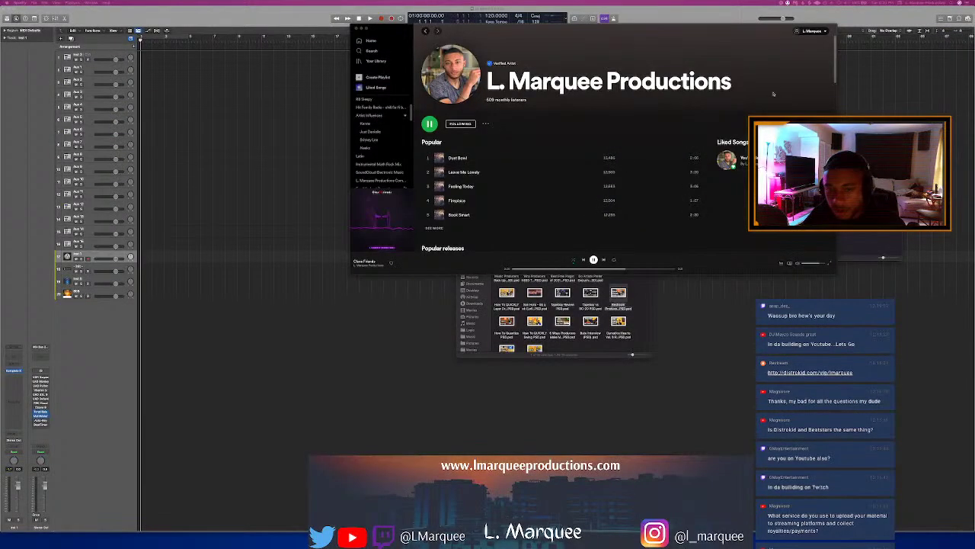
Step: Copy the share link to the L. Marquee Productions artist page in Spotify
{"action": "left_click", "coordinate": [616, 68]}
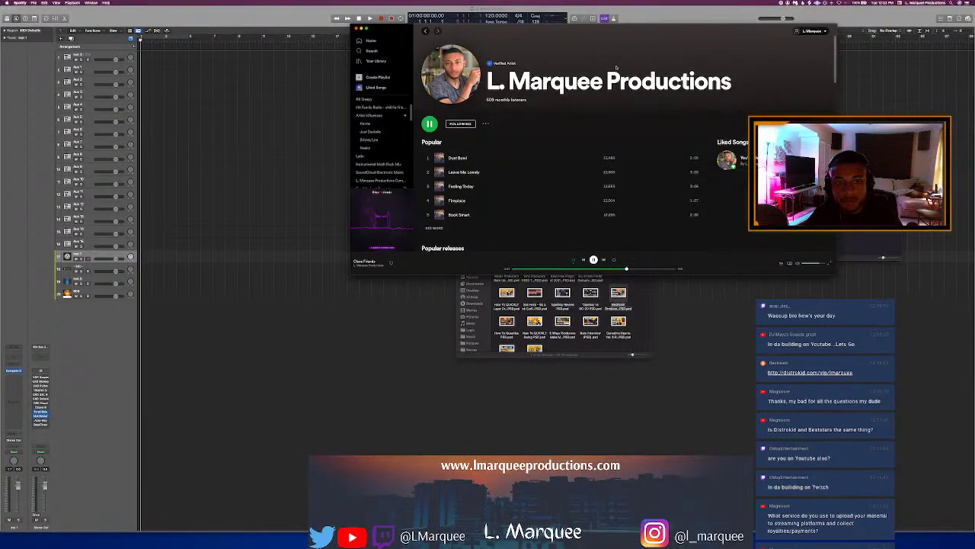
{"action": "left_click", "coordinate": [485, 124]}
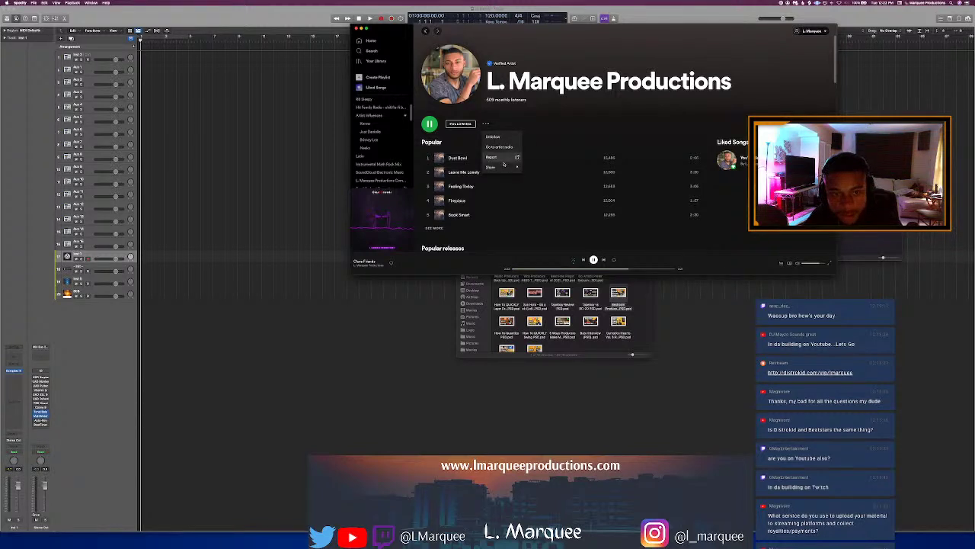
{"action": "mouse_move", "coordinate": [514, 167]}
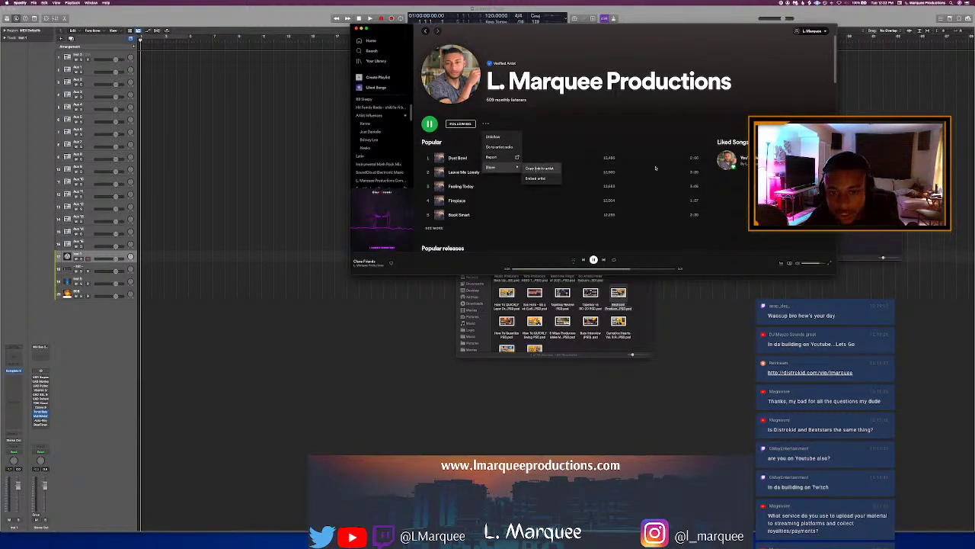
{"action": "left_click", "coordinate": [540, 168]}
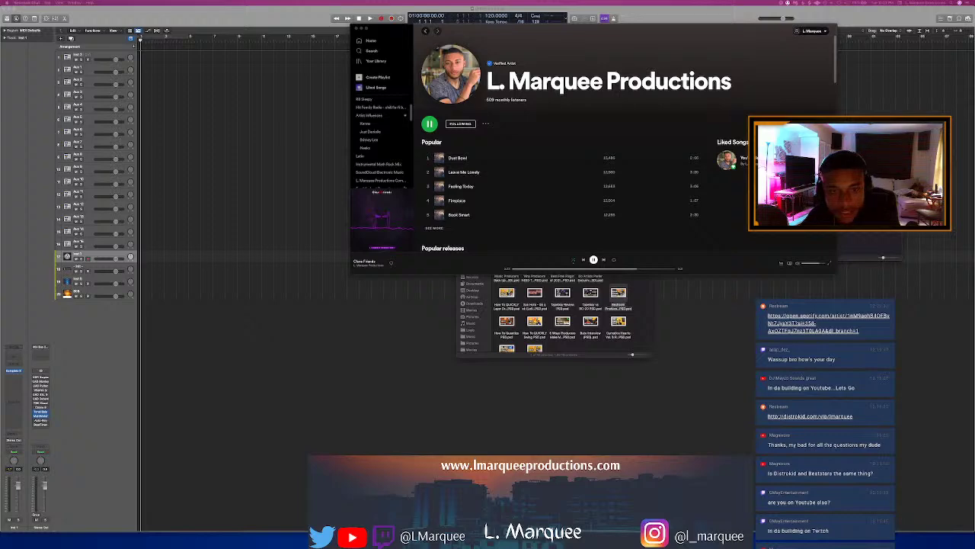
Step: Close the Spotify window and the Finder window showing the PSD files
{"action": "key", "text": "super+w"}
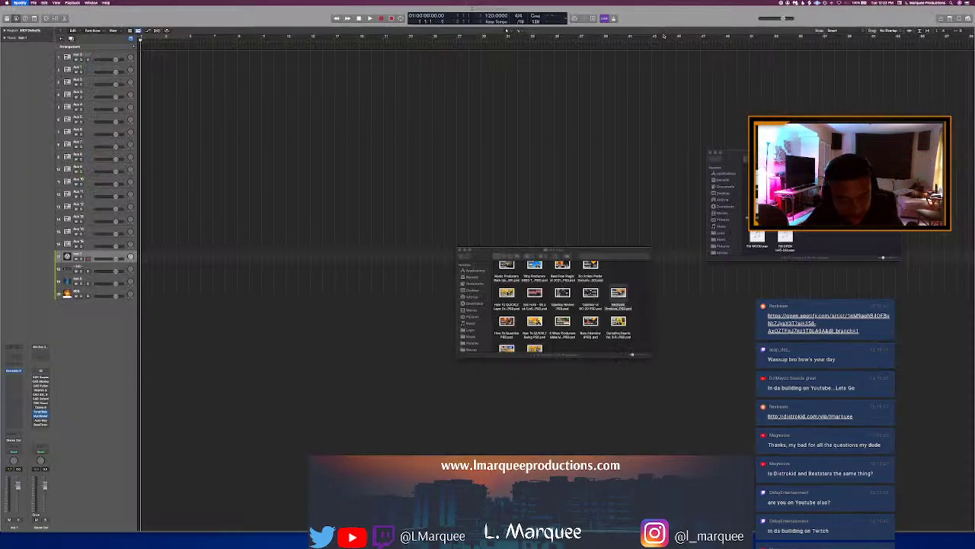
{"action": "left_click", "coordinate": [458, 249]}
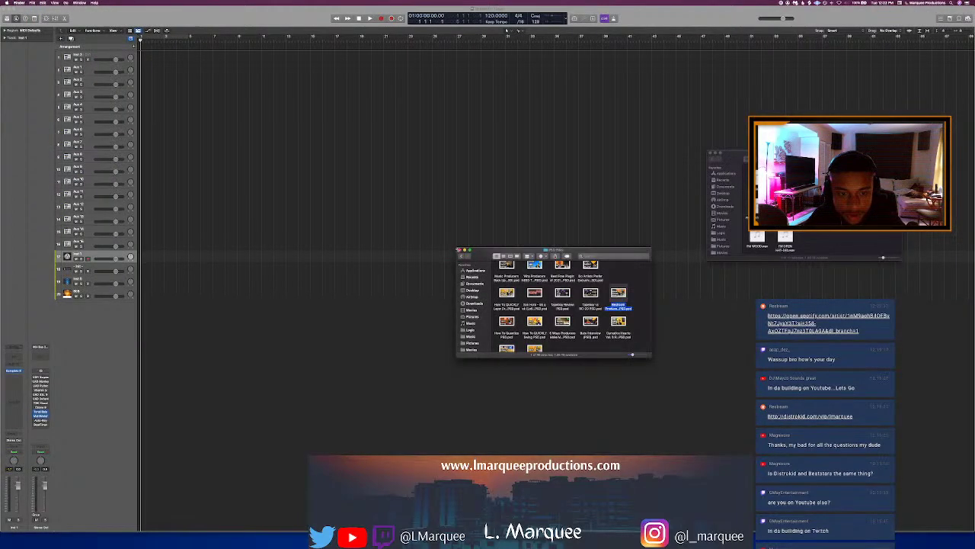
{"action": "left_click", "coordinate": [461, 250]}
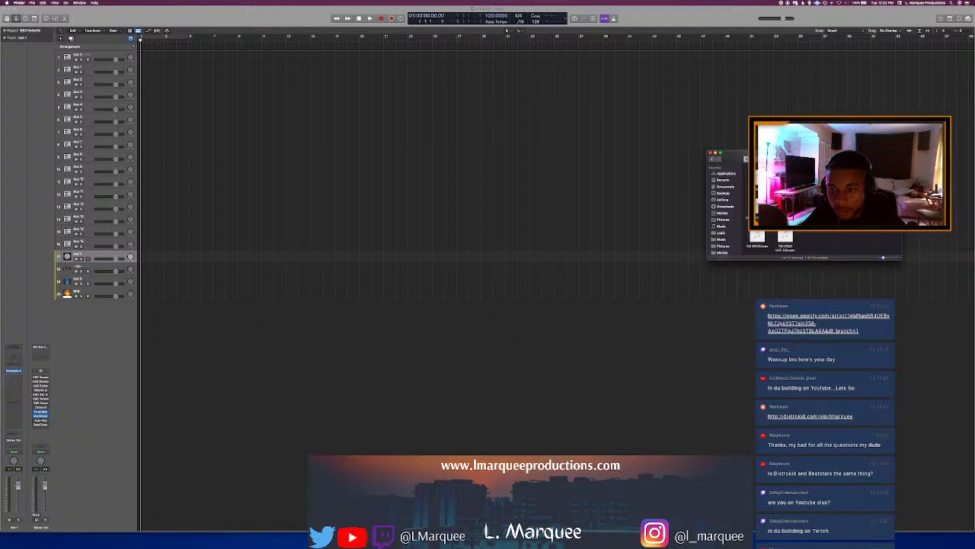
Step: Open the Sample Packs folder inside Music and move its window over the middle of the empty Logic arrangement
{"action": "left_click", "coordinate": [740, 240]}
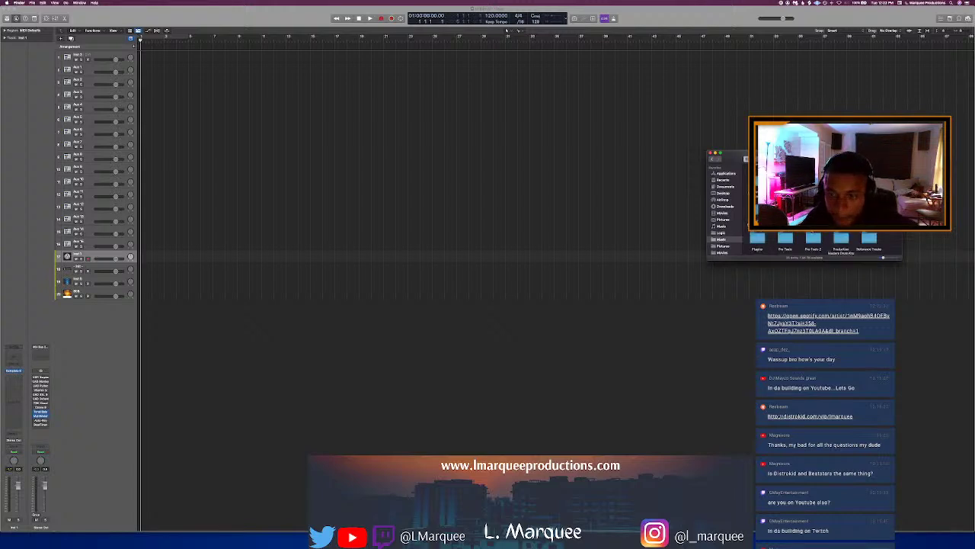
{"action": "scroll", "coordinate": [813, 235], "scroll_direction": "down", "scroll_amount": 2}
{"action": "scroll", "coordinate": [814, 236], "scroll_direction": "down", "scroll_amount": 2}
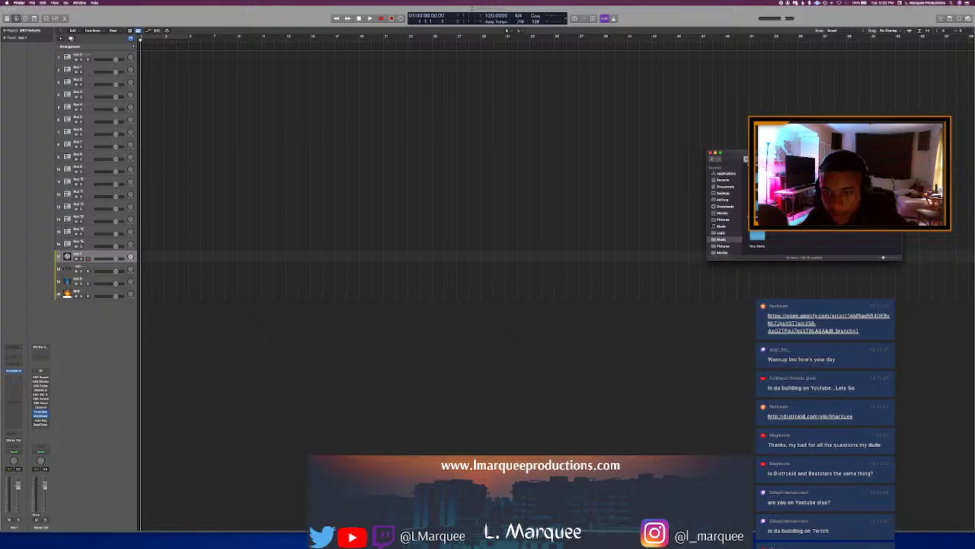
{"action": "double_click", "coordinate": [757, 207]}
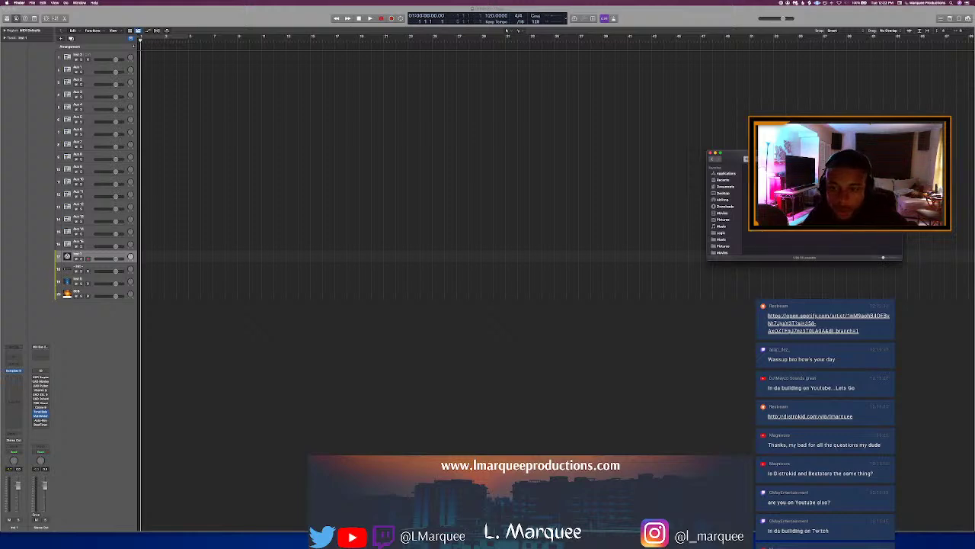
{"action": "left_click_drag", "start_coordinate": [730, 159], "coordinate": [375, 176]}
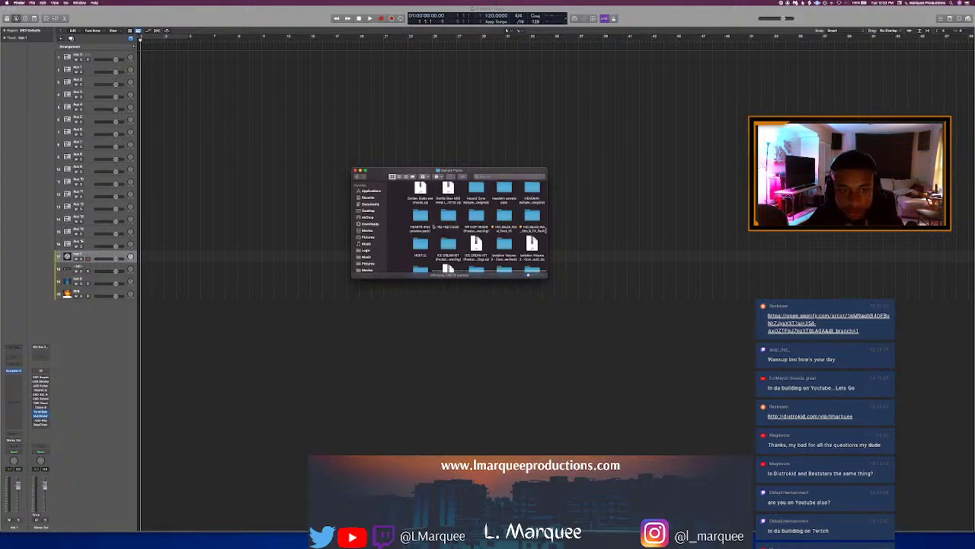
Step: Look through the Sample Packs folder to its end, check the Zodiac vocal session preview pack, and return to the pack list
{"action": "scroll", "coordinate": [483, 227], "scroll_direction": "down", "scroll_amount": 3}
{"action": "scroll", "coordinate": [483, 226], "scroll_direction": "down", "scroll_amount": 8}
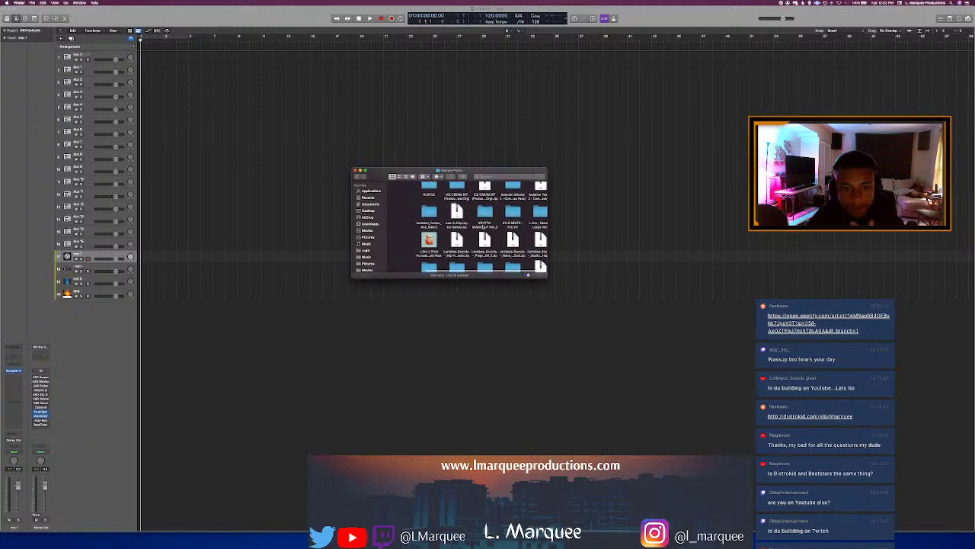
{"action": "scroll", "coordinate": [483, 226], "scroll_direction": "down", "scroll_amount": 2}
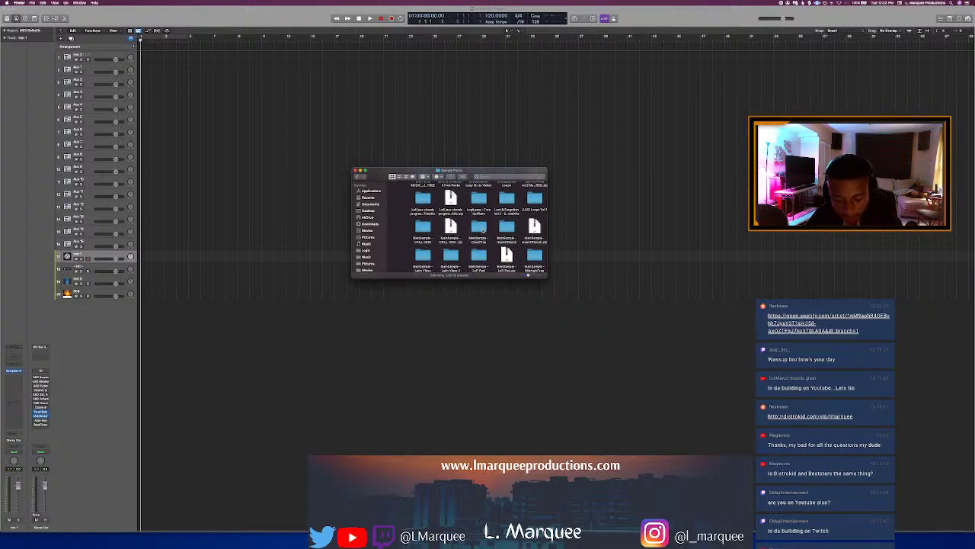
{"action": "scroll", "coordinate": [483, 234], "scroll_direction": "down", "scroll_amount": 3}
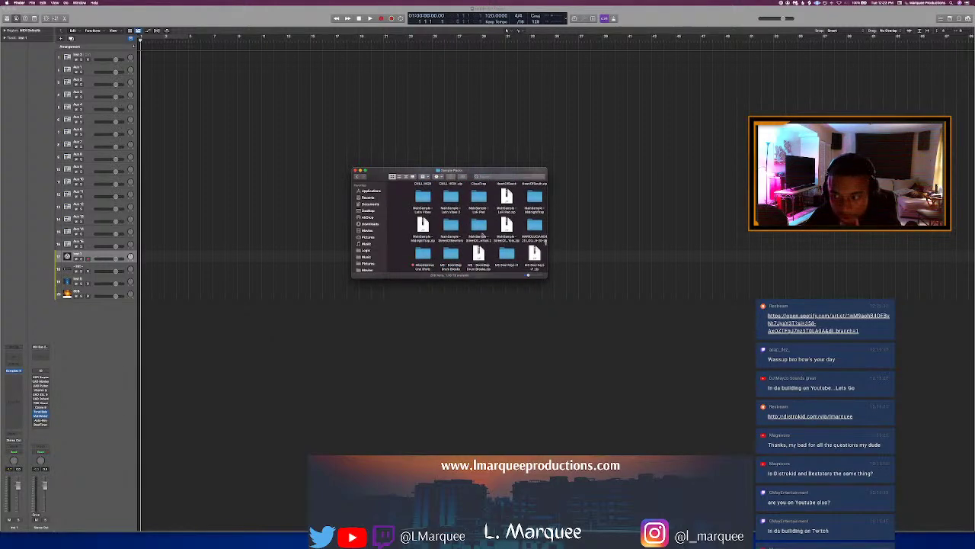
{"action": "scroll", "coordinate": [481, 237], "scroll_direction": "down", "scroll_amount": 3}
{"action": "scroll", "coordinate": [483, 235], "scroll_direction": "down", "scroll_amount": 8}
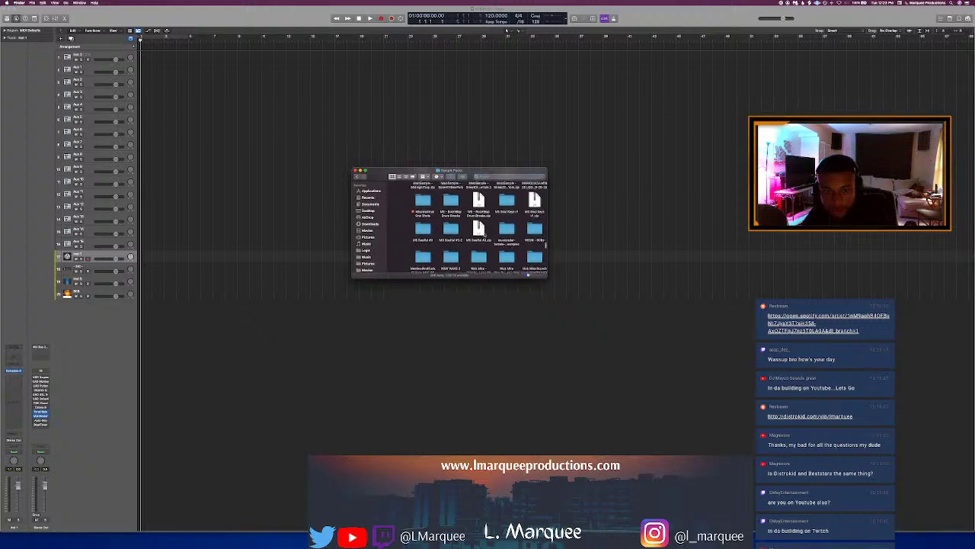
{"action": "scroll", "coordinate": [484, 236], "scroll_direction": "down", "scroll_amount": 5}
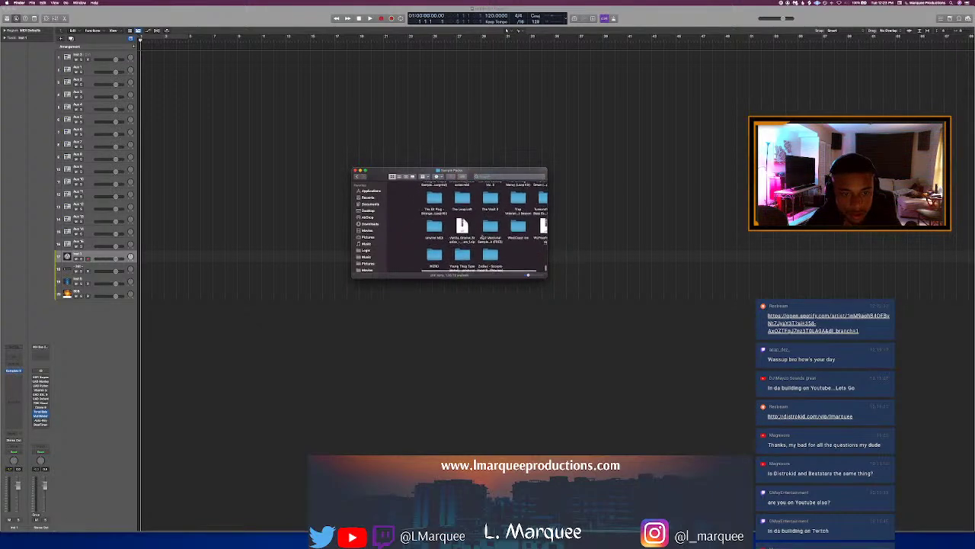
{"action": "scroll", "coordinate": [483, 237], "scroll_direction": "down", "scroll_amount": 10}
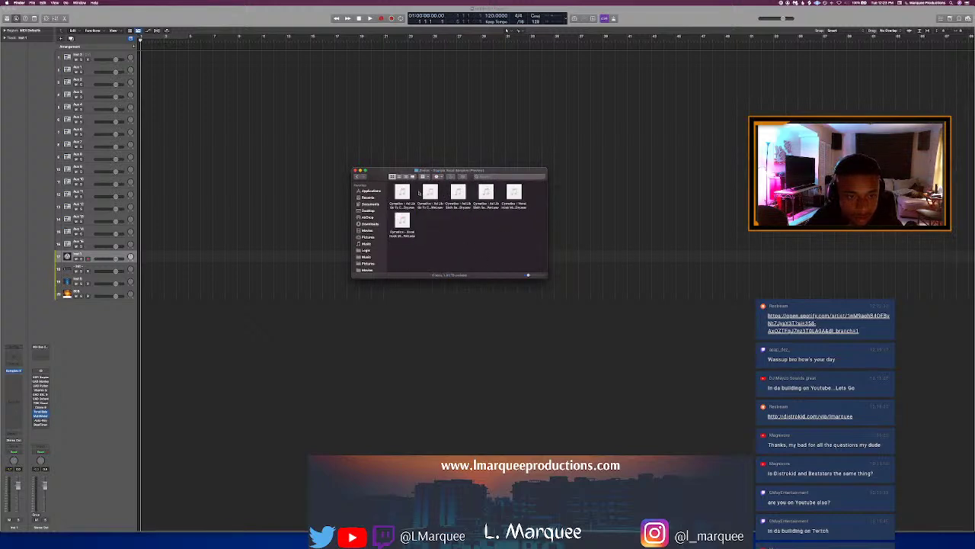
{"action": "left_click", "coordinate": [356, 177]}
Step: Go back to the Cymatics packs and open the Champagne folder in a ZODIAC beta pack's Melodies folder
{"action": "scroll", "coordinate": [462, 222], "scroll_direction": "up", "scroll_amount": 5}
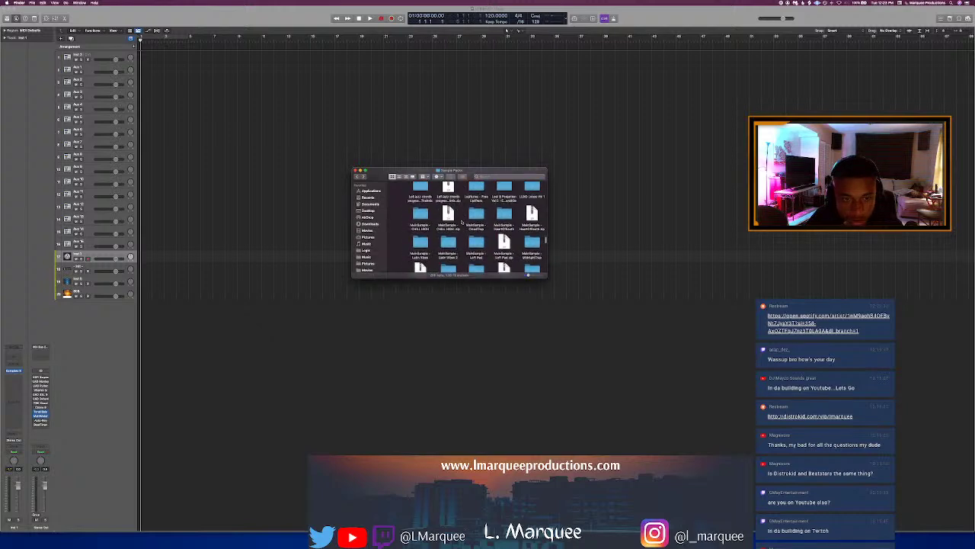
{"action": "scroll", "coordinate": [466, 223], "scroll_direction": "up", "scroll_amount": 5}
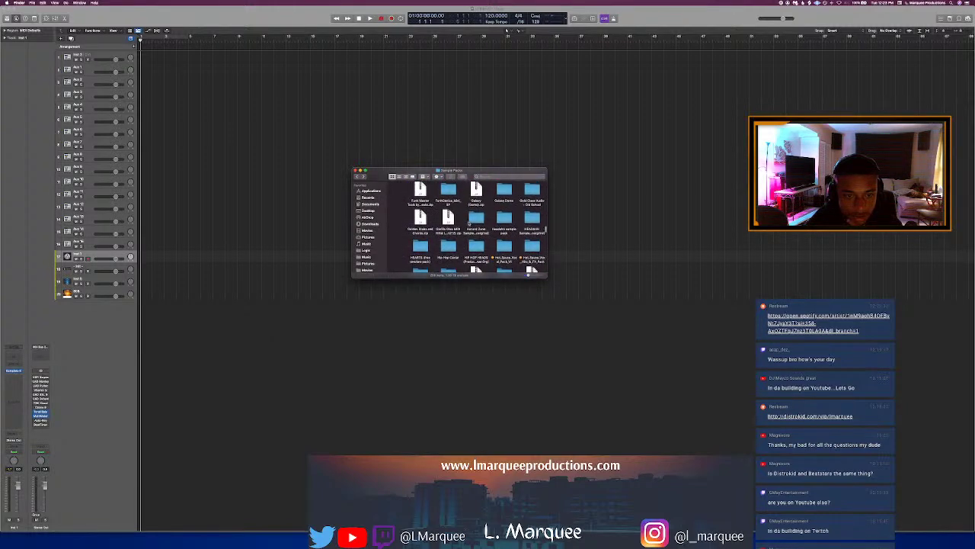
{"action": "scroll", "coordinate": [466, 223], "scroll_direction": "up", "scroll_amount": 5}
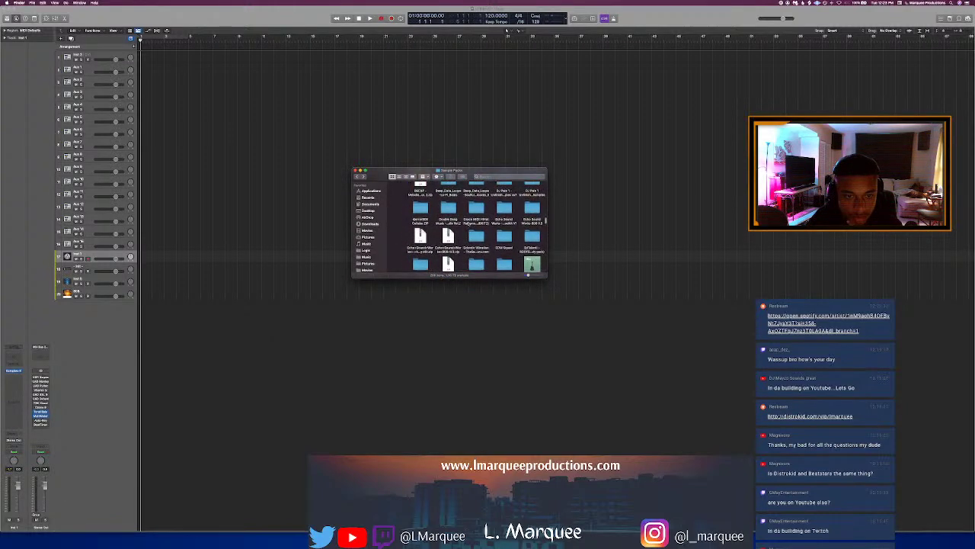
{"action": "scroll", "coordinate": [467, 223], "scroll_direction": "up", "scroll_amount": 5}
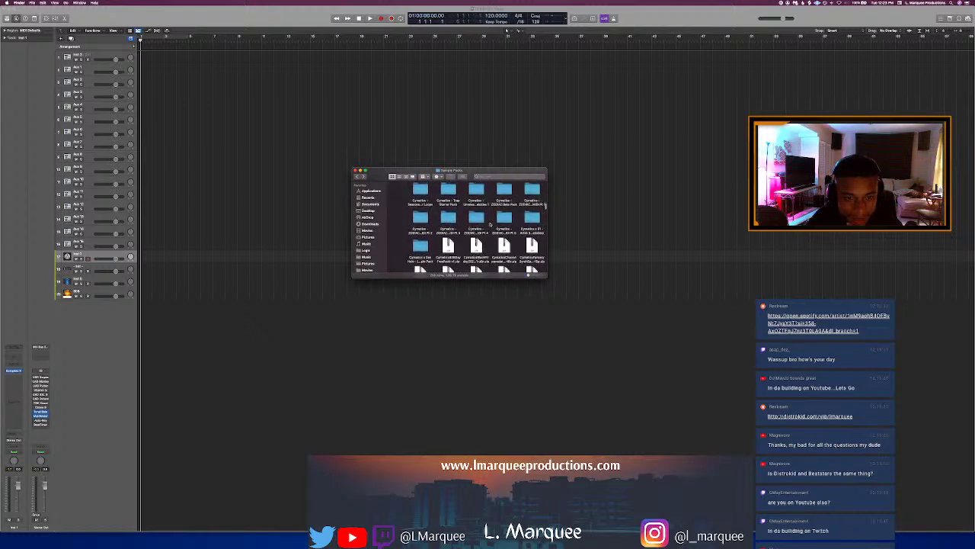
{"action": "double_click", "coordinate": [475, 221]}
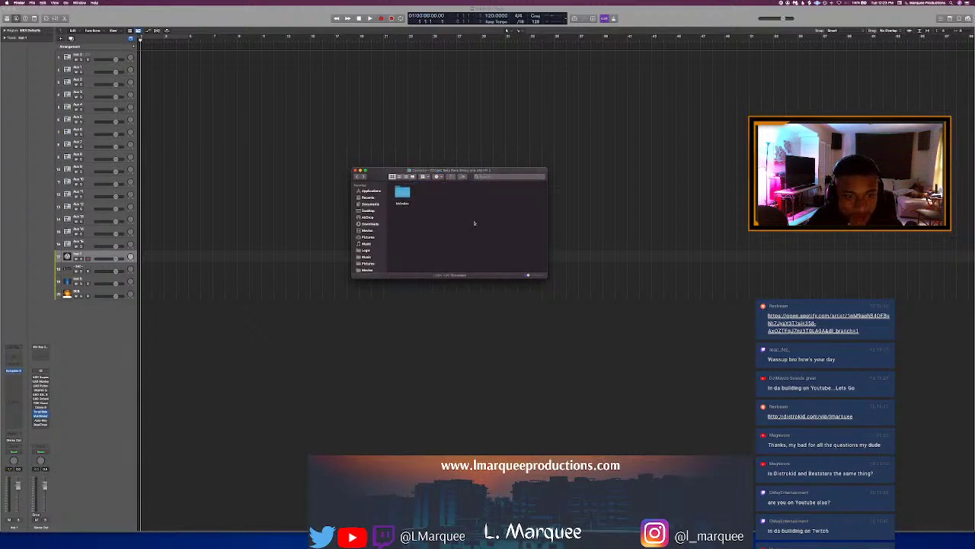
{"action": "double_click", "coordinate": [396, 192]}
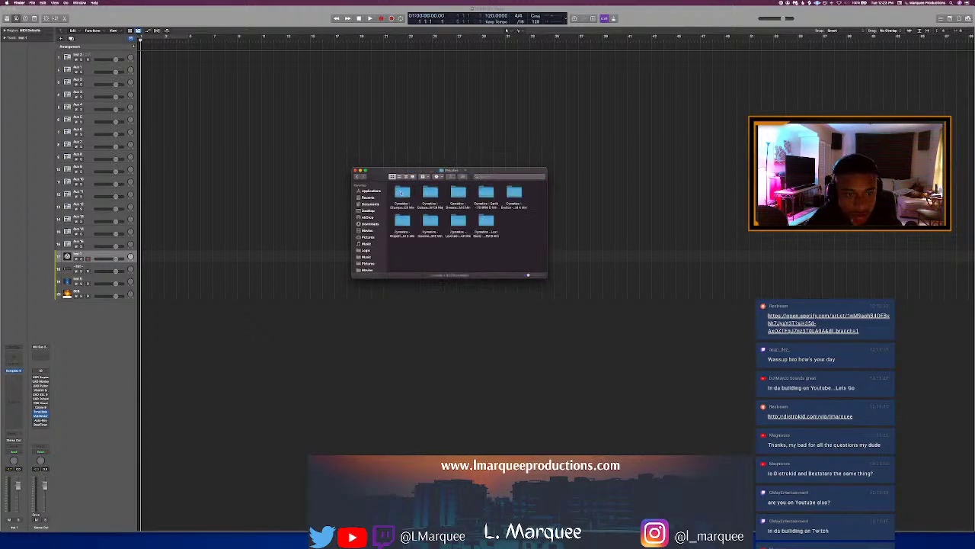
{"action": "double_click", "coordinate": [405, 193]}
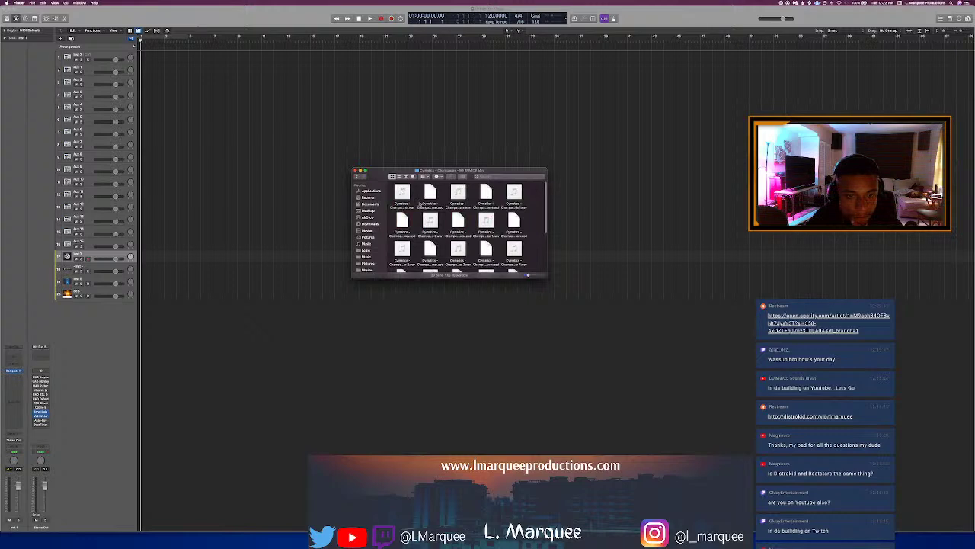
Step: Audition the three audio files in the first row of the Champagne folder
{"action": "scroll", "coordinate": [420, 204], "scroll_direction": "down", "scroll_amount": 3}
{"action": "scroll", "coordinate": [420, 203], "scroll_direction": "up", "scroll_amount": 3}
{"action": "left_click", "coordinate": [402, 191]}
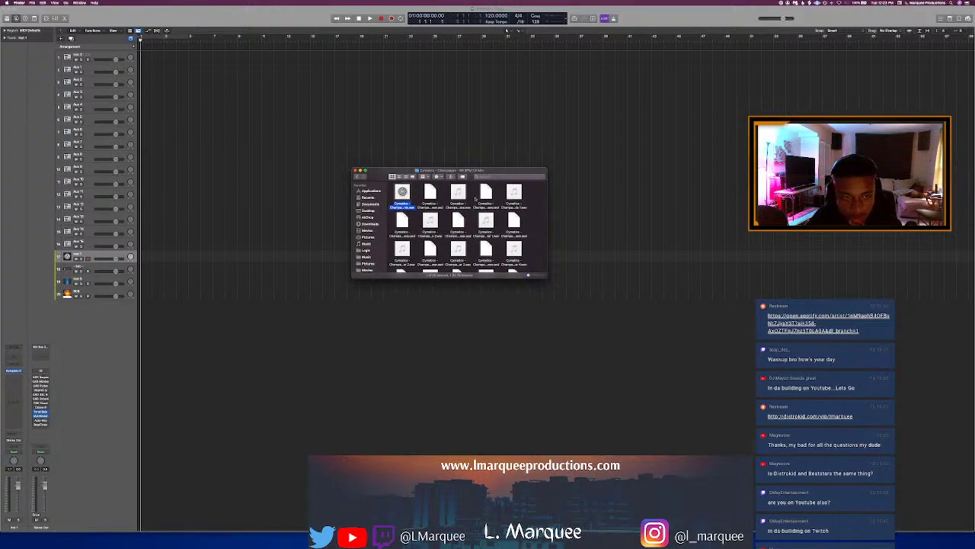
{"action": "left_click", "coordinate": [458, 192]}
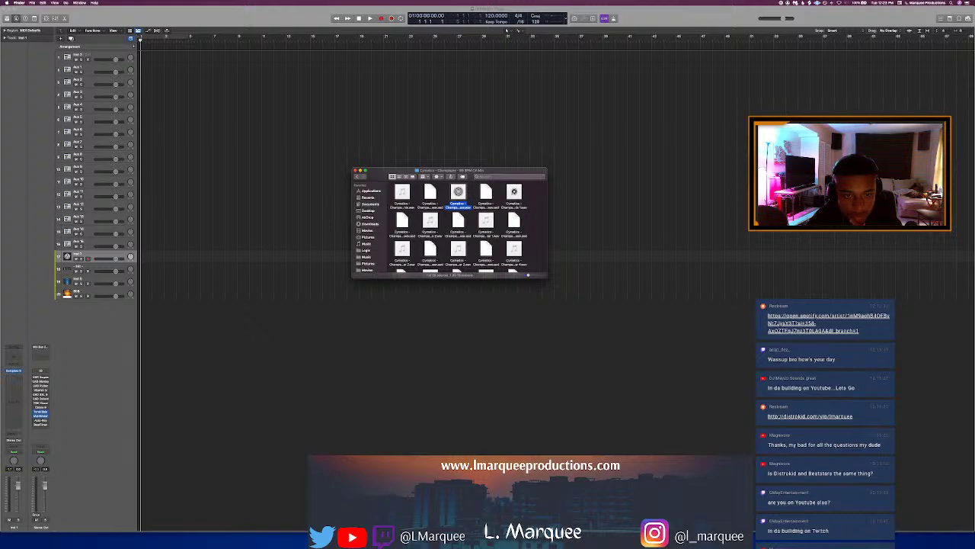
{"action": "left_click", "coordinate": [513, 192]}
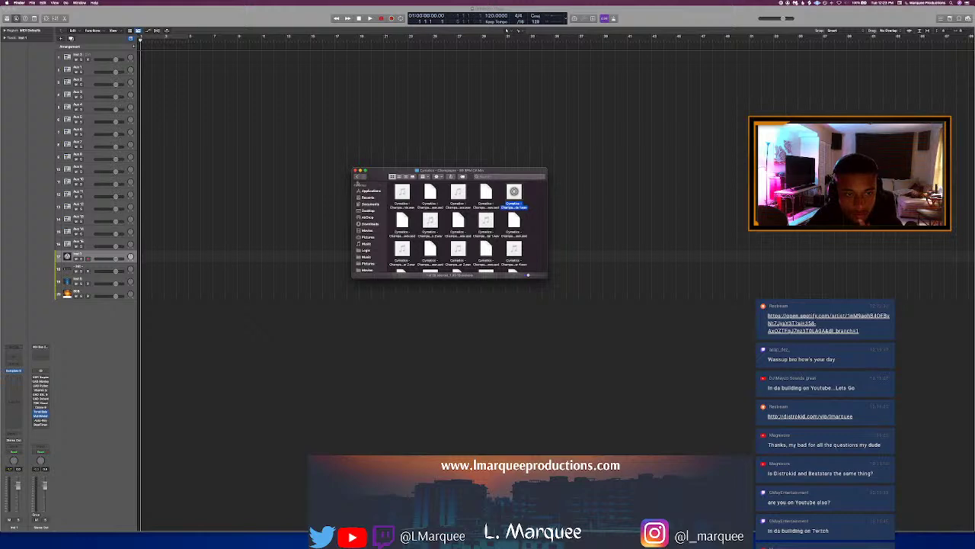
Step: Return to the Sample Packs folder and open the Melodies folder of the Cymatics Oracle Sample Pack
{"action": "left_click", "coordinate": [356, 177]}
{"action": "left_click", "coordinate": [355, 177]}
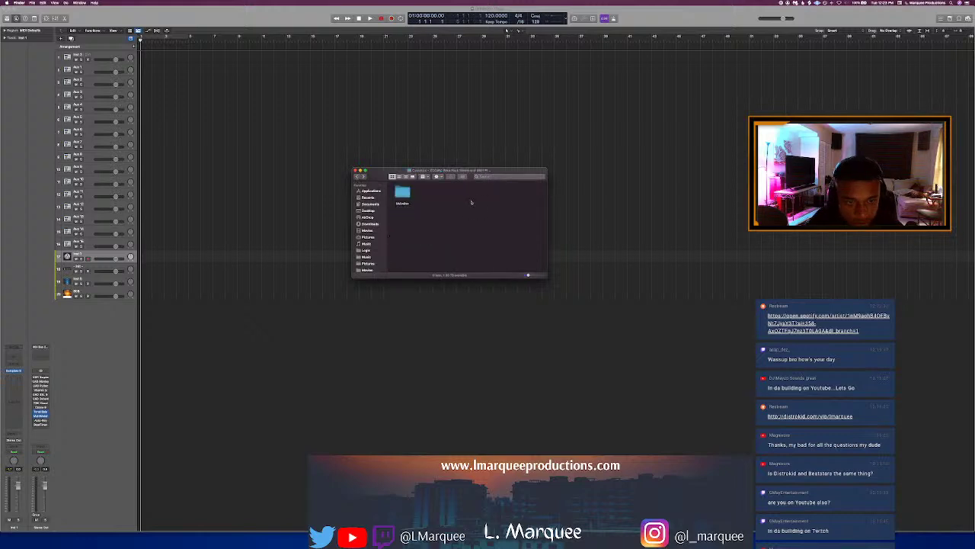
{"action": "left_click", "coordinate": [355, 177]}
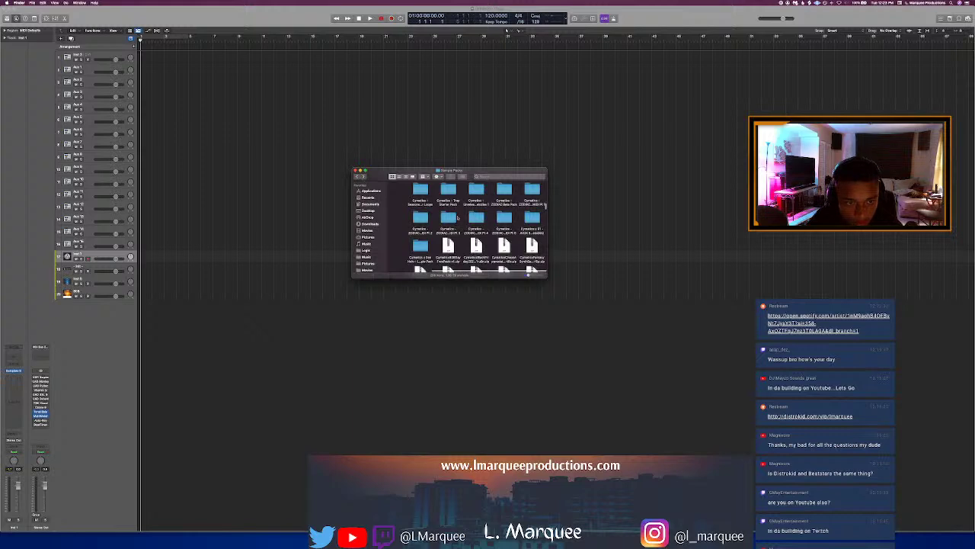
{"action": "scroll", "coordinate": [457, 218], "scroll_direction": "up", "scroll_amount": 2}
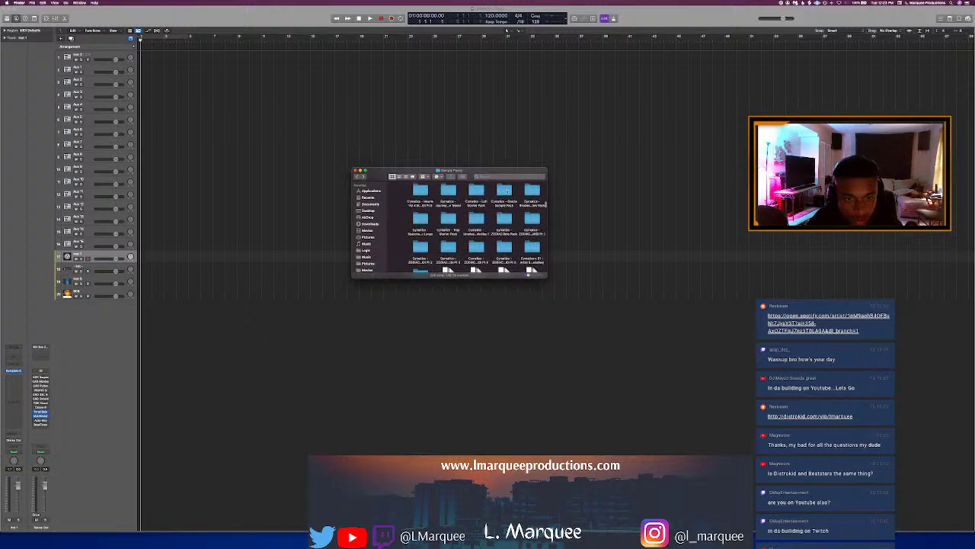
{"action": "double_click", "coordinate": [510, 192]}
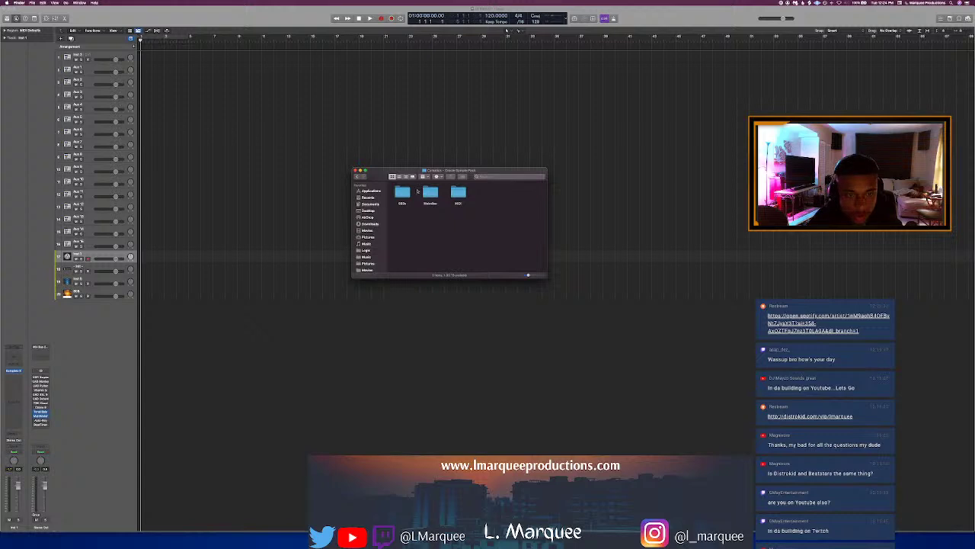
{"action": "left_click", "coordinate": [432, 193]}
{"action": "double_click", "coordinate": [431, 193]}
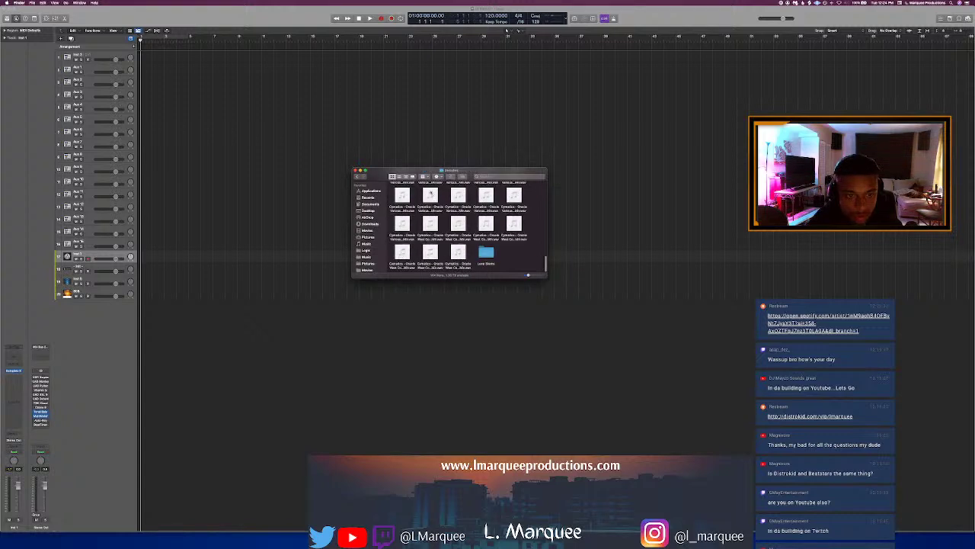
Step: Audition the Oracle Various melody loops one after another near the end of the Melodies folder
{"action": "left_click", "coordinate": [430, 195]}
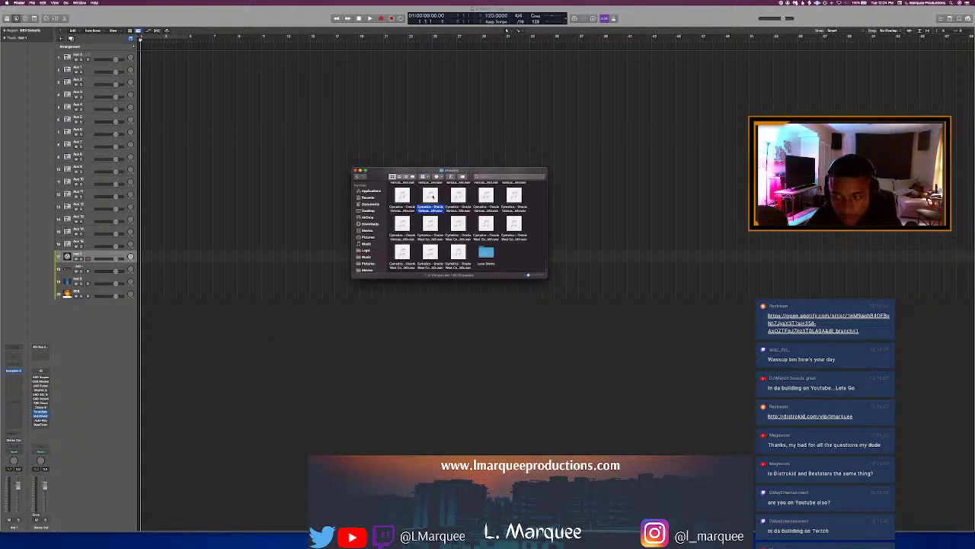
{"action": "key", "text": "space"}
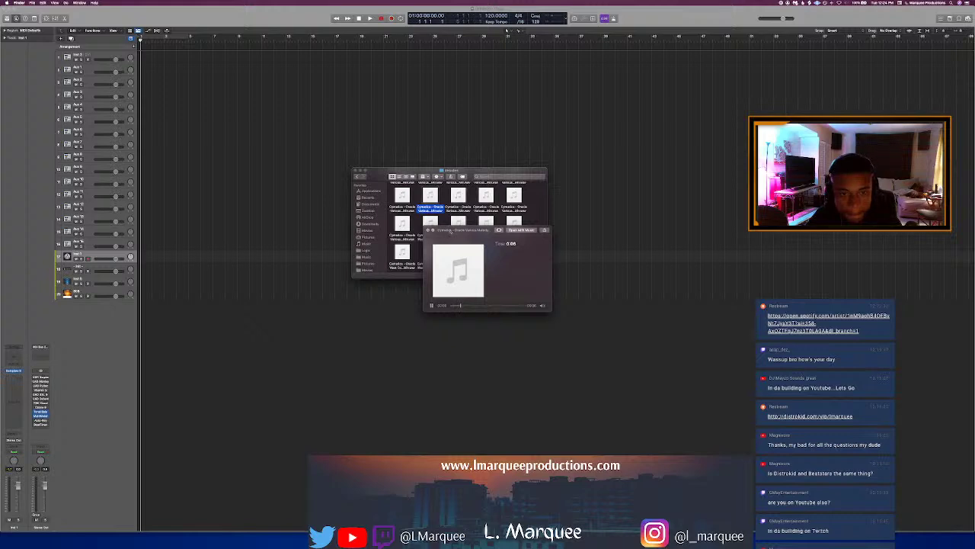
{"action": "left_click", "coordinate": [402, 197]}
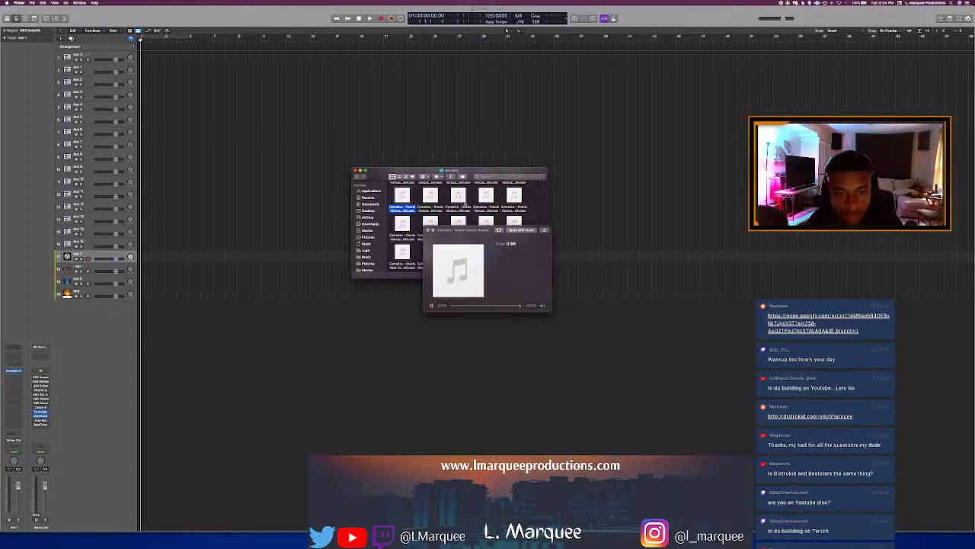
{"action": "key", "text": "Right"}
{"action": "key", "text": "Right"}
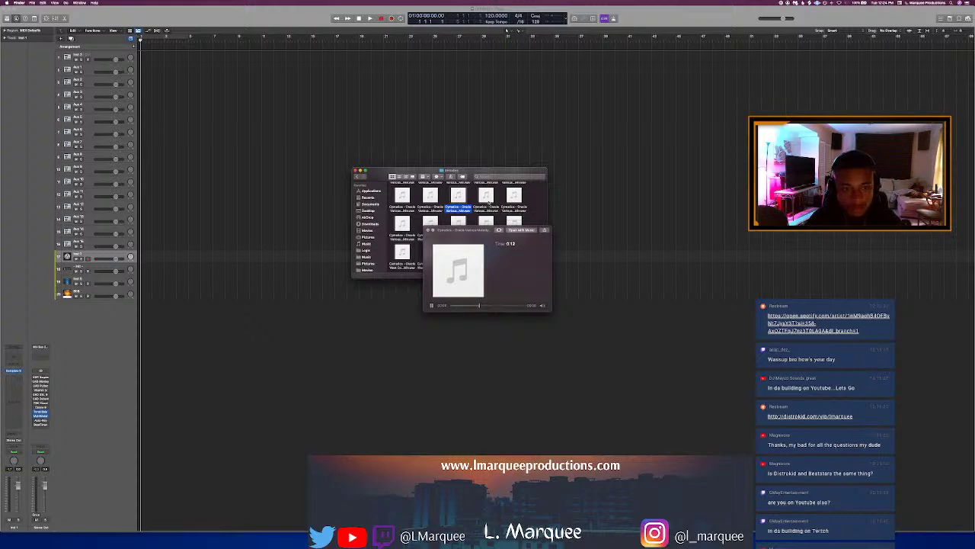
{"action": "key", "text": "Right"}
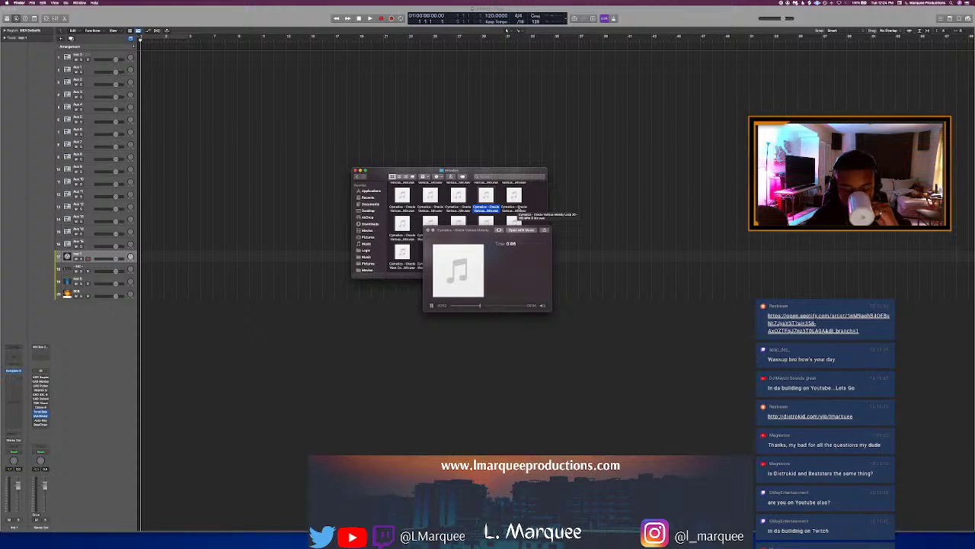
{"action": "key", "text": "Right"}
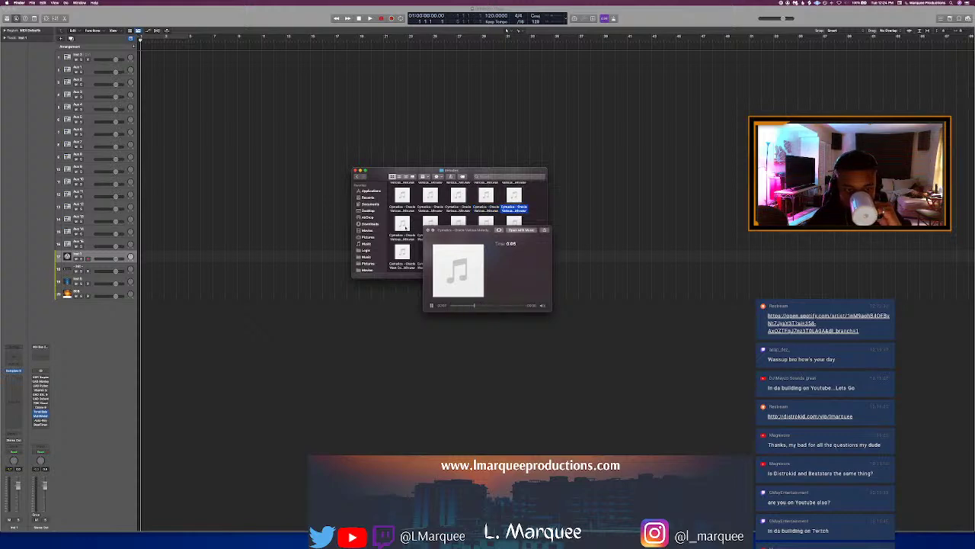
{"action": "key", "text": "Right"}
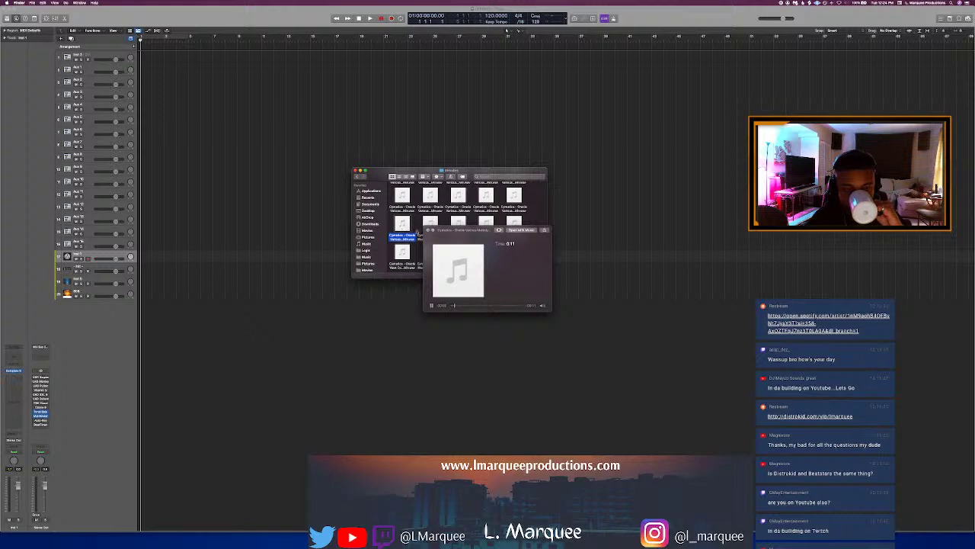
{"action": "key", "text": "Right"}
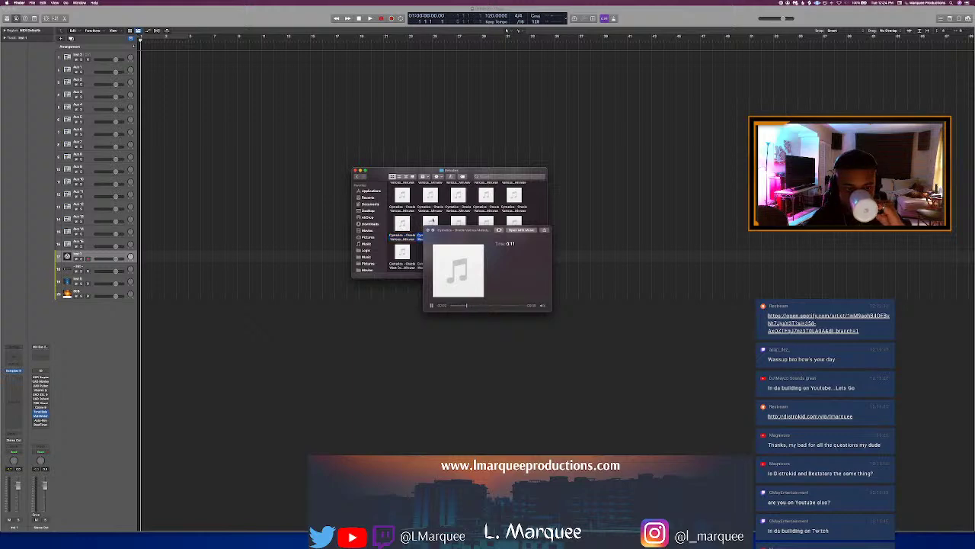
Step: Audition several more Oracle Various melody loops further up in the Melodies folder
{"action": "scroll", "coordinate": [454, 221], "scroll_direction": "up", "scroll_amount": 2}
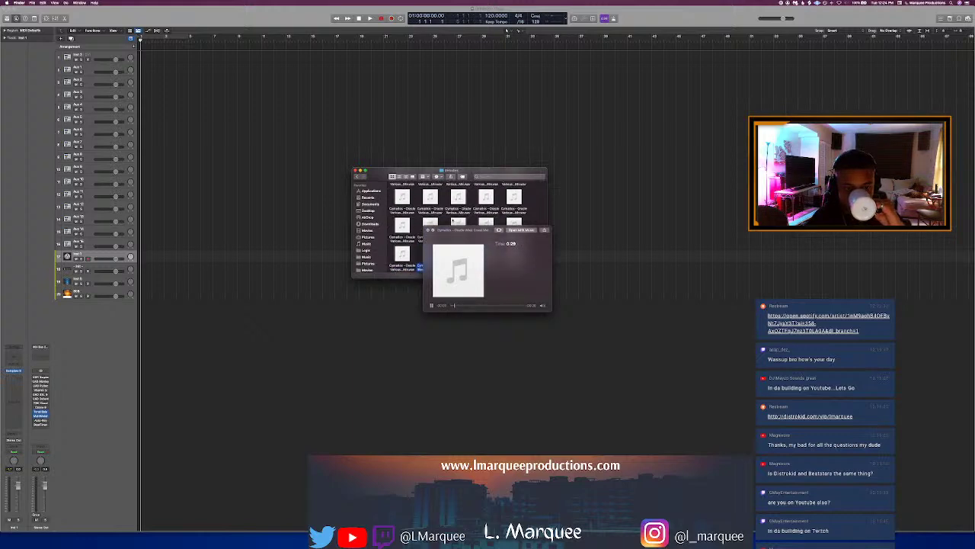
{"action": "left_click", "coordinate": [460, 208]}
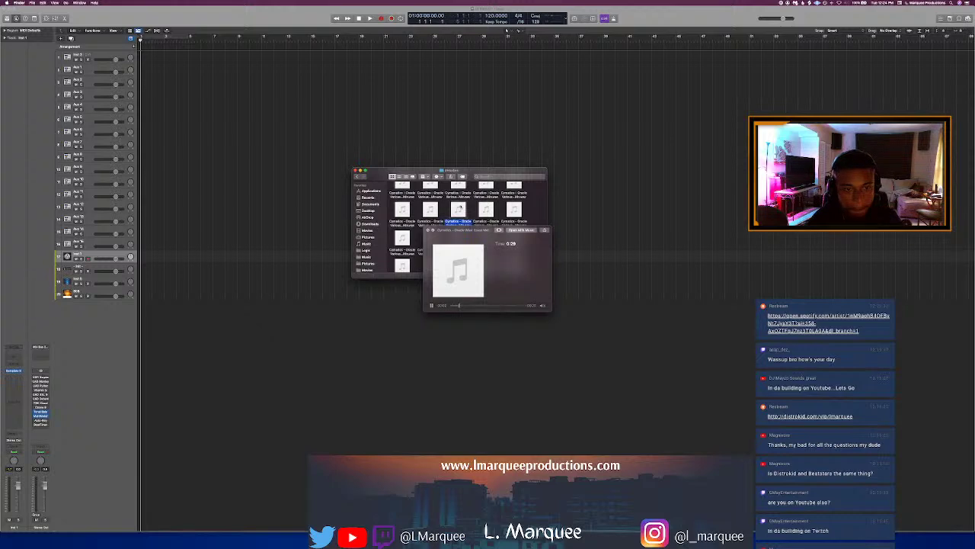
{"action": "scroll", "coordinate": [461, 212], "scroll_direction": "up", "scroll_amount": 2}
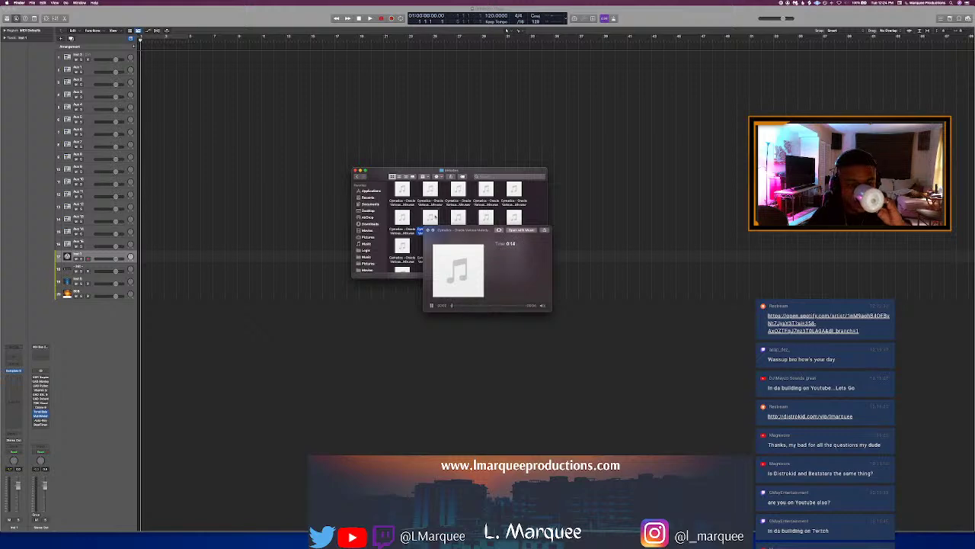
{"action": "left_click", "coordinate": [401, 216]}
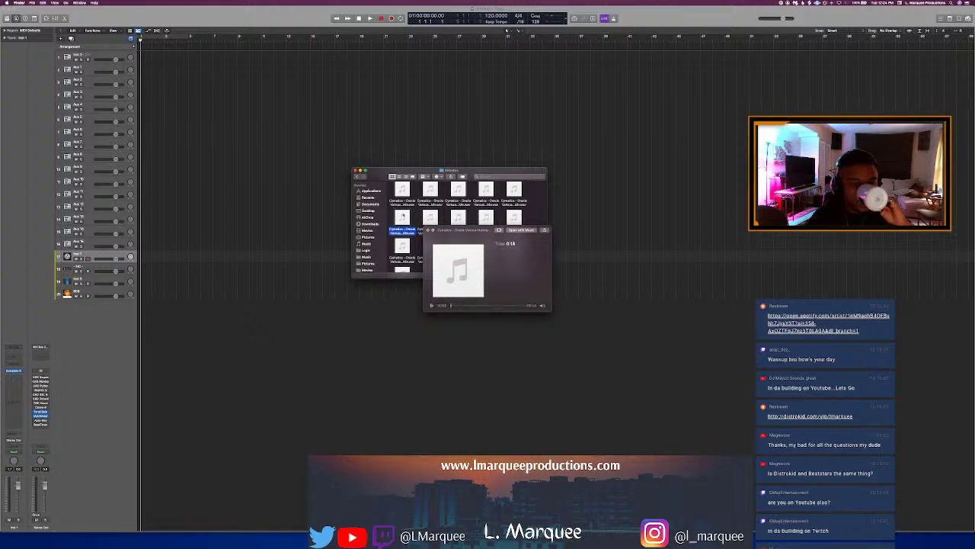
{"action": "key", "text": "Left"}
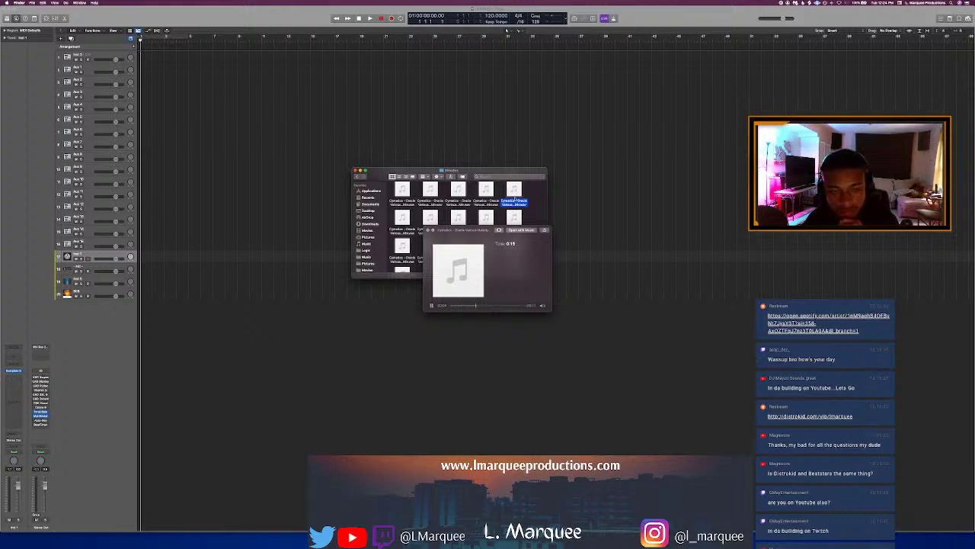
{"action": "scroll", "coordinate": [501, 199], "scroll_direction": "up", "scroll_amount": 1}
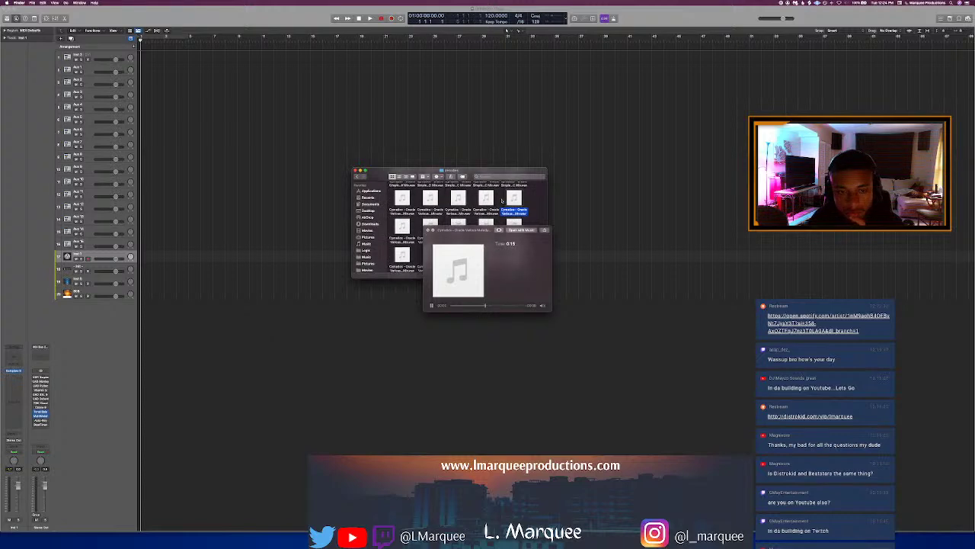
{"action": "scroll", "coordinate": [496, 204], "scroll_direction": "down", "scroll_amount": 1}
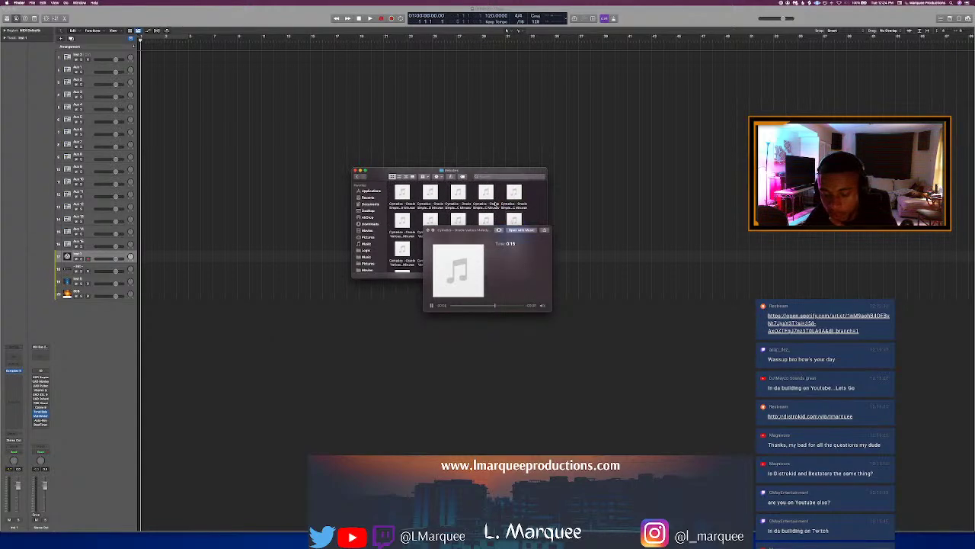
Step: Audition Cymatics Oracle Simple Melody Loop 4 and replay it
{"action": "left_click", "coordinate": [489, 200]}
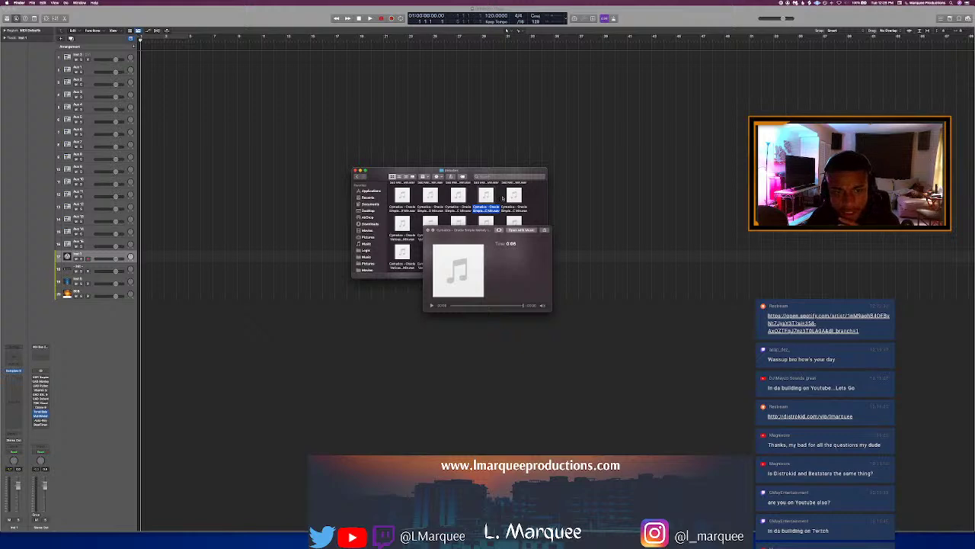
{"action": "key", "text": "space"}
{"action": "key", "text": "space"}
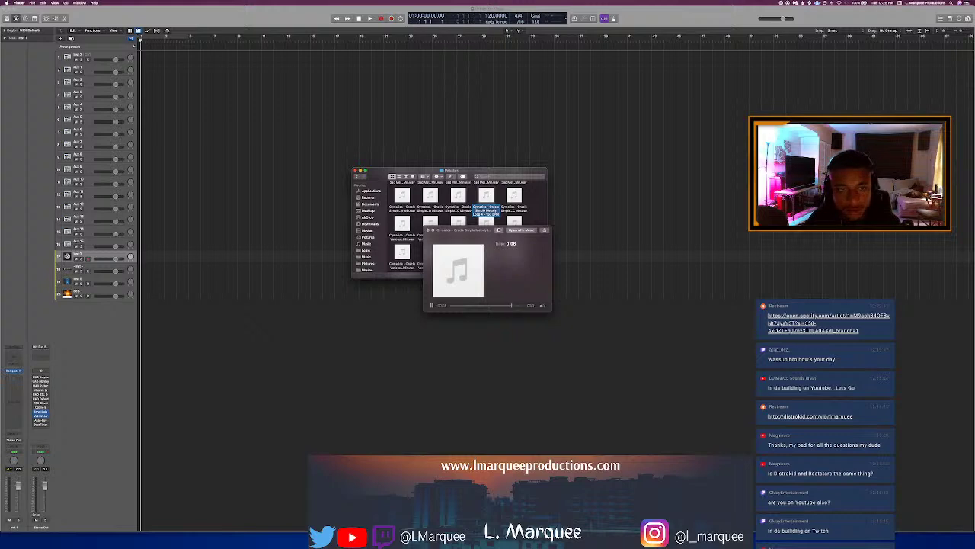
Step: Set the Logic Pro project tempo to 150 and place Simple Melody Loop 4 at bar 1 on a new track
{"action": "left_click", "coordinate": [492, 4]}
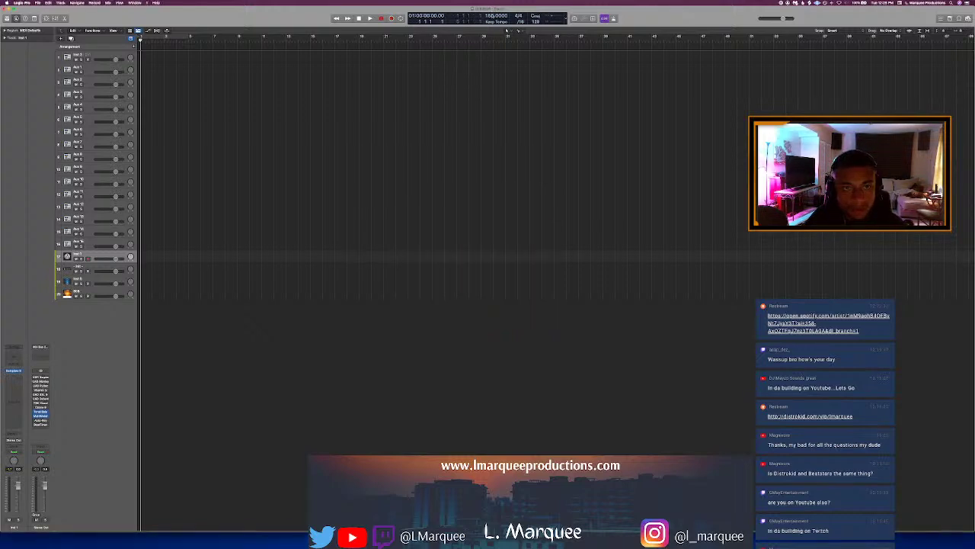
{"action": "key", "text": "ctrl+super+f"}
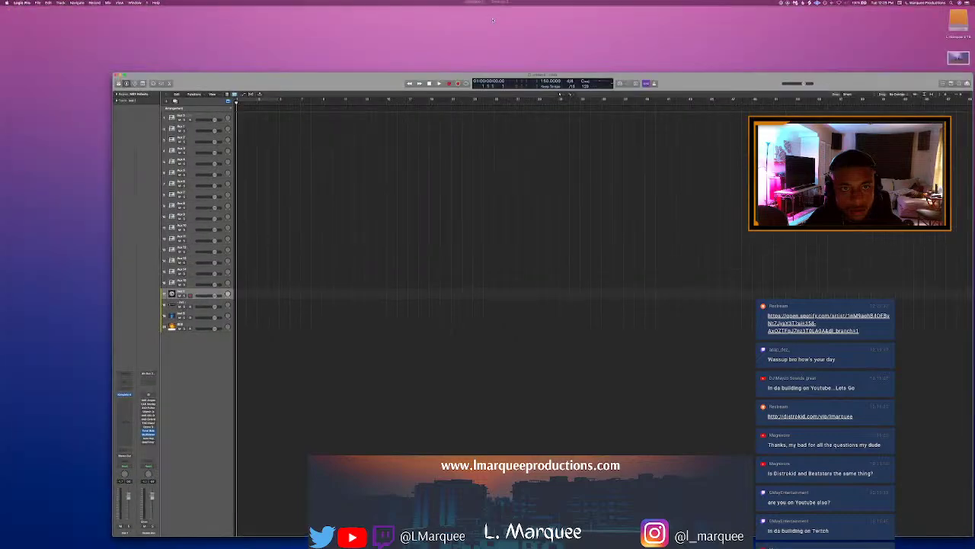
{"action": "left_click", "coordinate": [333, 68]}
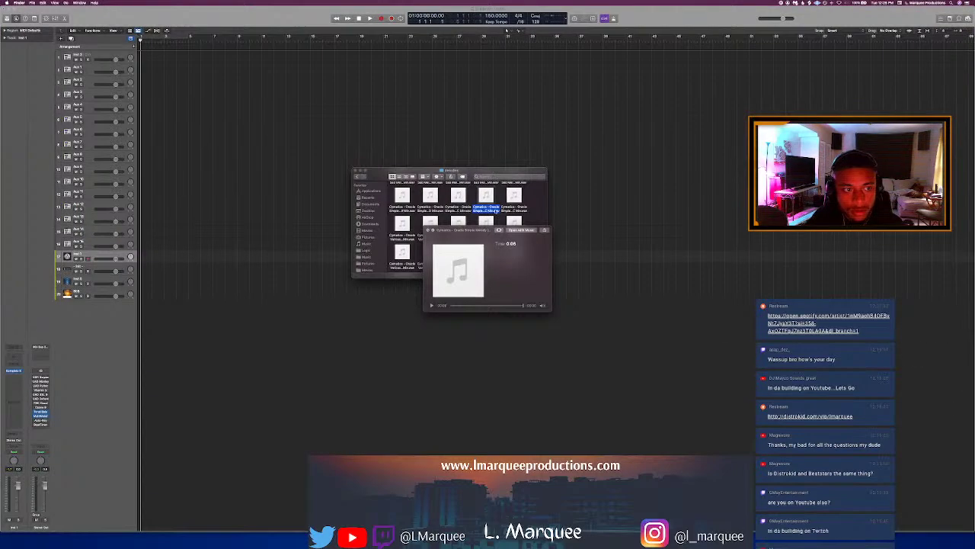
{"action": "left_click_drag", "start_coordinate": [487, 199], "coordinate": [142, 308]}
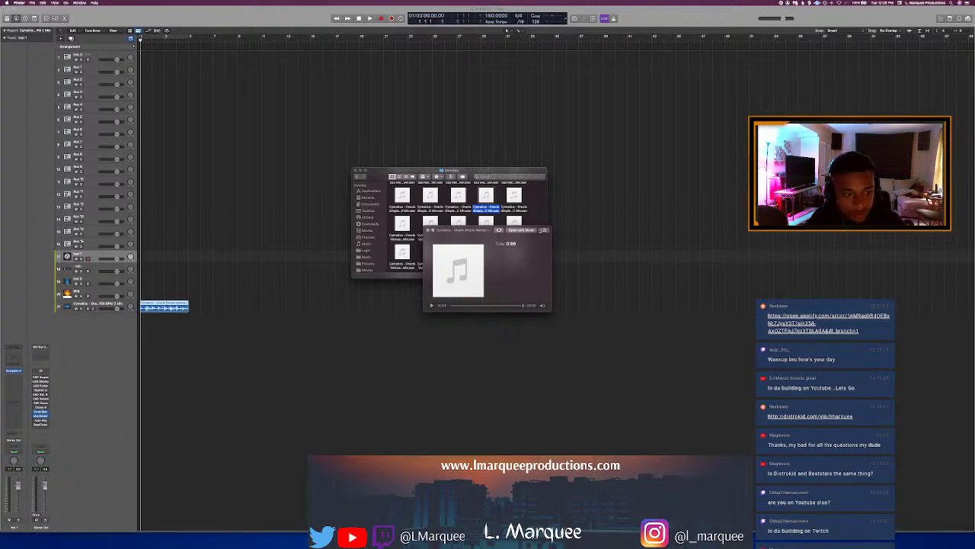
Step: Close the loop preview and find the Simple Melody Loop 4 stems folder inside the Melodies folder's Loop Stems folder
{"action": "left_click", "coordinate": [514, 207]}
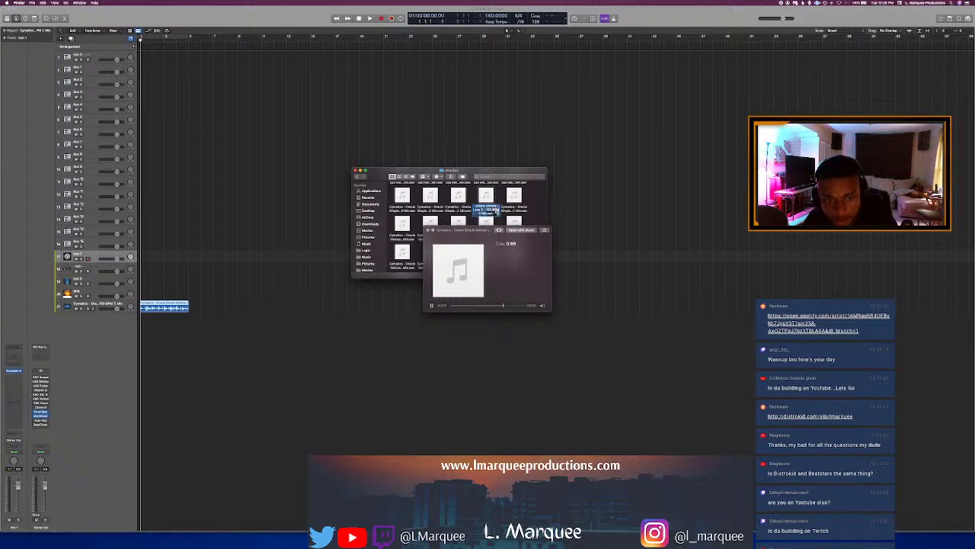
{"action": "left_click", "coordinate": [504, 226]}
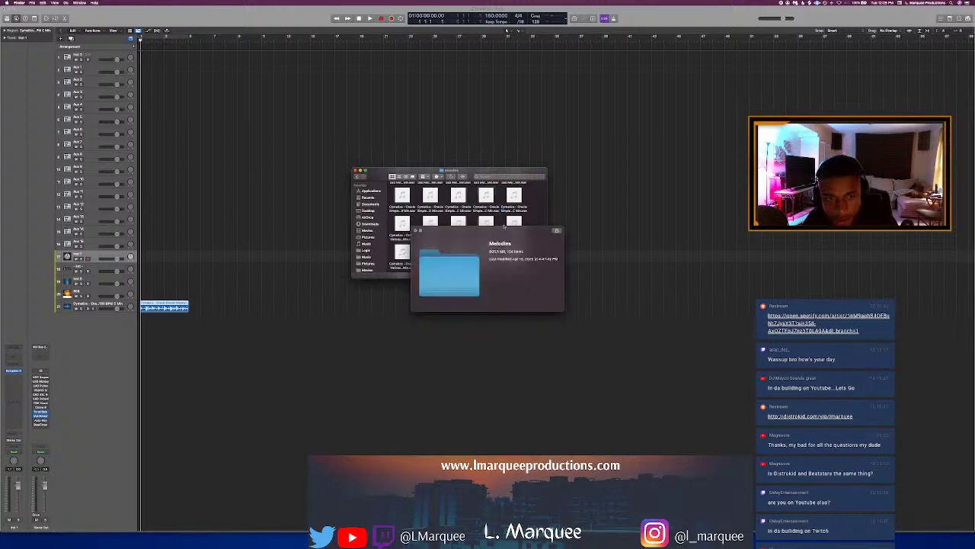
{"action": "left_click", "coordinate": [415, 230]}
{"action": "scroll", "coordinate": [483, 250], "scroll_direction": "down", "scroll_amount": 2}
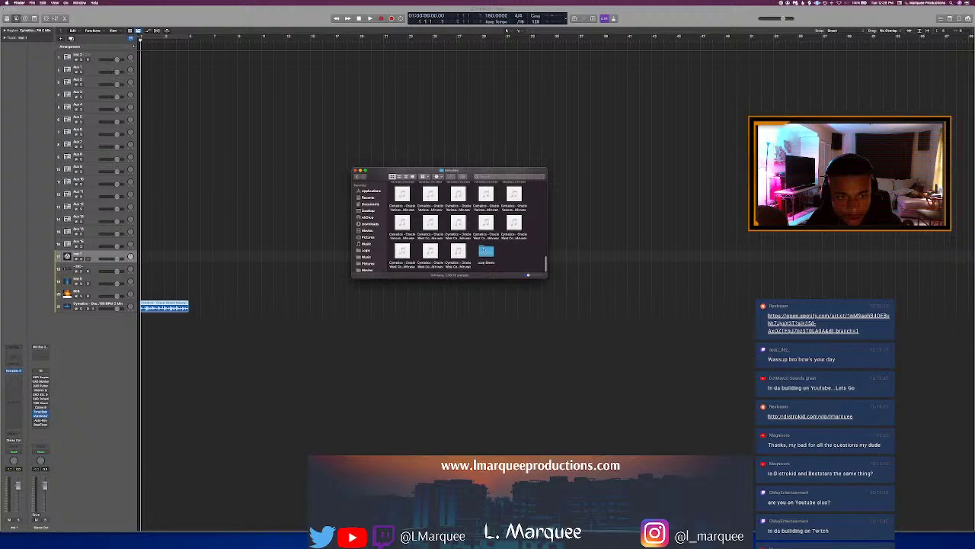
{"action": "double_click", "coordinate": [485, 250]}
{"action": "scroll", "coordinate": [490, 226], "scroll_direction": "up", "scroll_amount": 5}
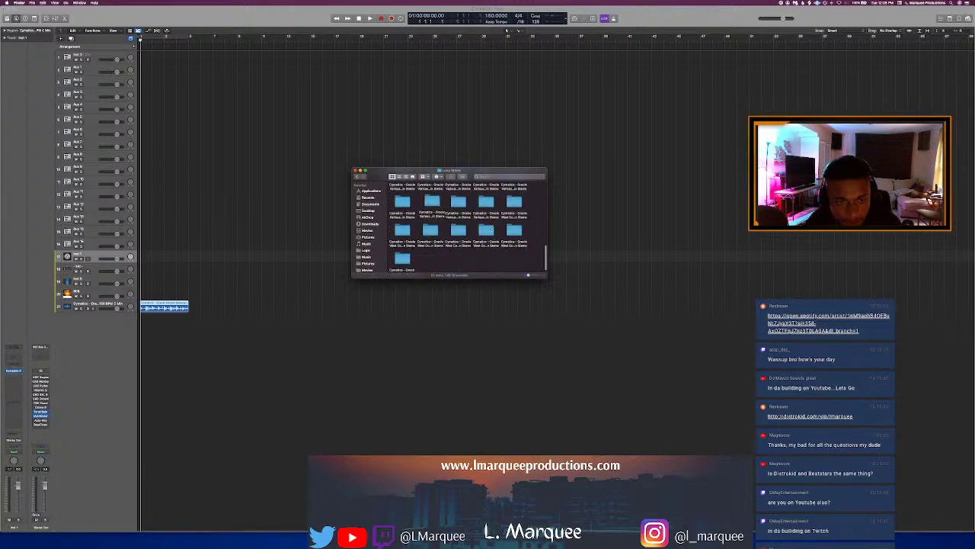
{"action": "scroll", "coordinate": [490, 230], "scroll_direction": "up", "scroll_amount": 2}
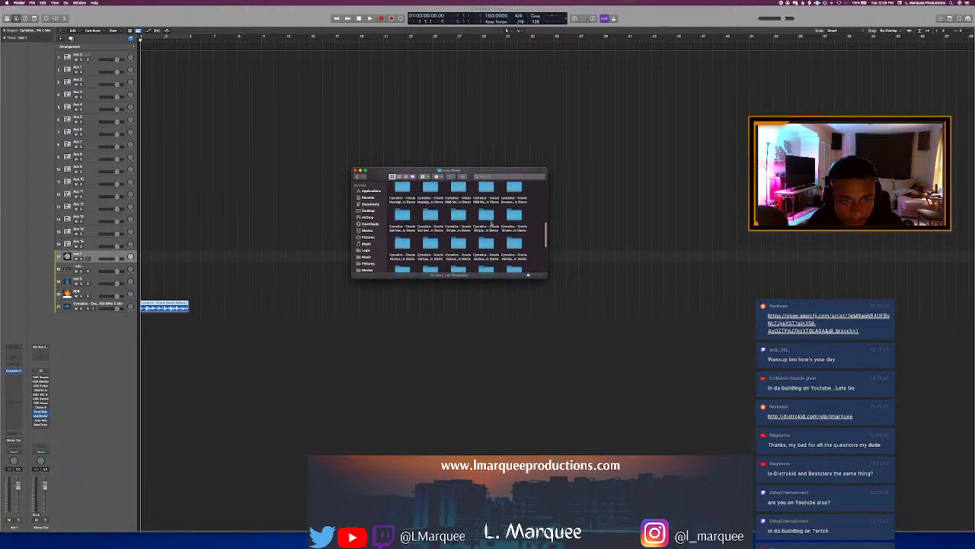
{"action": "left_click", "coordinate": [491, 230]}
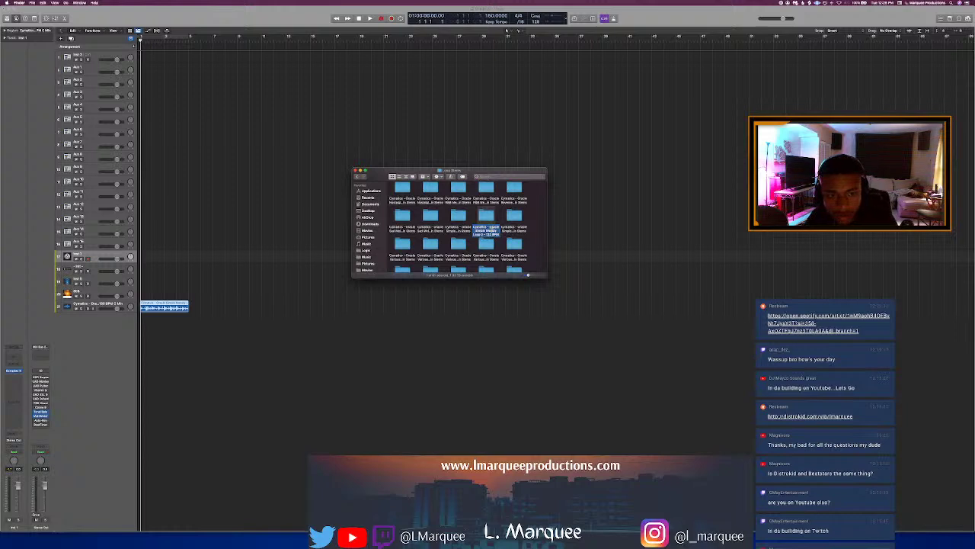
{"action": "left_click", "coordinate": [513, 230]}
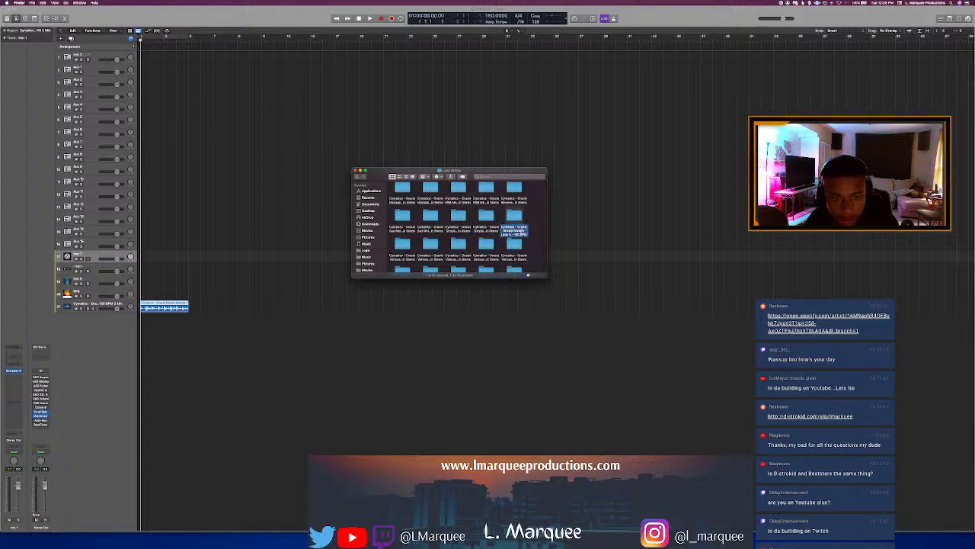
Step: Import the Simple Melody Loop 4 stems at bar 1, below the full loop, creating new tracks for them
{"action": "left_click_drag", "start_coordinate": [513, 230], "coordinate": [139, 321]}
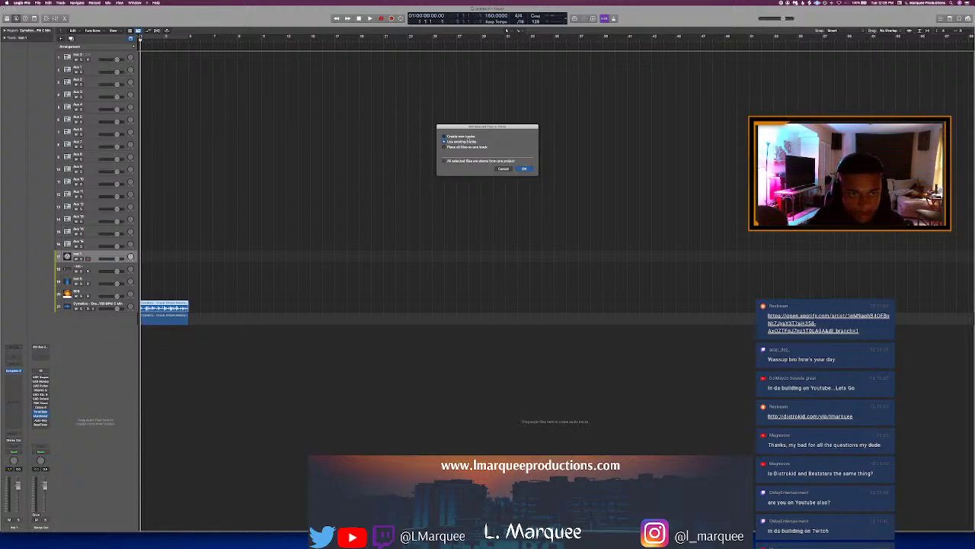
{"action": "left_click", "coordinate": [445, 135]}
{"action": "key", "text": "Return"}
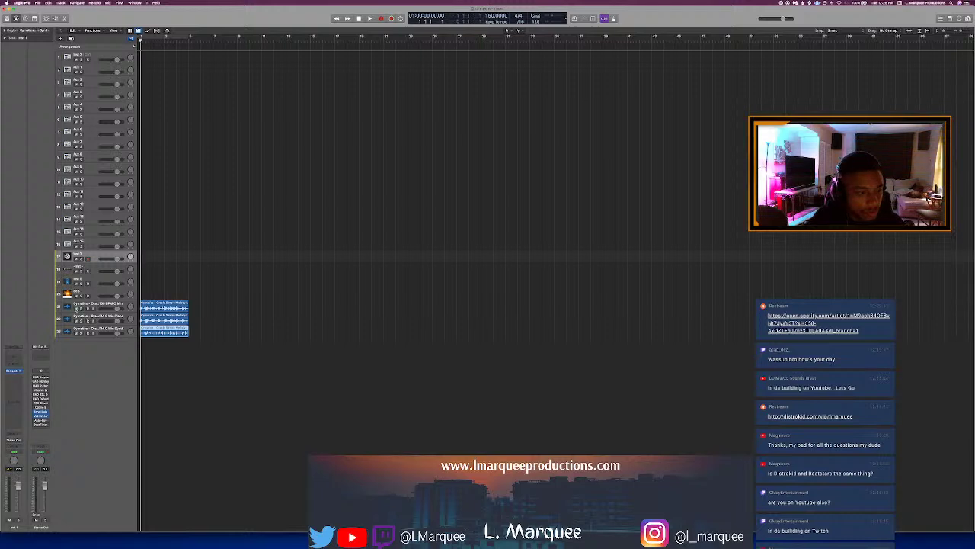
Step: Play the project from the start, soloing the piano stem and the synth stem in turn, and stop playback
{"action": "key", "text": "space"}
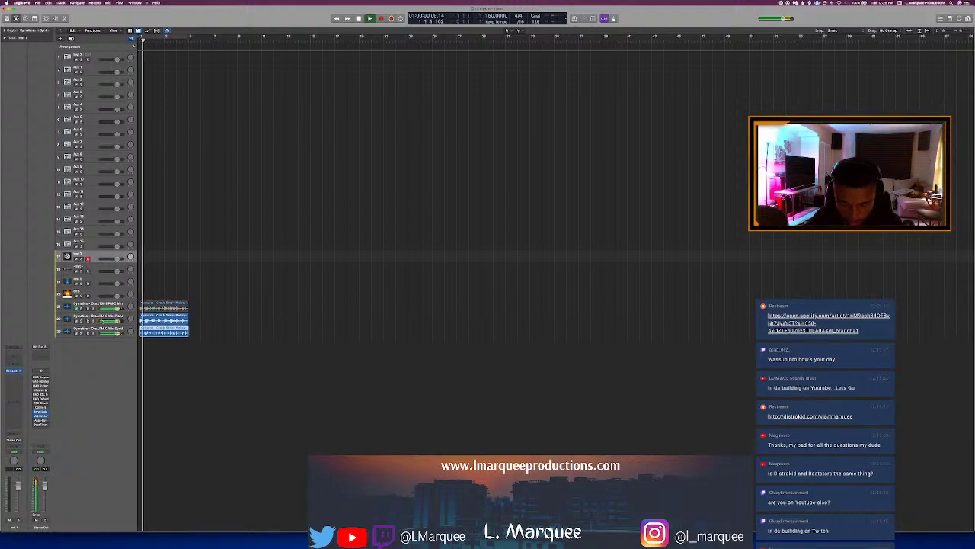
{"action": "left_click", "coordinate": [99, 317]}
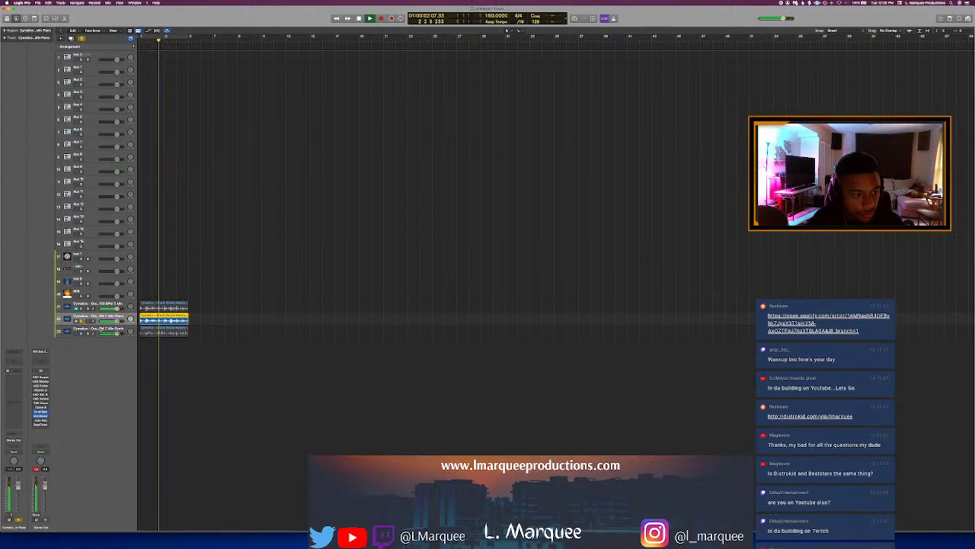
{"action": "left_click", "coordinate": [99, 329]}
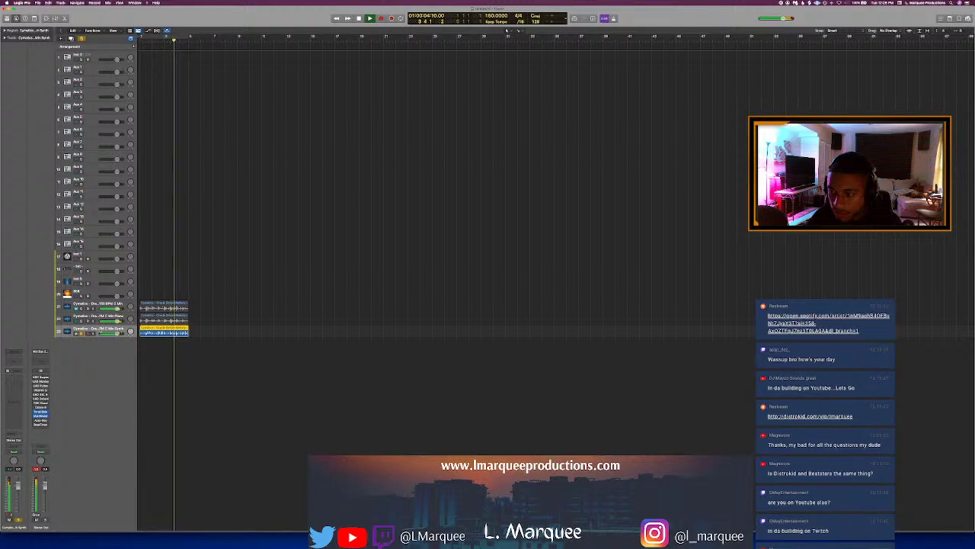
{"action": "key", "text": "ctrl+s"}
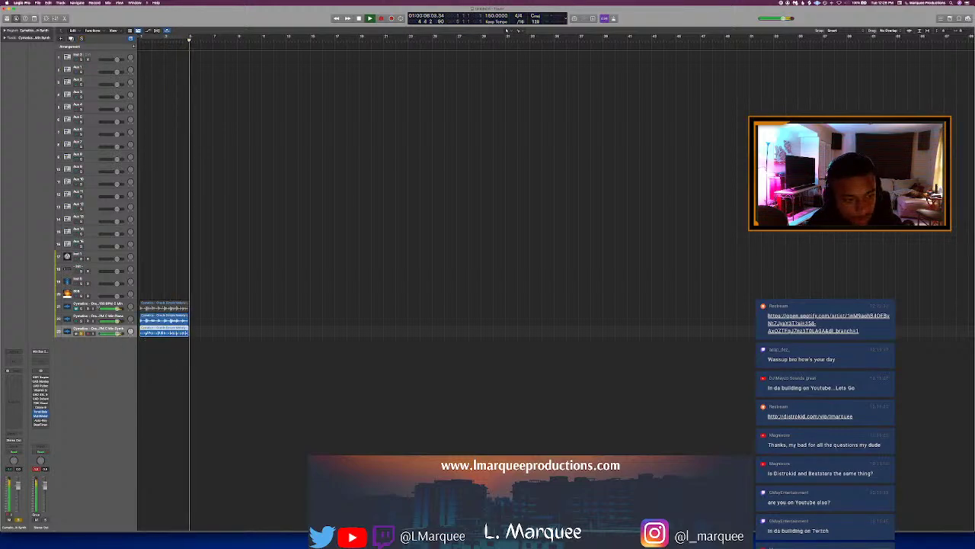
{"action": "key", "text": "space"}
Step: Delete the full Simple Melody Loop 4 track together with its region, keeping the piano and synth stem tracks
{"action": "left_click", "coordinate": [99, 305]}
{"action": "right_click", "coordinate": [99, 305]}
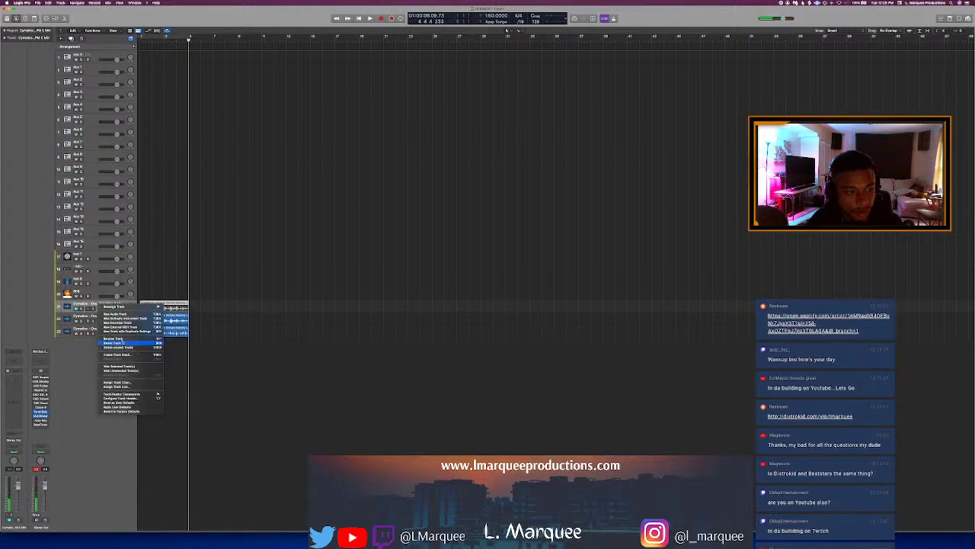
{"action": "left_click", "coordinate": [122, 342]}
{"action": "key", "text": "Return"}
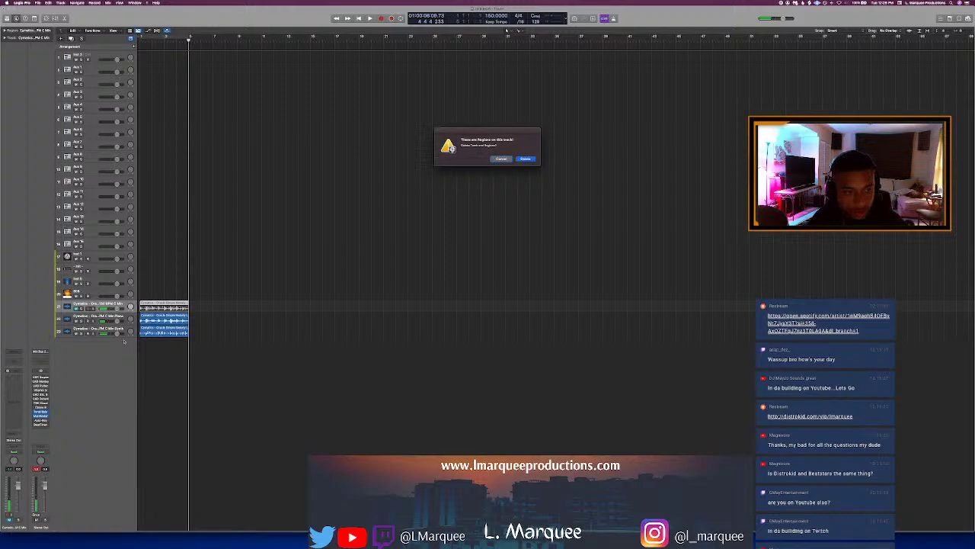
Step: Play the project from the start and repeat the piano and synth stem regions three times, up to bar 17, then stop playback
{"action": "key", "text": "space"}
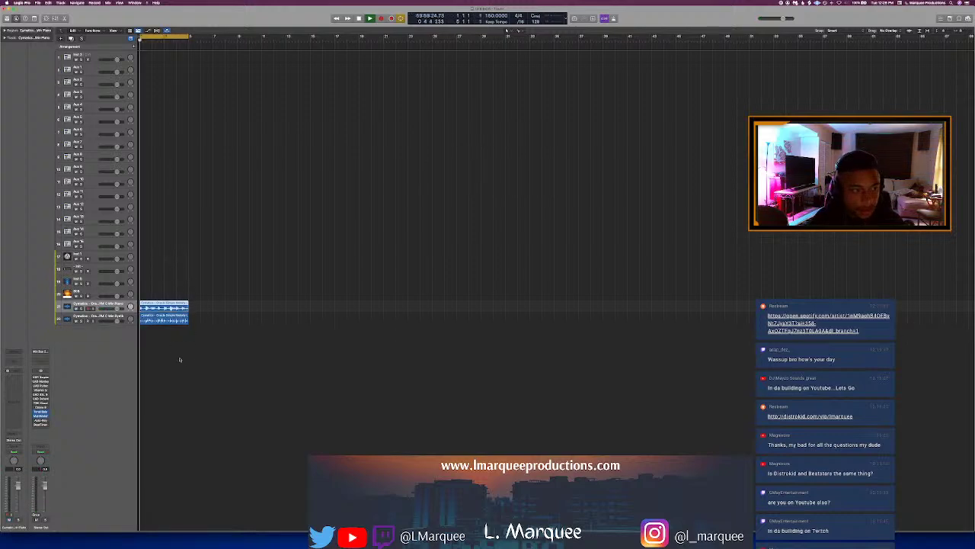
{"action": "key", "text": "super+r"}
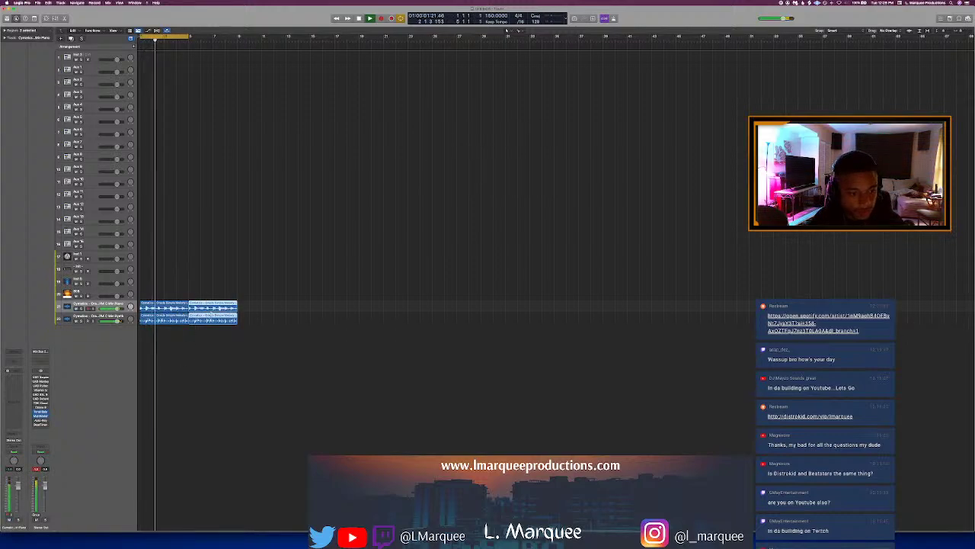
{"action": "key", "text": "super+r"}
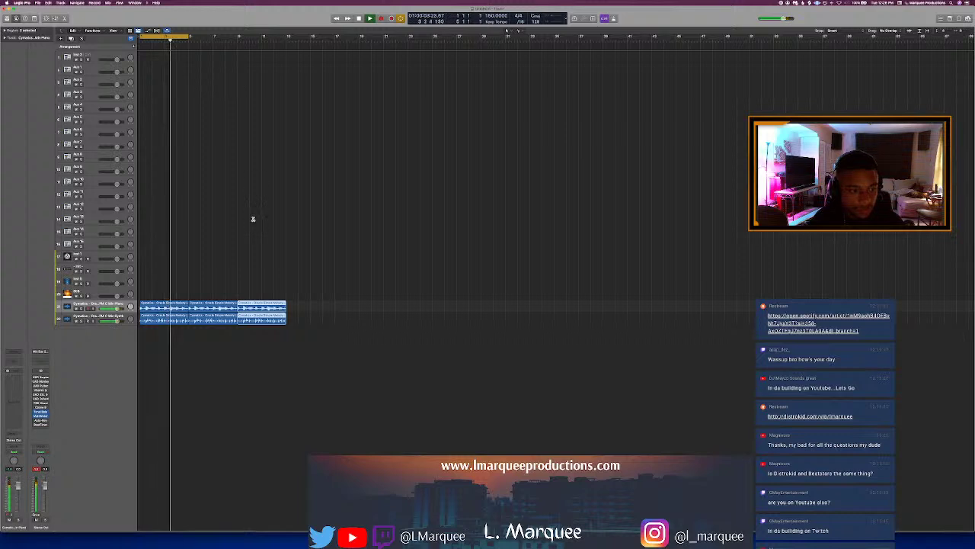
{"action": "key", "text": "super+r"}
{"action": "key", "text": "space"}
Step: Select all the piano and synth stem regions and change their transposition in the region settings
{"action": "left_click", "coordinate": [268, 304]}
{"action": "left_click_drag", "start_coordinate": [385, 296], "coordinate": [117, 335]}
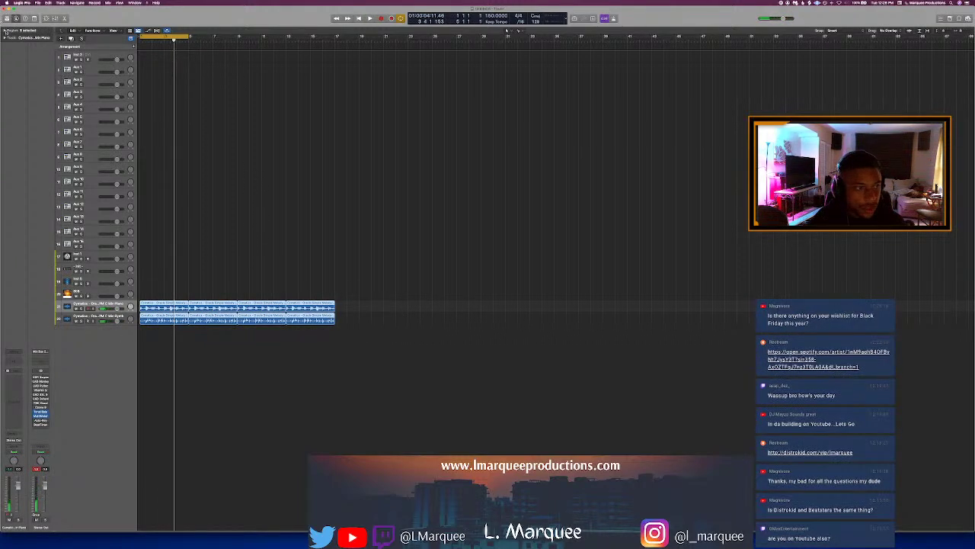
{"action": "left_click", "coordinate": [5, 30]}
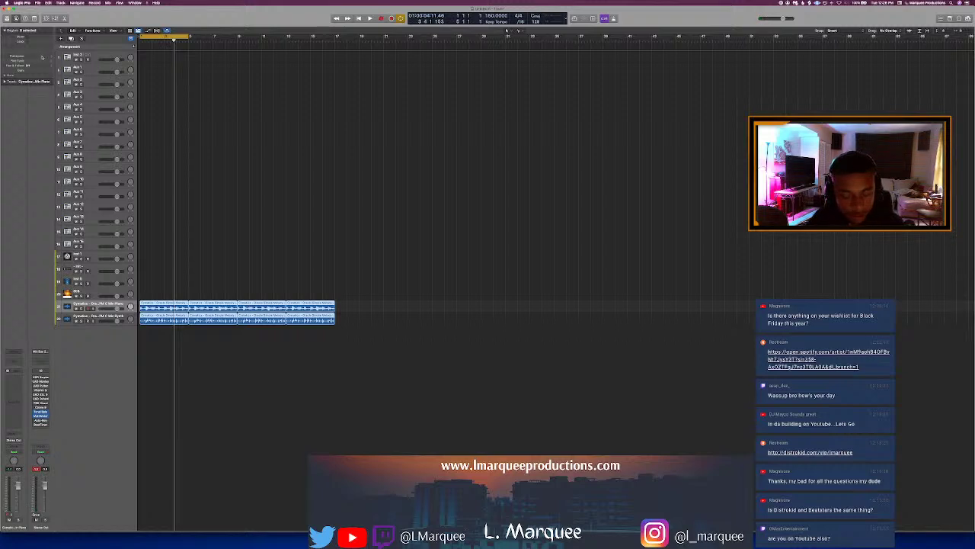
{"action": "left_click_drag", "start_coordinate": [42, 58], "coordinate": [42, 60]}
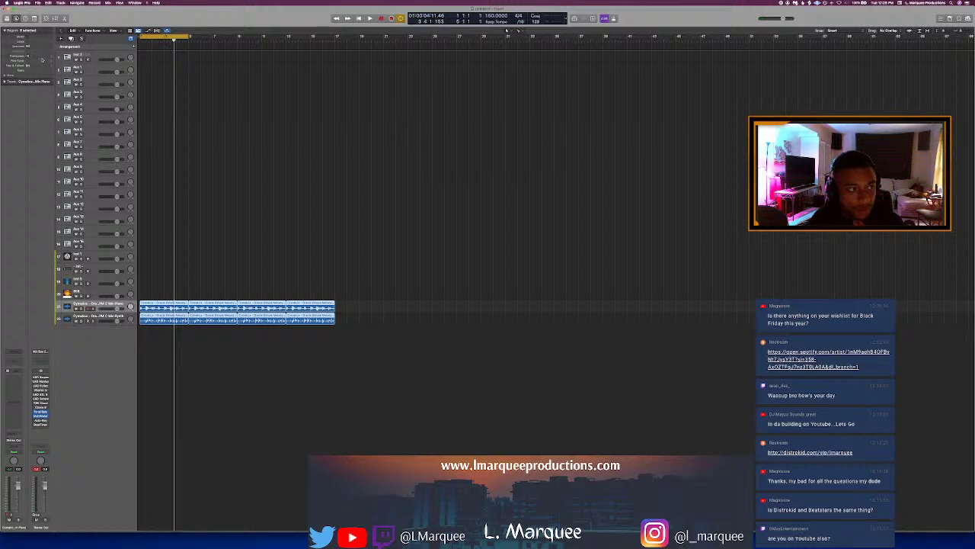
{"action": "key", "text": "super+d"}
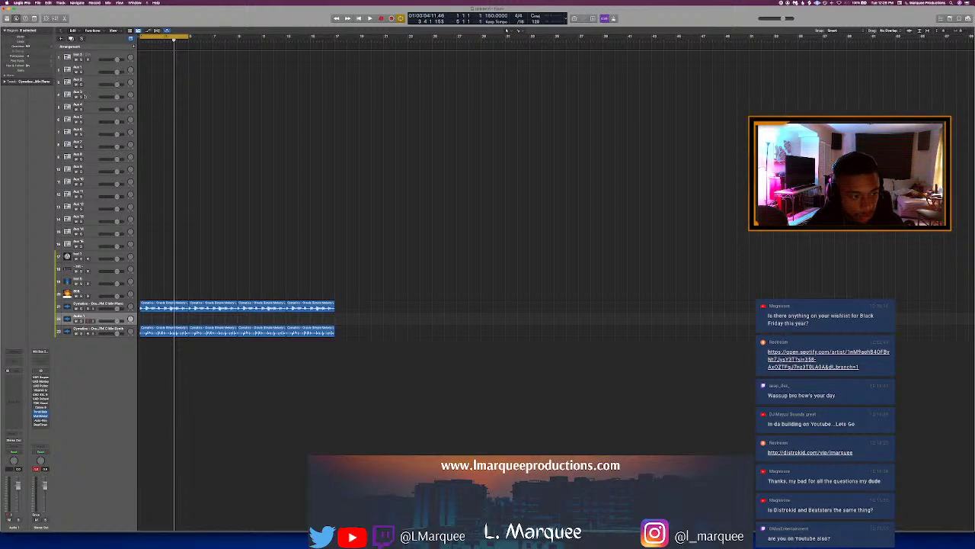
{"action": "key", "text": "super+d"}
{"action": "key", "text": "super+z"}
{"action": "key", "text": "super+z"}
{"action": "key", "text": "super+z"}
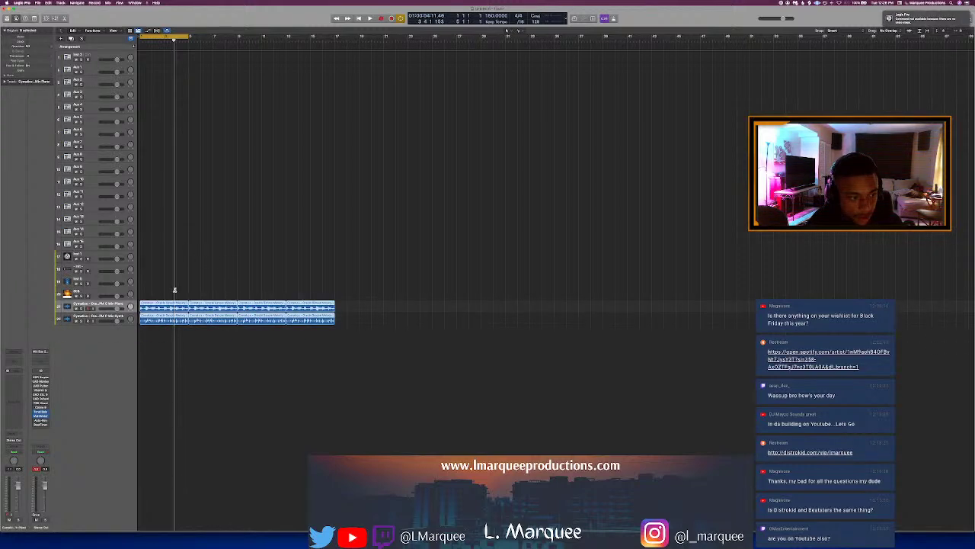
Step: Turn on Flex, set both the piano and synth stem tracks to Polyphonic flex mode, and play from the start
{"action": "key", "text": "super+f"}
{"action": "left_click", "coordinate": [103, 483], "text": "shift"}
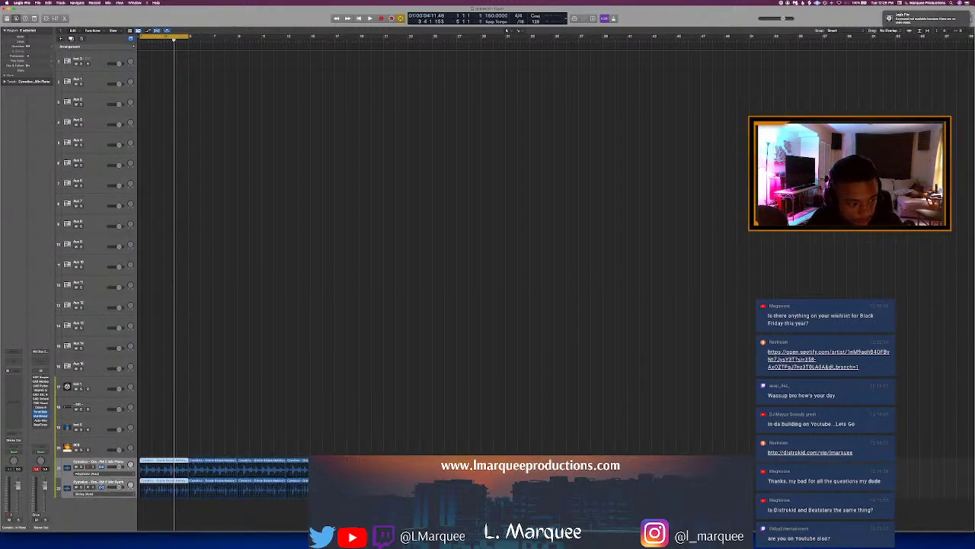
{"action": "left_click", "coordinate": [101, 494]}
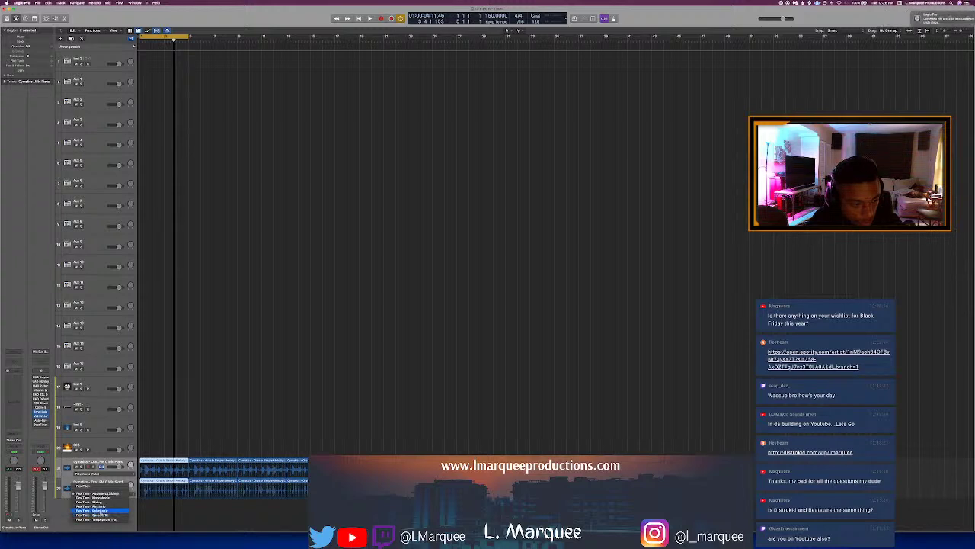
{"action": "left_click", "coordinate": [99, 513]}
{"action": "key", "text": "Return"}
{"action": "key", "text": "space"}
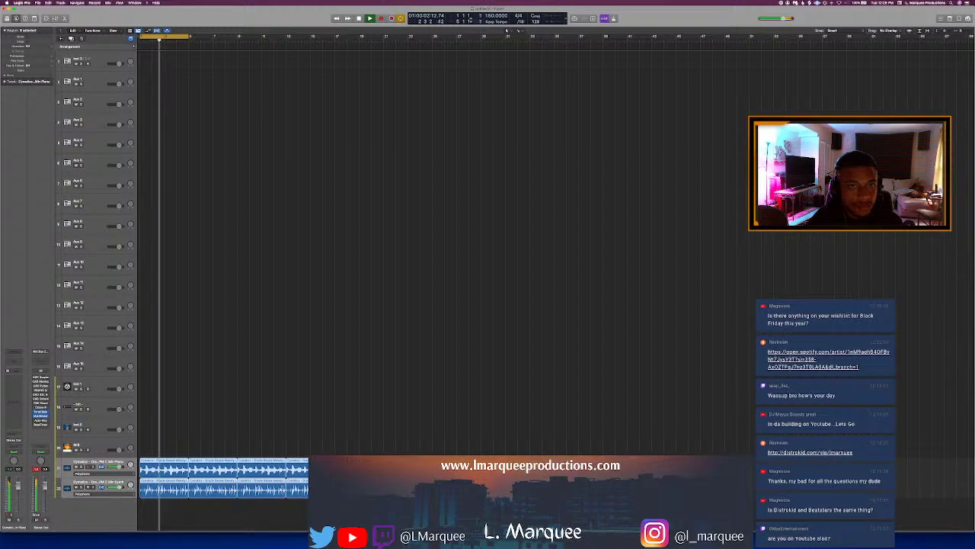
Step: Try a project tempo of 138 BPM during playback and undo the tempo change
{"action": "double_click", "coordinate": [491, 15]}
{"action": "type", "text": "136"}
{"action": "key", "text": "Return"}
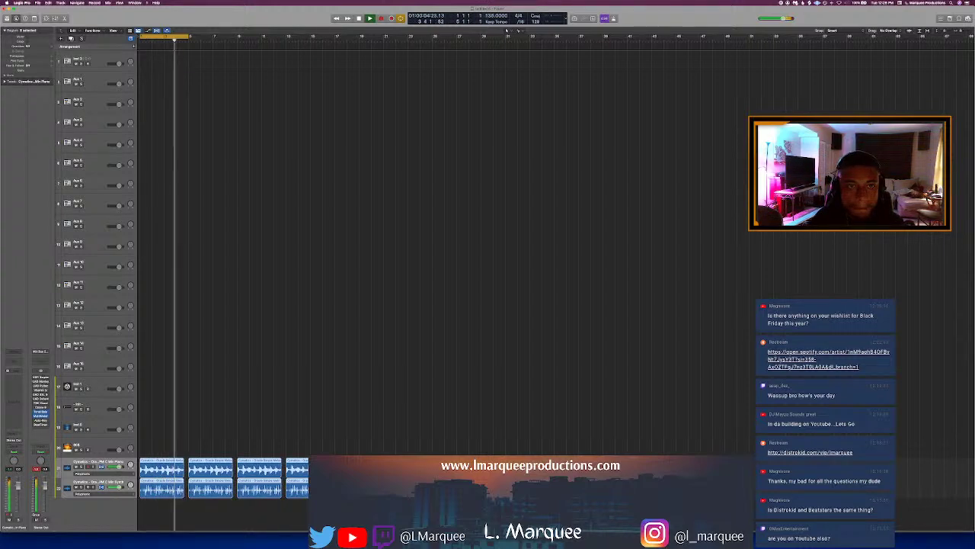
{"action": "key", "text": "super+z"}
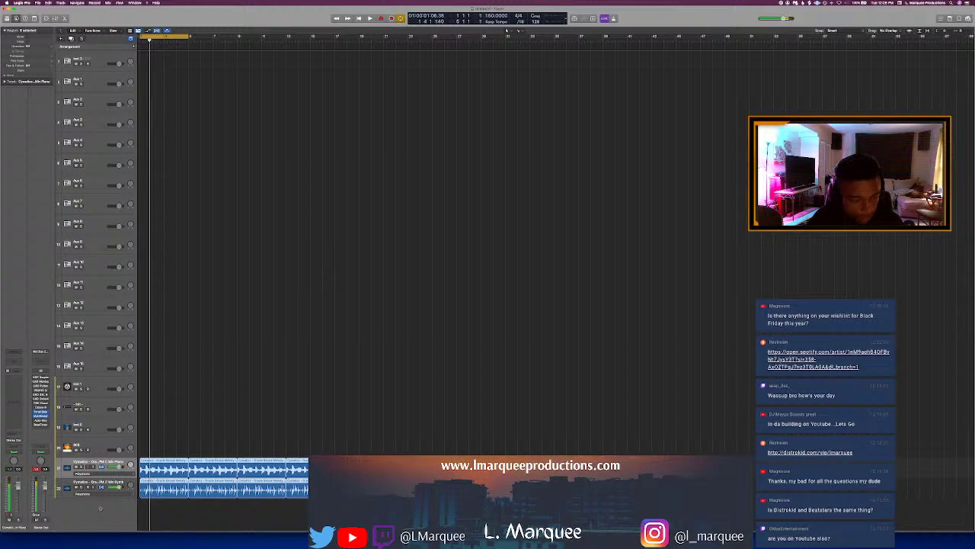
Step: Audition the flexed piano and synth stems and set the cycle range from bar 1 to bar 17
{"action": "left_click", "coordinate": [101, 470]}
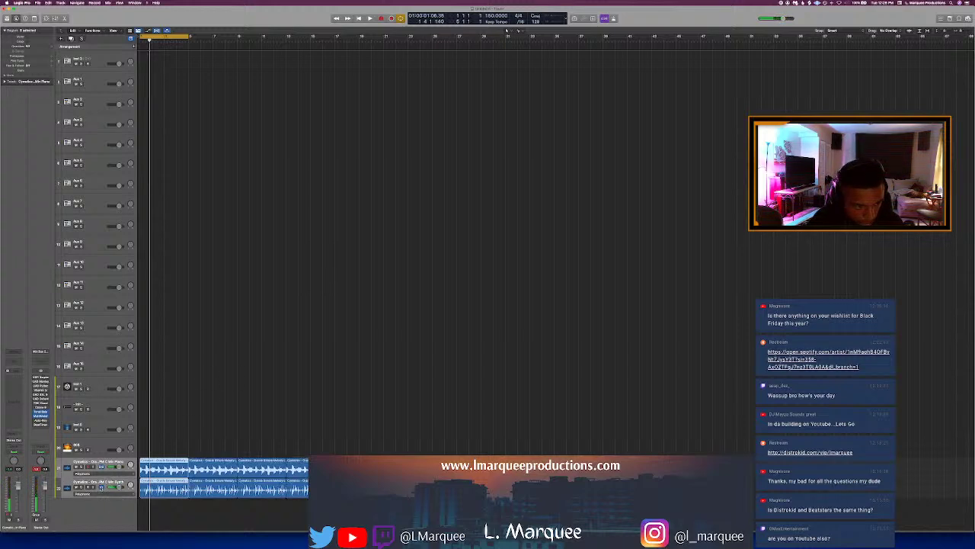
{"action": "left_click", "coordinate": [103, 467]}
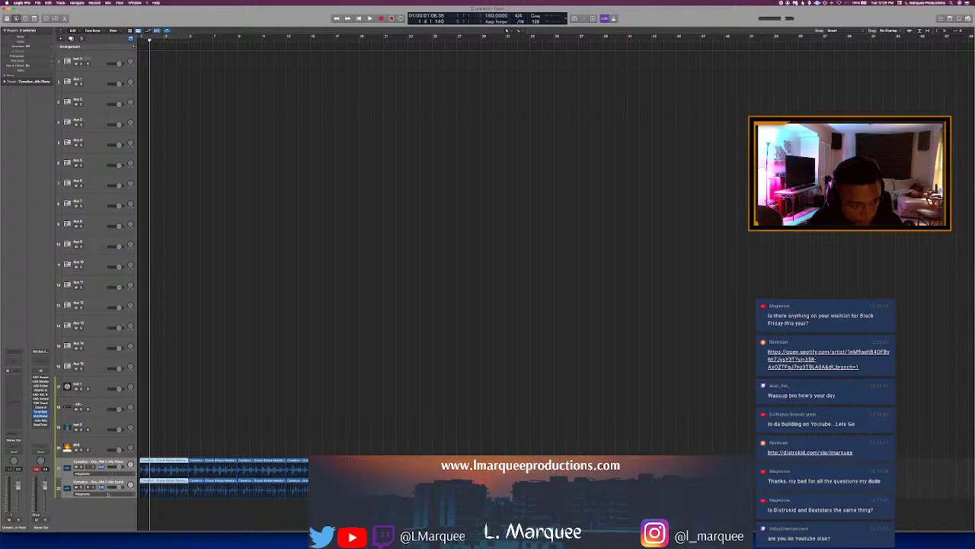
{"action": "key", "text": "space"}
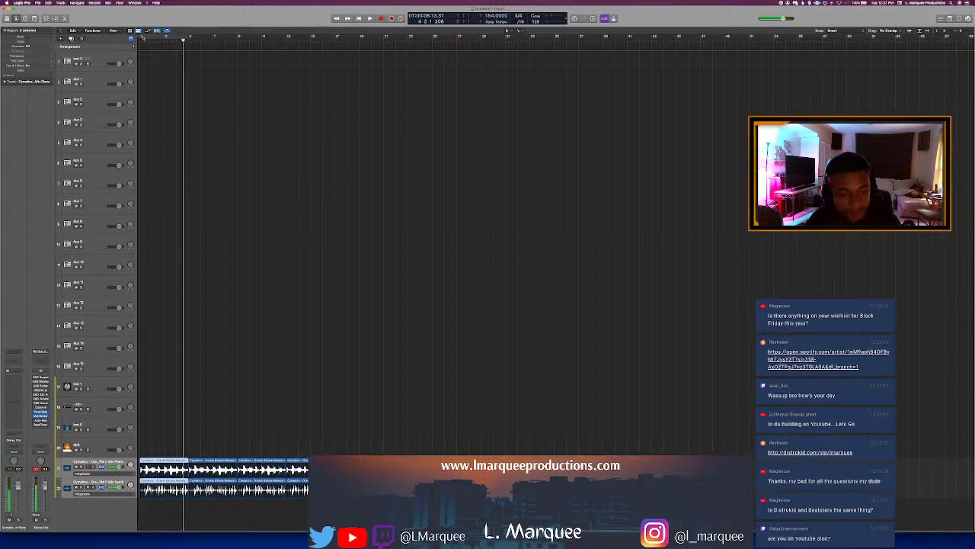
{"action": "left_click_drag", "start_coordinate": [142, 39], "coordinate": [333, 98]}
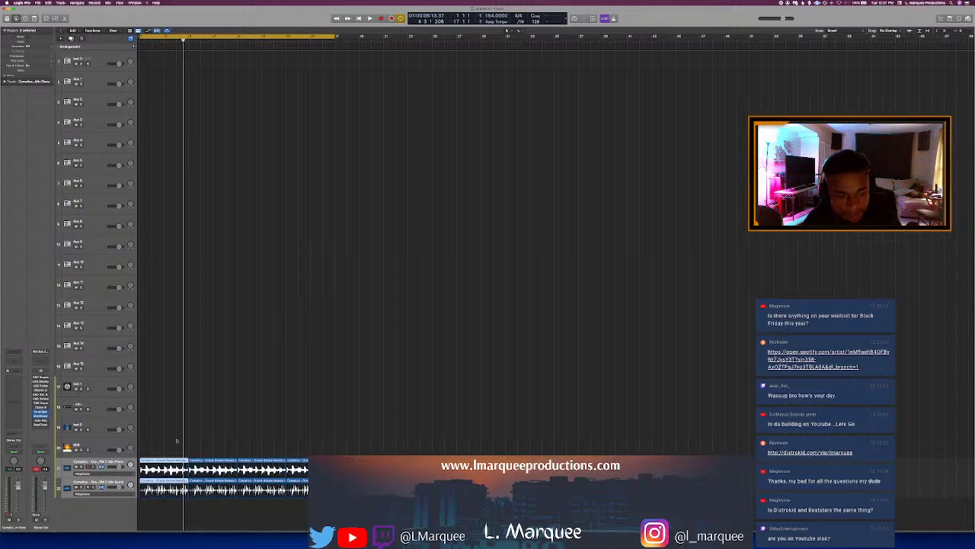
Step: Select all regions on the piano and synth tracks and play the stems from the start
{"action": "left_click", "coordinate": [115, 462]}
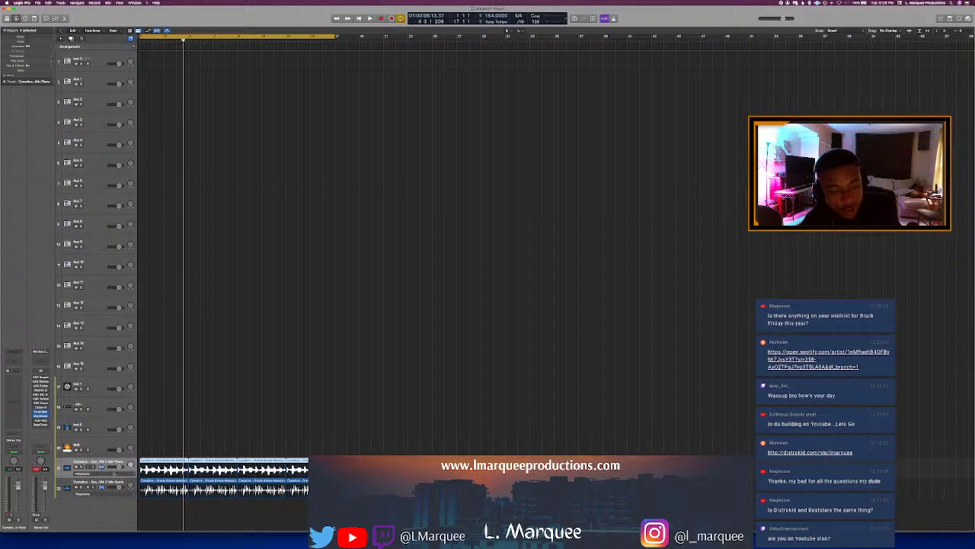
{"action": "left_click", "coordinate": [113, 481], "text": "shift"}
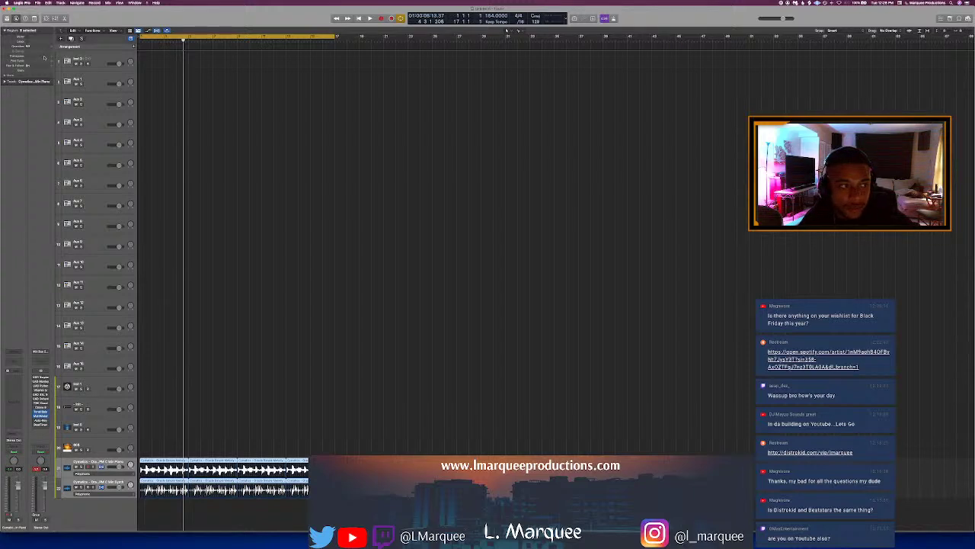
{"action": "key", "text": "Return"}
{"action": "key", "text": "space"}
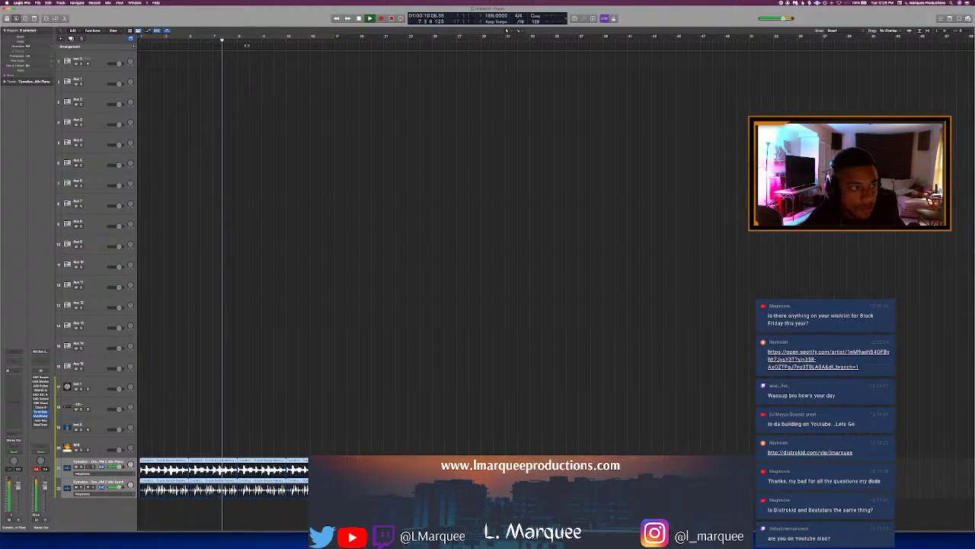
Step: Set the cycle range to bars 9 to 17, select the stem regions inside it and play that section
{"action": "left_click_drag", "start_coordinate": [239, 37], "coordinate": [334, 301]}
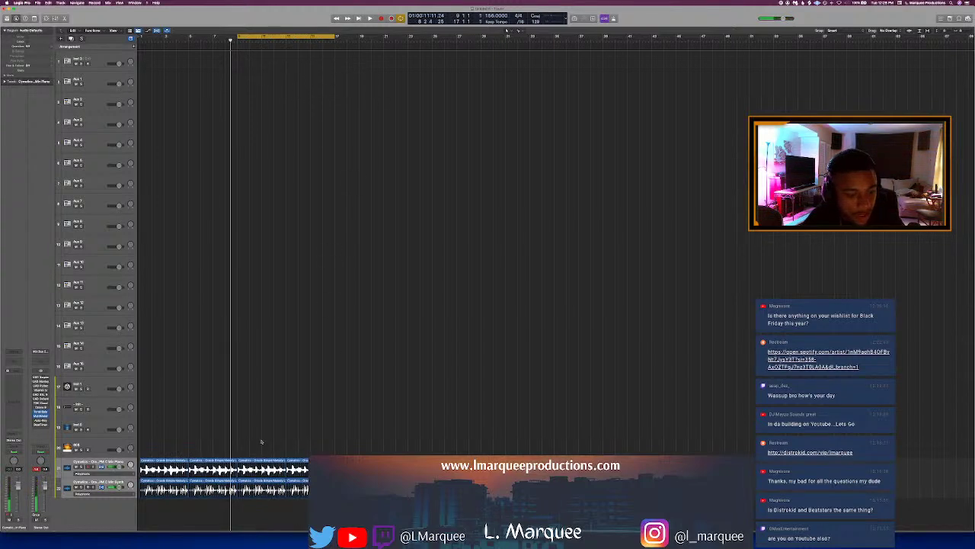
{"action": "key", "text": "shift+i"}
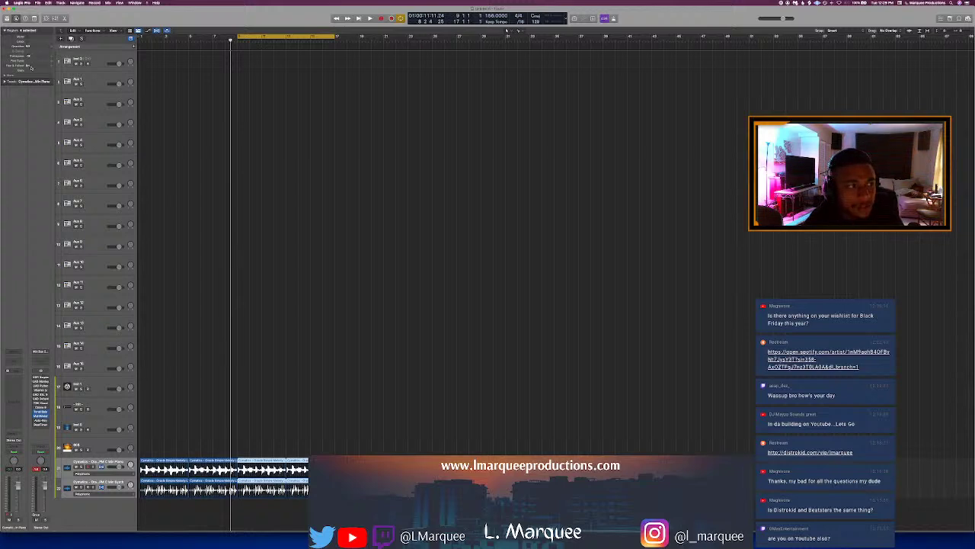
{"action": "key", "text": "space"}
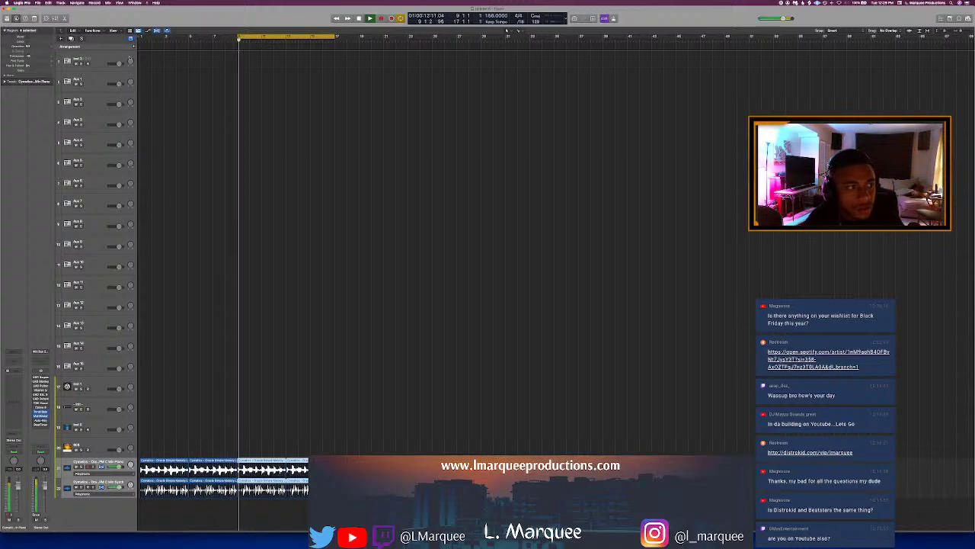
Step: Turn off cycling and replay the transition into bar 9 of the stems from a couple of bars earlier
{"action": "key", "text": "c"}
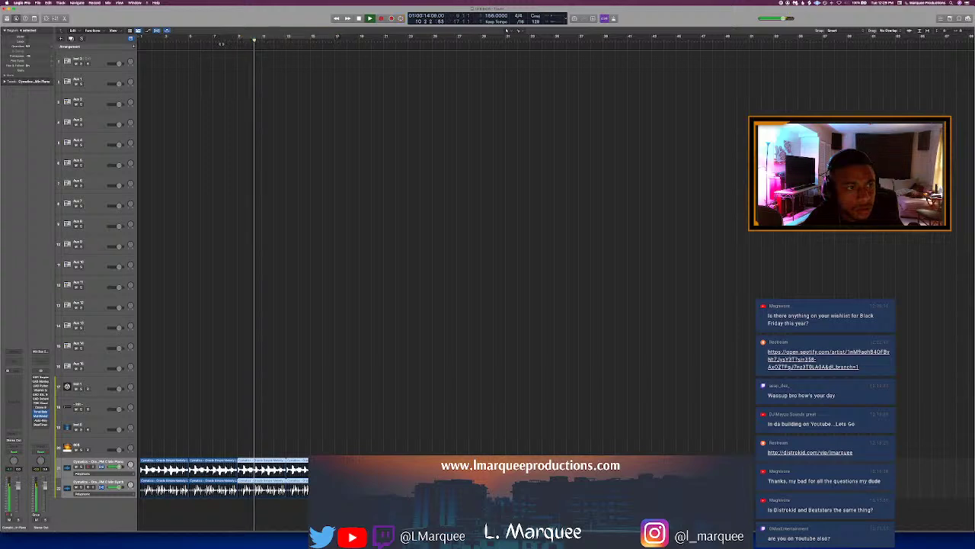
{"action": "key", "text": "comma"}
{"action": "key", "text": "comma"}
{"action": "key", "text": "comma"}
{"action": "key", "text": "comma"}
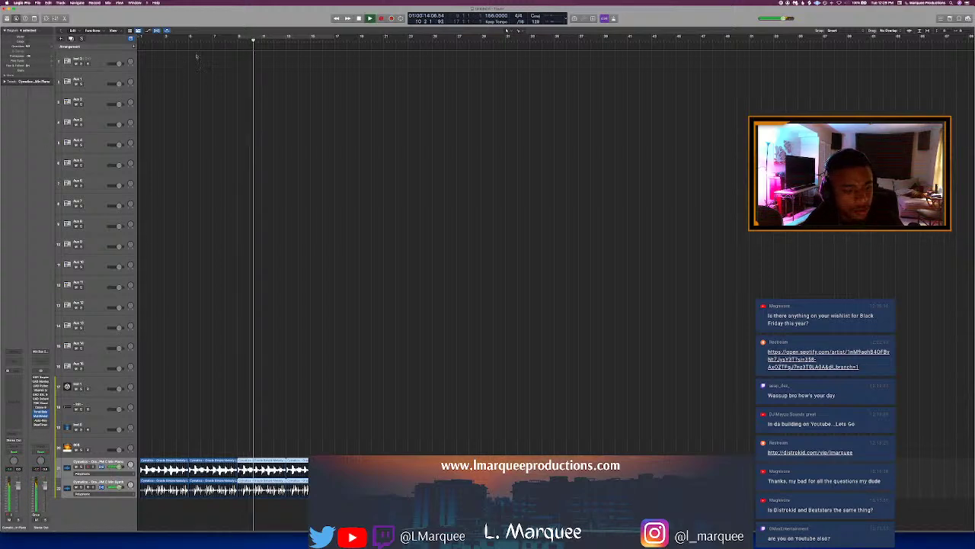
{"action": "left_click", "coordinate": [214, 39]}
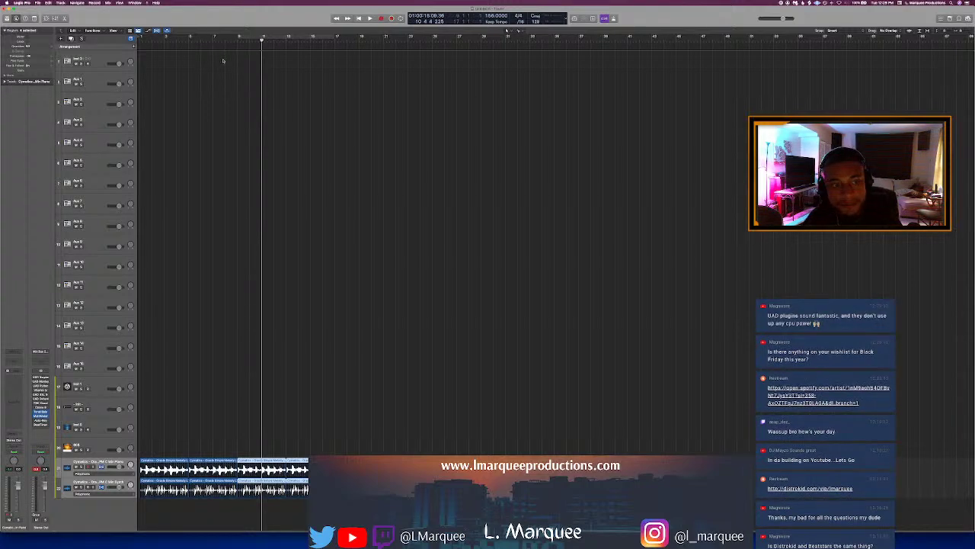
Step: Select the piano and synth regions from bar 9 onward and play from about bar 7
{"action": "key", "text": "Return"}
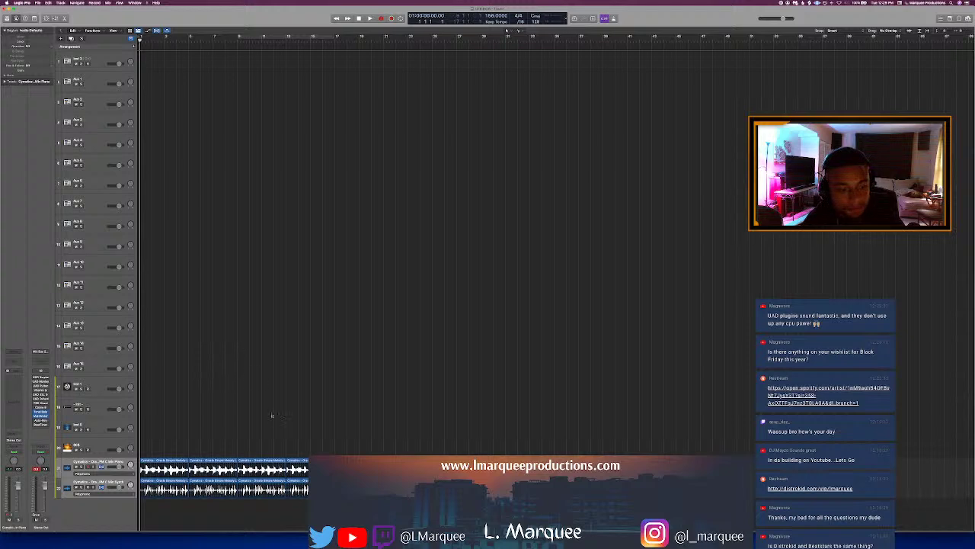
{"action": "left_click_drag", "start_coordinate": [272, 412], "coordinate": [318, 525]}
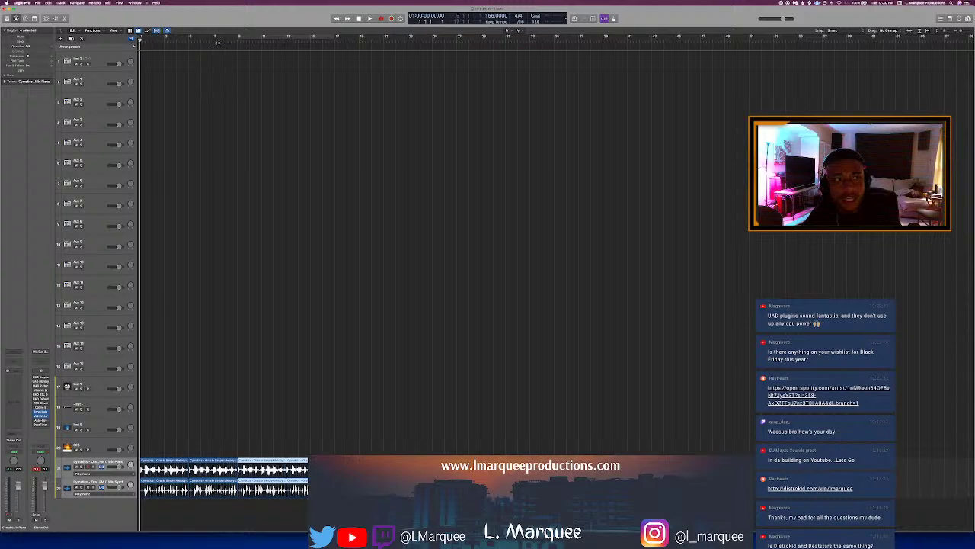
{"action": "left_click", "coordinate": [218, 38]}
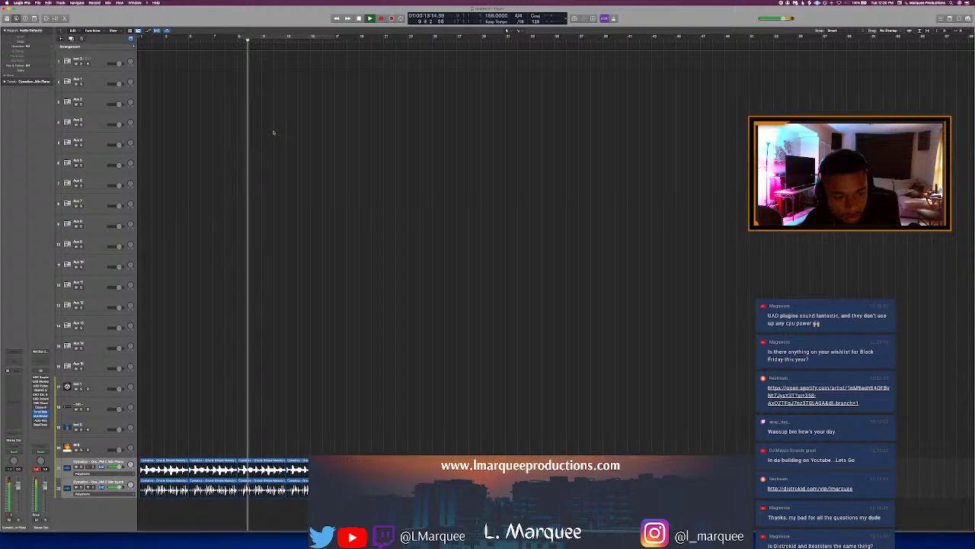
Step: Set the cycle range to bars 1 to 17 during playback and open the mixer below the arrangement
{"action": "left_click_drag", "start_coordinate": [138, 37], "coordinate": [287, 37]}
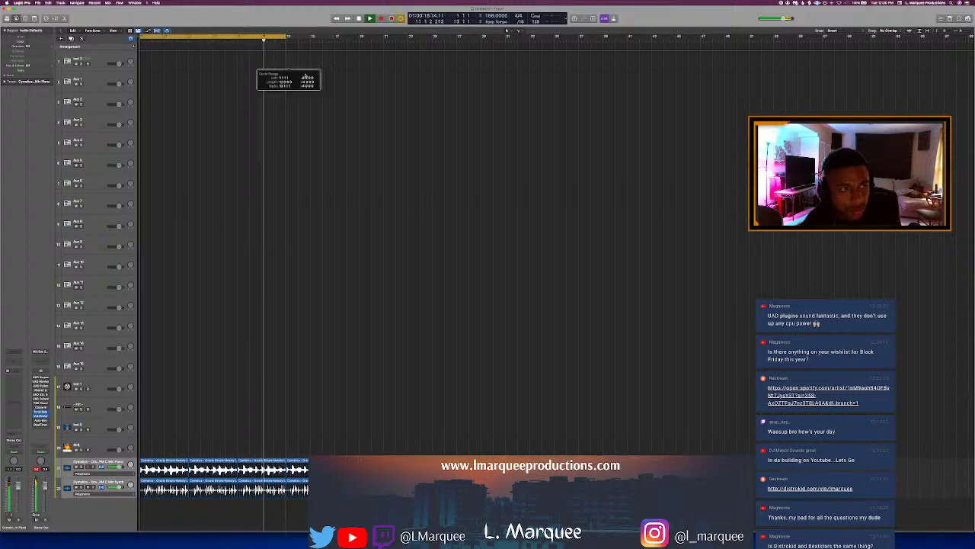
{"action": "left_click_drag", "start_coordinate": [305, 77], "coordinate": [339, 103]}
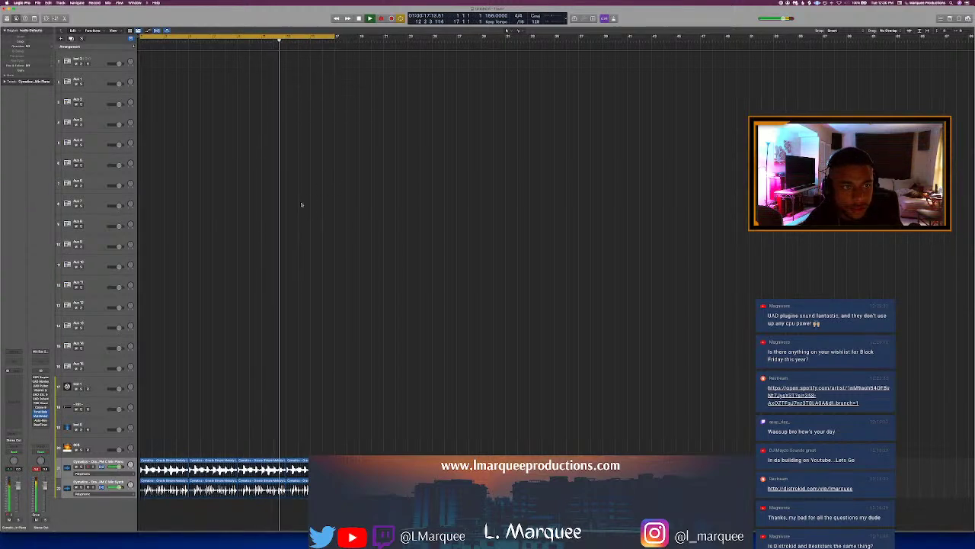
{"action": "key", "text": "super+Up"}
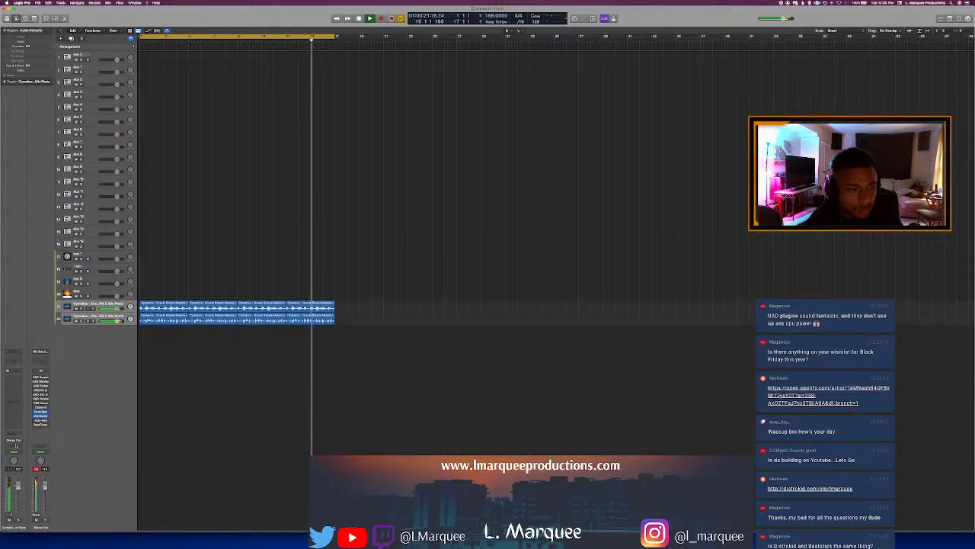
{"action": "key", "text": "x"}
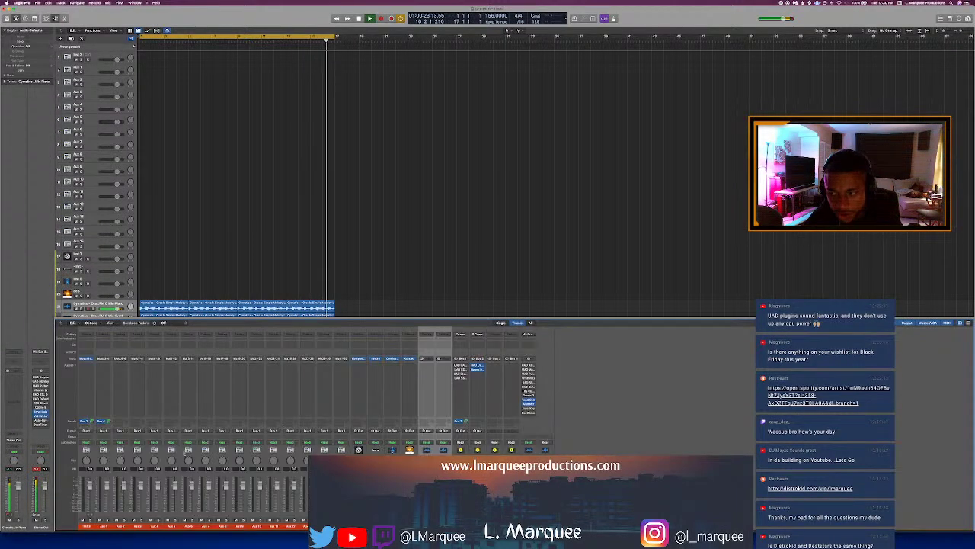
Step: Route the output of the piano and synth tracks to Bus 5 and close the mixer
{"action": "left_click", "coordinate": [443, 431]}
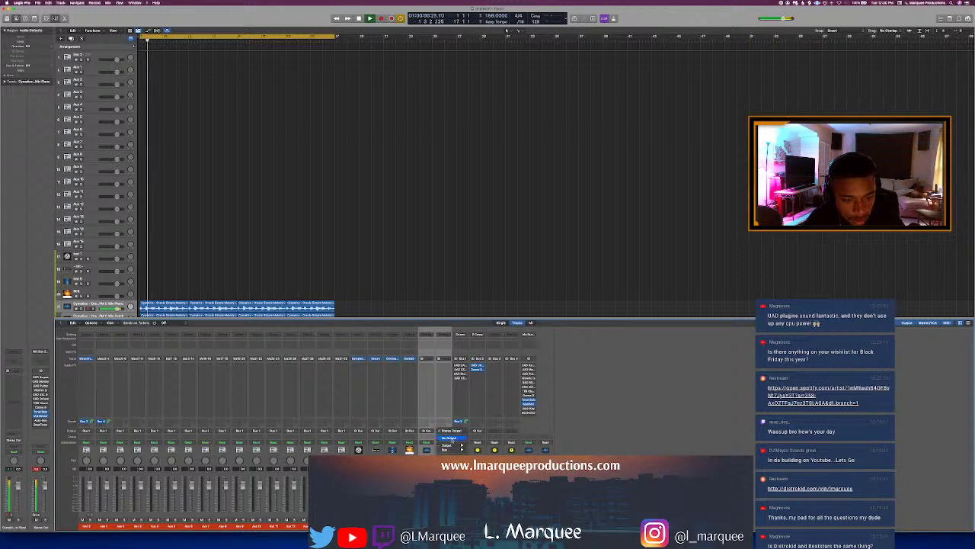
{"action": "mouse_move", "coordinate": [449, 448]}
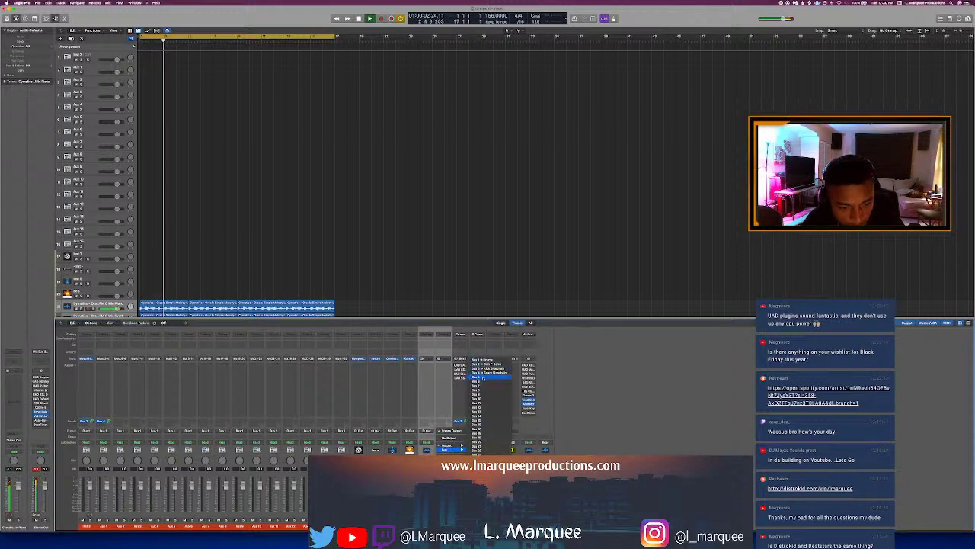
{"action": "left_click", "coordinate": [482, 378]}
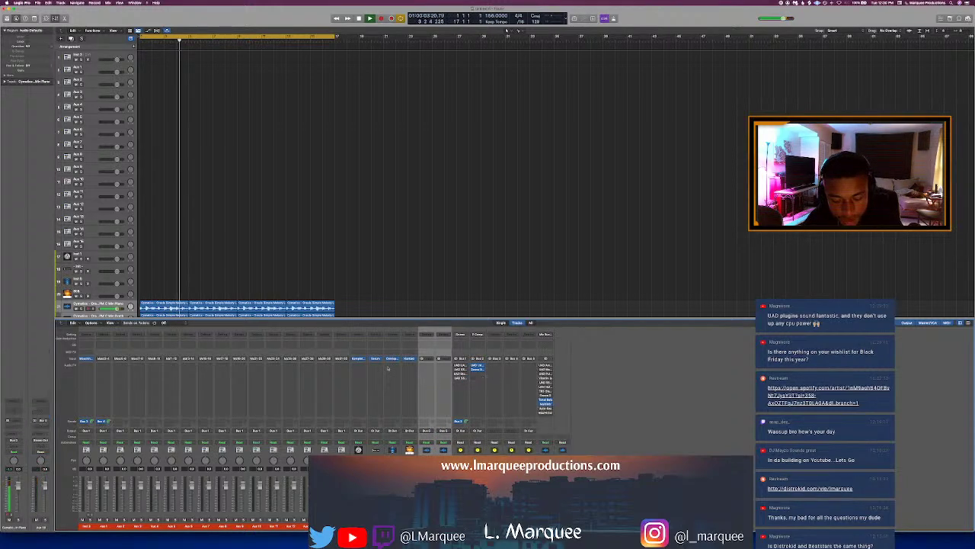
{"action": "key", "text": "x"}
Step: Select the four piano regions and mute them briefly to hear the synth alone, restoring them during playback
{"action": "left_click", "coordinate": [305, 306]}
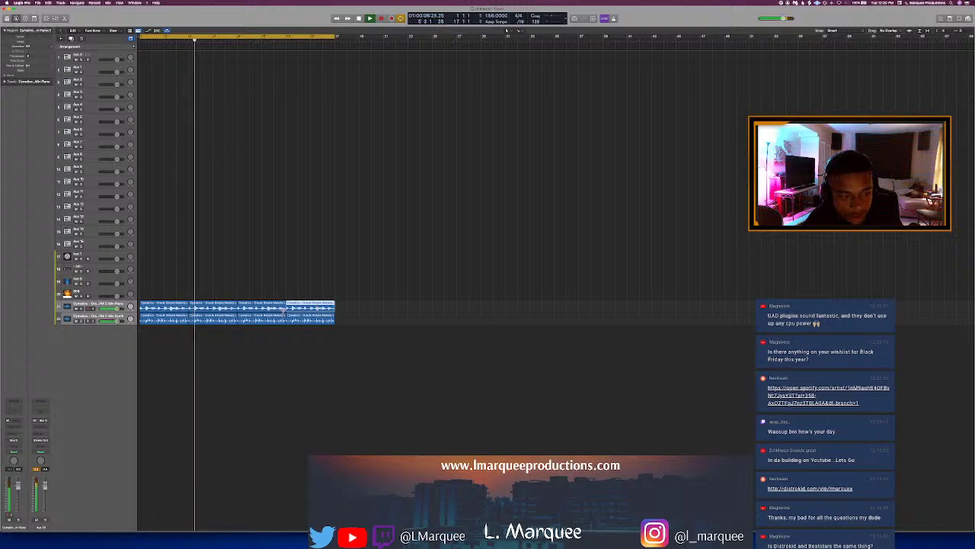
{"action": "key", "text": "super+a"}
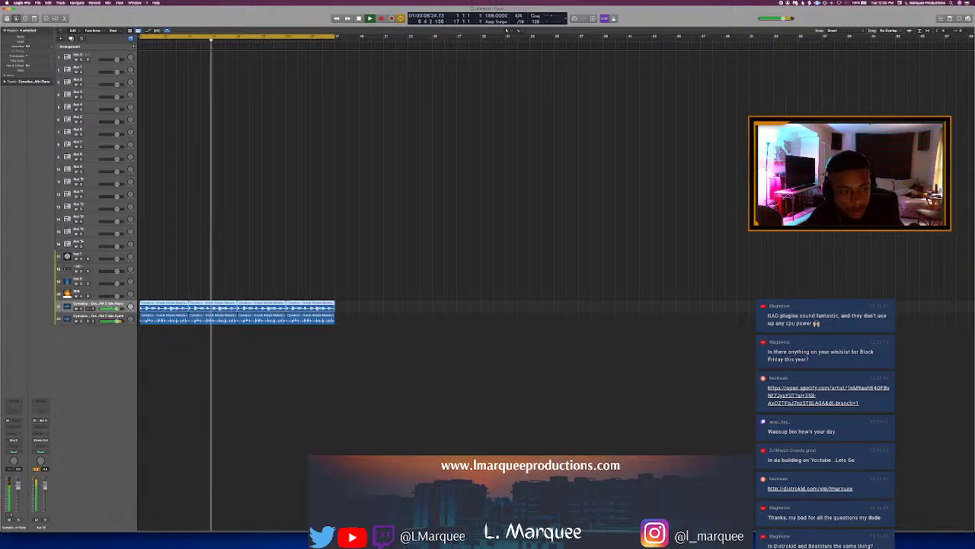
{"action": "key", "text": "ctrl+m"}
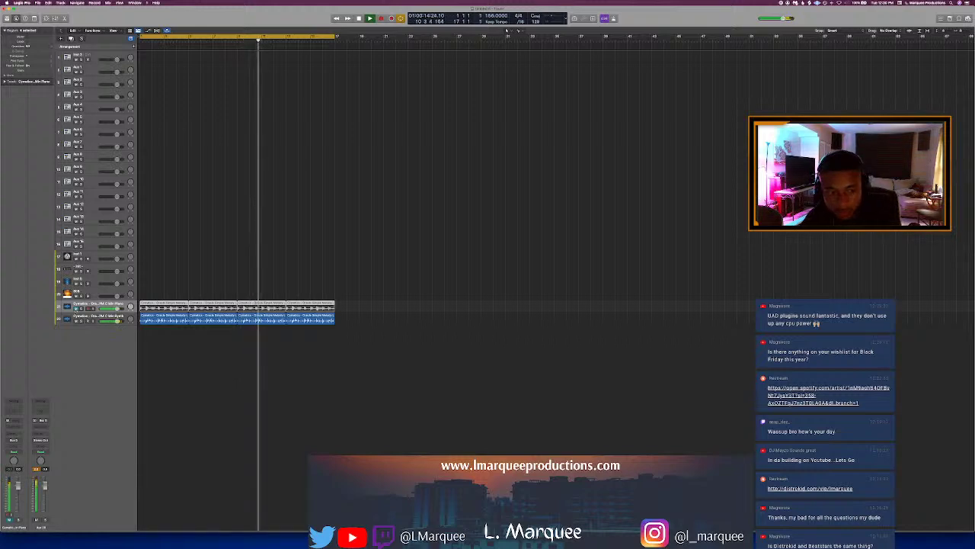
{"action": "key", "text": "ctrl+m"}
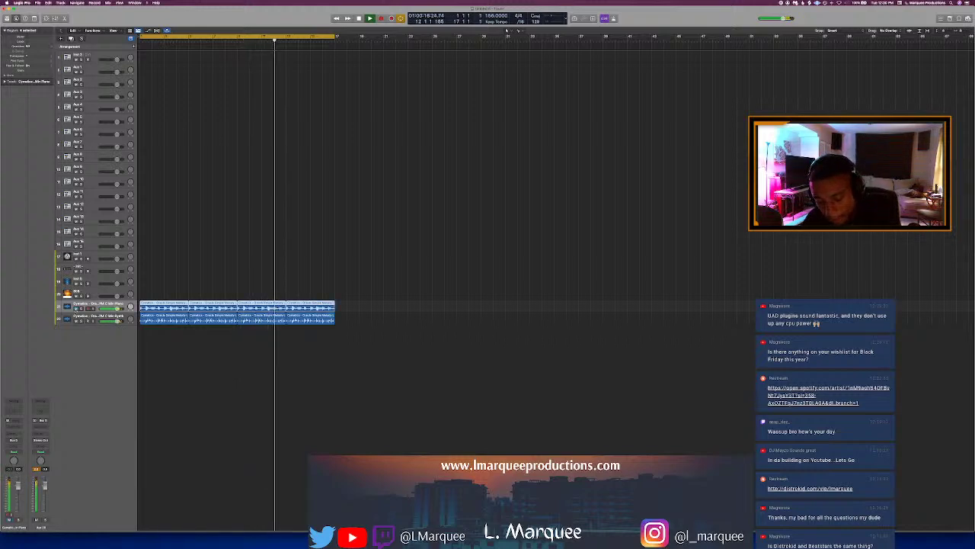
Step: Insert an Audio Units effect plug-in on the aux channel that receives the piano and synth stems
{"action": "left_click", "coordinate": [42, 429]}
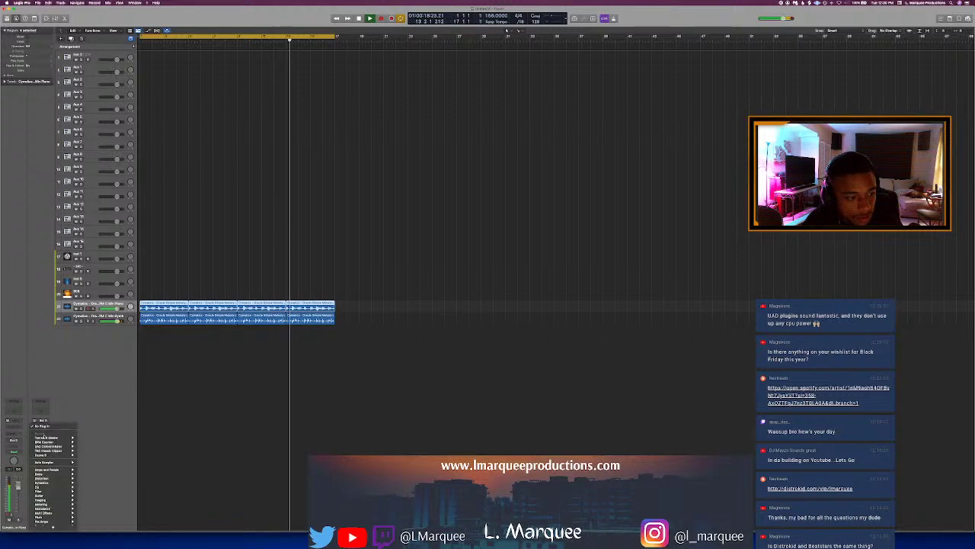
{"action": "mouse_move", "coordinate": [46, 522]}
{"action": "mouse_move", "coordinate": [93, 462]}
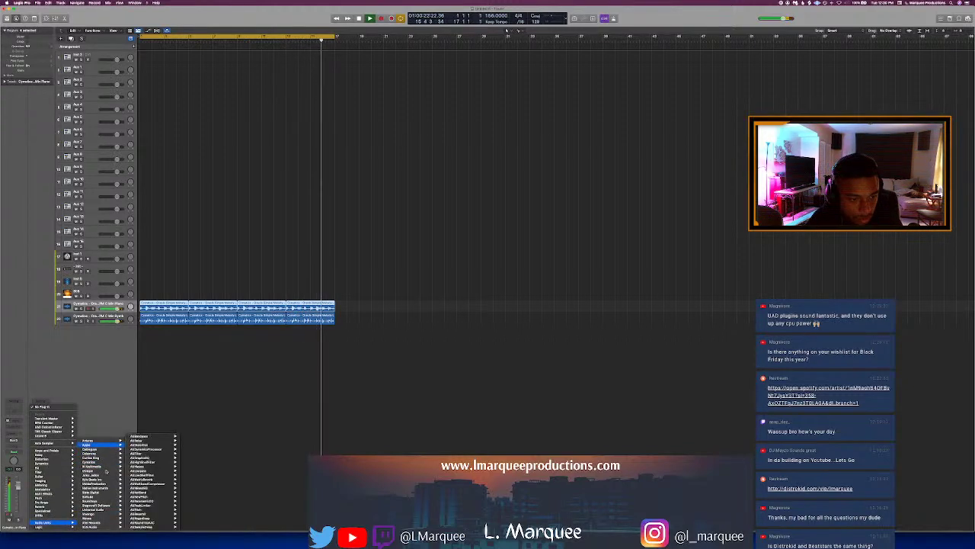
{"action": "mouse_move", "coordinate": [106, 479]}
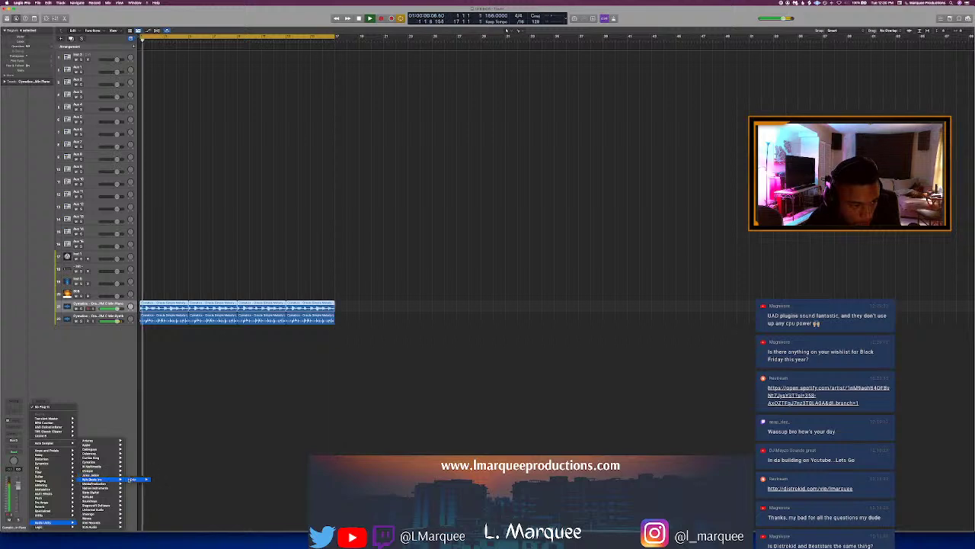
{"action": "left_click", "coordinate": [164, 479]}
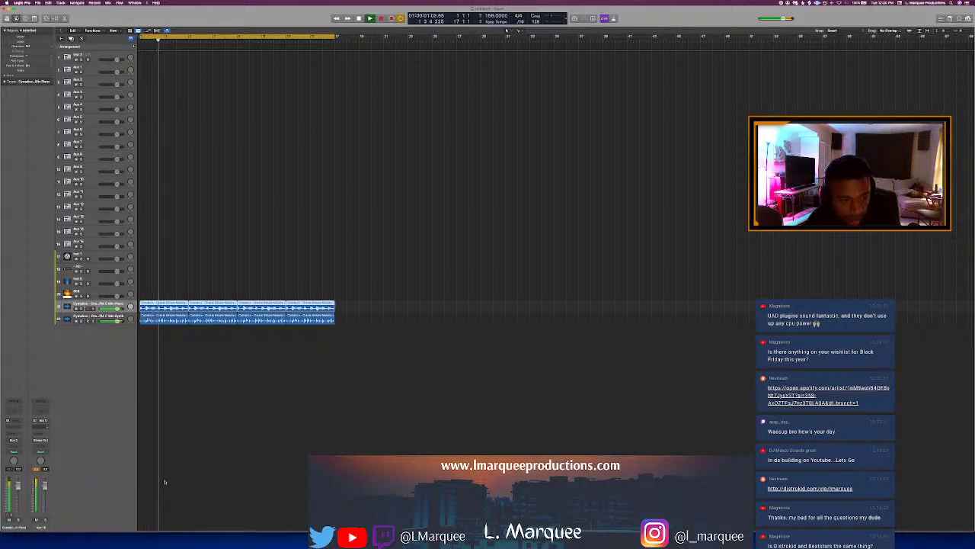
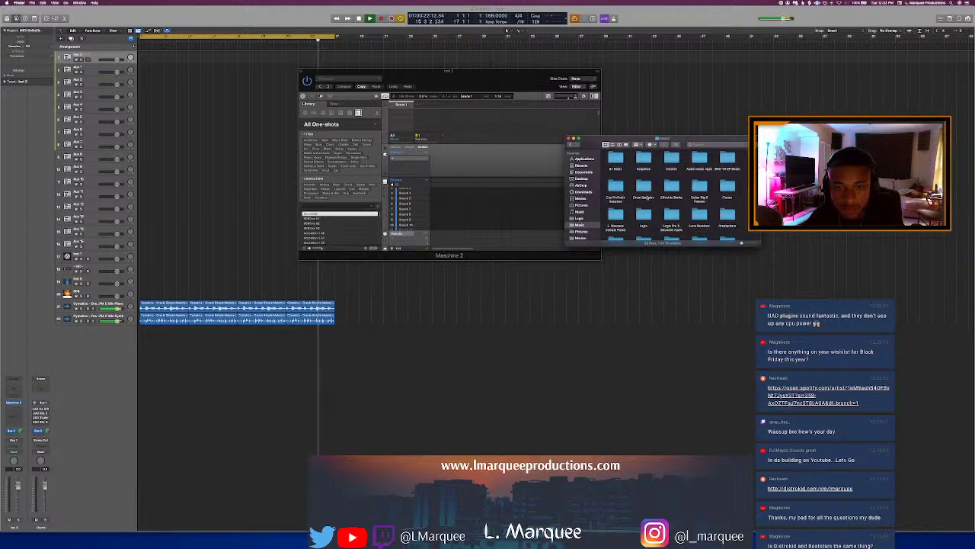
Step: Open the Drum Samples folder and the Larry Ohh free drum sample pack inside it
{"action": "double_click", "coordinate": [644, 185]}
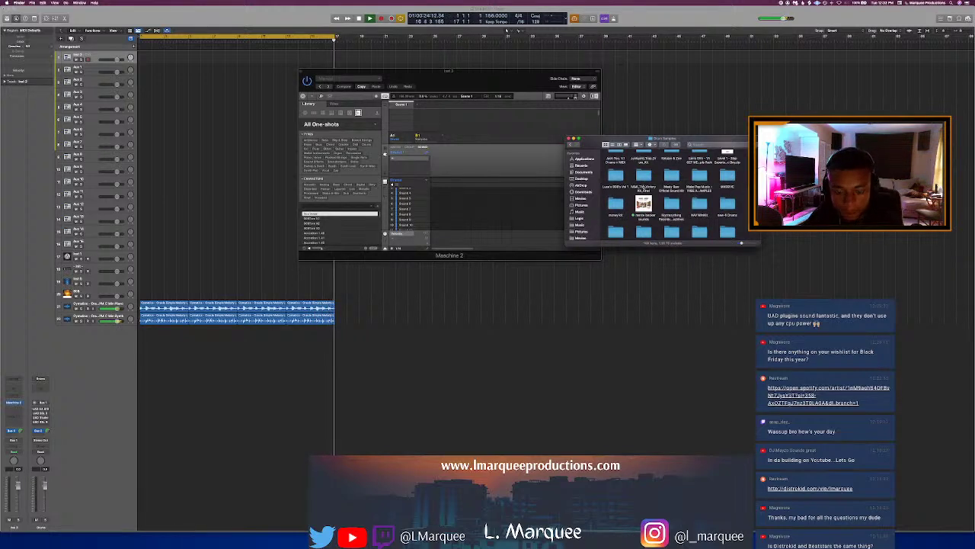
{"action": "scroll", "coordinate": [714, 195], "scroll_direction": "up", "scroll_amount": 5}
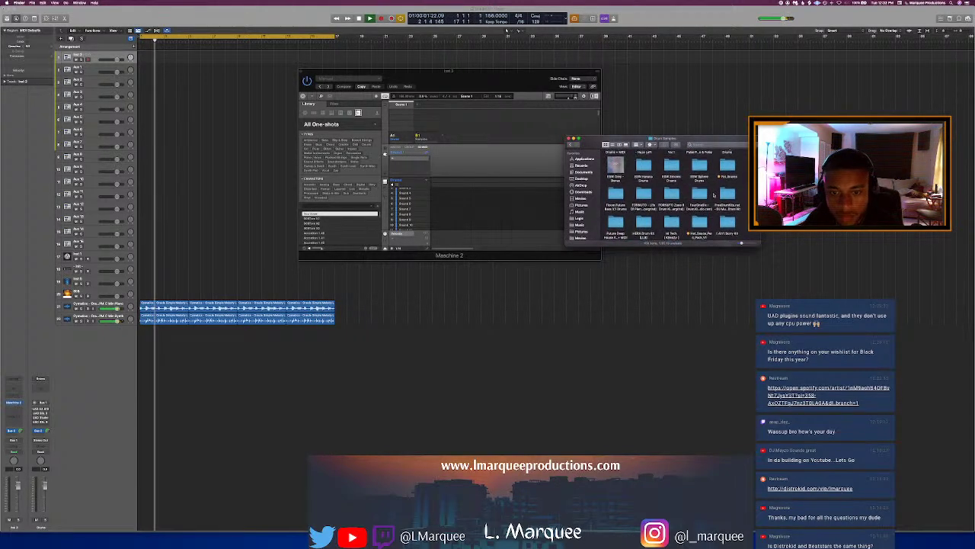
{"action": "scroll", "coordinate": [714, 195], "scroll_direction": "down", "scroll_amount": 3}
{"action": "left_click", "coordinate": [699, 181]}
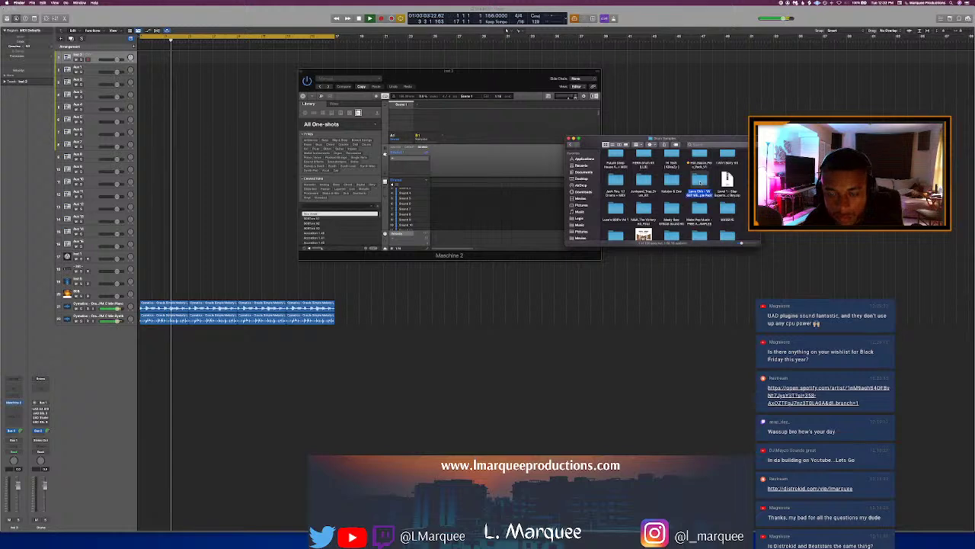
{"action": "double_click", "coordinate": [696, 181]}
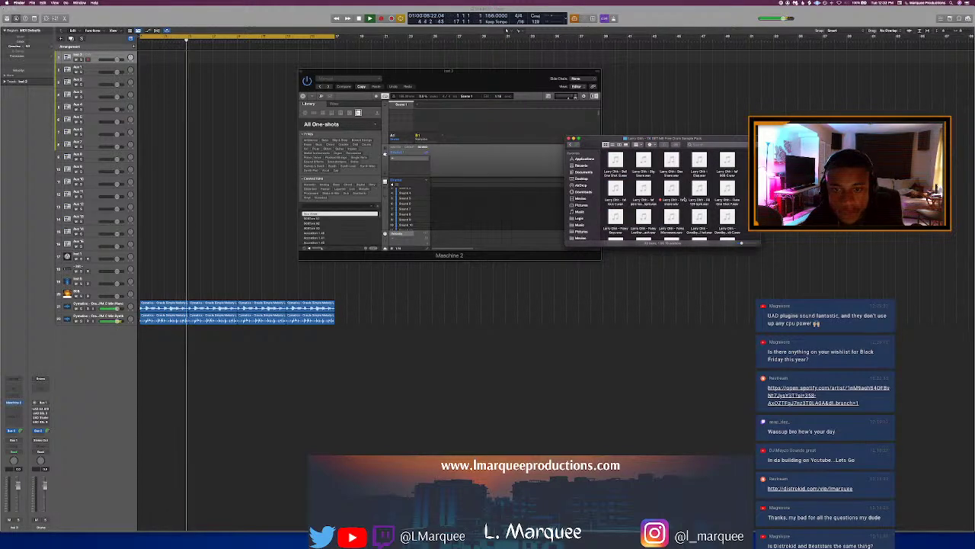
Step: Look through the Larry Ohh pack for a suitable clap or drum hit and return to the Drum Samples folder
{"action": "scroll", "coordinate": [684, 200], "scroll_direction": "down", "scroll_amount": 4}
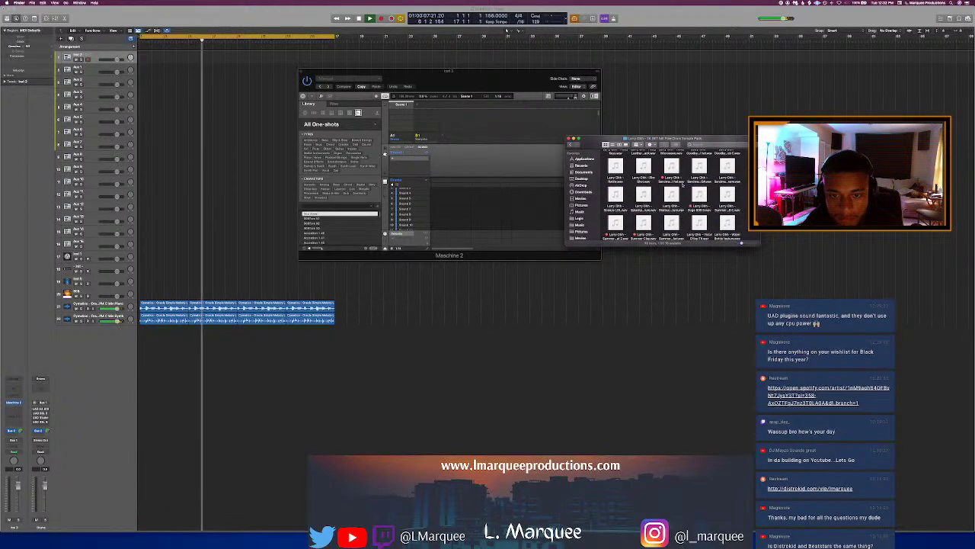
{"action": "left_click", "coordinate": [672, 166]}
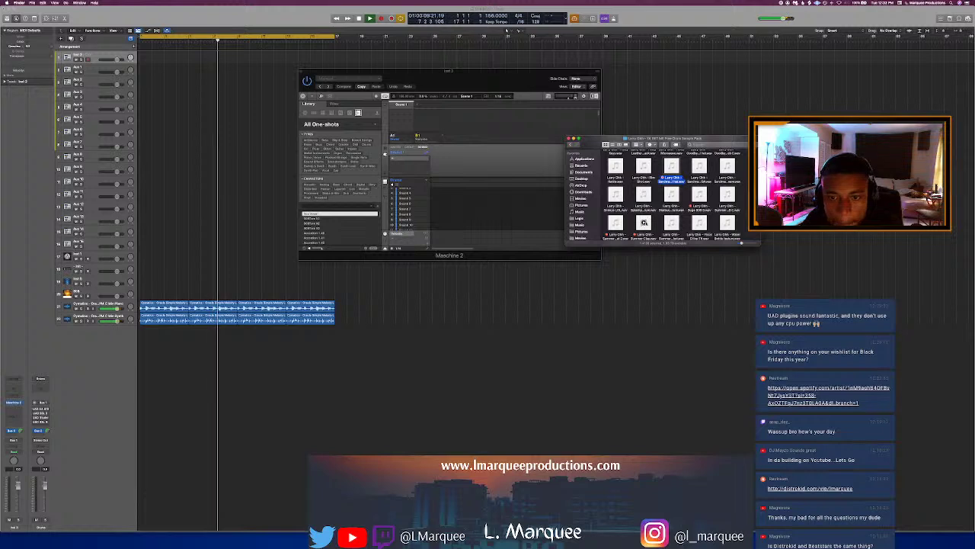
{"action": "left_click", "coordinate": [644, 222]}
{"action": "left_click", "coordinate": [615, 221]}
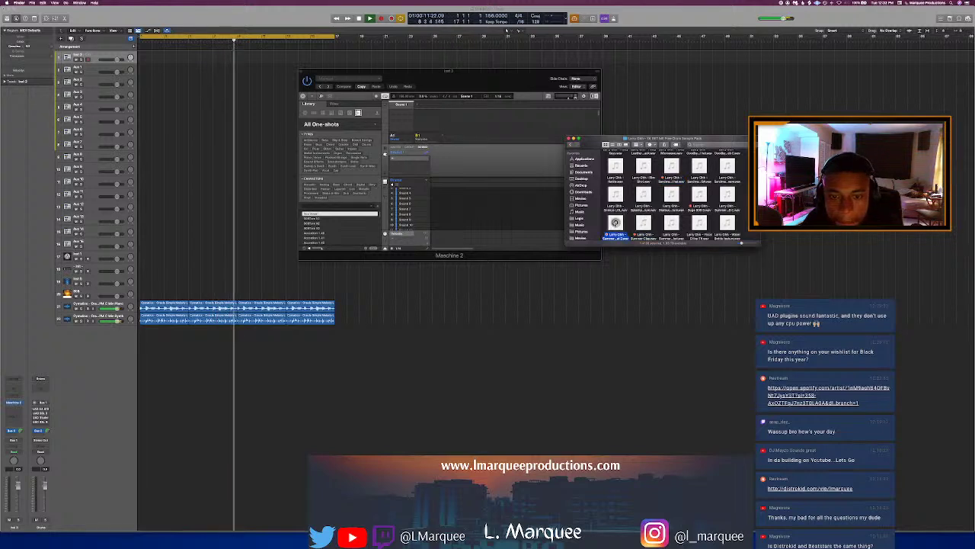
{"action": "scroll", "coordinate": [616, 223], "scroll_direction": "down", "scroll_amount": 3}
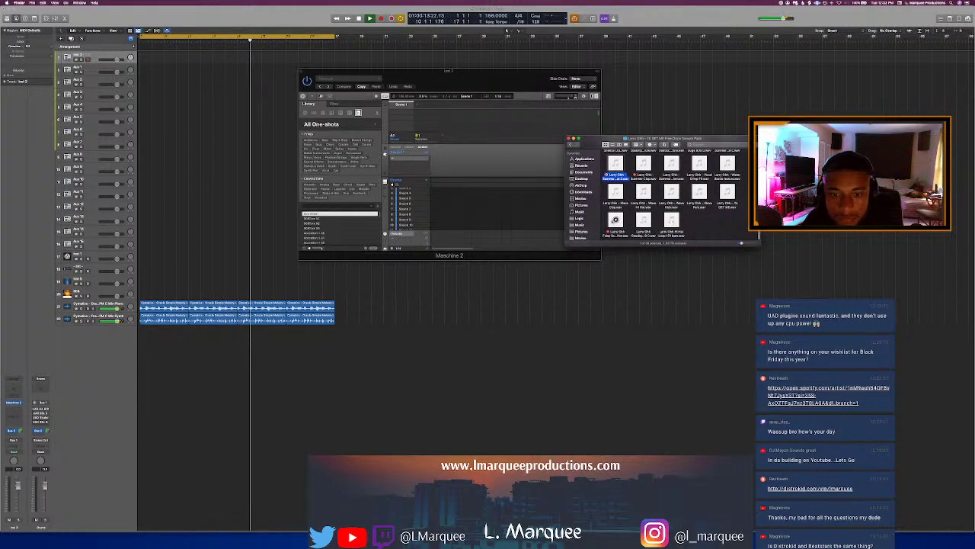
{"action": "scroll", "coordinate": [647, 220], "scroll_direction": "down", "scroll_amount": 3}
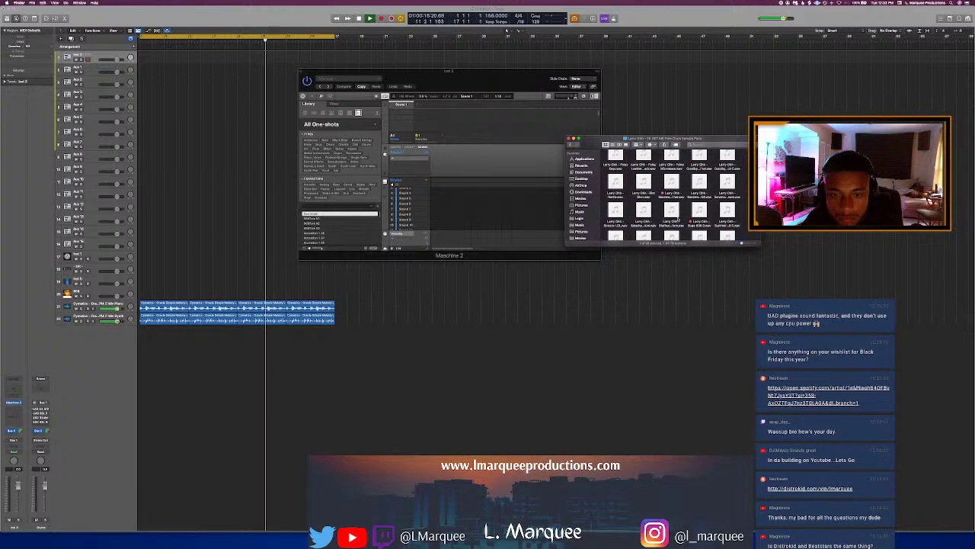
{"action": "scroll", "coordinate": [699, 181], "scroll_direction": "up", "scroll_amount": 3}
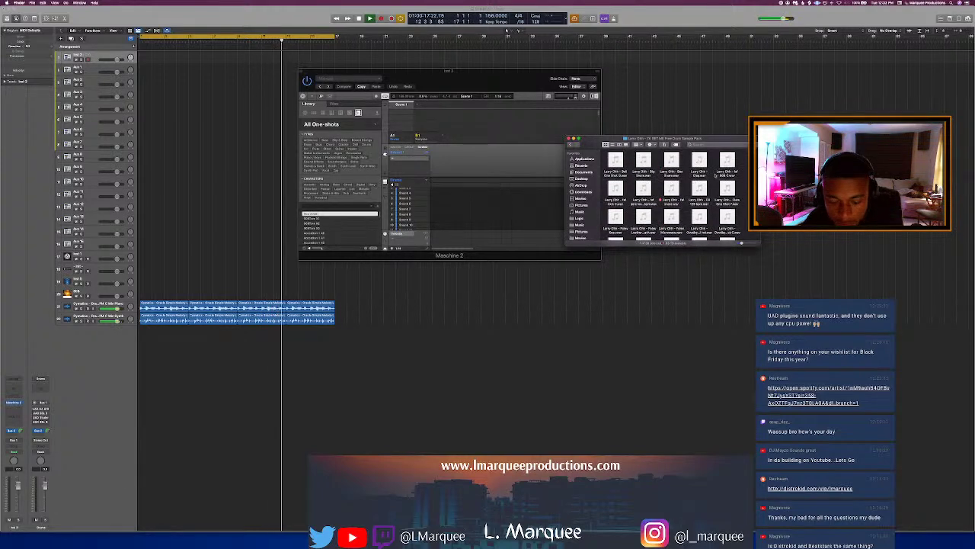
{"action": "left_click", "coordinate": [699, 160]}
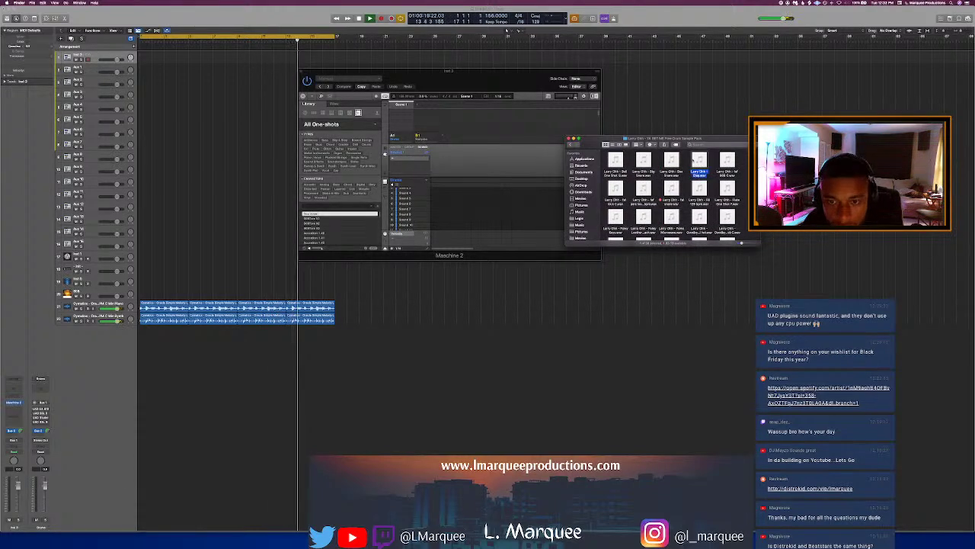
{"action": "left_click", "coordinate": [570, 144]}
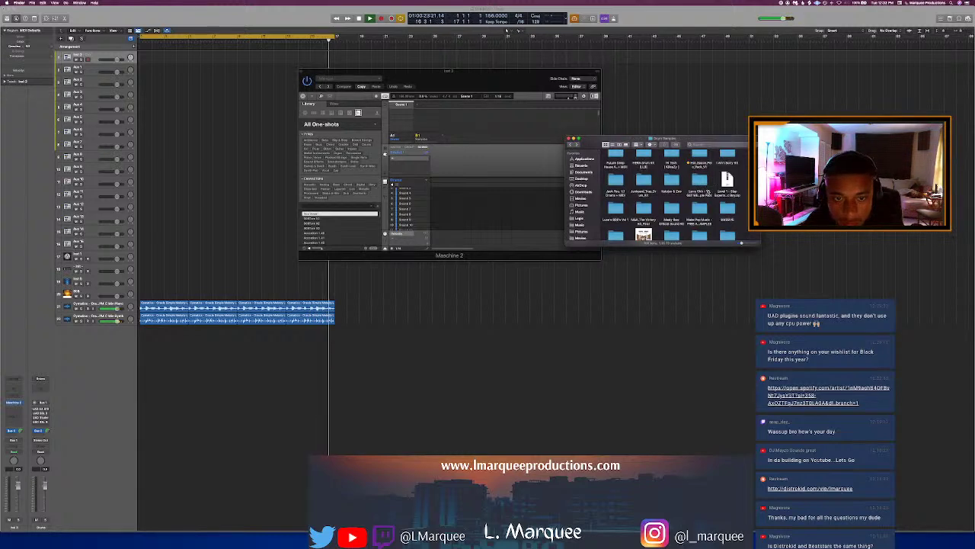
Step: Find the Cymatics hip hop drum kit among the drum samples and open the Claps folder of its one-shots
{"action": "scroll", "coordinate": [708, 192], "scroll_direction": "down", "scroll_amount": 2}
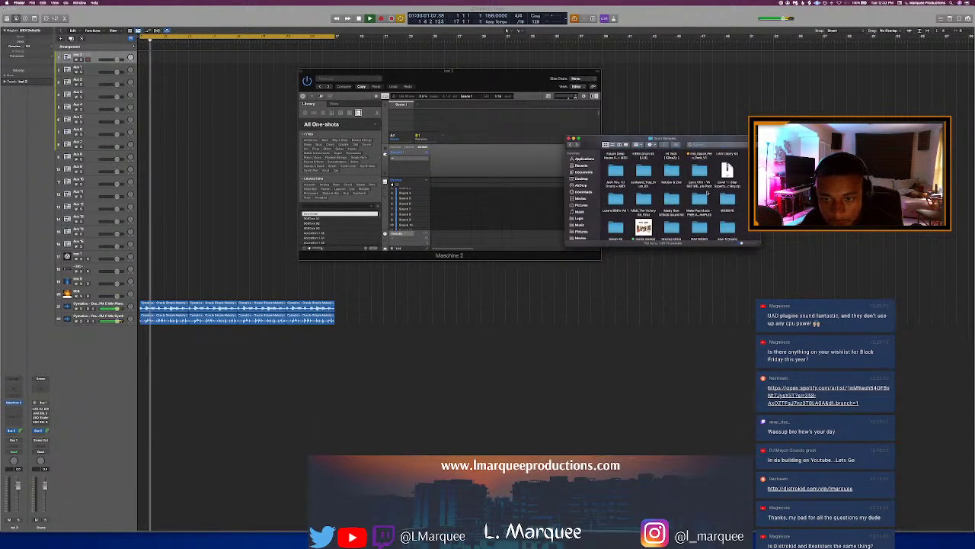
{"action": "scroll", "coordinate": [708, 193], "scroll_direction": "down", "scroll_amount": 2}
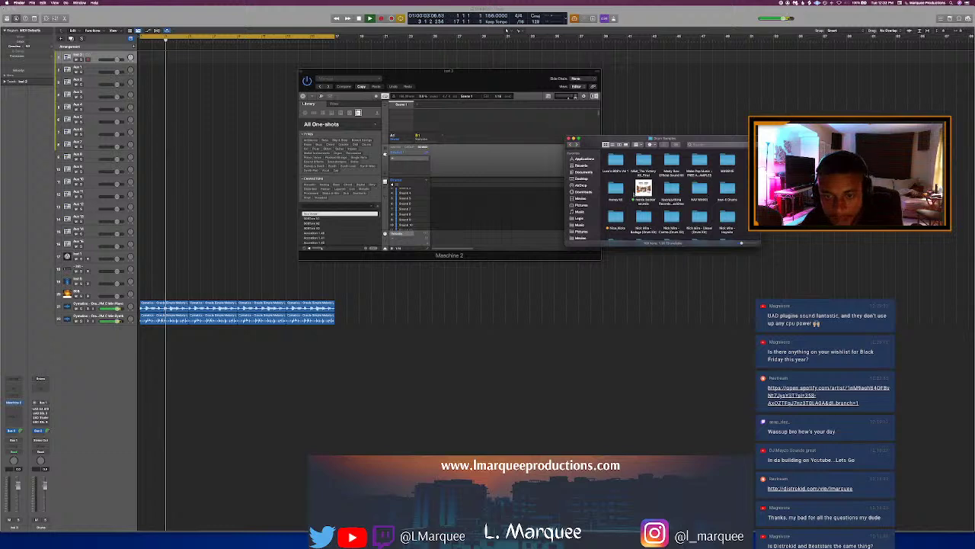
{"action": "scroll", "coordinate": [646, 194], "scroll_direction": "down", "scroll_amount": 5}
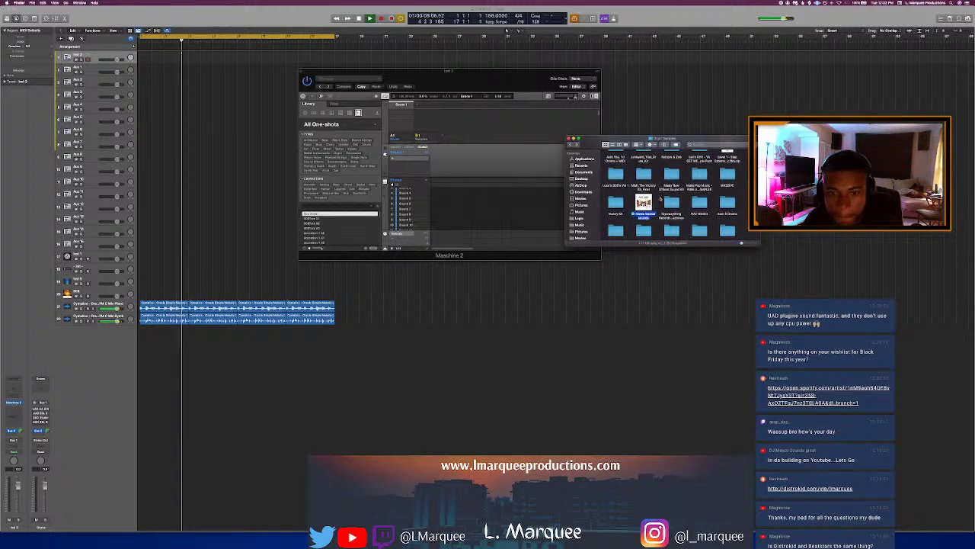
{"action": "scroll", "coordinate": [728, 222], "scroll_direction": "down", "scroll_amount": 5}
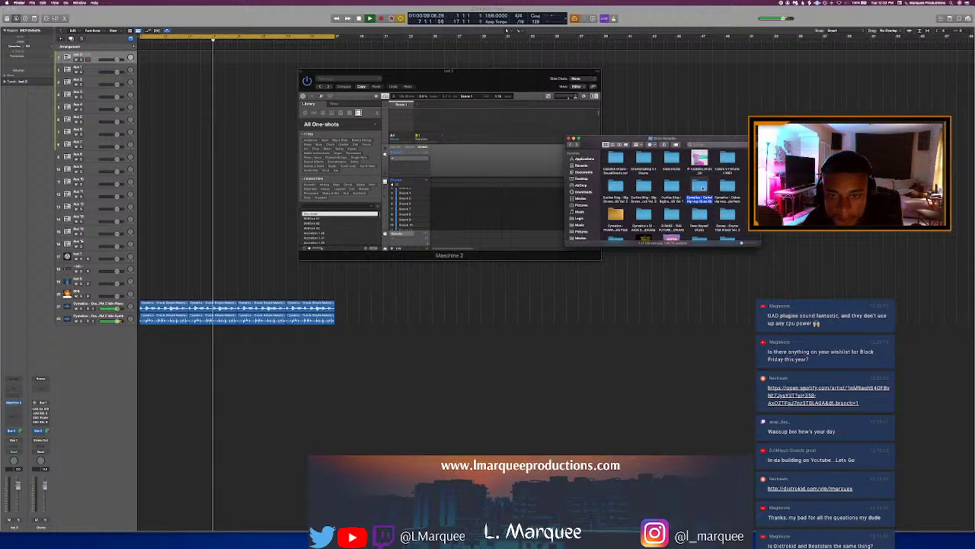
{"action": "double_click", "coordinate": [701, 187]}
{"action": "double_click", "coordinate": [642, 162]}
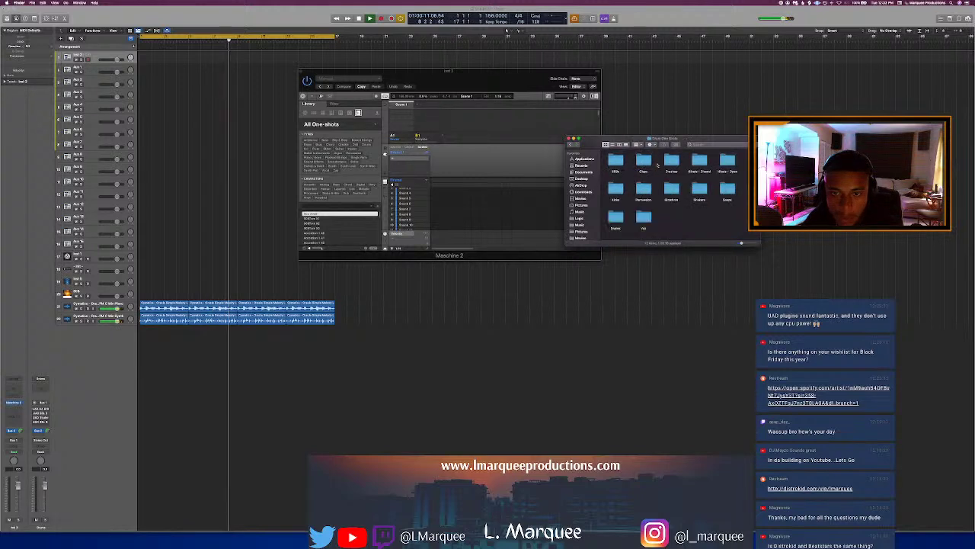
{"action": "double_click", "coordinate": [644, 164]}
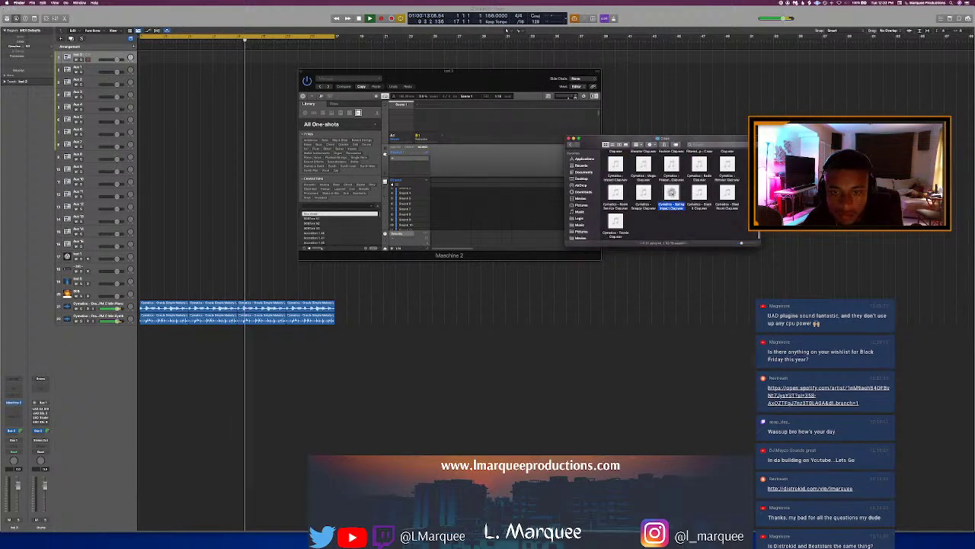
Step: Audition the Cymatics claps, load the chosen one onto Maschine's first sound slot and play the loop
{"action": "left_click", "coordinate": [643, 192]}
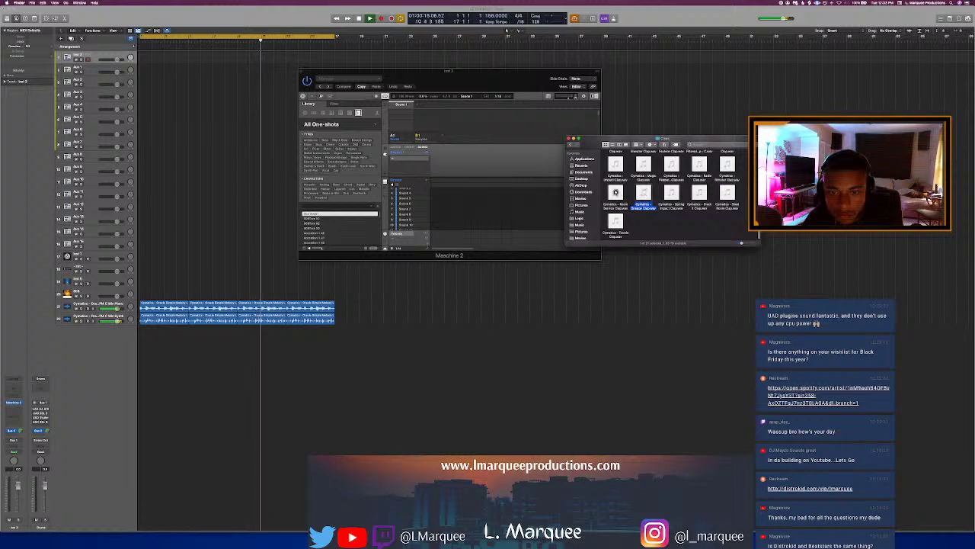
{"action": "left_click", "coordinate": [615, 192]}
{"action": "left_click", "coordinate": [726, 164]}
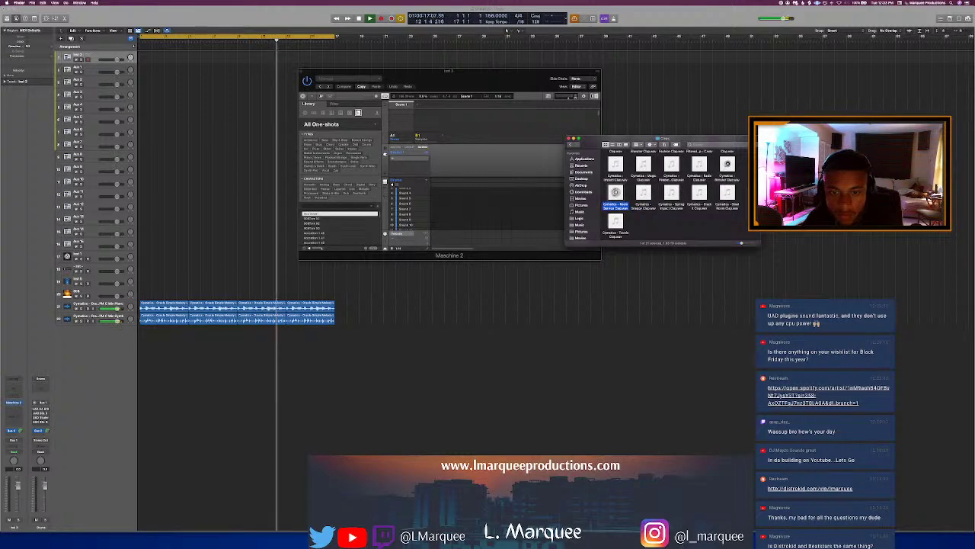
{"action": "left_click", "coordinate": [700, 164]}
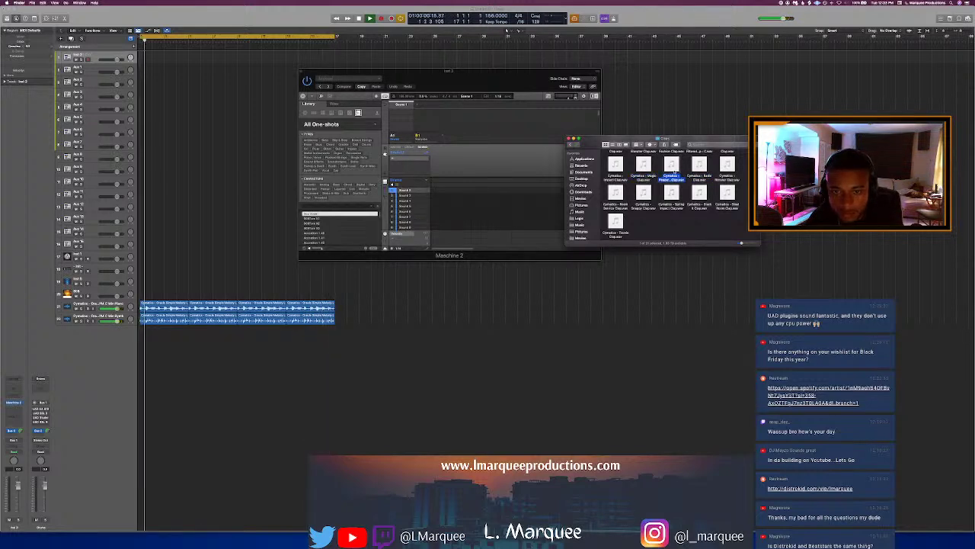
{"action": "left_click_drag", "start_coordinate": [672, 166], "coordinate": [415, 192]}
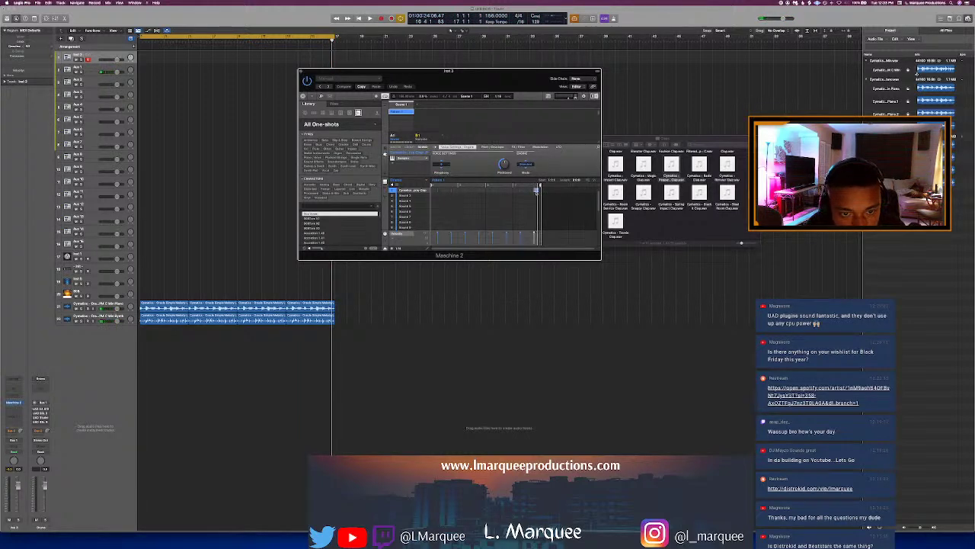
{"action": "key", "text": "space"}
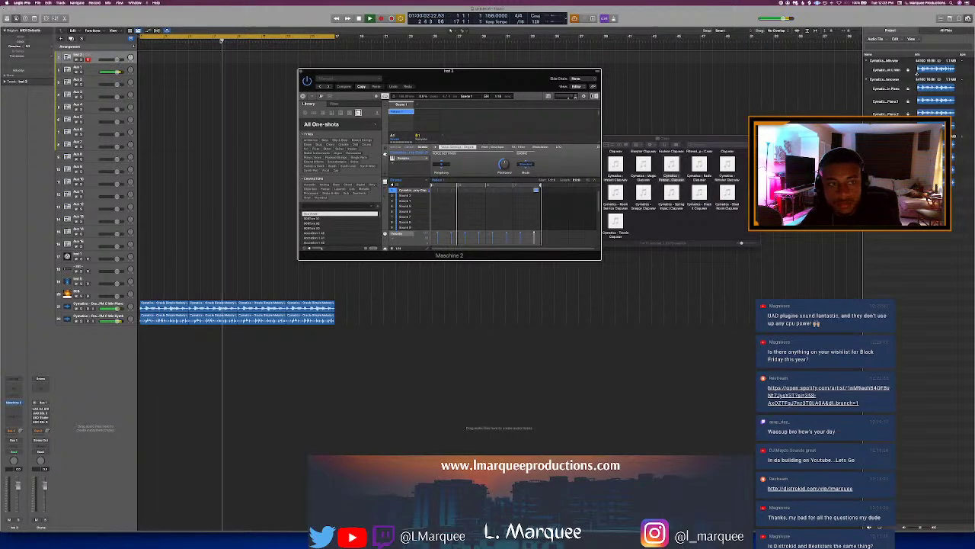
Step: Open the Rimshots folder of the Cymatics one-shots and load a rimshot onto Maschine's fifth sound slot
{"action": "left_click", "coordinate": [222, 41]}
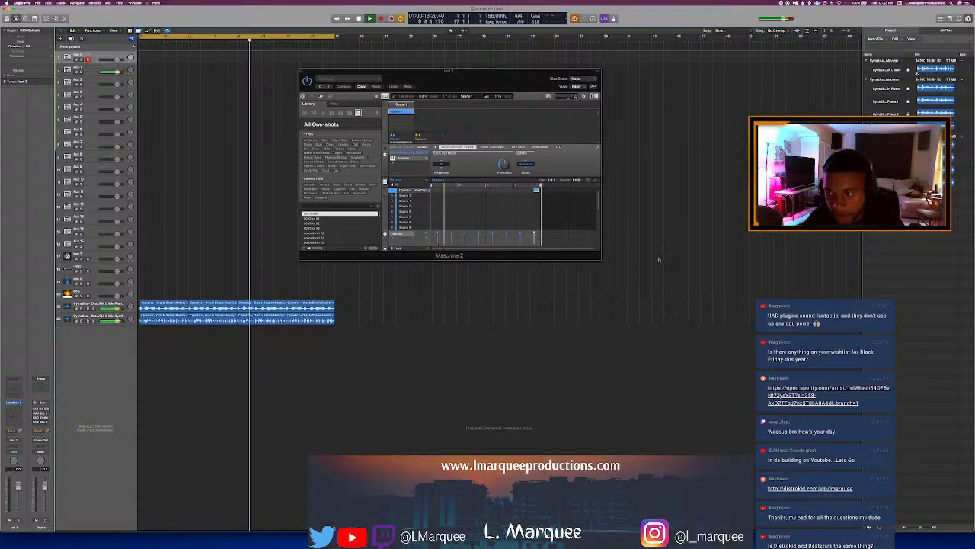
{"action": "key", "text": "super+Tab"}
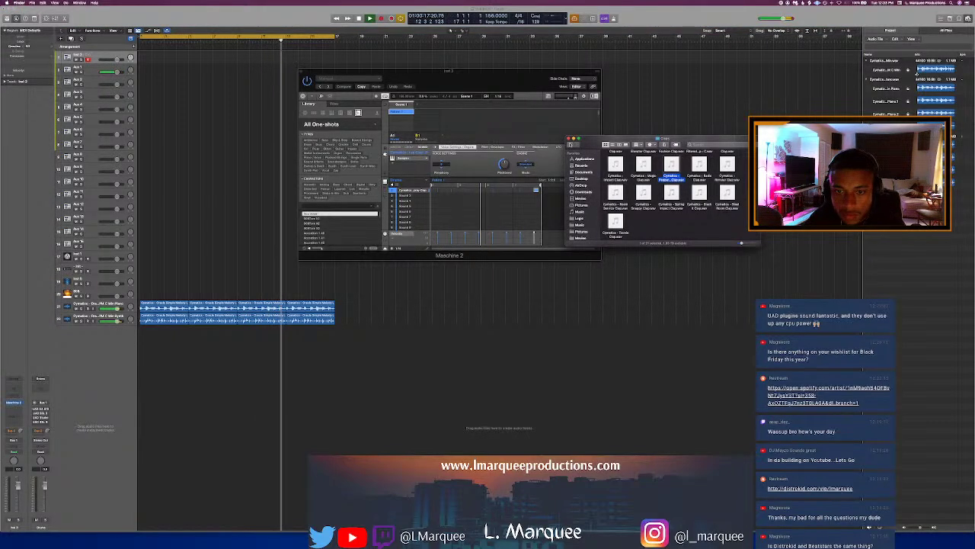
{"action": "left_click", "coordinate": [571, 144]}
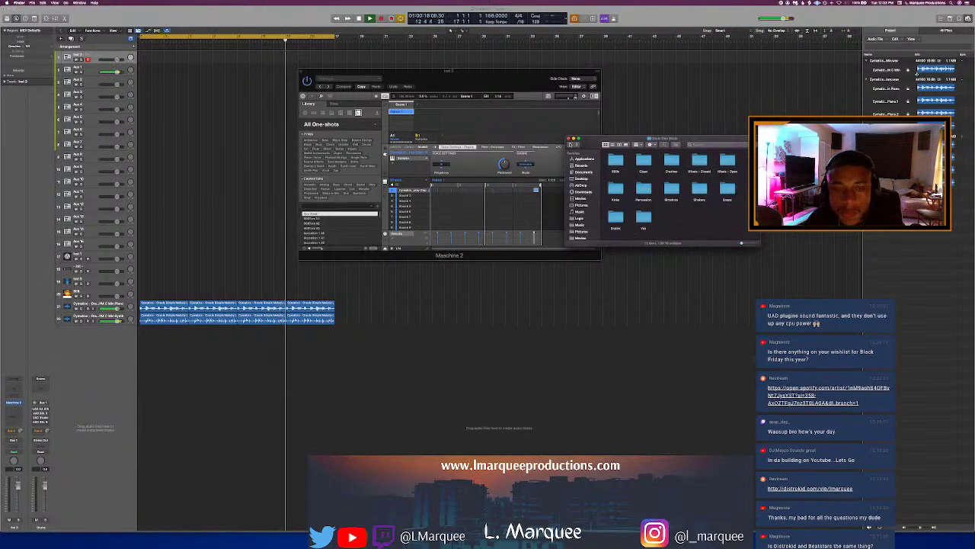
{"action": "double_click", "coordinate": [669, 191]}
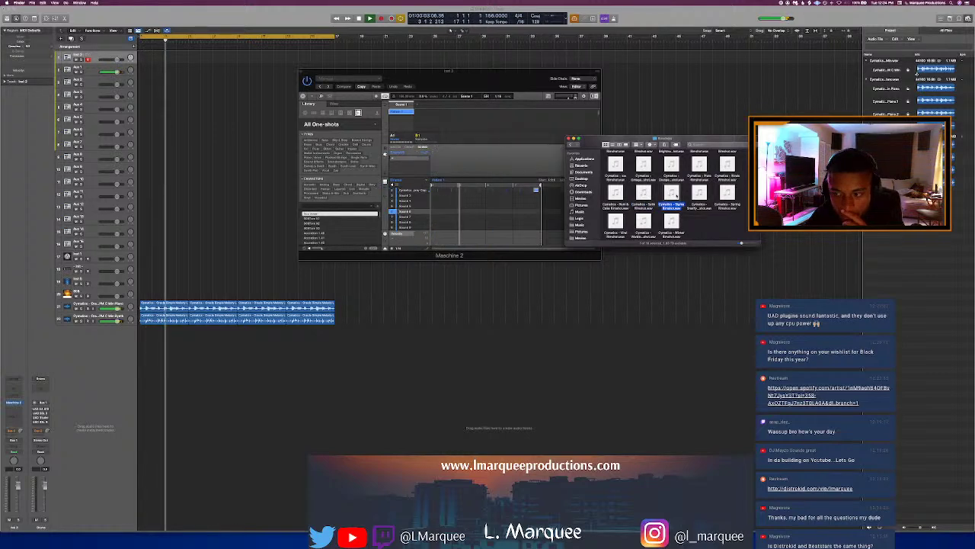
{"action": "left_click_drag", "start_coordinate": [675, 195], "coordinate": [417, 212]}
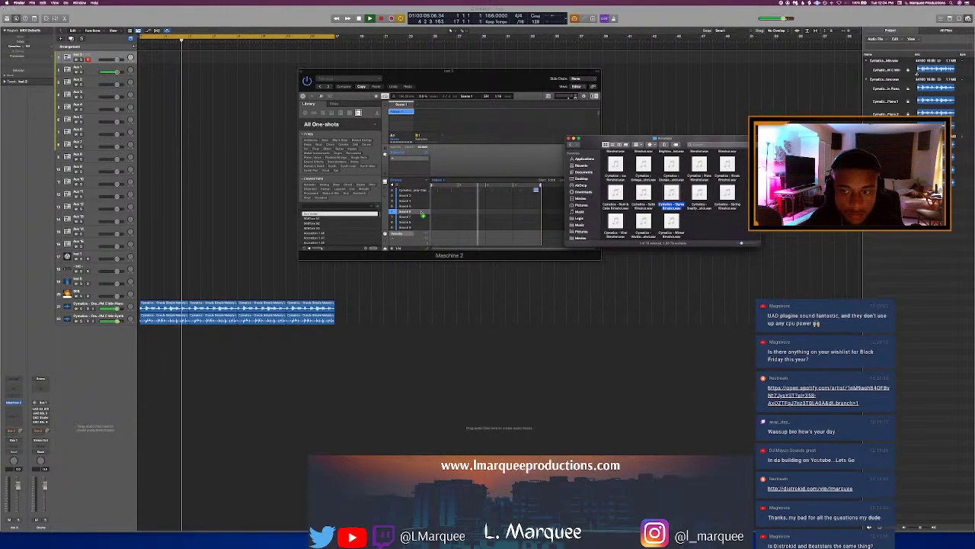
Step: Open the closed hi-hats folder of the Cymatics one-shots and audition its samples against the loop
{"action": "left_click", "coordinate": [571, 144]}
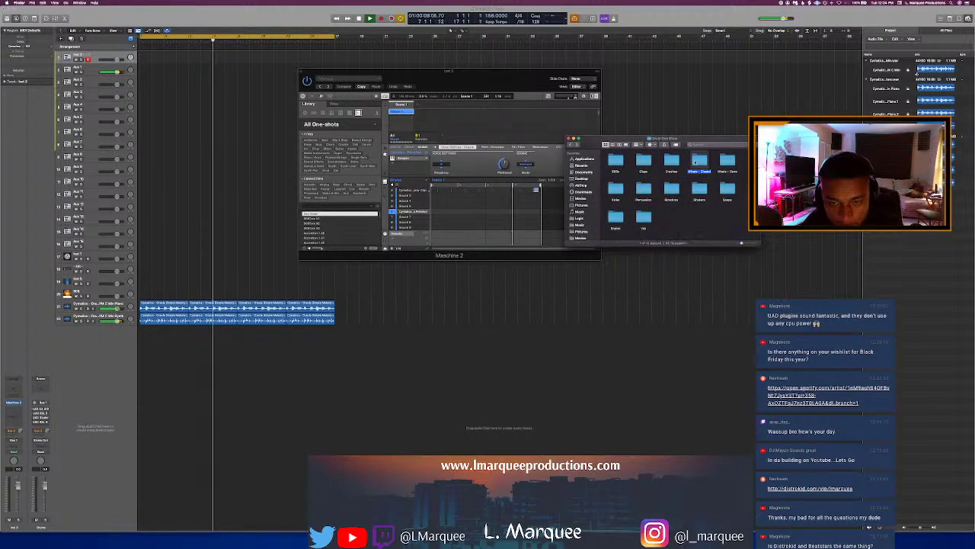
{"action": "double_click", "coordinate": [690, 173]}
{"action": "left_click", "coordinate": [697, 188]}
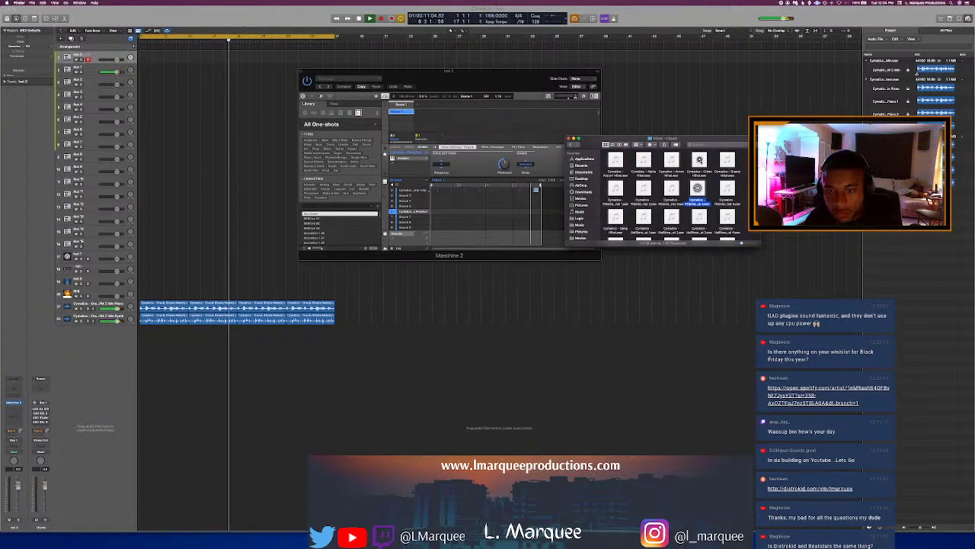
{"action": "left_click", "coordinate": [699, 158]}
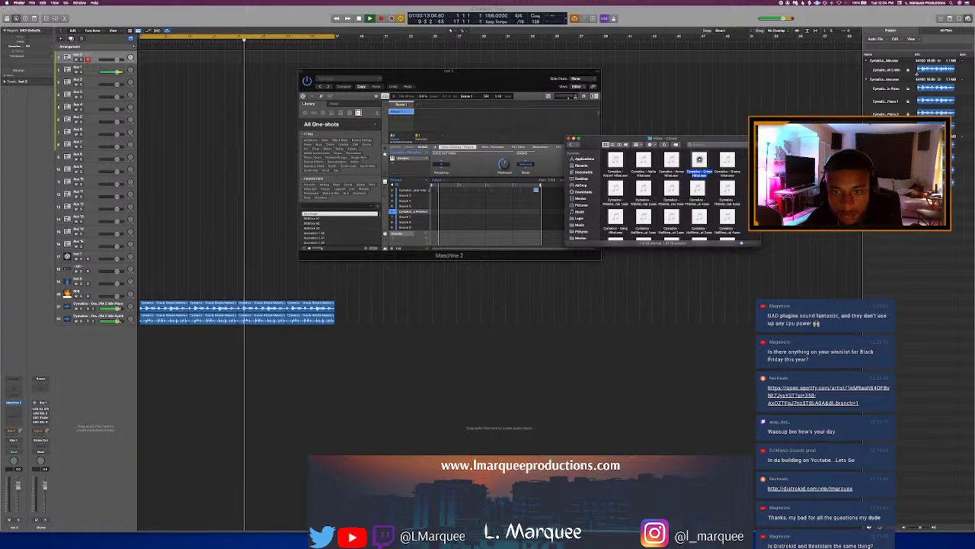
{"action": "left_click", "coordinate": [727, 187]}
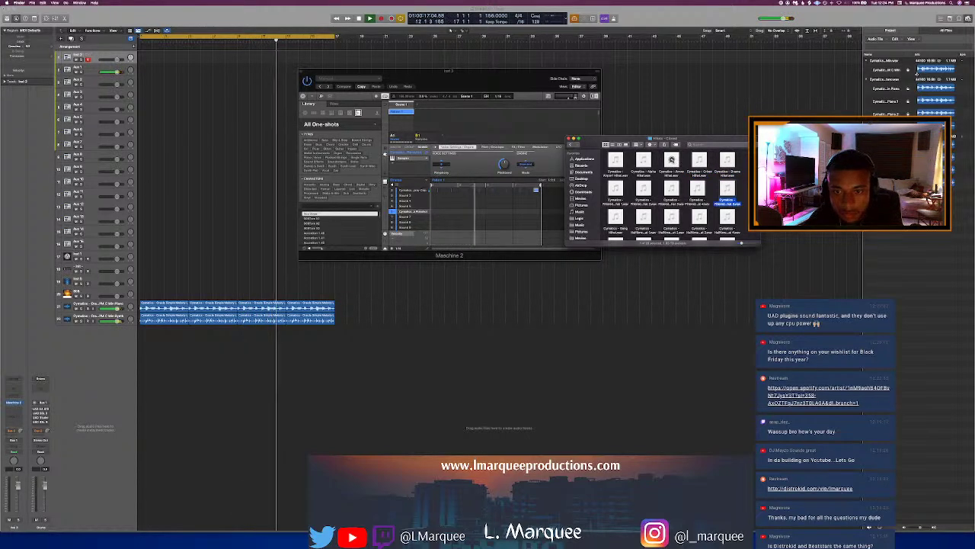
{"action": "left_click", "coordinate": [672, 158]}
{"action": "left_click", "coordinate": [643, 188]}
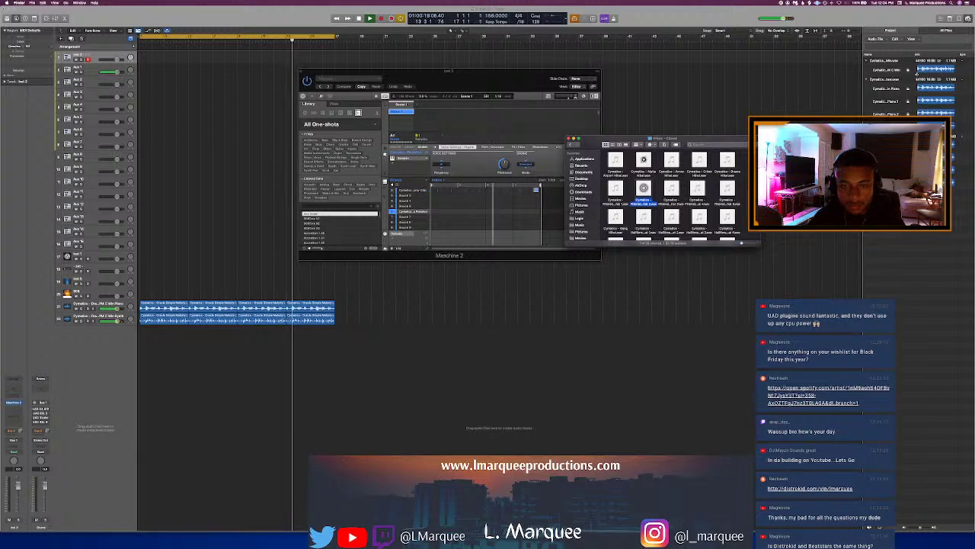
{"action": "left_click", "coordinate": [643, 158]}
{"action": "left_click", "coordinate": [615, 158]}
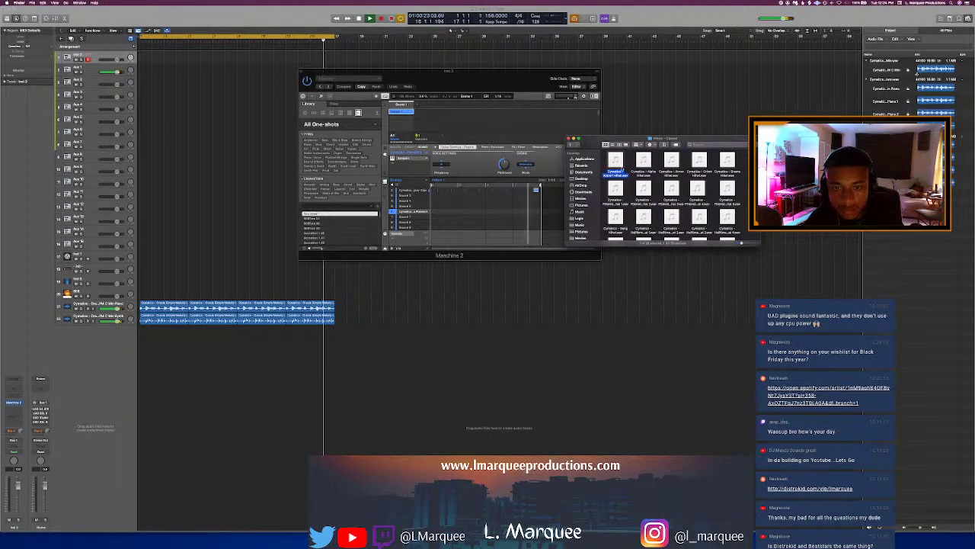
Step: Try three different Cymatics closed hi-hats in turn on Maschine's second sound slot while the loop plays
{"action": "left_click_drag", "start_coordinate": [617, 164], "coordinate": [421, 196]}
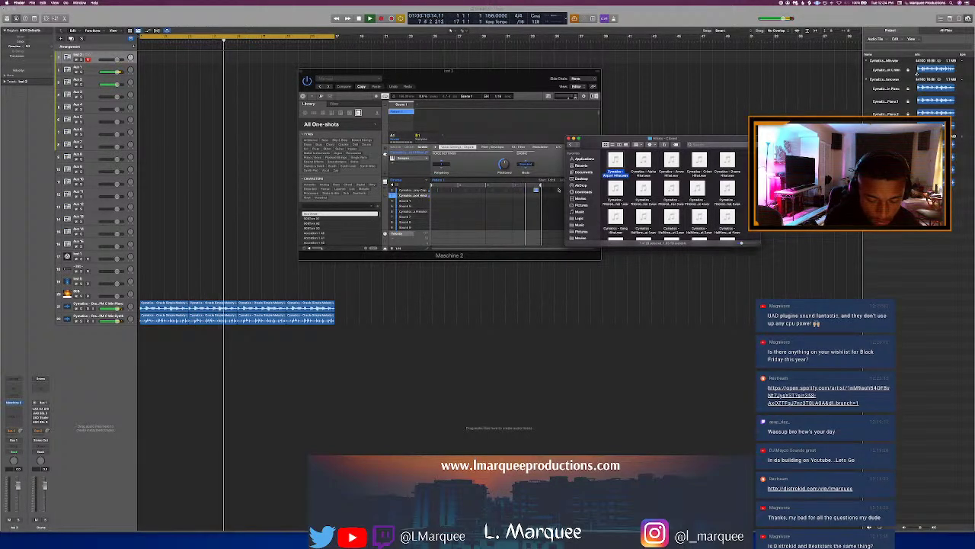
{"action": "left_click", "coordinate": [616, 190]}
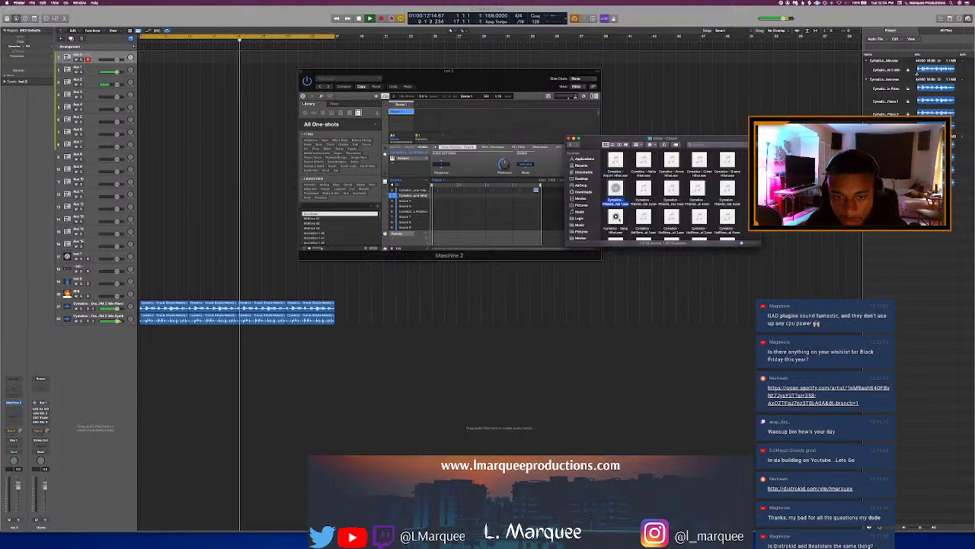
{"action": "left_click_drag", "start_coordinate": [616, 200], "coordinate": [424, 196]}
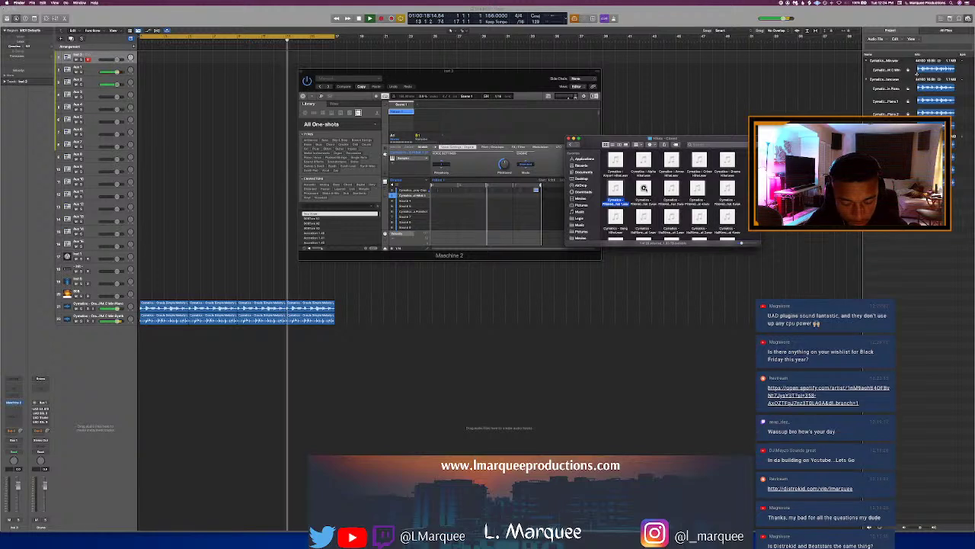
{"action": "left_click", "coordinate": [643, 191]}
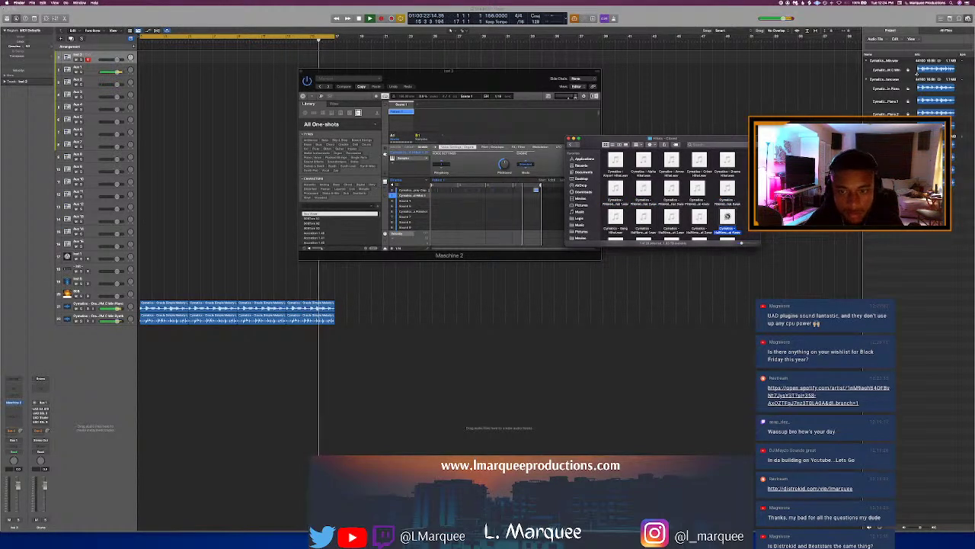
{"action": "scroll", "coordinate": [739, 194], "scroll_direction": "down", "scroll_amount": 3}
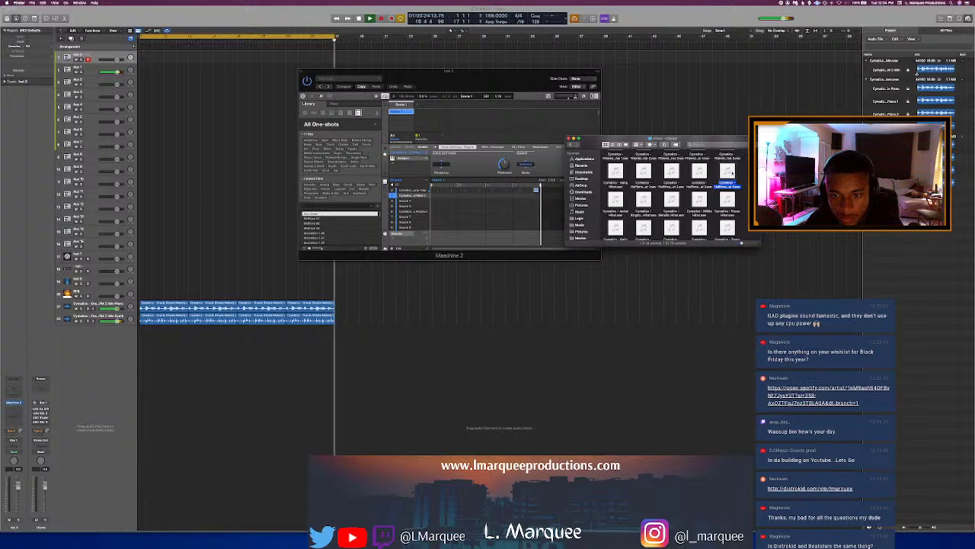
{"action": "left_click_drag", "start_coordinate": [730, 175], "coordinate": [417, 196]}
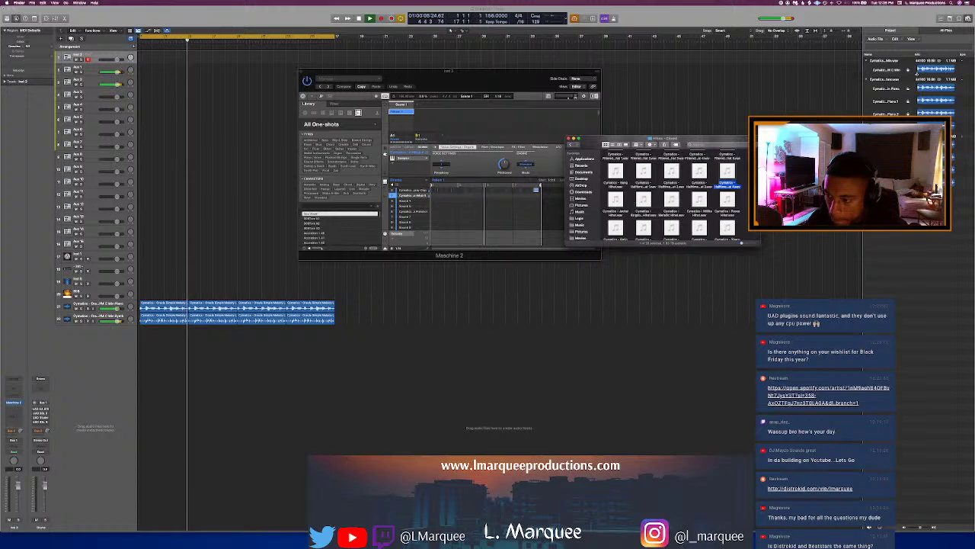
Step: Audition more Cymatics closed hi-hats and load one onto Maschine's sixth sound slot
{"action": "left_click", "coordinate": [728, 200]}
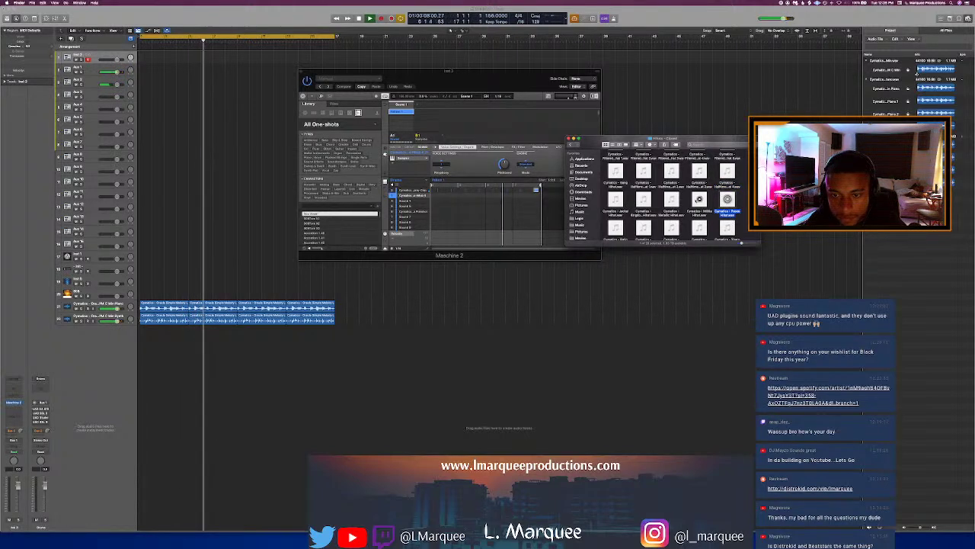
{"action": "left_click", "coordinate": [699, 200]}
{"action": "left_click", "coordinate": [671, 200]}
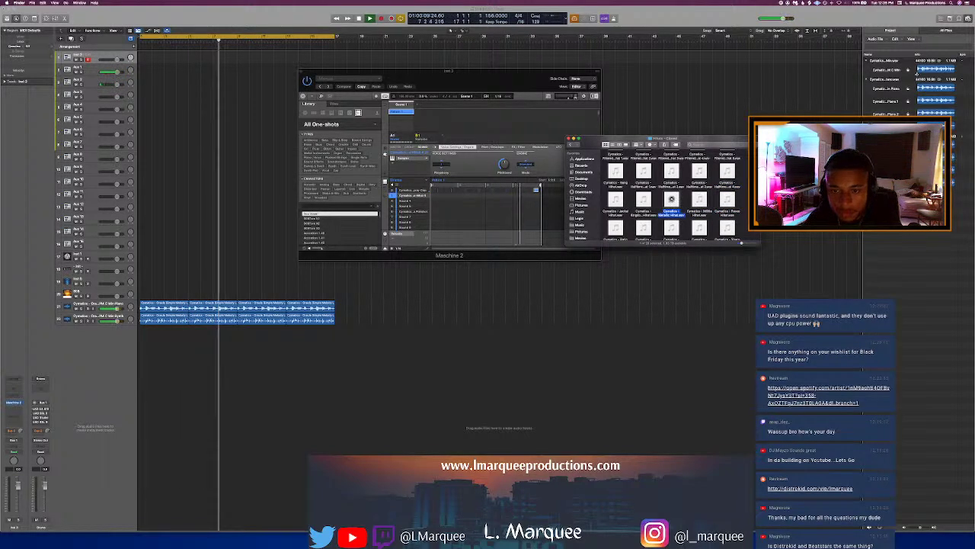
{"action": "left_click", "coordinate": [644, 199]}
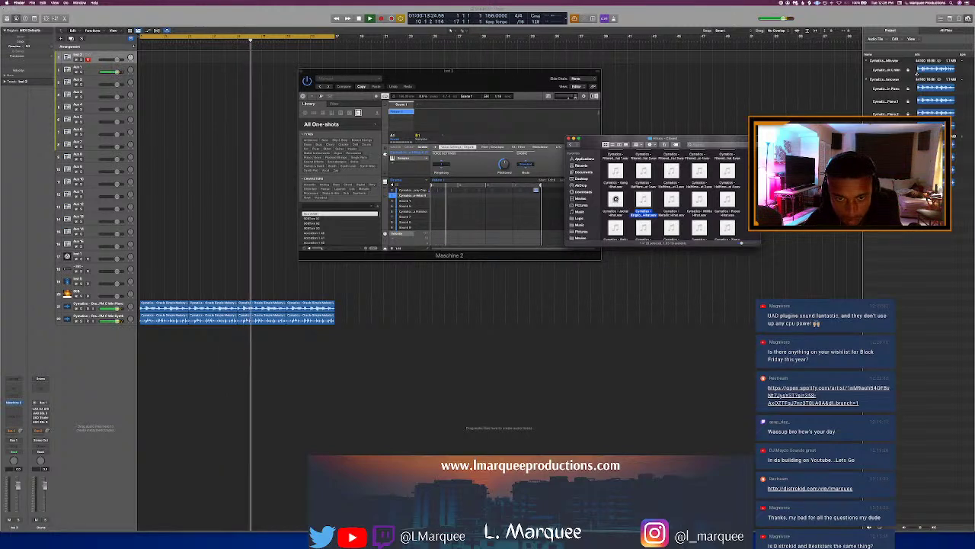
{"action": "left_click_drag", "start_coordinate": [644, 200], "coordinate": [407, 218]}
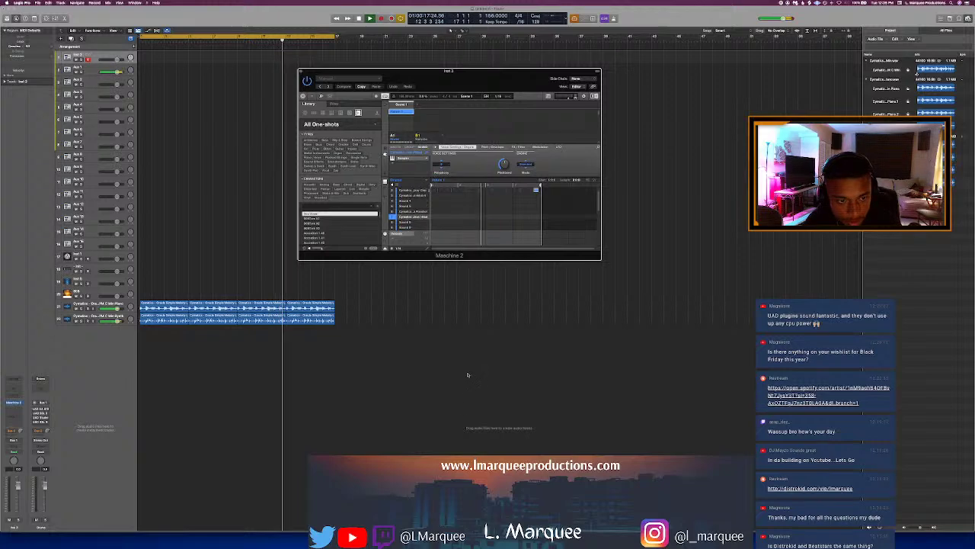
Step: Return to the closed hi-hats folder and audition the remaining samples near its end
{"action": "key", "text": "ctrl+Up"}
{"action": "left_click", "coordinate": [831, 75]}
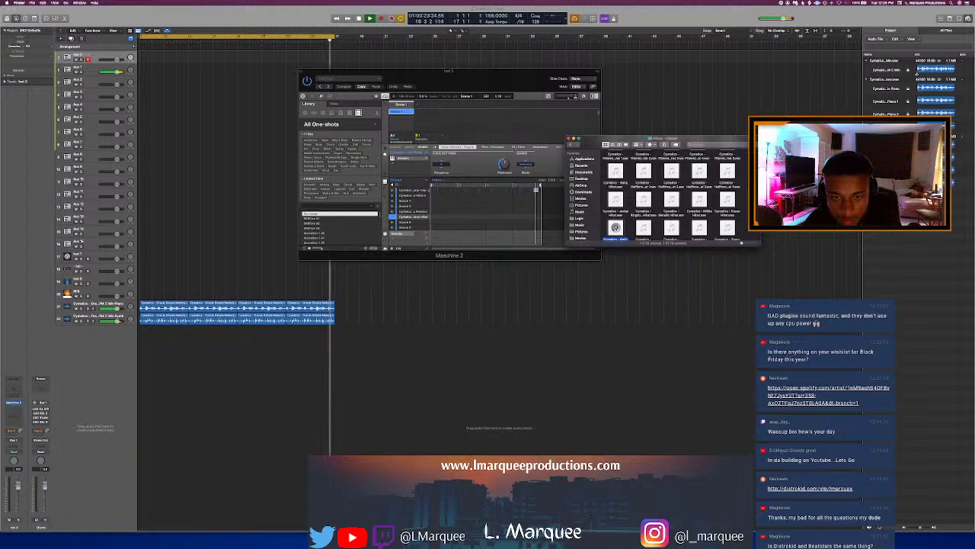
{"action": "left_click_drag", "start_coordinate": [663, 140], "coordinate": [679, 126]}
{"action": "scroll", "coordinate": [660, 189], "scroll_direction": "down", "scroll_amount": 1}
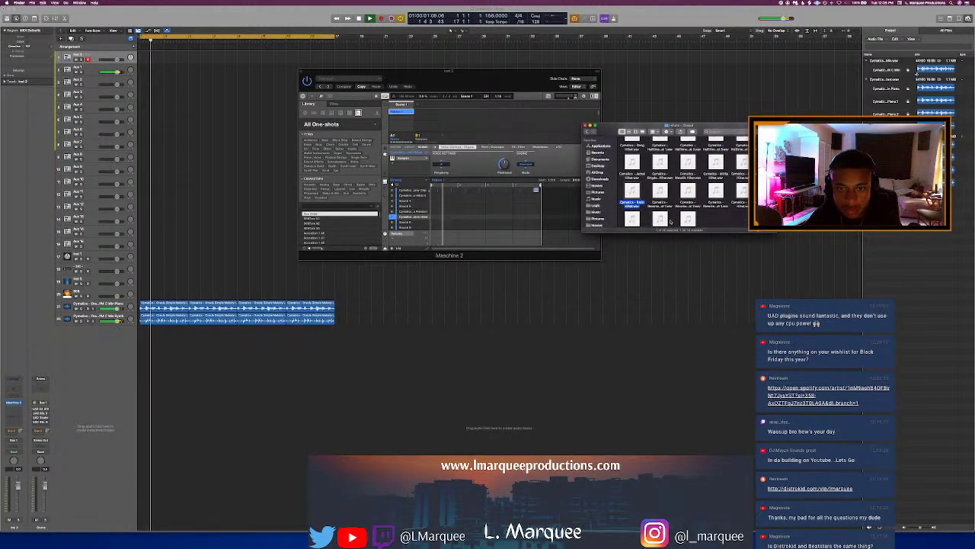
{"action": "left_click", "coordinate": [660, 189]}
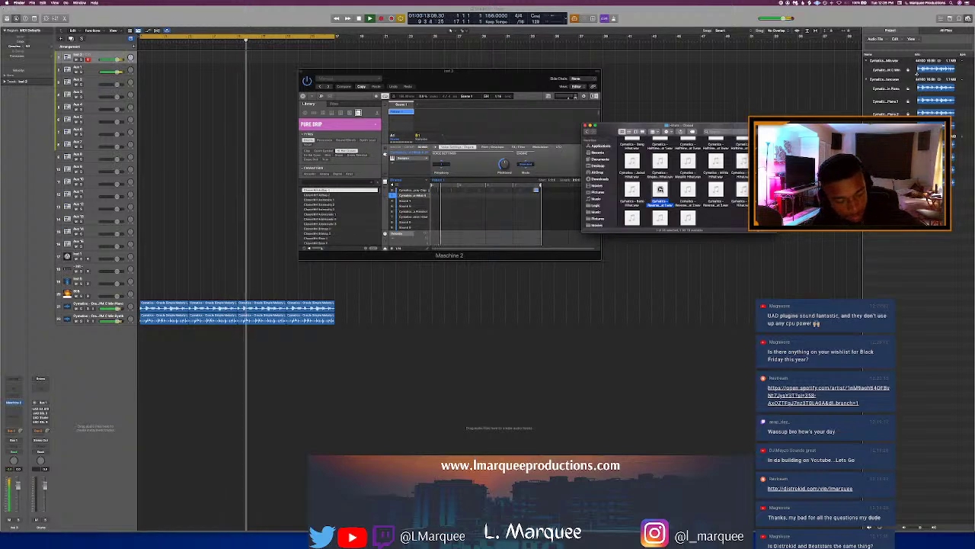
Step: Go through the Pure Drip closed hi-hats in Maschine's library and load one onto the second sound slot
{"action": "key", "text": "Down"}
{"action": "key", "text": "Down"}
{"action": "key", "text": "Down"}
{"action": "key", "text": "Down"}
{"action": "key", "text": "Down"}
{"action": "key", "text": "Down"}
{"action": "key", "text": "Down"}
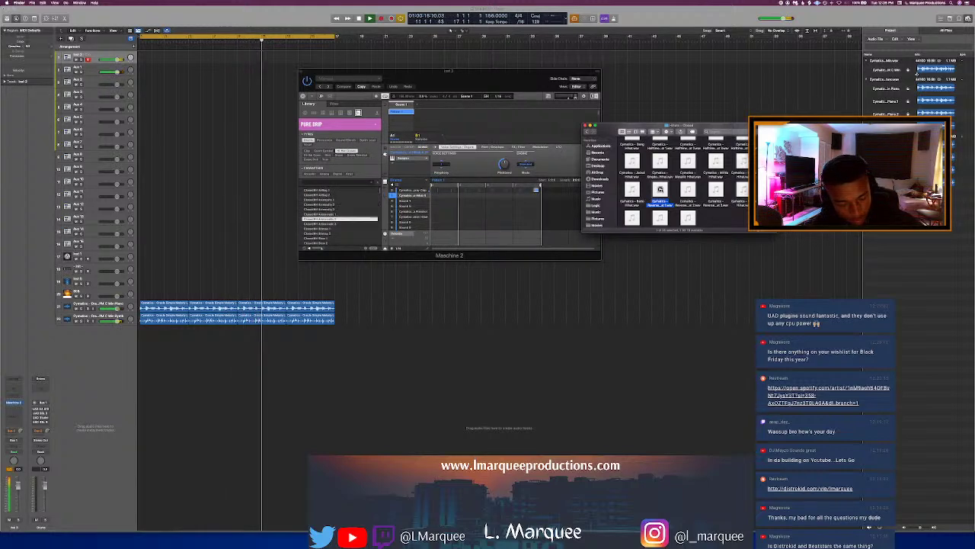
{"action": "key", "text": "Down"}
{"action": "key", "text": "Down"}
{"action": "key", "text": "Down"}
{"action": "key", "text": "Down"}
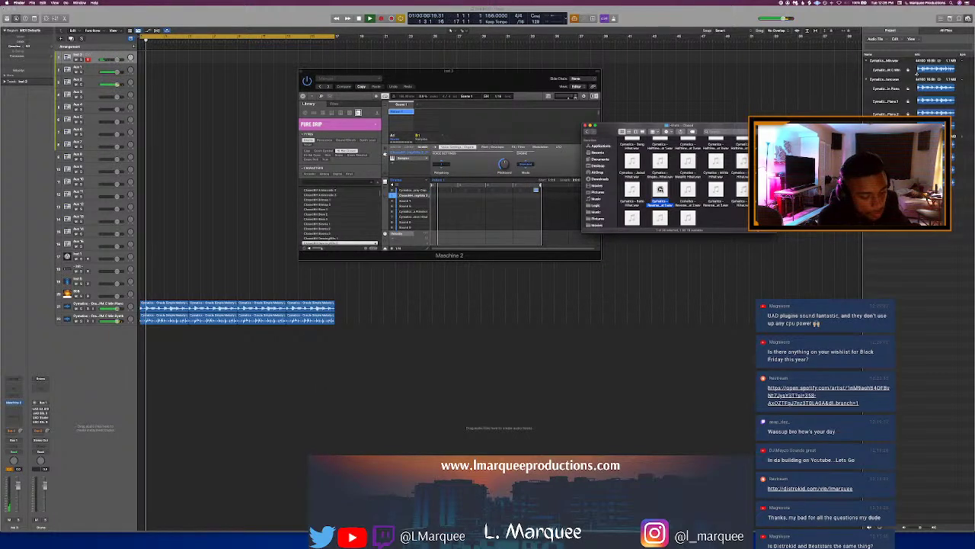
Step: Record a hi-hat pattern over the loop with the Pure Drip closed hi-hat and stop playback
{"action": "left_click", "coordinate": [467, 169]}
{"action": "key", "text": "space"}
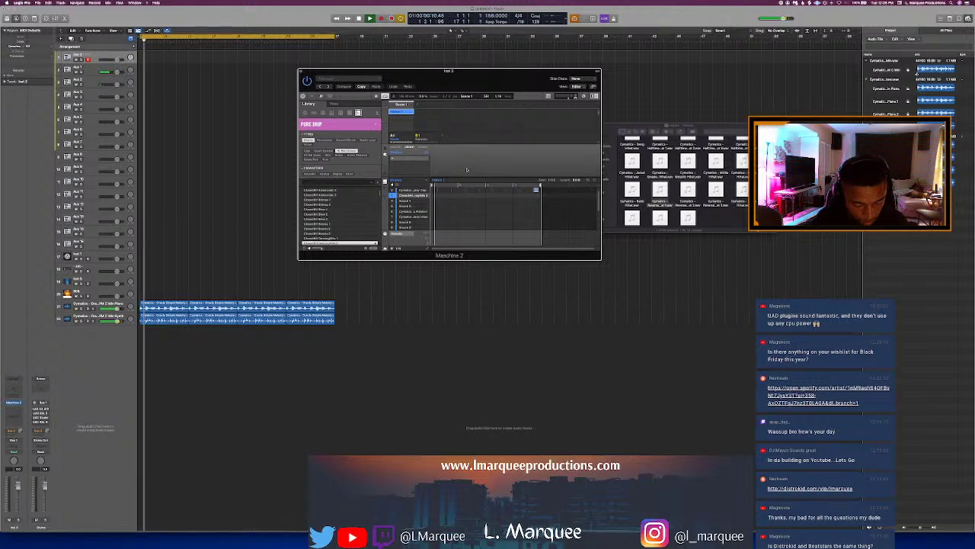
{"action": "key", "text": "r"}
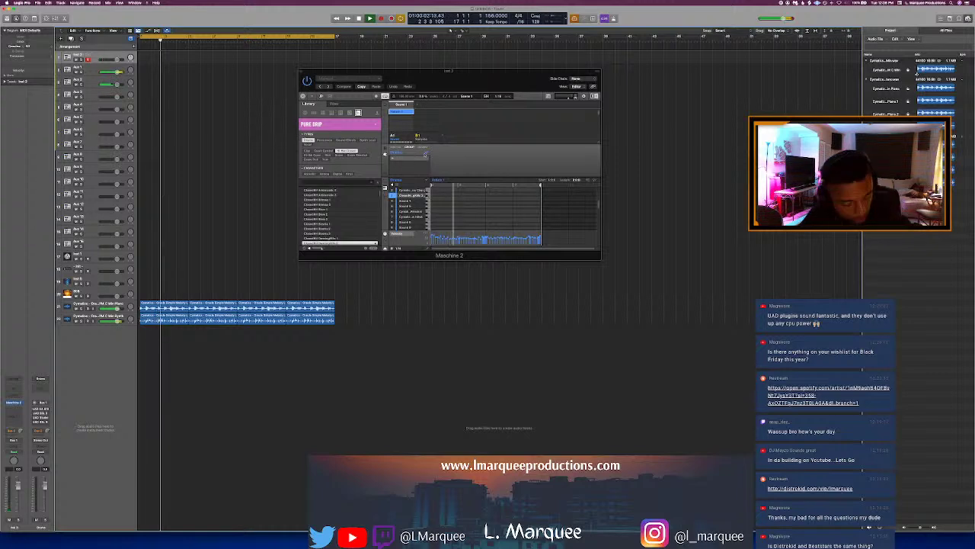
{"action": "left_click_drag", "start_coordinate": [509, 72], "coordinate": [510, 52]}
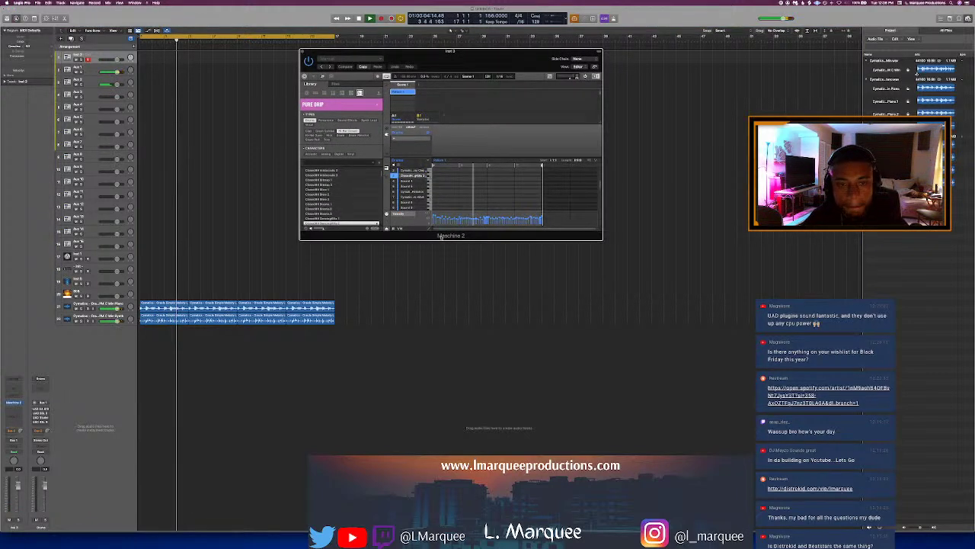
{"action": "key", "text": "space"}
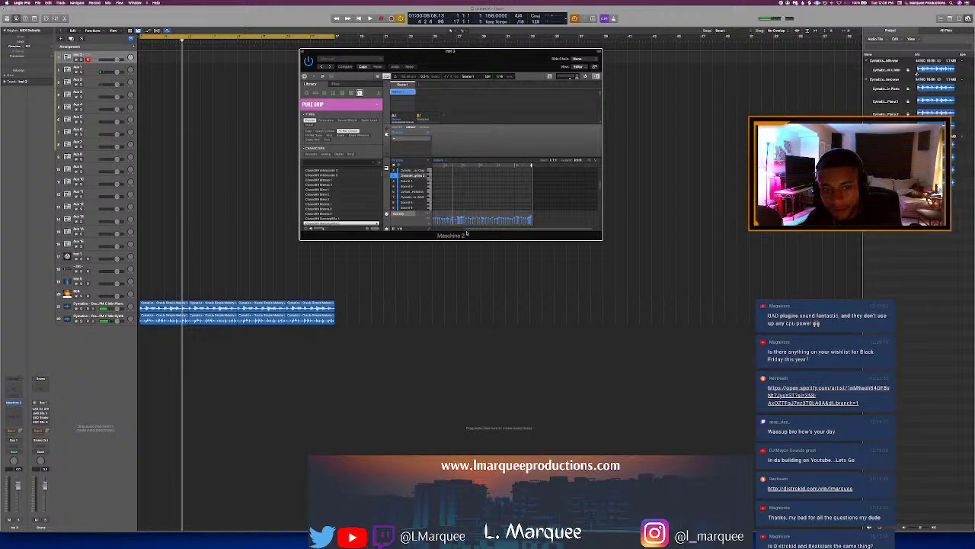
Step: Examine the recorded hi-hat notes up close in Maschine's pattern grid while replaying the start of the loop
{"action": "left_click_drag", "start_coordinate": [484, 229], "coordinate": [485, 236]}
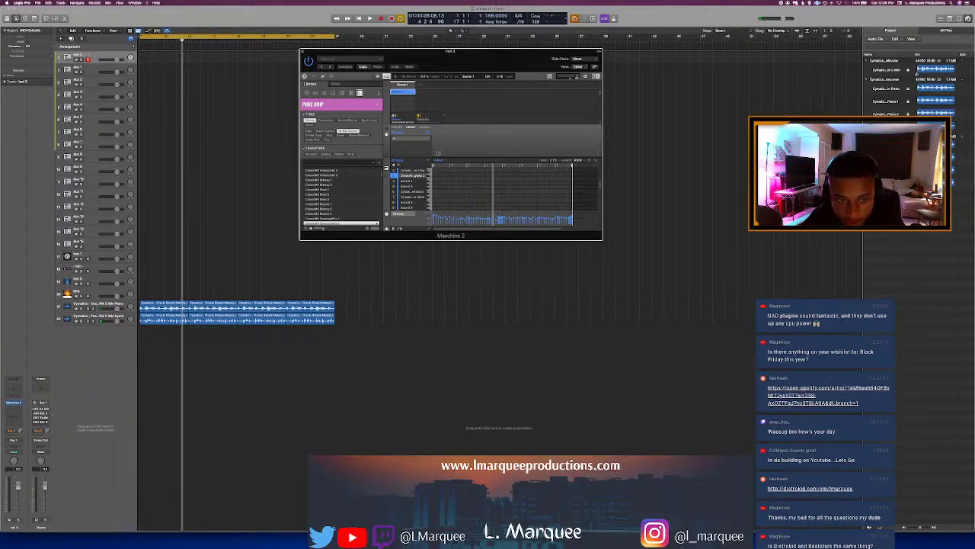
{"action": "key", "text": "space"}
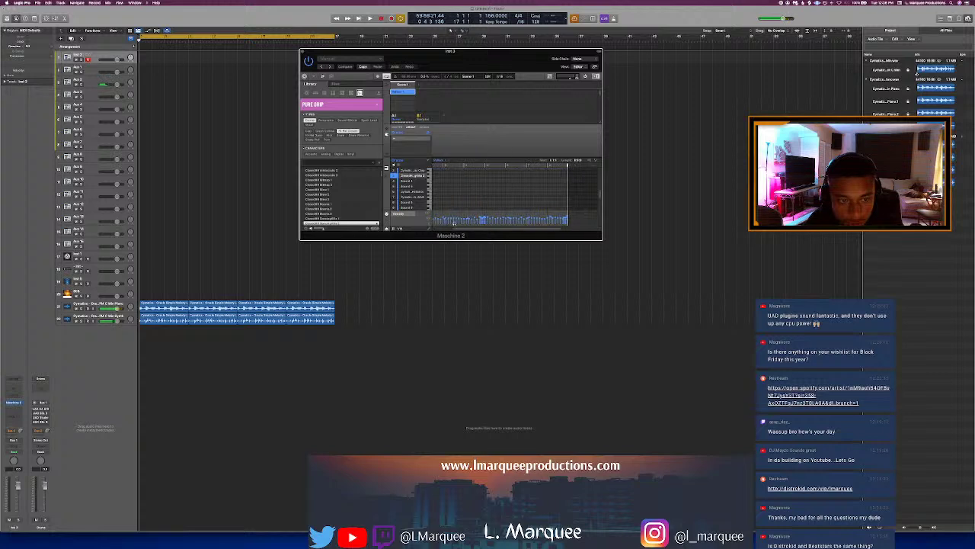
{"action": "left_click_drag", "start_coordinate": [493, 230], "coordinate": [493, 237]}
{"action": "key", "text": "space"}
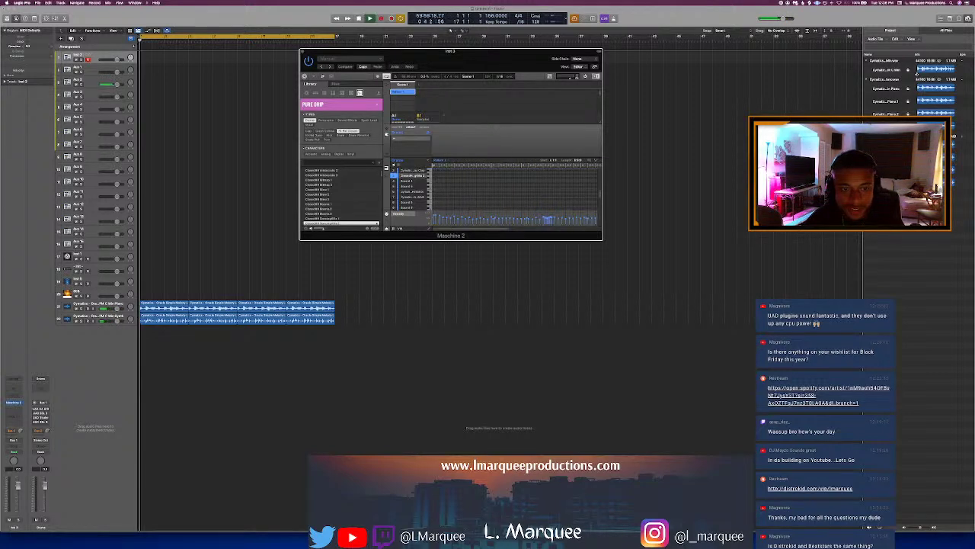
{"action": "scroll", "coordinate": [488, 185], "scroll_direction": "up", "scroll_amount": 3}
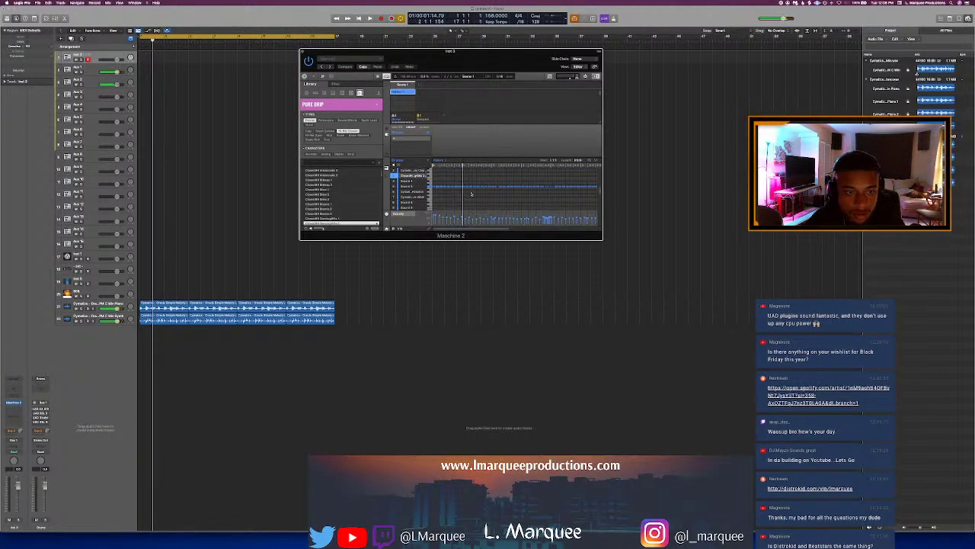
{"action": "key", "text": "space"}
{"action": "key", "text": "space"}
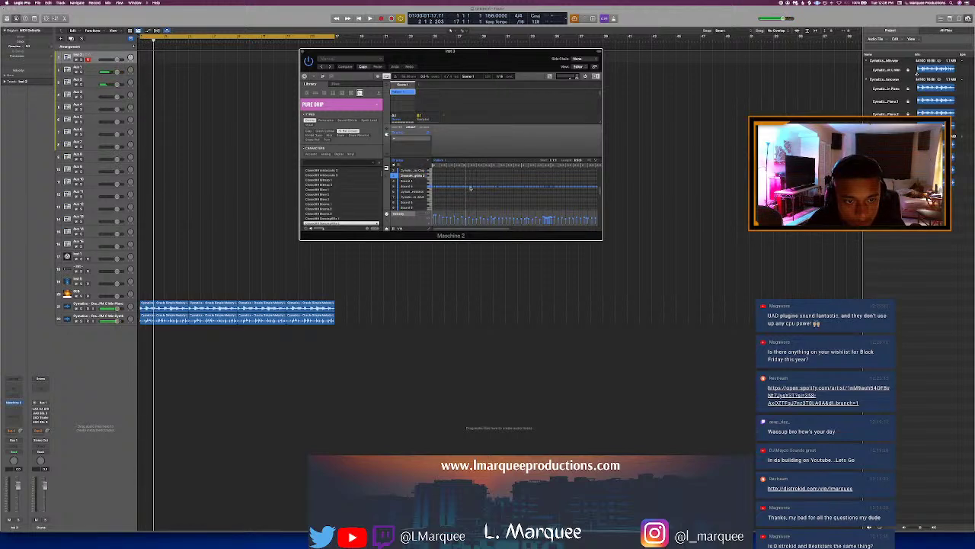
Step: Shift the pitch of two groups of hi-hat notes in the first bars of the pattern, stopping and restarting playback to check them
{"action": "key", "text": "space"}
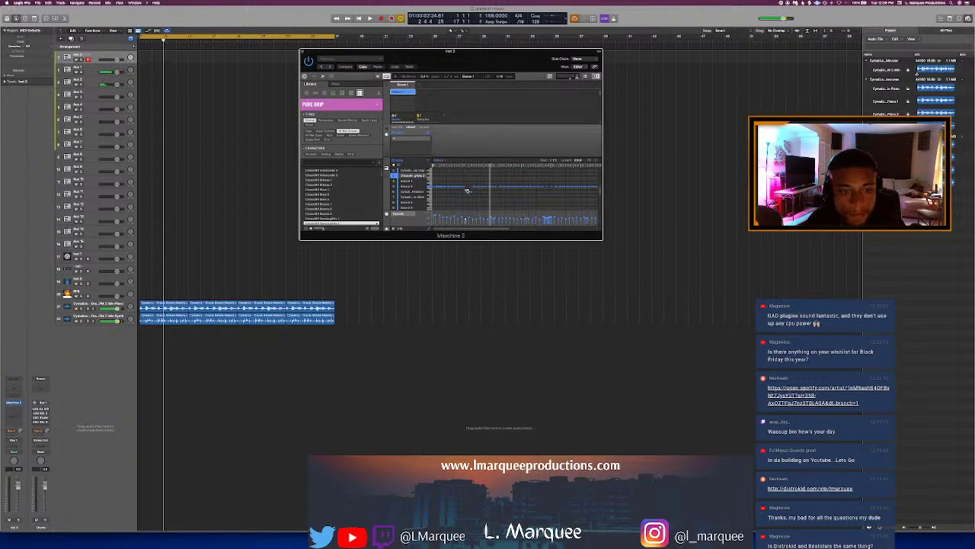
{"action": "key", "text": "space"}
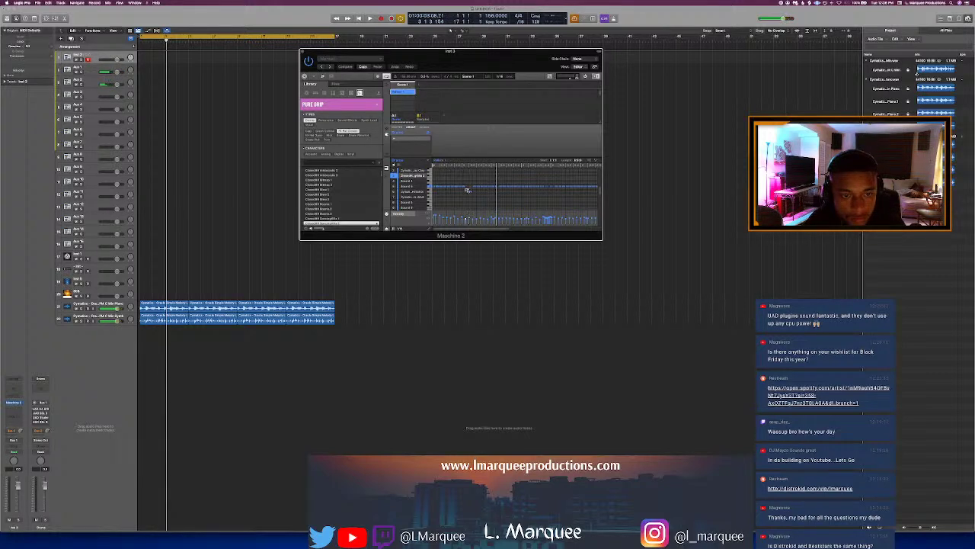
{"action": "key", "text": "space"}
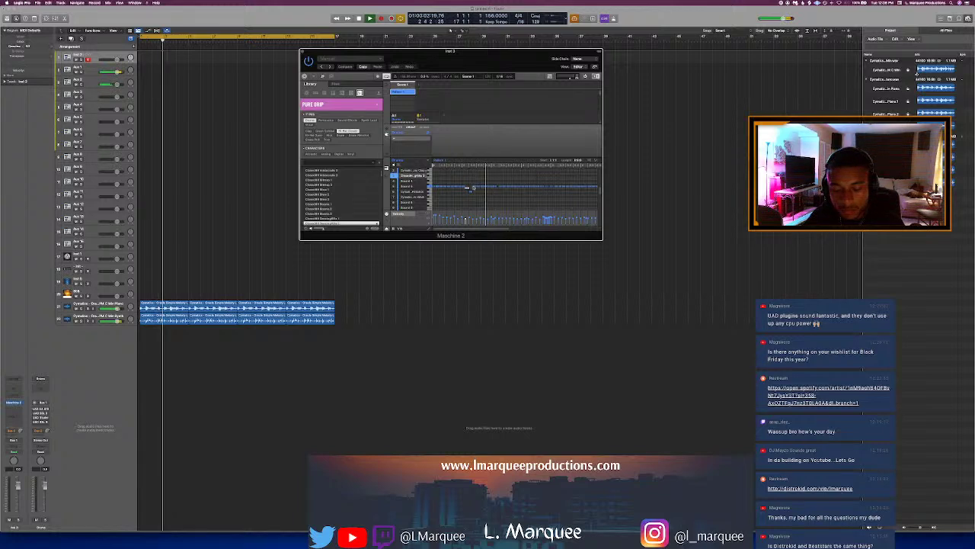
{"action": "key", "text": "space"}
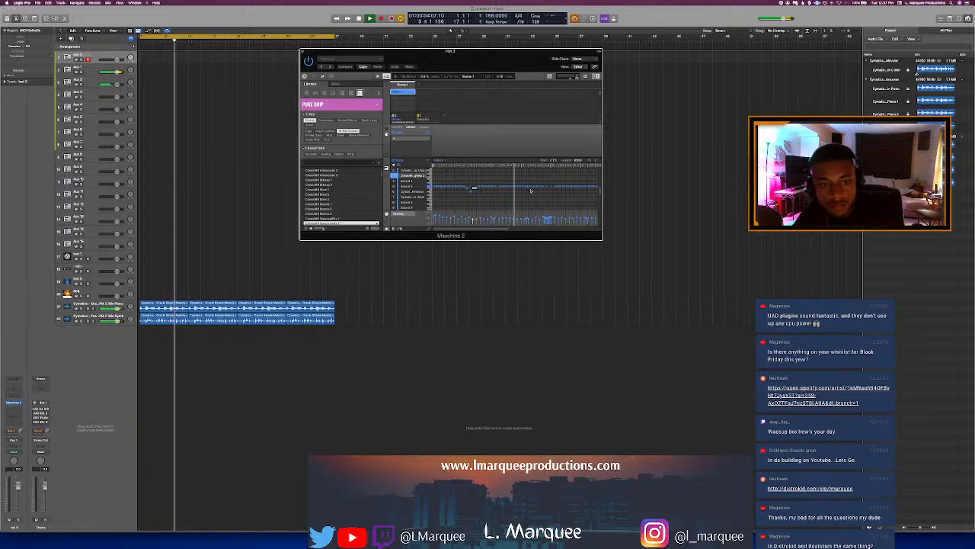
{"action": "key", "text": "space"}
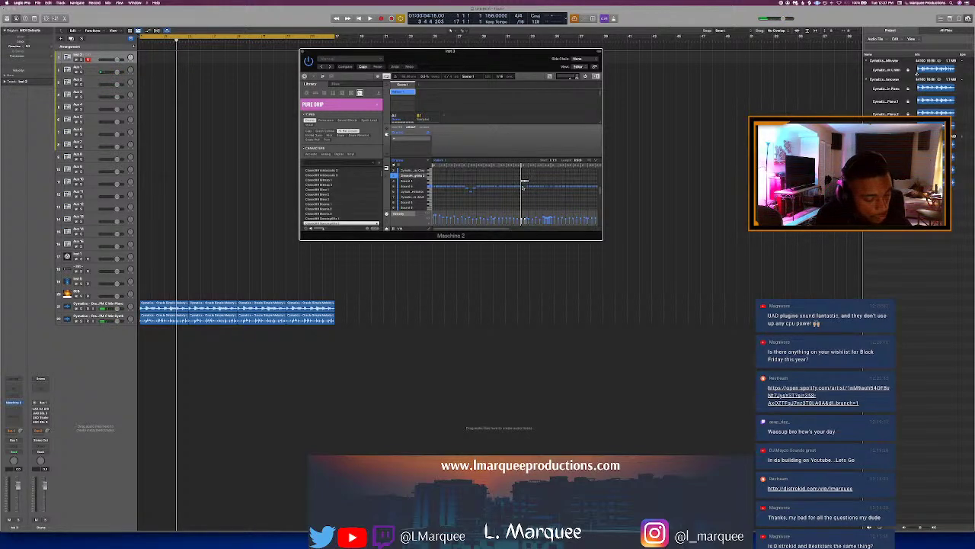
{"action": "key", "text": "Return"}
{"action": "key", "text": "space"}
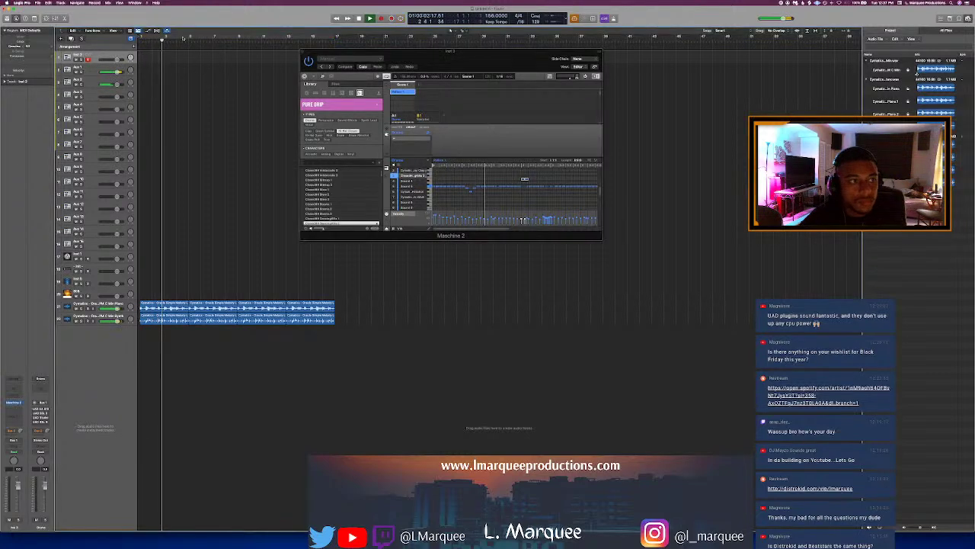
Step: Move the cycle range off the loop's opening and set it to bars 5 to 13 for replaying the later hi-hat notes
{"action": "left_click_drag", "start_coordinate": [175, 35], "coordinate": [271, 58]}
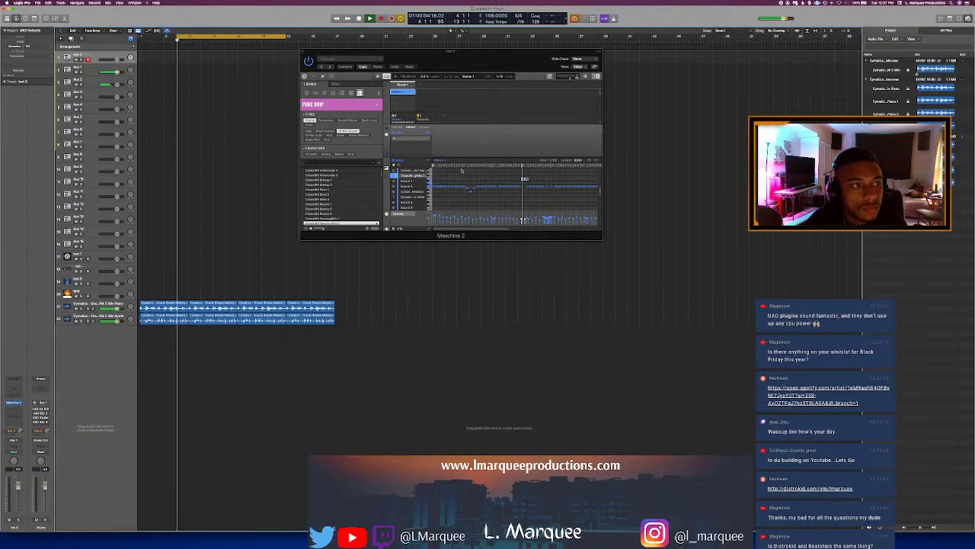
{"action": "key", "text": "a"}
{"action": "key", "text": "a"}
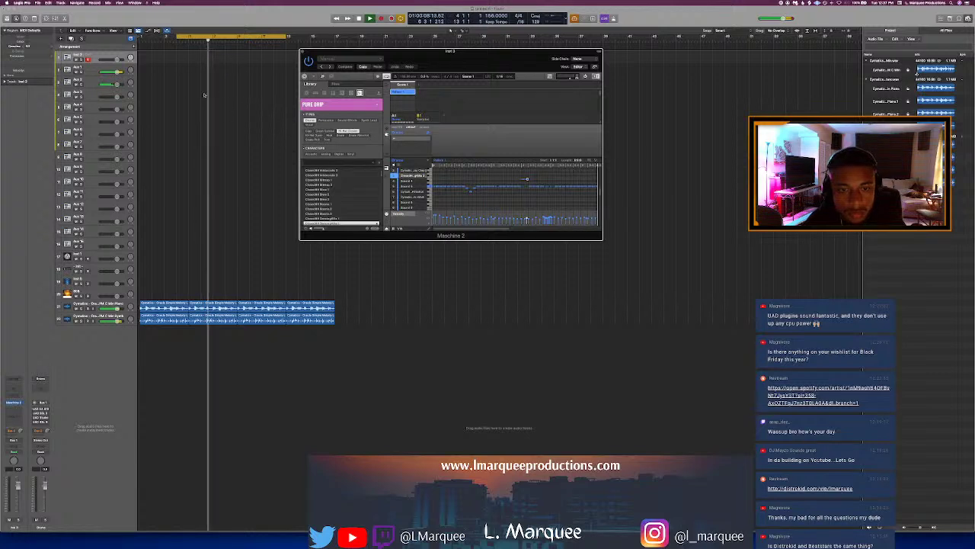
{"action": "left_click", "coordinate": [202, 37]}
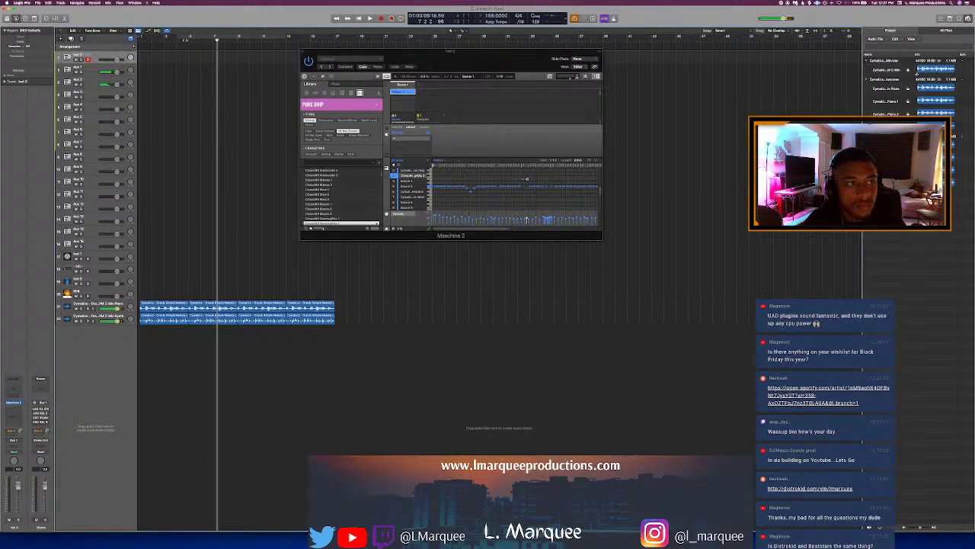
{"action": "double_click", "coordinate": [185, 41]}
{"action": "left_click_drag", "start_coordinate": [189, 36], "coordinate": [287, 38]}
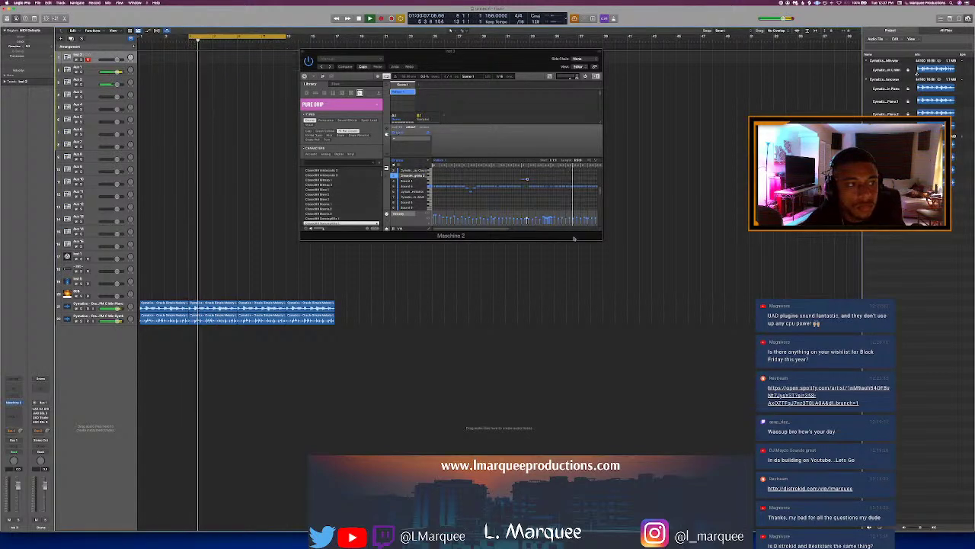
Step: Lower the pitch of a hi-hat note around bar 6 in the pattern while stopping and replaying the section
{"action": "key", "text": "space"}
{"action": "key", "text": "space"}
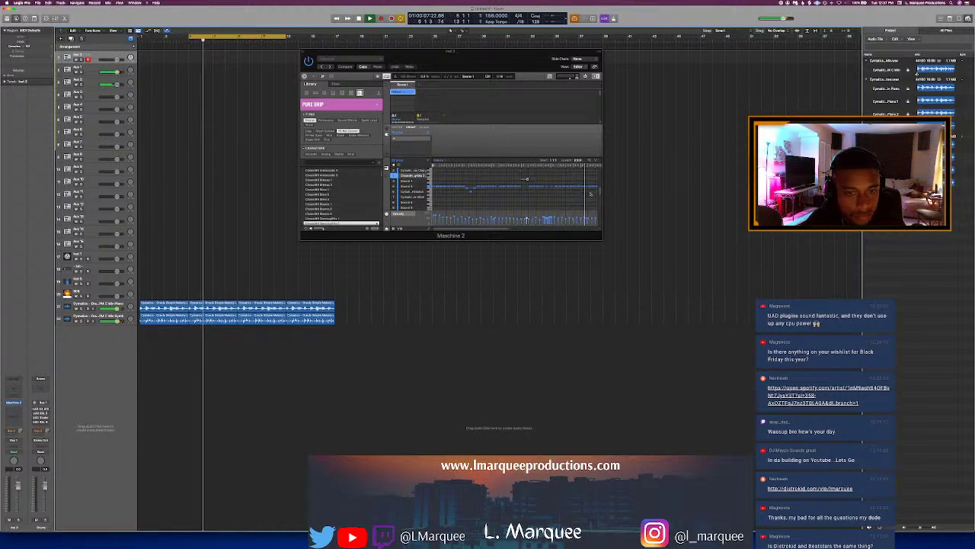
{"action": "left_click", "coordinate": [587, 188]}
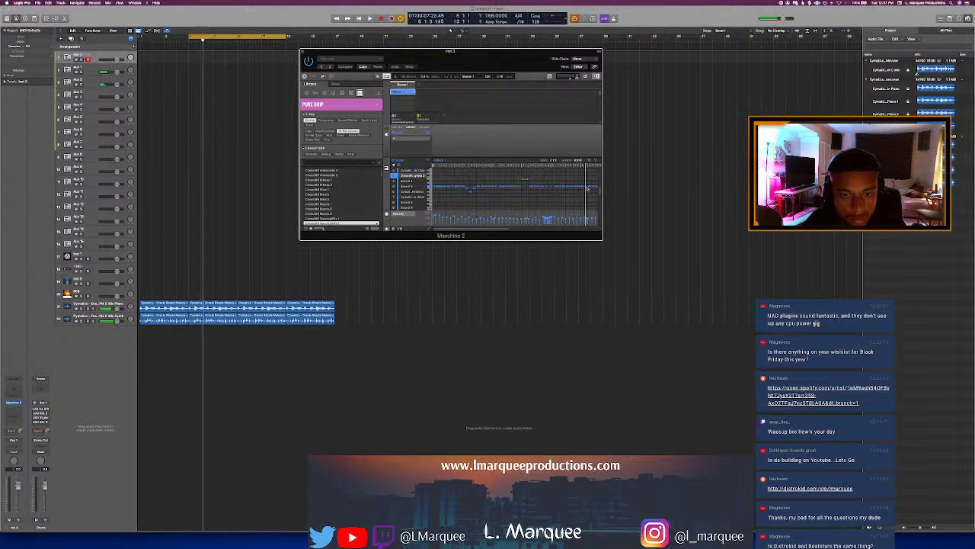
{"action": "key", "text": "space"}
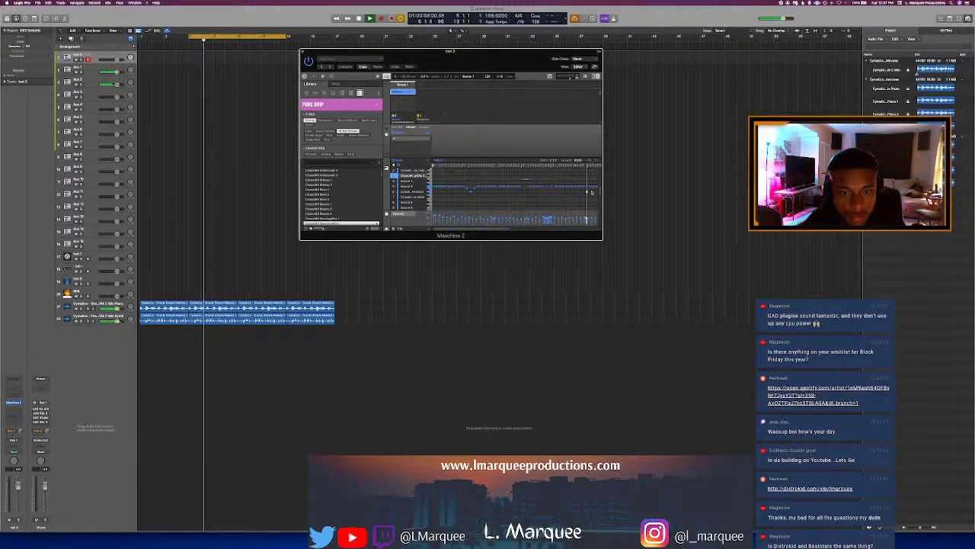
{"action": "scroll", "coordinate": [579, 194], "scroll_direction": "down", "scroll_amount": 2}
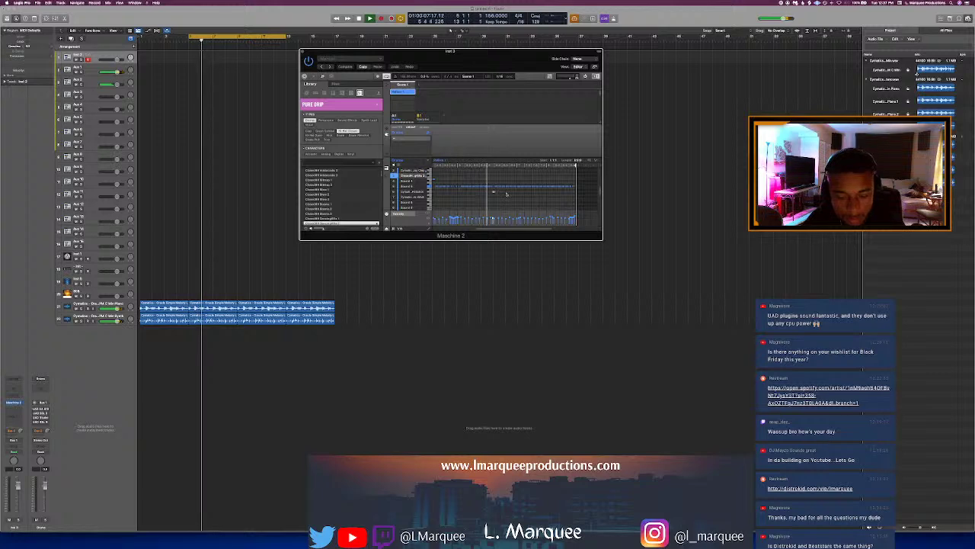
{"action": "key", "text": "space"}
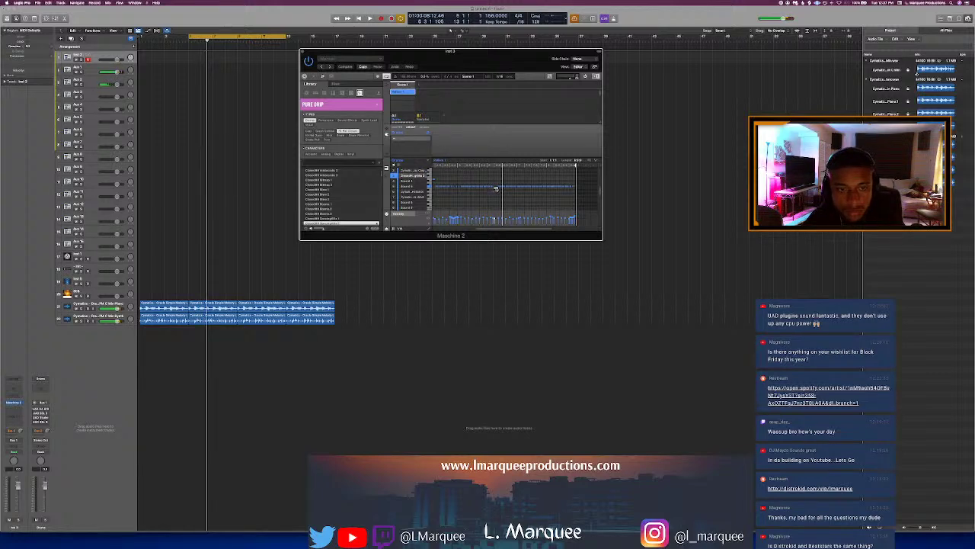
Step: Raise one group of hi-hat notes and lower others around bars 7 and 8, checking the pitch changes with playback
{"action": "key", "text": "space"}
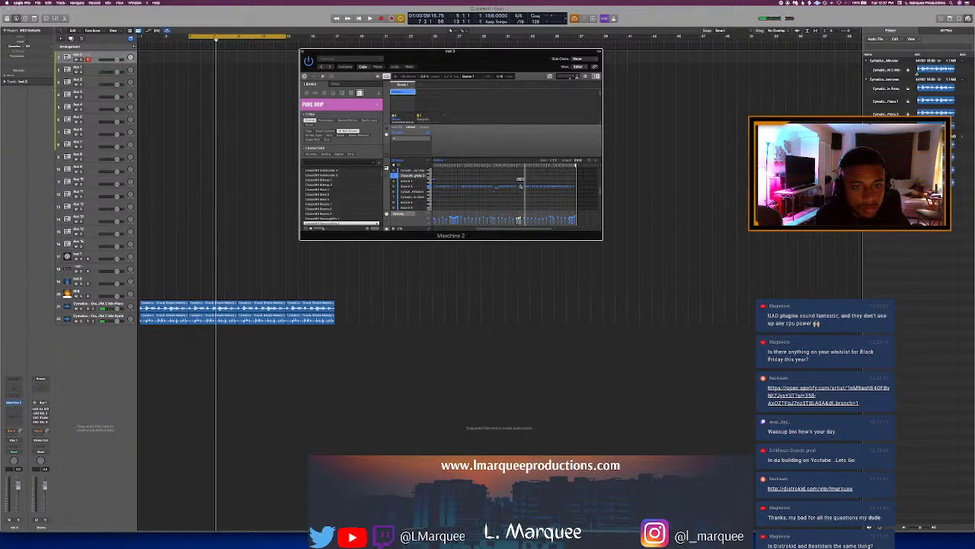
{"action": "key", "text": "space"}
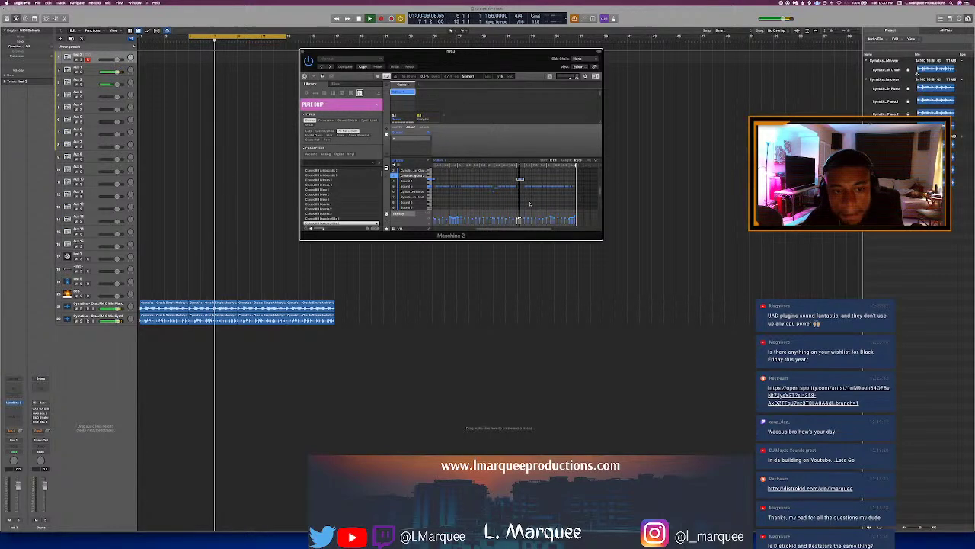
{"action": "key", "text": "space"}
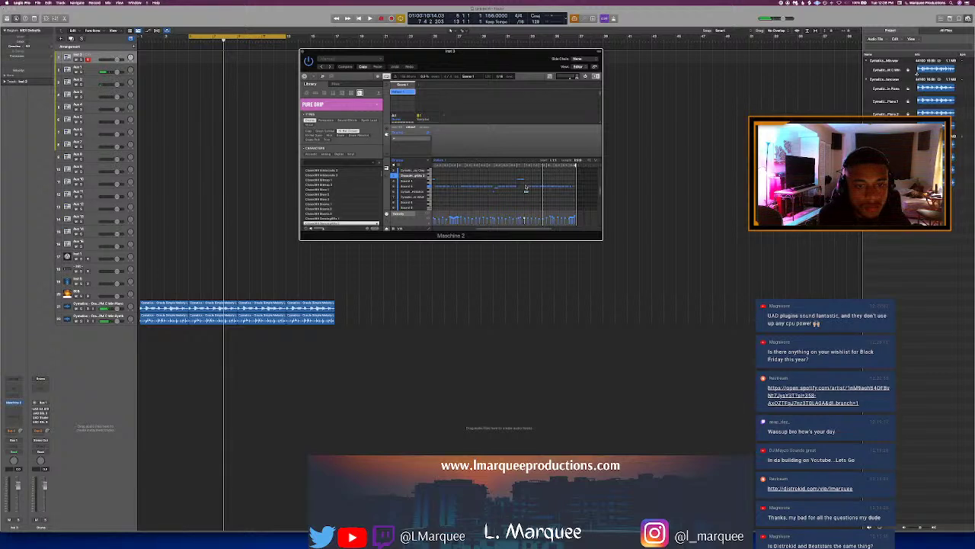
{"action": "key", "text": "space"}
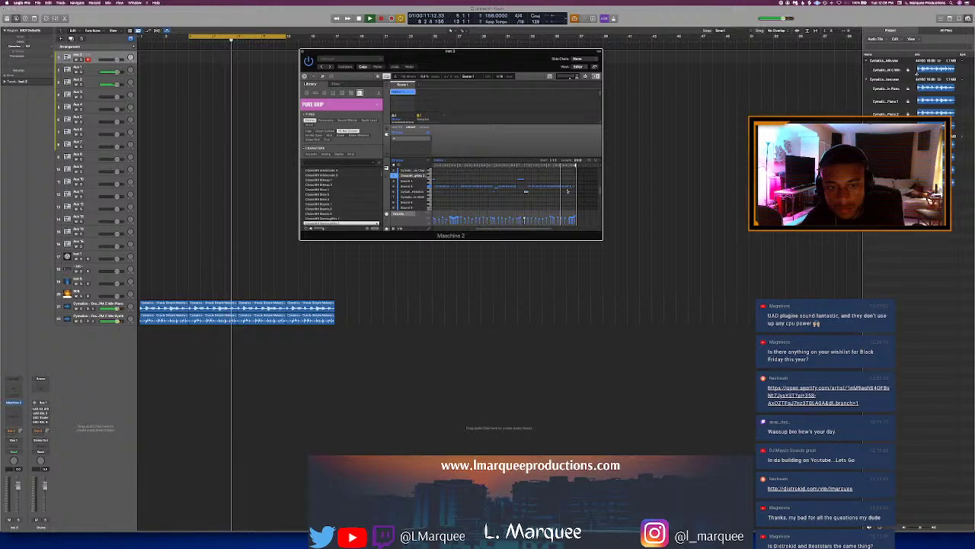
{"action": "key", "text": "space"}
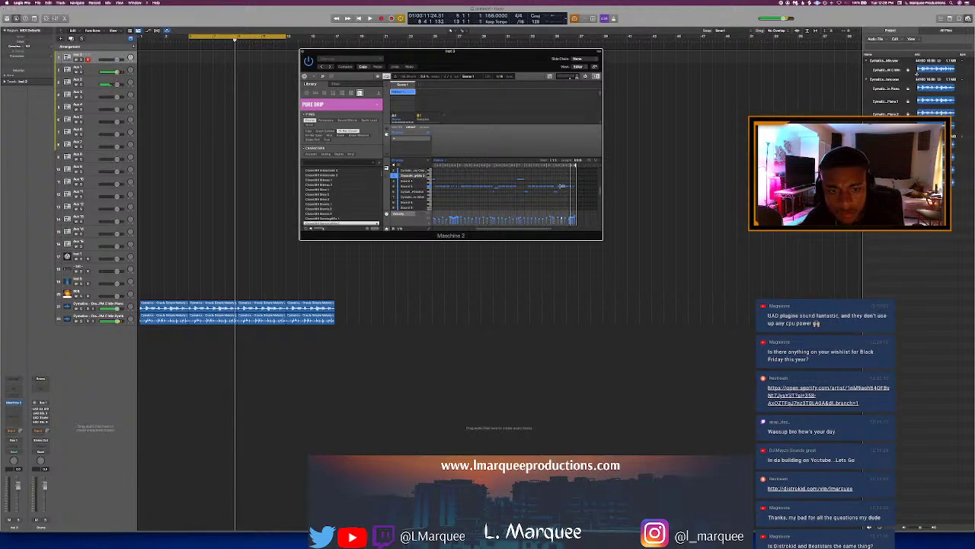
{"action": "key", "text": "space"}
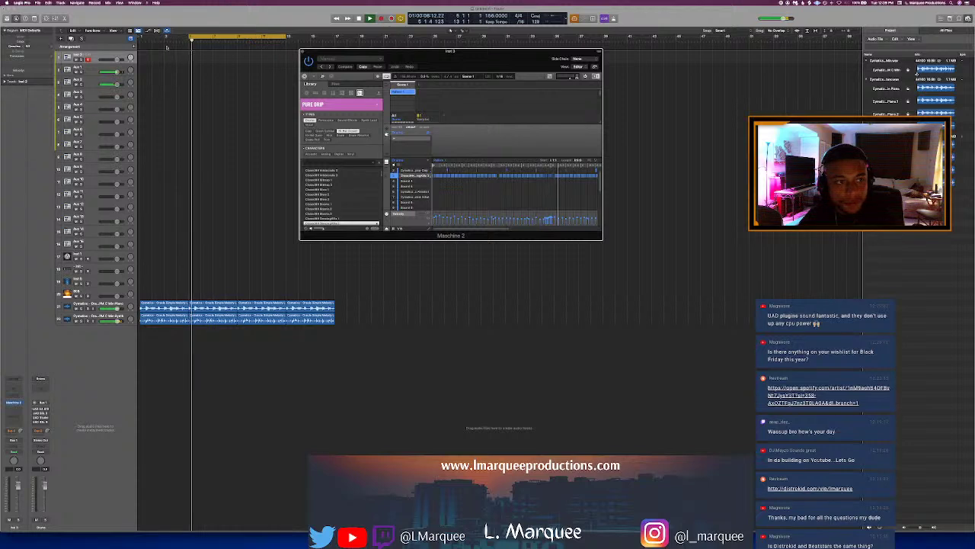
Step: Extend the cycle range to bars 1 to 17 and reposition the Maschine window over the arrangement
{"action": "left_click_drag", "start_coordinate": [163, 36], "coordinate": [335, 51]}
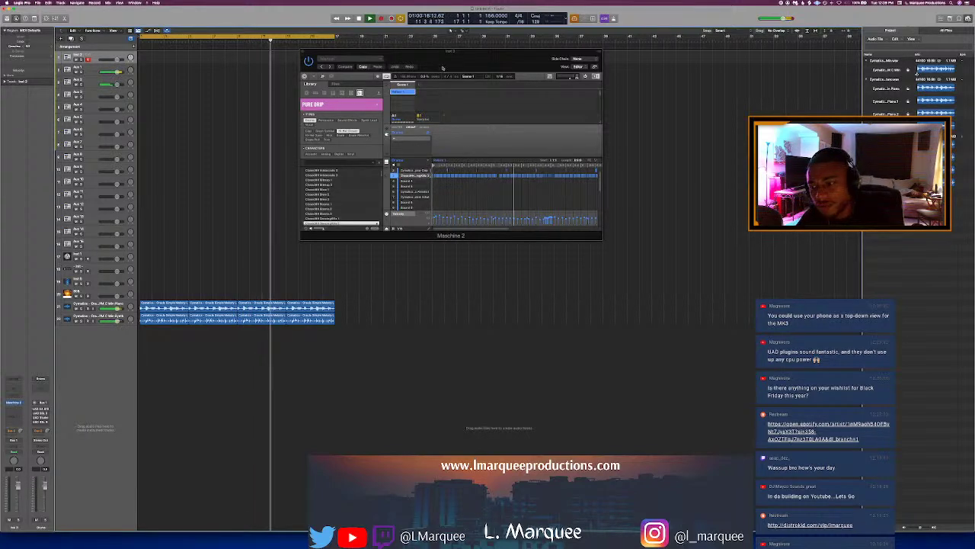
{"action": "left_click_drag", "start_coordinate": [457, 60], "coordinate": [427, 78]}
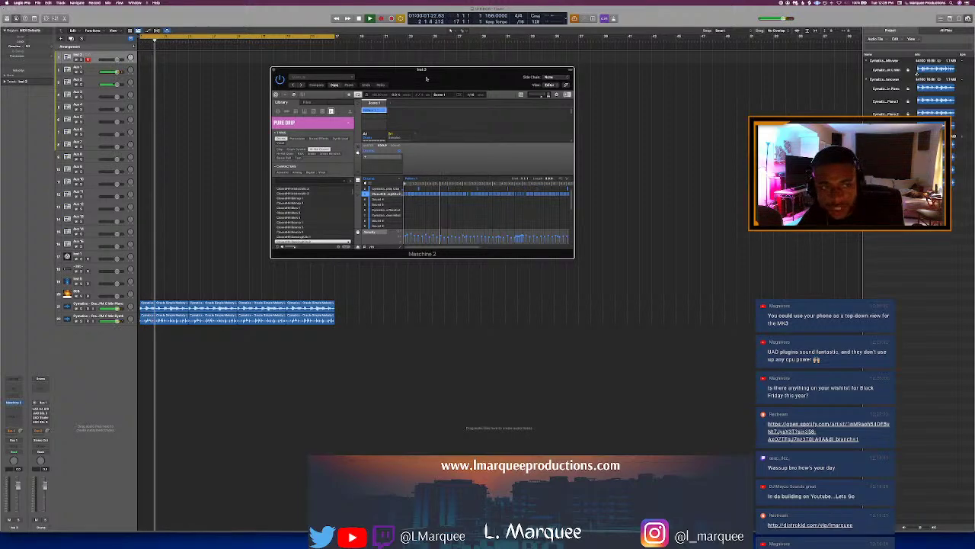
{"action": "left_click_drag", "start_coordinate": [426, 79], "coordinate": [416, 87]}
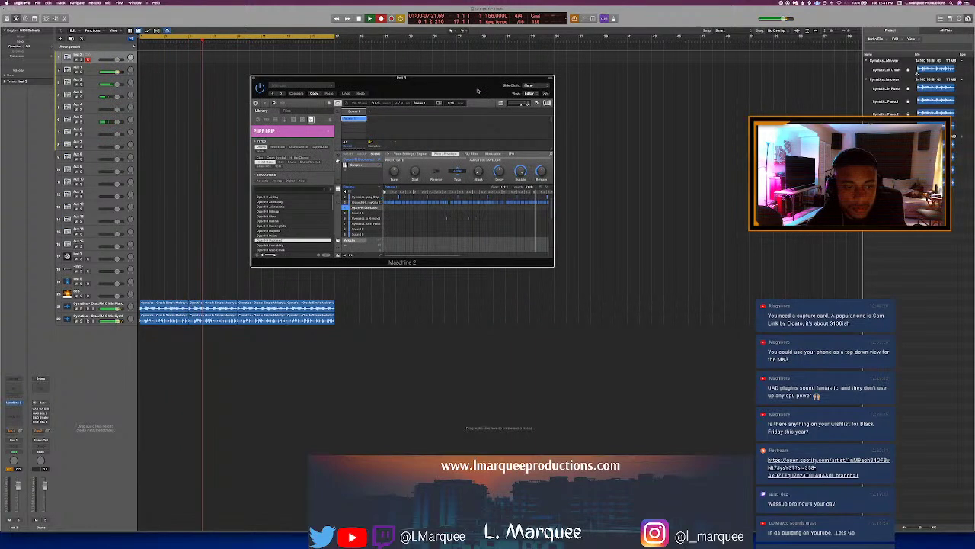
Step: Record the Pure Drip open hi-hat from the third sound slot over the loop, then end recording and replay from the start
{"action": "left_click_drag", "start_coordinate": [478, 91], "coordinate": [479, 88]}
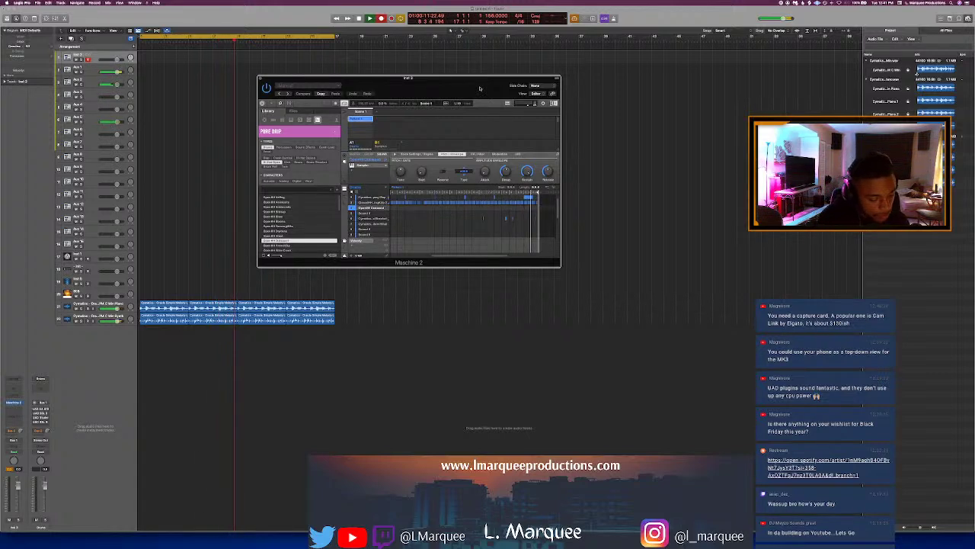
{"action": "key", "text": "r"}
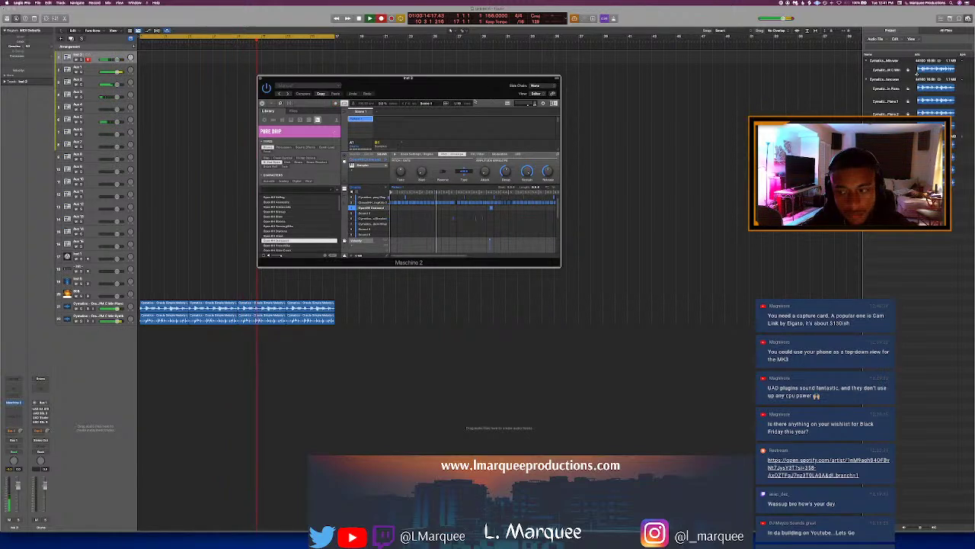
{"action": "key", "text": "Return"}
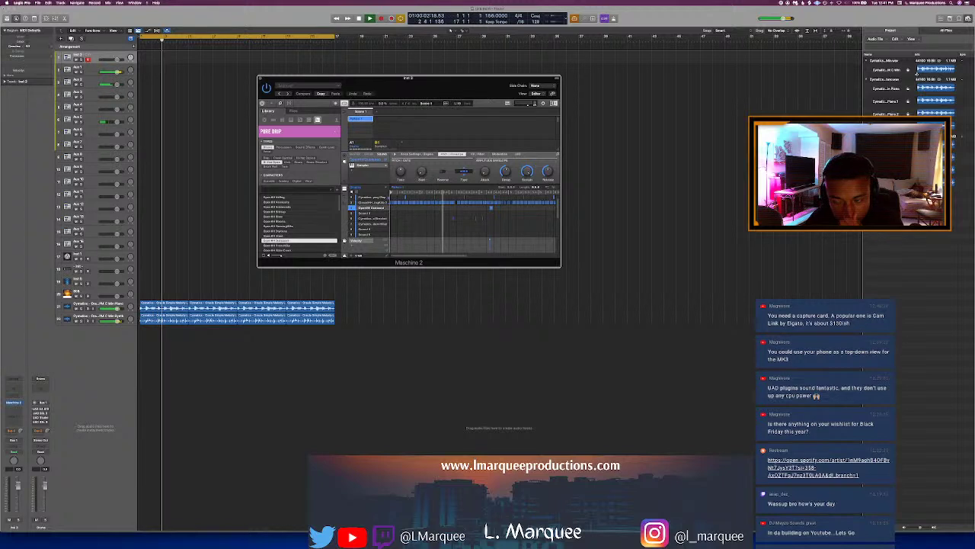
Step: Bring up the Finder sample window, then select the open hi-hat note and the fifth sound slot in Maschine
{"action": "key", "text": "super+Tab"}
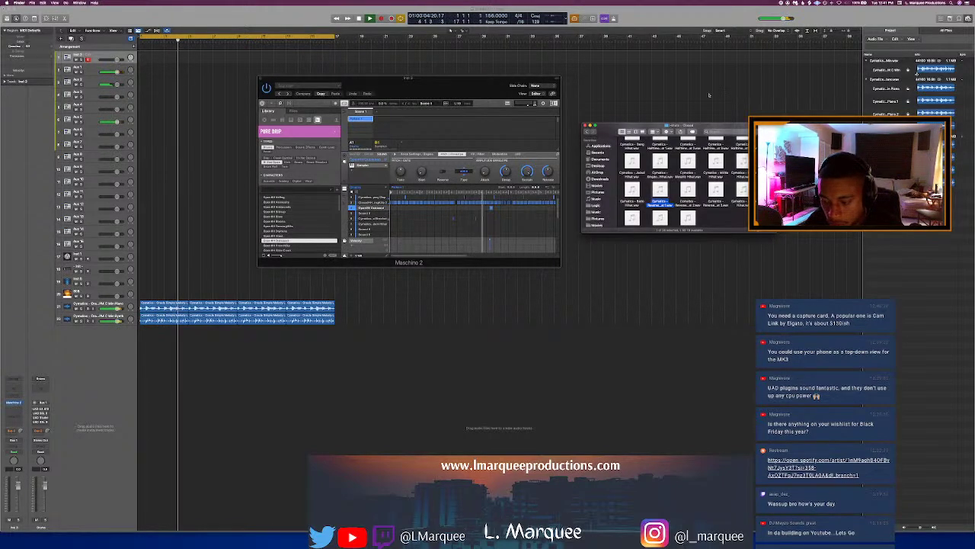
{"action": "left_click", "coordinate": [491, 207]}
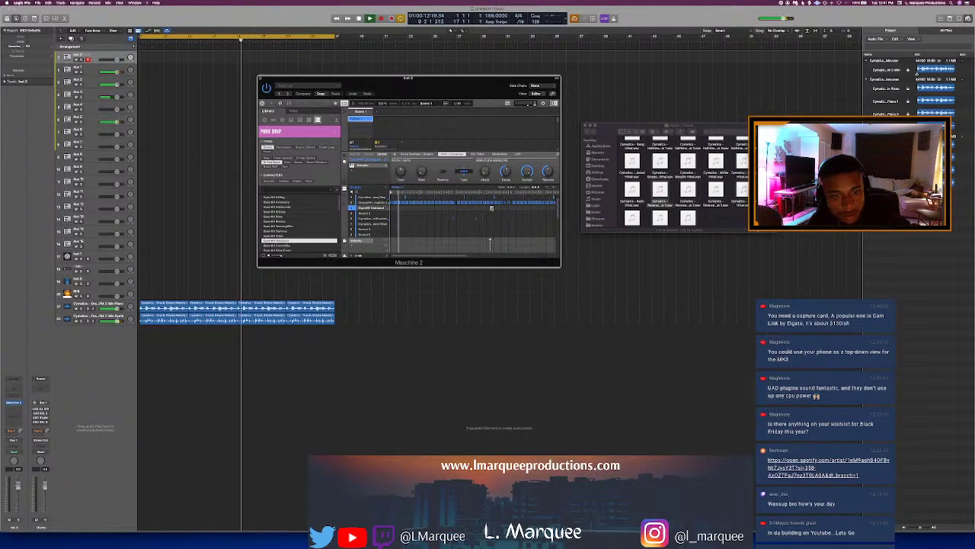
{"action": "left_click", "coordinate": [512, 219]}
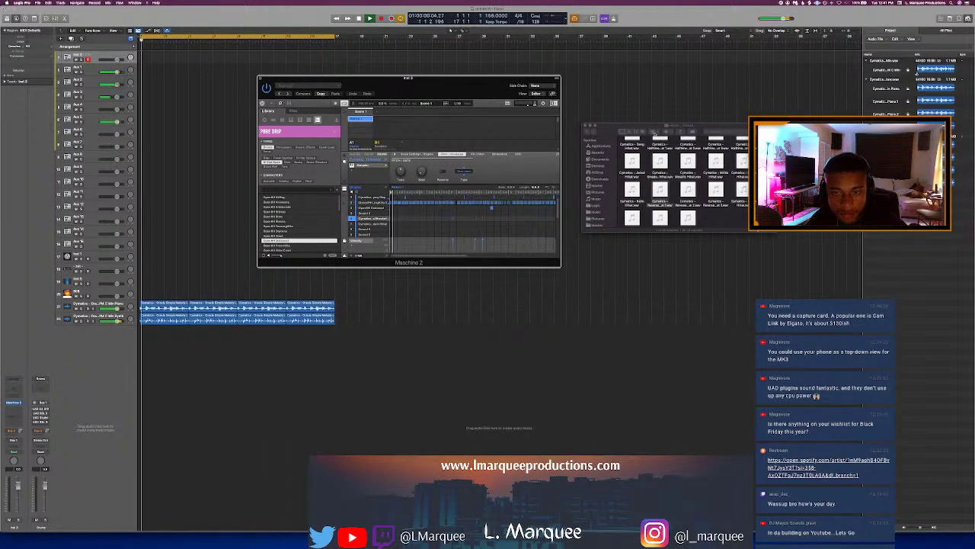
Step: Open the Percussion folder in the drum one-shots and audition samples near the end of the list over the loop
{"action": "left_click", "coordinate": [587, 132]}
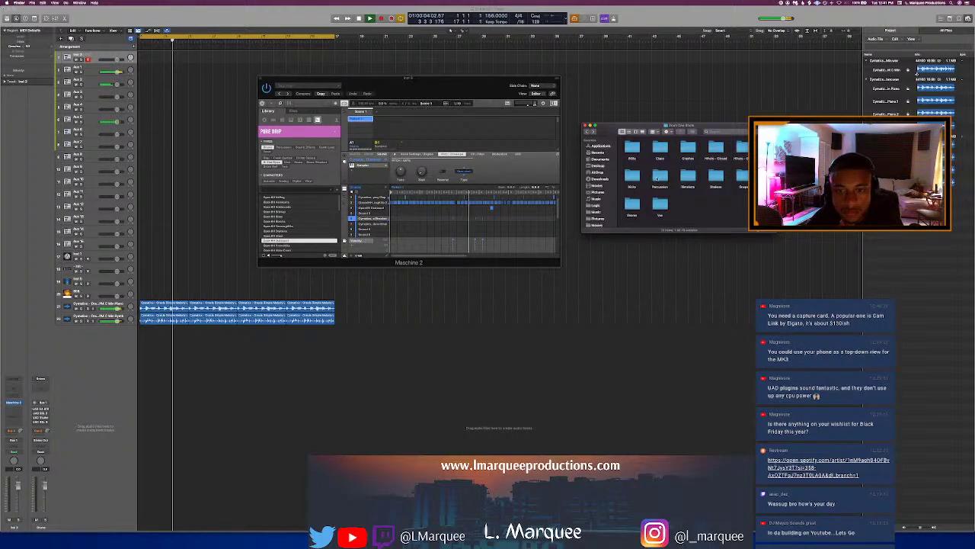
{"action": "double_click", "coordinate": [658, 179]}
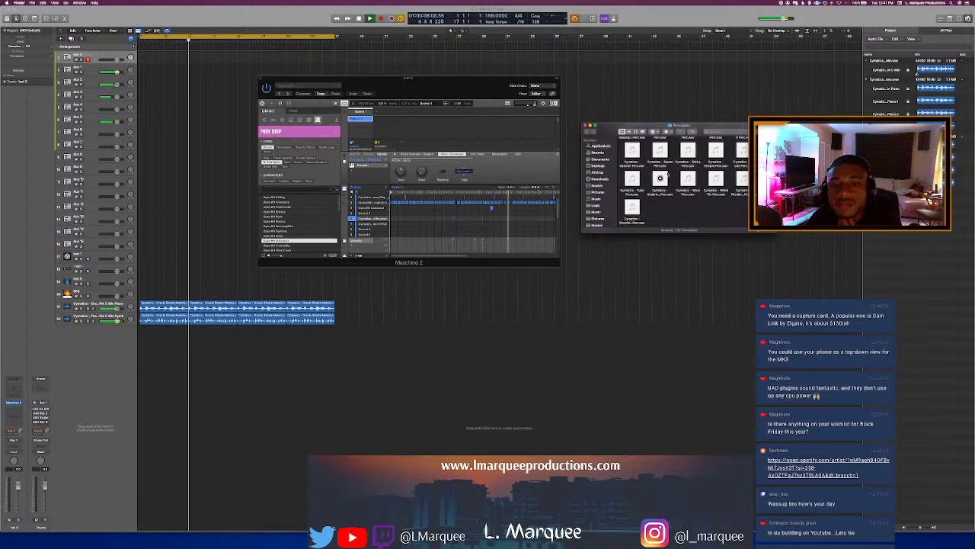
{"action": "left_click", "coordinate": [687, 178]}
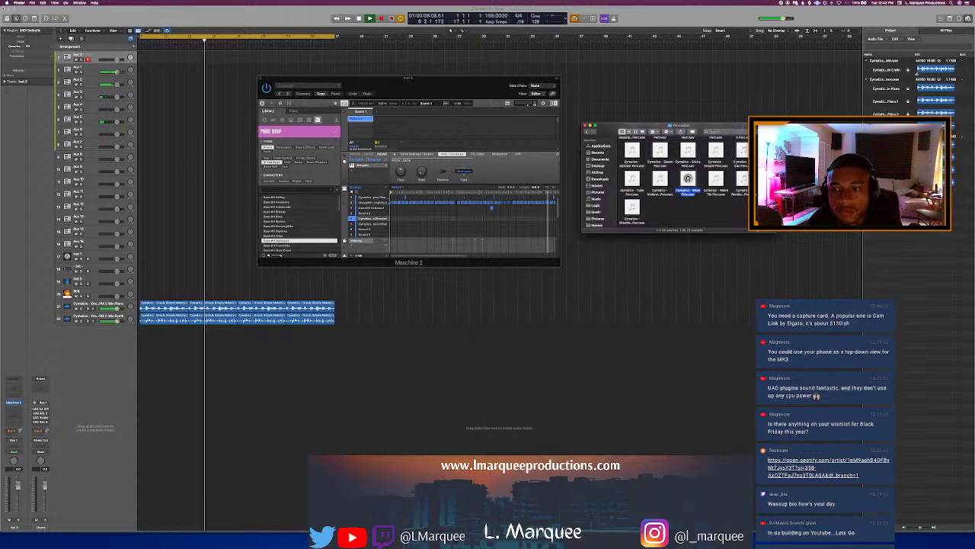
{"action": "left_click", "coordinate": [660, 178]}
{"action": "left_click", "coordinate": [632, 178]}
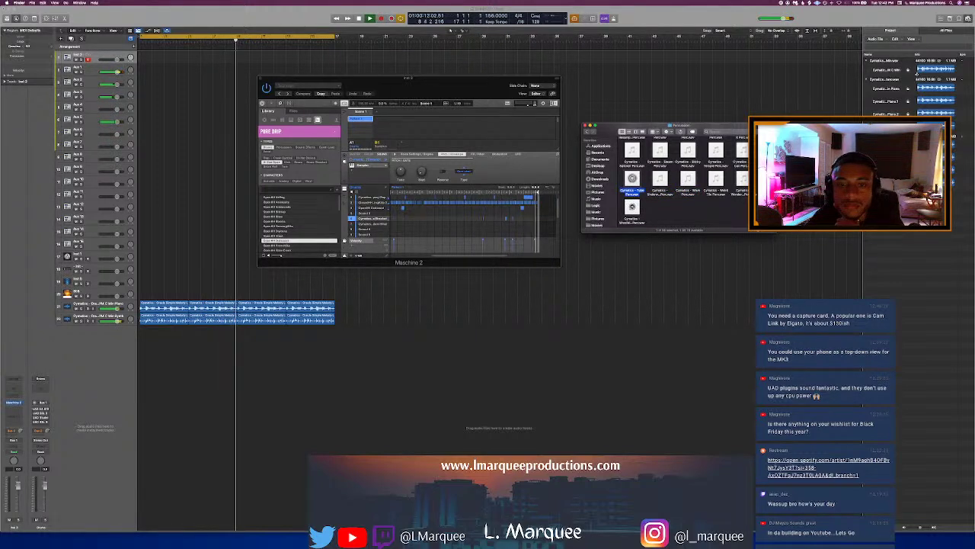
{"action": "key", "text": "Down"}
{"action": "left_click", "coordinate": [742, 178]}
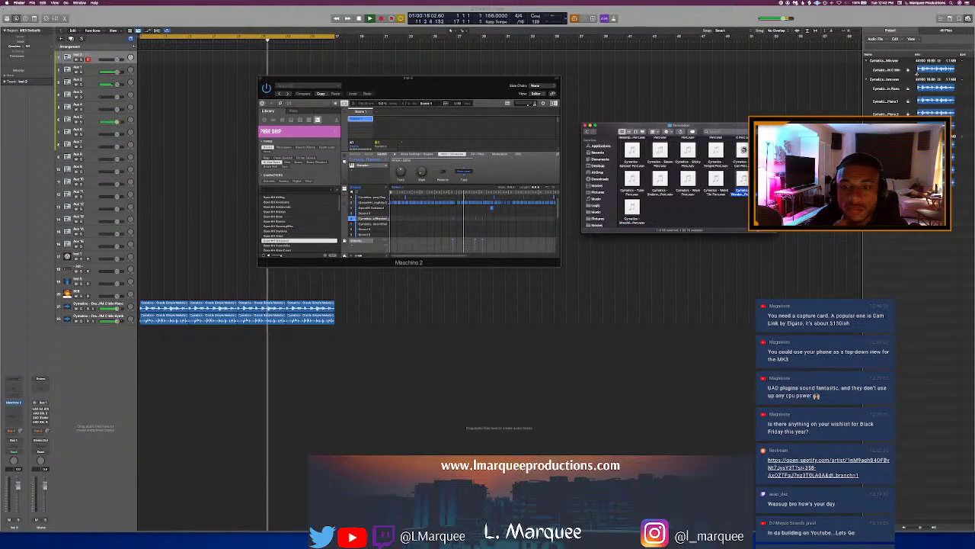
{"action": "left_click", "coordinate": [744, 150]}
Step: Audition percussion samples further up the folder and load the chosen one into an empty Maschine sound slot
{"action": "scroll", "coordinate": [743, 160], "scroll_direction": "up", "scroll_amount": 3}
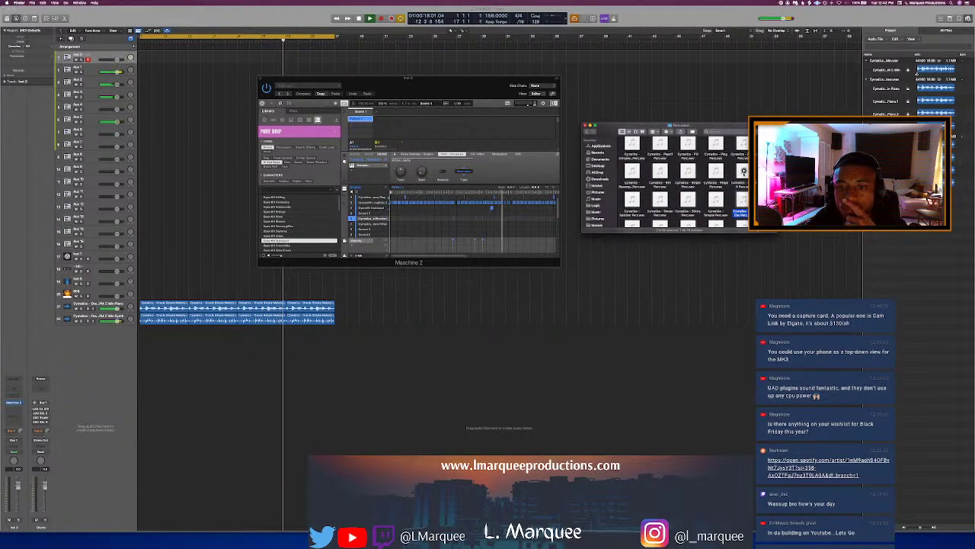
{"action": "left_click", "coordinate": [743, 172]}
{"action": "left_click", "coordinate": [716, 172]}
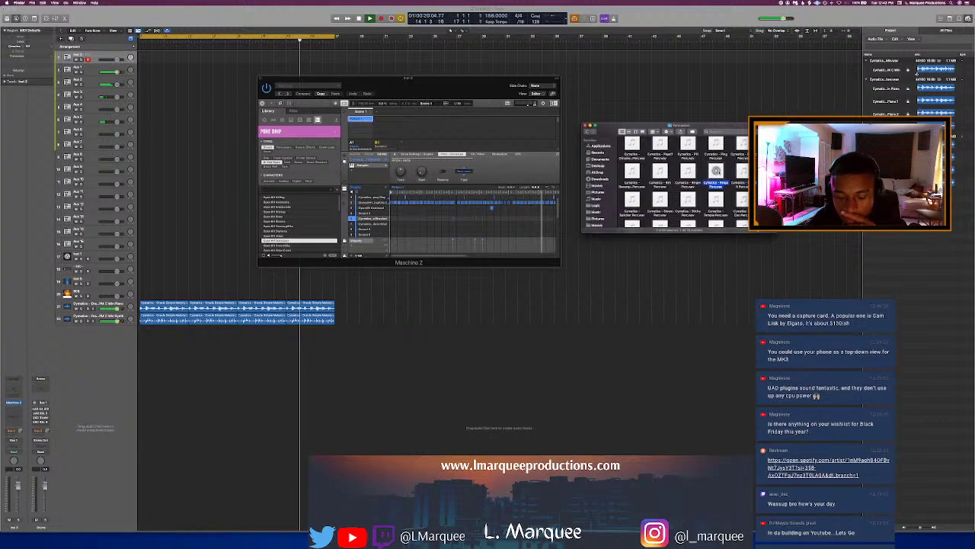
{"action": "left_click", "coordinate": [688, 171]}
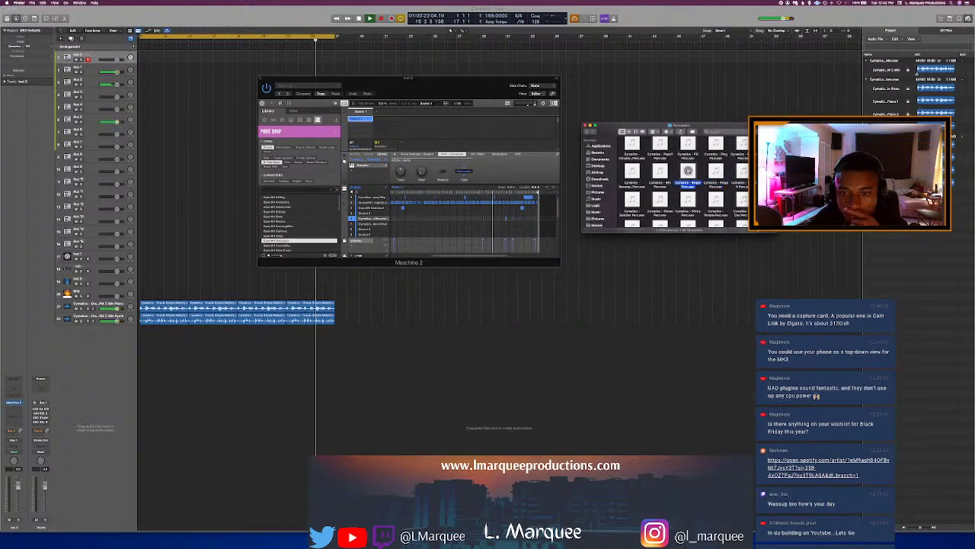
{"action": "left_click", "coordinate": [659, 172]}
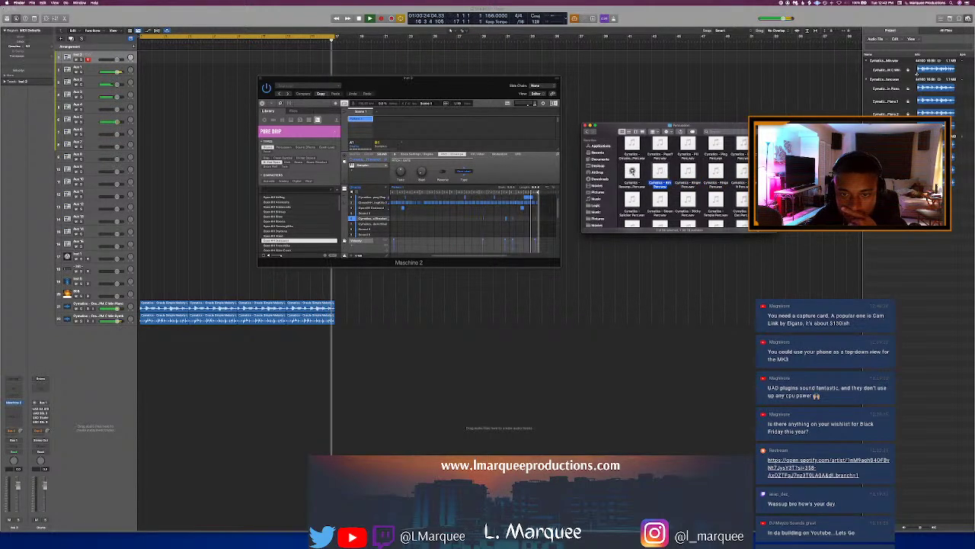
{"action": "left_click", "coordinate": [631, 170]}
{"action": "key", "text": "Left"}
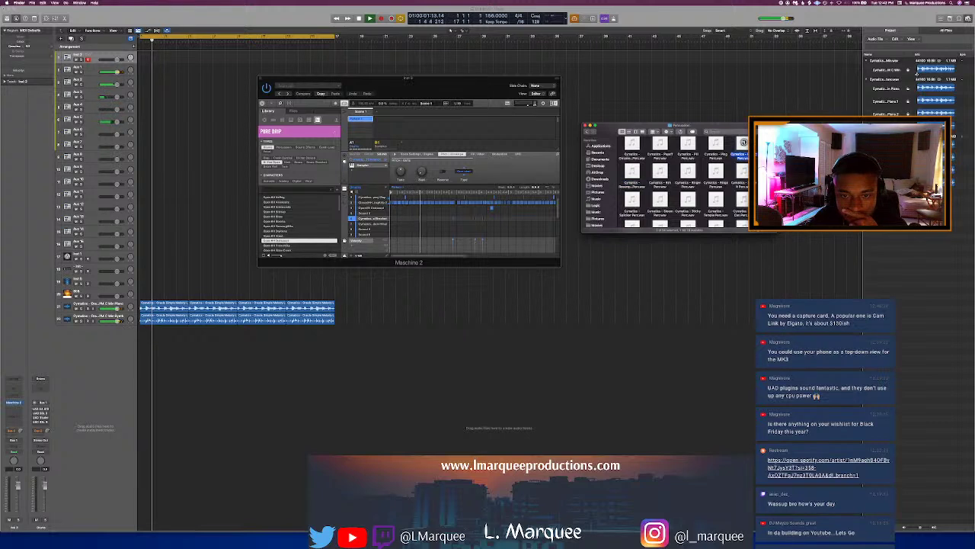
{"action": "key", "text": "Left"}
{"action": "key", "text": "Left"}
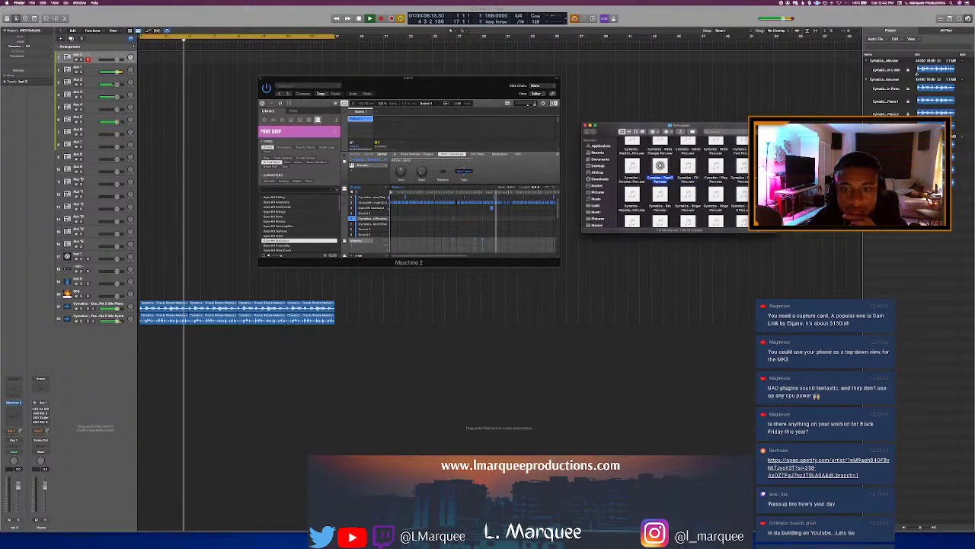
{"action": "key", "text": "Left"}
{"action": "key", "text": "Right"}
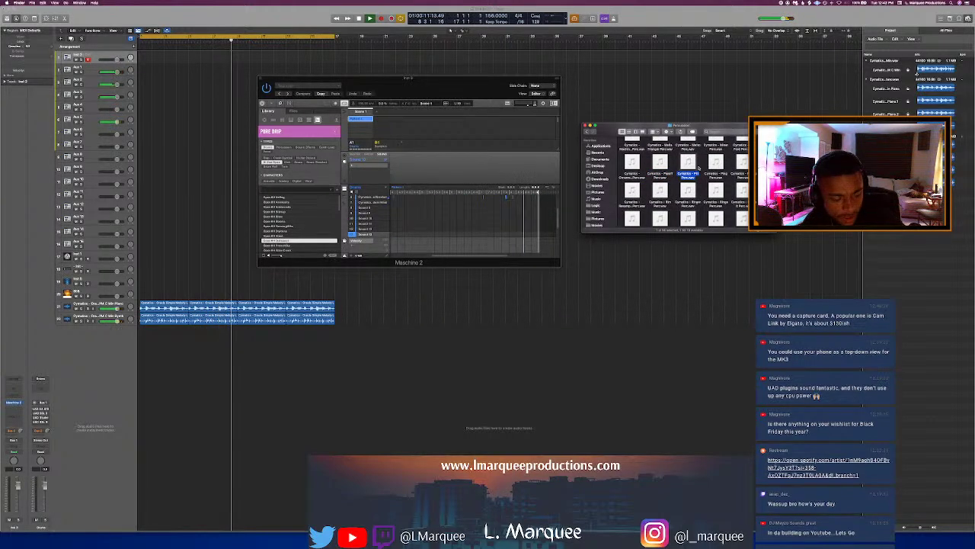
{"action": "left_click_drag", "start_coordinate": [688, 161], "coordinate": [363, 219]}
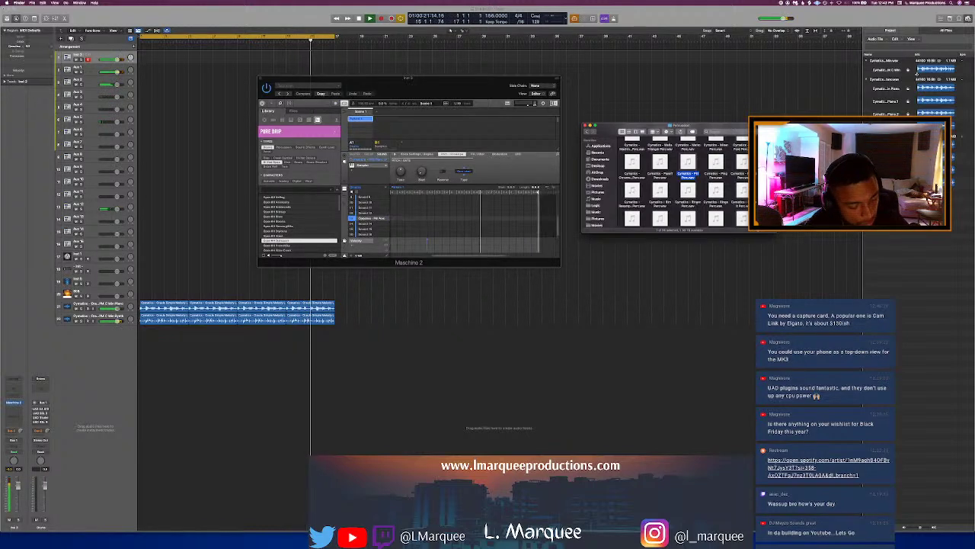
Step: Play the newly loaded percussion sound into the Maschine pattern and select its note
{"action": "key", "text": "F2"}
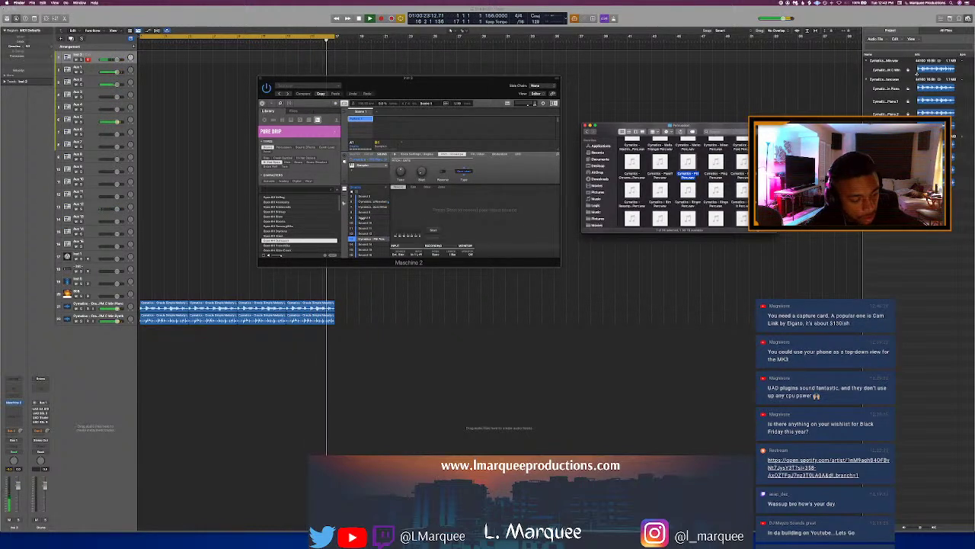
{"action": "key", "text": "Right"}
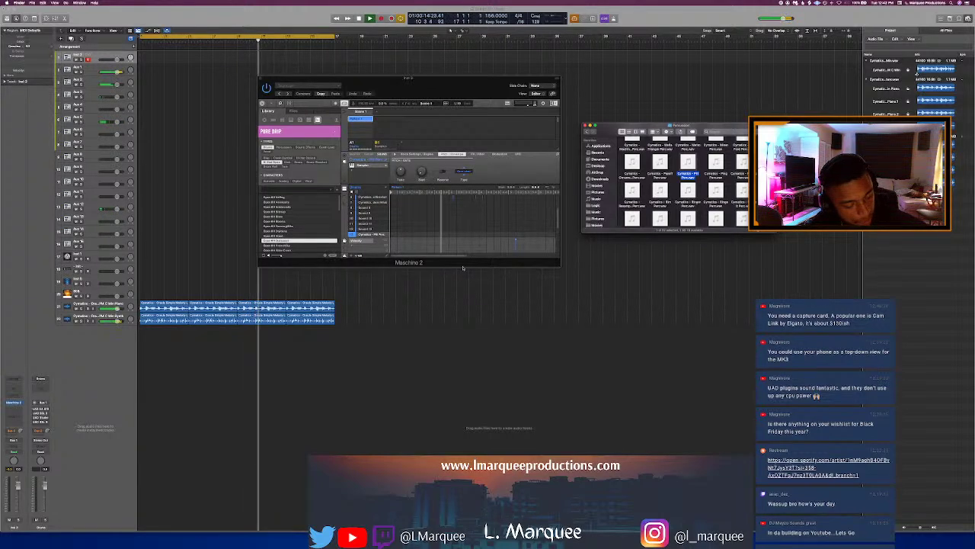
{"action": "left_click", "coordinate": [517, 237]}
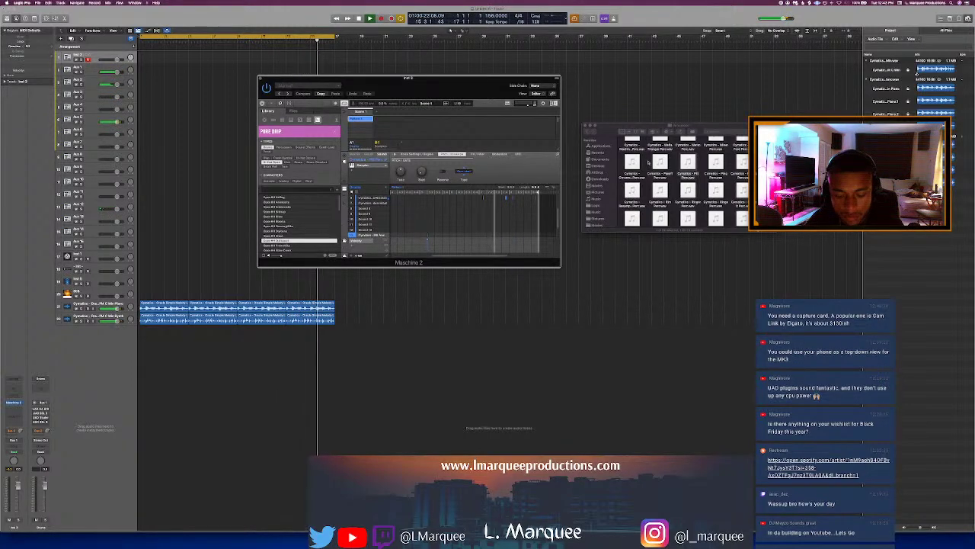
Step: Audition the Metal, Locked, Garage and Filtered percussion samples against the loop to find a second percussion sound
{"action": "scroll", "coordinate": [661, 153], "scroll_direction": "up", "scroll_amount": 2}
{"action": "left_click", "coordinate": [660, 182]}
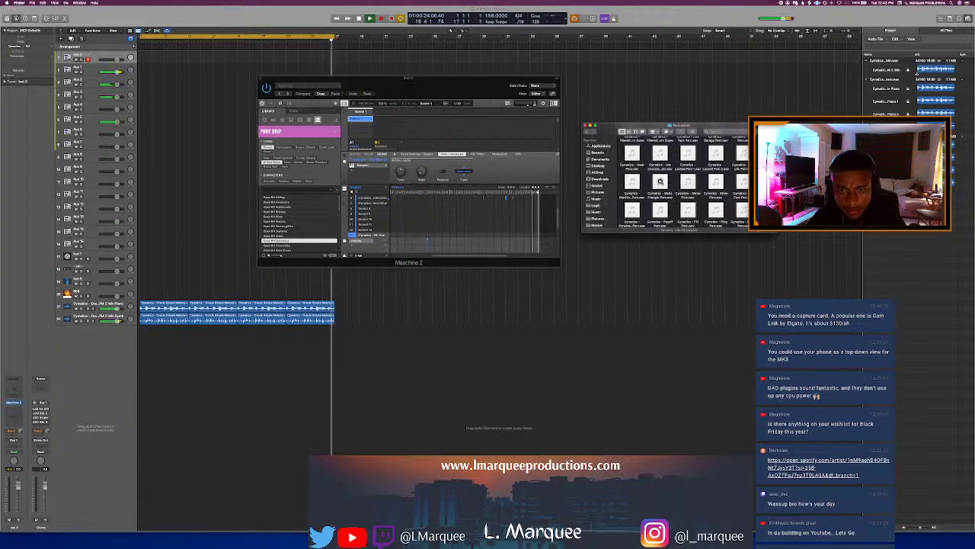
{"action": "key", "text": "Right"}
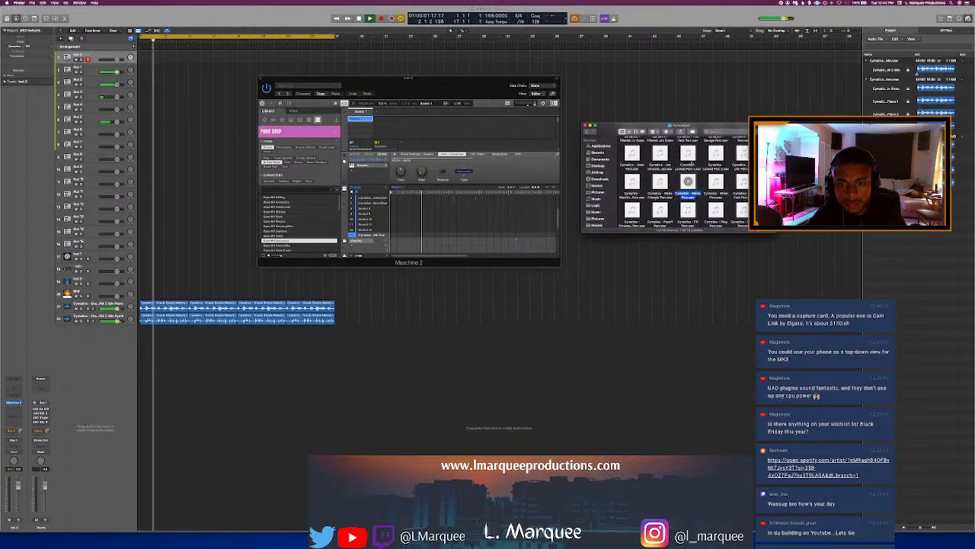
{"action": "left_click", "coordinate": [716, 152]}
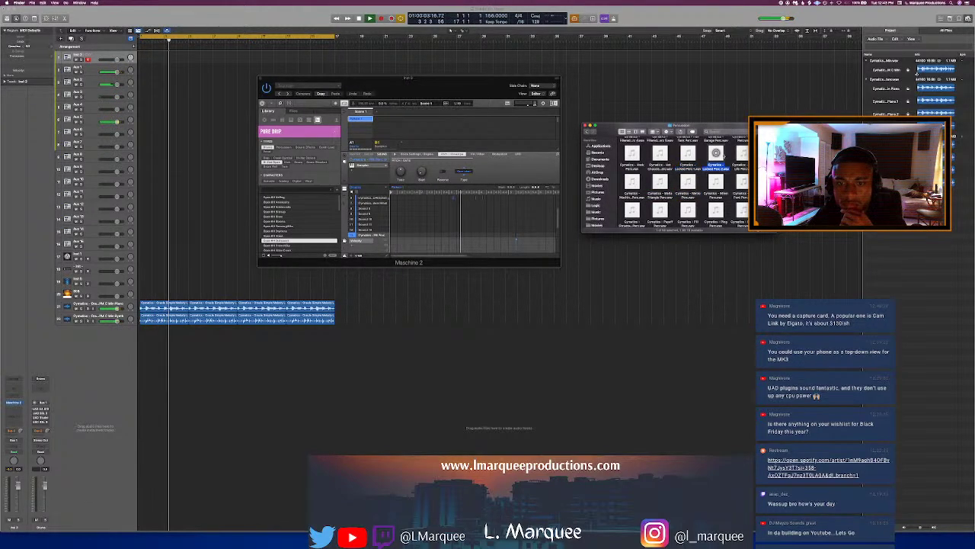
{"action": "scroll", "coordinate": [720, 160], "scroll_direction": "up", "scroll_amount": 3}
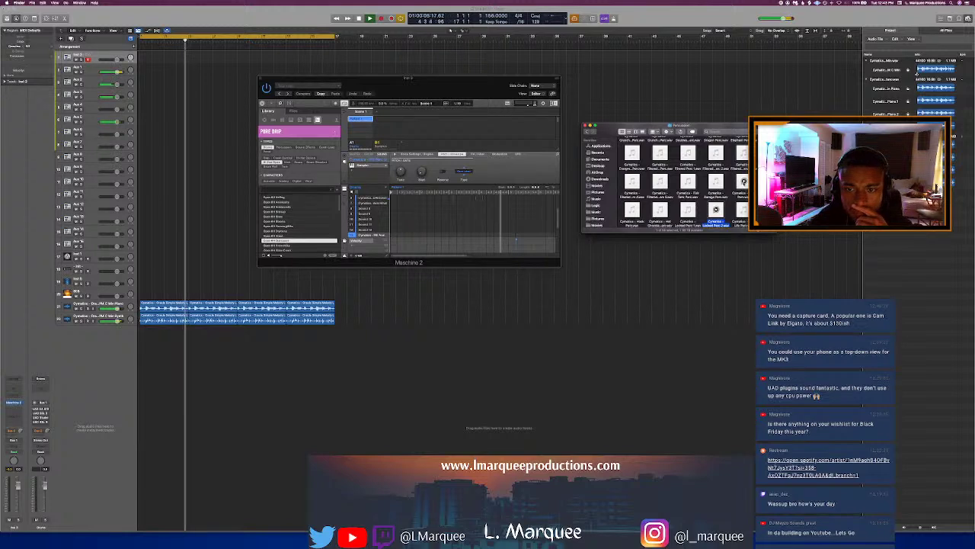
{"action": "left_click", "coordinate": [716, 181]}
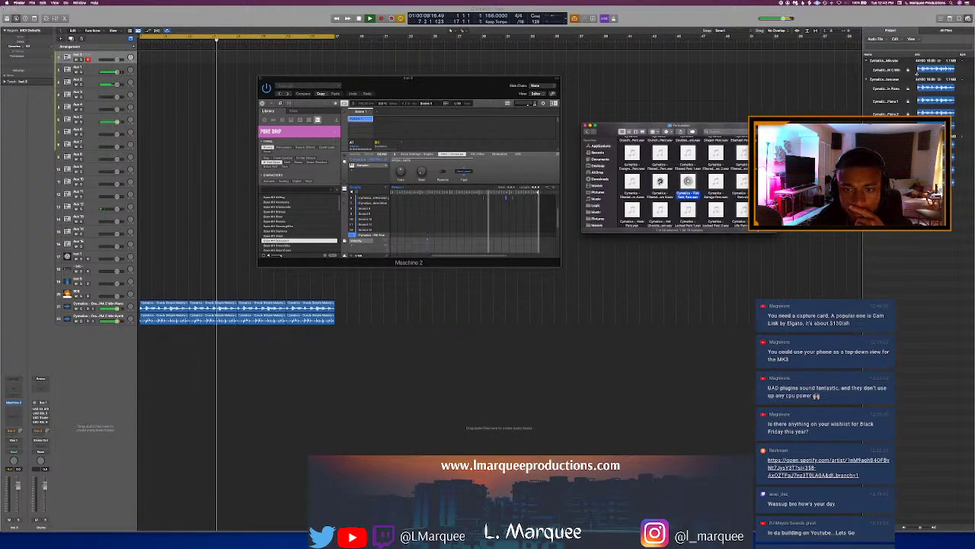
{"action": "left_click", "coordinate": [658, 182]}
{"action": "left_click", "coordinate": [631, 182]}
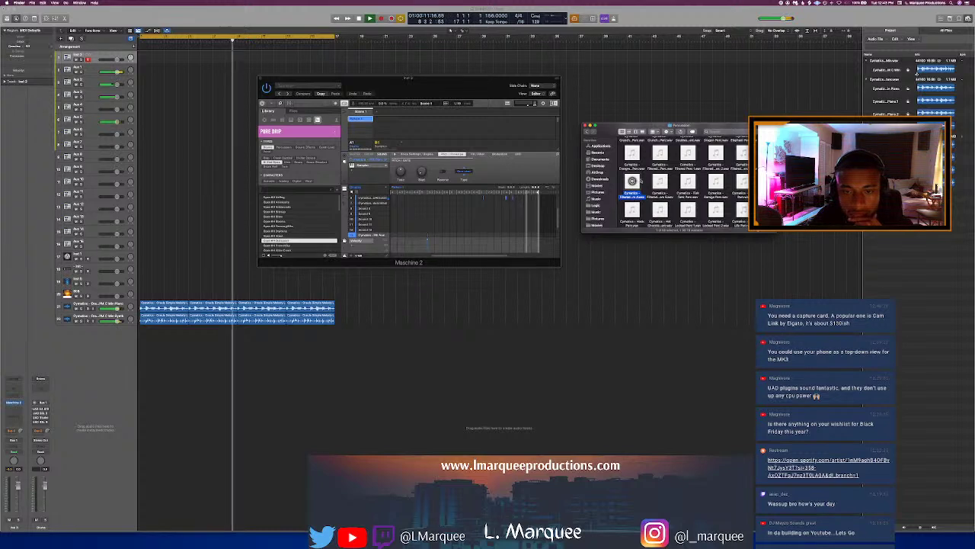
{"action": "left_click", "coordinate": [739, 156]}
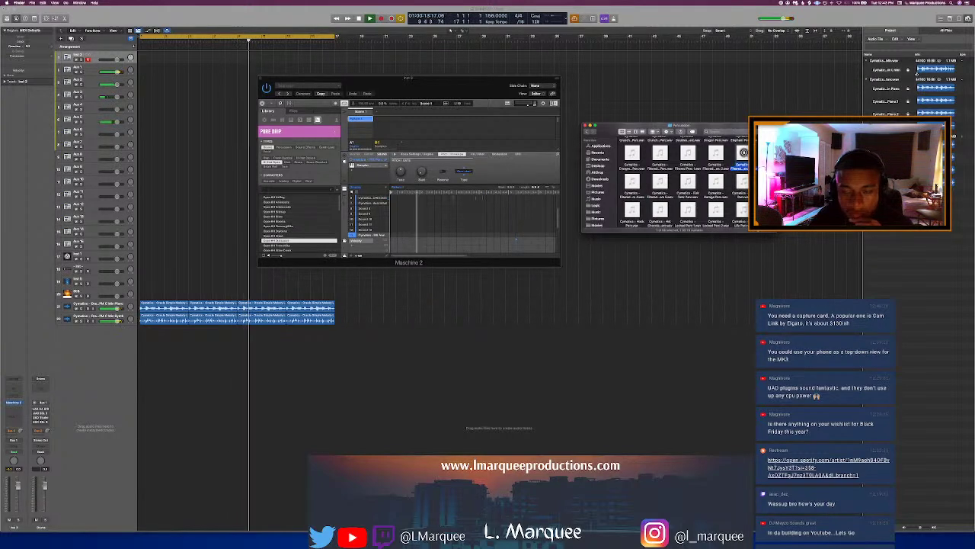
{"action": "left_click", "coordinate": [716, 154]}
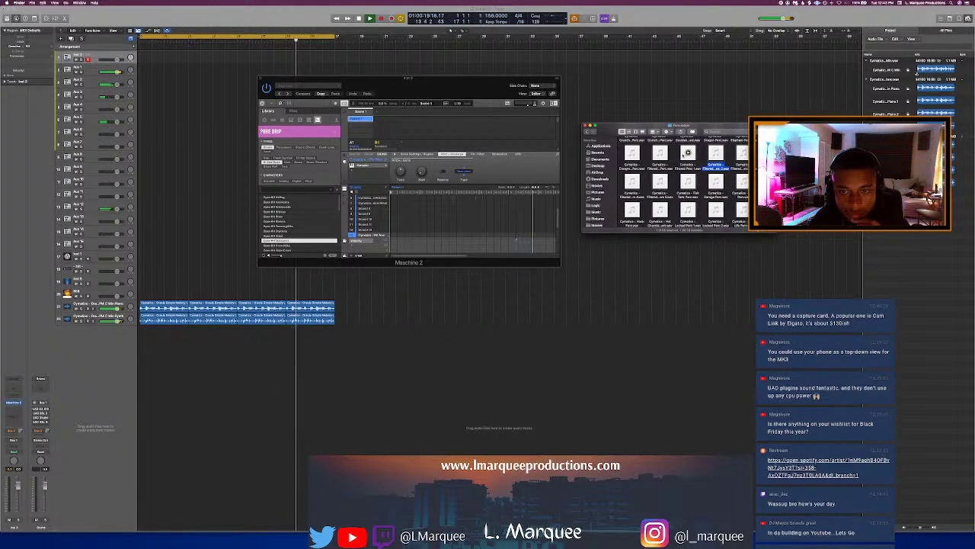
{"action": "left_click", "coordinate": [688, 154]}
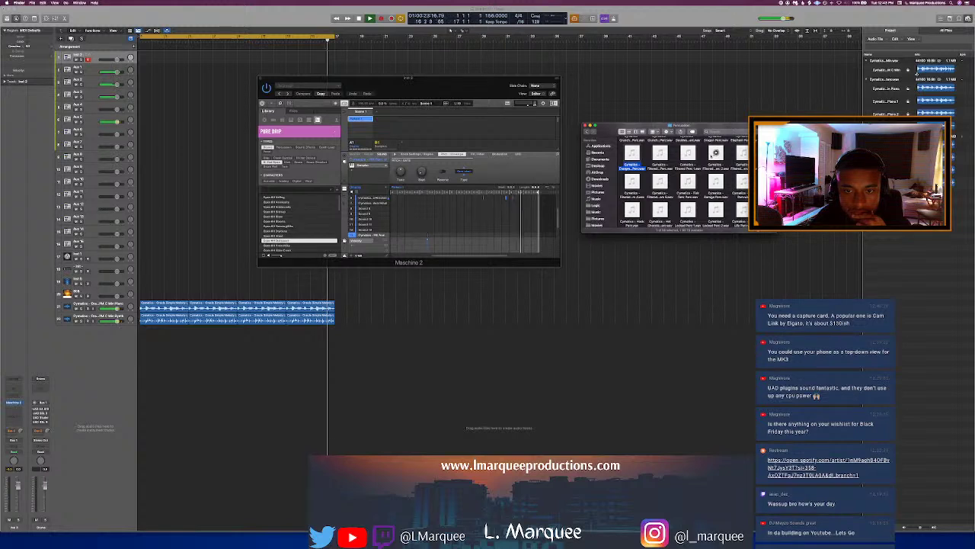
Step: Audition the Elephant, Dragon and neighbouring percussion samples, and load the Cymatics Crunch percussion sample into a Maschine sound slot
{"action": "scroll", "coordinate": [726, 152], "scroll_direction": "up", "scroll_amount": 2}
{"action": "key", "text": "Left"}
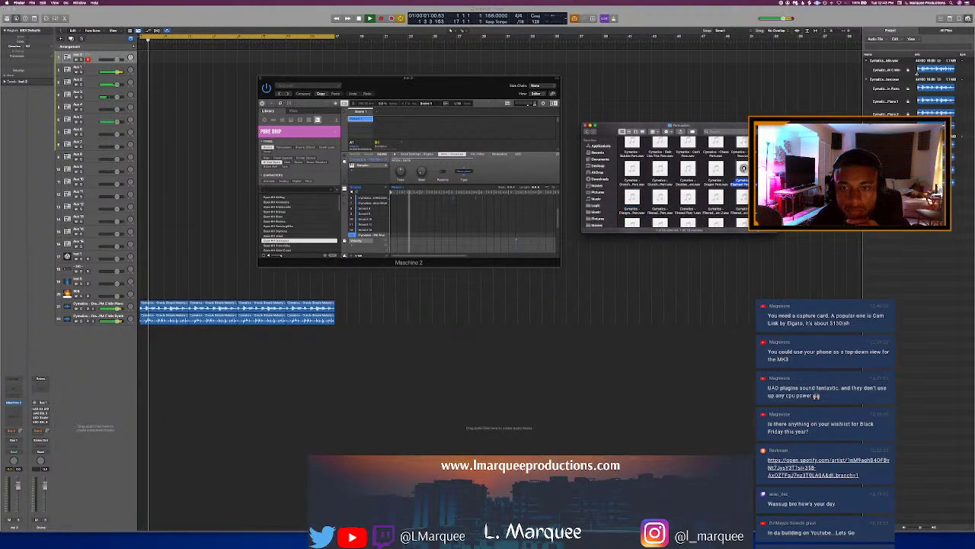
{"action": "left_click", "coordinate": [716, 167]}
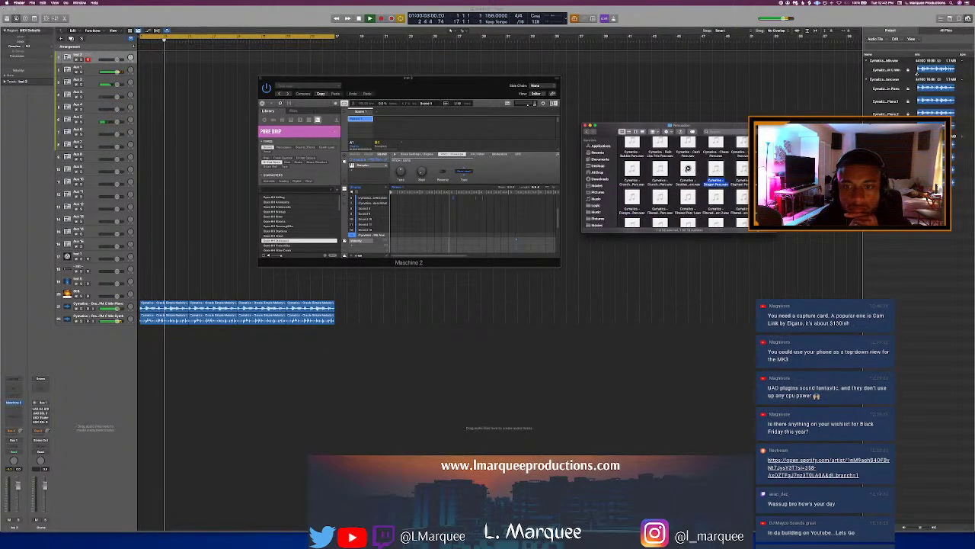
{"action": "left_click", "coordinate": [688, 168]}
{"action": "left_click", "coordinate": [660, 167]}
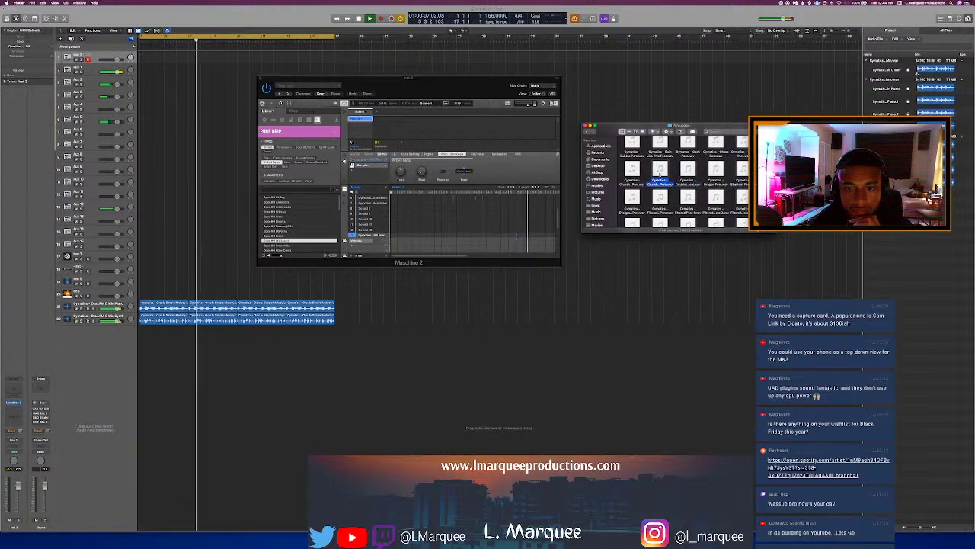
{"action": "left_click_drag", "start_coordinate": [660, 168], "coordinate": [375, 234]}
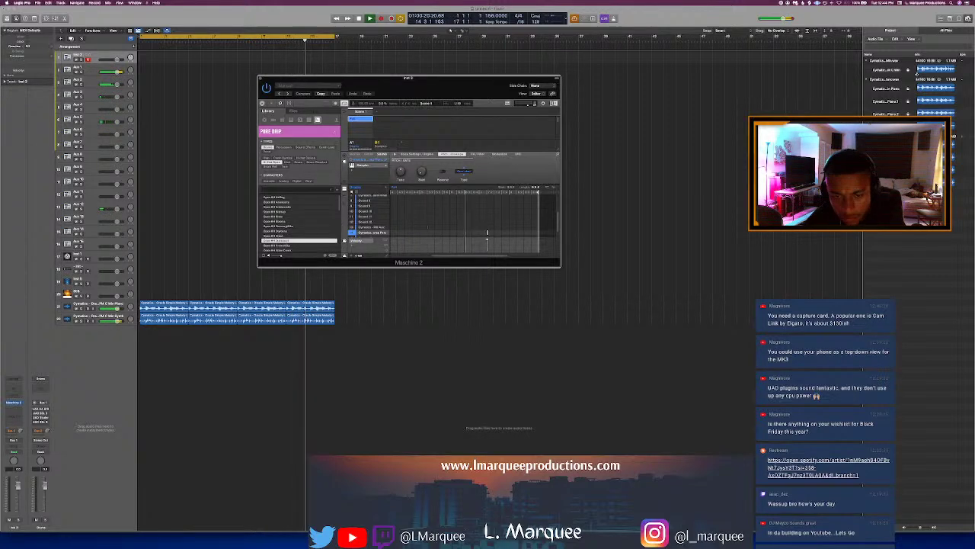
Step: Switch to Finder, go back up to the Drum Samples folder and open the PG LOP 808 sample folder
{"action": "key", "text": "super+Tab"}
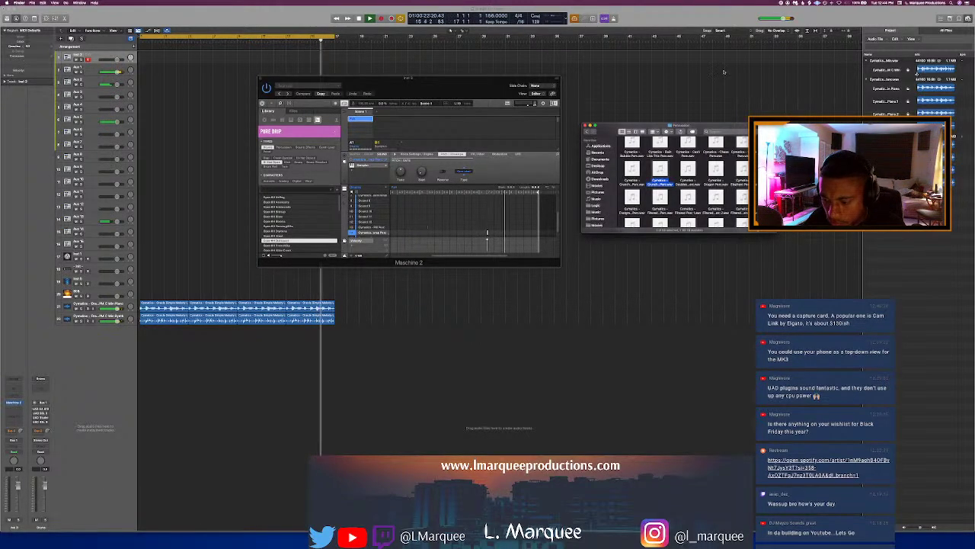
{"action": "left_click", "coordinate": [586, 131]}
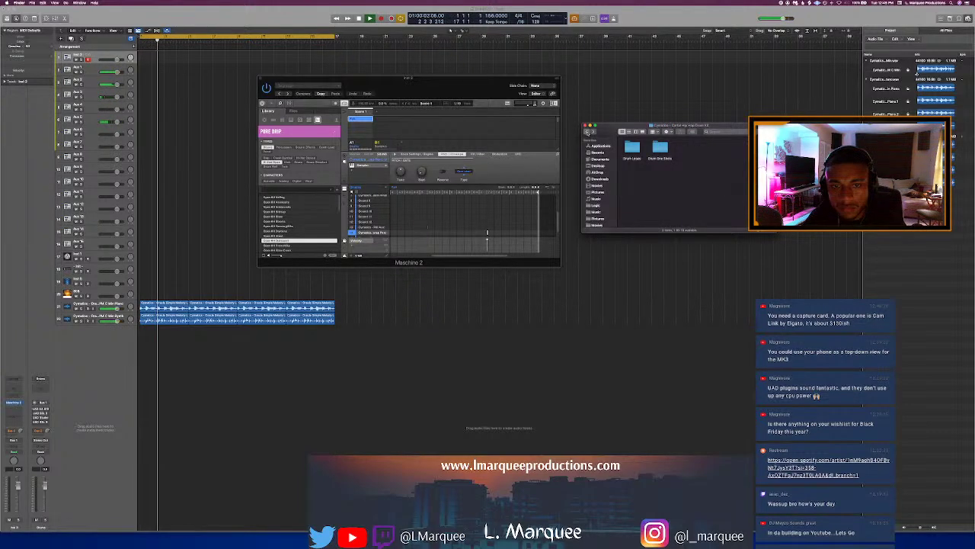
{"action": "left_click", "coordinate": [587, 131]}
{"action": "scroll", "coordinate": [653, 174], "scroll_direction": "down", "scroll_amount": 5}
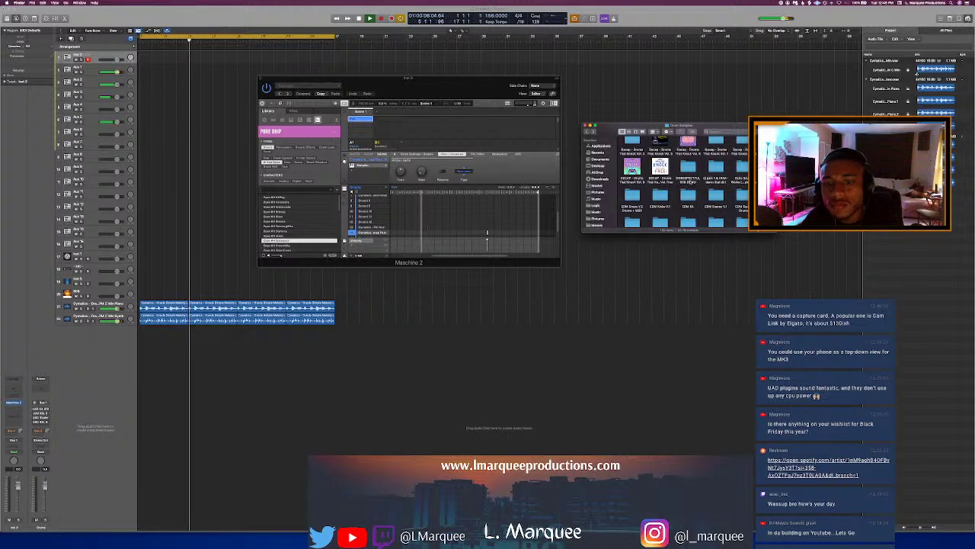
{"action": "scroll", "coordinate": [690, 181], "scroll_direction": "down", "scroll_amount": 5}
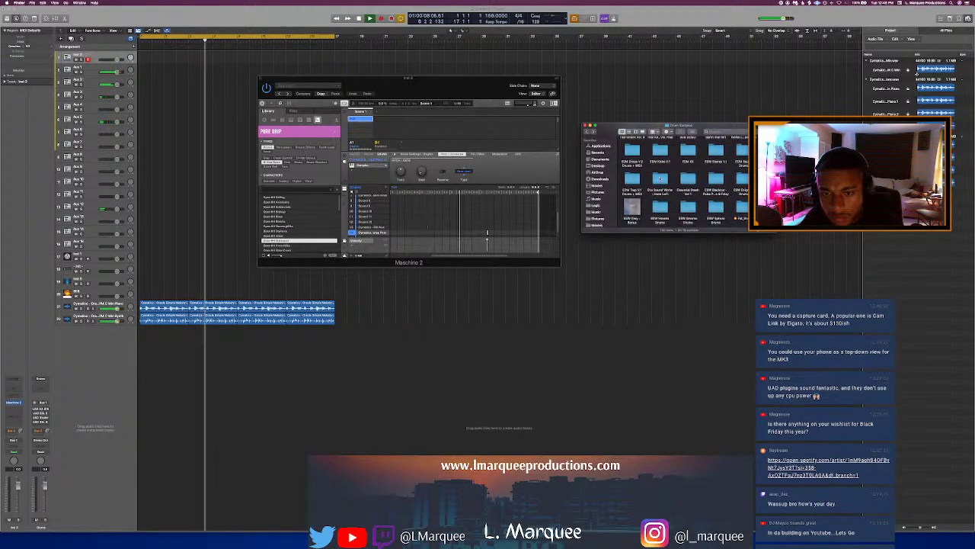
{"action": "scroll", "coordinate": [672, 169], "scroll_direction": "down", "scroll_amount": 5}
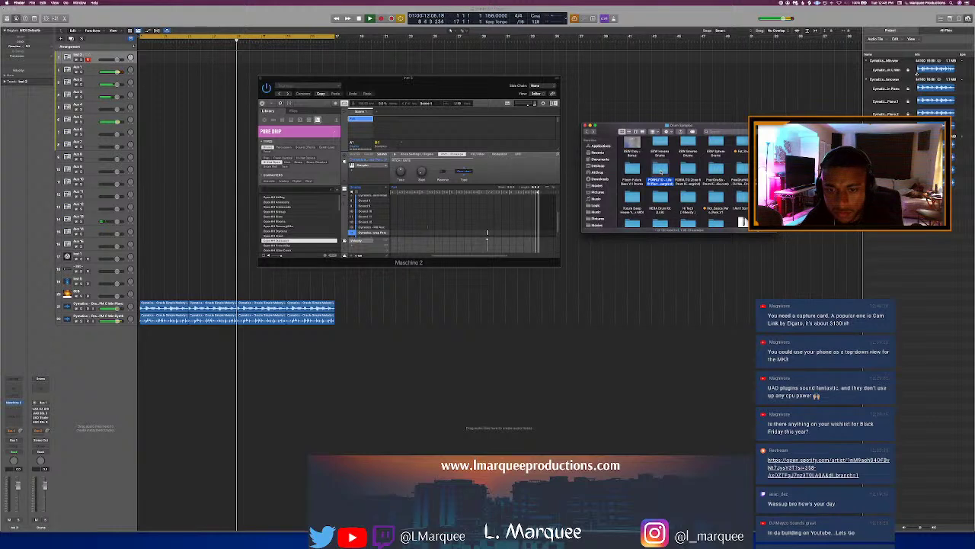
{"action": "double_click", "coordinate": [660, 171]}
{"action": "double_click", "coordinate": [632, 152]}
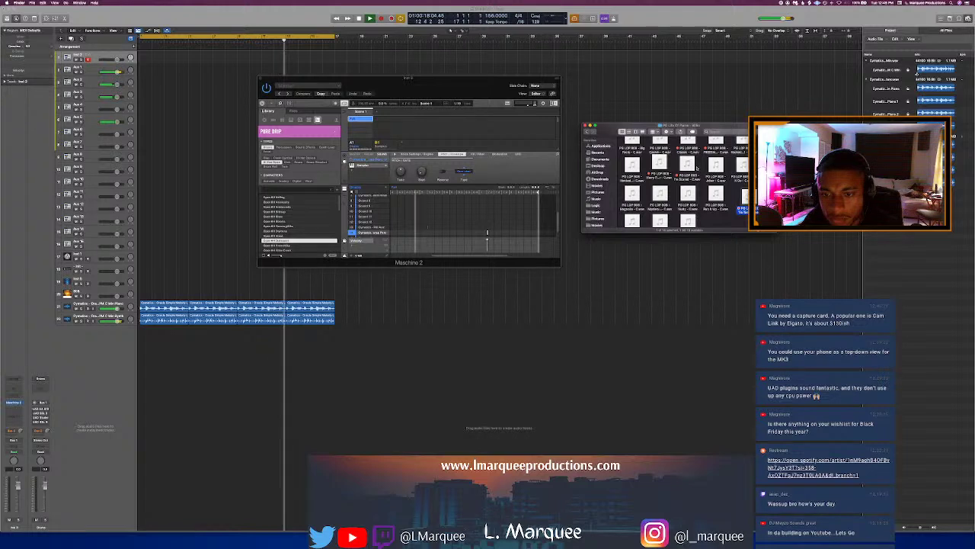
Step: Audition several PG LOP 808 samples against the loop and load the Harry Potter 808 onto a new Quick Sampler track
{"action": "left_click", "coordinate": [687, 163]}
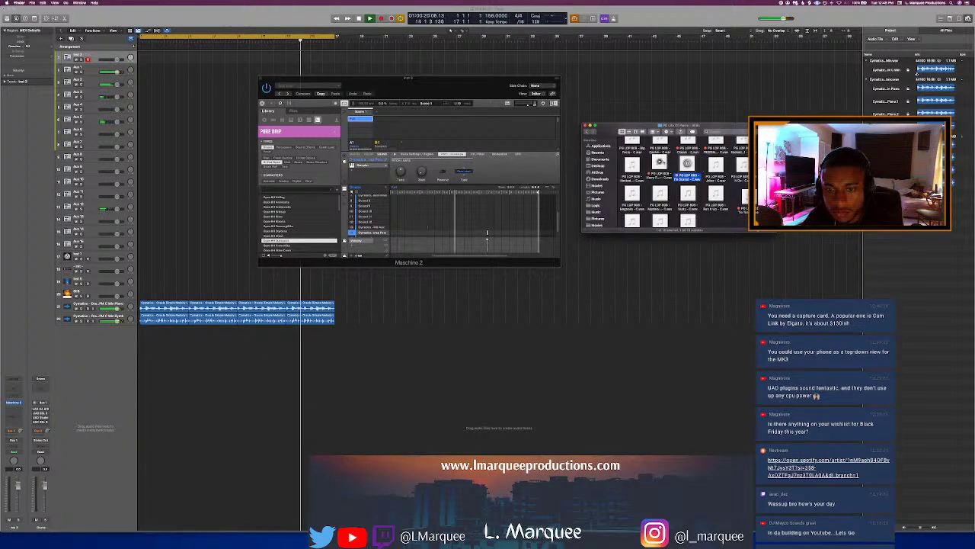
{"action": "left_click", "coordinate": [659, 162]}
{"action": "scroll", "coordinate": [677, 160], "scroll_direction": "up", "scroll_amount": 2}
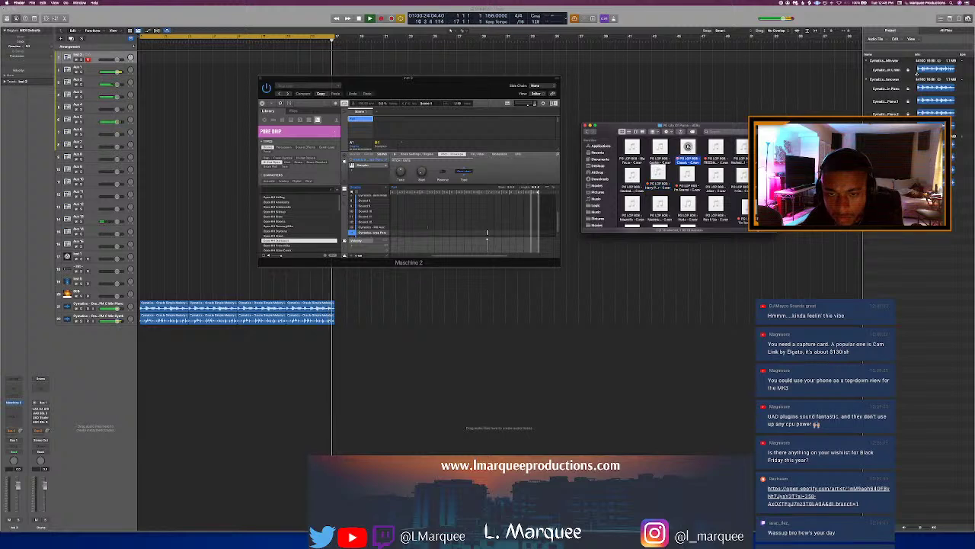
{"action": "left_click", "coordinate": [716, 149]}
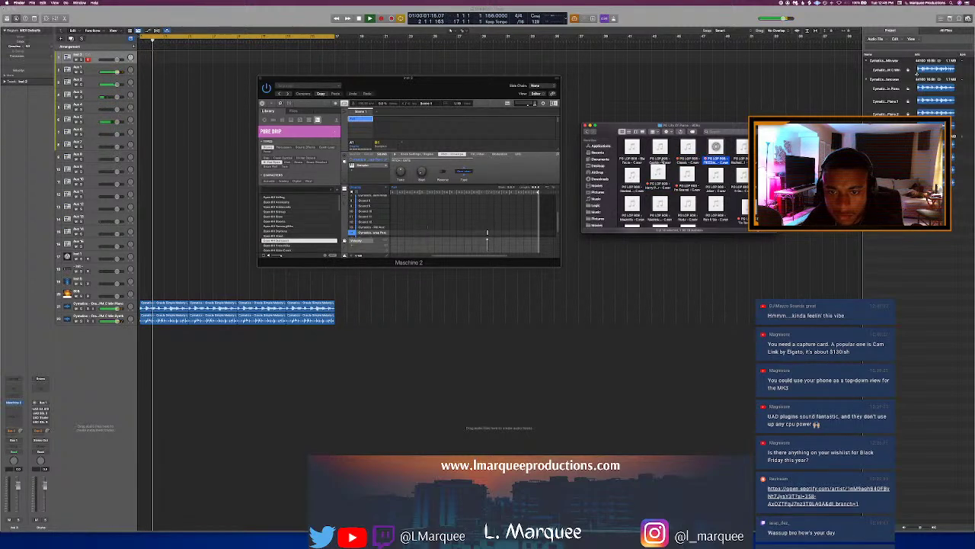
{"action": "left_click", "coordinate": [659, 174]}
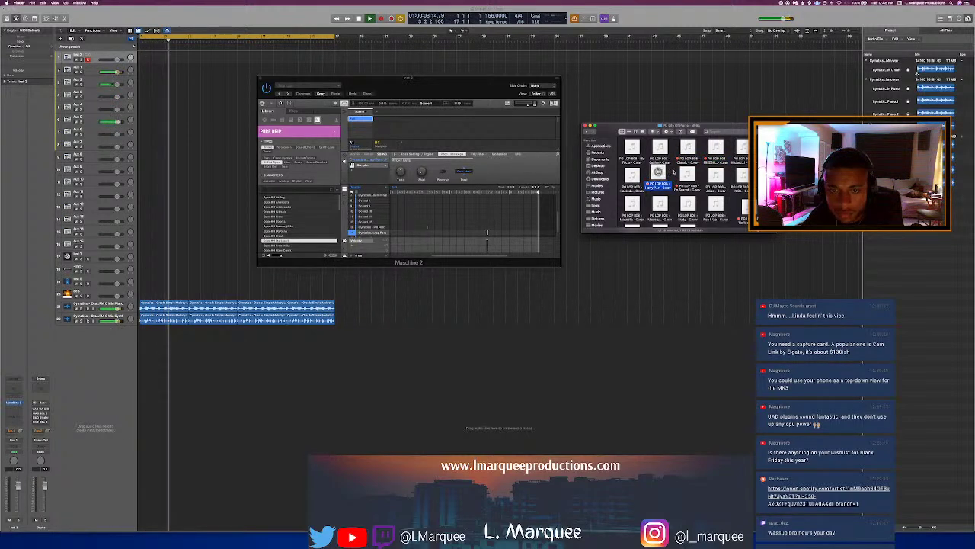
{"action": "left_click_drag", "start_coordinate": [659, 174], "coordinate": [114, 344]}
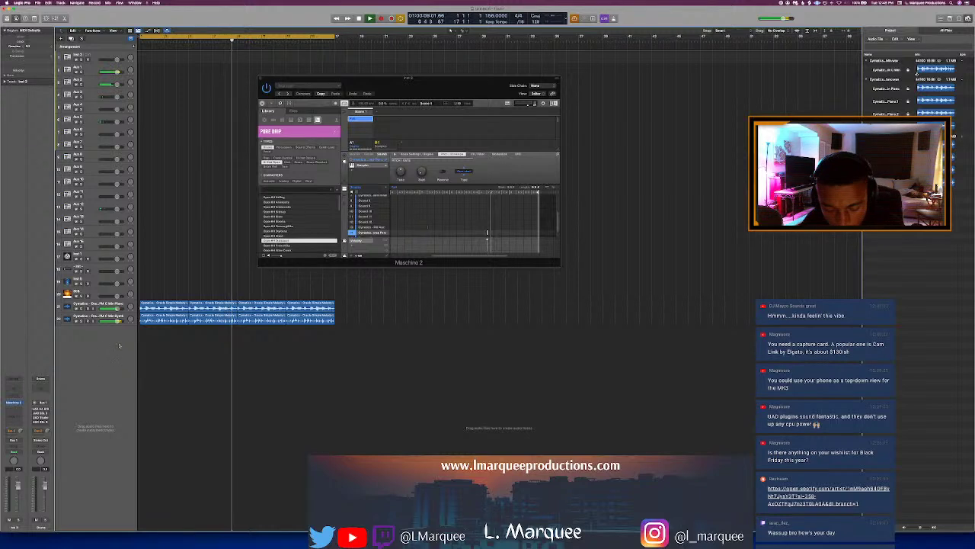
{"action": "key", "text": "Down"}
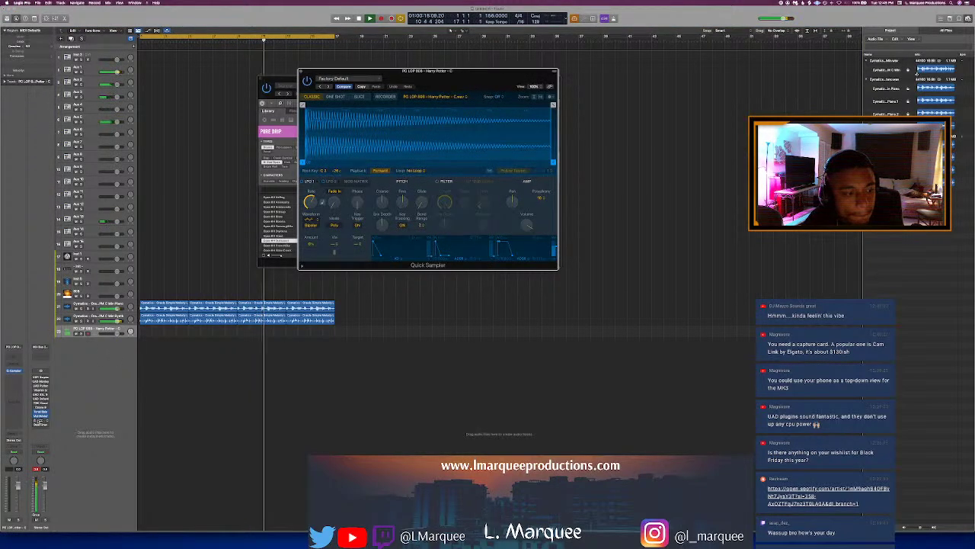
Step: Check the beat's key with the Auto-Key plug-in on the stereo output, stop playback and change the project's key signature
{"action": "left_click", "coordinate": [40, 419]}
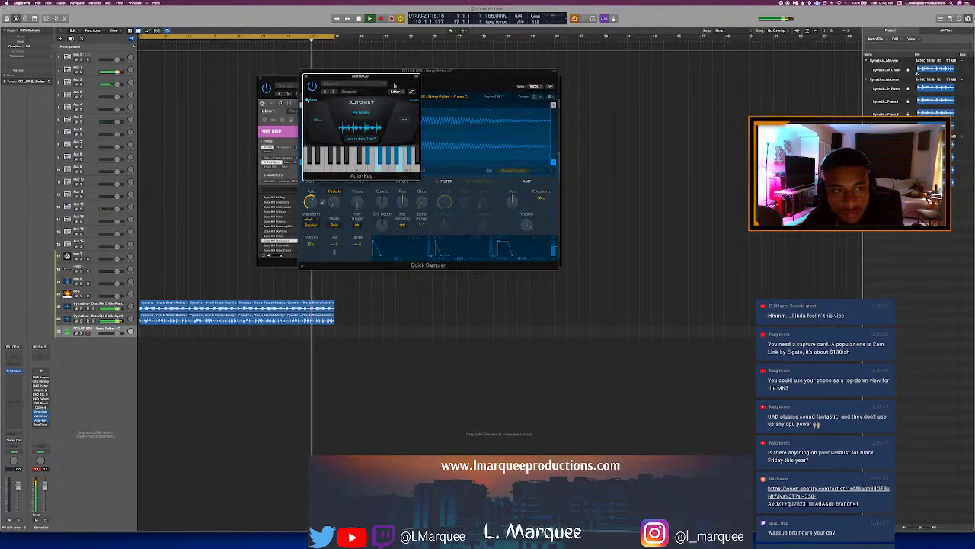
{"action": "key", "text": "space"}
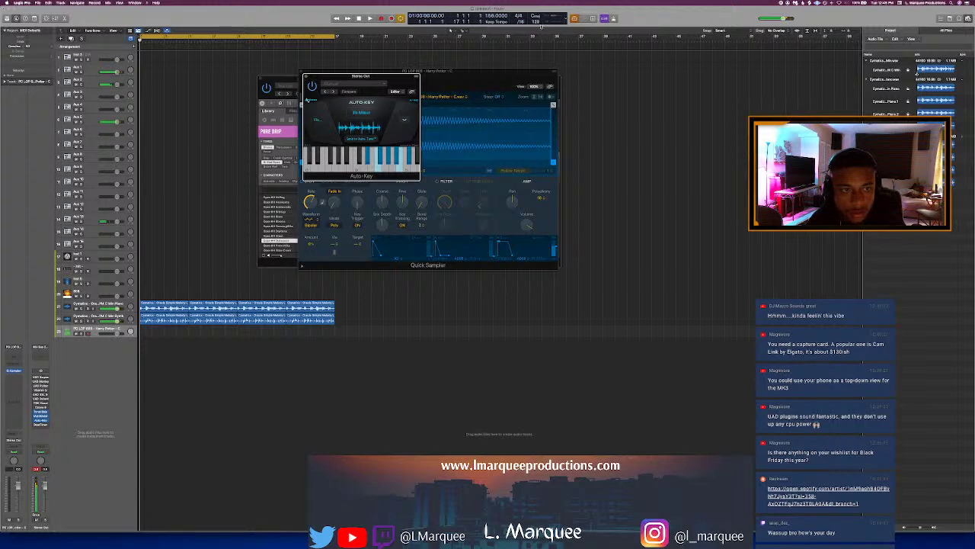
{"action": "left_click", "coordinate": [537, 16]}
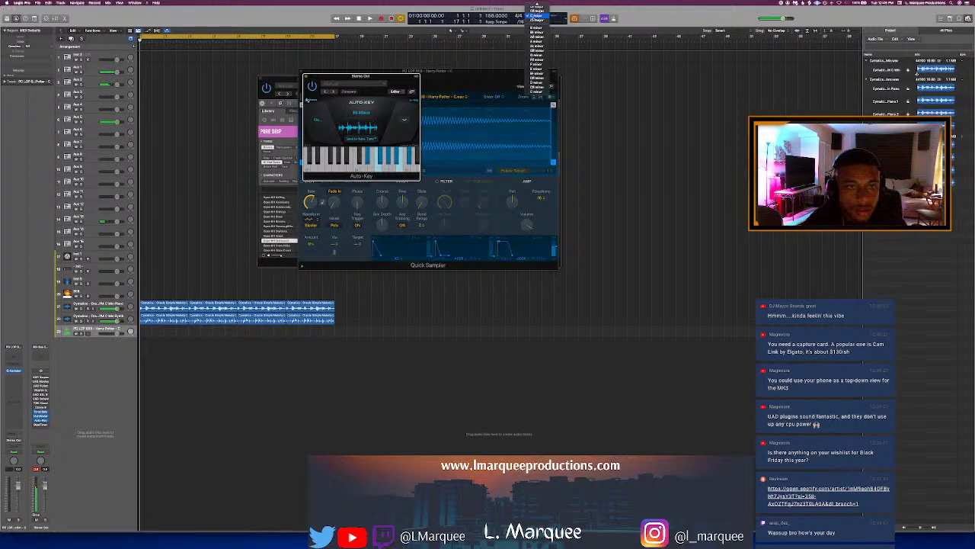
{"action": "left_click", "coordinate": [538, 73]}
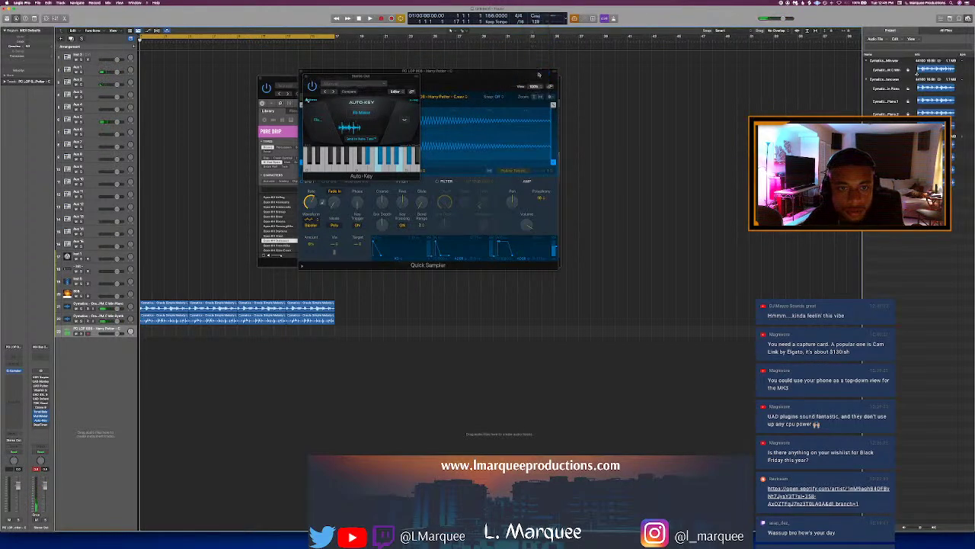
Step: Set the Quick Sampler's polyphony to Mono and rehearse the 808 line over the looping beat
{"action": "left_click", "coordinate": [541, 196]}
{"action": "key", "text": "space"}
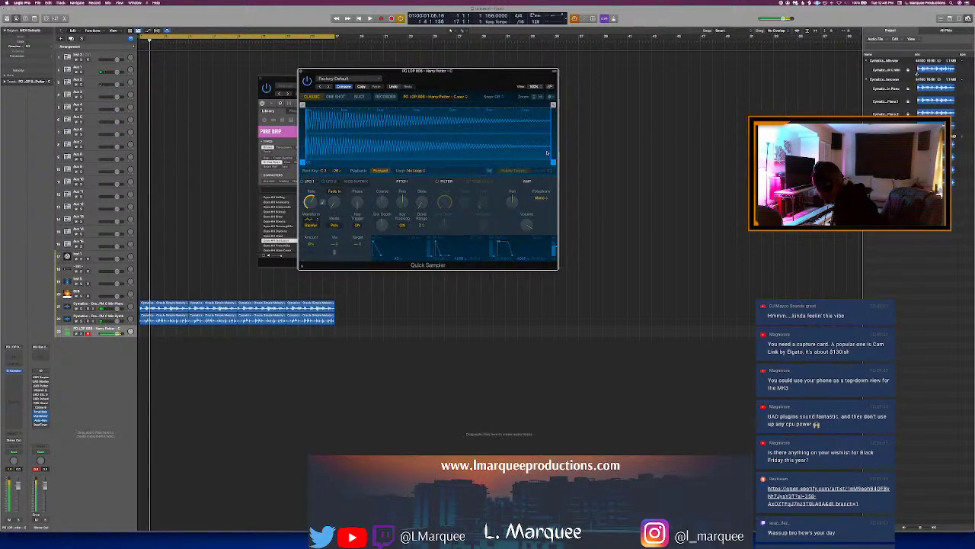
{"action": "key", "text": "space"}
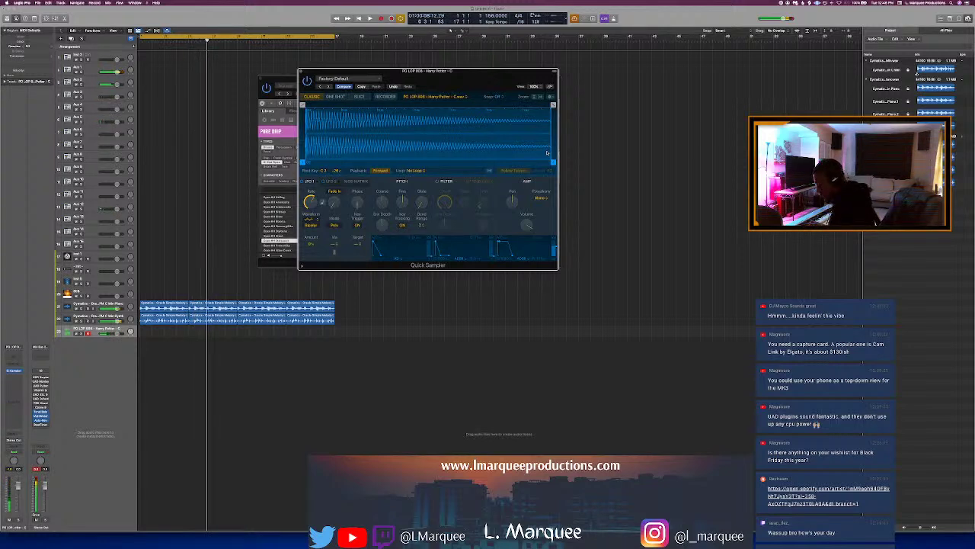
{"action": "key", "text": "space"}
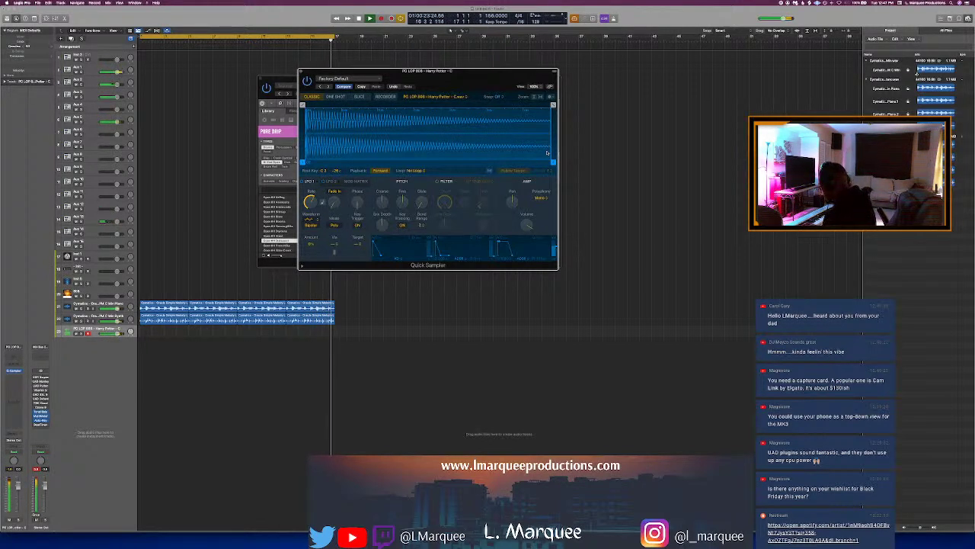
{"action": "key", "text": "Return"}
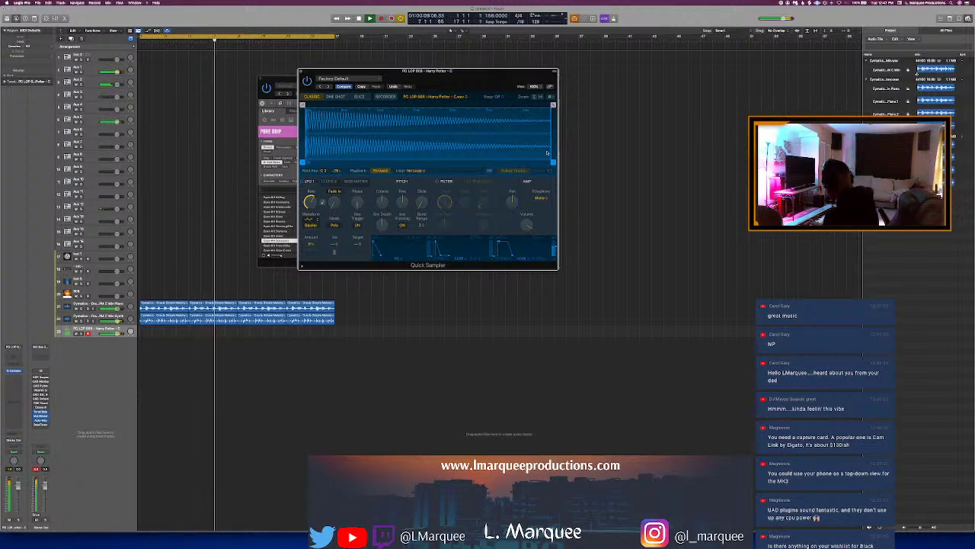
{"action": "key", "text": "space"}
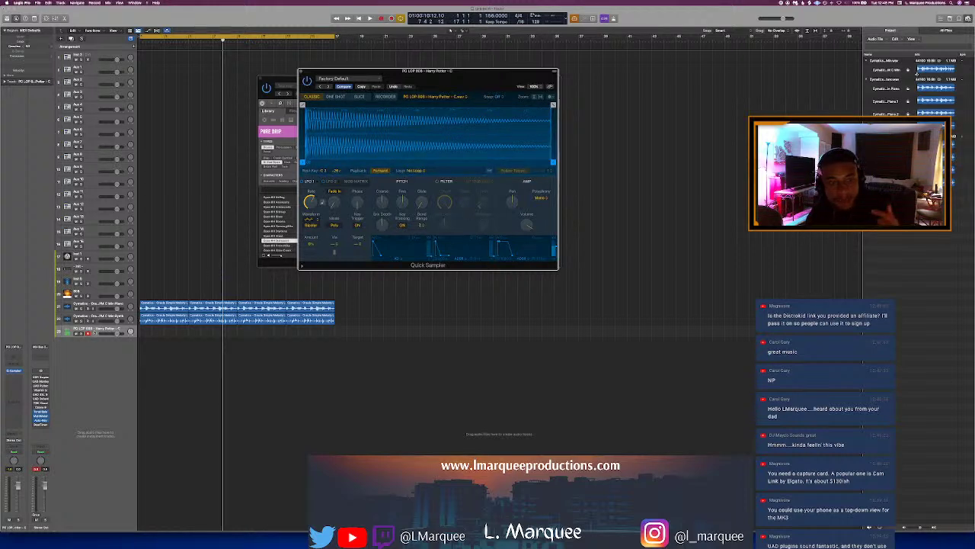
Step: Move the PG LOP 808 Harry Potter track to the top of the track list
{"action": "key", "text": "BackSpace"}
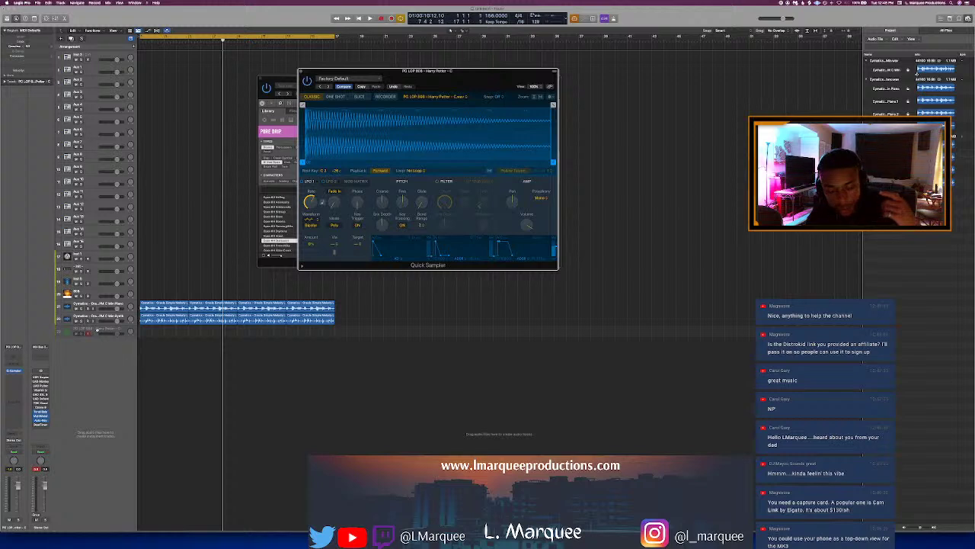
{"action": "left_click_drag", "start_coordinate": [96, 329], "coordinate": [103, 115]}
{"action": "left_click_drag", "start_coordinate": [134, 65], "coordinate": [135, 44]}
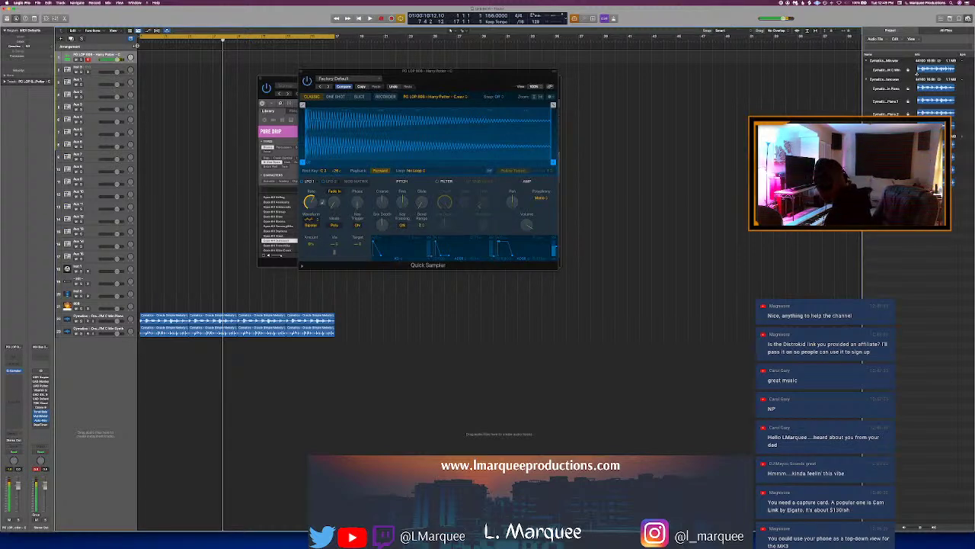
{"action": "key", "text": "space"}
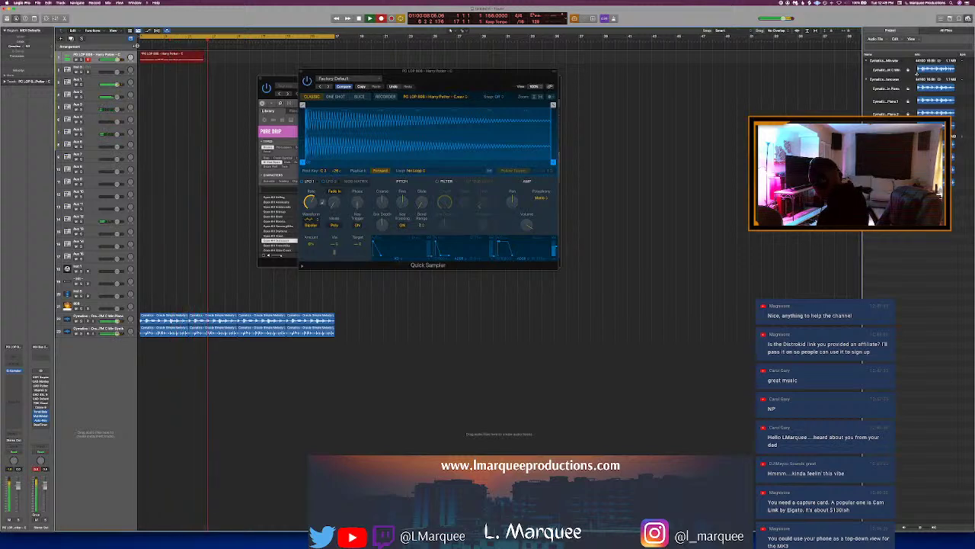
{"action": "key", "text": "space"}
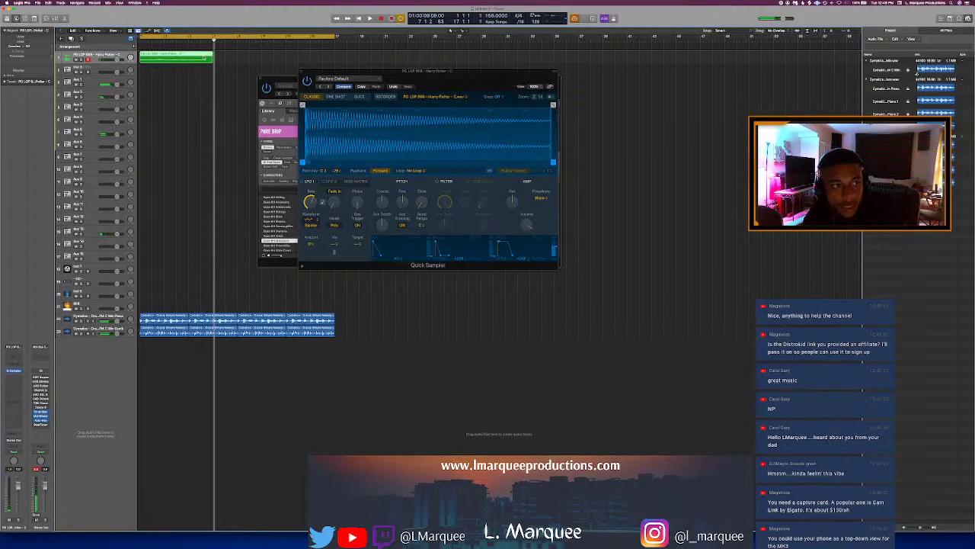
{"action": "key", "text": "Delete"}
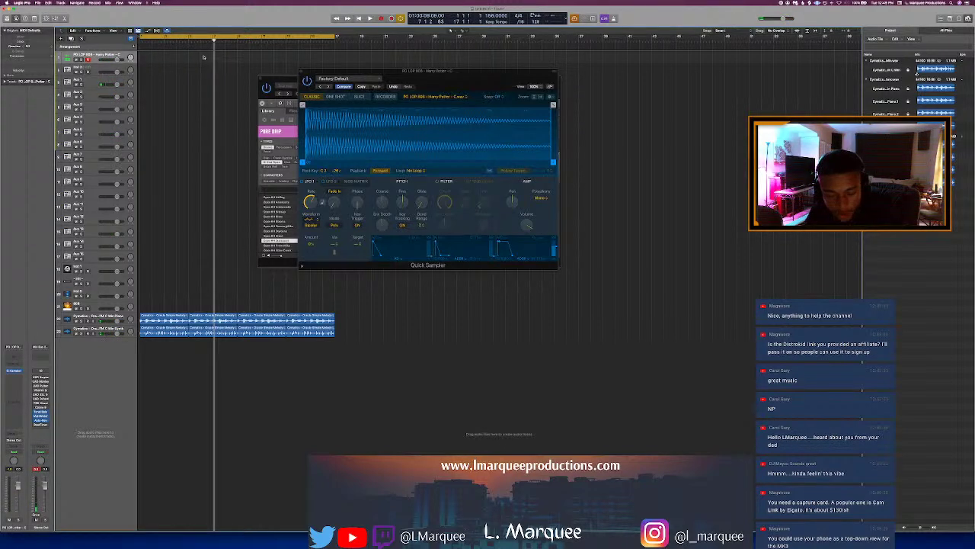
{"action": "key", "text": "Return"}
{"action": "key", "text": "space"}
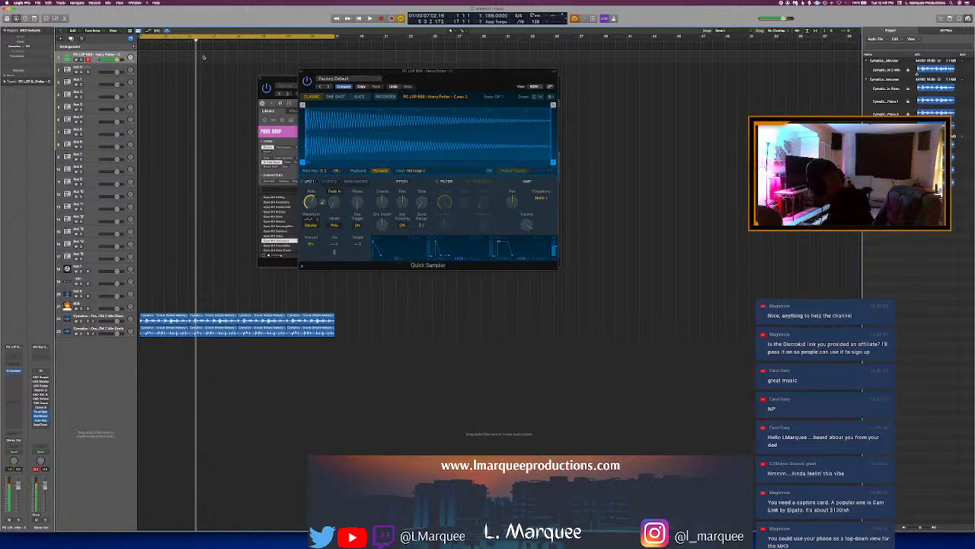
{"action": "key", "text": "space"}
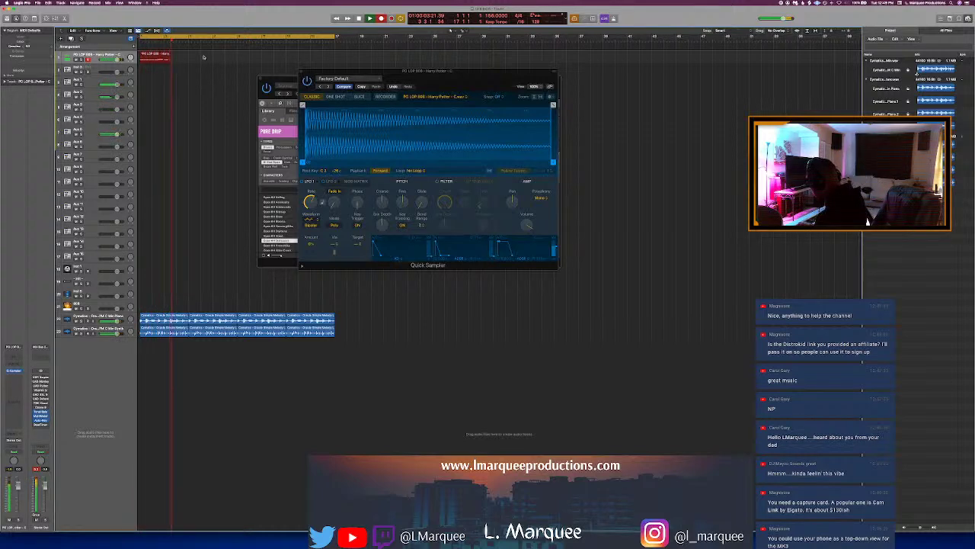
{"action": "key", "text": "space"}
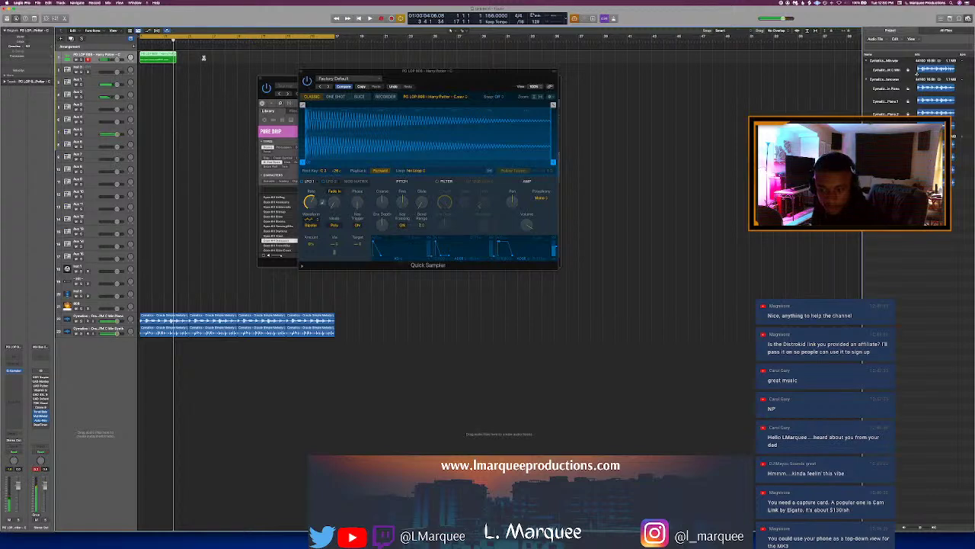
Step: Record the 808 line over the first eight bars of the Harry Potter 808 track
{"action": "key", "text": "Return"}
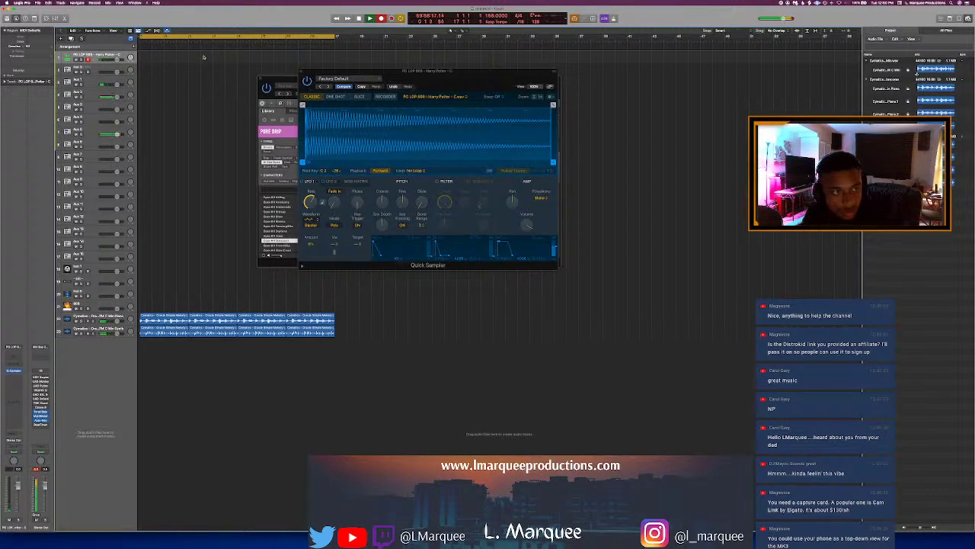
{"action": "key", "text": "r"}
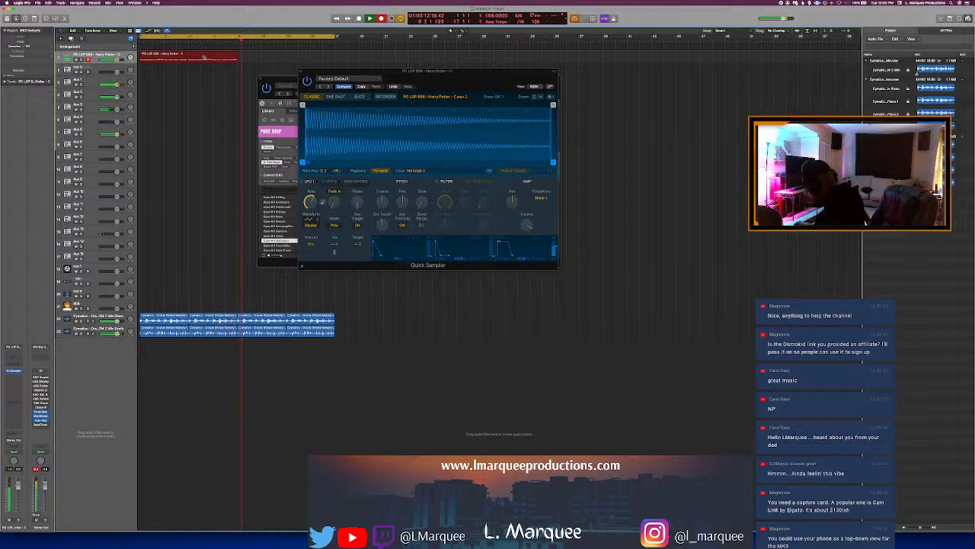
{"action": "key", "text": "r"}
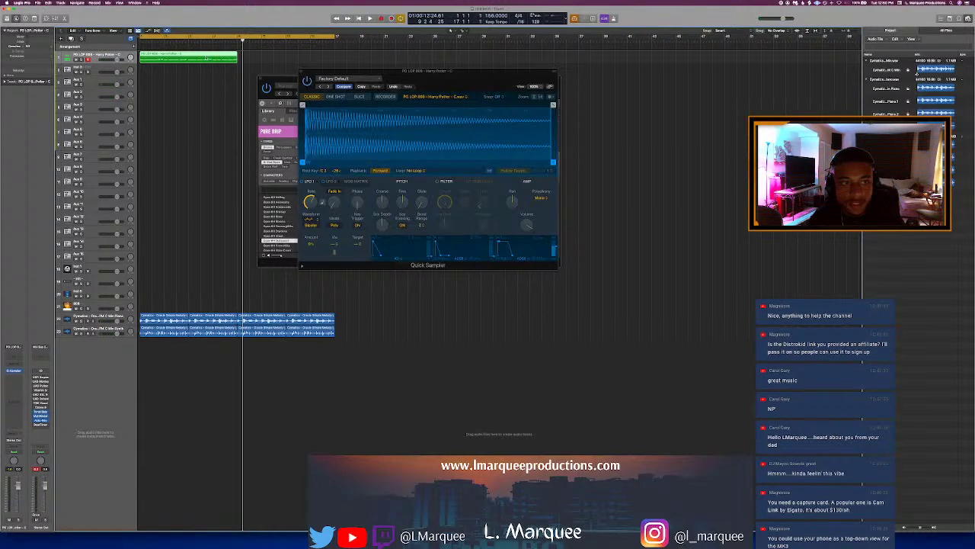
Step: Close the Quick Sampler and Auto-Key windows, leaving only the Maschine 2 window open over the arrangement
{"action": "key", "text": "d"}
{"action": "left_click_drag", "start_coordinate": [315, 73], "coordinate": [346, 87]}
{"action": "left_click", "coordinate": [324, 75]}
{"action": "left_click", "coordinate": [306, 77]}
Step: Open the recorded 808 region in the Piano Roll, show its velocity lane and raise all note velocities to 127
{"action": "left_click", "coordinate": [181, 59]}
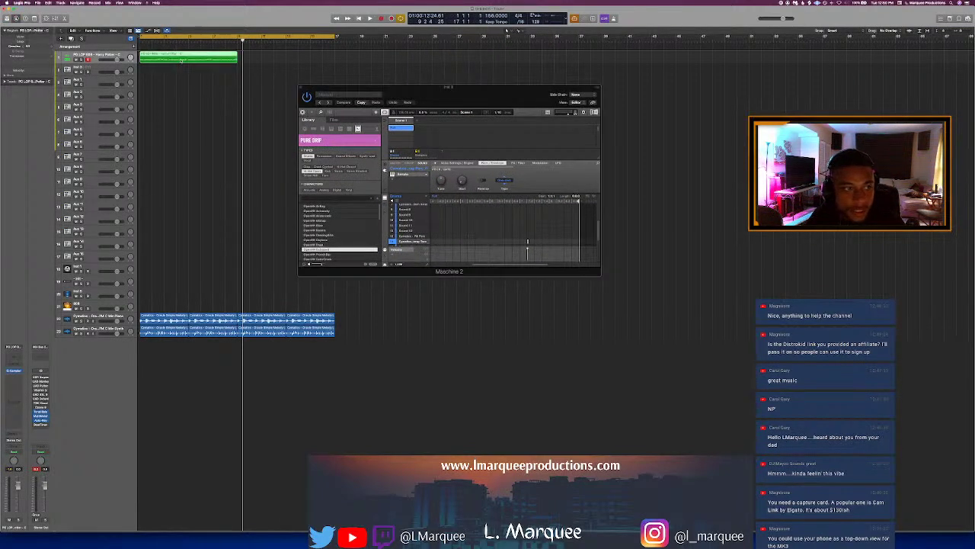
{"action": "key", "text": "p"}
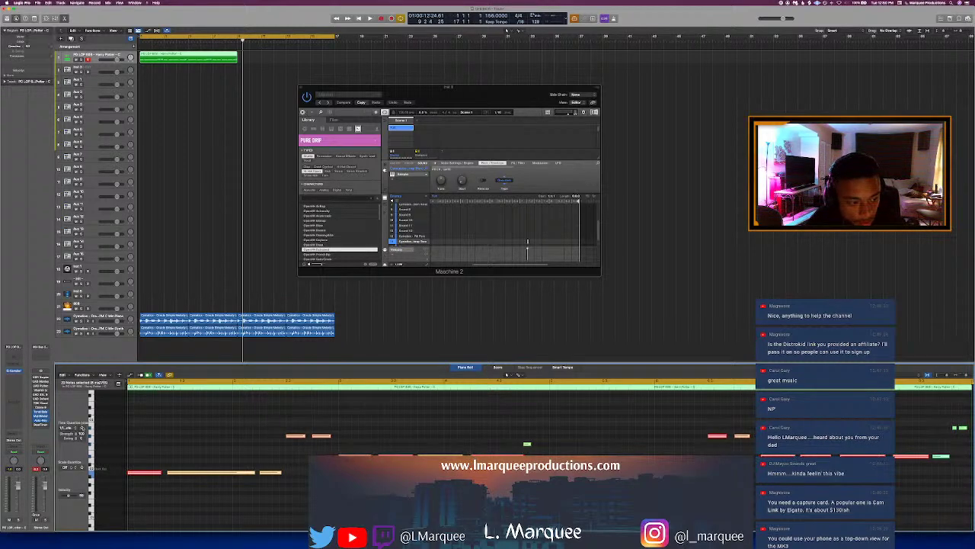
{"action": "left_click", "coordinate": [129, 375]}
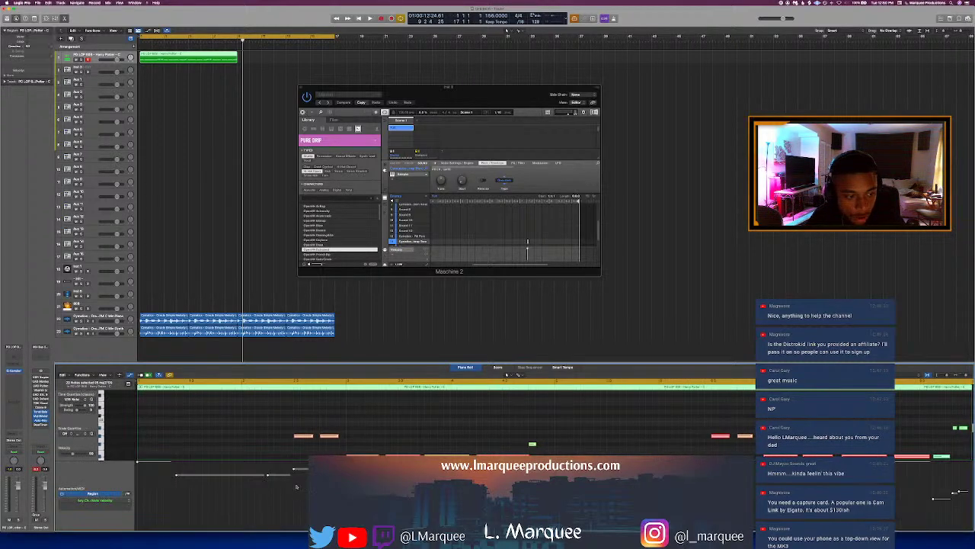
{"action": "key", "text": "space"}
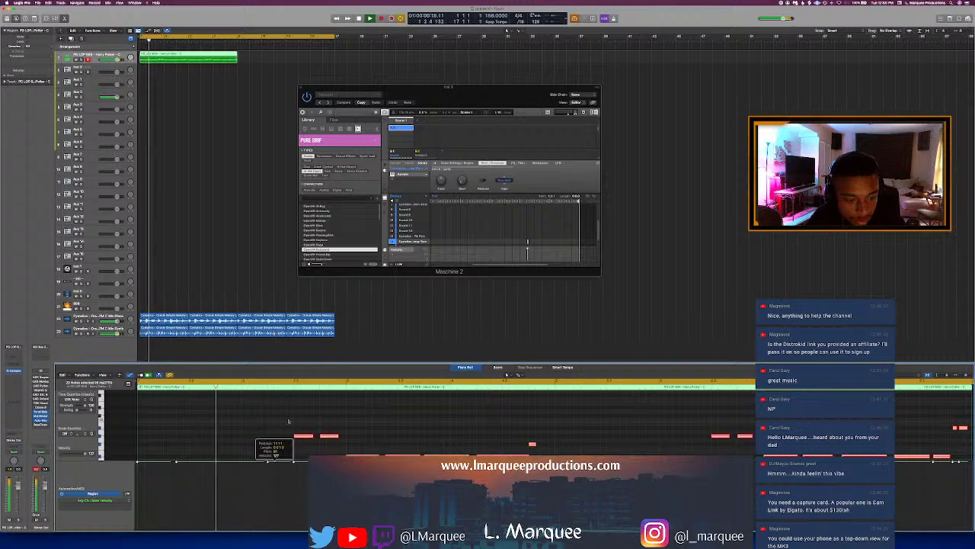
Step: Trim the low 808 note's start to bar 5, then lengthen the short note before it and extend the low note's end
{"action": "scroll", "coordinate": [292, 427], "scroll_direction": "down", "scroll_amount": 5}
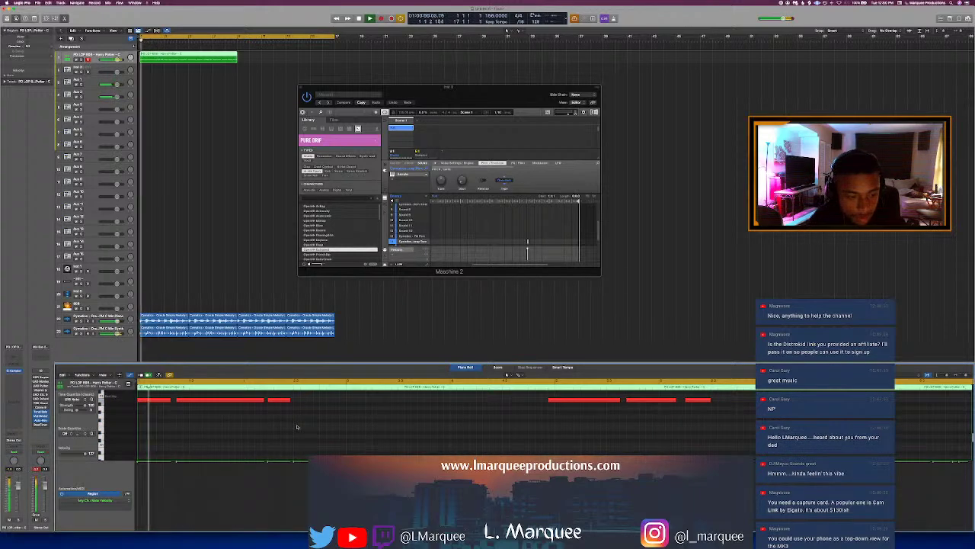
{"action": "scroll", "coordinate": [297, 427], "scroll_direction": "up", "scroll_amount": 1}
{"action": "scroll", "coordinate": [297, 426], "scroll_direction": "up", "scroll_amount": 3}
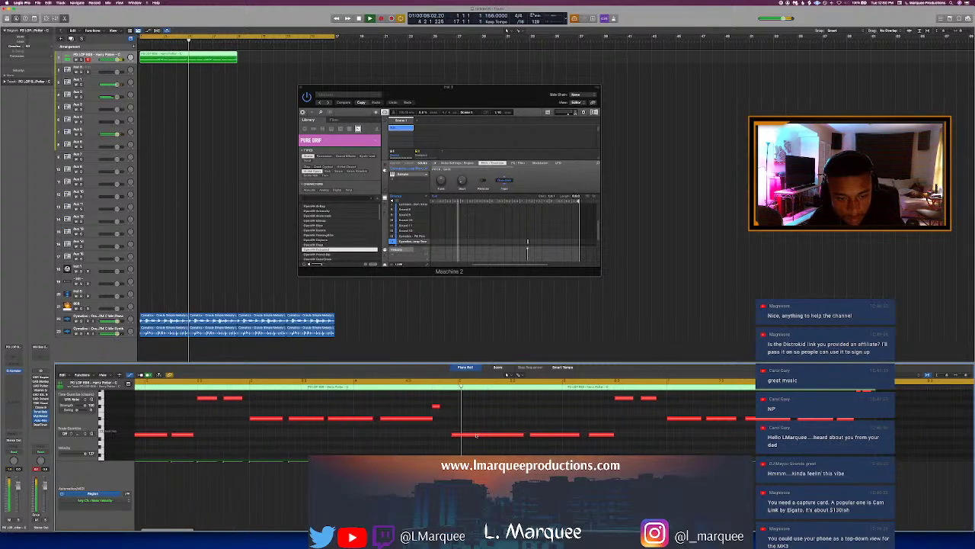
{"action": "left_click_drag", "start_coordinate": [452, 435], "coordinate": [458, 440]}
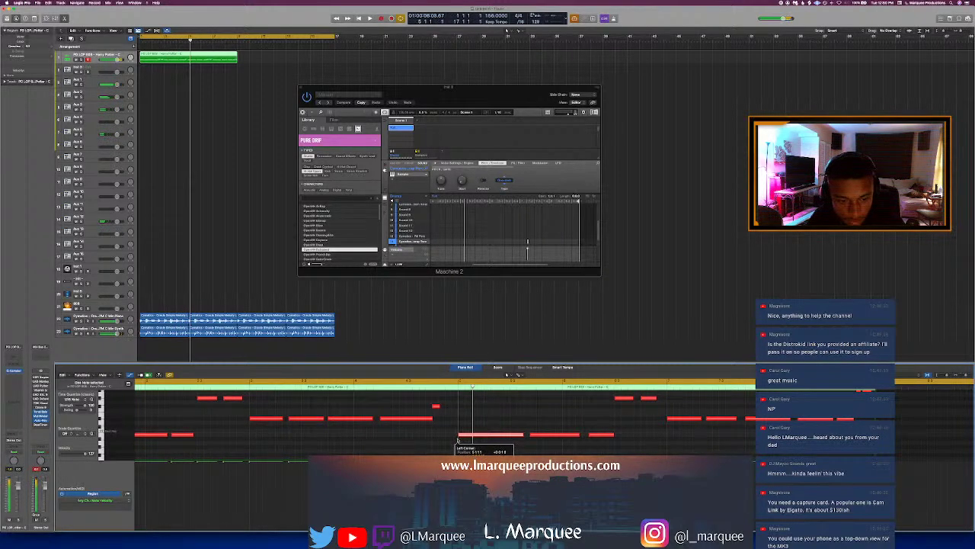
{"action": "left_click_drag", "start_coordinate": [439, 408], "coordinate": [454, 417]}
{"action": "left_click", "coordinate": [374, 385]}
{"action": "key", "text": "space"}
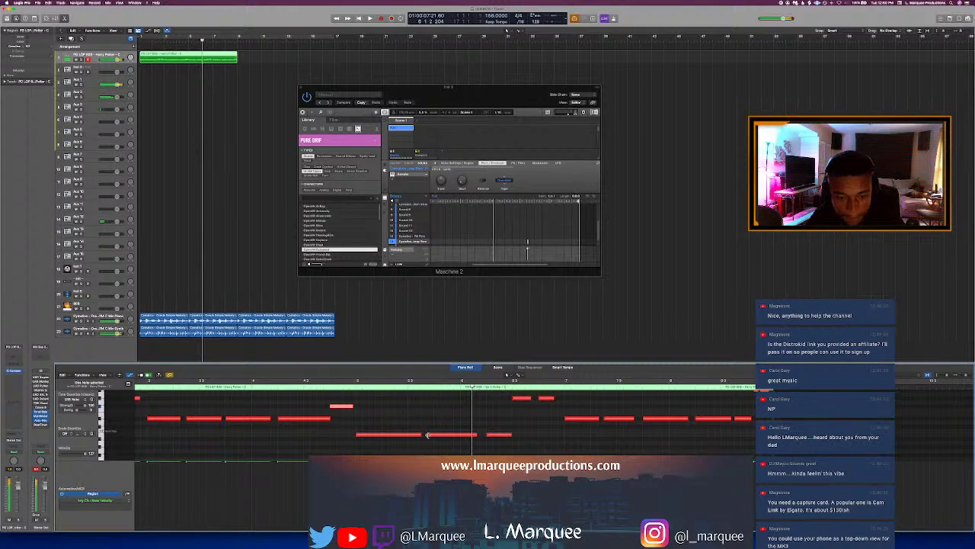
{"action": "left_click_drag", "start_coordinate": [428, 434], "coordinate": [427, 442]}
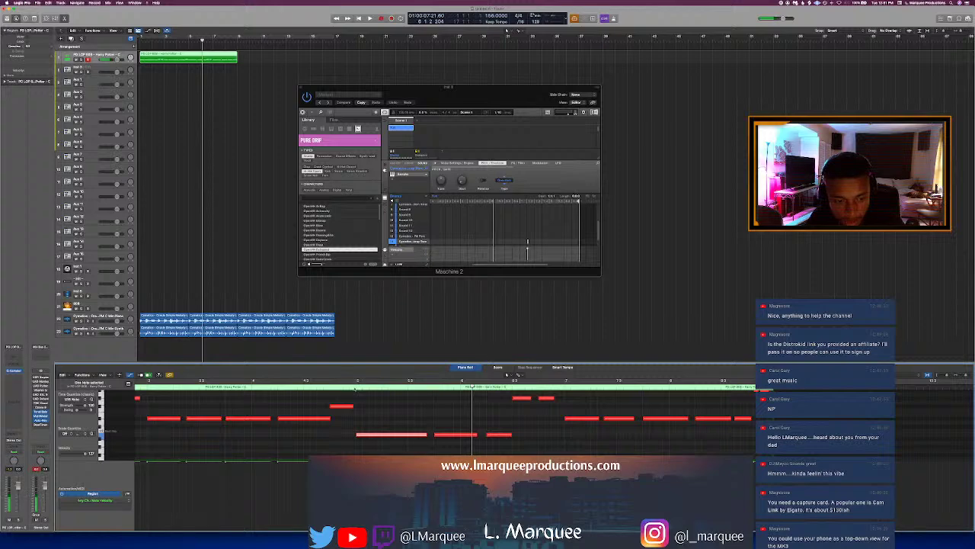
Step: Extend the ends of the first two low 808 notes in bars 5 and 6 toward the notes after them, auditioning from bar 5
{"action": "scroll", "coordinate": [394, 404], "scroll_direction": "up", "scroll_amount": 3}
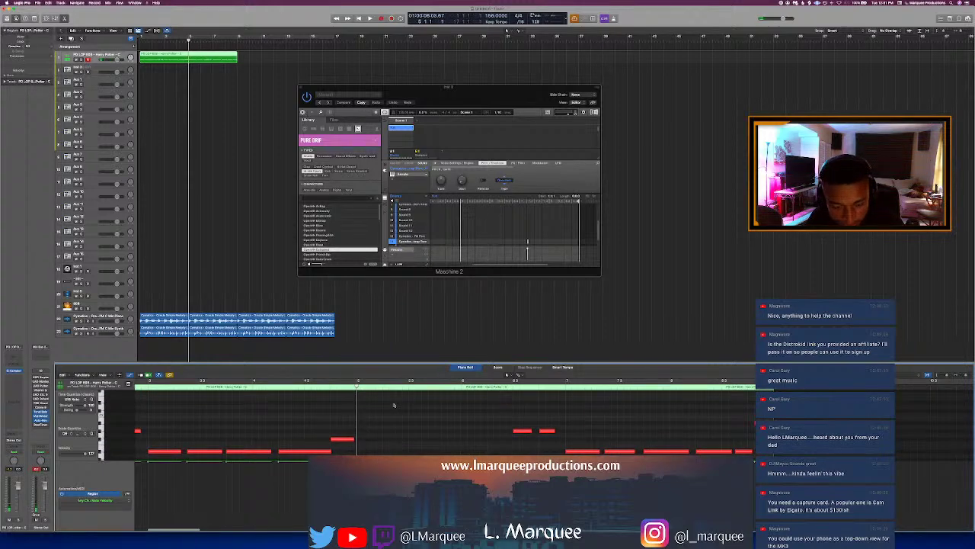
{"action": "scroll", "coordinate": [394, 404], "scroll_direction": "down", "scroll_amount": 4}
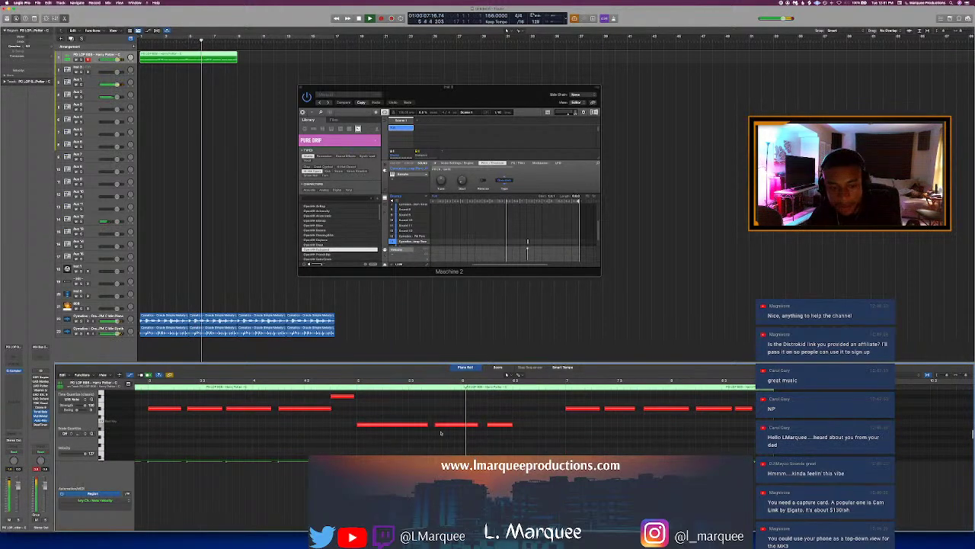
{"action": "left_click_drag", "start_coordinate": [427, 426], "coordinate": [430, 425]}
{"action": "key", "text": "space"}
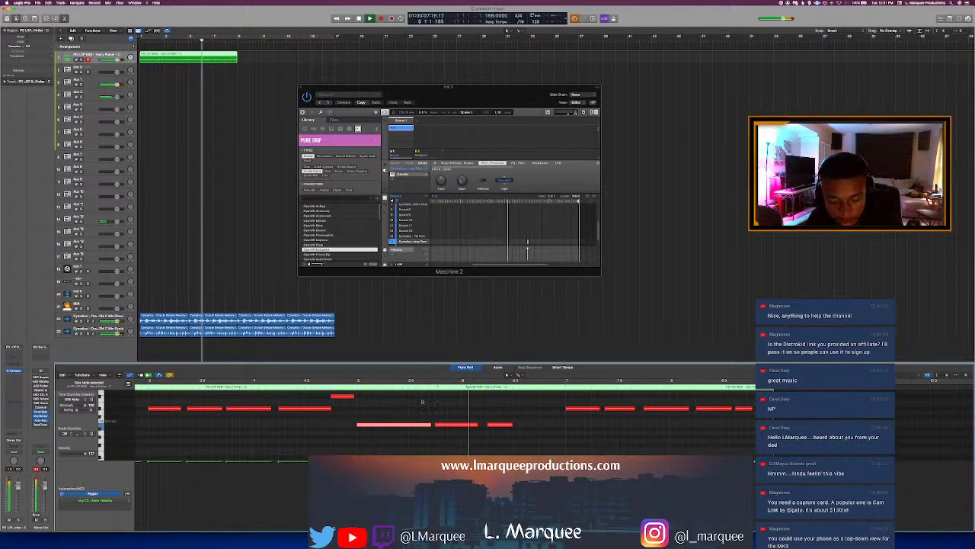
{"action": "key", "text": "space"}
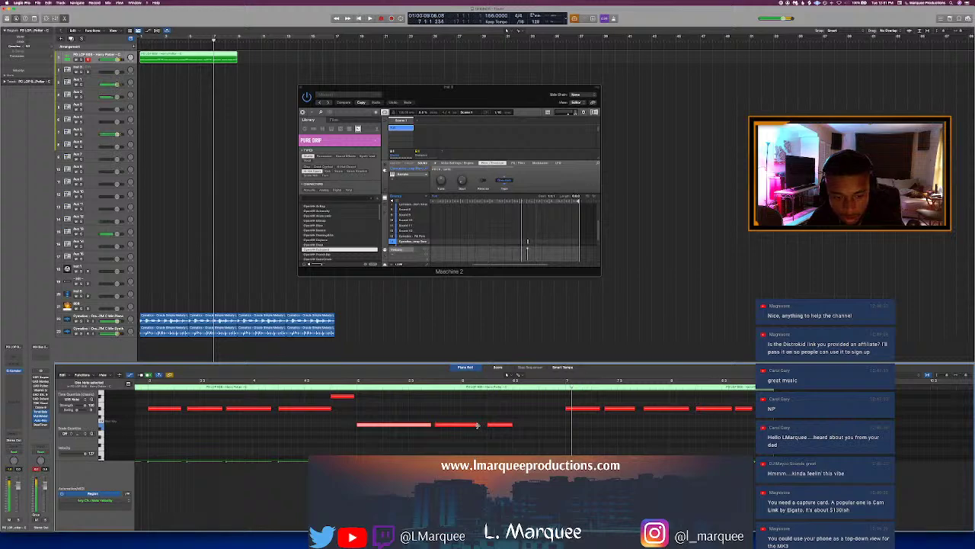
{"action": "left_click", "coordinate": [480, 426]}
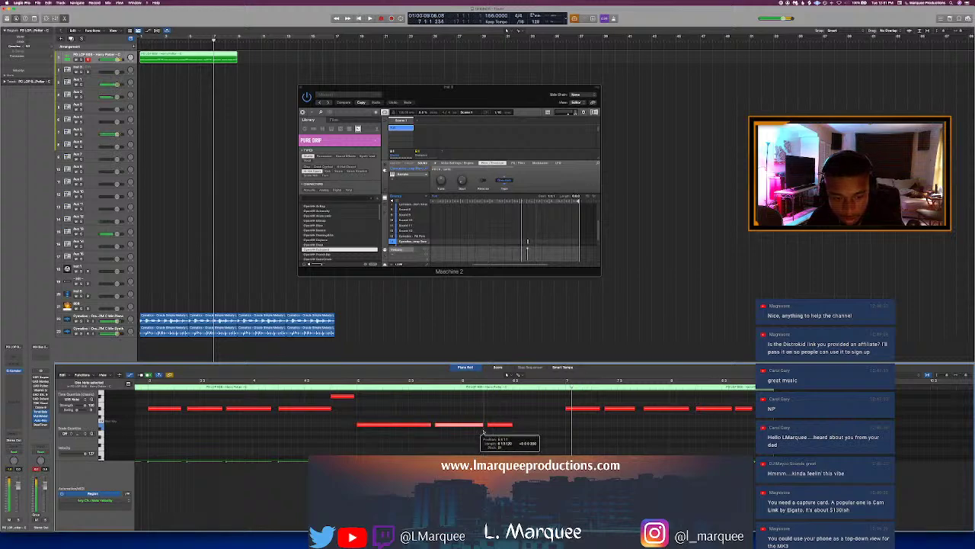
{"action": "left_click", "coordinate": [356, 384]}
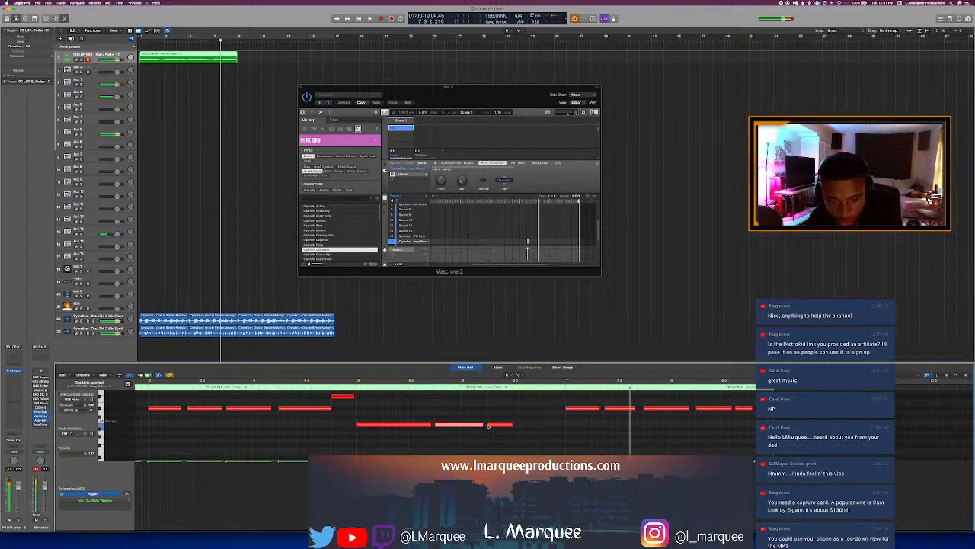
{"action": "left_click_drag", "start_coordinate": [488, 426], "coordinate": [493, 426]}
{"action": "left_click", "coordinate": [356, 385]}
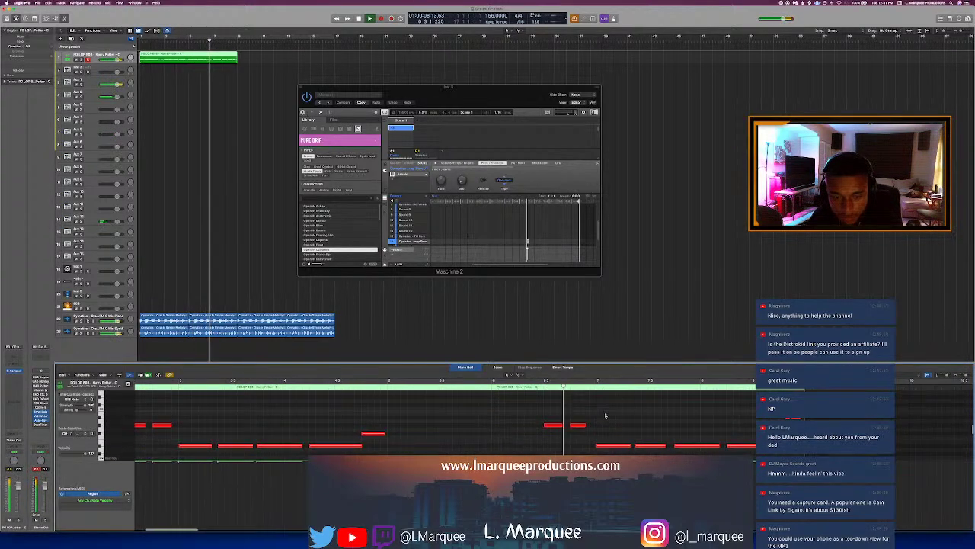
Step: Lengthen the two short higher notes just before bar 7 and play the line back from bar 5
{"action": "left_click_drag", "start_coordinate": [562, 425], "coordinate": [565, 431]}
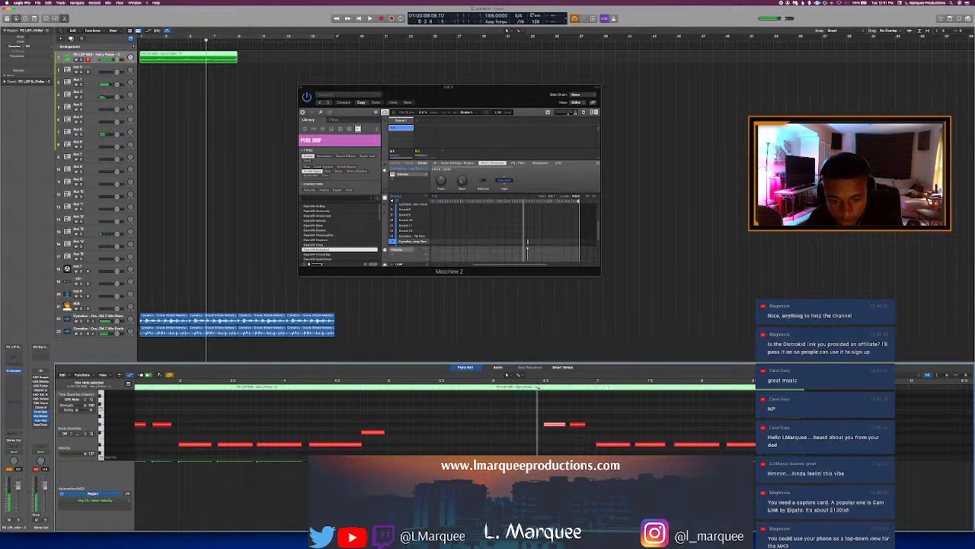
{"action": "scroll", "coordinate": [567, 411], "scroll_direction": "down", "scroll_amount": 3}
{"action": "scroll", "coordinate": [568, 396], "scroll_direction": "up", "scroll_amount": 3}
{"action": "scroll", "coordinate": [568, 396], "scroll_direction": "left", "scroll_amount": 5}
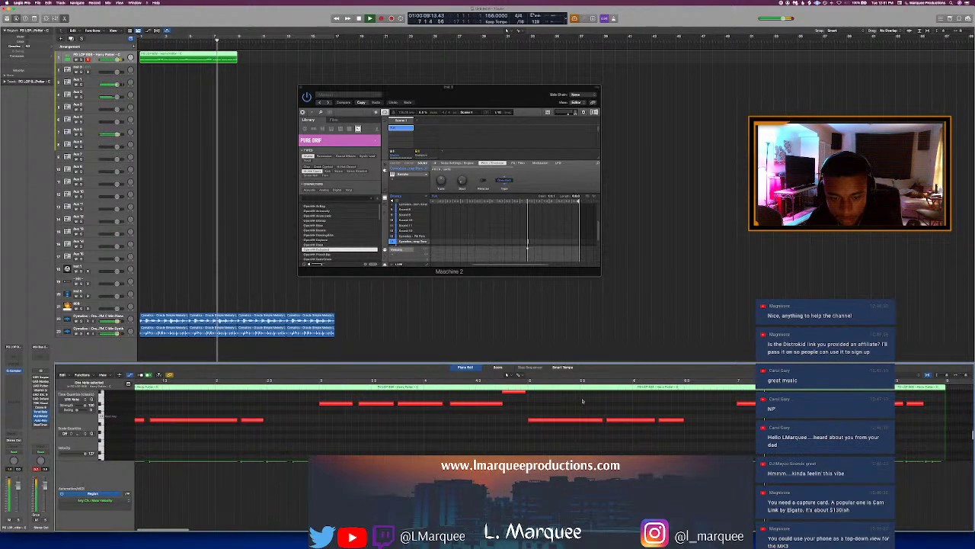
{"action": "scroll", "coordinate": [583, 400], "scroll_direction": "right", "scroll_amount": 4}
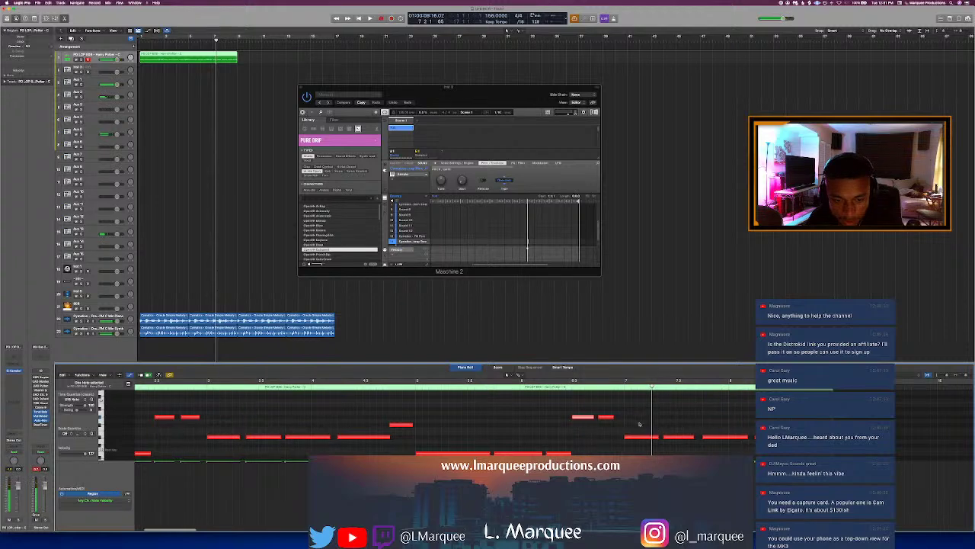
{"action": "left_click_drag", "start_coordinate": [612, 418], "coordinate": [620, 430]}
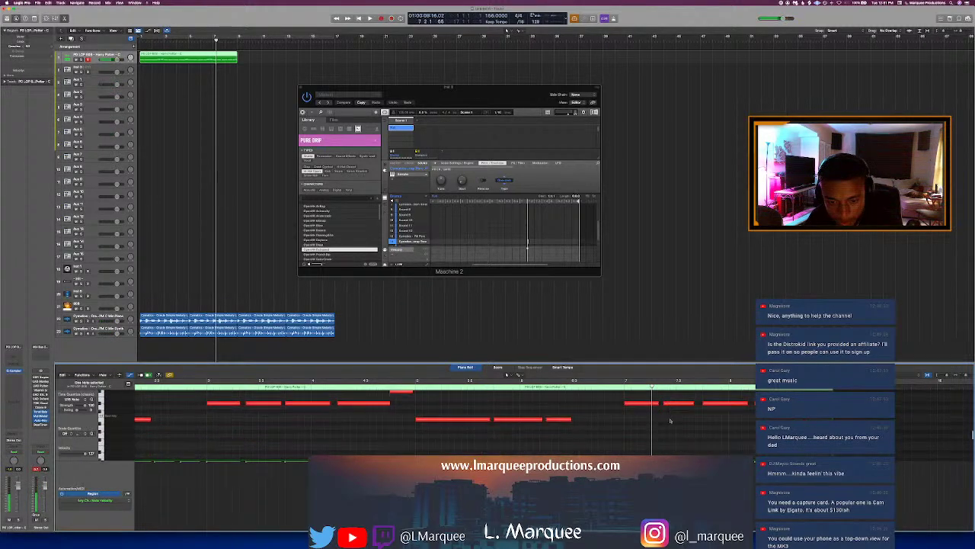
{"action": "scroll", "coordinate": [579, 396], "scroll_direction": "down", "scroll_amount": 2}
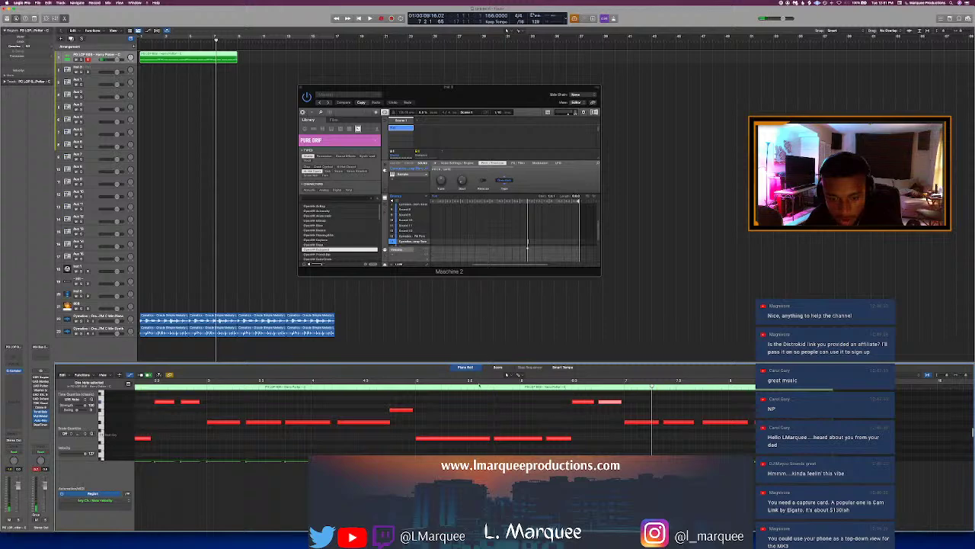
{"action": "left_click", "coordinate": [417, 389]}
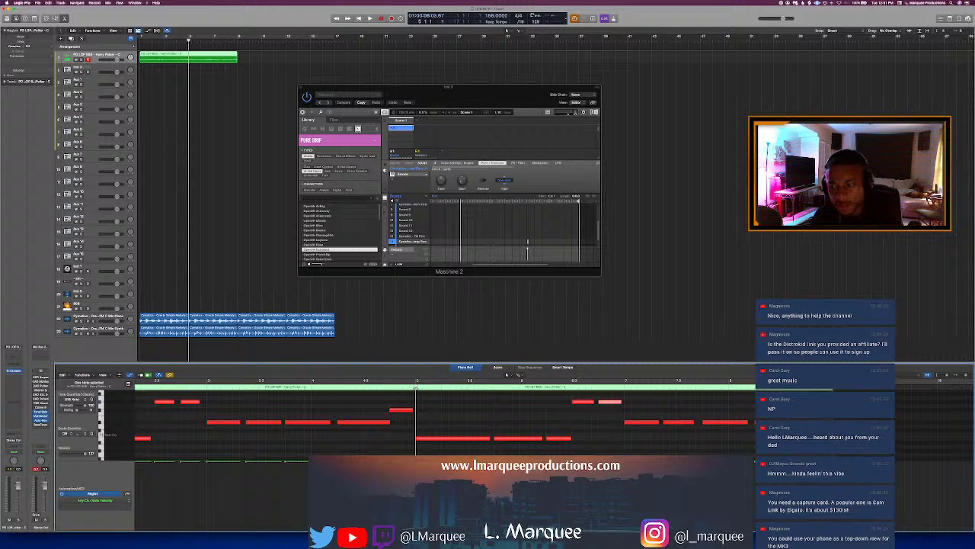
{"action": "key", "text": "space"}
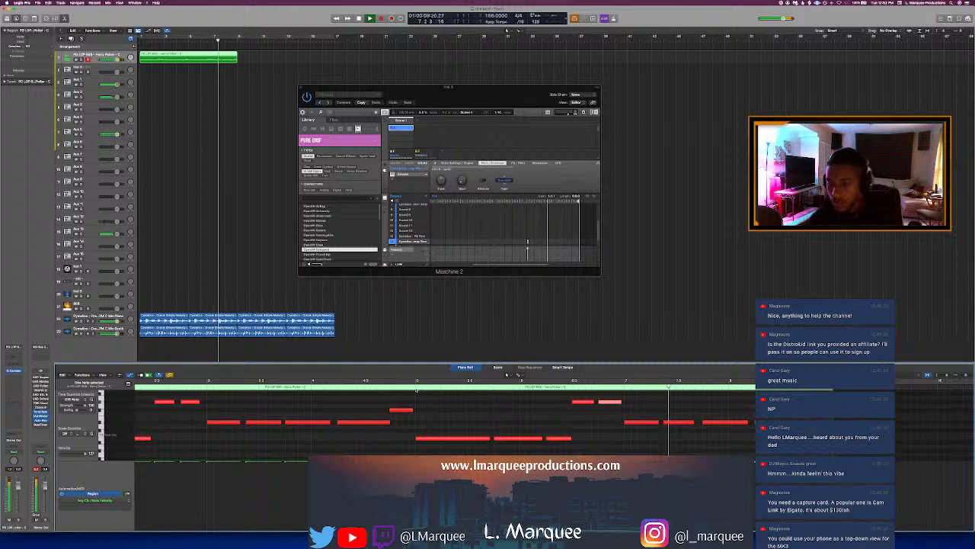
{"action": "key", "text": "space"}
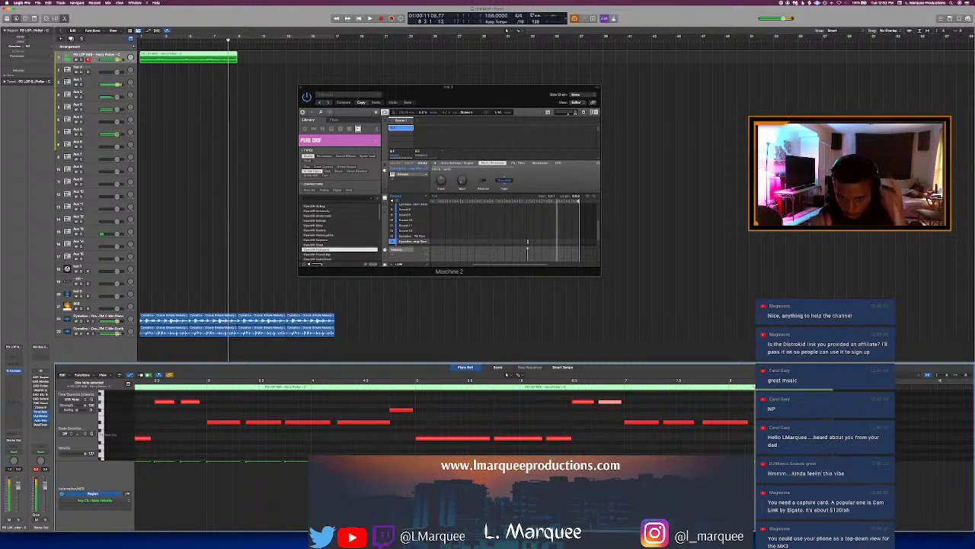
Step: Lengthen the second and third notes after bar 7 slightly and audition the passage to the region's end
{"action": "left_click", "coordinate": [692, 422]}
{"action": "key", "text": "c"}
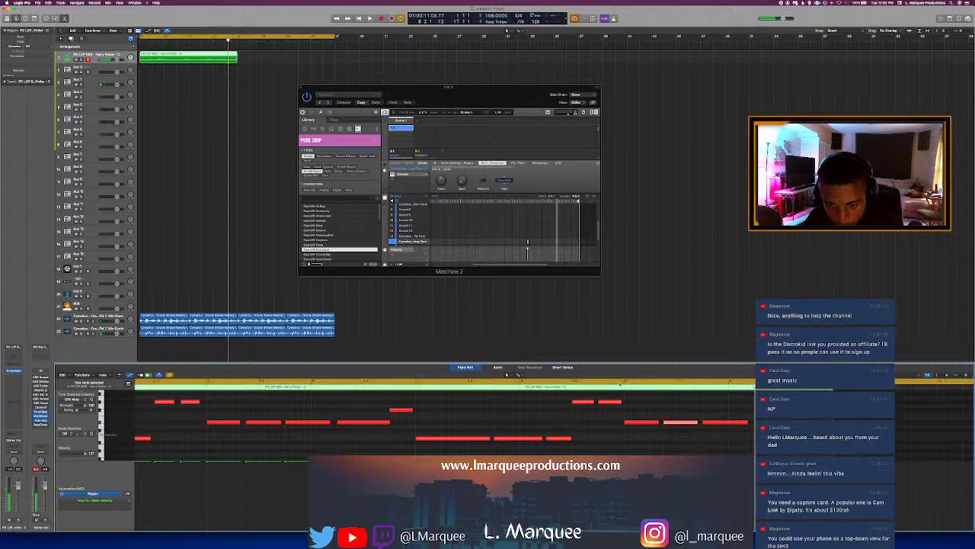
{"action": "key", "text": "c"}
{"action": "key", "text": "space"}
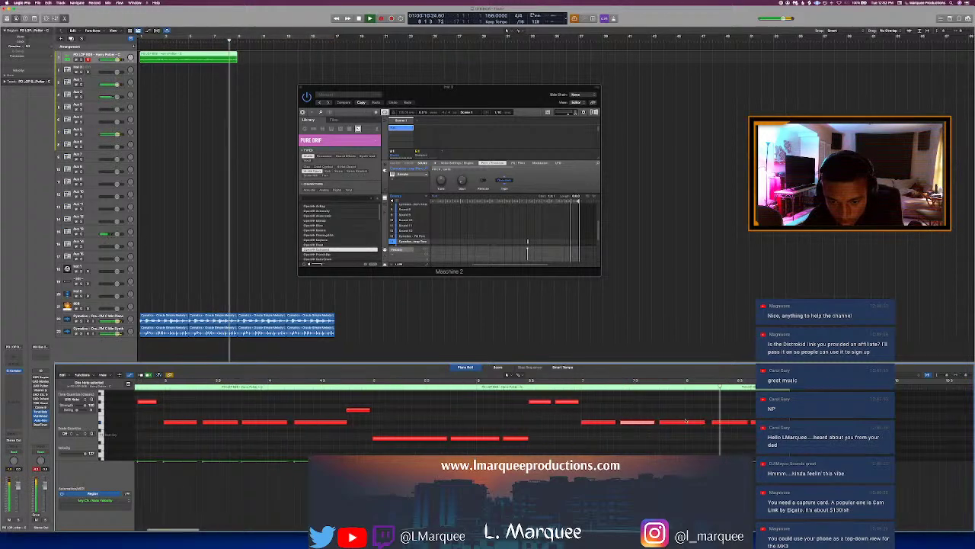
{"action": "key", "text": "space"}
{"action": "left_click", "coordinate": [652, 422]}
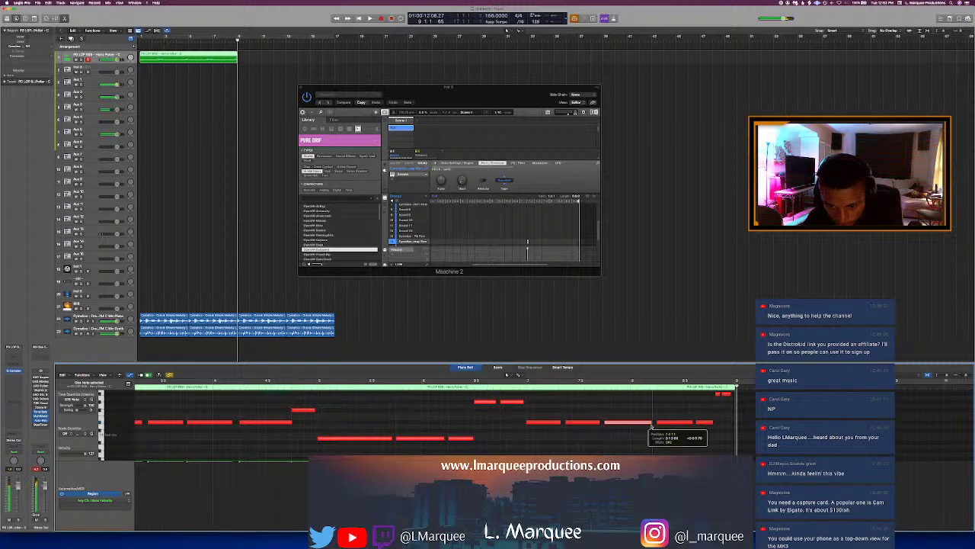
{"action": "left_click", "coordinate": [586, 388]}
{"action": "key", "text": "space"}
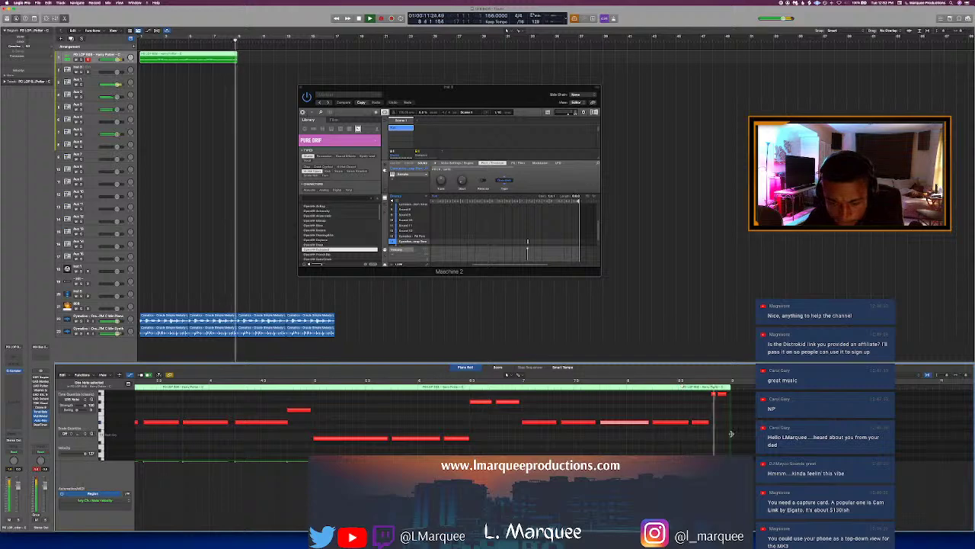
Step: Move the first of the two short high notes near the end of bar 8 lower in pitch and slightly earlier, checking it in playback
{"action": "scroll", "coordinate": [731, 432], "scroll_direction": "up", "scroll_amount": 2}
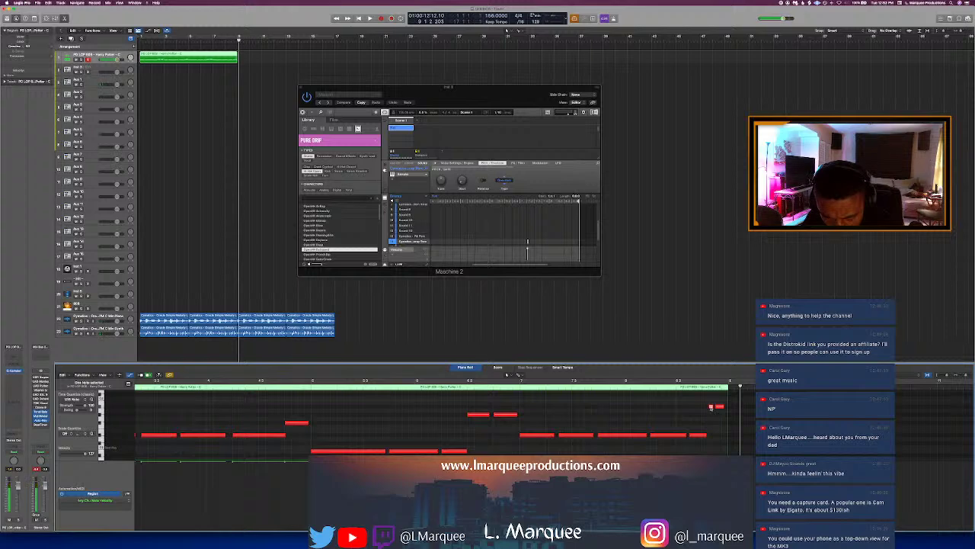
{"action": "left_click_drag", "start_coordinate": [711, 407], "coordinate": [711, 415]}
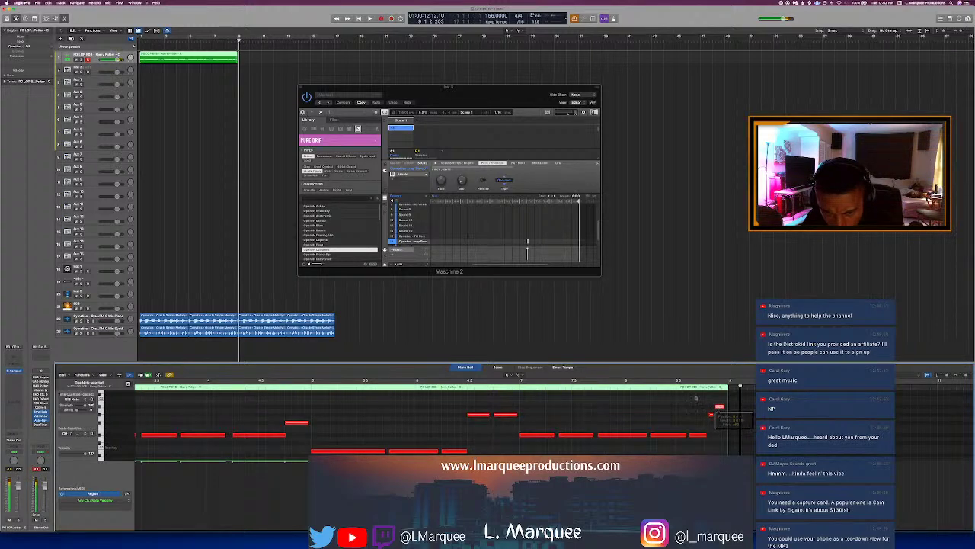
{"action": "key", "text": "space"}
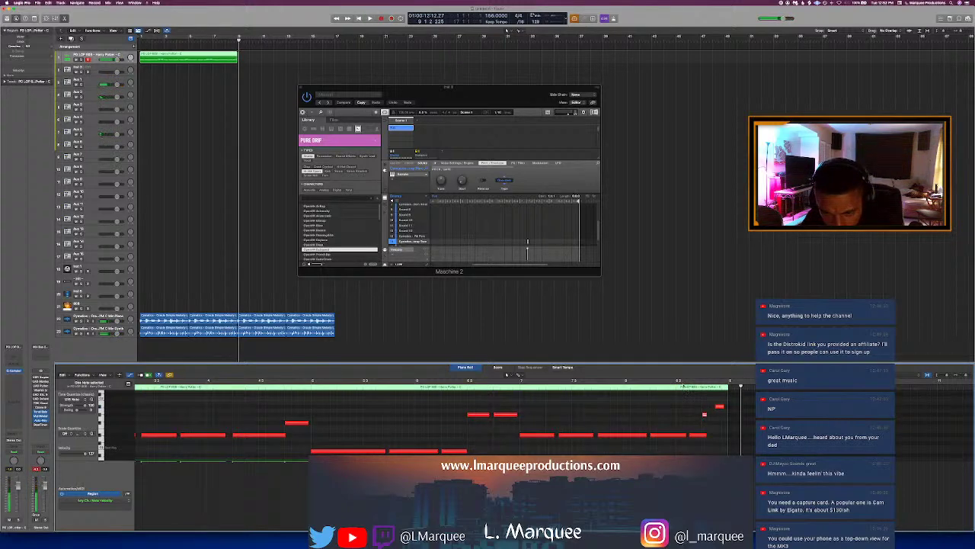
{"action": "left_click", "coordinate": [682, 384]}
{"action": "left_click", "coordinate": [683, 386]}
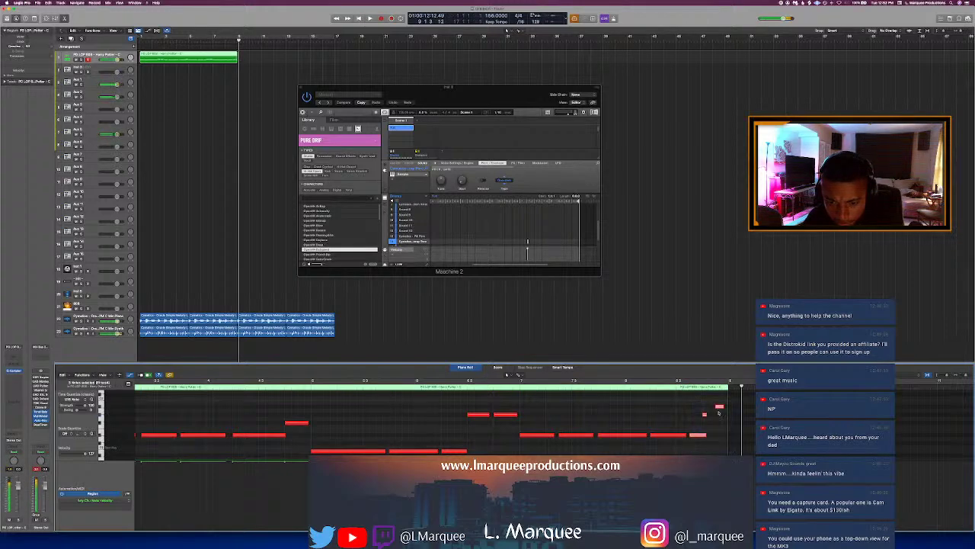
Step: Adjust the lengths of the last three notes in bar 8 so each runs up to the next, and play back the ending
{"action": "right_click", "coordinate": [719, 406]}
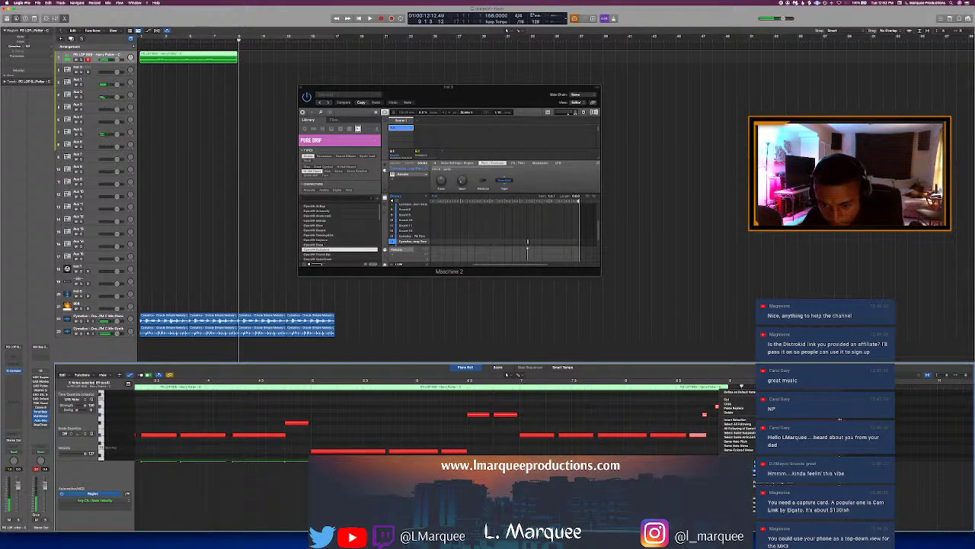
{"action": "key", "text": "Escape"}
{"action": "scroll", "coordinate": [442, 426], "scroll_direction": "left", "scroll_amount": 4}
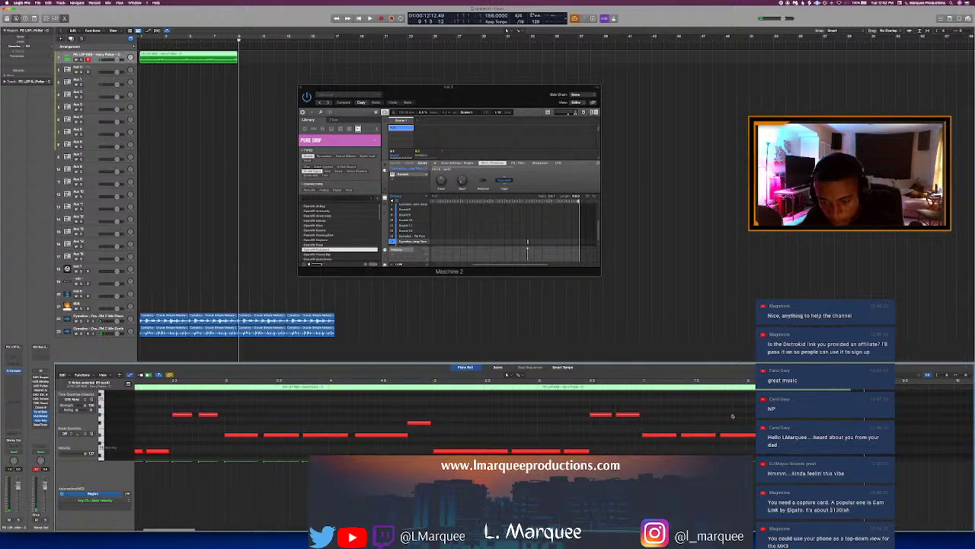
{"action": "left_click", "coordinate": [736, 386]}
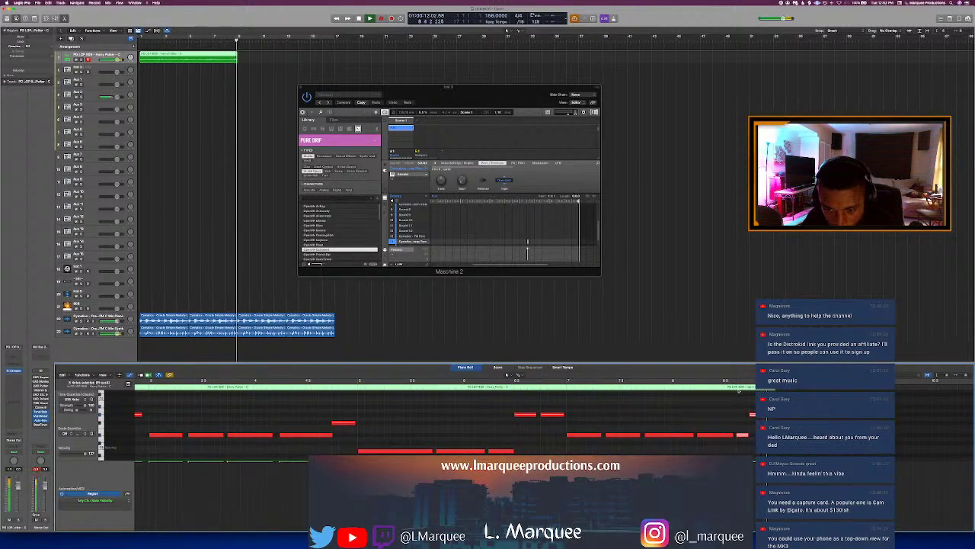
{"action": "left_click", "coordinate": [689, 387]}
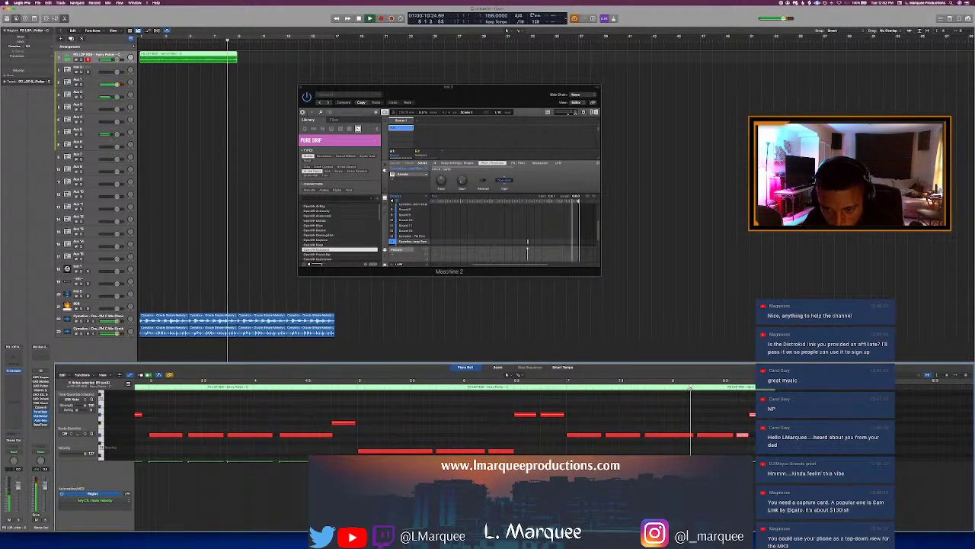
Step: Play the 16-bar cycle from the start and loop the 808 region across the arrangement, then switch cycle off
{"action": "key", "text": "c"}
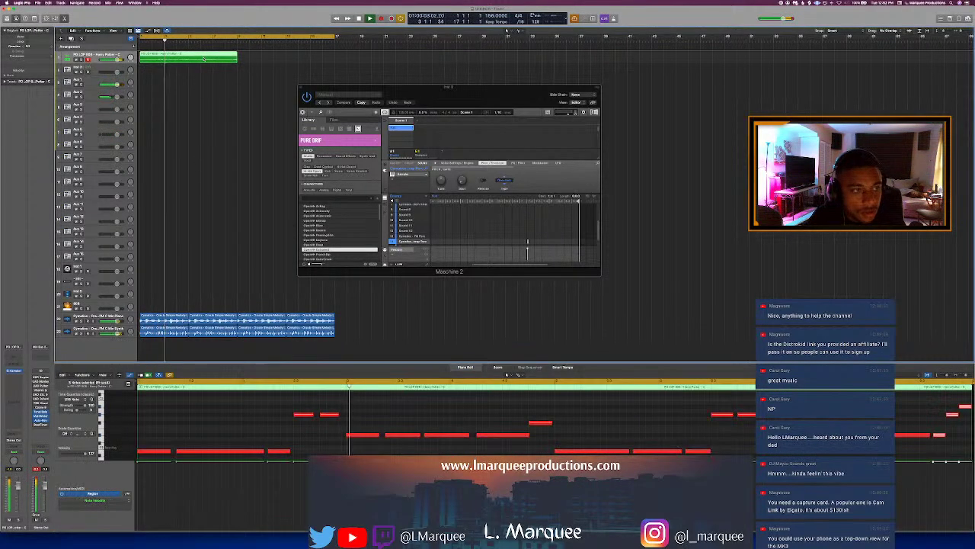
{"action": "key", "text": "l"}
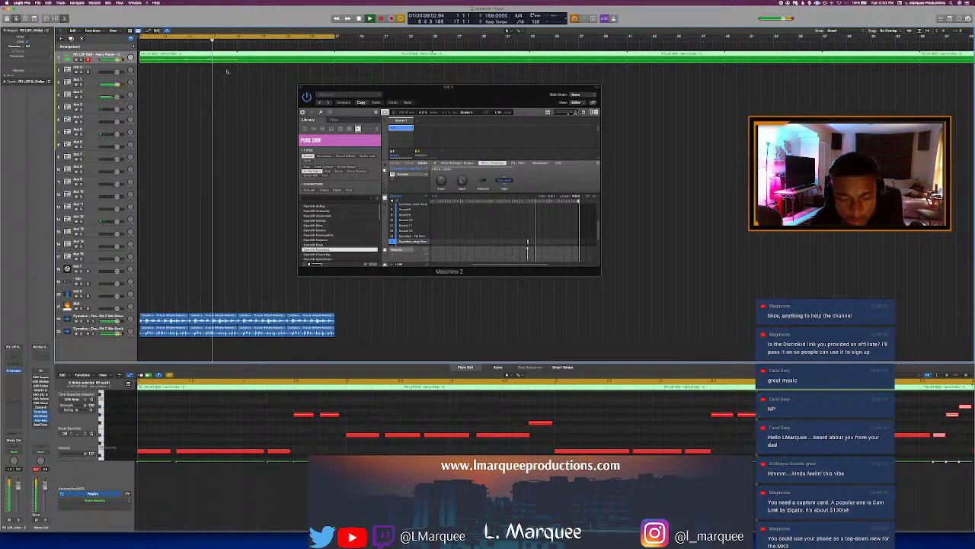
{"action": "key", "text": "c"}
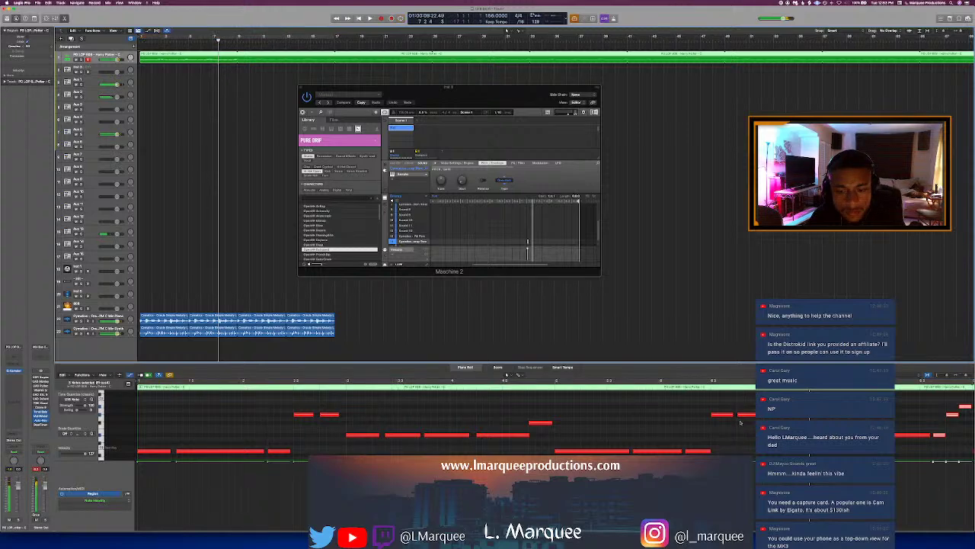
Step: Raise the pitch of the second short note before bar 7, lengthen the short note ahead of it, and play the line with cycle on
{"action": "left_click", "coordinate": [750, 417]}
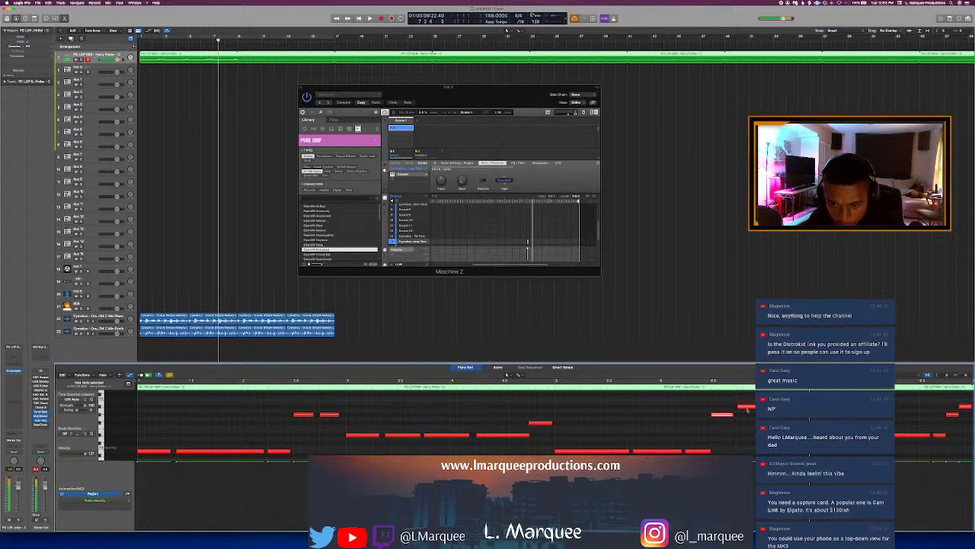
{"action": "key", "text": "space"}
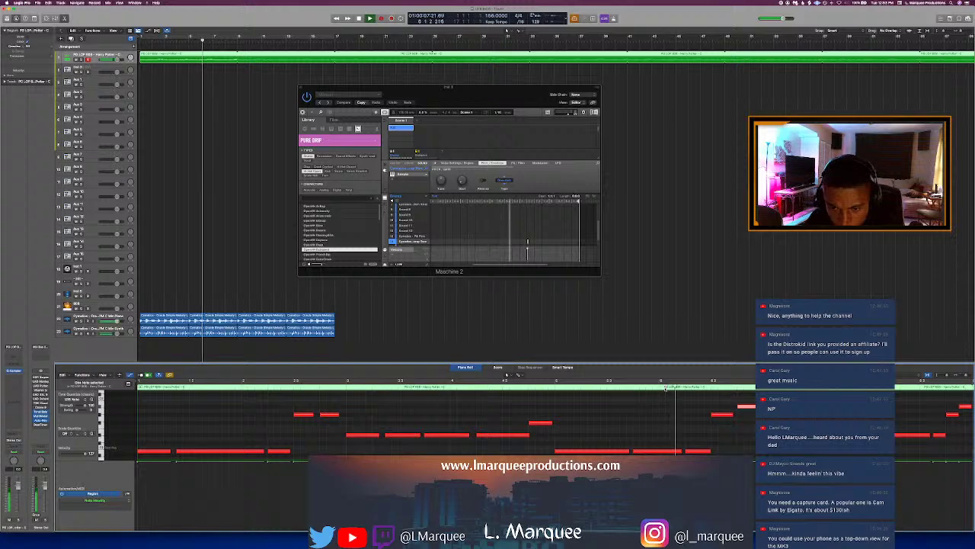
{"action": "key", "text": "c"}
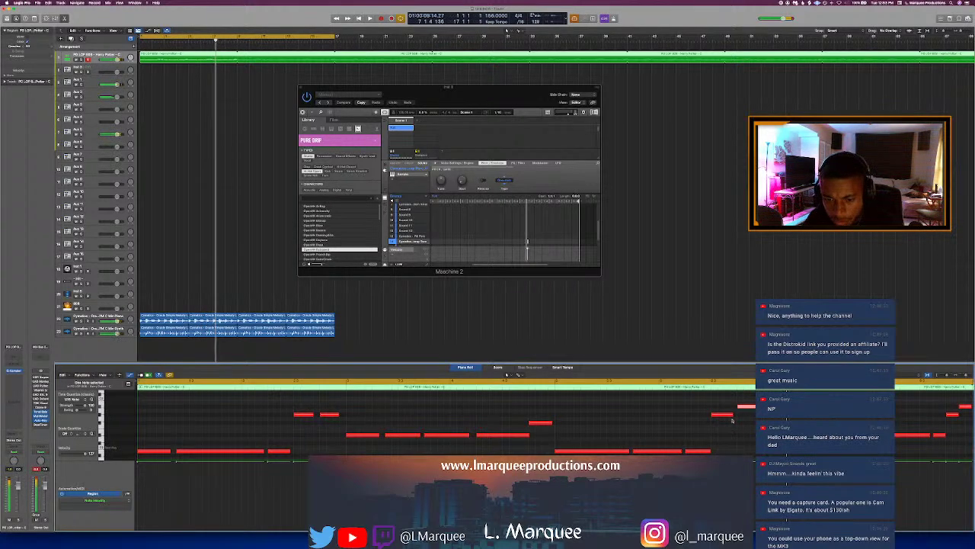
{"action": "key", "text": "c"}
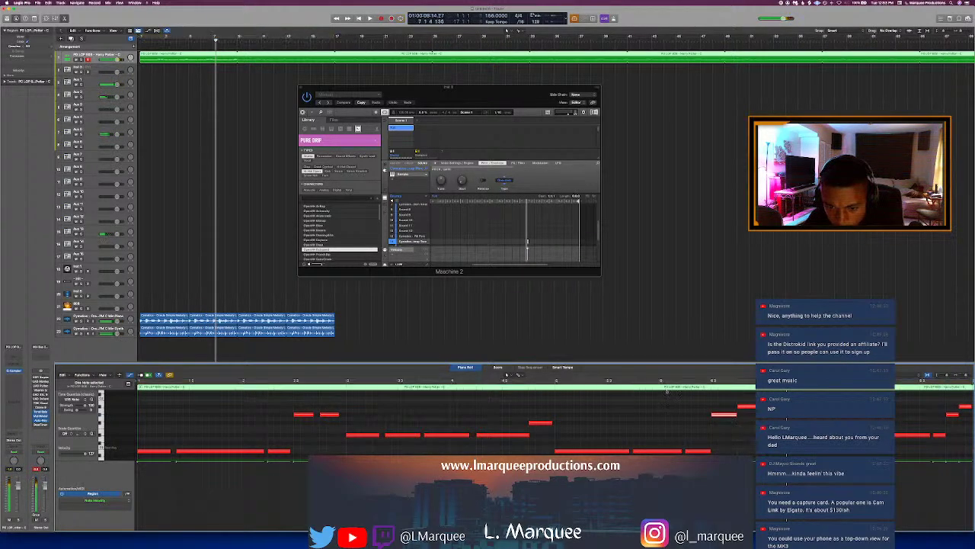
{"action": "left_click", "coordinate": [661, 388]}
{"action": "key", "text": "c"}
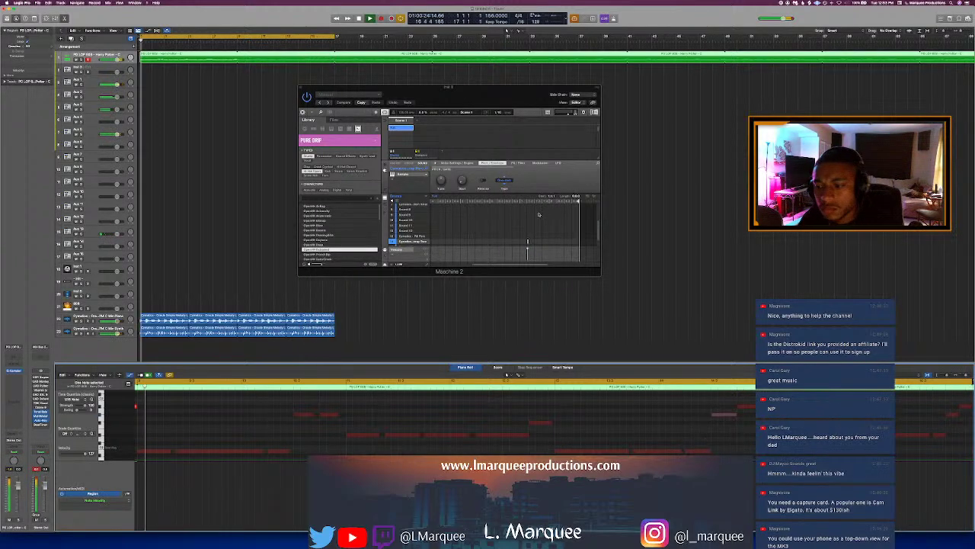
Step: Lengthen the second short high note before bar 3 up to the following note and play the line
{"action": "left_click", "coordinate": [172, 58]}
{"action": "left_click", "coordinate": [172, 55]}
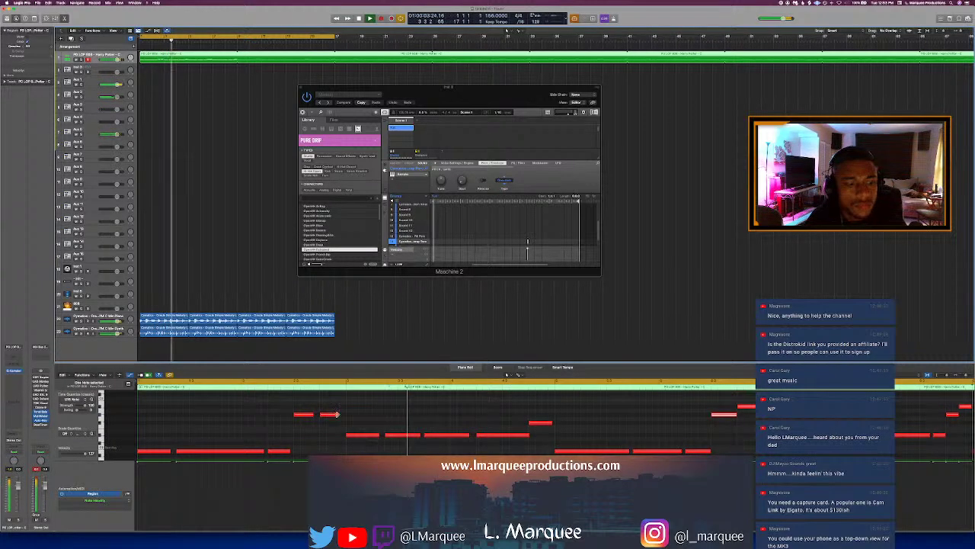
{"action": "left_click_drag", "start_coordinate": [338, 414], "coordinate": [340, 423]}
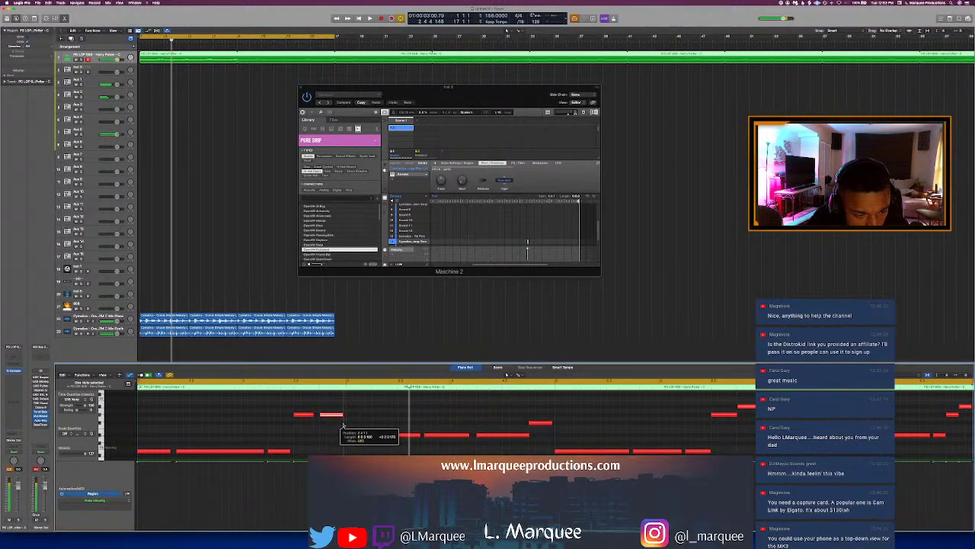
{"action": "key", "text": "comma"}
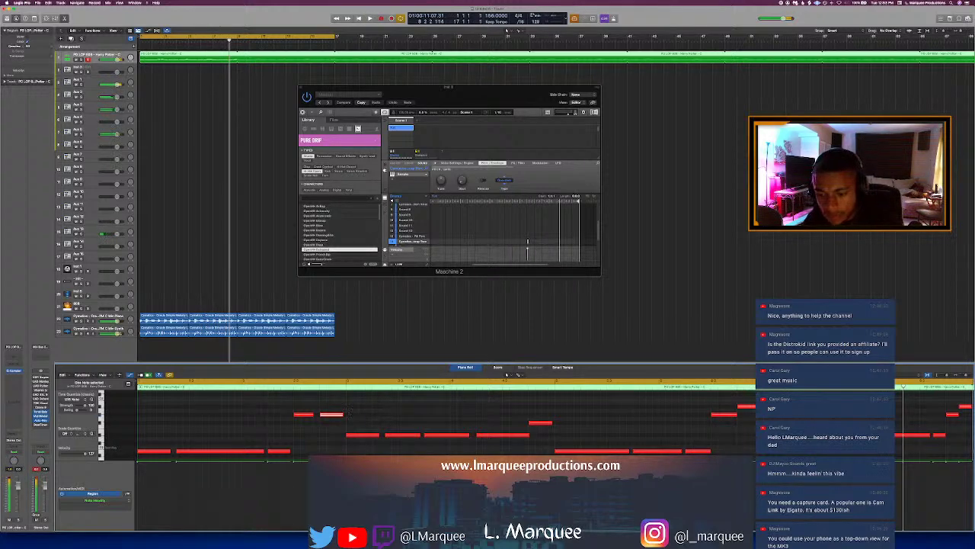
Step: Switch cycle off, mute the low note that crosses into bar 8, and play the passage from before bar 7
{"action": "scroll", "coordinate": [620, 411], "scroll_direction": "right", "scroll_amount": 5}
{"action": "key", "text": "c"}
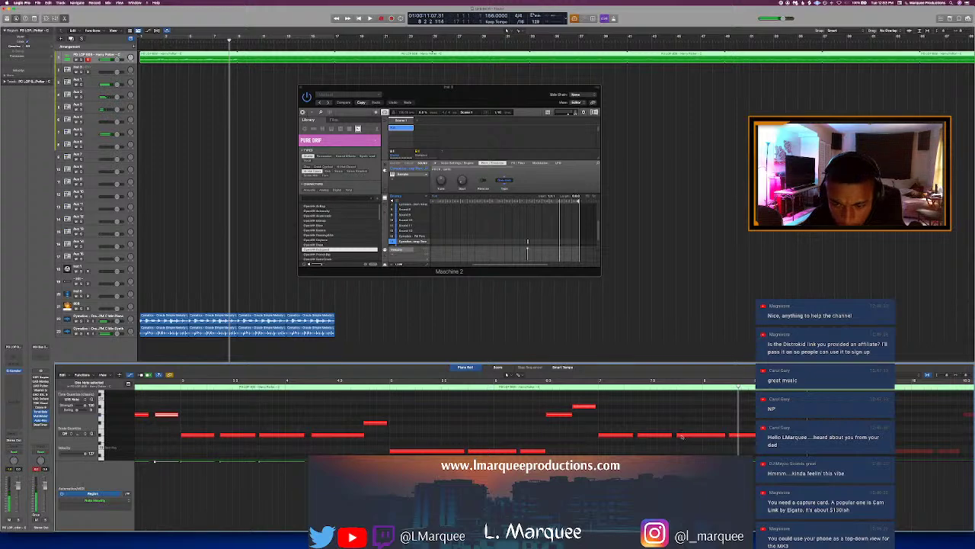
{"action": "key", "text": "ctrl+m"}
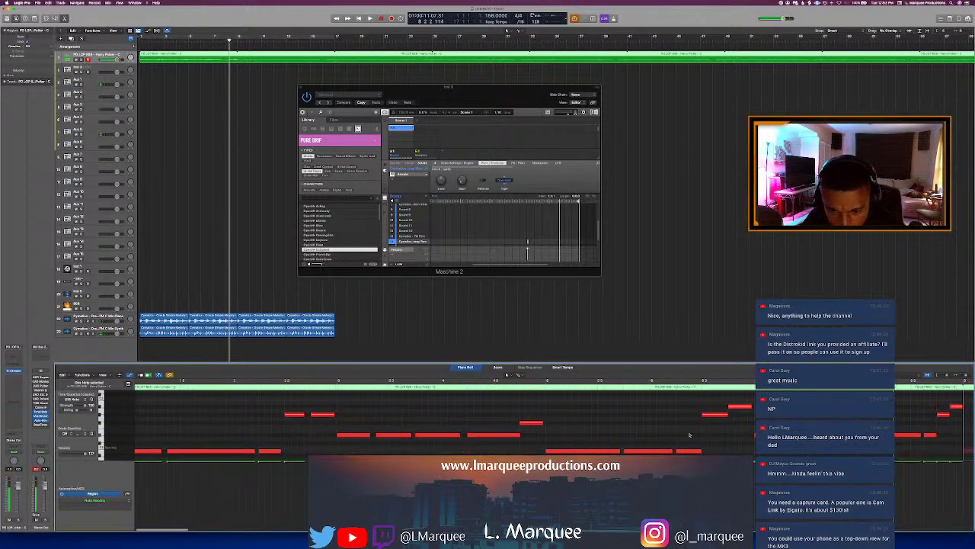
{"action": "scroll", "coordinate": [565, 399], "scroll_direction": "right", "scroll_amount": 2}
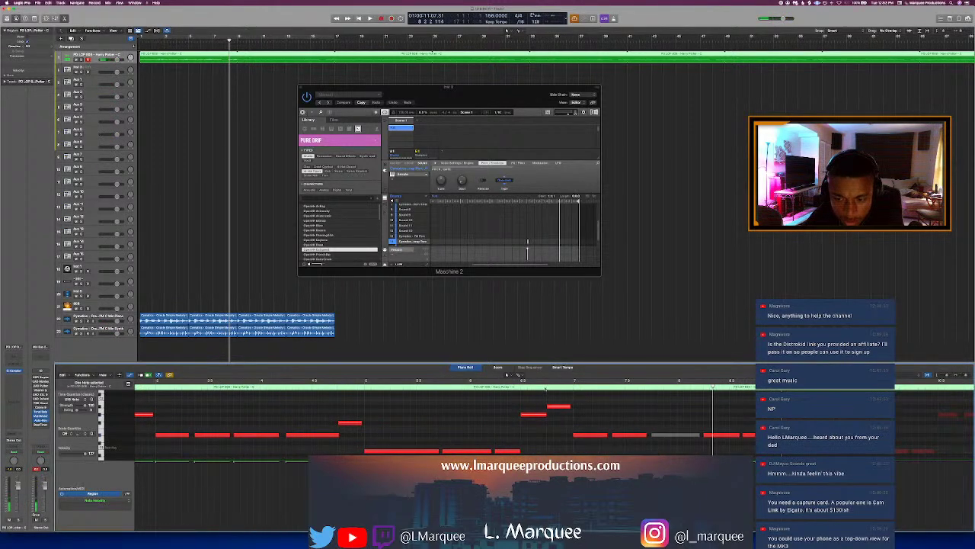
{"action": "left_click", "coordinate": [546, 387]}
{"action": "key", "text": "space"}
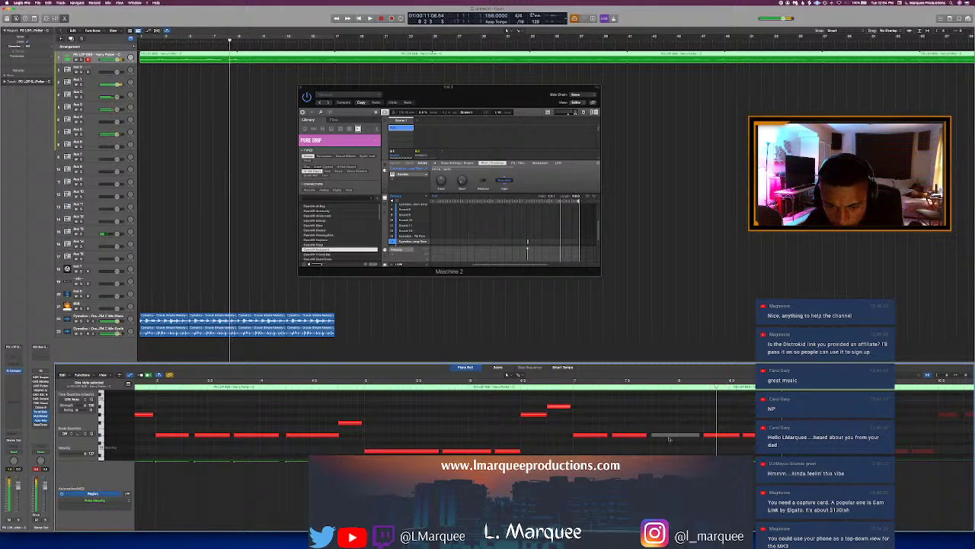
Step: Remove the muted note at bar 8, stretch the preceding note across the gap, and play the result
{"action": "left_click", "coordinate": [553, 387]}
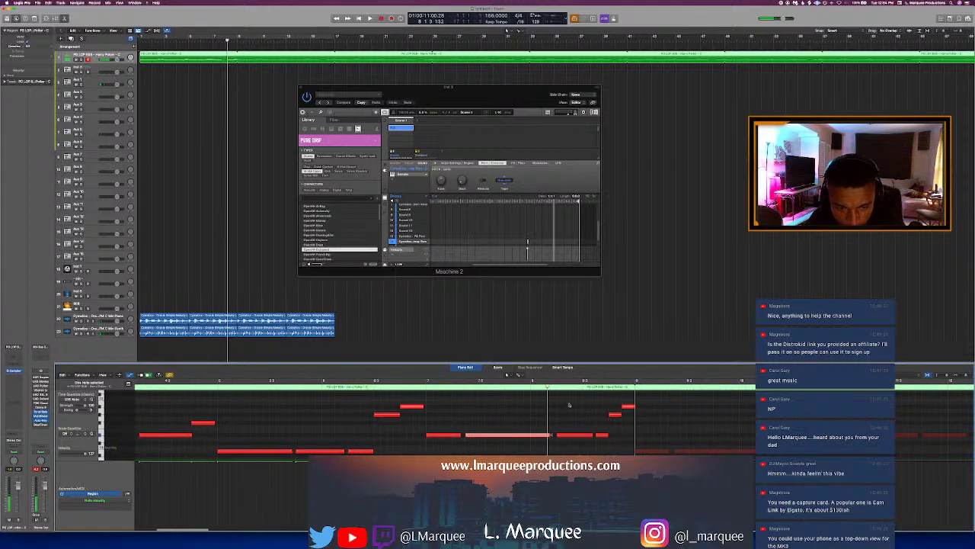
{"action": "key", "text": "space"}
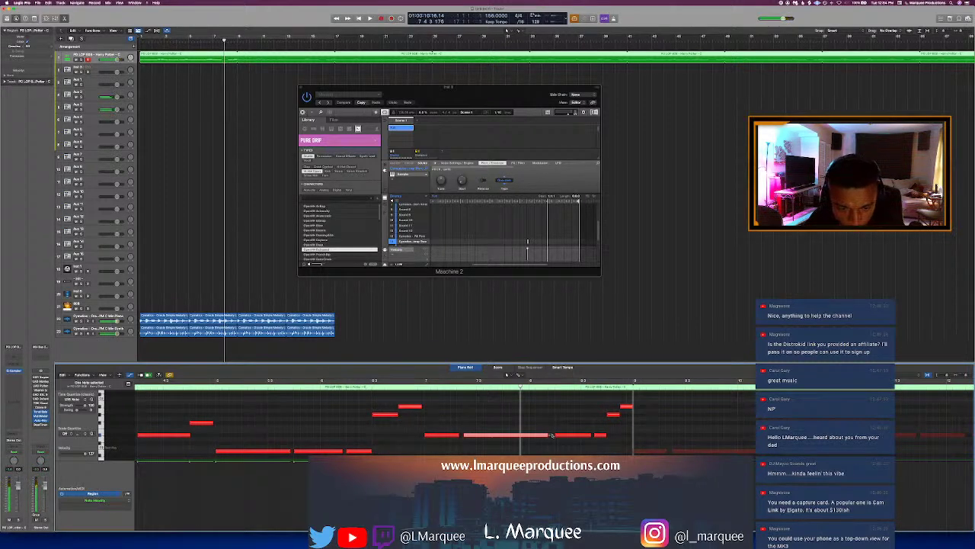
{"action": "scroll", "coordinate": [533, 427], "scroll_direction": "left", "scroll_amount": 5}
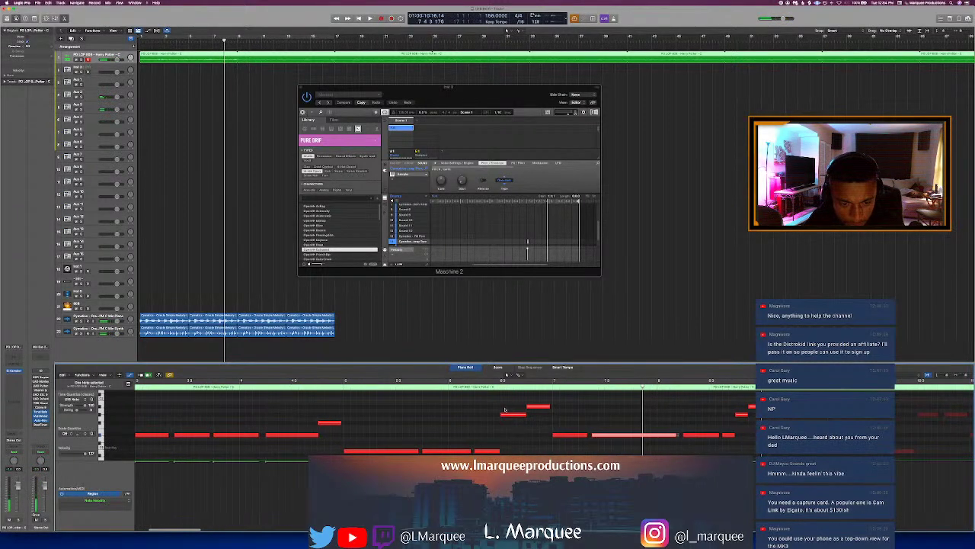
{"action": "scroll", "coordinate": [504, 410], "scroll_direction": "left", "scroll_amount": 8}
{"action": "scroll", "coordinate": [583, 406], "scroll_direction": "right", "scroll_amount": 4}
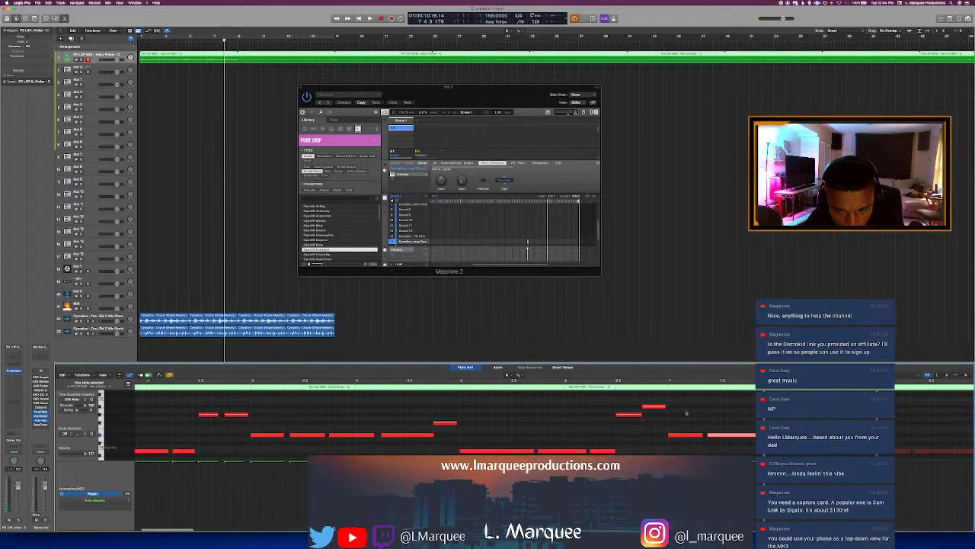
Step: Slightly shorten the first of the two short high notes before bar 7, checking the passage in playback
{"action": "left_click", "coordinate": [661, 389]}
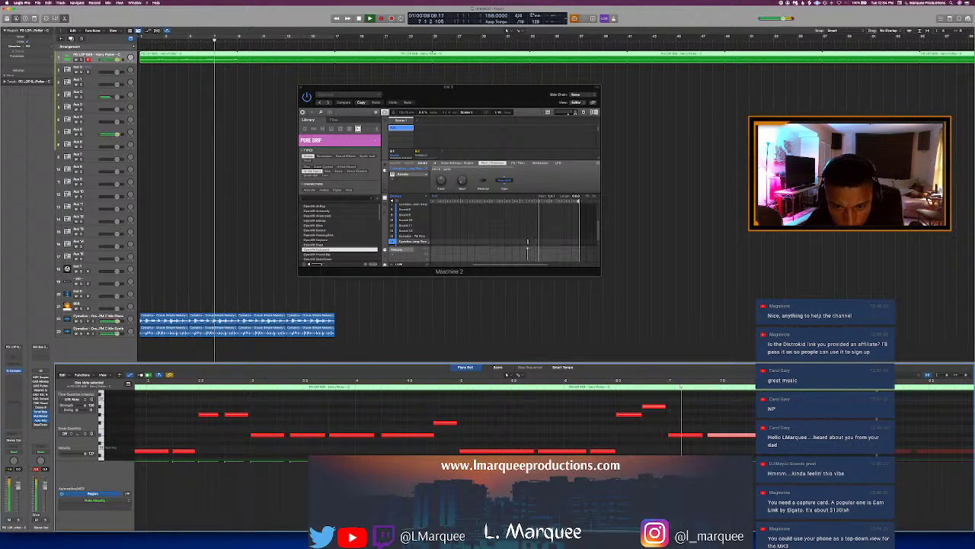
{"action": "key", "text": "space"}
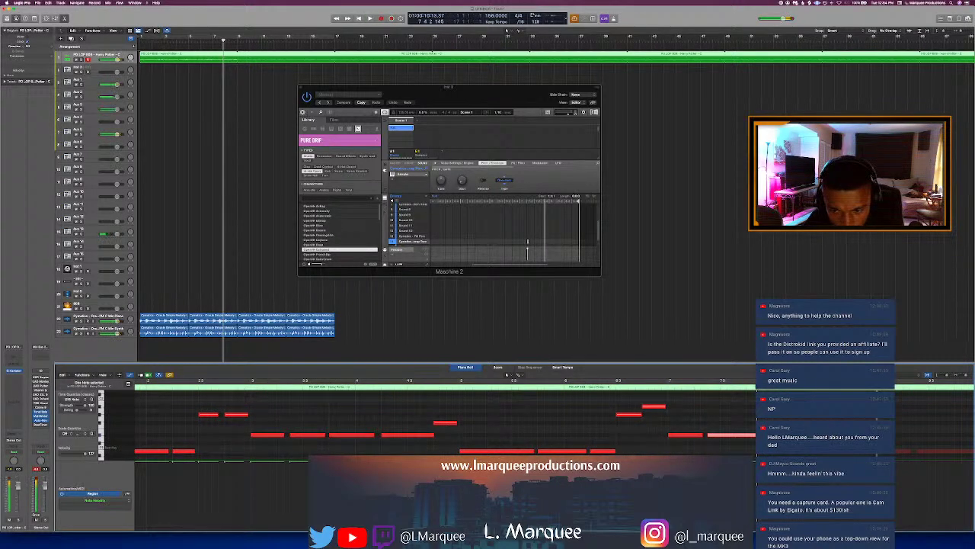
{"action": "left_click", "coordinate": [610, 388]}
{"action": "key", "text": "space"}
{"action": "key", "text": "space"}
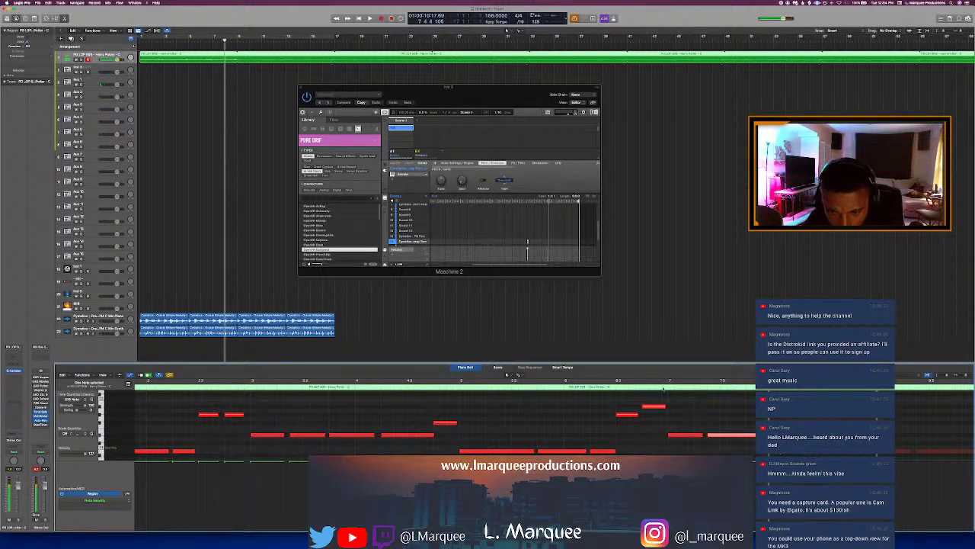
Step: Shorten the long note in bar 7 to end just before bar 8, fill the gap with a separate note, and play with cycle on
{"action": "key", "text": "space"}
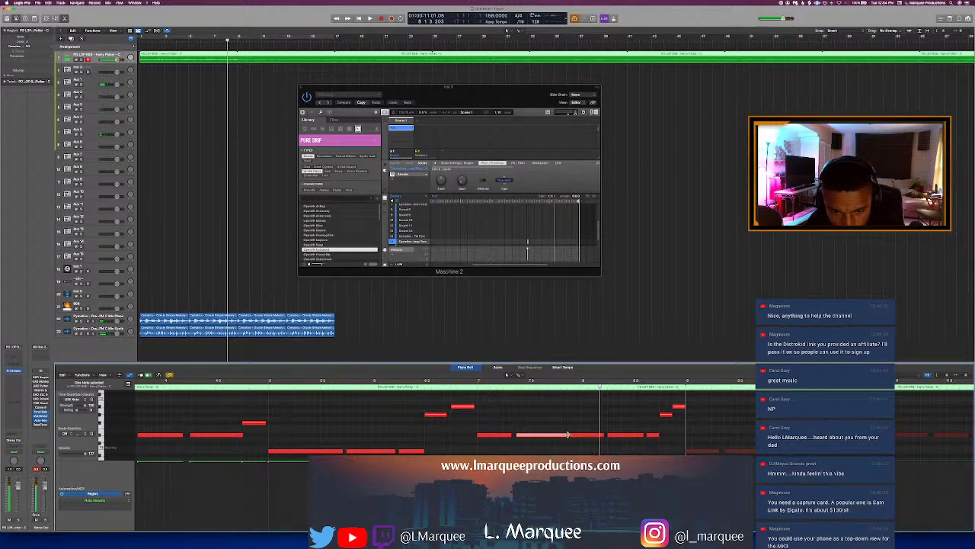
{"action": "left_click", "coordinate": [436, 389]}
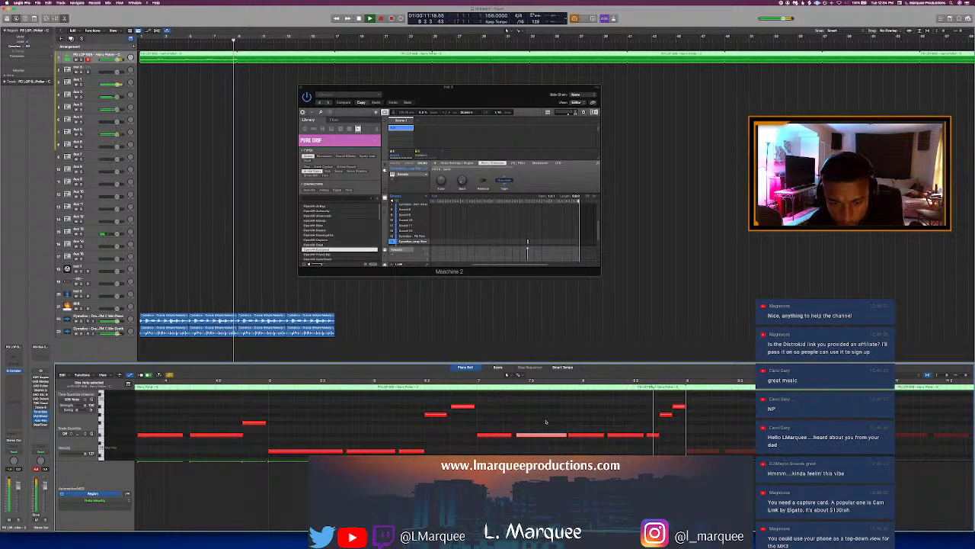
{"action": "key", "text": "space"}
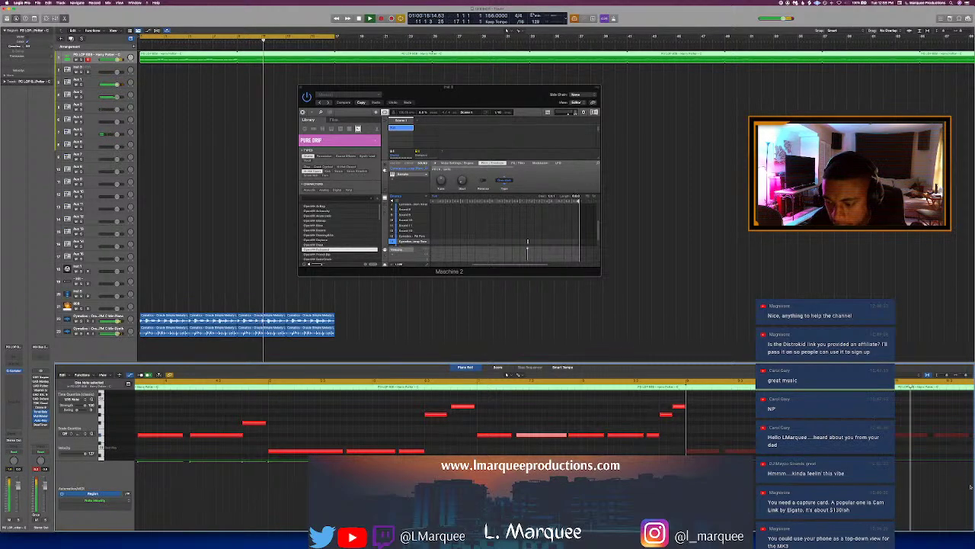
Step: Switch to Finder and open the kicks folder in the drum one-shots of a Cymatics kit within the drum samples
{"action": "key", "text": "super+Tab"}
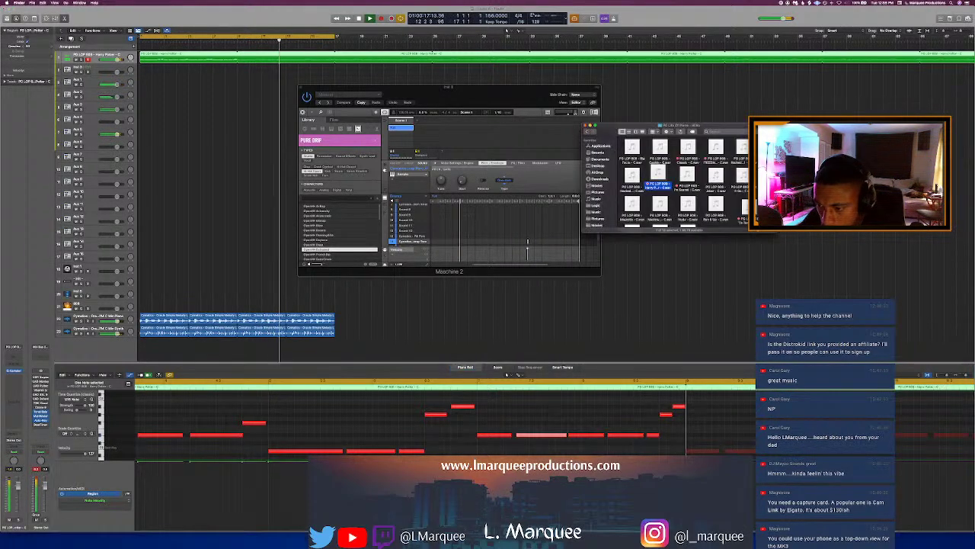
{"action": "left_click", "coordinate": [587, 132]}
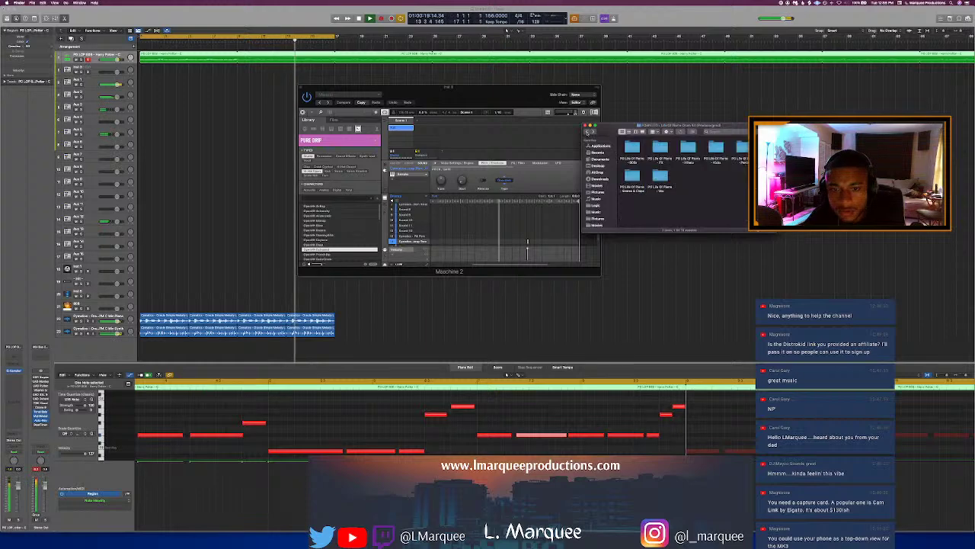
{"action": "left_click", "coordinate": [586, 131]}
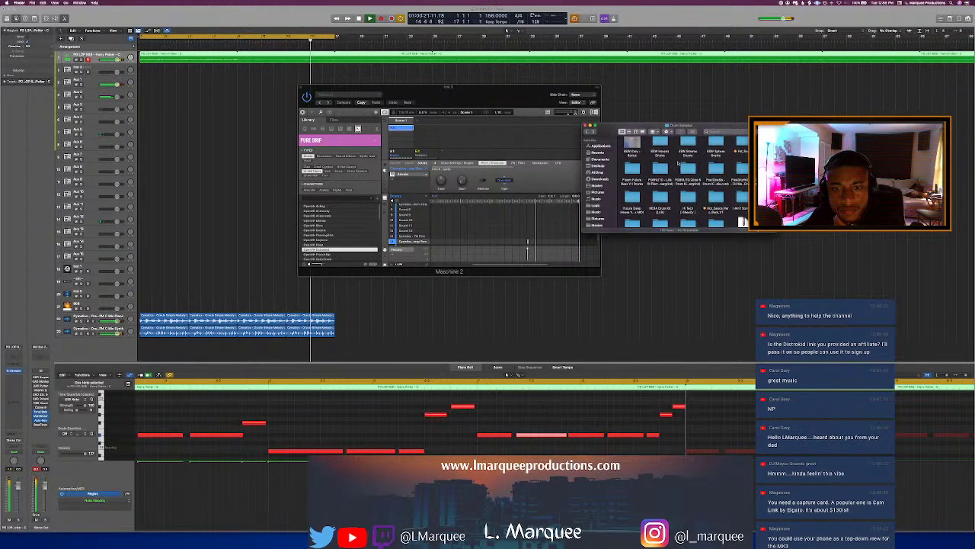
{"action": "scroll", "coordinate": [678, 163], "scroll_direction": "down", "scroll_amount": 8}
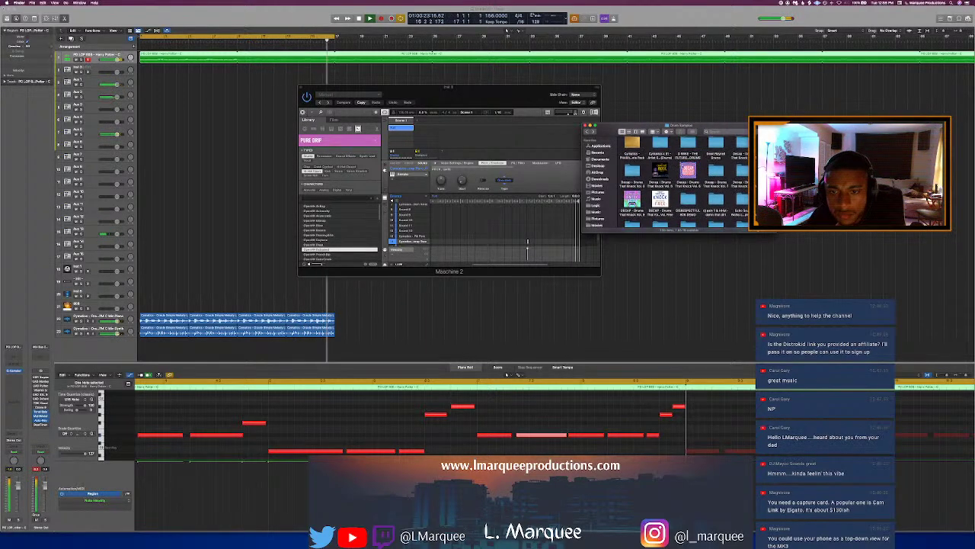
{"action": "scroll", "coordinate": [678, 163], "scroll_direction": "up", "scroll_amount": 6}
{"action": "scroll", "coordinate": [701, 177], "scroll_direction": "down", "scroll_amount": 3}
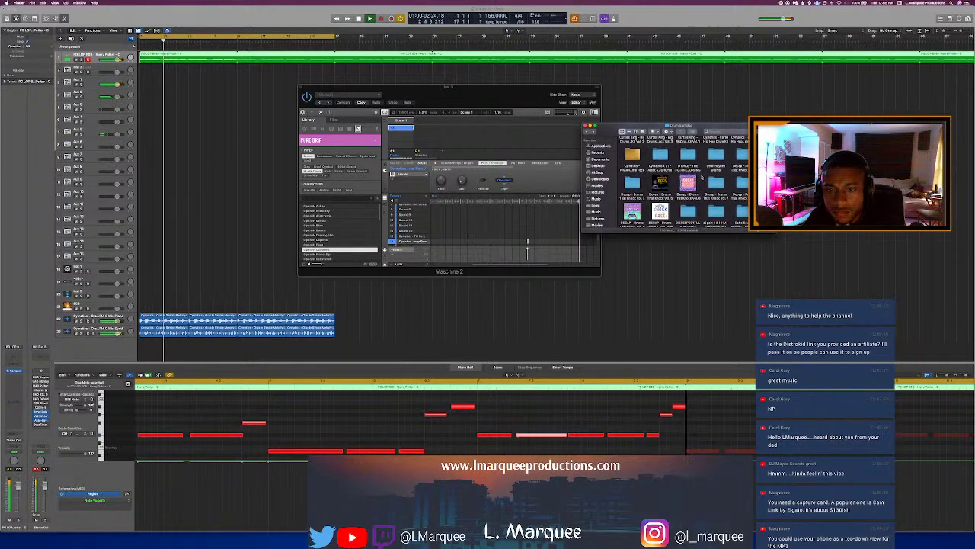
{"action": "double_click", "coordinate": [716, 169]}
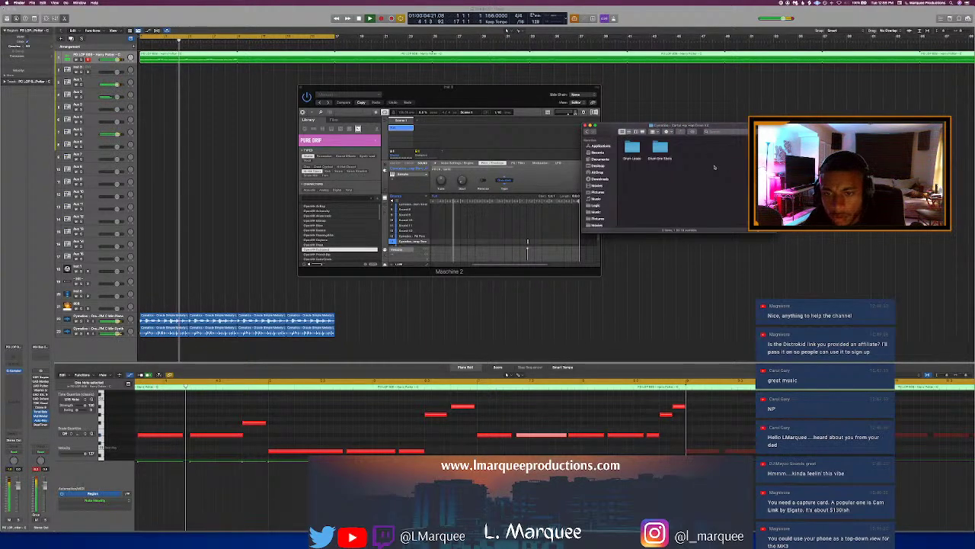
{"action": "double_click", "coordinate": [660, 148]}
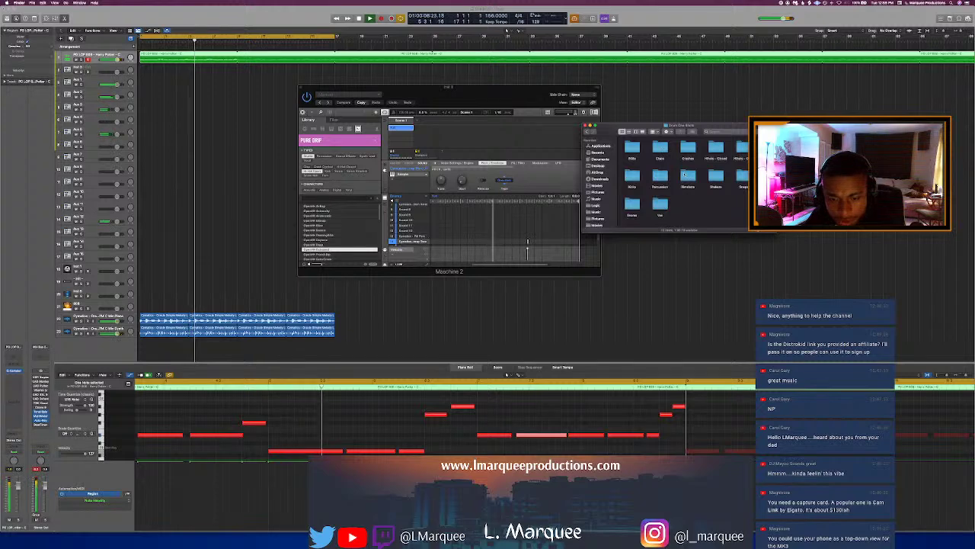
{"action": "left_click", "coordinate": [632, 177]}
{"action": "double_click", "coordinate": [633, 176]}
Step: Audition several Cymatics kick samples against the beat and load the chosen kick into Maschine 2's first sound slot
{"action": "left_click", "coordinate": [661, 177]}
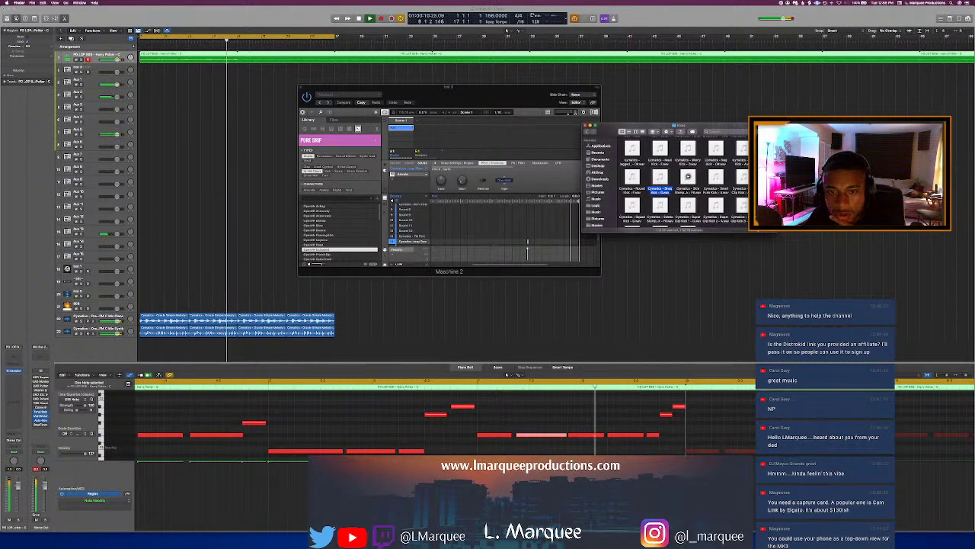
{"action": "key", "text": "Right"}
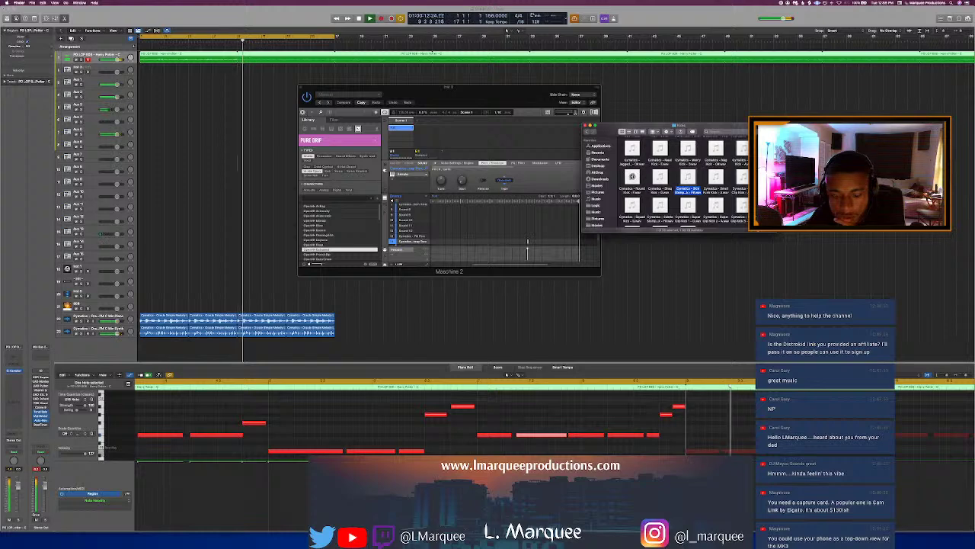
{"action": "left_click", "coordinate": [632, 177]}
{"action": "left_click", "coordinate": [741, 150]}
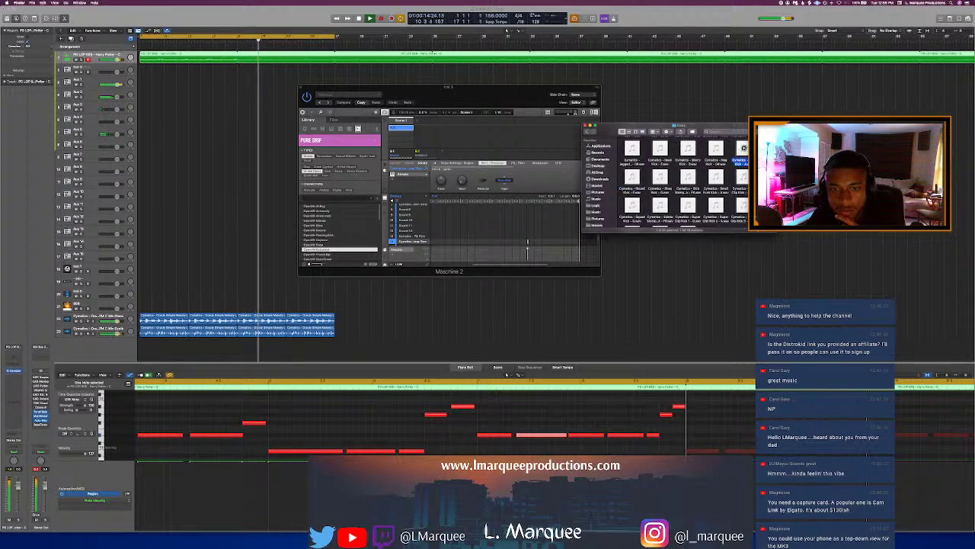
{"action": "left_click", "coordinate": [717, 150]}
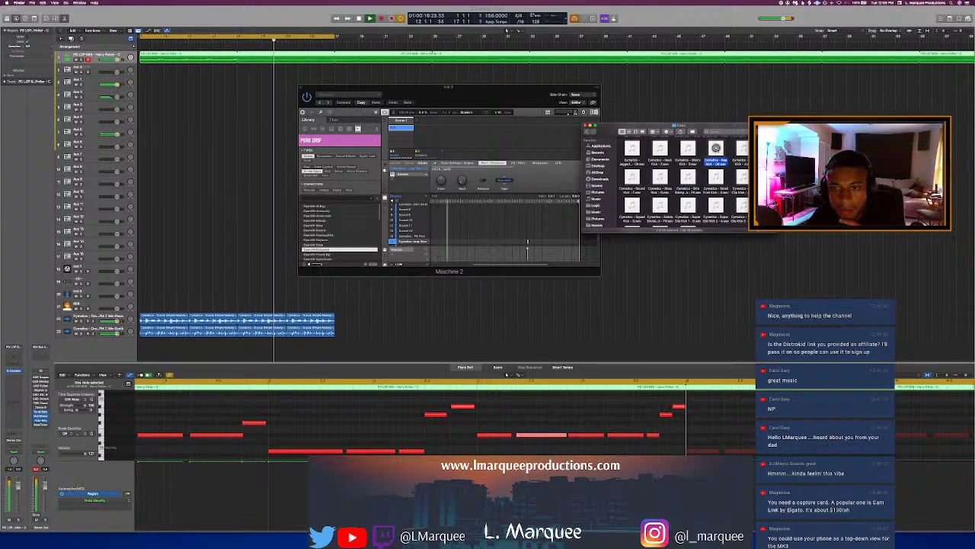
{"action": "left_click", "coordinate": [688, 150]}
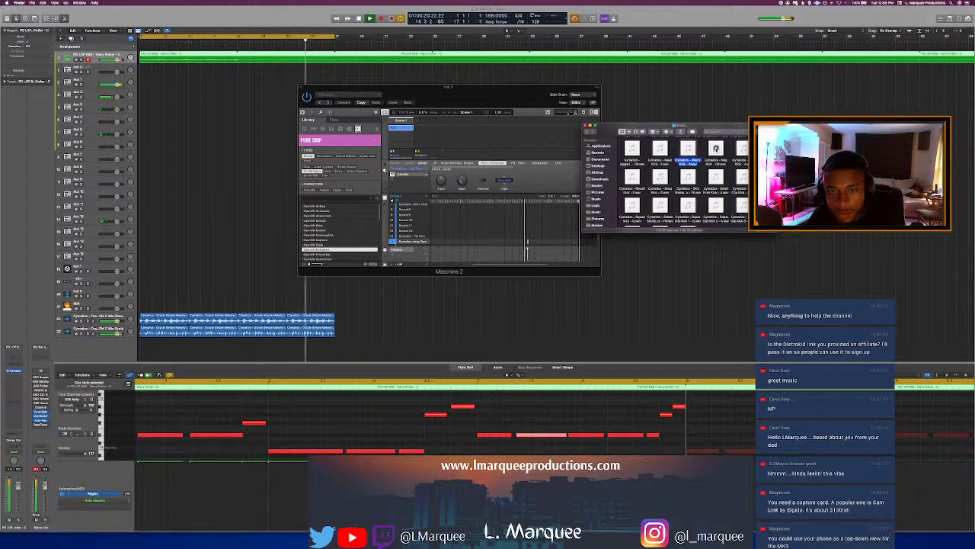
{"action": "left_click", "coordinate": [716, 149]}
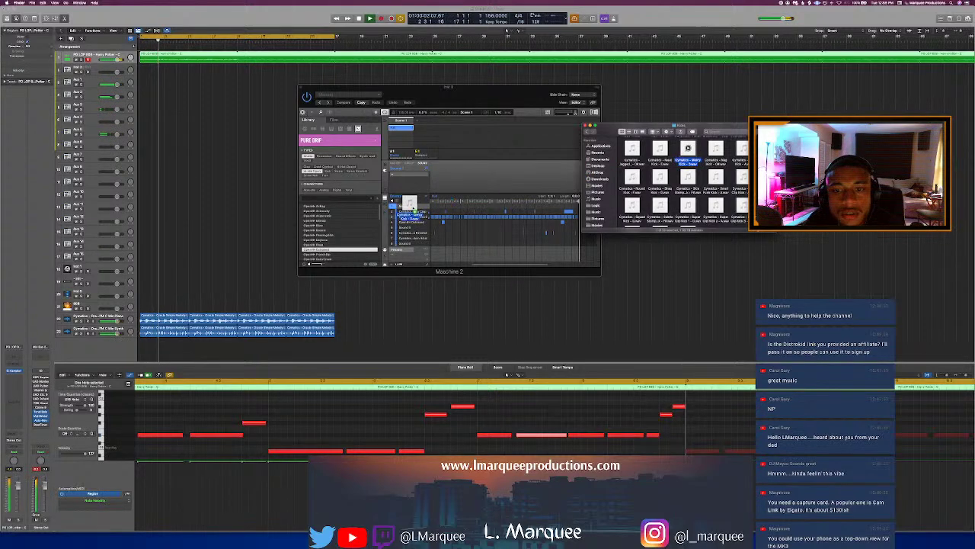
{"action": "left_click_drag", "start_coordinate": [414, 210], "coordinate": [410, 206]}
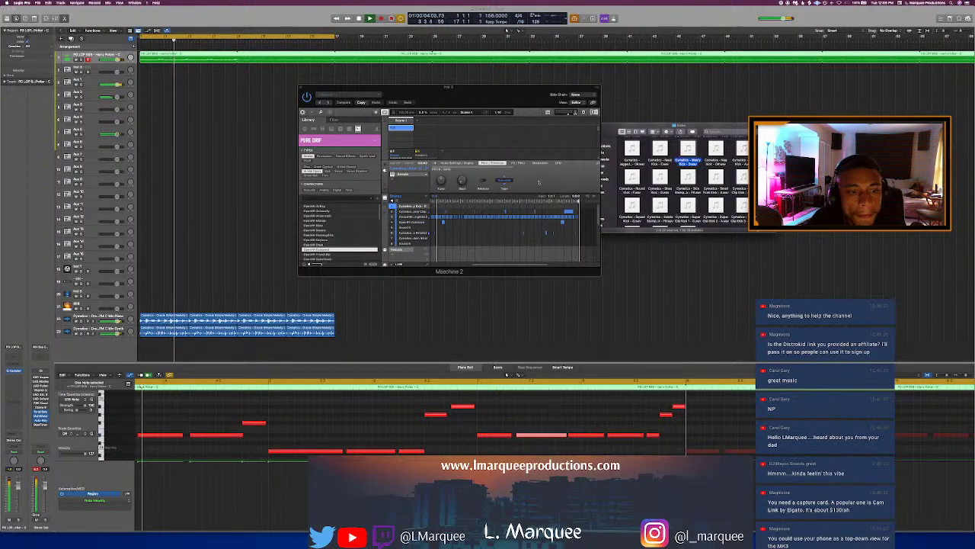
Step: Try to record a kick pattern over the cycle with the 808 track selected
{"action": "key", "text": "r"}
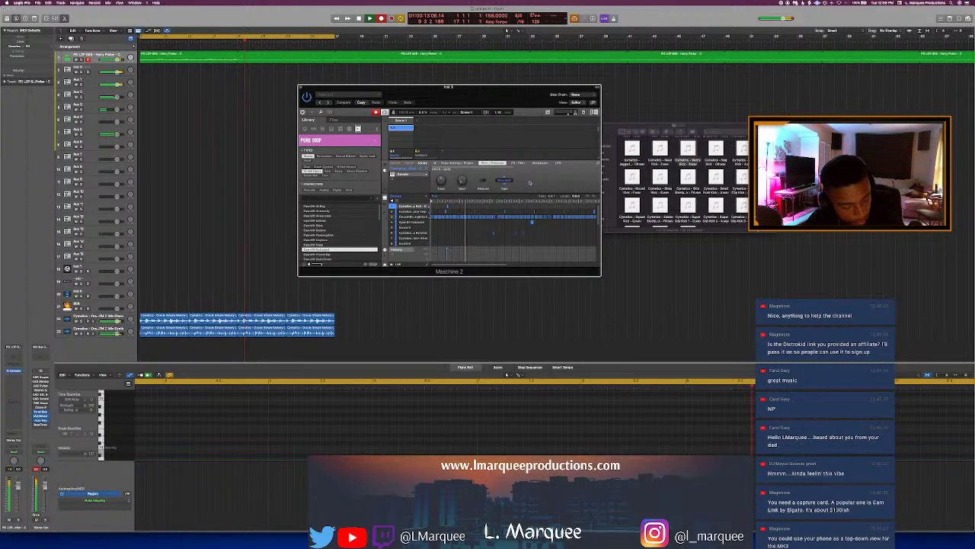
{"action": "key", "text": "space"}
{"action": "key", "text": "space"}
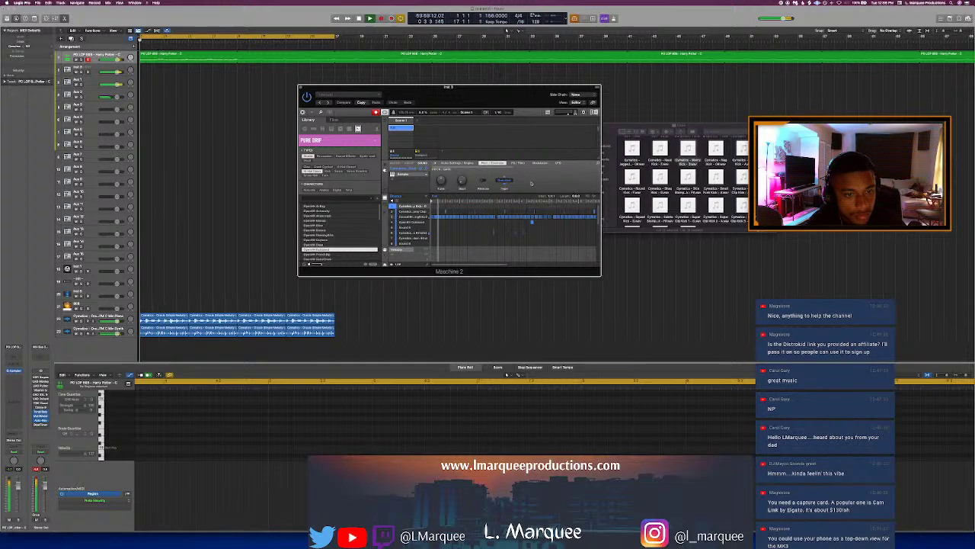
Step: Select the Maschine 2 instrument track and record a kick pattern with the first sound over the cycled section
{"action": "left_click", "coordinate": [174, 80]}
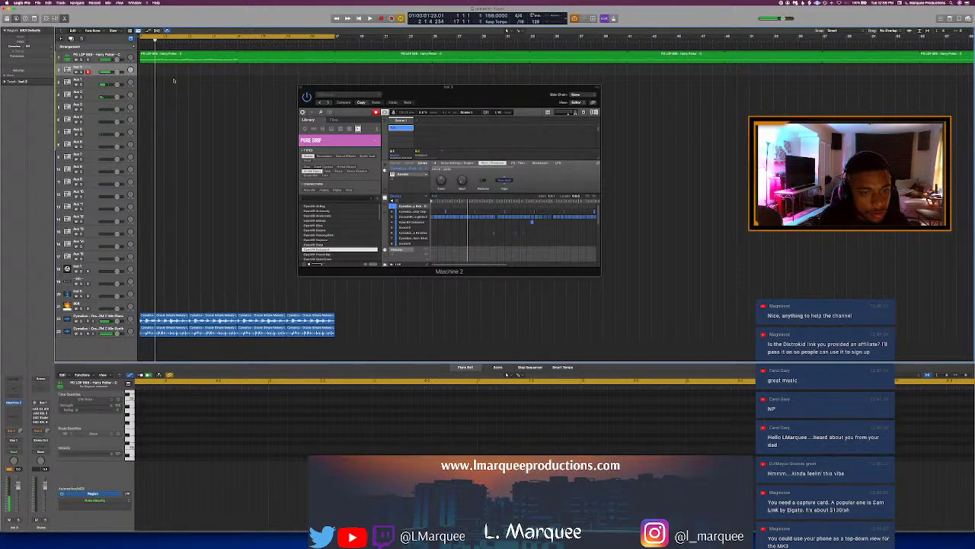
{"action": "key", "text": "space"}
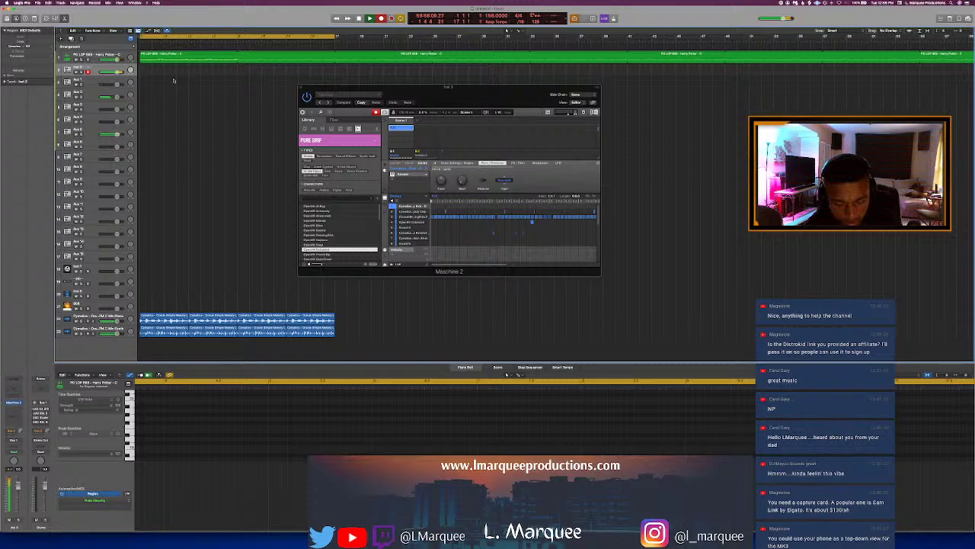
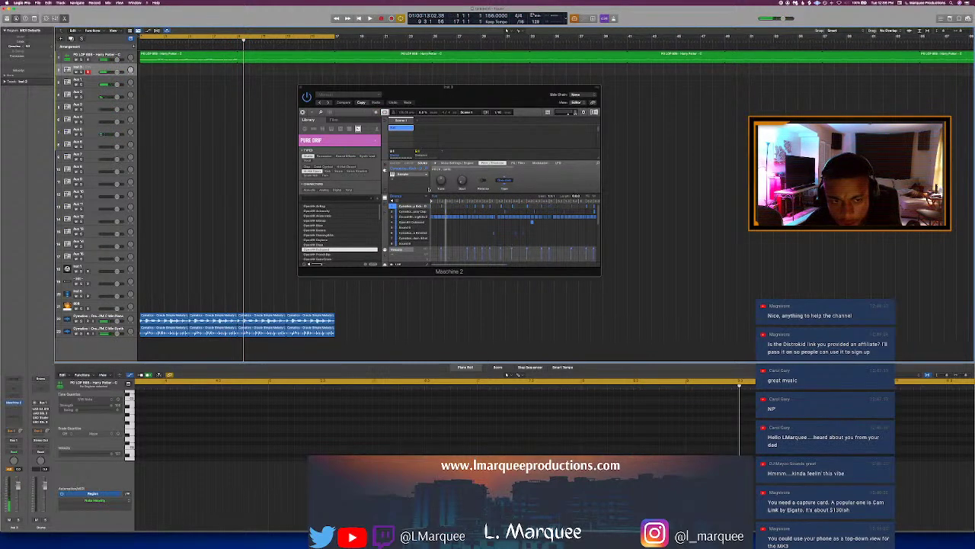
Step: Play back the recorded kick pattern with the cycle on and touch up individual kick hits in Maschine 2's pattern
{"action": "left_click", "coordinate": [441, 206]}
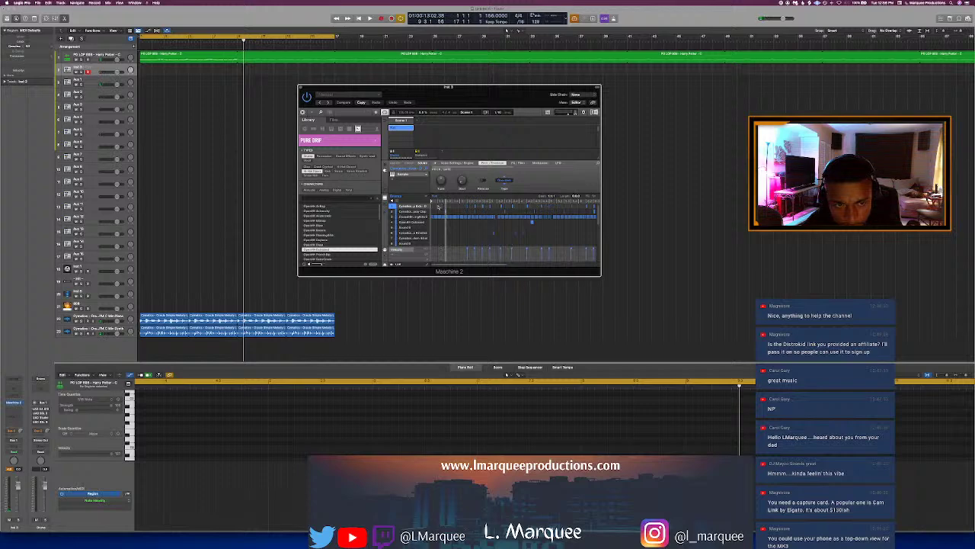
{"action": "key", "text": "space"}
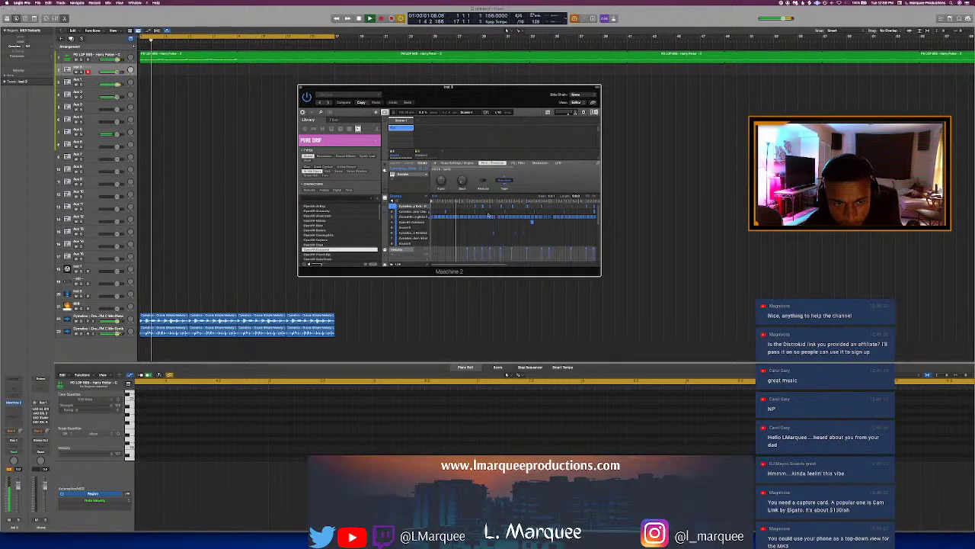
{"action": "key", "text": "space"}
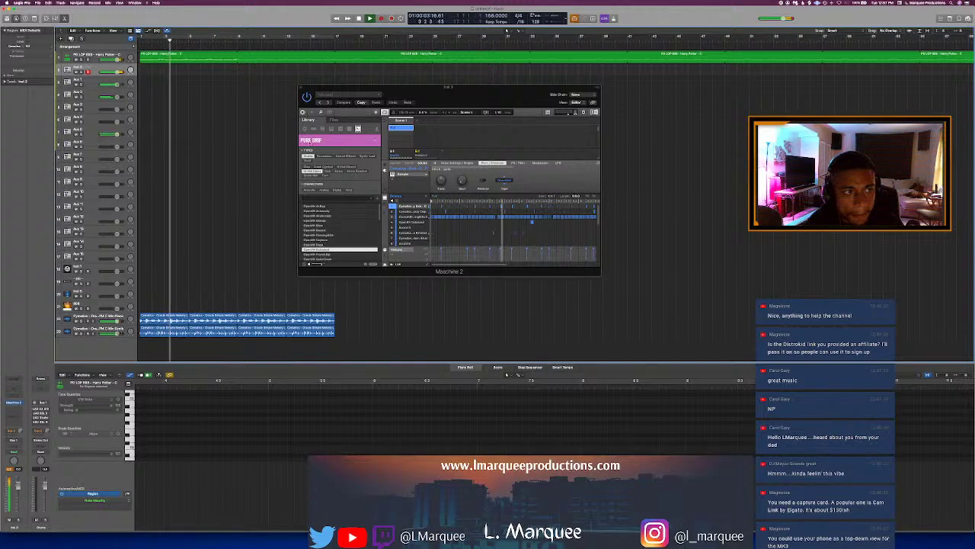
{"action": "left_click", "coordinate": [513, 207]}
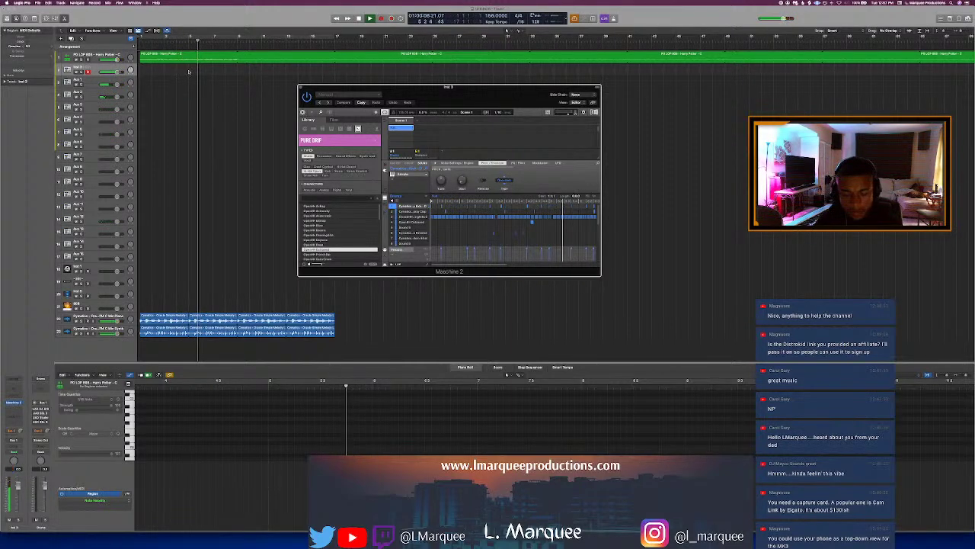
{"action": "key", "text": "c"}
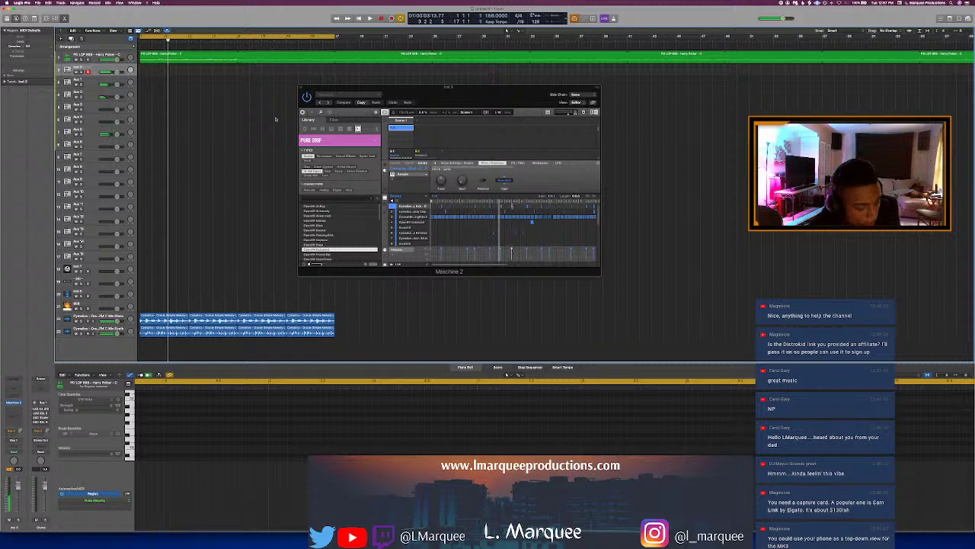
{"action": "key", "text": "space"}
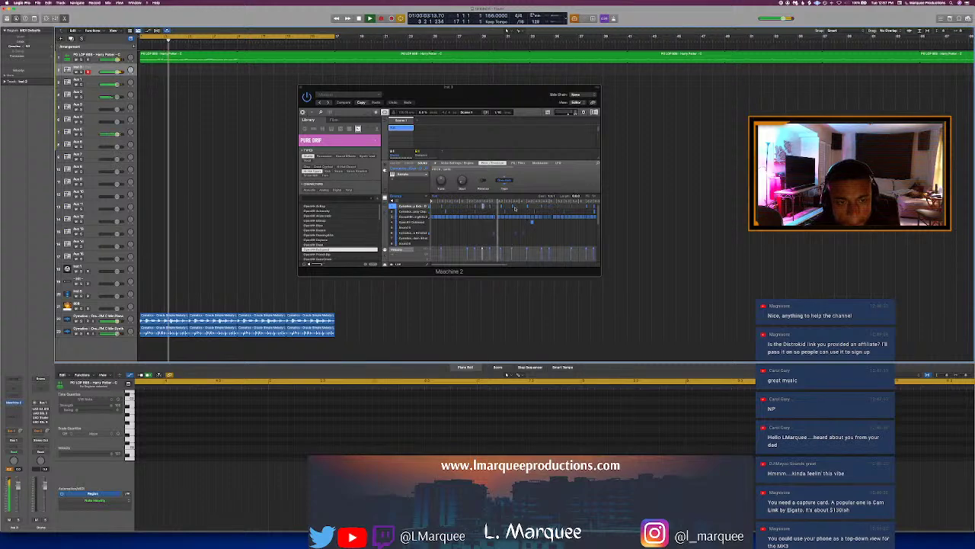
{"action": "key", "text": "space"}
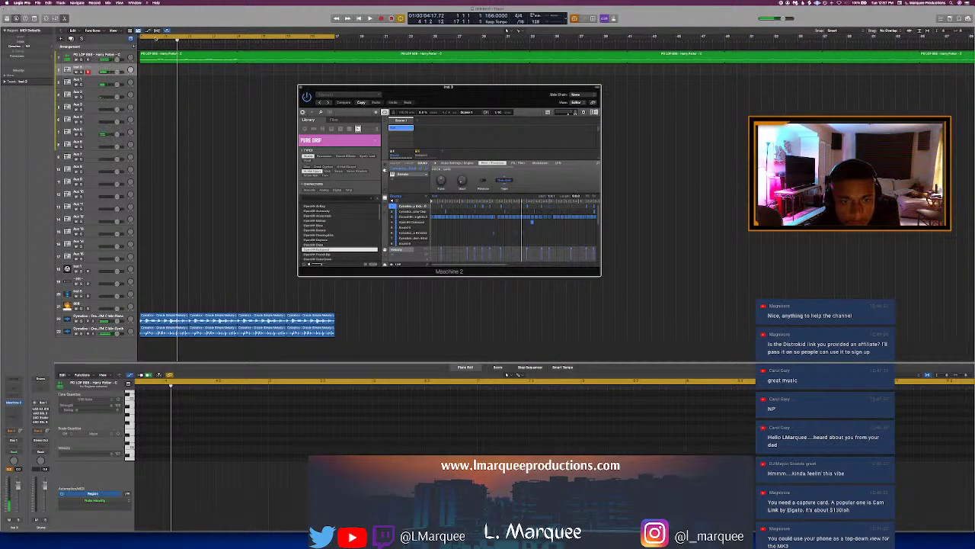
Step: Set the cycle range from bar 3 to bar 9 and loop it to check the kick hits against the beat
{"action": "left_click", "coordinate": [165, 39]}
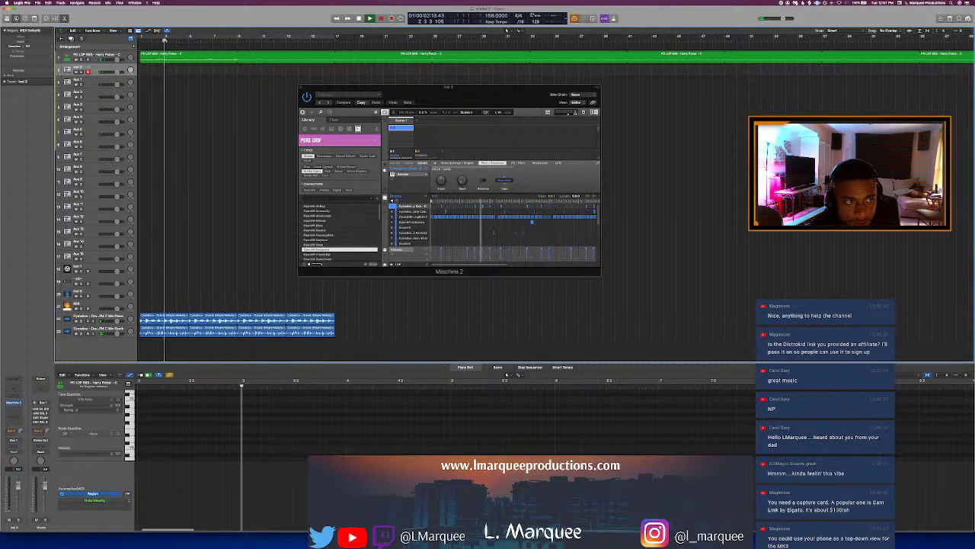
{"action": "left_click_drag", "start_coordinate": [164, 36], "coordinate": [239, 58]}
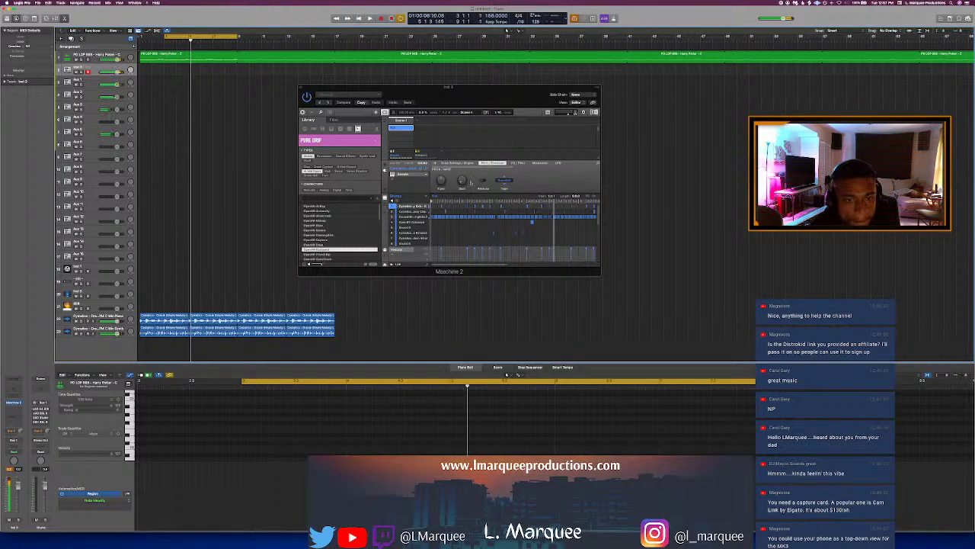
{"action": "key", "text": "space"}
{"action": "key", "text": "space"}
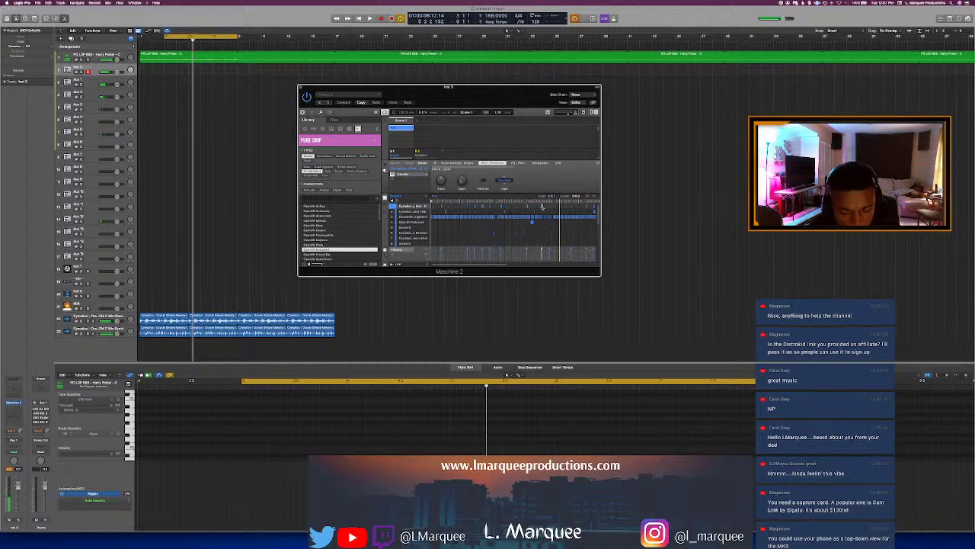
{"action": "key", "text": "space"}
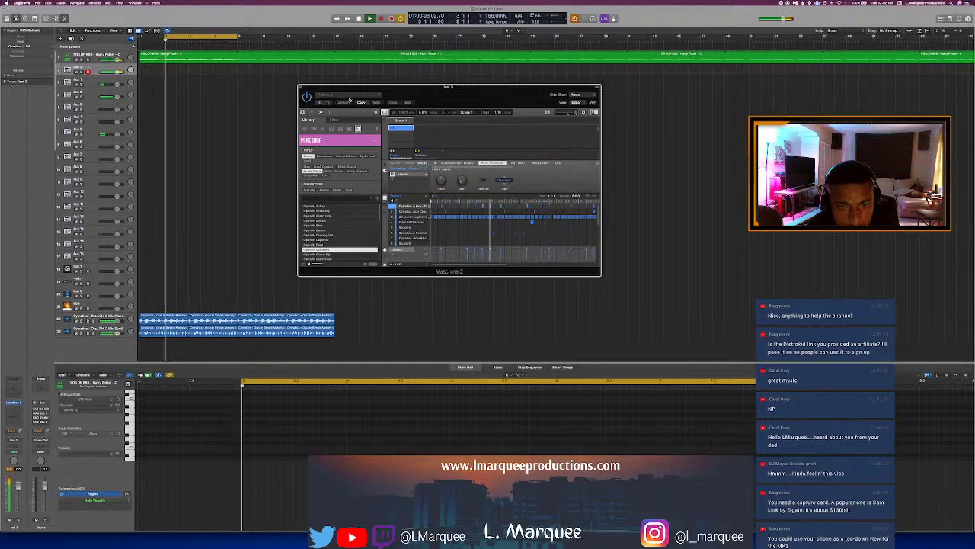
Step: Shift the cycle range to start at bar 5 to listen to that section, and return the range to bars 1 to 9
{"action": "left_click_drag", "start_coordinate": [200, 36], "coordinate": [302, 54]}
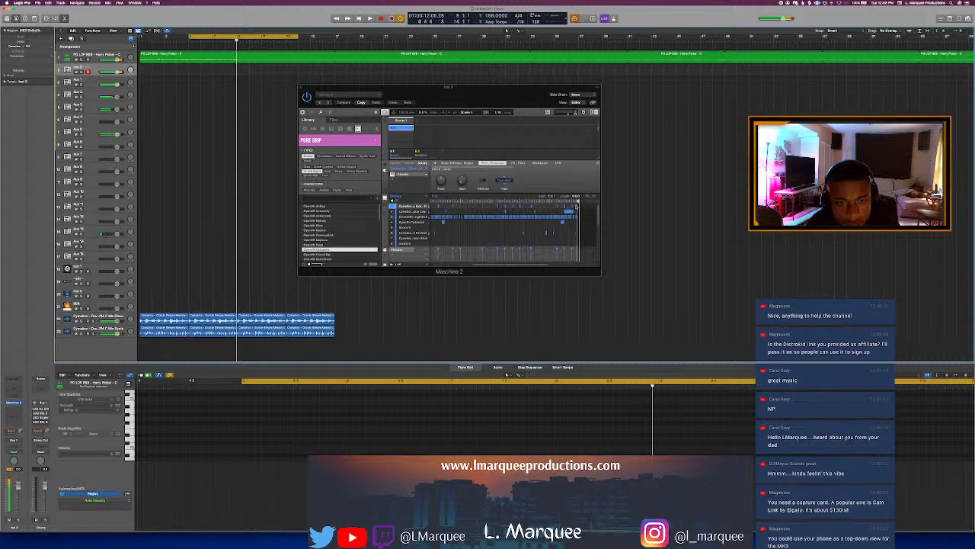
{"action": "key", "text": "space"}
{"action": "key", "text": "space"}
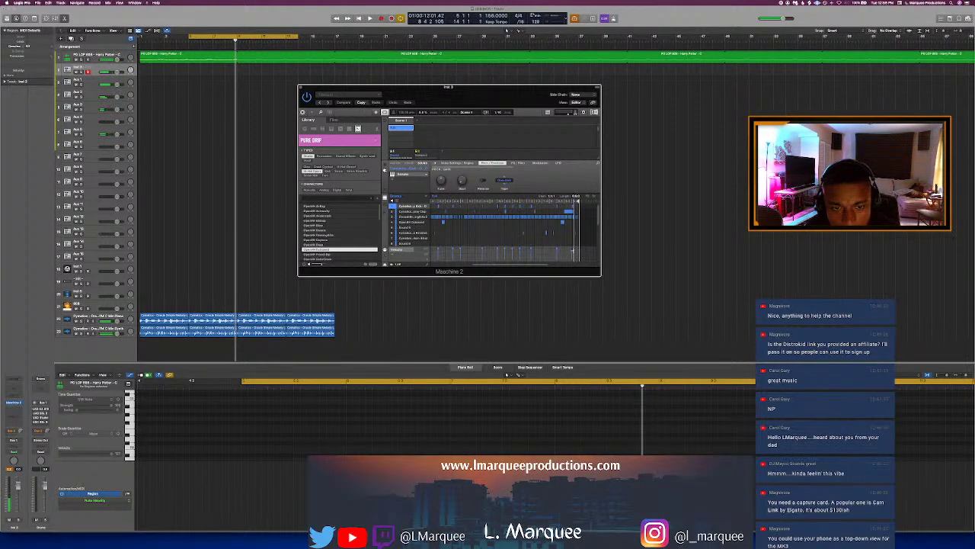
{"action": "key", "text": "space"}
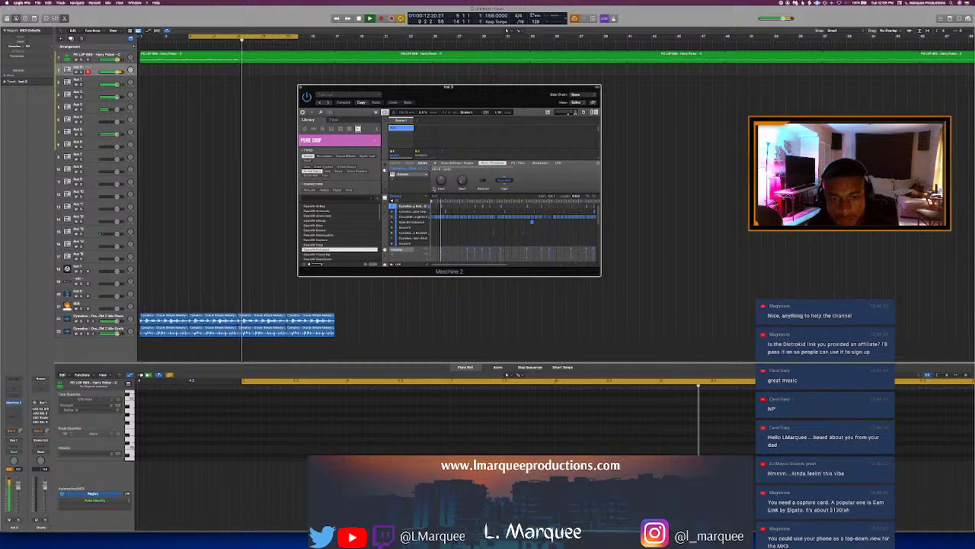
{"action": "left_click_drag", "start_coordinate": [284, 37], "coordinate": [236, 56]}
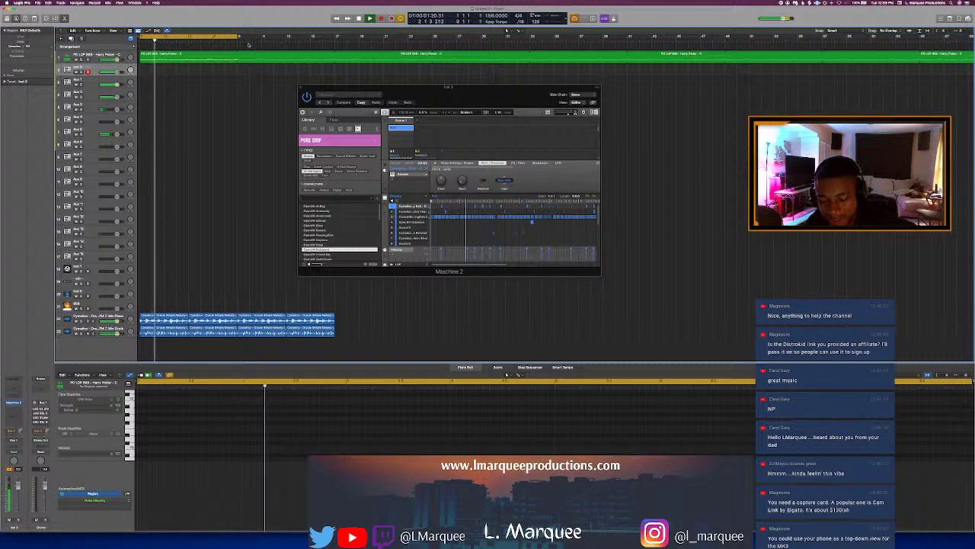
Step: Close the Maschine plug-in window and the Piano Roll editor, and select the instrument track just above the bottom software instrument
{"action": "left_click", "coordinate": [304, 88]}
{"action": "key", "text": "e"}
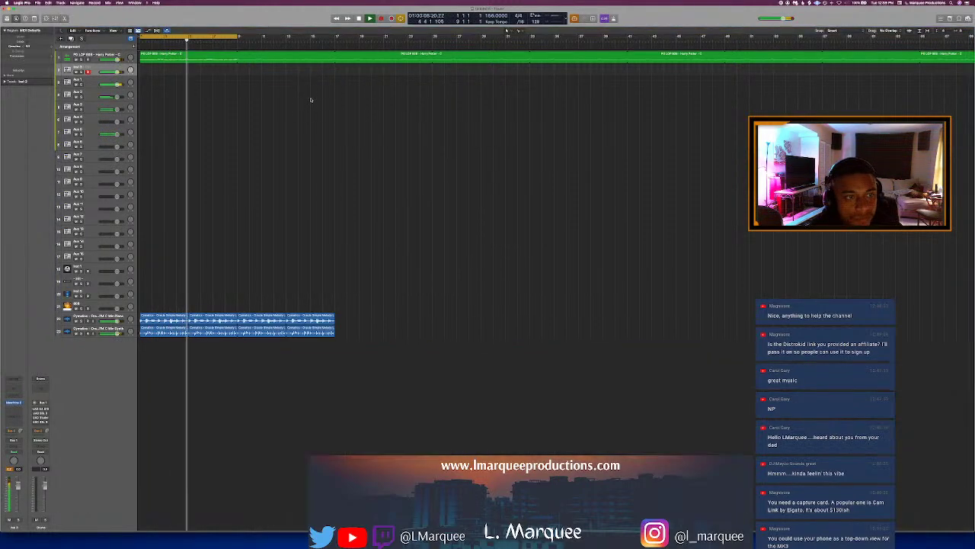
{"action": "left_click", "coordinate": [98, 293]}
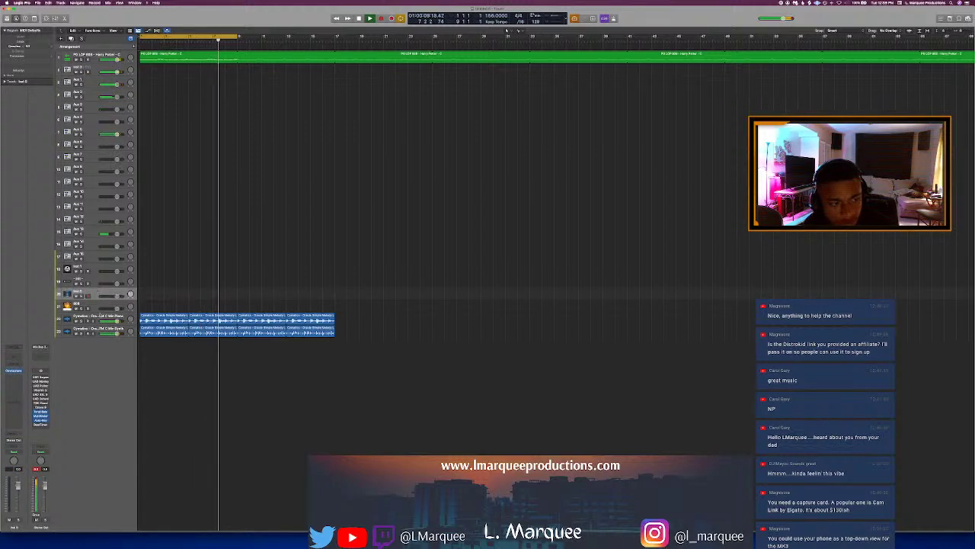
Step: Move the two Cymatics audio tracks together up the track list, directly above the Inst 1 track
{"action": "left_click", "coordinate": [98, 316]}
{"action": "left_click", "coordinate": [97, 328], "text": "shift"}
{"action": "left_click_drag", "start_coordinate": [97, 328], "coordinate": [97, 267]}
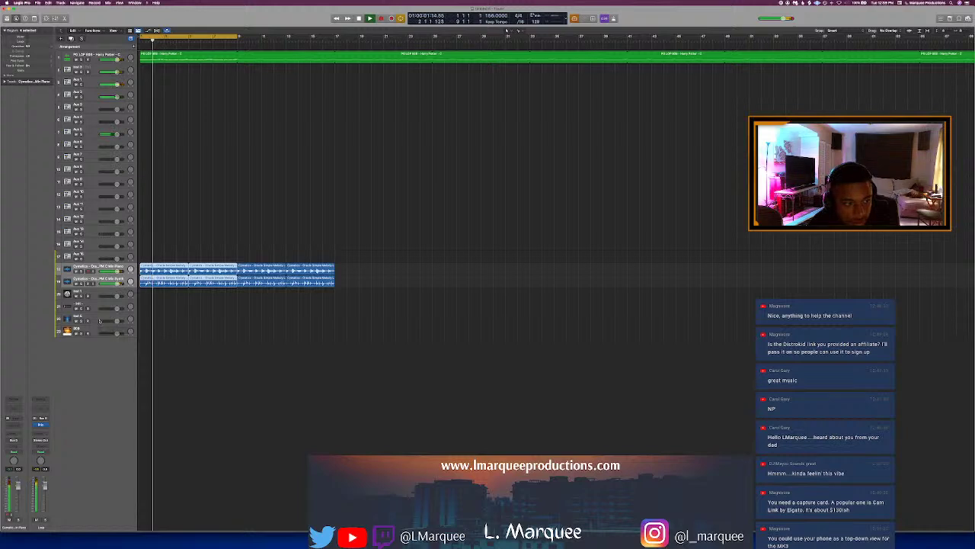
Step: Open the Omnisphere instrument on the second-to-last track and place its window in the middle of the arrangement
{"action": "left_click", "coordinate": [89, 321]}
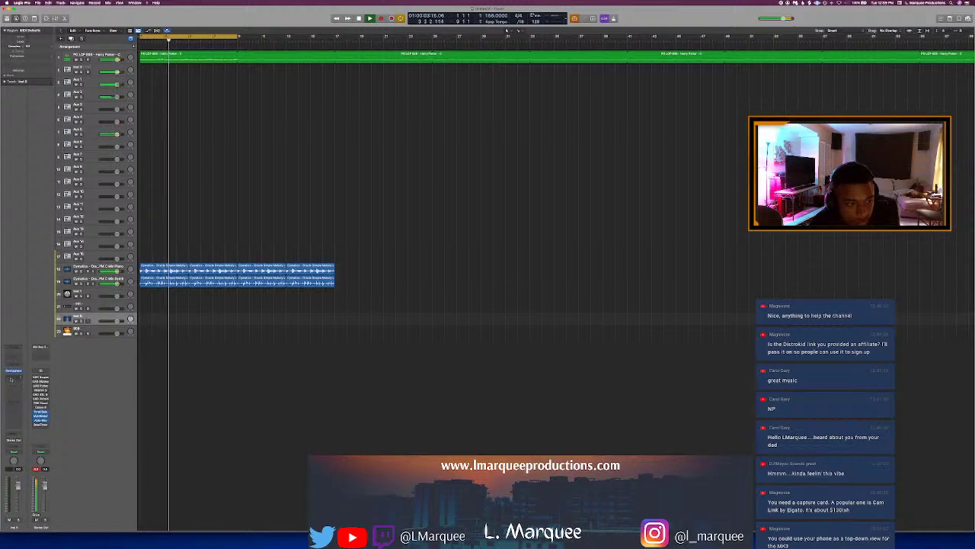
{"action": "mouse_move", "coordinate": [14, 371]}
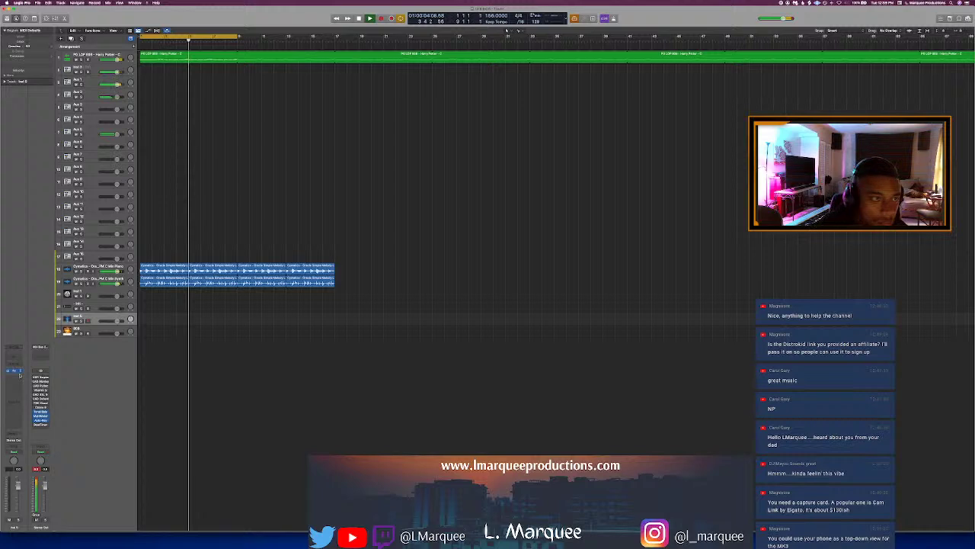
{"action": "left_click", "coordinate": [20, 375]}
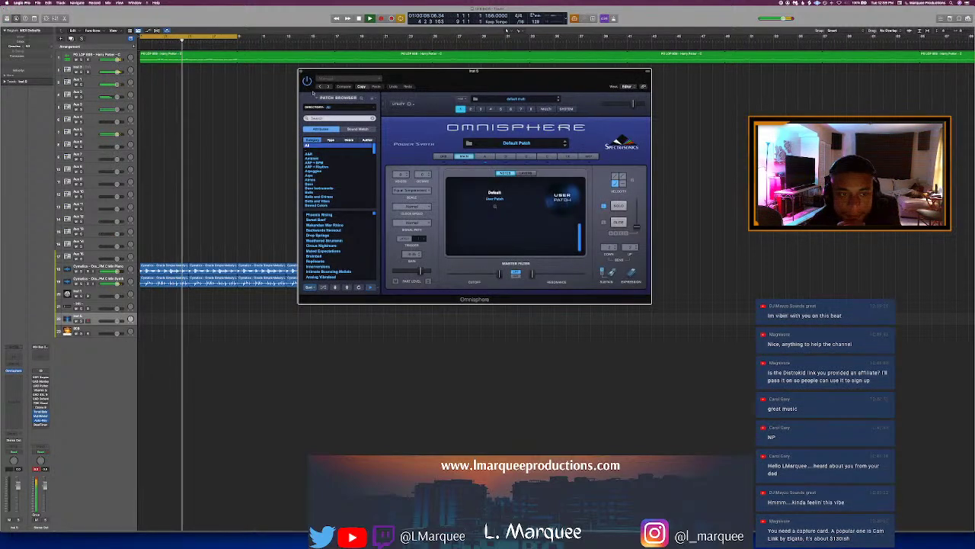
{"action": "left_click_drag", "start_coordinate": [313, 71], "coordinate": [337, 116]}
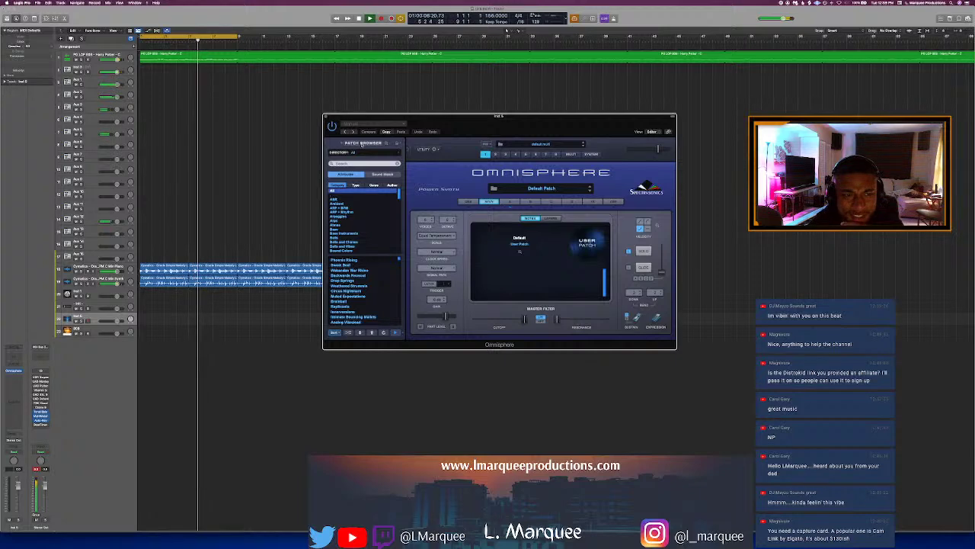
Step: Expand Omnisphere's patch browser and switch its directory to the user library Leauxfi - Aurora
{"action": "left_click", "coordinate": [363, 142]}
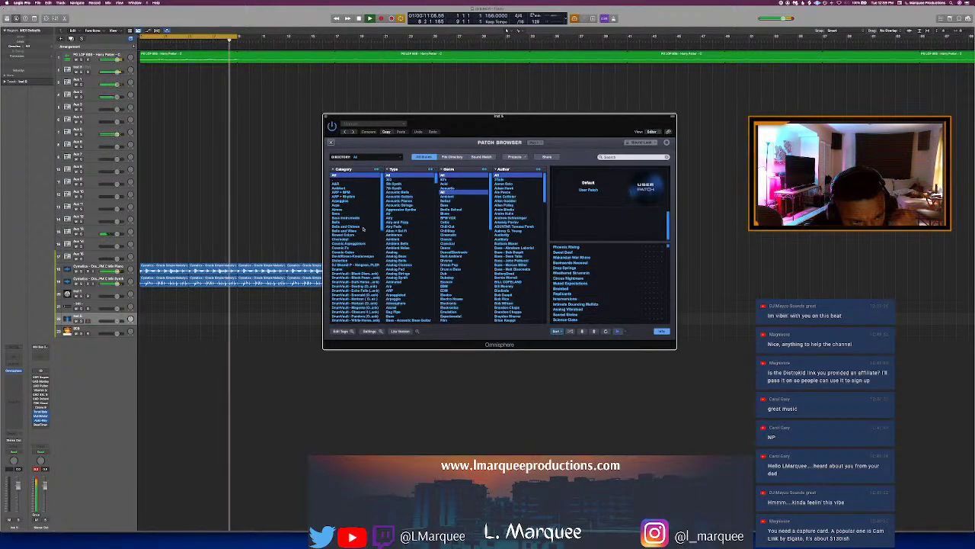
{"action": "left_click", "coordinate": [379, 157]}
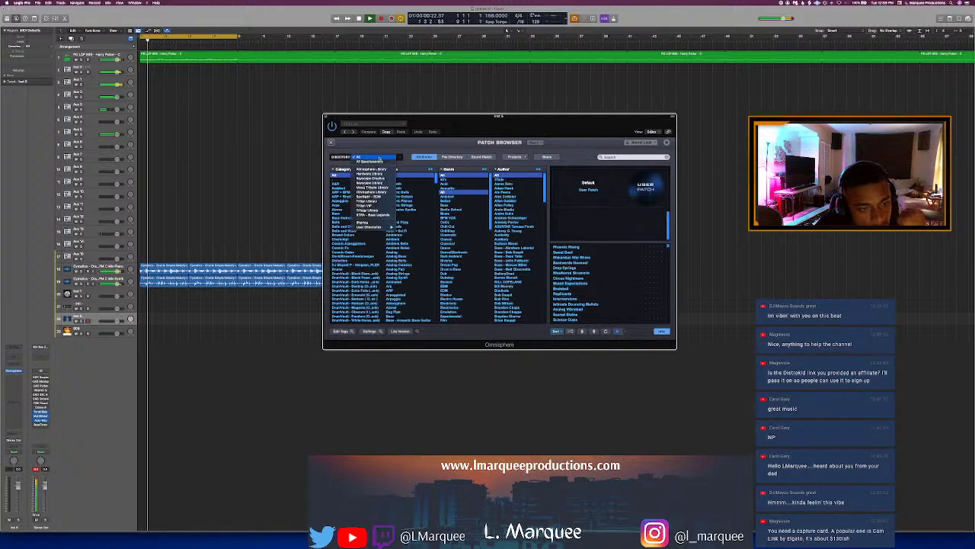
{"action": "mouse_move", "coordinate": [374, 227]}
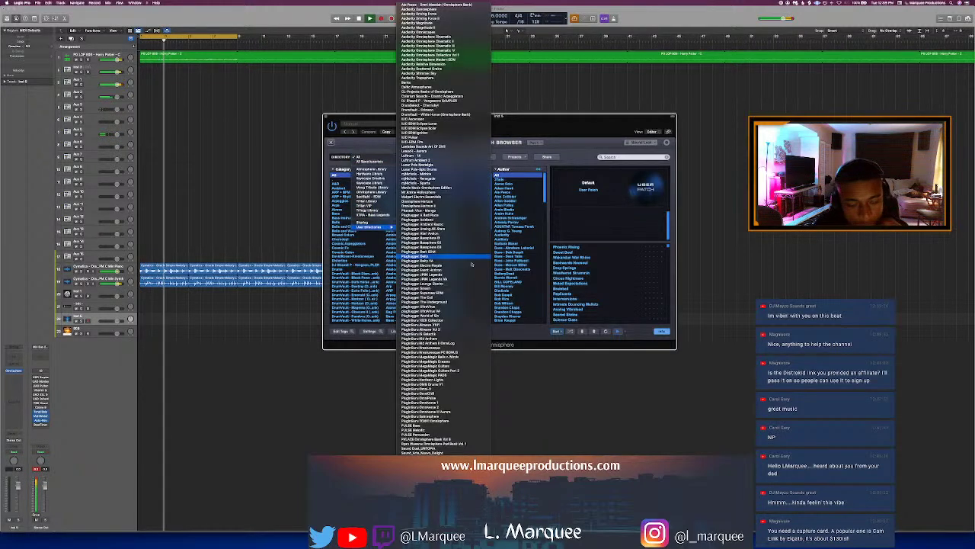
{"action": "scroll", "coordinate": [471, 263], "scroll_direction": "down", "scroll_amount": 3}
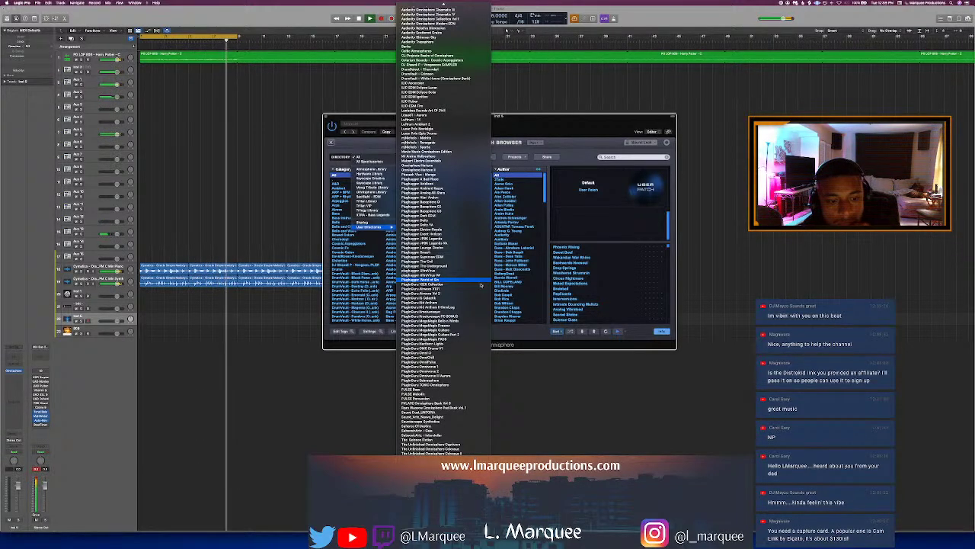
{"action": "left_click", "coordinate": [431, 118]}
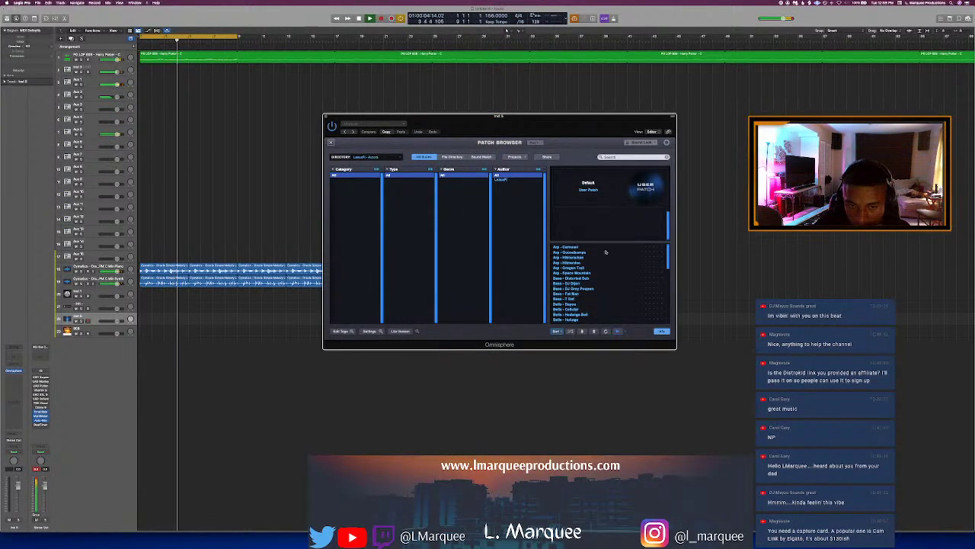
Step: Audition the Arp patches in the Leauxfi - Aurora library, starting with Arp - Goosebumps
{"action": "left_click", "coordinate": [619, 253]}
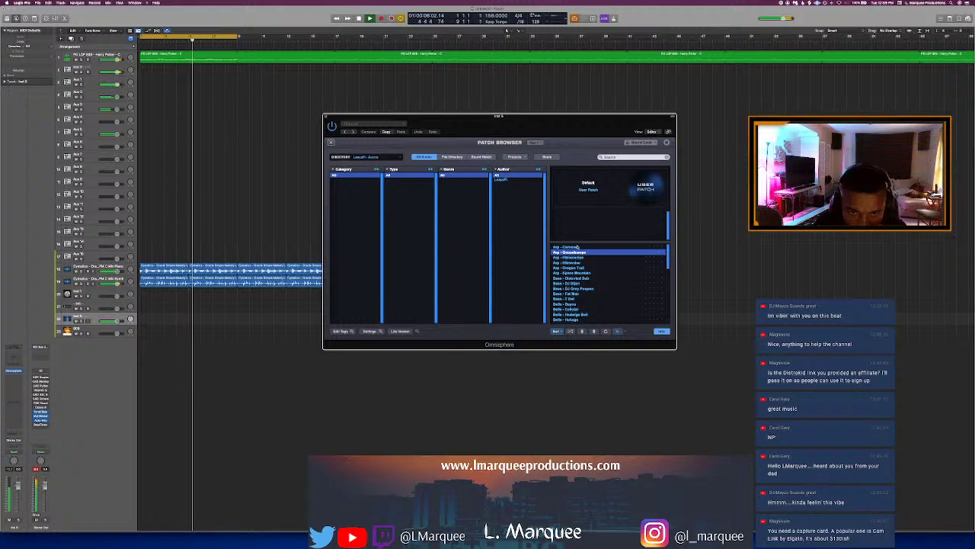
{"action": "key", "text": "Down"}
{"action": "key", "text": "Down"}
{"action": "key", "text": "Down"}
{"action": "key", "text": "Down"}
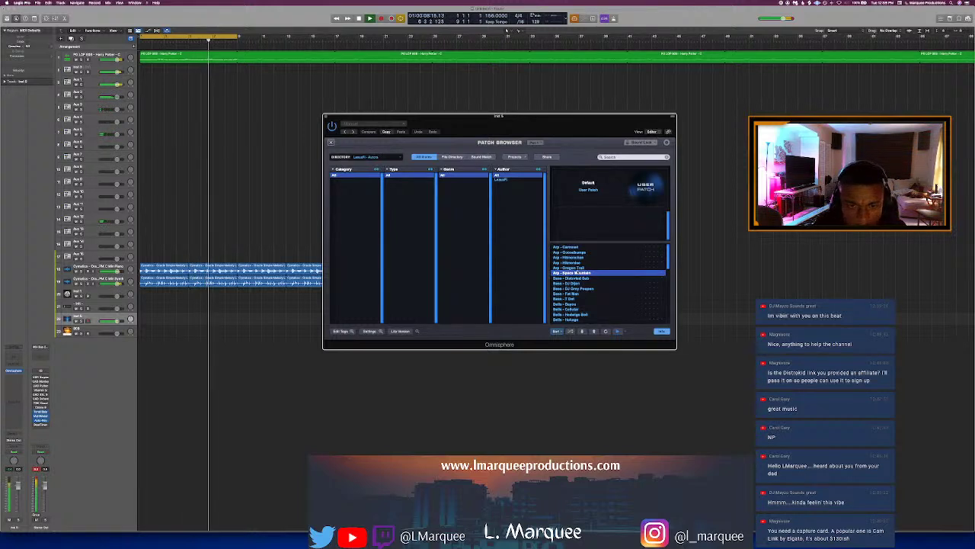
{"action": "scroll", "coordinate": [579, 279], "scroll_direction": "down", "scroll_amount": 5}
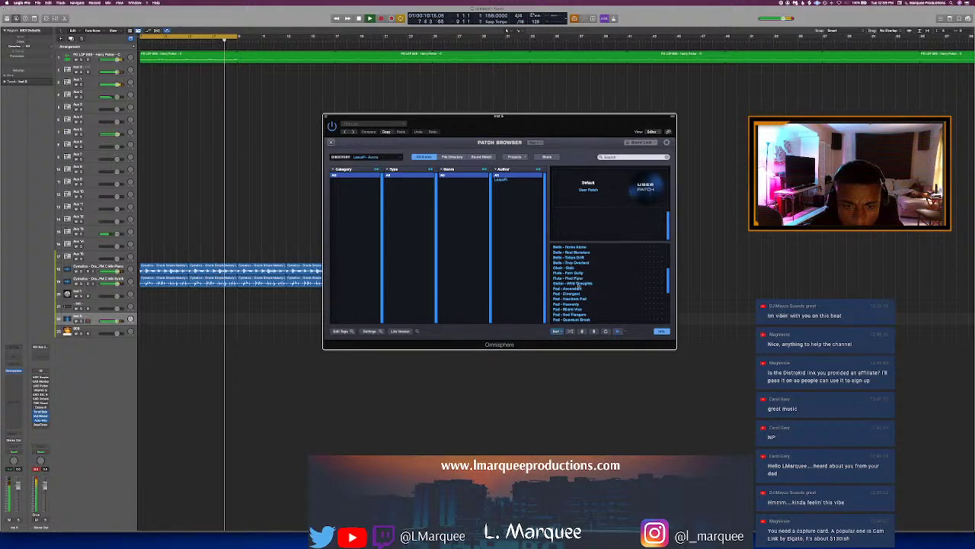
Step: Audition the Pad patches from Pad - Ascendant down to Pad - Red Flangers
{"action": "left_click", "coordinate": [577, 293]}
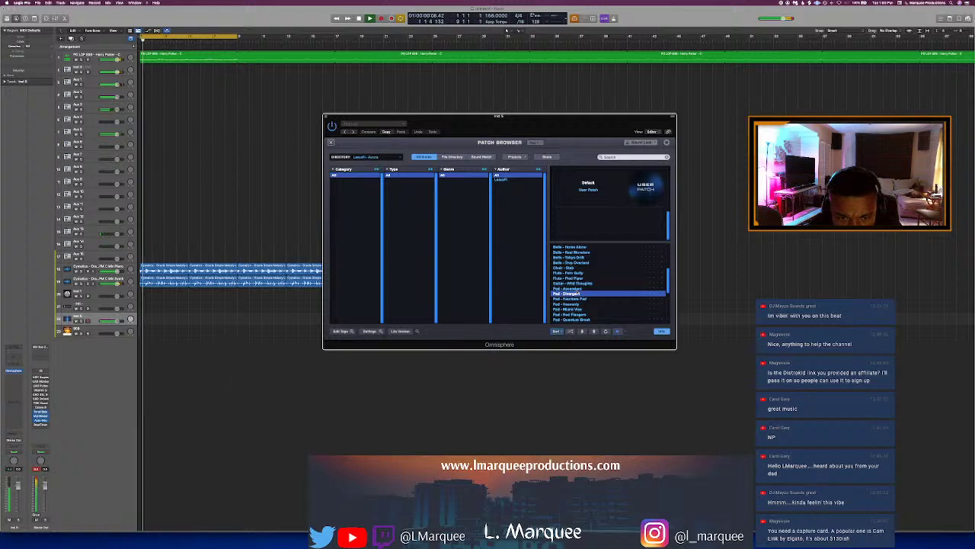
{"action": "key", "text": "Up"}
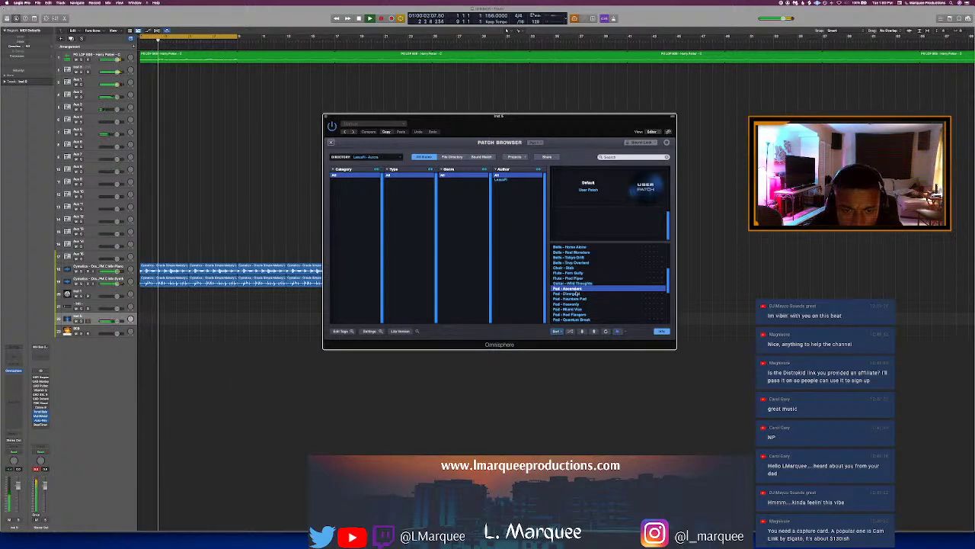
{"action": "key", "text": "Down"}
{"action": "key", "text": "Down"}
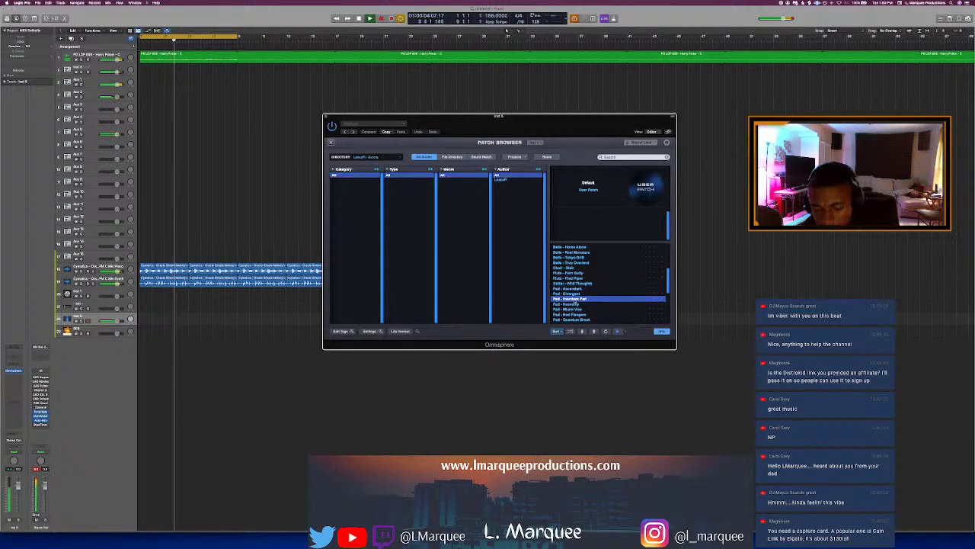
{"action": "key", "text": "Down"}
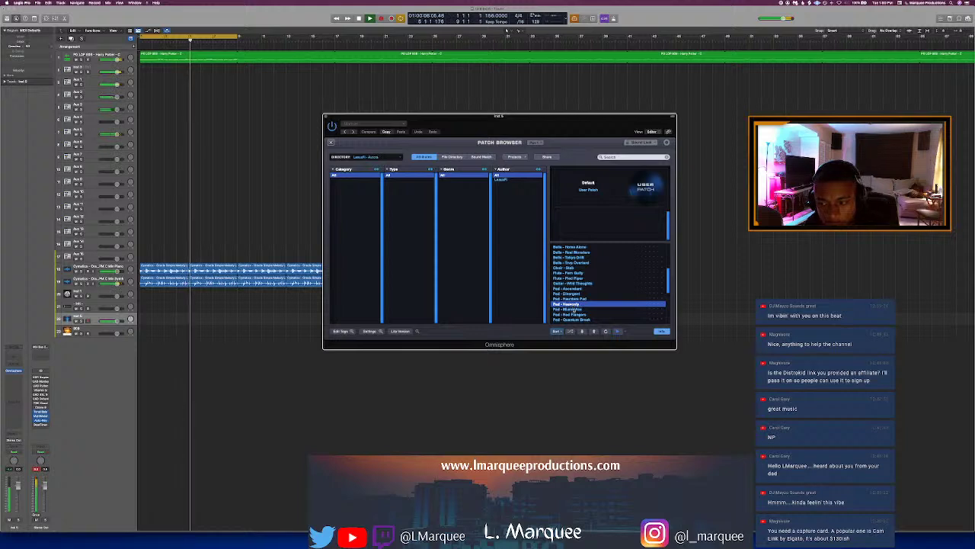
{"action": "key", "text": "Down"}
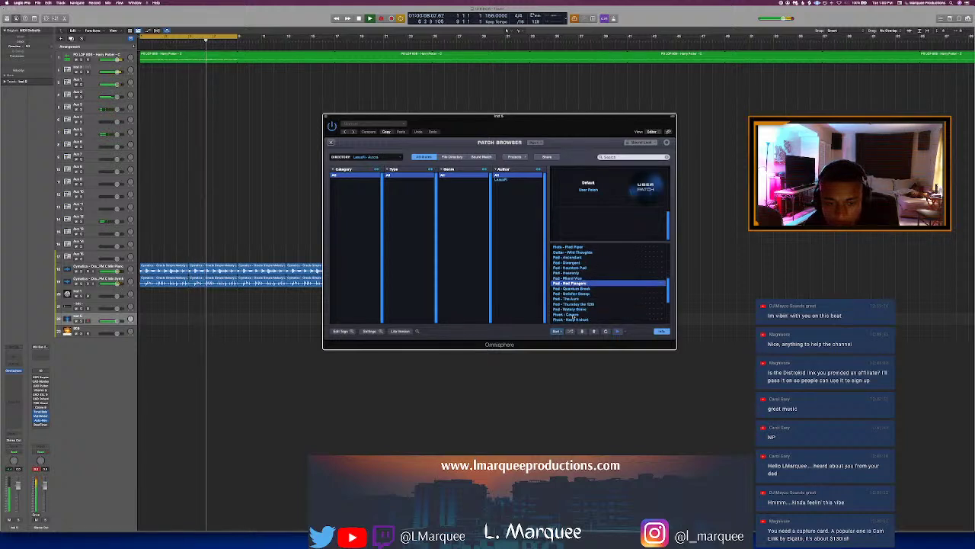
Step: Try out the Pluck patches, including Keep it short and Movie Guitar, and load Pluck - OPM
{"action": "scroll", "coordinate": [573, 313], "scroll_direction": "down", "scroll_amount": 5}
{"action": "left_click", "coordinate": [570, 304]}
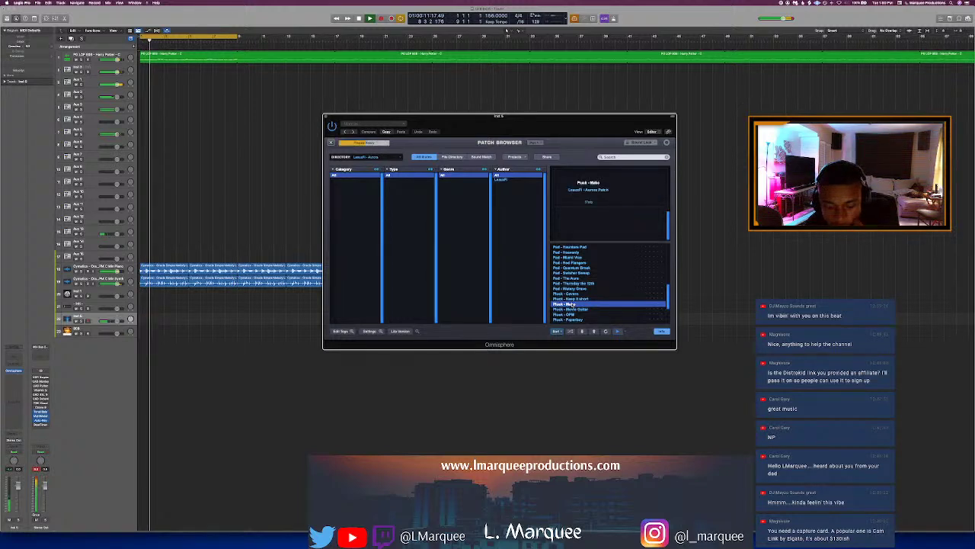
{"action": "left_click", "coordinate": [573, 299]}
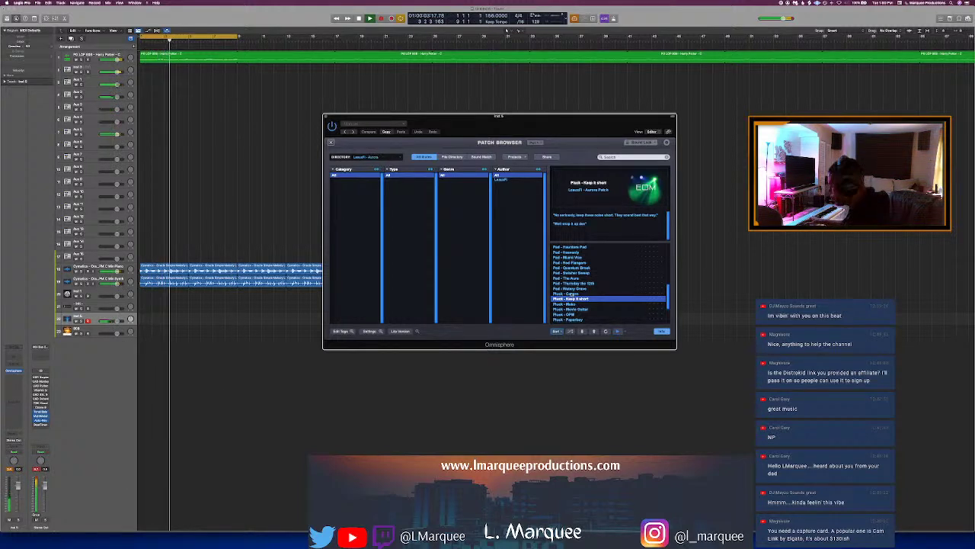
{"action": "left_click", "coordinate": [573, 304]}
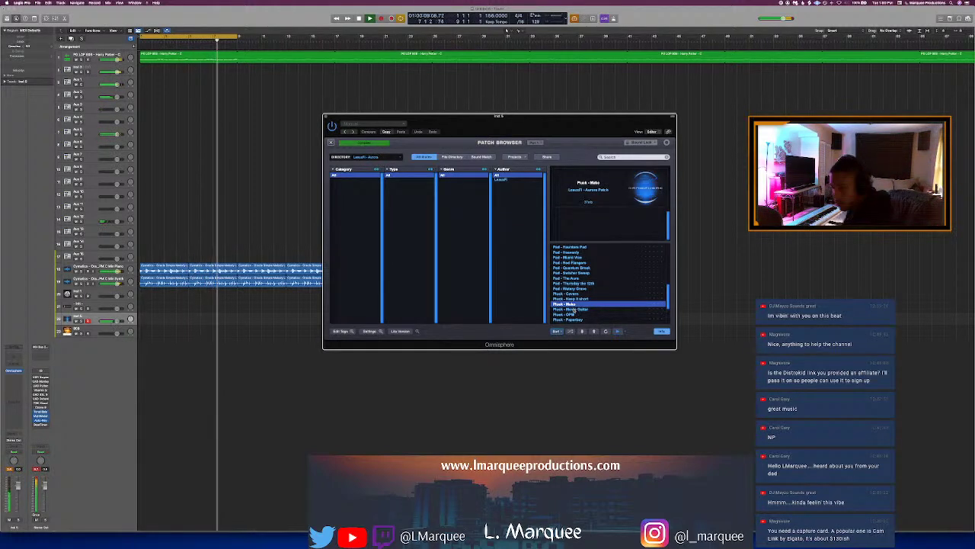
{"action": "left_click", "coordinate": [573, 309]}
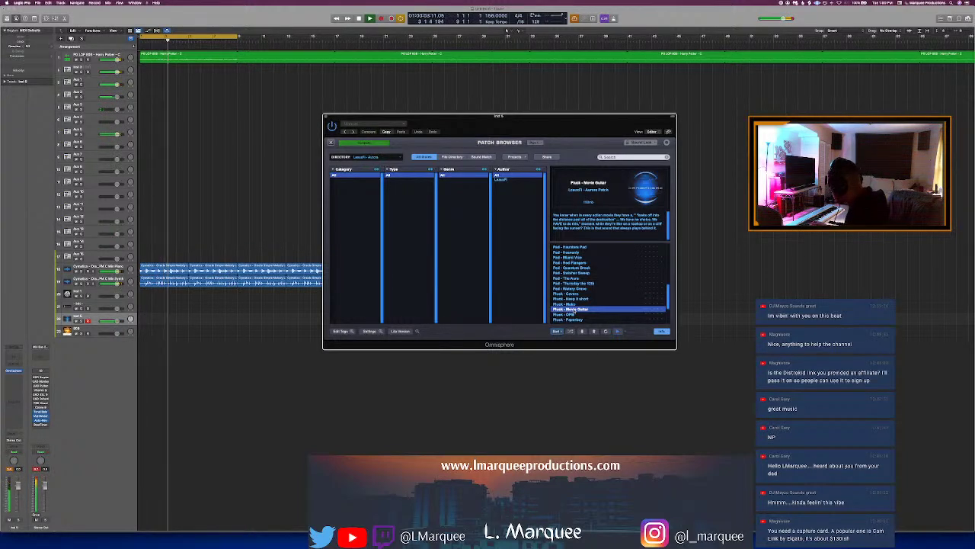
{"action": "left_click", "coordinate": [570, 315]}
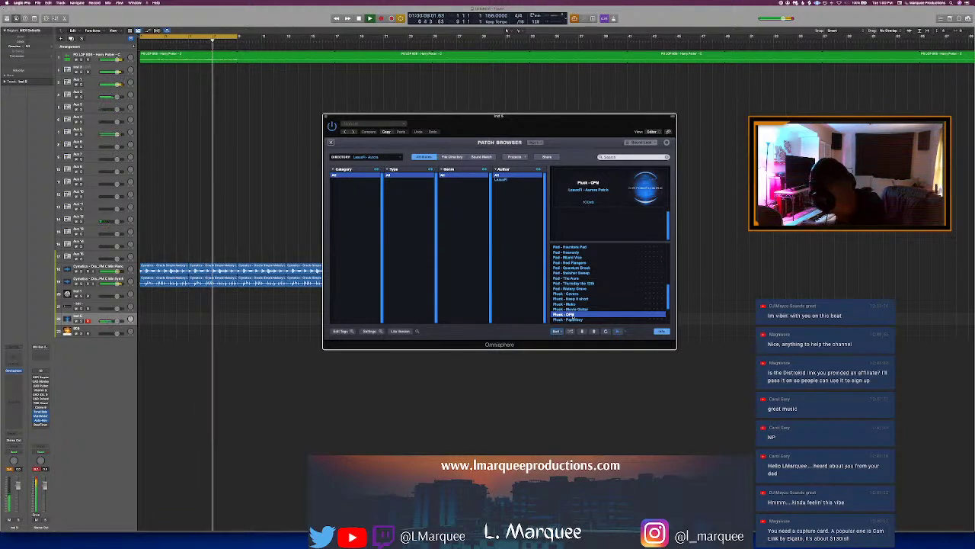
Step: Restart playback from the beginning and capture a pluck melody on the Omnisphere track across the bars 1 to 9 cycle range
{"action": "key", "text": "space"}
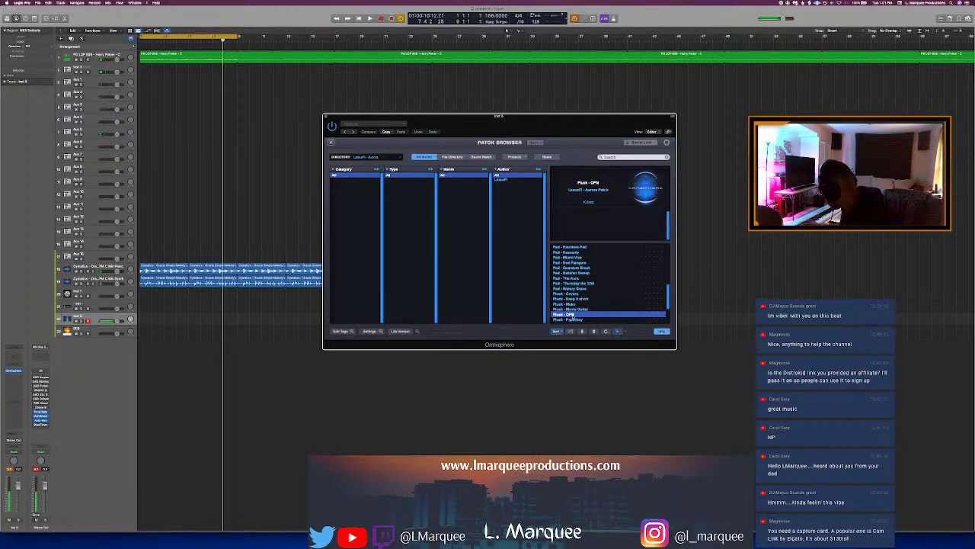
{"action": "key", "text": "Return"}
{"action": "key", "text": "space"}
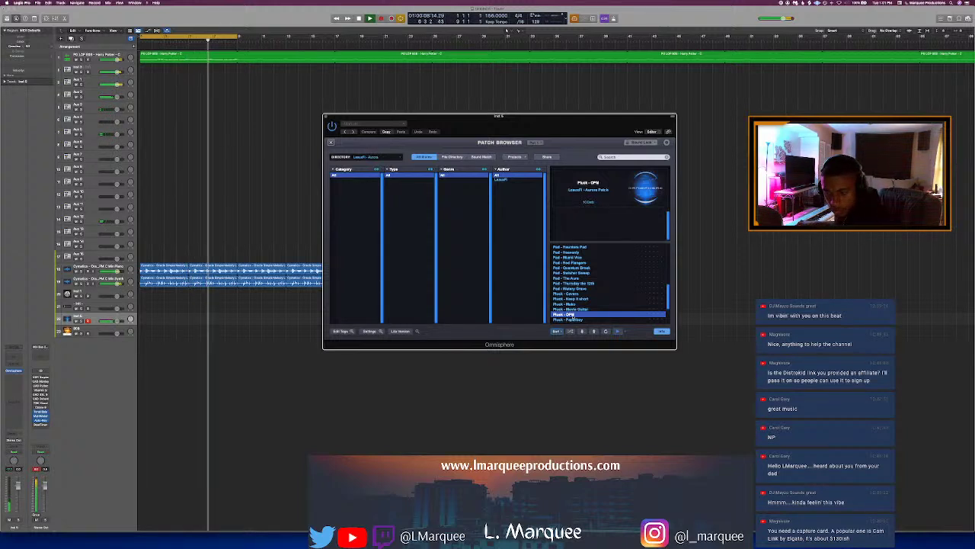
{"action": "key", "text": "space"}
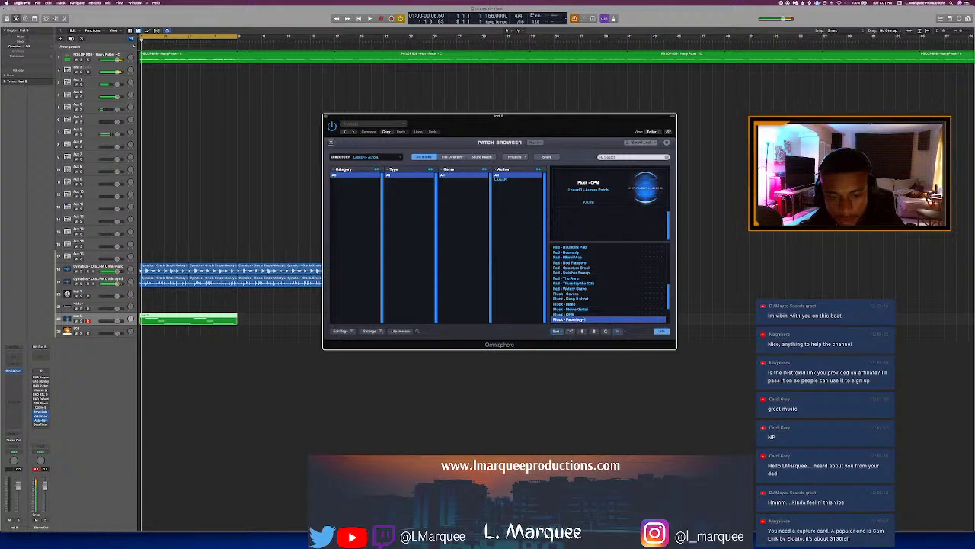
Step: Load the Pluck - Paperboy patch and play back the recorded melody with it
{"action": "key", "text": "space"}
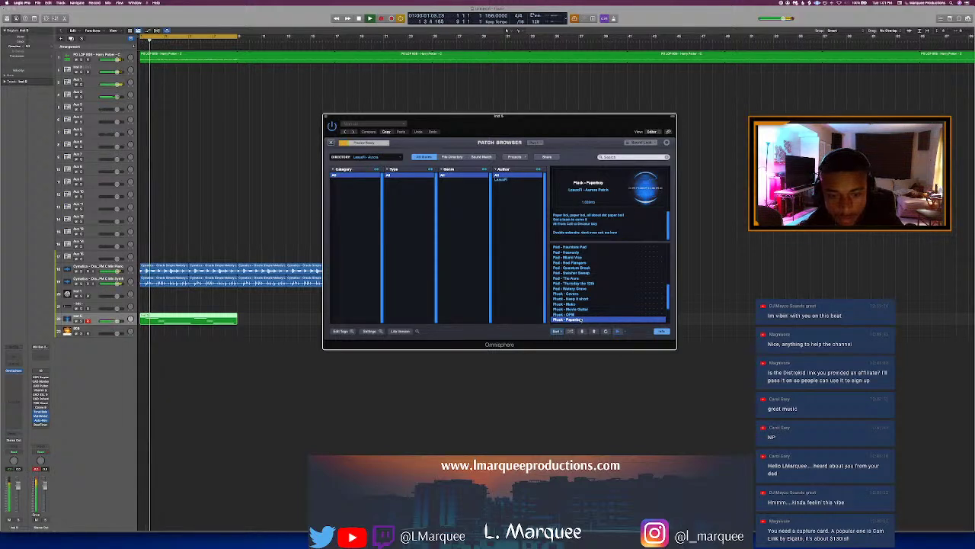
{"action": "scroll", "coordinate": [581, 319], "scroll_direction": "down", "scroll_amount": 1}
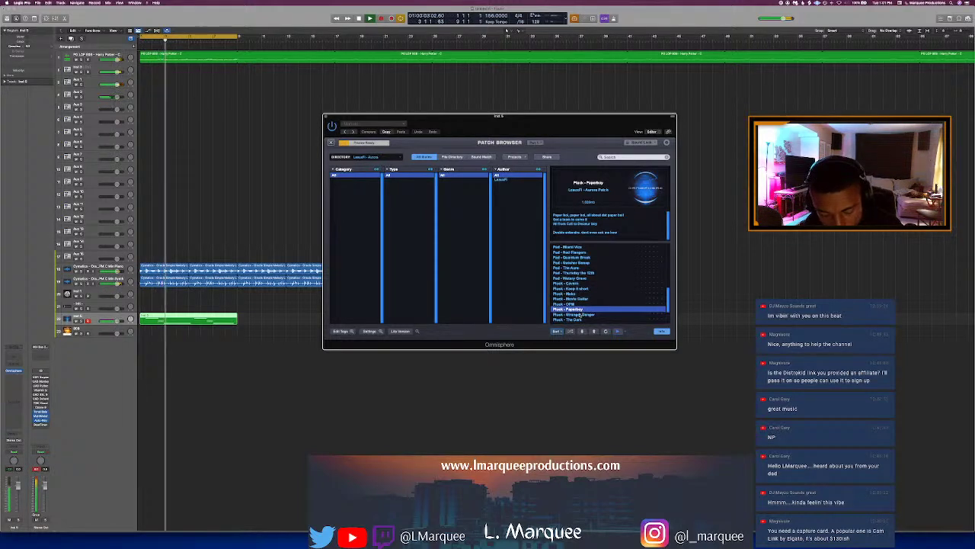
{"action": "key", "text": "space"}
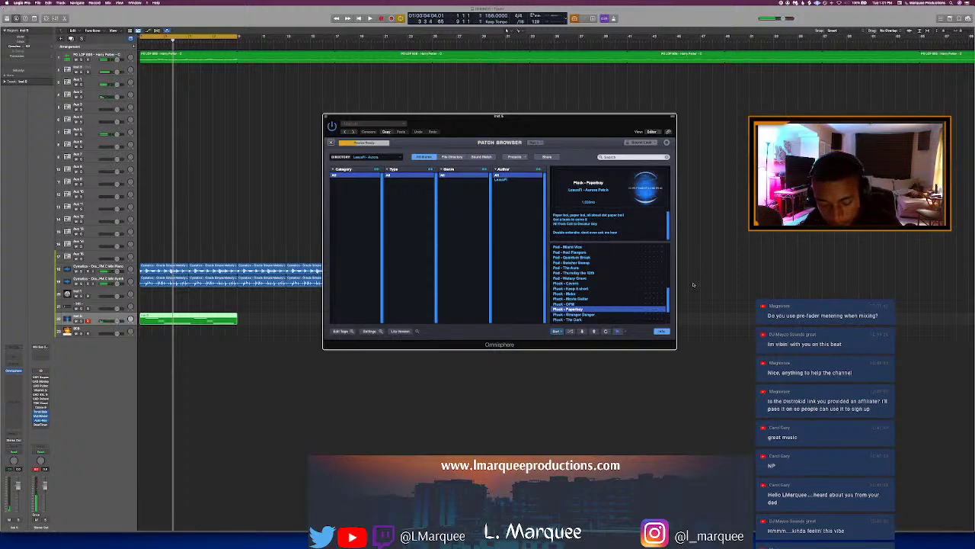
Step: Show the mixer, open the MultiMeter on the Stereo Out channel, and arrange its window beside Omnisphere
{"action": "left_click", "coordinate": [797, 254]}
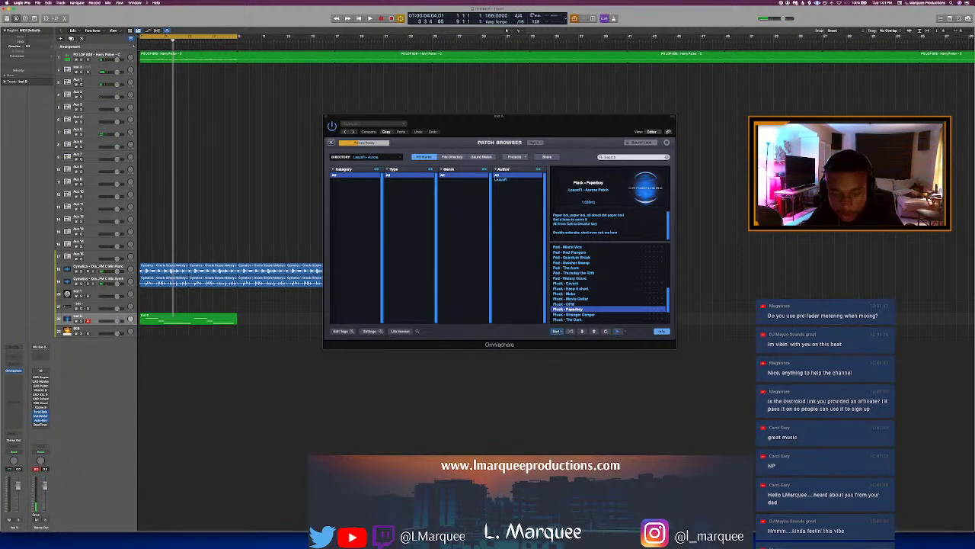
{"action": "key", "text": "x"}
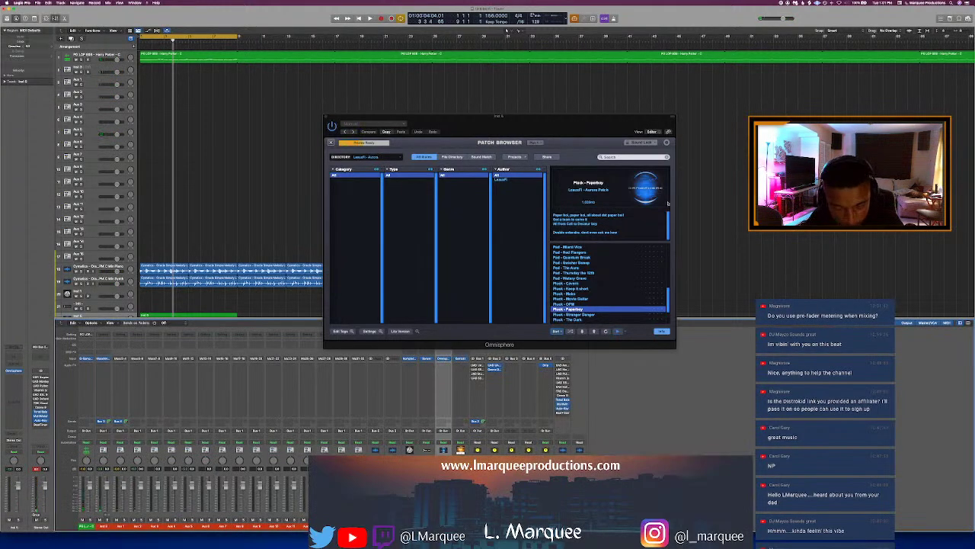
{"action": "left_click", "coordinate": [562, 405]}
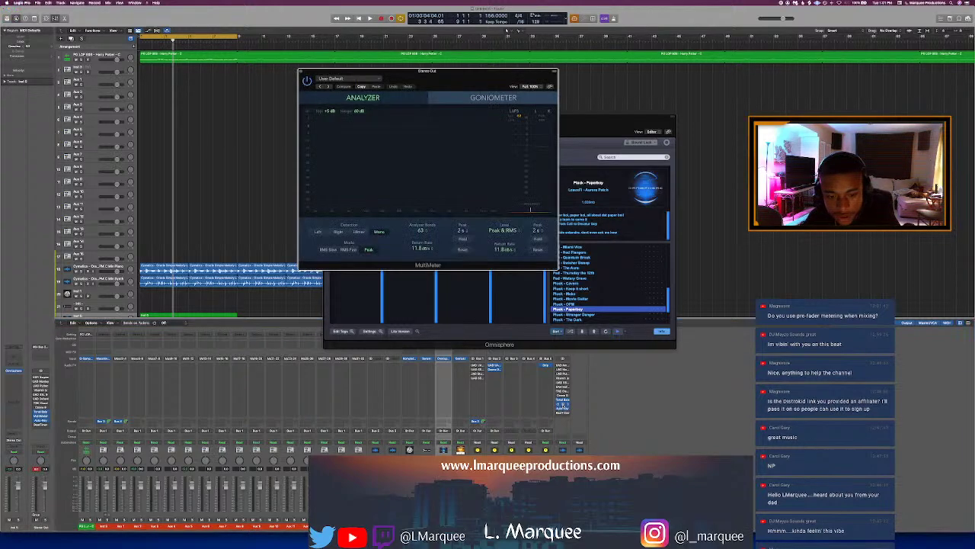
{"action": "left_click_drag", "start_coordinate": [599, 130], "coordinate": [666, 127]}
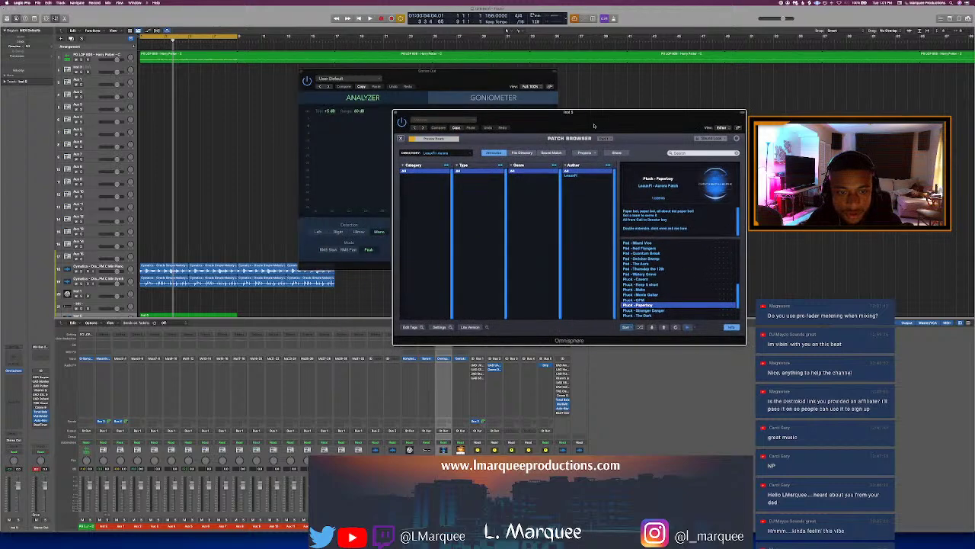
{"action": "left_click_drag", "start_coordinate": [442, 82], "coordinate": [366, 101]}
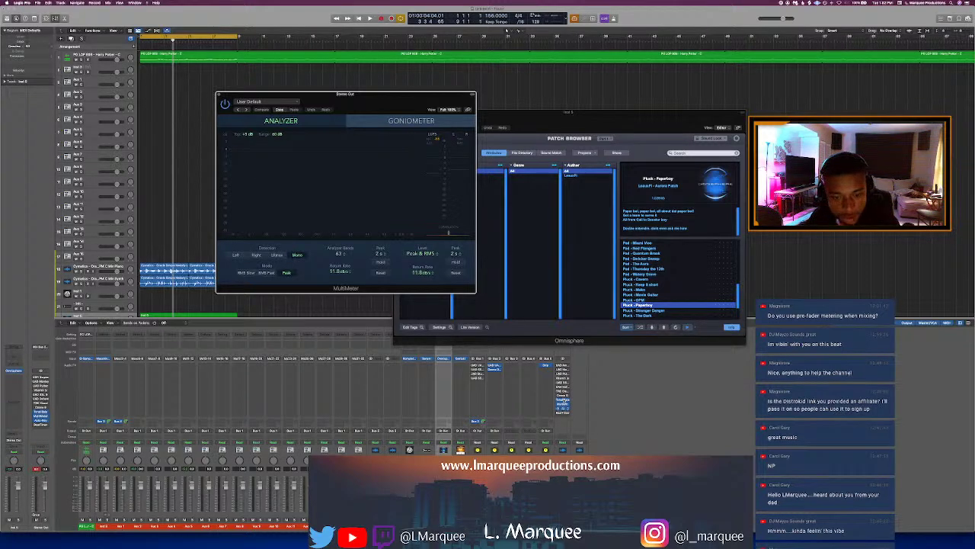
Step: Open Tonal Balance Control 2 on the Stereo Out, switch it to the Fine view, and place it beside the MultiMeter
{"action": "left_click", "coordinate": [561, 400]}
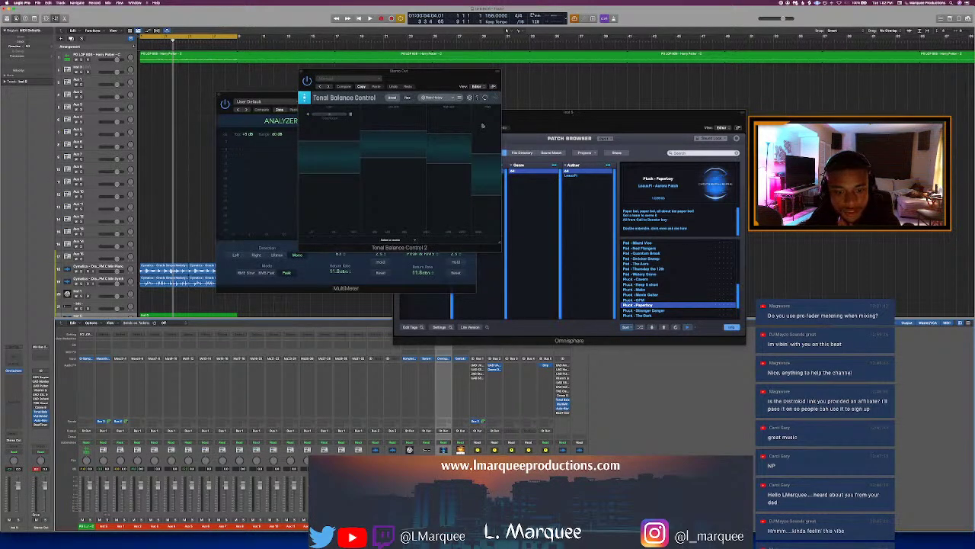
{"action": "left_click_drag", "start_coordinate": [433, 81], "coordinate": [576, 118]}
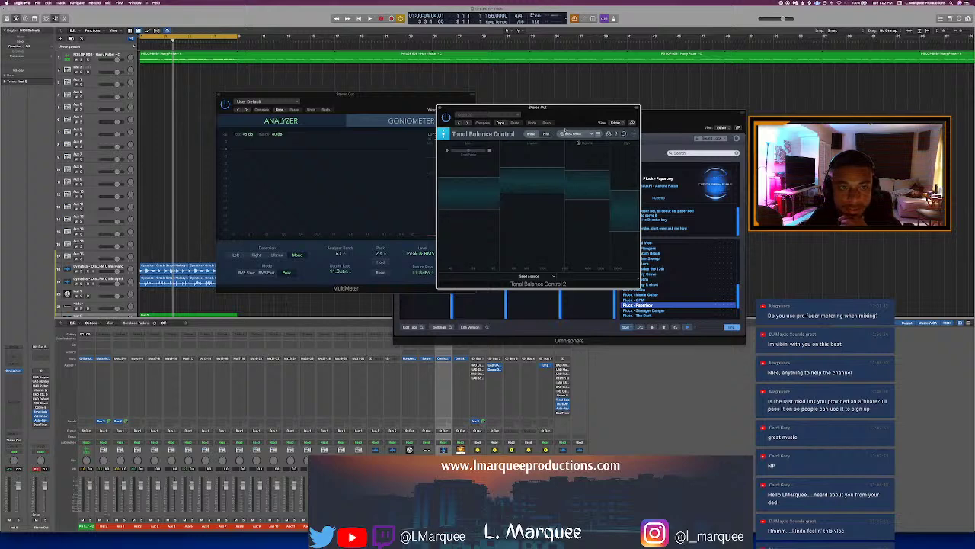
{"action": "left_click", "coordinate": [548, 134]}
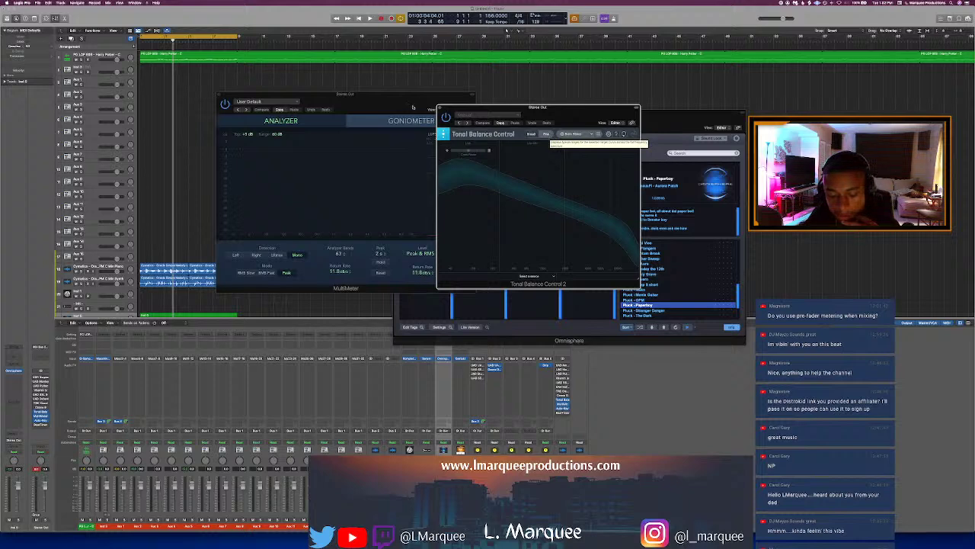
{"action": "left_click_drag", "start_coordinate": [412, 107], "coordinate": [388, 96]}
{"action": "left_click_drag", "start_coordinate": [573, 113], "coordinate": [618, 109]}
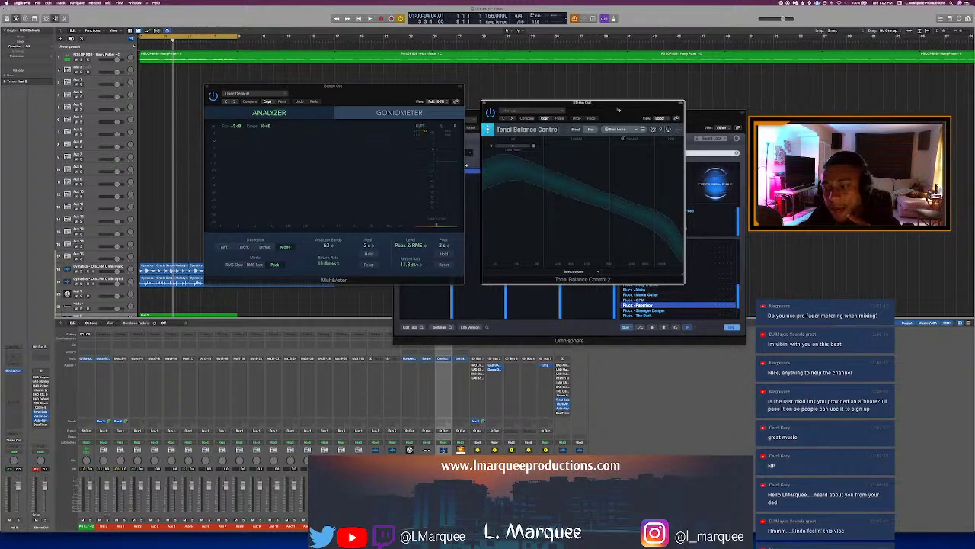
{"action": "mouse_move", "coordinate": [618, 109]}
{"action": "left_mouse_down"}
{"action": "mouse_move", "coordinate": [601, 112]}
{"action": "mouse_move", "coordinate": [627, 111]}
{"action": "mouse_move", "coordinate": [653, 88]}
{"action": "mouse_move", "coordinate": [611, 126]}
{"action": "left_mouse_up"}
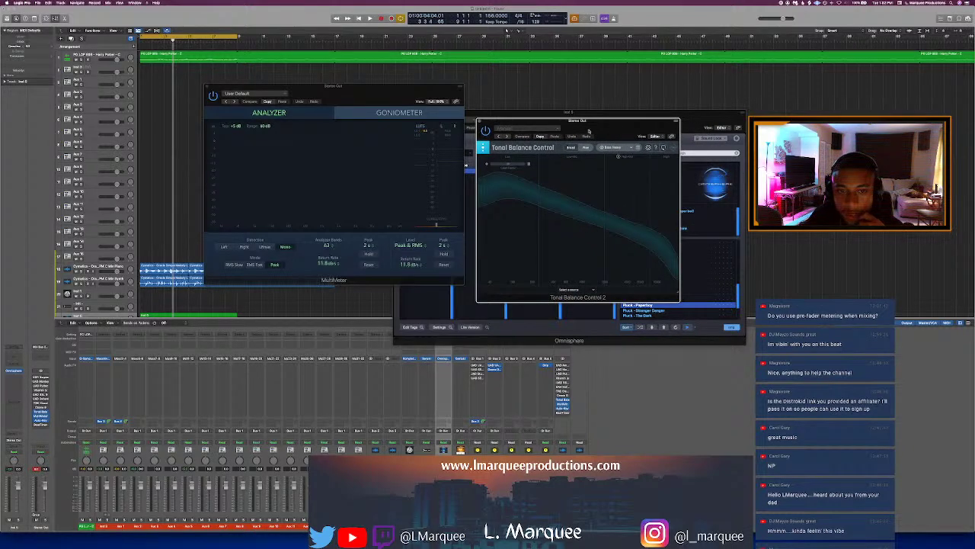
Step: Play the beat from the start and check its frequency balance and levels on the MultiMeter and Tonal Balance Control
{"action": "key", "text": "space"}
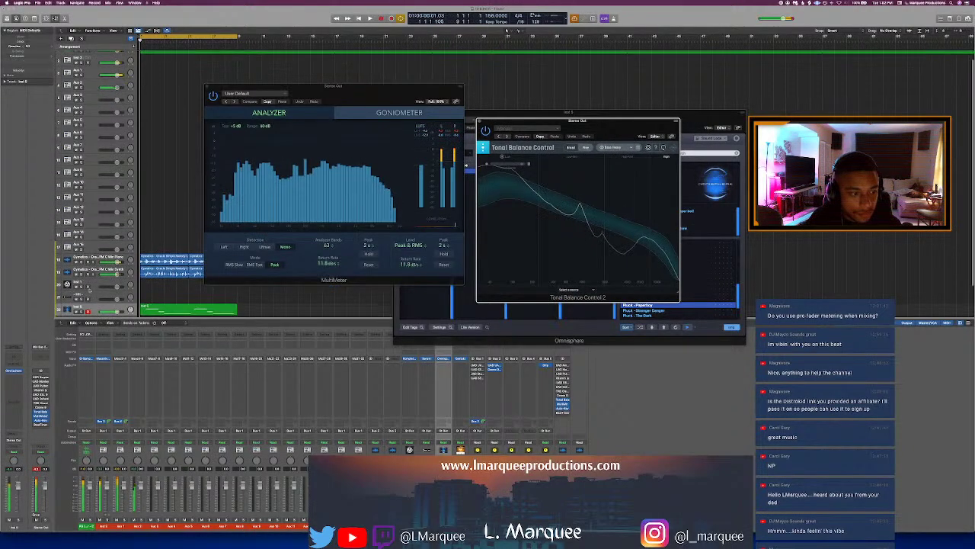
{"action": "left_click", "coordinate": [203, 285]}
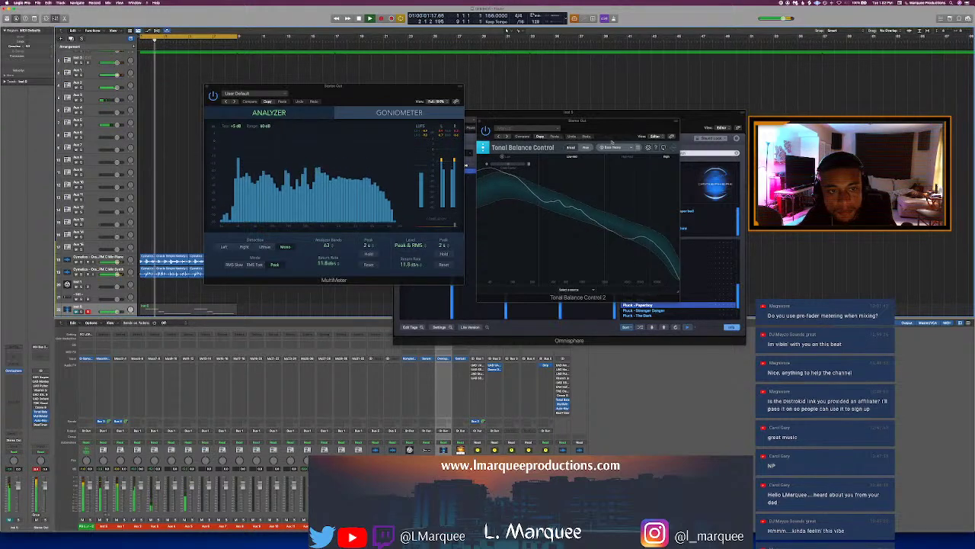
{"action": "left_click_drag", "start_coordinate": [612, 141], "coordinate": [623, 142]}
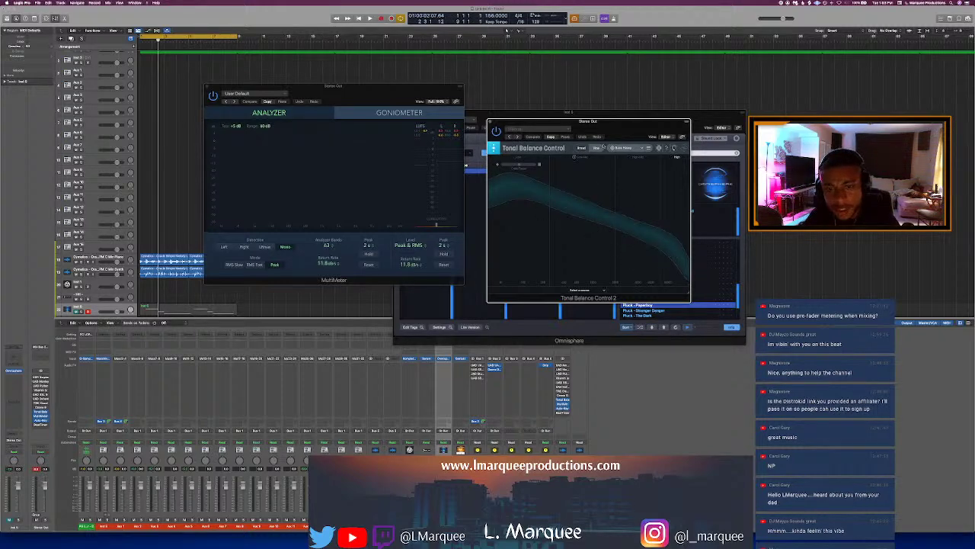
{"action": "left_click_drag", "start_coordinate": [631, 138], "coordinate": [626, 142]}
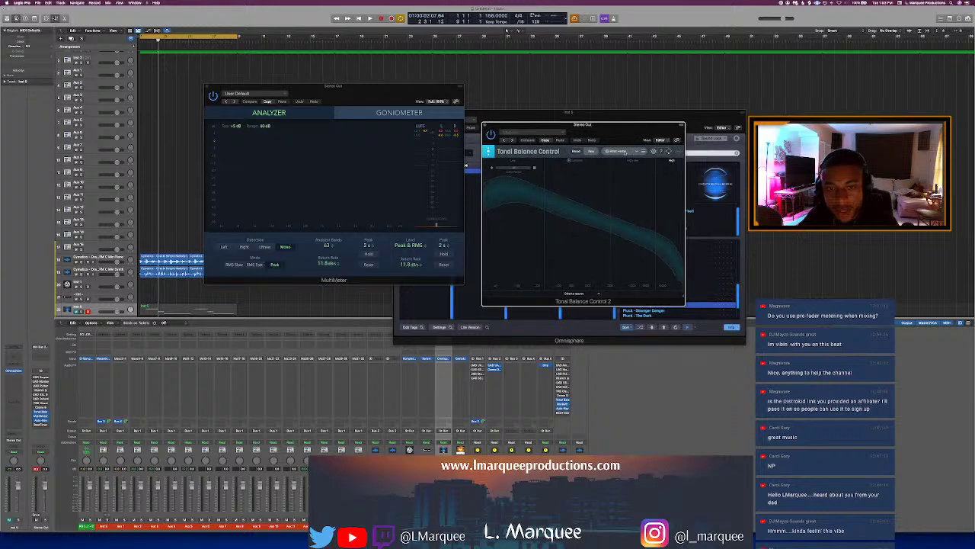
Step: Review the list of genre target curves in Tonal Balance Control, and close both metering plug-ins
{"action": "left_click", "coordinate": [617, 151]}
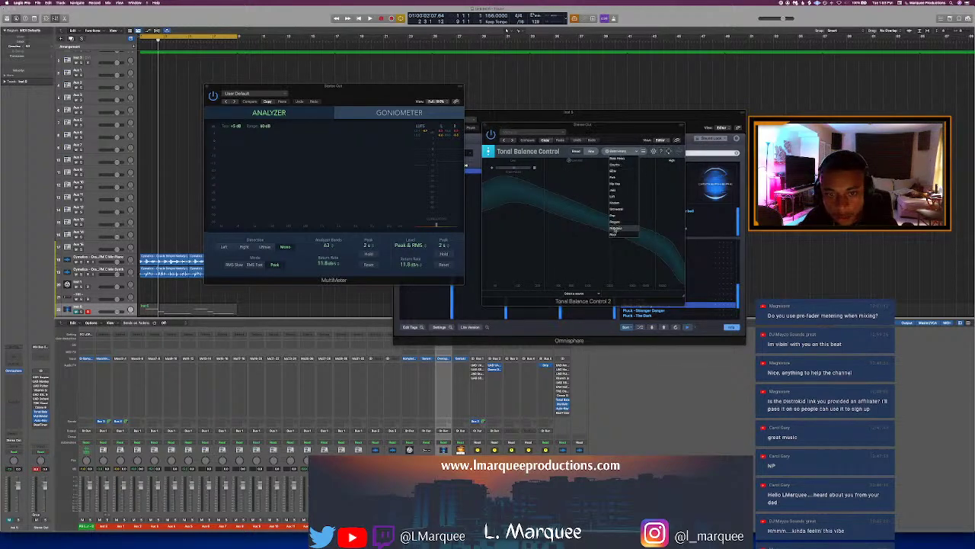
{"action": "left_click", "coordinate": [612, 137]}
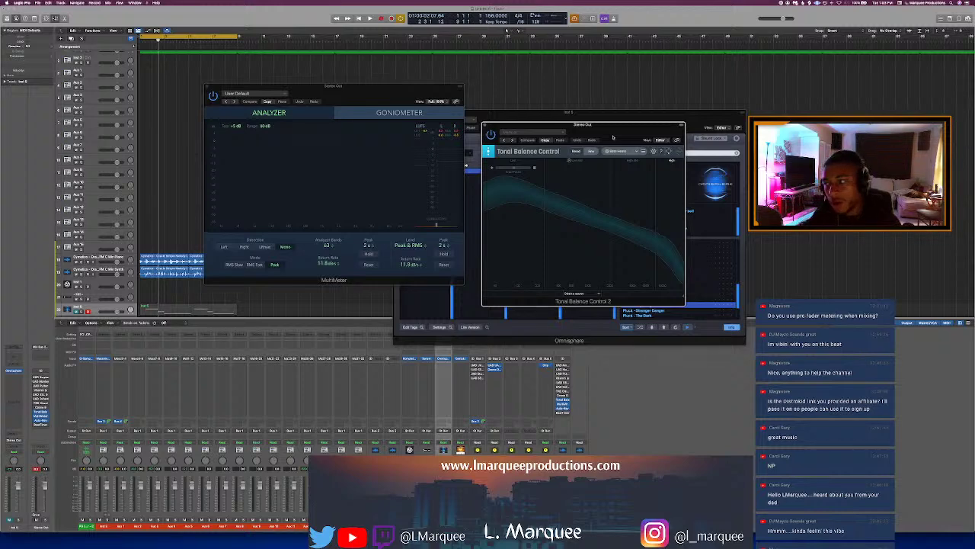
{"action": "left_click_drag", "start_coordinate": [614, 136], "coordinate": [639, 144]}
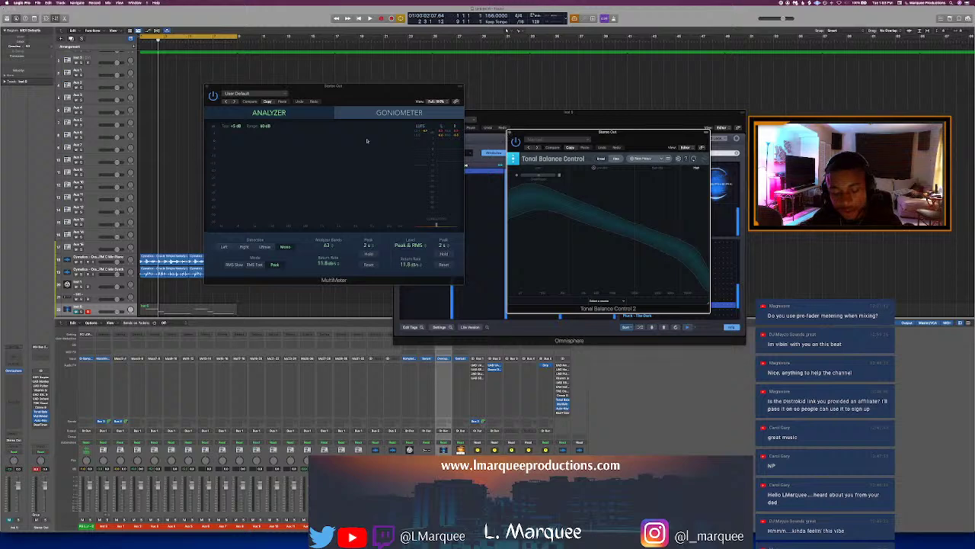
{"action": "left_click_drag", "start_coordinate": [653, 151], "coordinate": [643, 143]}
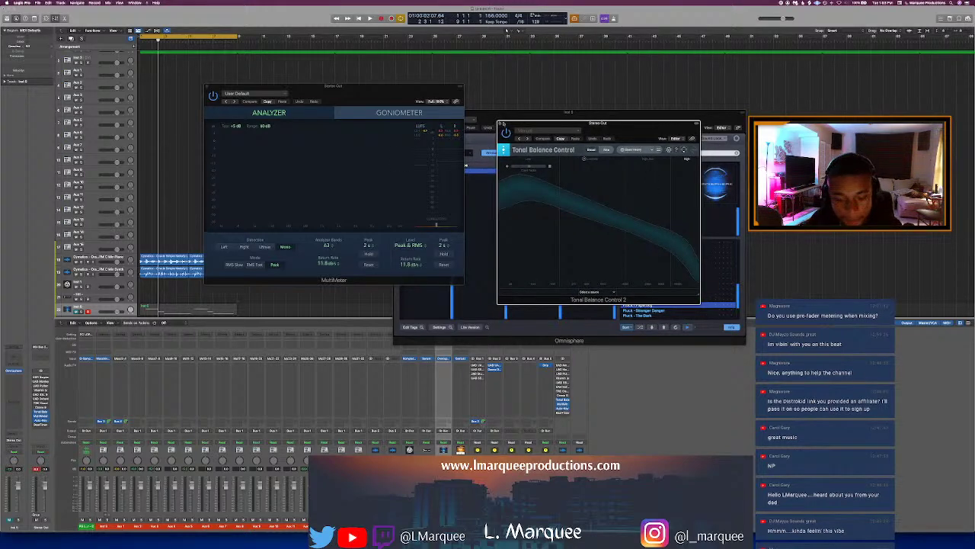
{"action": "key", "text": "super+w"}
{"action": "left_click", "coordinate": [207, 87]}
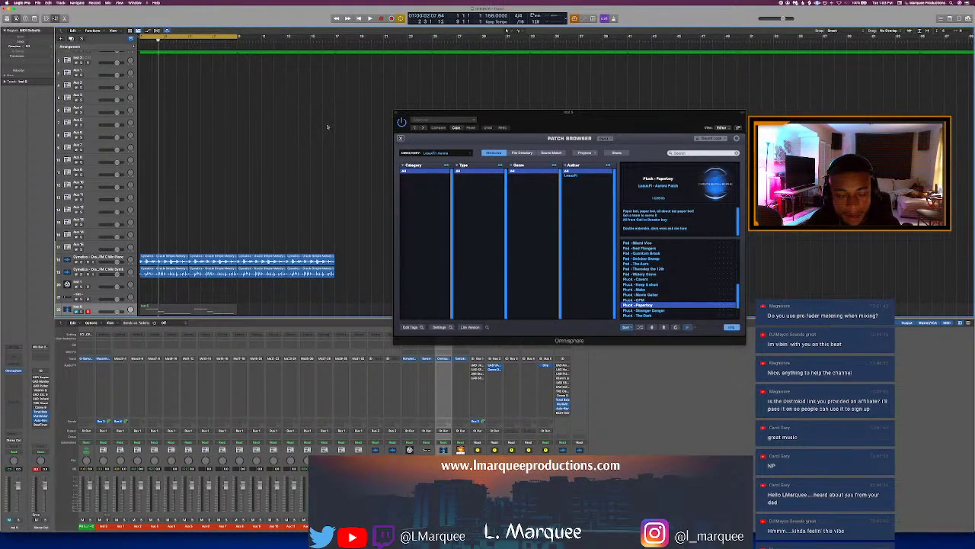
Step: Play the recorded melody with Pluck - Paperboy, and audition Pluck - Stranger Danger and Pluck - The Dark over the beat
{"action": "key", "text": "space"}
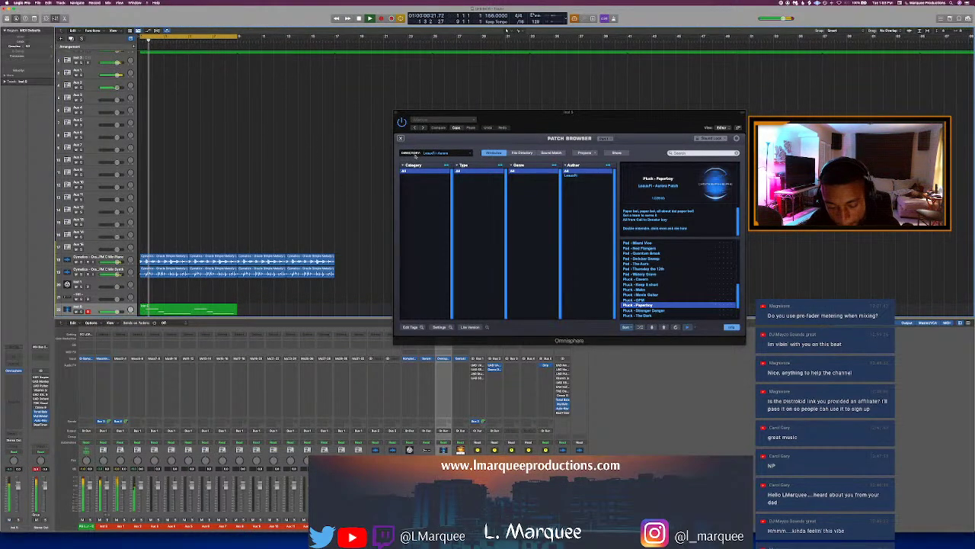
{"action": "key", "text": "space"}
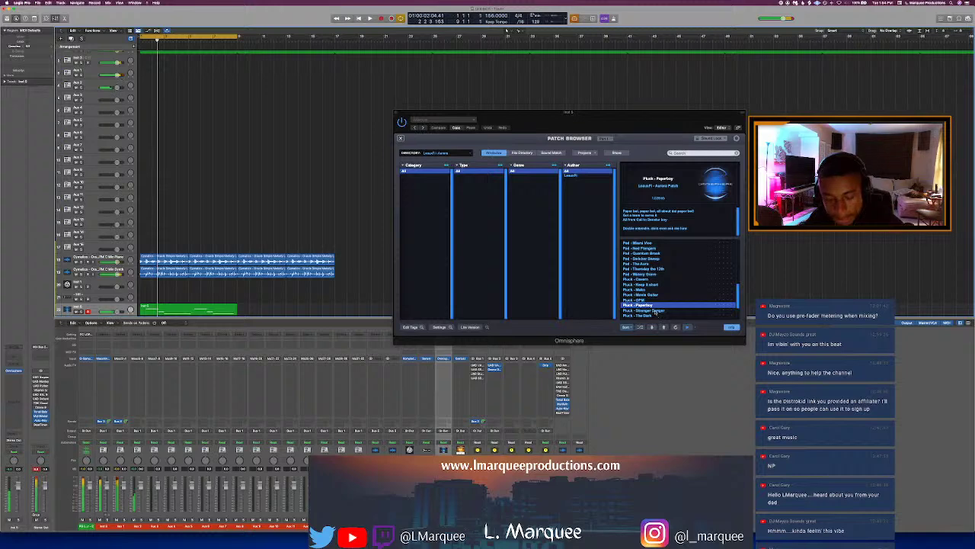
{"action": "left_click", "coordinate": [654, 310]}
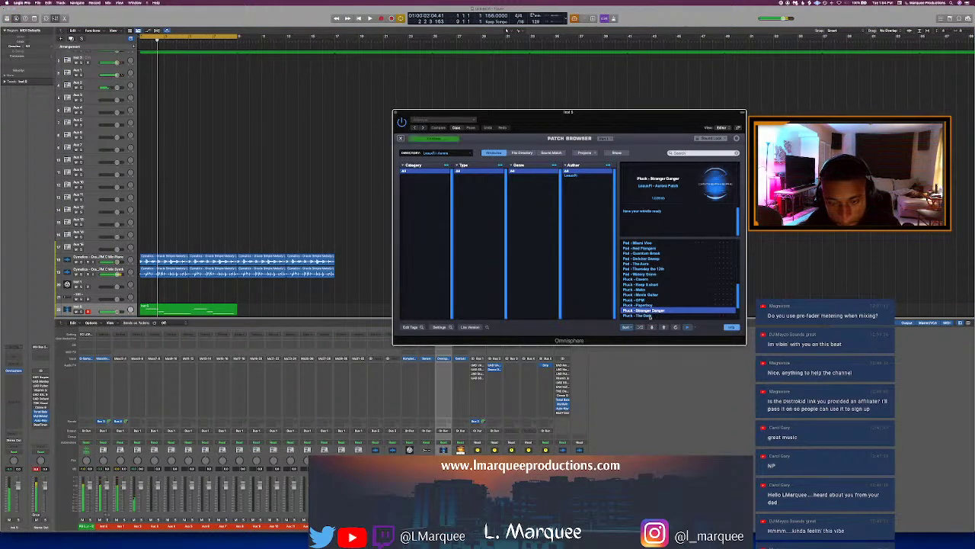
{"action": "key", "text": "space"}
{"action": "scroll", "coordinate": [648, 305], "scroll_direction": "down", "scroll_amount": 2}
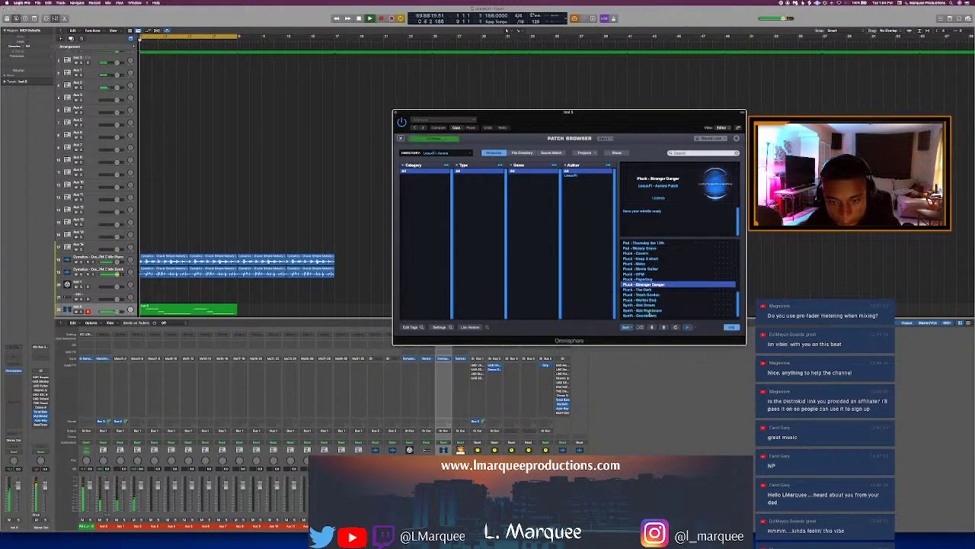
{"action": "left_click", "coordinate": [647, 289]}
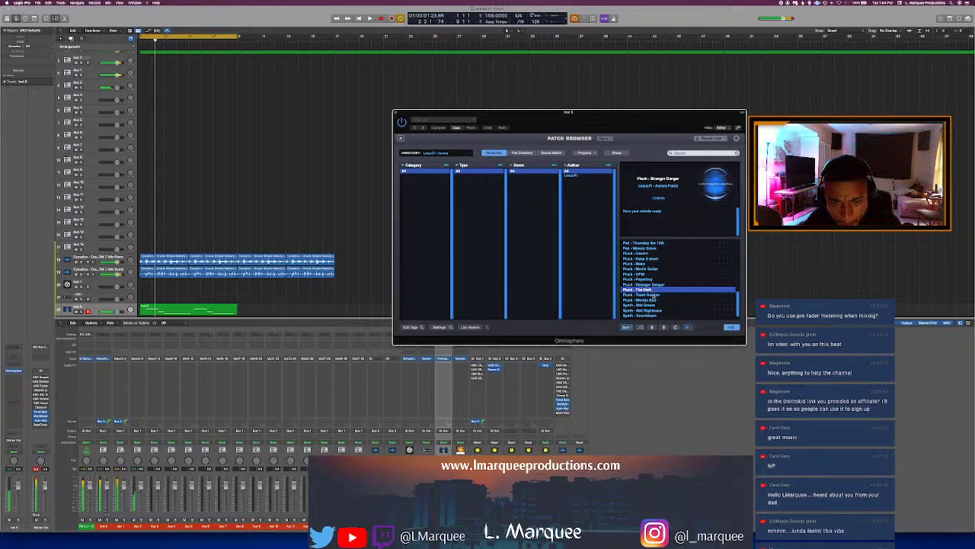
{"action": "key", "text": "space"}
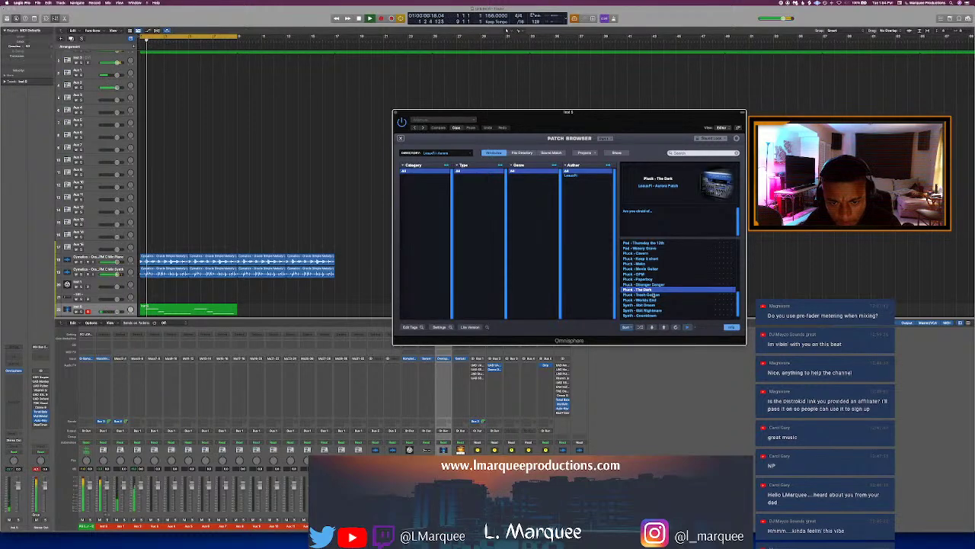
Step: Audition the two Pluck patches following Pluck - The Dark, ending on Pluck - Worlds End
{"action": "scroll", "coordinate": [655, 294], "scroll_direction": "down", "scroll_amount": 1}
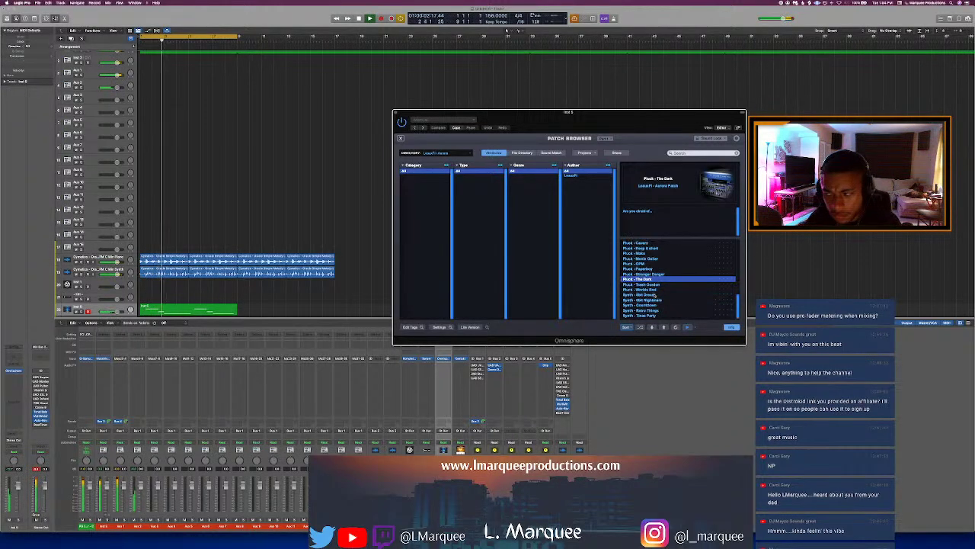
{"action": "key", "text": "Down"}
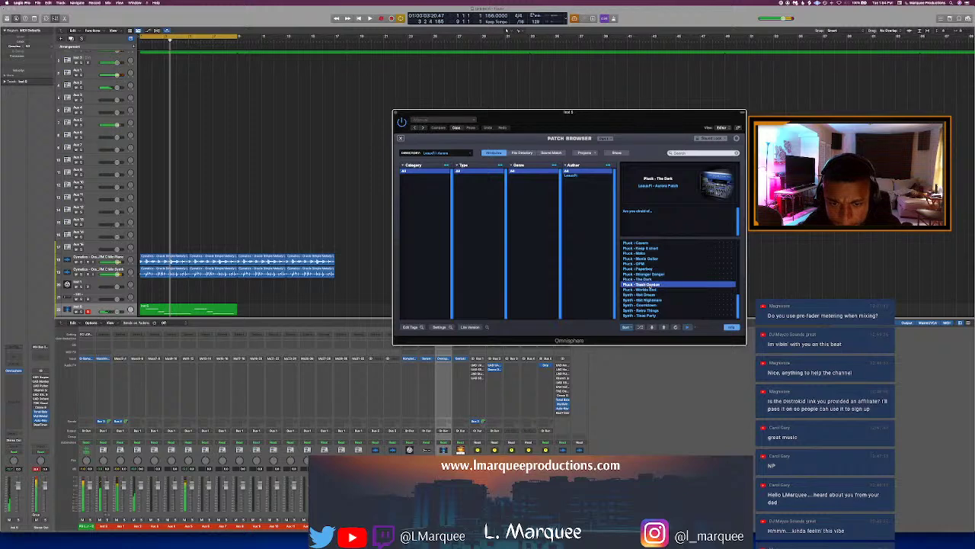
{"action": "left_click", "coordinate": [654, 291]}
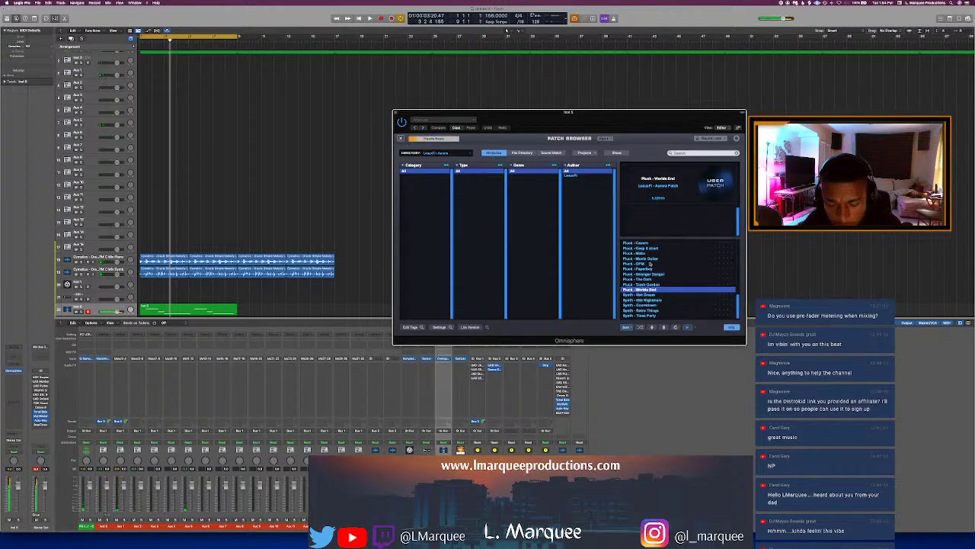
Step: Go back to the first Pluck patches, try Pluck - Cavern, and load Pluck - Keep it short
{"action": "scroll", "coordinate": [650, 262], "scroll_direction": "up", "scroll_amount": 3}
{"action": "scroll", "coordinate": [650, 259], "scroll_direction": "down", "scroll_amount": 3}
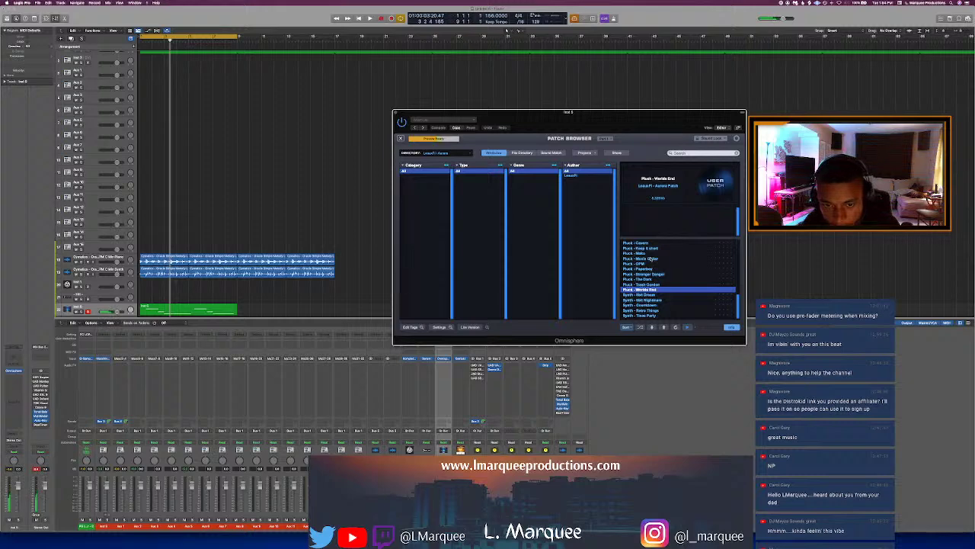
{"action": "scroll", "coordinate": [652, 261], "scroll_direction": "up", "scroll_amount": 3}
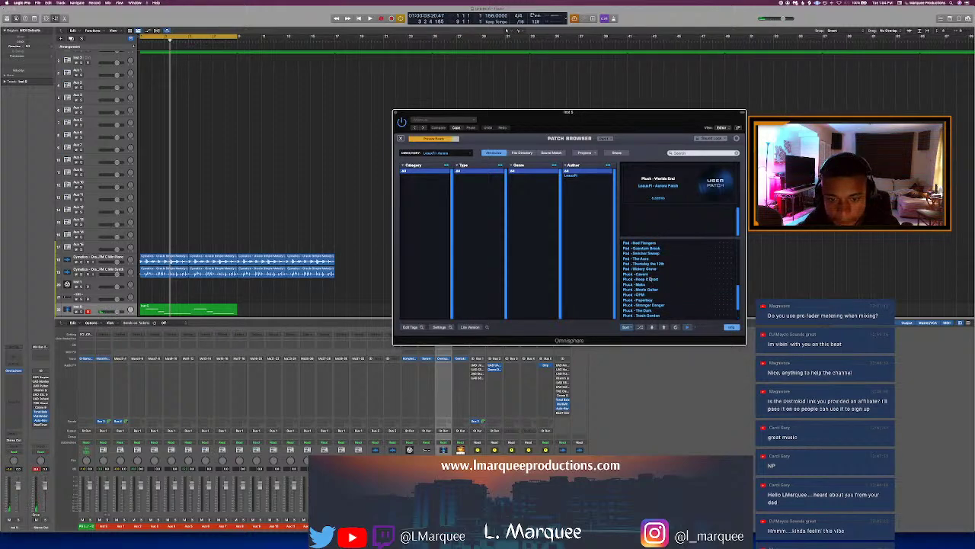
{"action": "left_click", "coordinate": [648, 274]}
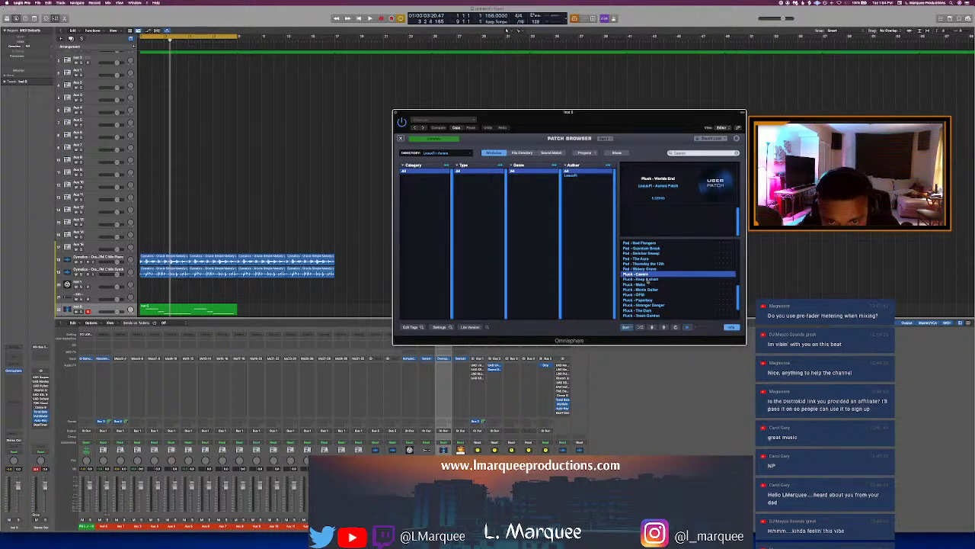
{"action": "left_click", "coordinate": [648, 279]}
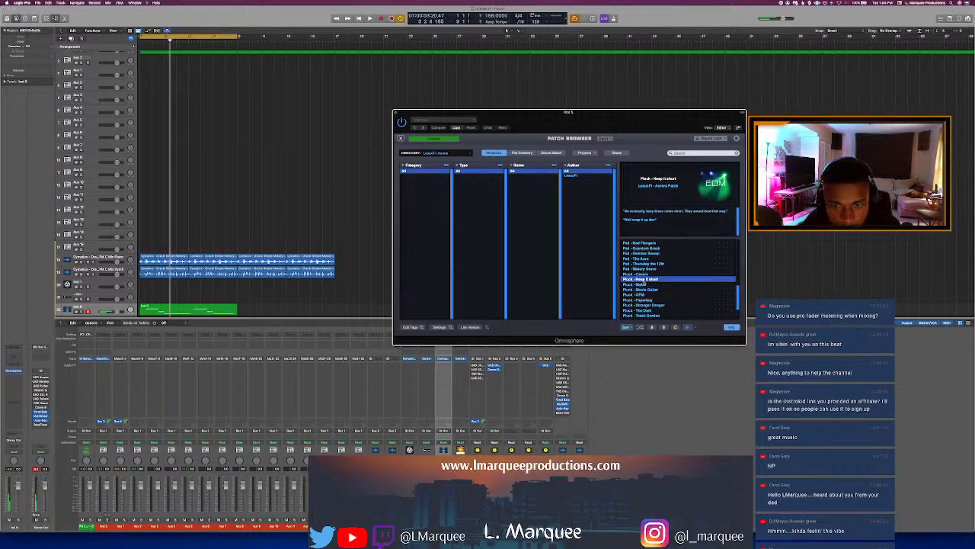
{"action": "left_click", "coordinate": [640, 284]}
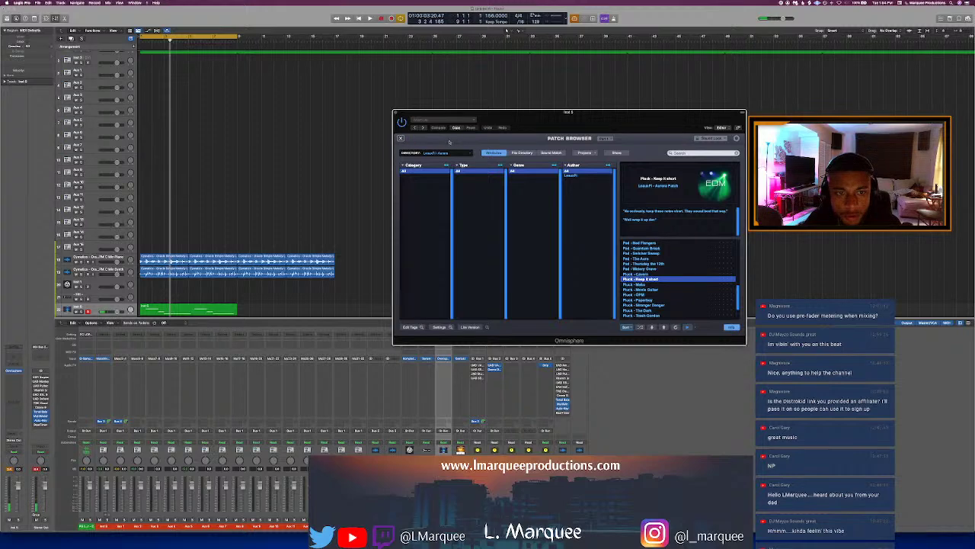
Step: Switch the patch directory to ILIO Pulse, mute the recorded melody region, and restart the beat's playback
{"action": "left_click", "coordinate": [452, 154]}
{"action": "left_click", "coordinate": [461, 153]}
{"action": "key", "text": "space"}
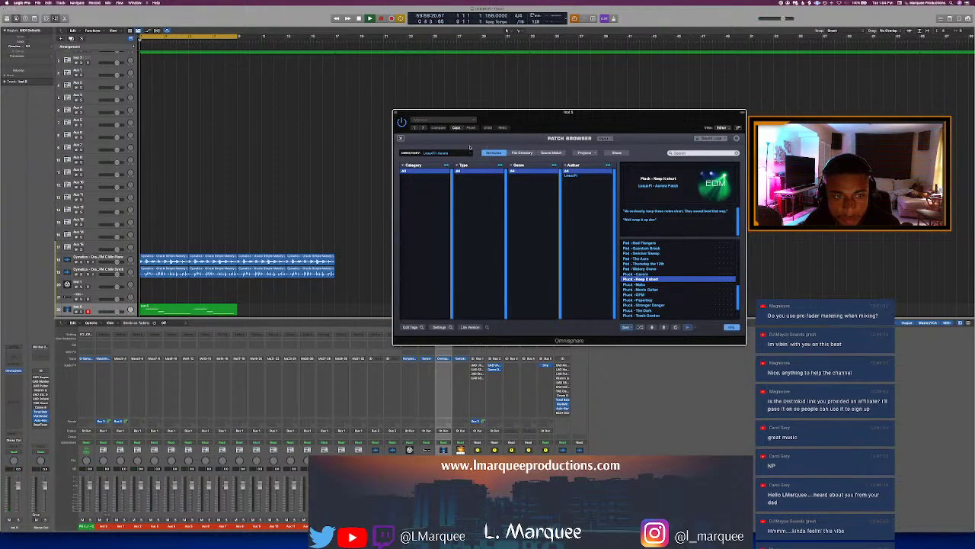
{"action": "left_click", "coordinate": [462, 153]}
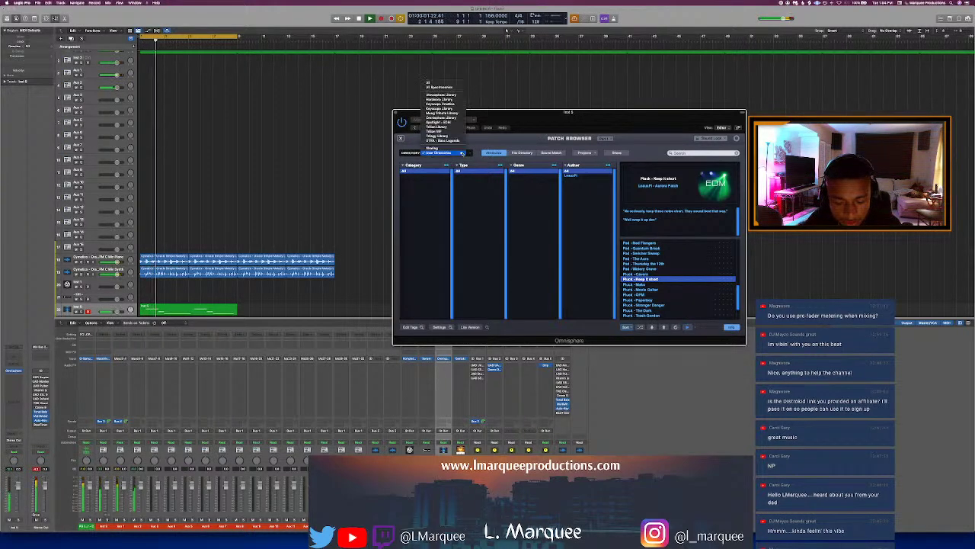
{"action": "left_click", "coordinate": [507, 171]}
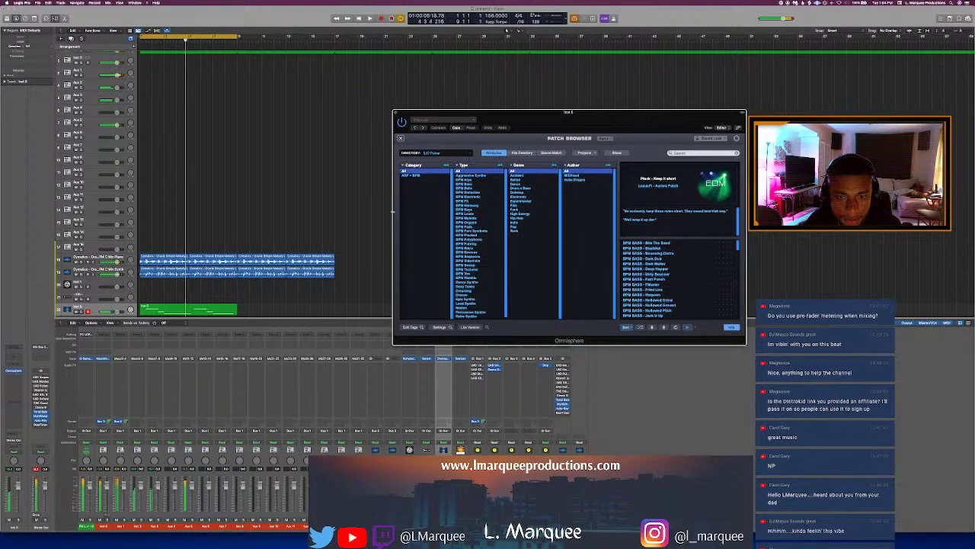
{"action": "left_click", "coordinate": [213, 309]}
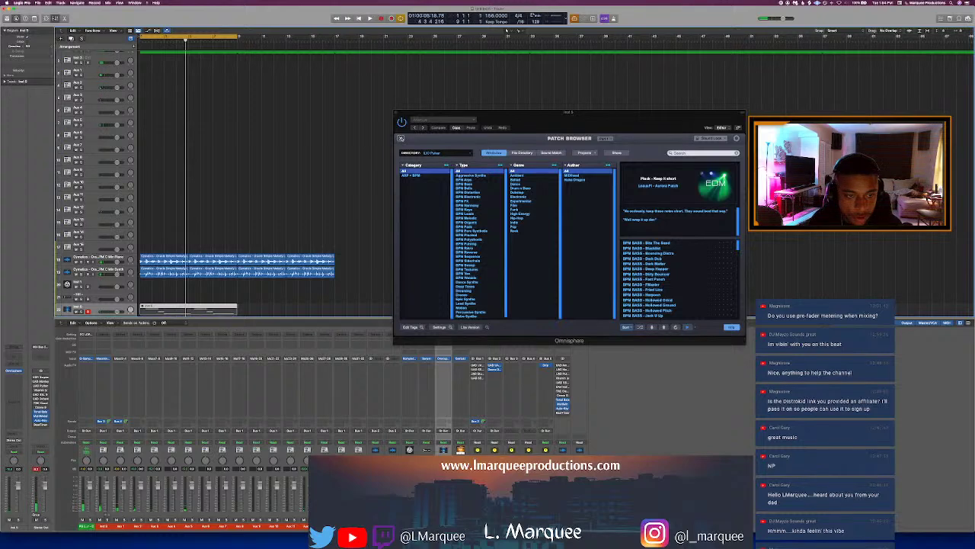
{"action": "key", "text": "space"}
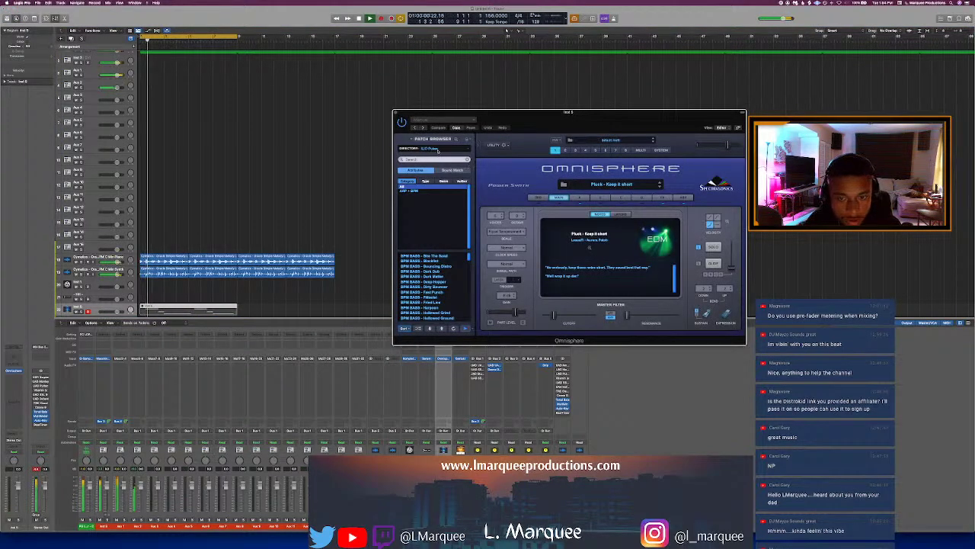
Step: Expand the patch browser to full size and show the ILIO EDM Ignition directory
{"action": "left_click", "coordinate": [436, 158]}
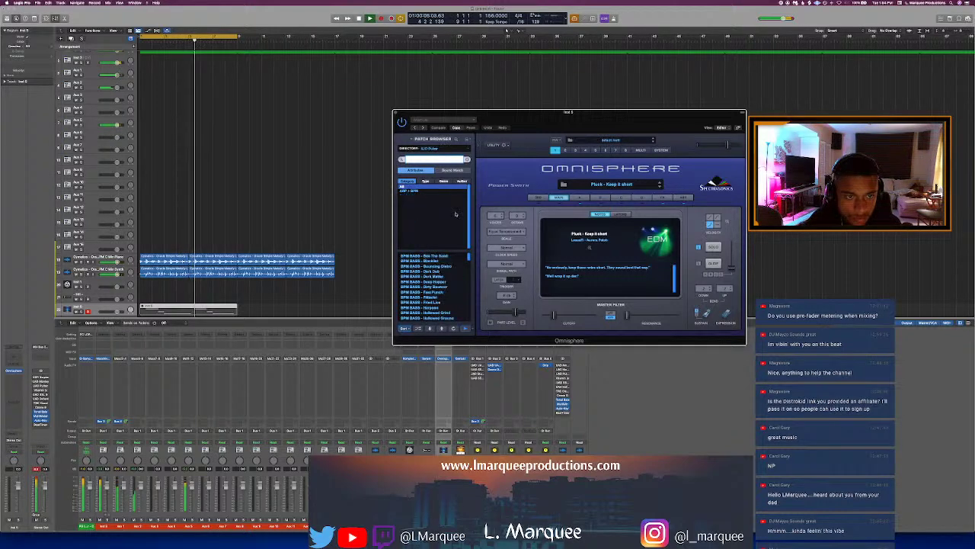
{"action": "left_click", "coordinate": [409, 138]}
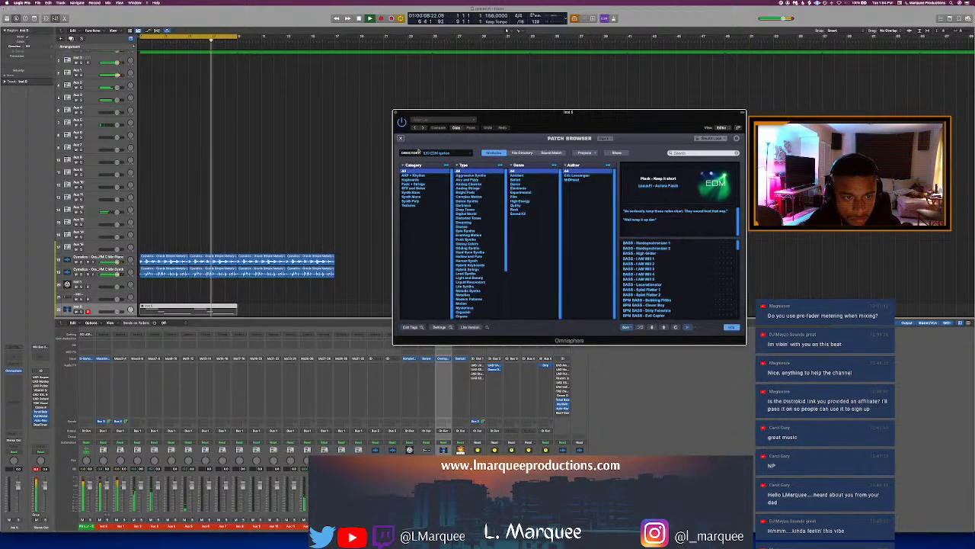
{"action": "left_click", "coordinate": [420, 152]}
{"action": "mouse_move", "coordinate": [450, 152]}
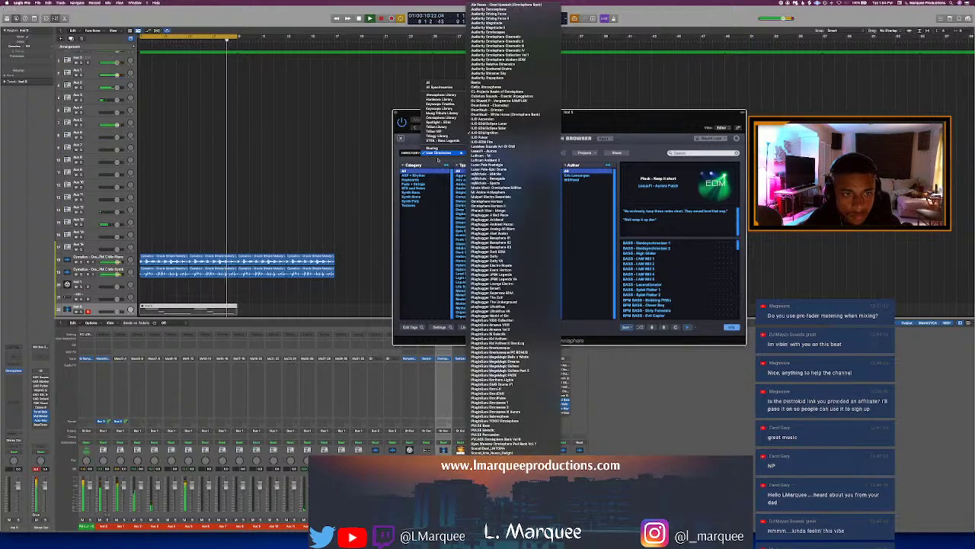
{"action": "left_click", "coordinate": [488, 132]}
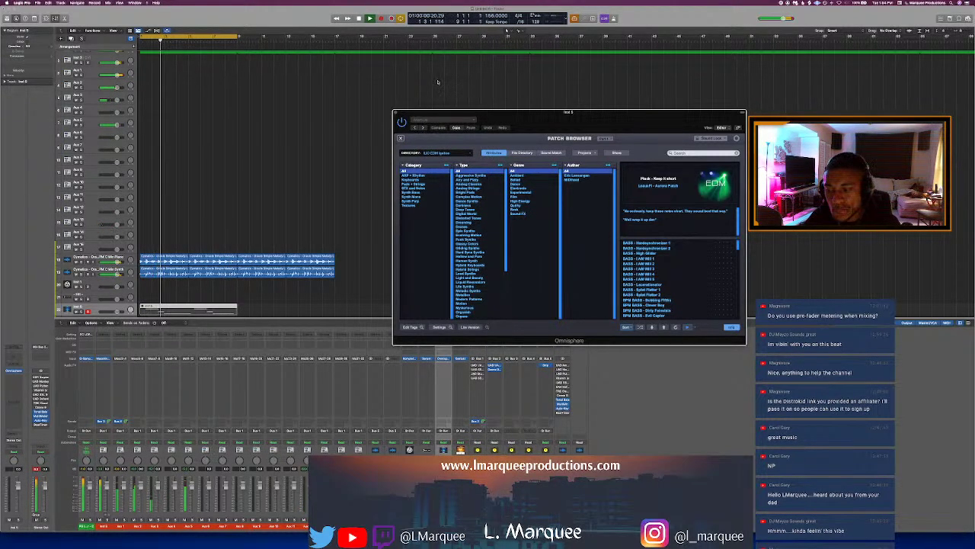
Step: Set the patch directory to All, filter by the Bells and Chimes category, and load PLUCK - Crystal
{"action": "left_click", "coordinate": [446, 152]}
{"action": "left_click", "coordinate": [449, 146]}
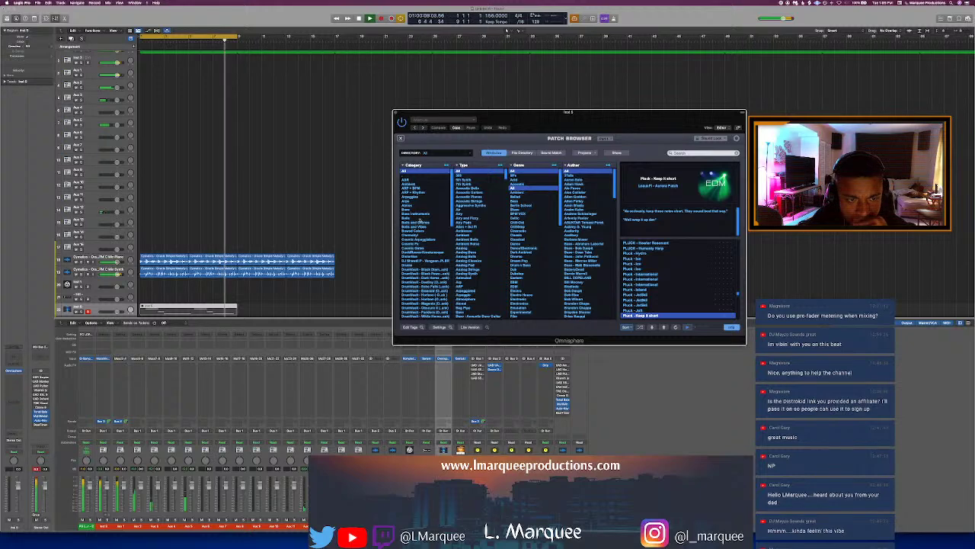
{"action": "left_click", "coordinate": [420, 219]}
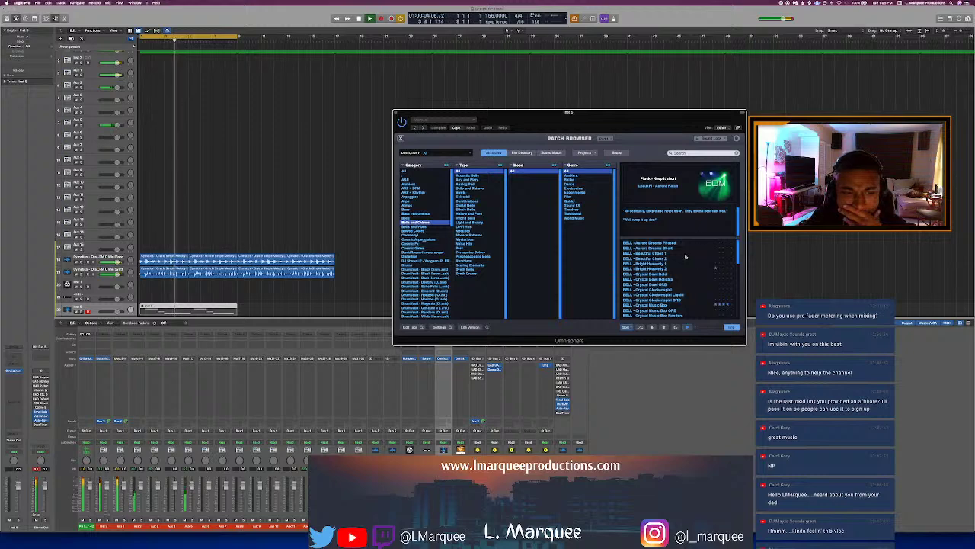
{"action": "scroll", "coordinate": [685, 257], "scroll_direction": "down", "scroll_amount": 15}
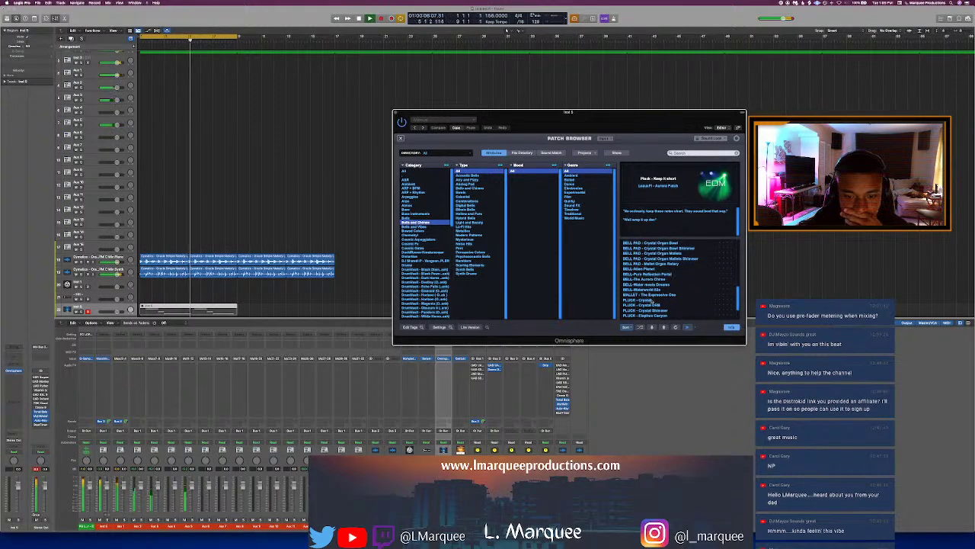
{"action": "left_click", "coordinate": [650, 301]}
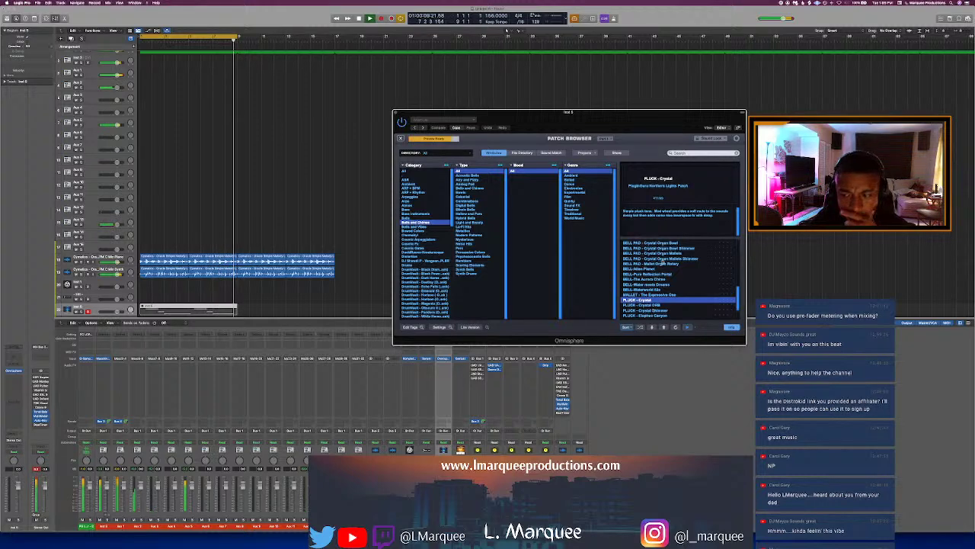
Step: Audition the PLUCK patches following PLUCK - Crystal, ending on PLUCK - Frozen Piano Strings, and look back through the bell patches
{"action": "key", "text": "Down"}
{"action": "key", "text": "Down"}
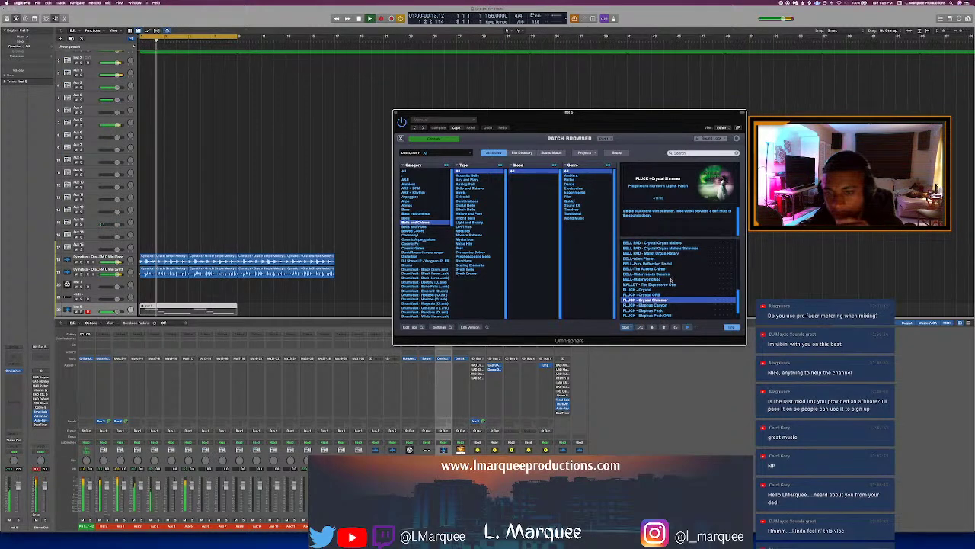
{"action": "key", "text": "Down"}
{"action": "key", "text": "Down"}
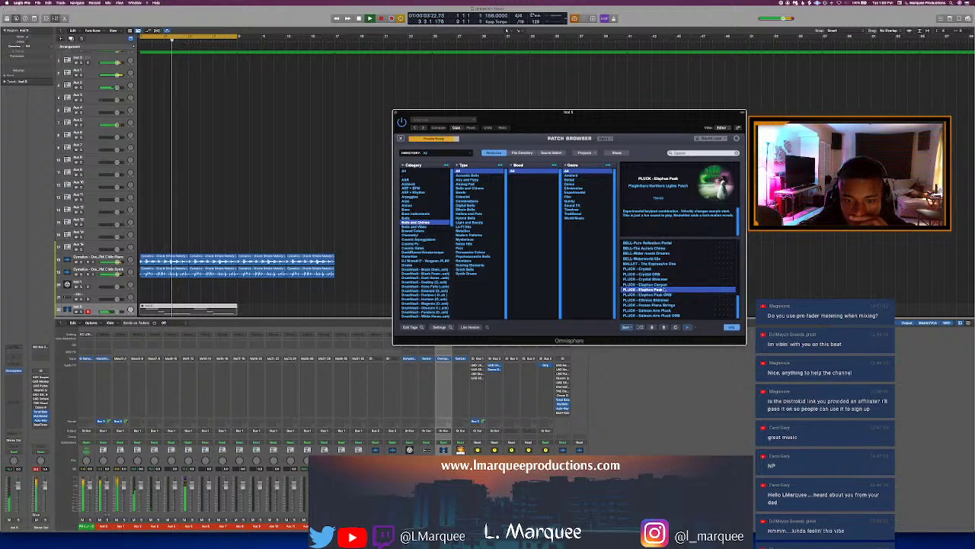
{"action": "key", "text": "Down"}
{"action": "key", "text": "Down"}
{"action": "key", "text": "Down"}
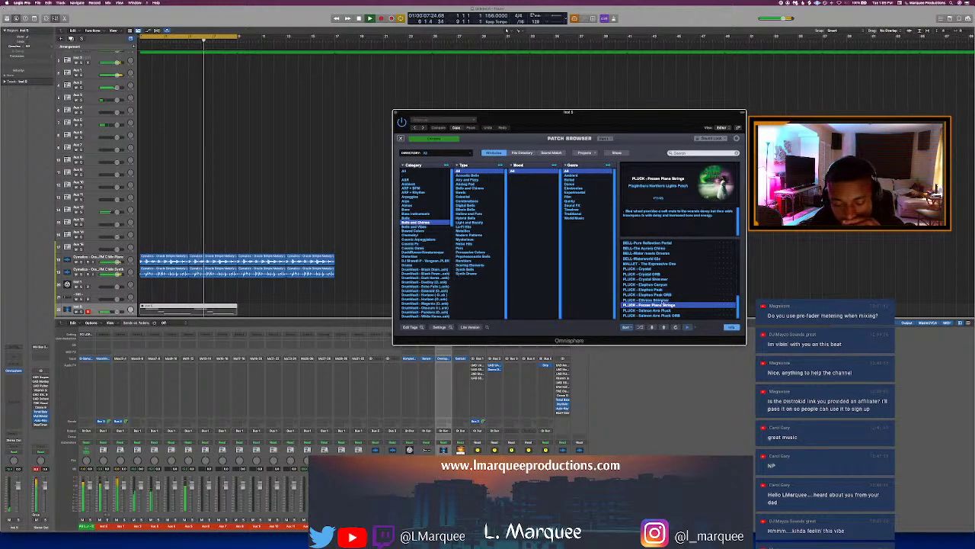
{"action": "scroll", "coordinate": [663, 299], "scroll_direction": "up", "scroll_amount": 5}
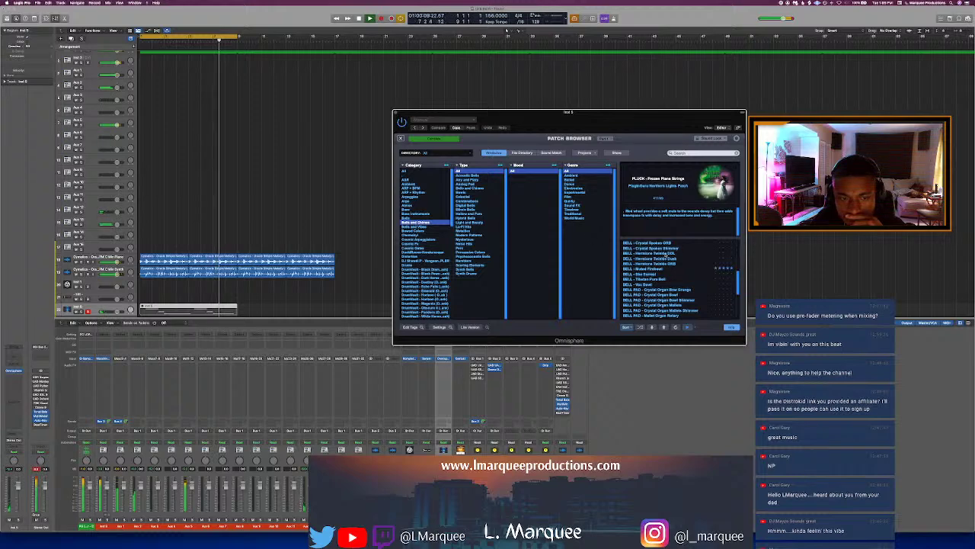
Step: Filter by the Bells and Vibes category, and audition Music Box Guitaret and Otherworldly Toy Piano
{"action": "left_click", "coordinate": [424, 227]}
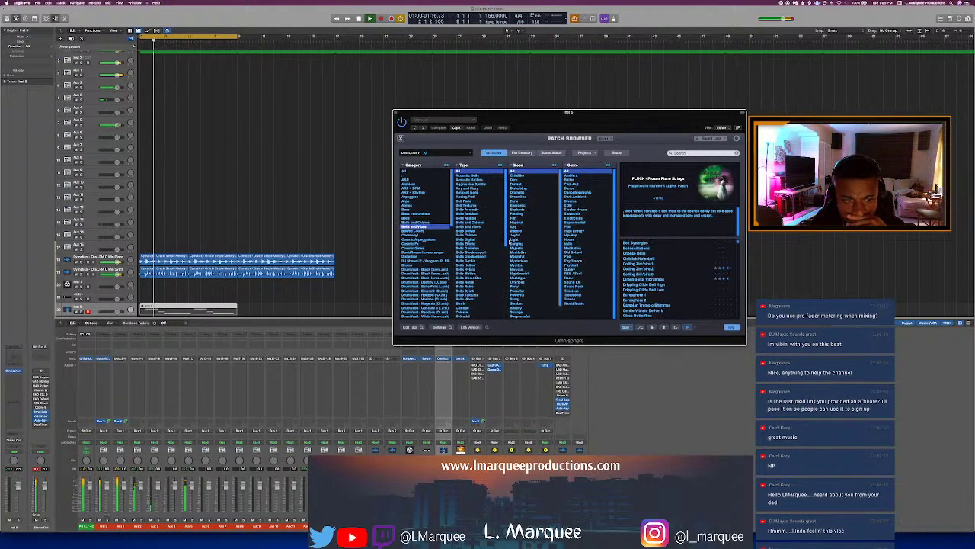
{"action": "scroll", "coordinate": [672, 287], "scroll_direction": "down", "scroll_amount": 3}
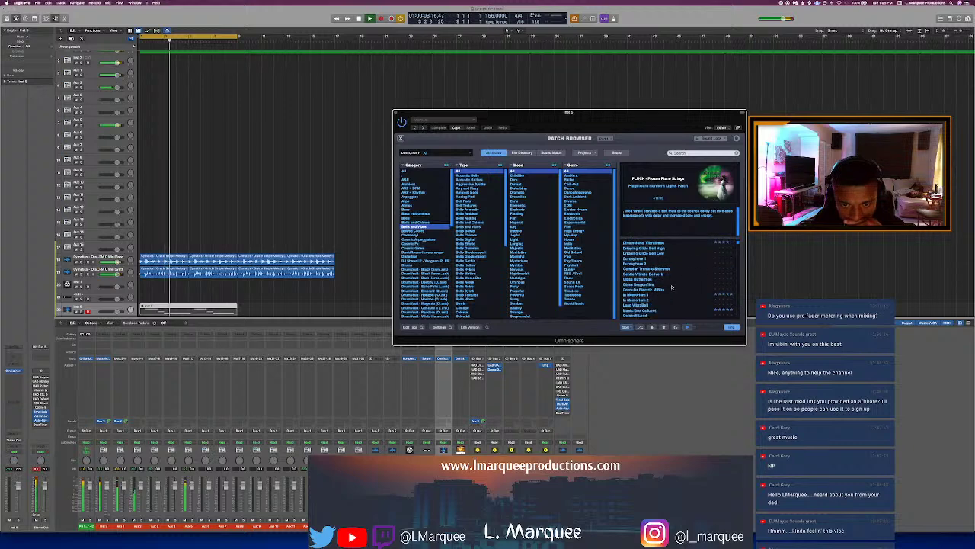
{"action": "scroll", "coordinate": [650, 303], "scroll_direction": "down", "scroll_amount": 2}
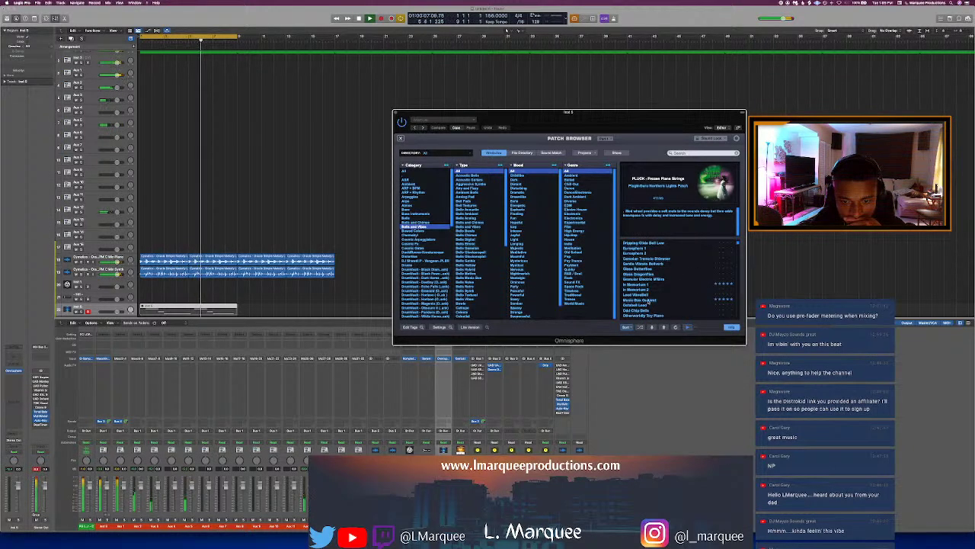
{"action": "left_click", "coordinate": [648, 301]}
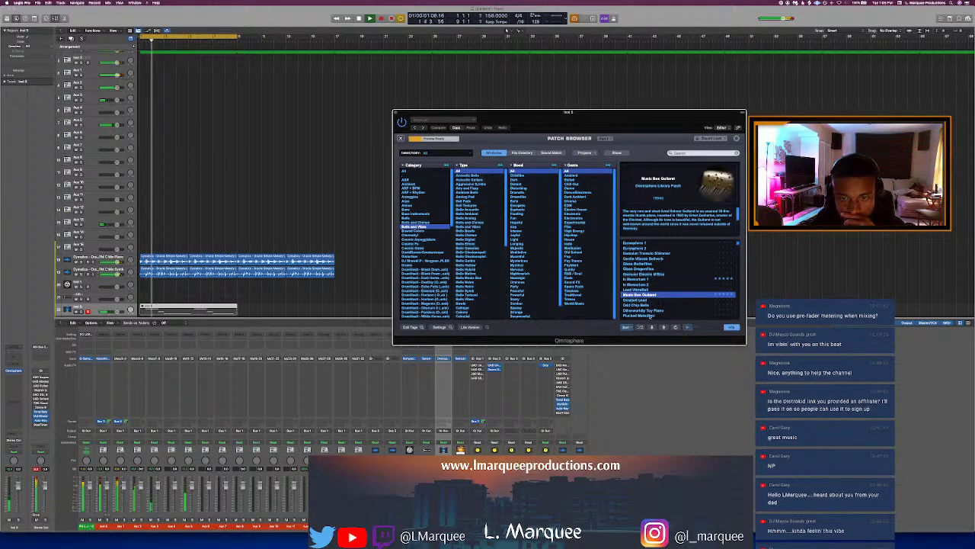
{"action": "left_click", "coordinate": [647, 310]}
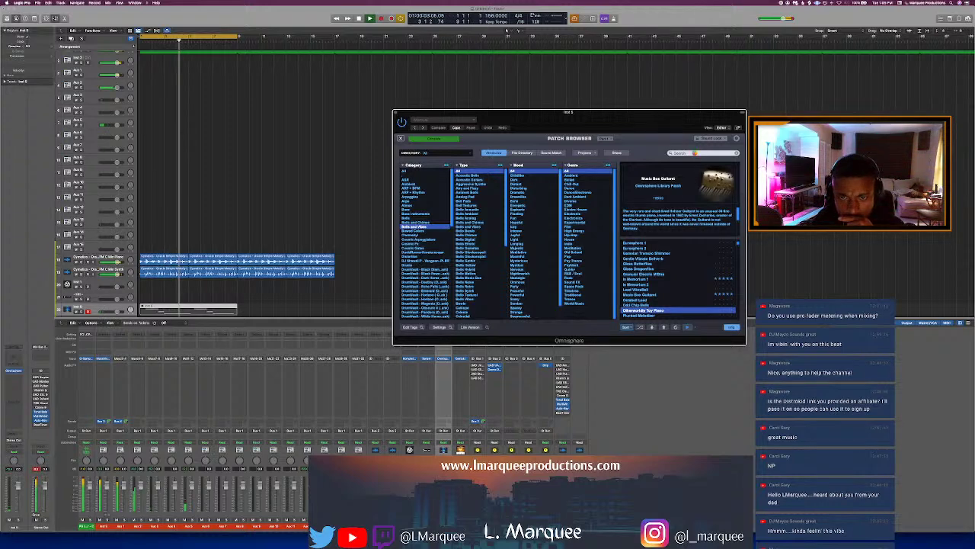
Step: Search the Bells and Vibes patches for "ambient", audition BELL - 1020 - Constellations, and load BELL - 1020 - Celestial
{"action": "left_click", "coordinate": [694, 153]}
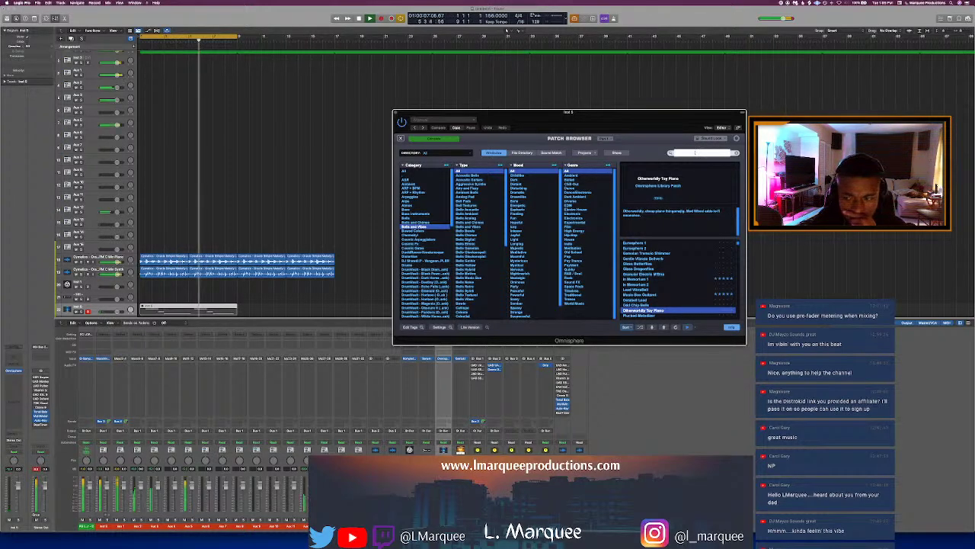
{"action": "type", "text": "arp"}
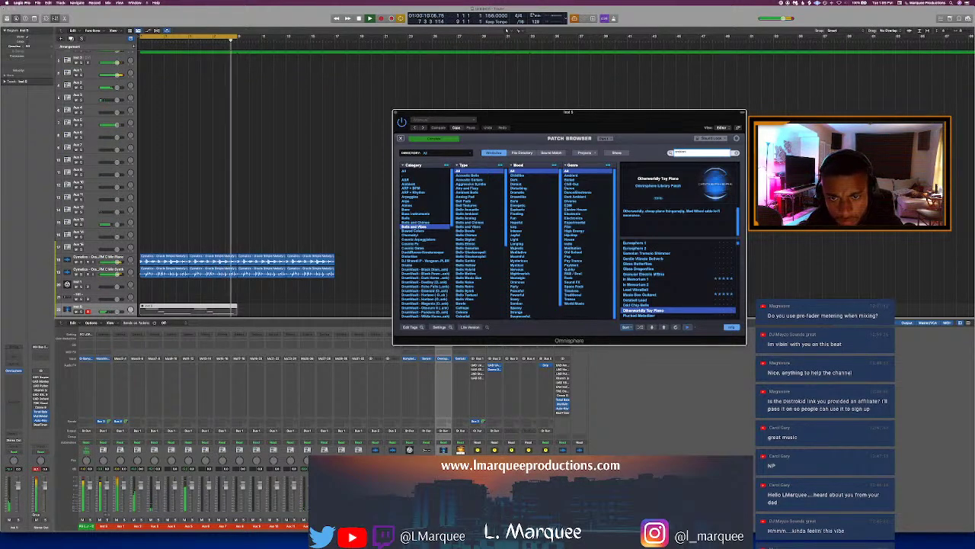
{"action": "key", "text": "Return"}
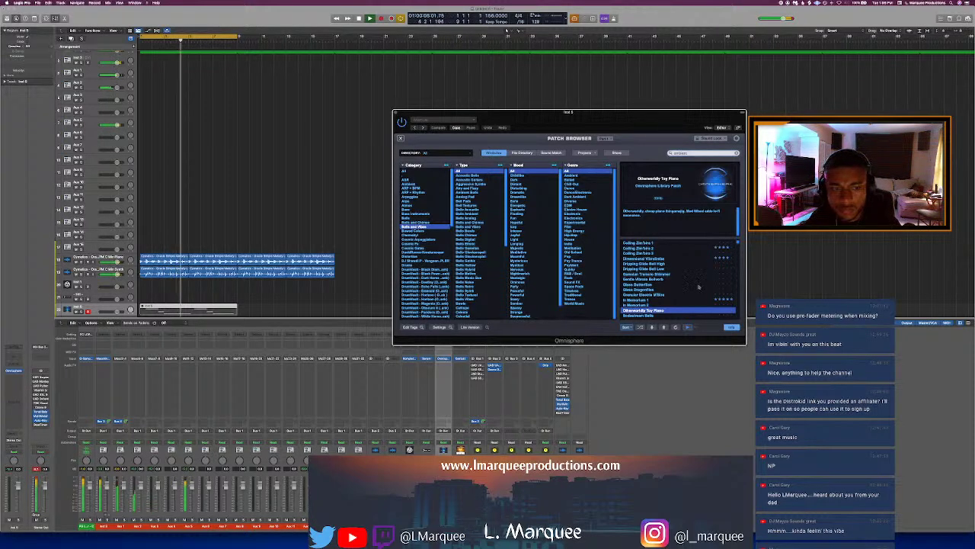
{"action": "scroll", "coordinate": [690, 275], "scroll_direction": "up", "scroll_amount": 1}
{"action": "scroll", "coordinate": [691, 275], "scroll_direction": "up", "scroll_amount": 5}
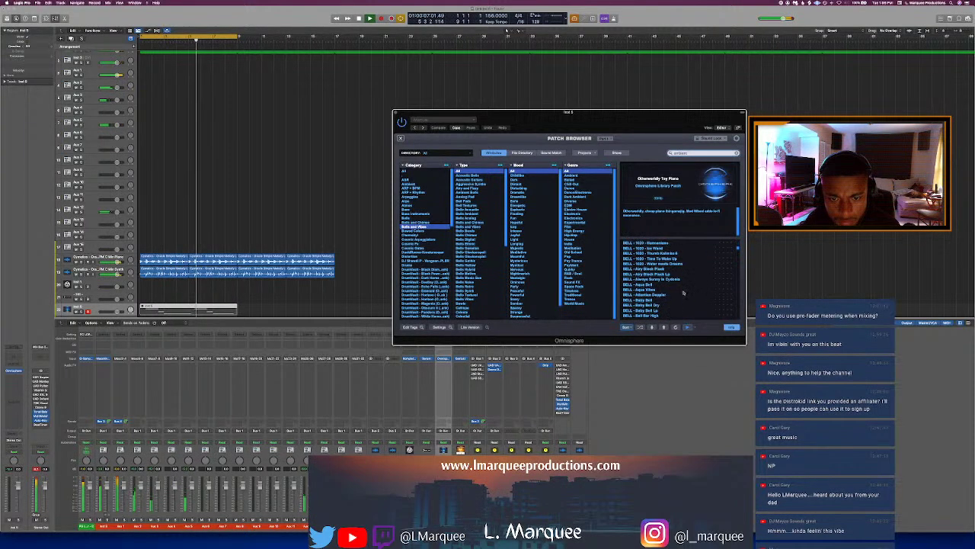
{"action": "scroll", "coordinate": [683, 286], "scroll_direction": "up", "scroll_amount": 3}
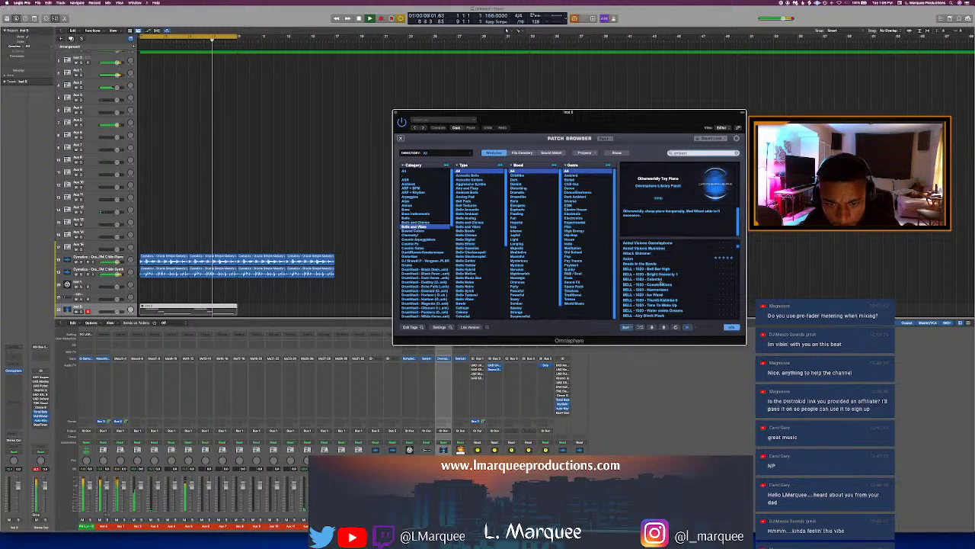
{"action": "left_click", "coordinate": [661, 284]}
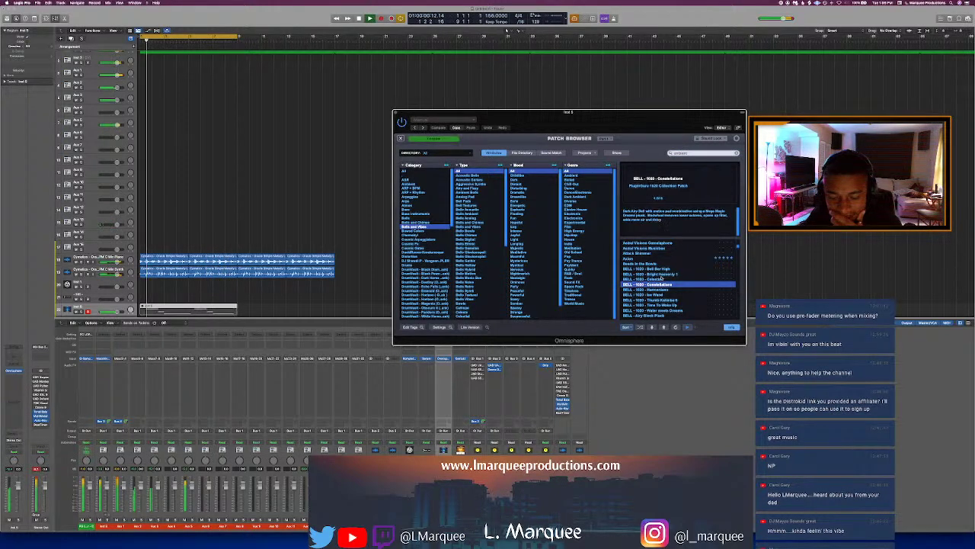
{"action": "left_click", "coordinate": [662, 279]}
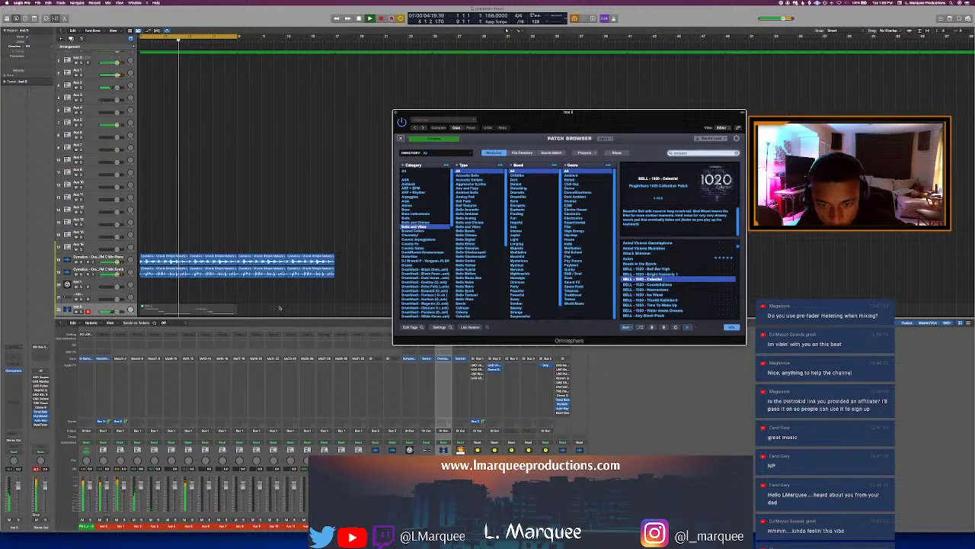
Step: Unmute the recorded melody region and play it with the beat through BELL - 1020 - Celestial
{"action": "left_click", "coordinate": [237, 309]}
{"action": "left_click", "coordinate": [227, 309]}
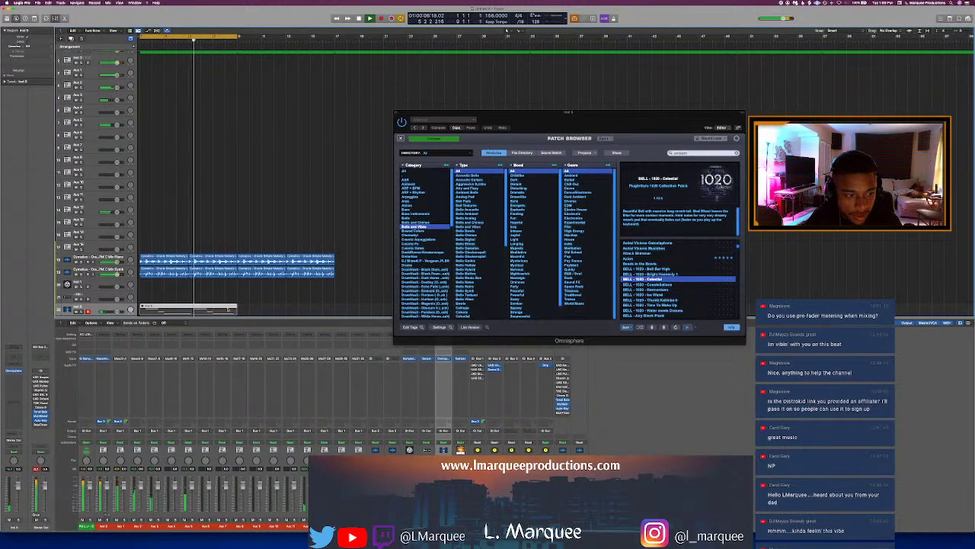
{"action": "key", "text": "ctrl+m"}
{"action": "key", "text": "space"}
{"action": "key", "text": "space"}
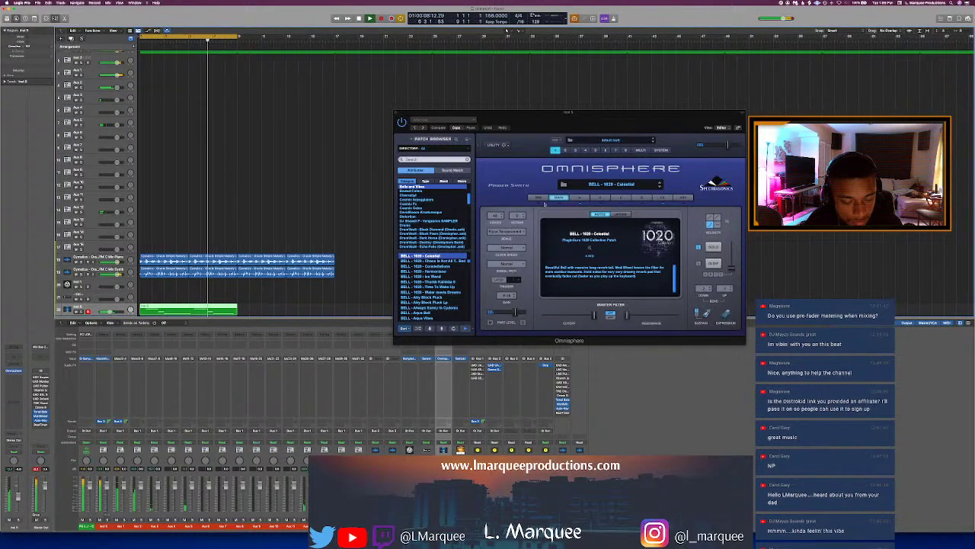
Step: Adjust the envelope attack on layer A of BELL - 1020 - Celestial, and check the oscillator's soundsource browser without changing the source
{"action": "left_click", "coordinate": [591, 198]}
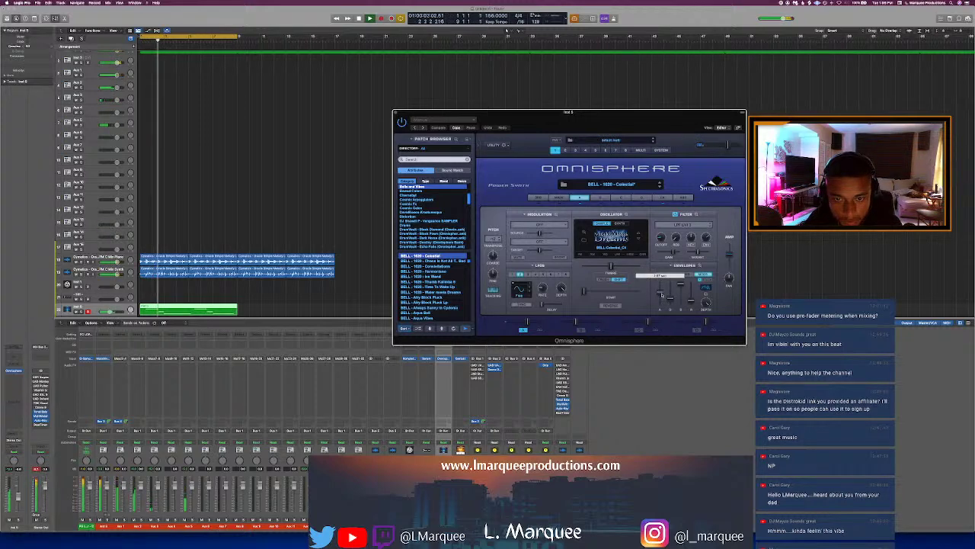
{"action": "left_click", "coordinate": [662, 294]}
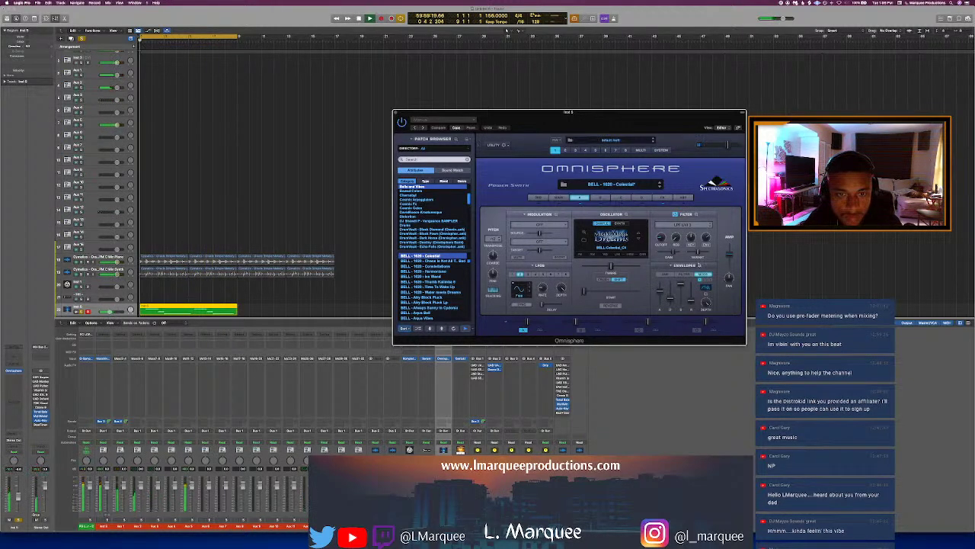
{"action": "mouse_move", "coordinate": [670, 299]}
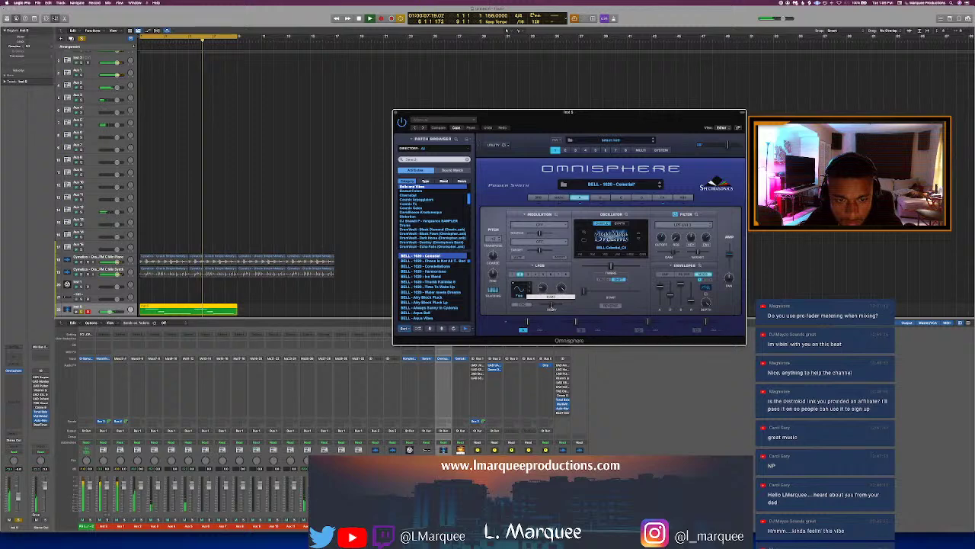
{"action": "left_click", "coordinate": [621, 227]}
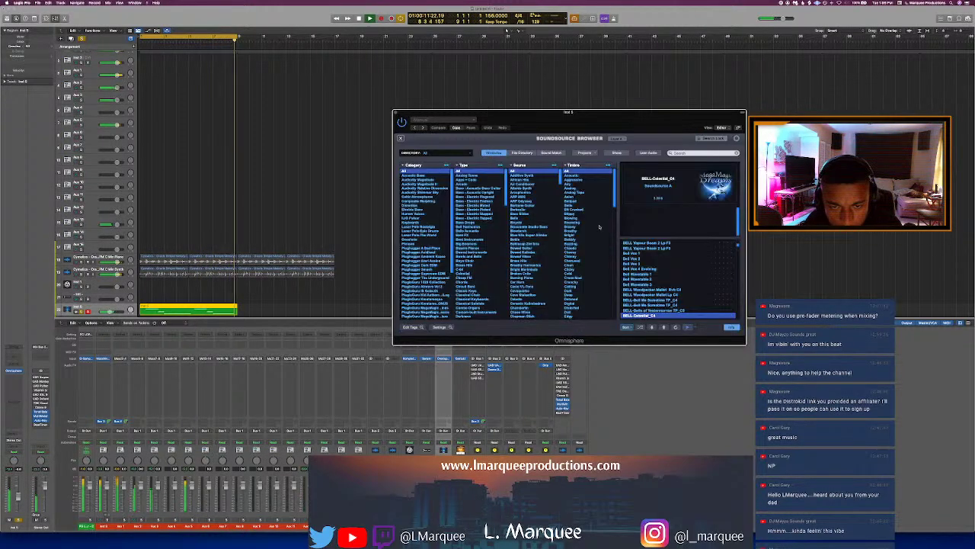
{"action": "left_click", "coordinate": [400, 139]}
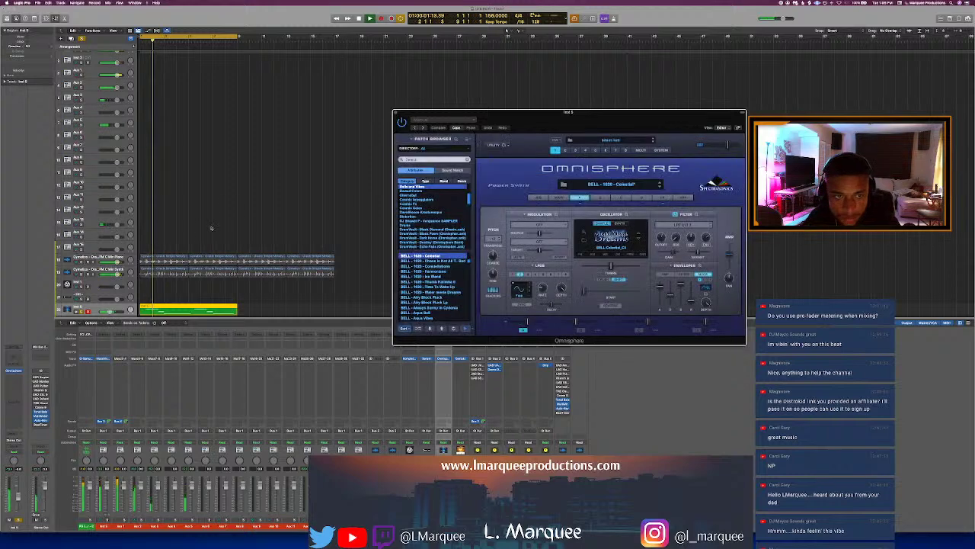
Step: Audition the melody against the soloed Cymatics loops with layer A's other envelope shown, and close Omnisphere
{"action": "left_click", "coordinate": [82, 262]}
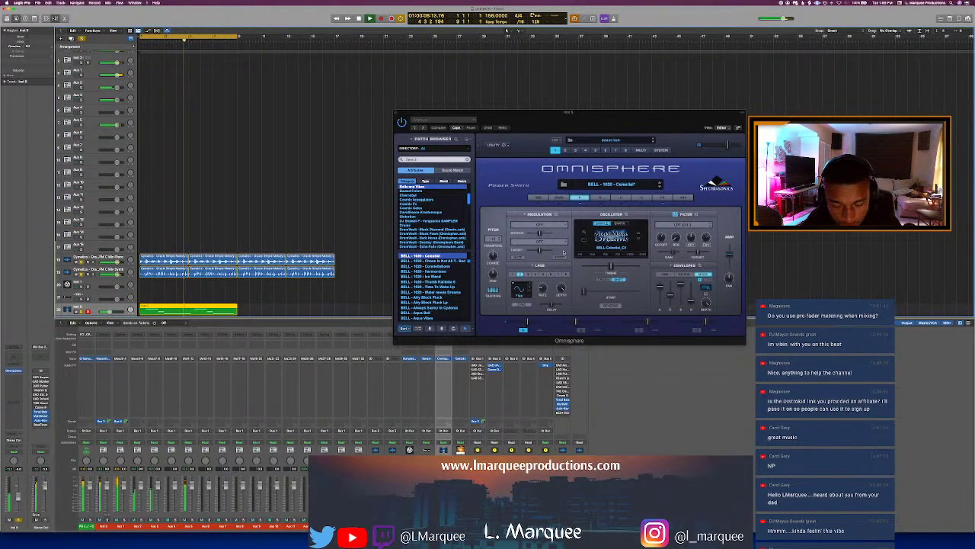
{"action": "left_click", "coordinate": [668, 275]}
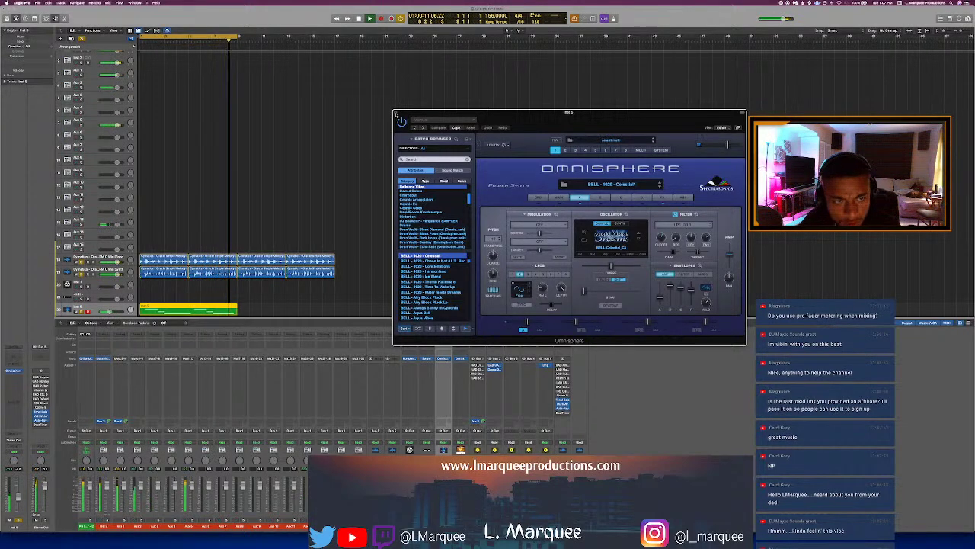
{"action": "left_click", "coordinate": [396, 113]}
{"action": "key", "text": "e"}
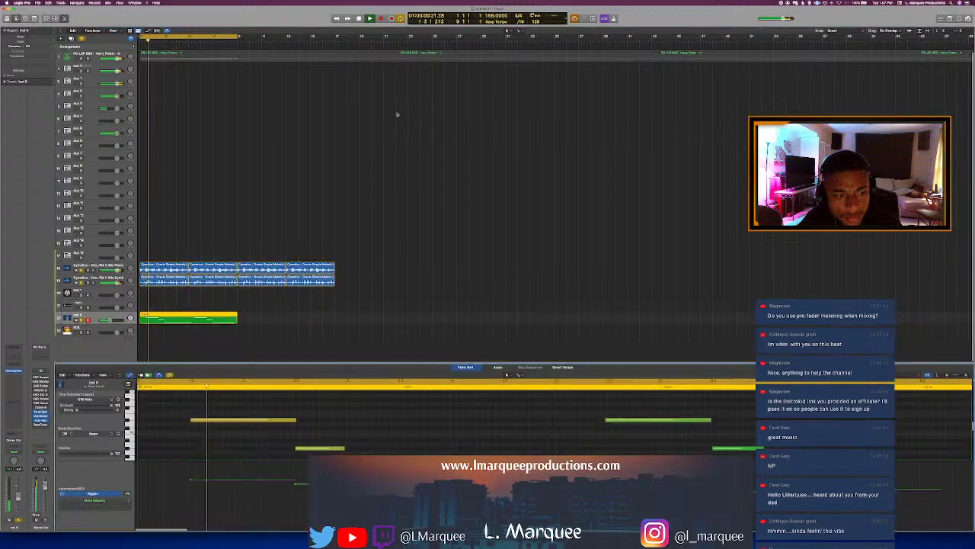
{"action": "key", "text": "e"}
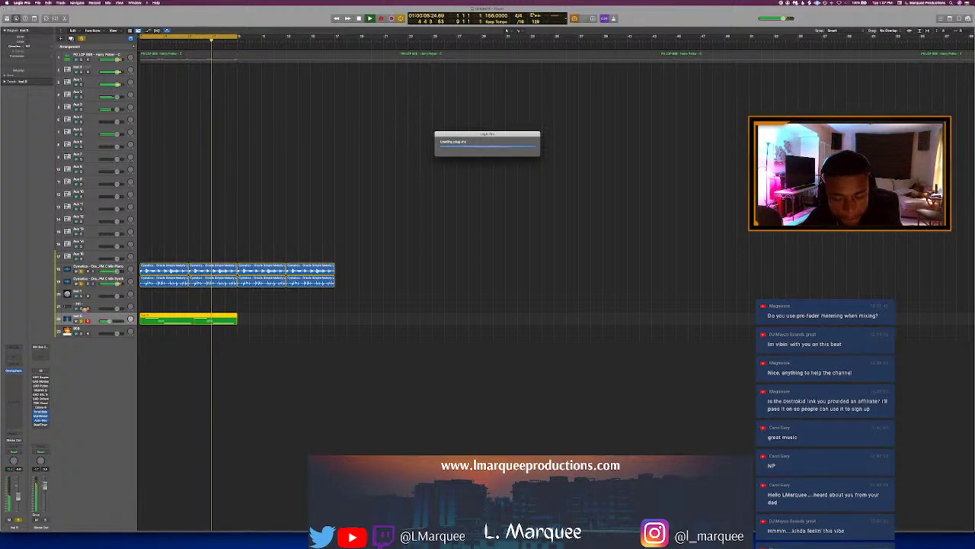
Step: Load Serum on the instrument track above the melody and choose KEY - Rhodes Flutter from the Echo Sound Works user presets
{"action": "left_click", "coordinate": [100, 305]}
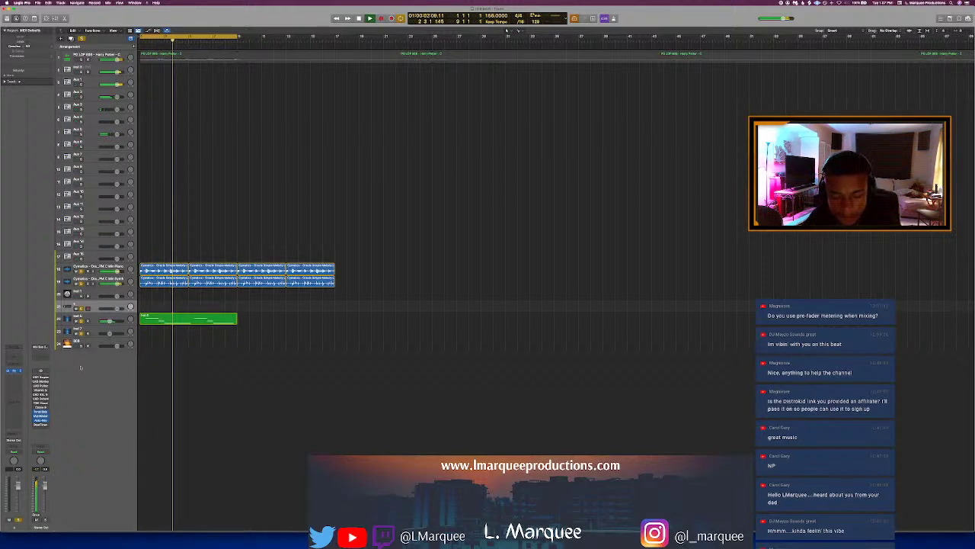
{"action": "left_click", "coordinate": [13, 371]}
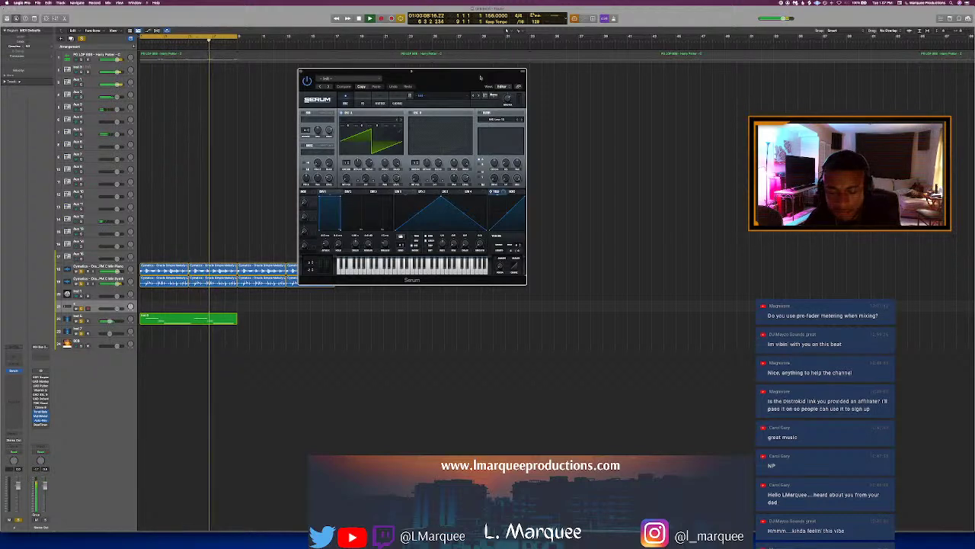
{"action": "left_click_drag", "start_coordinate": [458, 95], "coordinate": [500, 104]}
{"action": "left_click", "coordinate": [500, 104]}
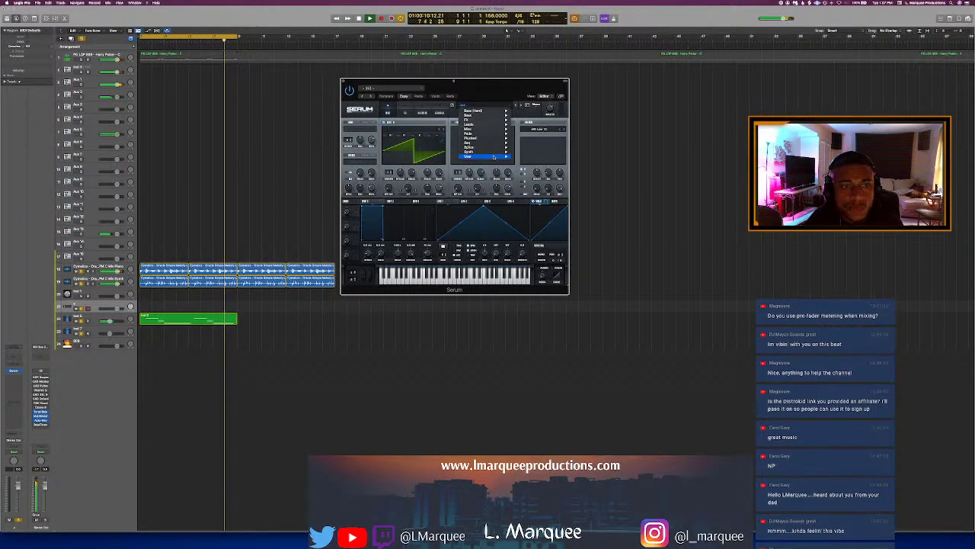
{"action": "mouse_move", "coordinate": [488, 157]}
{"action": "mouse_move", "coordinate": [583, 243]}
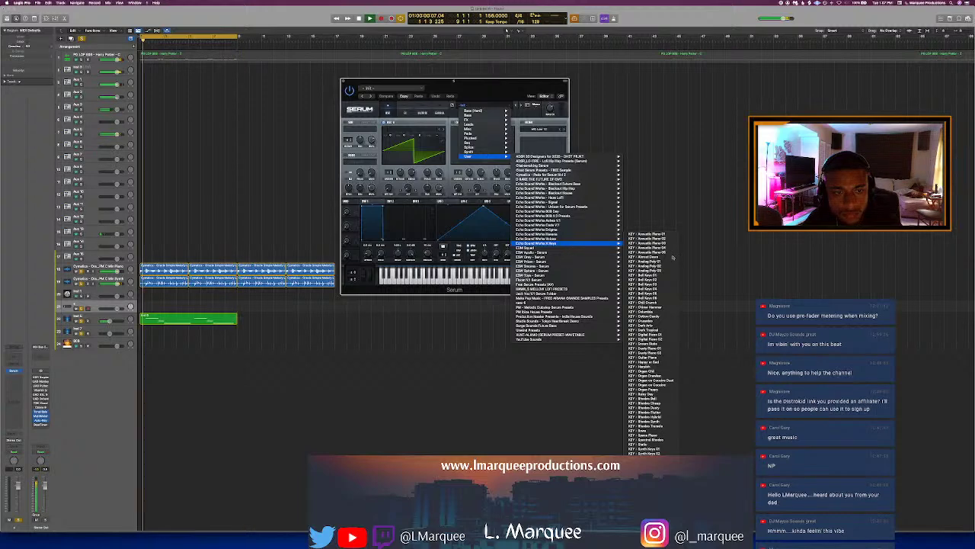
{"action": "left_click", "coordinate": [664, 413]}
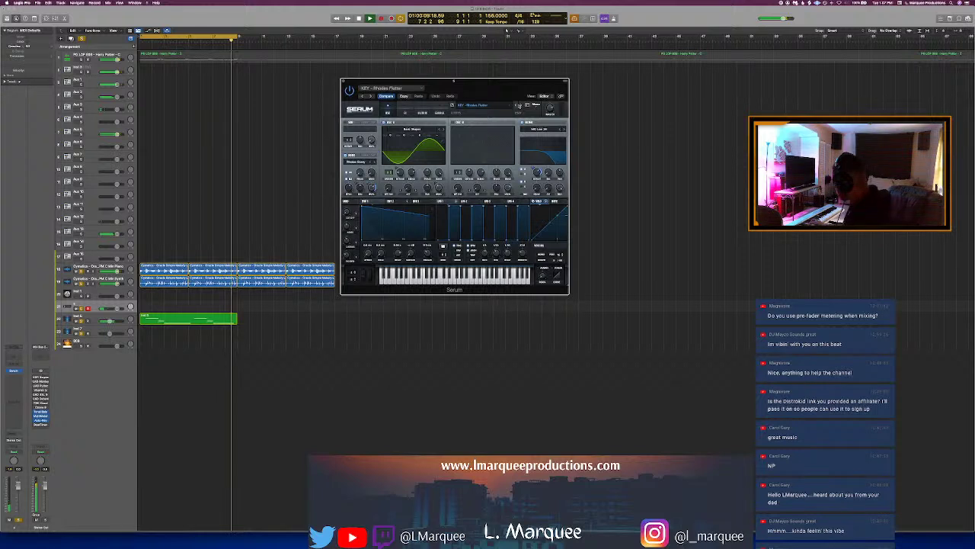
Step: Clear the track solos and audition Serum's key presets from KEY - Rhodes Hybrid onward, settling on KEY - Space Piano
{"action": "left_click", "coordinate": [518, 106]}
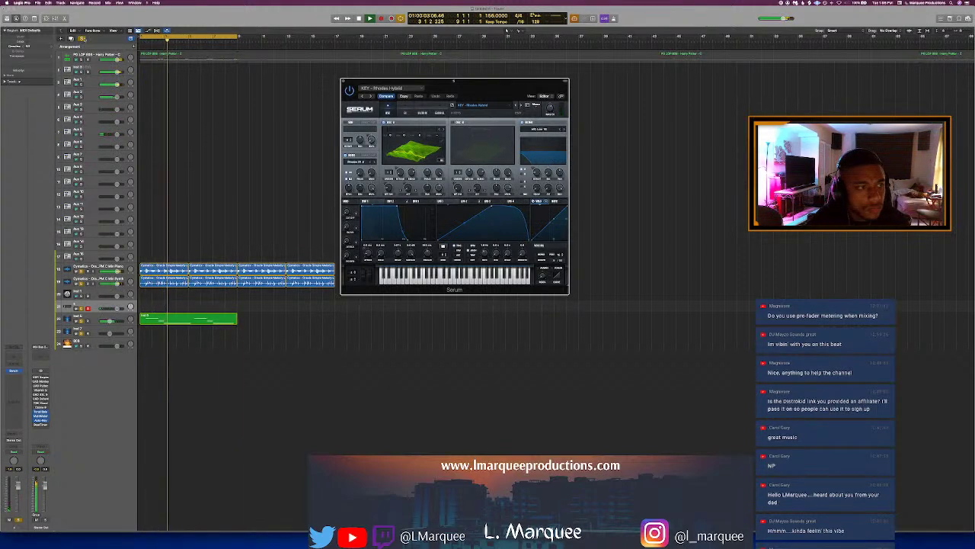
{"action": "left_click", "coordinate": [234, 54]}
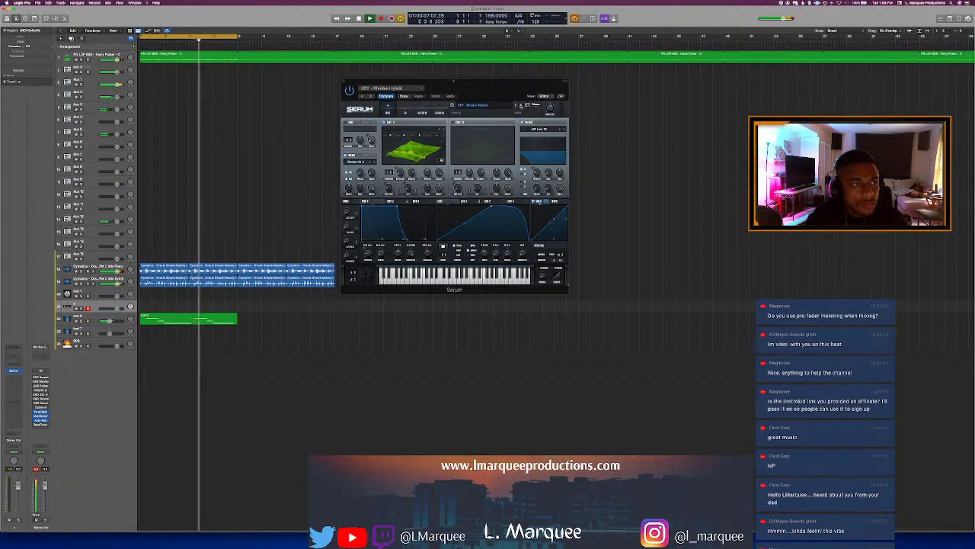
{"action": "left_click", "coordinate": [521, 105]}
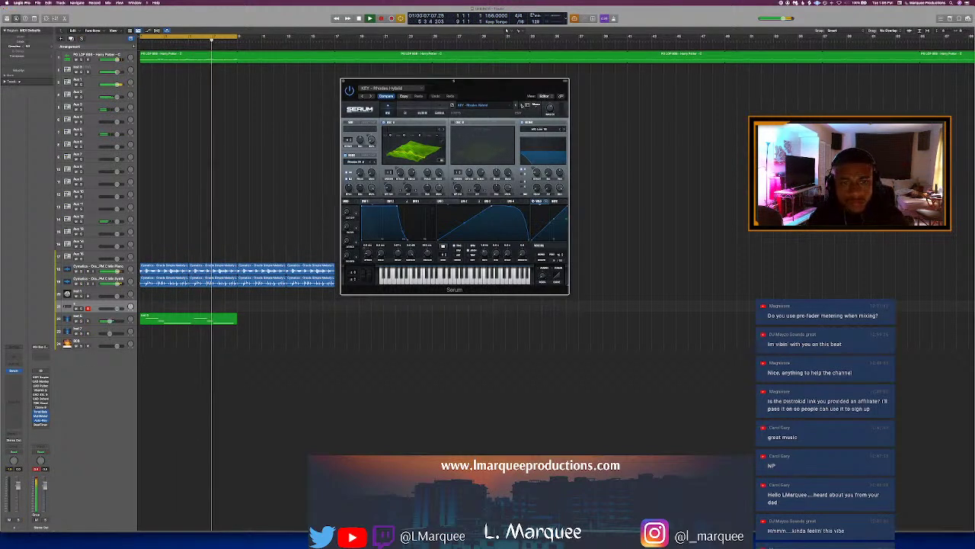
{"action": "left_click", "coordinate": [521, 105]}
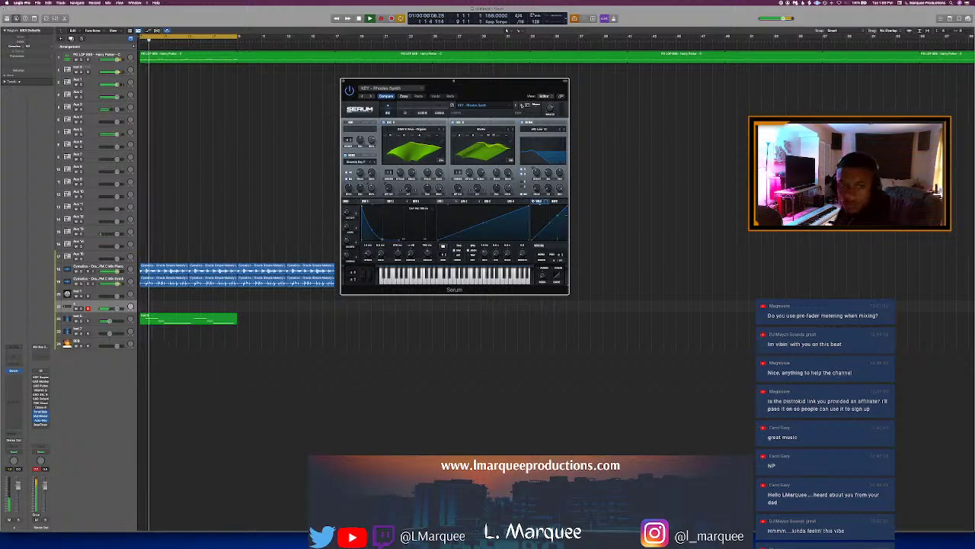
{"action": "left_click", "coordinate": [521, 105]}
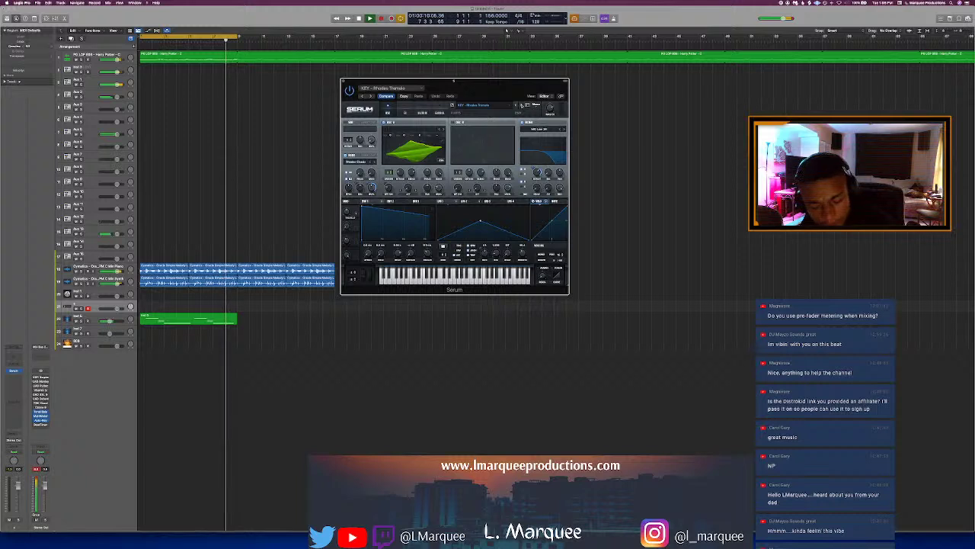
{"action": "left_click", "coordinate": [522, 105]}
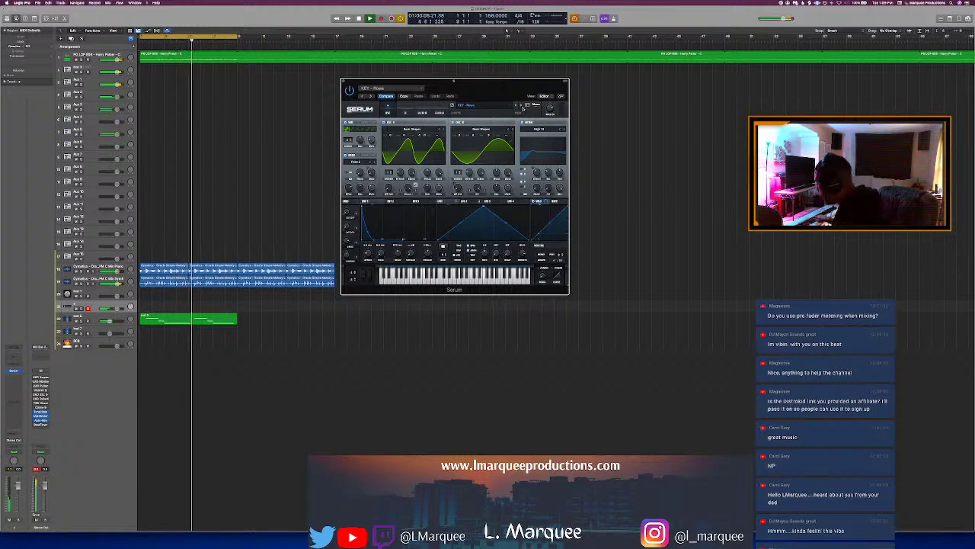
{"action": "left_click", "coordinate": [522, 106]}
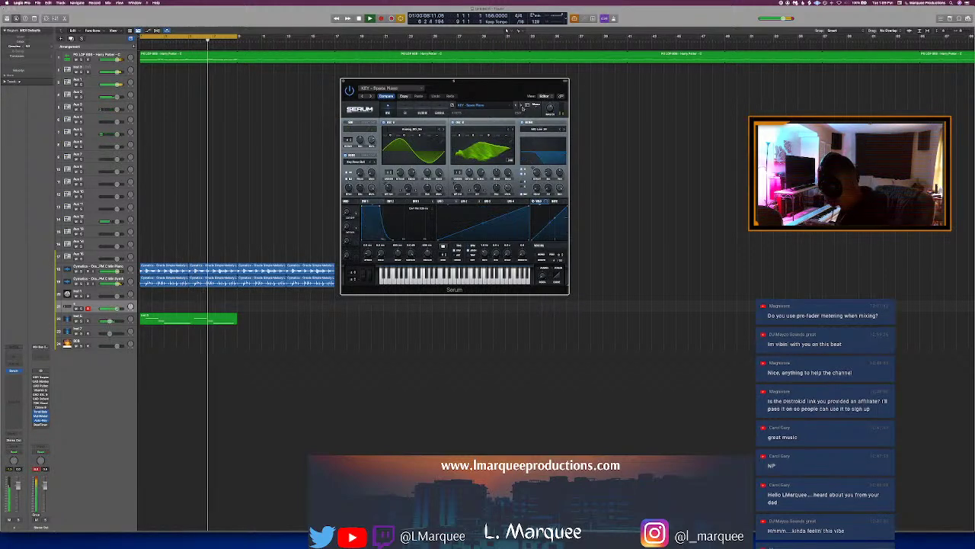
{"action": "left_click", "coordinate": [522, 106]}
{"action": "left_click", "coordinate": [523, 106]}
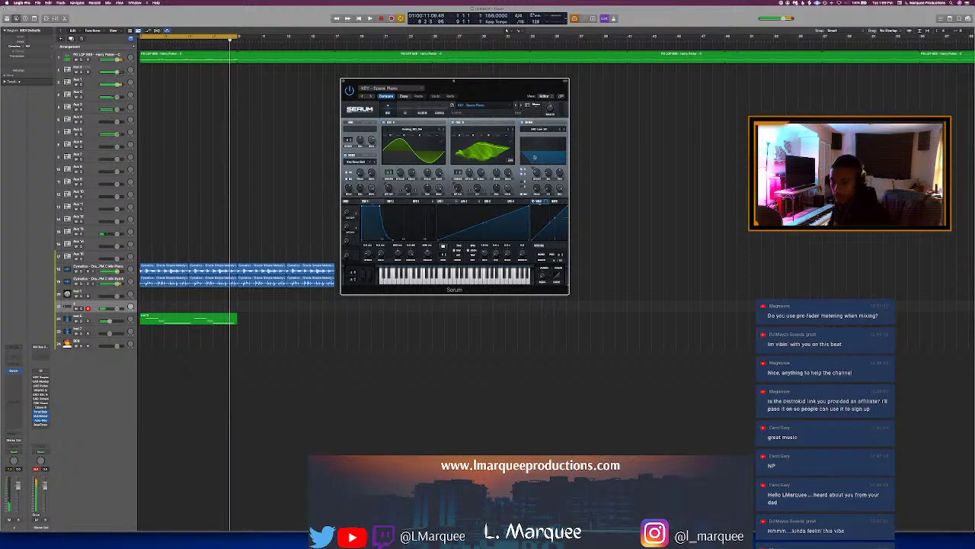
Step: Mute the Omnisphere melody region and play the beat from the start with KEY - Space Piano
{"action": "left_click", "coordinate": [194, 320]}
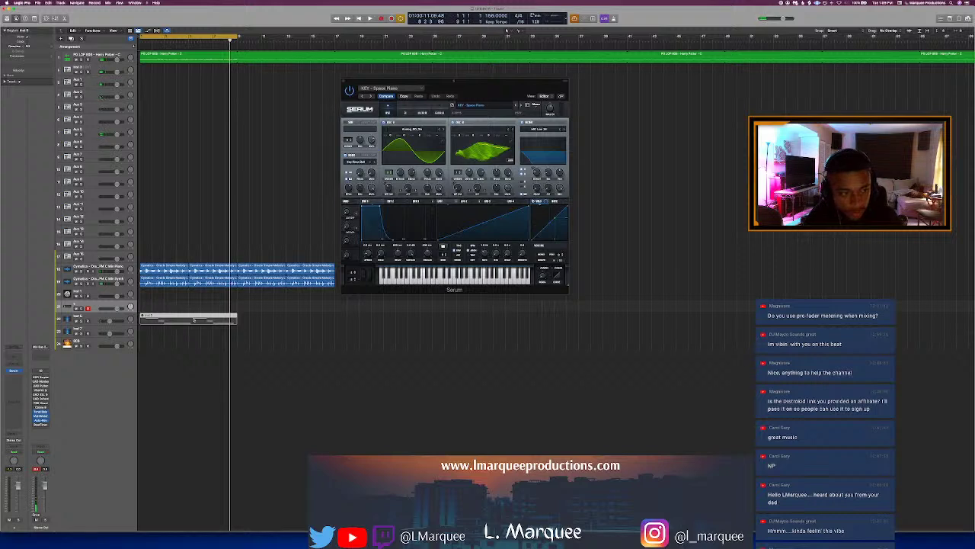
{"action": "key", "text": "Return"}
{"action": "key", "text": "space"}
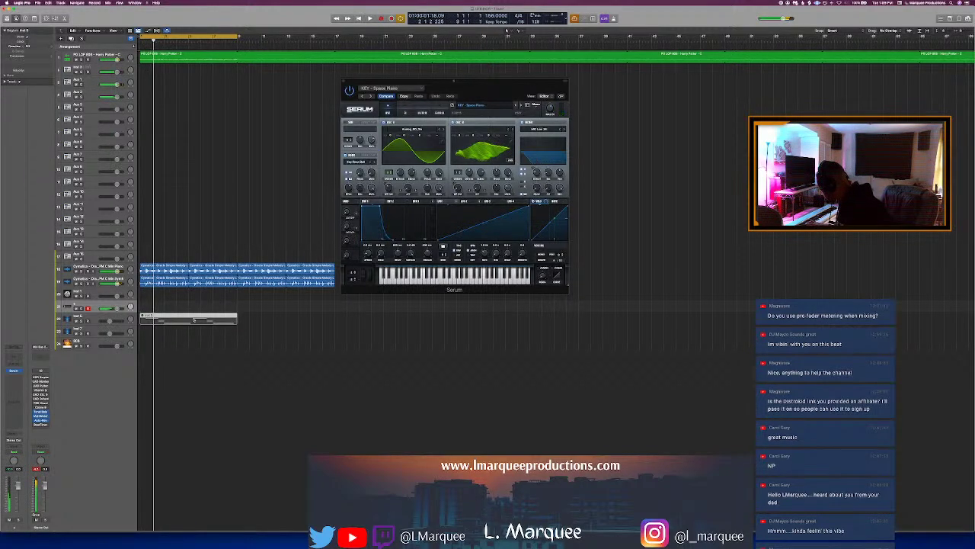
Step: Record a new melody region on the Serum track from the start of the song, and play it back briefly
{"action": "key", "text": "Return"}
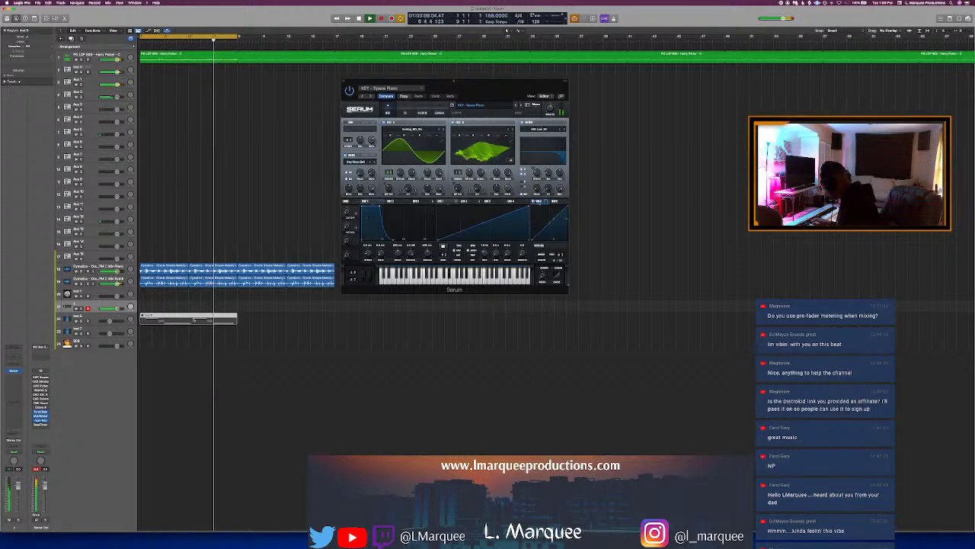
{"action": "key", "text": "space"}
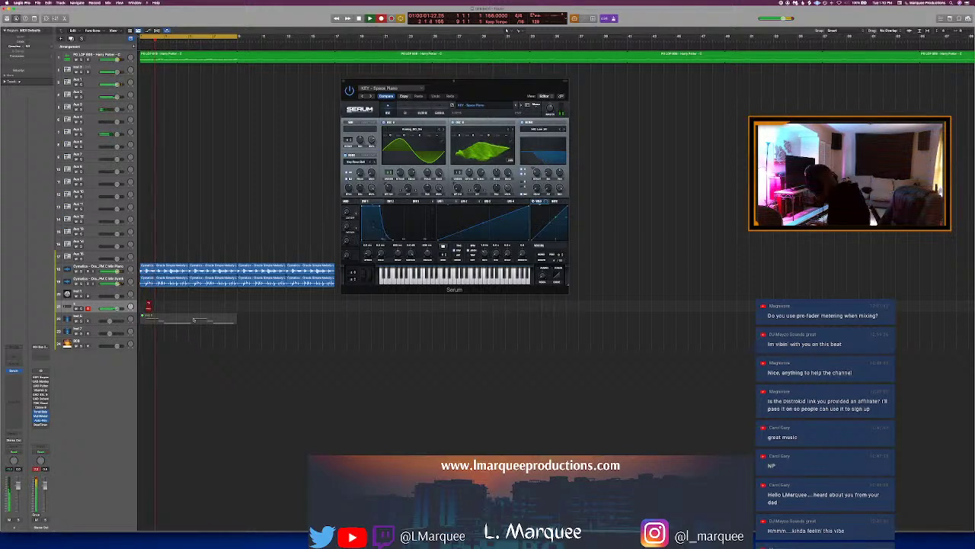
{"action": "key", "text": "space"}
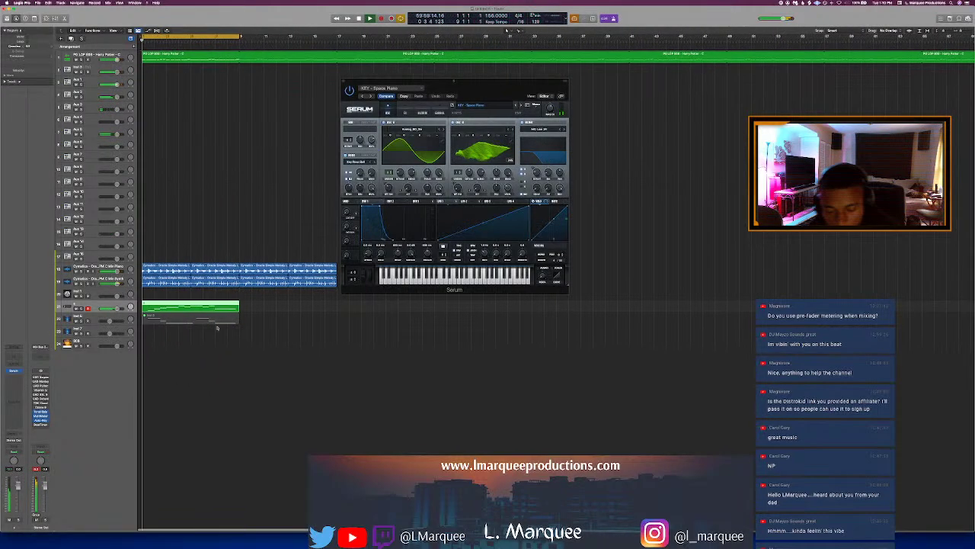
{"action": "key", "text": "space"}
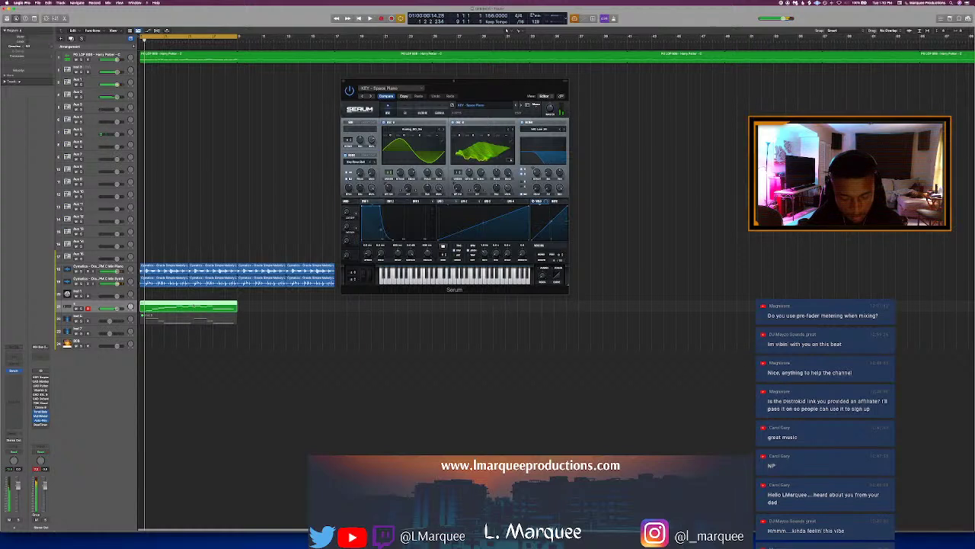
Step: Review the recorded Serum melody's notes in the Piano Roll during playback, selecting the long highest note
{"action": "key", "text": "p"}
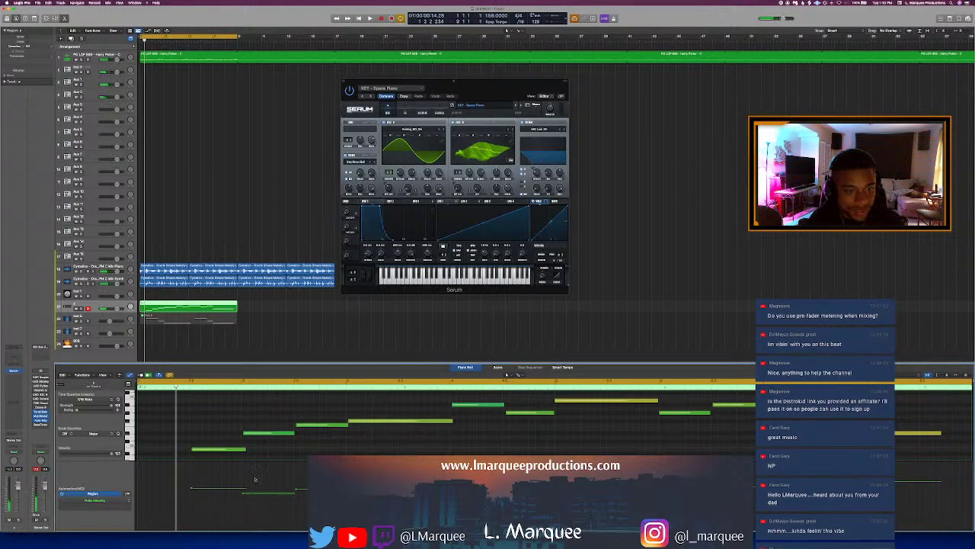
{"action": "scroll", "coordinate": [256, 431], "scroll_direction": "left", "scroll_amount": 1}
{"action": "key", "text": "space"}
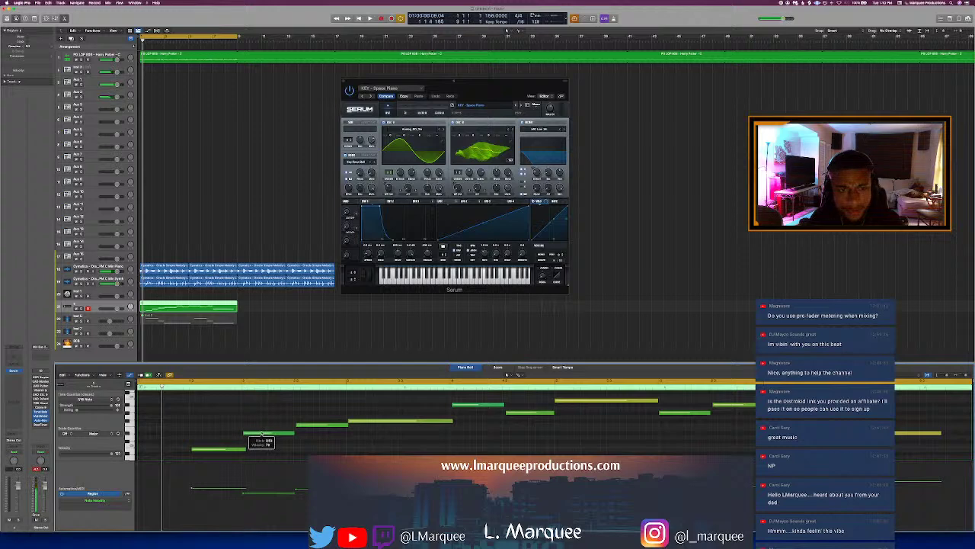
{"action": "key", "text": "space"}
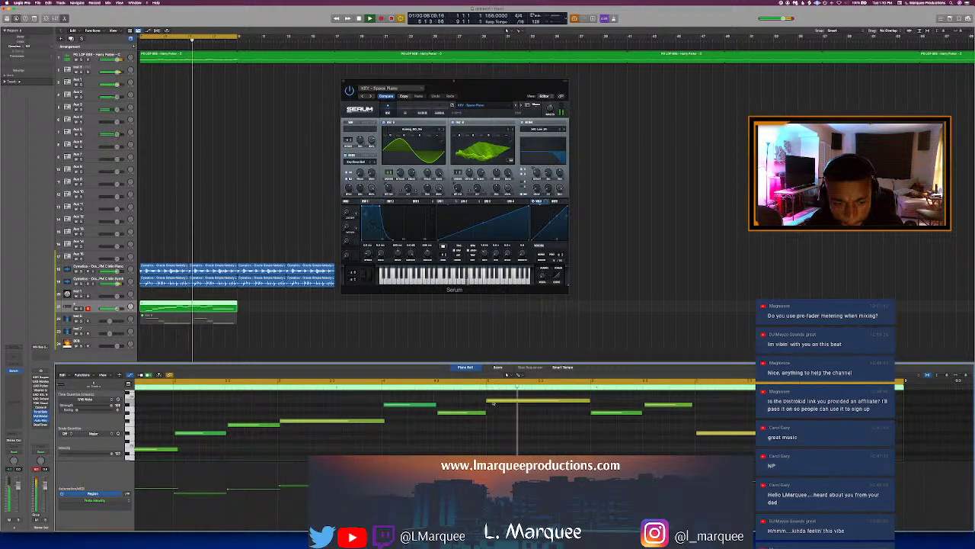
{"action": "key", "text": "space"}
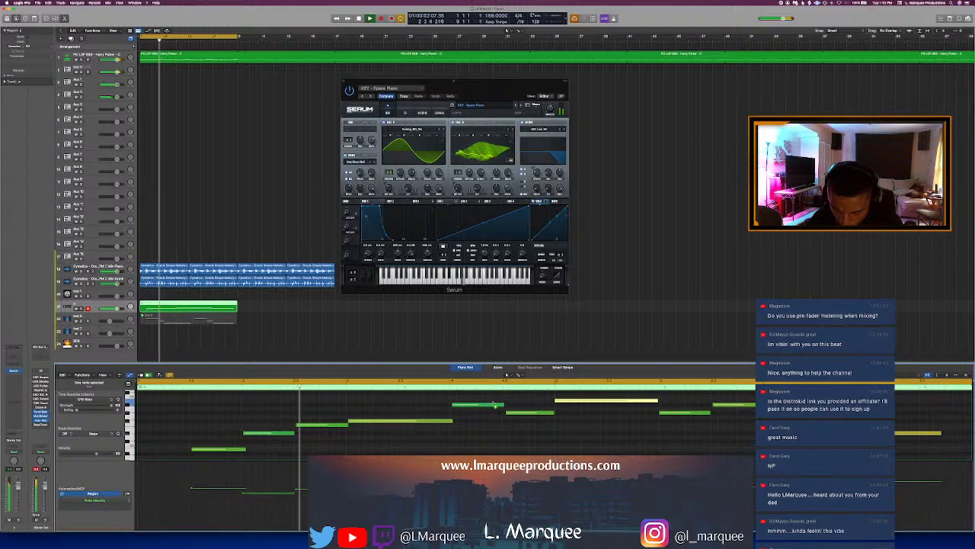
{"action": "key", "text": "space"}
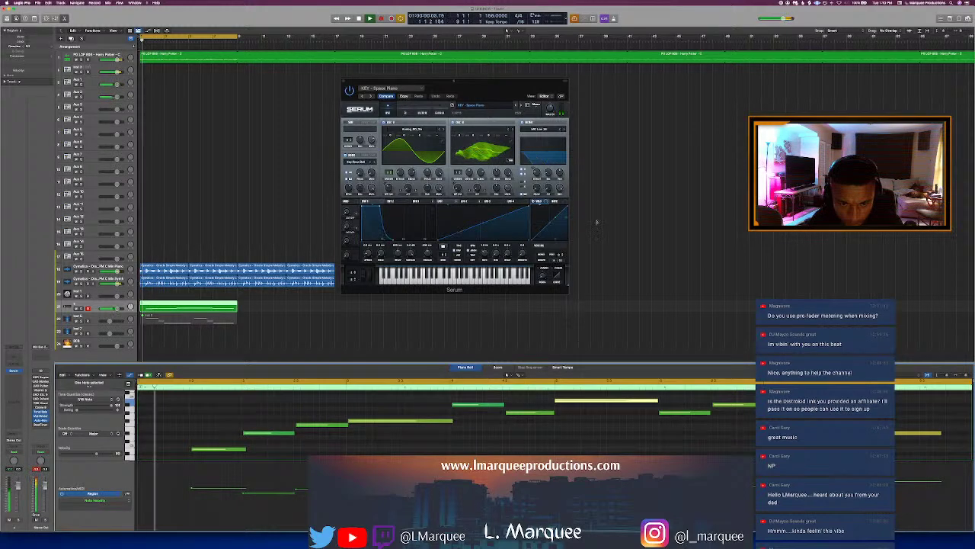
Step: Audition KEY - Spectral Rhodes and KEY - Static during playback, and lower the selected long note by one semitone in the Piano Roll
{"action": "left_click", "coordinate": [522, 105]}
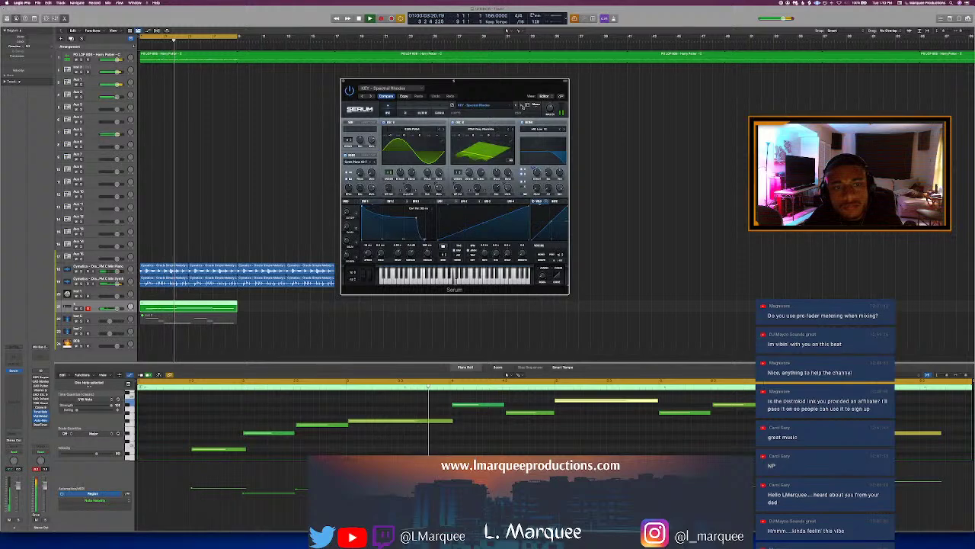
{"action": "left_click", "coordinate": [522, 106]}
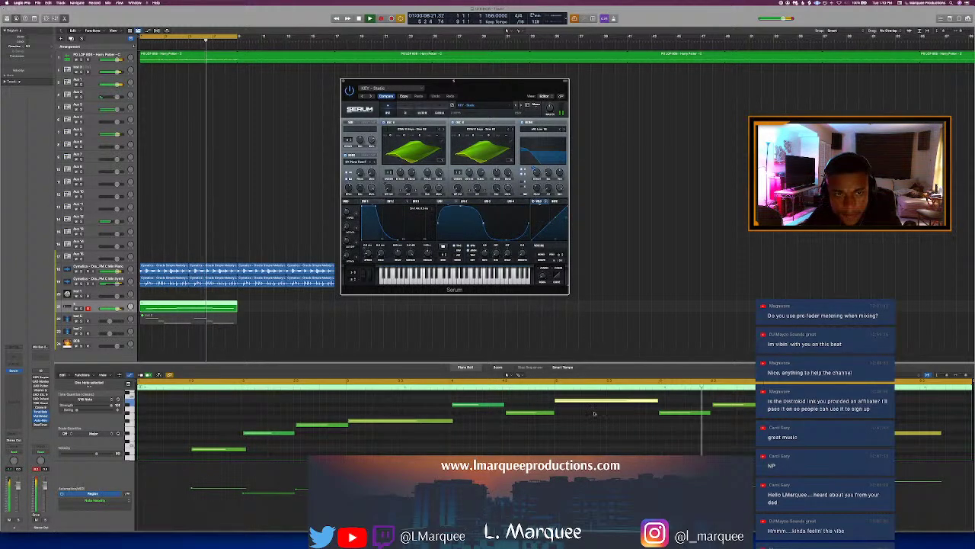
{"action": "key", "text": "Right"}
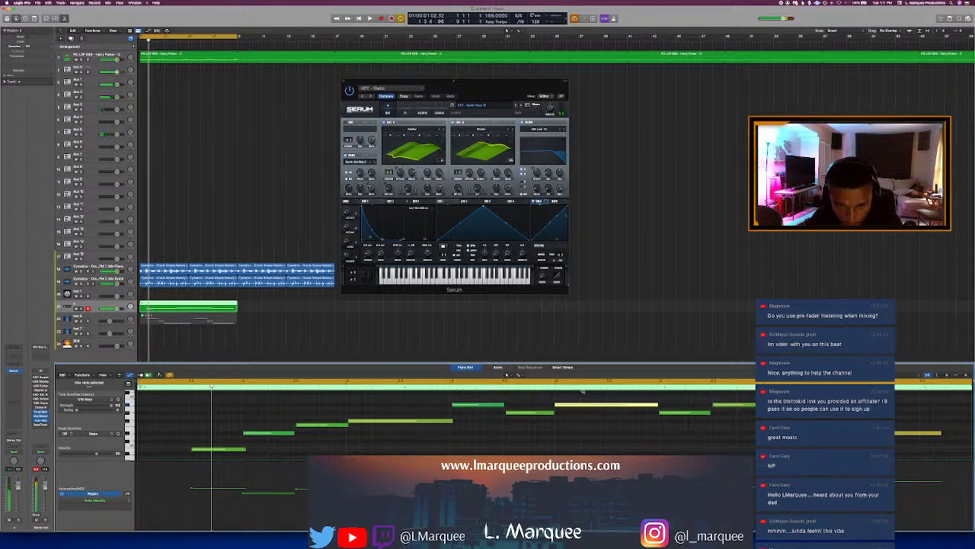
{"action": "scroll", "coordinate": [583, 392], "scroll_direction": "down", "scroll_amount": 2}
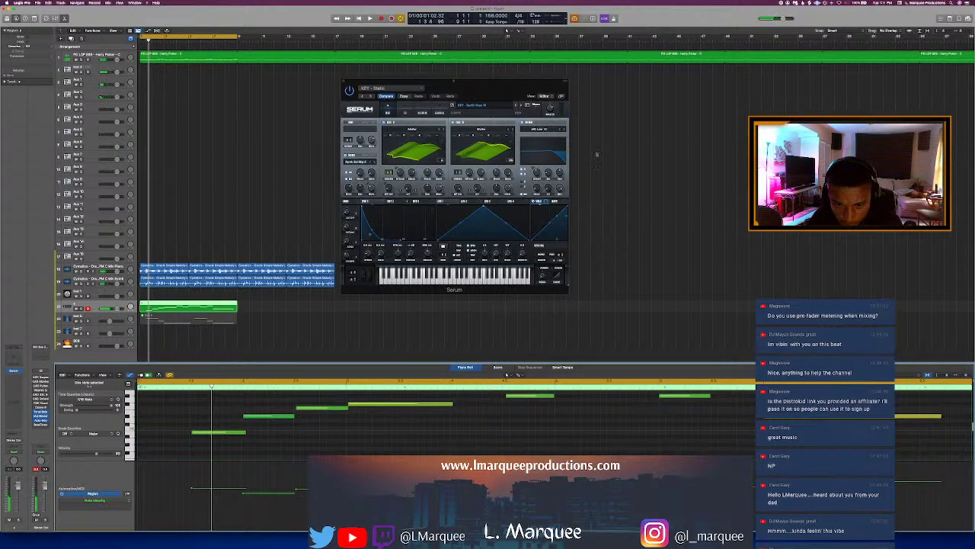
Step: Audition Serum's KEY - Synth Keys presets, reload KEY - Spectral Rhodes from the Echo Sound Works X Keys bank, and play the beat
{"action": "left_click", "coordinate": [525, 107]}
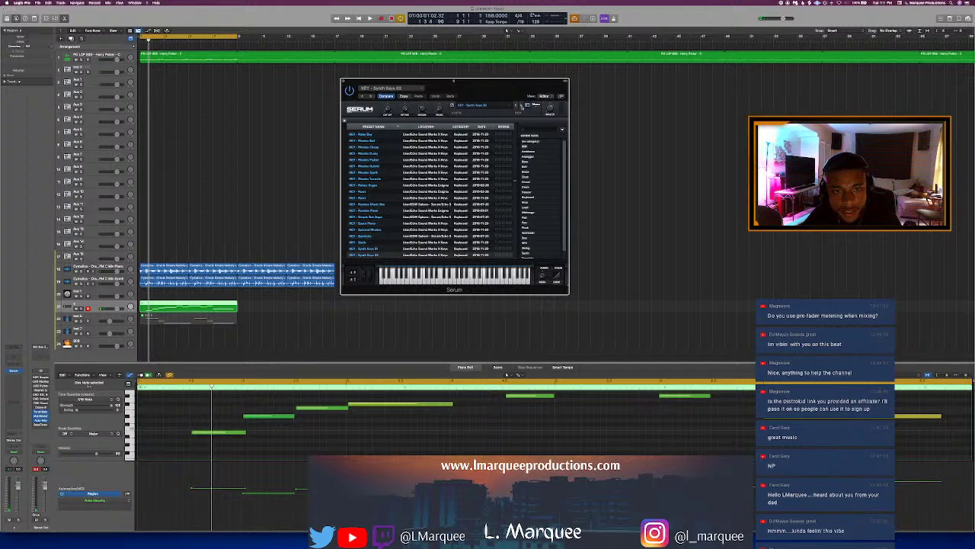
{"action": "scroll", "coordinate": [516, 112], "scroll_direction": "down", "scroll_amount": 1}
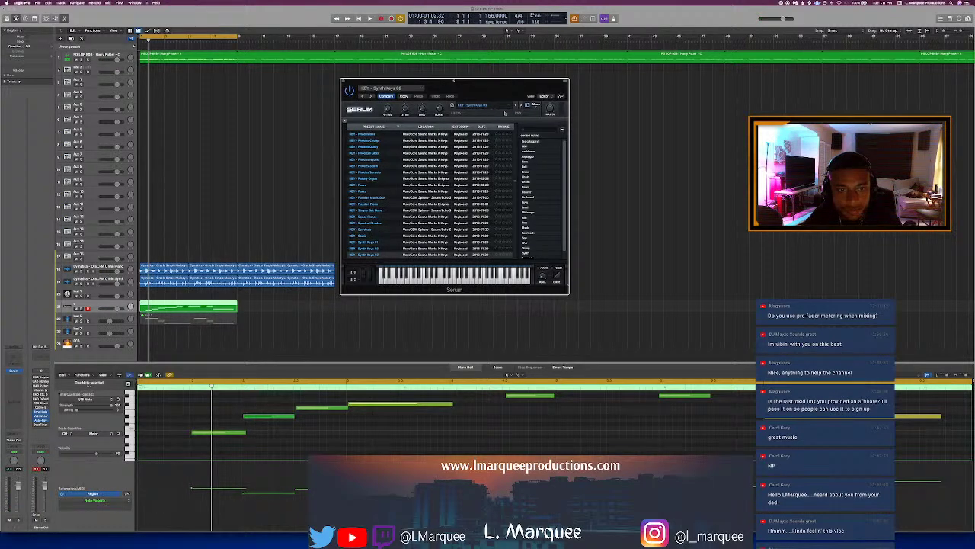
{"action": "key", "text": "space"}
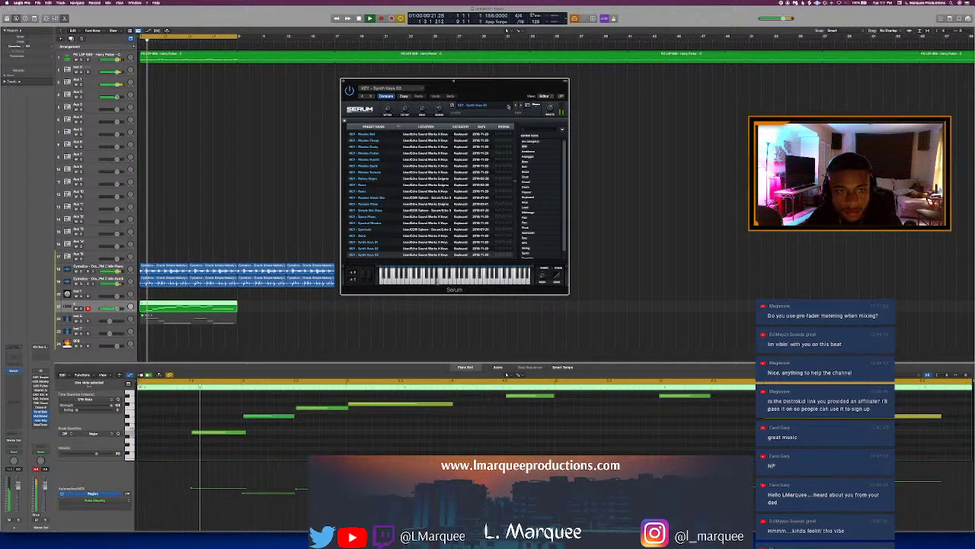
{"action": "left_click", "coordinate": [508, 107]}
{"action": "mouse_move", "coordinate": [497, 157]}
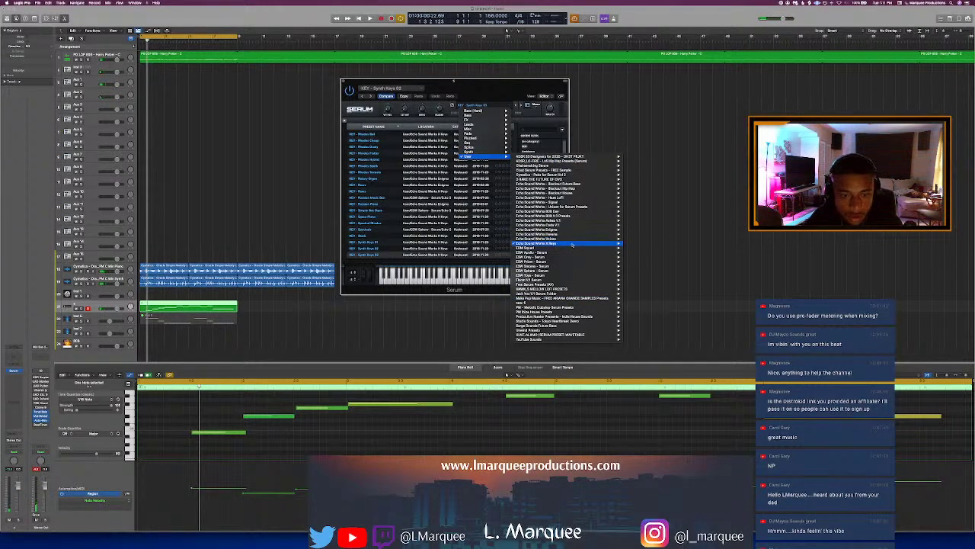
{"action": "mouse_move", "coordinate": [579, 243]}
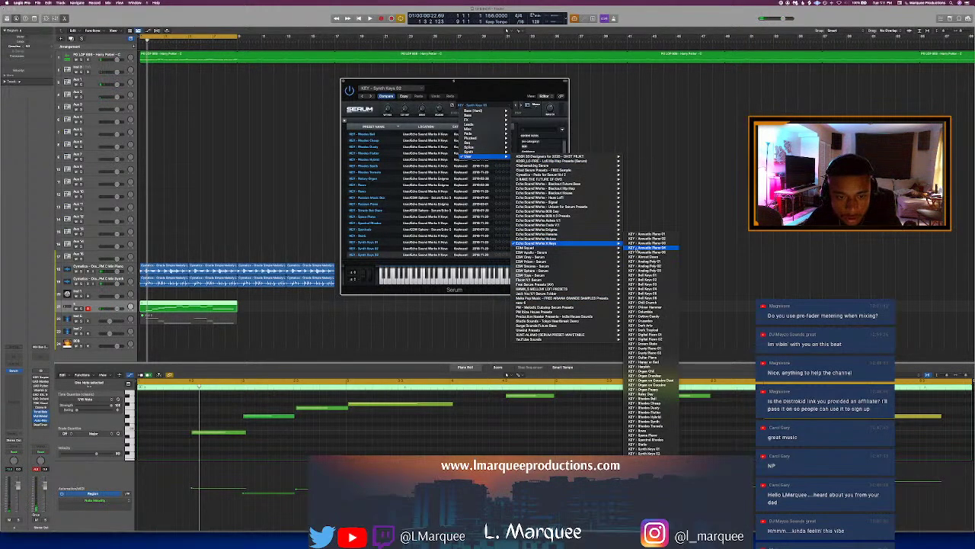
{"action": "left_click", "coordinate": [661, 440]}
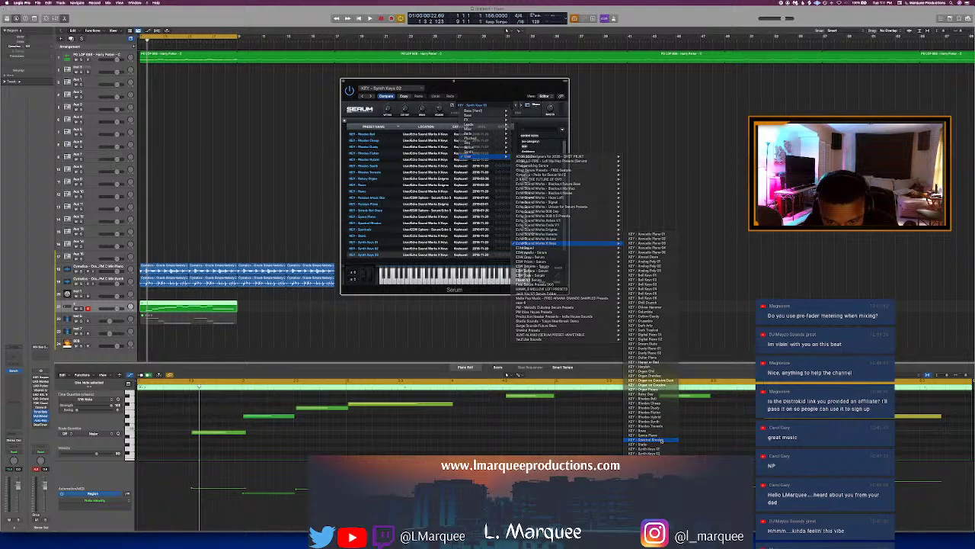
{"action": "key", "text": "space"}
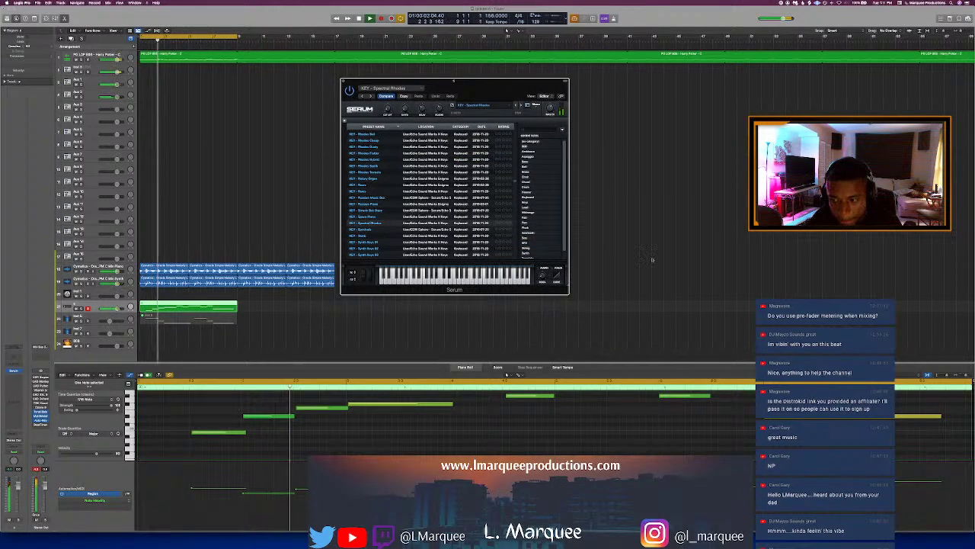
Step: Transpose all notes of the recorded Serum melody down one octave and replay it from the start
{"action": "left_click", "coordinate": [540, 441]}
{"action": "key", "text": "super+a"}
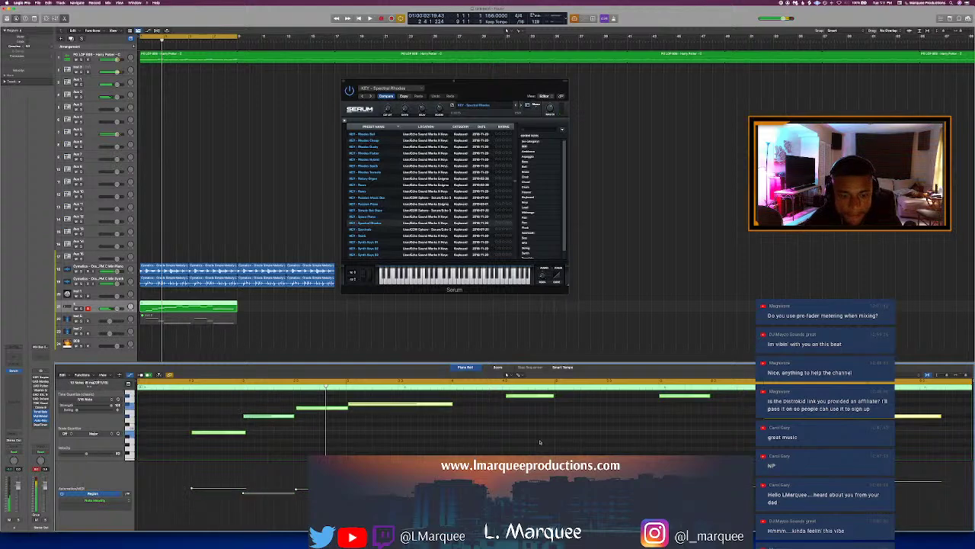
{"action": "key", "text": "alt+shift+Down"}
{"action": "key", "text": "space"}
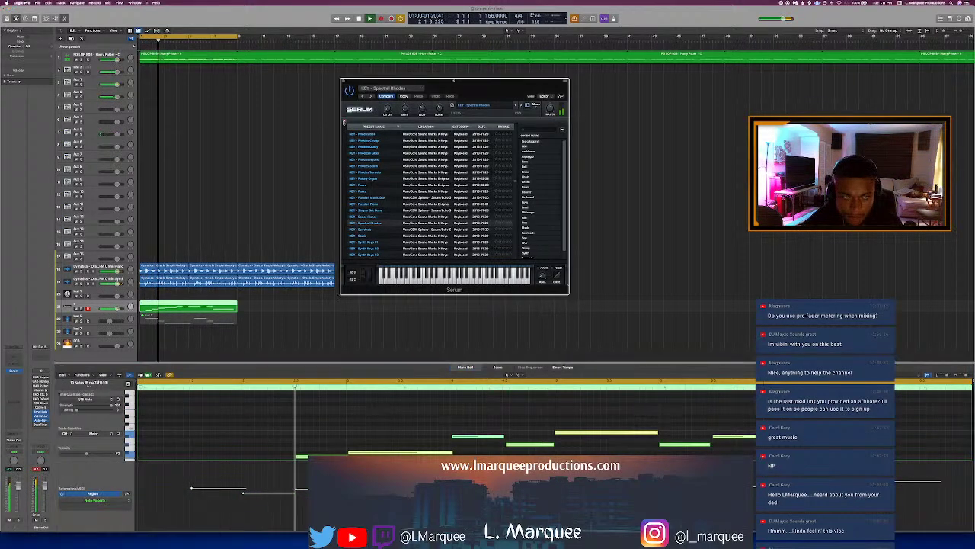
Step: Close Serum's preset browser, turn off the Reverb and adjust the EQ among the preset's effects, and listen to the melody
{"action": "left_click", "coordinate": [393, 148]}
{"action": "left_click", "coordinate": [345, 122]}
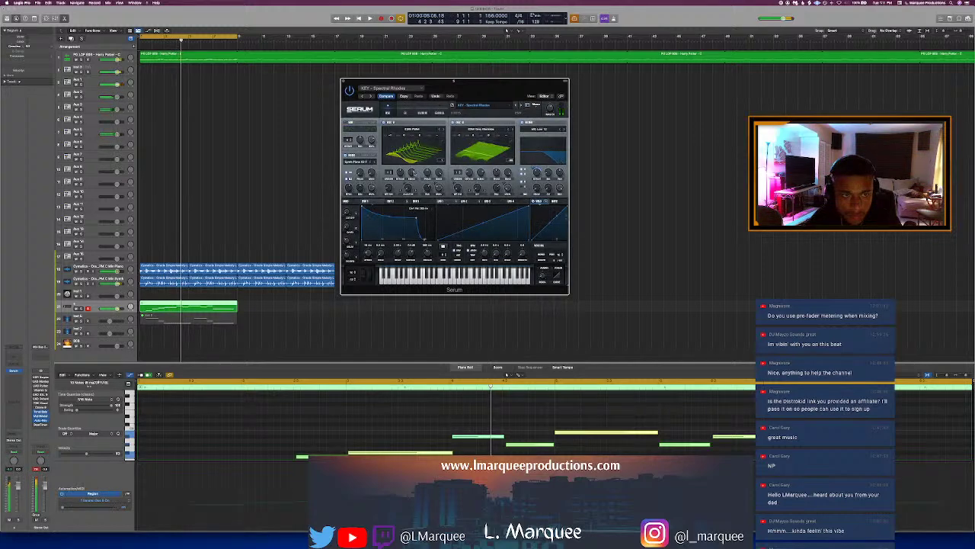
{"action": "key", "text": "space"}
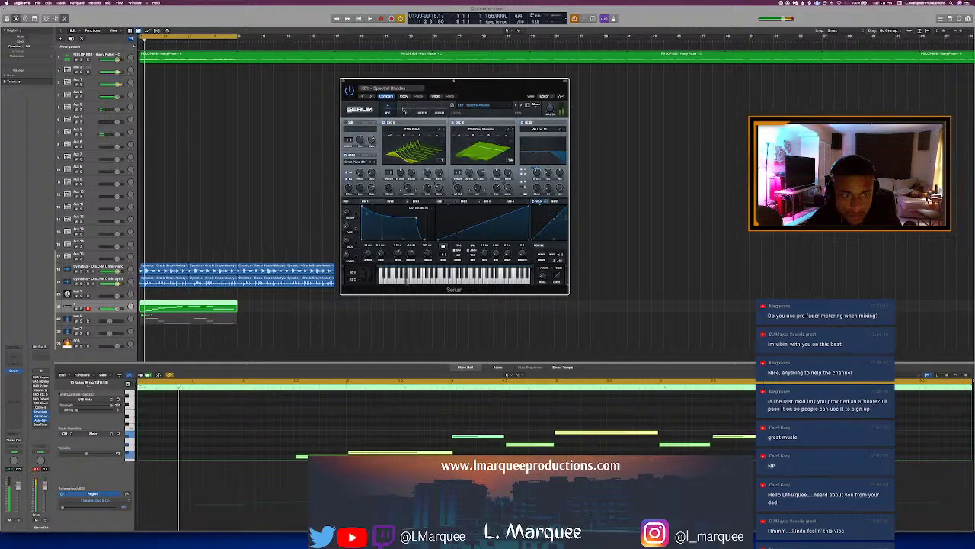
{"action": "left_click", "coordinate": [404, 111]}
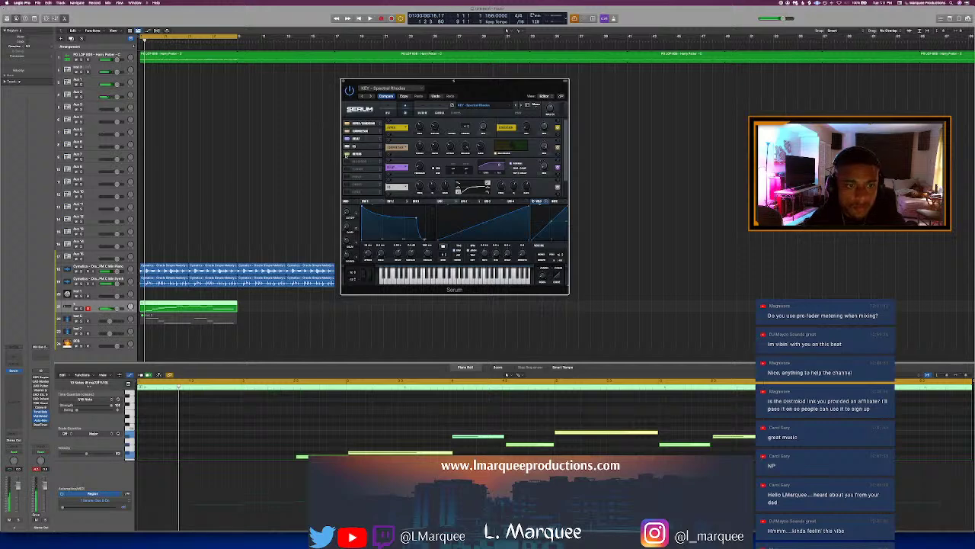
{"action": "left_click", "coordinate": [359, 141]}
{"action": "key", "text": "space"}
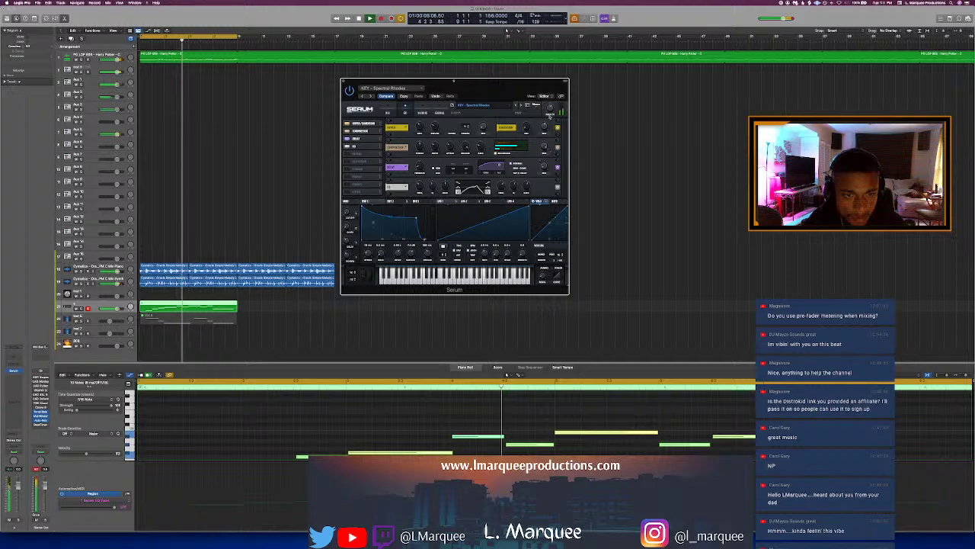
{"action": "mouse_move", "coordinate": [549, 116]}
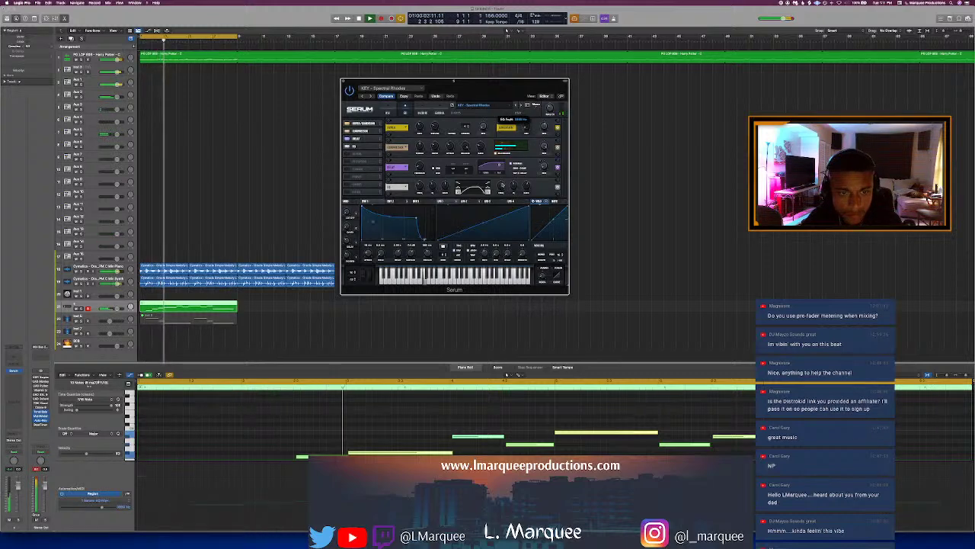
Step: Discard the edited preset and audition the following key presets through the KEY - Synth Keys series, settling on KEY - Tinkerbell
{"action": "left_click", "coordinate": [521, 105]}
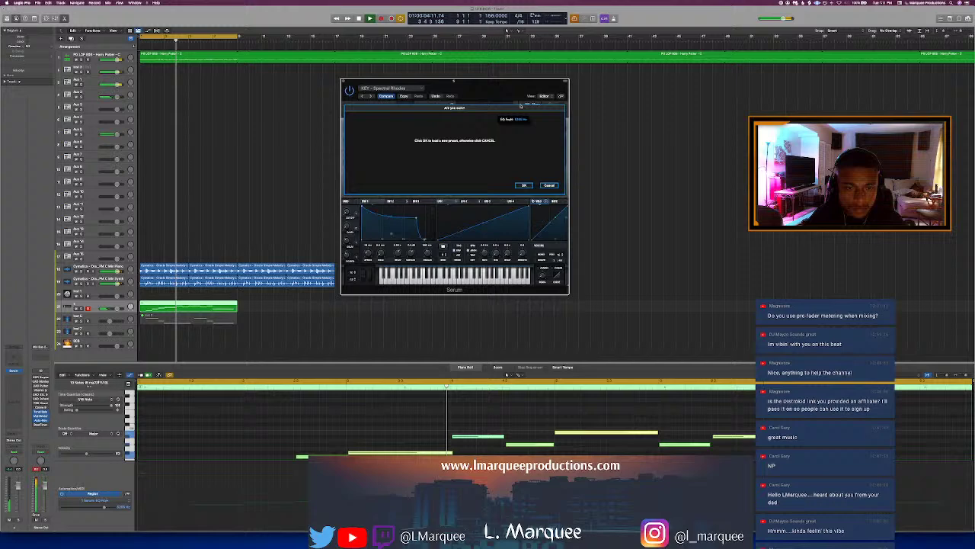
{"action": "left_click", "coordinate": [524, 186]}
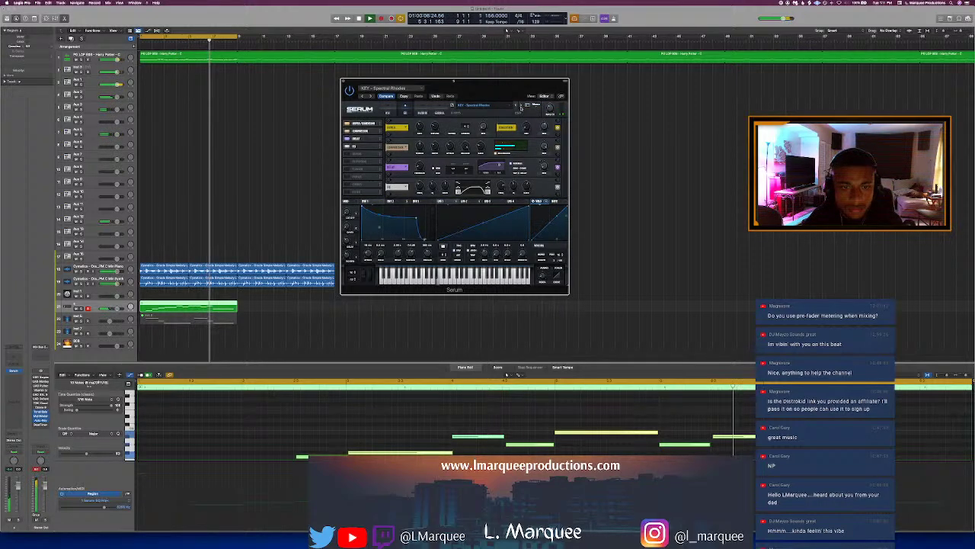
{"action": "left_click", "coordinate": [521, 108]}
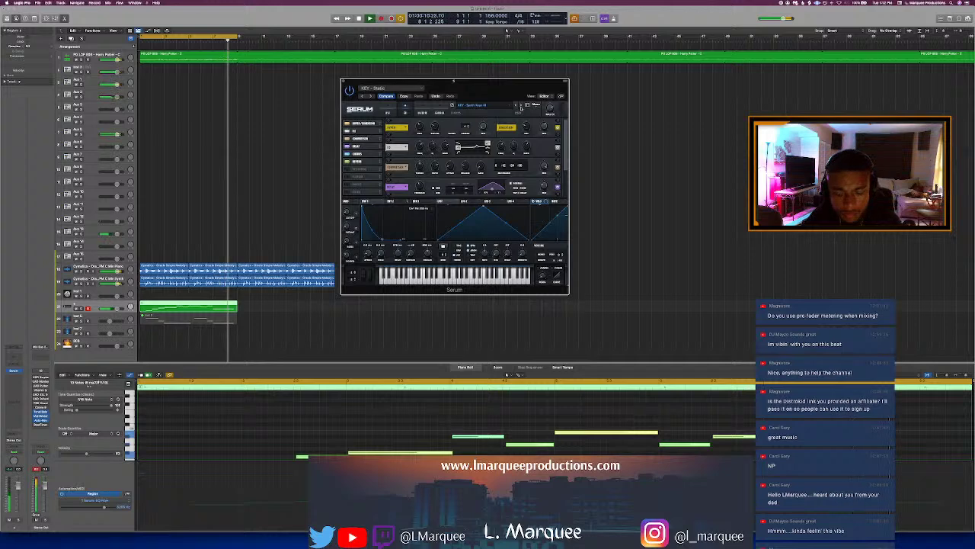
{"action": "left_click", "coordinate": [522, 108]}
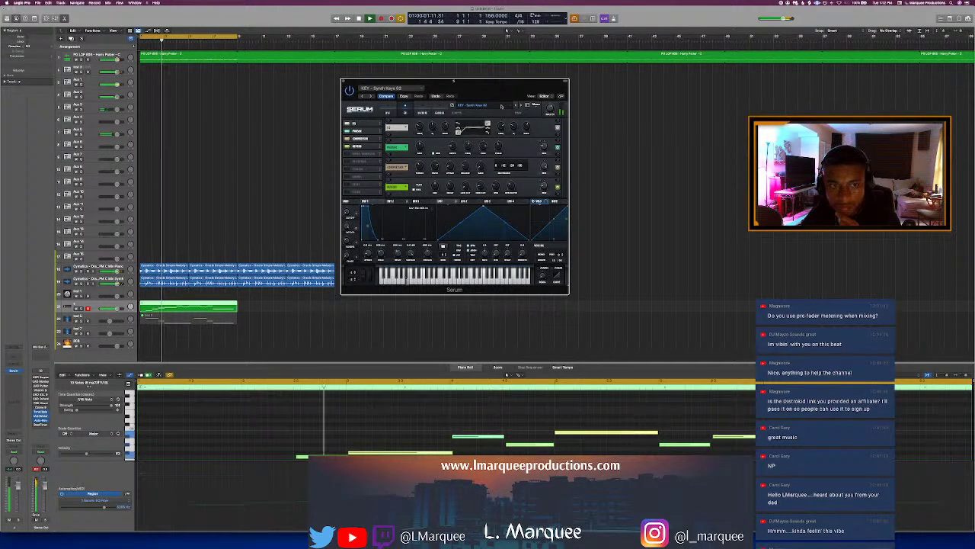
{"action": "left_click", "coordinate": [501, 106]}
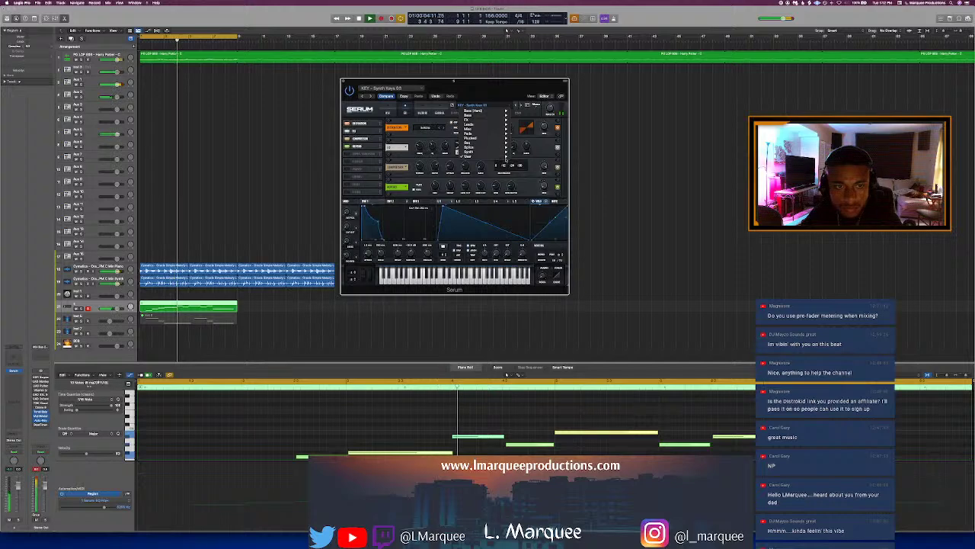
{"action": "mouse_move", "coordinate": [575, 244]}
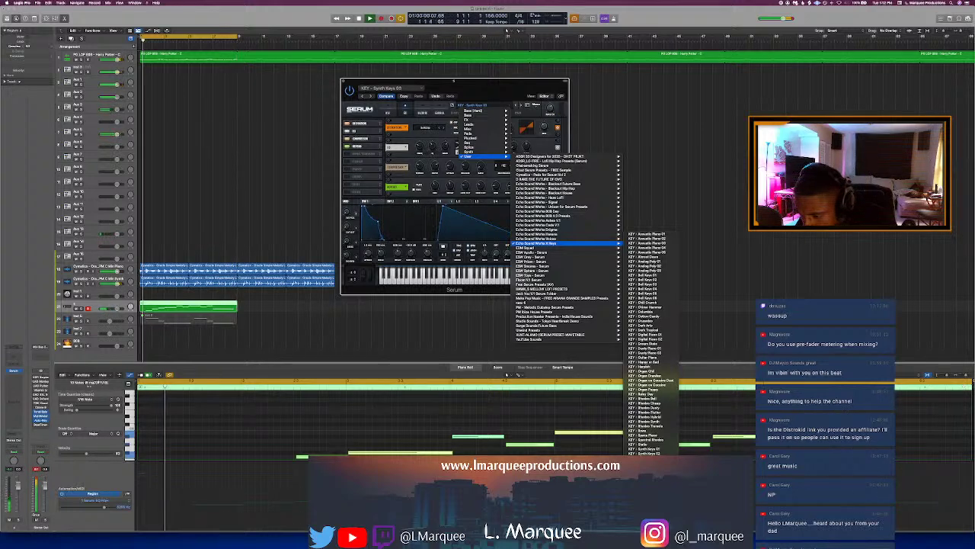
{"action": "left_click", "coordinate": [646, 459]}
{"action": "left_click", "coordinate": [521, 106]}
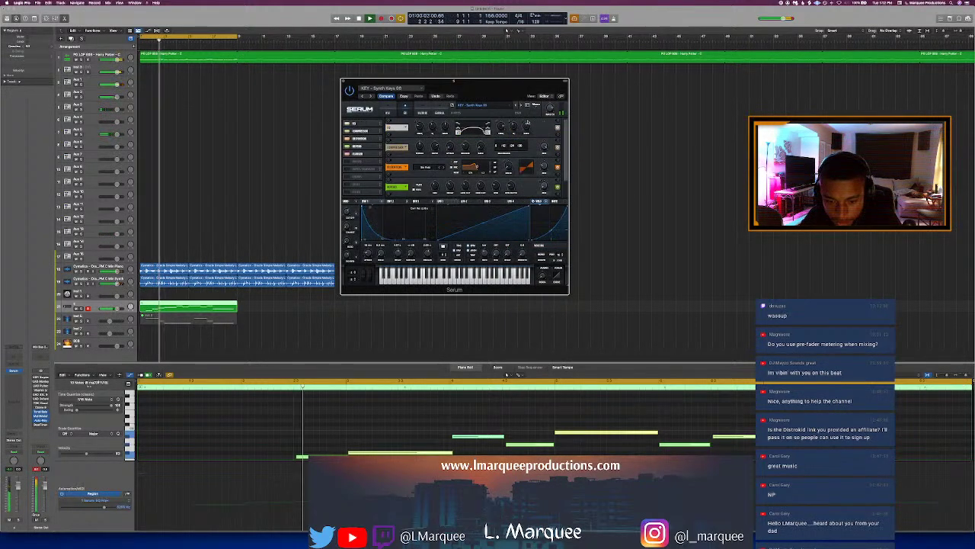
{"action": "left_click", "coordinate": [521, 106]}
{"action": "left_click", "coordinate": [521, 106]}
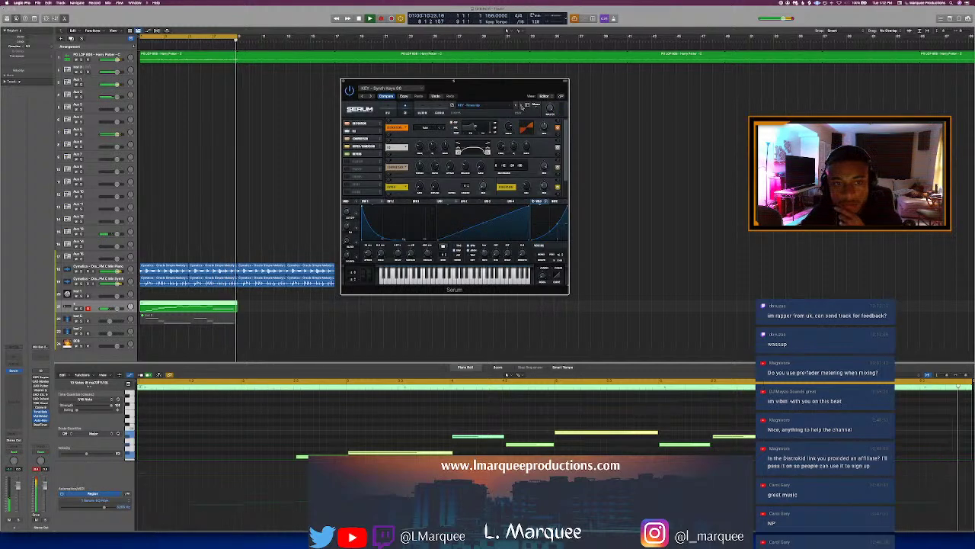
{"action": "left_click", "coordinate": [521, 105]}
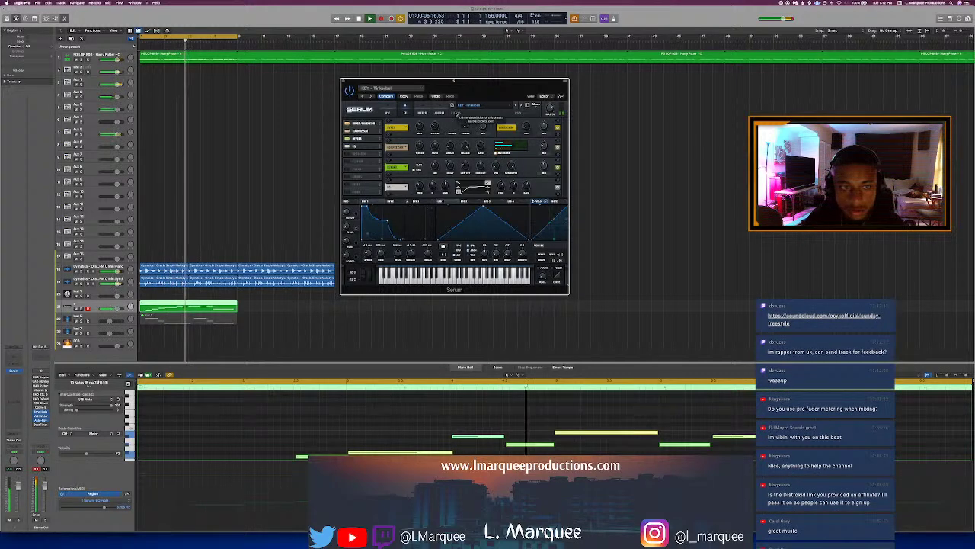
Step: Show Serum's oscillators, reposition the plug-in window, and lengthen the attack of envelope 1 while the beat plays
{"action": "left_click", "coordinate": [390, 108]}
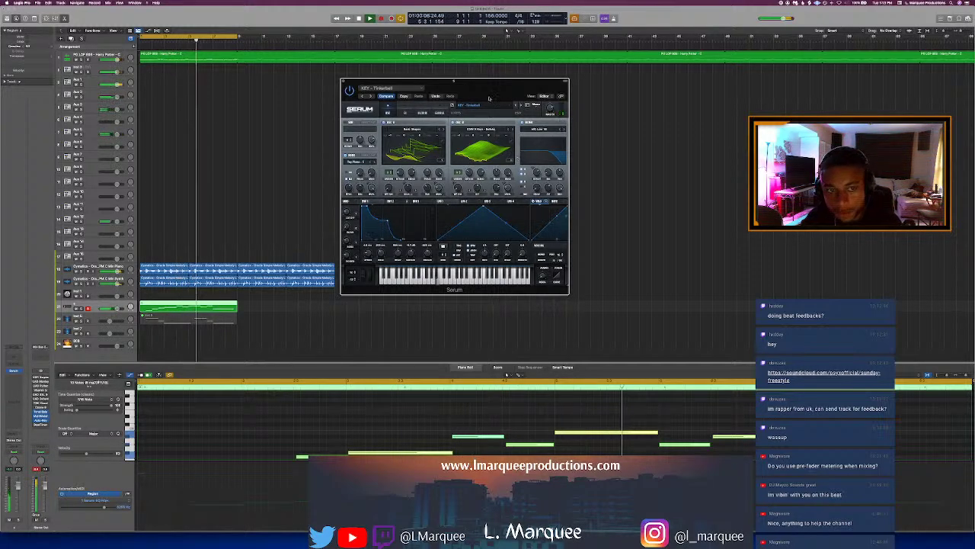
{"action": "left_click_drag", "start_coordinate": [486, 94], "coordinate": [527, 123]}
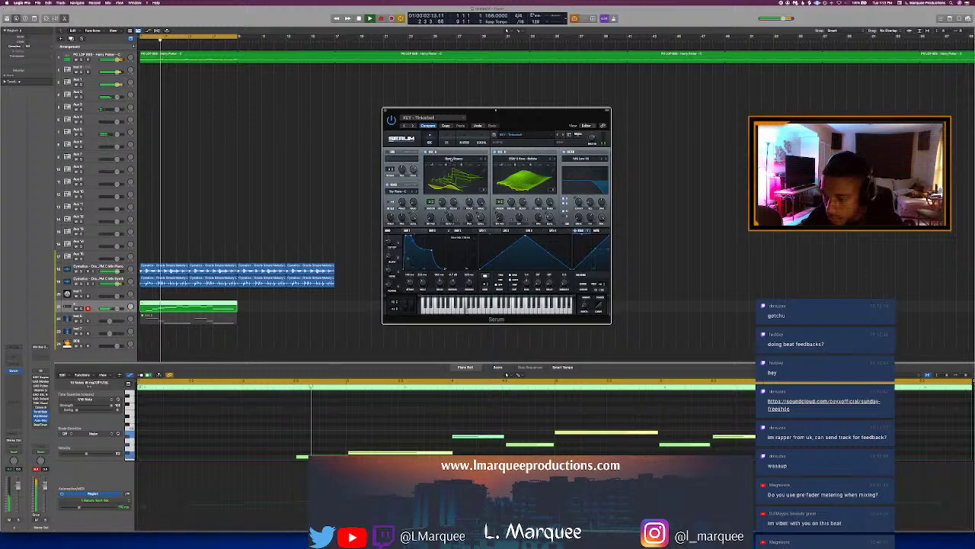
{"action": "left_click", "coordinate": [447, 141]}
{"action": "left_click", "coordinate": [430, 141]}
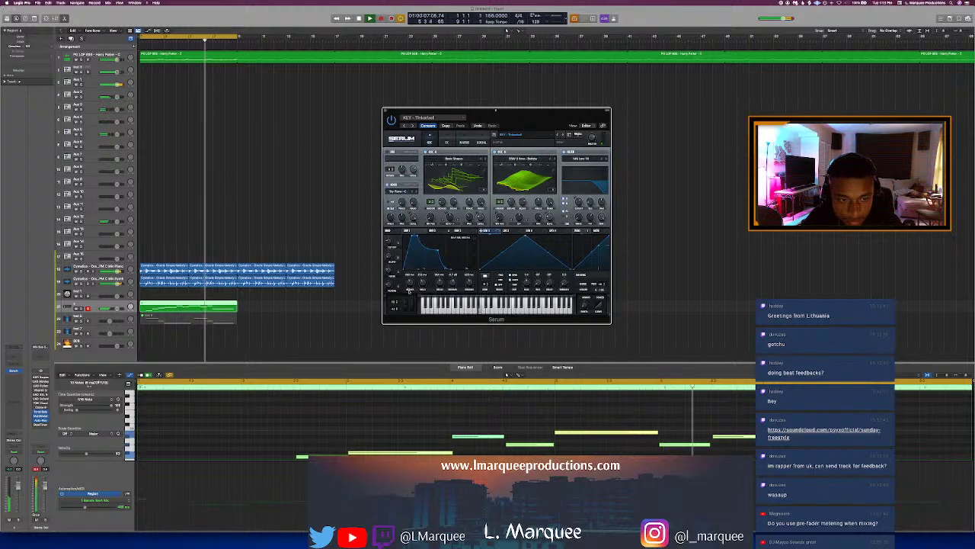
Step: Solo the Serum track and compare the sound with the noise oscillator and oscillator A each switched off and back on
{"action": "key", "text": "s"}
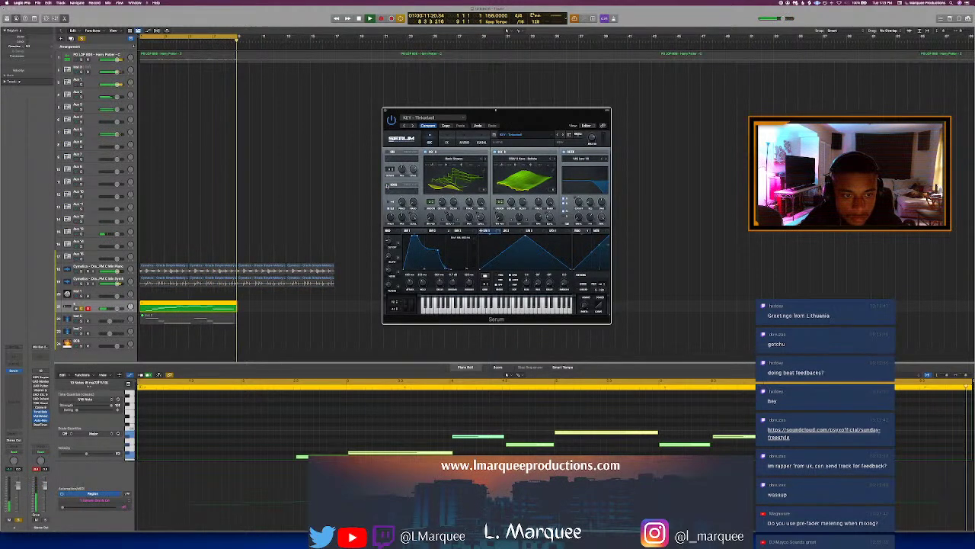
{"action": "left_click", "coordinate": [425, 151]}
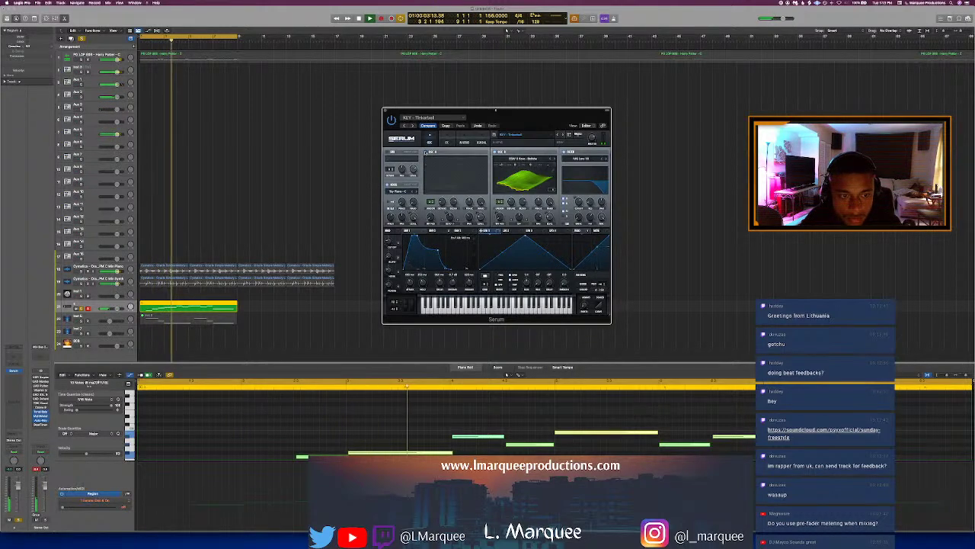
{"action": "left_click", "coordinate": [425, 152]}
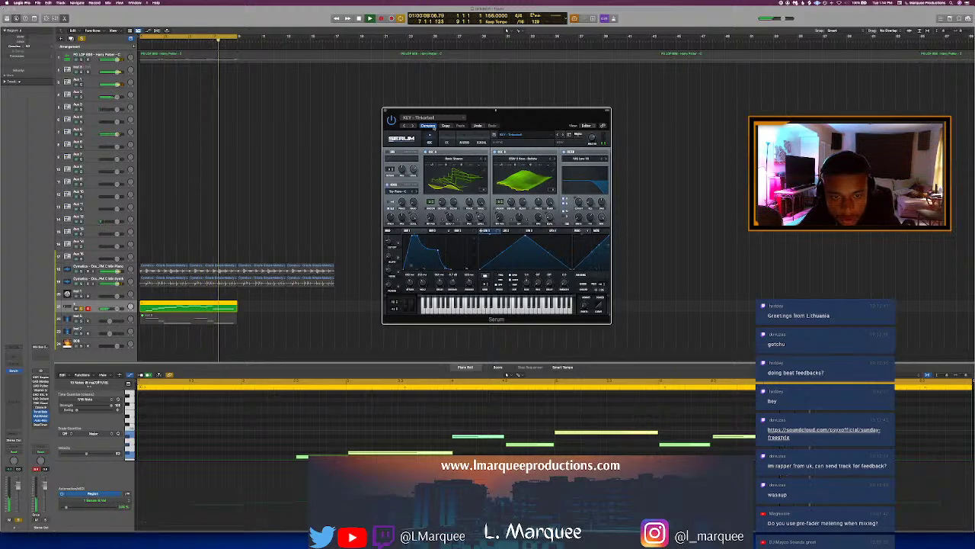
Step: Turn off the Reverb among Serum's effects and return to the oscillator page
{"action": "left_click", "coordinate": [448, 142]}
{"action": "left_click", "coordinate": [404, 168]}
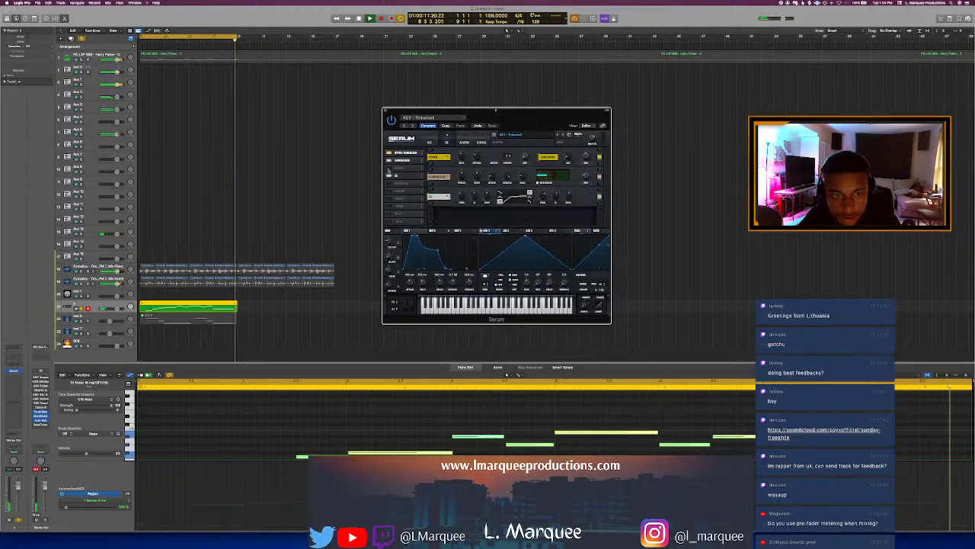
{"action": "left_click", "coordinate": [431, 141]}
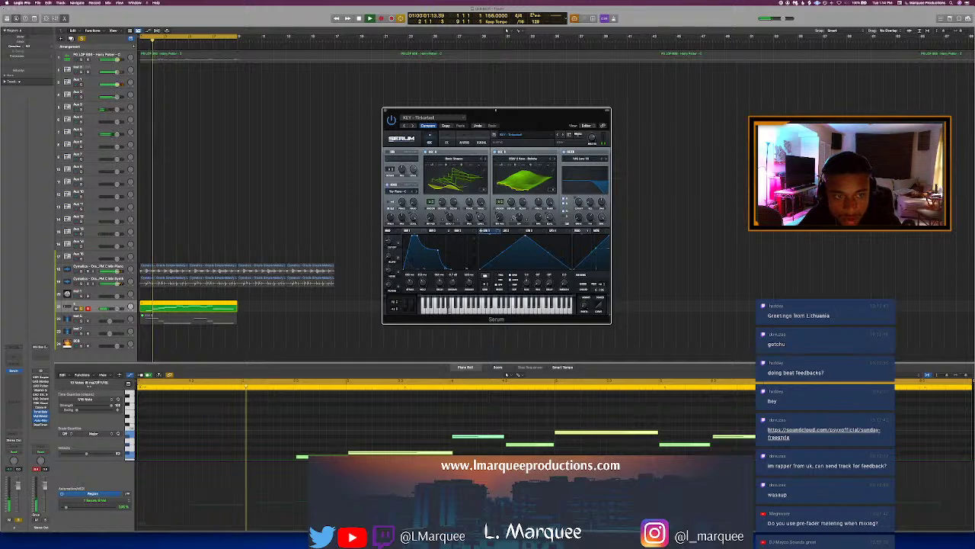
Step: Stop playback, hide the piano roll editor and close the Serum plug-in window
{"action": "left_click", "coordinate": [329, 255]}
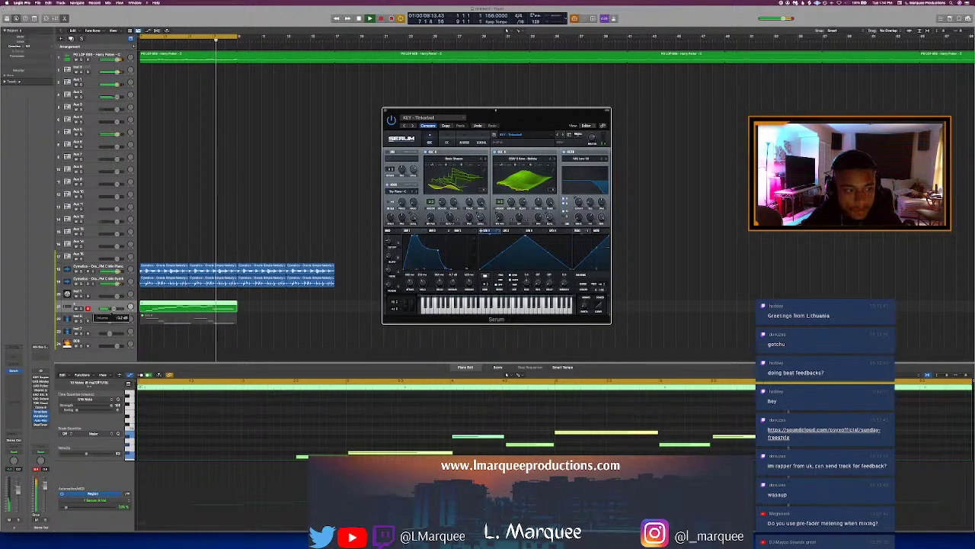
{"action": "key", "text": "space"}
{"action": "key", "text": "e"}
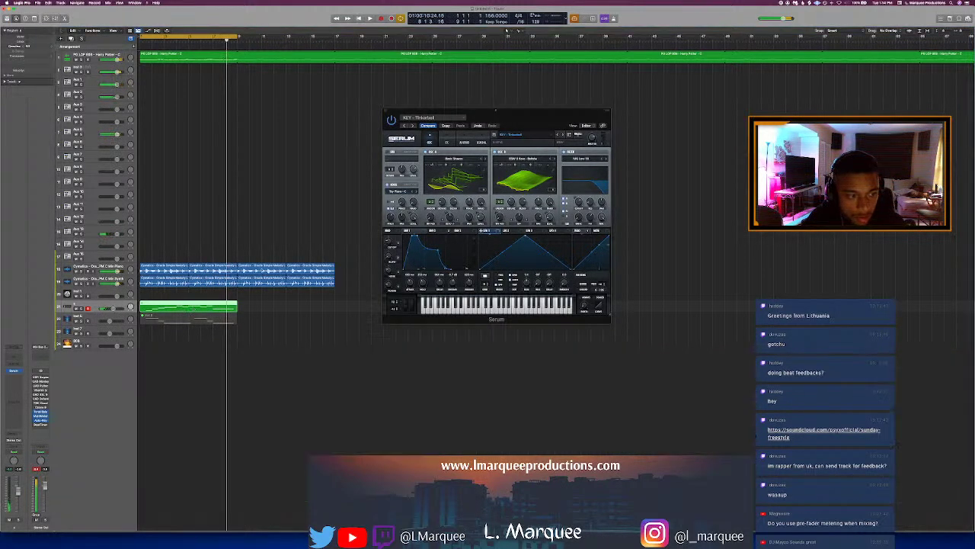
{"action": "left_click", "coordinate": [386, 112]}
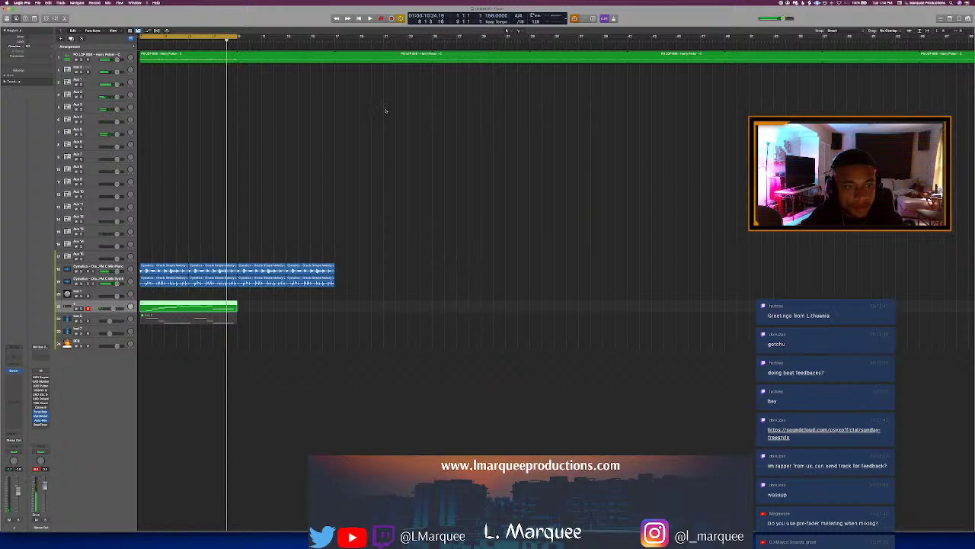
Step: Open Maschine 2 on the Inst 2 track and place its drum pattern's MIDI across the drum tracks from bar 1
{"action": "left_click", "coordinate": [103, 69]}
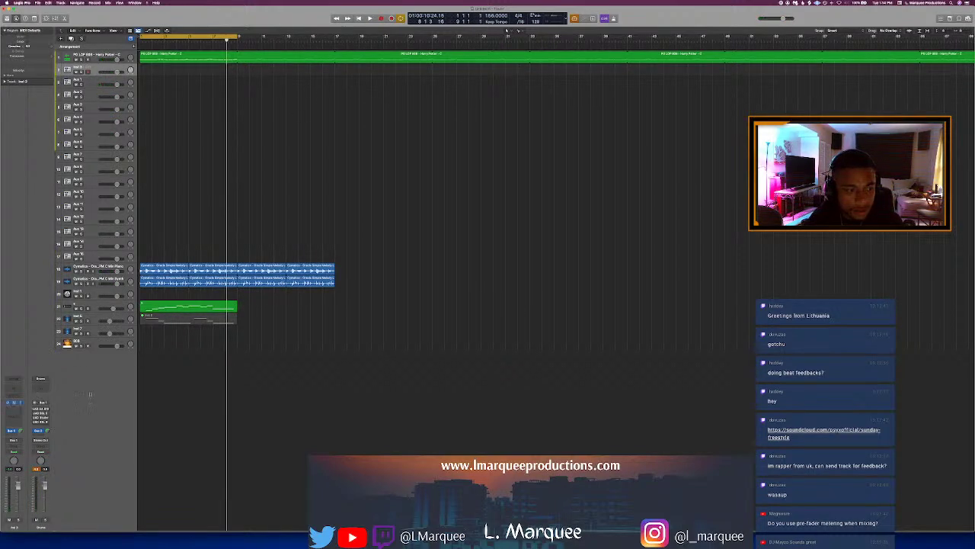
{"action": "key", "text": "v"}
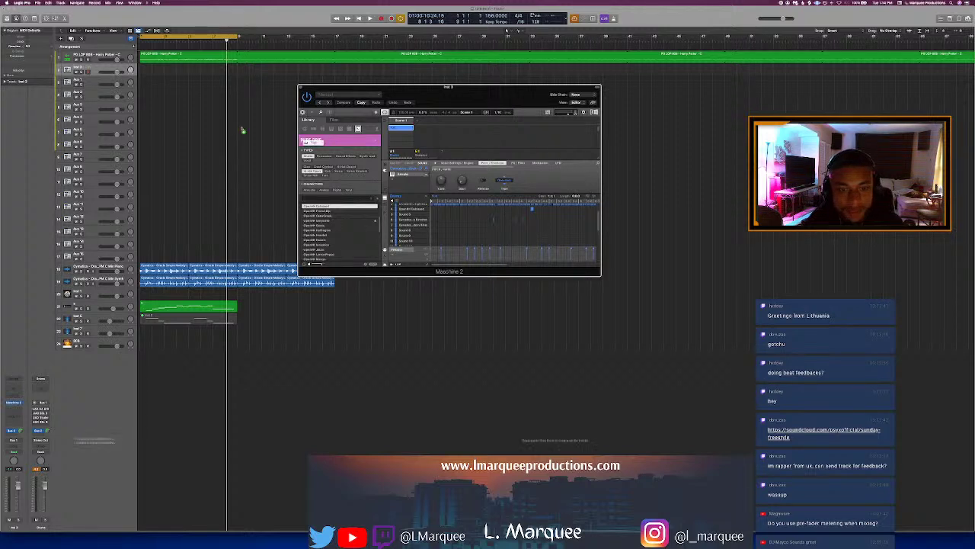
{"action": "left_click_drag", "start_coordinate": [142, 74], "coordinate": [142, 74]}
Step: Colour the new drum regions red and the 808 region orange, and rename the 808 region's track as 808
{"action": "key", "text": "alt+c"}
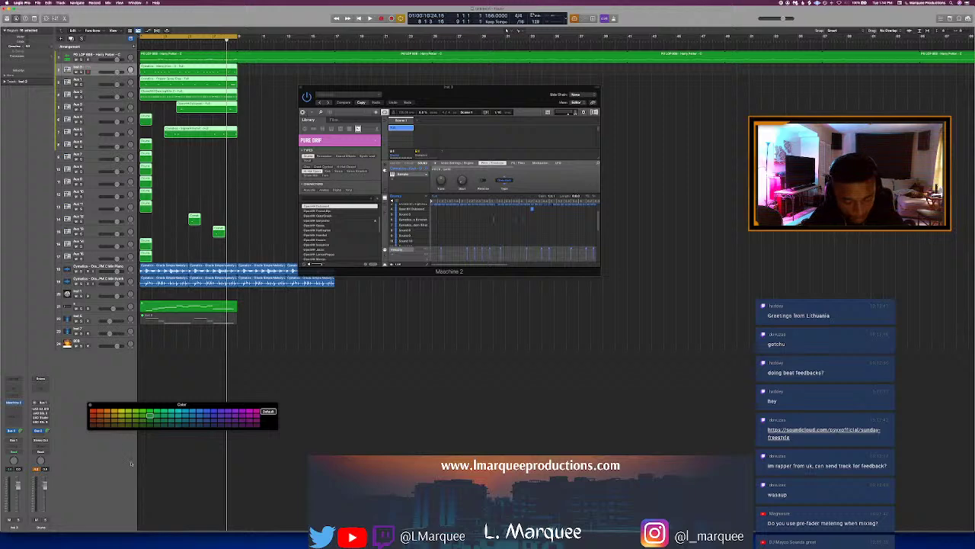
{"action": "left_click", "coordinate": [93, 412]}
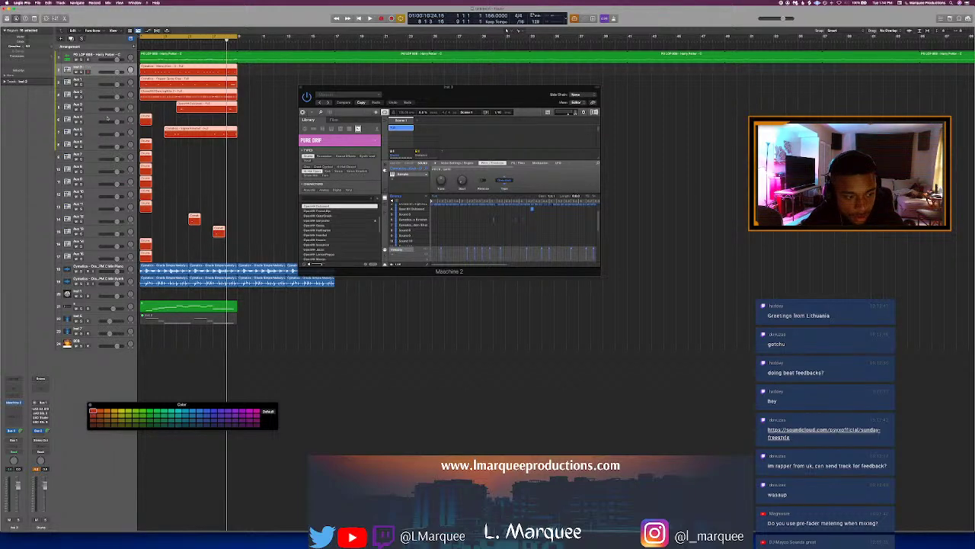
{"action": "left_click", "coordinate": [99, 55]}
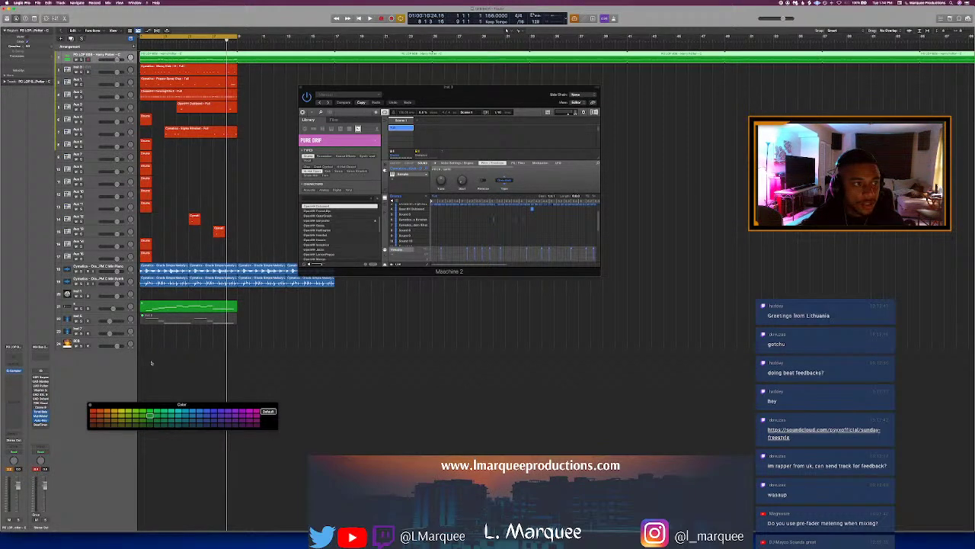
{"action": "left_click", "coordinate": [108, 412]}
{"action": "key", "text": "x"}
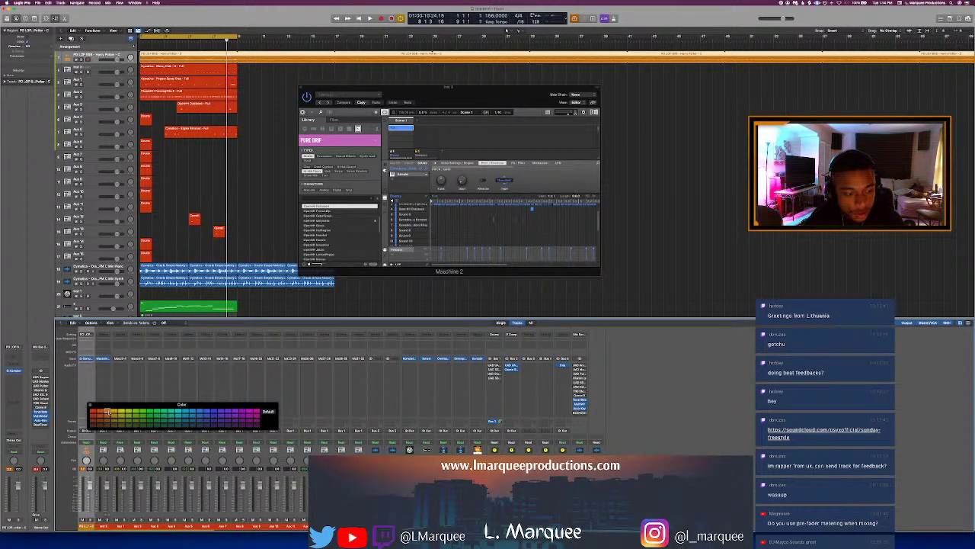
{"action": "key", "text": "x"}
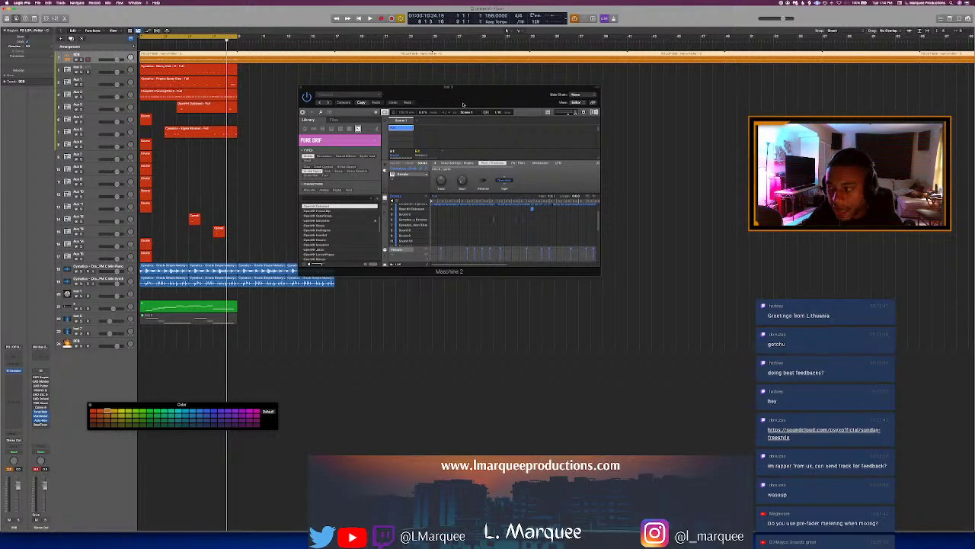
Step: Close the Maschine 2 window and turn off looping for the 808 region
{"action": "left_click_drag", "start_coordinate": [387, 93], "coordinate": [429, 145]}
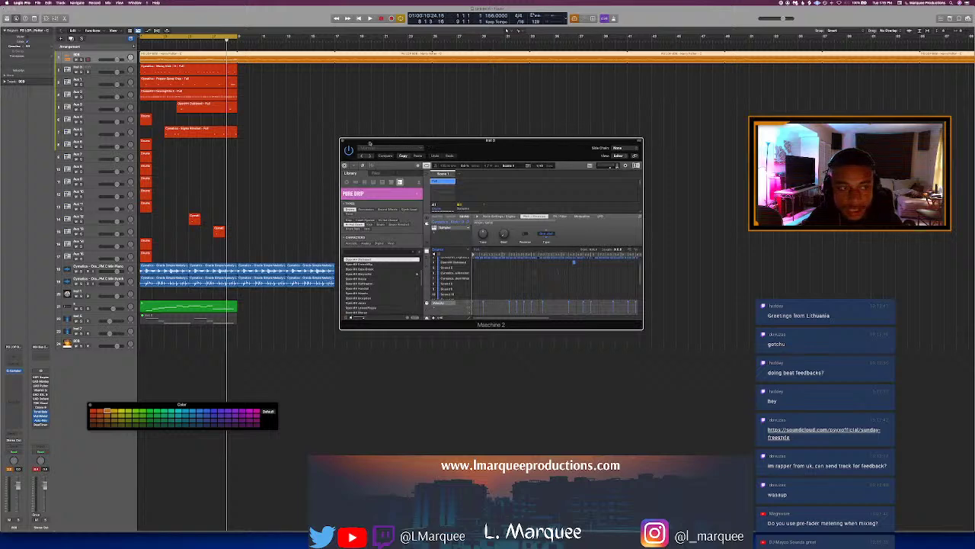
{"action": "left_click", "coordinate": [344, 141]}
{"action": "key", "text": "l"}
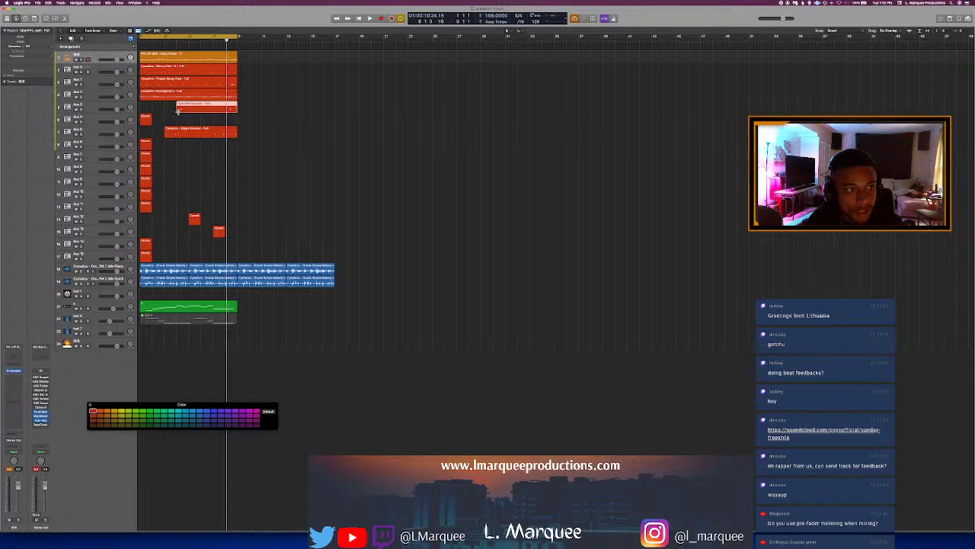
Step: Extend the shorter drum and percussion regions to fill the first eight bars and delete the unused one-bar drum regions
{"action": "left_click_drag", "start_coordinate": [178, 110], "coordinate": [140, 112]}
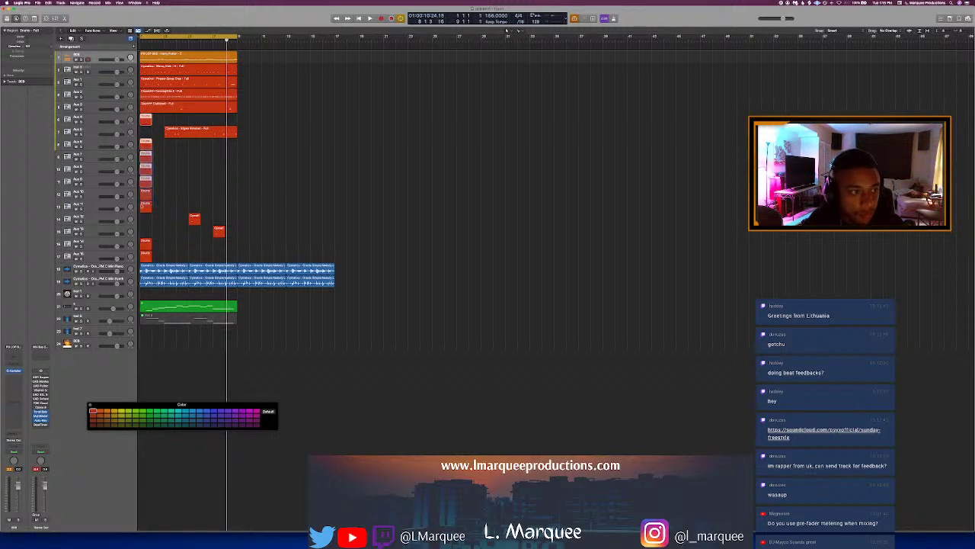
{"action": "key", "text": "Delete"}
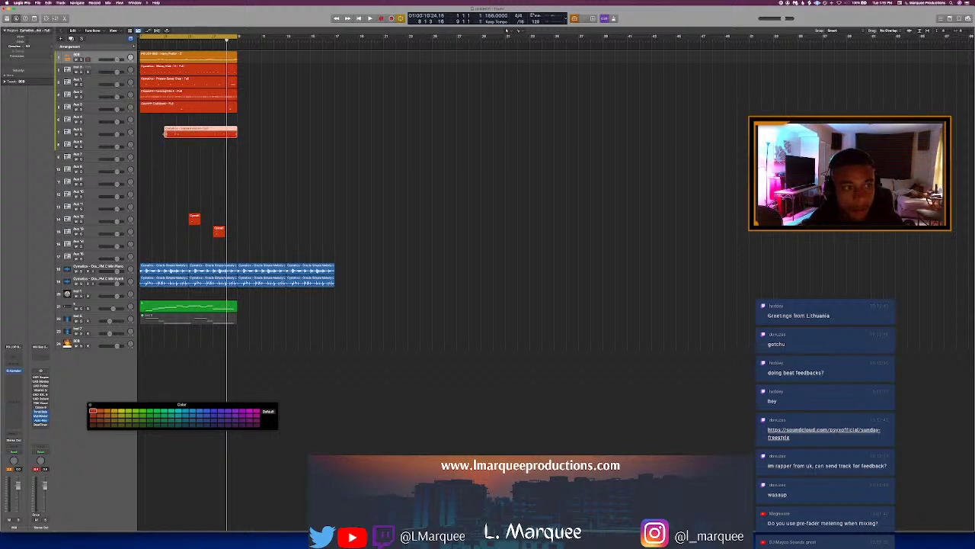
{"action": "left_click_drag", "start_coordinate": [145, 137], "coordinate": [141, 137]}
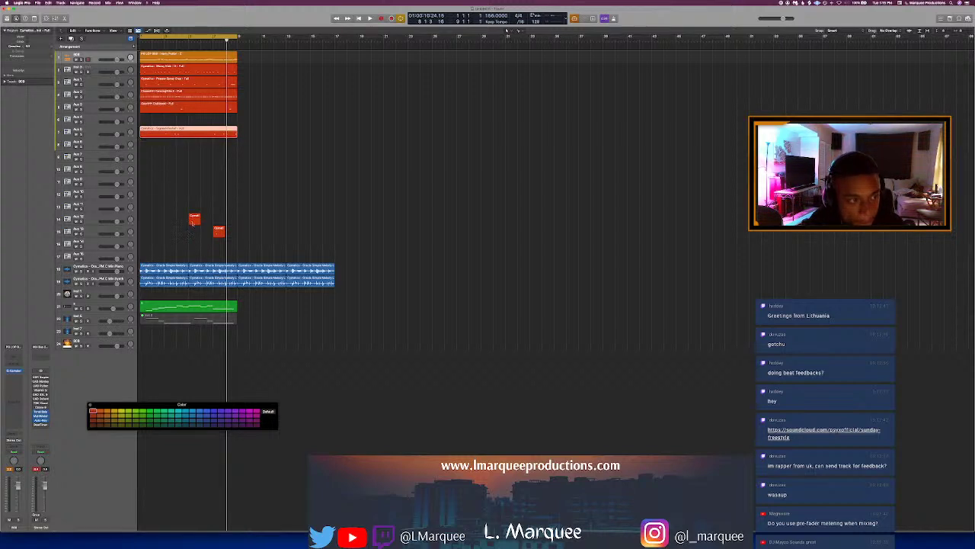
{"action": "left_click_drag", "start_coordinate": [149, 224], "coordinate": [237, 227]}
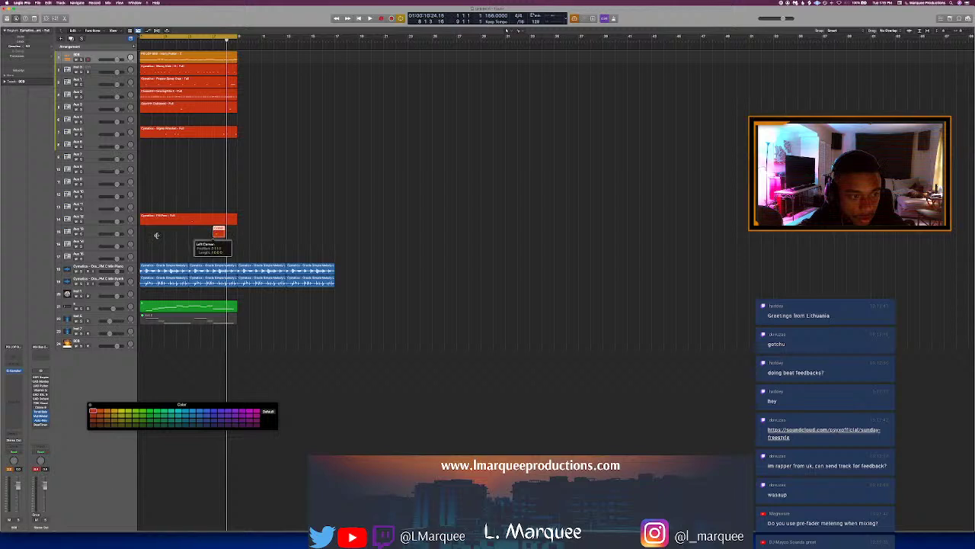
{"action": "left_click_drag", "start_coordinate": [156, 236], "coordinate": [138, 235]}
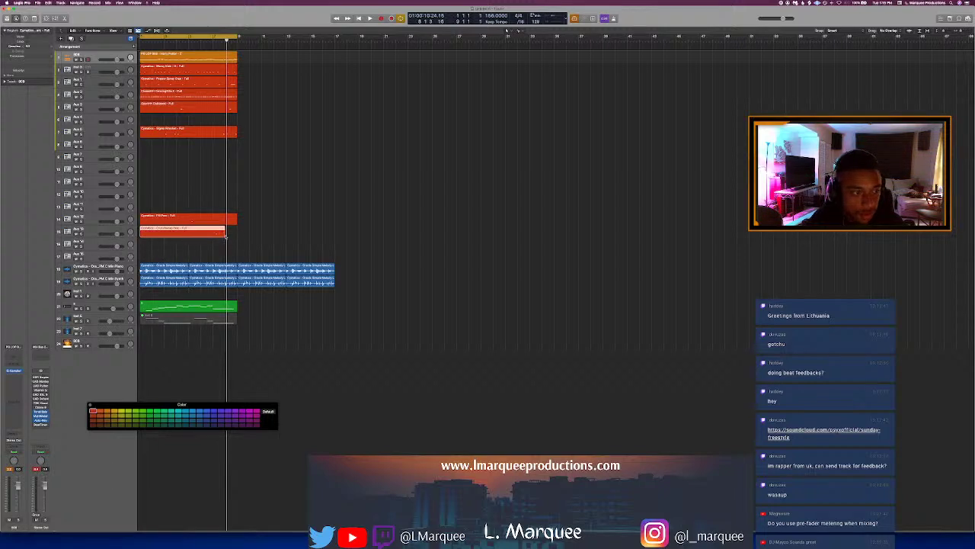
{"action": "left_click_drag", "start_coordinate": [231, 237], "coordinate": [236, 240]}
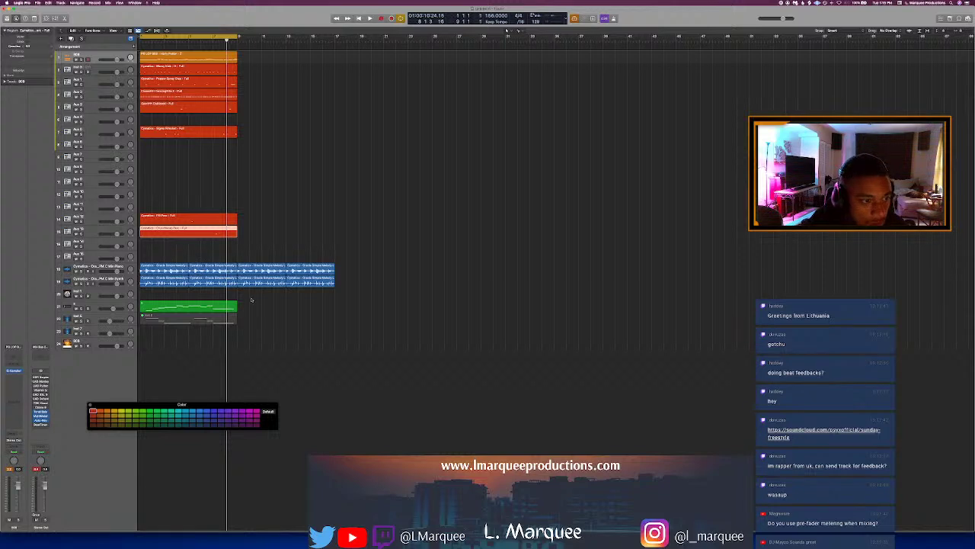
{"action": "key", "text": "alt+c"}
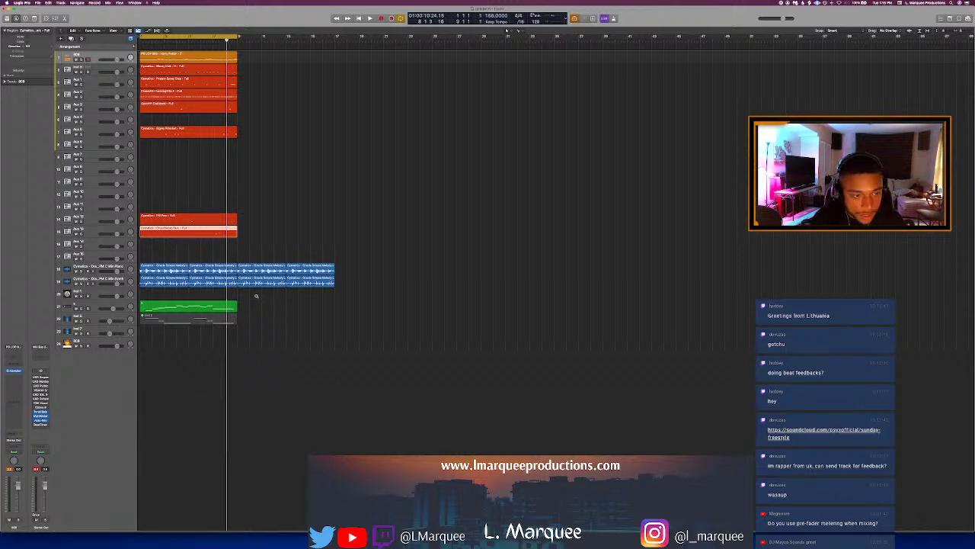
{"action": "key", "text": "alt+c"}
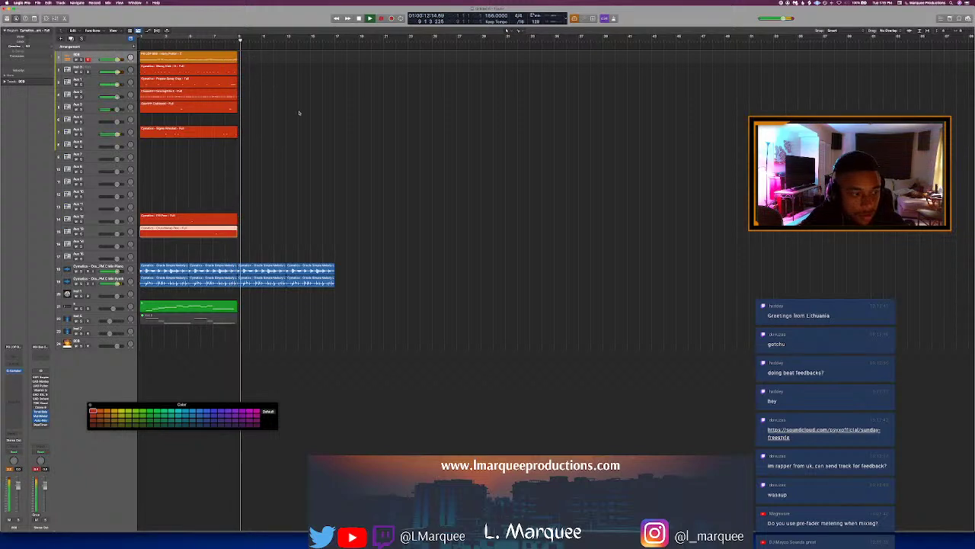
Step: Mute the Cymatics piano and synth loops from bar 9 to bar 17 and repeat them once
{"action": "left_click_drag", "start_coordinate": [343, 318], "coordinate": [264, 261]}
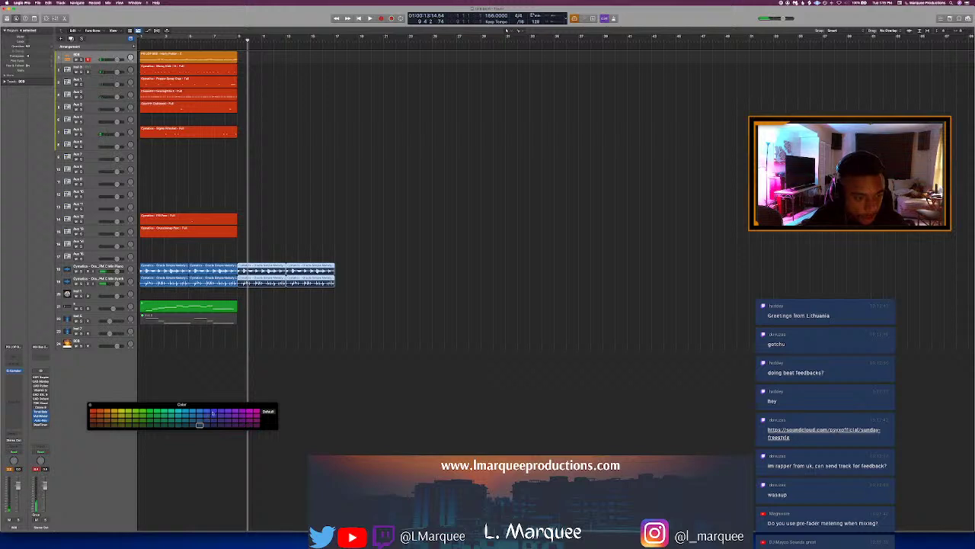
{"action": "left_click", "coordinate": [341, 201]}
{"action": "left_click_drag", "start_coordinate": [341, 336], "coordinate": [257, 263]}
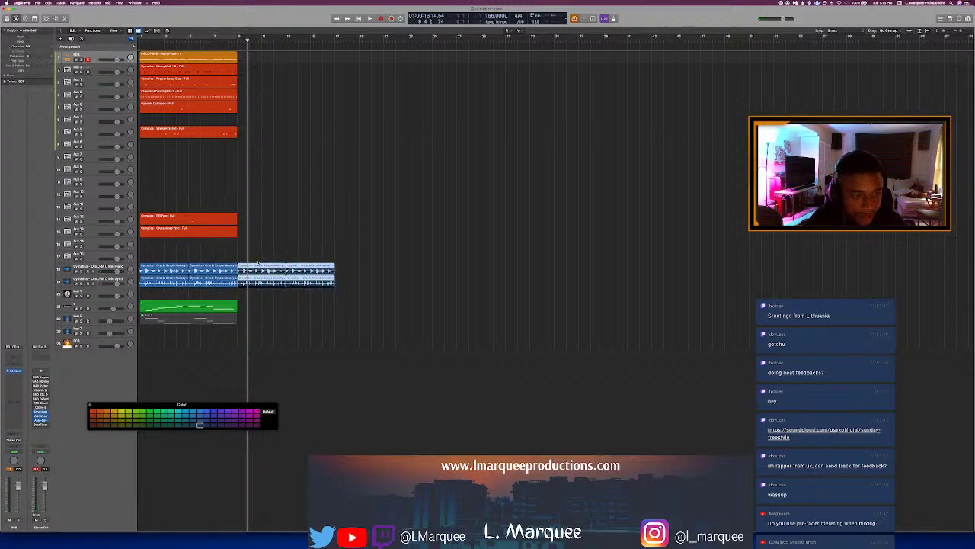
{"action": "left_click_drag", "start_coordinate": [317, 306], "coordinate": [281, 262]}
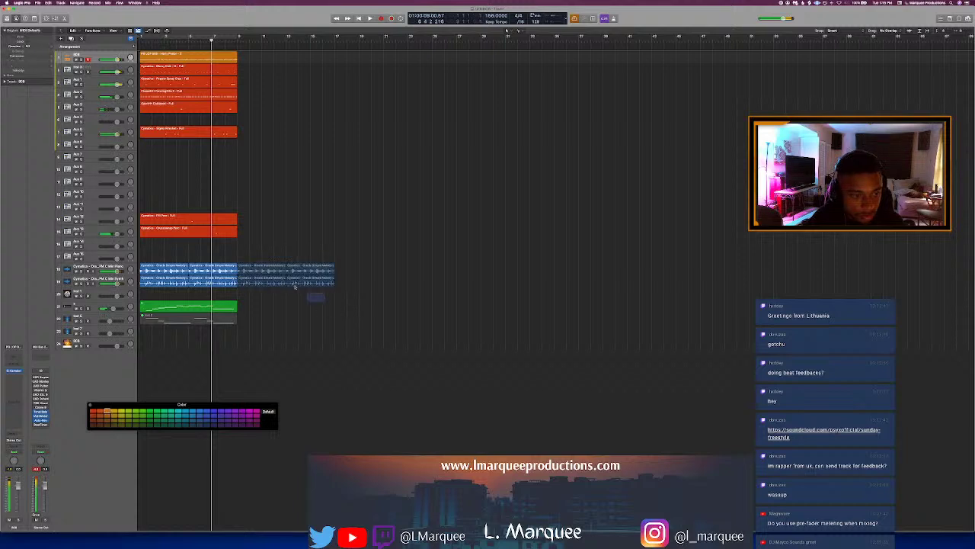
{"action": "key", "text": "super+r"}
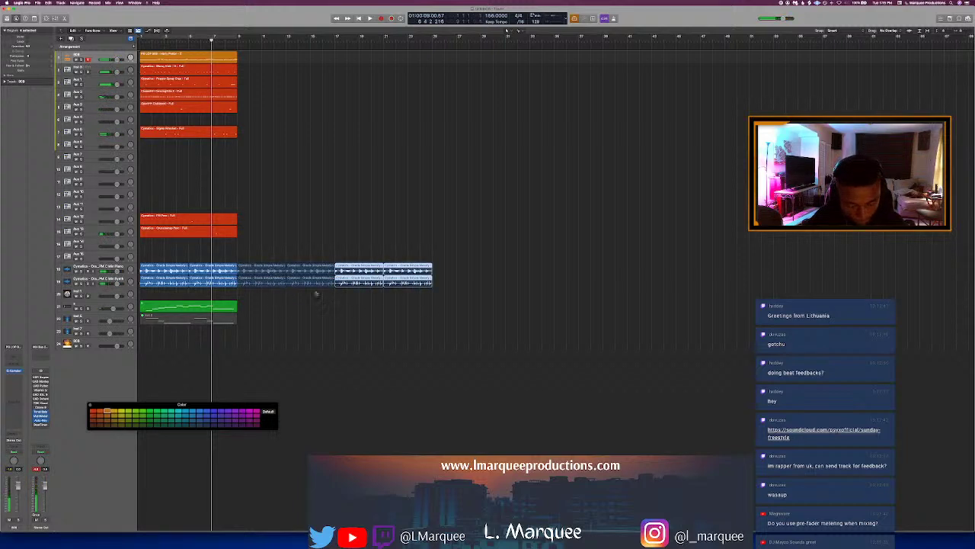
Step: Select the 808, drum and melody regions of the first eight bars and repeat them back to back along the timeline
{"action": "mouse_move", "coordinate": [316, 294]}
{"action": "left_mouse_down"}
{"action": "mouse_move", "coordinate": [288, 269]}
{"action": "mouse_move", "coordinate": [257, 262]}
{"action": "mouse_move", "coordinate": [183, 283]}
{"action": "mouse_move", "coordinate": [158, 58]}
{"action": "left_mouse_up"}
{"action": "key", "text": "Delete"}
{"action": "key", "text": "super+r"}
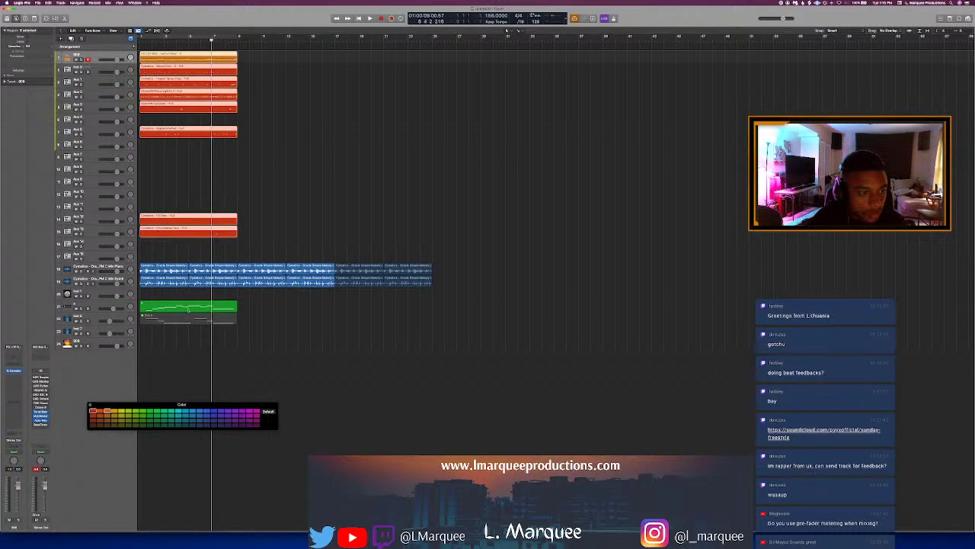
{"action": "left_click", "coordinate": [175, 310], "text": "shift"}
{"action": "key", "text": "super+r"}
{"action": "key", "text": "super+r"}
{"action": "key", "text": "super+r"}
{"action": "key", "text": "super+r"}
{"action": "key", "text": "super+r"}
{"action": "key", "text": "super+r"}
{"action": "key", "text": "super+r"}
{"action": "key", "text": "super+r"}
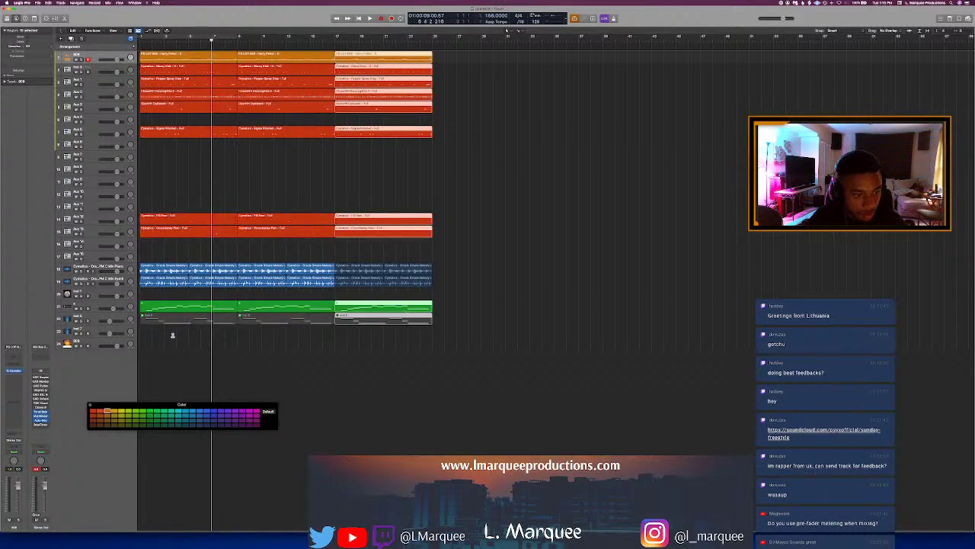
{"action": "key", "text": "super+r"}
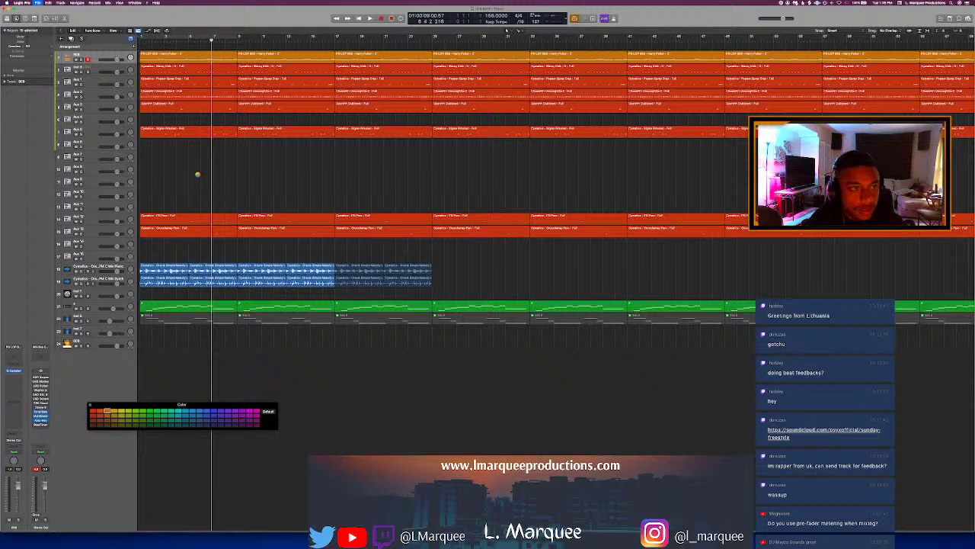
Step: Mute the 808, drum and Serum melody regions in the first eight bars and play the beat from the beginning
{"action": "key", "text": "super+shift+e"}
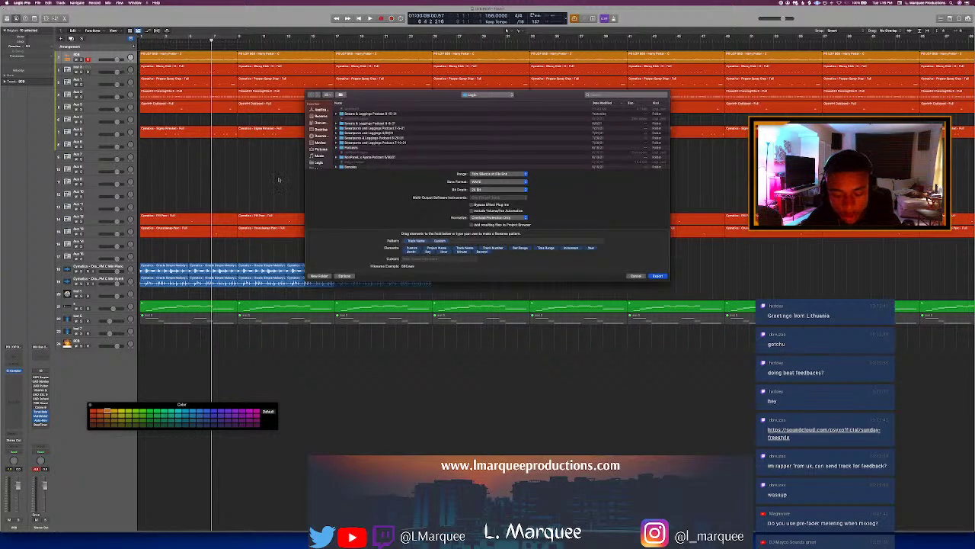
{"action": "left_click", "coordinate": [634, 276]}
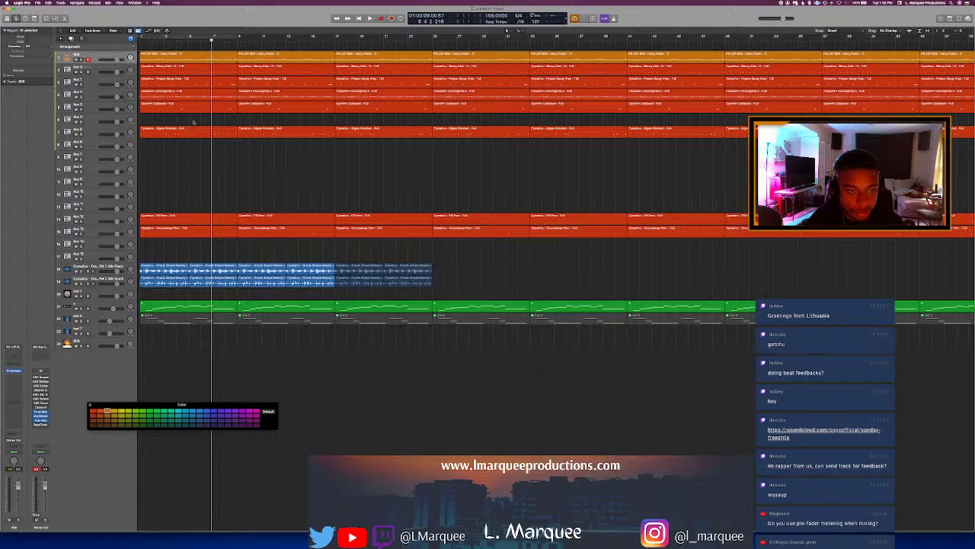
{"action": "left_click_drag", "start_coordinate": [193, 122], "coordinate": [186, 130]}
{"action": "key", "text": "ctrl+m"}
{"action": "key", "text": "Return"}
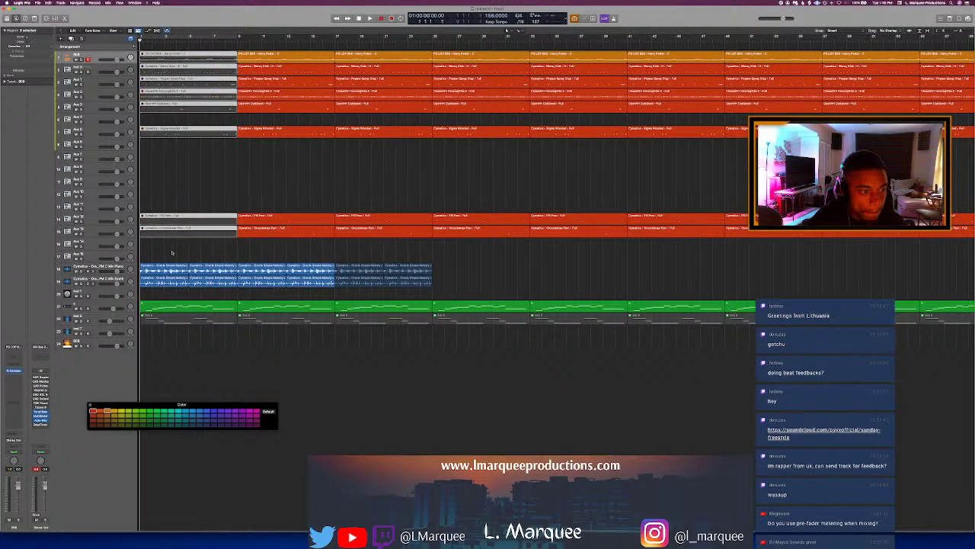
{"action": "left_click", "coordinate": [192, 307]}
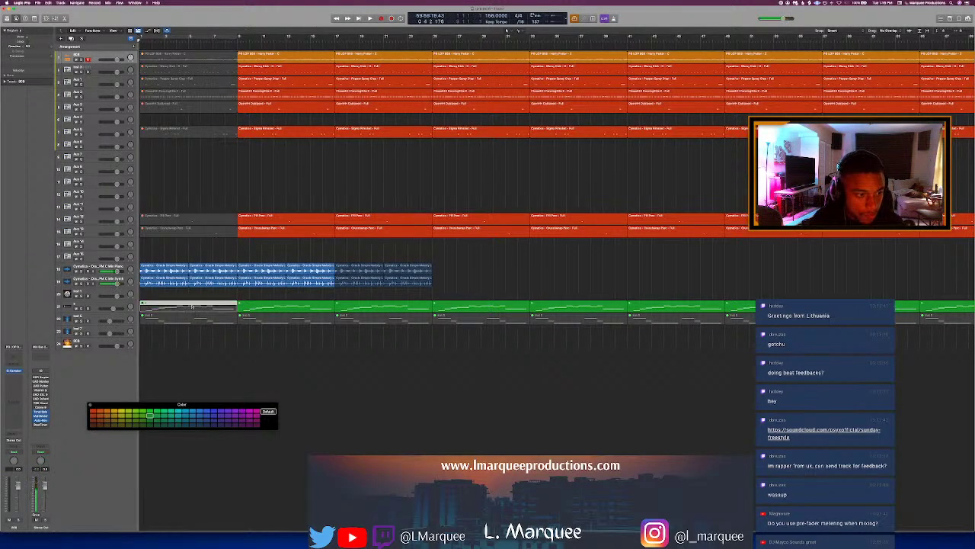
{"action": "key", "text": "space"}
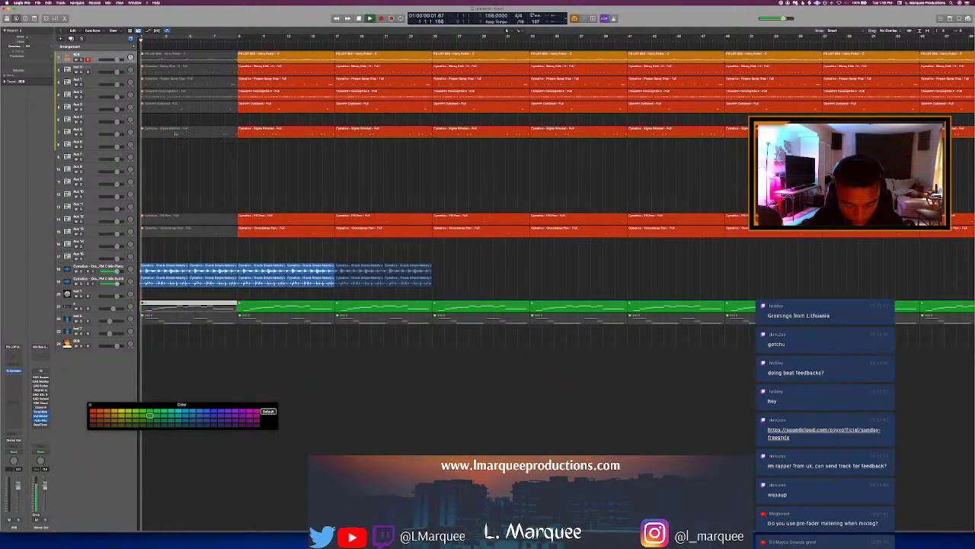
Step: Add arrangement markers for an eight-bar Intro and a following eight-bar section, changing the second one to Chorus
{"action": "left_click", "coordinate": [134, 46]}
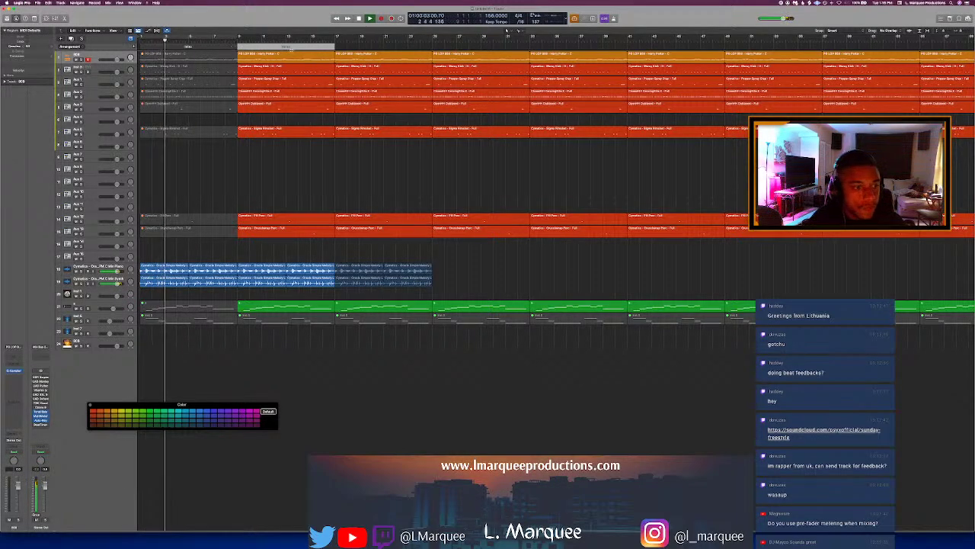
{"action": "left_click", "coordinate": [286, 47]}
{"action": "left_click", "coordinate": [295, 58]}
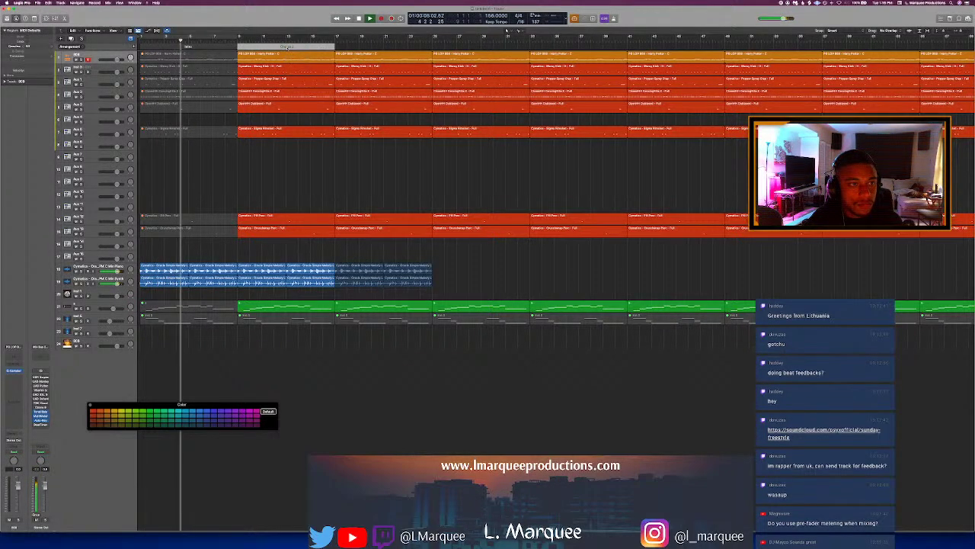
{"action": "left_click", "coordinate": [291, 47]}
{"action": "left_click", "coordinate": [300, 74]}
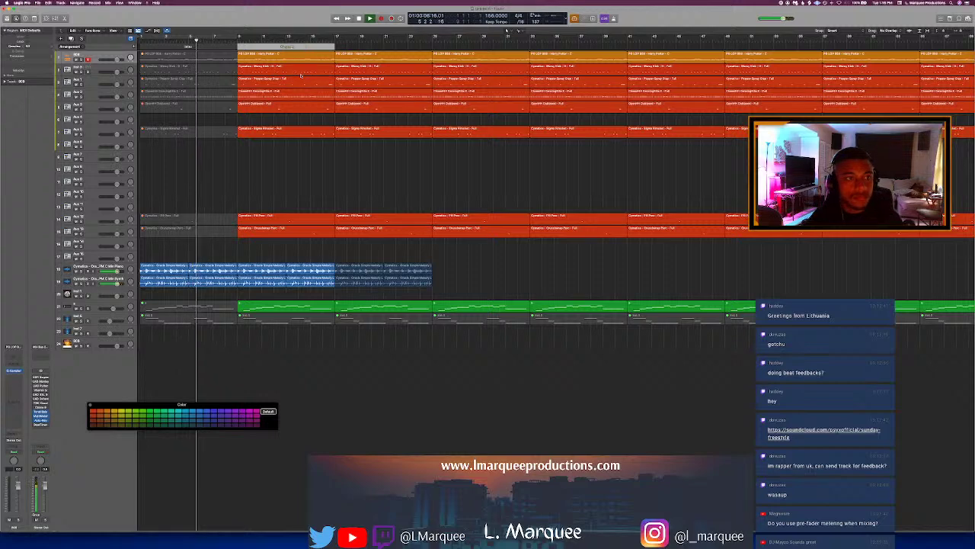
Step: Mute the green Serum melody regions from bar 9 to bar 25
{"action": "left_click", "coordinate": [335, 176]}
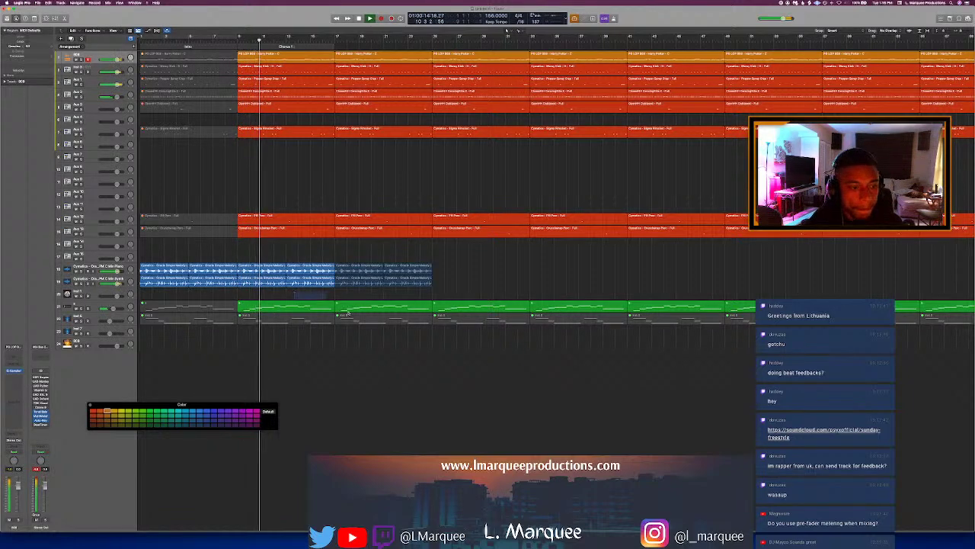
{"action": "left_click_drag", "start_coordinate": [295, 292], "coordinate": [347, 313]}
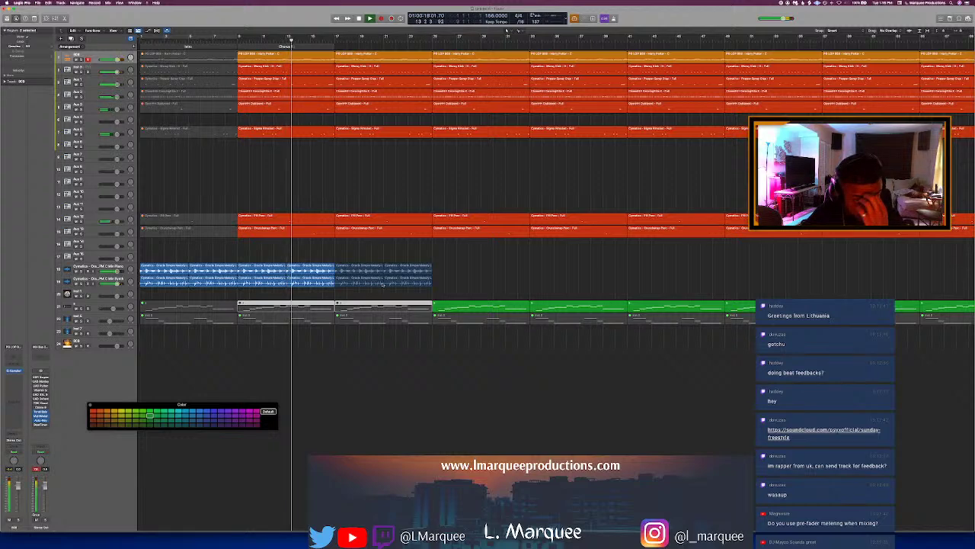
Step: Repeat the muted Cymatics piano and synth loops once from bar 25 and delete the muted originals at bar 17
{"action": "left_click_drag", "start_coordinate": [408, 293], "coordinate": [344, 263]}
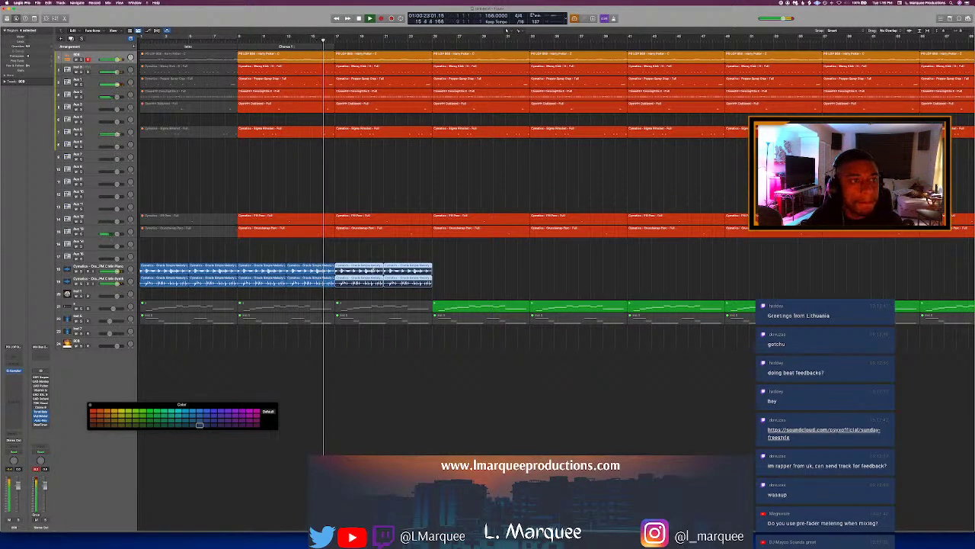
{"action": "key", "text": "super+r"}
{"action": "left_click_drag", "start_coordinate": [415, 293], "coordinate": [368, 266]}
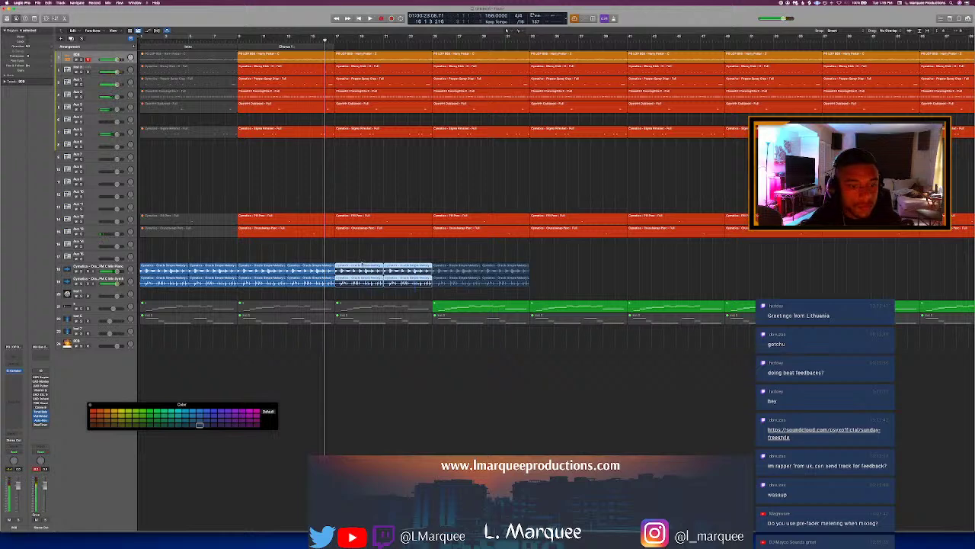
{"action": "key", "text": "BackSpace"}
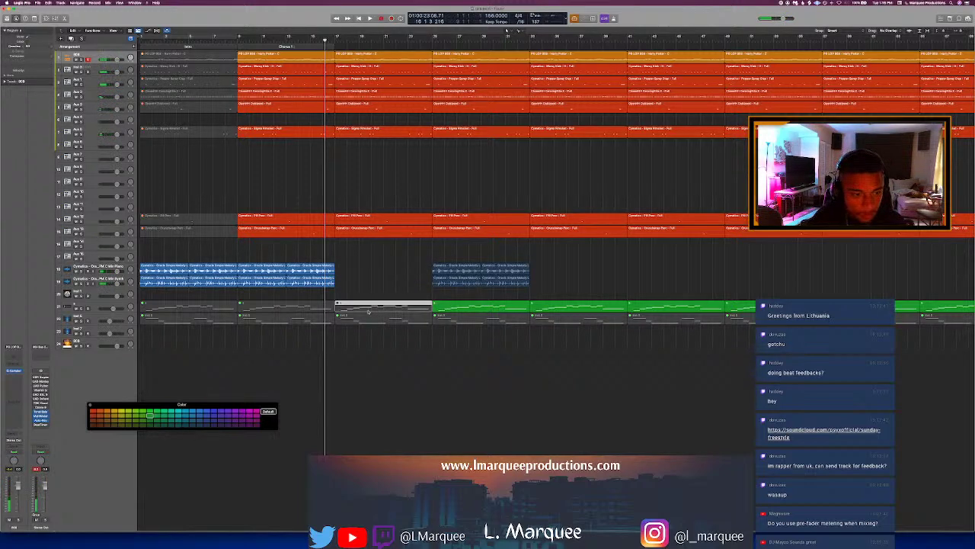
Step: Unmute the melody region at bar 17 and repeat the active piano and synth loops of bars 9 to 17 once
{"action": "left_click_drag", "start_coordinate": [357, 277], "coordinate": [297, 256]}
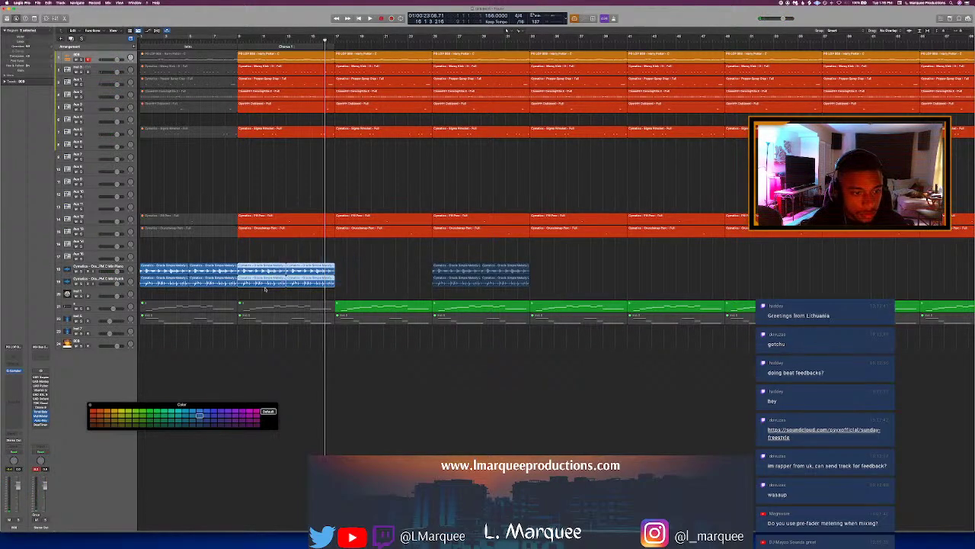
{"action": "key", "text": "super+r"}
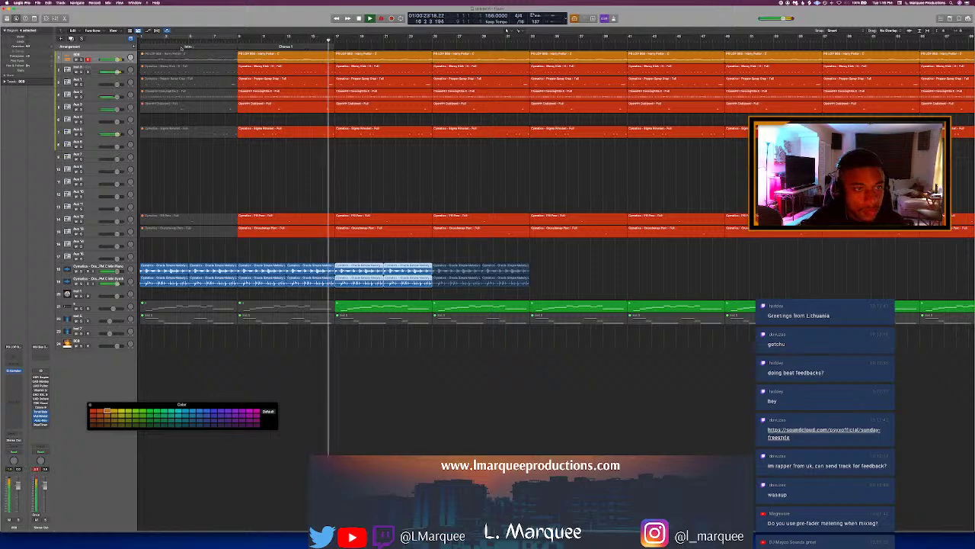
Step: Add an arrangement marker from bar 17 to bar 25, set it to Chorus and rename it Chorus 1 B
{"action": "left_click", "coordinate": [134, 46]}
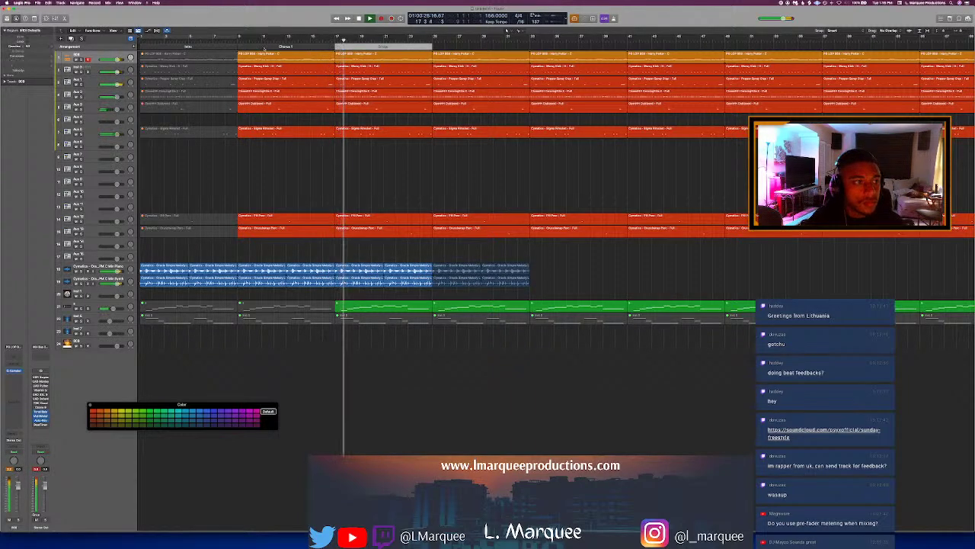
{"action": "left_click", "coordinate": [383, 46]}
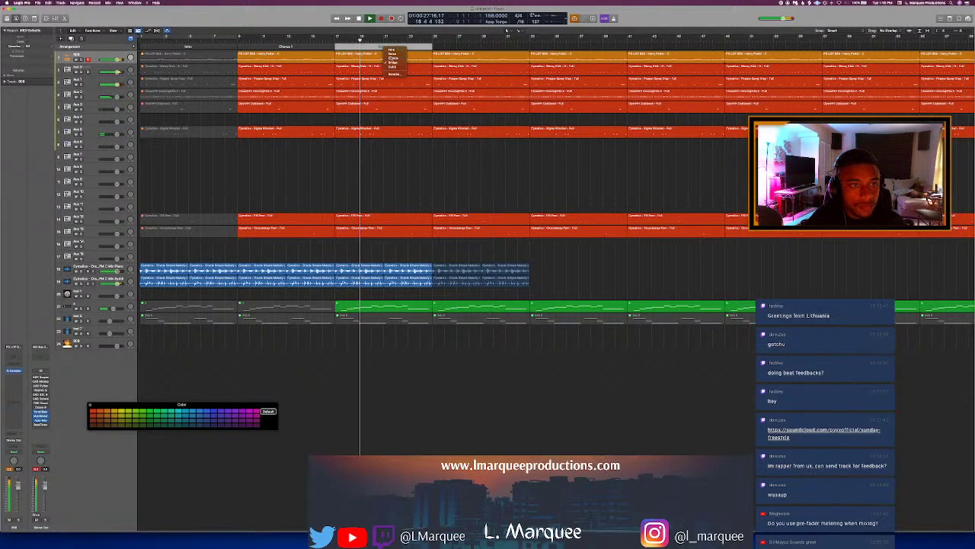
{"action": "left_click", "coordinate": [392, 59]}
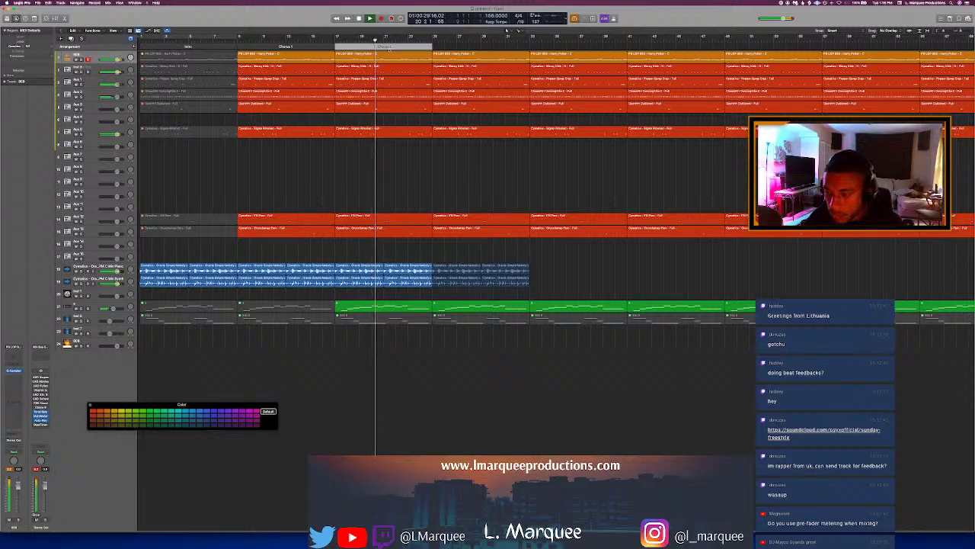
{"action": "left_click", "coordinate": [383, 47]}
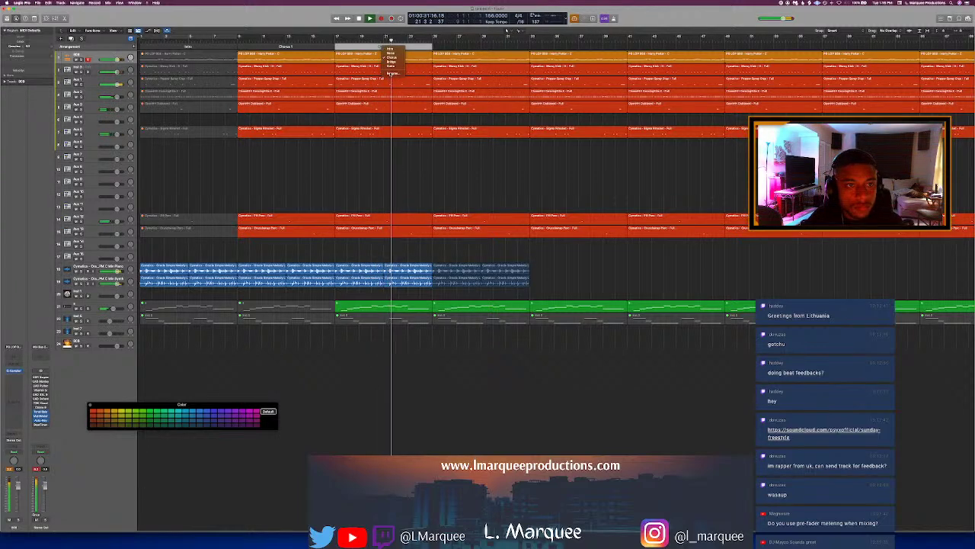
{"action": "left_click", "coordinate": [390, 74]}
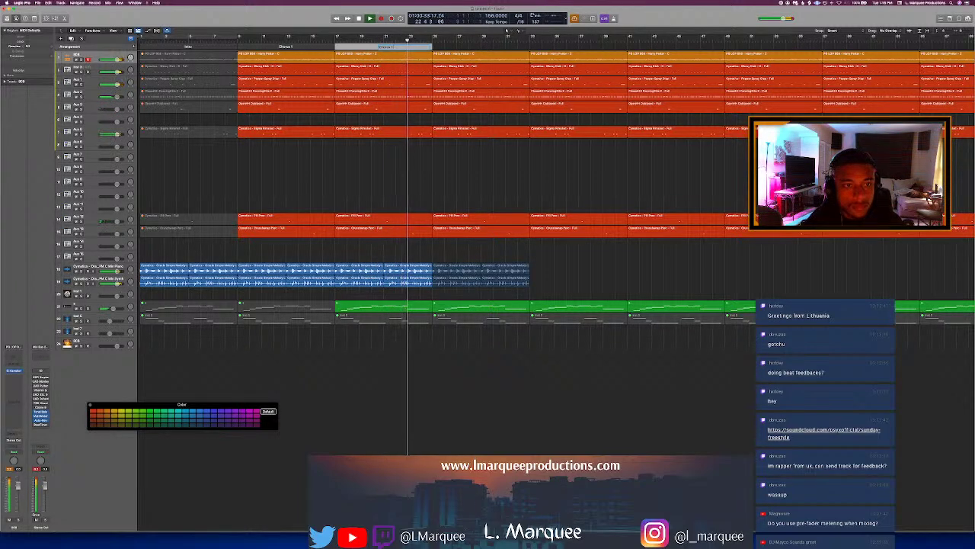
{"action": "key", "text": "Return"}
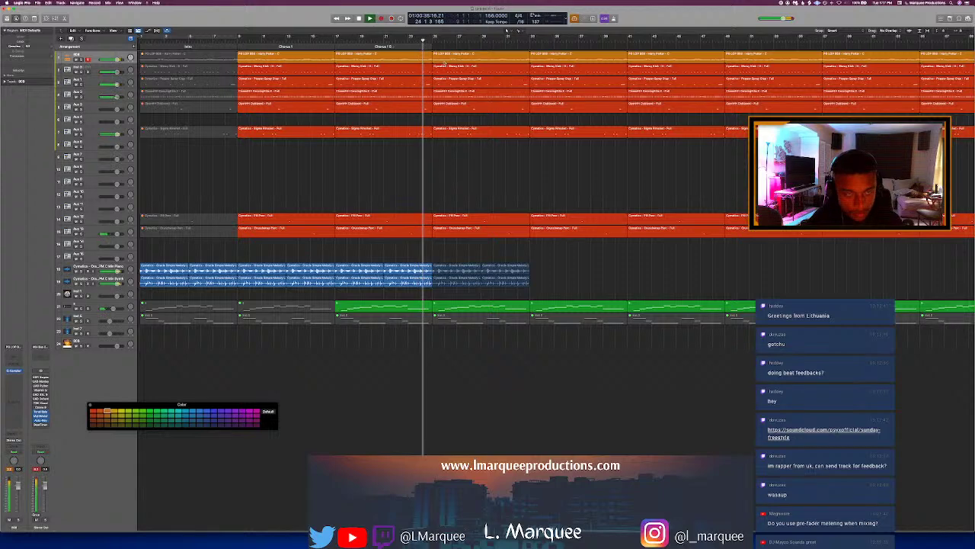
Step: Rename the first chorus marker Chorus 1 A, and mute the kick and Serum melody regions starting at bar 25
{"action": "left_click", "coordinate": [445, 67]}
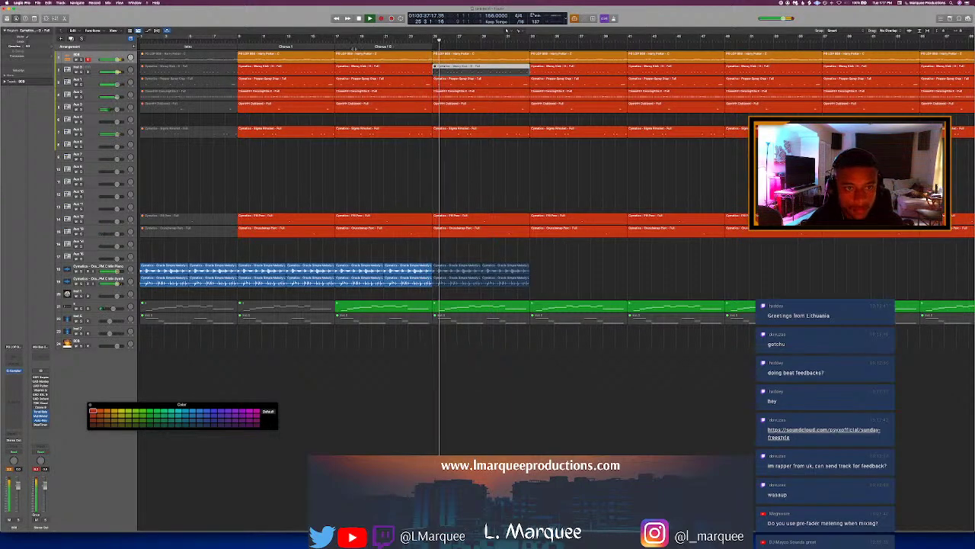
{"action": "left_click", "coordinate": [298, 49]}
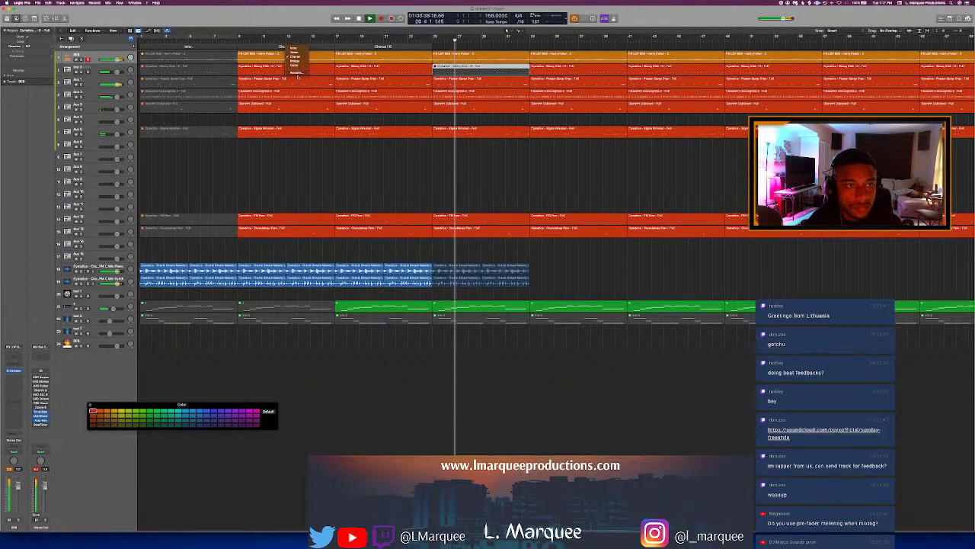
{"action": "left_click", "coordinate": [298, 74]}
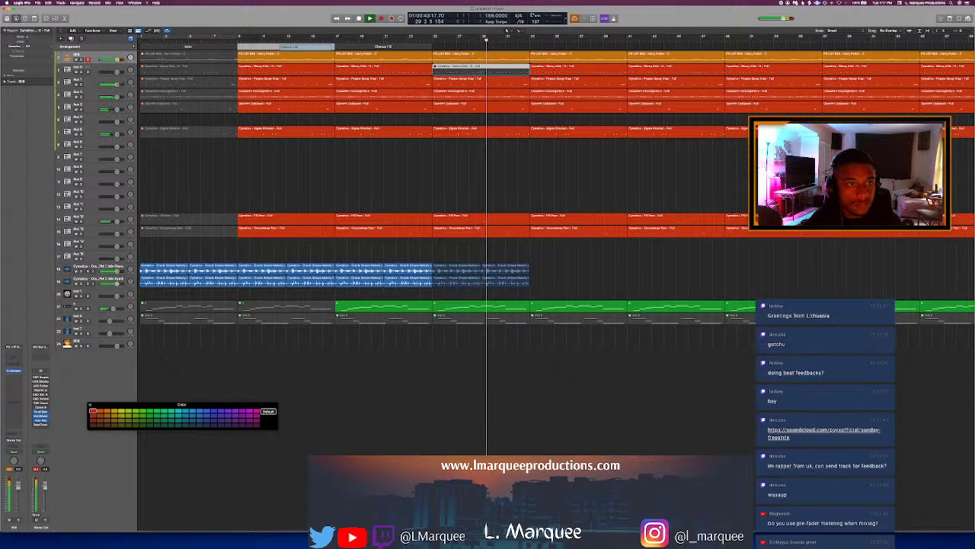
{"action": "left_click", "coordinate": [486, 307]}
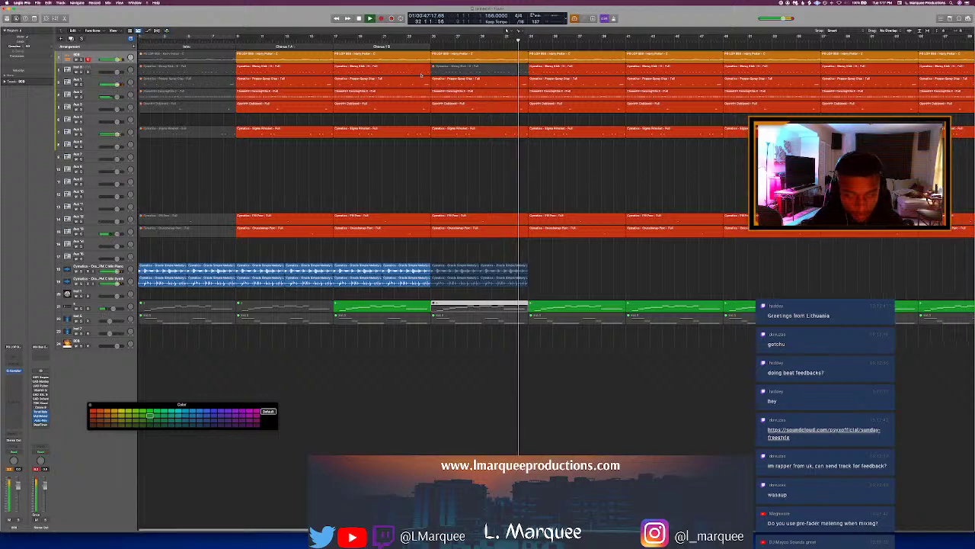
Step: Play from just before bar 25 and add an eight-bar arrangement marker at bar 25 named Verse 1 A
{"action": "scroll", "coordinate": [418, 74], "scroll_direction": "right", "scroll_amount": 2}
{"action": "left_click", "coordinate": [404, 35]}
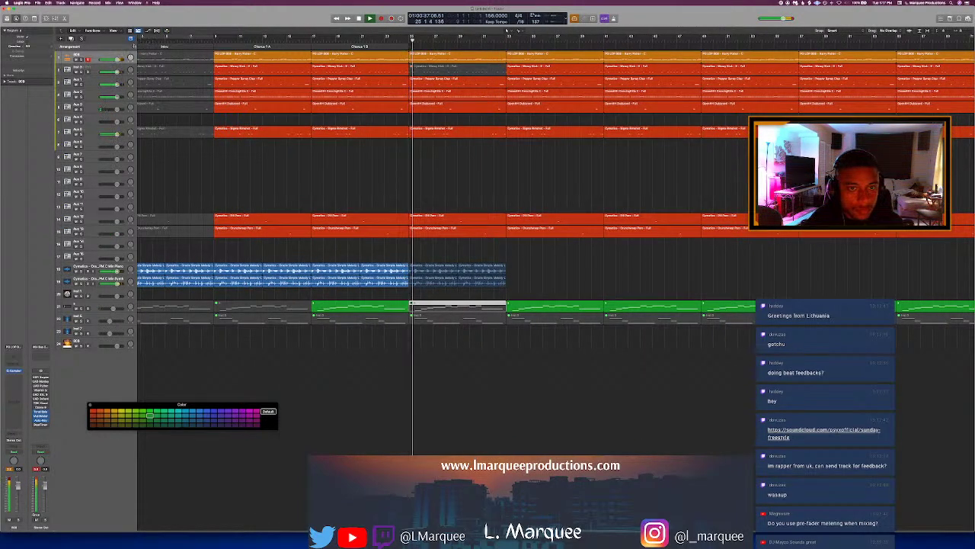
{"action": "left_click", "coordinate": [134, 46]}
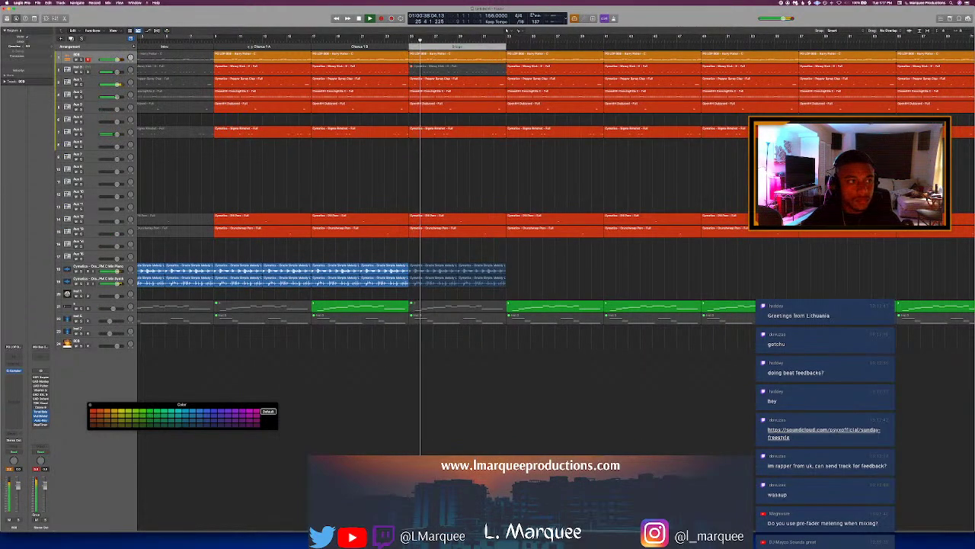
{"action": "left_click", "coordinate": [457, 46]}
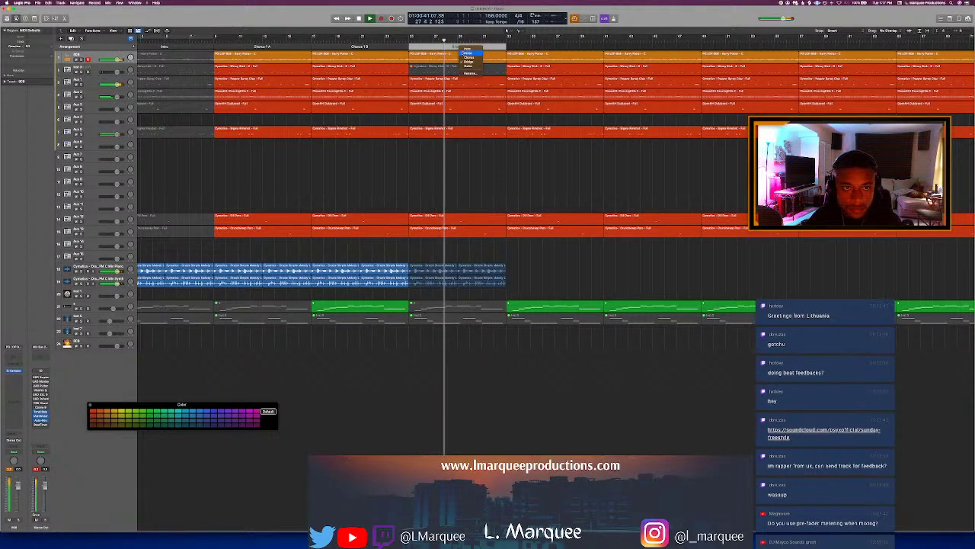
{"action": "left_click", "coordinate": [473, 73]}
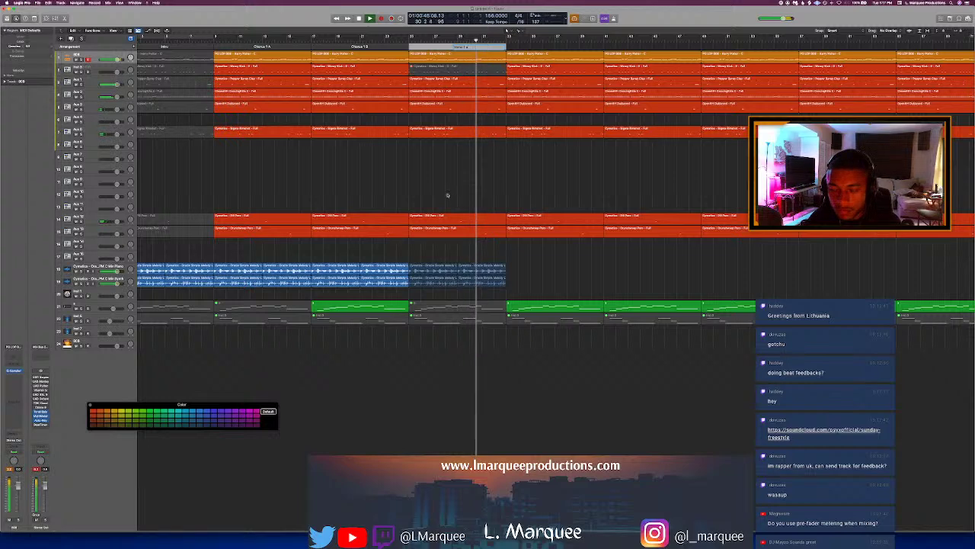
{"action": "key", "text": "Return"}
Step: Mute the two lower percussion regions in Verse 1 A and play the transition into the verse
{"action": "left_click_drag", "start_coordinate": [449, 195], "coordinate": [445, 241]}
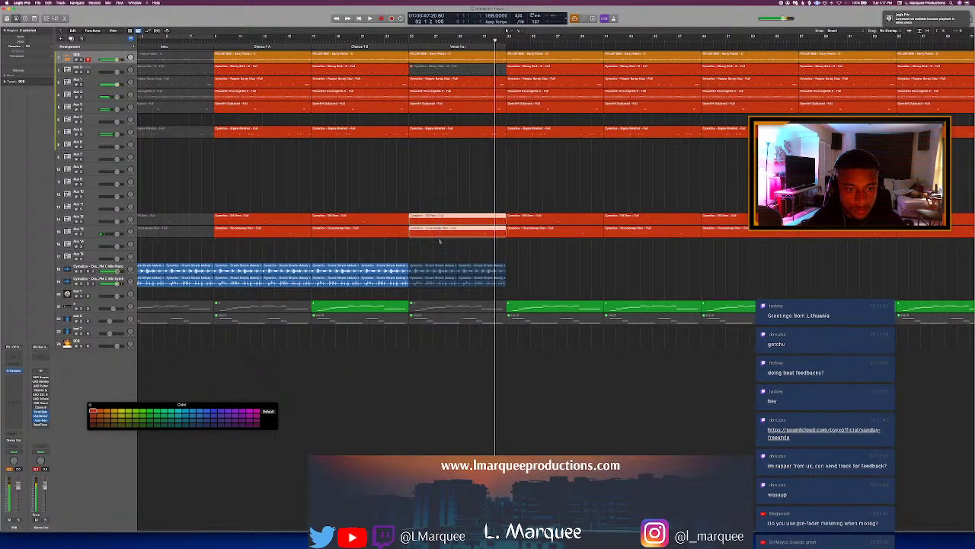
{"action": "key", "text": "ctrl+m"}
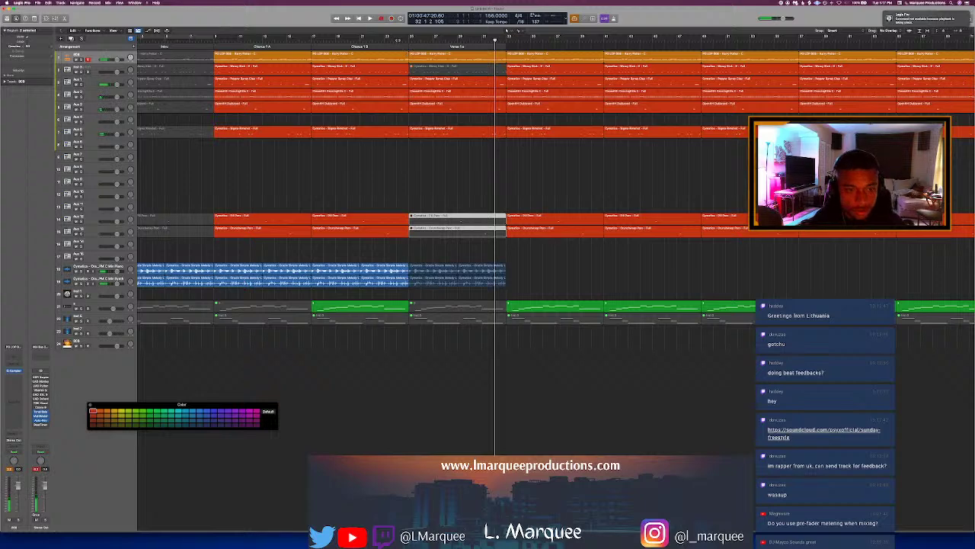
{"action": "left_click", "coordinate": [397, 40]}
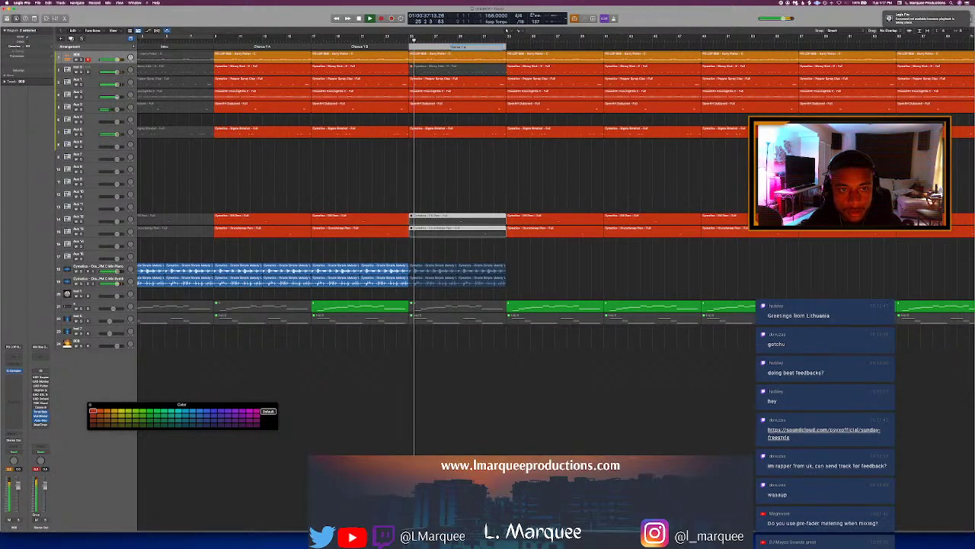
{"action": "left_click", "coordinate": [452, 188]}
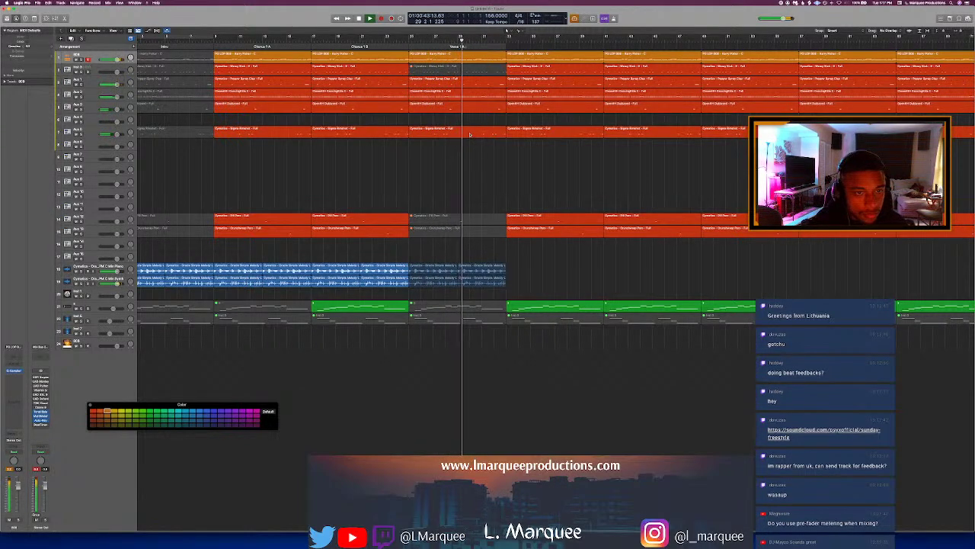
Step: Mute the Cymatics Sigma drum region in Verse 1 A and replay from the end of Chorus 1 B
{"action": "left_click", "coordinate": [470, 134]}
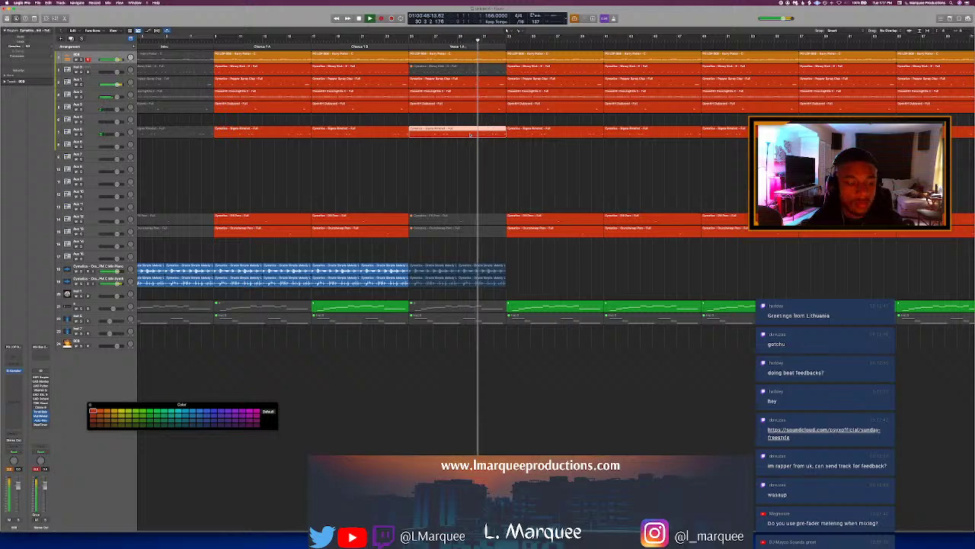
{"action": "key", "text": "ctrl+m"}
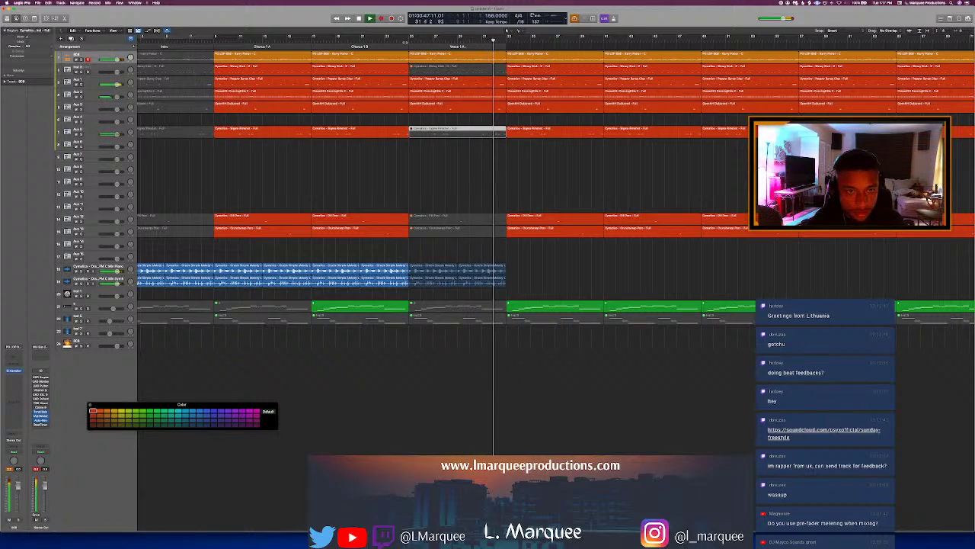
{"action": "left_click", "coordinate": [403, 45]}
{"action": "left_click", "coordinate": [396, 41]}
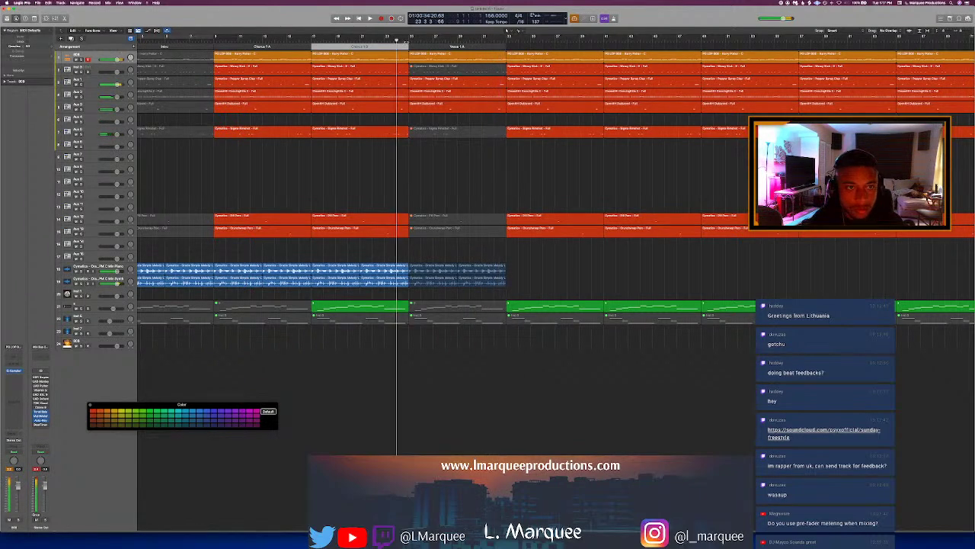
Step: Mute the last notes of the closed hi-hat region in Verse 1 A and play from the end of Chorus 1 B
{"action": "double_click", "coordinate": [486, 93]}
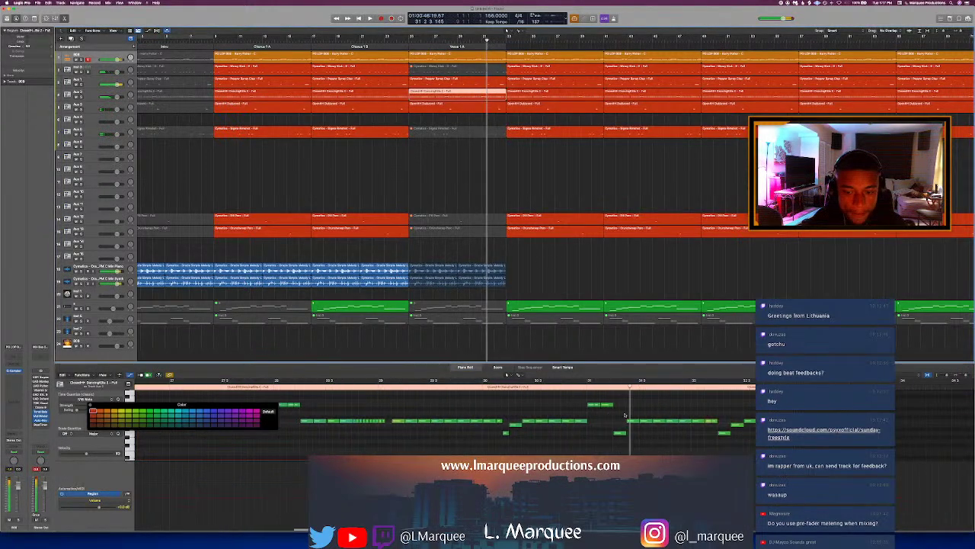
{"action": "key", "text": "space"}
{"action": "left_click", "coordinate": [612, 404]}
{"action": "left_click_drag", "start_coordinate": [627, 394], "coordinate": [653, 411]}
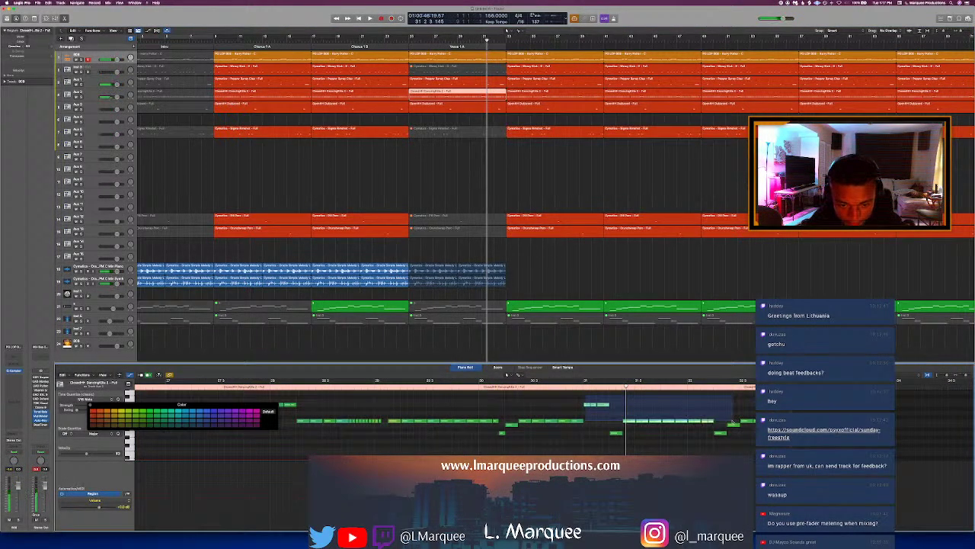
{"action": "left_click_drag", "start_coordinate": [730, 421], "coordinate": [755, 455]}
{"action": "key", "text": "ctrl+m"}
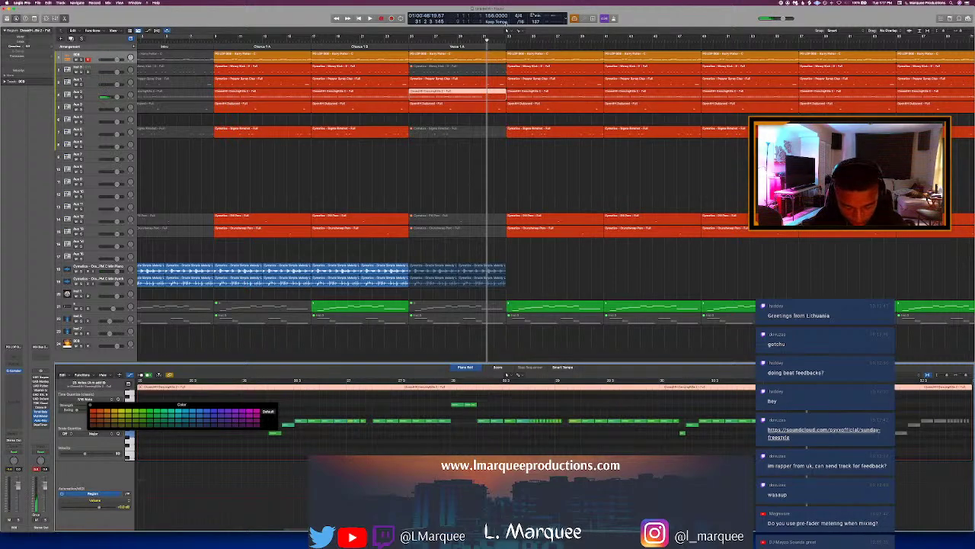
{"action": "left_click", "coordinate": [397, 39]}
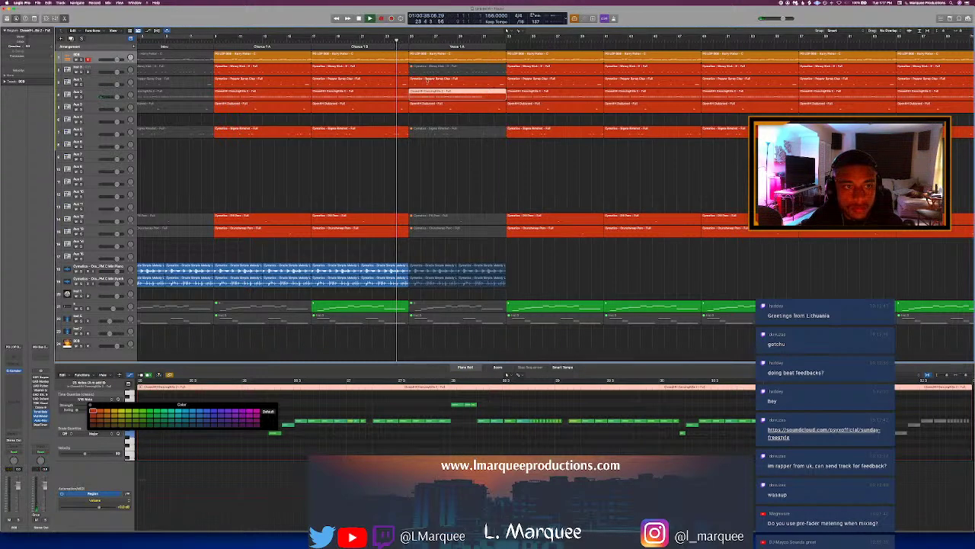
{"action": "key", "text": "e"}
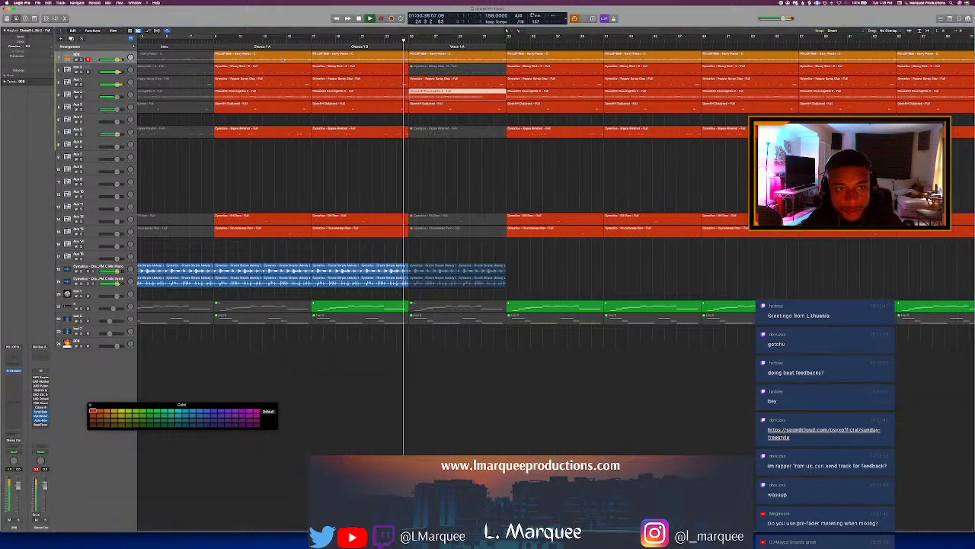
Step: Rename the heavy kick track as Kick and the spray clap track below it as Clap
{"action": "double_click", "coordinate": [80, 68]}
{"action": "type", "text": "KIC"}
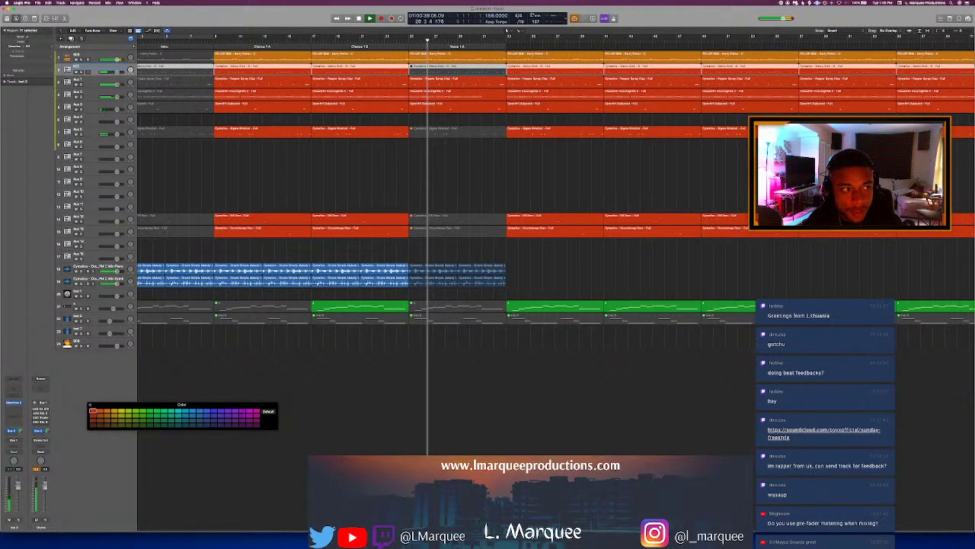
{"action": "key", "text": "BackSpace"}
{"action": "key", "text": "BackSpace"}
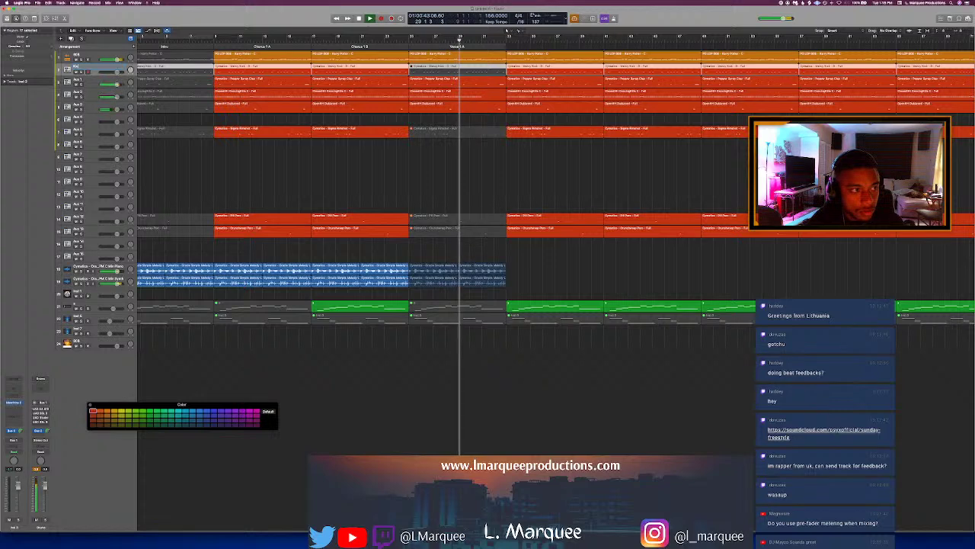
{"action": "left_click", "coordinate": [85, 83]}
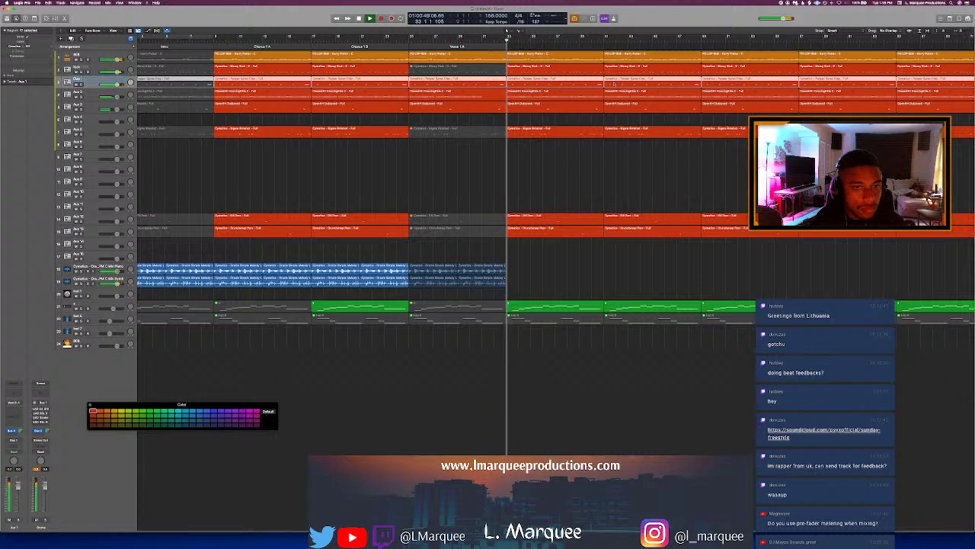
Step: Split the open hi-hat region in Verse 1 A at bar 31 and mute its last two bars
{"action": "left_click", "coordinate": [495, 110]}
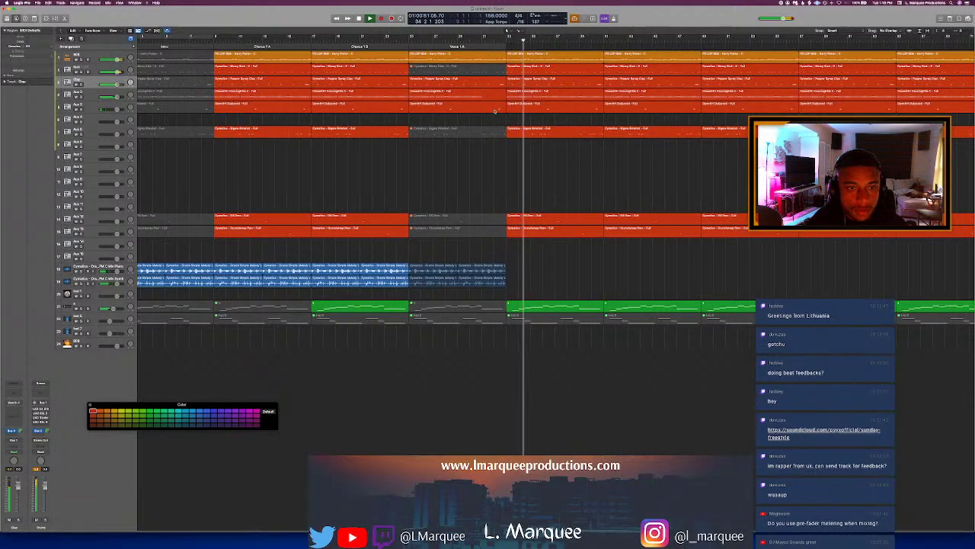
{"action": "left_click", "coordinate": [497, 113]}
{"action": "left_click", "coordinate": [483, 109]}
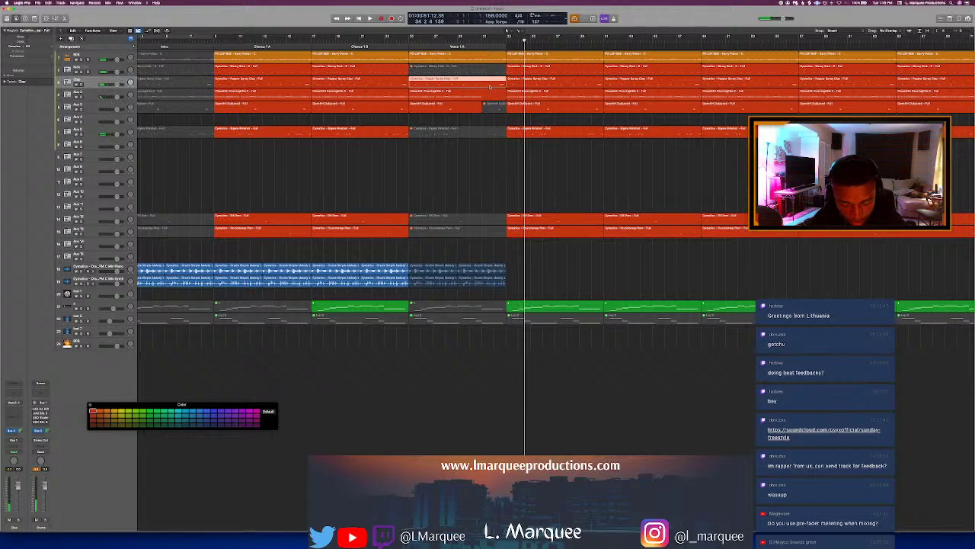
Step: Mute the last two notes of the Clap region in Verse 1 A and play the transition into bar 33
{"action": "key", "text": "p"}
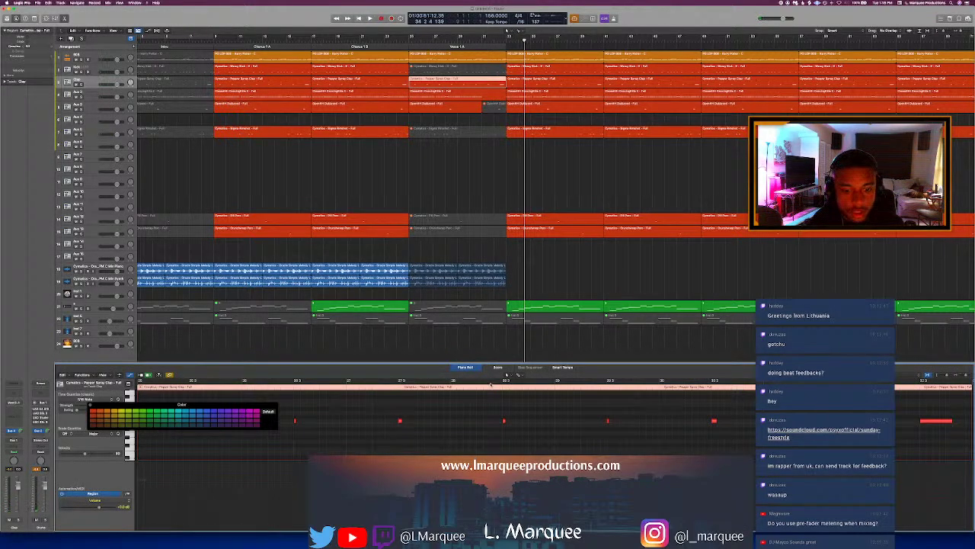
{"action": "left_click", "coordinate": [490, 385]}
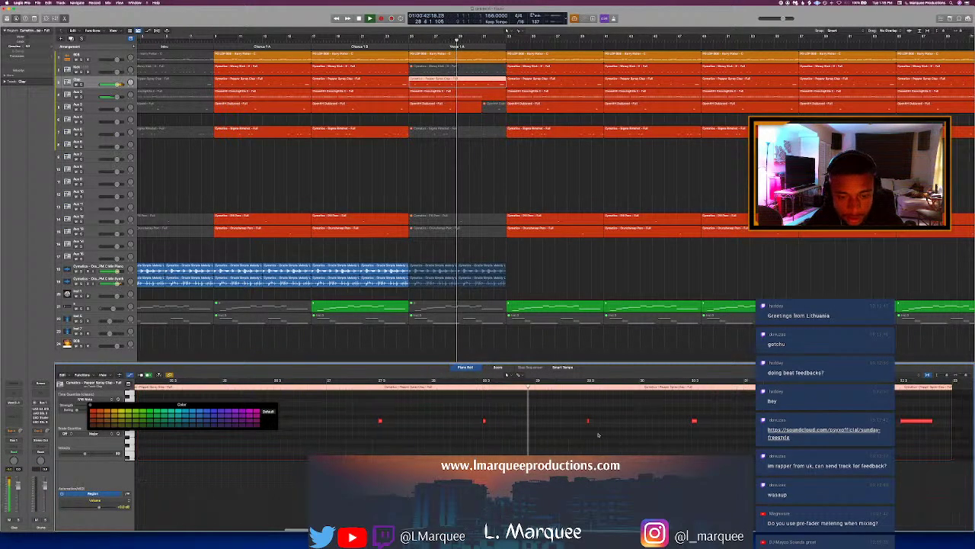
{"action": "scroll", "coordinate": [589, 429], "scroll_direction": "right", "scroll_amount": 3}
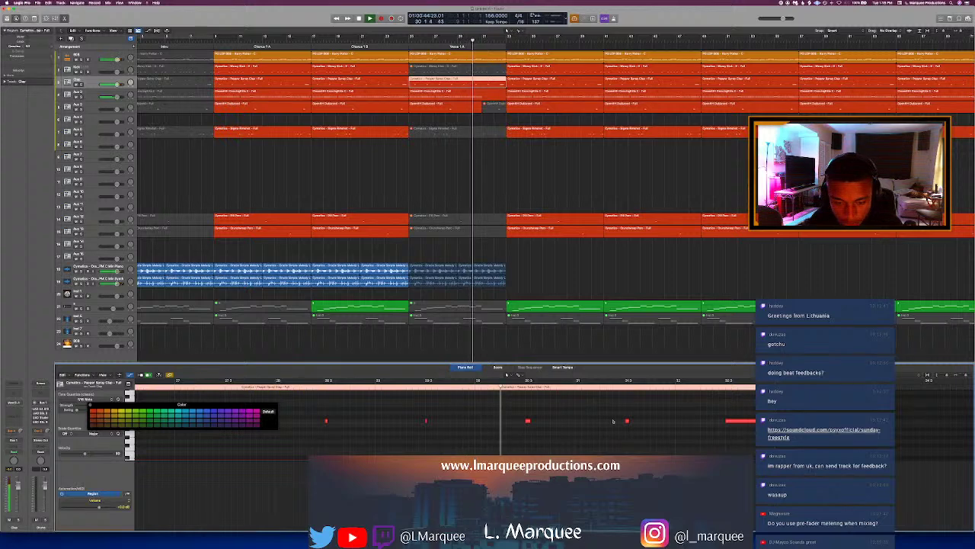
{"action": "left_click_drag", "start_coordinate": [606, 404], "coordinate": [808, 446]}
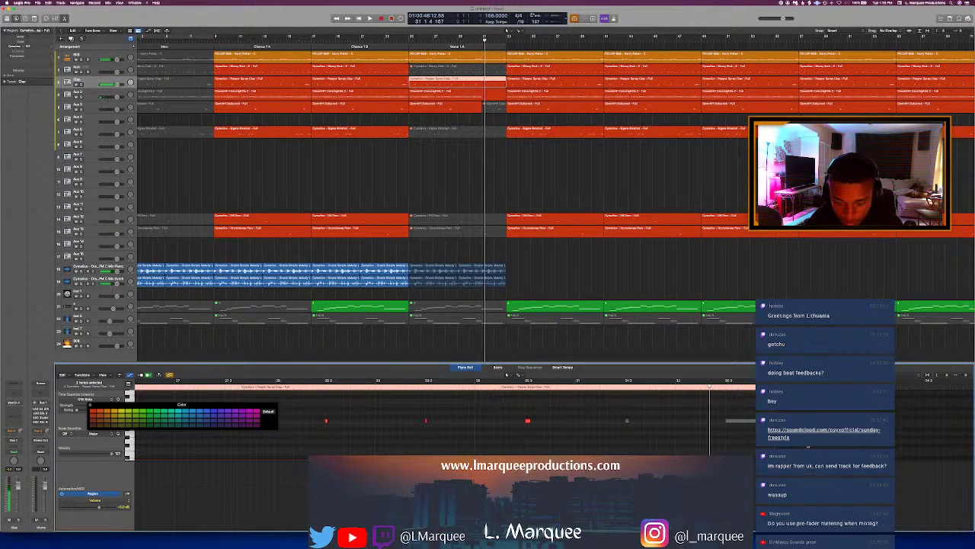
{"action": "key", "text": "e"}
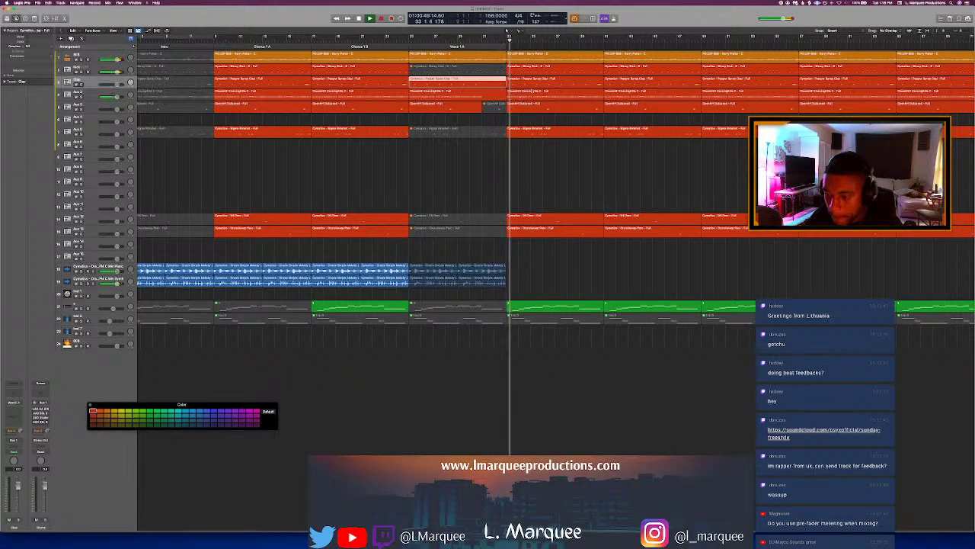
{"action": "key", "text": "e"}
{"action": "key", "text": "e"}
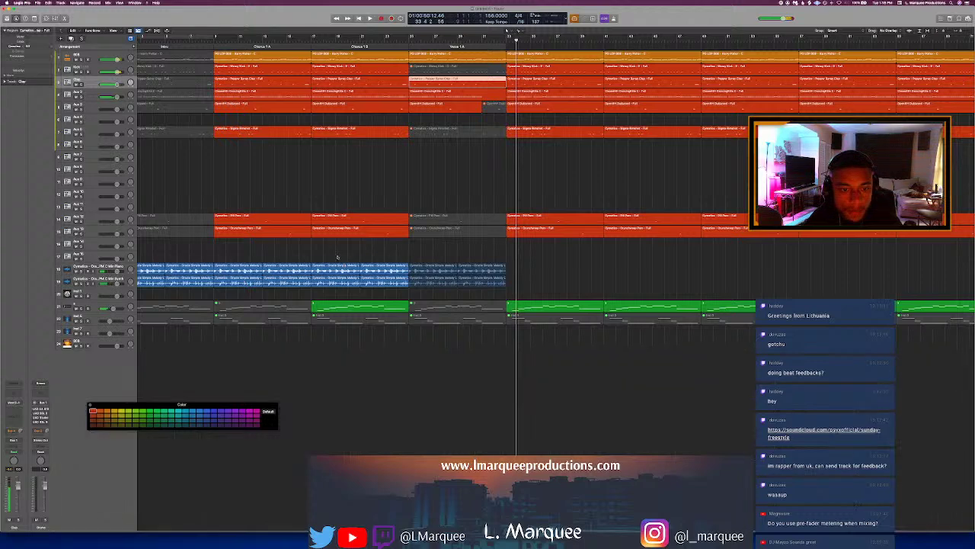
Step: Copy the four melody loops from Chorus 1 B to bar 33 and extend the Verse 1 A marker to bar 41
{"action": "left_click", "coordinate": [344, 274]}
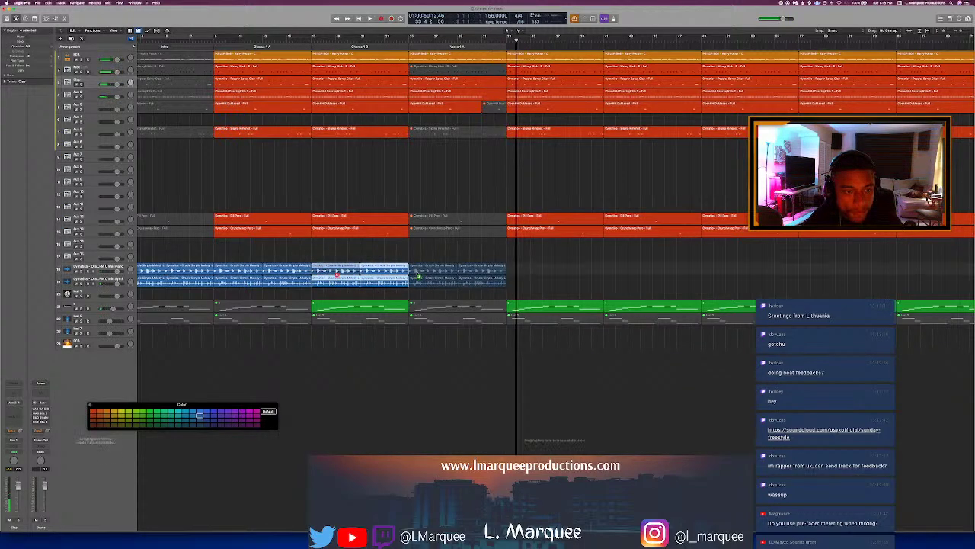
{"action": "left_click_drag", "start_coordinate": [415, 276], "coordinate": [512, 276]}
{"action": "key", "text": "space"}
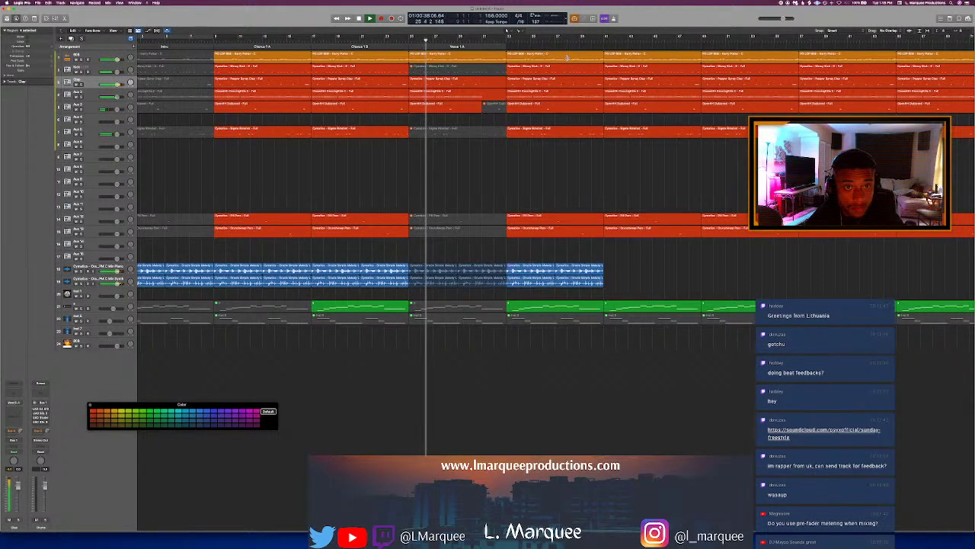
{"action": "left_click_drag", "start_coordinate": [566, 58], "coordinate": [604, 61]}
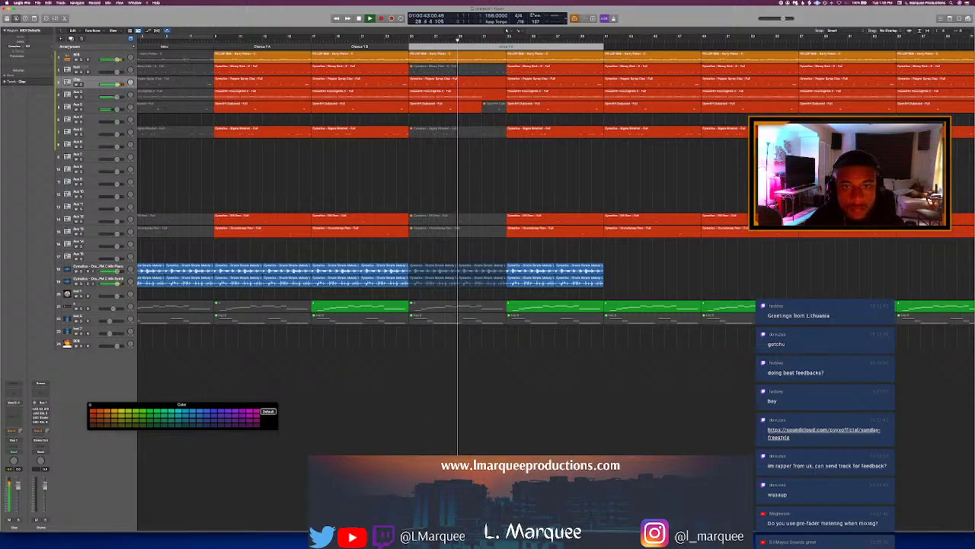
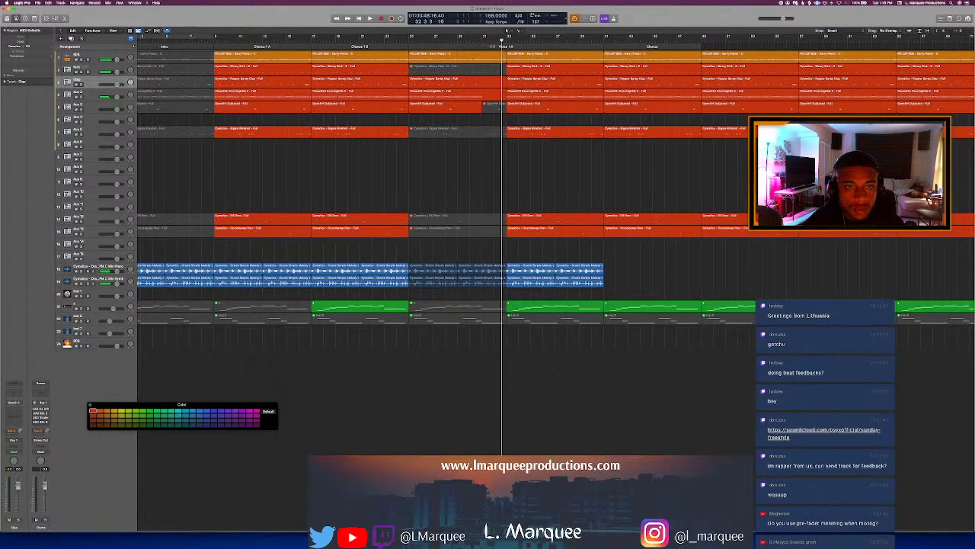
Step: Mute the last four notes of the 808 region in Verse 1 A at bar 25 and replay its ending
{"action": "key", "text": "p"}
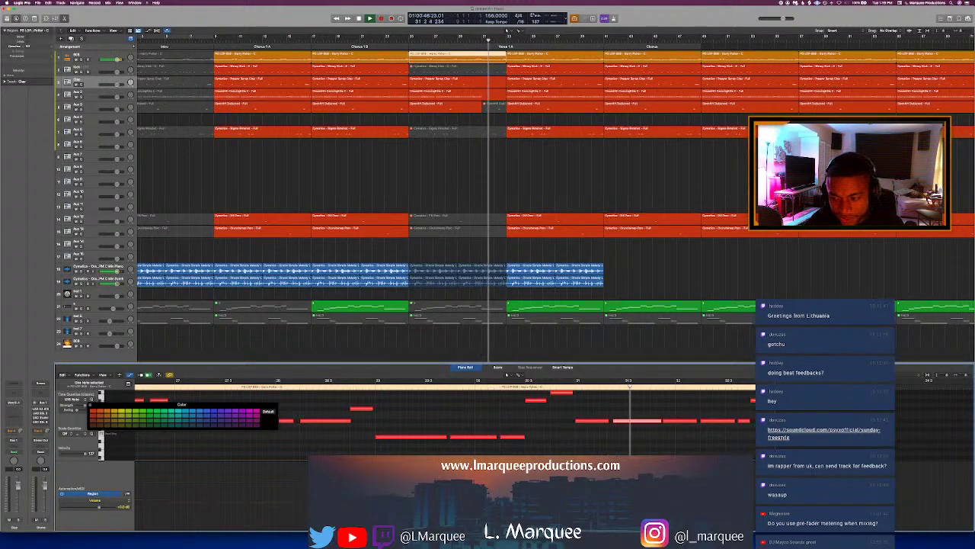
{"action": "scroll", "coordinate": [616, 417], "scroll_direction": "up", "scroll_amount": 1}
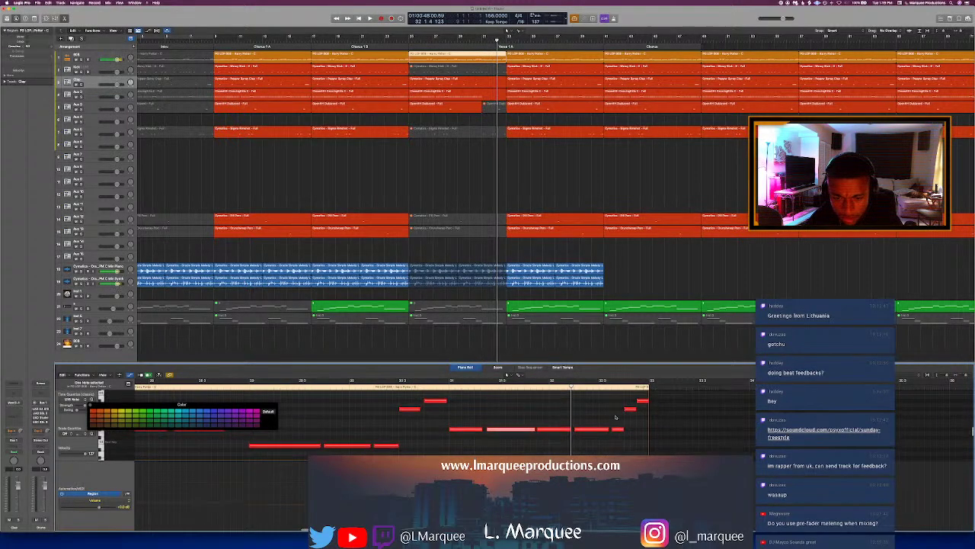
{"action": "left_click_drag", "start_coordinate": [576, 397], "coordinate": [662, 446]}
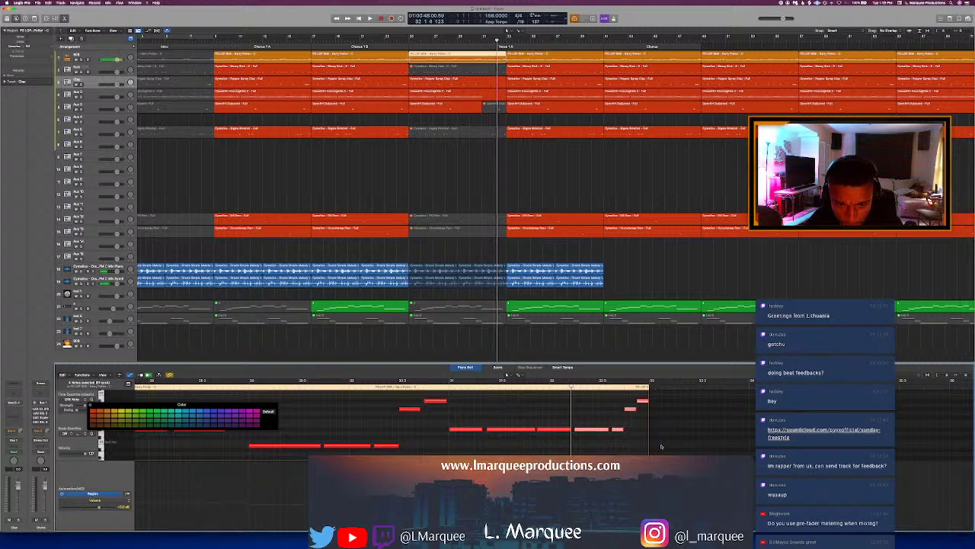
{"action": "key", "text": "space"}
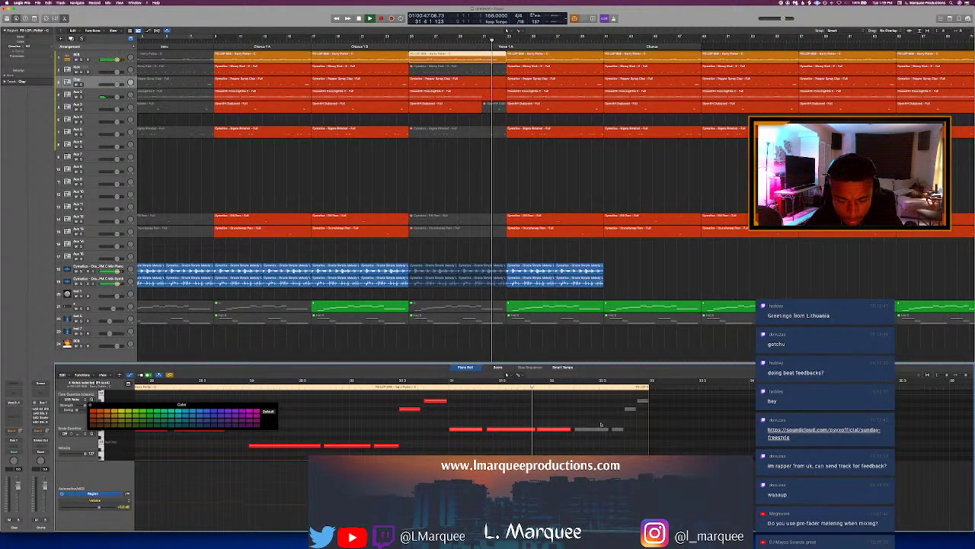
{"action": "key", "text": "space"}
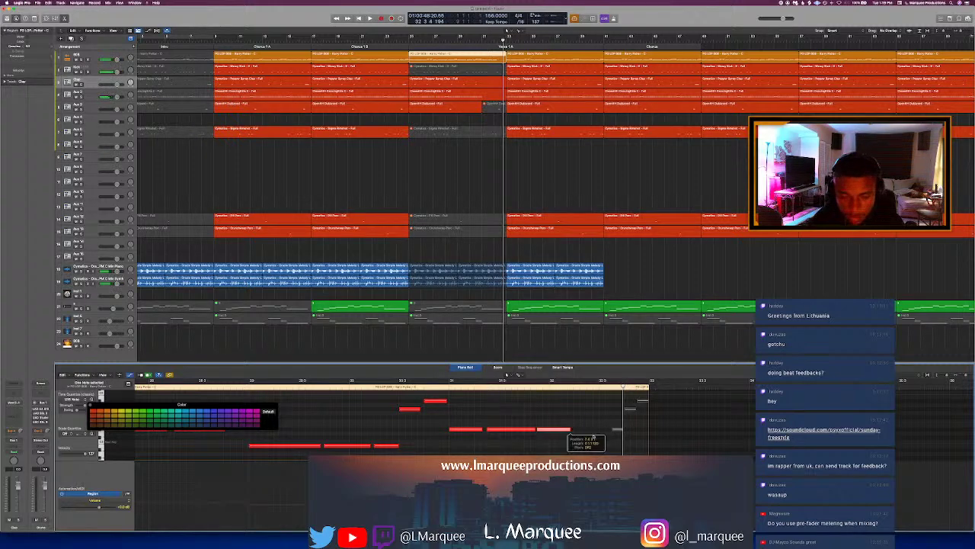
Step: Lengthen the last unmuted 808 note across the first muted note and play from bar 31 into bar 33
{"action": "left_click_drag", "start_coordinate": [593, 437], "coordinate": [598, 438]}
{"action": "left_click", "coordinate": [450, 388]}
{"action": "key", "text": "space"}
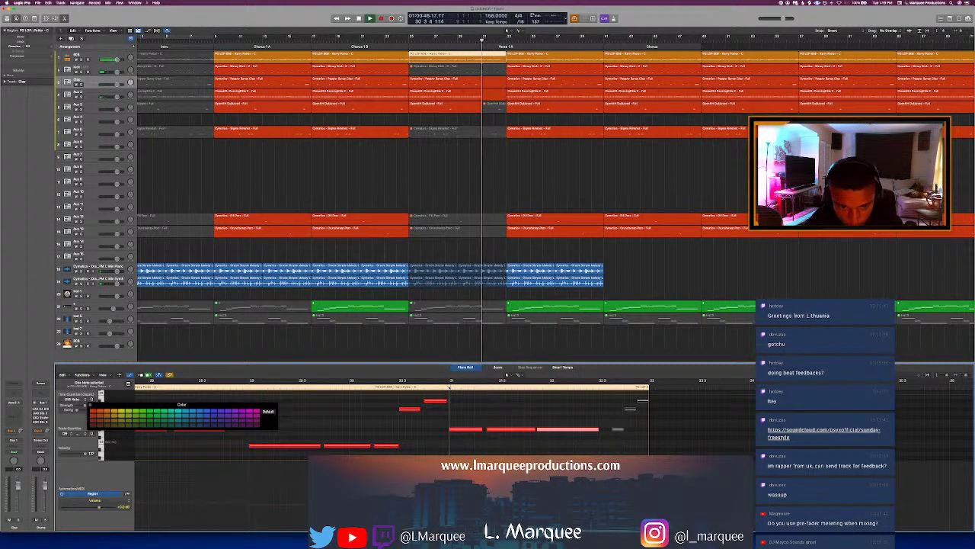
{"action": "key", "text": "space"}
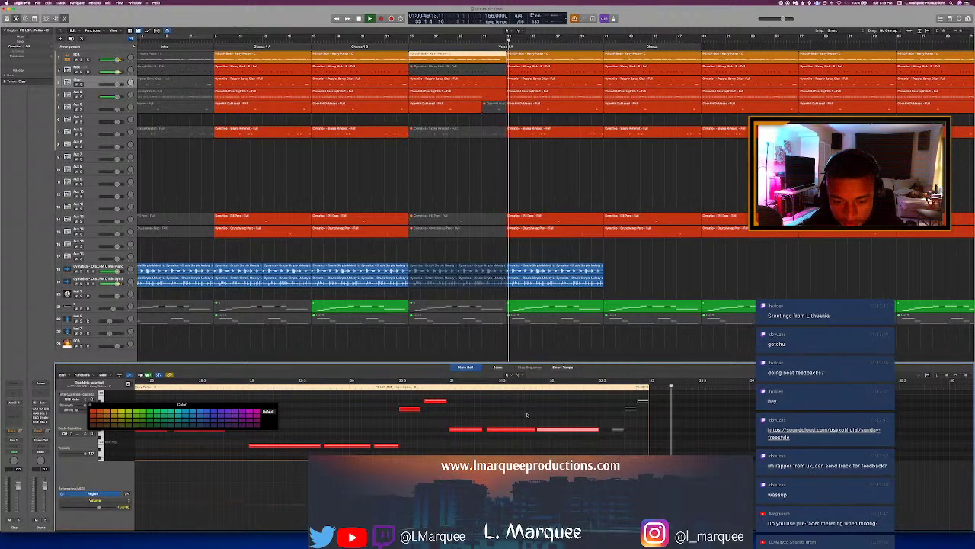
{"action": "key", "text": "e"}
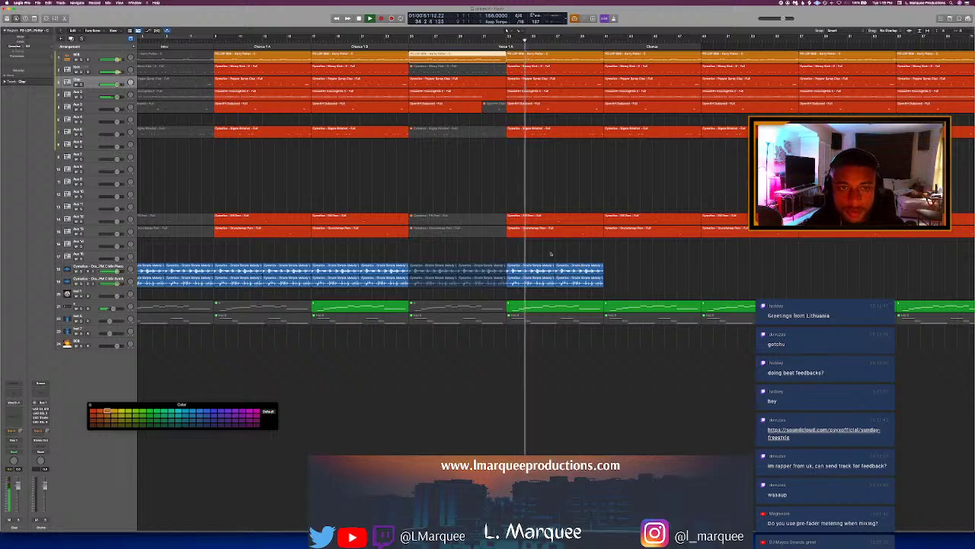
Step: Repeat the melody loops at bar 41 and mute the upper green melody regions at bars 33 and 41
{"action": "key", "text": "super+r"}
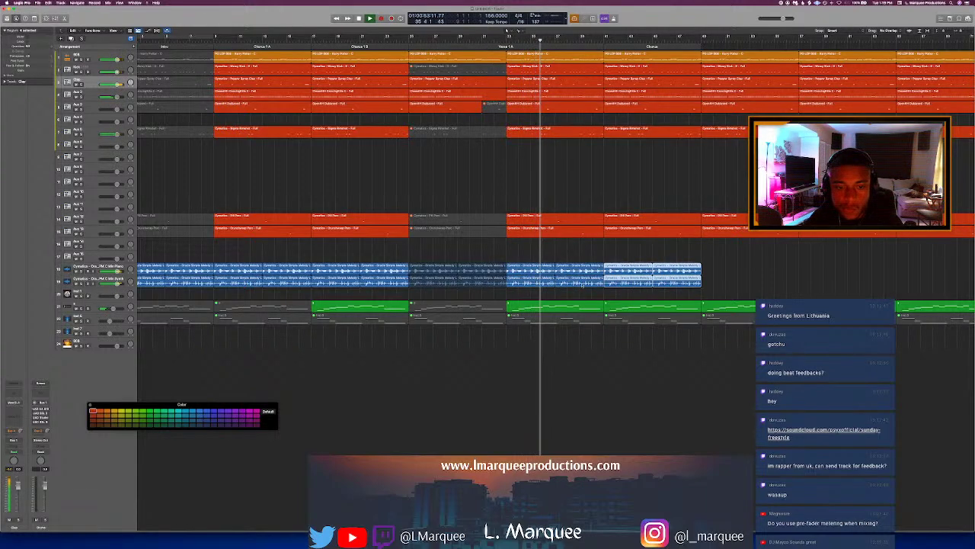
{"action": "left_click", "coordinate": [561, 306]}
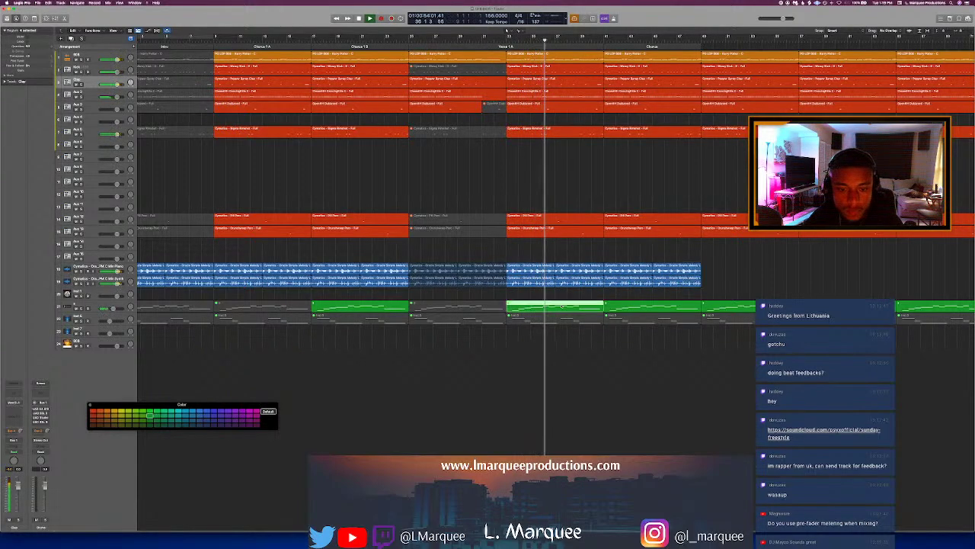
{"action": "left_click", "coordinate": [626, 307]}
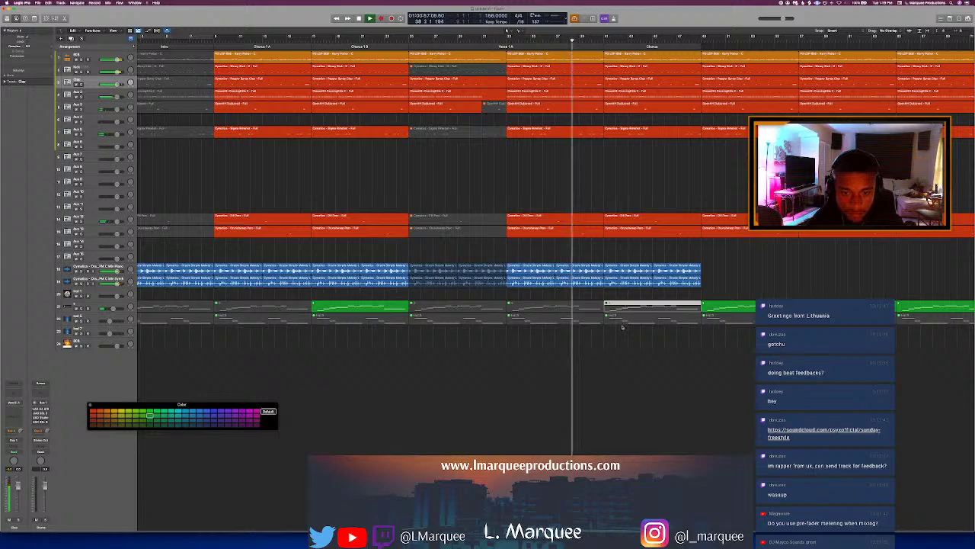
Step: Unmute the lower green melody region at bar 41 and close the color palette
{"action": "left_click_drag", "start_coordinate": [627, 306], "coordinate": [622, 323]}
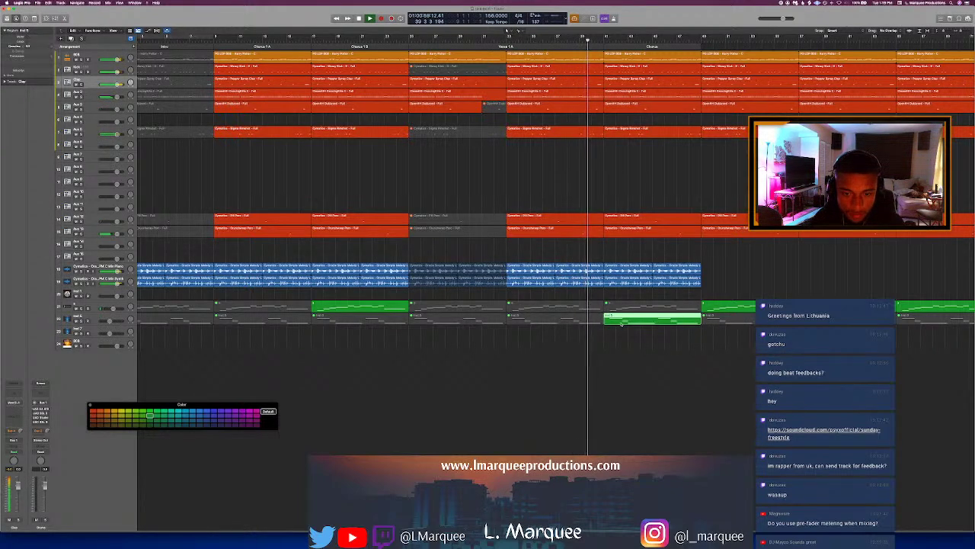
{"action": "key", "text": "alt+c"}
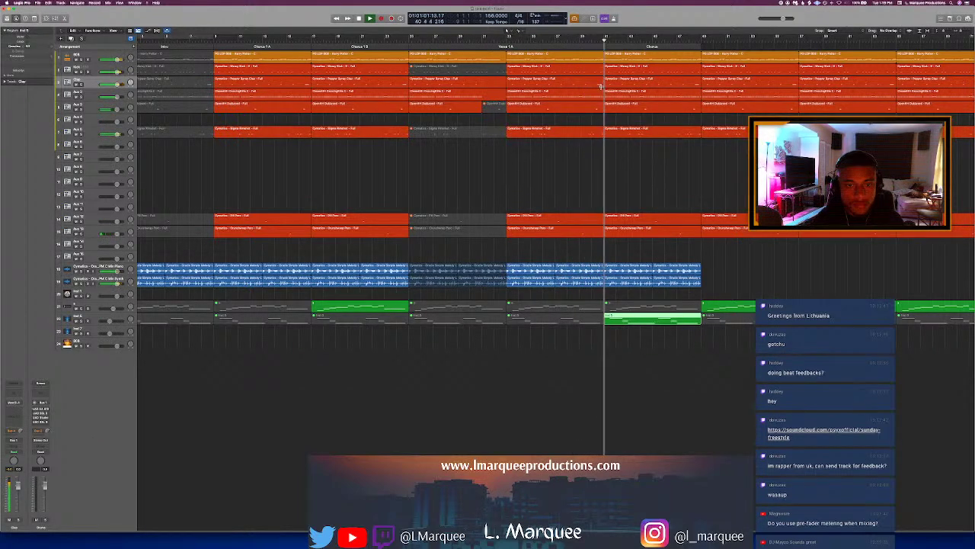
Step: Change the Chorus arrangement marker at bar 41 to Verse and extend it to bar 57
{"action": "left_click", "coordinate": [655, 47]}
{"action": "left_click", "coordinate": [664, 54]}
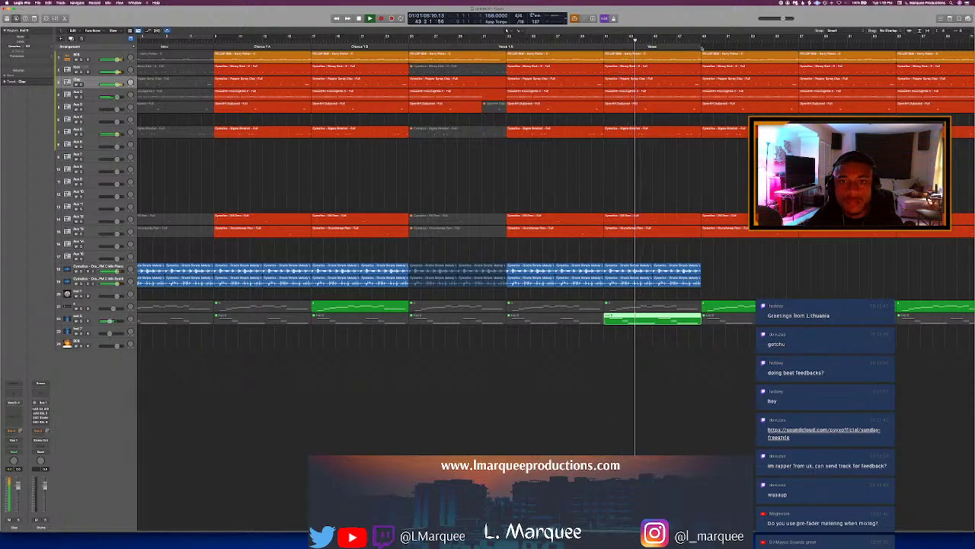
{"action": "left_click_drag", "start_coordinate": [767, 54], "coordinate": [799, 57]}
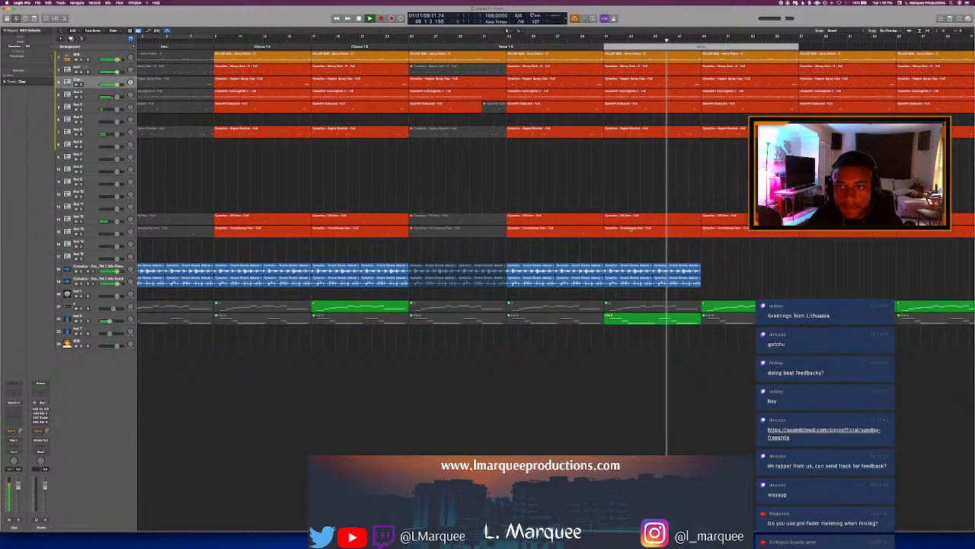
Step: Copy the muted melody loops from bar 25 to bar 49 and mute the upper green melody regions at bars 49 and 57
{"action": "left_click_drag", "start_coordinate": [449, 256], "coordinate": [509, 284]}
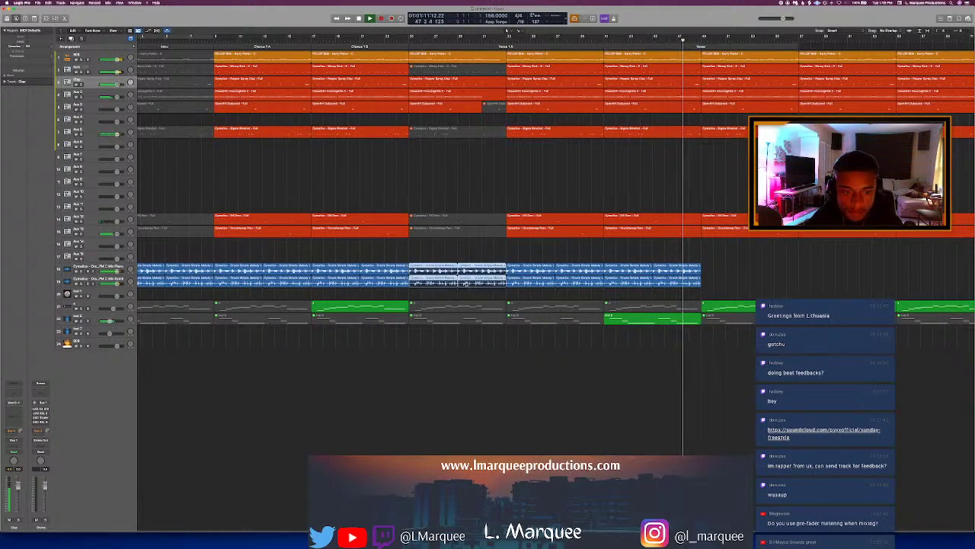
{"action": "left_click_drag", "start_coordinate": [442, 272], "coordinate": [737, 272]}
{"action": "scroll", "coordinate": [736, 274], "scroll_direction": "right", "scroll_amount": 3}
{"action": "key", "text": "space"}
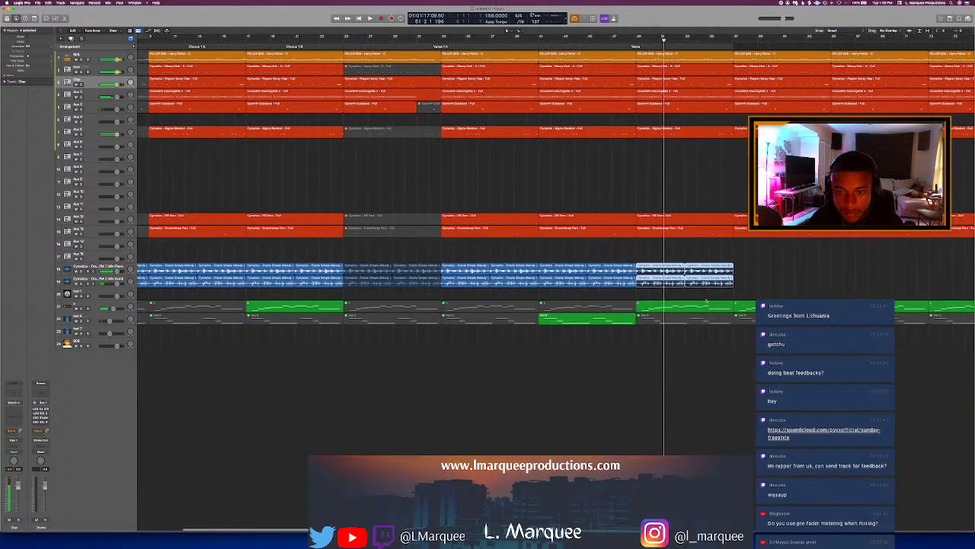
{"action": "left_click", "coordinate": [717, 306]}
{"action": "key", "text": "ctrl+m"}
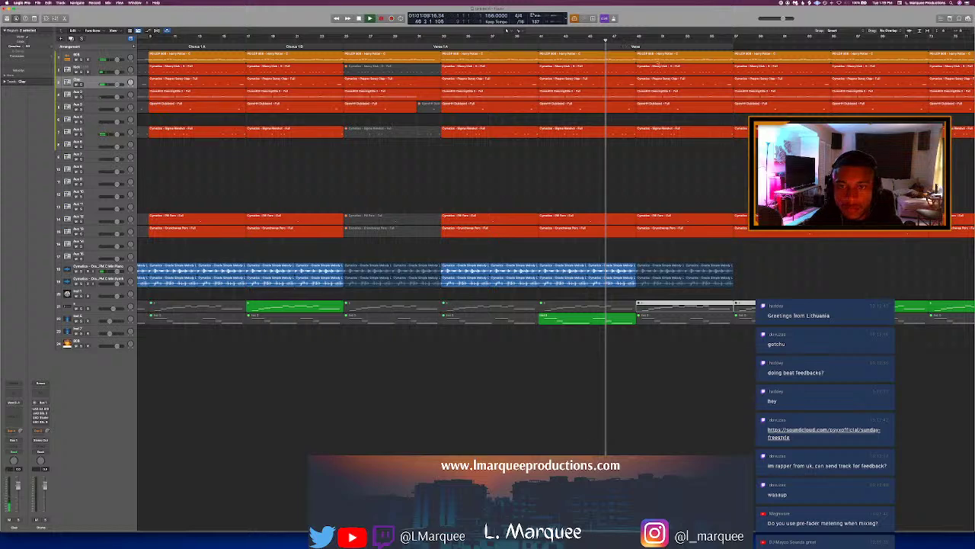
Step: Mute the 808, kick and closed hi-hat regions at bar 49
{"action": "left_click", "coordinate": [656, 54]}
{"action": "key", "text": "ctrl+m"}
{"action": "left_click", "coordinate": [657, 67]}
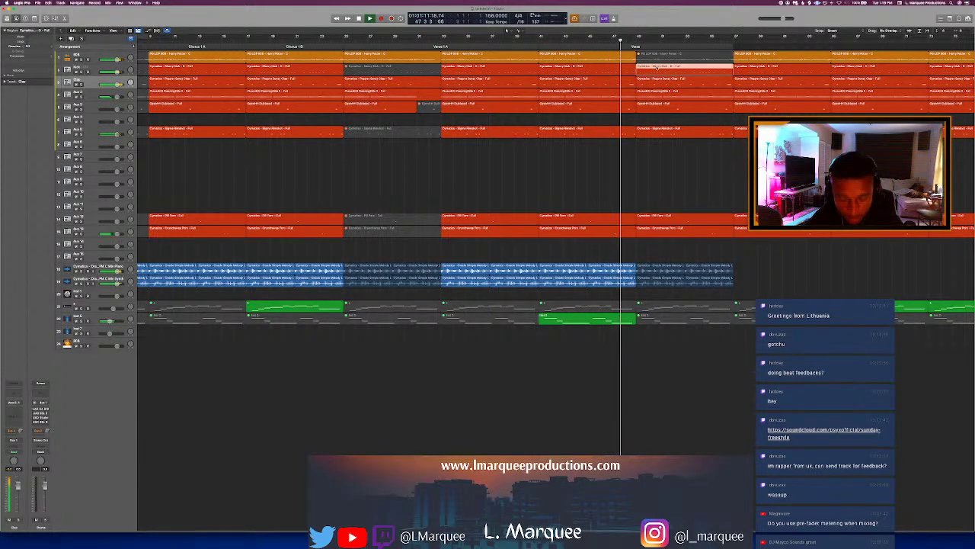
{"action": "key", "text": "ctrl+m"}
{"action": "left_click", "coordinate": [656, 93]}
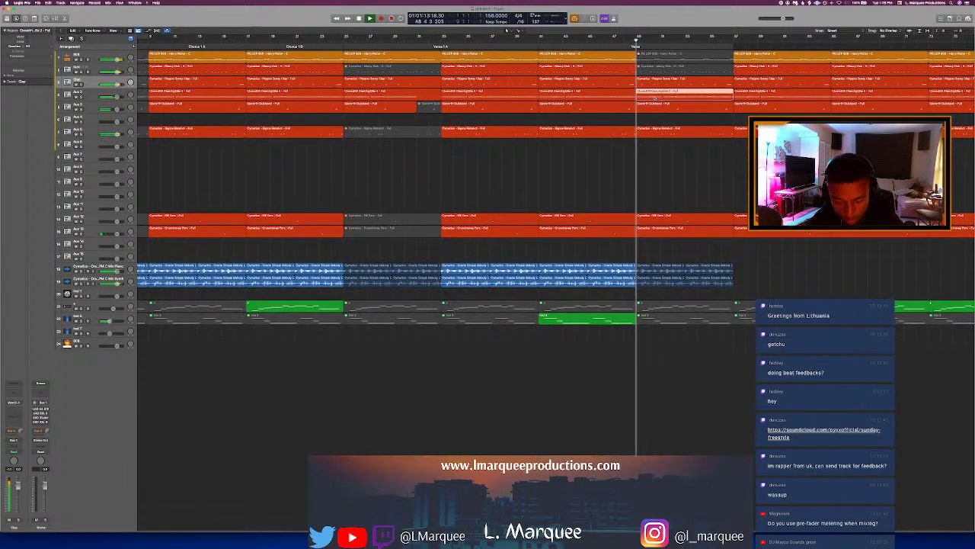
{"action": "key", "text": "ctrl+m"}
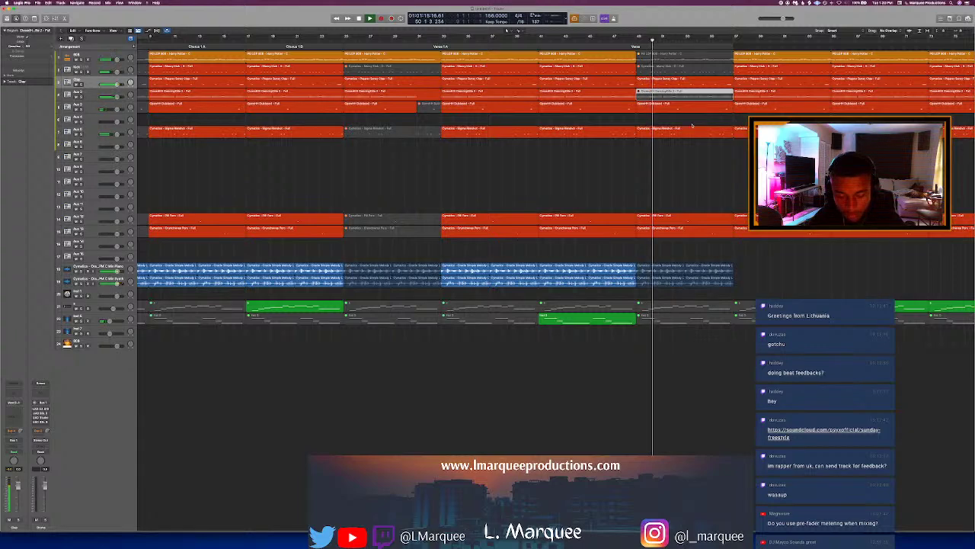
Step: Mute the open hi-hat and both percussion regions at bar 49, and split off and mute the Sigma region from about bar 53
{"action": "left_click", "coordinate": [688, 130]}
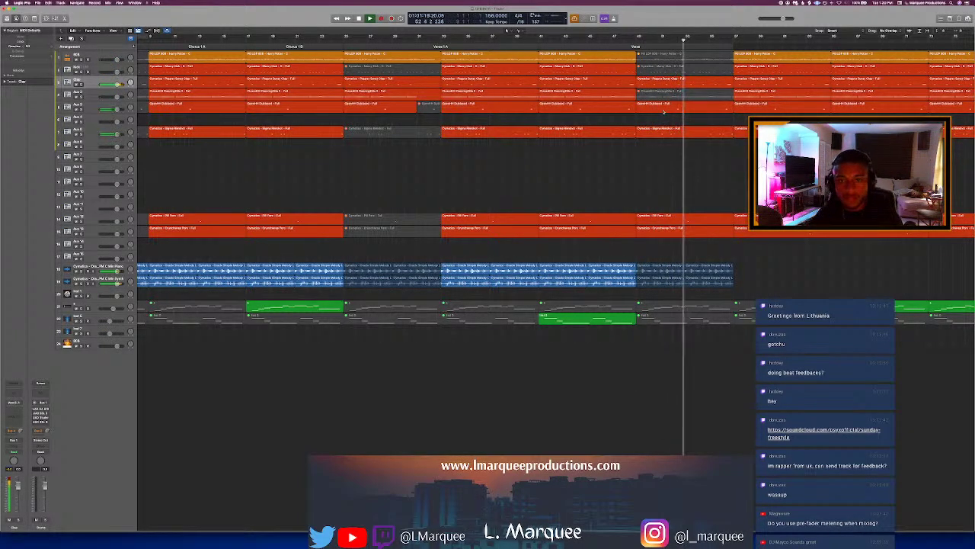
{"action": "left_click", "coordinate": [663, 105]}
{"action": "left_click", "coordinate": [669, 216], "text": "shift"}
{"action": "left_click", "coordinate": [670, 228], "text": "shift"}
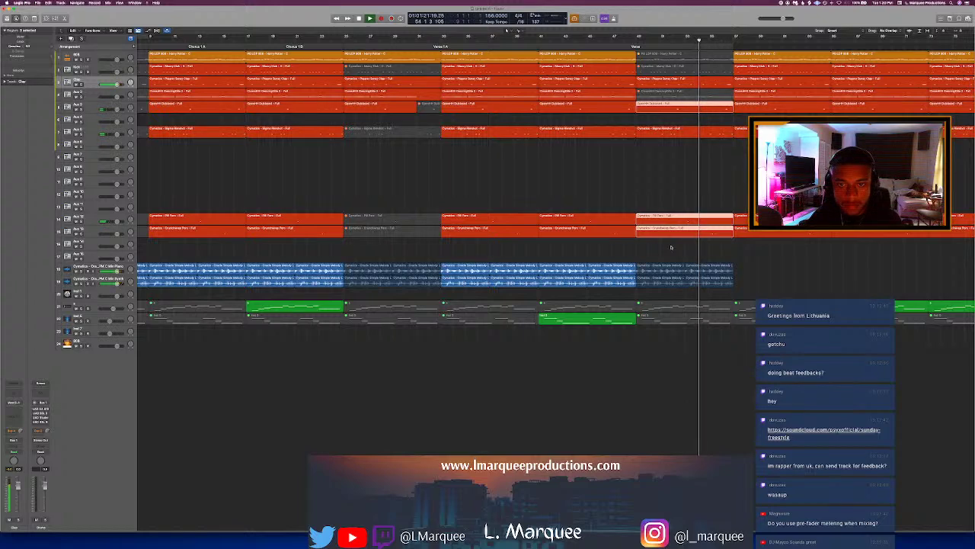
{"action": "key", "text": "ctrl+m"}
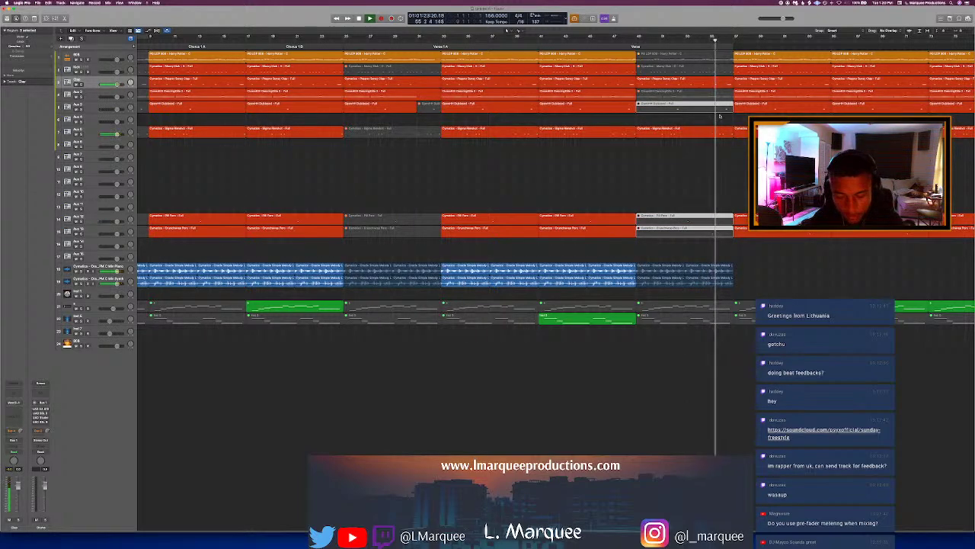
{"action": "left_click", "coordinate": [687, 135]}
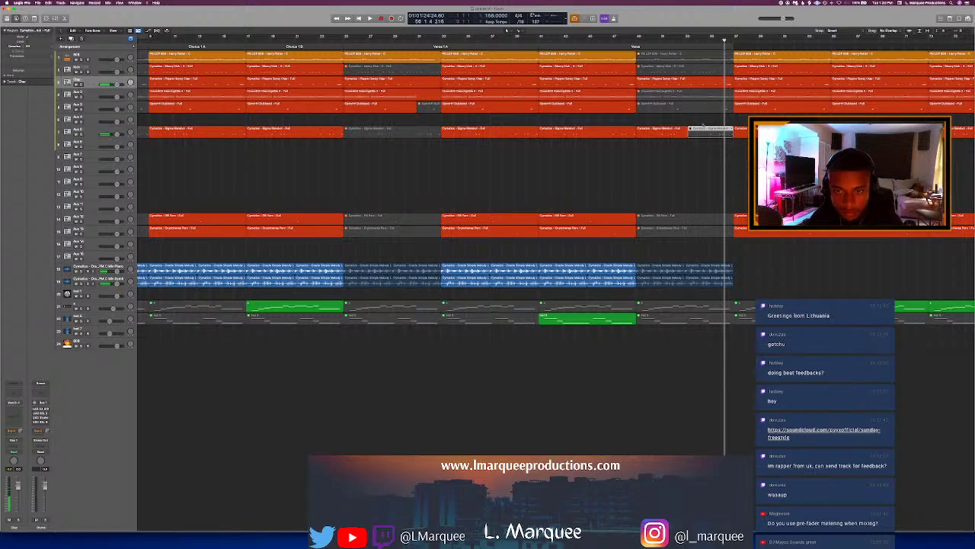
Step: Rename the Verse arrangement marker at bar 41 to Verse 1B
{"action": "left_click", "coordinate": [630, 38]}
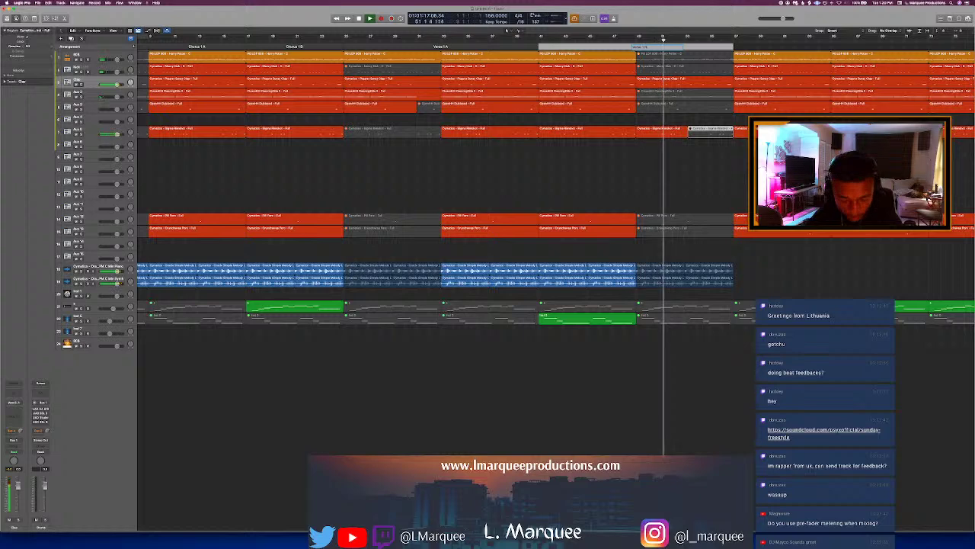
{"action": "left_click", "coordinate": [621, 166]}
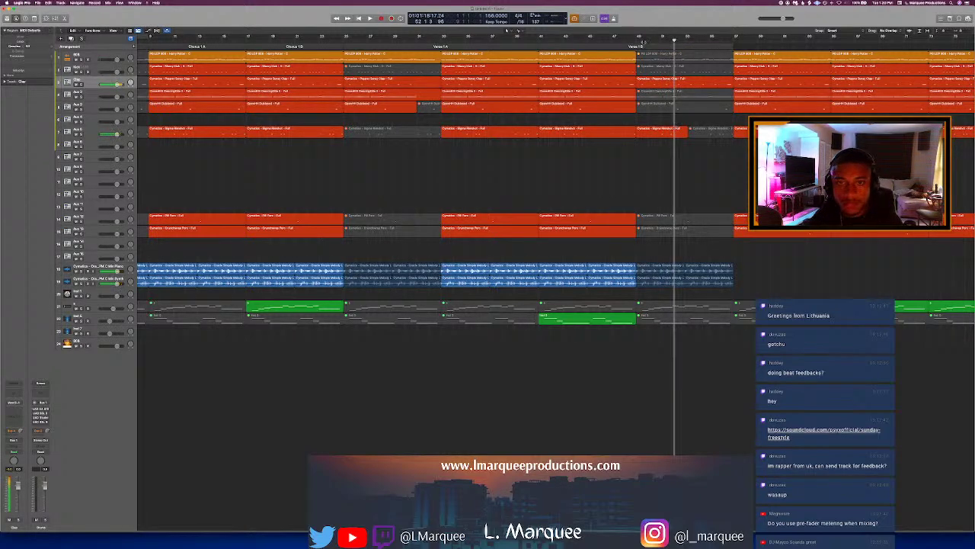
Step: Check the notes of the shortened Sigma region at bar 49 in the Piano Roll
{"action": "left_click", "coordinate": [642, 37]}
{"action": "double_click", "coordinate": [664, 130]}
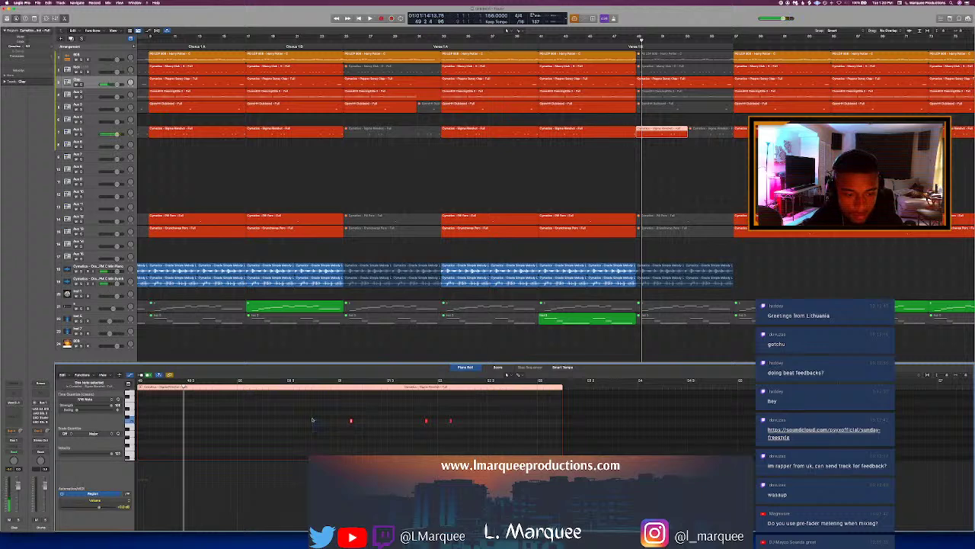
{"action": "key", "text": "e"}
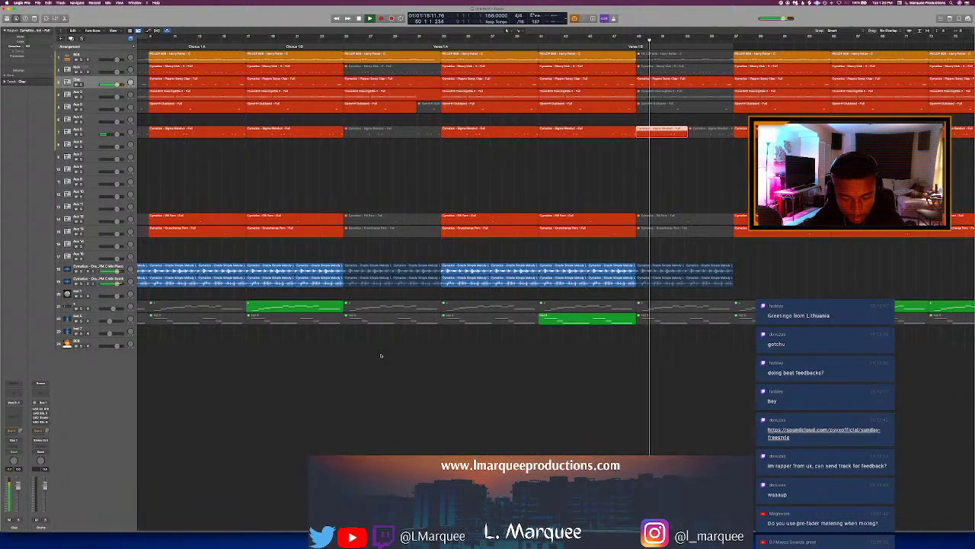
Step: Open the color palette and color the Intro arrangement marker yellow
{"action": "key", "text": "alt+c"}
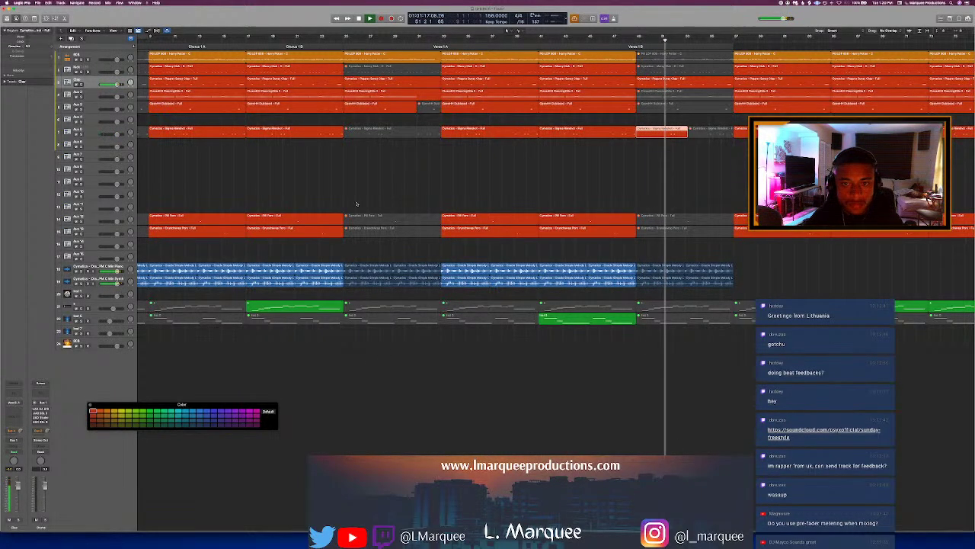
{"action": "scroll", "coordinate": [344, 181], "scroll_direction": "left", "scroll_amount": 3}
{"action": "key", "text": "super+Left"}
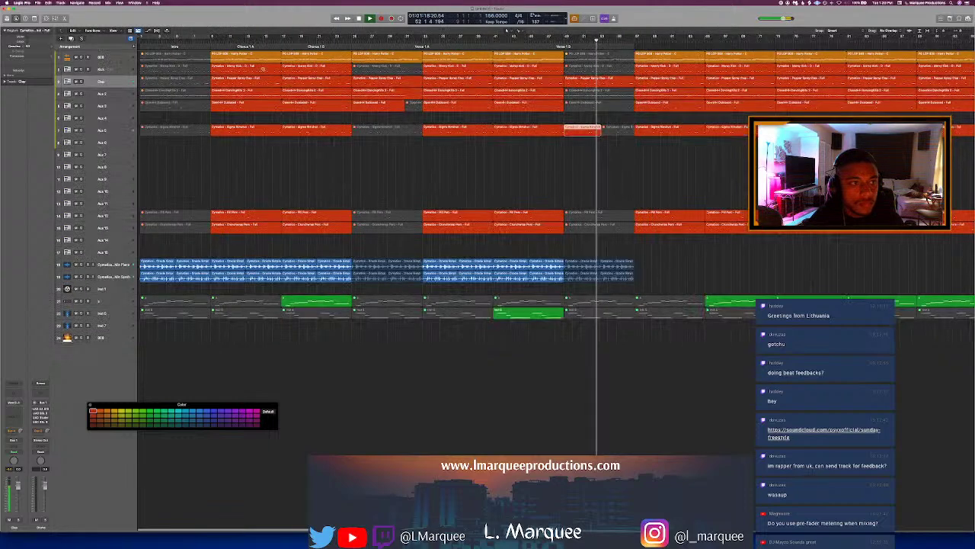
{"action": "left_click", "coordinate": [323, 325]}
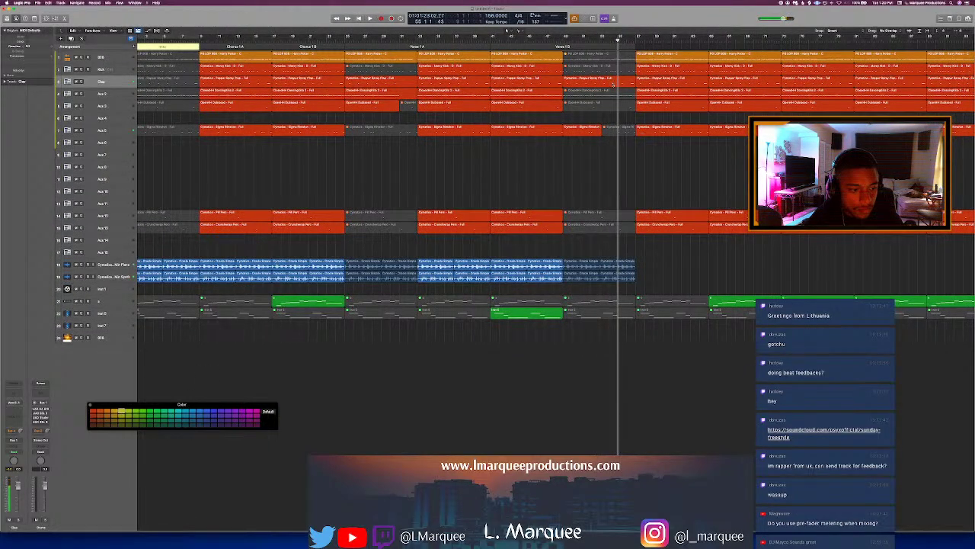
Step: Delete the last two notes of the clap region at bar 49 in the Piano Roll and close the editor
{"action": "double_click", "coordinate": [613, 81]}
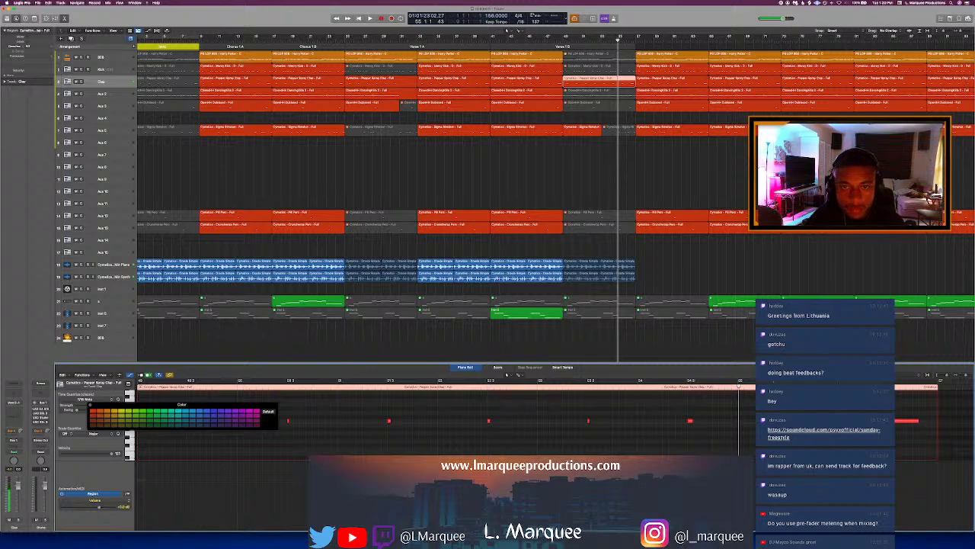
{"action": "left_click_drag", "start_coordinate": [939, 434], "coordinate": [932, 433]}
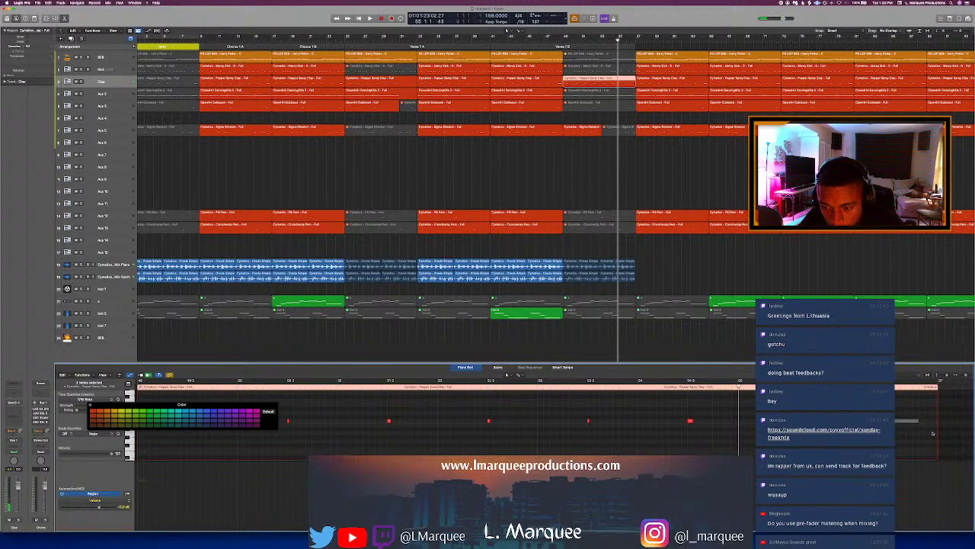
{"action": "key", "text": "Delete"}
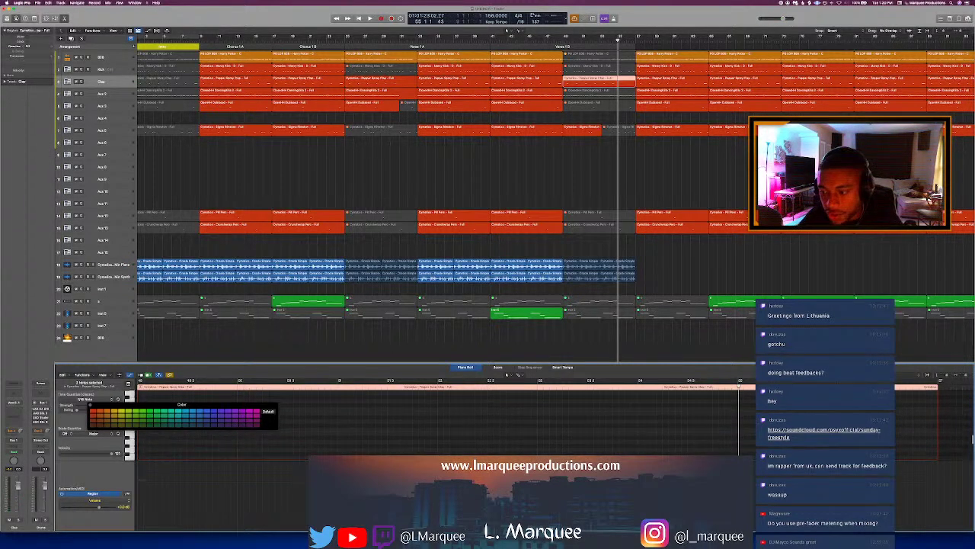
{"action": "key", "text": "p"}
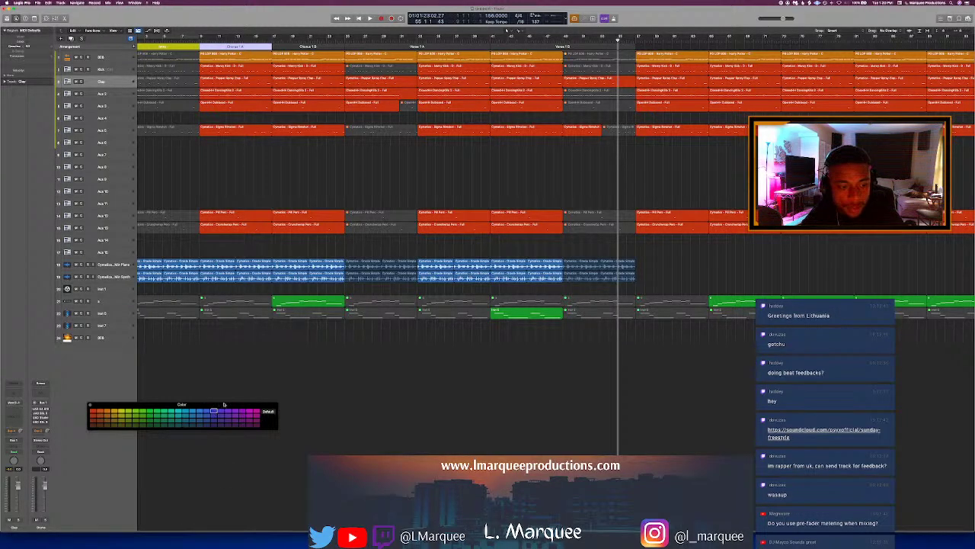
Step: Color the Chorus 1A and Chorus 1B arrangement markers blue-violet and the Verse 1A and Verse 1B markers red
{"action": "left_click_drag", "start_coordinate": [224, 405], "coordinate": [503, 351]}
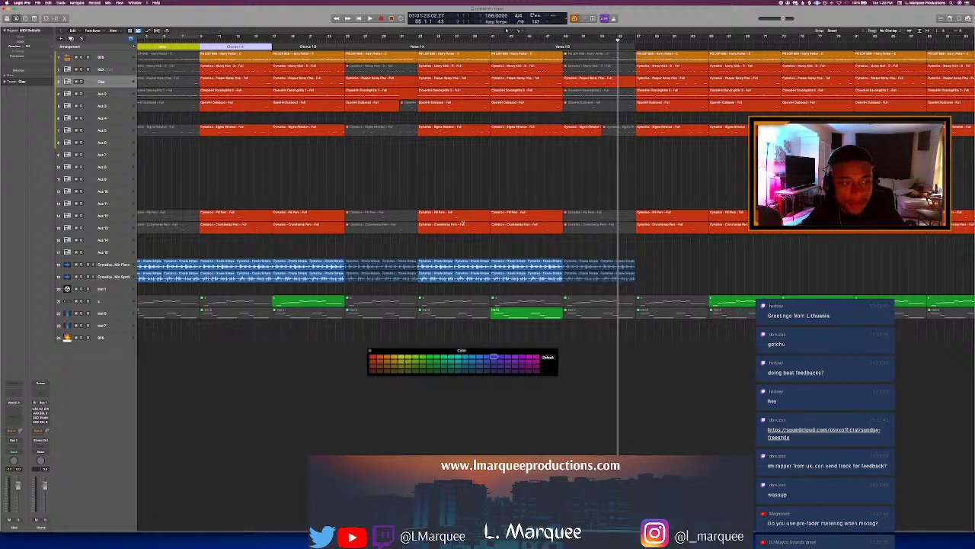
{"action": "scroll", "coordinate": [464, 222], "scroll_direction": "up", "scroll_amount": 2}
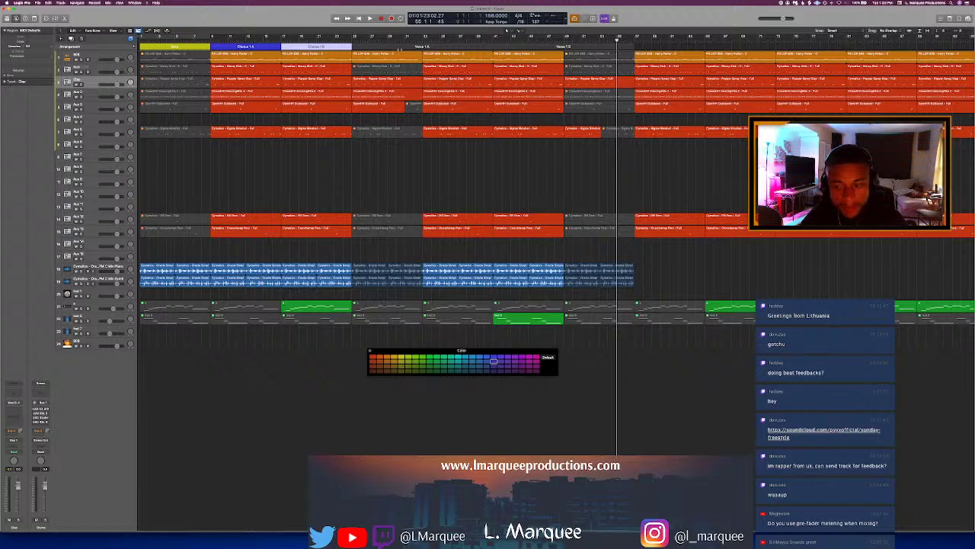
{"action": "left_click", "coordinate": [393, 46]}
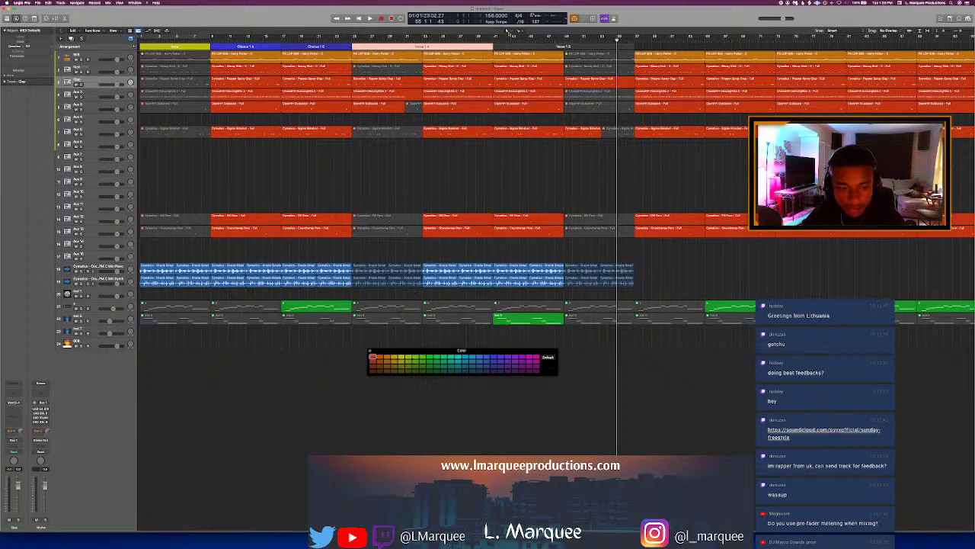
{"action": "left_click", "coordinate": [507, 32]}
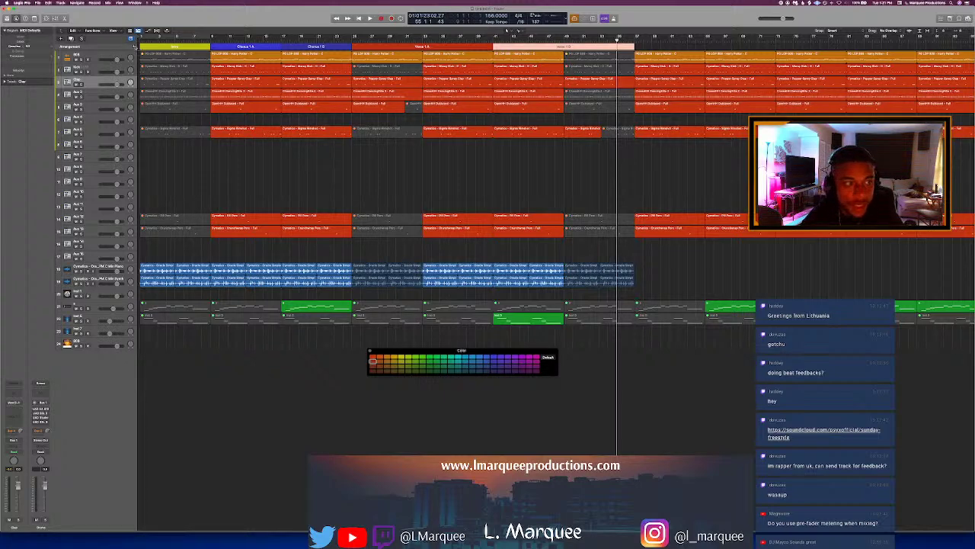
{"action": "left_click", "coordinate": [506, 31]}
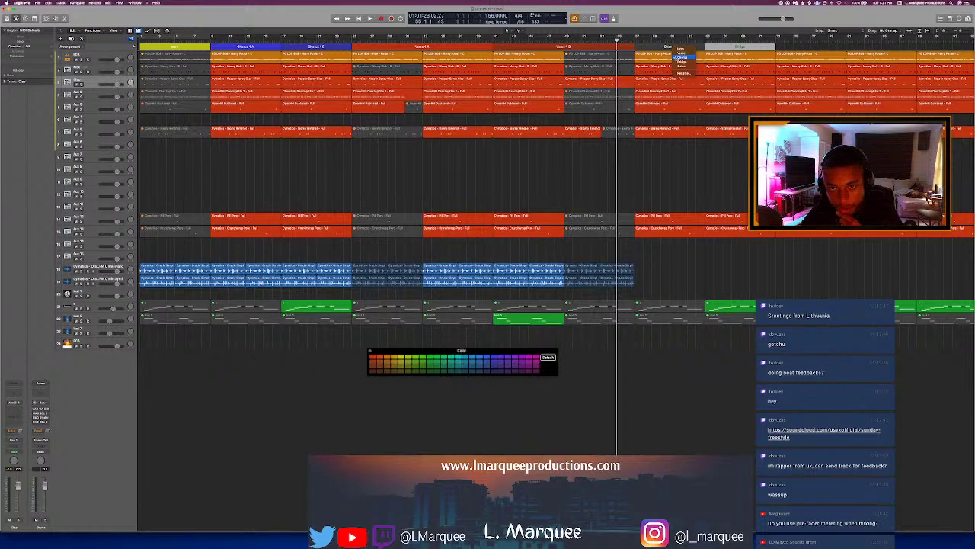
Step: Name the arrangement markers at bars 57 and 65 Chorus 2A and Chorus 2B
{"action": "left_click", "coordinate": [682, 73]}
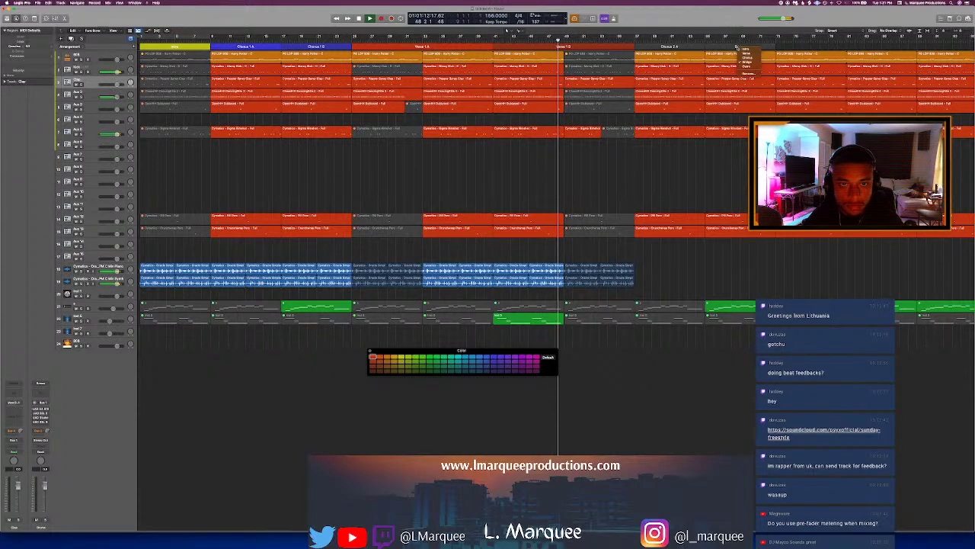
{"action": "left_click", "coordinate": [744, 47]}
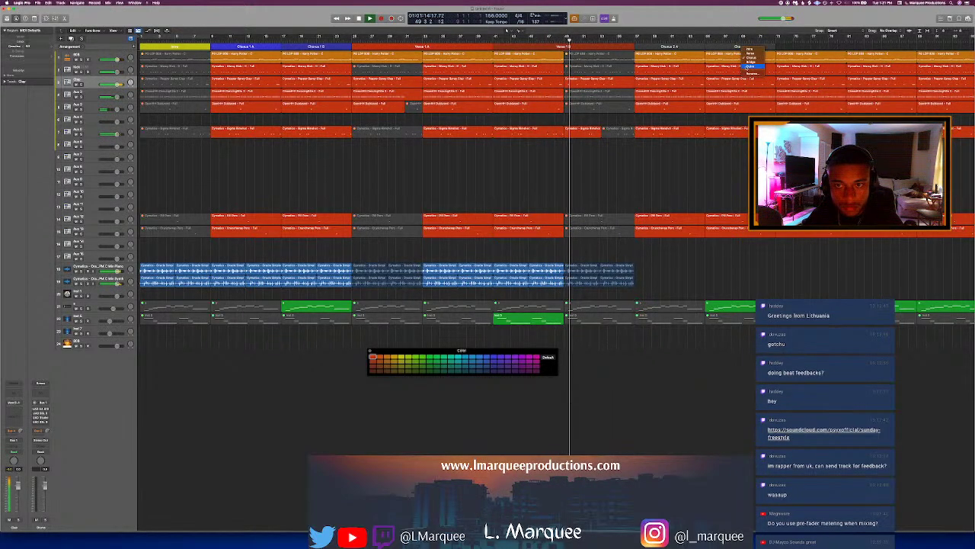
{"action": "left_click", "coordinate": [747, 56]}
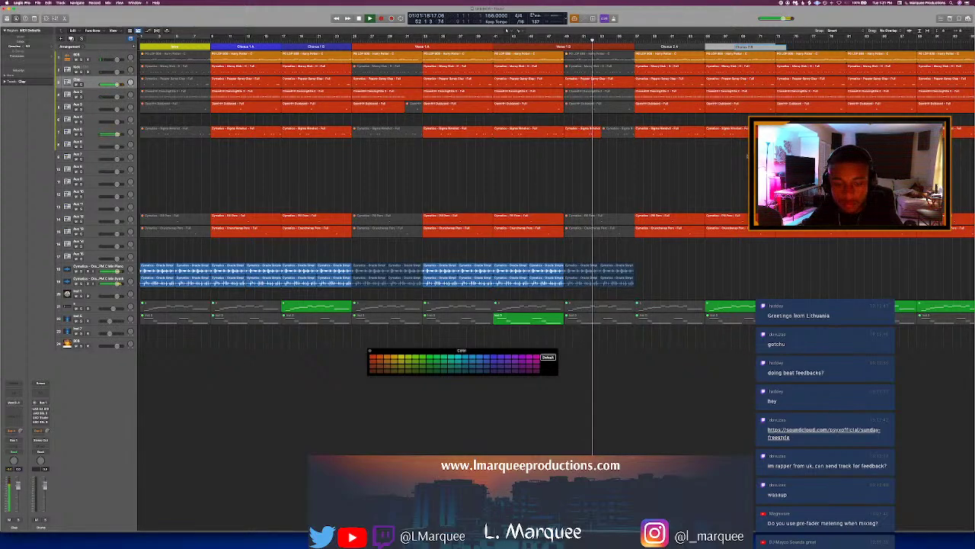
Step: Color the Chorus 2A and Chorus 2B arrangement markers the same blue-violet and close the color palette
{"action": "key", "text": "alt+c"}
{"action": "key", "text": "alt+c"}
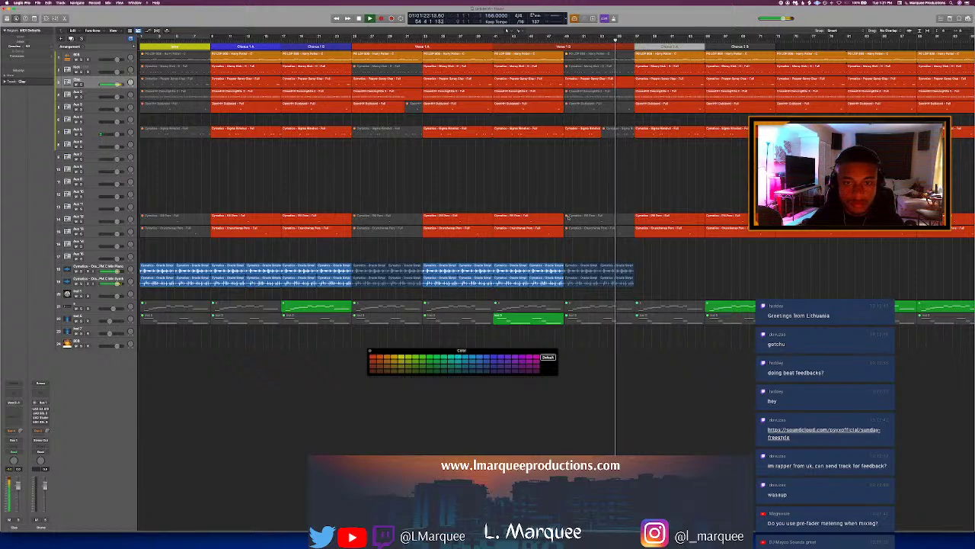
{"action": "left_click", "coordinate": [494, 357]}
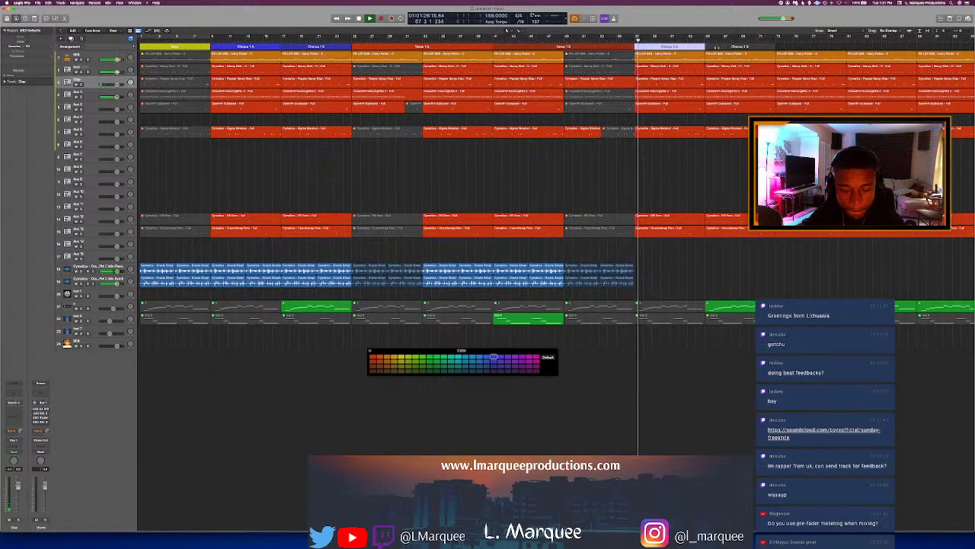
{"action": "left_click", "coordinate": [724, 49]}
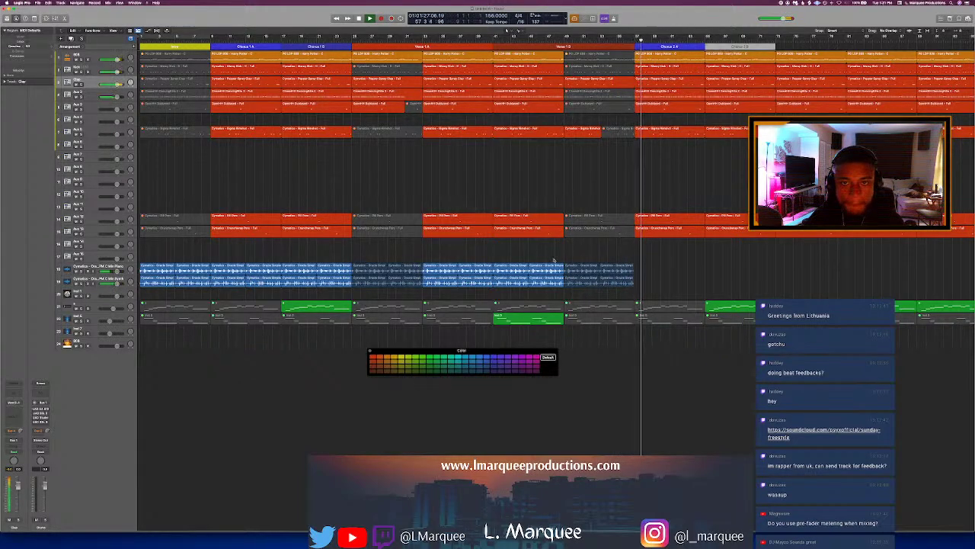
{"action": "left_click", "coordinate": [492, 362]}
{"action": "key", "text": "alt+c"}
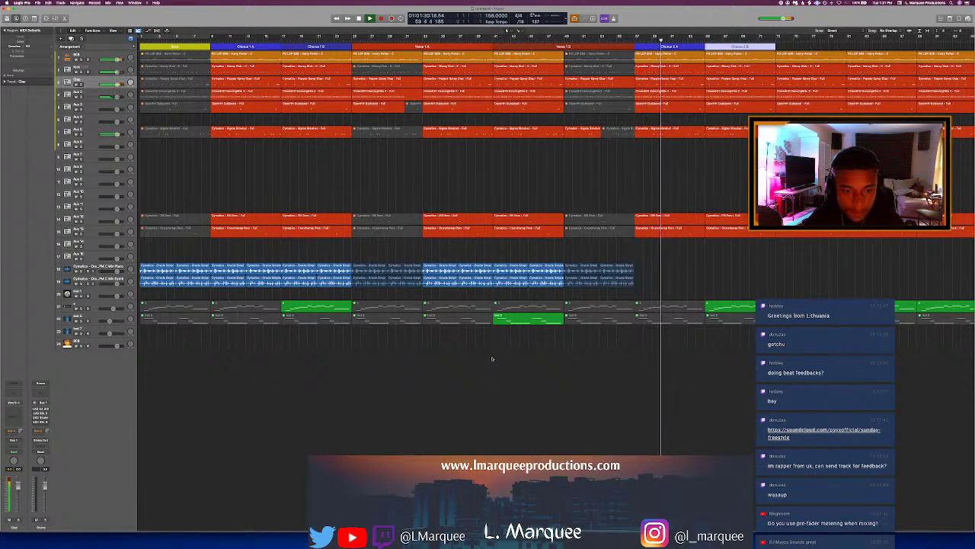
Step: Copy the Chorus 1A melody loops from bar 9 to bar 57 and repeat them at bar 65
{"action": "key", "text": "space"}
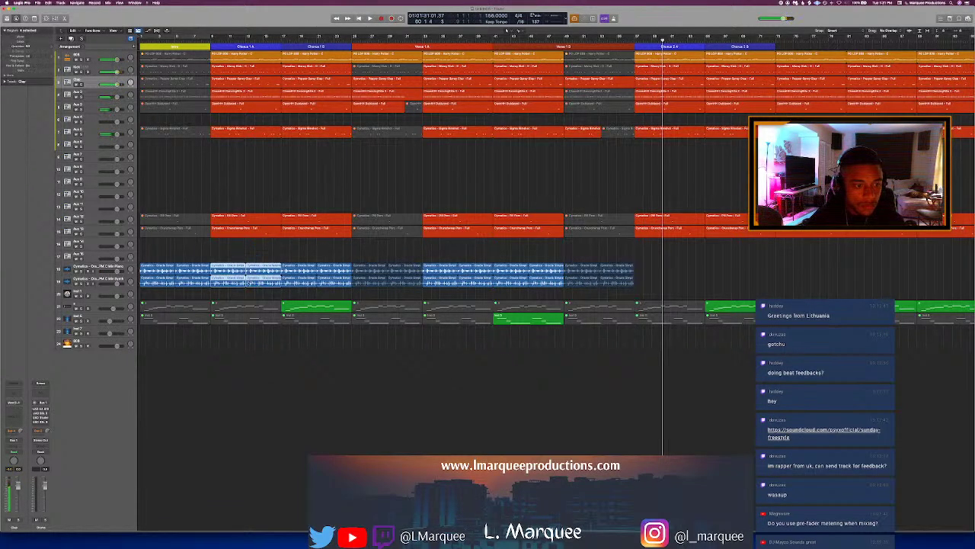
{"action": "left_click_drag", "start_coordinate": [234, 273], "coordinate": [658, 275]}
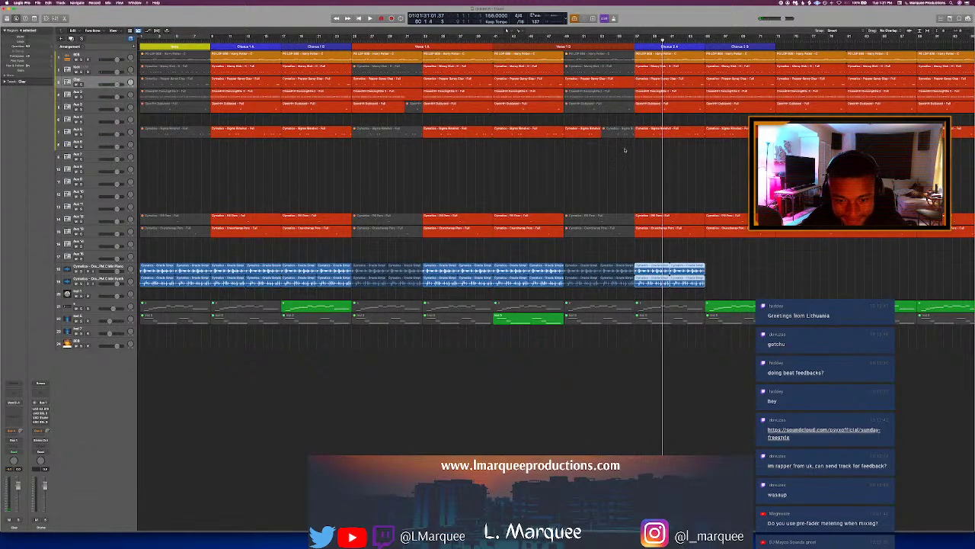
{"action": "key", "text": "super+r"}
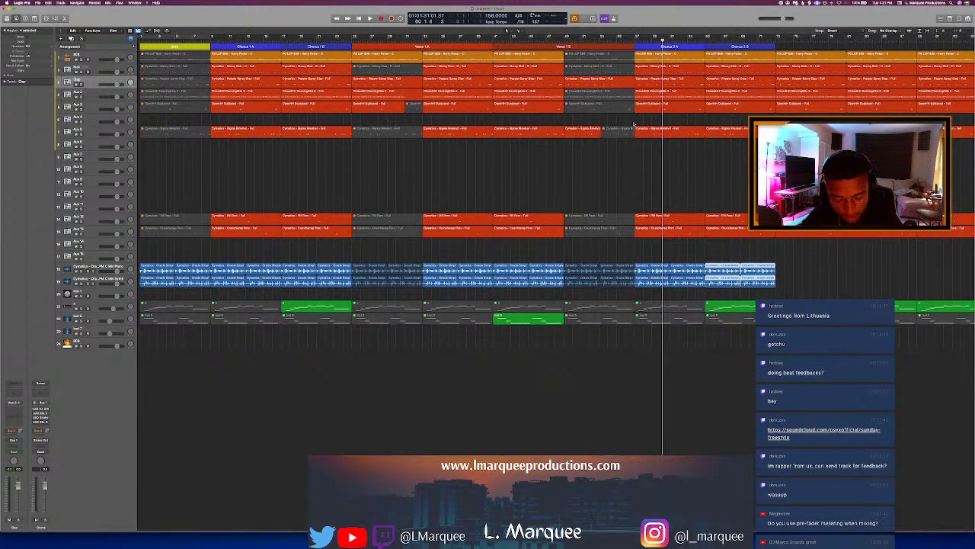
Step: Play the arrangement and name the Sigma Rimshot track Rim and the two hi-hat tracks Closed Hi Hat and Open Hi Hat
{"action": "key", "text": "space"}
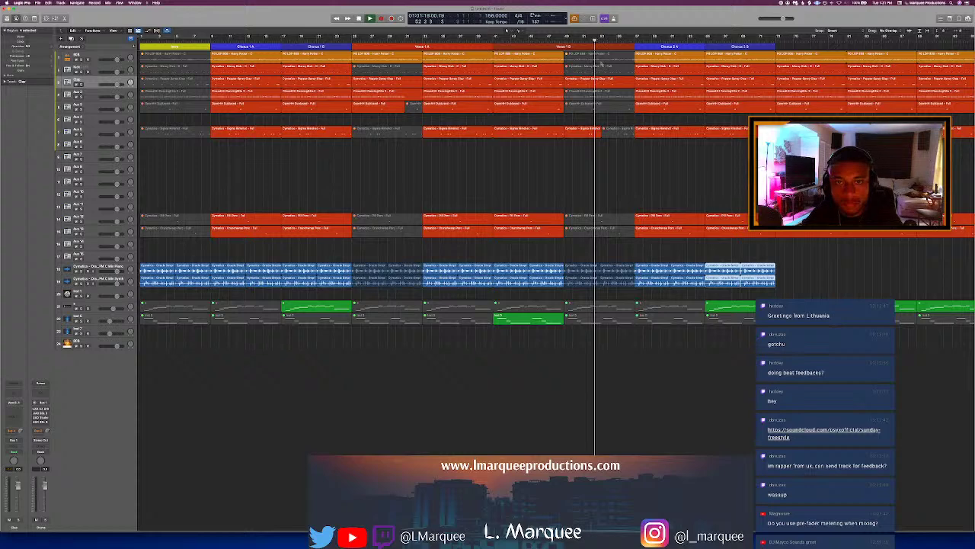
{"action": "left_click", "coordinate": [86, 131]}
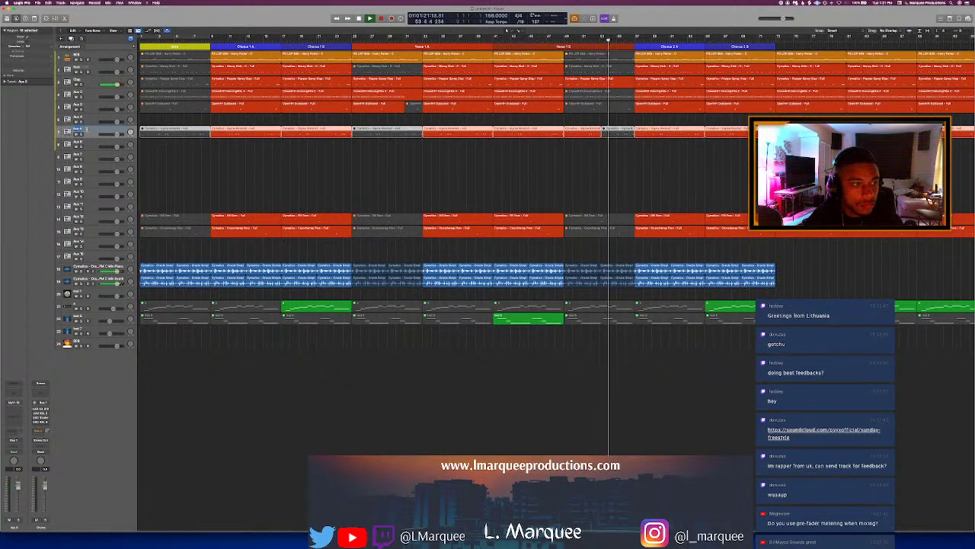
{"action": "left_click", "coordinate": [88, 94]}
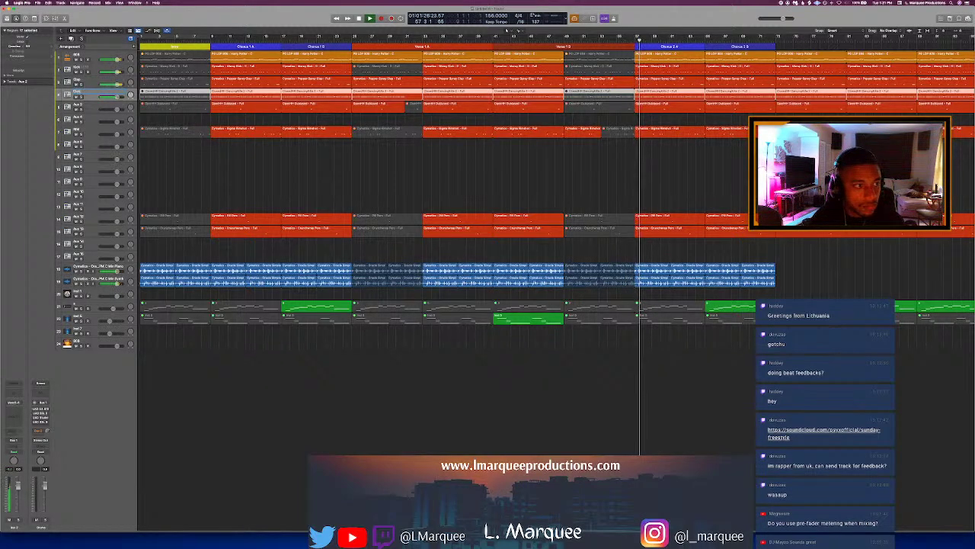
{"action": "left_click", "coordinate": [87, 106]}
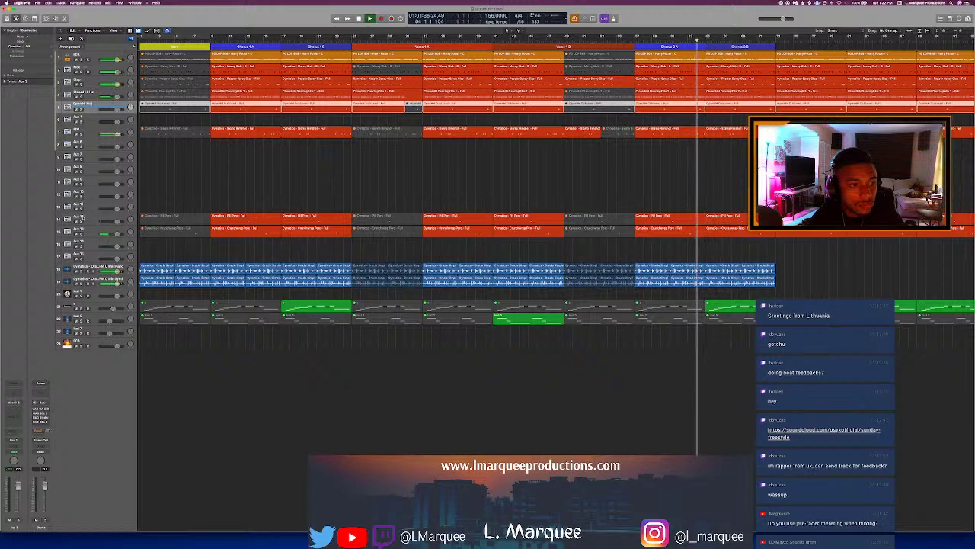
Step: Rename the two percussion tracks, calling the Crunchwrap Perc one Crunchwrap, and select the synth melody track
{"action": "left_click", "coordinate": [80, 218]}
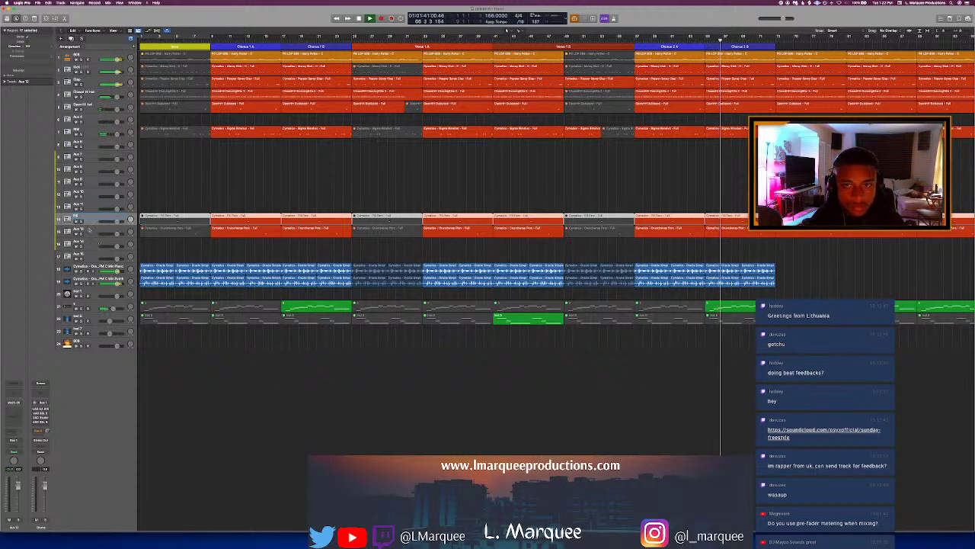
{"action": "left_click", "coordinate": [79, 229]}
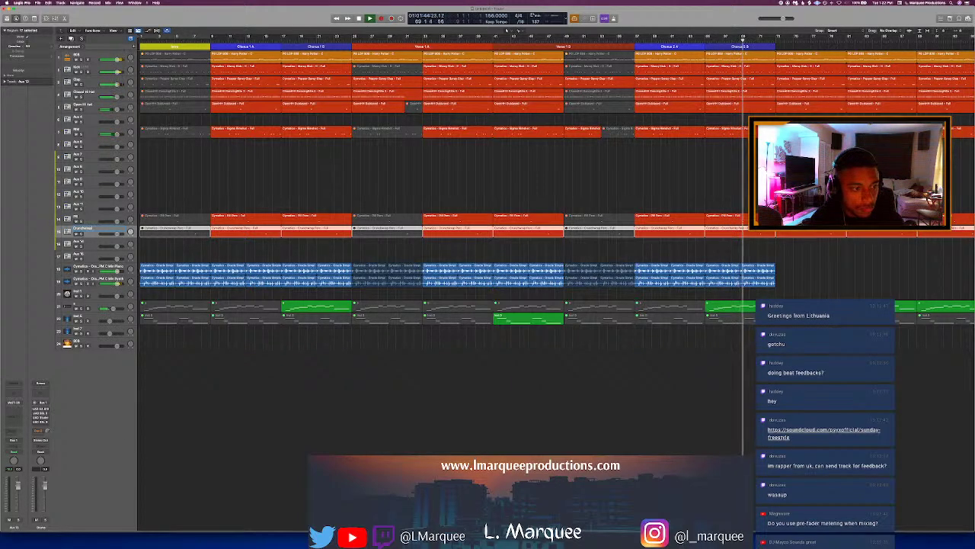
{"action": "left_click", "coordinate": [105, 306]}
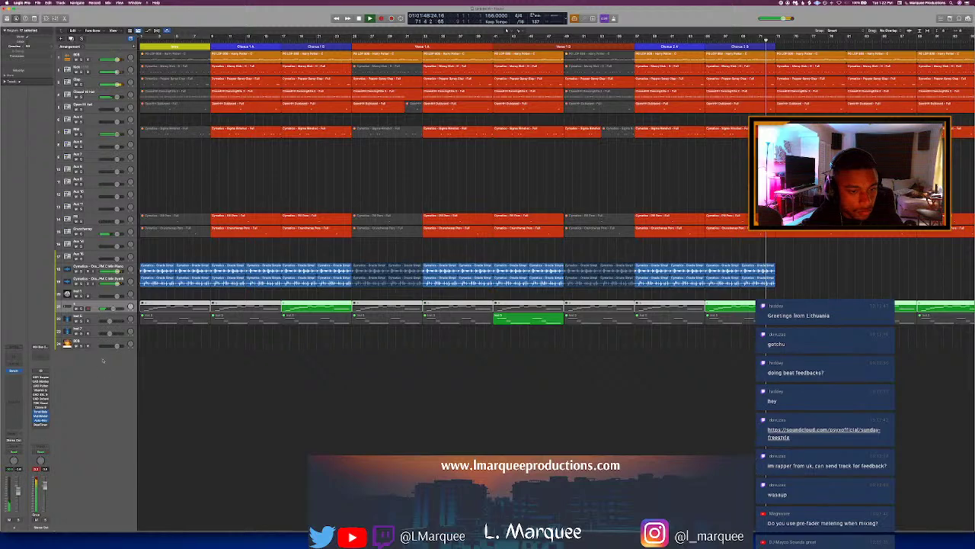
Step: Copy the dark-blue melody loops from the last eight bars of Verse 1B to bar 73, after Chorus 2B
{"action": "scroll", "coordinate": [526, 237], "scroll_direction": "right", "scroll_amount": 3}
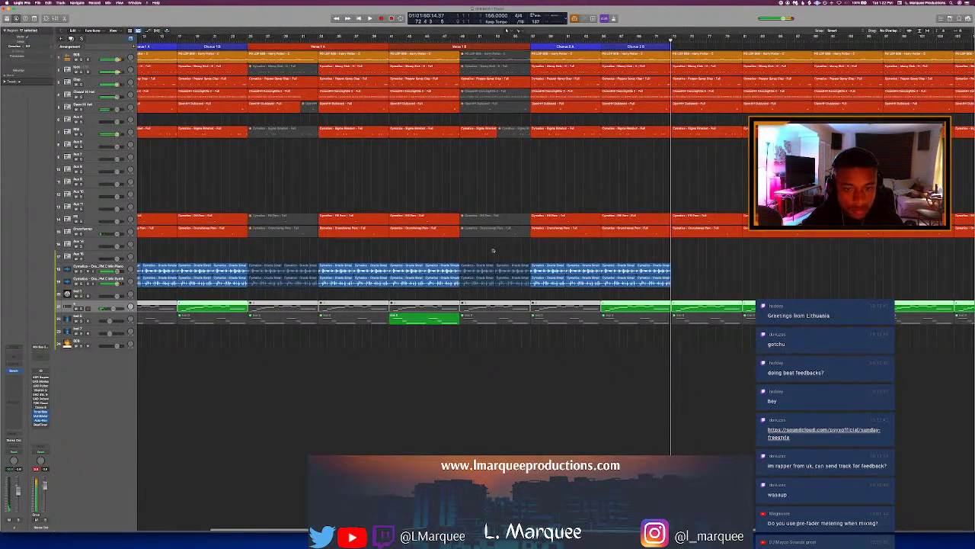
{"action": "left_click_drag", "start_coordinate": [493, 250], "coordinate": [683, 275]}
{"action": "scroll", "coordinate": [615, 200], "scroll_direction": "right", "scroll_amount": 5}
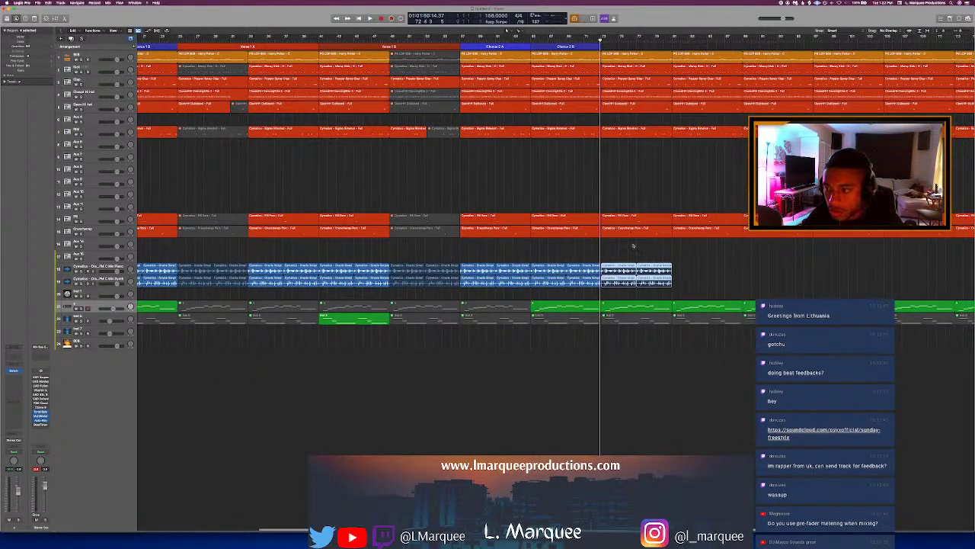
{"action": "left_click_drag", "start_coordinate": [633, 245], "coordinate": [626, 131]}
Step: Play from Chorus 2B and mute the 808, closed hi-hat and kick regions at bar 73
{"action": "left_click", "coordinate": [573, 41]}
{"action": "key", "text": "space"}
{"action": "left_click", "coordinate": [644, 59]}
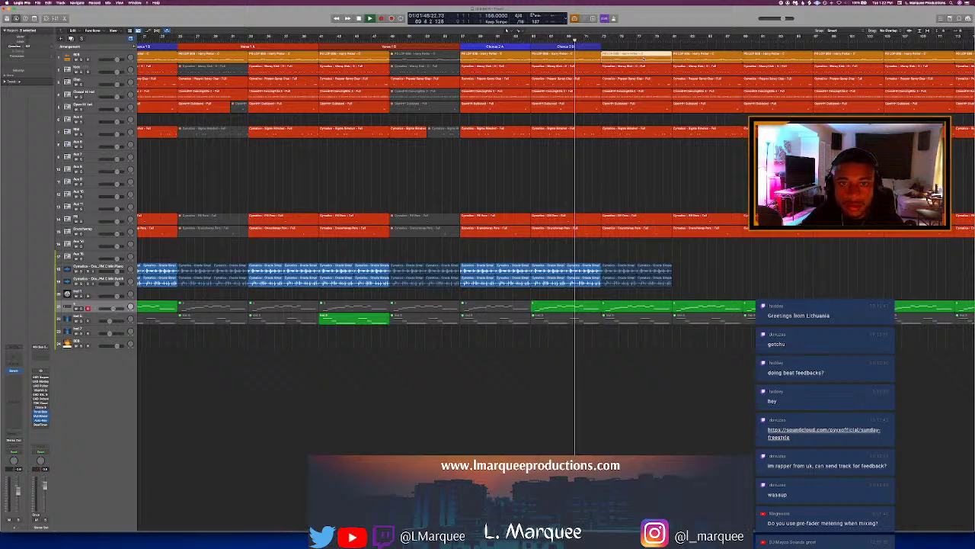
{"action": "key", "text": "ctrl+m"}
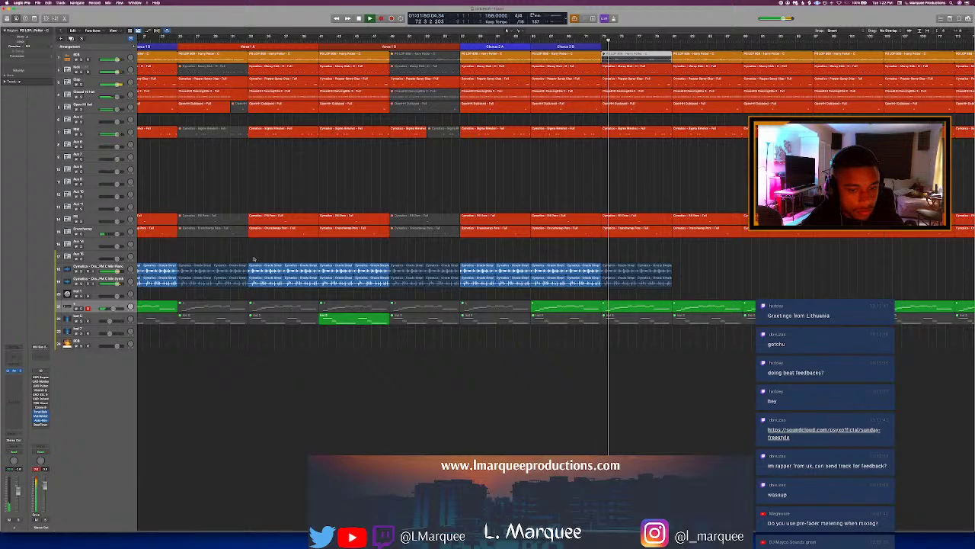
{"action": "key", "text": "v"}
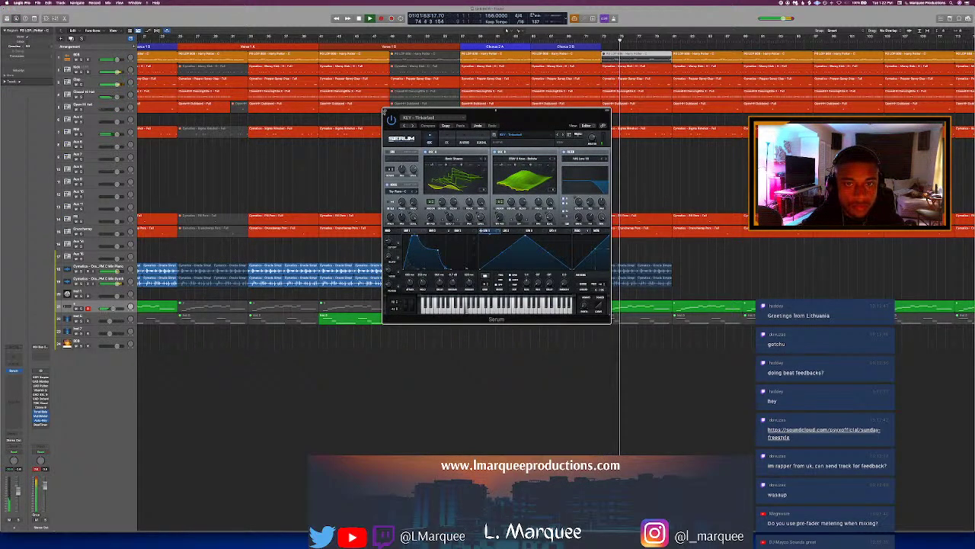
{"action": "key", "text": "v"}
{"action": "left_click", "coordinate": [632, 92]}
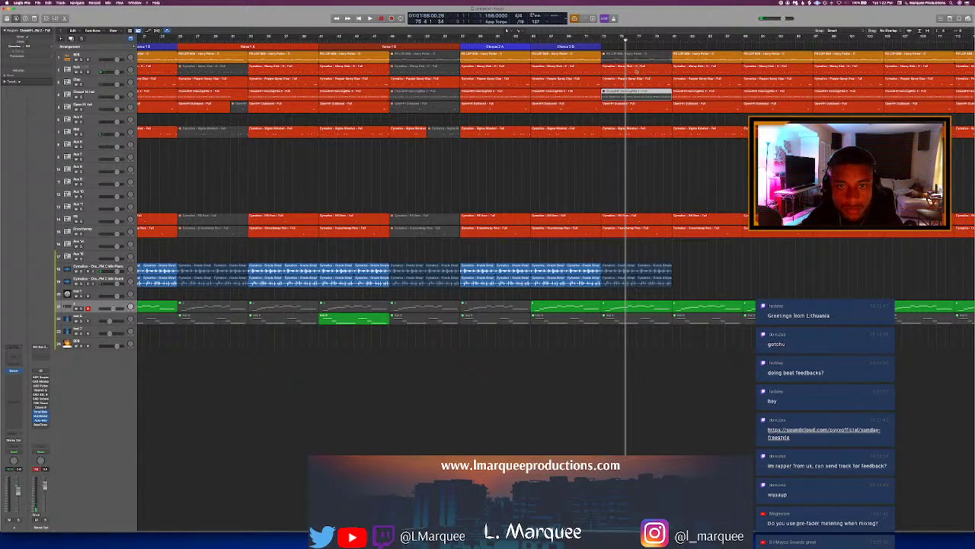
{"action": "left_click", "coordinate": [640, 69]}
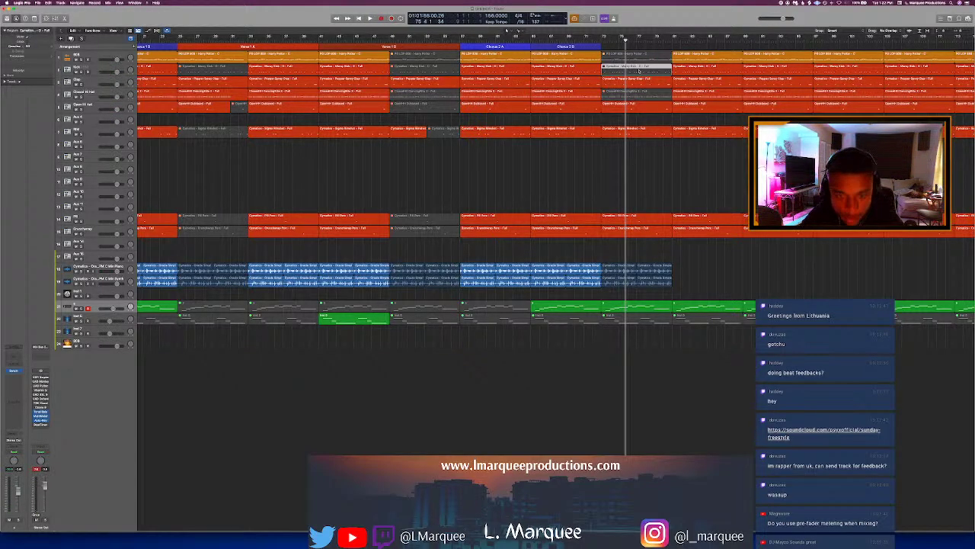
Step: Open the clap region at bar 73 in the Piano Roll and mute its first four notes
{"action": "key", "text": "p"}
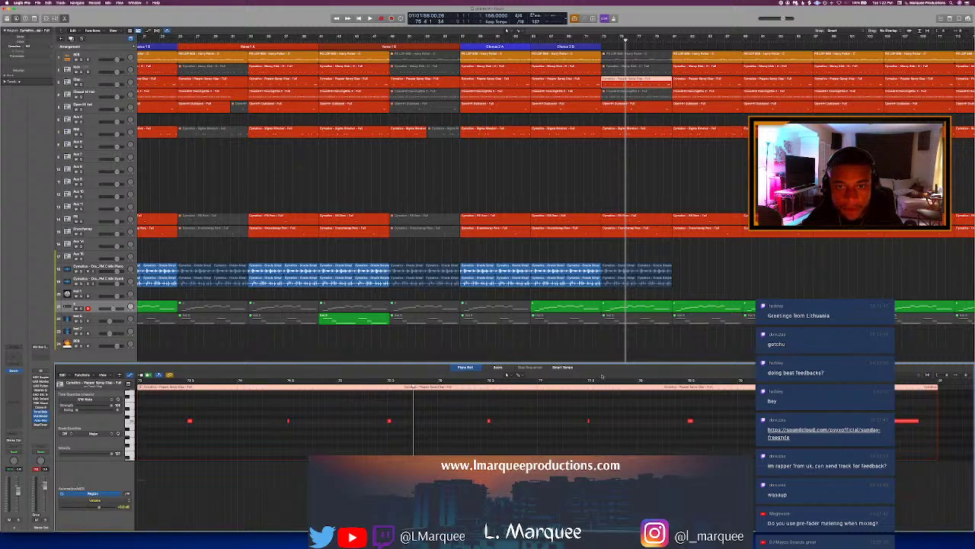
{"action": "key", "text": "super+Left"}
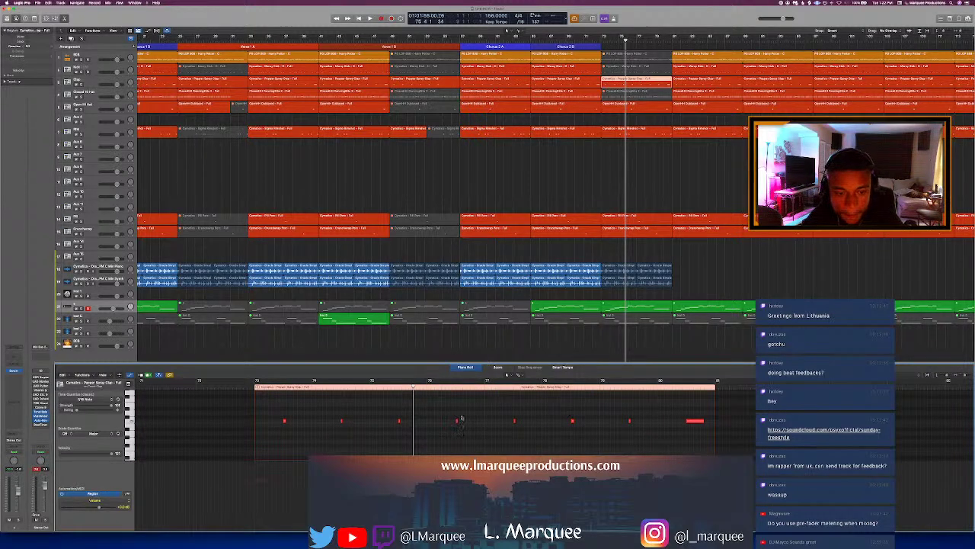
{"action": "left_click_drag", "start_coordinate": [496, 437], "coordinate": [234, 412]}
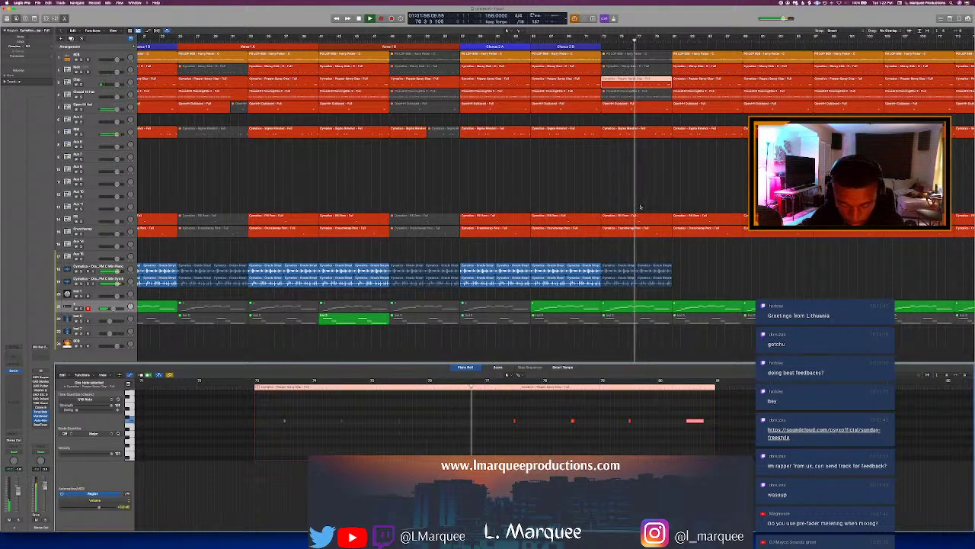
Step: Mute the open hi-hat, rim and both percussion regions at bar 73 and play the section back
{"action": "left_click", "coordinate": [618, 110]}
{"action": "left_click_drag", "start_coordinate": [623, 118], "coordinate": [632, 227]}
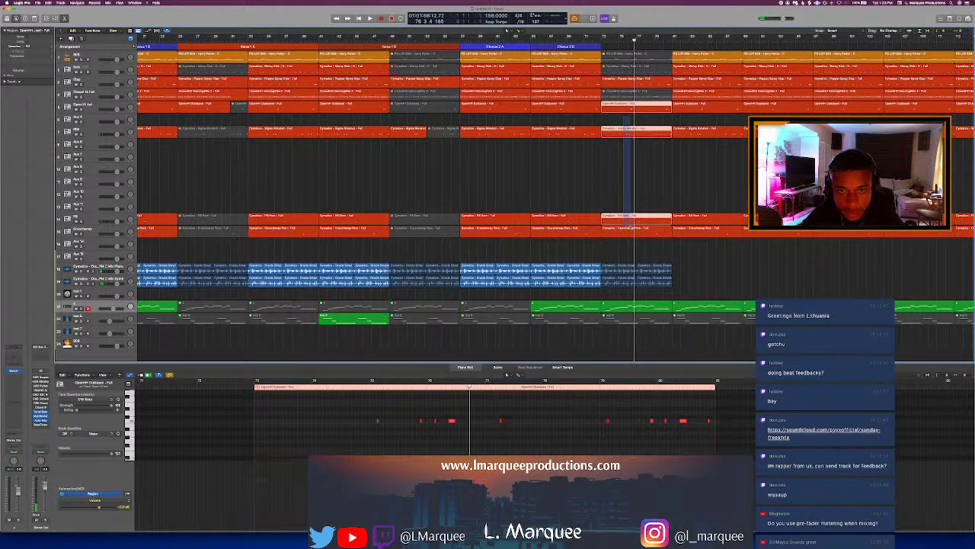
{"action": "key", "text": "ctrl+m"}
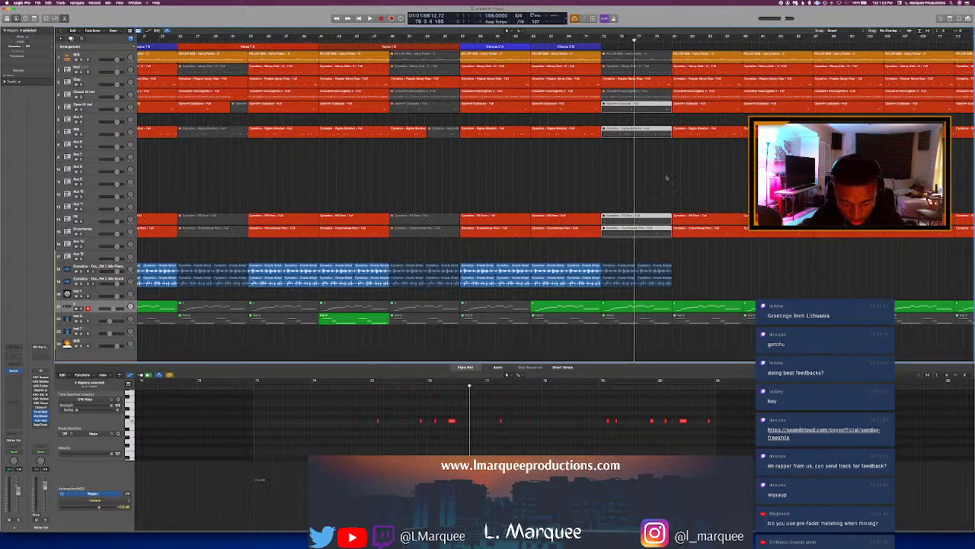
{"action": "key", "text": "space"}
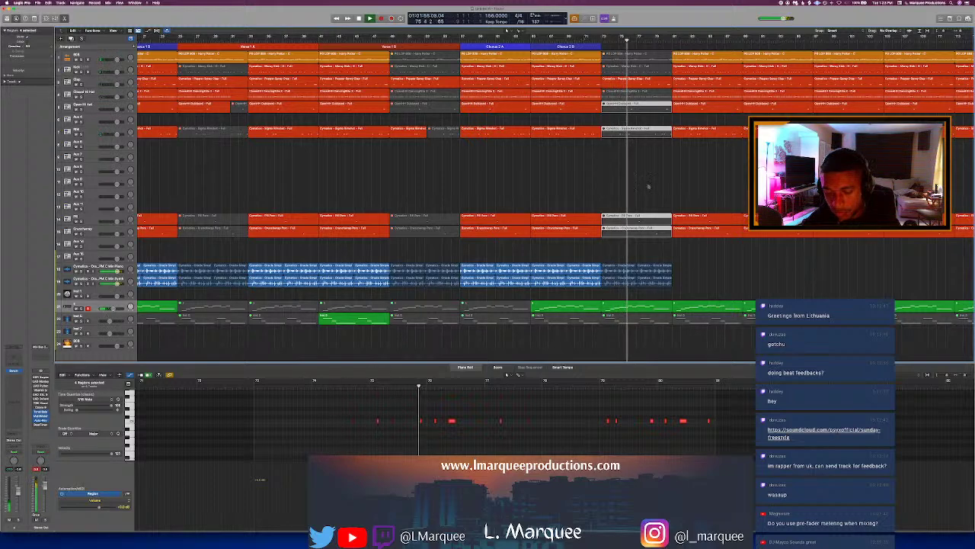
Step: Mute the green synth melody regions at bars 73, 81 and 89
{"action": "left_click", "coordinate": [661, 308]}
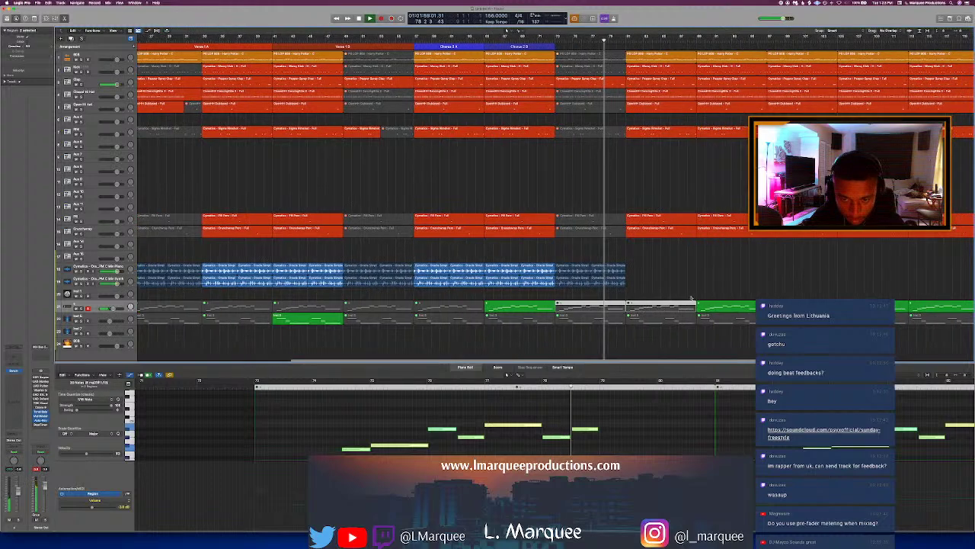
{"action": "scroll", "coordinate": [692, 307], "scroll_direction": "right", "scroll_amount": 2}
{"action": "left_click", "coordinate": [723, 308]}
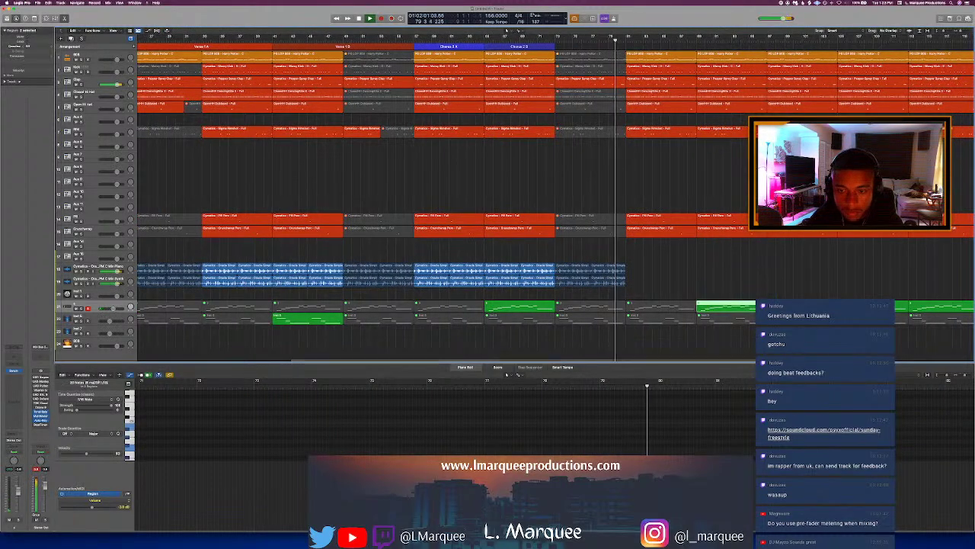
{"action": "key", "text": "ctrl+m"}
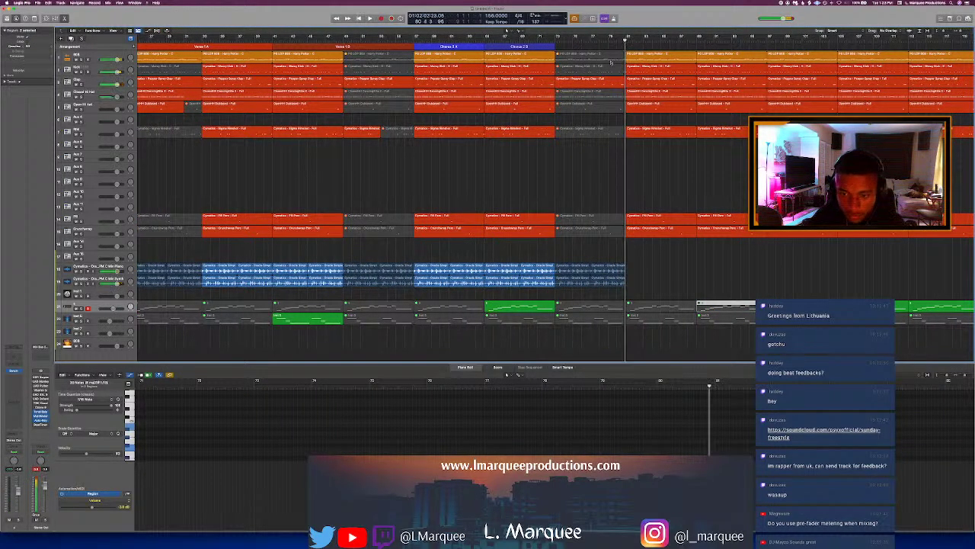
Step: Mute the long last note of the clap region at bar 73 and play back the transition into bar 81
{"action": "left_click", "coordinate": [617, 80]}
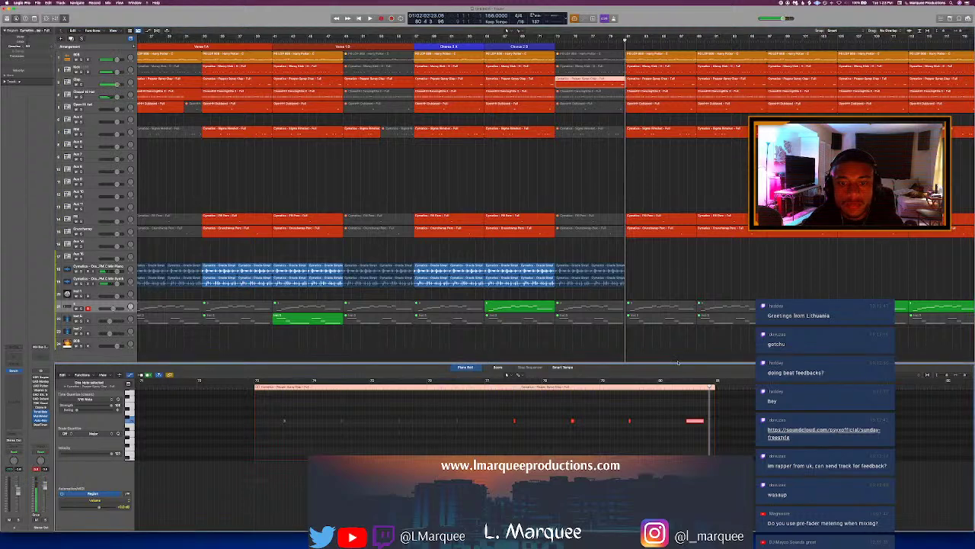
{"action": "left_click_drag", "start_coordinate": [672, 407], "coordinate": [704, 448]}
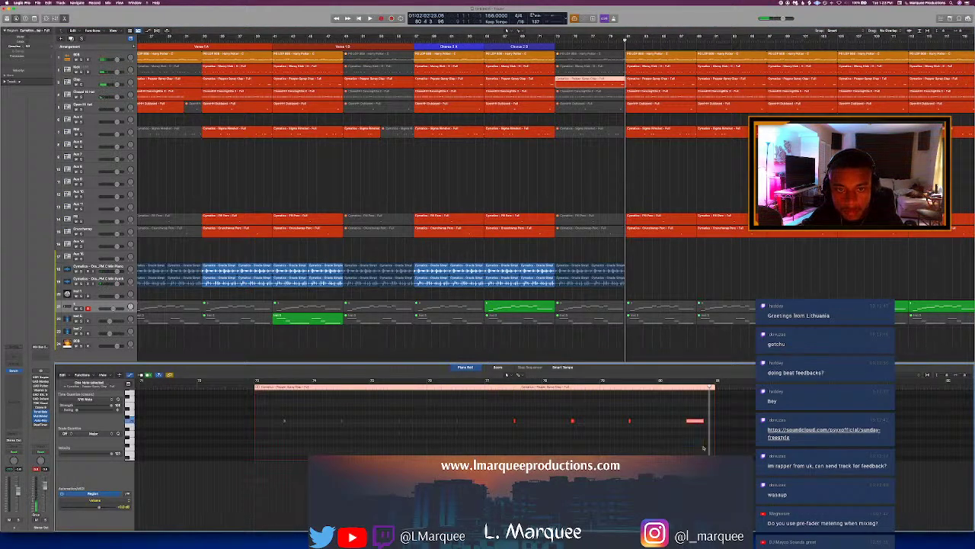
{"action": "left_click", "coordinate": [591, 38]}
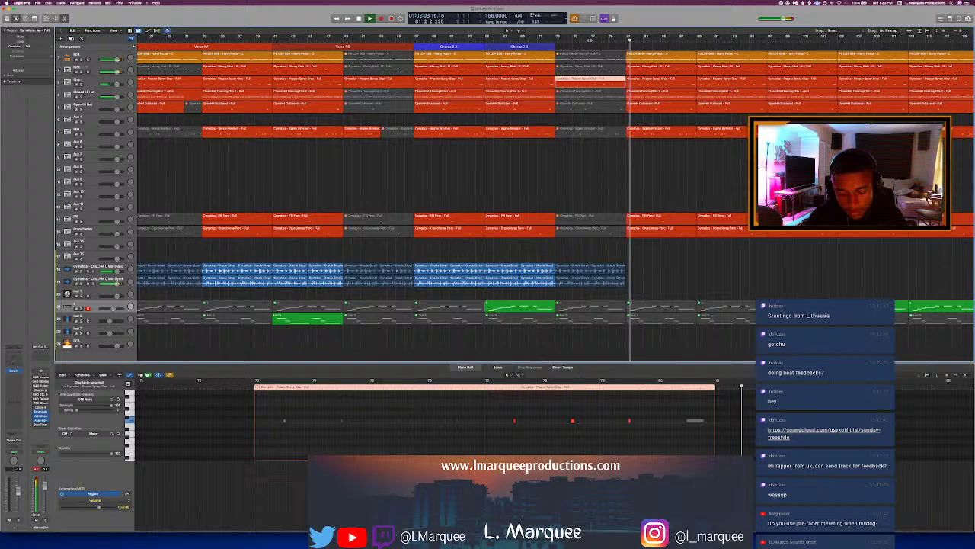
Step: Copy the melody loops spanning bars 33 to 57 to the section after bar 81 and align them with the playhead at bar 81
{"action": "left_click", "coordinate": [506, 270]}
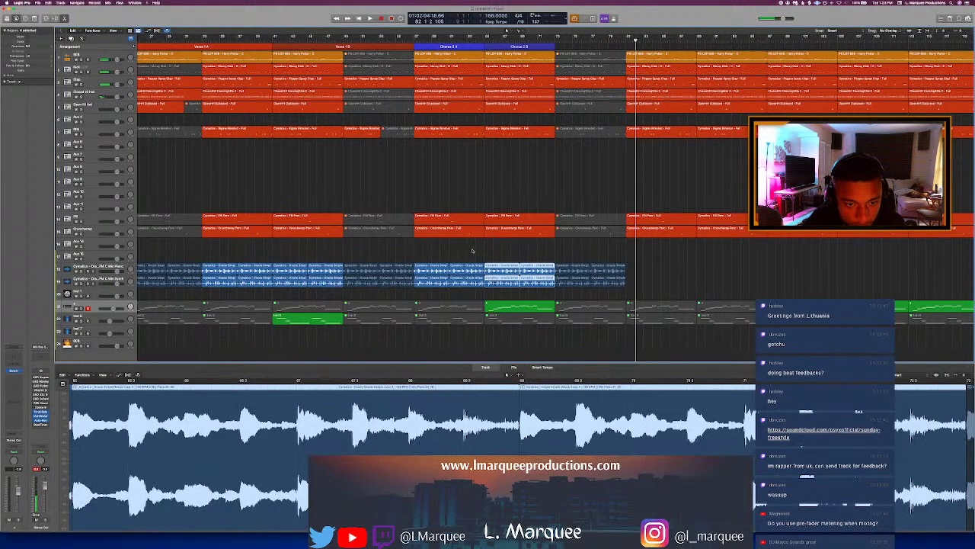
{"action": "left_click", "coordinate": [426, 255]}
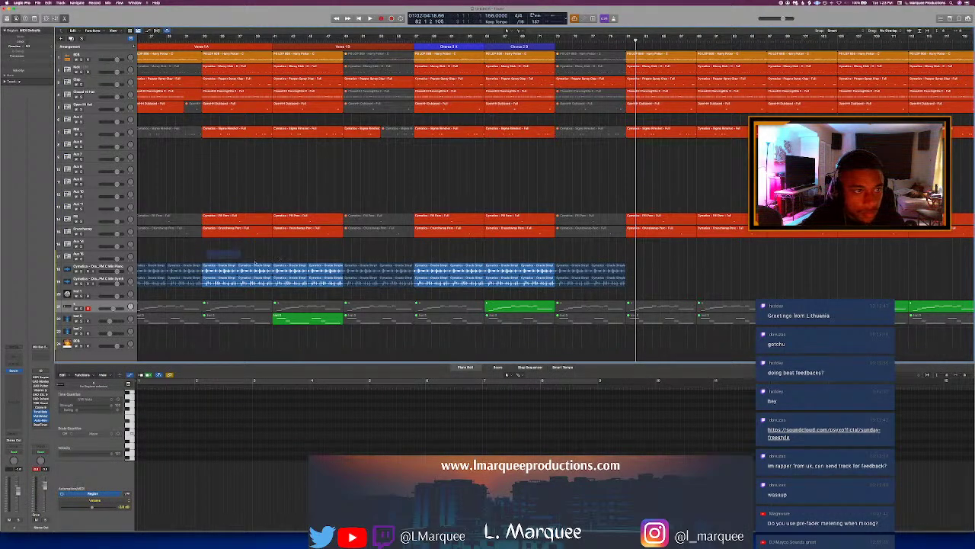
{"action": "left_click_drag", "start_coordinate": [207, 252], "coordinate": [401, 291]}
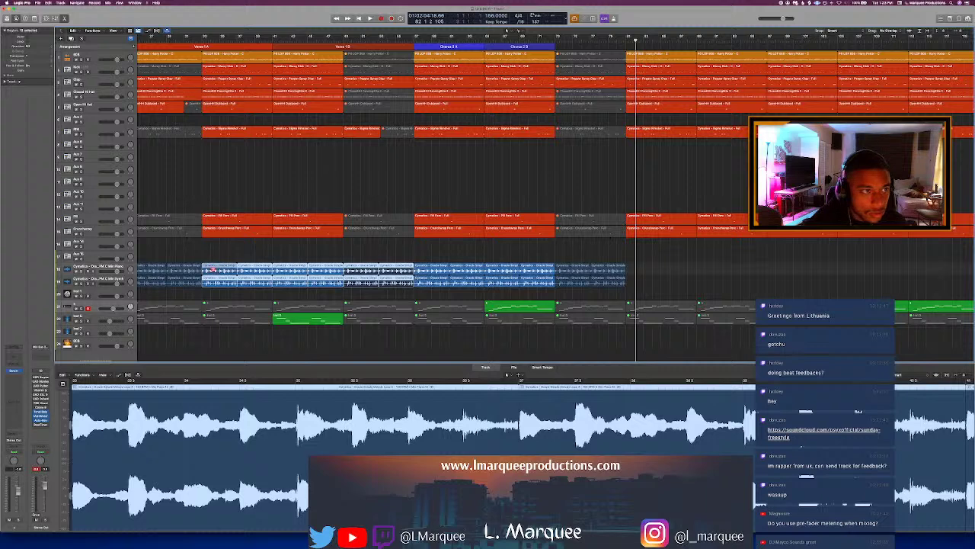
{"action": "left_click_drag", "start_coordinate": [215, 271], "coordinate": [640, 272]}
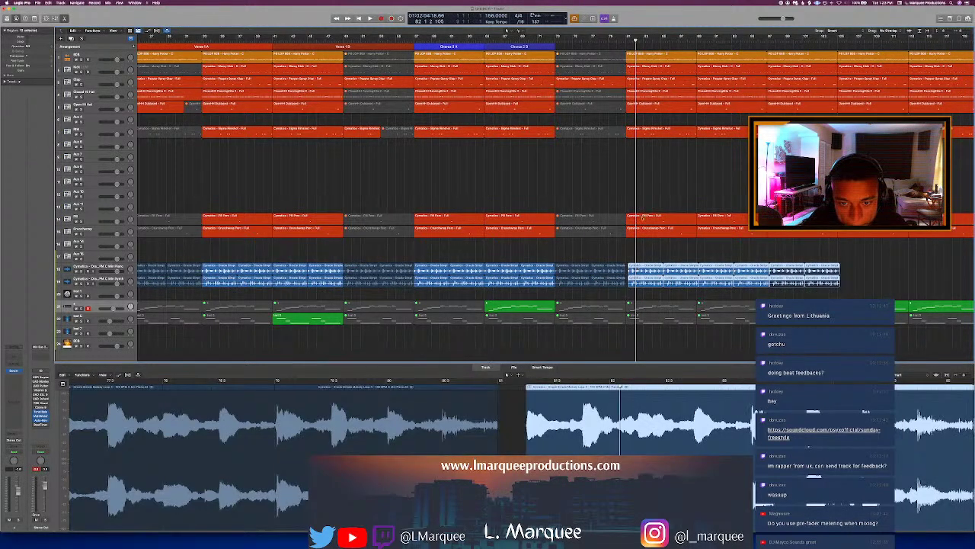
{"action": "left_click", "coordinate": [626, 40]}
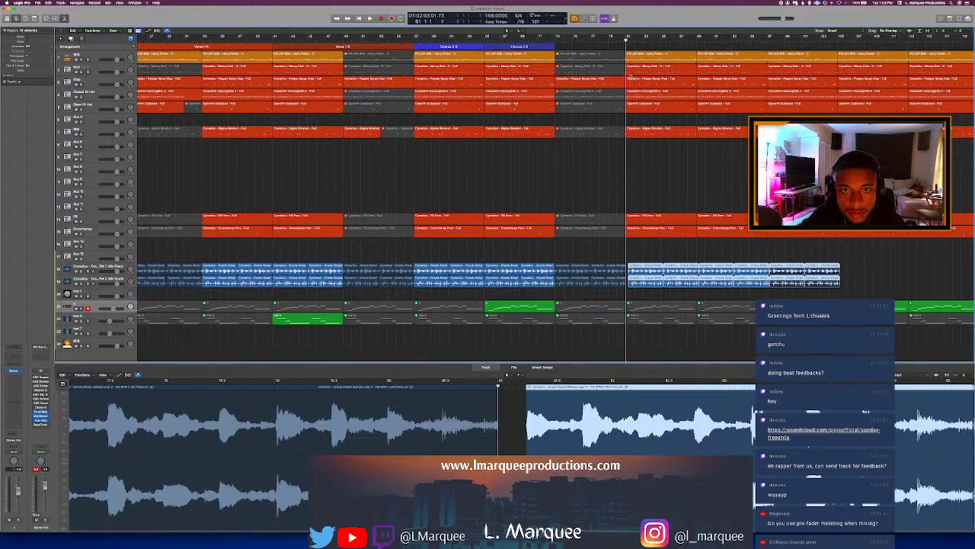
{"action": "right_click", "coordinate": [649, 268]}
{"action": "left_click", "coordinate": [668, 339]}
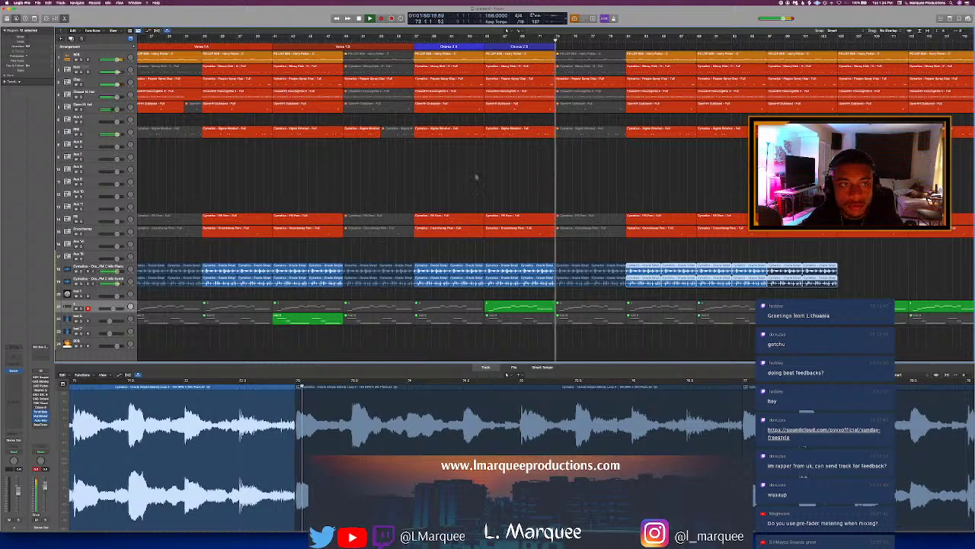
Step: Close the editor, rename the upper melody track as Keys and the synth track below it after its Omnisphere patch, BELL - 1020 - Celestial
{"action": "key", "text": "e"}
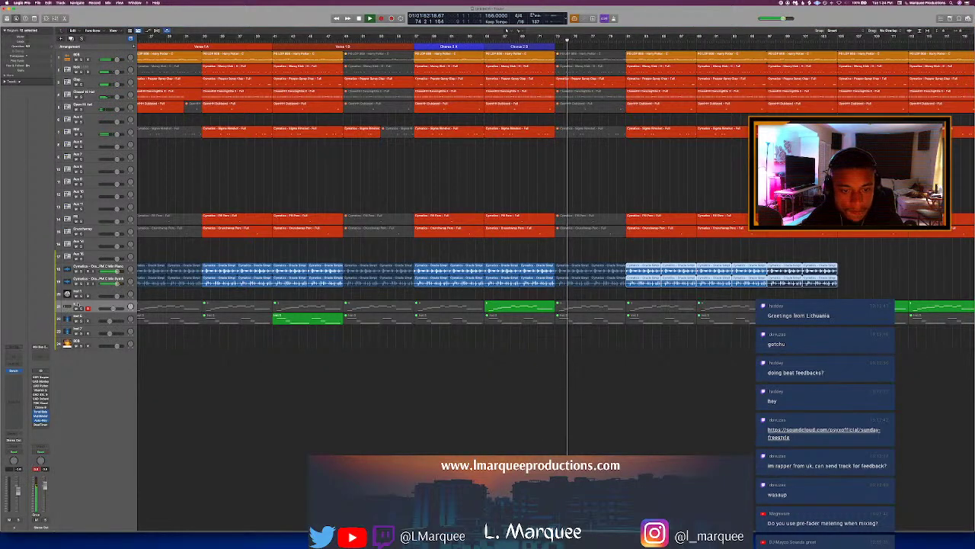
{"action": "key", "text": "super+shift+a"}
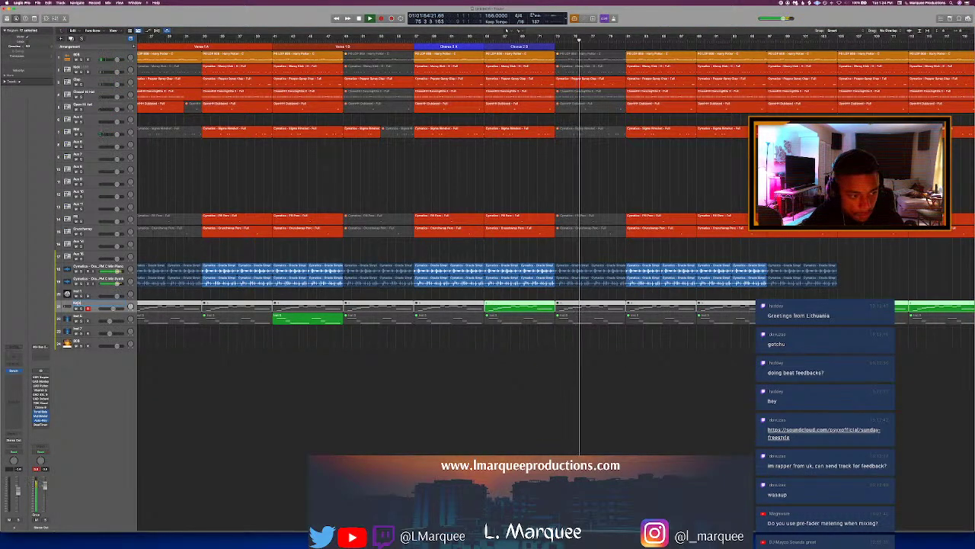
{"action": "left_click", "coordinate": [86, 316]}
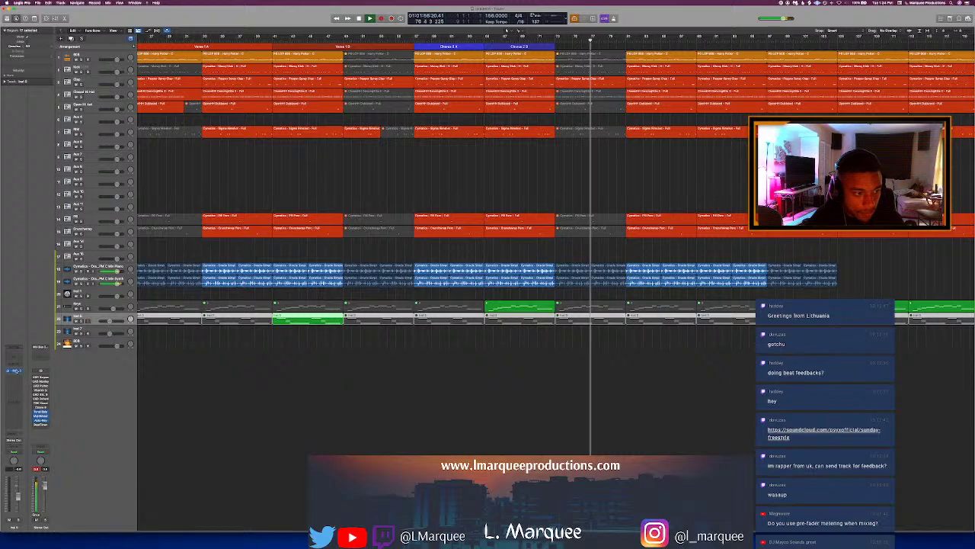
{"action": "key", "text": "v"}
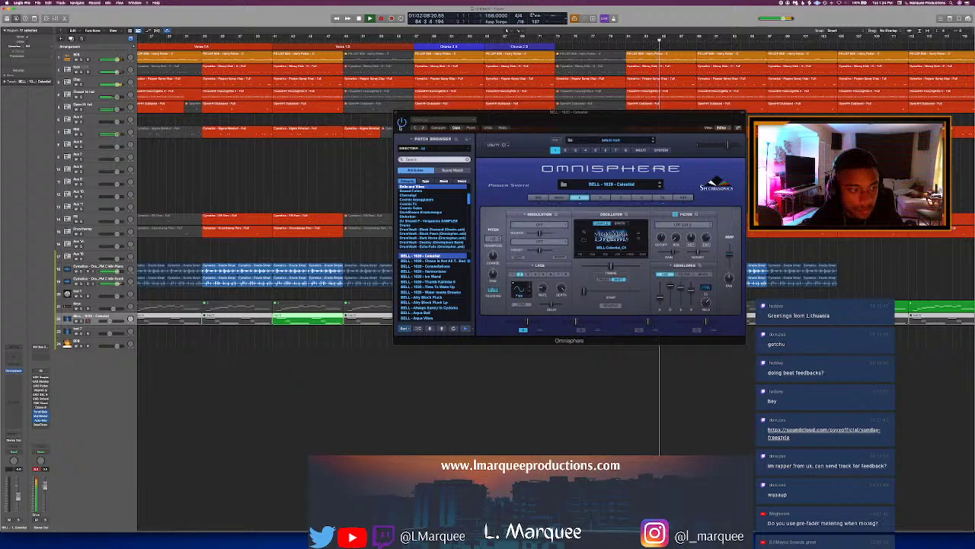
{"action": "left_click", "coordinate": [397, 113]}
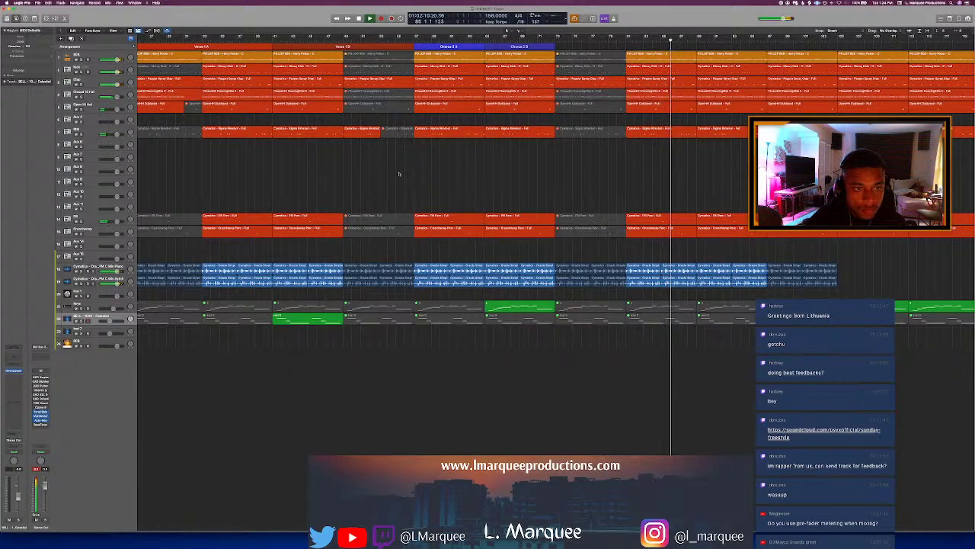
Step: Name all the MIDI regions in the arrangement after their tracks and clear the selection
{"action": "key", "text": "super+a"}
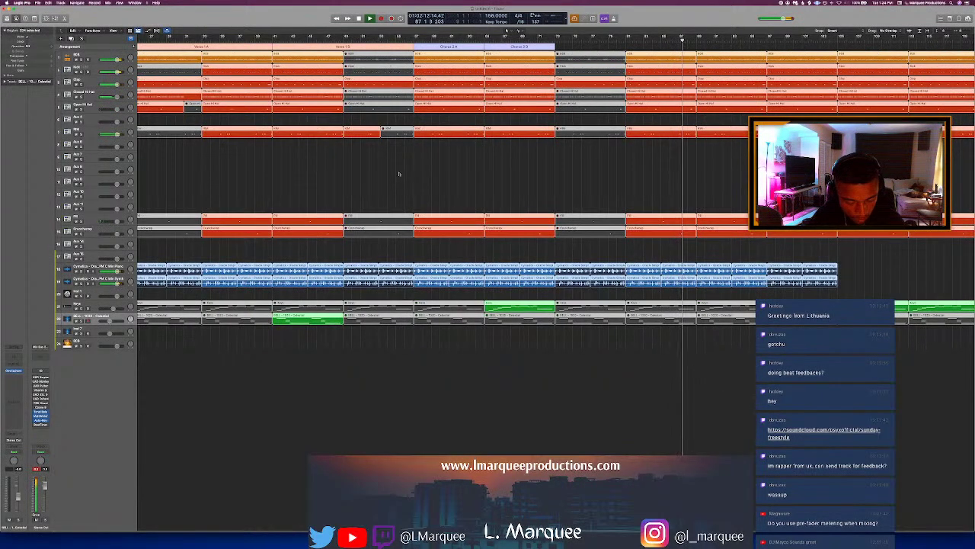
{"action": "left_click", "coordinate": [407, 174]}
Step: Mark two consecutive Verse sections in the arrangement track, one from bar 73 to bar 89 and one from bar 89 to bar 105
{"action": "scroll", "coordinate": [411, 179], "scroll_direction": "right", "scroll_amount": 2}
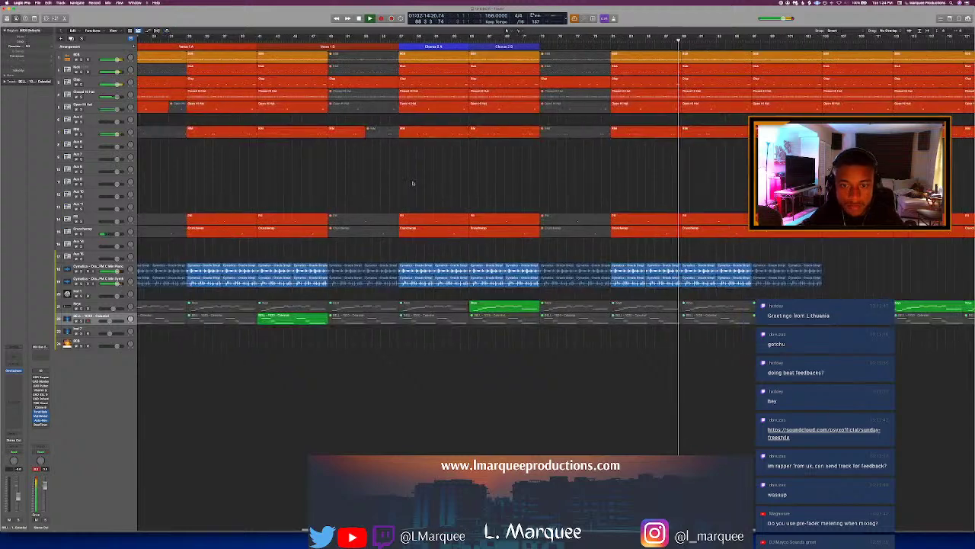
{"action": "scroll", "coordinate": [418, 184], "scroll_direction": "right", "scroll_amount": 3}
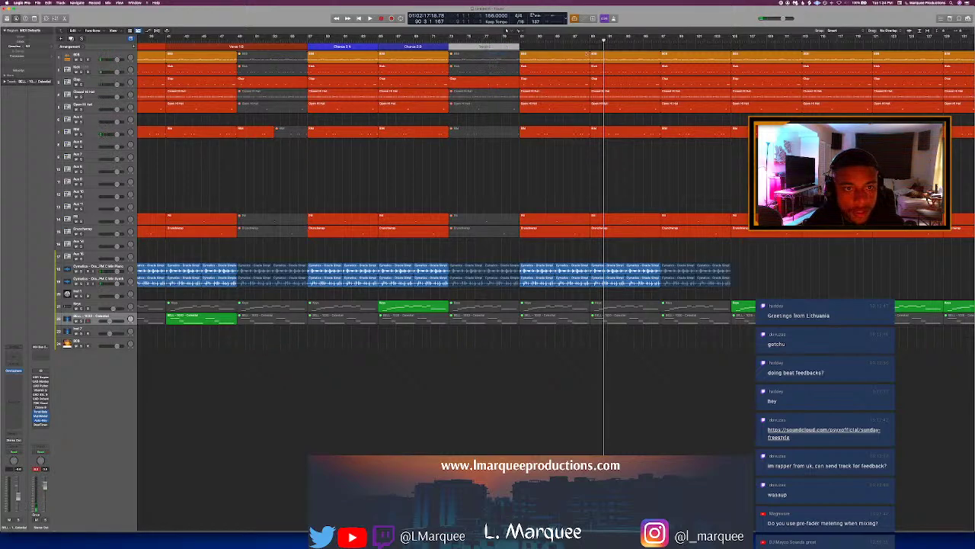
{"action": "left_click", "coordinate": [586, 38]}
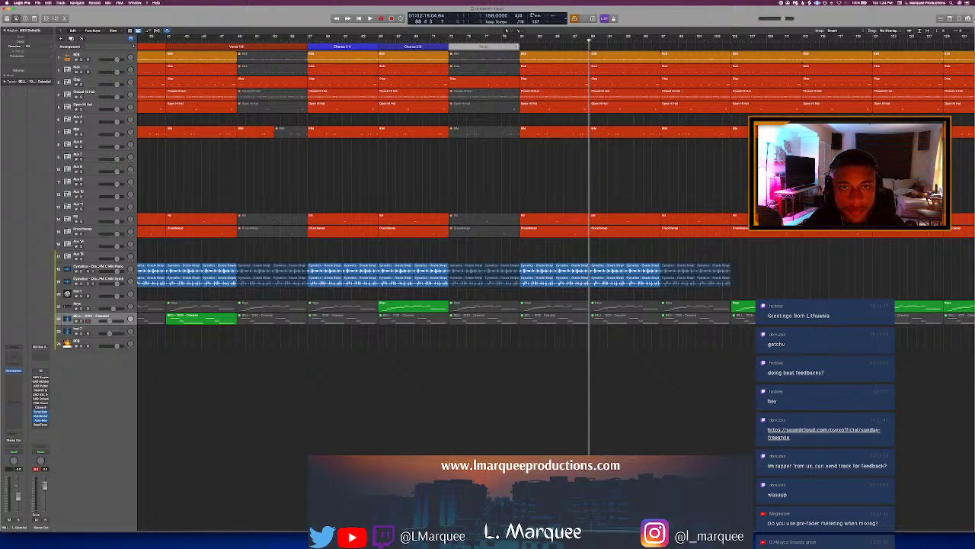
{"action": "left_click_drag", "start_coordinate": [568, 57], "coordinate": [583, 57]}
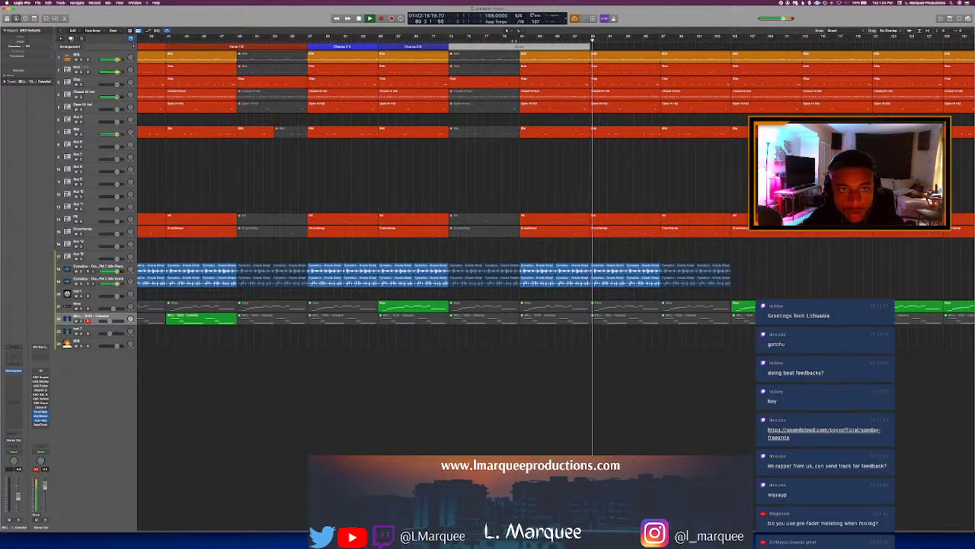
{"action": "left_click", "coordinate": [516, 38]}
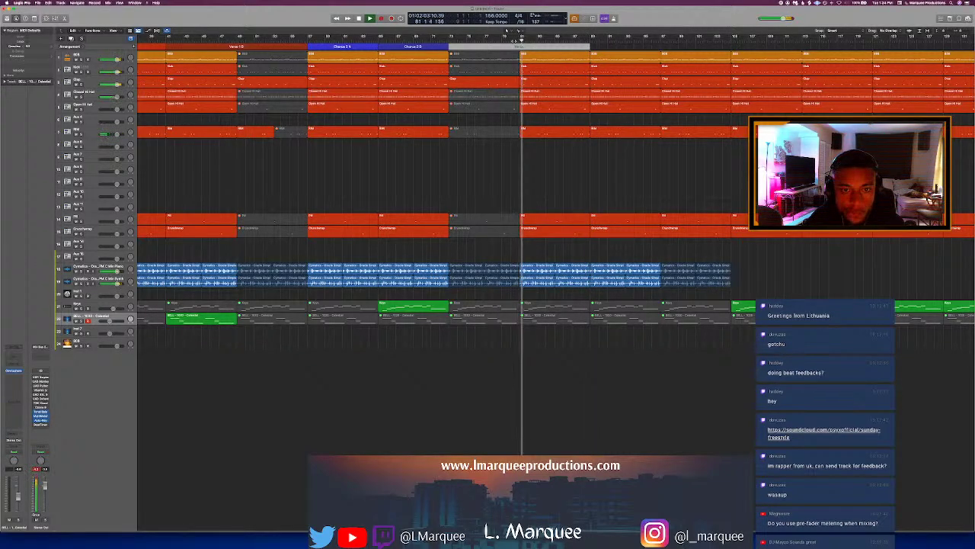
{"action": "left_click", "coordinate": [648, 48]}
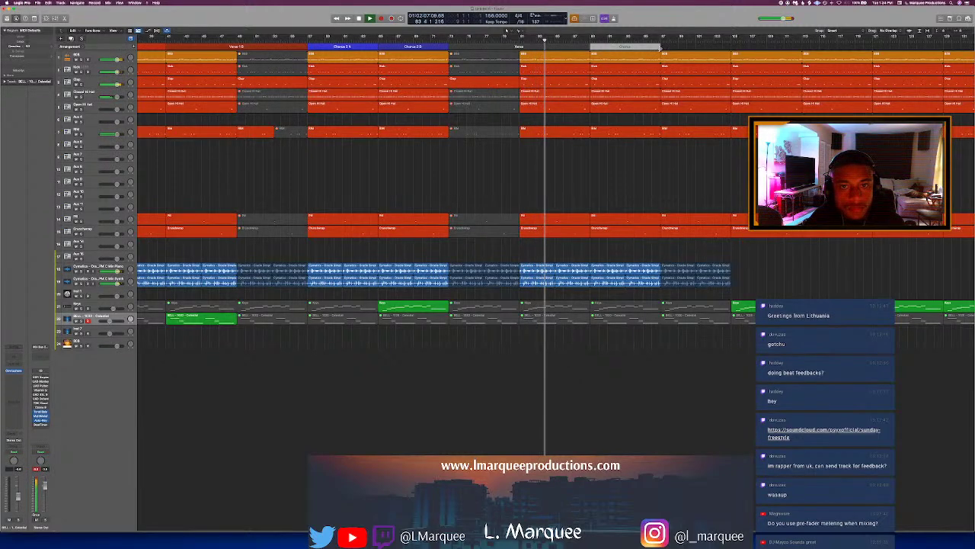
{"action": "left_click_drag", "start_coordinate": [661, 47], "coordinate": [731, 55]}
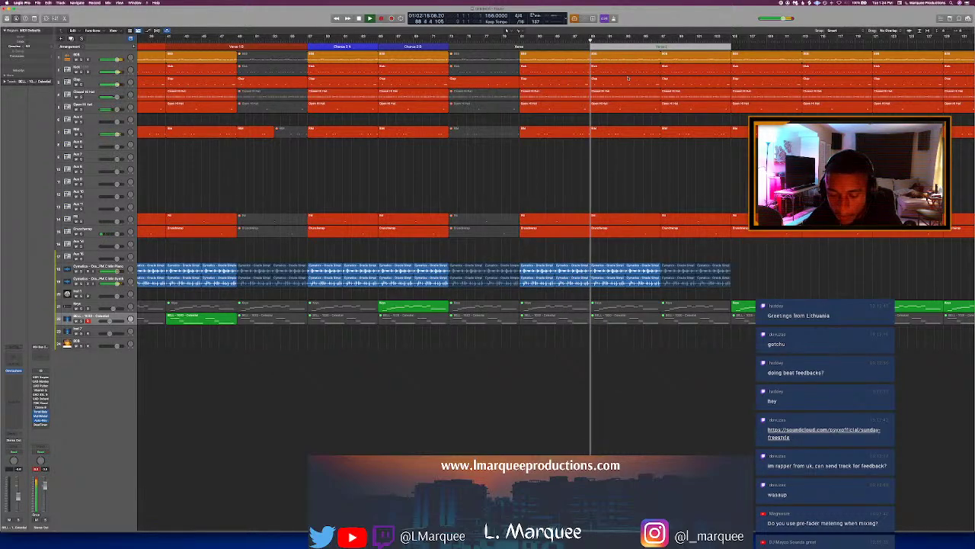
Step: Mute the closed hi-hat notes in the first two bars of the region at bar 89 and play the section back
{"action": "key", "text": "space"}
{"action": "left_click", "coordinate": [611, 94]}
{"action": "double_click", "coordinate": [611, 95]}
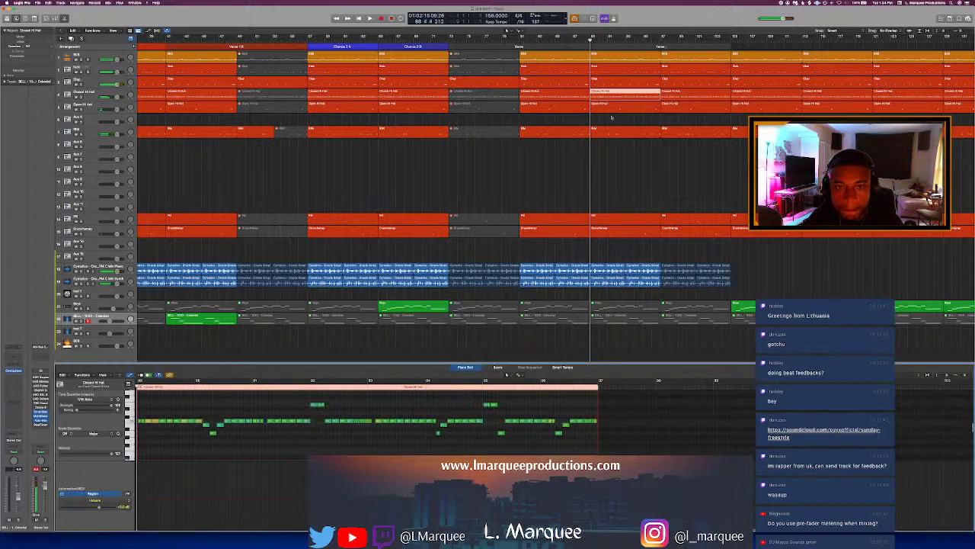
{"action": "scroll", "coordinate": [371, 404], "scroll_direction": "left", "scroll_amount": 5}
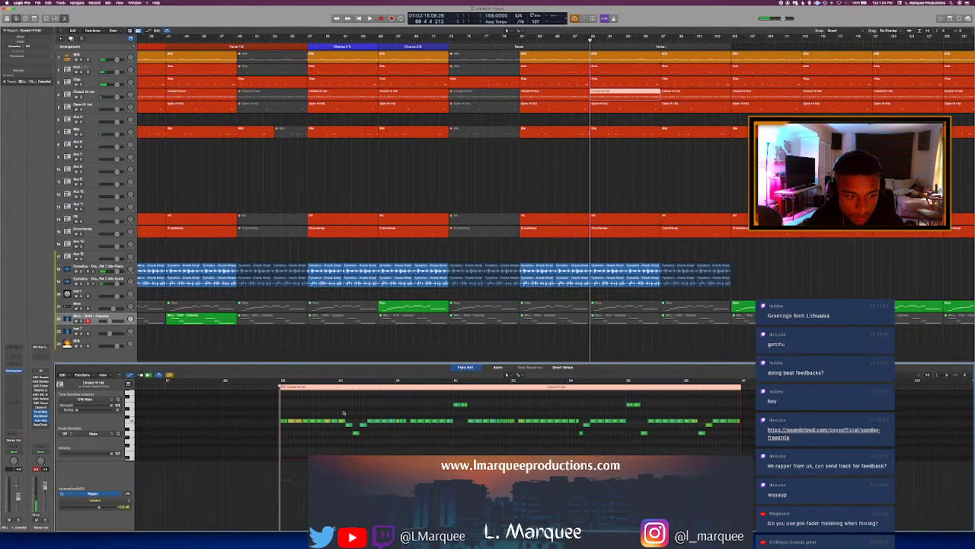
{"action": "left_click_drag", "start_coordinate": [299, 397], "coordinate": [417, 446]}
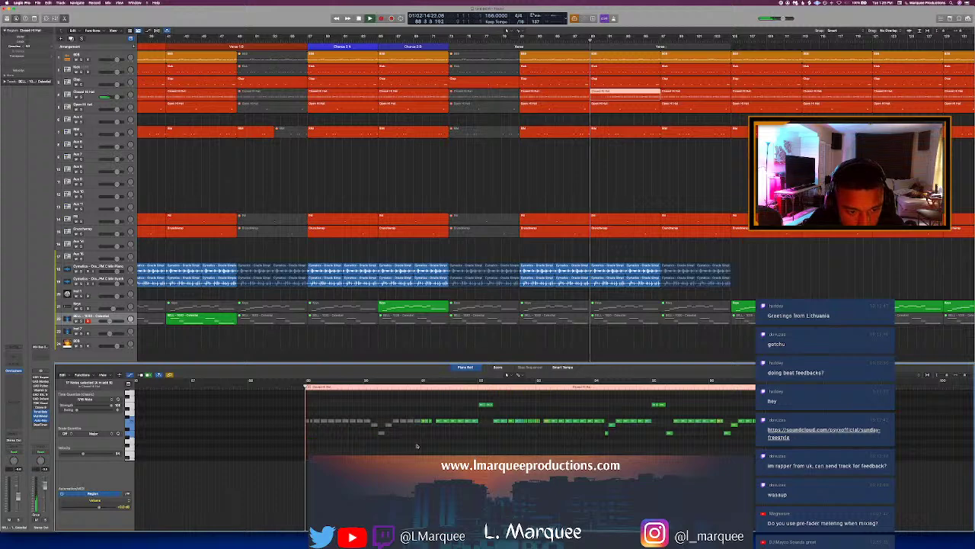
{"action": "key", "text": "space"}
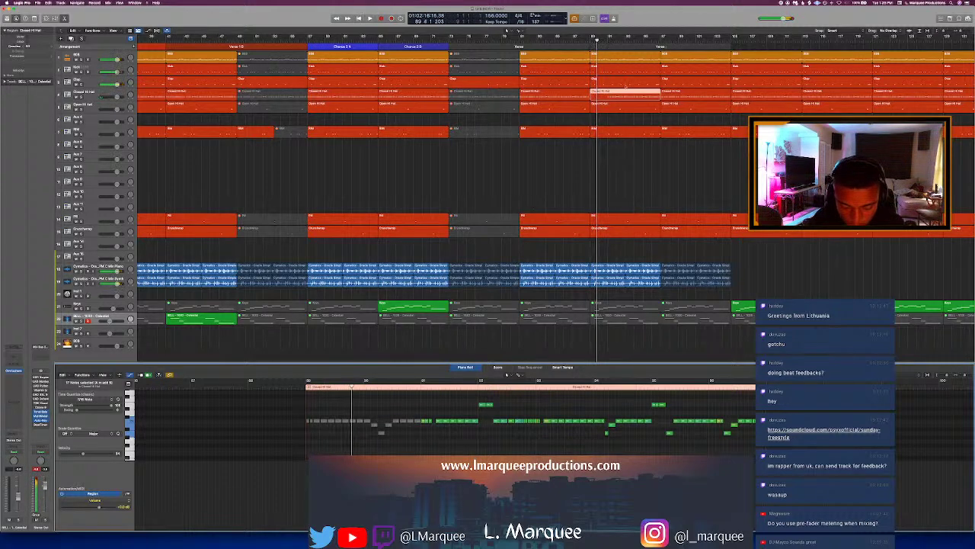
Step: Open the kick region at bar 89 in the Piano Roll and select the notes at its beginning
{"action": "left_click_drag", "start_coordinate": [600, 77], "coordinate": [601, 74]}
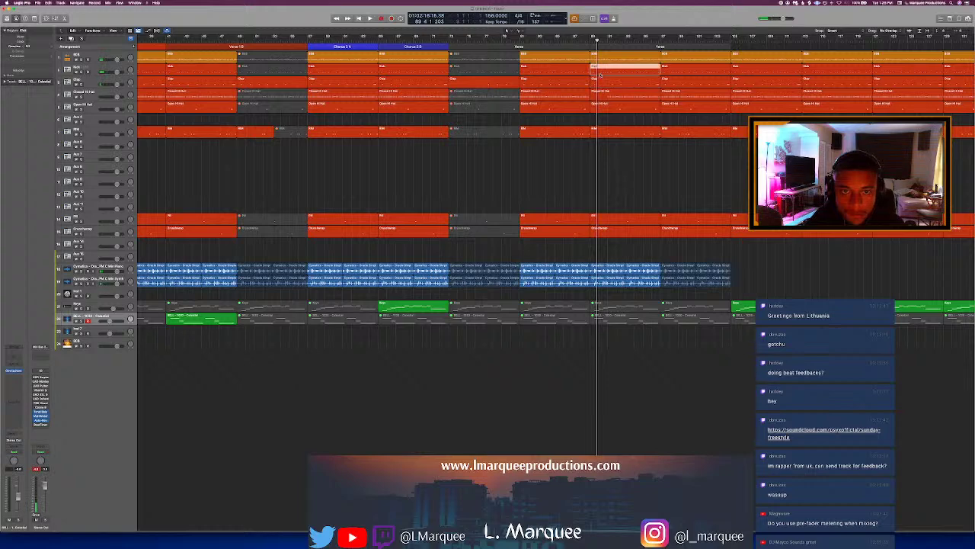
{"action": "key", "text": "p"}
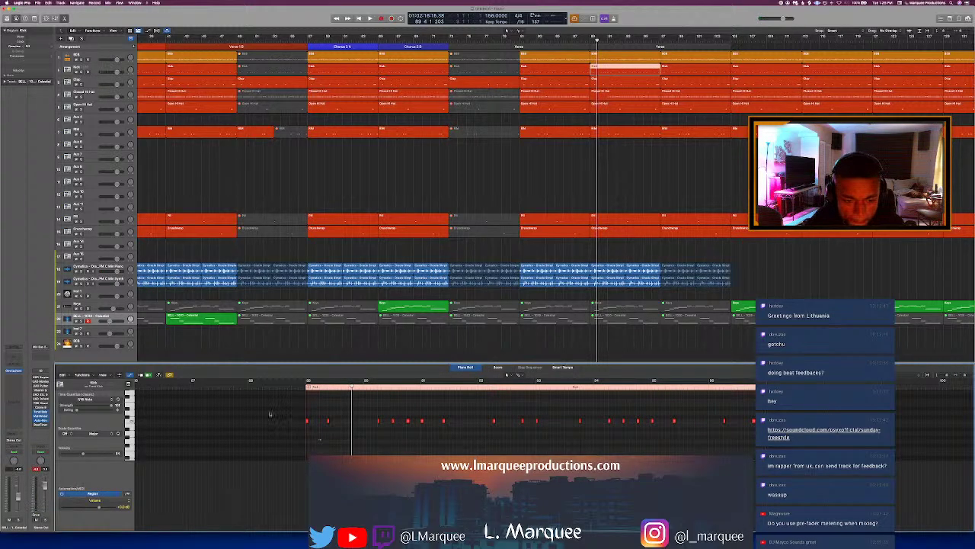
{"action": "left_click_drag", "start_coordinate": [270, 413], "coordinate": [369, 435]}
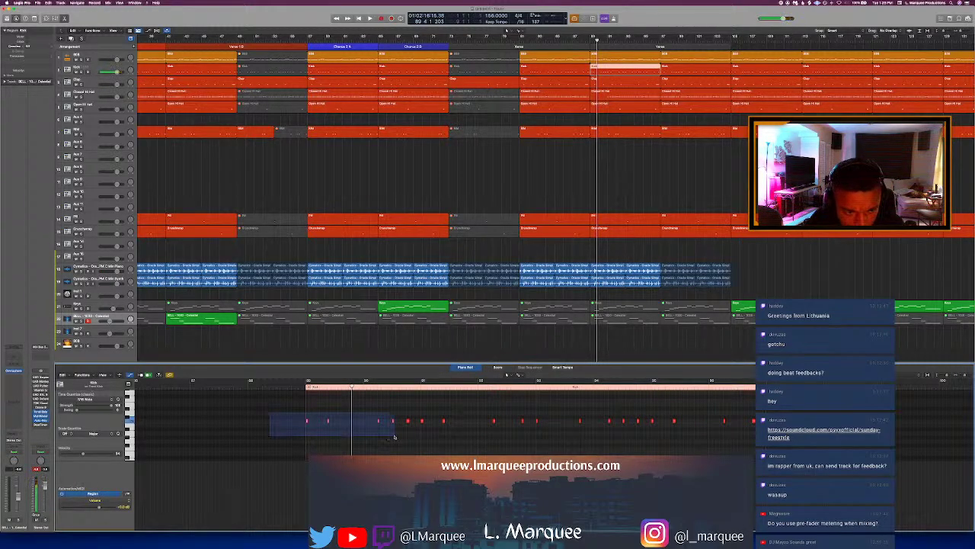
Step: Mute the kick notes at the start of the Kick region at bar 89 and play the result
{"action": "left_click_drag", "start_coordinate": [400, 436], "coordinate": [283, 402]}
{"action": "scroll", "coordinate": [283, 402], "scroll_direction": "right", "scroll_amount": 1}
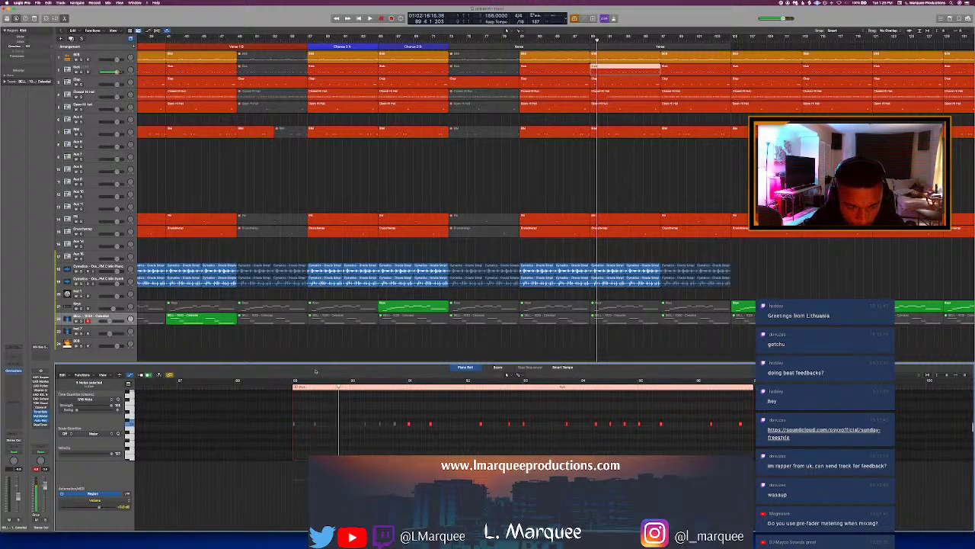
{"action": "left_click", "coordinate": [257, 387]}
{"action": "key", "text": "space"}
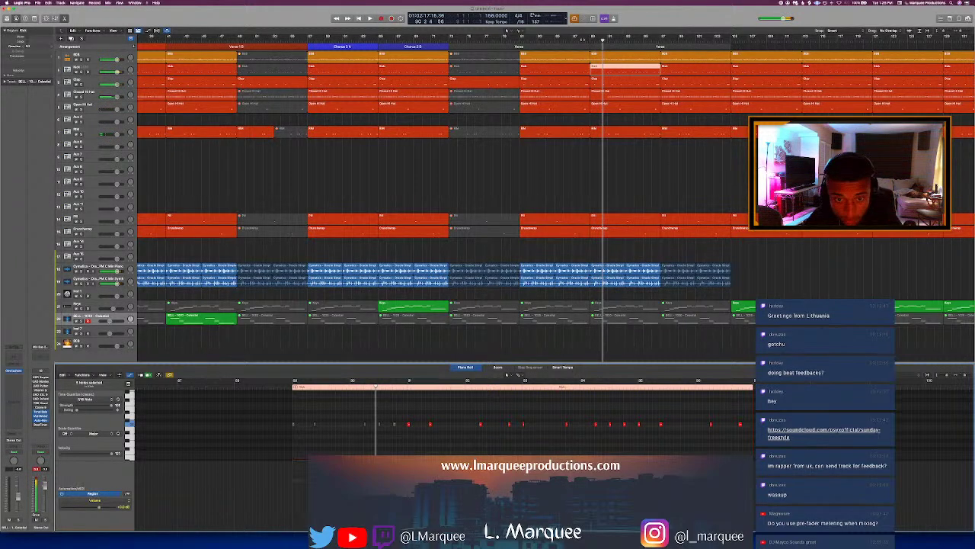
{"action": "key", "text": "space"}
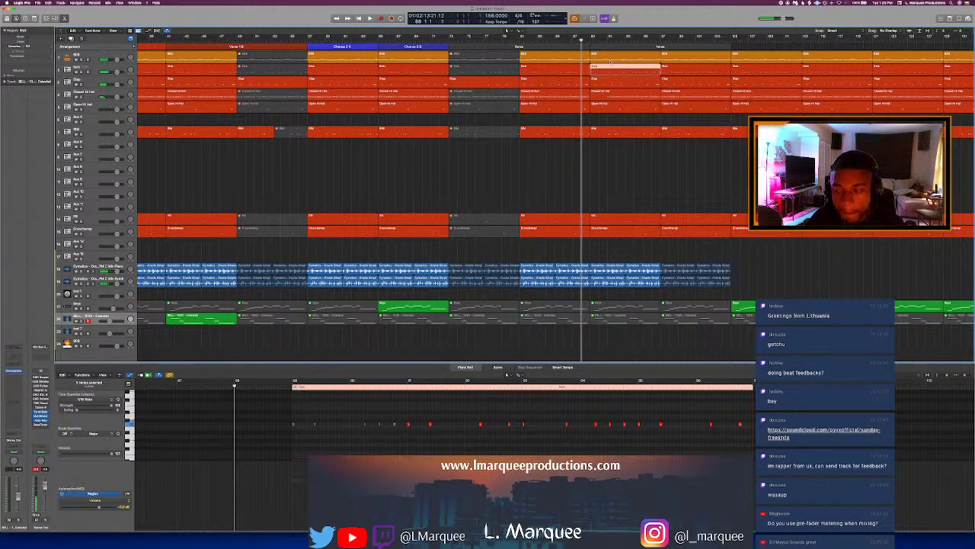
Step: In the 808 region at bar 89, mute the second and third notes, lengthen the first note, and play the result
{"action": "left_click", "coordinate": [611, 55]}
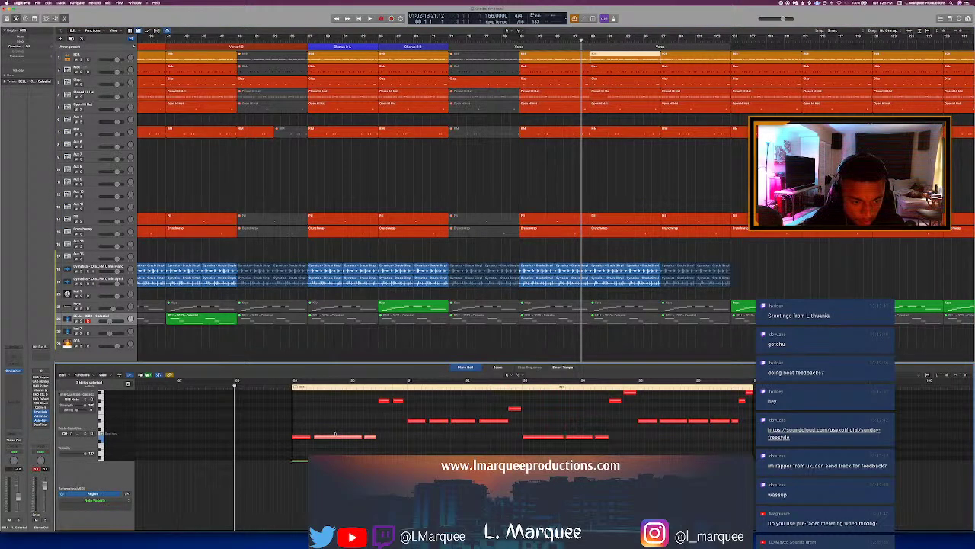
{"action": "key", "text": "space"}
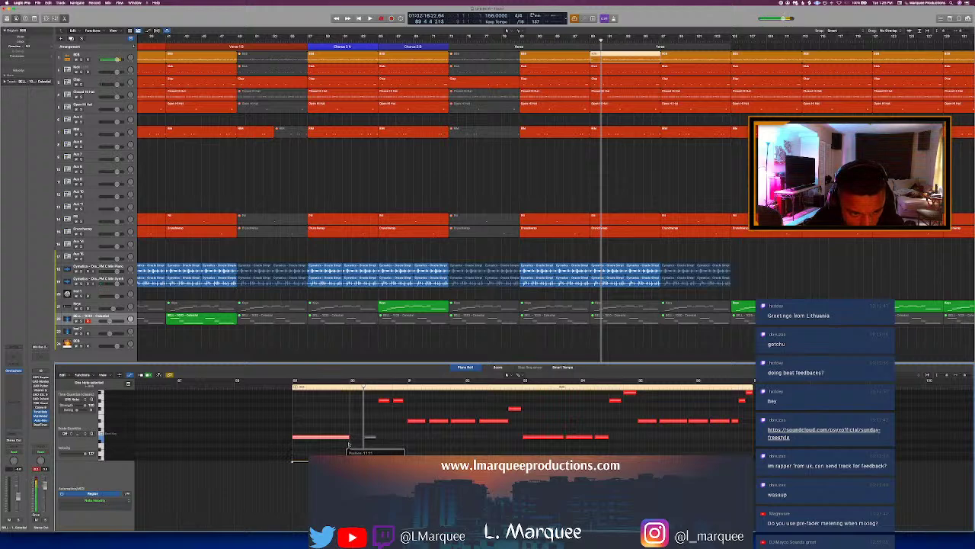
{"action": "key", "text": "space"}
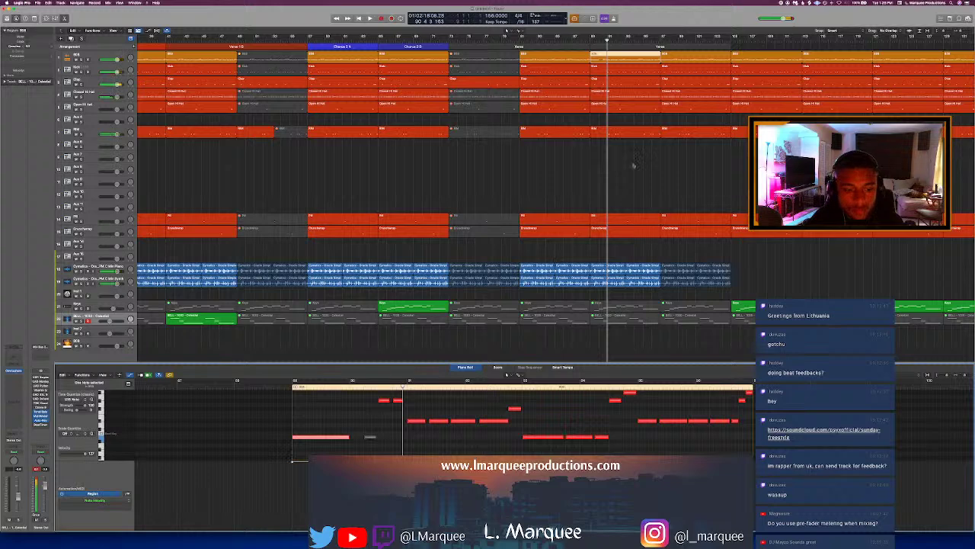
Step: Add an extra clap note at about beat 4 of bar 90 in the Clap region and adjust its length during playback
{"action": "key", "text": "super+Right"}
{"action": "left_click", "coordinate": [606, 79]}
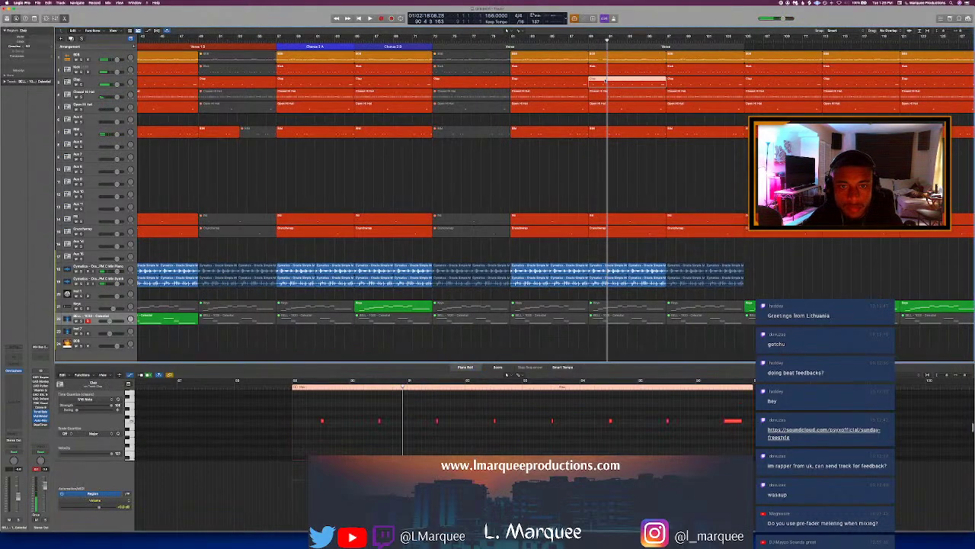
{"action": "left_click", "coordinate": [398, 421]}
{"action": "key", "text": "space"}
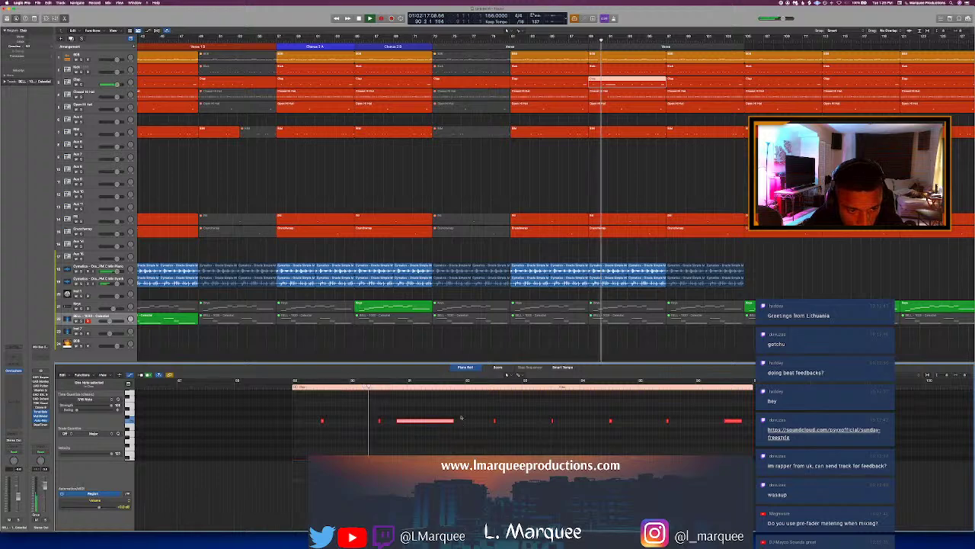
{"action": "left_click_drag", "start_coordinate": [408, 421], "coordinate": [402, 422]}
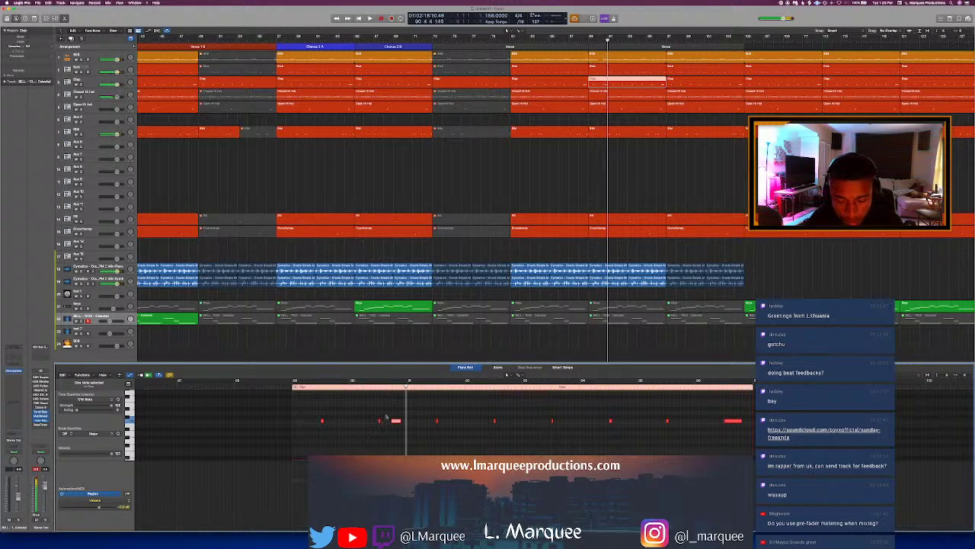
{"action": "left_click_drag", "start_coordinate": [397, 421], "coordinate": [407, 421]}
{"action": "scroll", "coordinate": [401, 421], "scroll_direction": "up", "scroll_amount": 5}
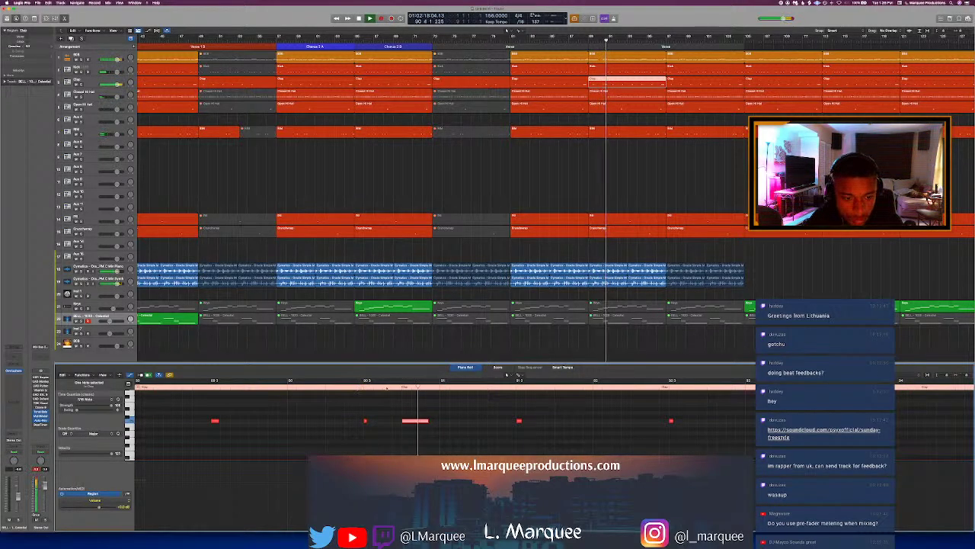
Step: Split the piano and synth audio loops at beats 3 and 4 of bar 90 and isolate a short slice on both tracks
{"action": "left_click", "coordinate": [365, 389]}
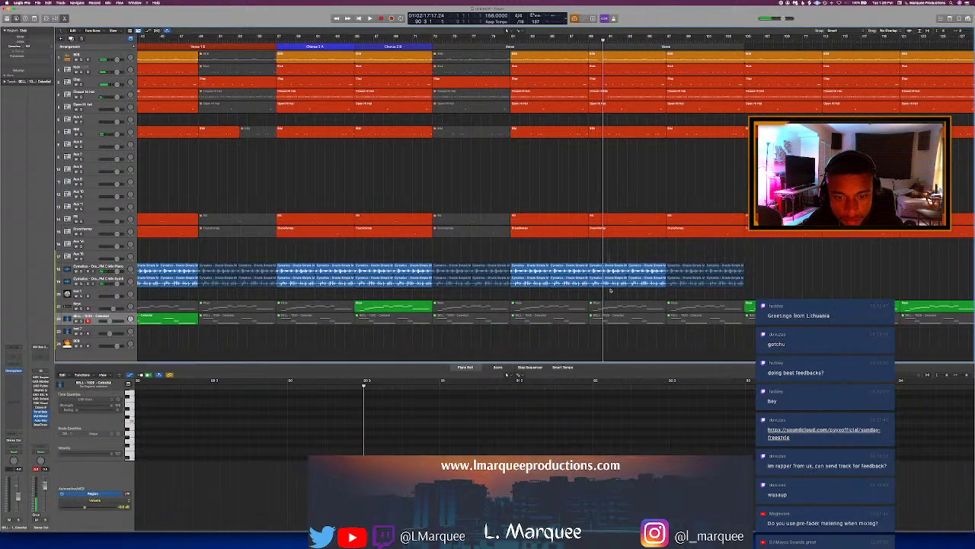
{"action": "left_click", "coordinate": [590, 273]}
{"action": "left_click_drag", "start_coordinate": [590, 281], "coordinate": [604, 274]}
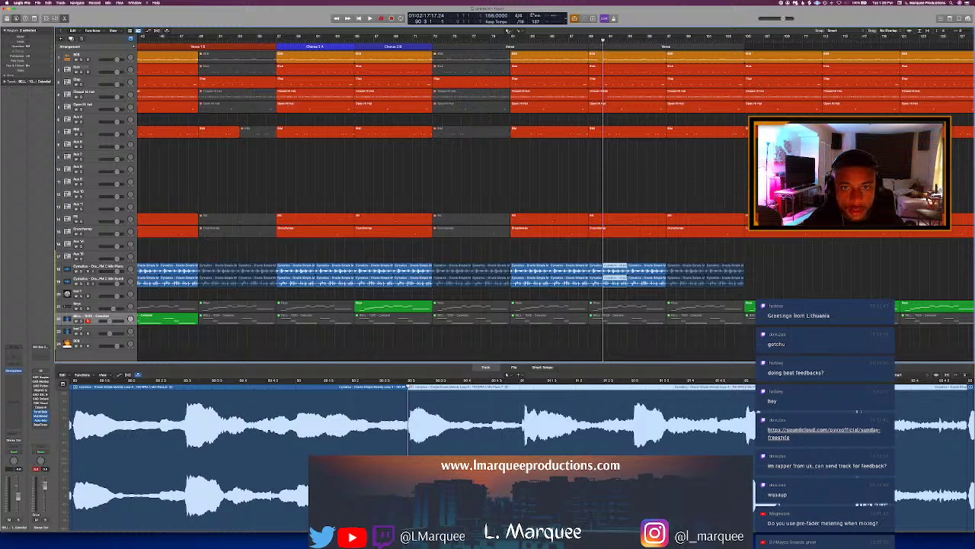
{"action": "key", "text": "space"}
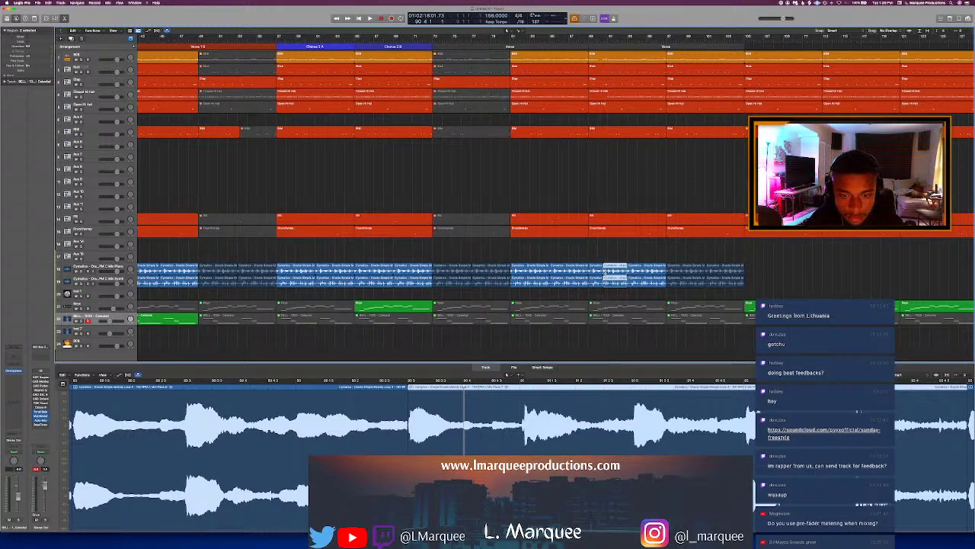
{"action": "left_click", "coordinate": [607, 276]}
{"action": "left_click", "coordinate": [605, 293]}
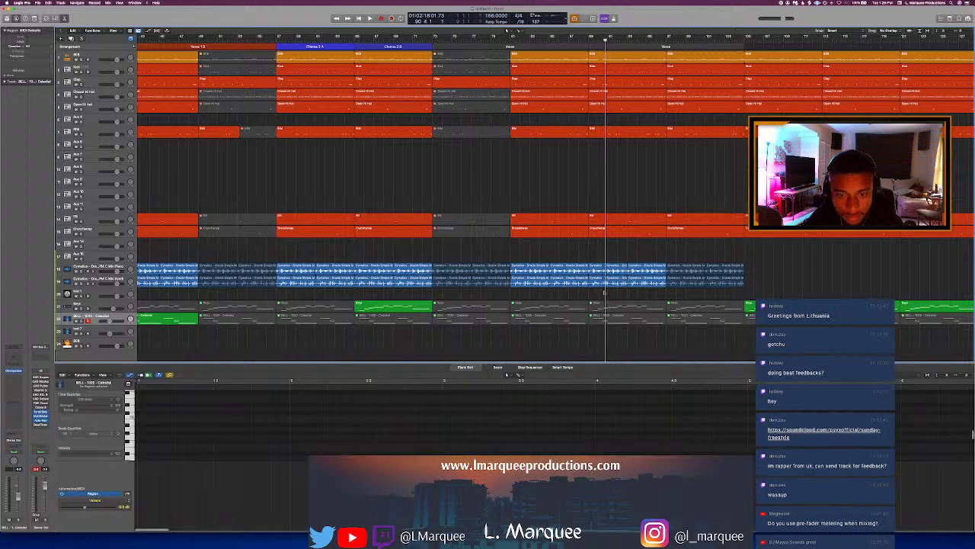
{"action": "left_click", "coordinate": [605, 275]}
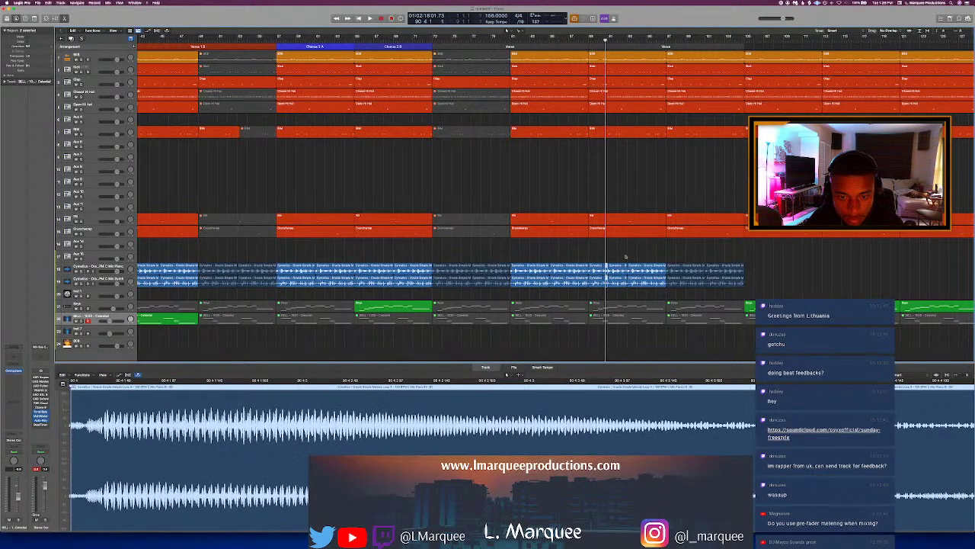
Step: Close the editor and play the arrangement from bar 89 to check the edits
{"action": "left_click", "coordinate": [588, 39]}
{"action": "key", "text": "e"}
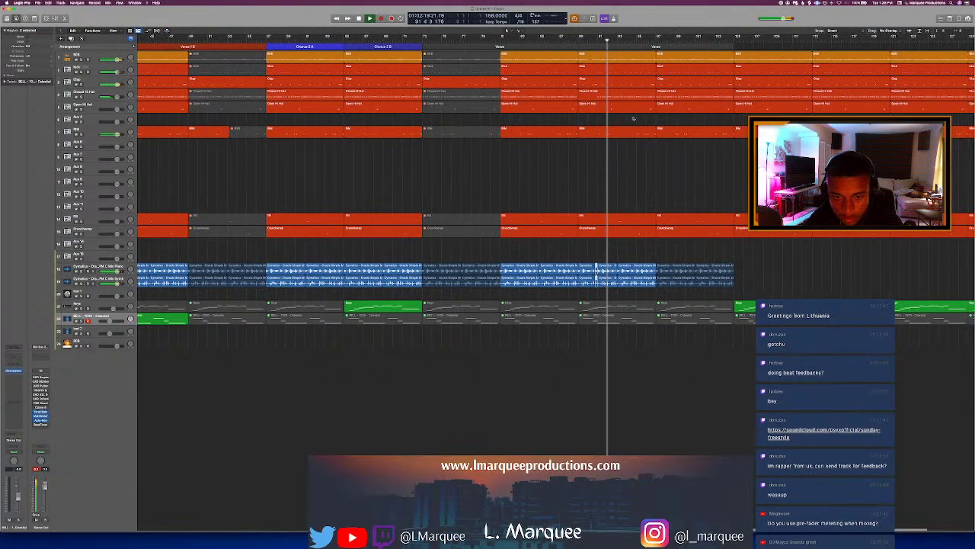
{"action": "key", "text": "space"}
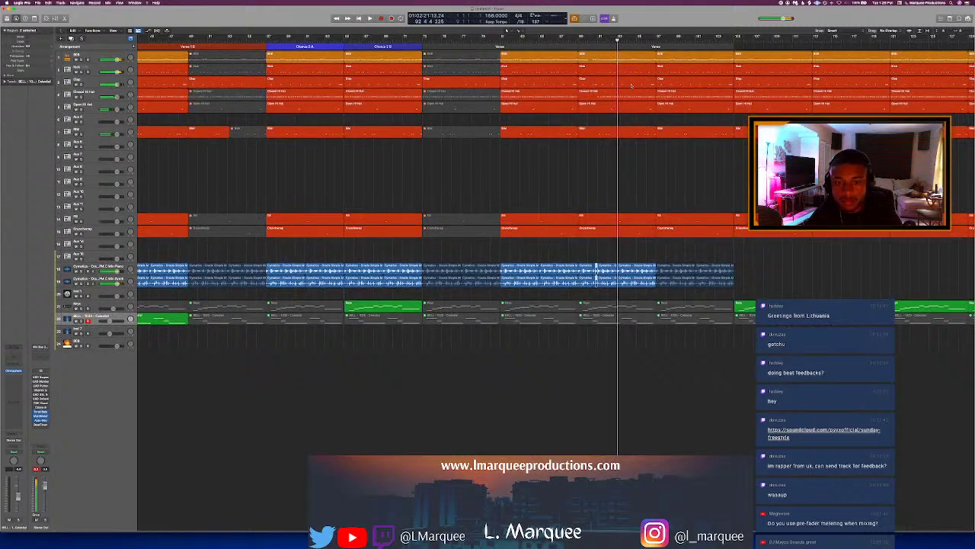
Step: Mute the opening run of notes in the Closed Hi Hat region at bar 89 and play the result
{"action": "double_click", "coordinate": [631, 92]}
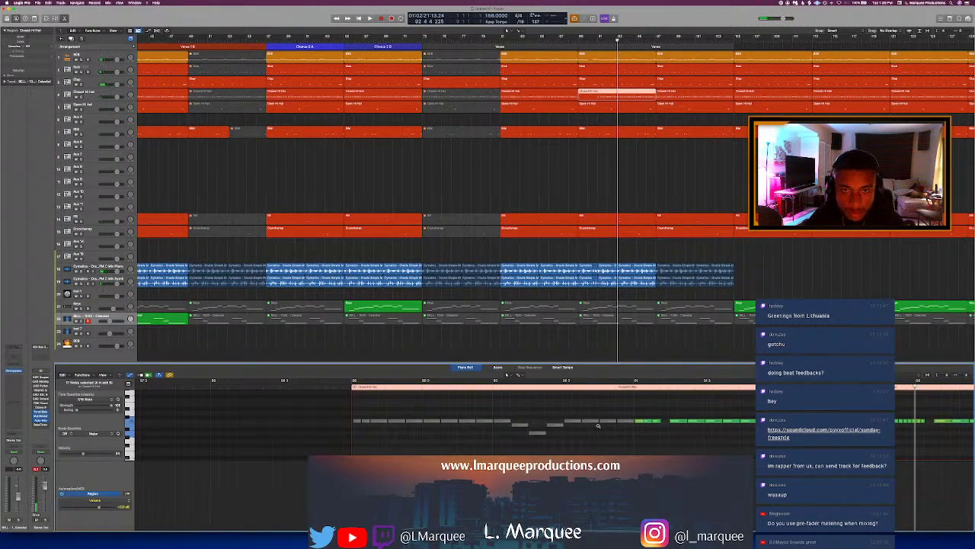
{"action": "key", "text": "space"}
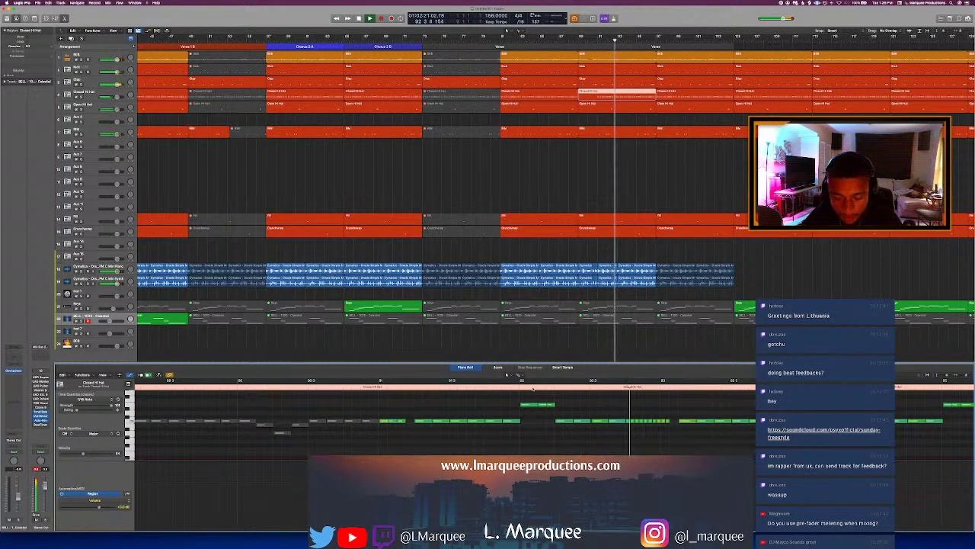
{"action": "key", "text": "space"}
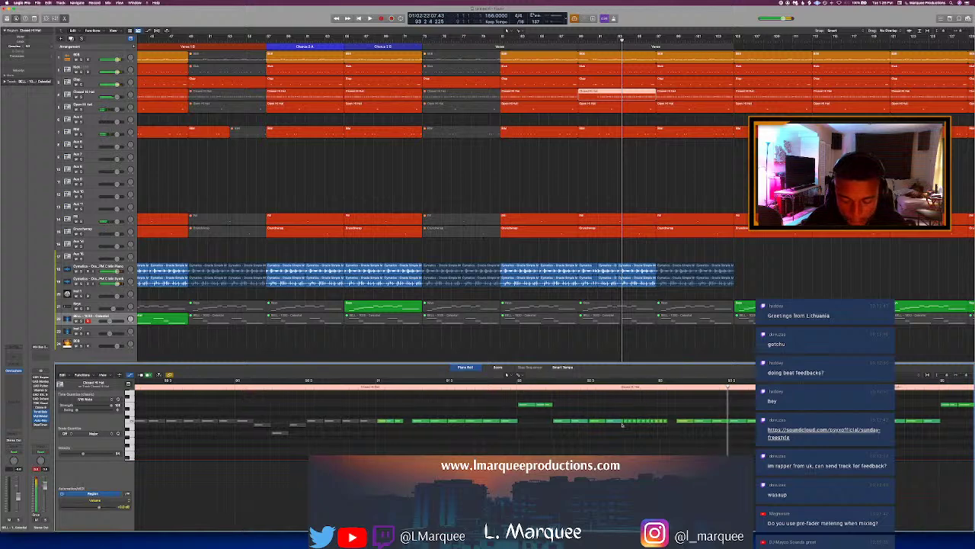
Step: Mute the closed hi-hat notes in bars 93 and 94 and play through to the end of the region
{"action": "scroll", "coordinate": [553, 400], "scroll_direction": "right", "scroll_amount": 3}
{"action": "left_click", "coordinate": [537, 387]}
{"action": "key", "text": "space"}
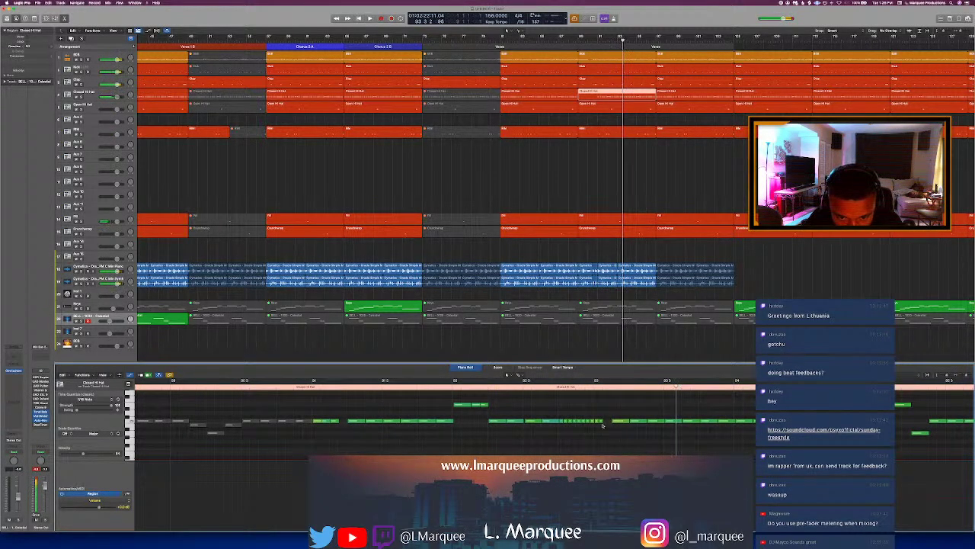
{"action": "left_click", "coordinate": [576, 386]}
{"action": "left_click_drag", "start_coordinate": [595, 414], "coordinate": [824, 454]}
{"action": "key", "text": "space"}
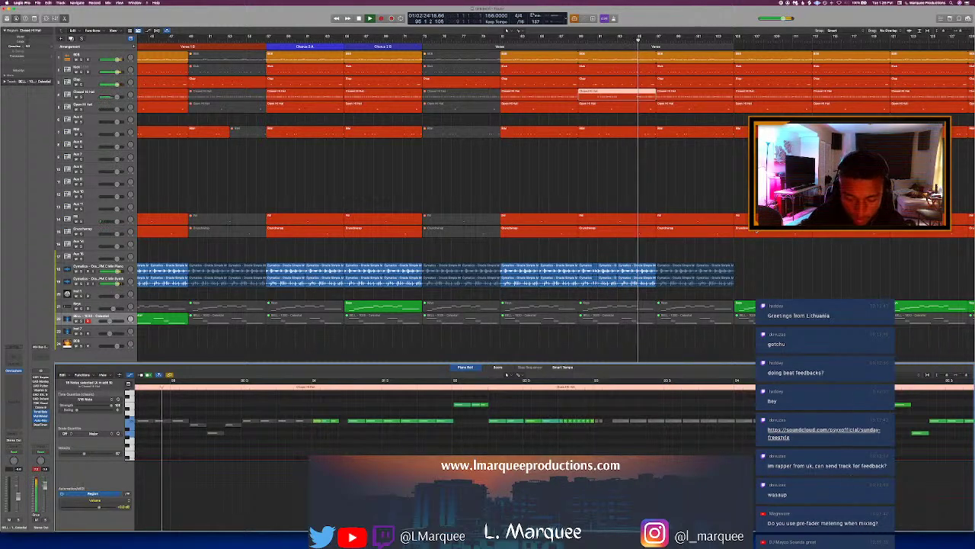
{"action": "key", "text": "space"}
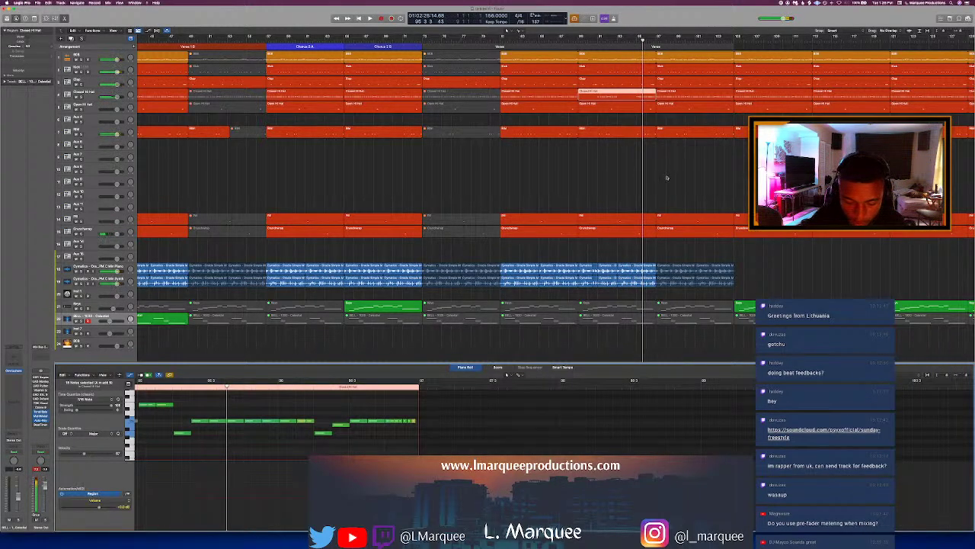
Step: Replay bars 91 to 94 to check the closed hi-hat gap
{"action": "key", "text": "space"}
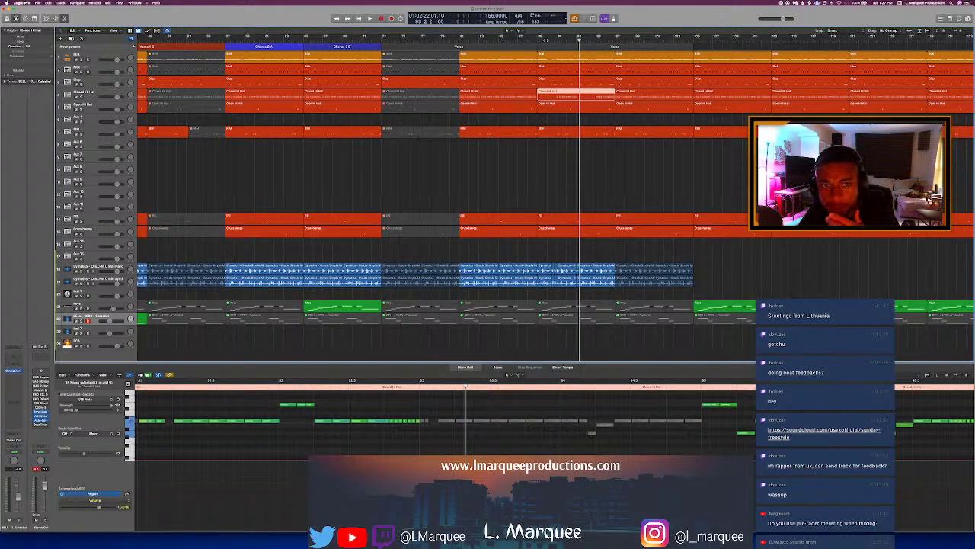
{"action": "key", "text": "space"}
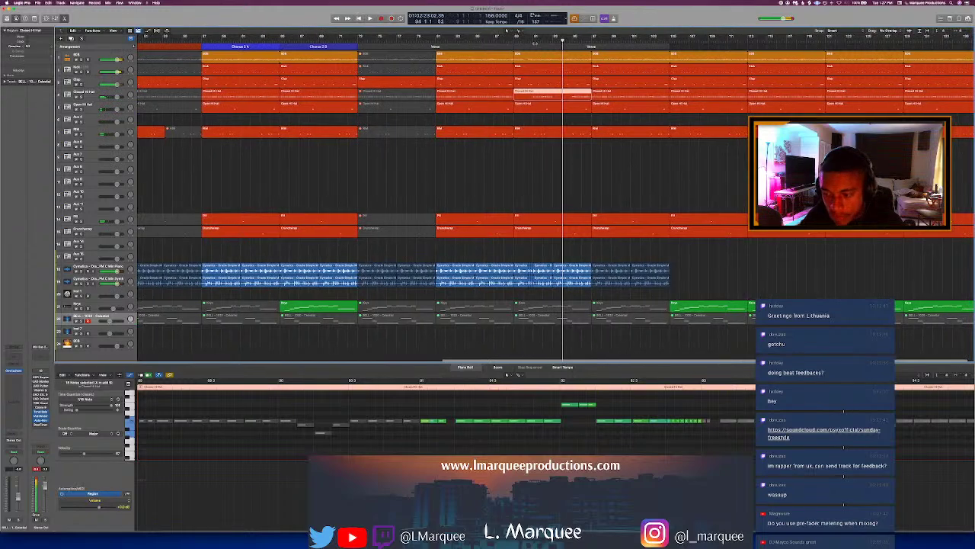
{"action": "key", "text": "space"}
{"action": "key", "text": "space"}
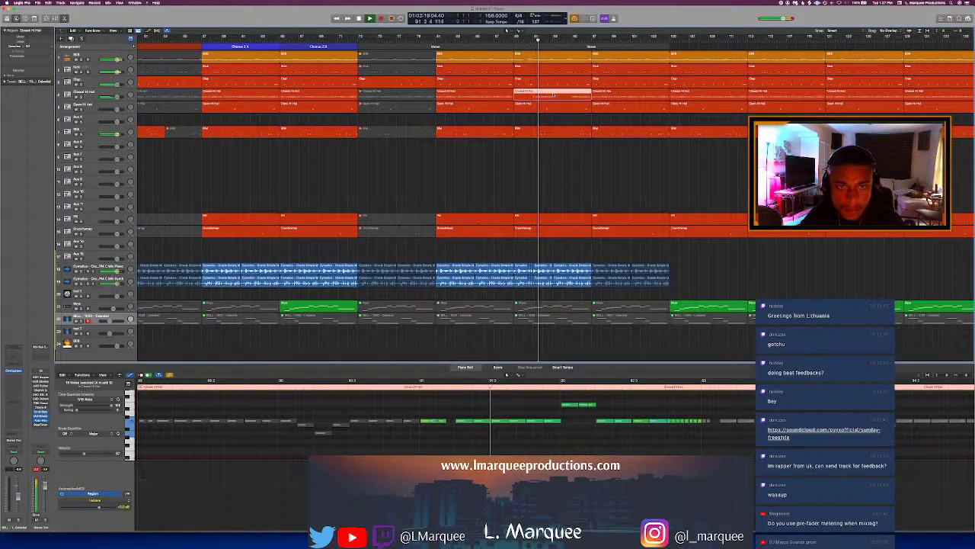
Step: Close the editor, mute the region on track 14 at bar 89, and play the section
{"action": "key", "text": "e"}
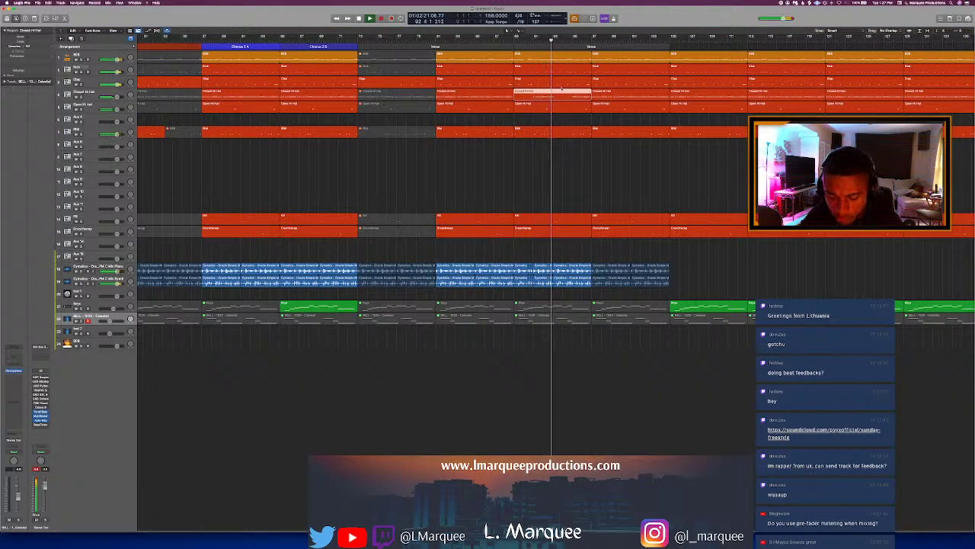
{"action": "left_click", "coordinate": [551, 225]}
{"action": "key", "text": "m"}
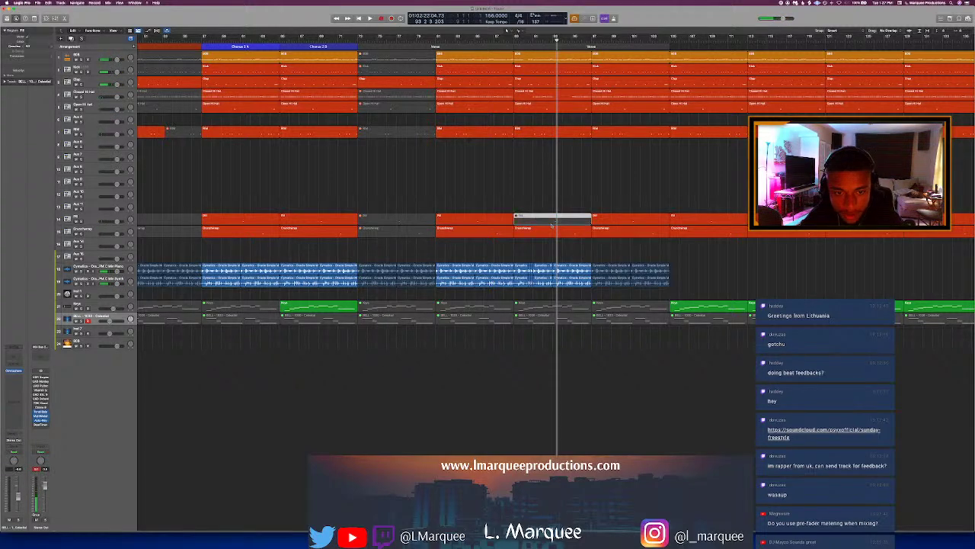
{"action": "key", "text": "space"}
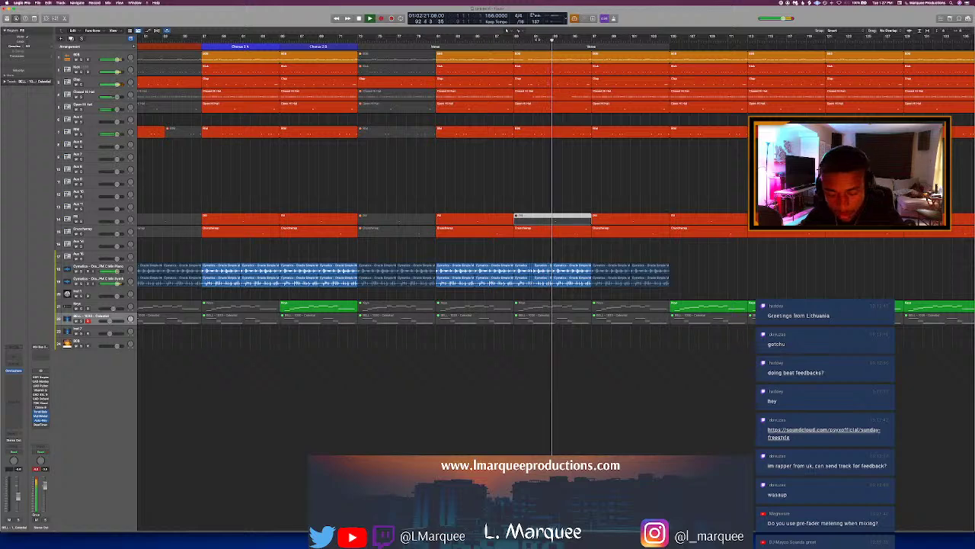
{"action": "key", "text": "space"}
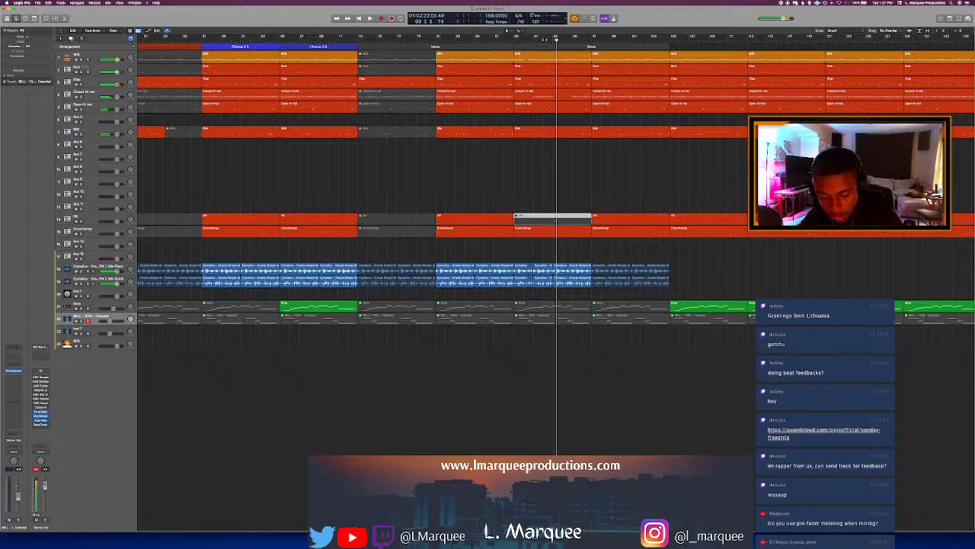
Step: In the Clap region at bar 89, mute the clap at beat 3 of bar 93 and add two short claps late in bar 94
{"action": "left_click", "coordinate": [561, 85]}
{"action": "double_click", "coordinate": [561, 85]}
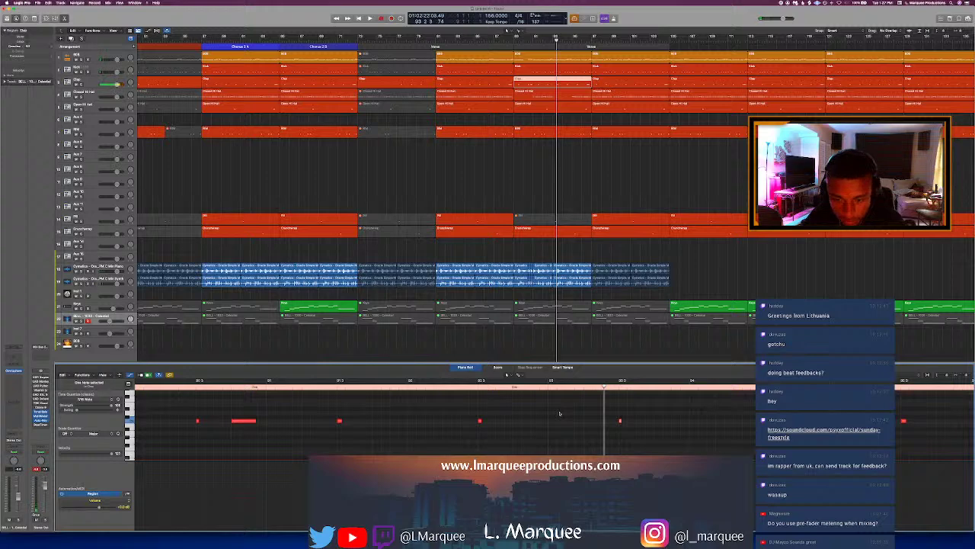
{"action": "key", "text": "space"}
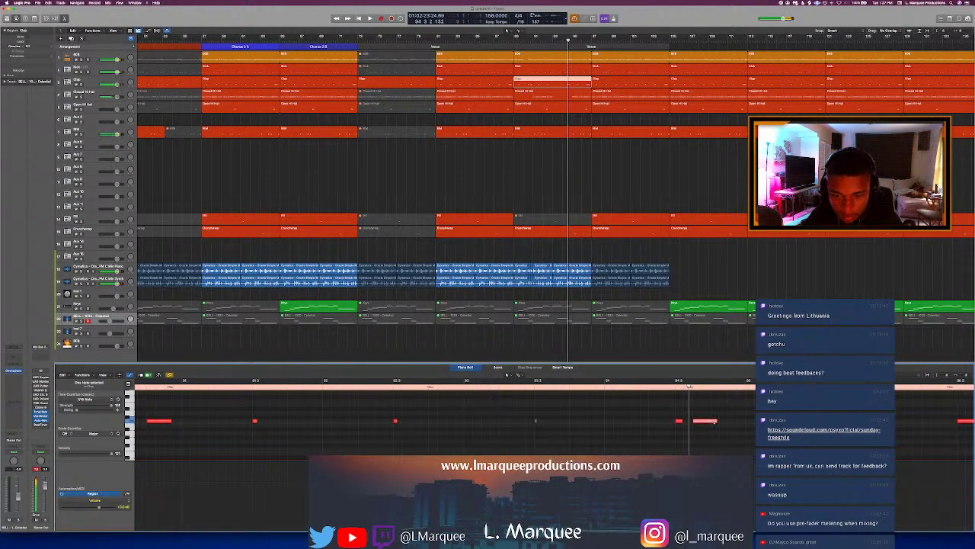
{"action": "left_click_drag", "start_coordinate": [717, 420], "coordinate": [707, 421]}
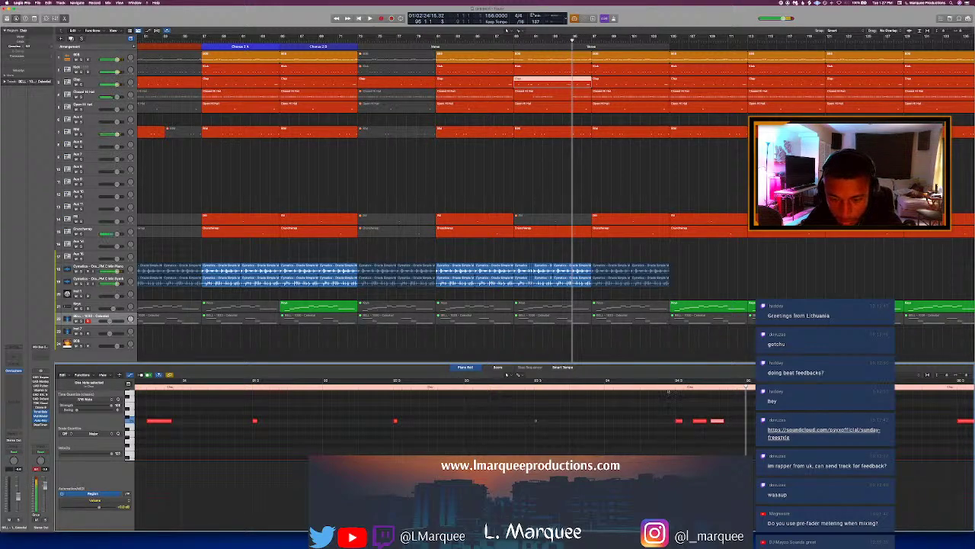
Step: Open the Kick region at bar 89, play it back, and close the editor
{"action": "left_click", "coordinate": [568, 70]}
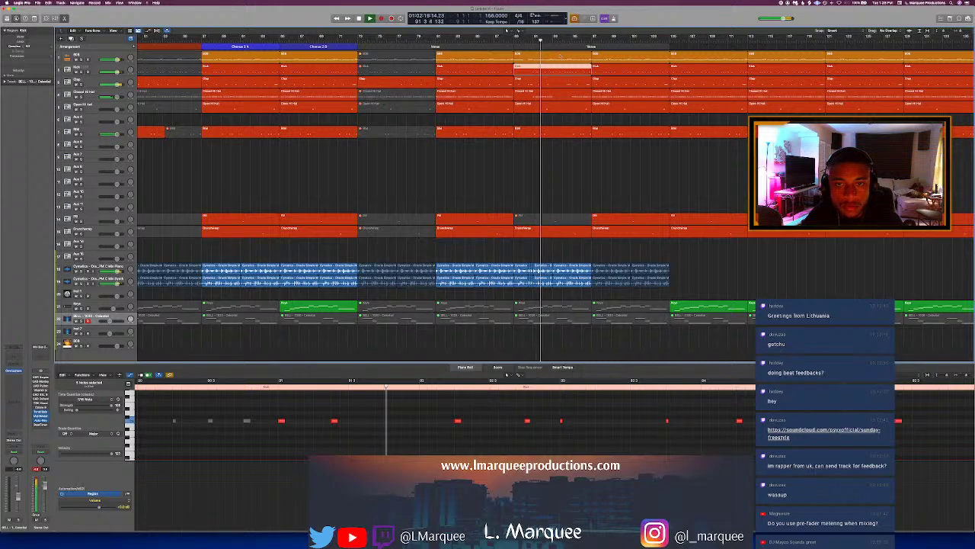
{"action": "key", "text": "e"}
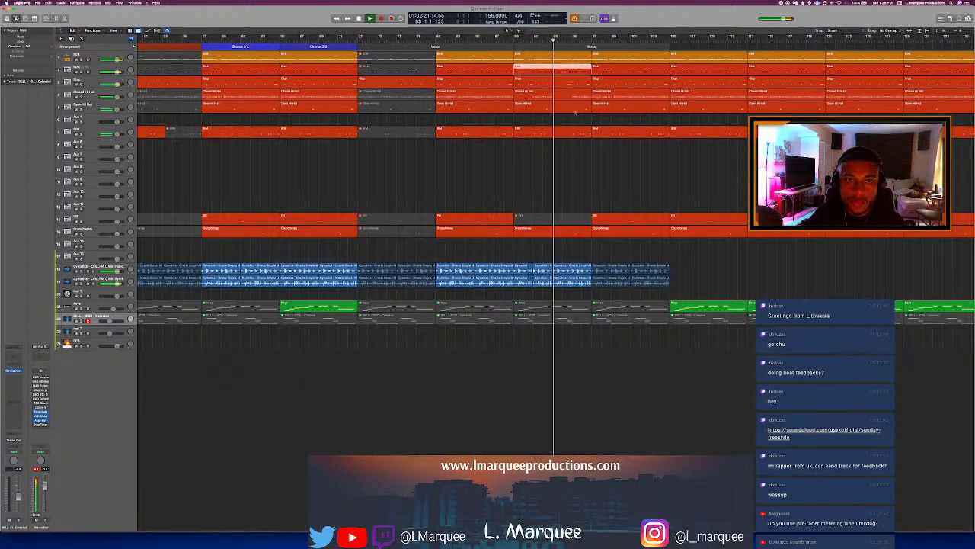
Step: In the Kick region at bar 89, mute the short kick late in bar 93 and the three kicks in bar 94
{"action": "key", "text": "space"}
{"action": "key", "text": "e"}
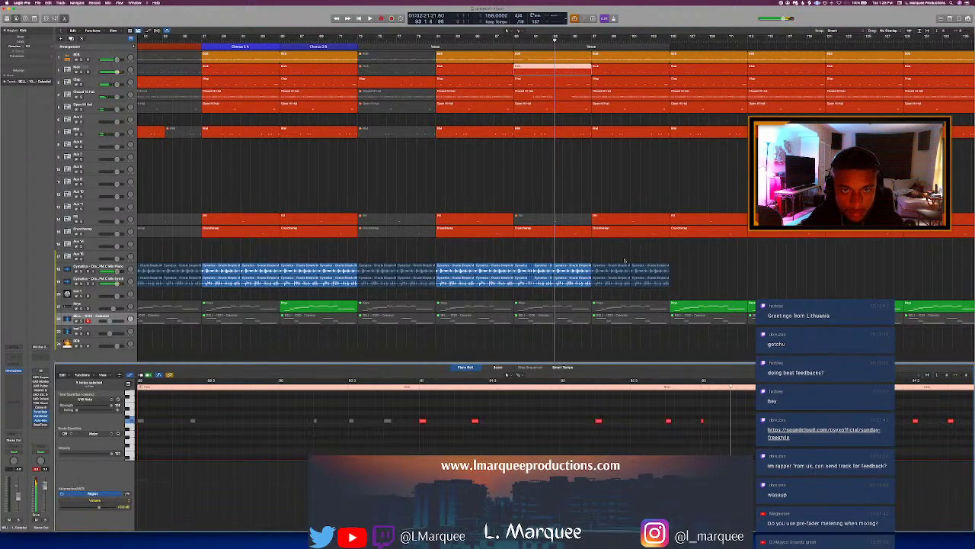
{"action": "scroll", "coordinate": [442, 198], "scroll_direction": "right", "scroll_amount": 2}
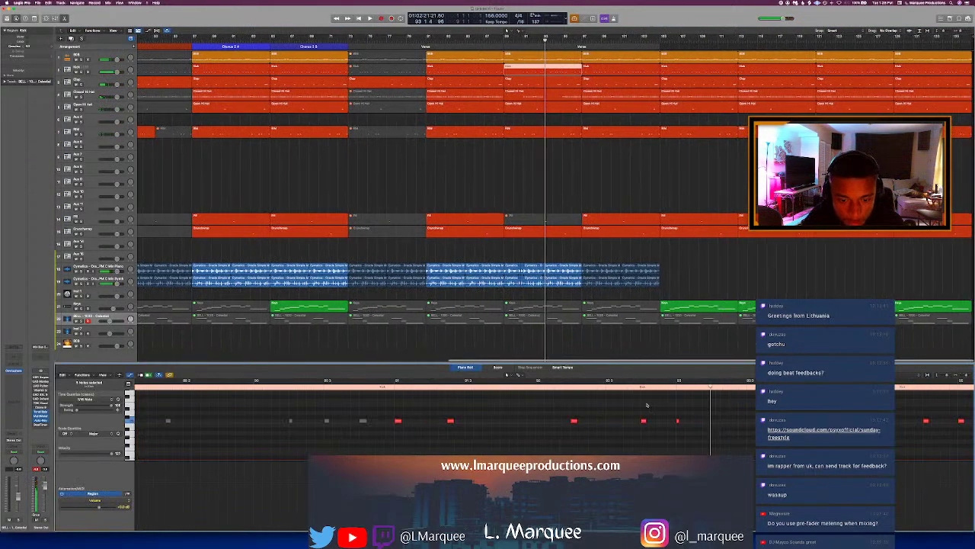
{"action": "left_click", "coordinate": [525, 388]}
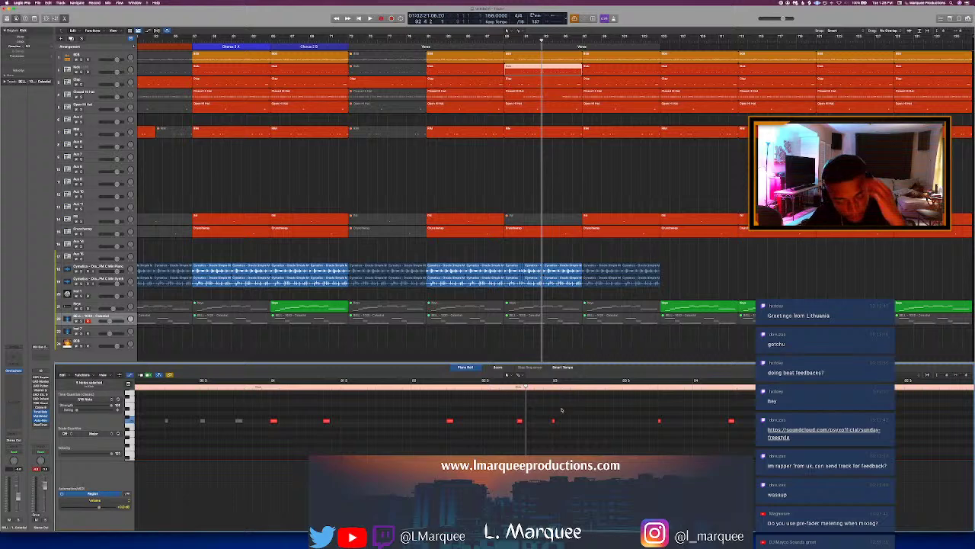
{"action": "key", "text": "space"}
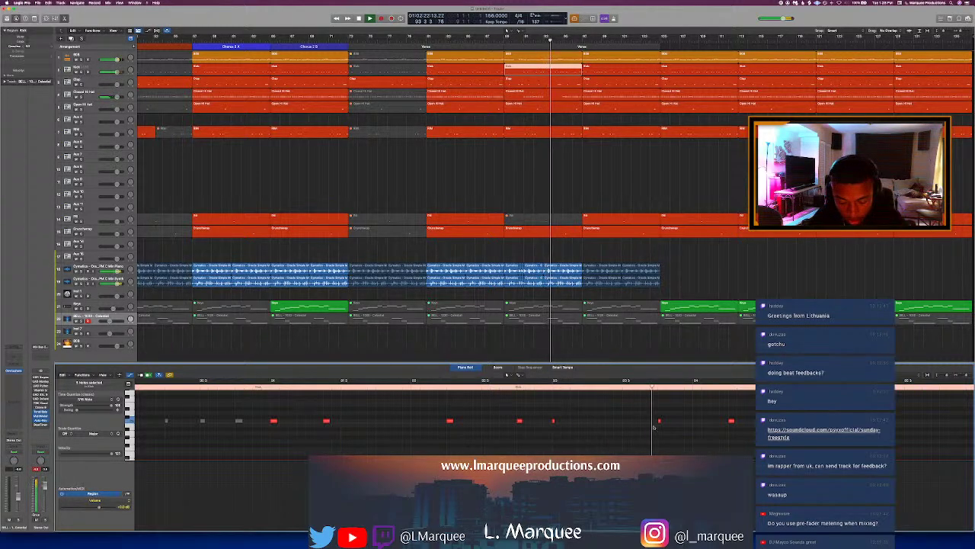
{"action": "key", "text": "space"}
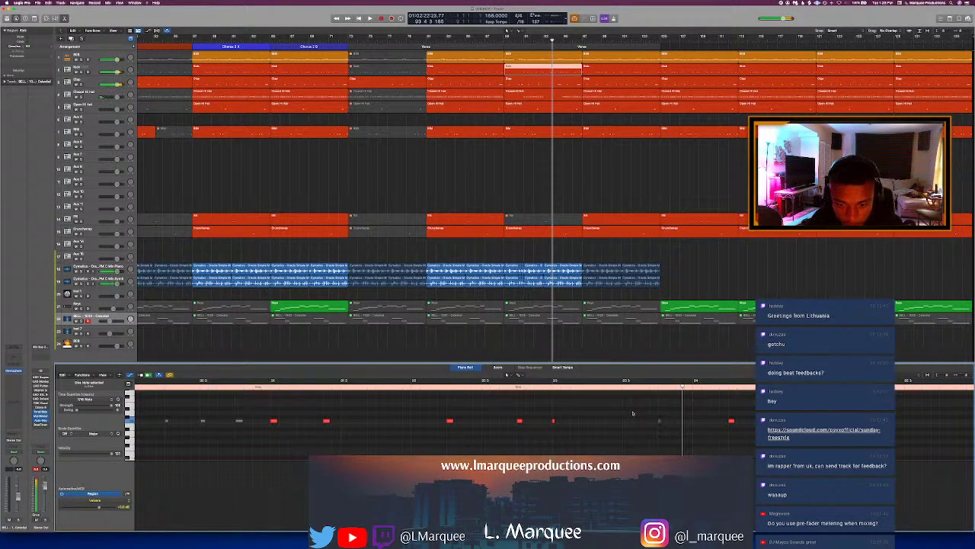
{"action": "key", "text": "space"}
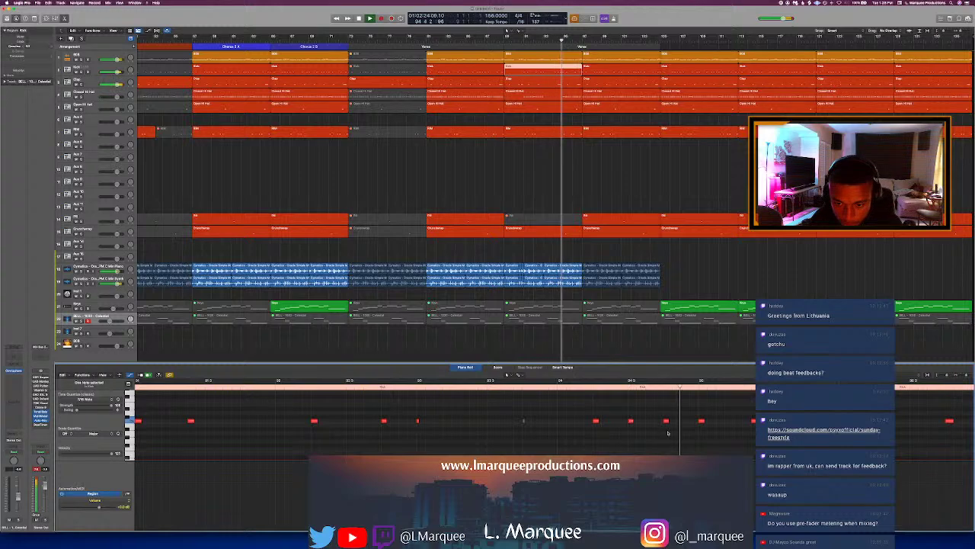
{"action": "left_click_drag", "start_coordinate": [672, 431], "coordinate": [567, 412]}
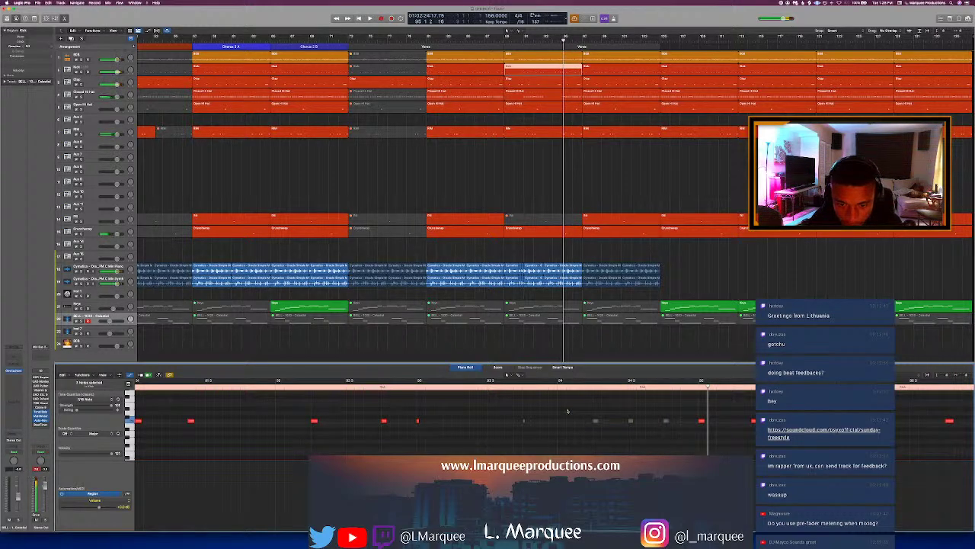
Step: In the 808 region at bar 89, delete the note crossing bar 94 and lengthen the bar 93 note up to bar 94
{"action": "left_click", "coordinate": [554, 56]}
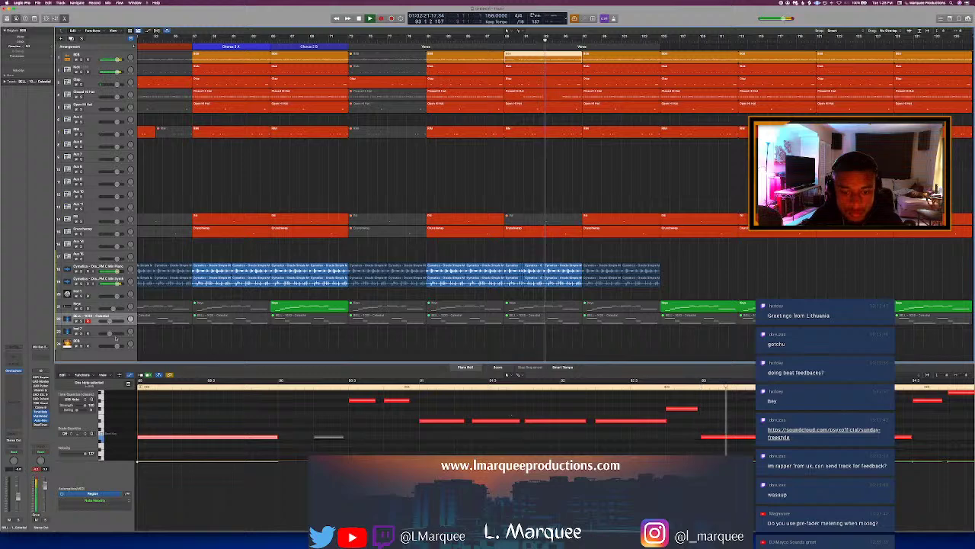
{"action": "left_click", "coordinate": [370, 17]}
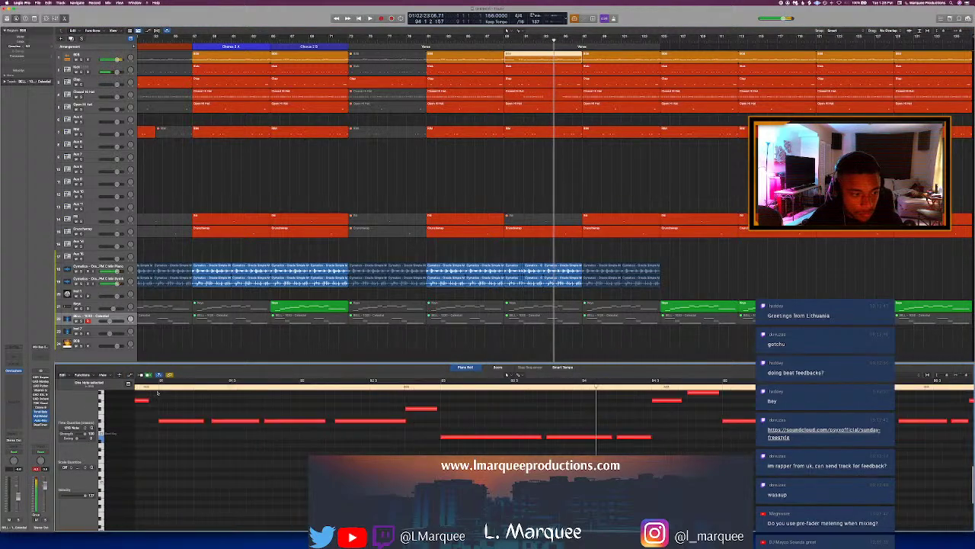
{"action": "key", "text": "space"}
{"action": "left_click", "coordinate": [526, 437]}
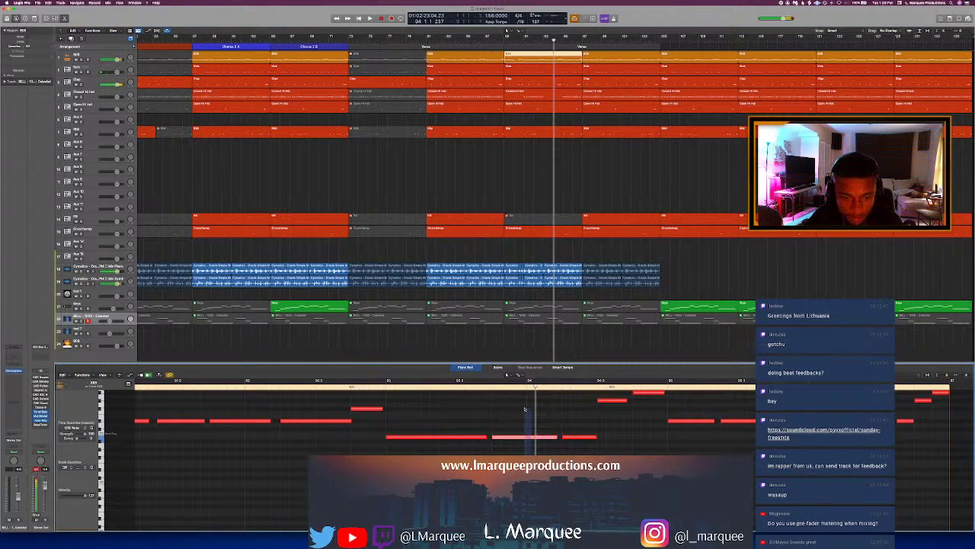
{"action": "left_click", "coordinate": [397, 388]}
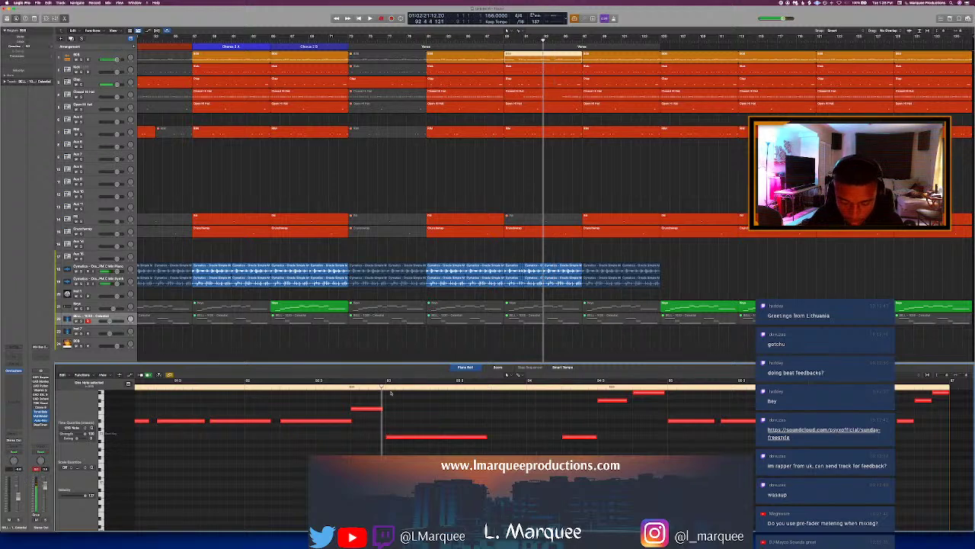
{"action": "key", "text": "space"}
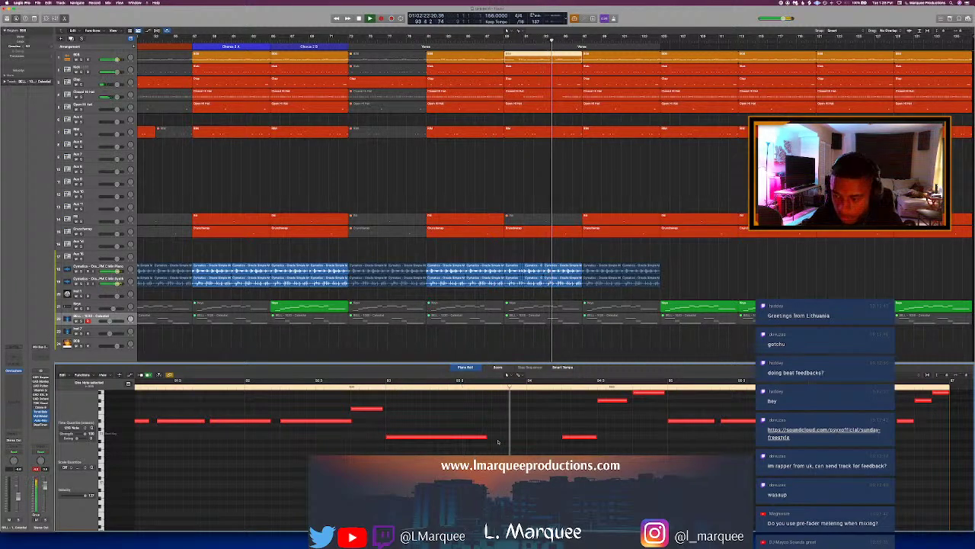
{"action": "key", "text": "space"}
{"action": "left_click_drag", "start_coordinate": [486, 438], "coordinate": [525, 446]}
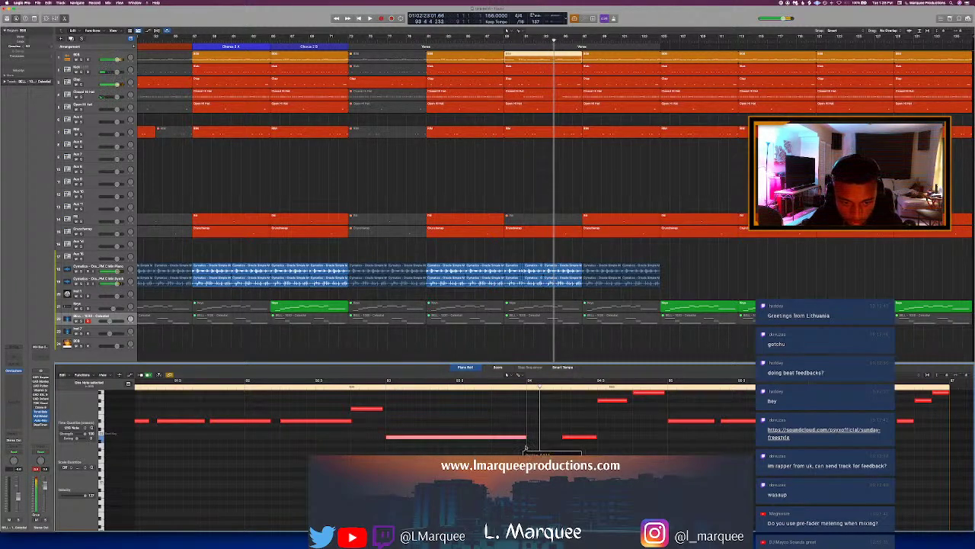
Step: Mute the low 808 note at beat 2 of bar 94 and play the passage
{"action": "left_click", "coordinate": [578, 438]}
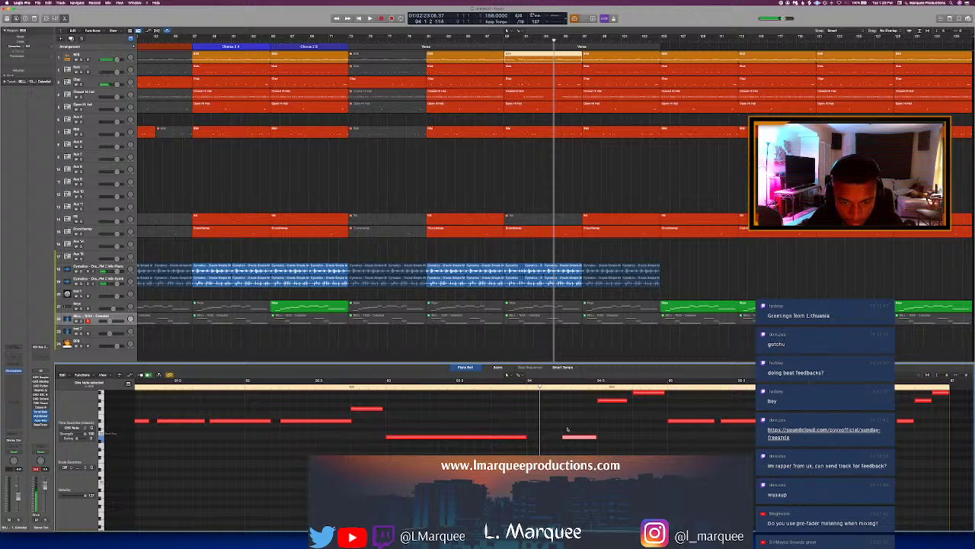
{"action": "scroll", "coordinate": [567, 429], "scroll_direction": "up", "scroll_amount": 1}
{"action": "key", "text": "space"}
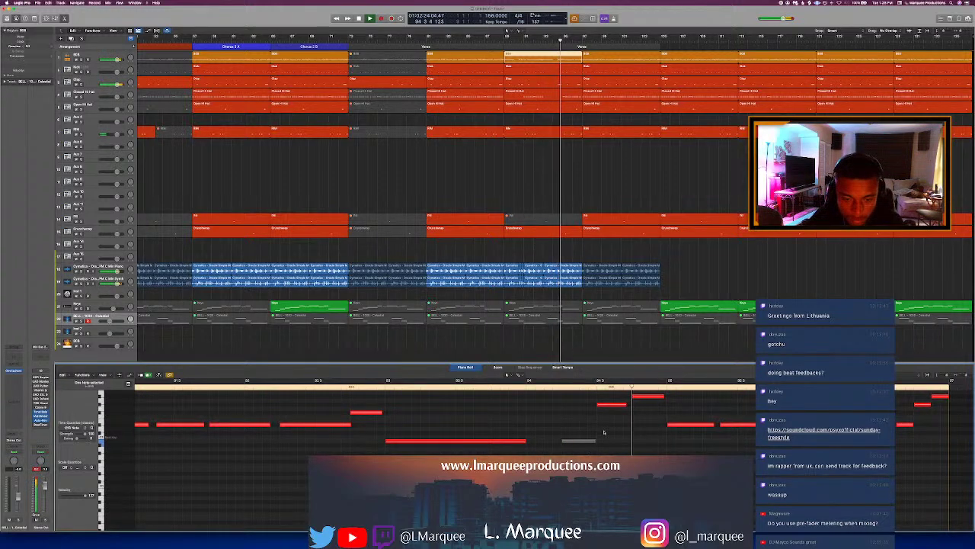
Step: Add a short high 808 note before the last note of bar 94, trim the note before it, and play the result
{"action": "scroll", "coordinate": [611, 427], "scroll_direction": "up", "scroll_amount": 1}
{"action": "mouse_move", "coordinate": [611, 410]}
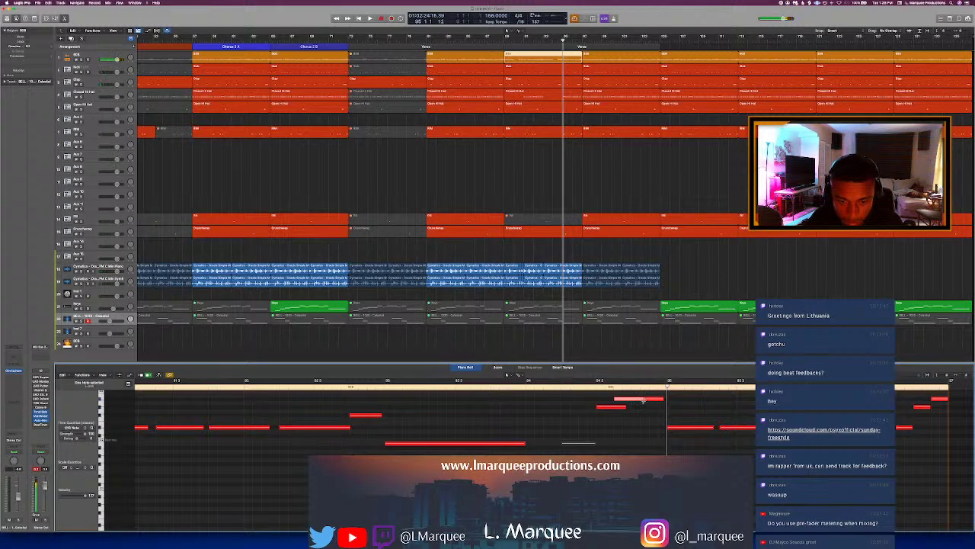
{"action": "left_click", "coordinate": [590, 387]}
{"action": "key", "text": "space"}
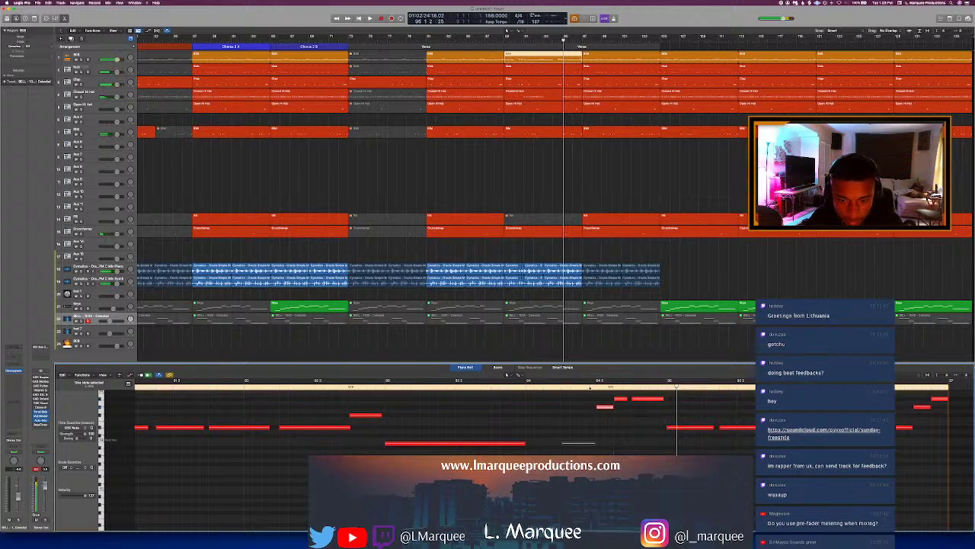
{"action": "left_click", "coordinate": [589, 387]}
{"action": "key", "text": "space"}
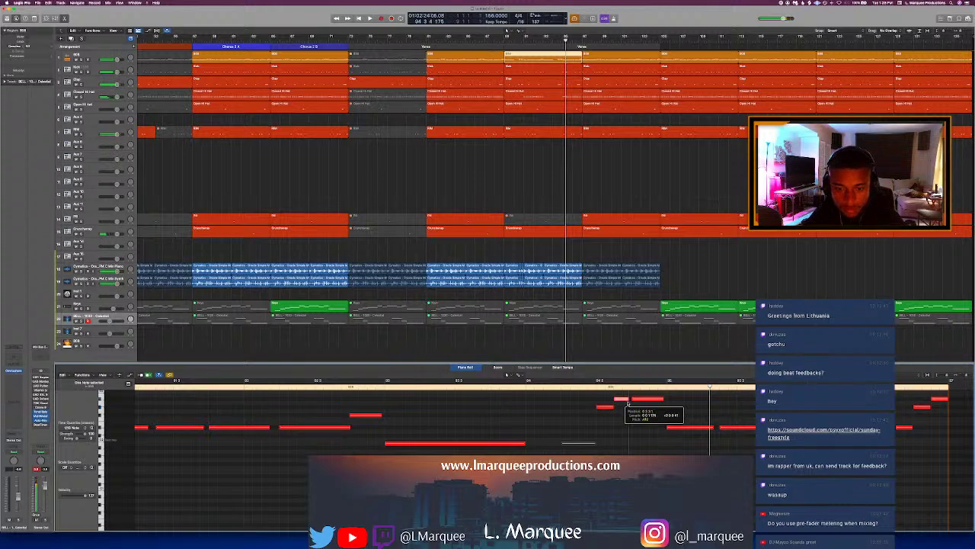
Step: Shorten the last of the three 808 notes late in bar 94 to match the other two, and play it back
{"action": "left_click_drag", "start_coordinate": [595, 393], "coordinate": [650, 414]}
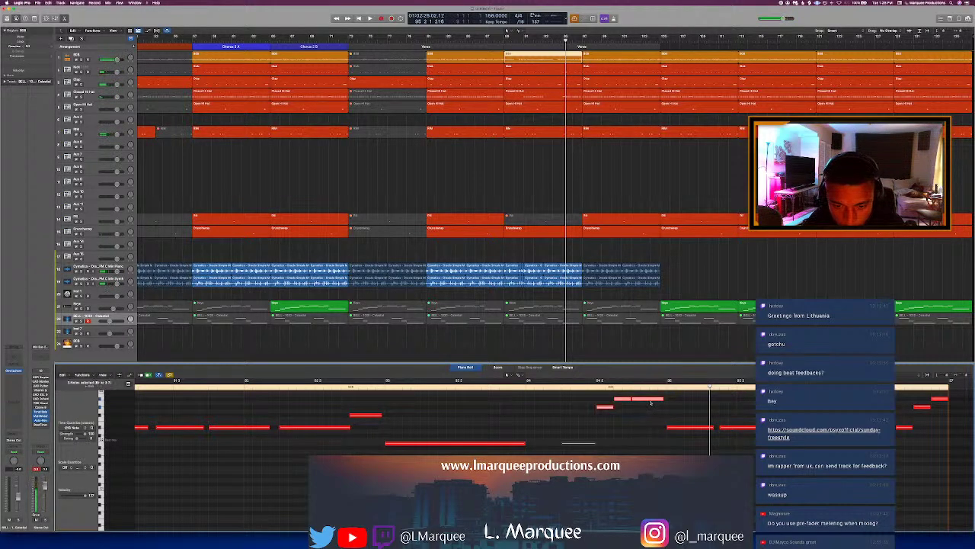
{"action": "right_click", "coordinate": [650, 389]}
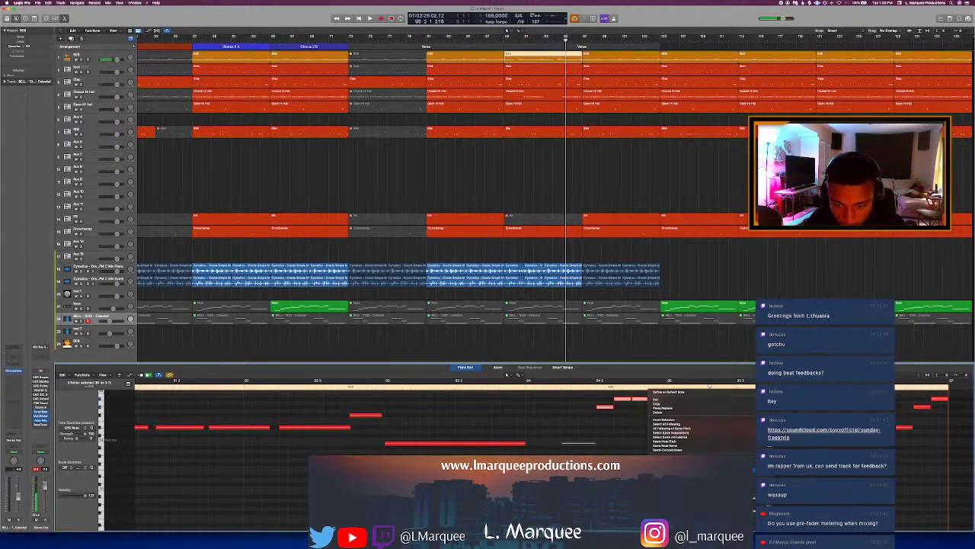
{"action": "left_click", "coordinate": [582, 406]}
{"action": "left_click", "coordinate": [583, 386]}
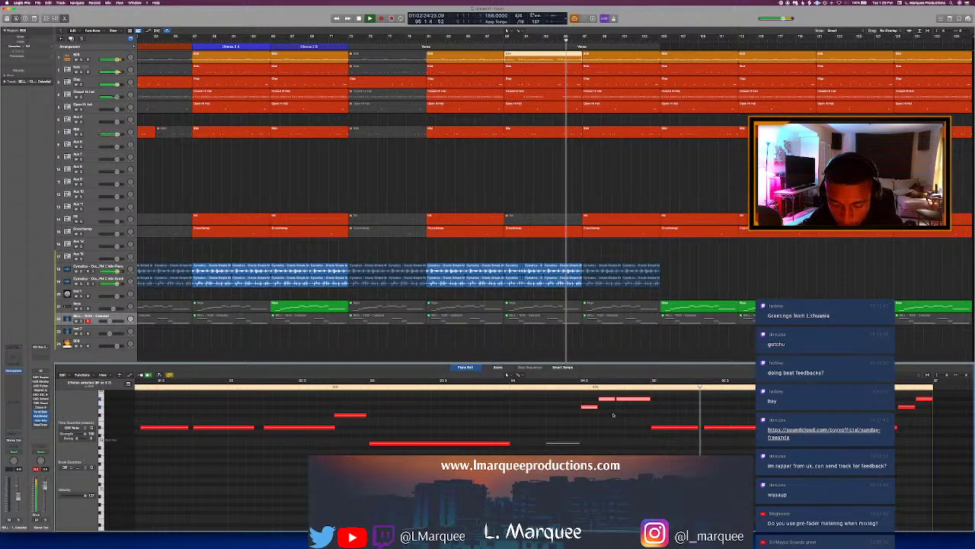
{"action": "left_click_drag", "start_coordinate": [635, 399], "coordinate": [627, 405]}
{"action": "left_click", "coordinate": [562, 387]}
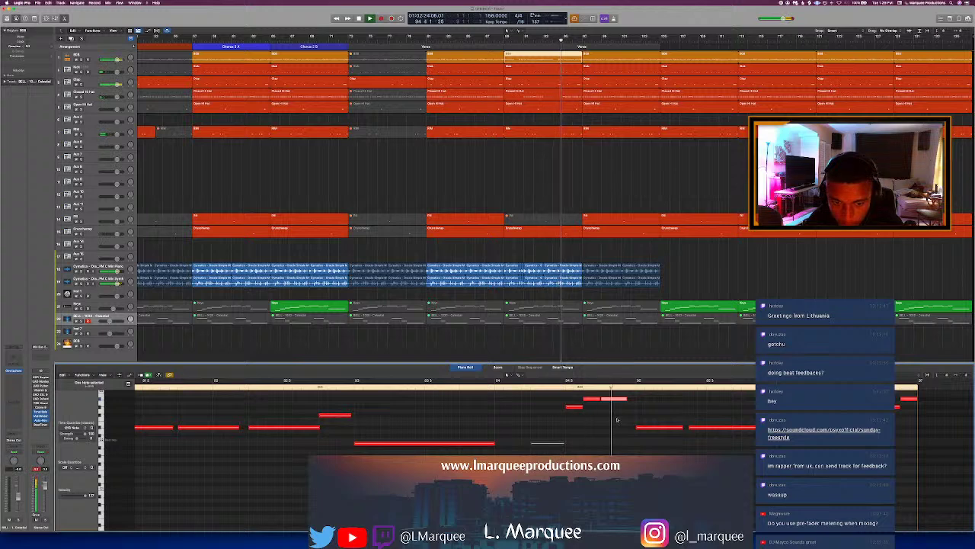
{"action": "left_click_drag", "start_coordinate": [627, 401], "coordinate": [619, 408]}
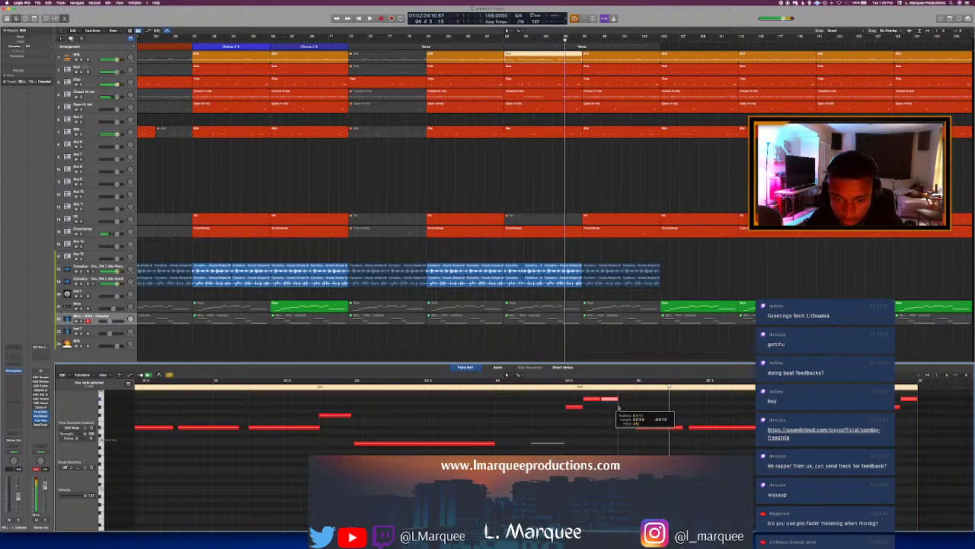
{"action": "key", "text": "space"}
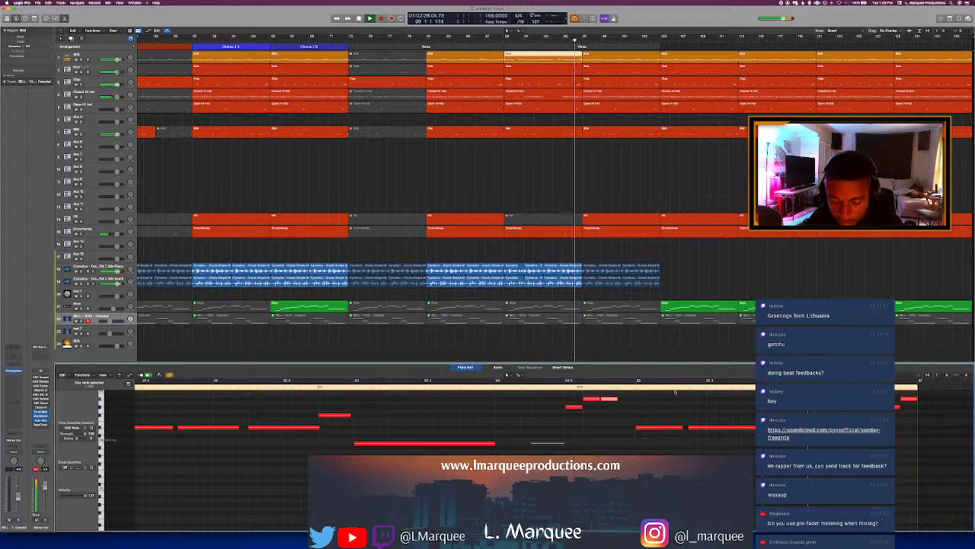
{"action": "key", "text": "space"}
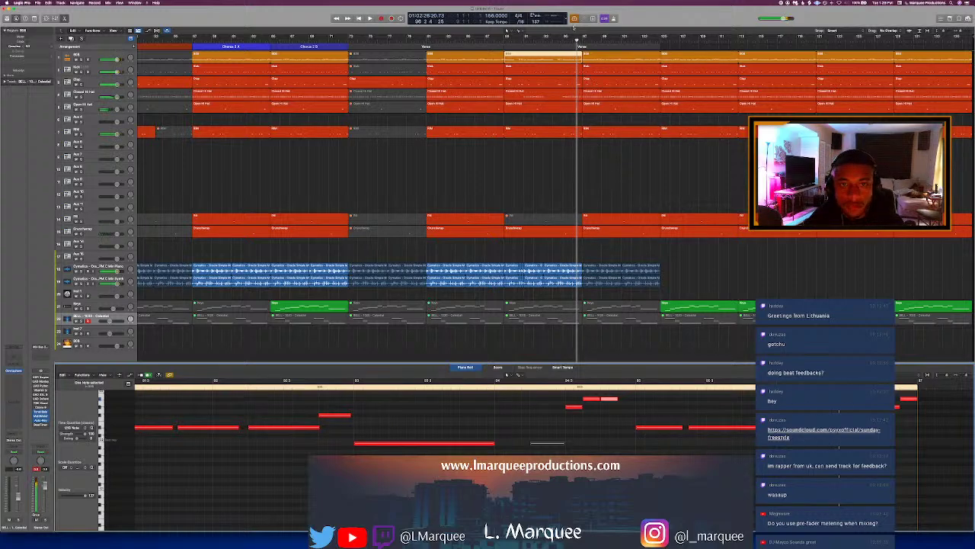
Step: Replay bars 93 to 96 and raise the first of the three 808 notes late in bar 94 to the pitch of the other two
{"action": "left_click", "coordinate": [565, 37]}
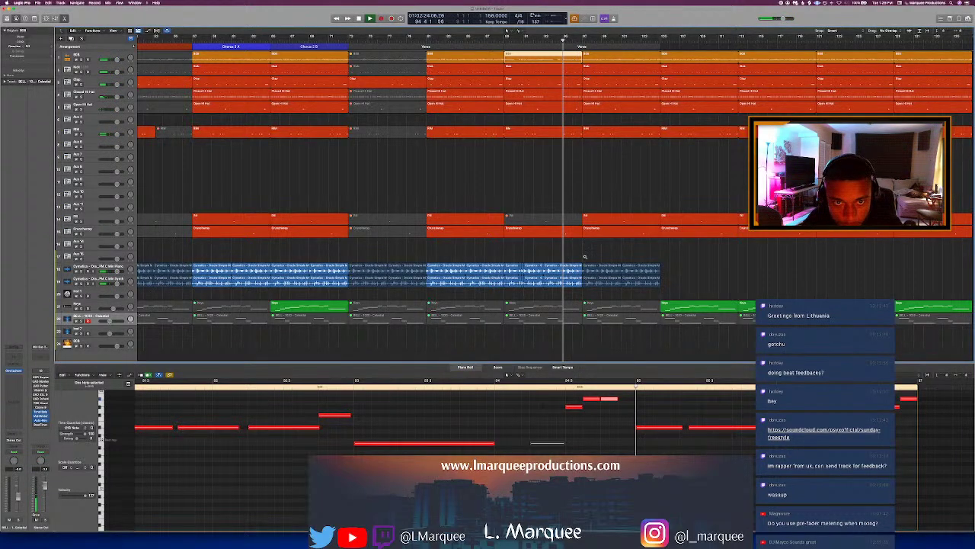
{"action": "scroll", "coordinate": [584, 256], "scroll_direction": "up", "scroll_amount": 5}
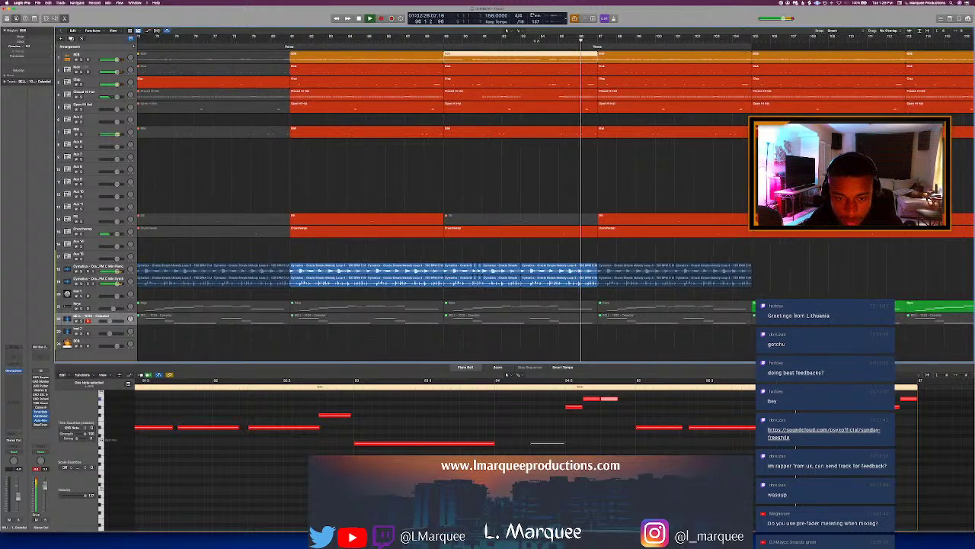
{"action": "left_click", "coordinate": [531, 39]}
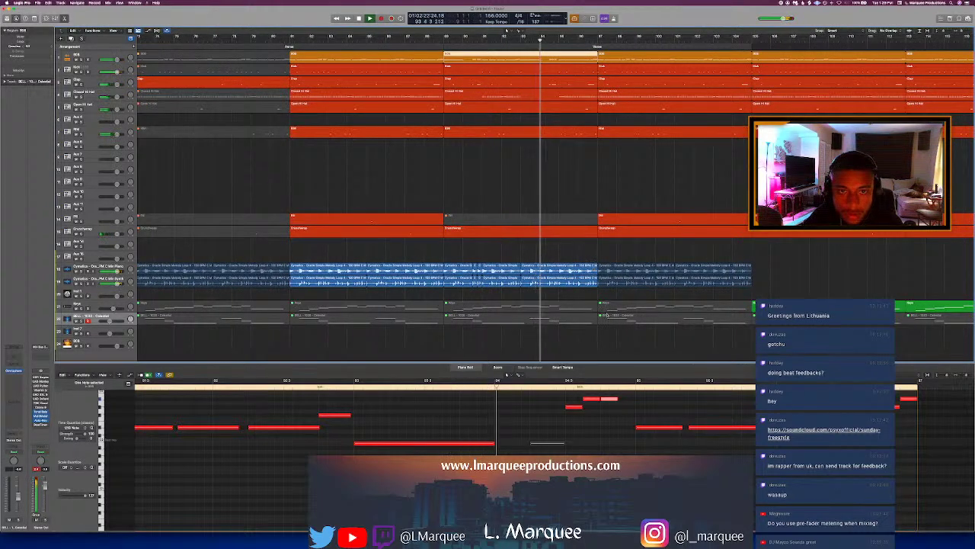
{"action": "key", "text": "space"}
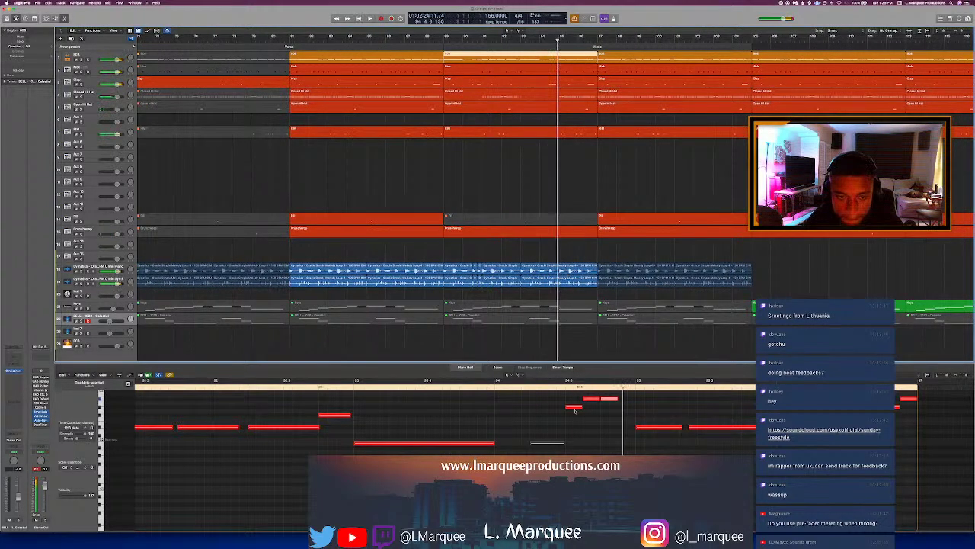
{"action": "left_click", "coordinate": [573, 408]}
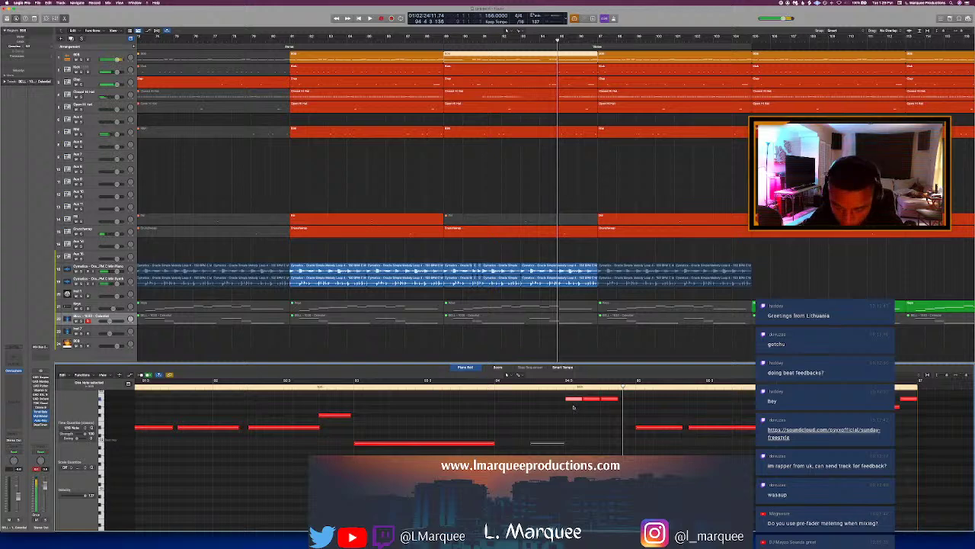
Step: Locate the hit at beat 3 of bar 94 in the piano melody loop and split the loop there with the Scissors tool
{"action": "left_click", "coordinate": [560, 273]}
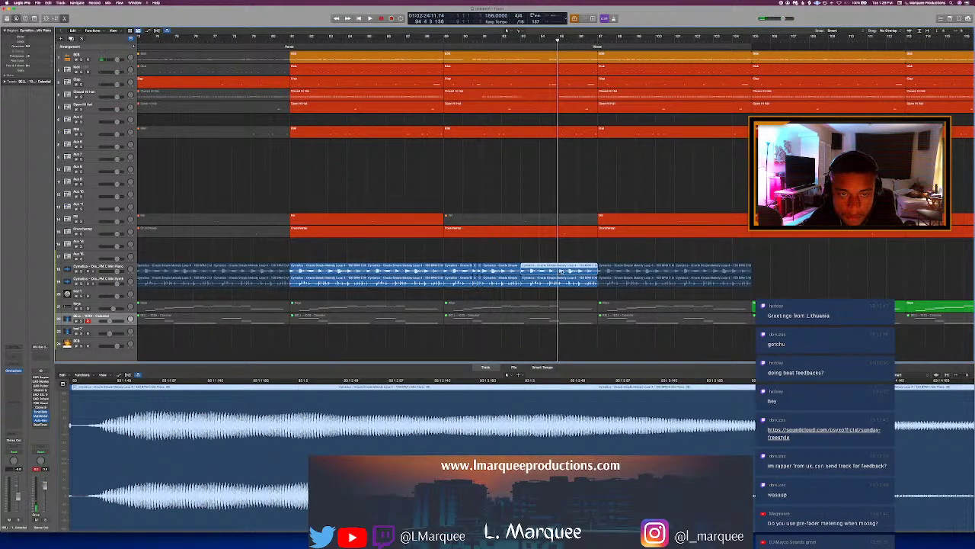
{"action": "key", "text": "space"}
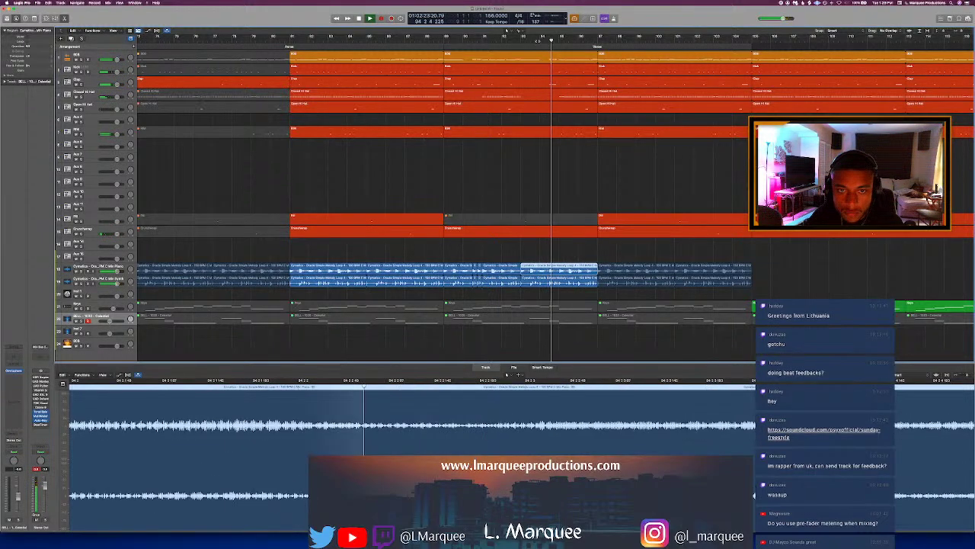
{"action": "key", "text": "space"}
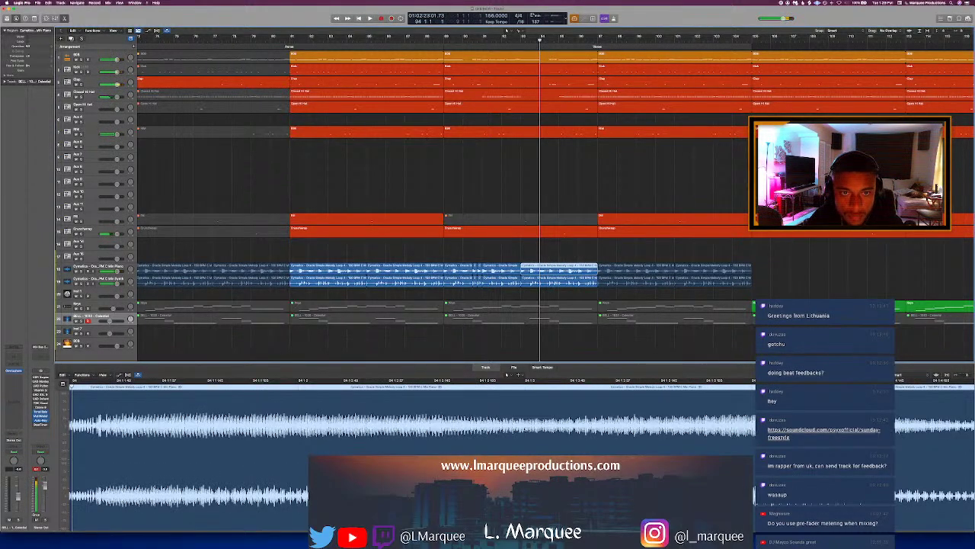
{"action": "scroll", "coordinate": [526, 426], "scroll_direction": "up", "scroll_amount": 6}
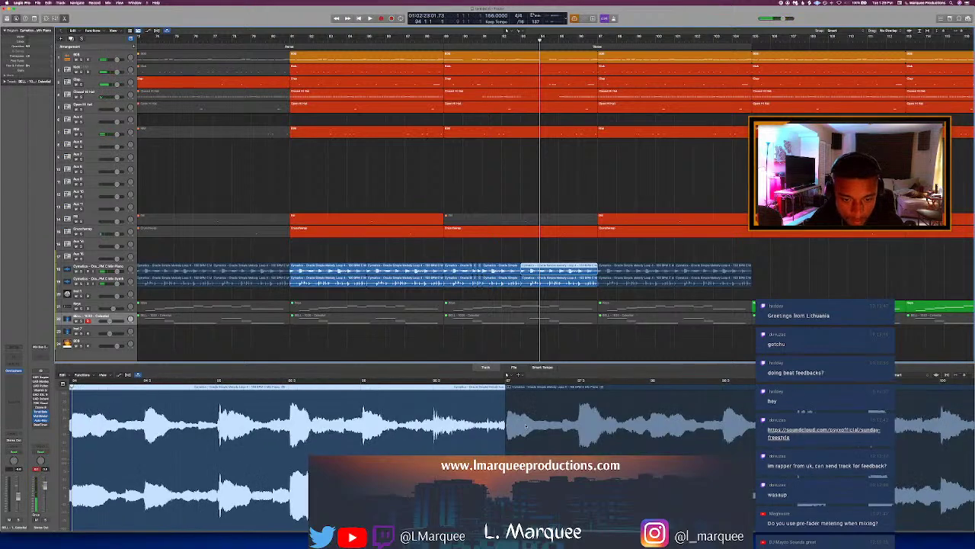
{"action": "scroll", "coordinate": [526, 426], "scroll_direction": "up", "scroll_amount": 1}
{"action": "key", "text": "space"}
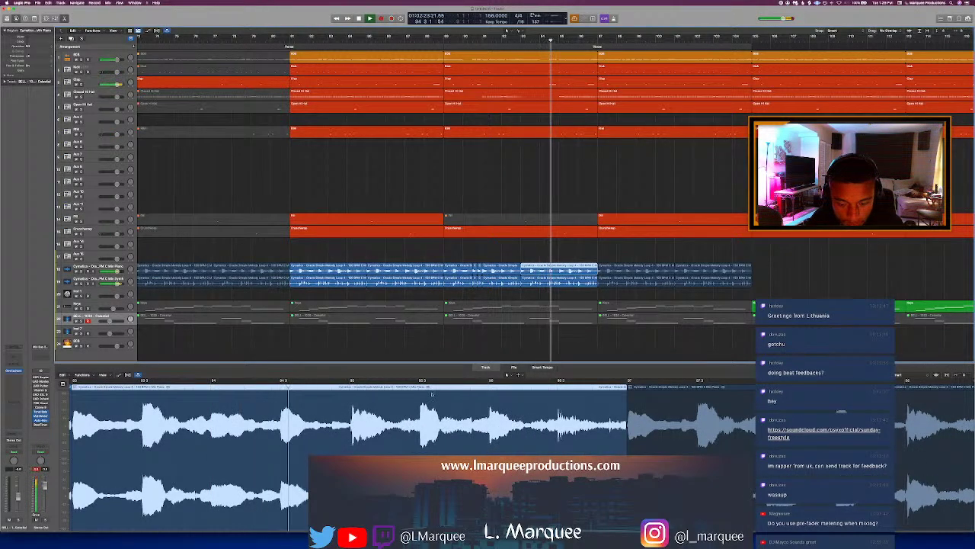
{"action": "key", "text": "space"}
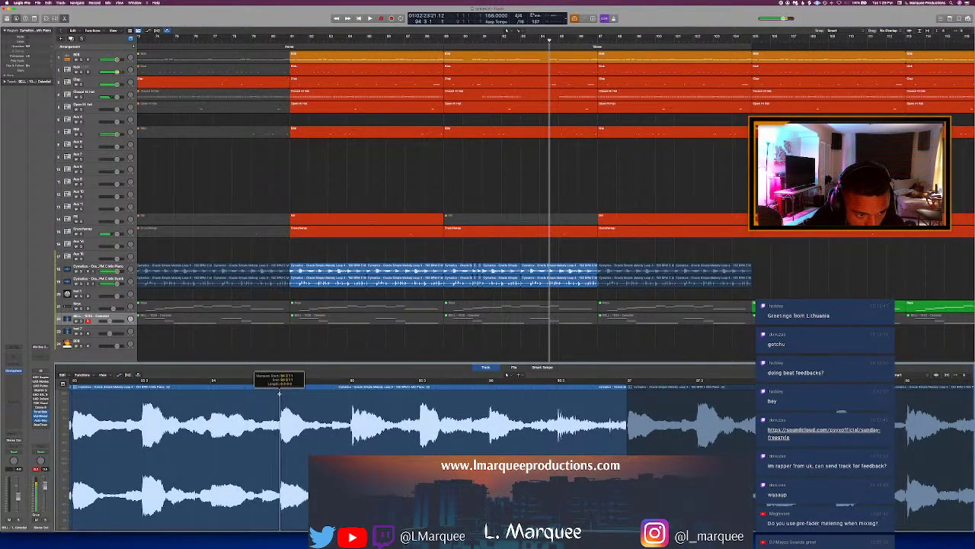
{"action": "left_click", "coordinate": [518, 375]}
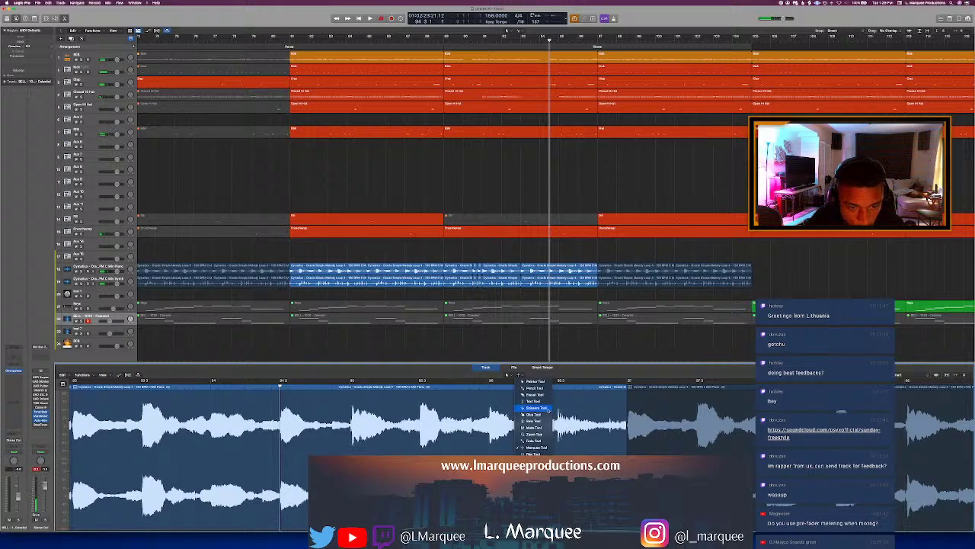
{"action": "left_click", "coordinate": [542, 408]}
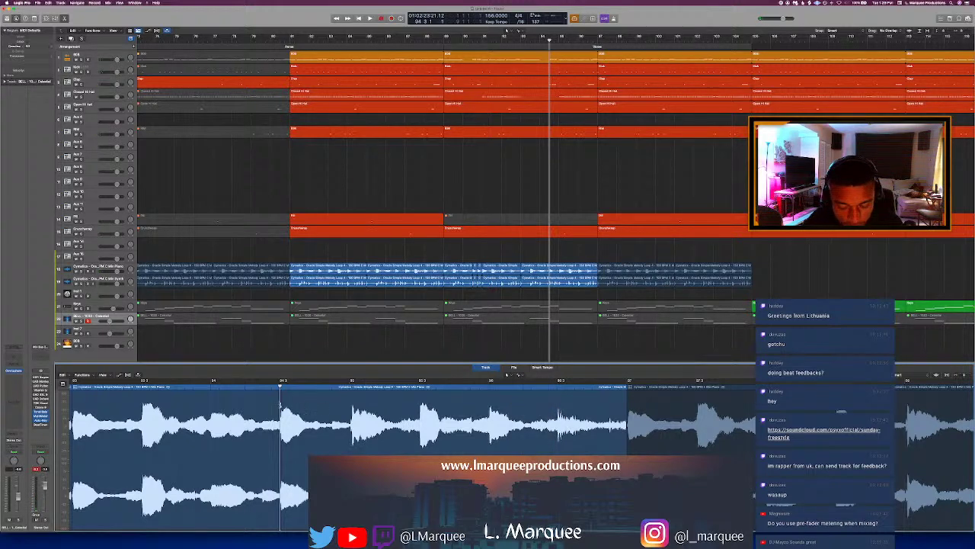
{"action": "left_click", "coordinate": [279, 406]}
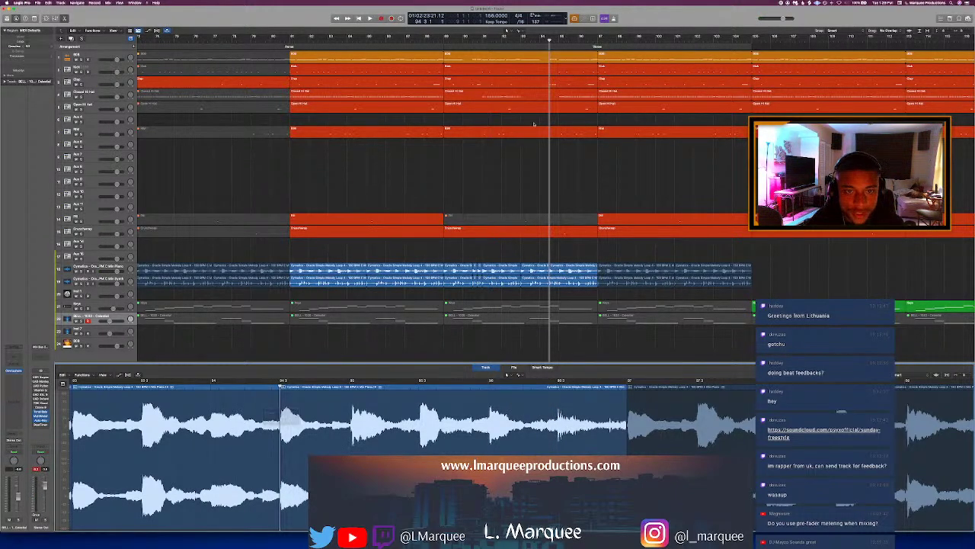
Step: Split the piano and synth loops at the second late clap of bar 94 (94 3 3), and the synth loop also at beat 3
{"action": "left_click", "coordinate": [569, 84]}
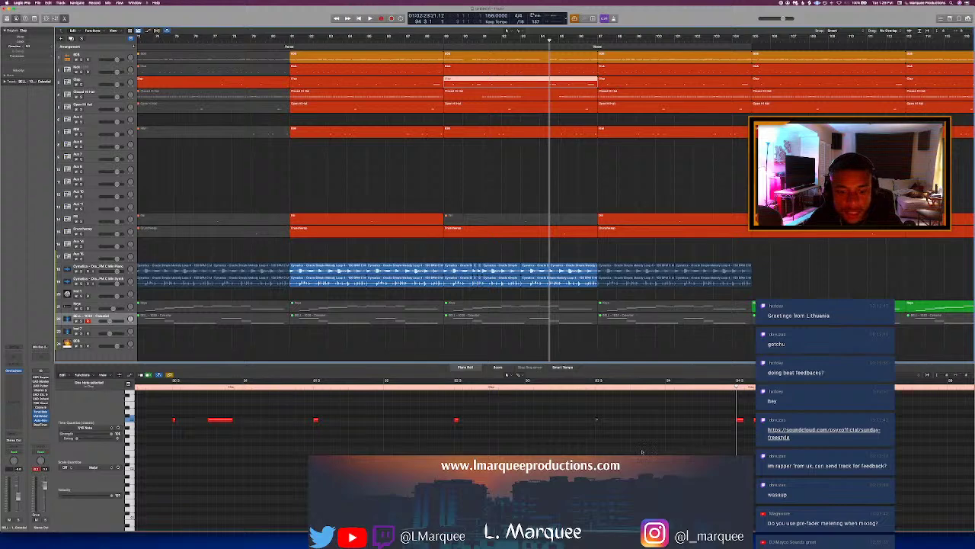
{"action": "scroll", "coordinate": [642, 434], "scroll_direction": "right", "scroll_amount": 3}
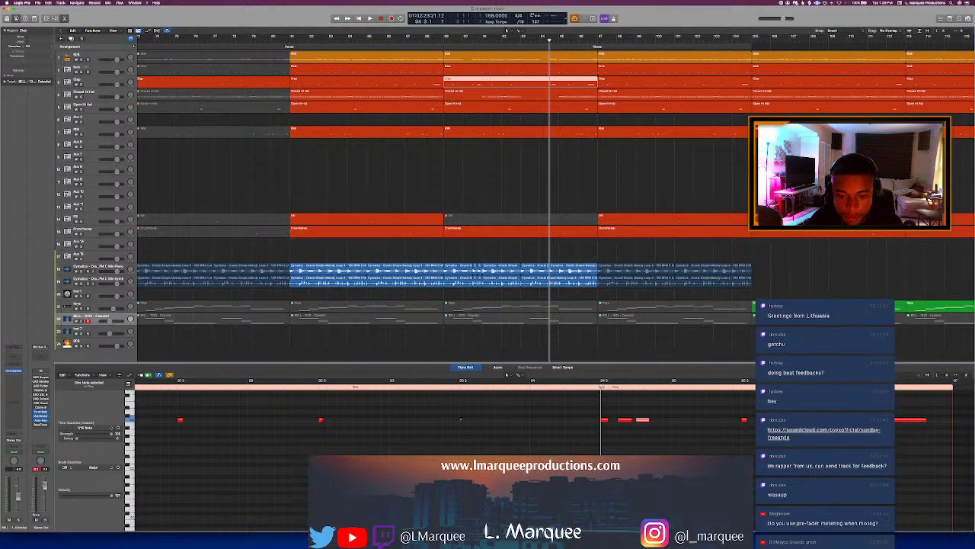
{"action": "key", "text": "space"}
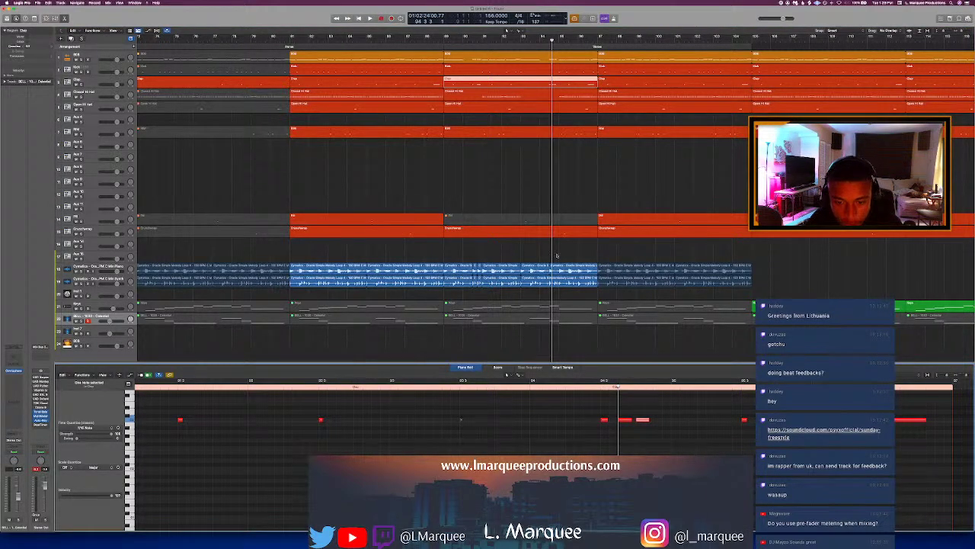
{"action": "left_click", "coordinate": [549, 270]}
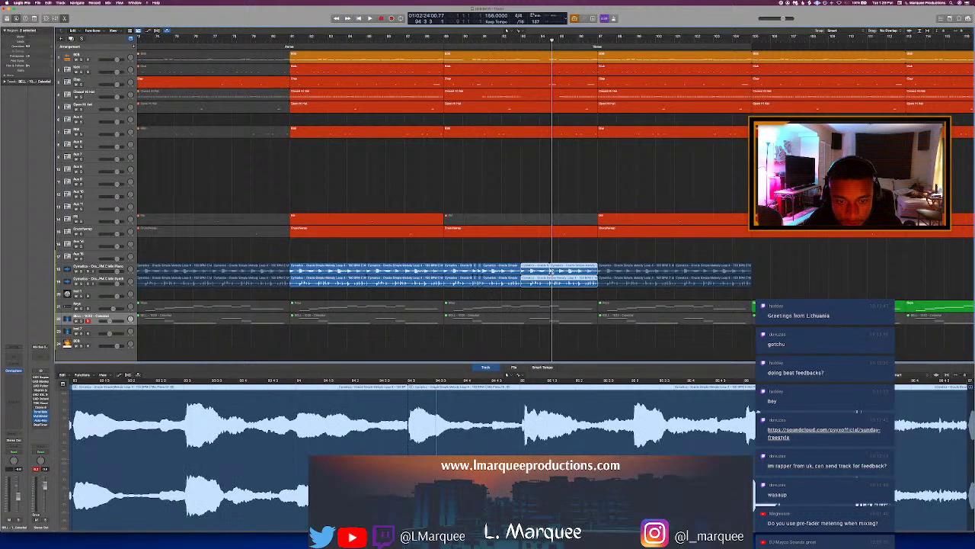
{"action": "left_click", "coordinate": [551, 271]}
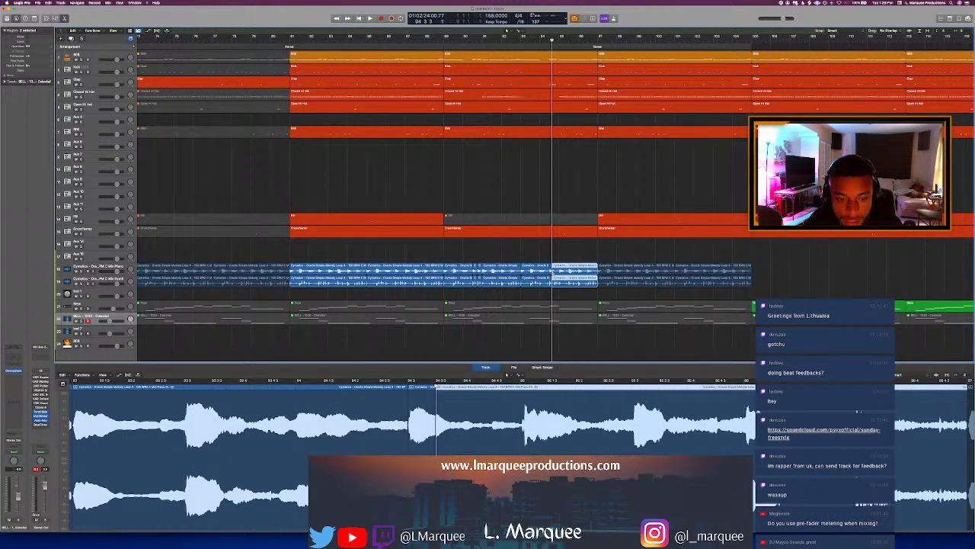
{"action": "left_click", "coordinate": [551, 280]}
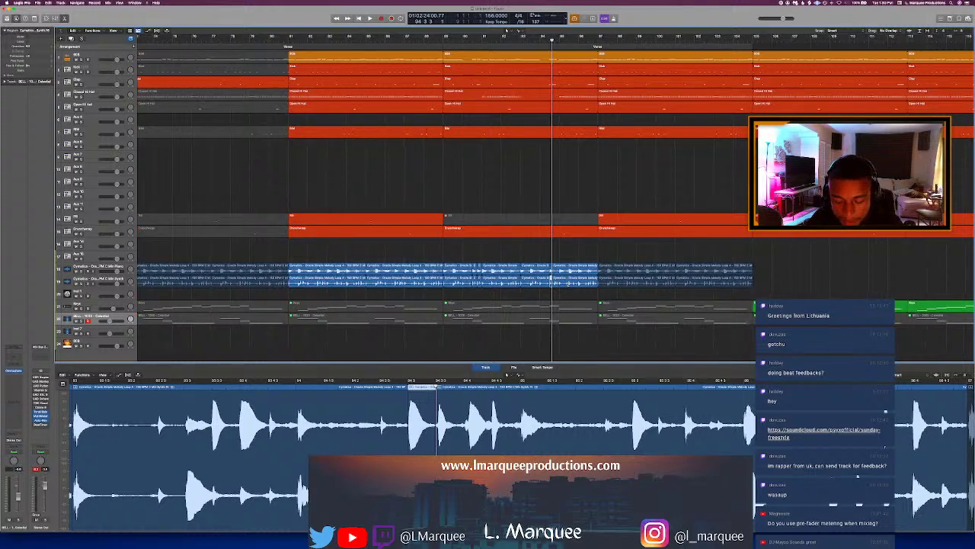
Step: Repeat the short piano and synth slices at beat 3 of bar 94 twice and play the stutter into bar 97
{"action": "scroll", "coordinate": [552, 281], "scroll_direction": "up", "scroll_amount": 5}
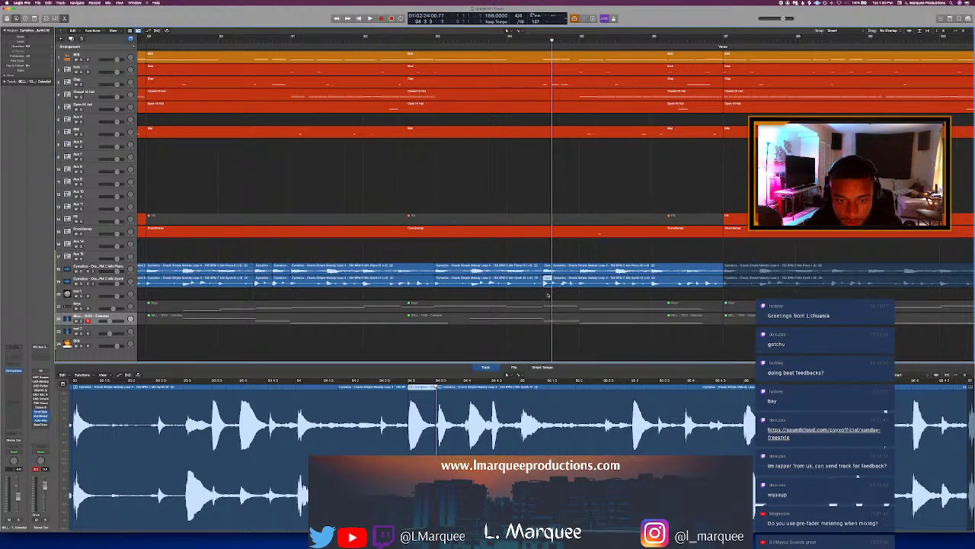
{"action": "left_click", "coordinate": [547, 295]}
{"action": "left_click", "coordinate": [547, 264]}
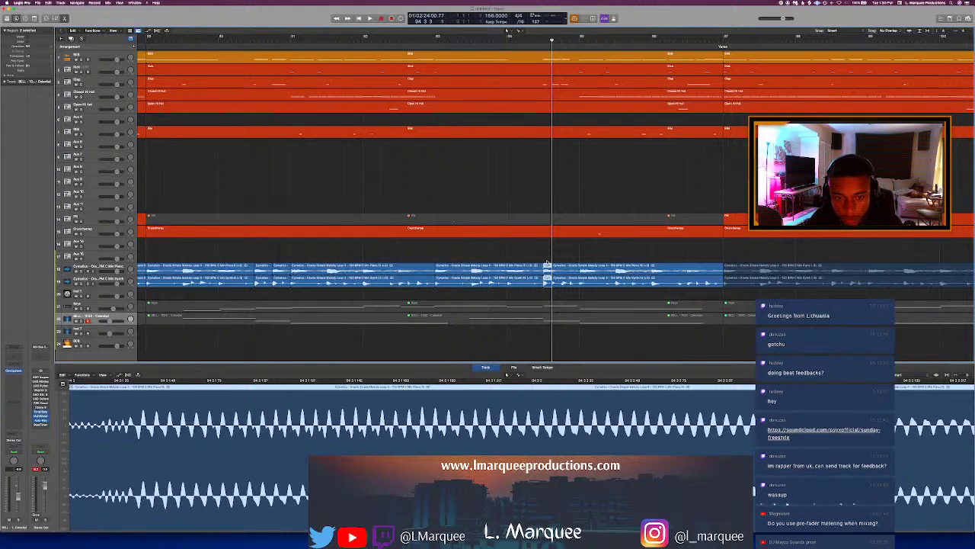
{"action": "key", "text": "super+t"}
{"action": "left_click", "coordinate": [566, 266]}
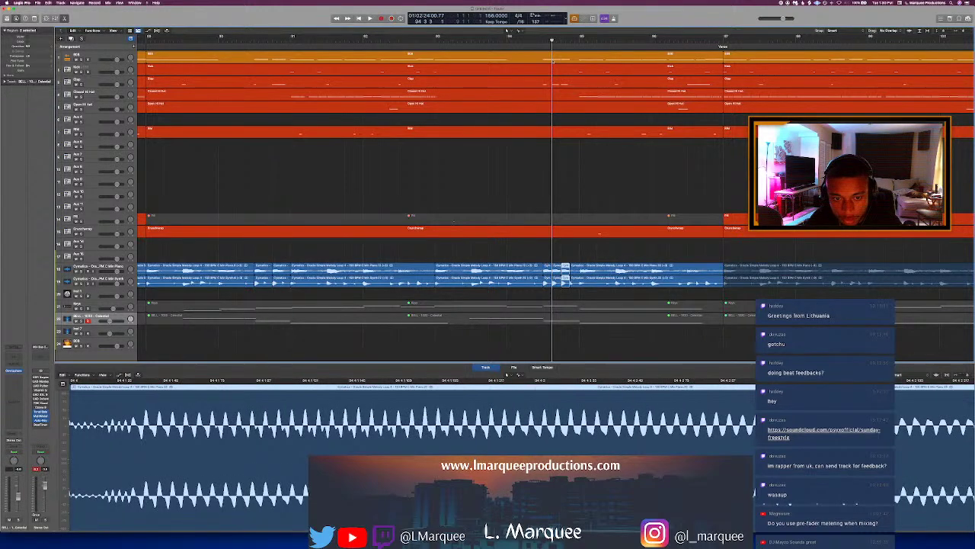
{"action": "left_click", "coordinate": [507, 31]}
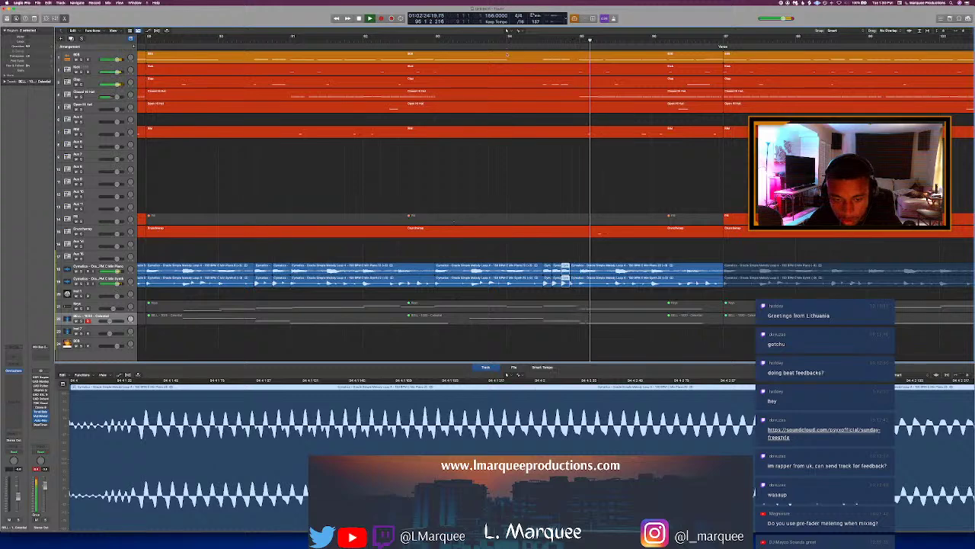
{"action": "scroll", "coordinate": [568, 109], "scroll_direction": "down", "scroll_amount": 2}
{"action": "scroll", "coordinate": [567, 103], "scroll_direction": "down", "scroll_amount": 3}
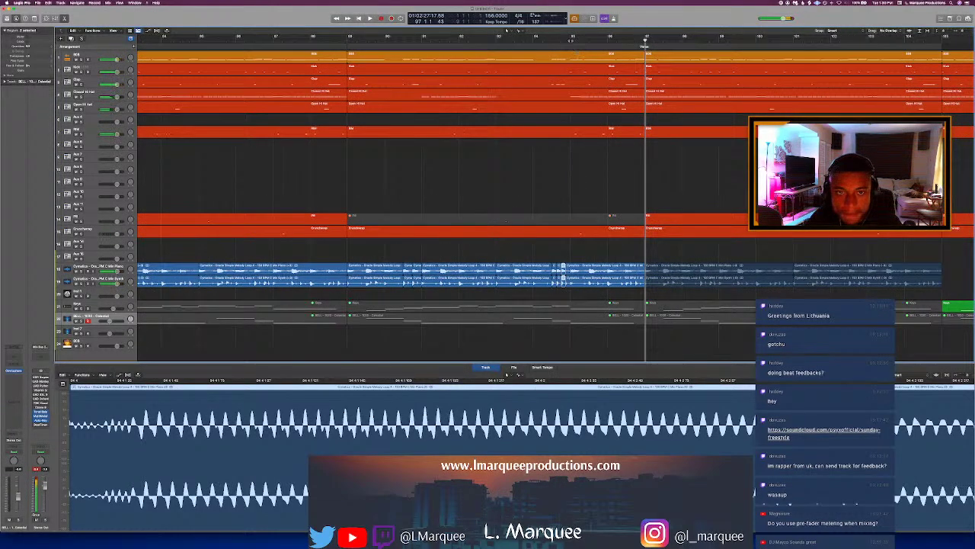
Step: Split the piano and synth loops at bar 95, mute the short slices just before it, and play the result
{"action": "left_click", "coordinate": [567, 274]}
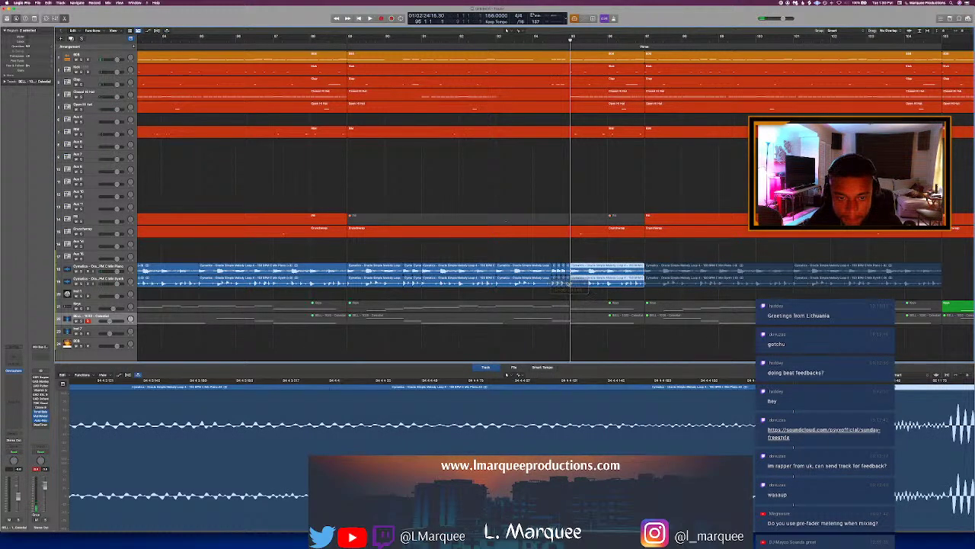
{"action": "left_click", "coordinate": [568, 279]}
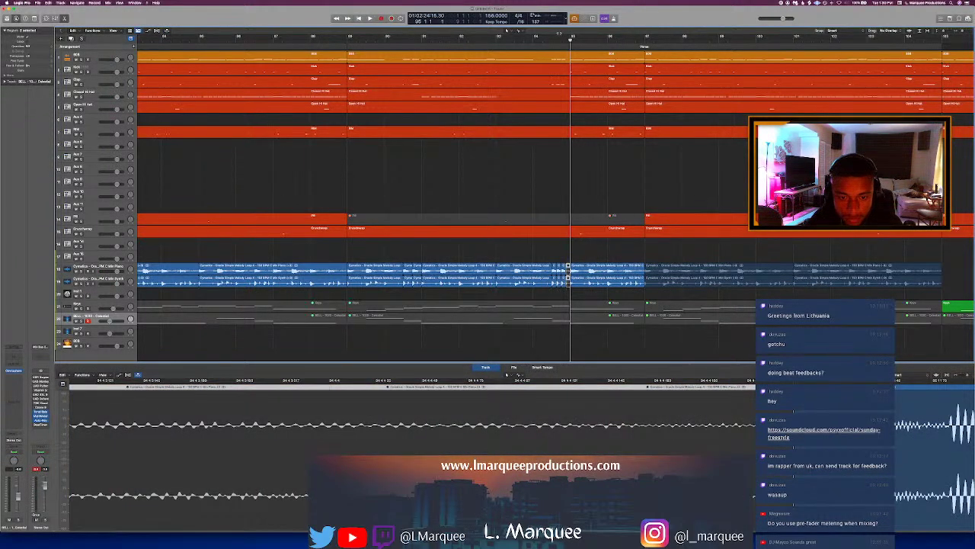
{"action": "key", "text": "space"}
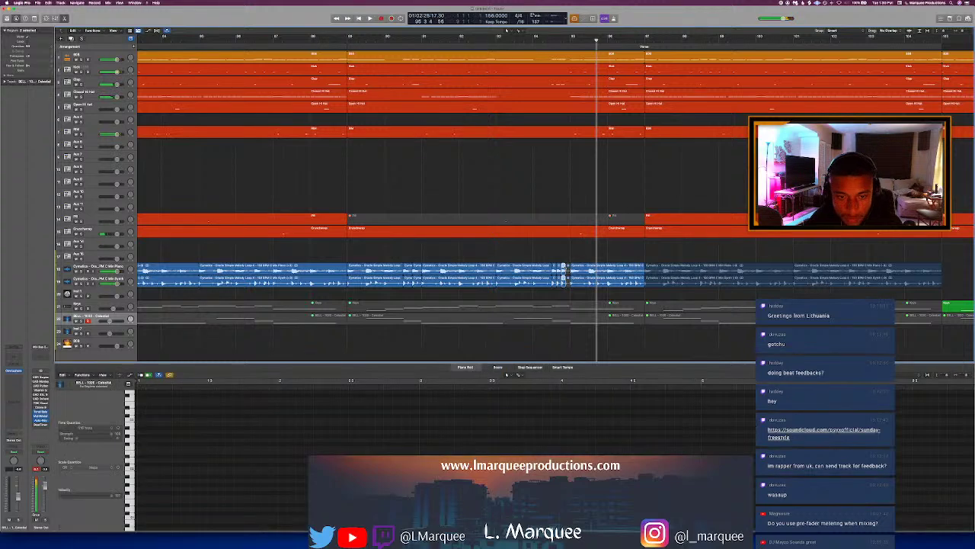
Step: Examine the chopped piano slices around bars 94 and 95 in the audio editor and replay the passage
{"action": "double_click", "coordinate": [570, 286]}
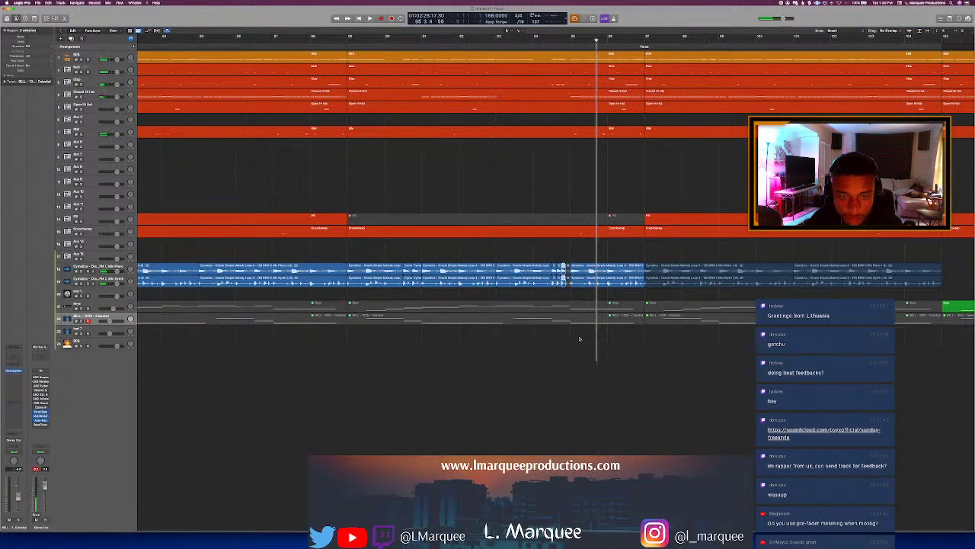
{"action": "key", "text": "e"}
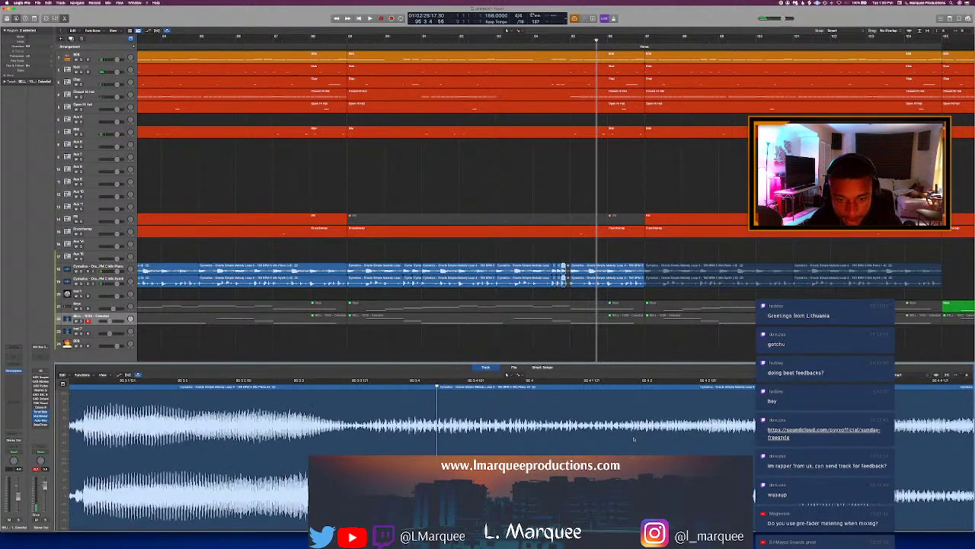
{"action": "scroll", "coordinate": [633, 439], "scroll_direction": "down", "scroll_amount": 4}
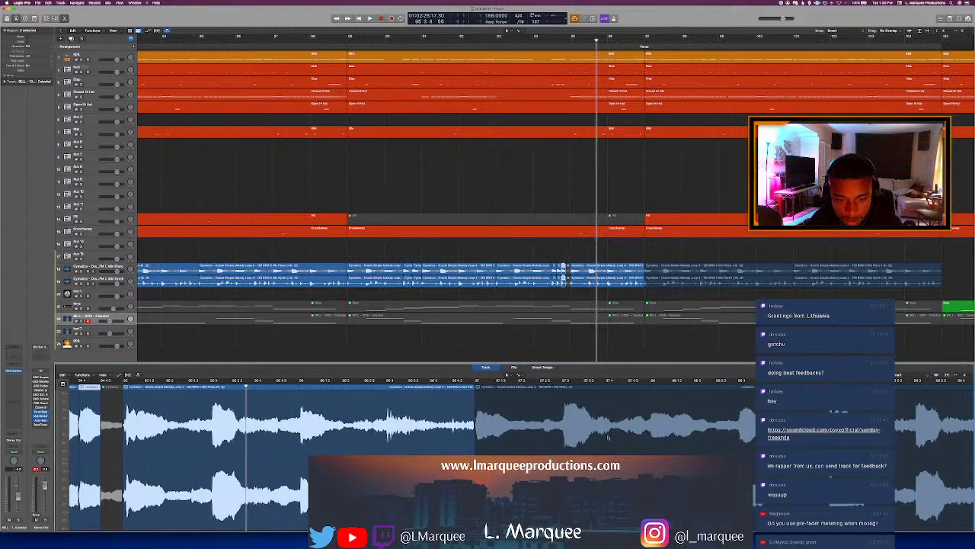
{"action": "scroll", "coordinate": [457, 427], "scroll_direction": "left", "scroll_amount": 3}
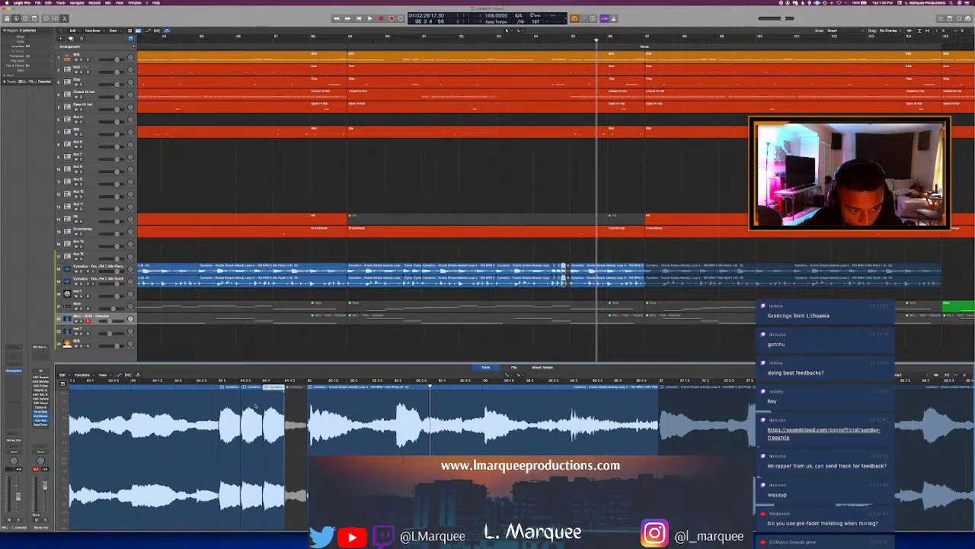
{"action": "left_click", "coordinate": [209, 382]}
{"action": "key", "text": "space"}
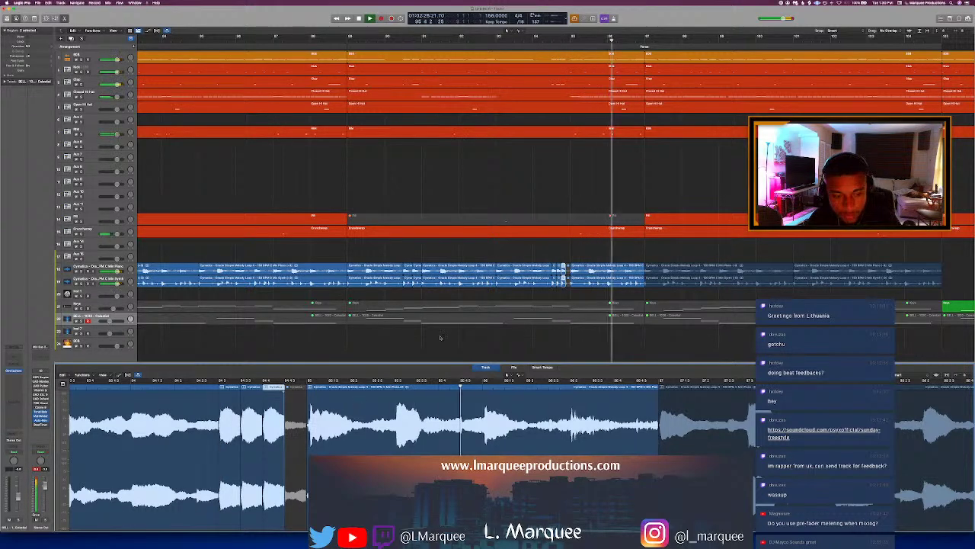
{"action": "key", "text": "e"}
{"action": "key", "text": "space"}
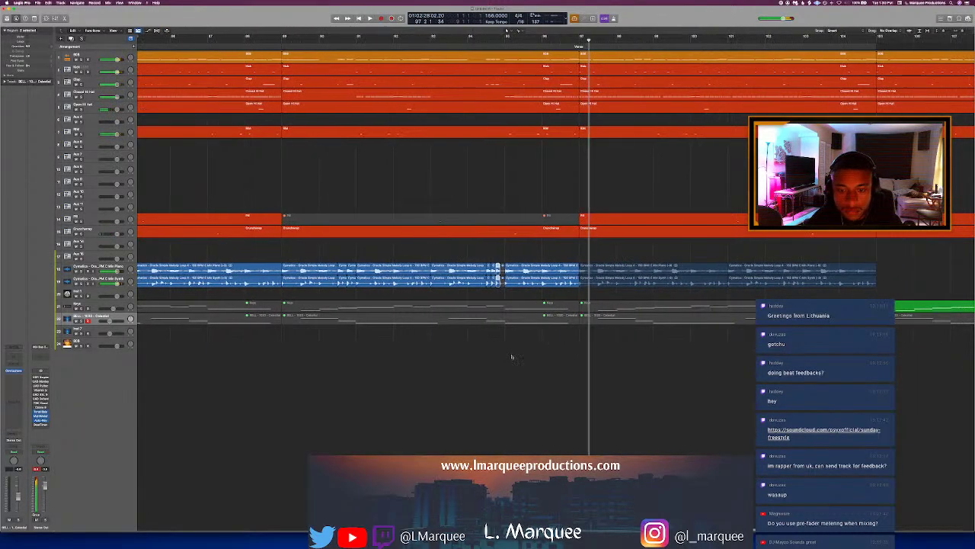
Step: Copy all regions from bar 49 to the end of Chorus 2B and delete every region from bar 97 onward
{"action": "scroll", "coordinate": [512, 356], "scroll_direction": "down", "scroll_amount": 5}
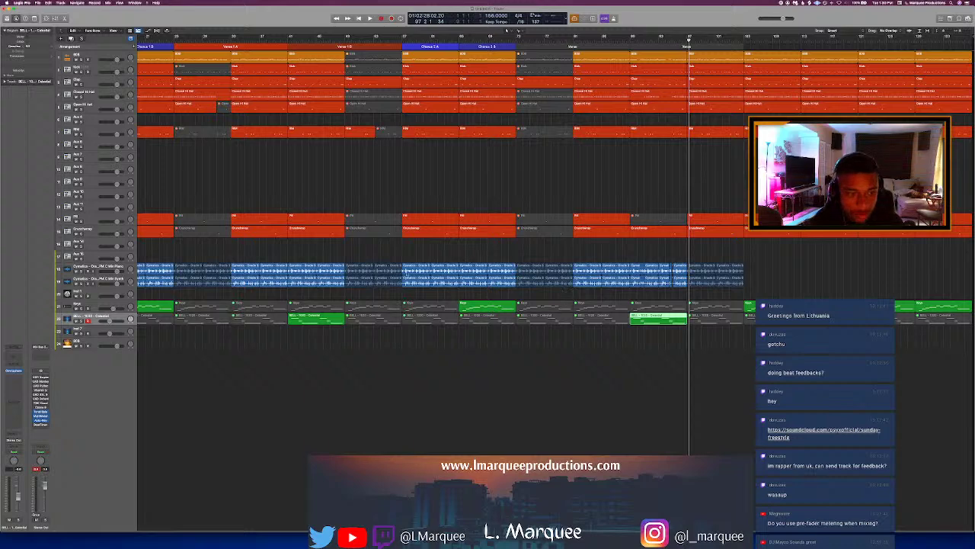
{"action": "left_click_drag", "start_coordinate": [482, 335], "coordinate": [350, 52]}
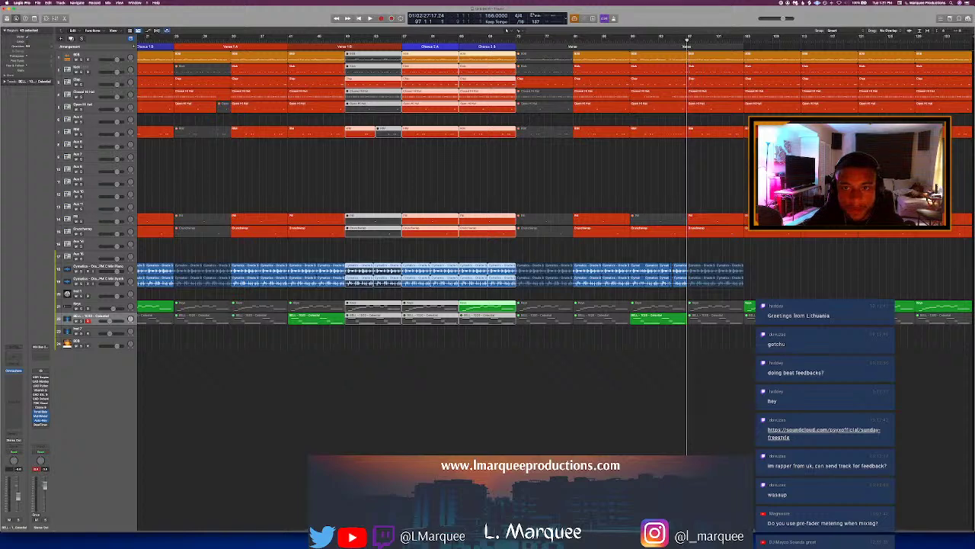
{"action": "key", "text": "shift+f"}
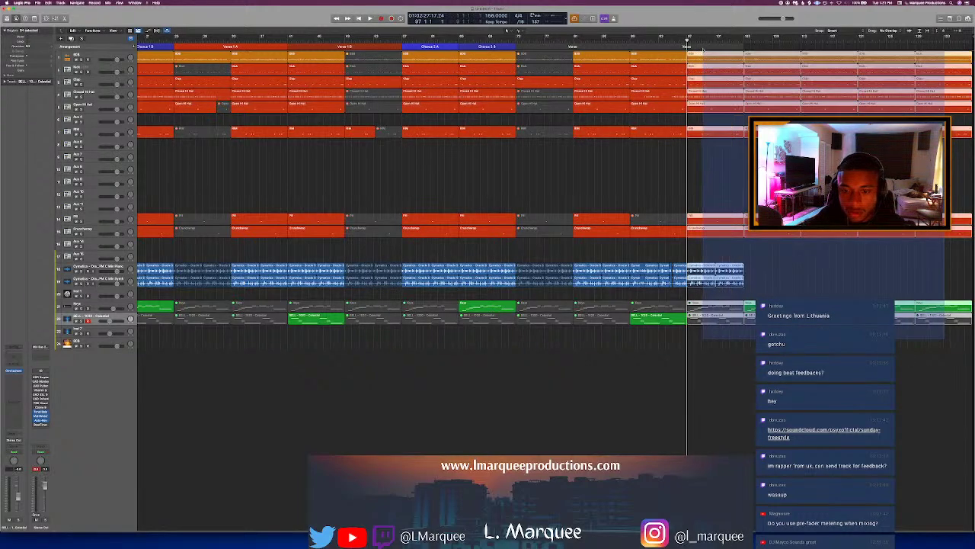
{"action": "key", "text": "Delete"}
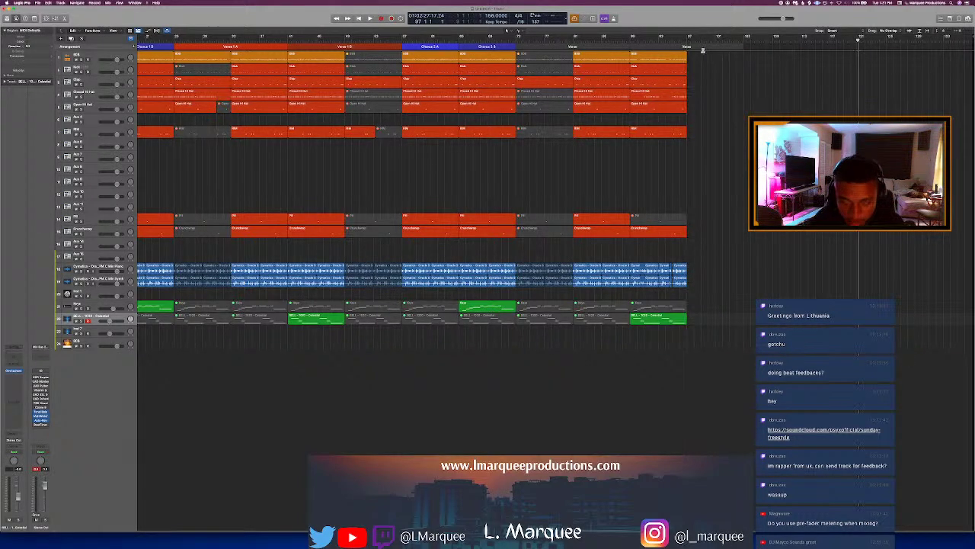
Step: Paste the copied regions at bar 97 and play the transition out of the second verse
{"action": "key", "text": "super+v"}
{"action": "left_click", "coordinate": [666, 39]}
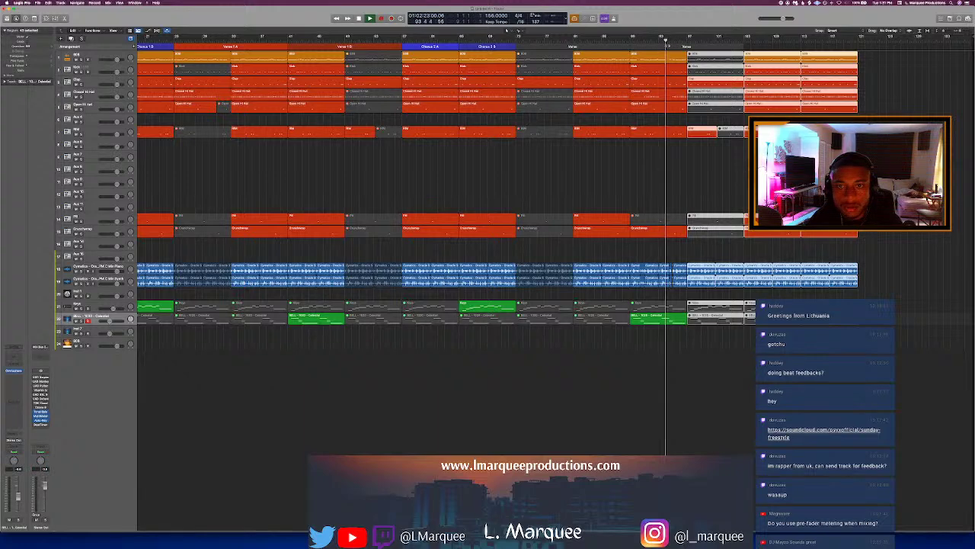
{"action": "key", "text": "space"}
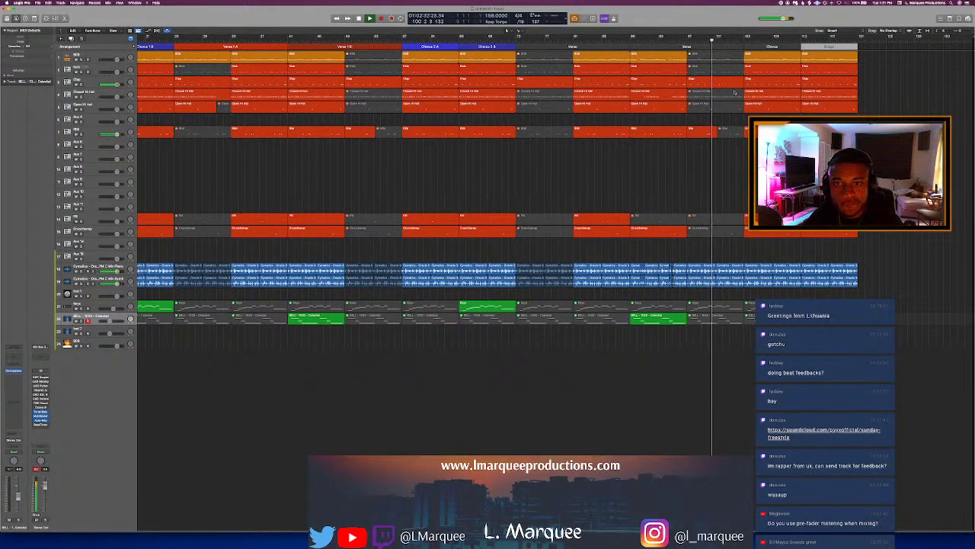
Step: Play the pasted sections from about bar 100 to bar 107
{"action": "left_click", "coordinate": [97, 132]}
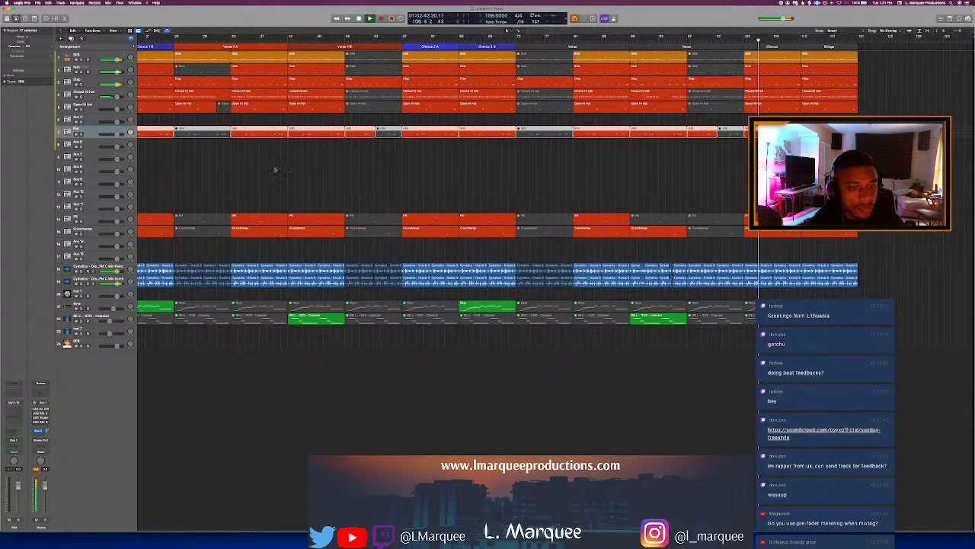
{"action": "left_click", "coordinate": [461, 203]}
{"action": "key", "text": "space"}
{"action": "scroll", "coordinate": [467, 206], "scroll_direction": "left", "scroll_amount": 5}
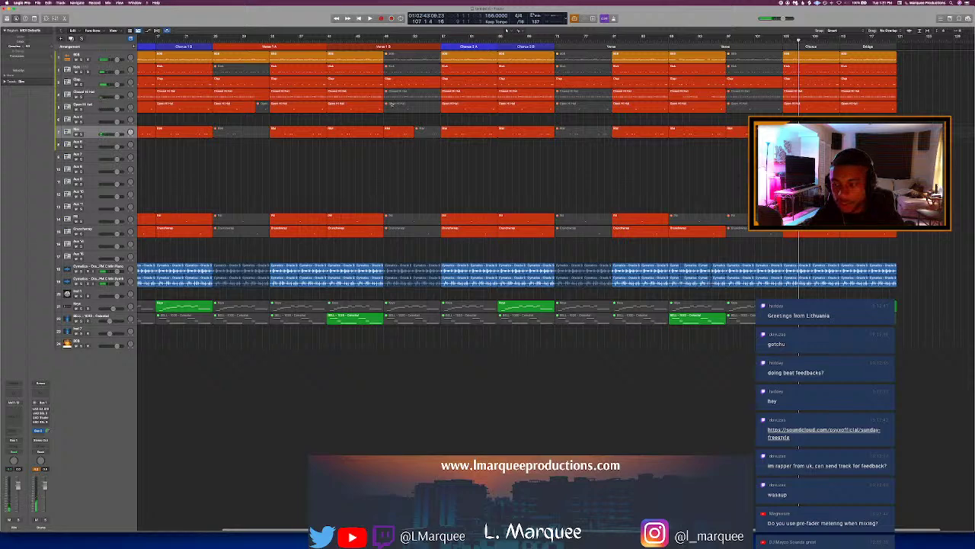
Step: Mute the piano loop region at bar 49 and replay the second half of Verse 1B
{"action": "left_click", "coordinate": [375, 38]}
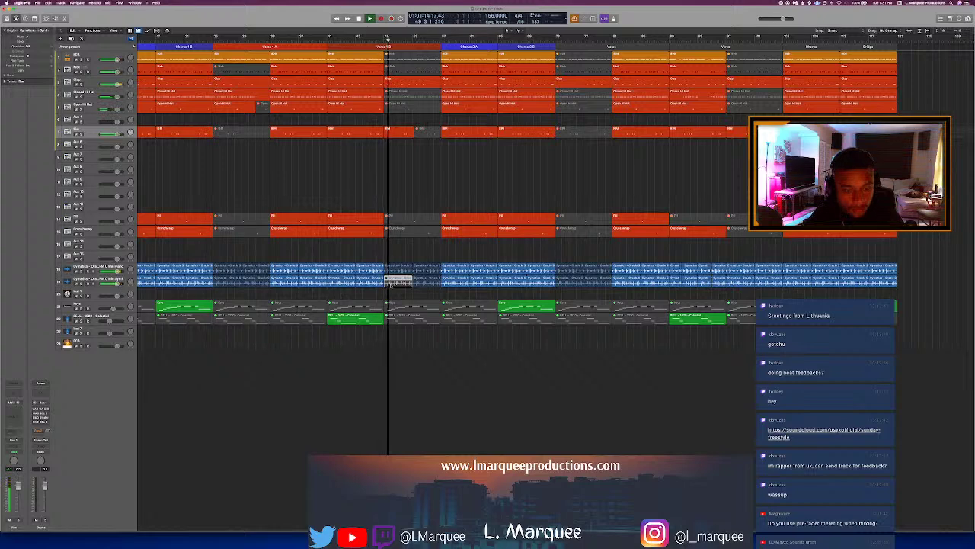
{"action": "key", "text": "space"}
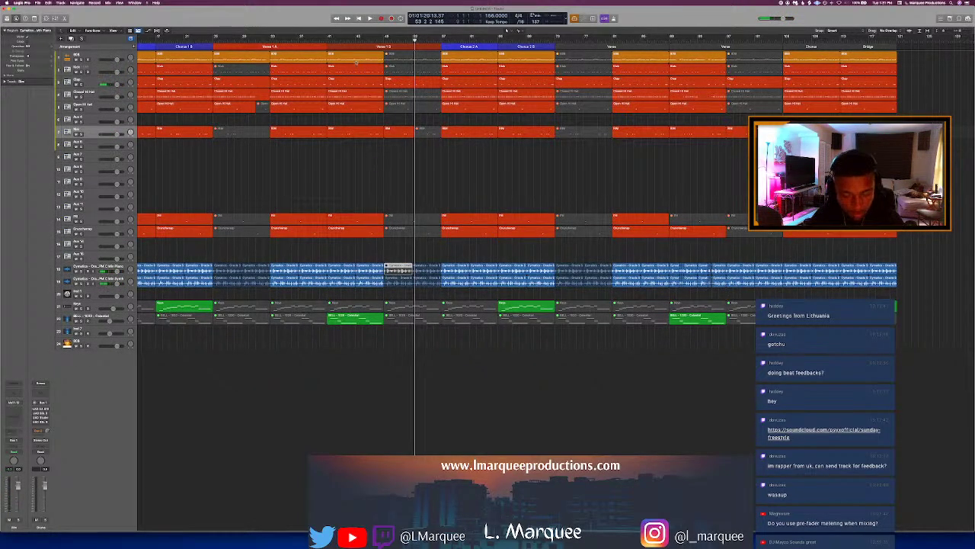
{"action": "left_click", "coordinate": [381, 41]}
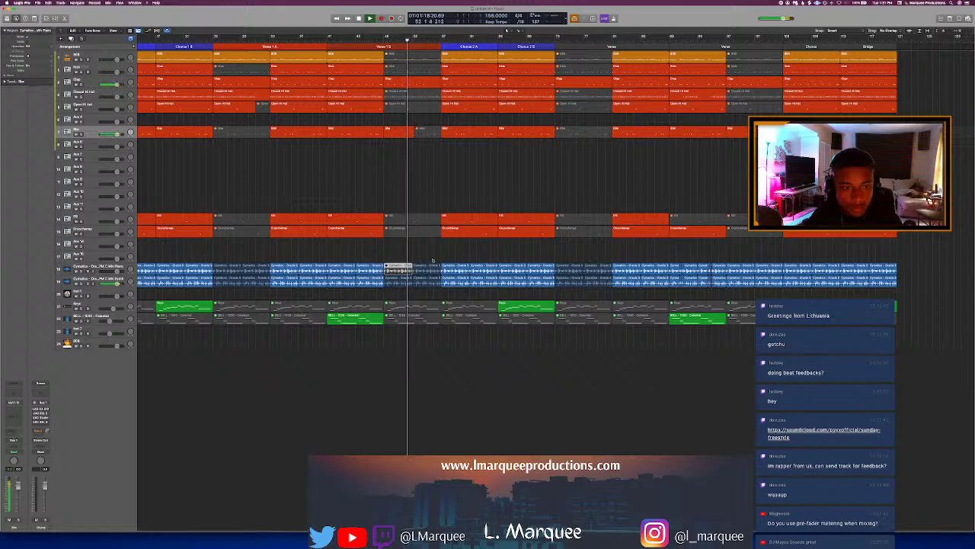
{"action": "key", "text": "space"}
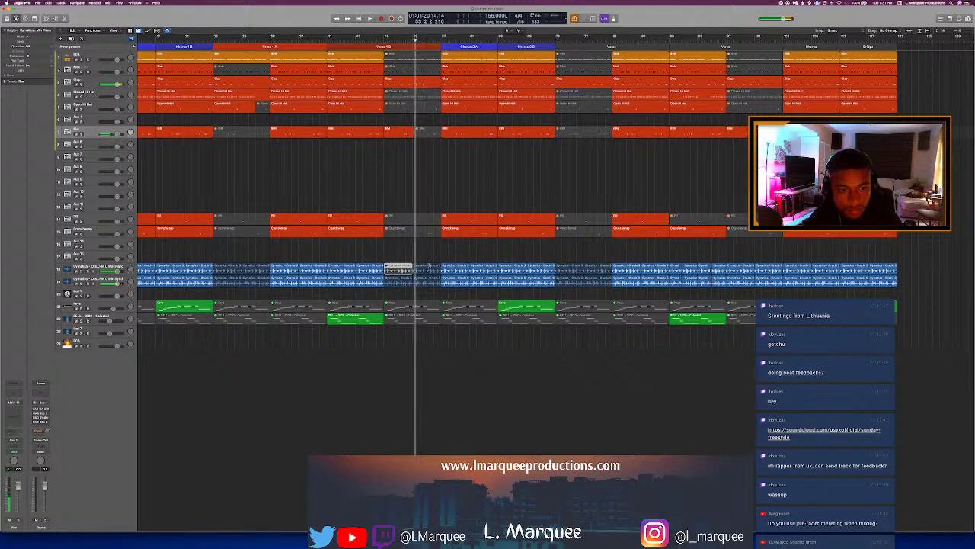
Step: Insert the stereo REQ 2 equalizer on the piano loop track
{"action": "left_click", "coordinate": [415, 47]}
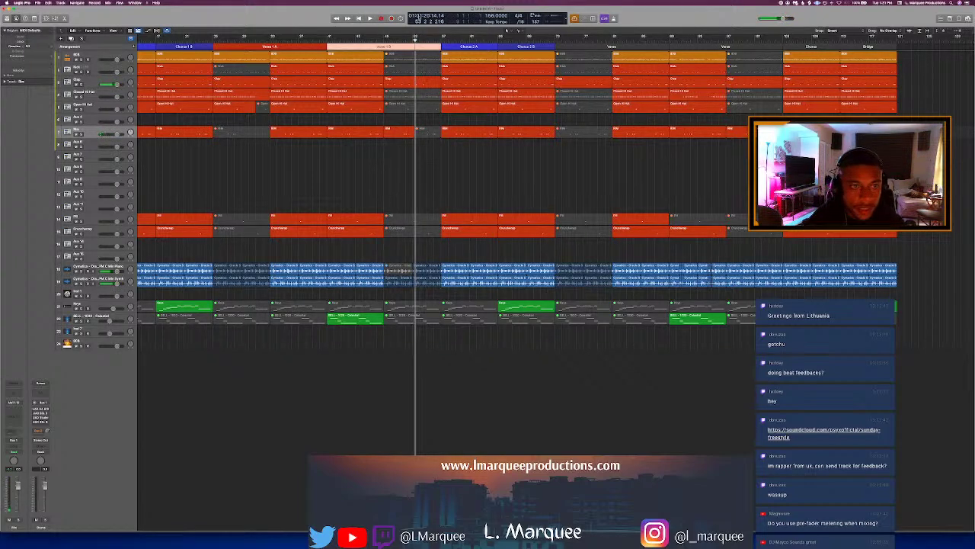
{"action": "left_click", "coordinate": [384, 38]}
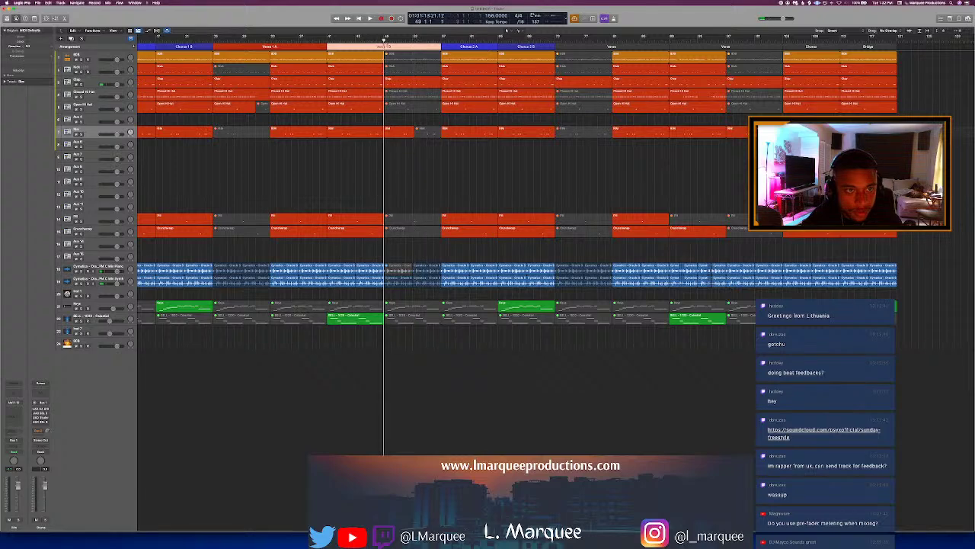
{"action": "left_click", "coordinate": [403, 276]}
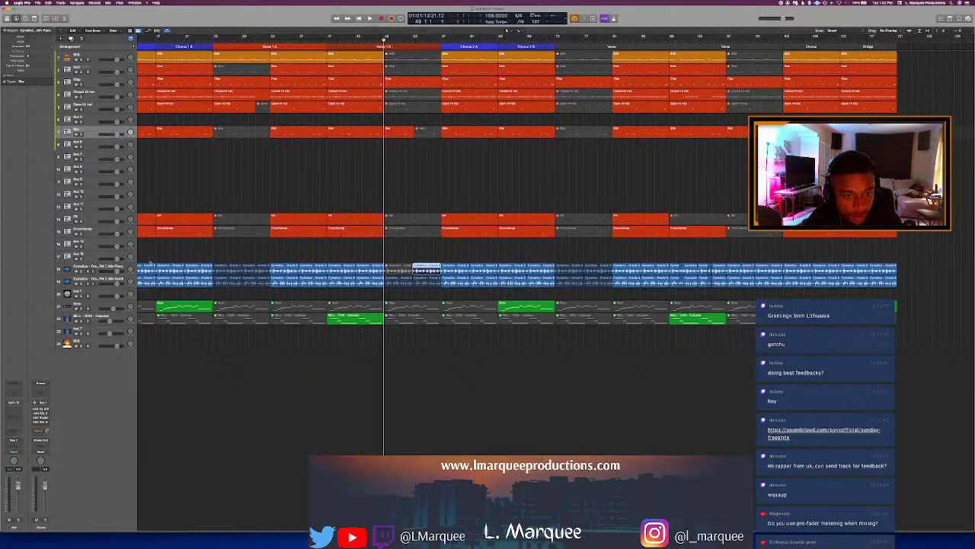
{"action": "left_click", "coordinate": [118, 270]}
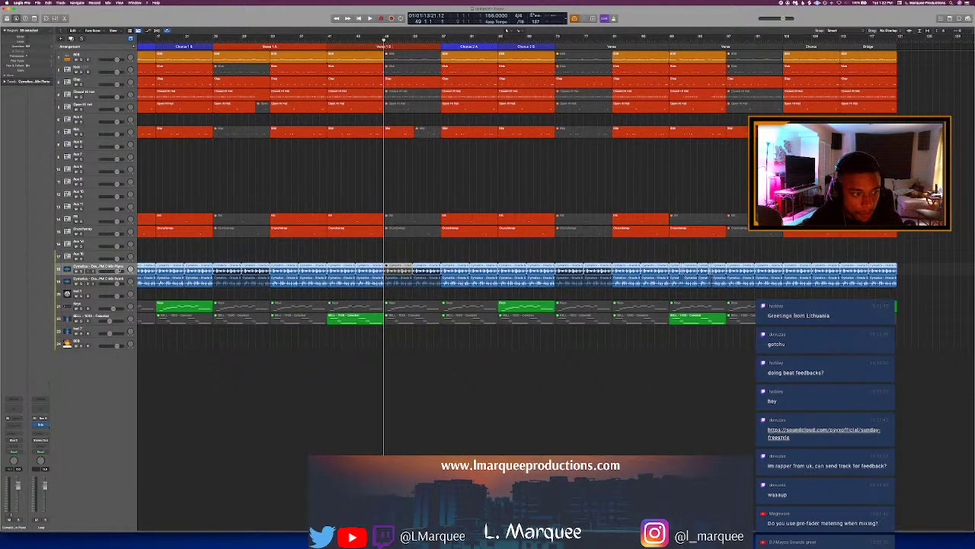
{"action": "left_click", "coordinate": [18, 430]}
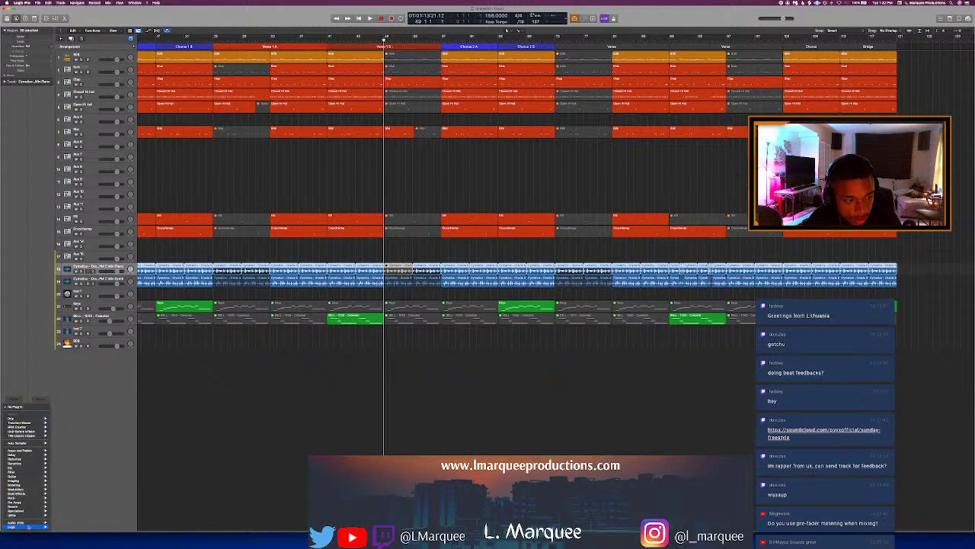
{"action": "mouse_move", "coordinate": [30, 523]}
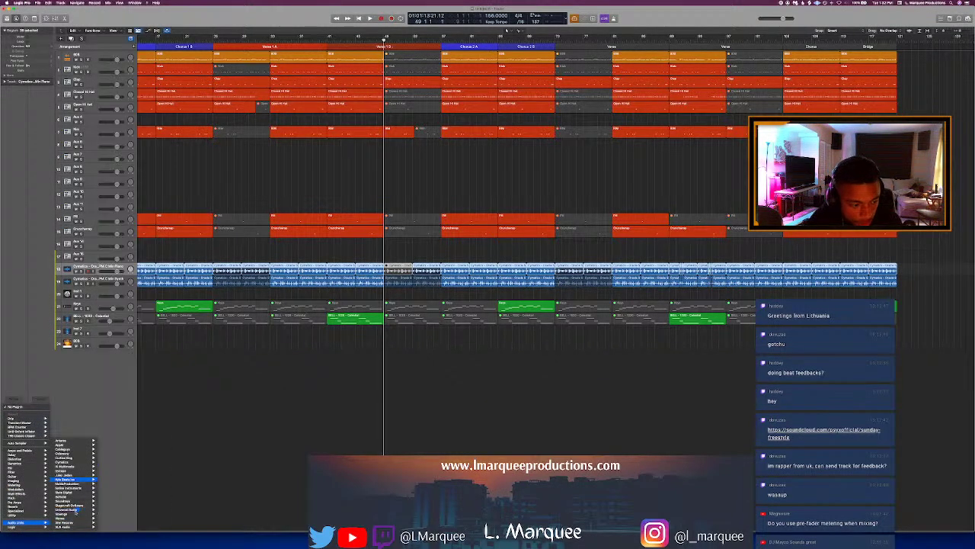
{"action": "mouse_move", "coordinate": [76, 522]}
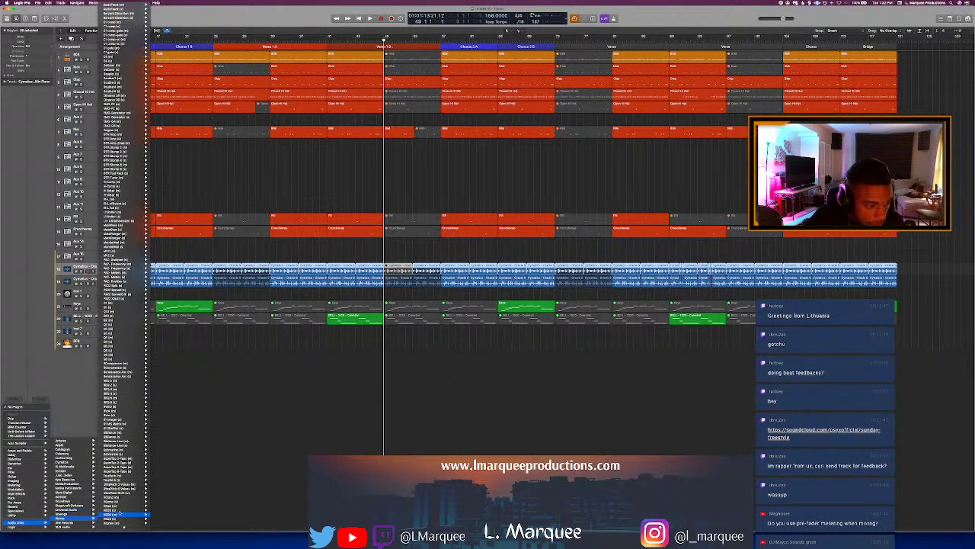
{"action": "left_click", "coordinate": [120, 385]}
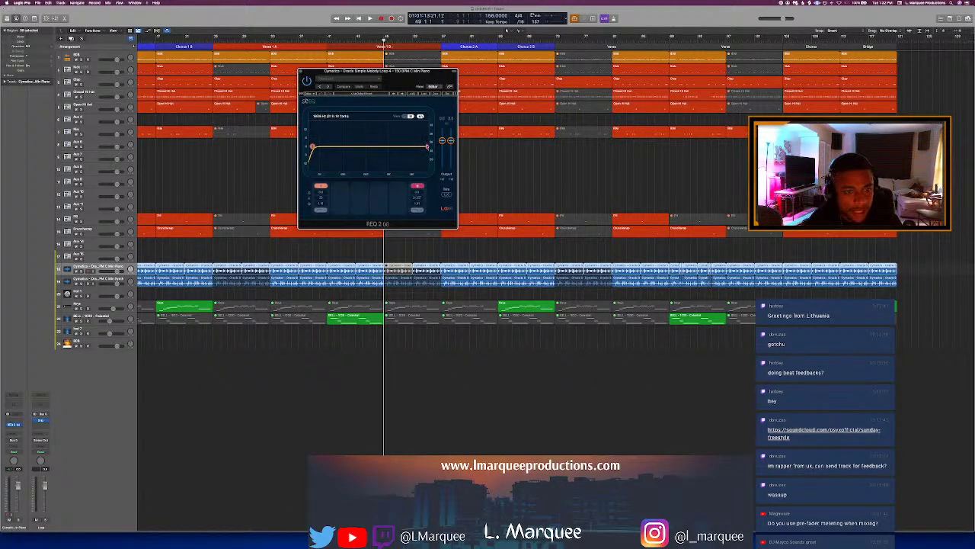
Step: Turn REQ 2's second band into a low high-cut filter and show that band's frequency automation on the piano track
{"action": "left_click_drag", "start_coordinate": [428, 147], "coordinate": [336, 150]}
{"action": "key", "text": "super+Down"}
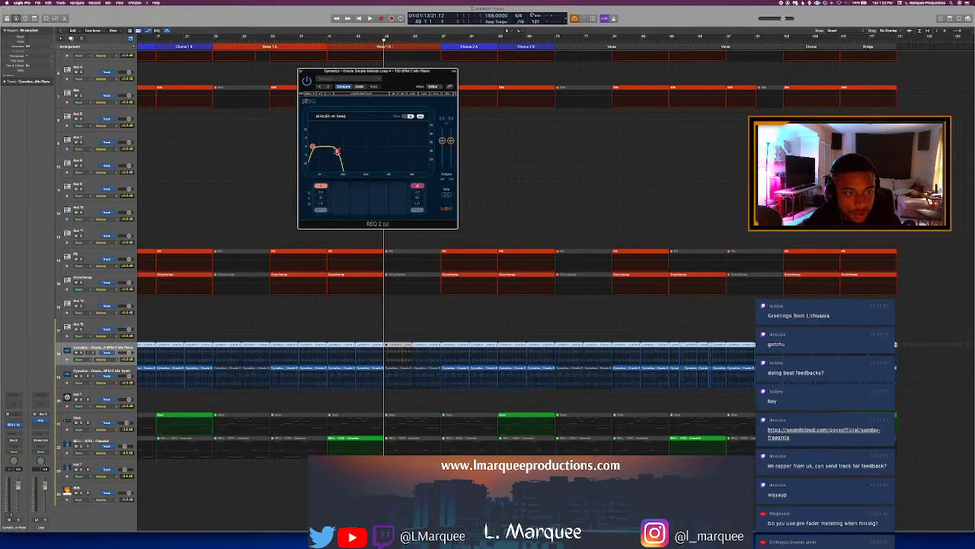
{"action": "left_click", "coordinate": [417, 187]}
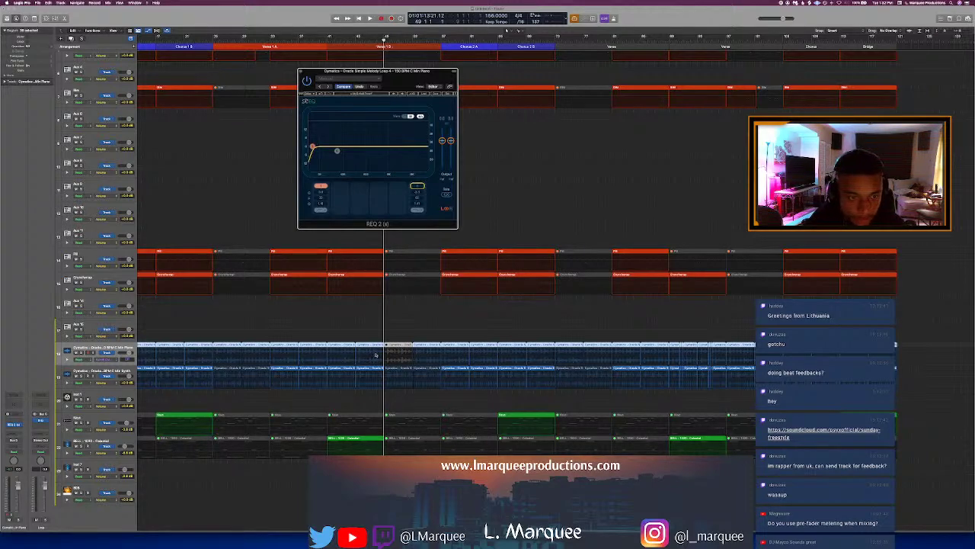
{"action": "left_click", "coordinate": [376, 355]}
{"action": "left_click", "coordinate": [370, 368]}
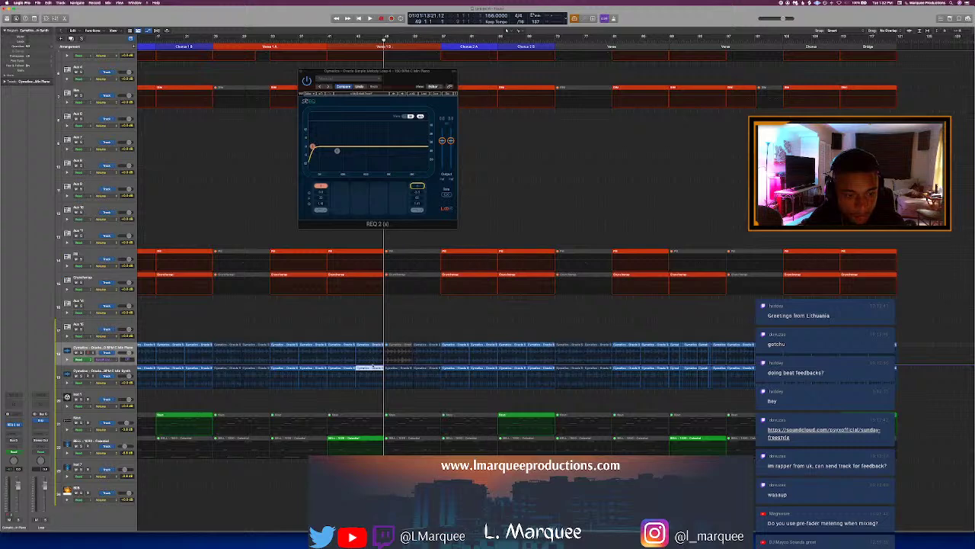
{"action": "left_click", "coordinate": [372, 368]}
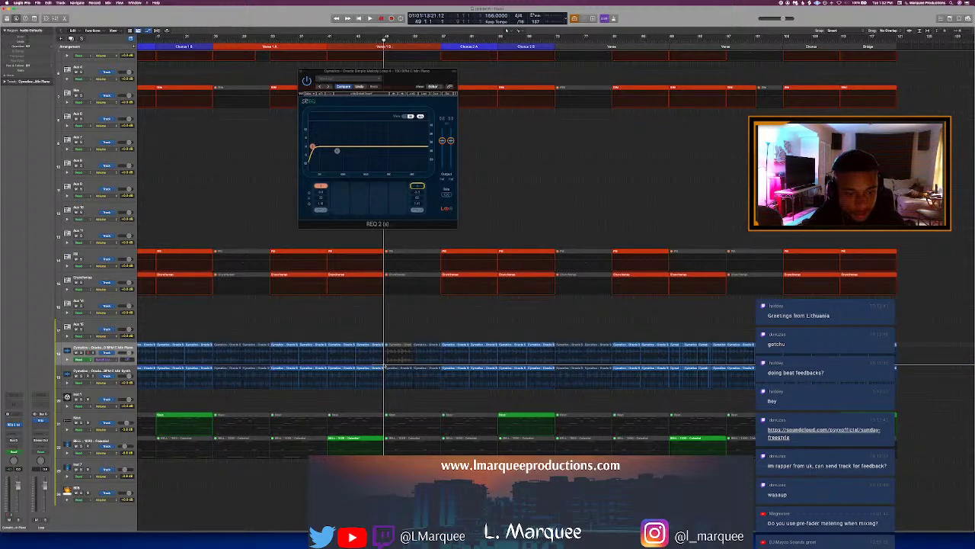
{"action": "left_click", "coordinate": [387, 347]}
{"action": "left_click", "coordinate": [417, 186]}
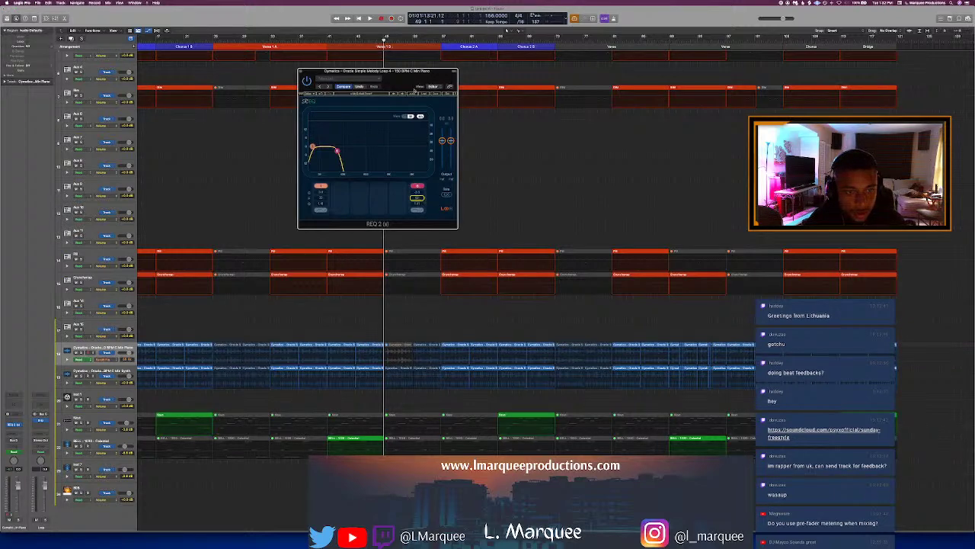
Step: Automate the high-cut frequency to ramp up from bar 53 to bar 57 and play the passage from bar 49
{"action": "left_click", "coordinate": [412, 46]}
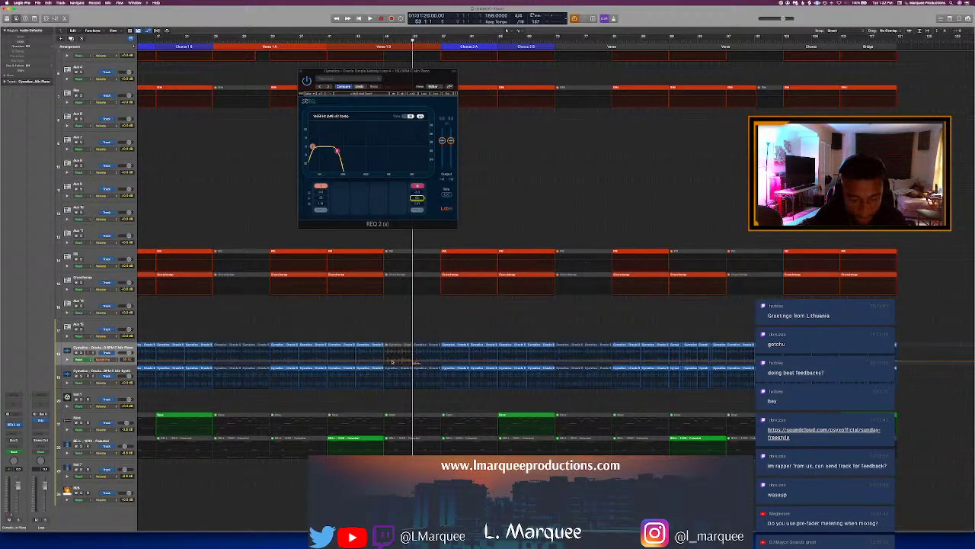
{"action": "left_click", "coordinate": [442, 39]}
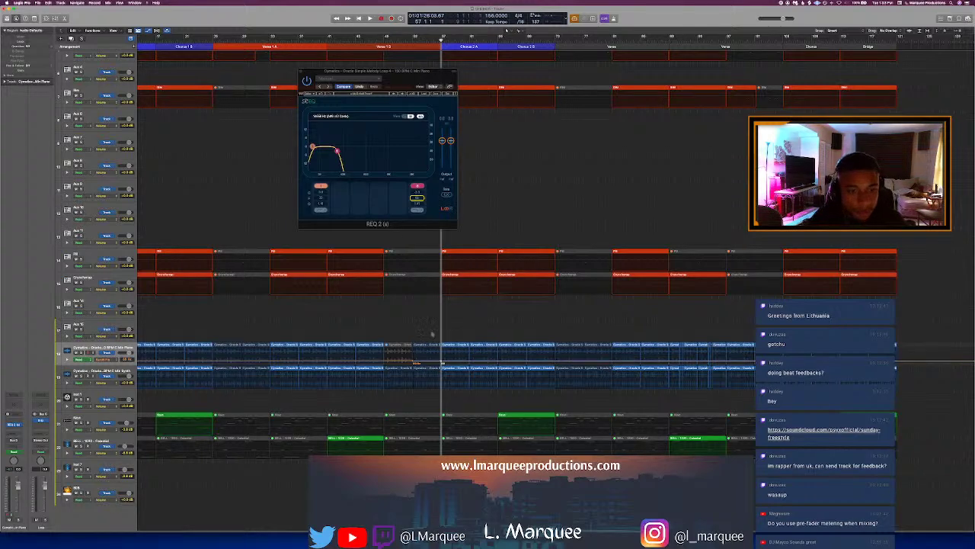
{"action": "left_click_drag", "start_coordinate": [415, 363], "coordinate": [444, 349]}
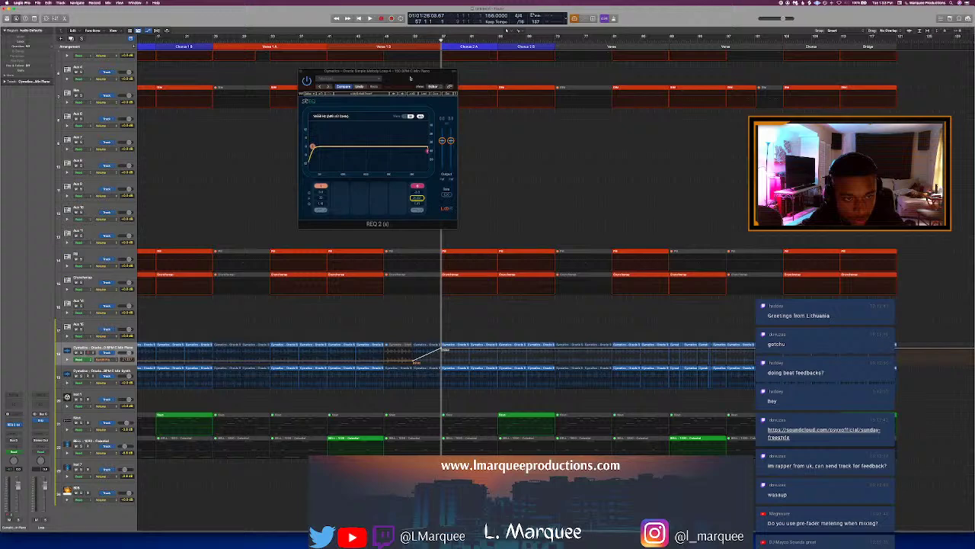
{"action": "left_click", "coordinate": [386, 37]}
{"action": "key", "text": "space"}
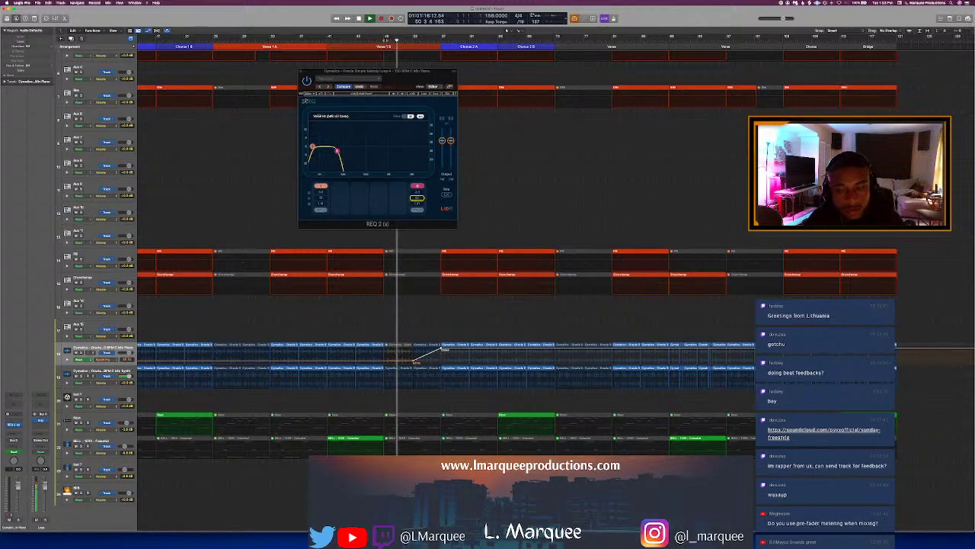
{"action": "scroll", "coordinate": [457, 252], "scroll_direction": "up", "scroll_amount": 1}
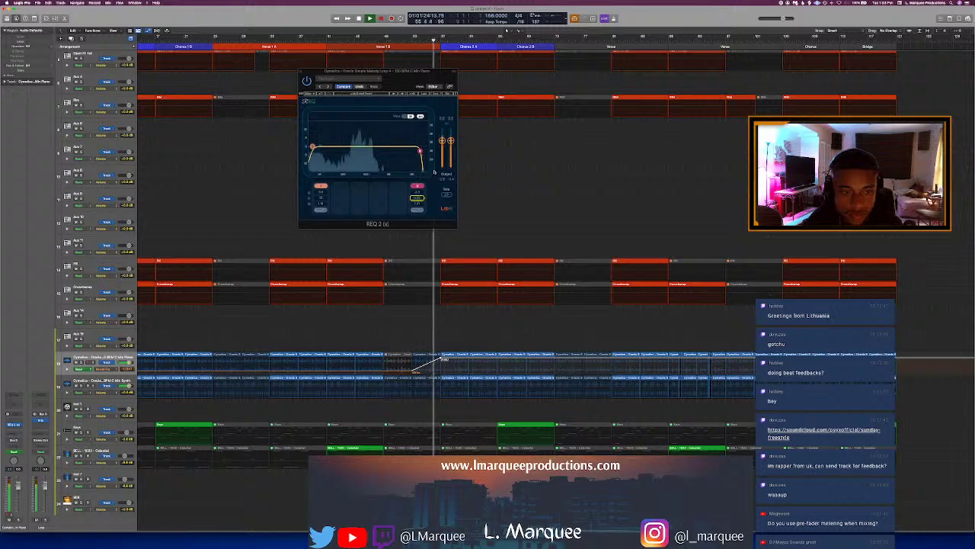
{"action": "key", "text": "space"}
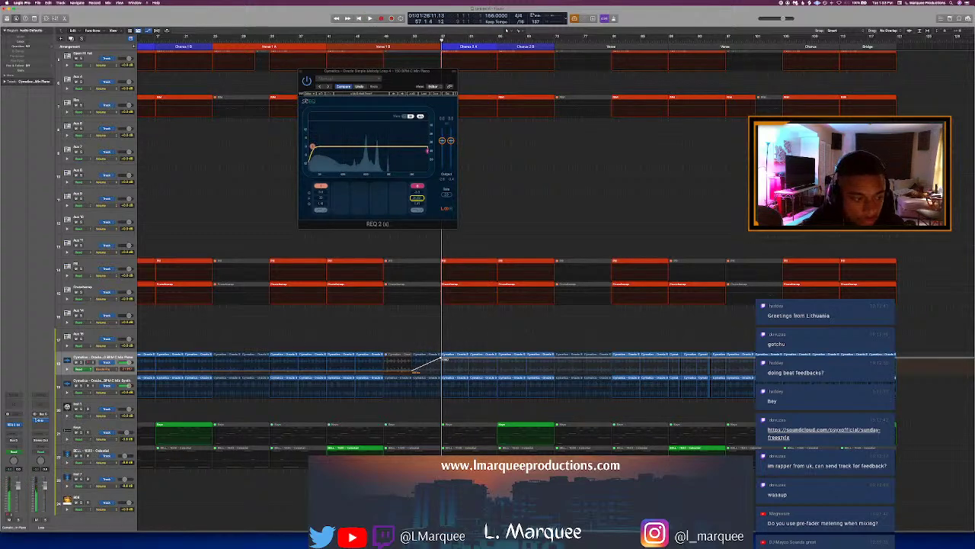
Step: Bypass REQ 2 and insert AutoFilter on the piano loop track
{"action": "key", "text": "super+Up"}
{"action": "key", "text": "super+Up"}
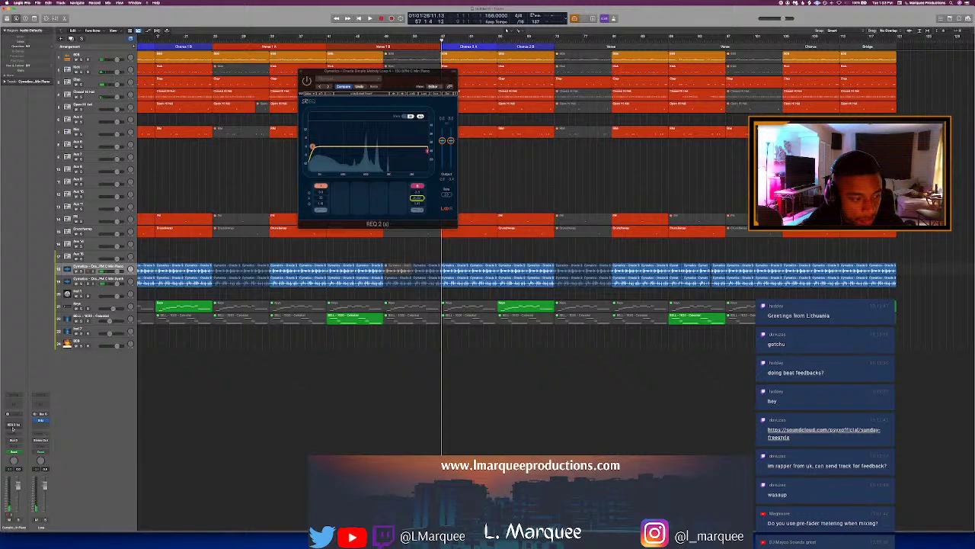
{"action": "left_click", "coordinate": [12, 426]}
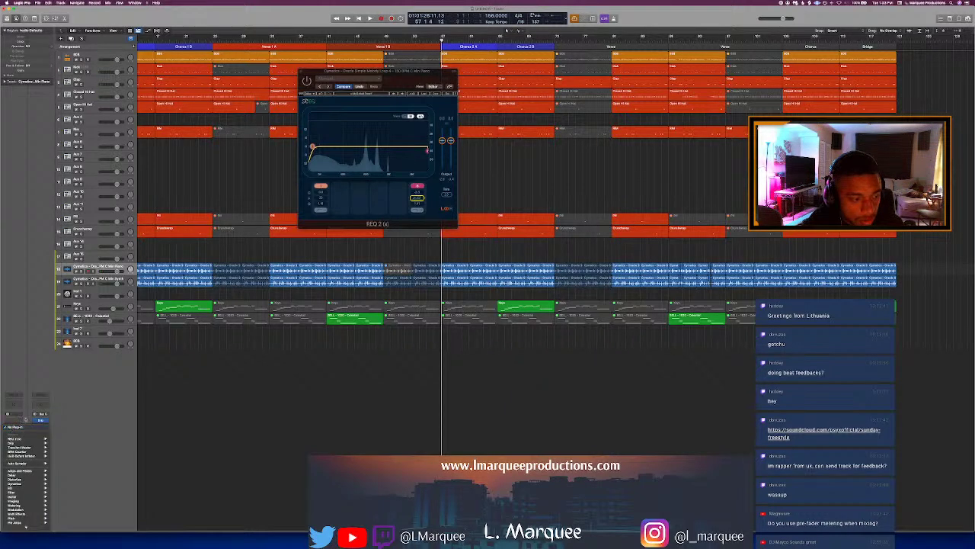
{"action": "mouse_move", "coordinate": [20, 472]}
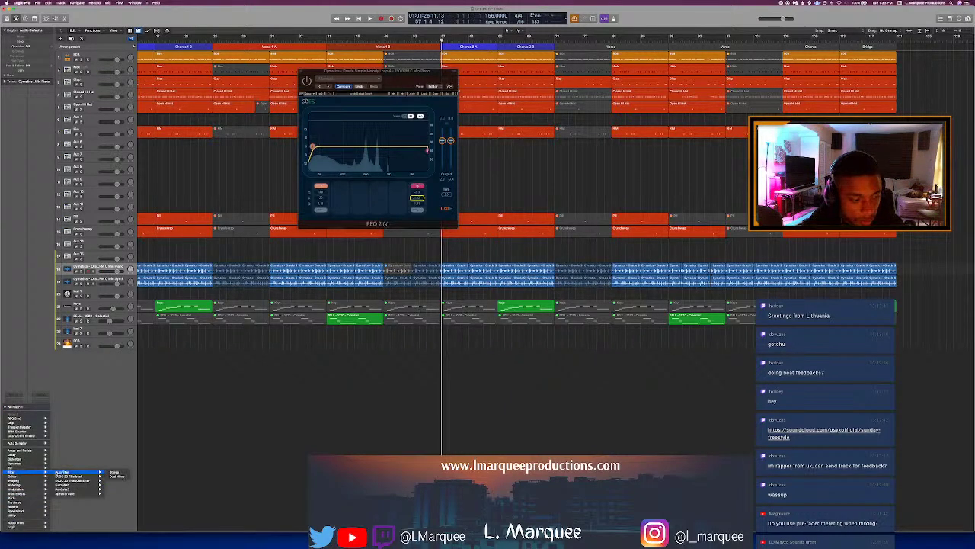
{"action": "left_click", "coordinate": [103, 474]}
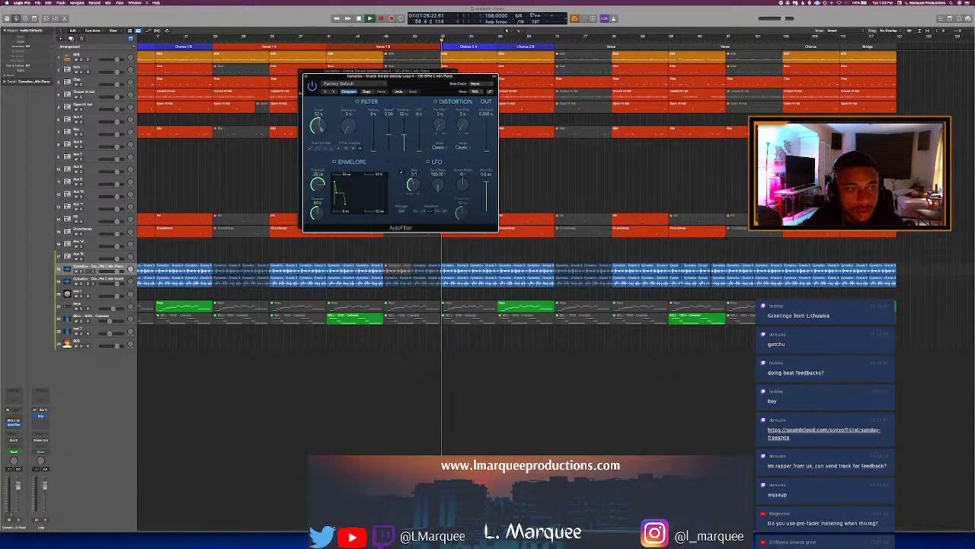
Step: Cycle bars 53 to 57 with the piano loop track soloed and raise AutoFilter's resonance
{"action": "key", "text": "space"}
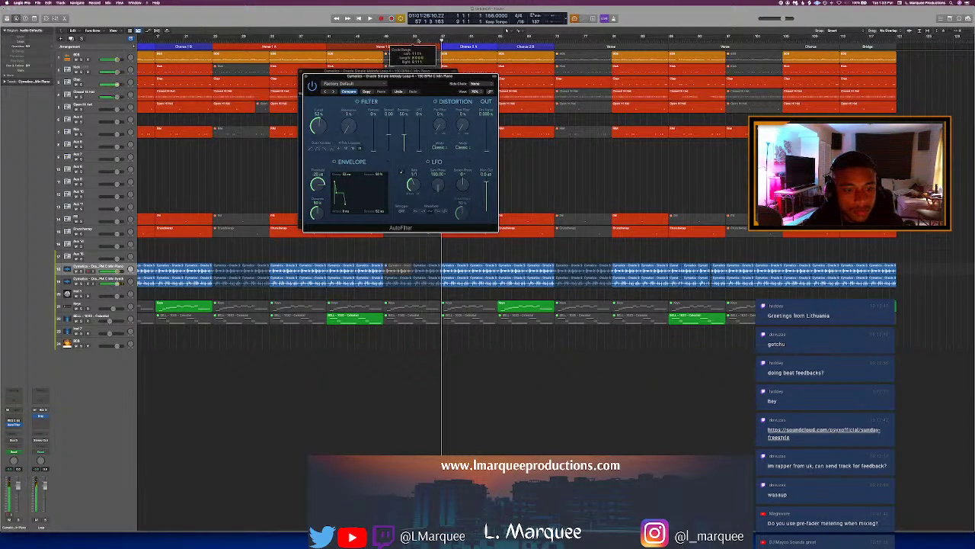
{"action": "left_click_drag", "start_coordinate": [414, 37], "coordinate": [442, 36]}
{"action": "key", "text": "space"}
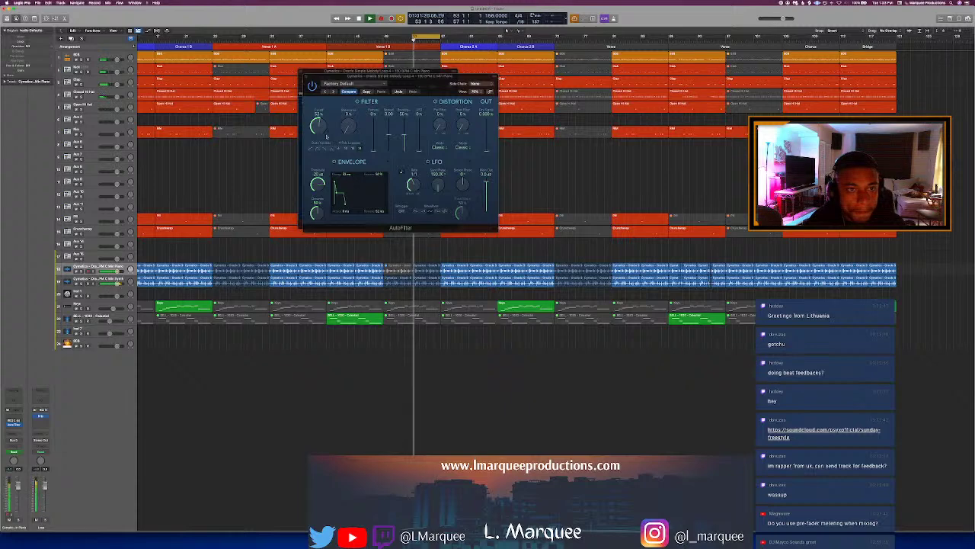
{"action": "key", "text": "s"}
{"action": "left_click_drag", "start_coordinate": [323, 132], "coordinate": [347, 113]}
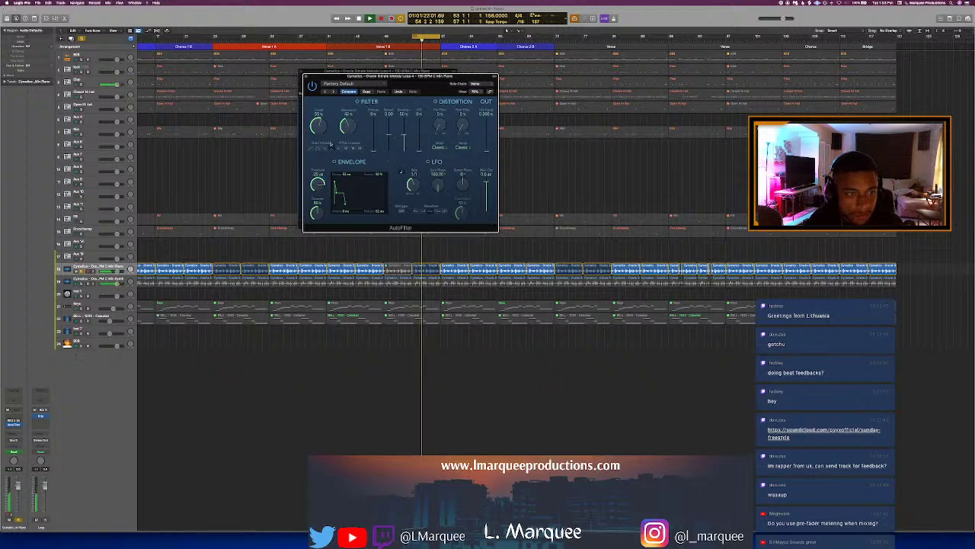
Step: Try different AutoFilter cutoff settings, then switch back to REQ 2 and unsolo the piano track
{"action": "left_click_drag", "start_coordinate": [319, 137], "coordinate": [320, 110]}
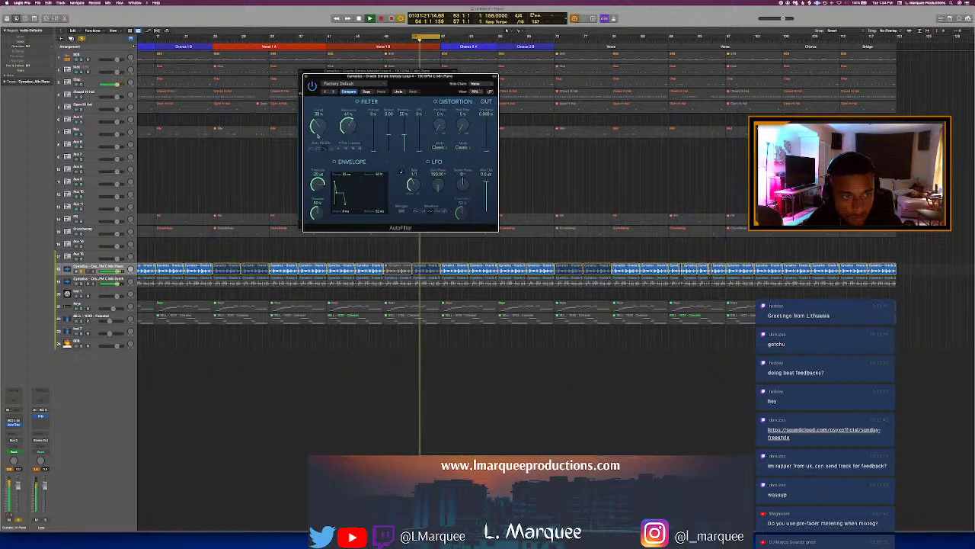
{"action": "left_click_drag", "start_coordinate": [320, 114], "coordinate": [319, 97]}
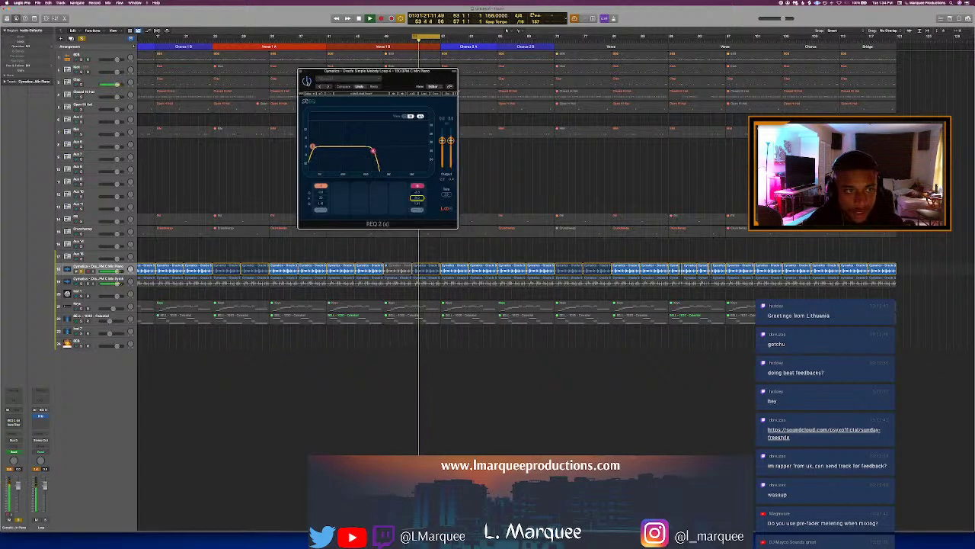
{"action": "key", "text": "s"}
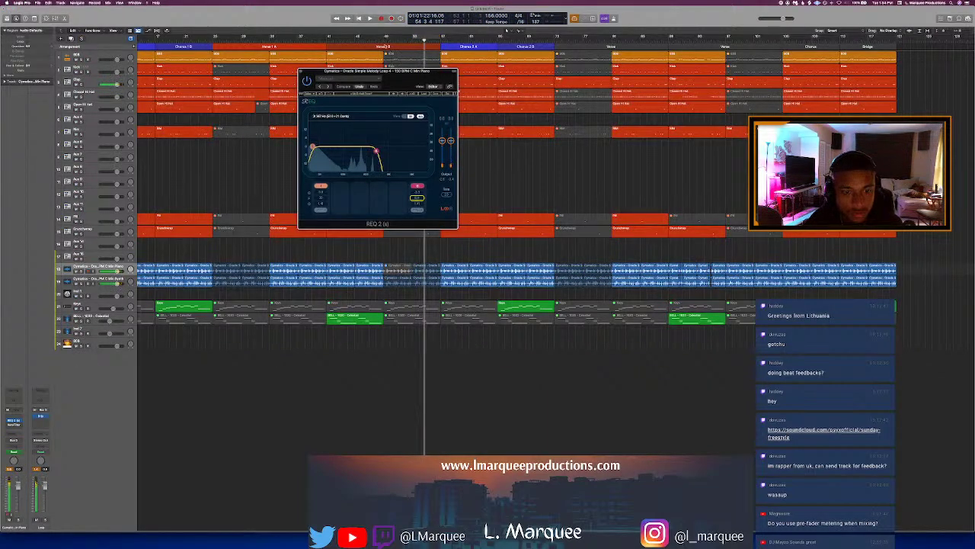
Step: Automate REQ 2's high-cut band on/off on the piano loop track near bar 50, and play from bar 47
{"action": "left_click", "coordinate": [378, 42]}
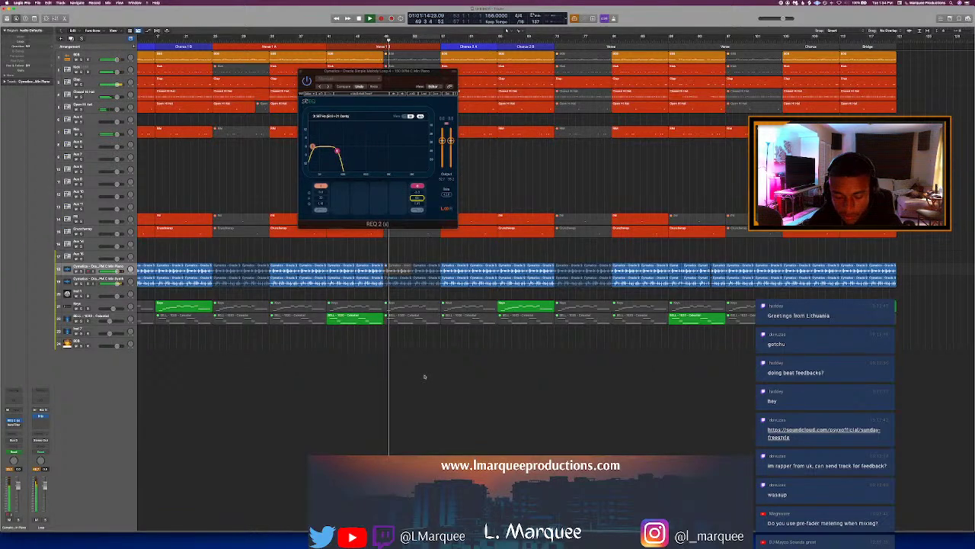
{"action": "key", "text": "super+Down"}
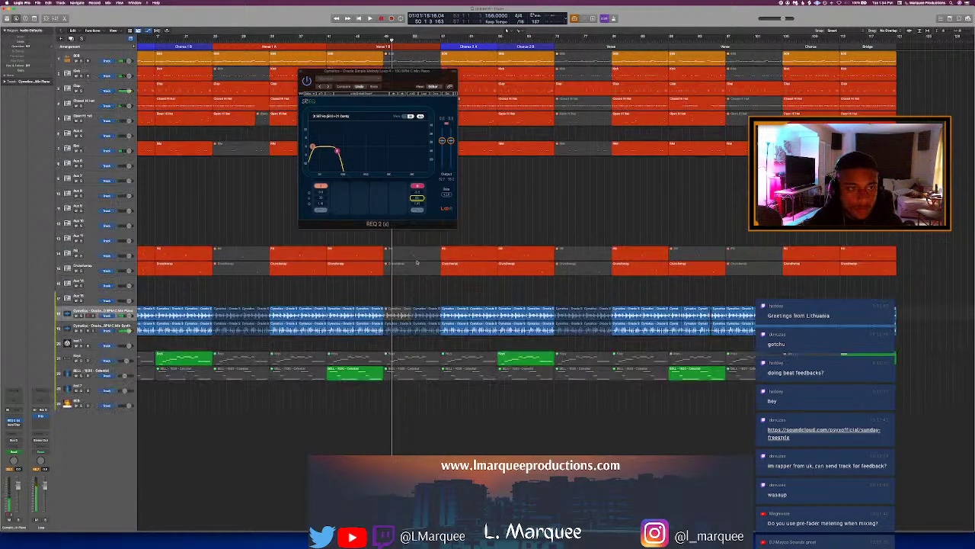
{"action": "key", "text": "super+Down"}
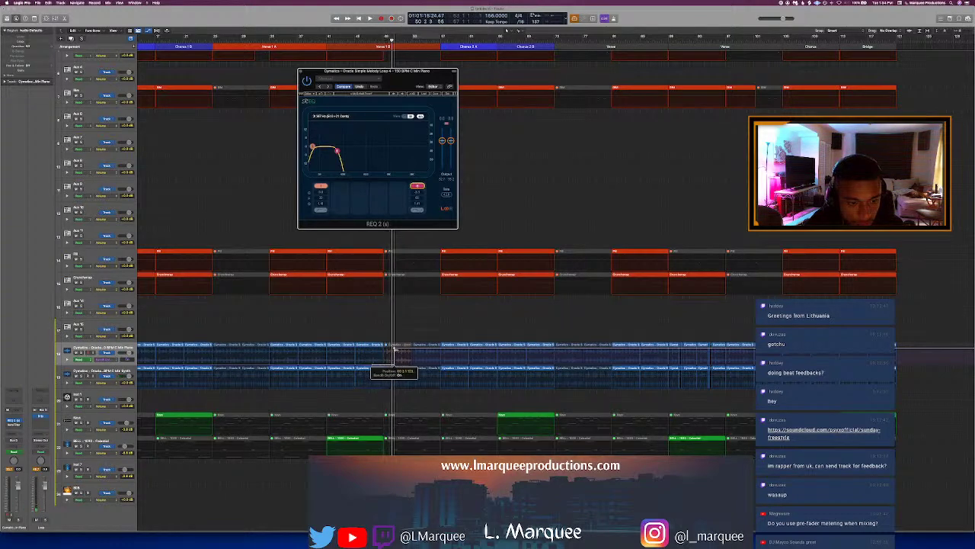
{"action": "left_click", "coordinate": [396, 354]}
{"action": "left_click", "coordinate": [374, 40]}
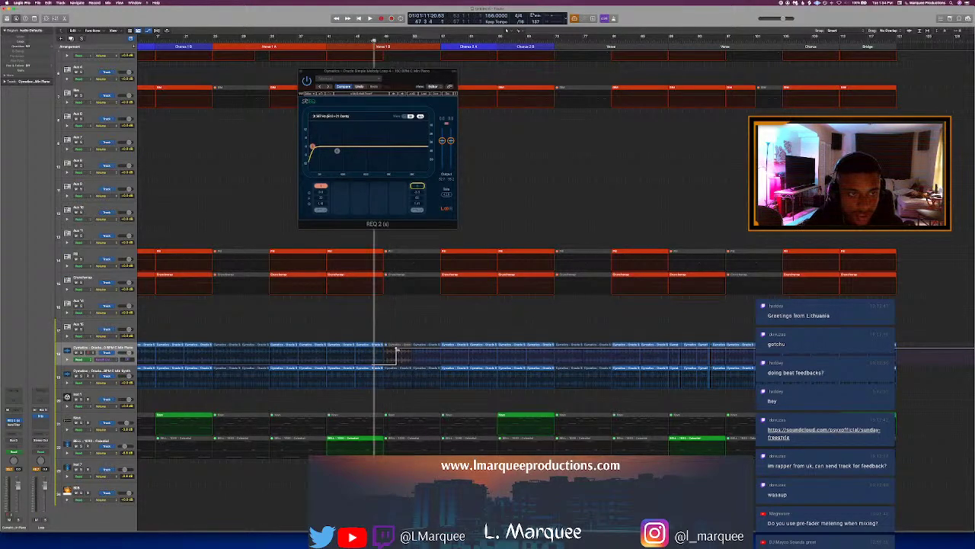
{"action": "key", "text": "space"}
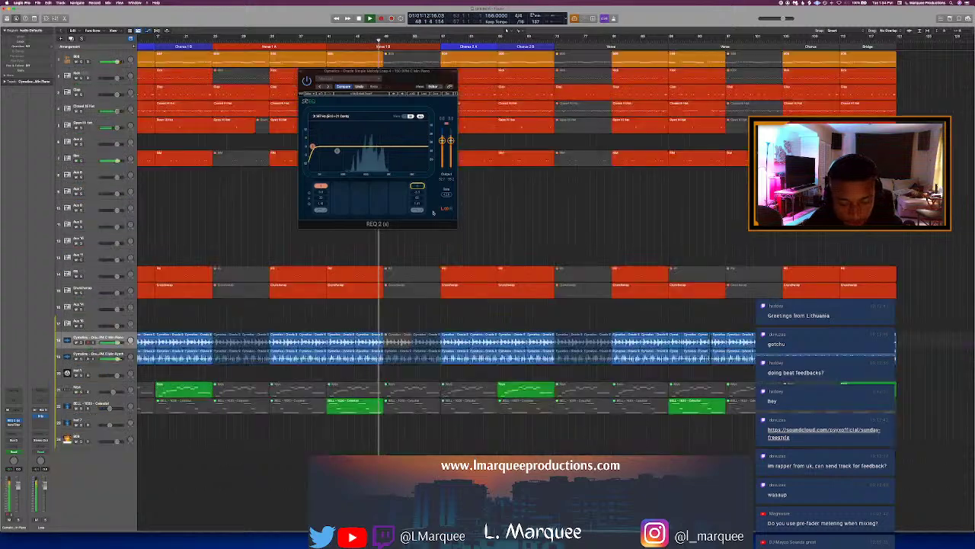
{"action": "key", "text": "super+Up"}
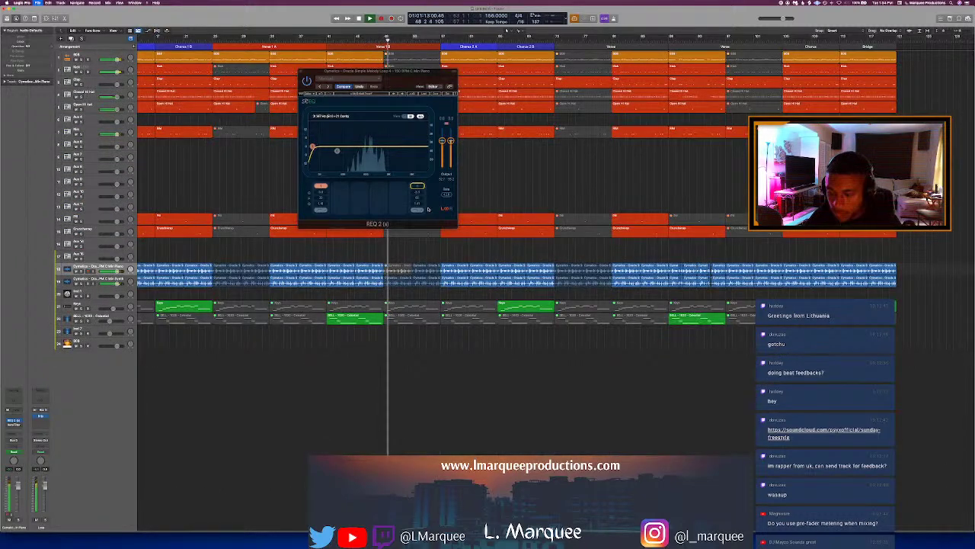
Step: Save the project under a new name in the Logic folder, keeping the folder organization and default copy options
{"action": "key", "text": "super+s"}
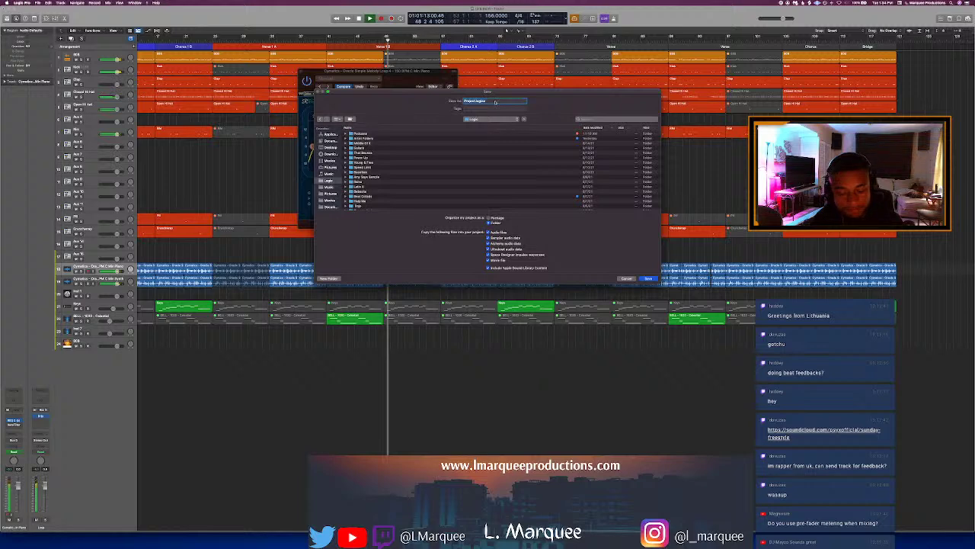
{"action": "type", "text": "Sp"}
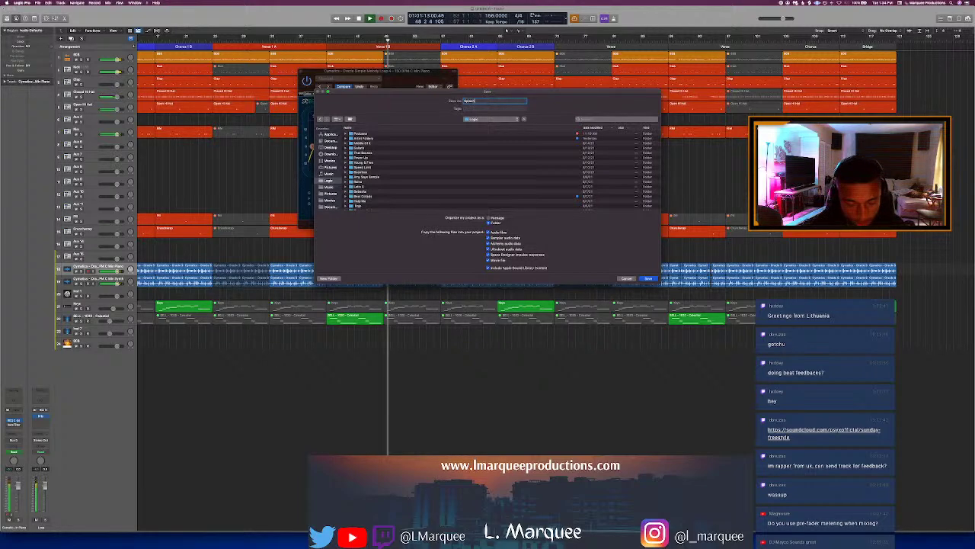
{"action": "key", "text": "Return"}
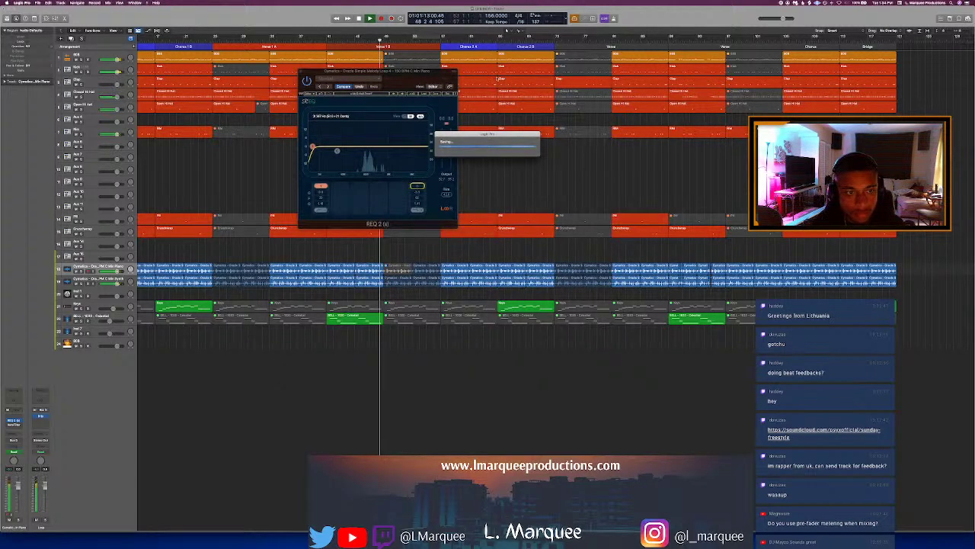
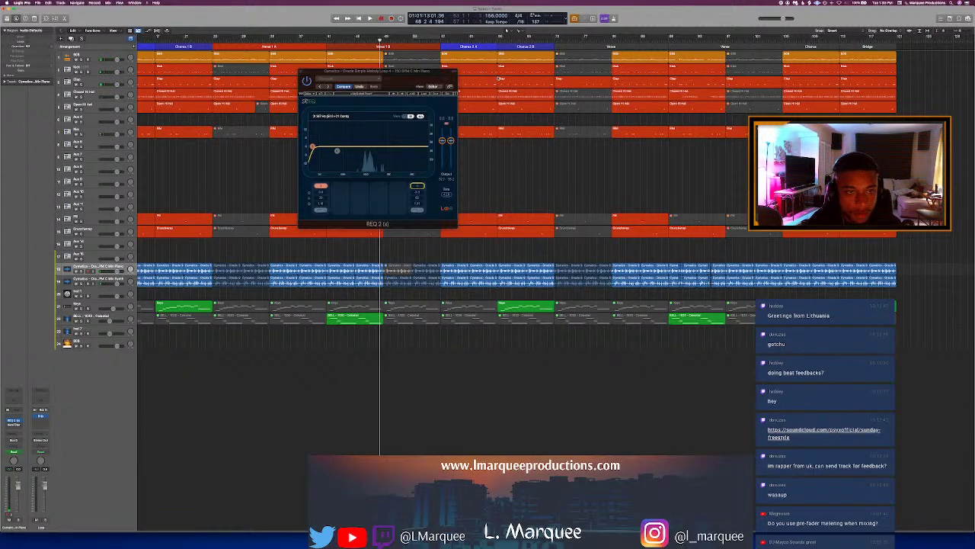
Step: Play from bar 48, and name the verse marker following Chorus 2 B "Verse 2 A", colored red
{"action": "left_click", "coordinate": [375, 46]}
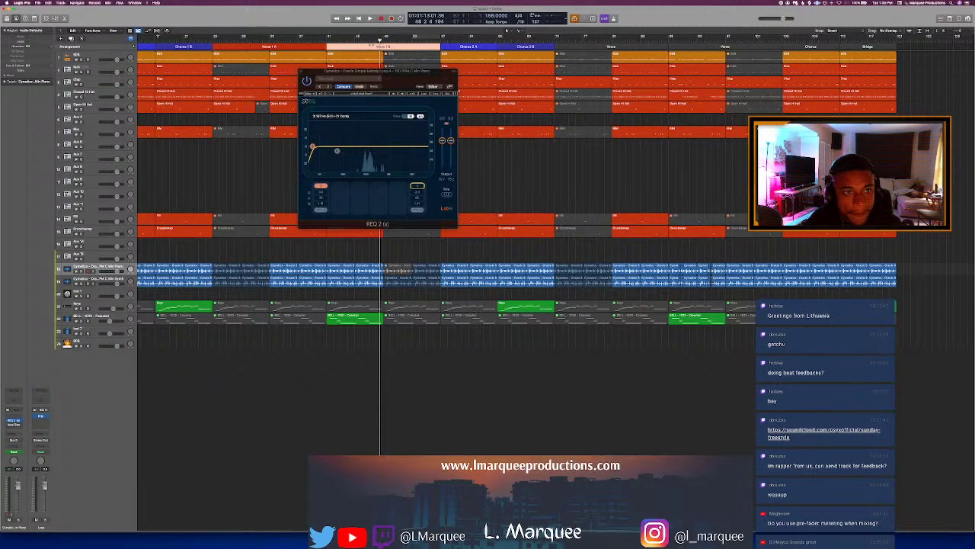
{"action": "key", "text": "space"}
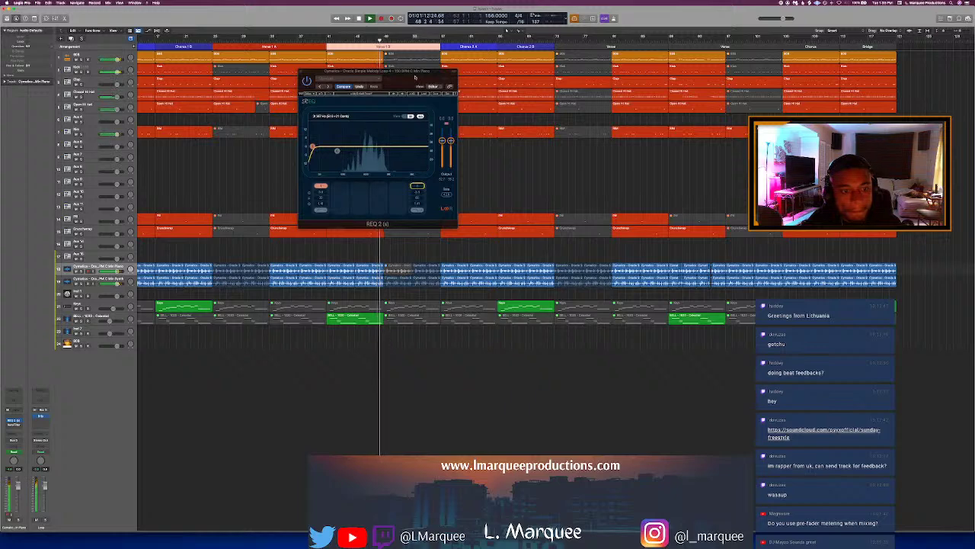
{"action": "key", "text": "alt+c"}
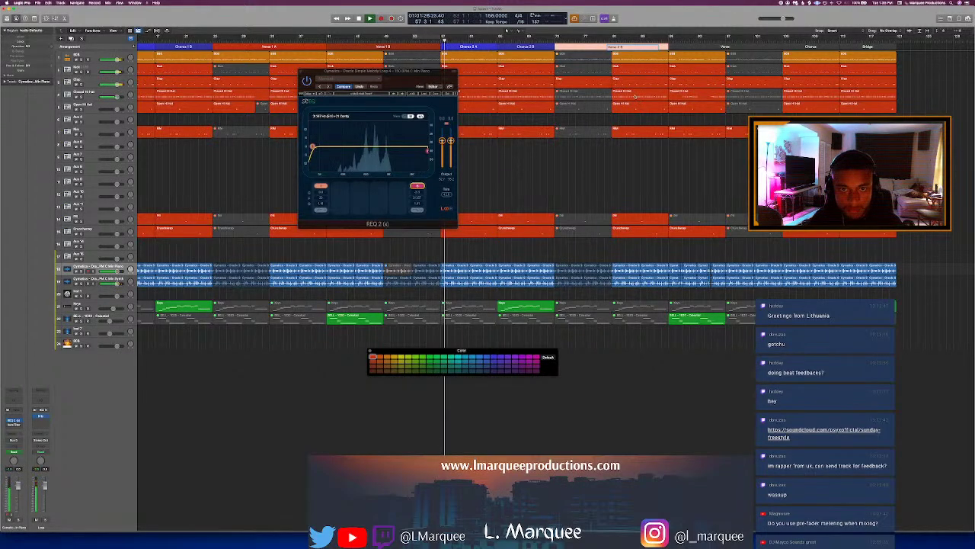
{"action": "left_click", "coordinate": [607, 173]}
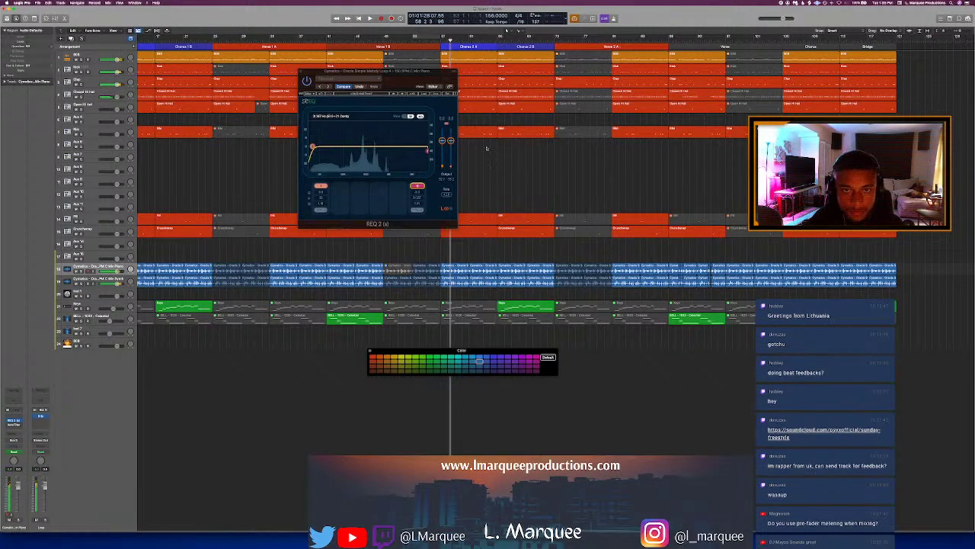
Step: Close REQ 2 and replace the AutoFilter insert on the piano loop track with Native Instruments' Raum reverb
{"action": "left_click", "coordinate": [301, 71]}
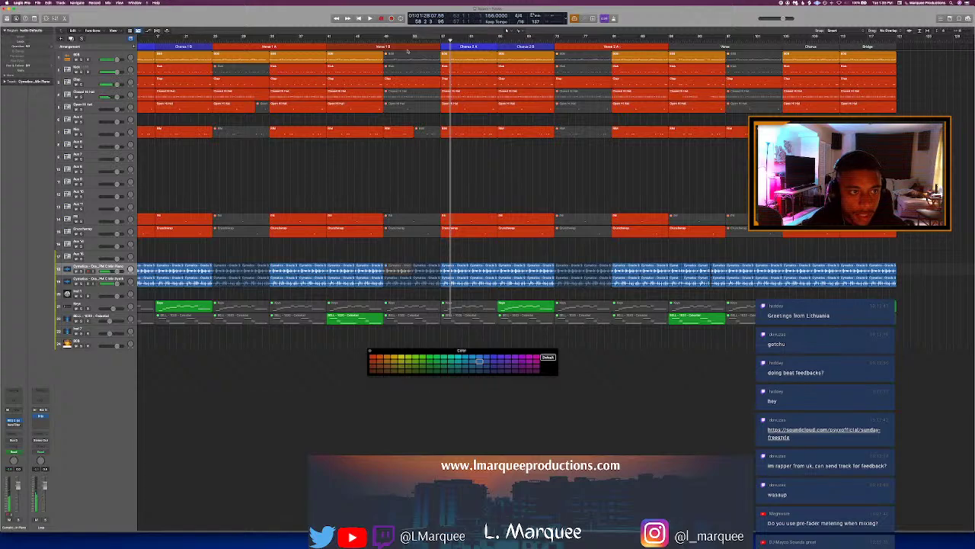
{"action": "key", "text": "x"}
{"action": "key", "text": "x"}
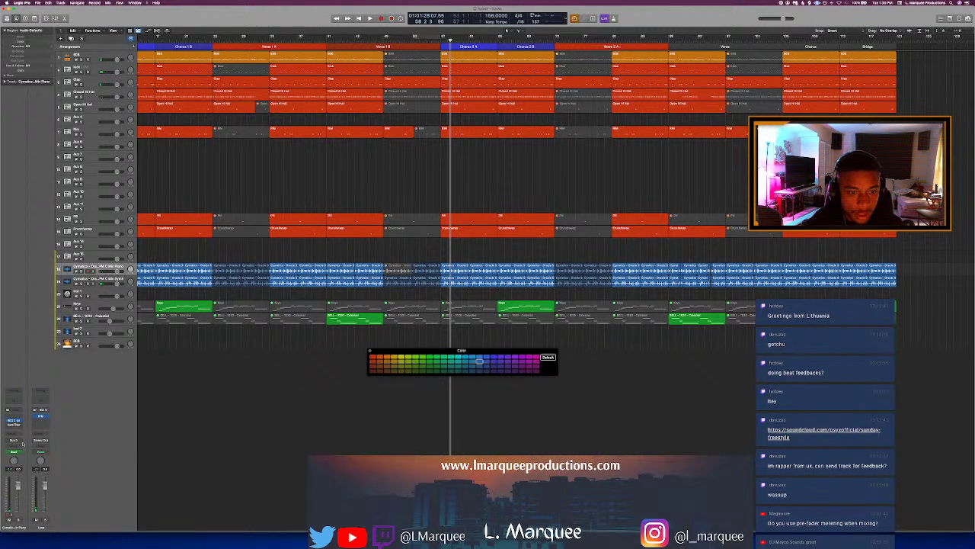
{"action": "left_click", "coordinate": [14, 427]}
{"action": "mouse_move", "coordinate": [34, 481]}
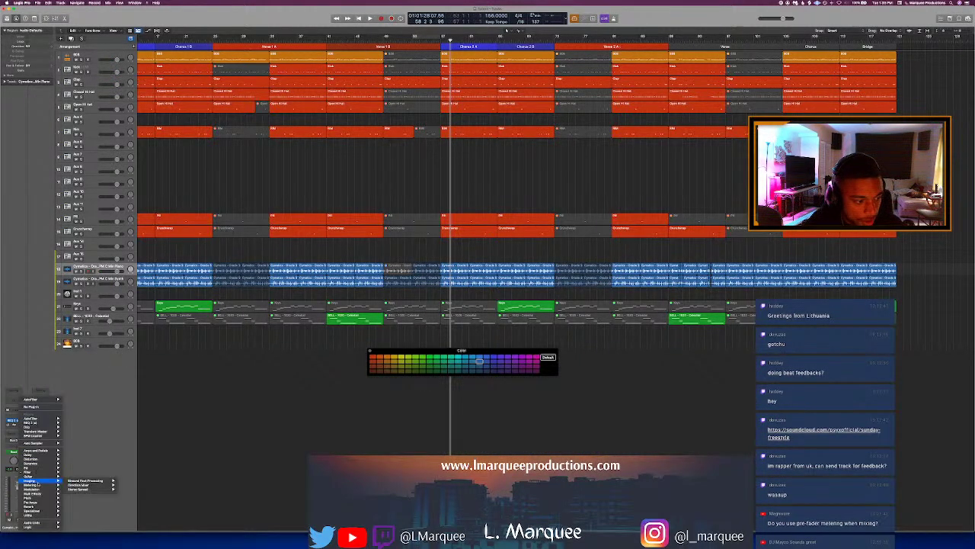
{"action": "mouse_move", "coordinate": [32, 522]}
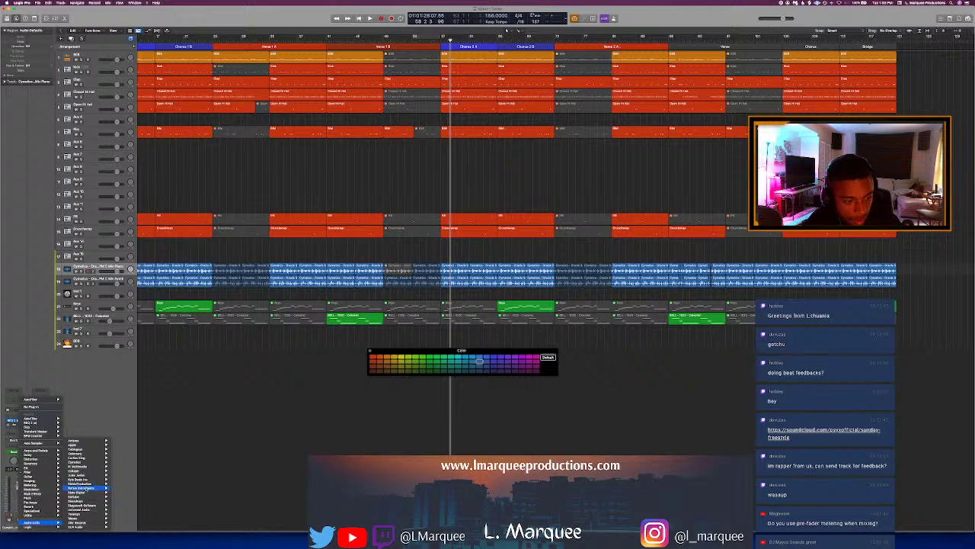
{"action": "mouse_move", "coordinate": [91, 488]}
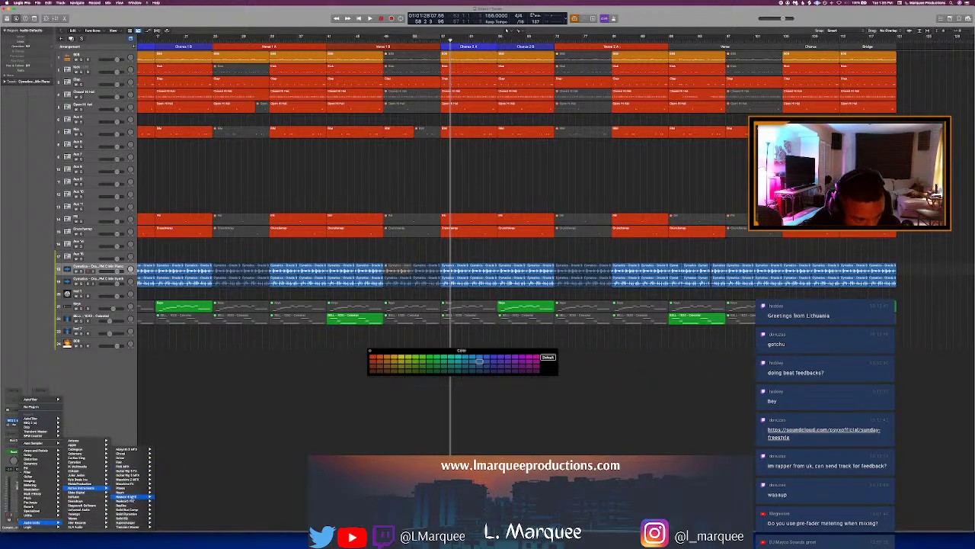
{"action": "left_click", "coordinate": [174, 496]}
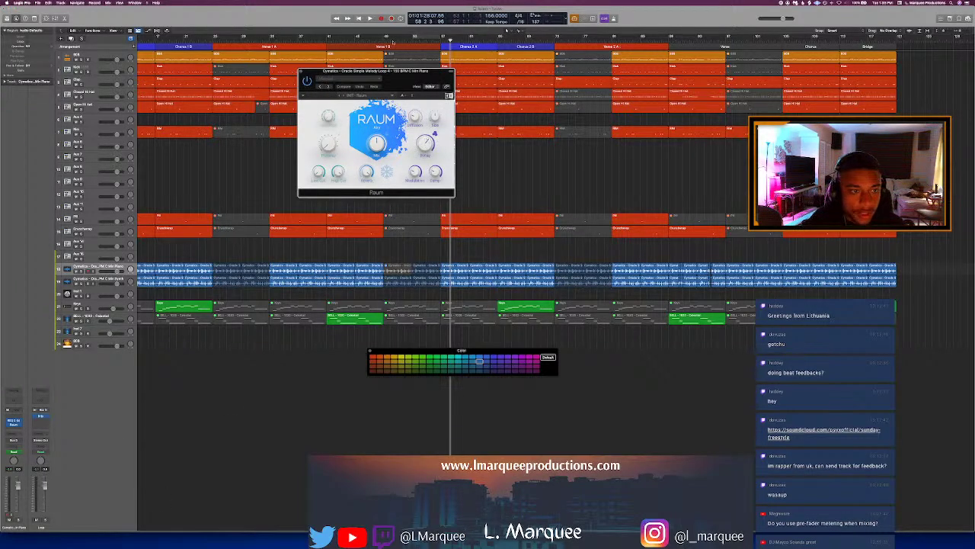
Step: Show Raum's Mix automation on the piano loop track and set it to 0% from bar 49
{"action": "left_click", "coordinate": [385, 41]}
{"action": "key", "text": "a"}
{"action": "left_click", "coordinate": [376, 144]}
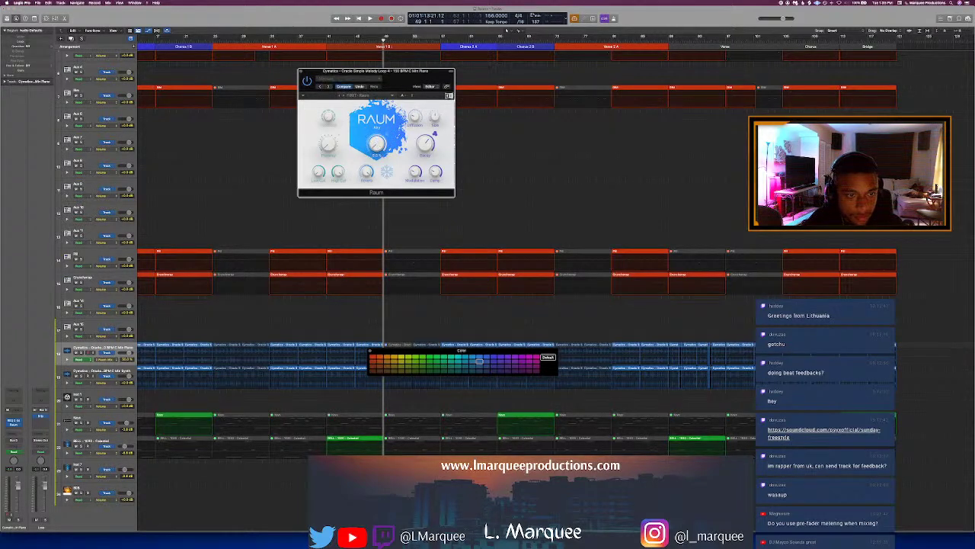
{"action": "left_click_drag", "start_coordinate": [413, 350], "coordinate": [499, 436]}
{"action": "left_click", "coordinate": [403, 357]}
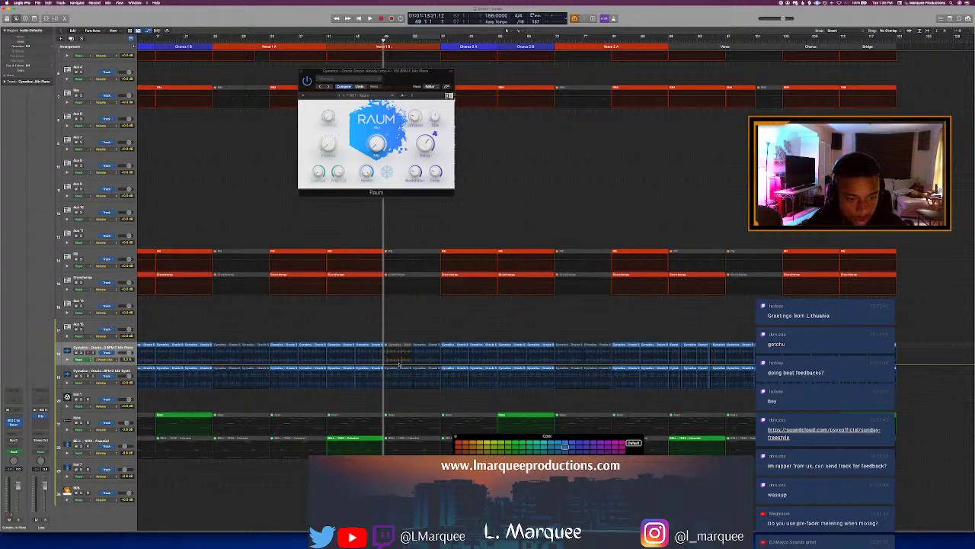
{"action": "left_click", "coordinate": [376, 145]}
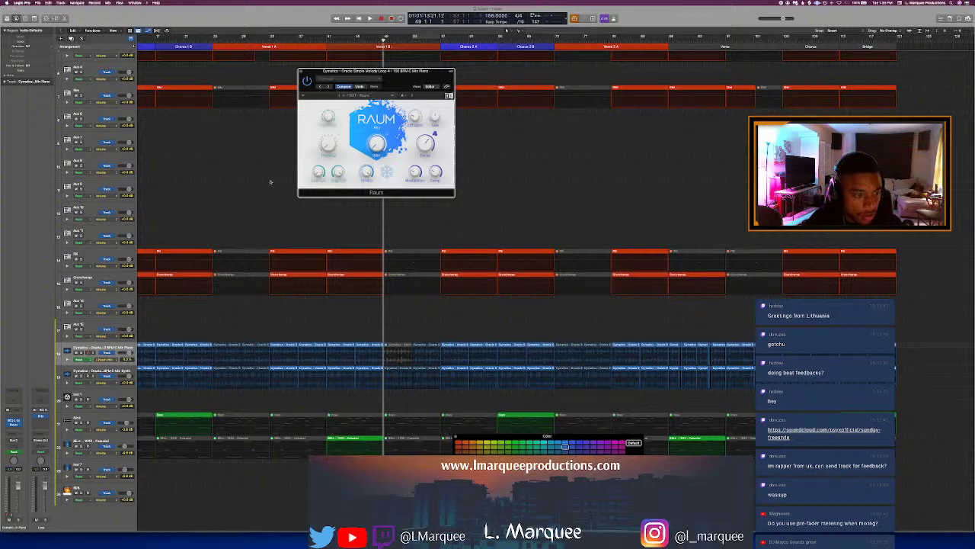
{"action": "left_click", "coordinate": [387, 358]}
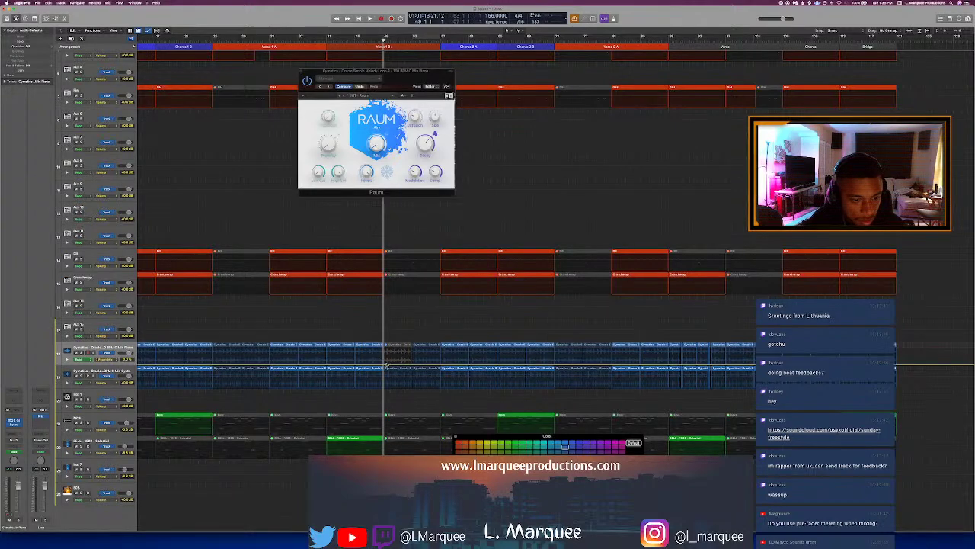
Step: Ramp Raum's Mix automation up from bar 49 to about bar 51, hold it, and drop it to 0% at bar 57
{"action": "left_click_drag", "start_coordinate": [396, 364], "coordinate": [399, 348]}
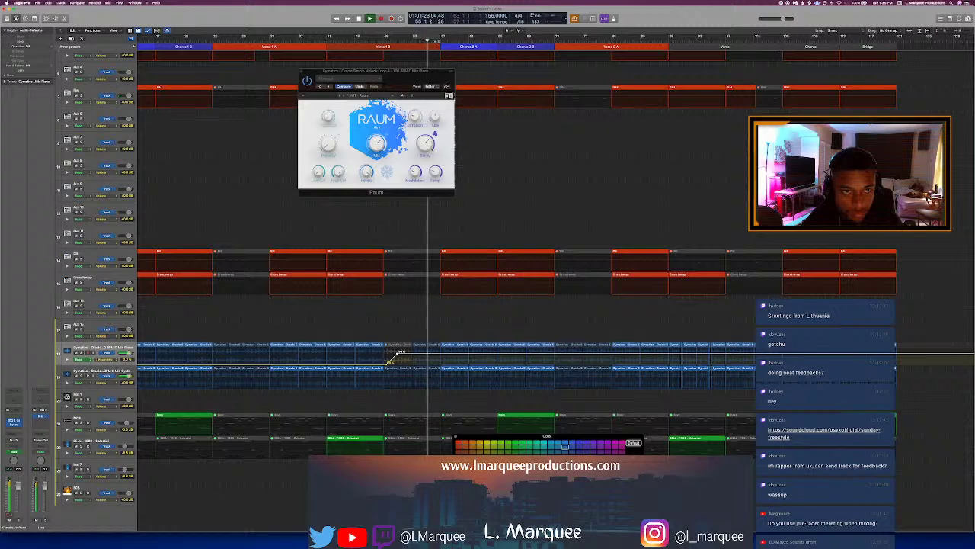
{"action": "key", "text": "space"}
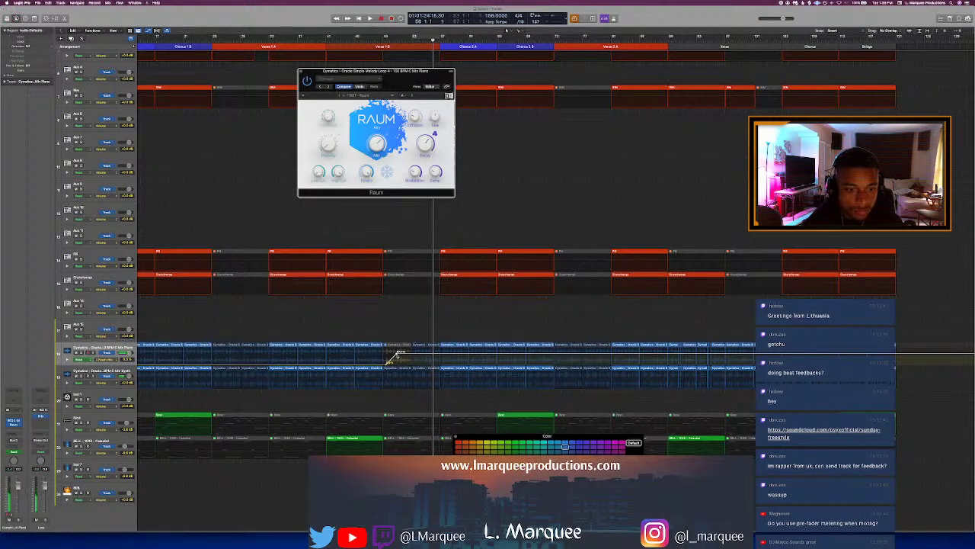
{"action": "left_click", "coordinate": [393, 357]}
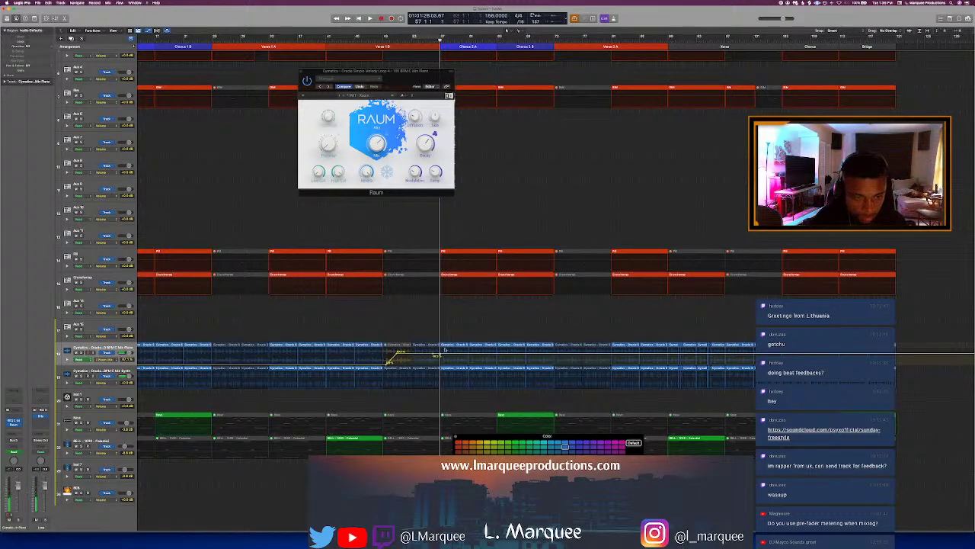
{"action": "left_click_drag", "start_coordinate": [436, 355], "coordinate": [439, 363]}
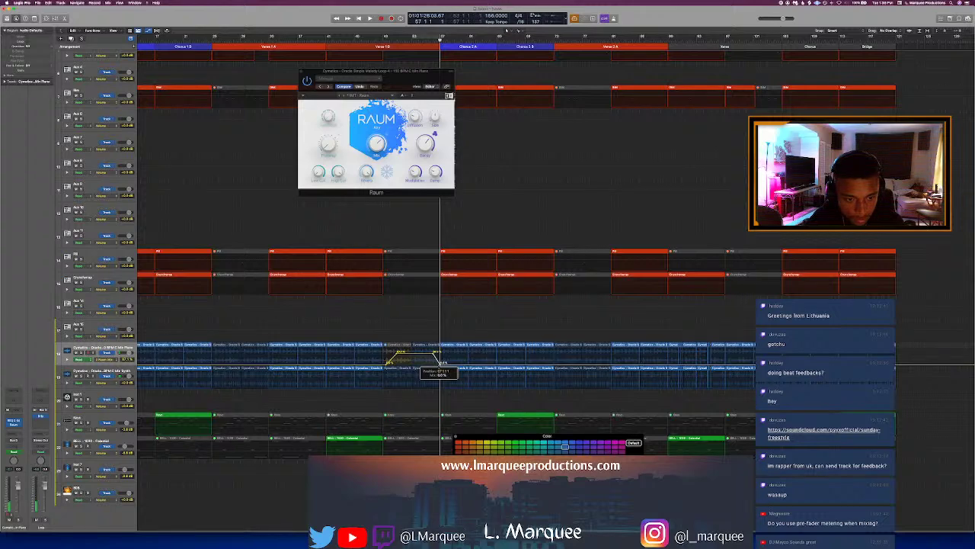
Step: Play back the Raum Mix automation from bar 51 and cycle bars 53 to 57
{"action": "left_click", "coordinate": [403, 36]}
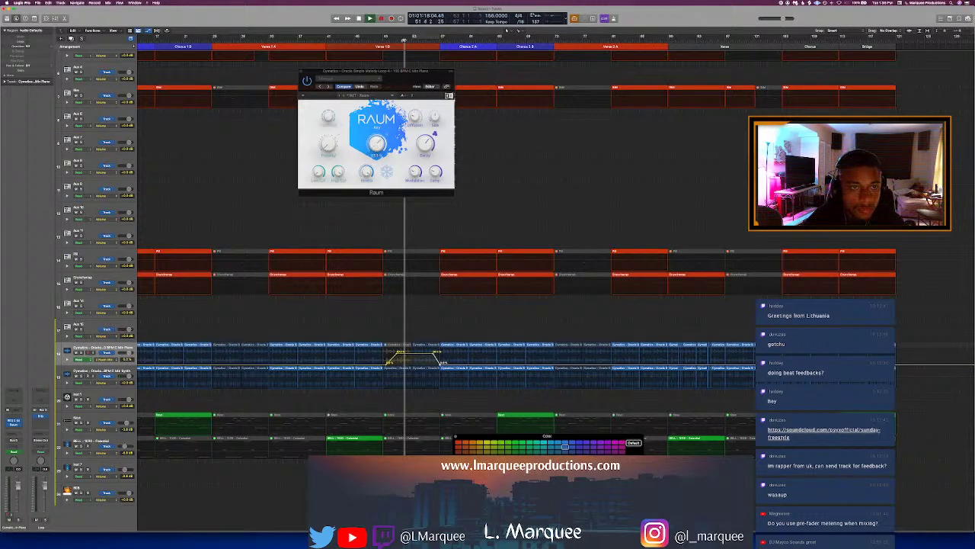
{"action": "left_click", "coordinate": [14, 433]}
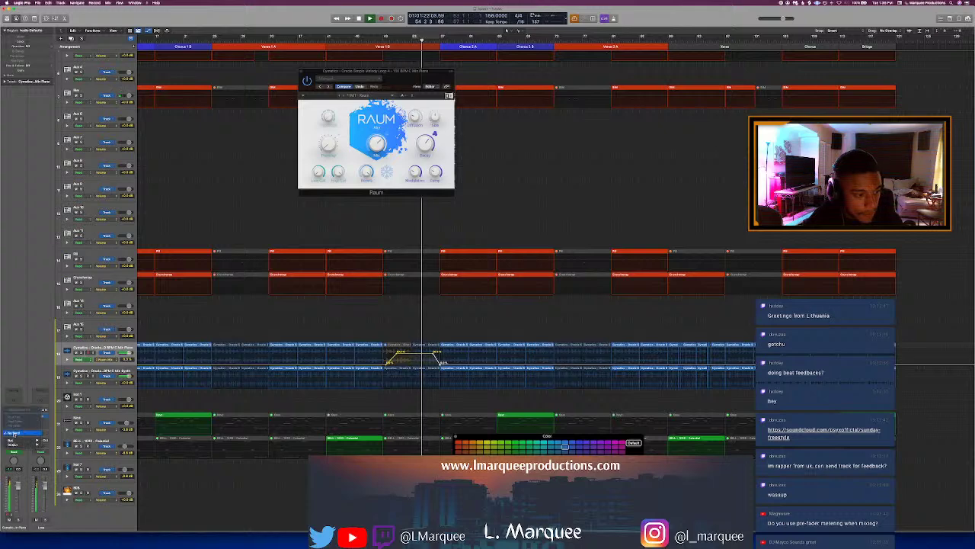
{"action": "mouse_move", "coordinate": [34, 439]}
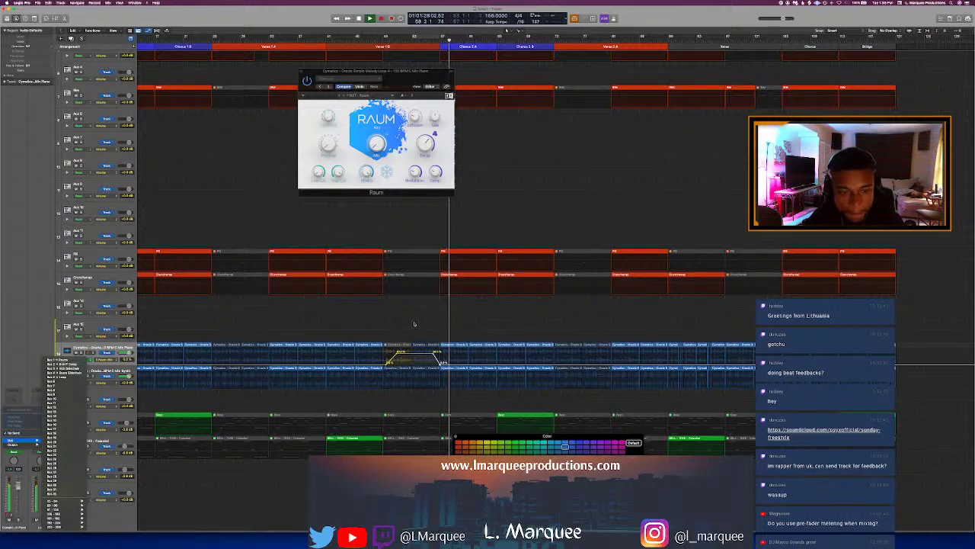
{"action": "left_click", "coordinate": [417, 37]}
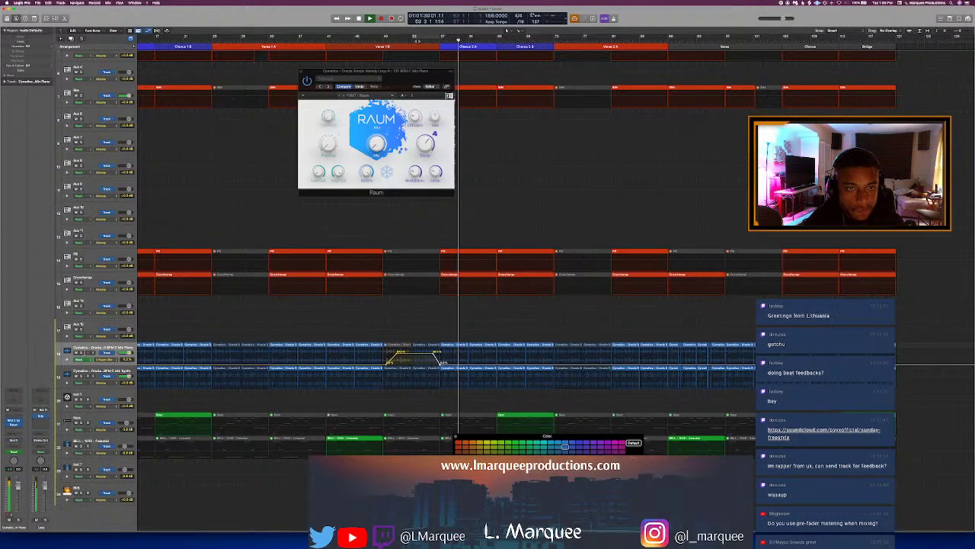
{"action": "left_click", "coordinate": [417, 39]}
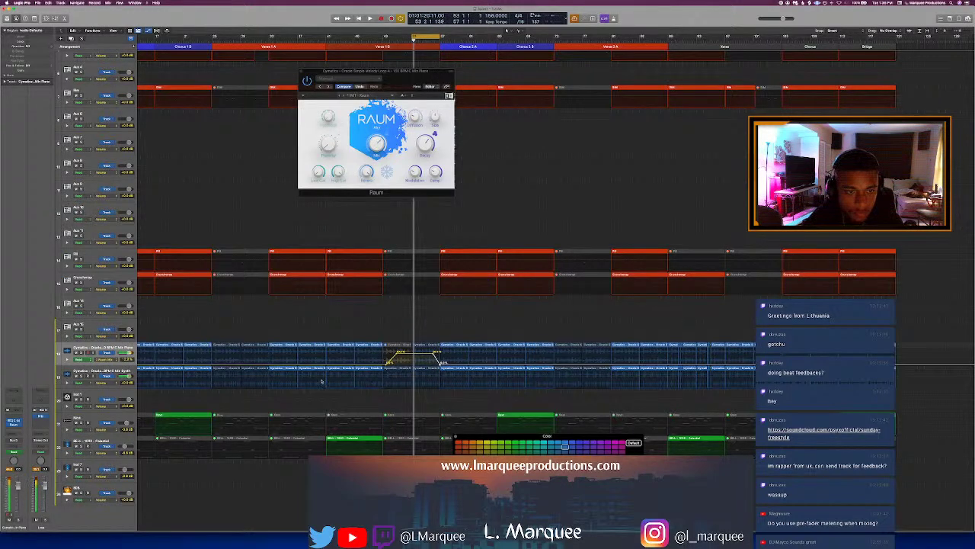
{"action": "key", "text": "space"}
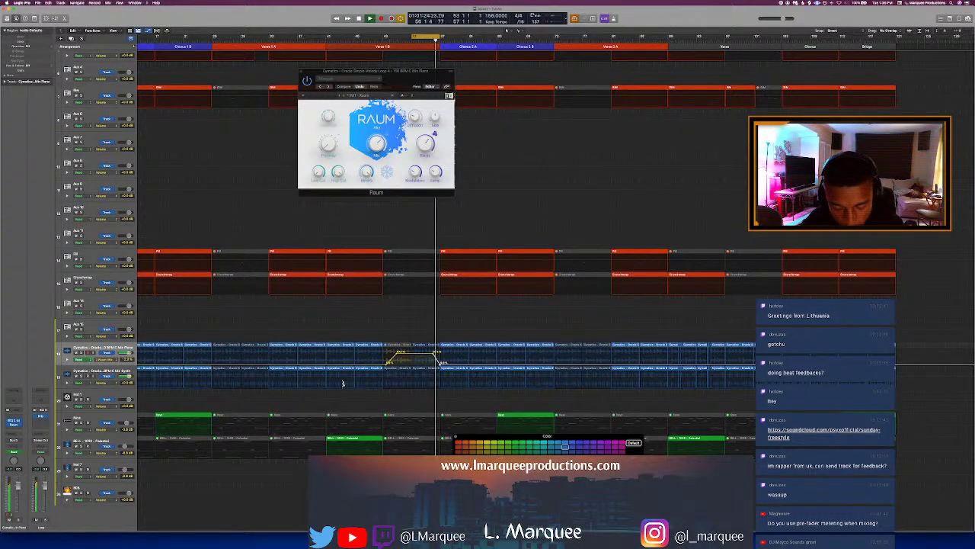
{"action": "key", "text": "space"}
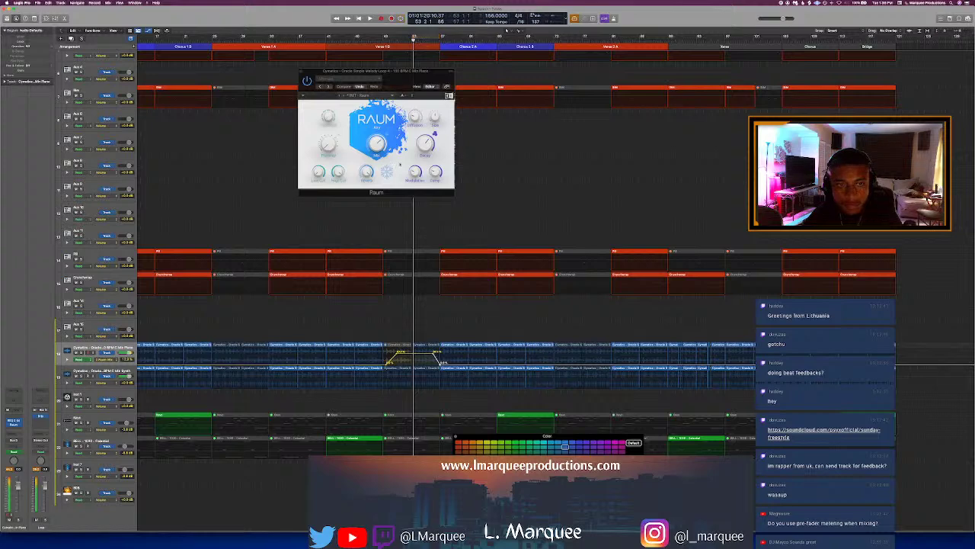
Step: Play back the Raum Mix automation from bar 49, show the mixer, and hide the track automation
{"action": "key", "text": "comma"}
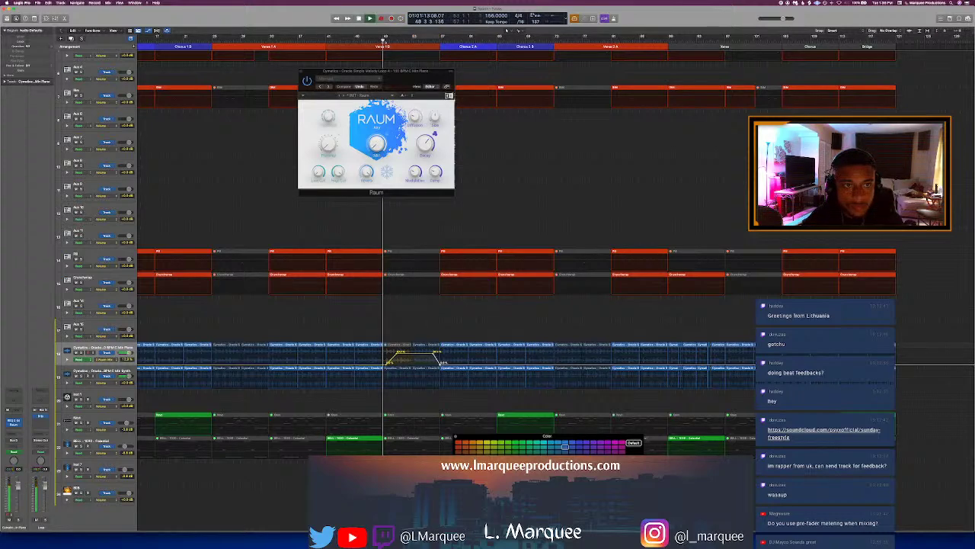
{"action": "key", "text": "space"}
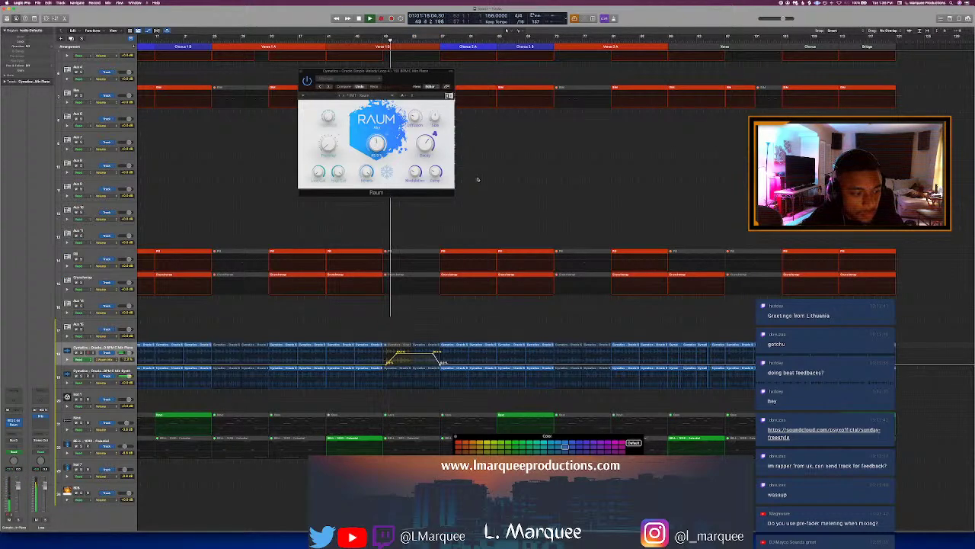
{"action": "key", "text": "x"}
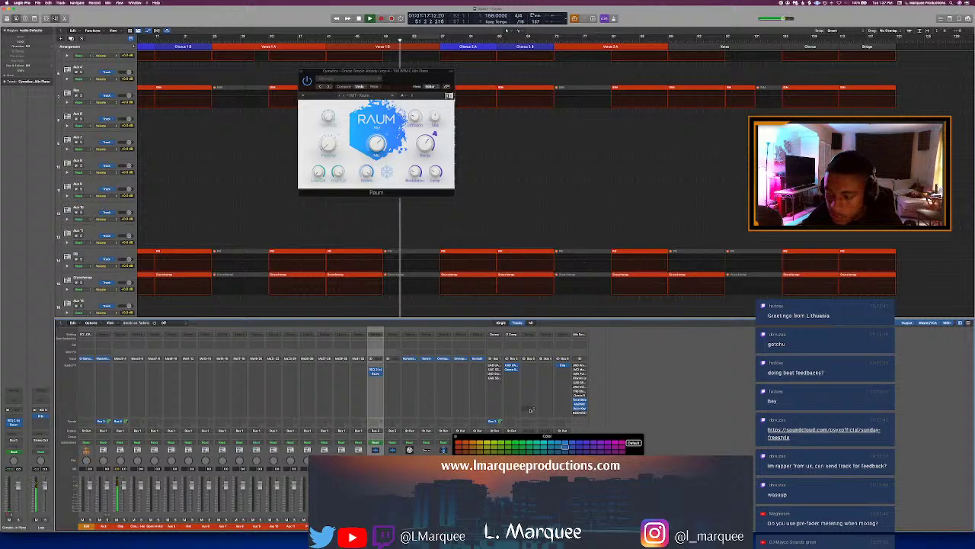
{"action": "key", "text": "alt+c"}
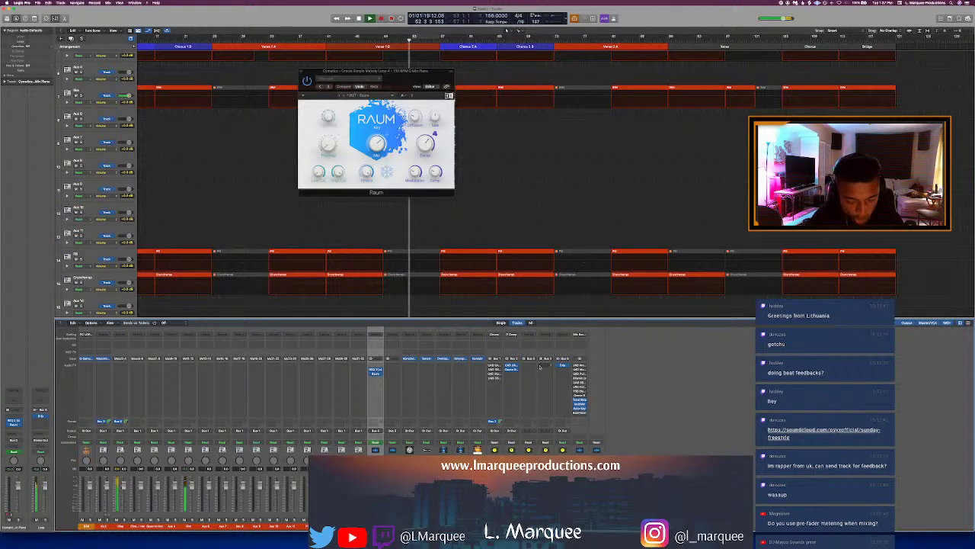
{"action": "key", "text": "a"}
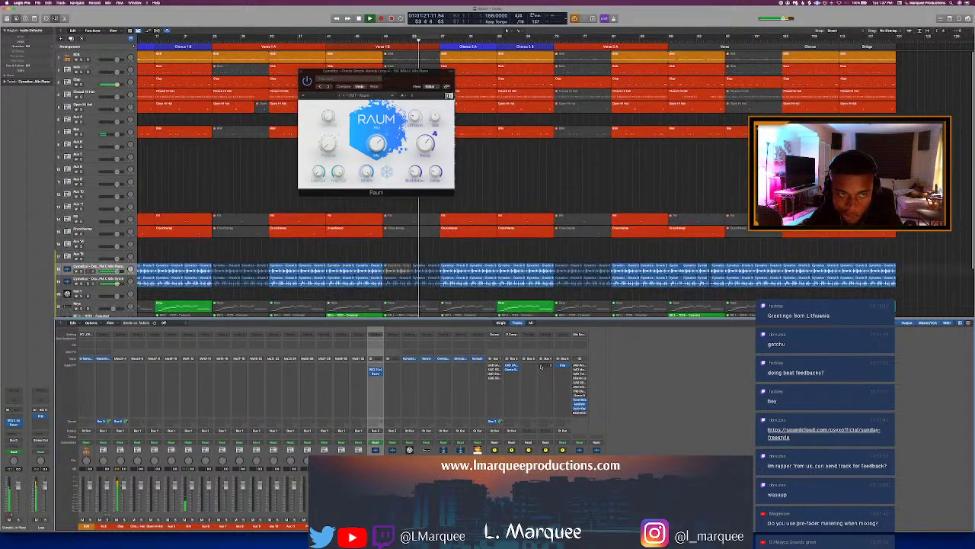
Step: Add a bus send to the Loop aux channel, stop playback and close the mixer
{"action": "left_click", "coordinate": [562, 423]}
{"action": "mouse_move", "coordinate": [564, 428]}
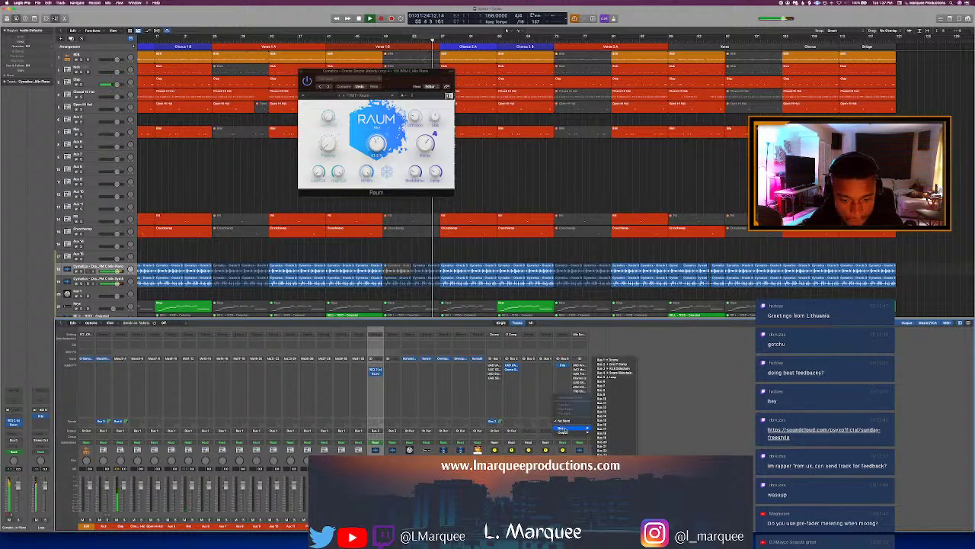
{"action": "left_click", "coordinate": [613, 378]}
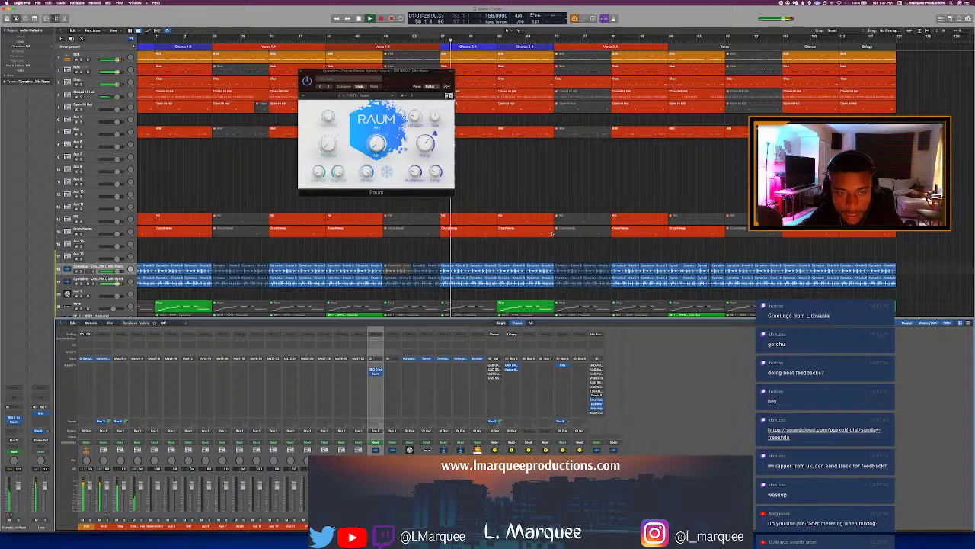
{"action": "key", "text": "space"}
{"action": "key", "text": "e"}
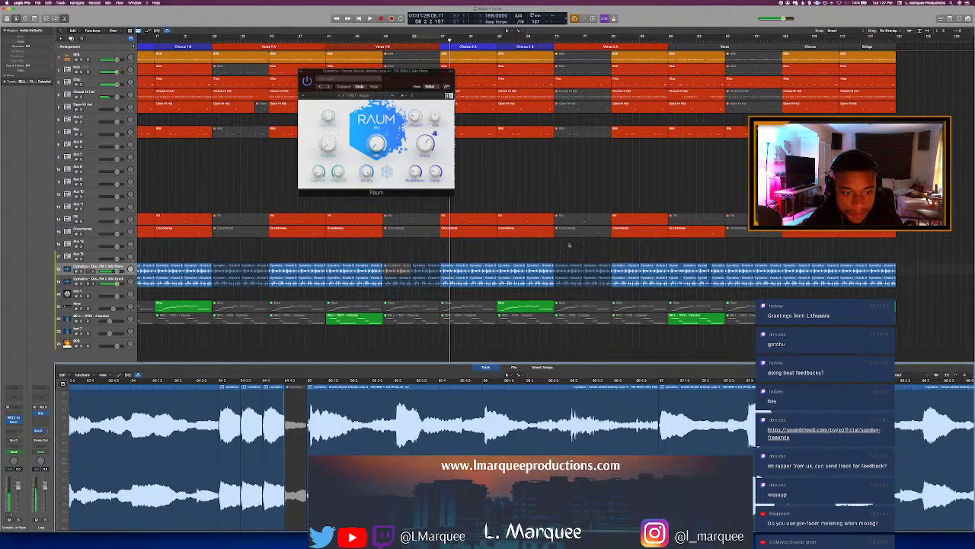
{"action": "key", "text": "e"}
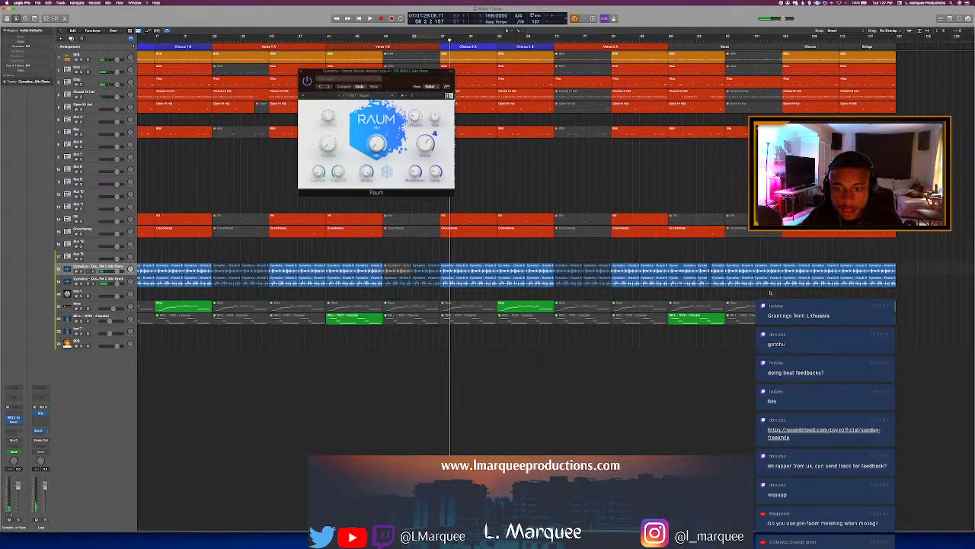
Step: Replace the piano and synth loop regions at bars 97 to 105 with copies of those from bars 49 to 57
{"action": "left_click_drag", "start_coordinate": [772, 293], "coordinate": [735, 262]}
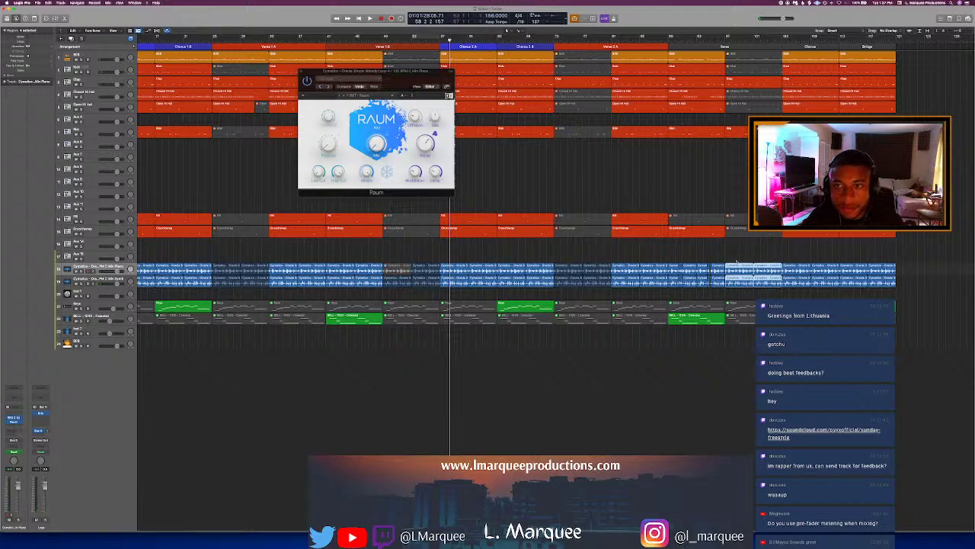
{"action": "key", "text": "Delete"}
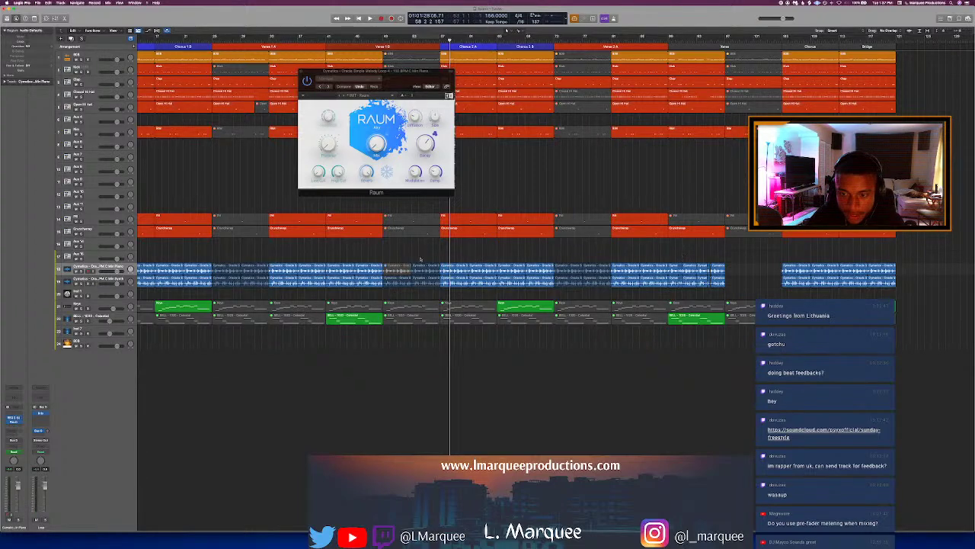
{"action": "left_click_drag", "start_coordinate": [397, 264], "coordinate": [736, 273]}
{"action": "scroll", "coordinate": [737, 272], "scroll_direction": "right", "scroll_amount": 3}
{"action": "scroll", "coordinate": [826, 291], "scroll_direction": "right", "scroll_amount": 2}
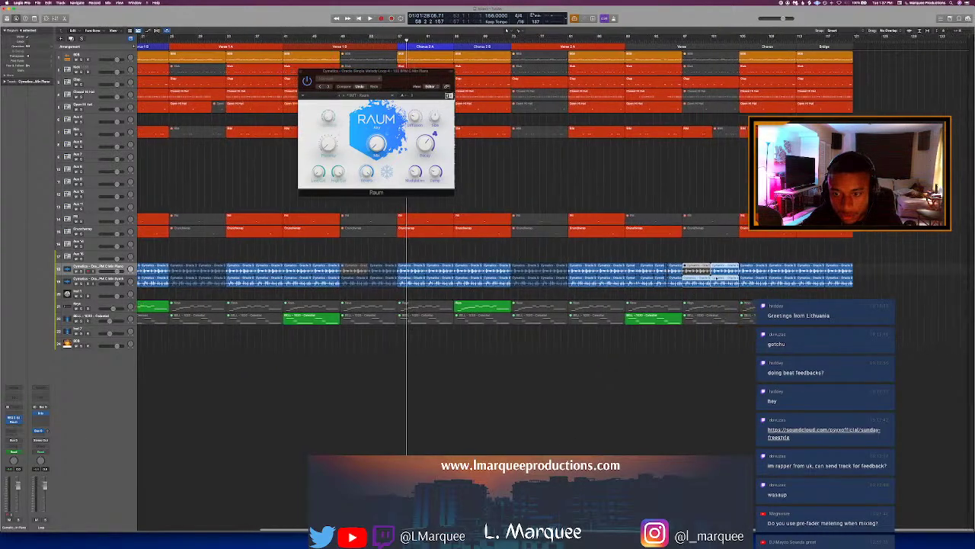
{"action": "left_click", "coordinate": [843, 267]}
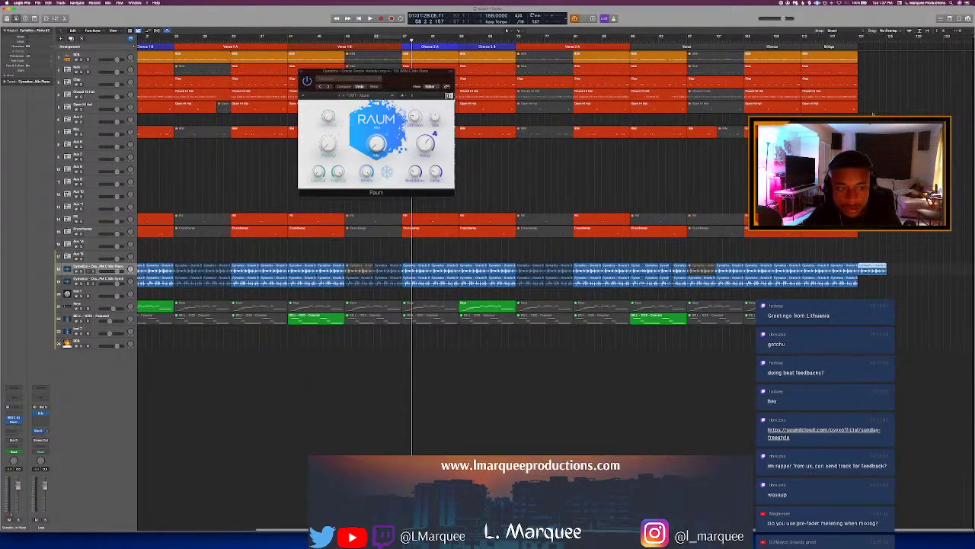
{"action": "left_click", "coordinate": [859, 39]}
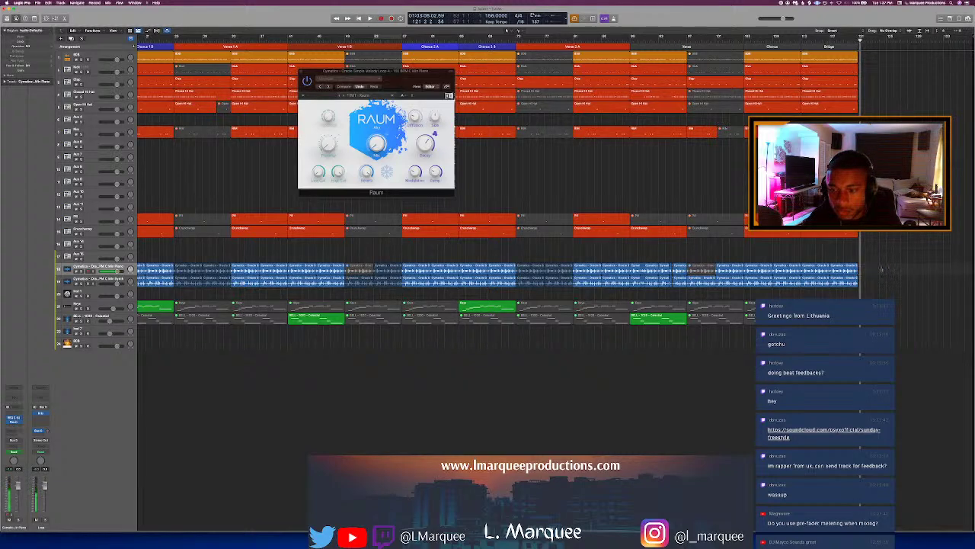
{"action": "key", "text": "super+v"}
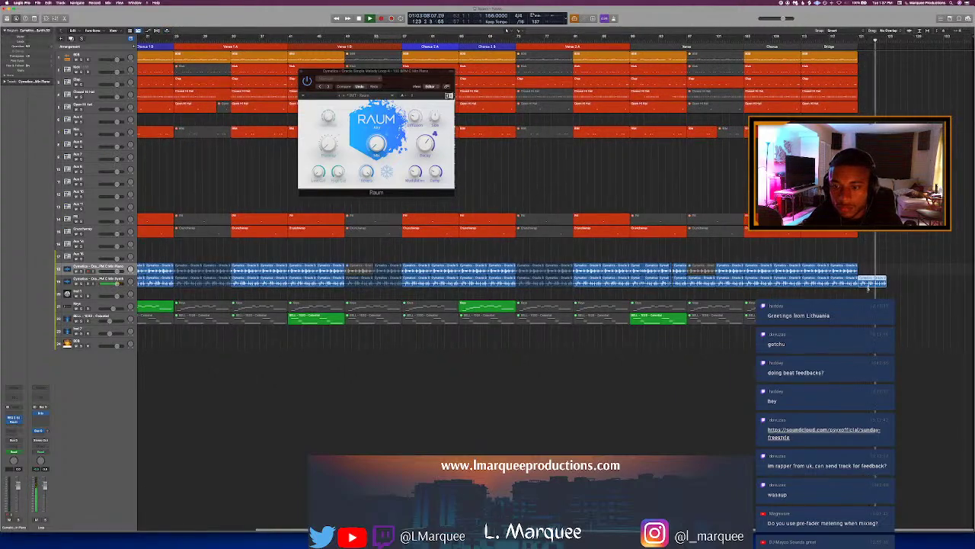
{"action": "key", "text": "super+v"}
{"action": "left_click", "coordinate": [906, 301]}
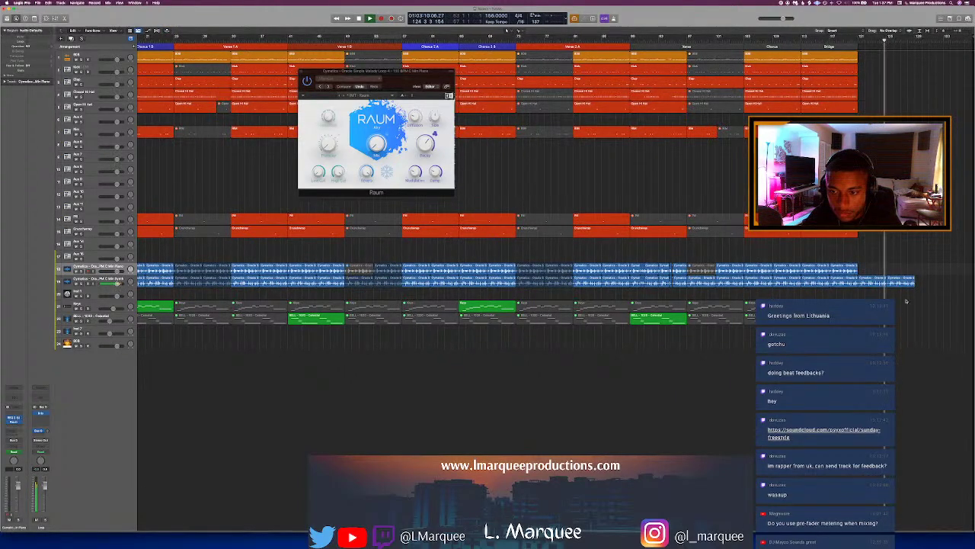
{"action": "left_click_drag", "start_coordinate": [906, 301], "coordinate": [861, 279]}
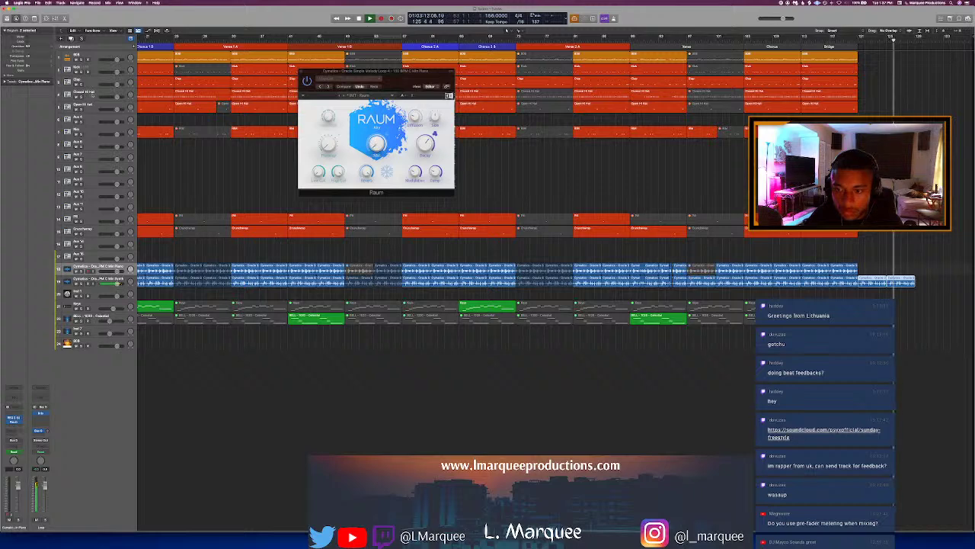
{"action": "key", "text": "Delete"}
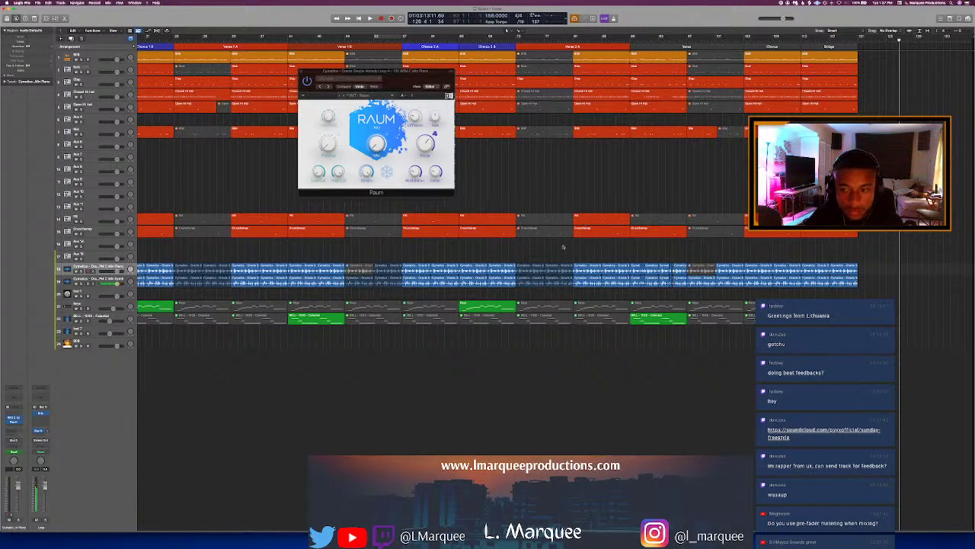
Step: Copy the two synth loop regions at bars 73 to 81 to bars 121 to 129 and colour the copies purple
{"action": "left_click", "coordinate": [543, 283]}
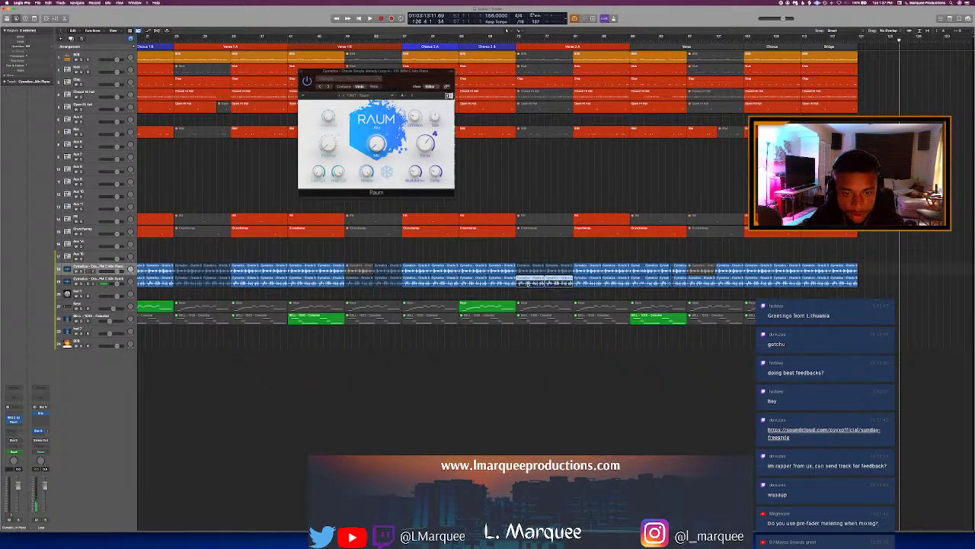
{"action": "left_click_drag", "start_coordinate": [573, 288], "coordinate": [914, 288]}
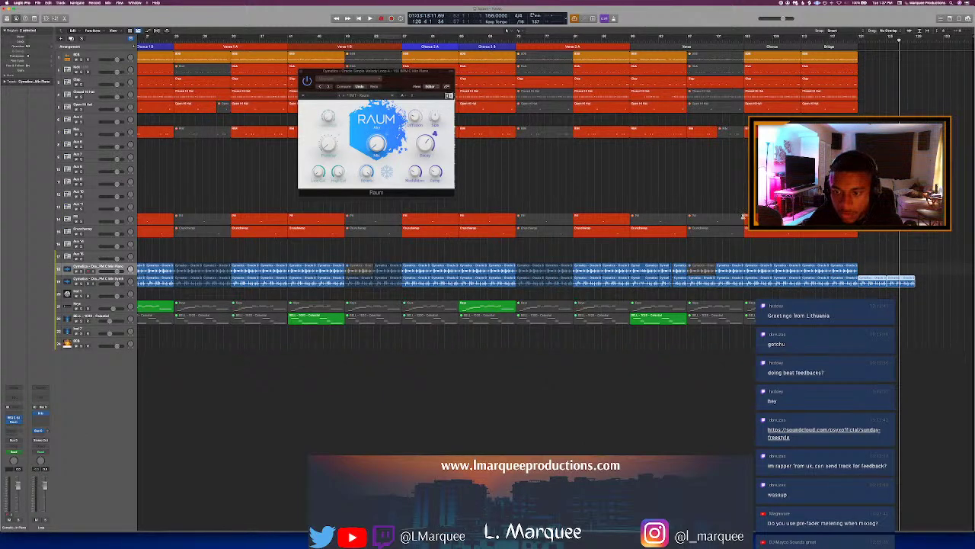
{"action": "key", "text": "super+z"}
{"action": "left_click_drag", "start_coordinate": [526, 284], "coordinate": [870, 284]}
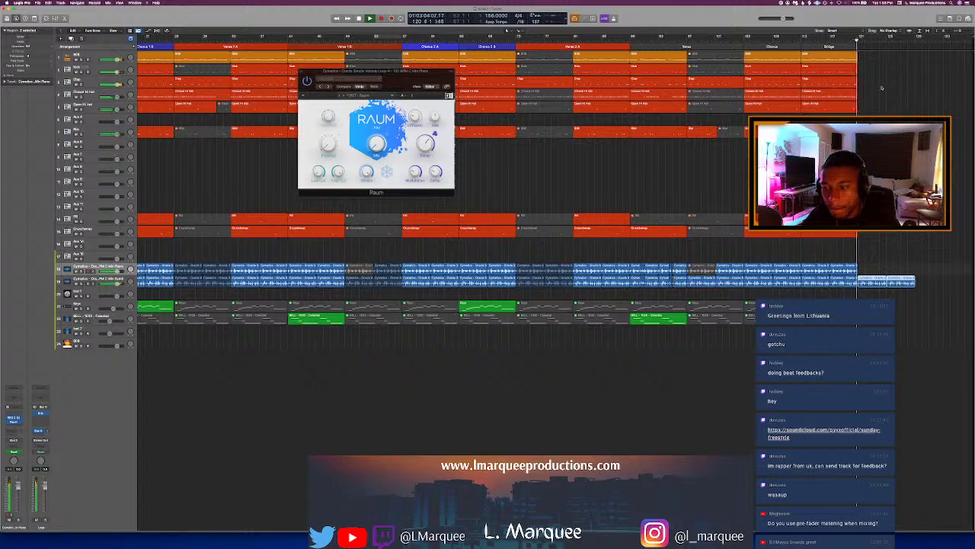
{"action": "key", "text": "alt+c"}
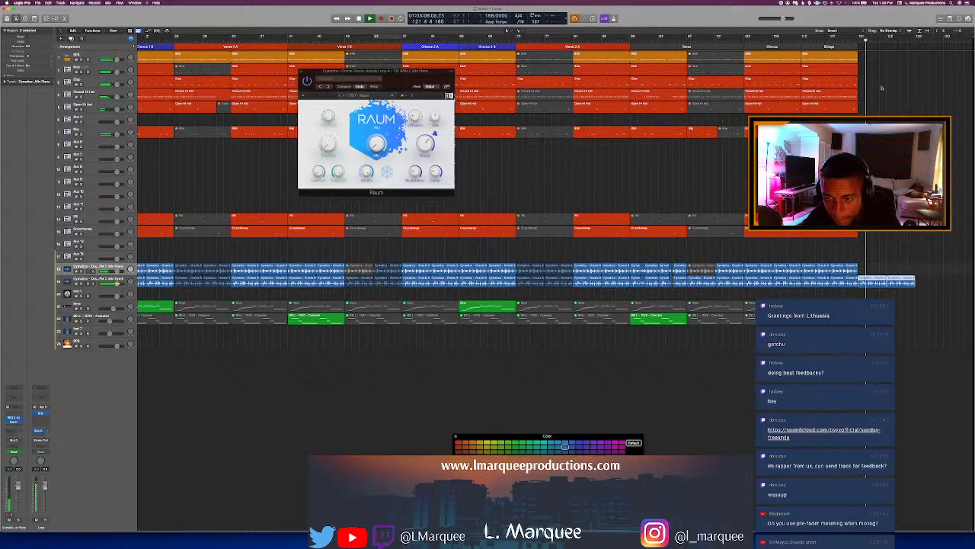
{"action": "left_click", "coordinate": [561, 280]}
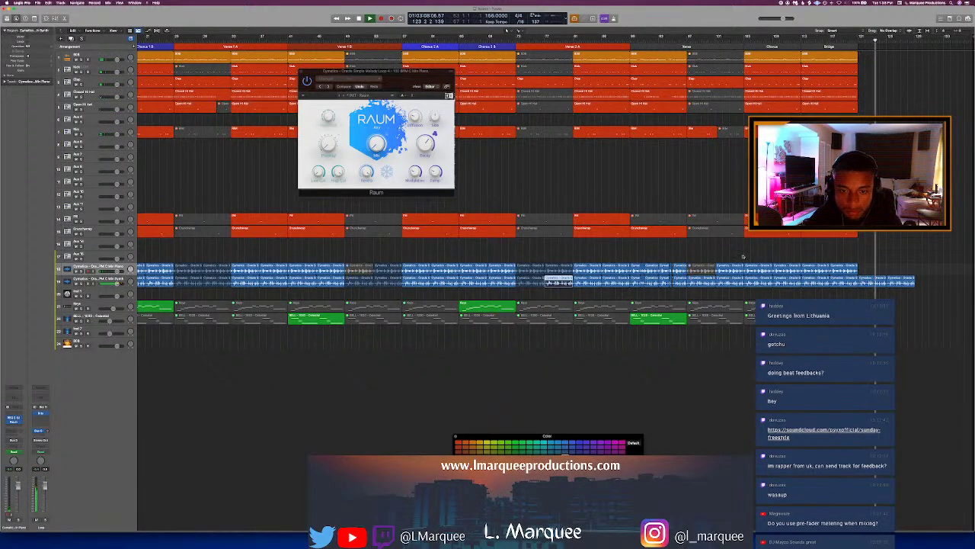
{"action": "left_click", "coordinate": [876, 277]}
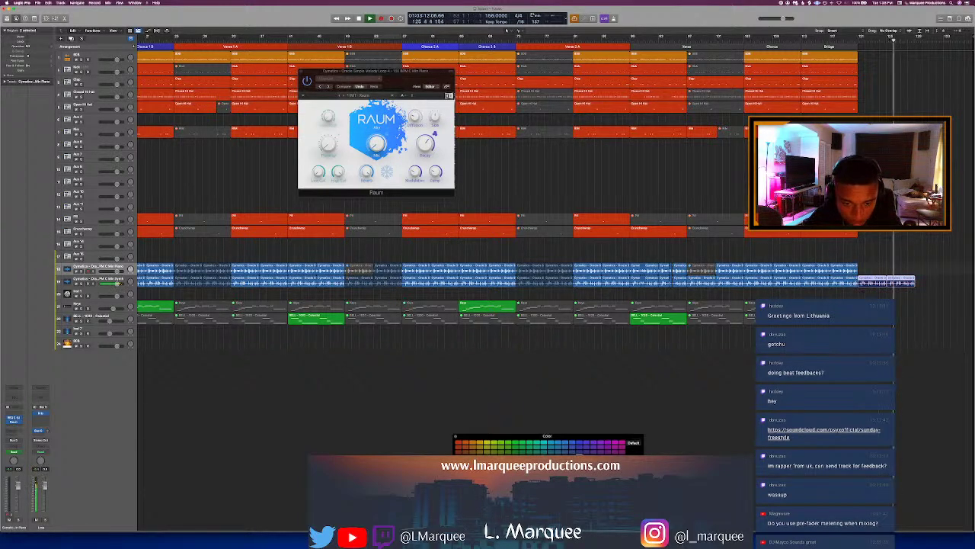
Step: Label bars 121 to 129 as Outro in the arrangement and cycle playback over that section
{"action": "key", "text": "v"}
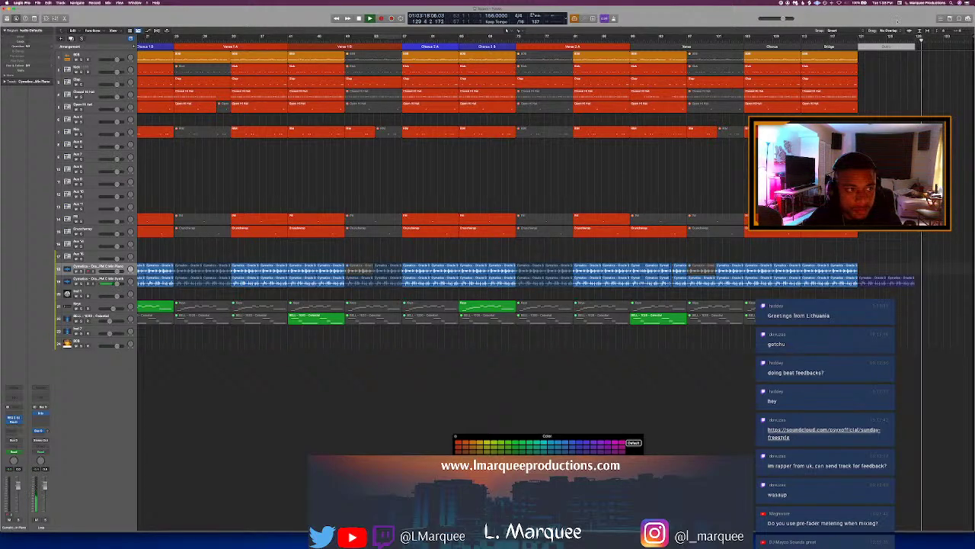
{"action": "left_click_drag", "start_coordinate": [859, 36], "coordinate": [913, 51]}
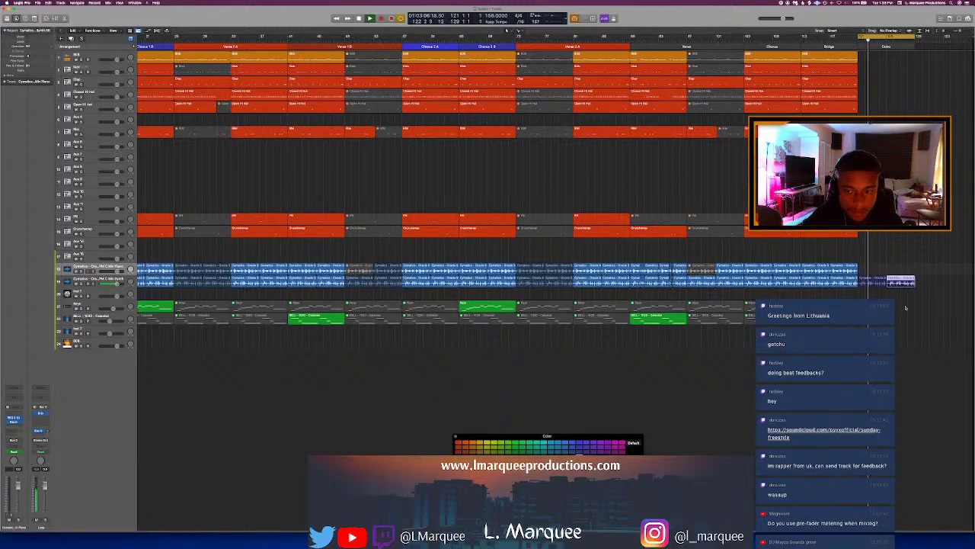
Step: Insert MeldaProduction's MRhythmizer on the synth loop track used by the Outro regions
{"action": "left_click_drag", "start_coordinate": [908, 306], "coordinate": [858, 270]}
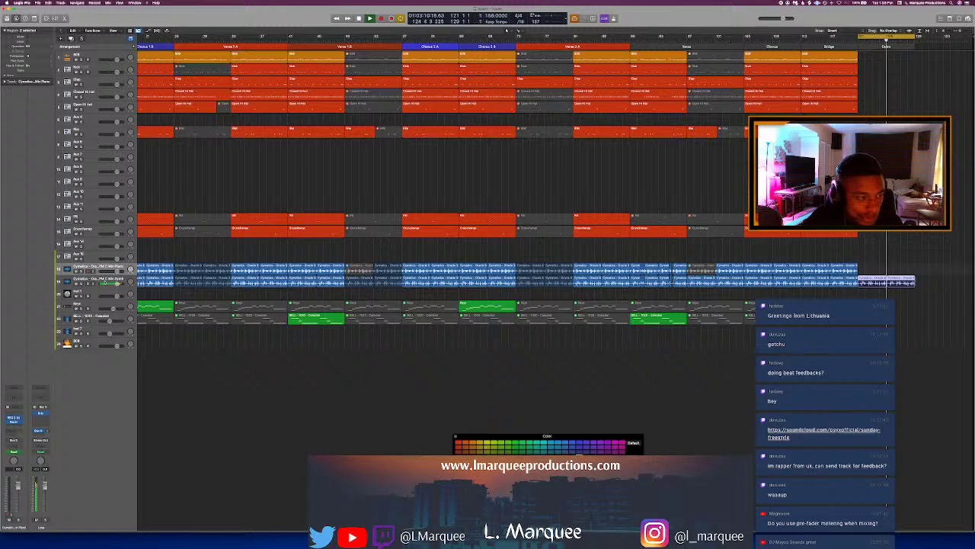
{"action": "left_click", "coordinate": [9, 426]}
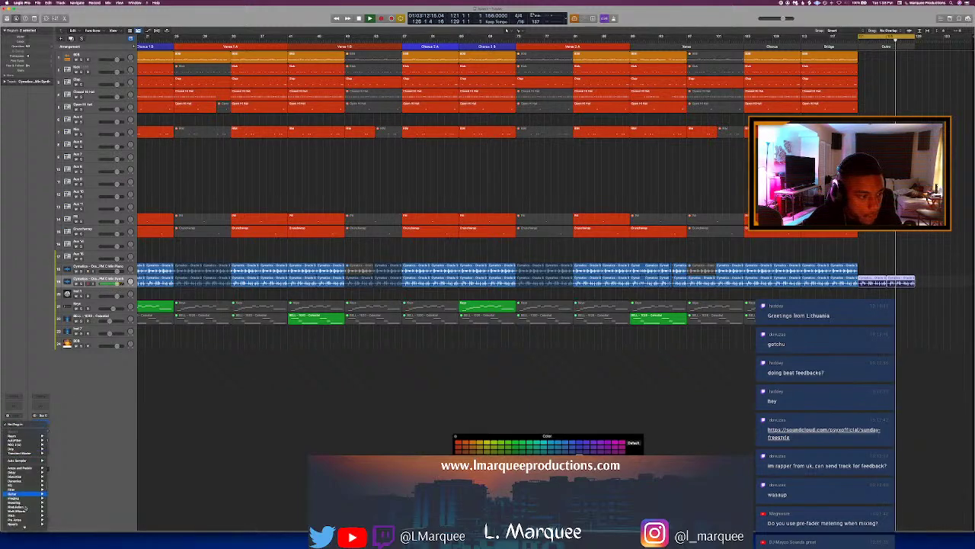
{"action": "mouse_move", "coordinate": [16, 521]}
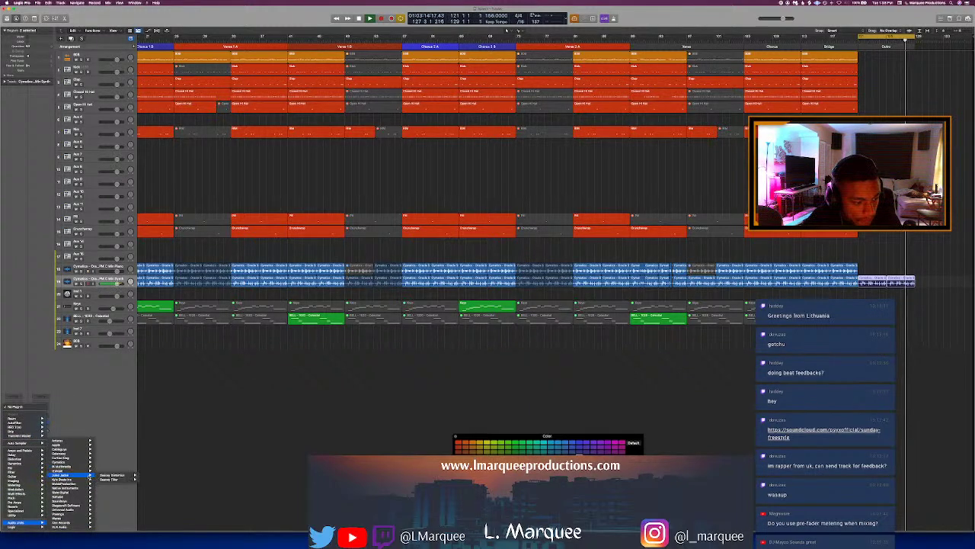
{"action": "mouse_move", "coordinate": [72, 483]}
{"action": "mouse_move", "coordinate": [115, 484]}
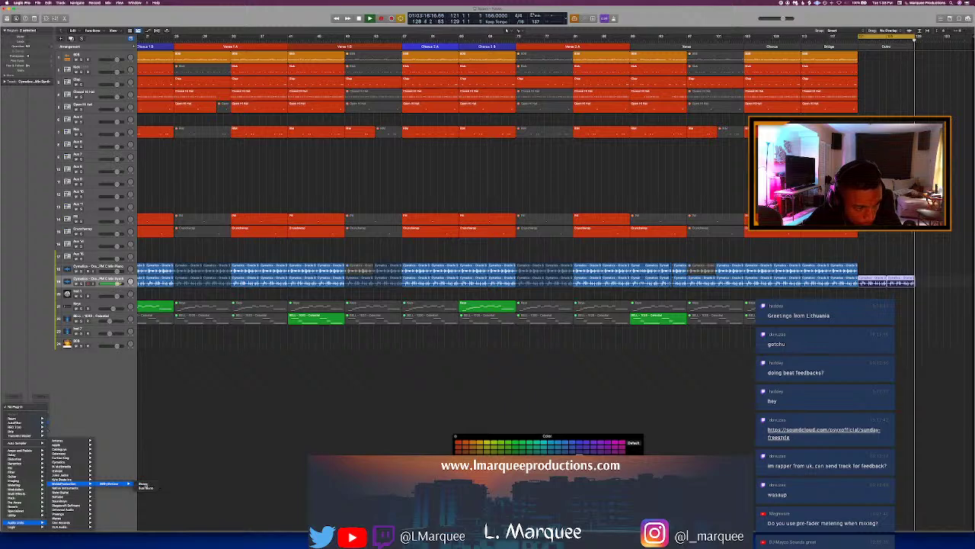
{"action": "left_click", "coordinate": [146, 485]}
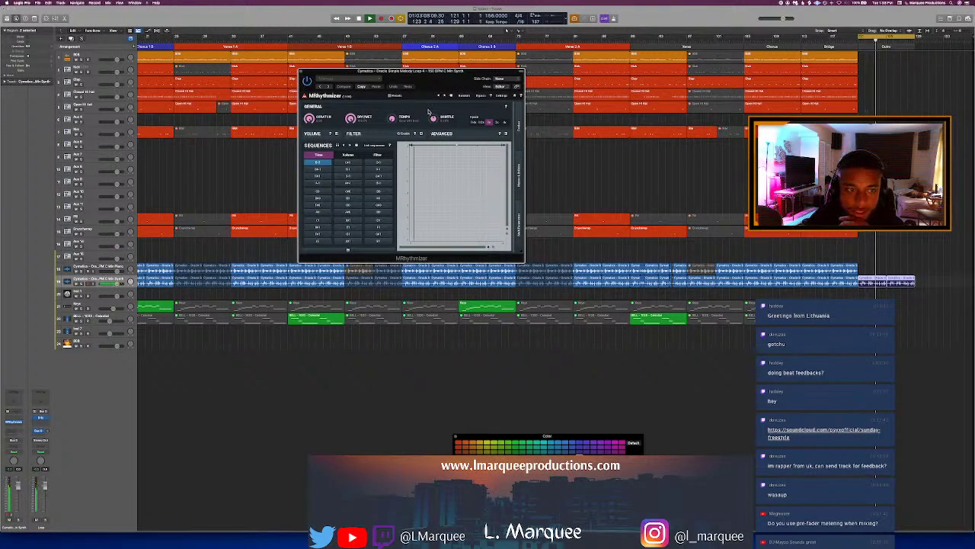
Step: Audition the Repeat 4 and Repeat 8 time sequences in MRhythmizer while the Outro plays
{"action": "left_click", "coordinate": [349, 146]}
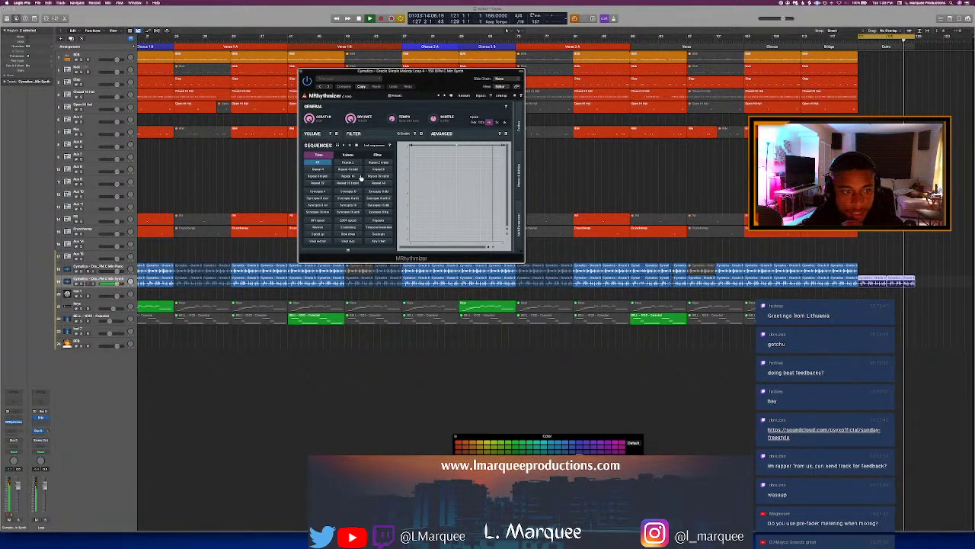
{"action": "left_click", "coordinate": [319, 169]}
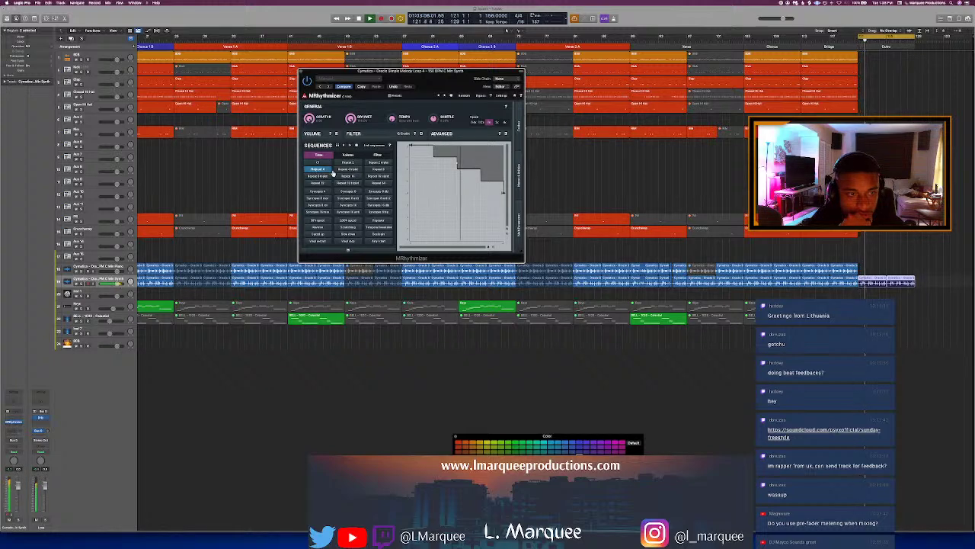
{"action": "left_click", "coordinate": [378, 169]}
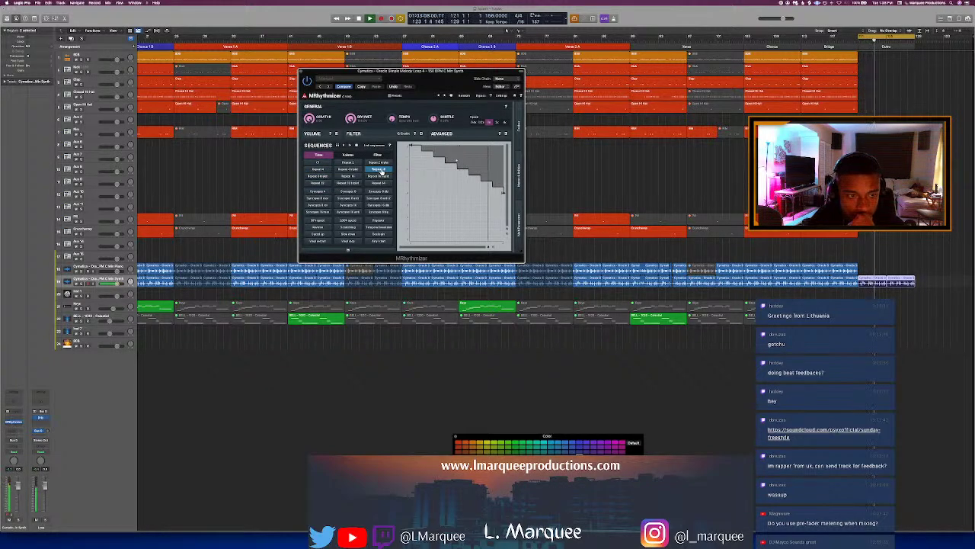
{"action": "left_click", "coordinate": [317, 162]}
Step: Compare several of MRhythmizer's Simple time sequences on the Outro synth loop and settle on Simple 8
{"action": "left_click", "coordinate": [349, 158]}
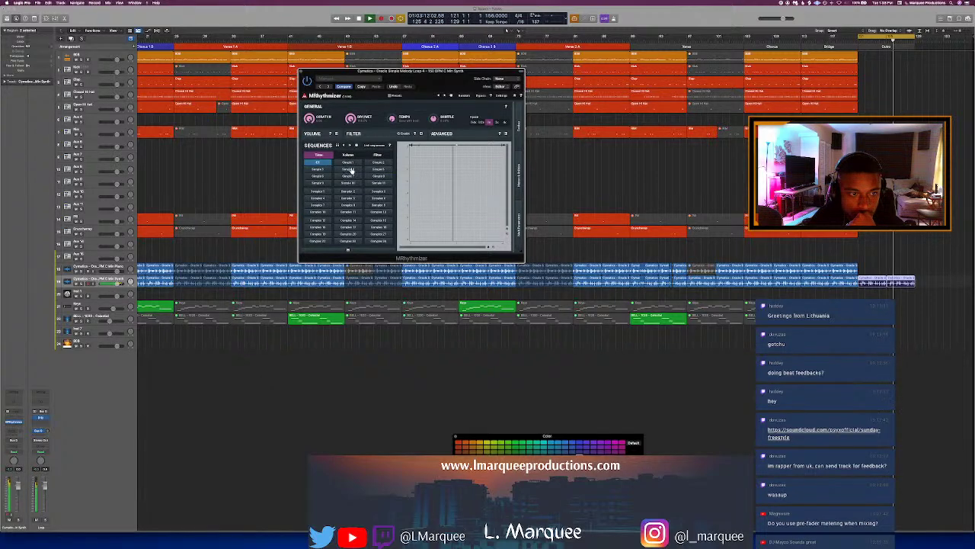
{"action": "left_click", "coordinate": [348, 169]}
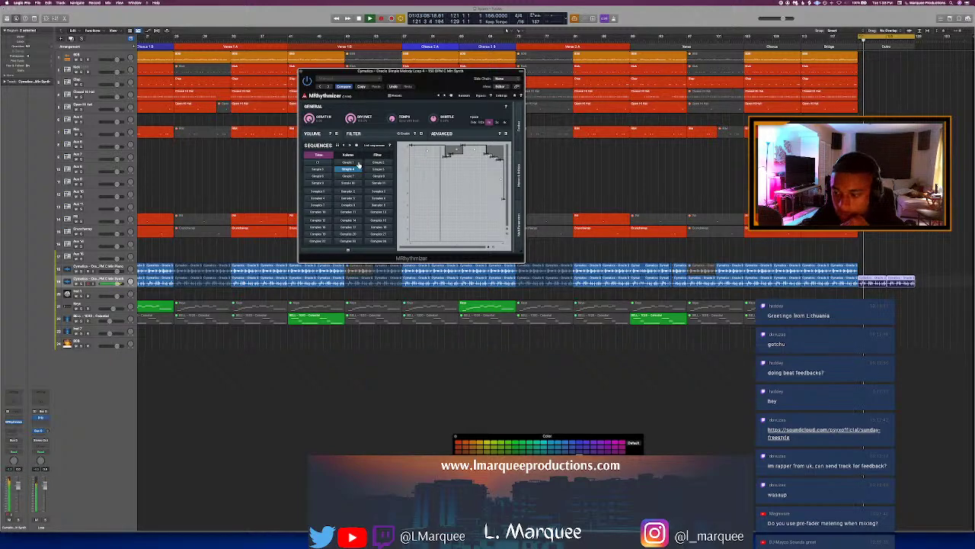
{"action": "left_click", "coordinate": [379, 162]}
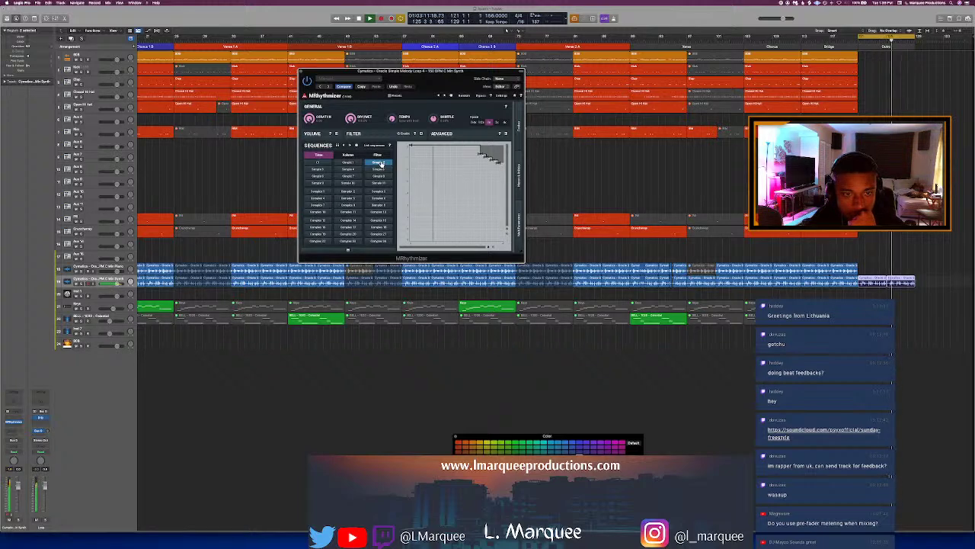
{"action": "left_click", "coordinate": [355, 164]}
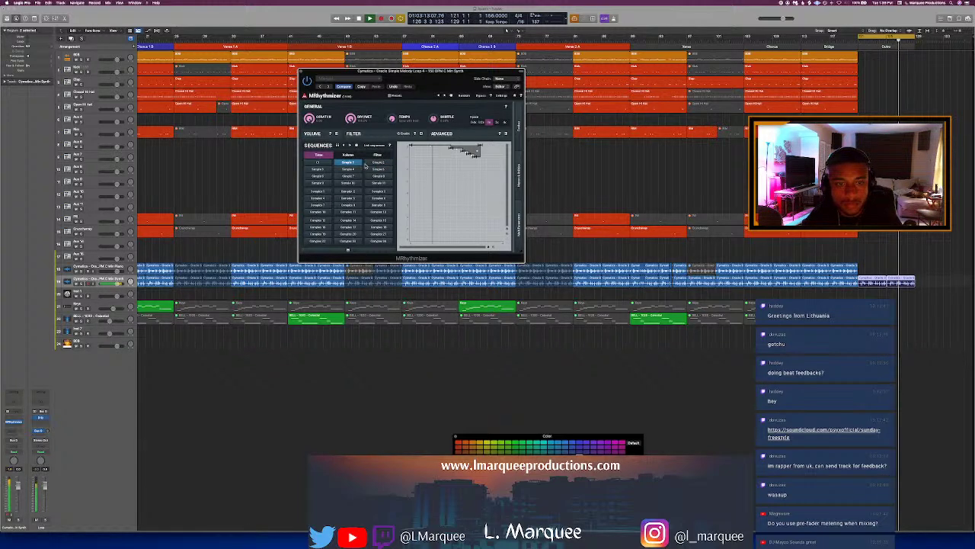
{"action": "left_click", "coordinate": [380, 170]}
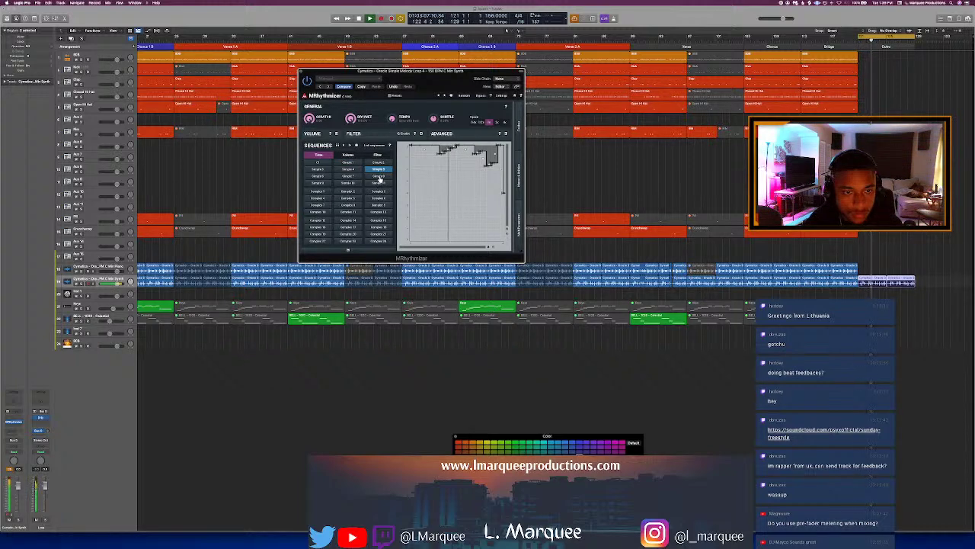
{"action": "left_click", "coordinate": [379, 177]}
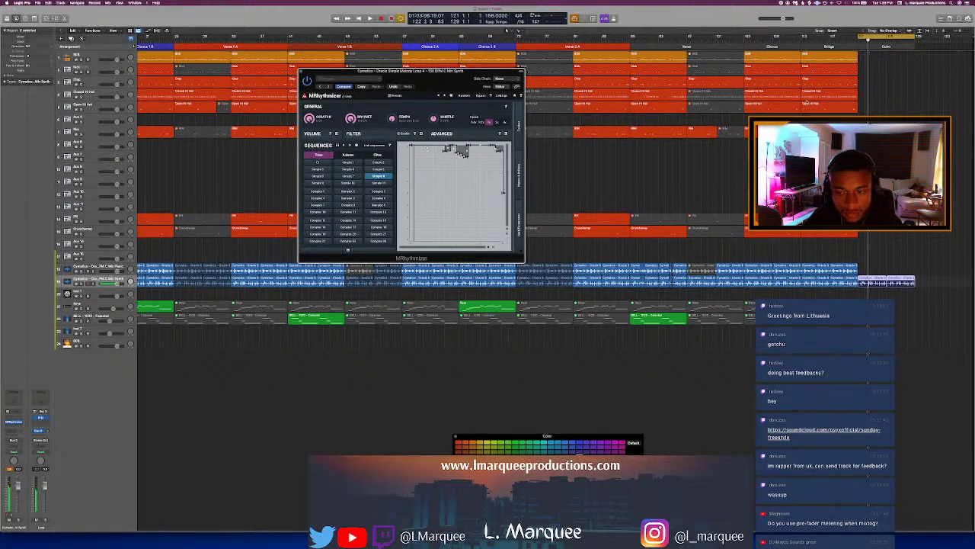
Step: Automate MRhythmizer's bypass on the synth loop track so the effect is off before the Outro and on from bar 121
{"action": "key", "text": "super+Down"}
{"action": "left_click", "coordinate": [627, 55]}
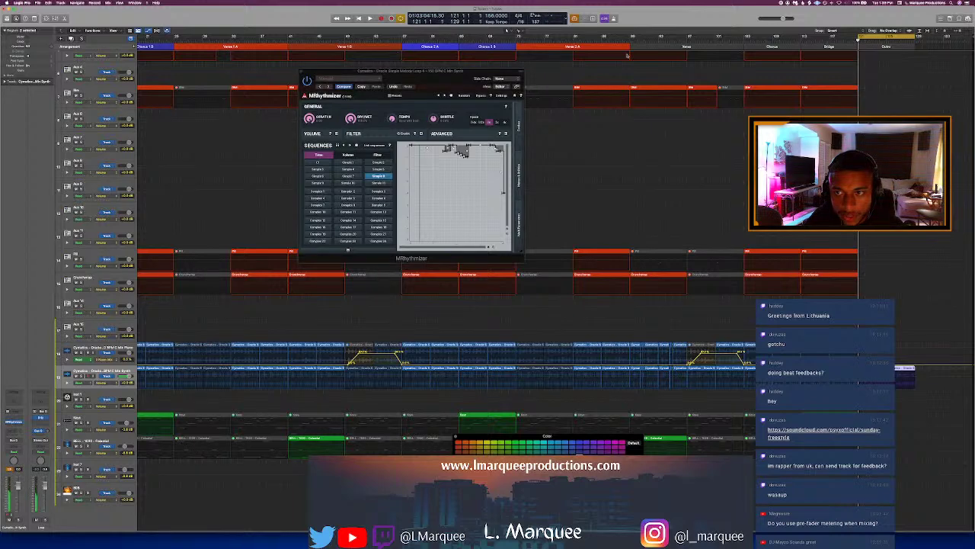
{"action": "left_click", "coordinate": [307, 81]}
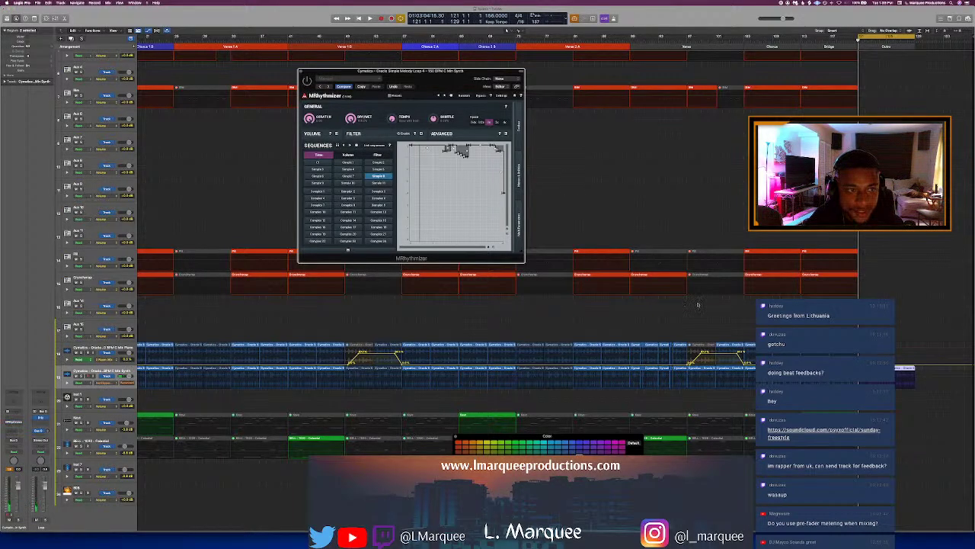
{"action": "left_click", "coordinate": [842, 381]}
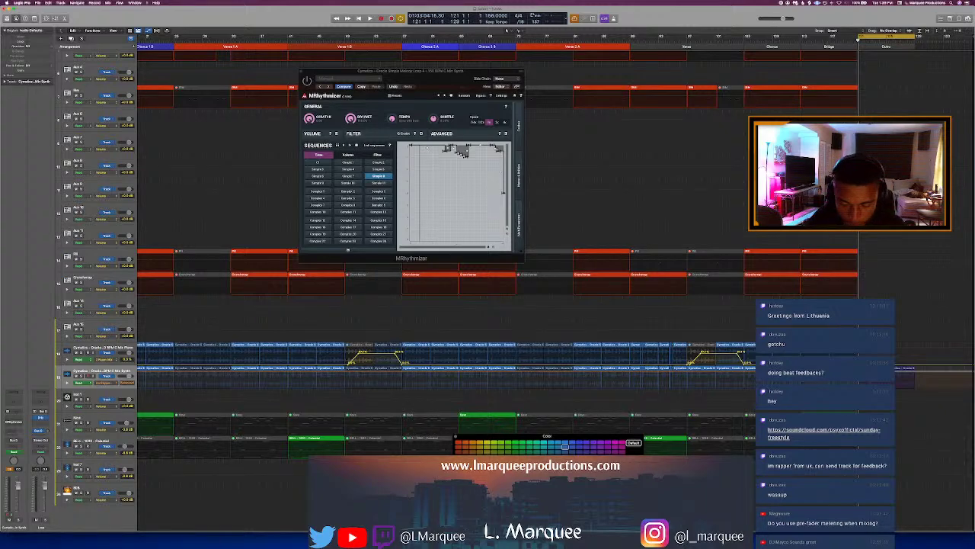
{"action": "key", "text": "super+Up"}
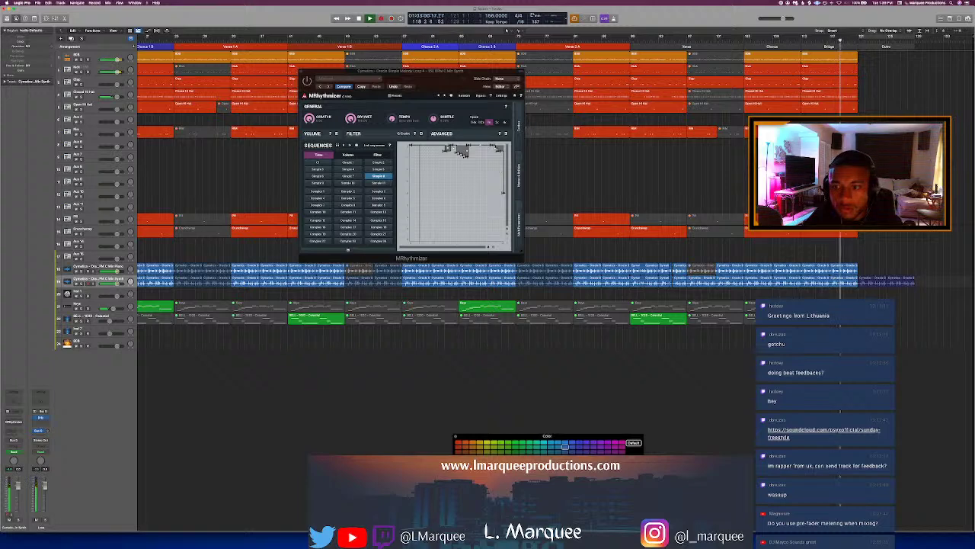
Step: Rename the Verse arrangement section at bars 89 to 105 as Verse 2 B
{"action": "key", "text": "alt+c"}
{"action": "key", "text": "alt+c"}
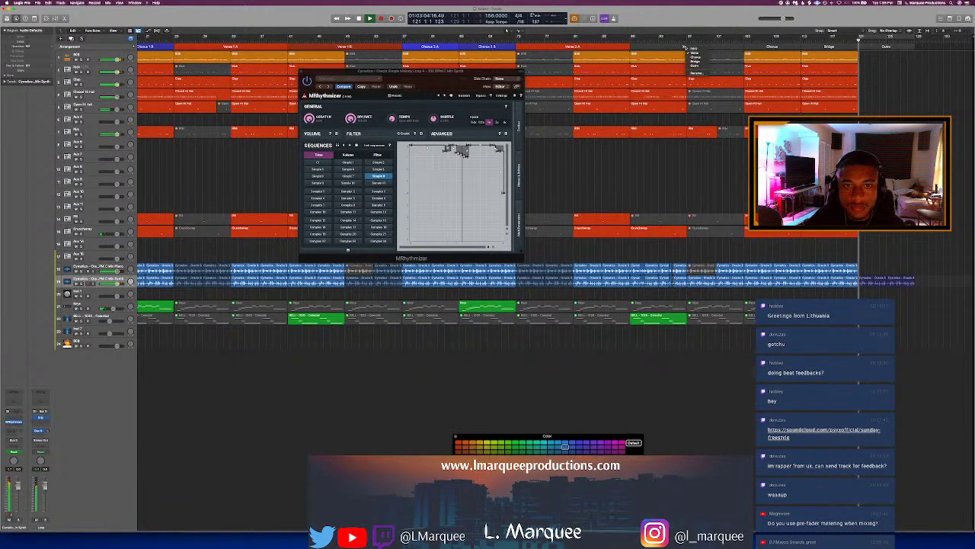
{"action": "double_click", "coordinate": [690, 46]}
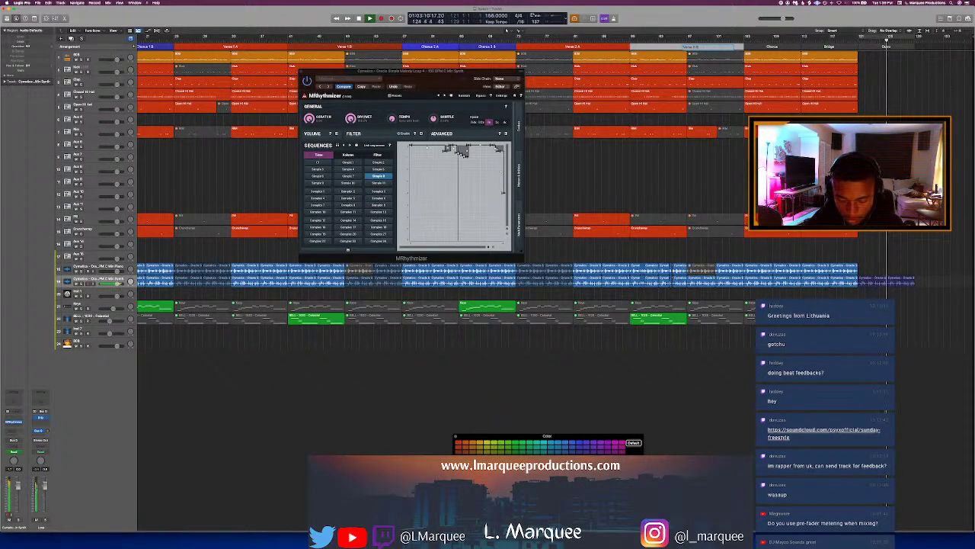
{"action": "key", "text": "Return"}
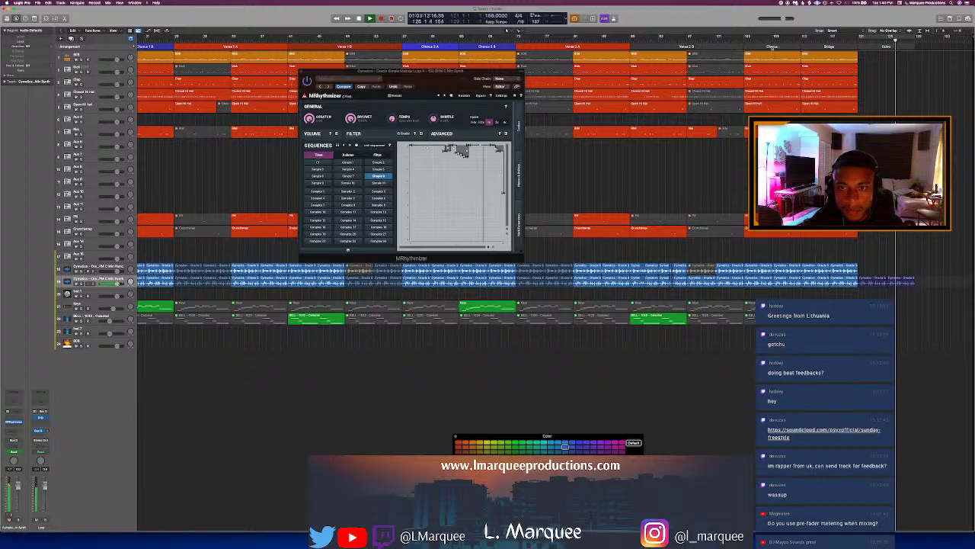
{"action": "left_click", "coordinate": [772, 48]}
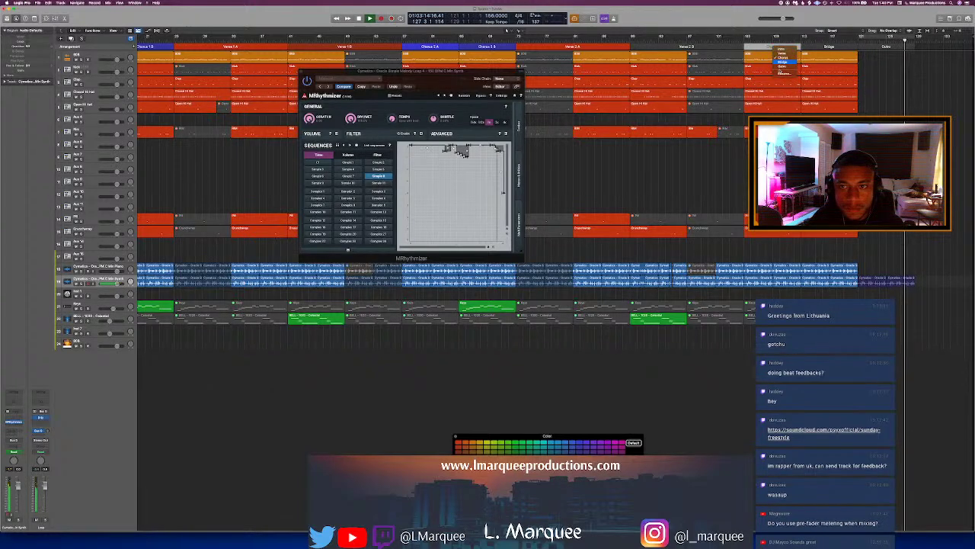
{"action": "left_click", "coordinate": [783, 62]}
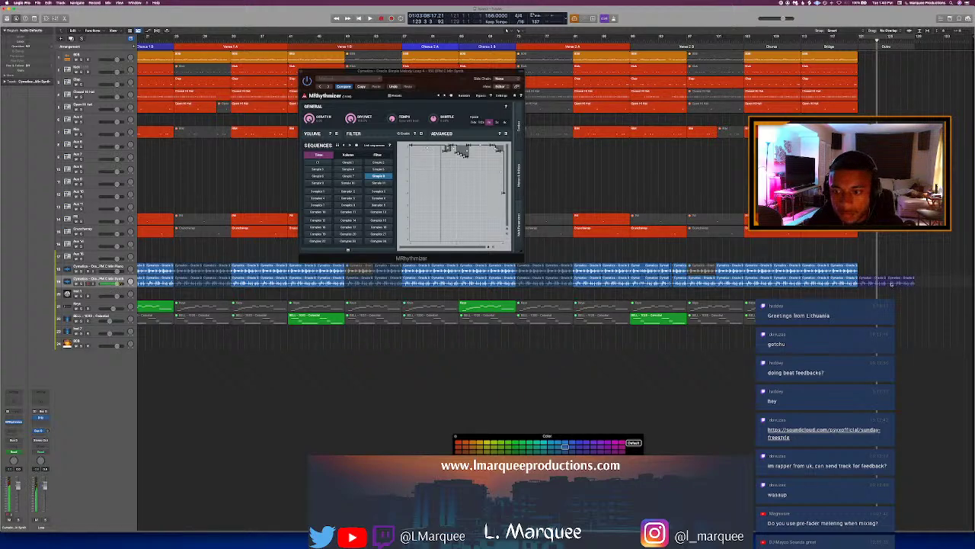
Step: Split off and mute the short tail of the last Outro synth loop region just before bar 129
{"action": "key", "text": "e"}
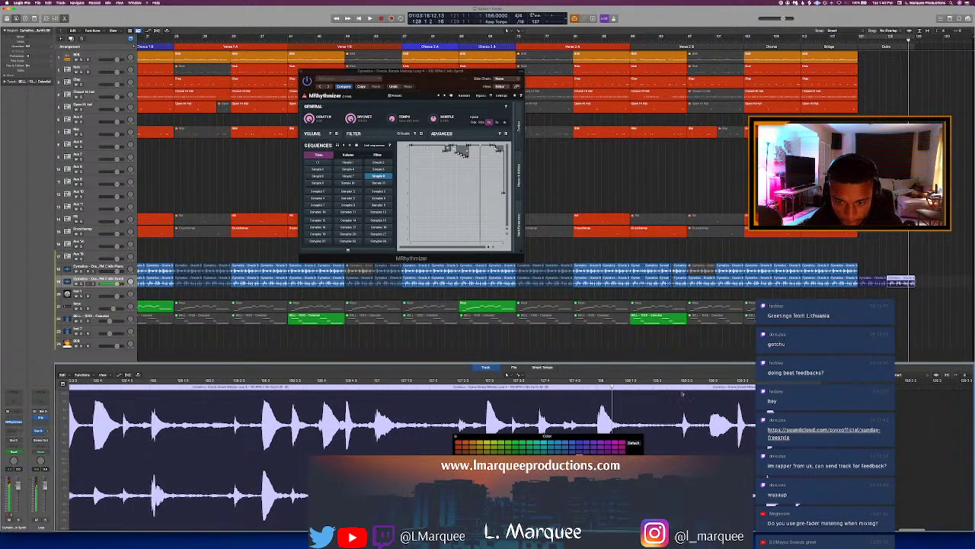
{"action": "left_click", "coordinate": [678, 421]}
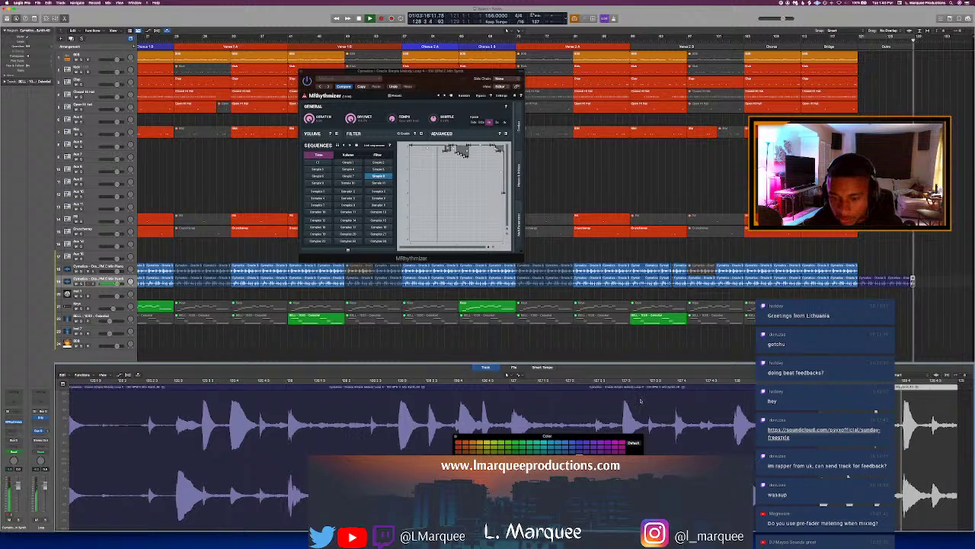
{"action": "key", "text": "space"}
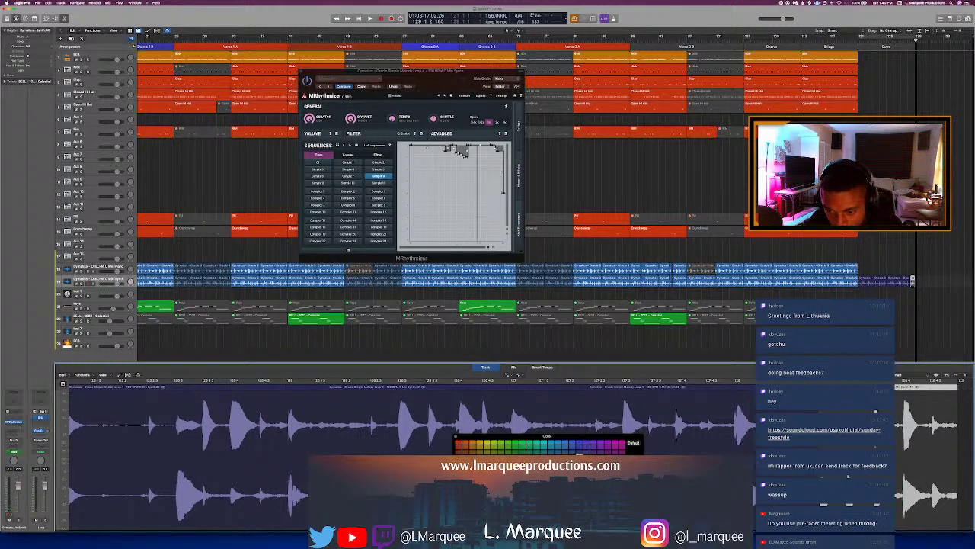
{"action": "left_click", "coordinate": [900, 282]}
{"action": "key", "text": "e"}
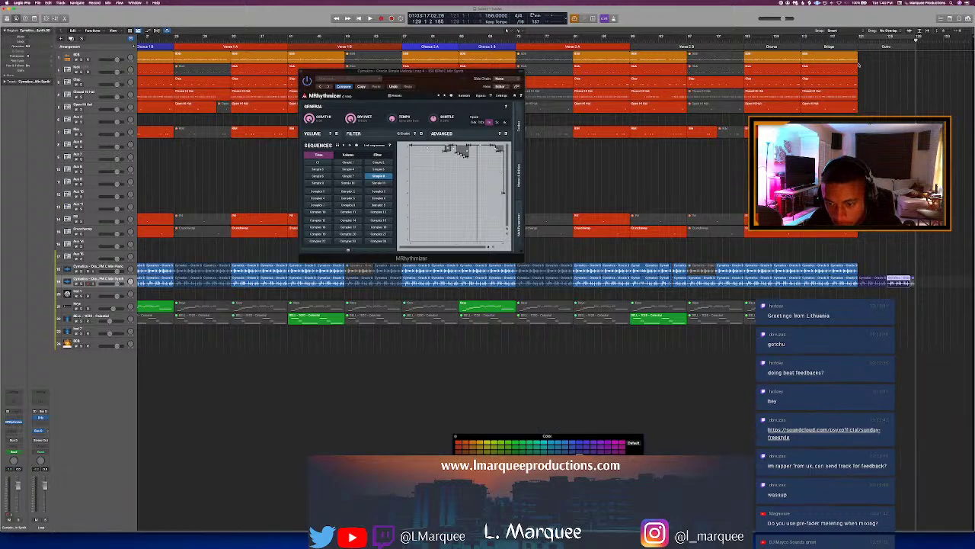
Step: Colour the Chorus section at bars 105 to 113 blue and rename it Chorus 3 A
{"action": "key", "text": "space"}
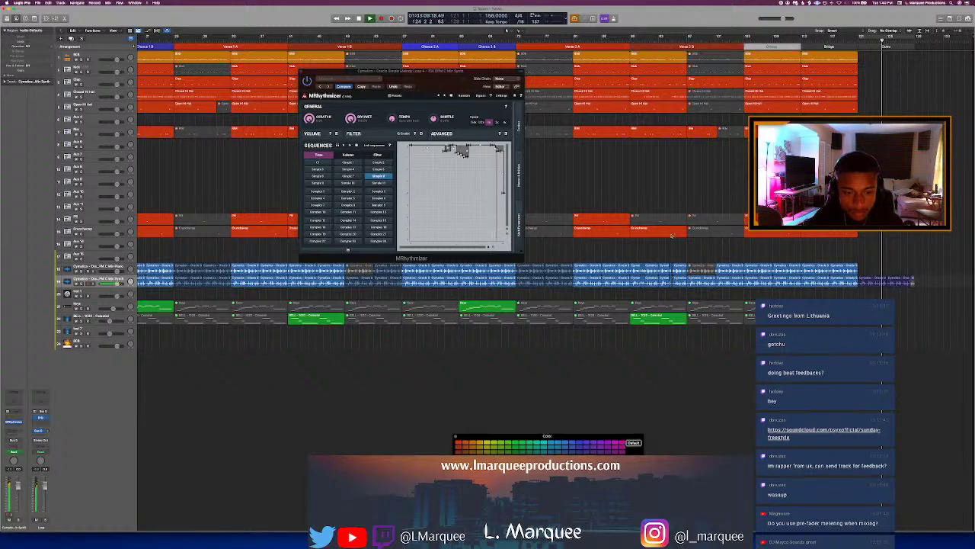
{"action": "left_click_drag", "start_coordinate": [584, 437], "coordinate": [694, 52]}
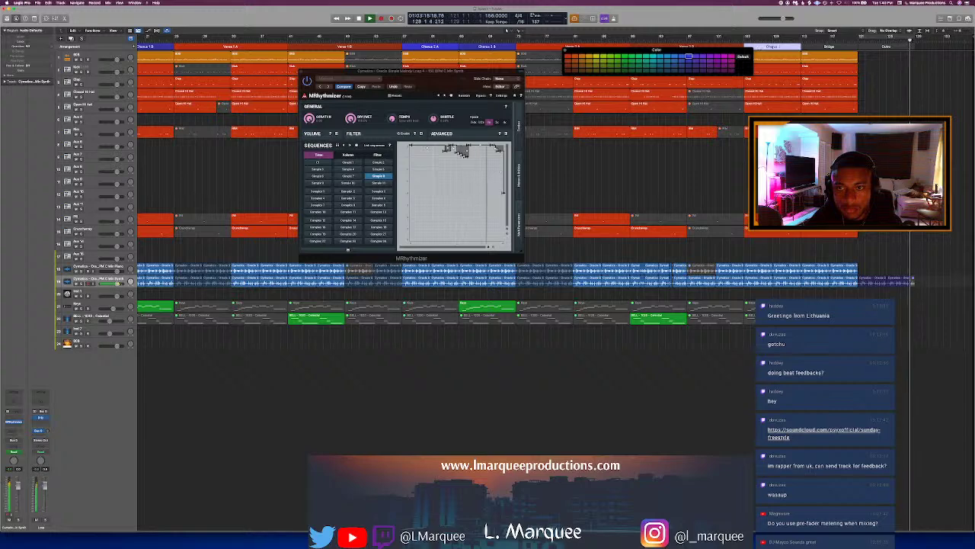
{"action": "left_click", "coordinate": [774, 47]}
{"action": "left_click", "coordinate": [785, 72]}
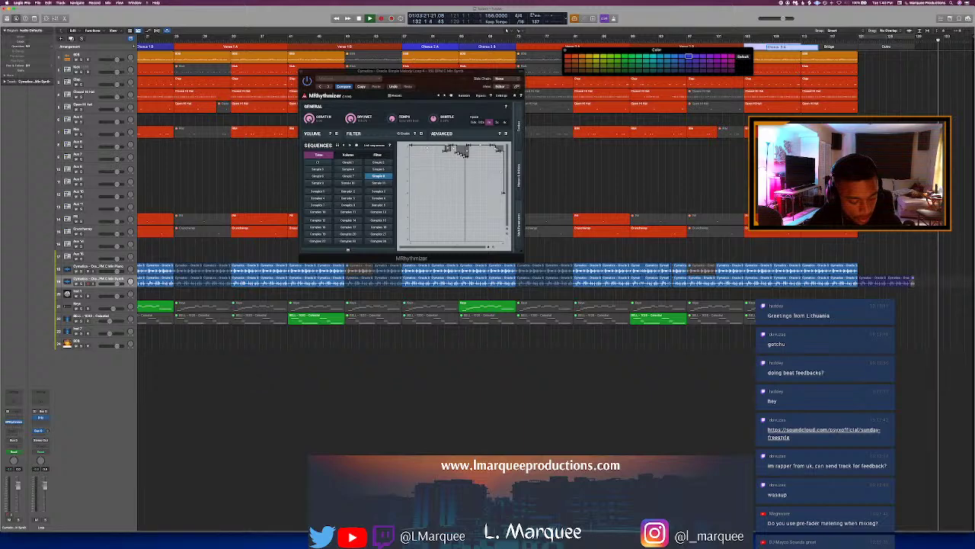
{"action": "left_click", "coordinate": [674, 60]}
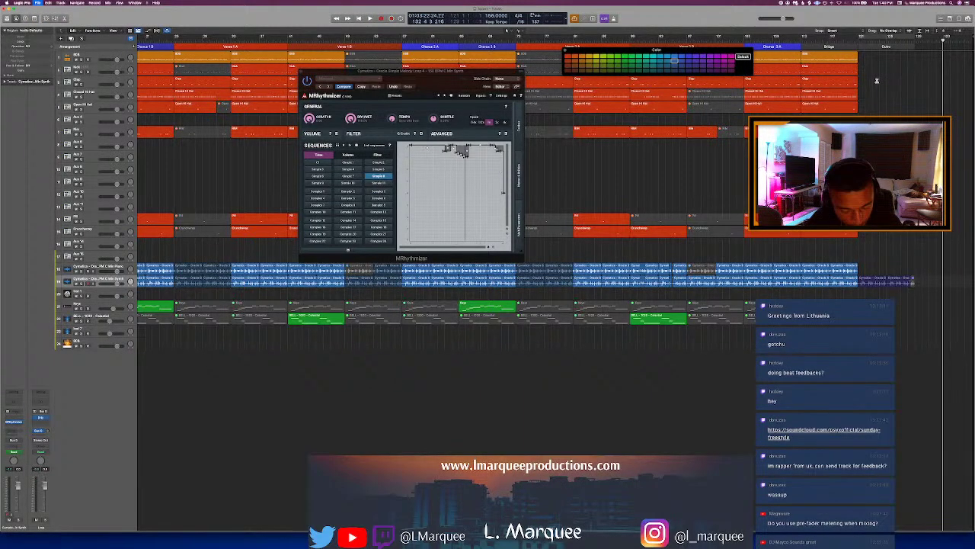
Step: Close the MRhythmizer window and turn the Bridge section at bars 113 to 121 into a blue section named Chorus 3 B
{"action": "key", "text": "Return"}
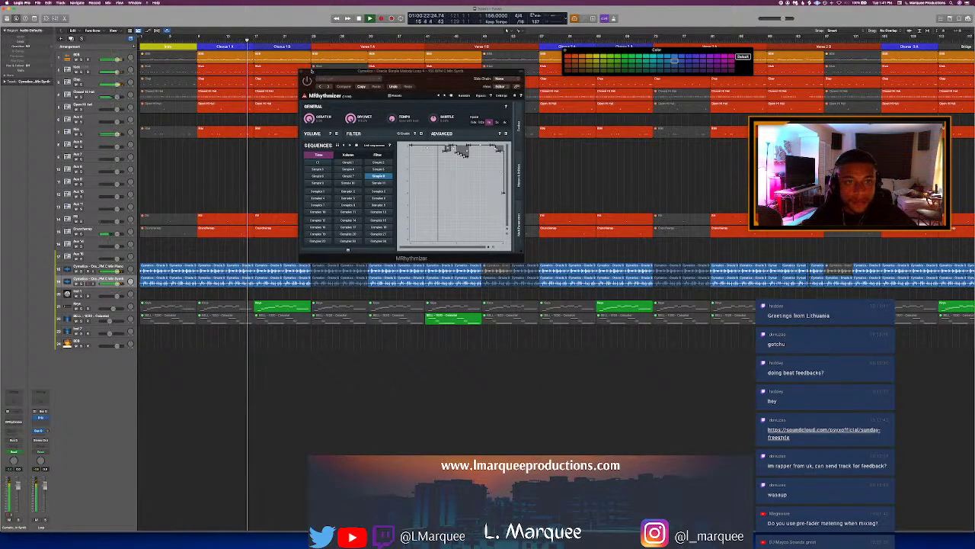
{"action": "left_click", "coordinate": [302, 71]}
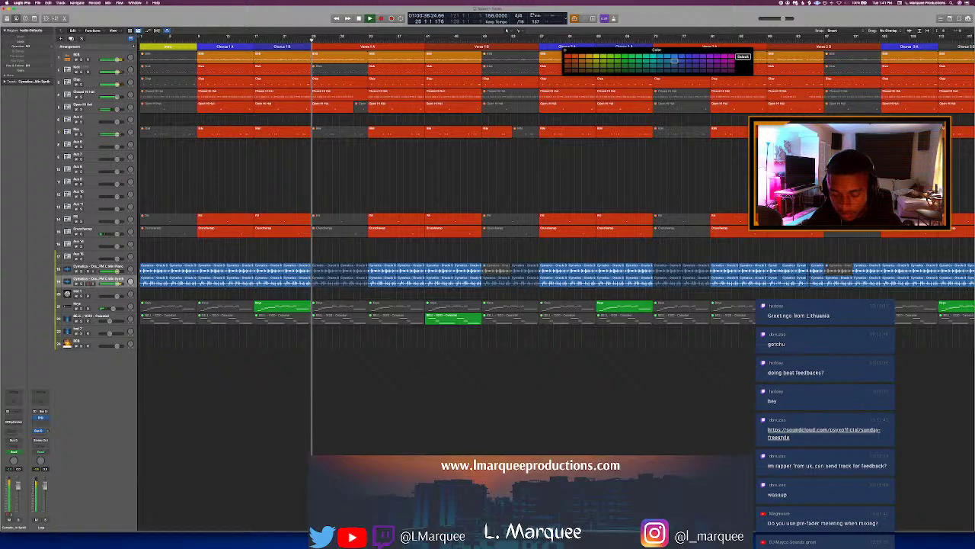
{"action": "scroll", "coordinate": [508, 30], "scroll_direction": "right", "scroll_amount": 5}
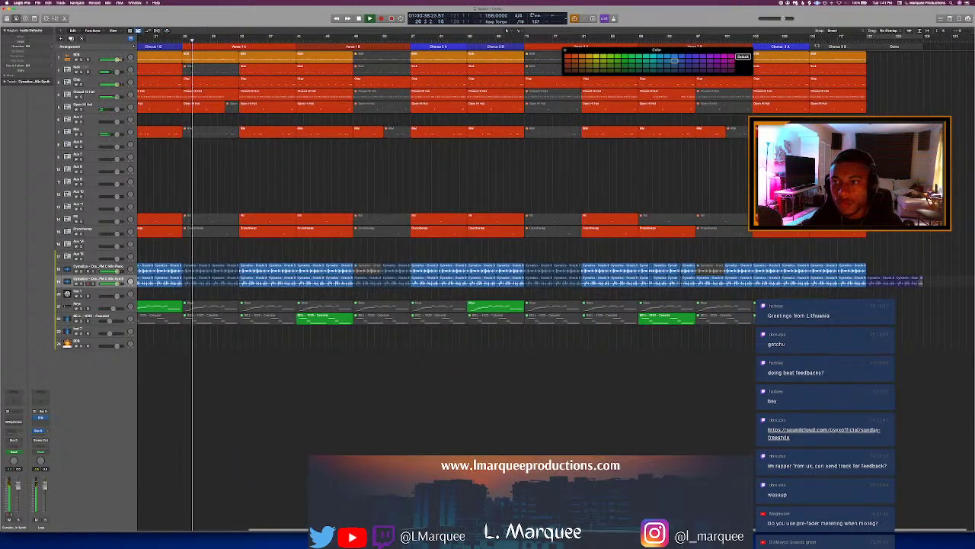
{"action": "left_click", "coordinate": [838, 47]}
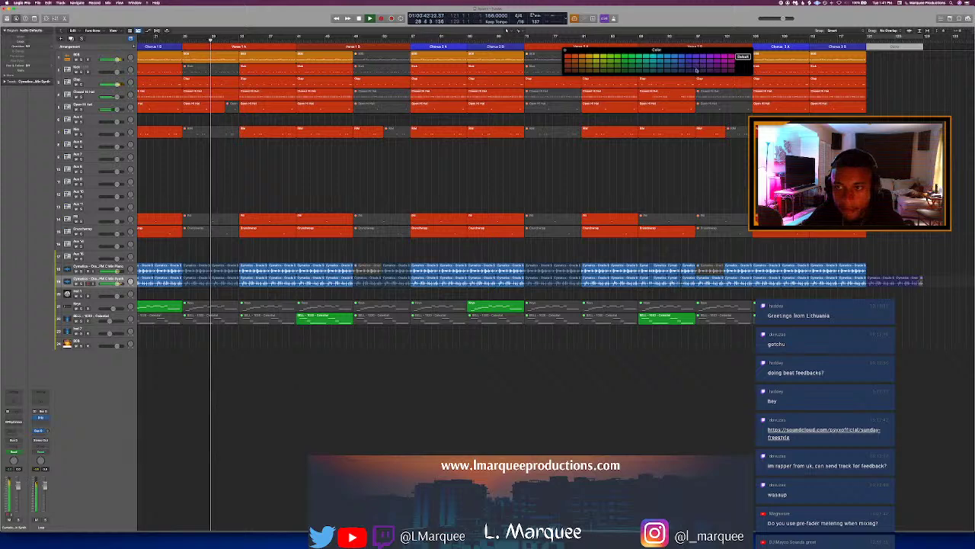
Step: Colour the Outro section in the arrangement light purple
{"action": "key", "text": "alt+c"}
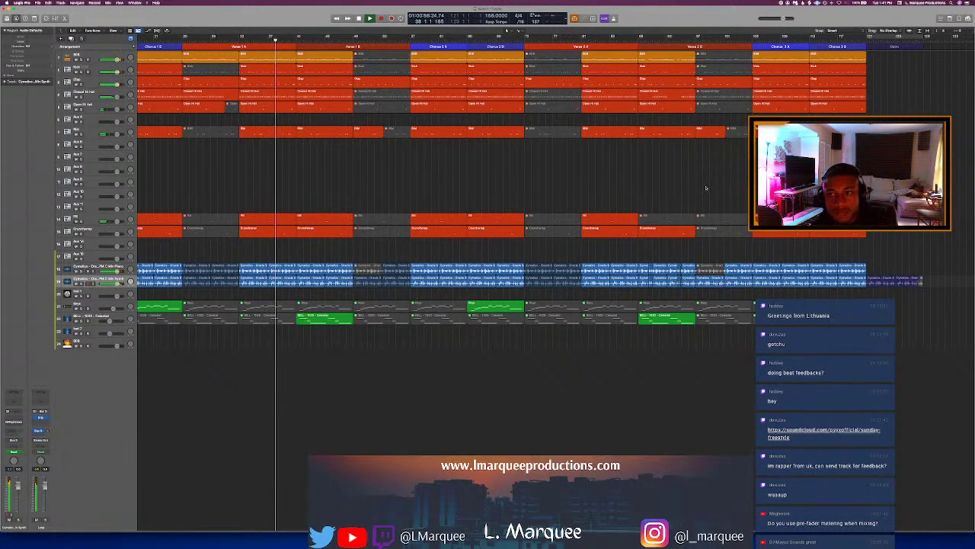
{"action": "key", "text": "alt+c"}
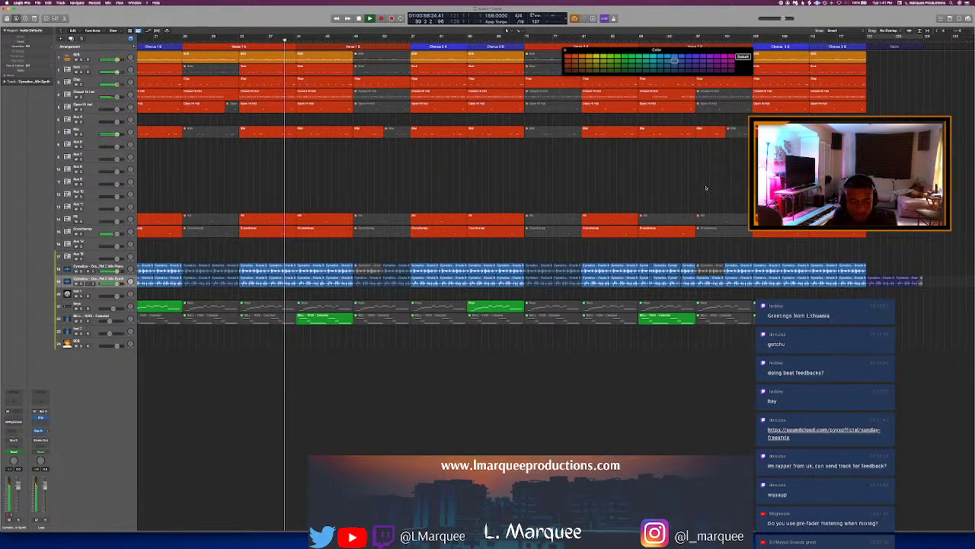
{"action": "left_click", "coordinate": [695, 70]}
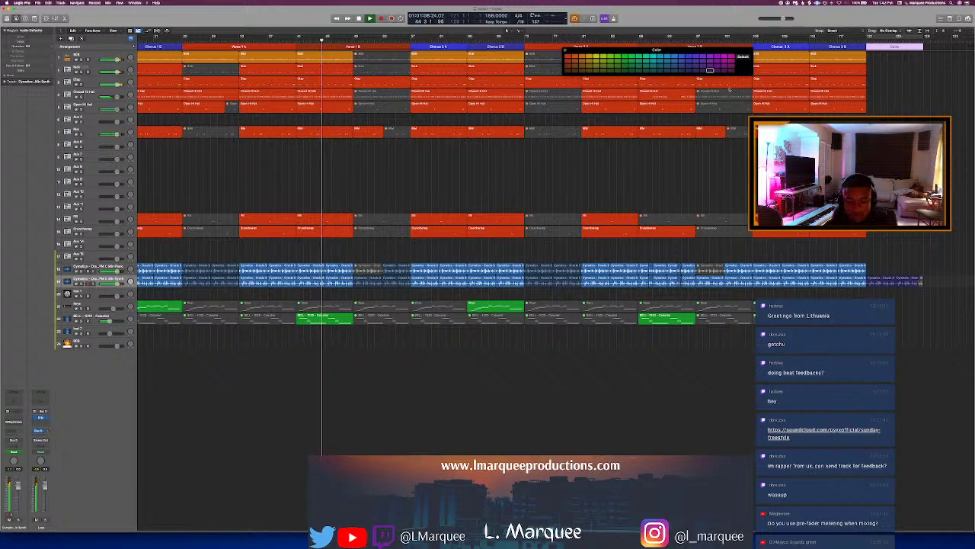
{"action": "left_click", "coordinate": [695, 157]}
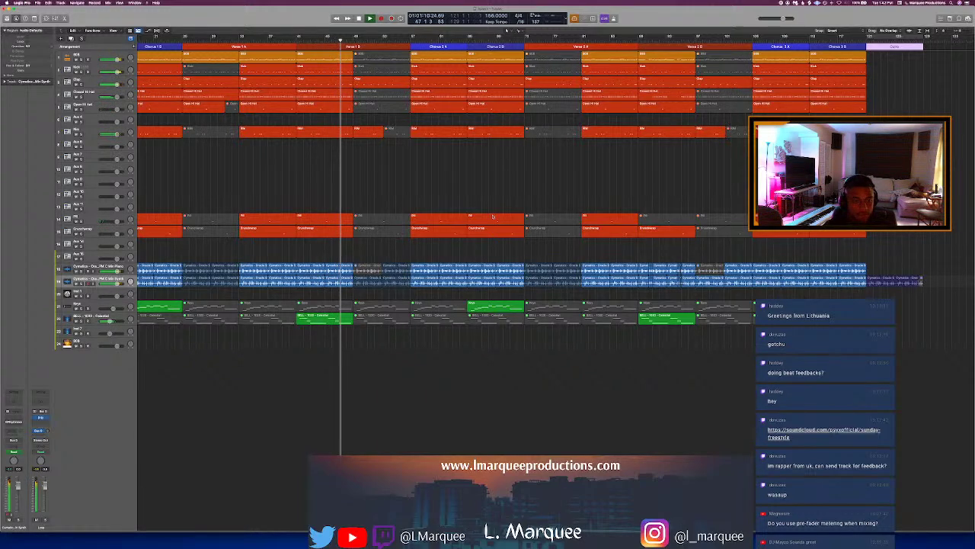
{"action": "key", "text": "alt+c"}
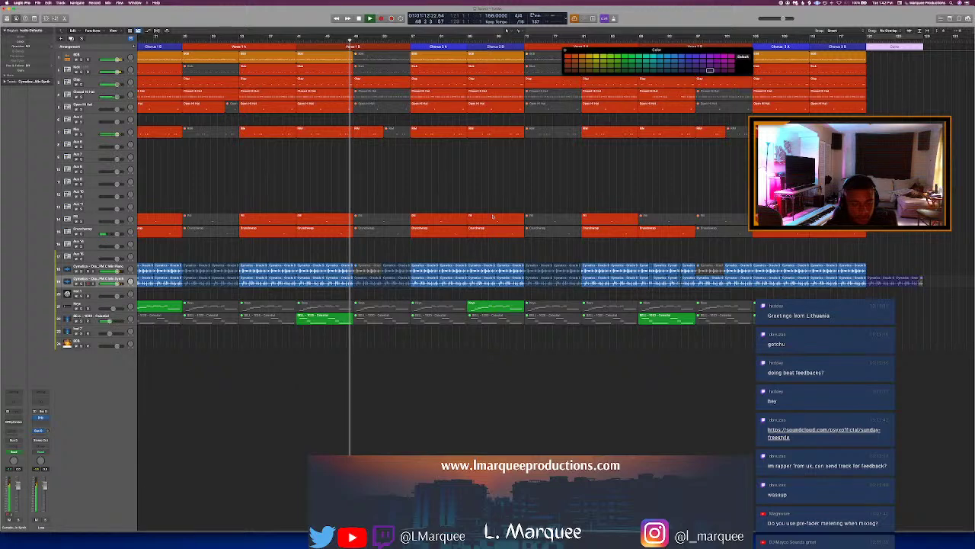
Step: Recolour all regions on the Keys track teal and close the colour palette
{"action": "scroll", "coordinate": [291, 318], "scroll_direction": "left", "scroll_amount": 1}
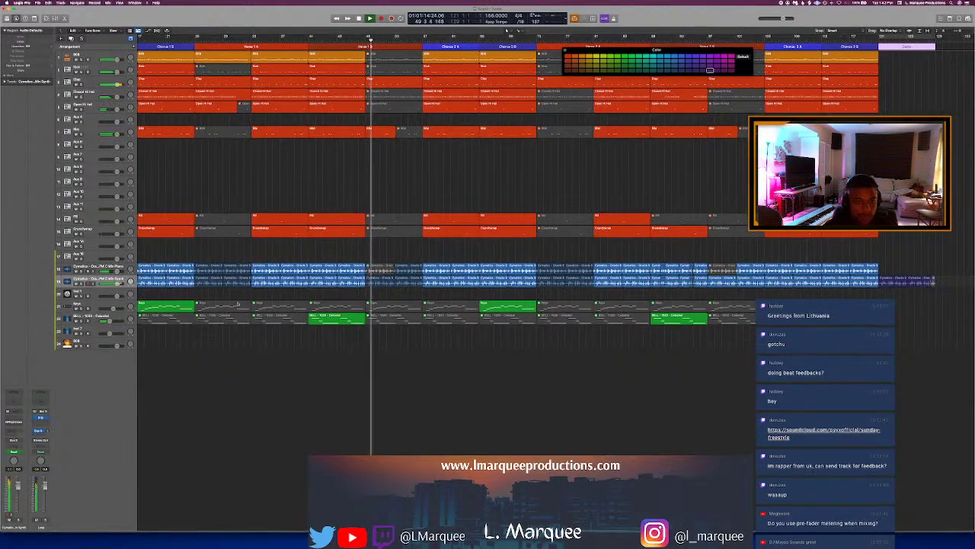
{"action": "left_click", "coordinate": [92, 303]}
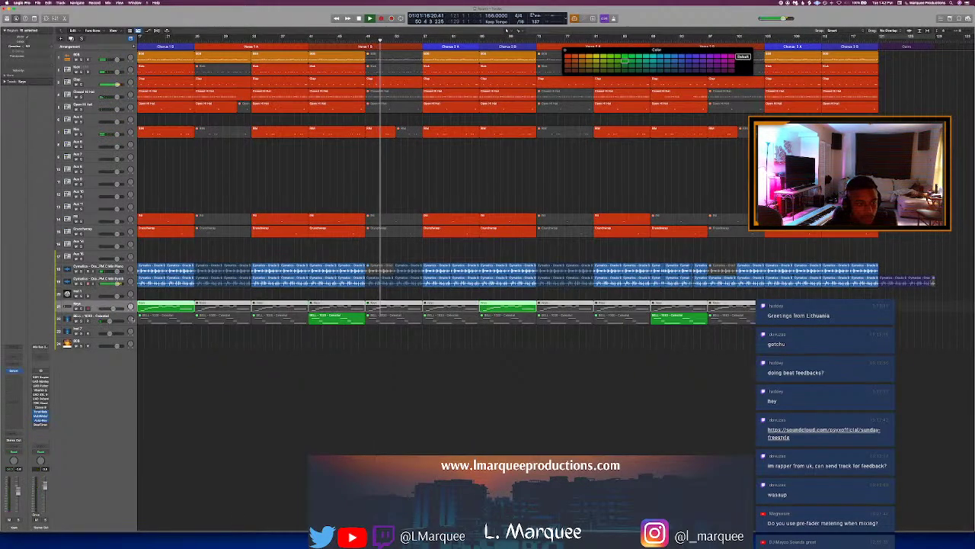
{"action": "key", "text": "x"}
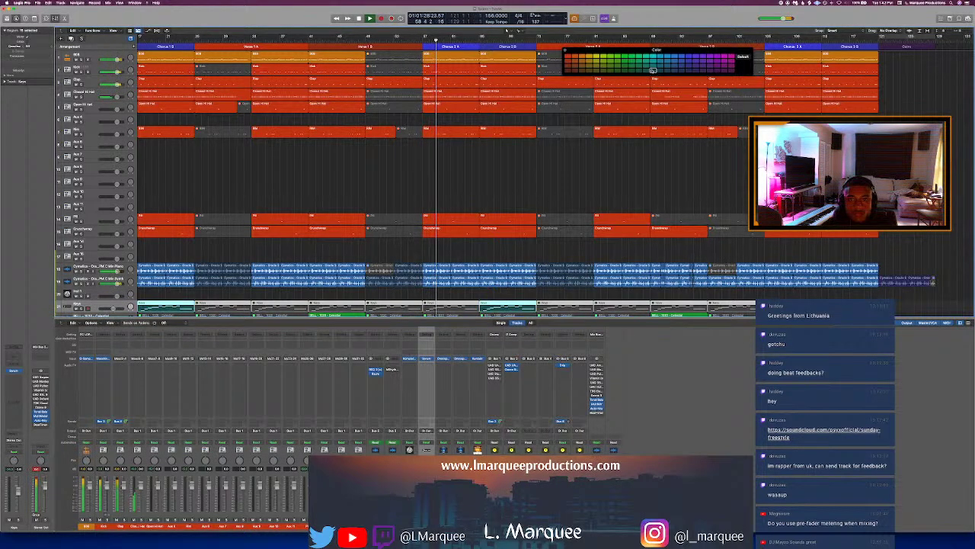
{"action": "key", "text": "x"}
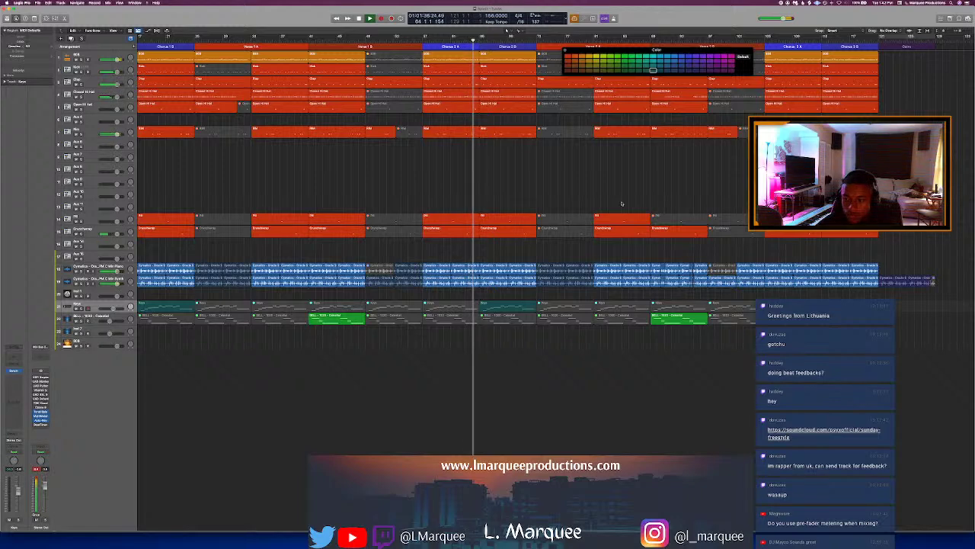
{"action": "key", "text": "alt+c"}
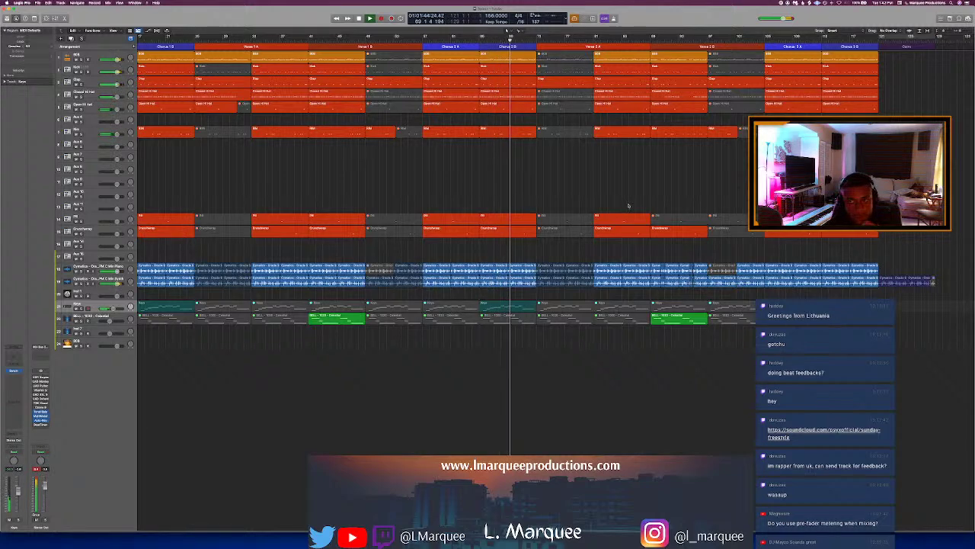
{"action": "left_click", "coordinate": [933, 281]}
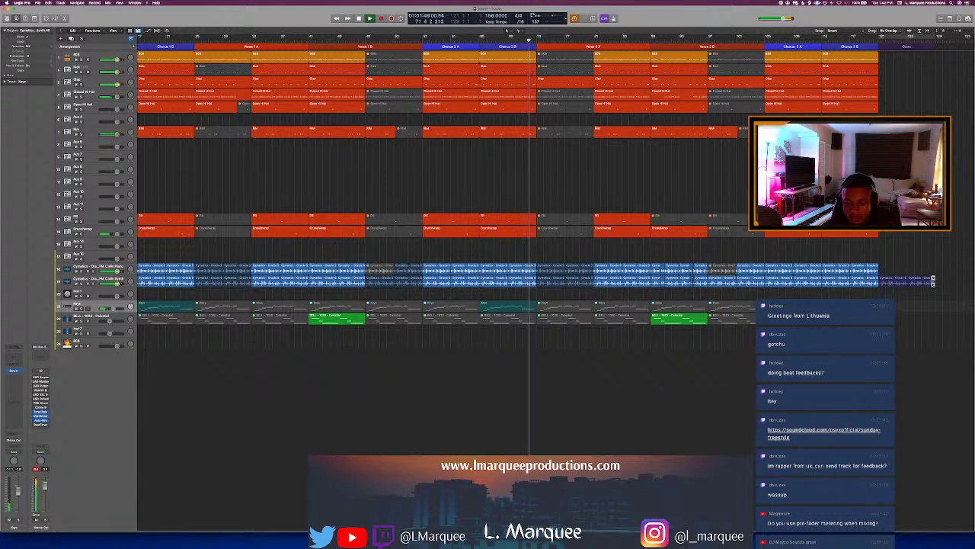
{"action": "left_click", "coordinate": [932, 283]}
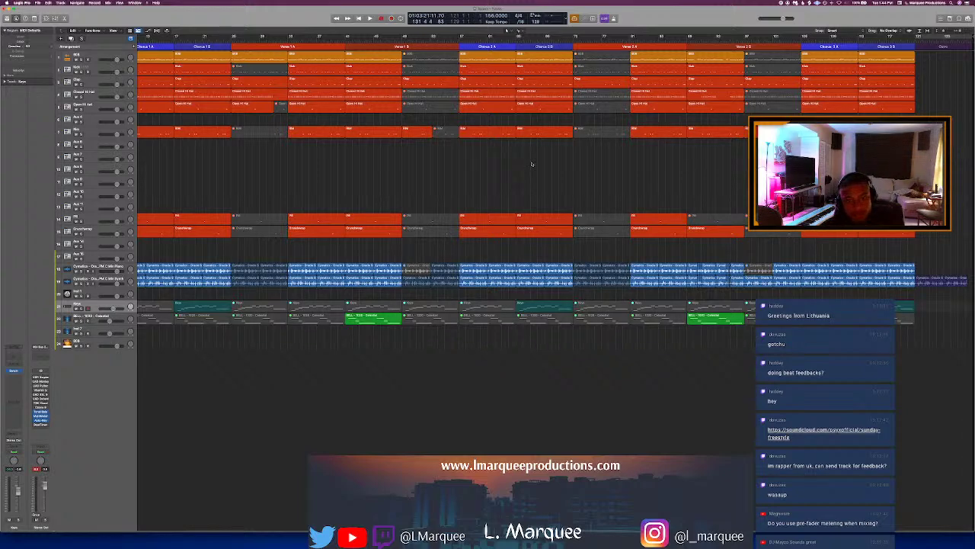
{"action": "key", "text": "super+a"}
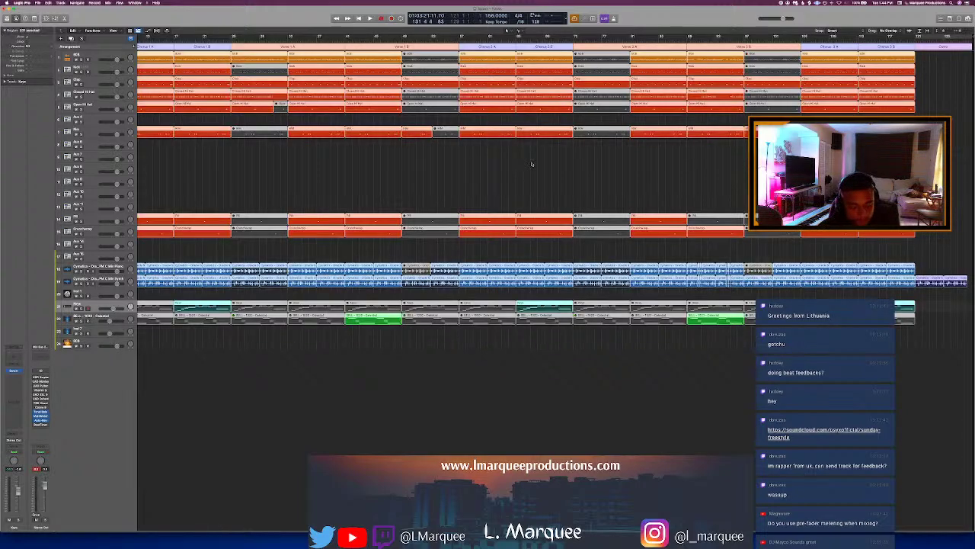
{"action": "left_click", "coordinate": [532, 160]}
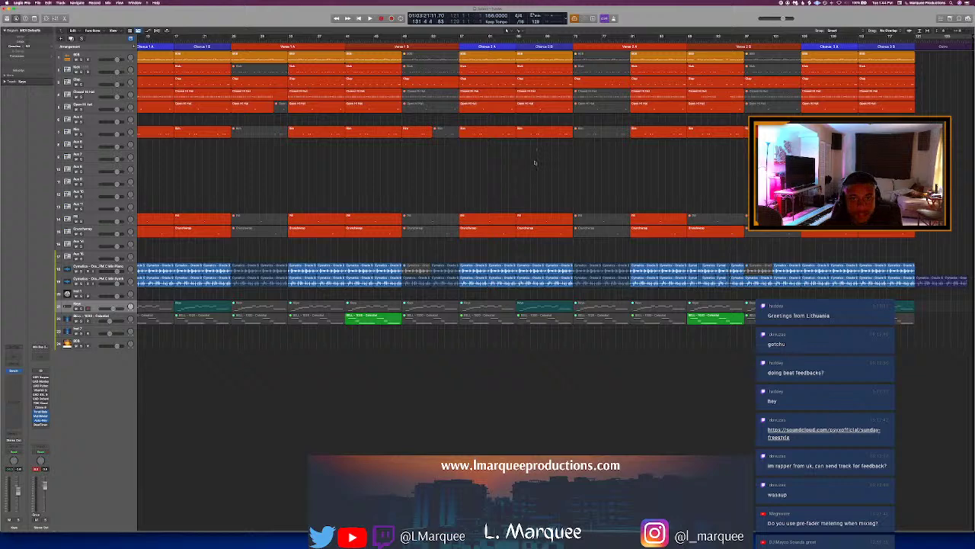
Step: Return the playhead to the start of the song and create a new project from Beat Template
{"action": "key", "text": "Return"}
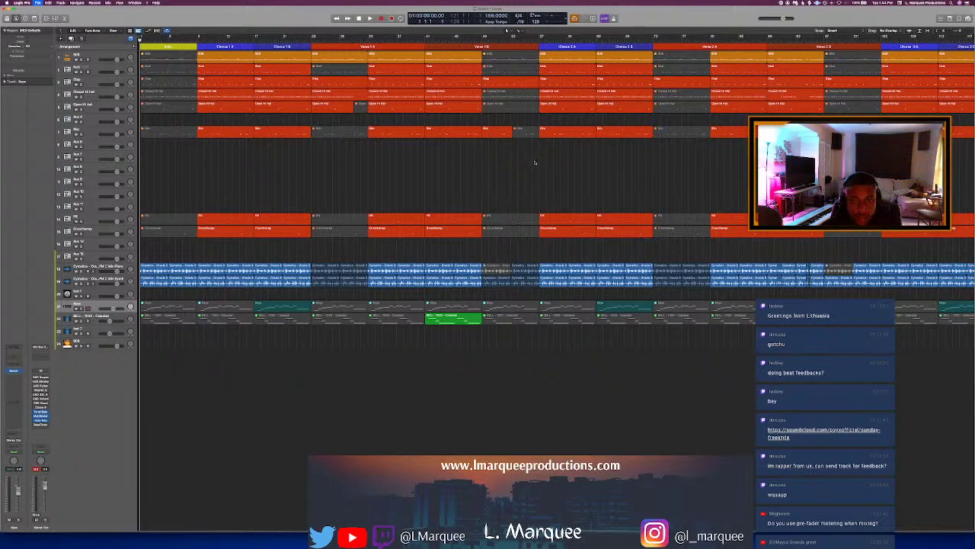
{"action": "key", "text": "super+n"}
{"action": "left_click", "coordinate": [530, 159]}
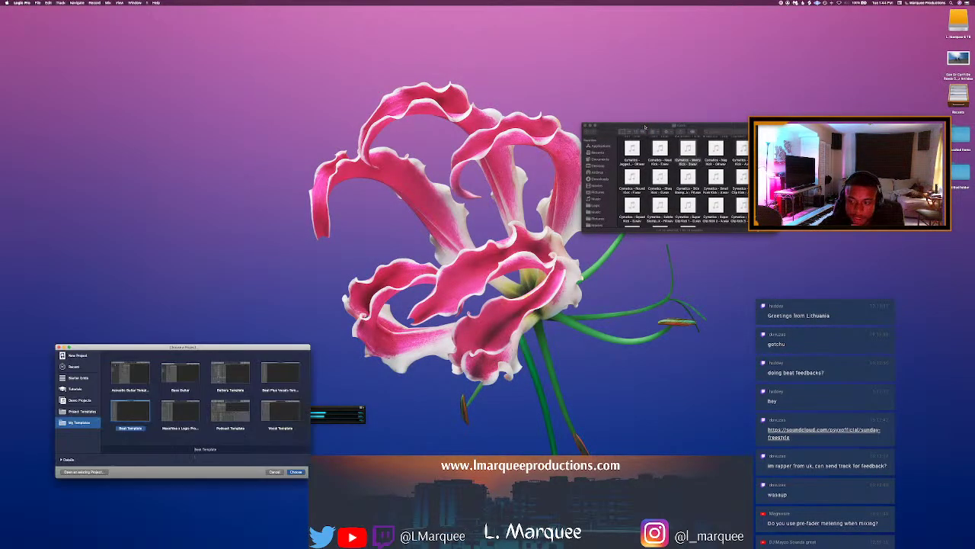
{"action": "key", "text": "Return"}
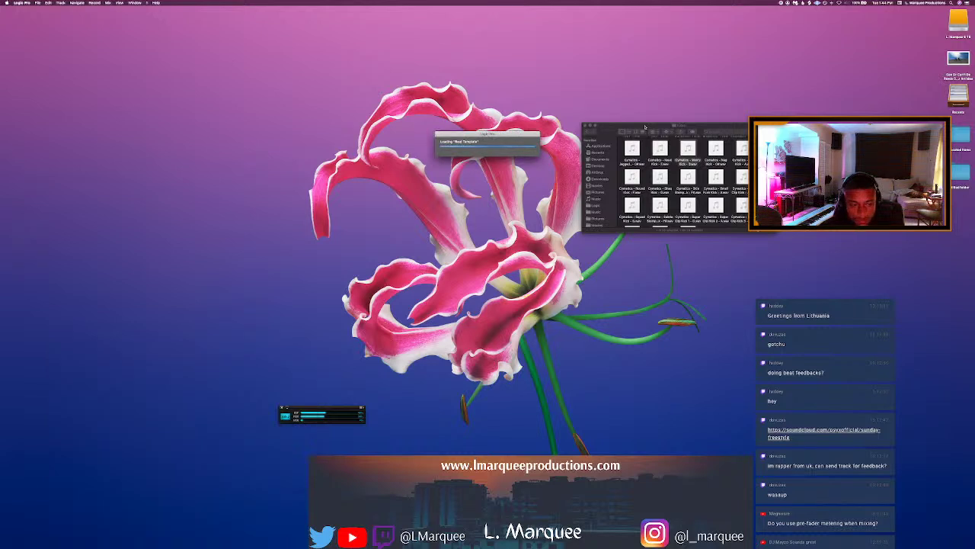
Step: Switch to Finder and open the Yogurt Loops folder inside the sample packs folder in Music
{"action": "left_click", "coordinate": [599, 216]}
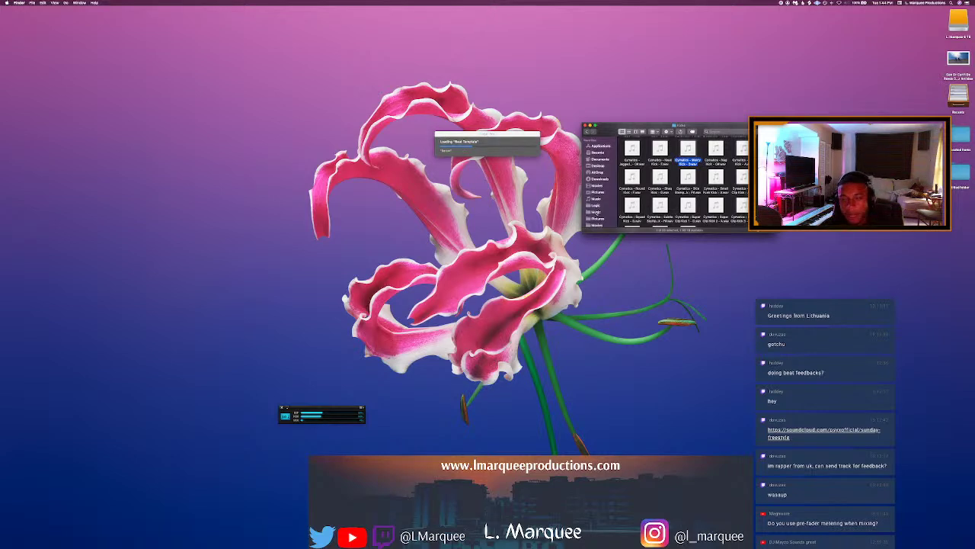
{"action": "left_click", "coordinate": [597, 211]}
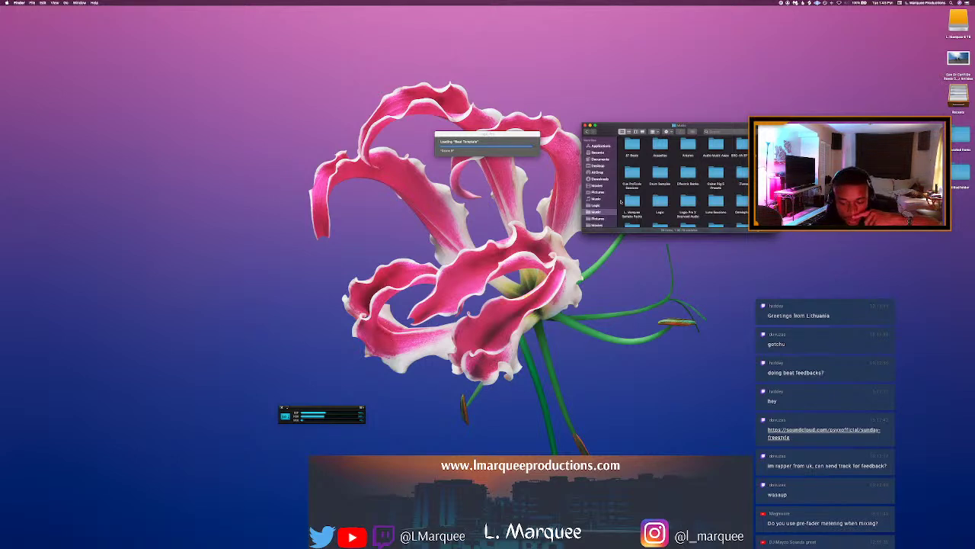
{"action": "scroll", "coordinate": [620, 202], "scroll_direction": "down", "scroll_amount": 5}
{"action": "double_click", "coordinate": [634, 204]}
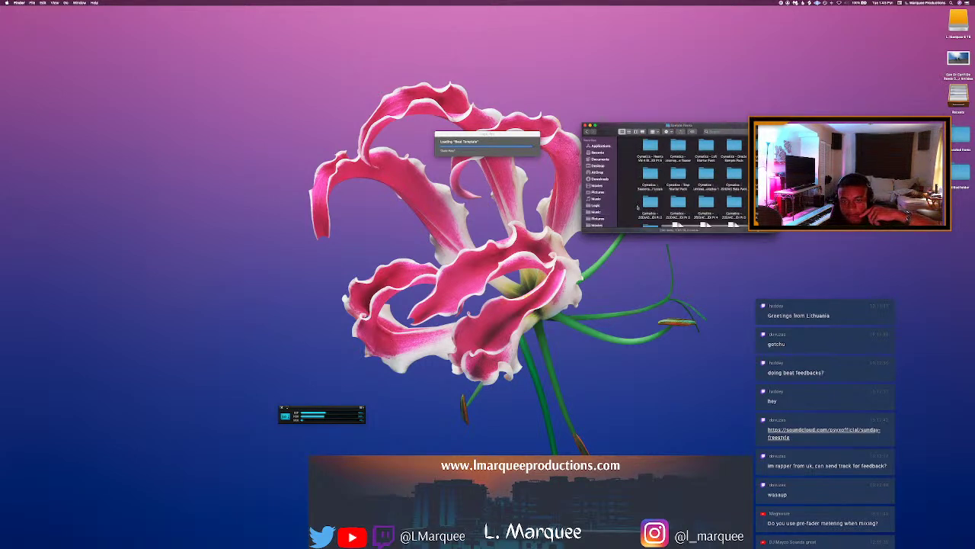
{"action": "scroll", "coordinate": [638, 207], "scroll_direction": "down", "scroll_amount": 6}
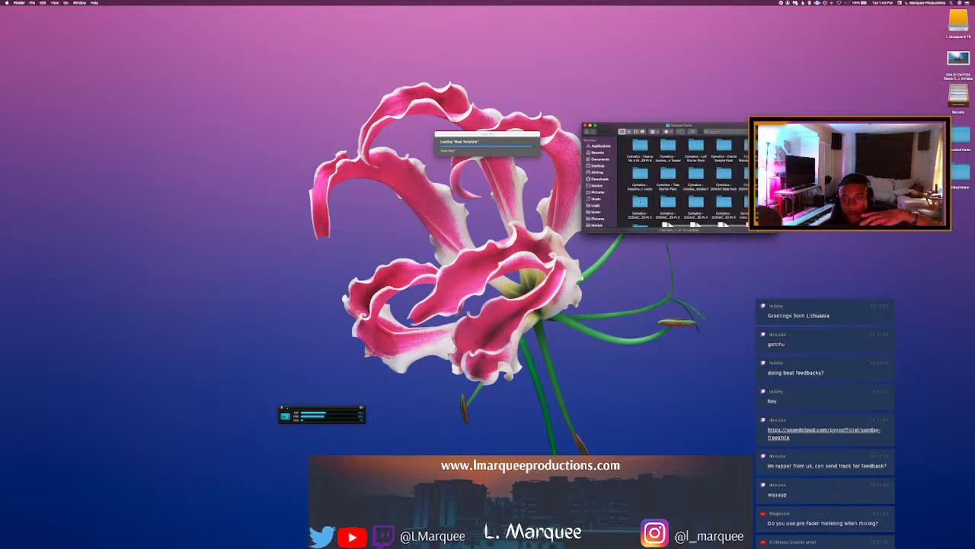
{"action": "scroll", "coordinate": [640, 202], "scroll_direction": "down", "scroll_amount": 2}
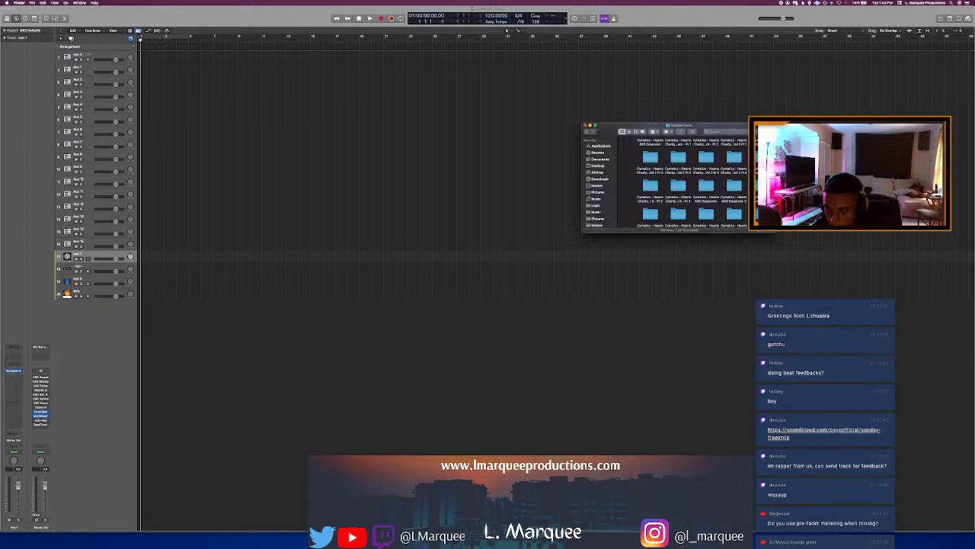
{"action": "left_click", "coordinate": [505, 30]}
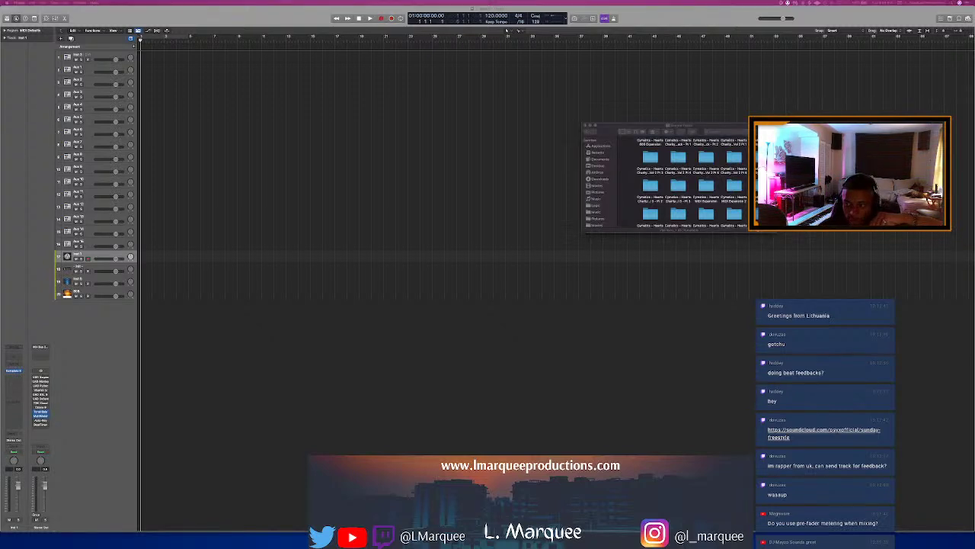
{"action": "scroll", "coordinate": [721, 173], "scroll_direction": "up", "scroll_amount": 10}
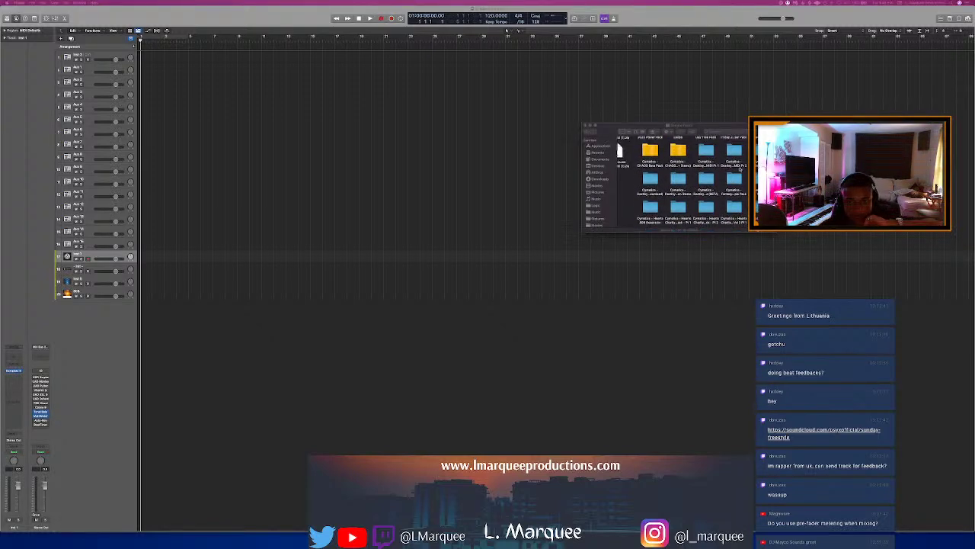
{"action": "scroll", "coordinate": [741, 173], "scroll_direction": "up", "scroll_amount": 5}
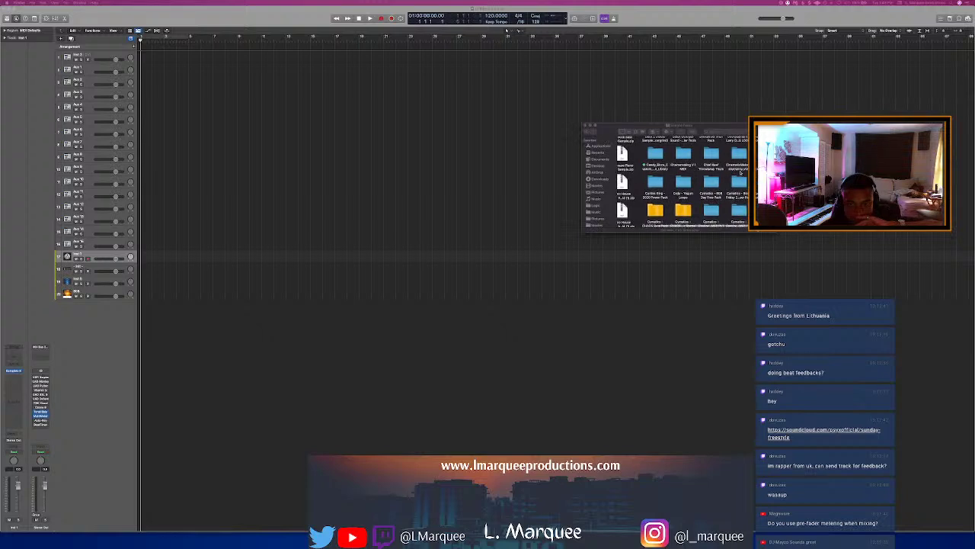
{"action": "double_click", "coordinate": [695, 203]}
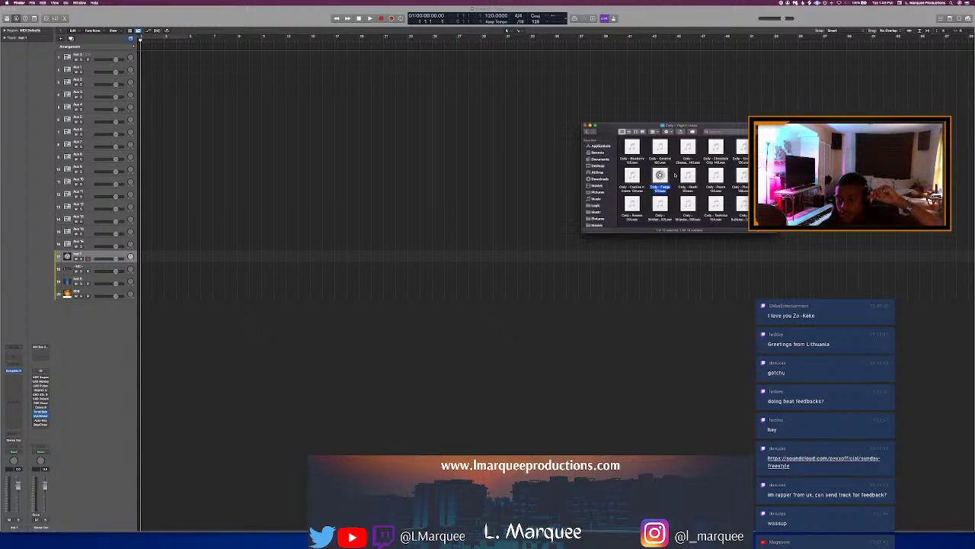
Step: Audition the loops in the folder, including Peach, Chocolate Chip, Caramel, Blueberry and Coconut, to choose one for the new beat
{"action": "left_click", "coordinate": [716, 175]}
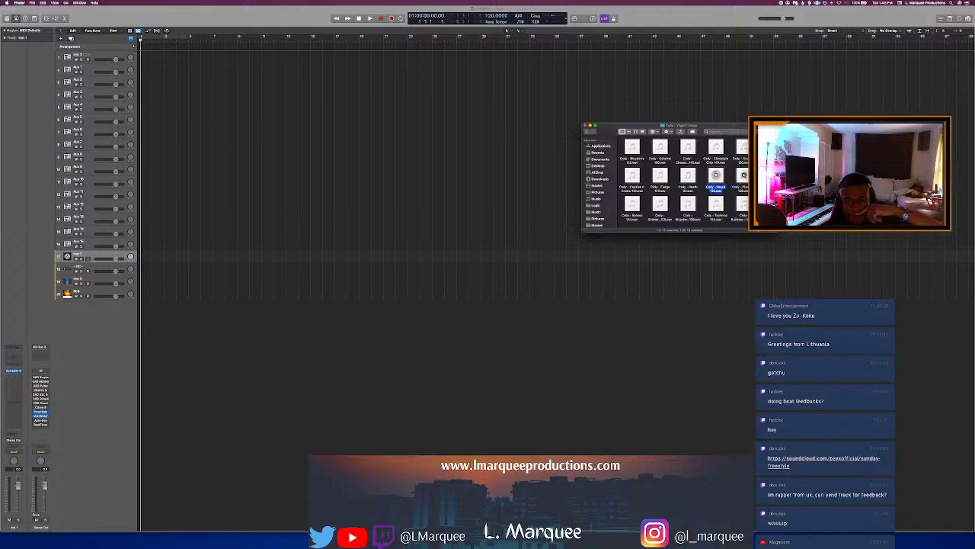
{"action": "left_click", "coordinate": [744, 177]}
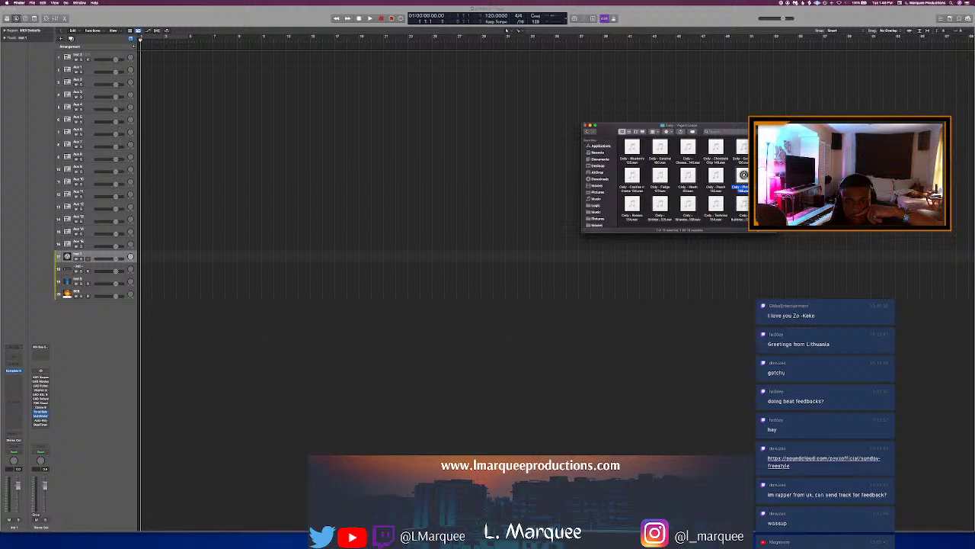
{"action": "left_click", "coordinate": [744, 146]}
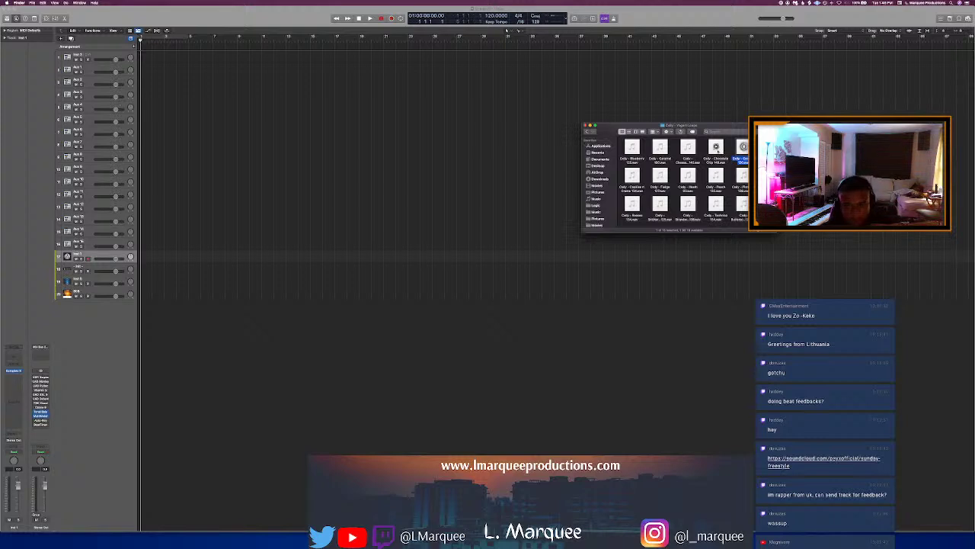
{"action": "left_click", "coordinate": [716, 147]}
{"action": "left_click", "coordinate": [716, 147]}
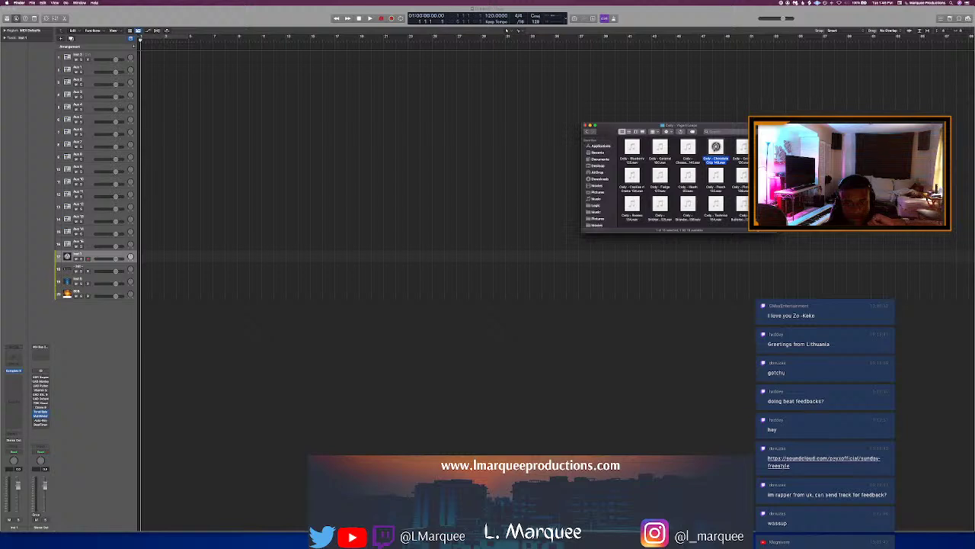
{"action": "left_click", "coordinate": [688, 147]}
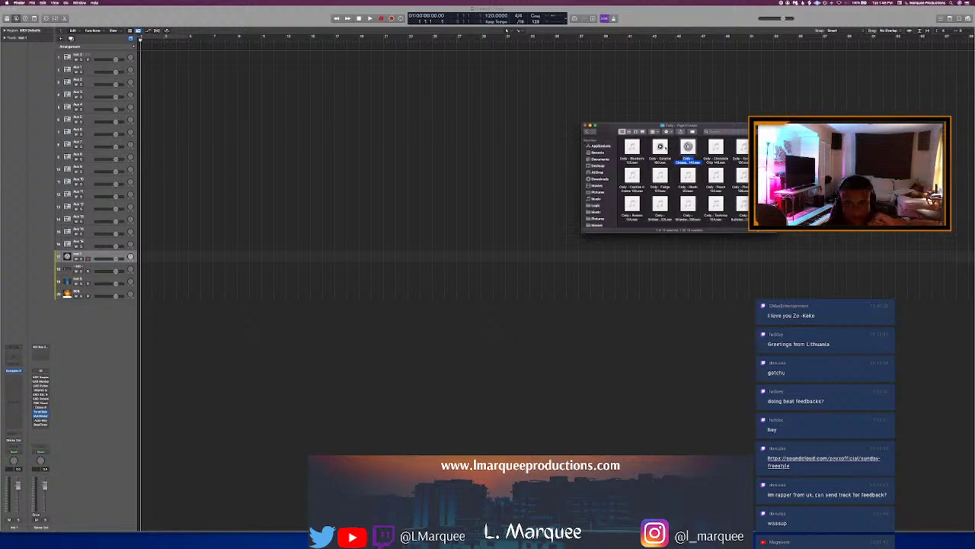
{"action": "left_click", "coordinate": [661, 146]}
{"action": "left_click", "coordinate": [660, 147]}
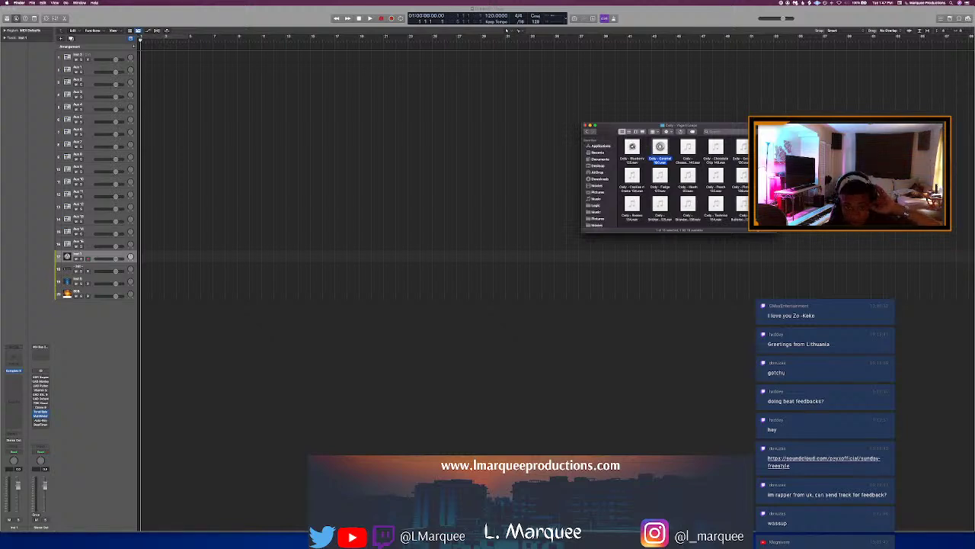
{"action": "left_click", "coordinate": [631, 146]}
{"action": "mouse_move", "coordinate": [660, 146]}
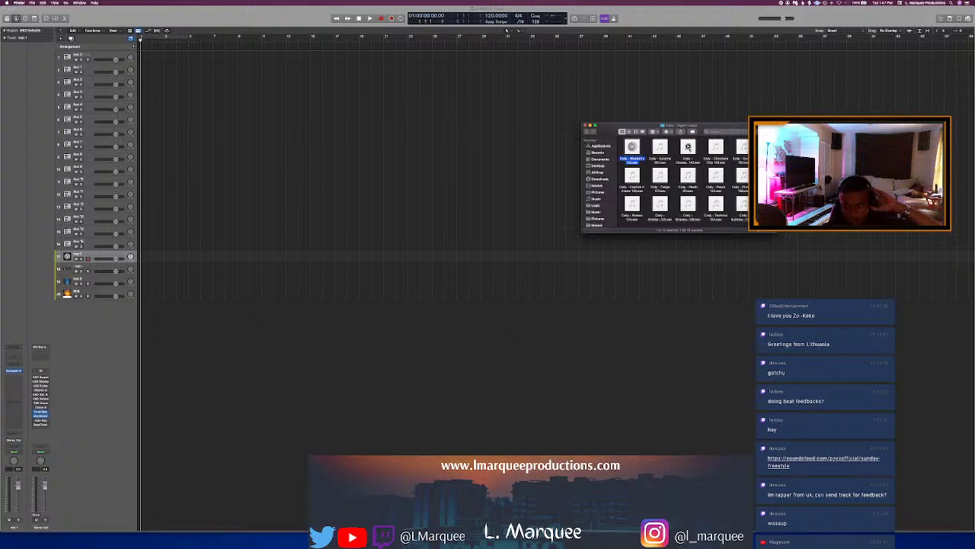
{"action": "left_click", "coordinate": [688, 147]}
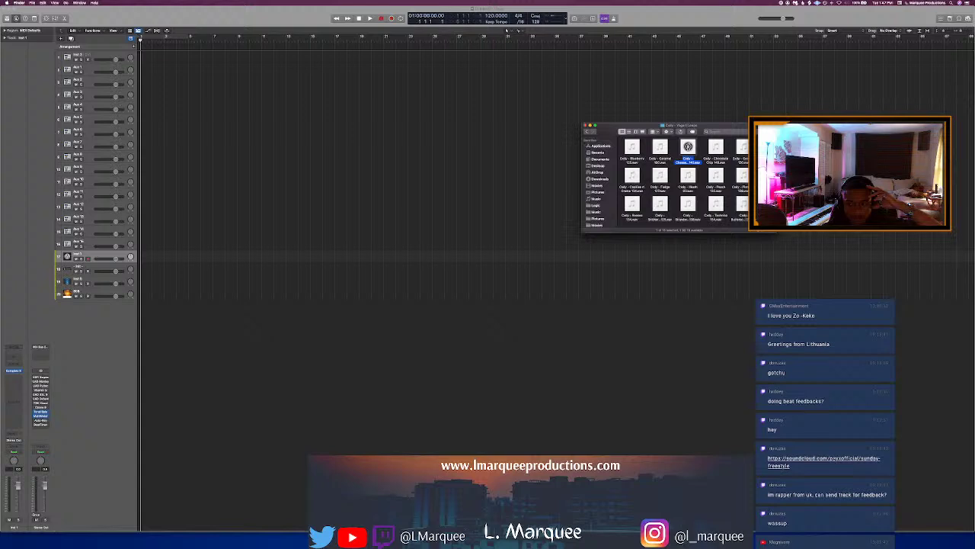
{"action": "mouse_move", "coordinate": [744, 149]}
{"action": "left_click", "coordinate": [743, 147]}
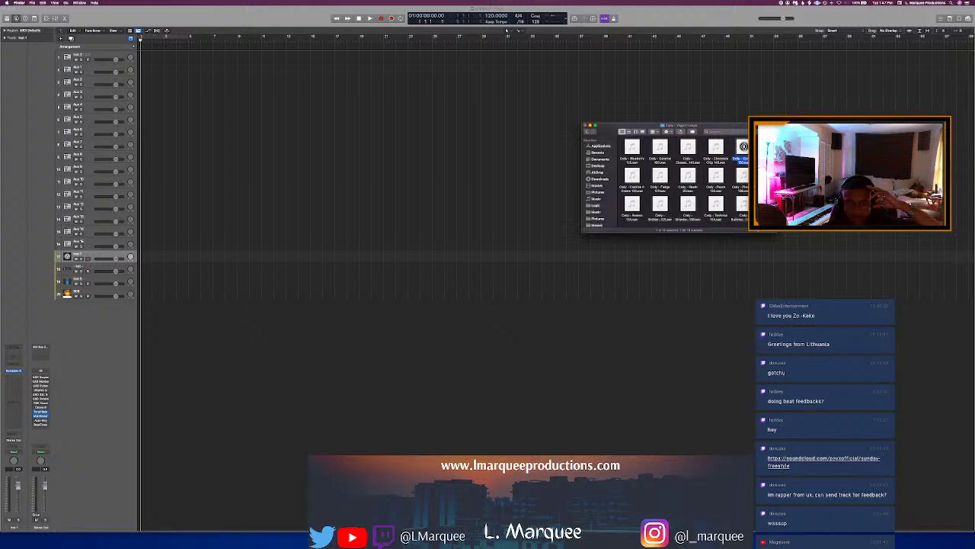
Step: Set the project tempo to 130 and import the Coconut loop at bar 1 on a new audio track, converting the file to the project's sample rate
{"action": "left_click", "coordinate": [758, 161]}
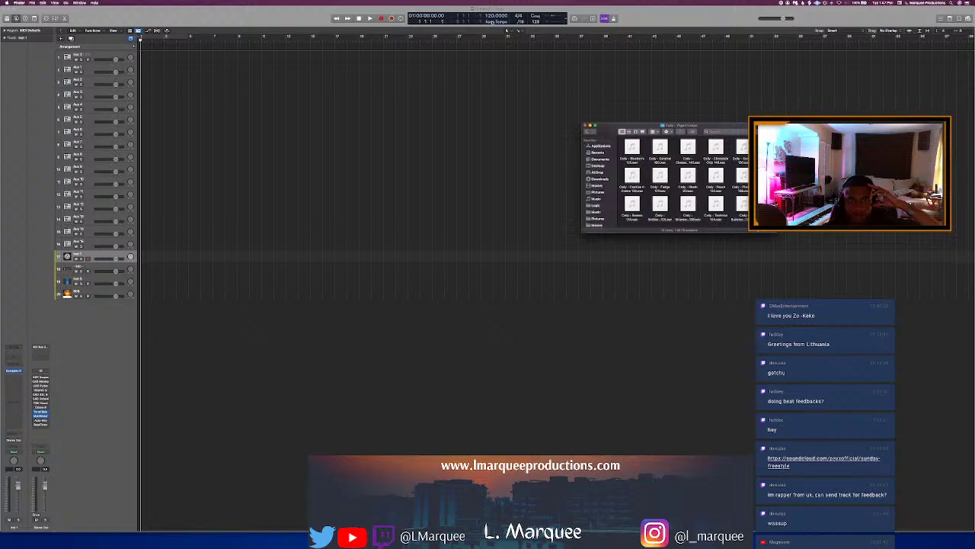
{"action": "left_click_drag", "start_coordinate": [492, 17], "coordinate": [493, 9]}
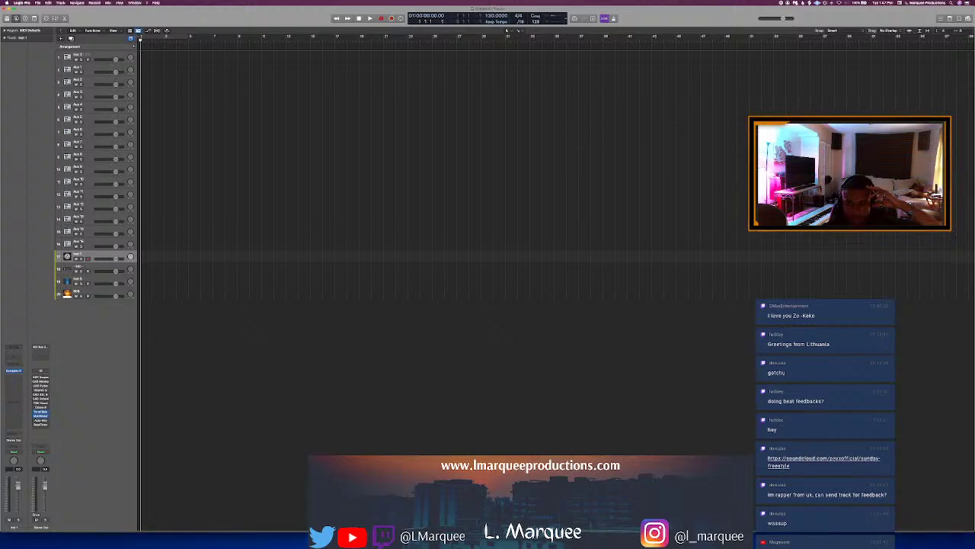
{"action": "key", "text": "super+Tab"}
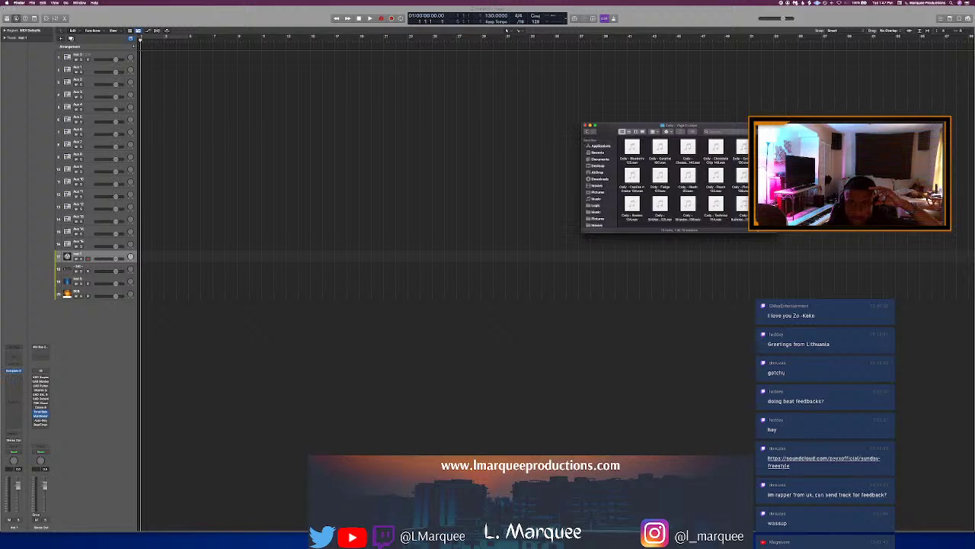
{"action": "left_click_drag", "start_coordinate": [741, 149], "coordinate": [141, 303]}
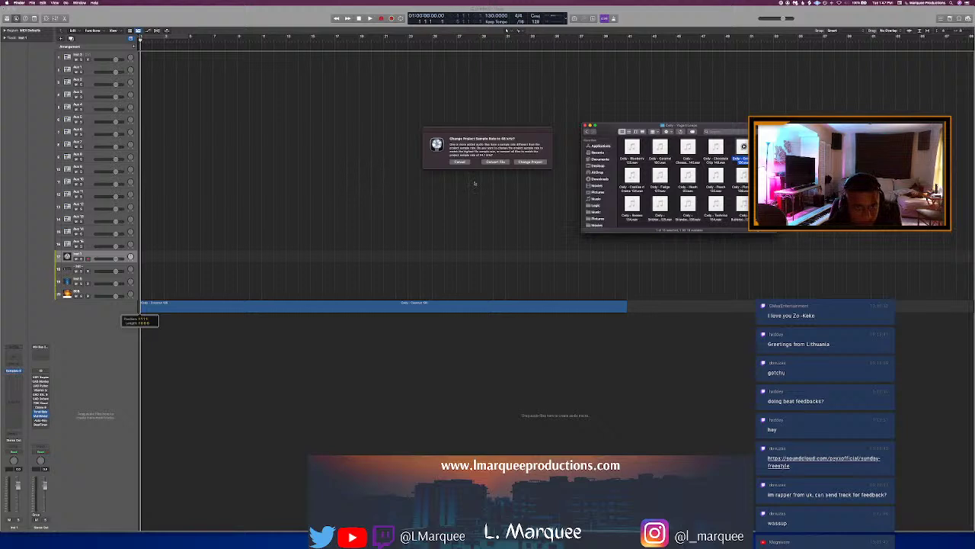
{"action": "left_click", "coordinate": [496, 161]}
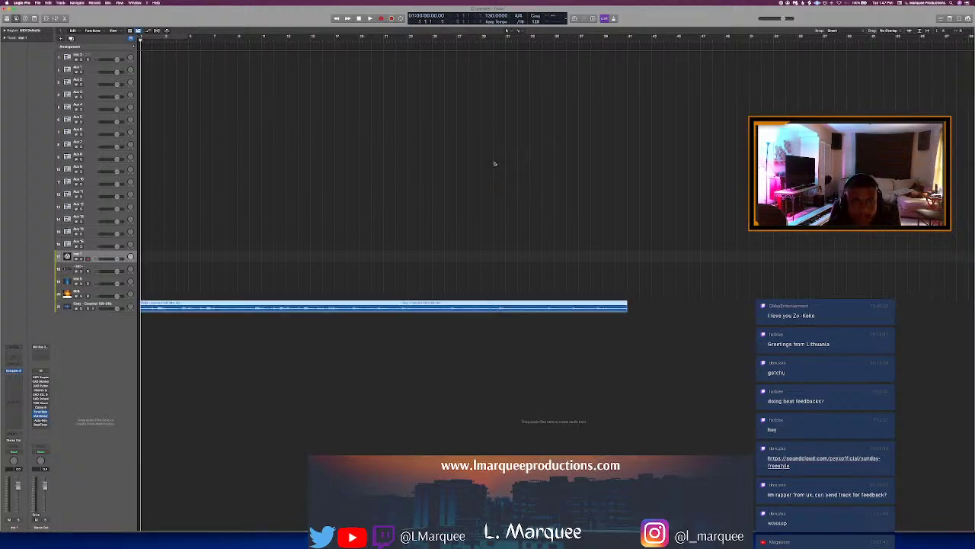
Step: Play the Coconut loop, set a cycle range from bar 1 to bar 19, and move the loop's track above the instrument tracks
{"action": "key", "text": "space"}
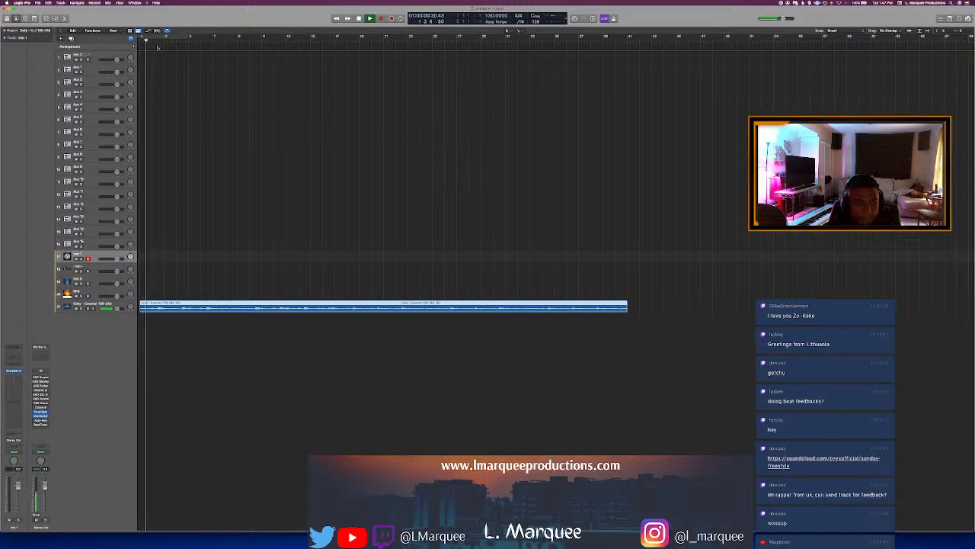
{"action": "left_click_drag", "start_coordinate": [152, 35], "coordinate": [361, 118]}
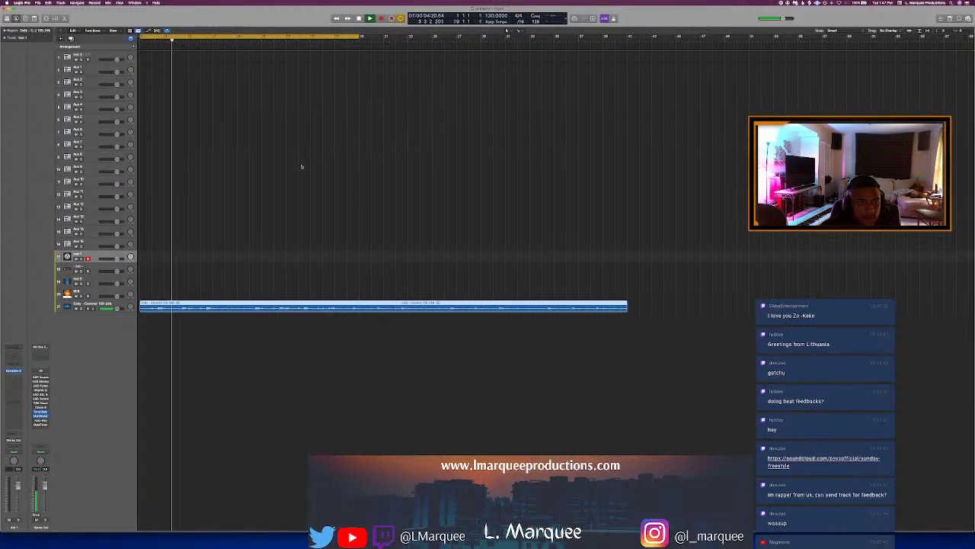
{"action": "left_click_drag", "start_coordinate": [92, 306], "coordinate": [105, 257]}
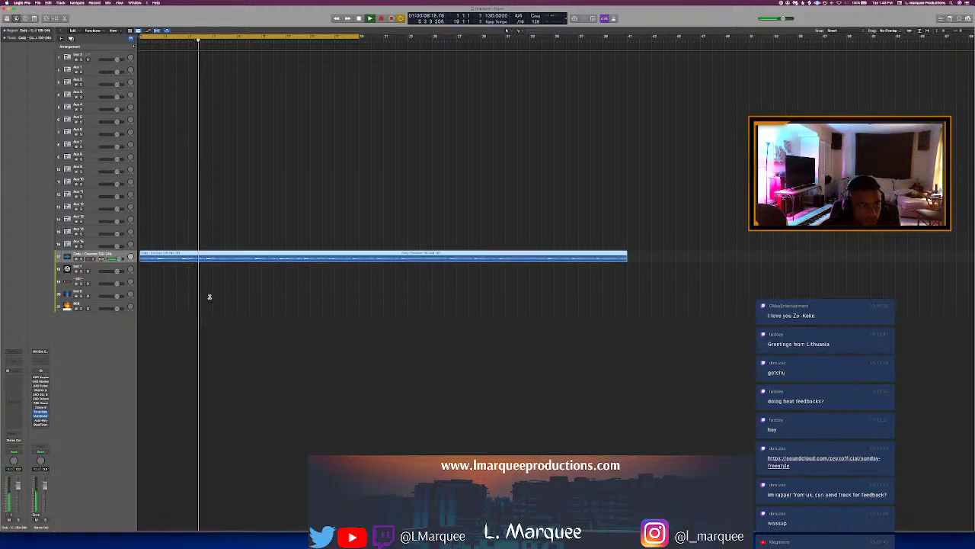
Step: Enable Flex Time on the Coconut track in Polyphonic mode, raise the project tempo to 137, and restart playback
{"action": "key", "text": "super+Down"}
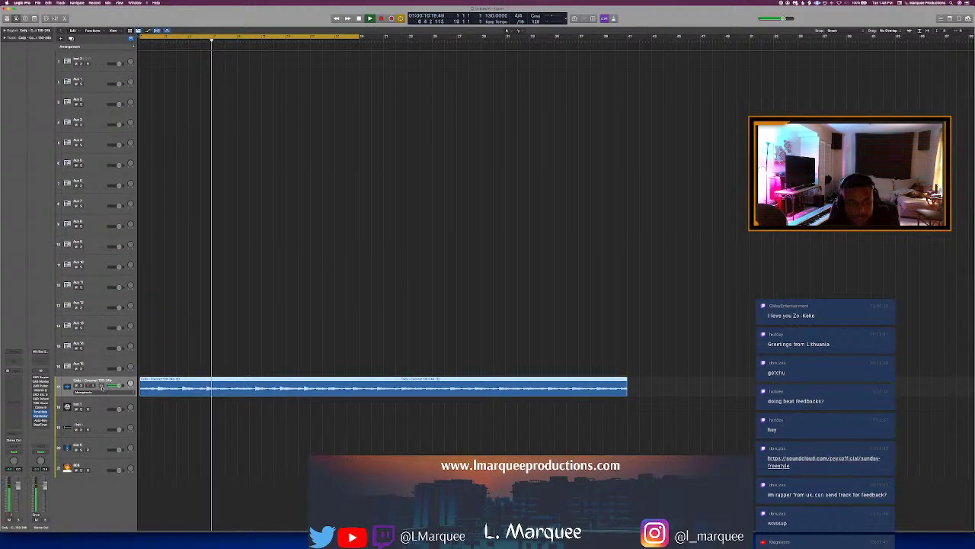
{"action": "key", "text": "super+f"}
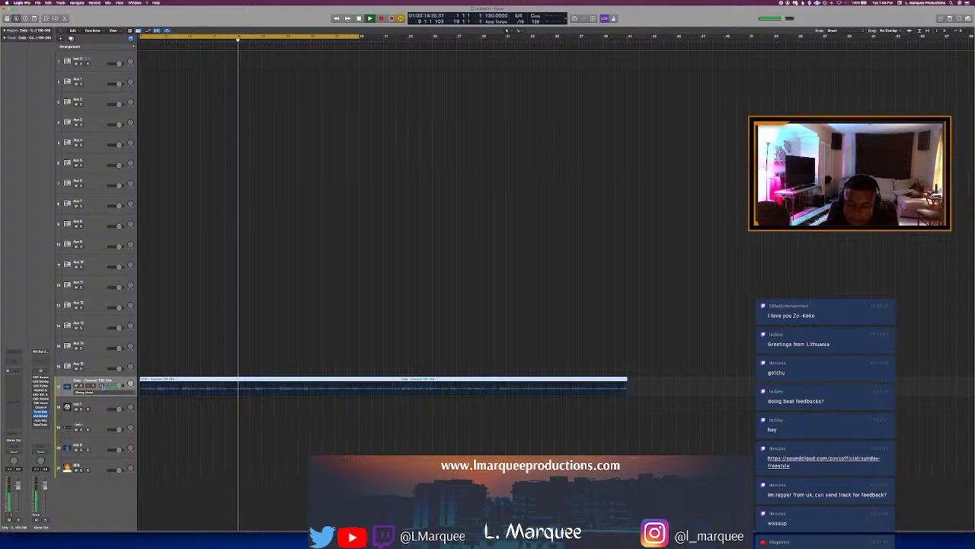
{"action": "left_click", "coordinate": [101, 385]}
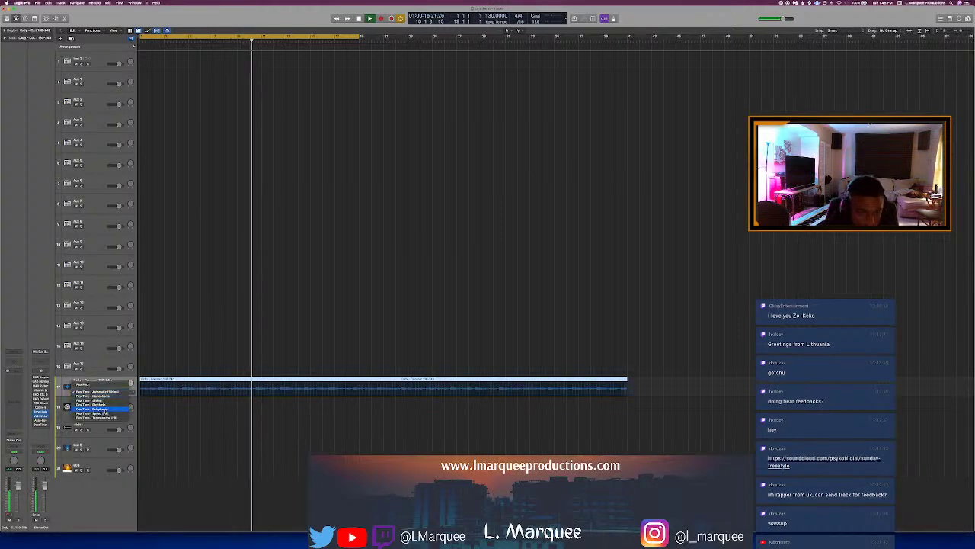
{"action": "left_click", "coordinate": [92, 410]}
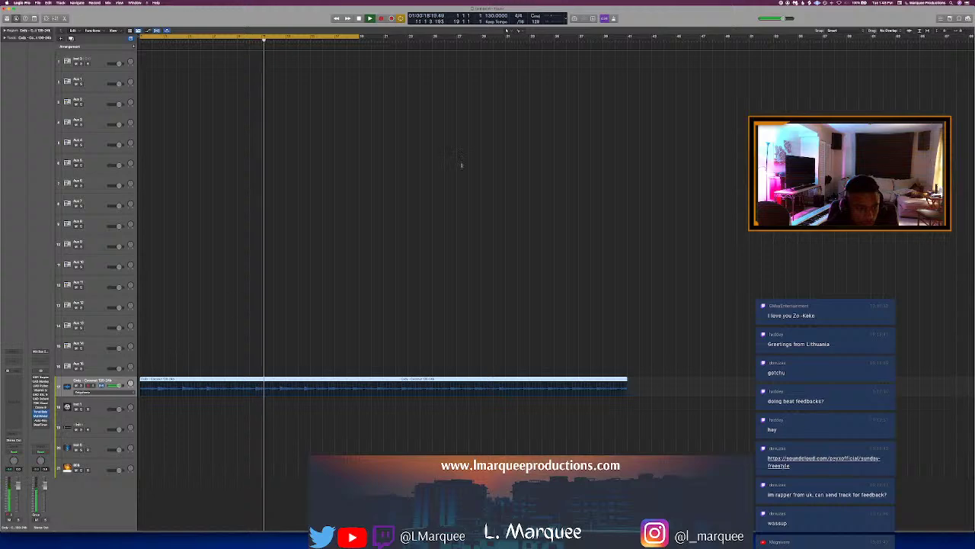
{"action": "left_click_drag", "start_coordinate": [497, 15], "coordinate": [497, 10]}
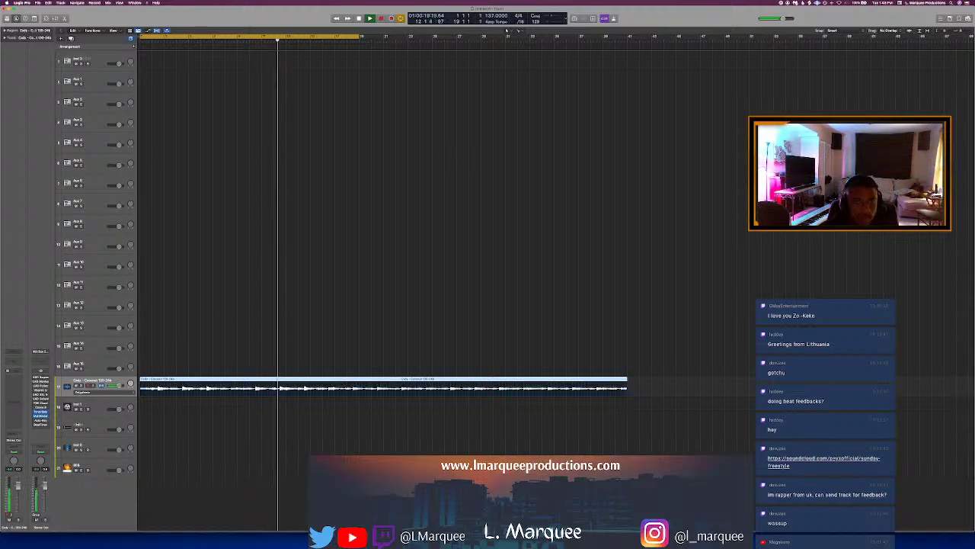
{"action": "key", "text": "Return"}
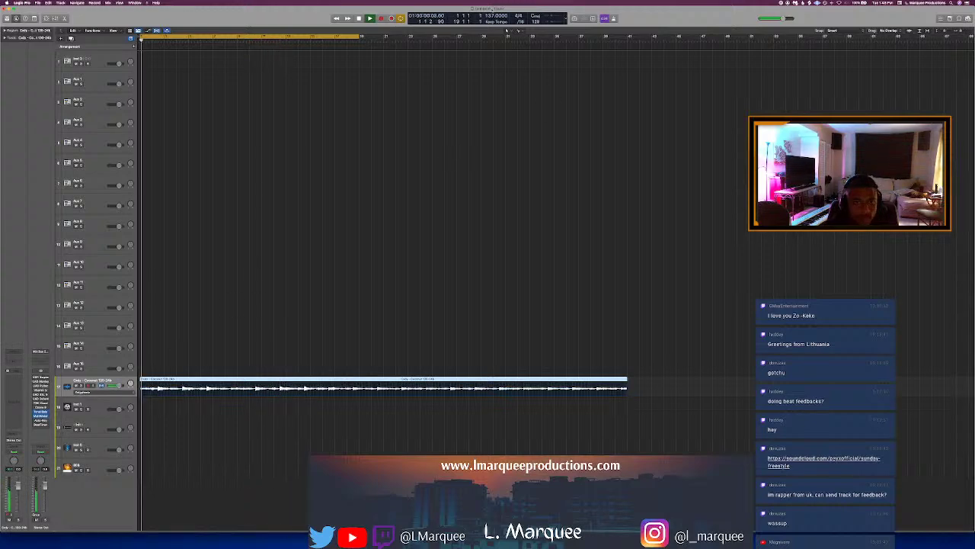
Step: Transpose the Coconut region in its region parameters, auditioning the change, and hide the flex display
{"action": "left_click", "coordinate": [4, 31]}
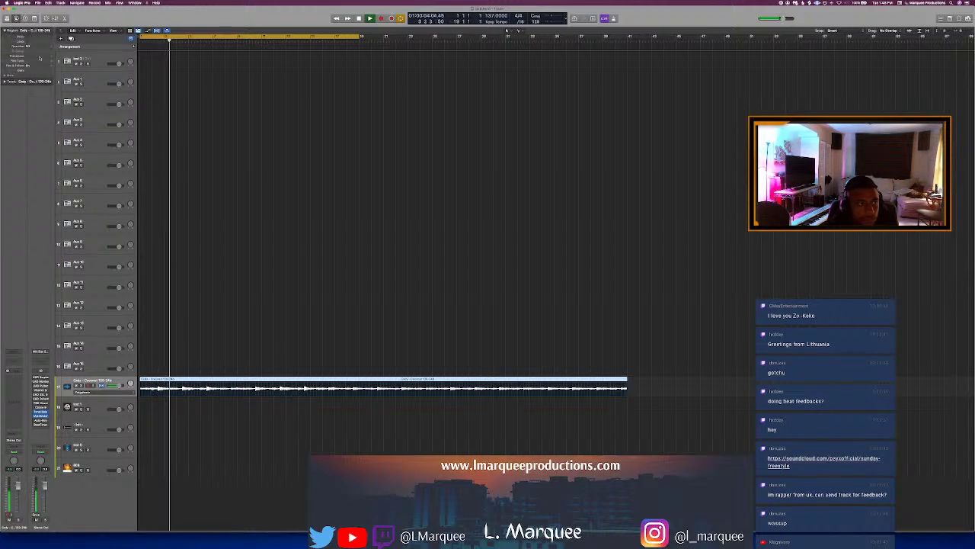
{"action": "key", "text": "comma"}
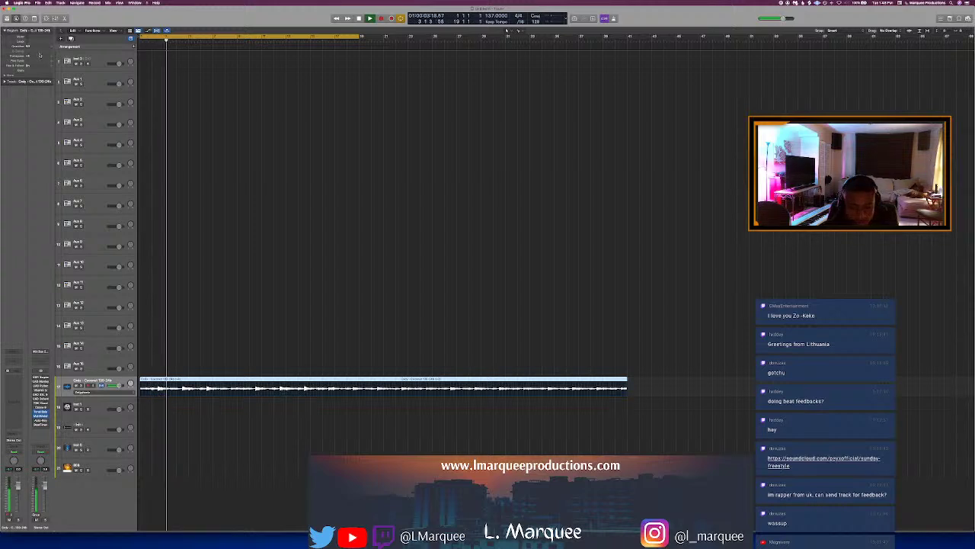
{"action": "key", "text": "comma"}
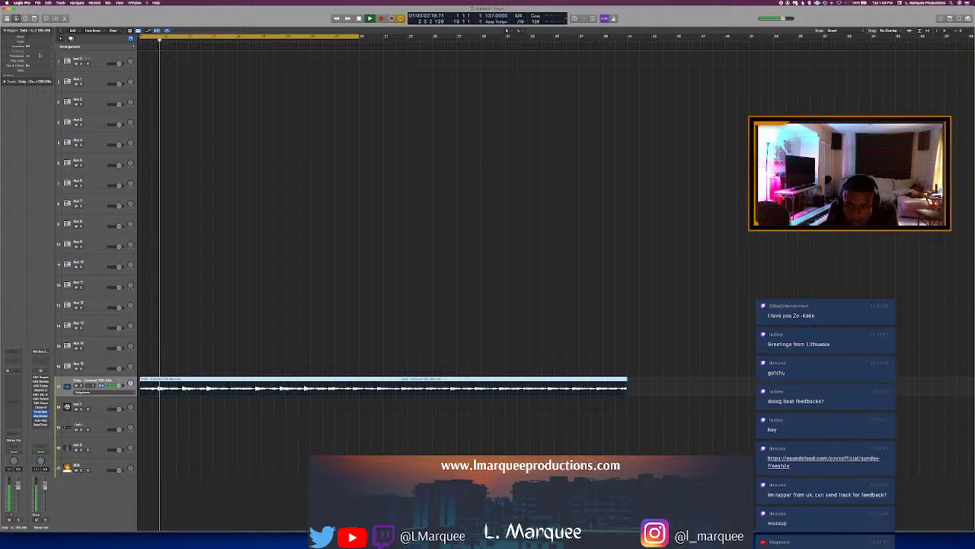
{"action": "key", "text": "super+Up"}
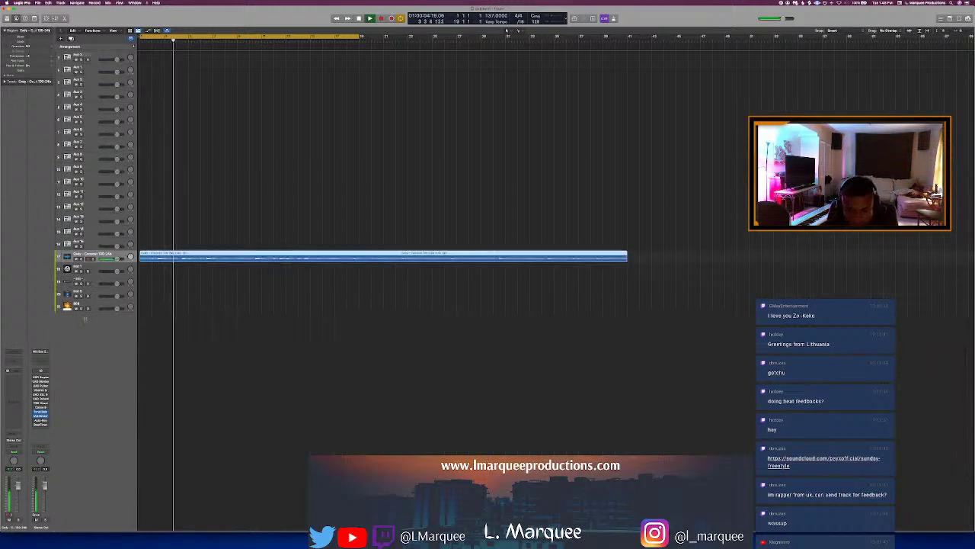
Step: Insert the Drip effect on the Coconut track, adjust its Shape and Heat settings and Overall amount, and close the plug-in
{"action": "left_click", "coordinate": [12, 393]}
{"action": "mouse_move", "coordinate": [25, 406]}
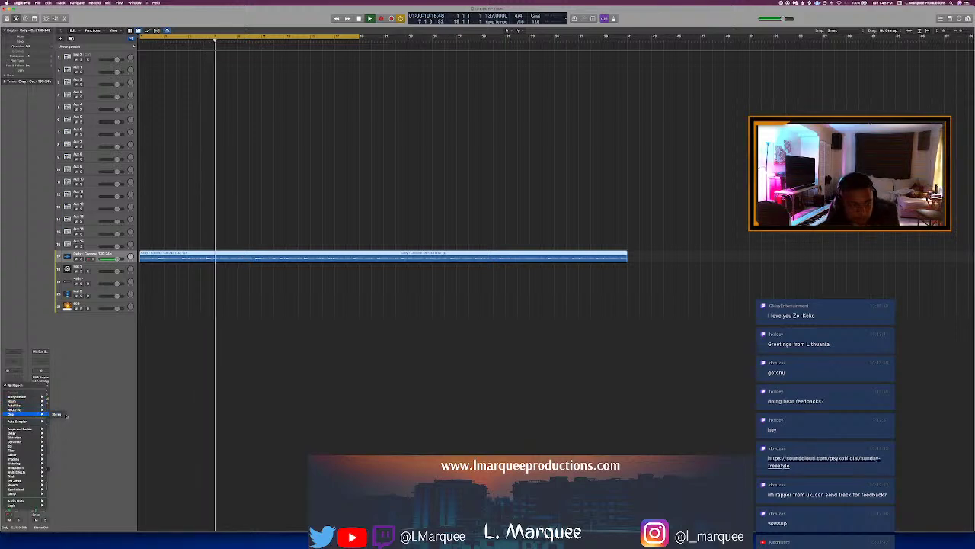
{"action": "left_click", "coordinate": [59, 414]}
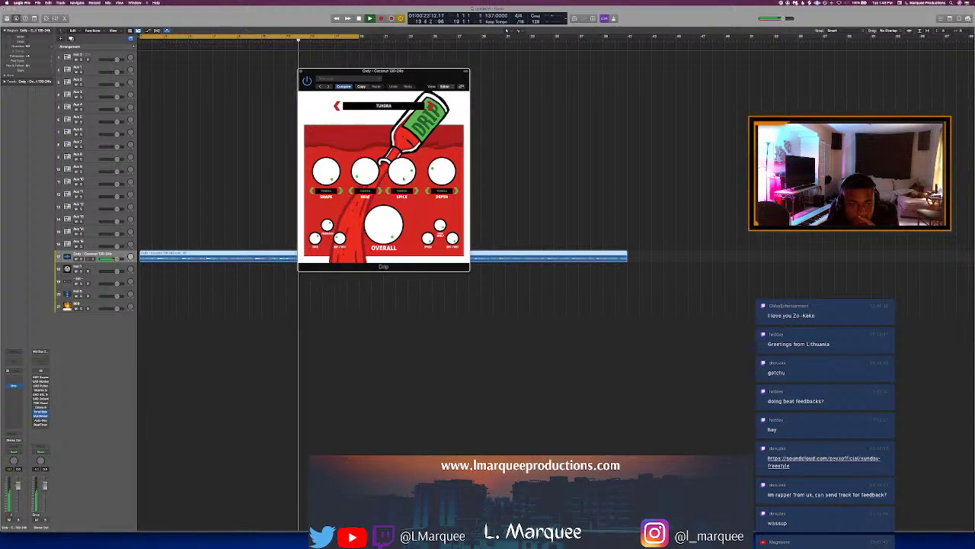
{"action": "mouse_move", "coordinate": [450, 254]}
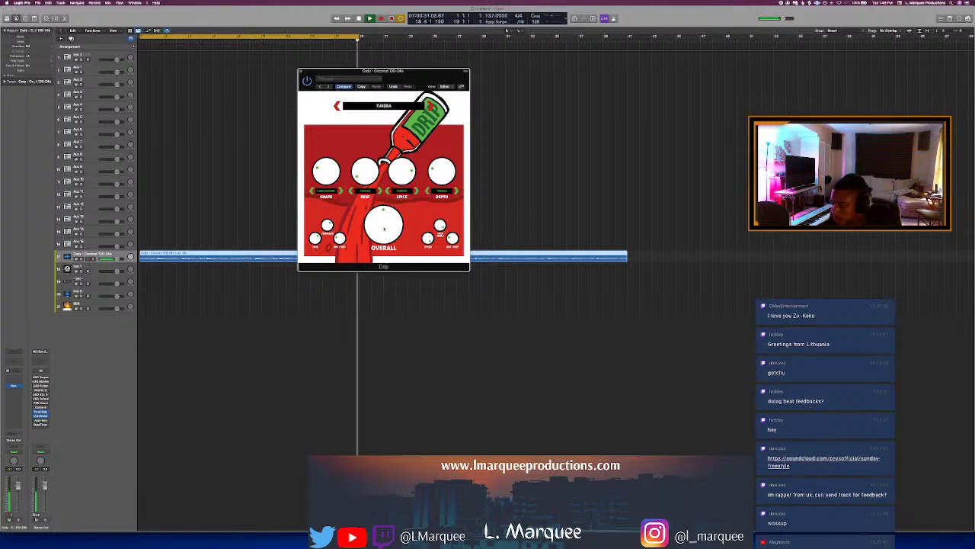
{"action": "left_click_drag", "start_coordinate": [384, 227], "coordinate": [382, 237]}
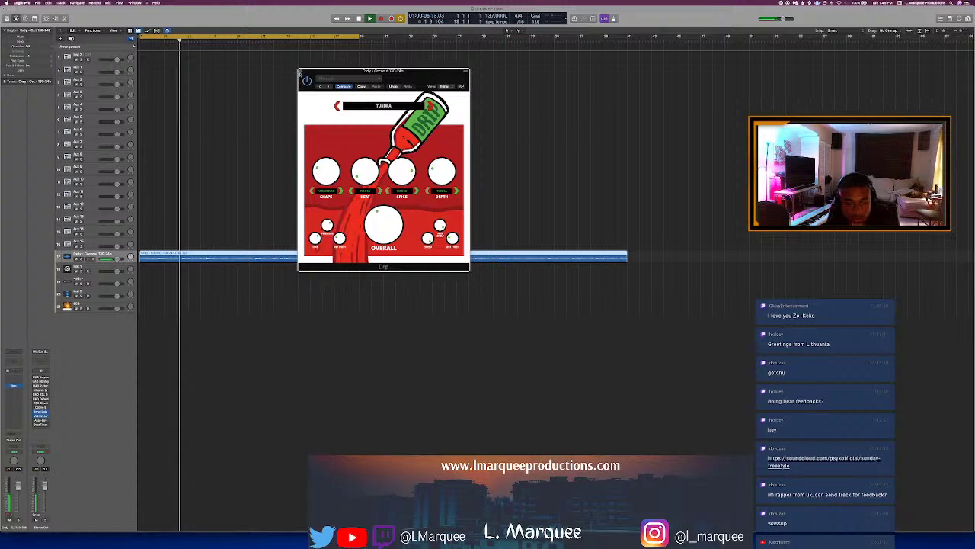
{"action": "key", "text": "super+w"}
Step: Add RC-20 Retro Color after Drip on the Coconut track with the Wobble and Magnetic modules active, and close the plug-in
{"action": "left_click", "coordinate": [13, 385]}
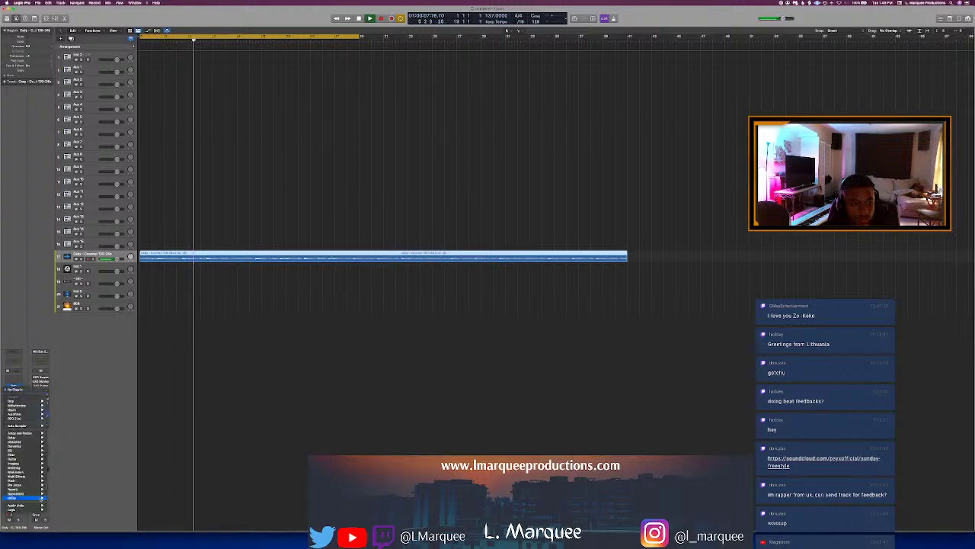
{"action": "mouse_move", "coordinate": [23, 505]}
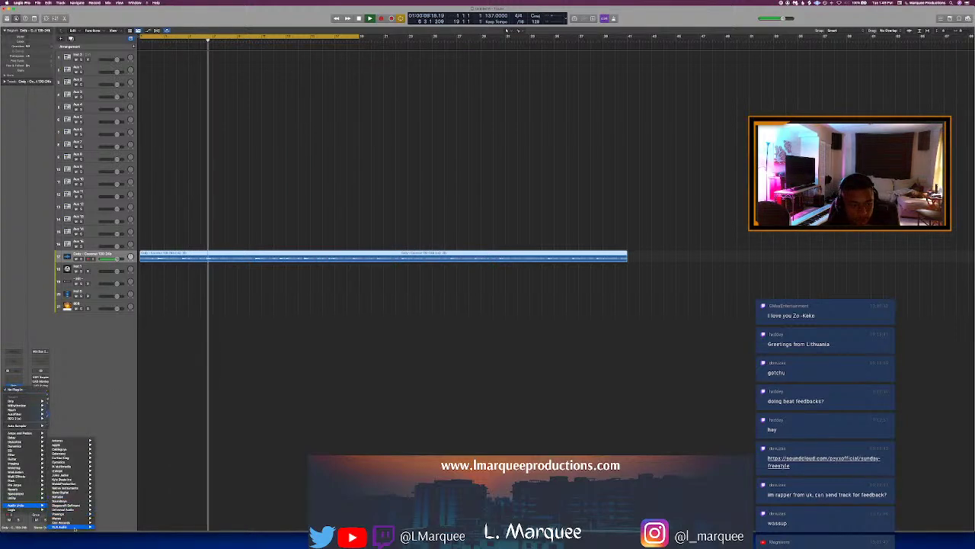
{"action": "mouse_move", "coordinate": [69, 526]}
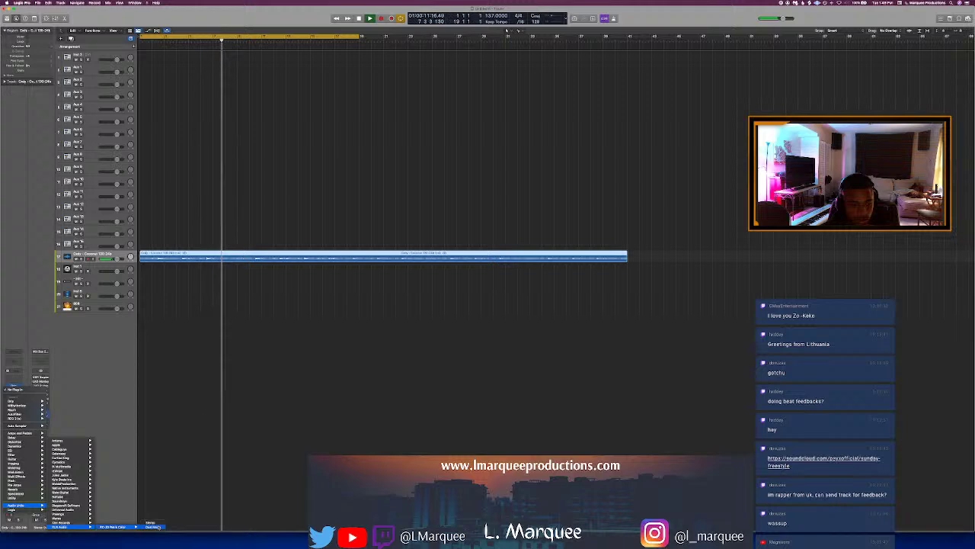
{"action": "left_click", "coordinate": [160, 524]}
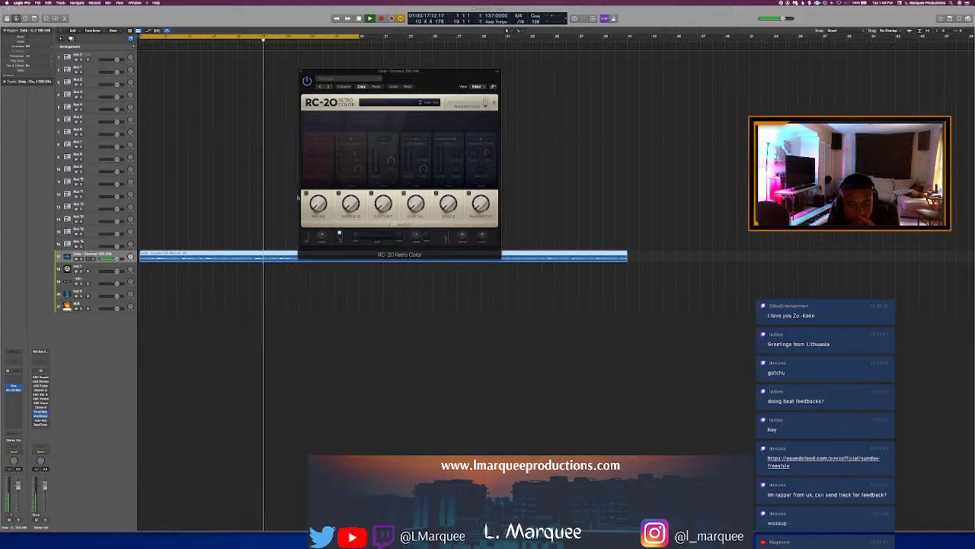
{"action": "left_click", "coordinate": [307, 138]}
{"action": "left_click", "coordinate": [373, 139]}
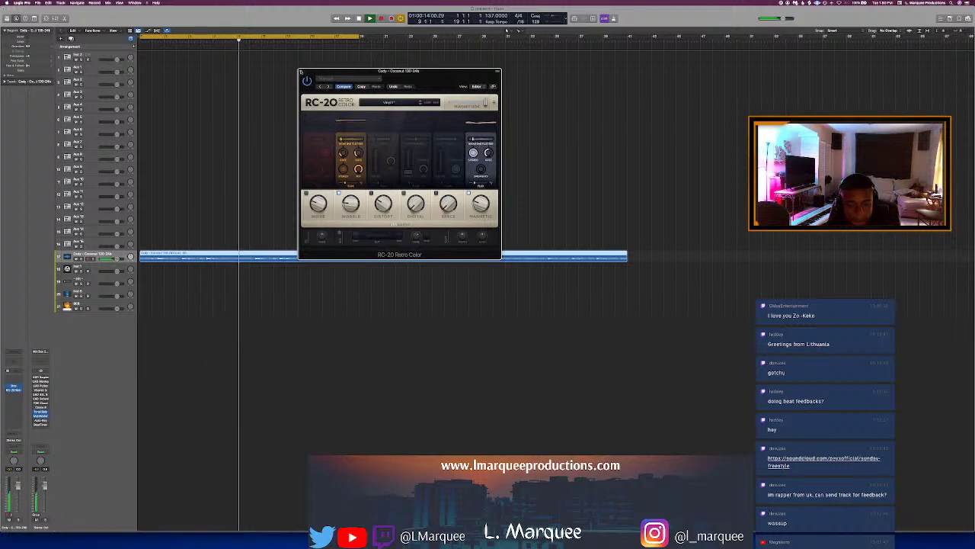
{"action": "left_click", "coordinate": [300, 71]}
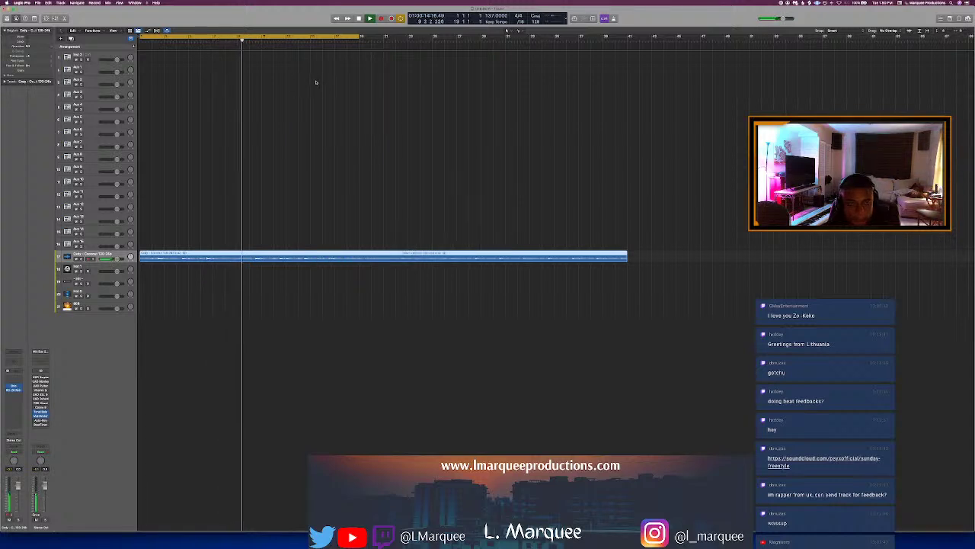
Step: Open Maschine 2 on the first instrument track, switch to Finder and go back to the Drum Samples folder
{"action": "left_click", "coordinate": [99, 59]}
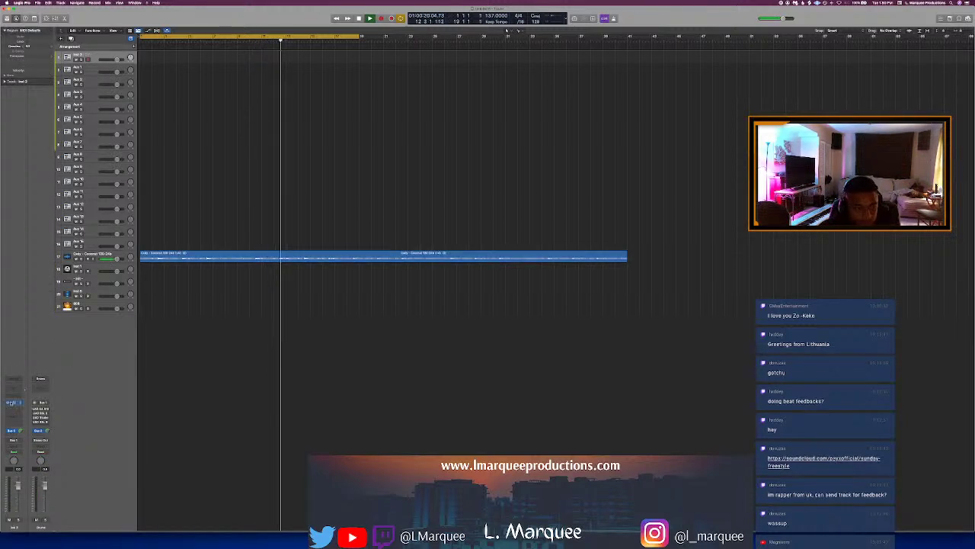
{"action": "left_click", "coordinate": [17, 402]}
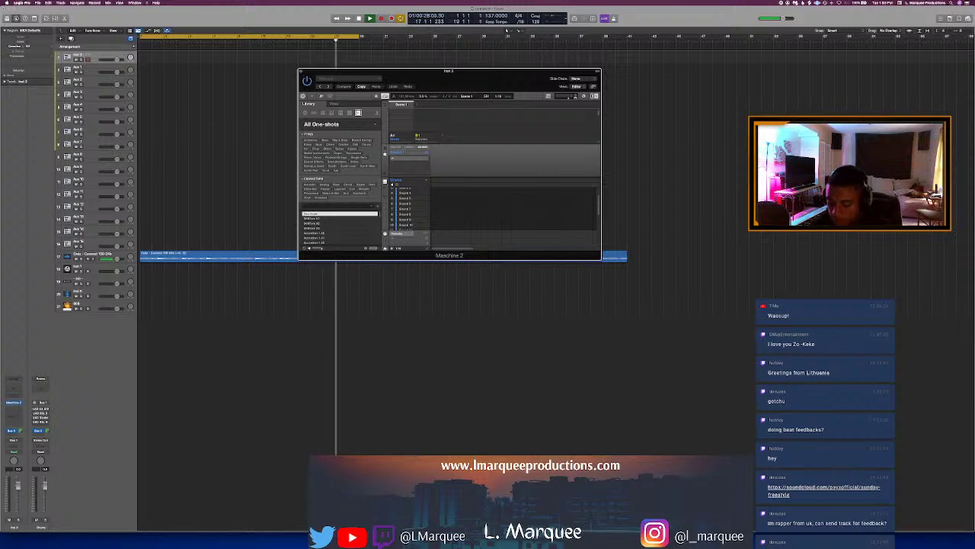
{"action": "key", "text": "super+Tab"}
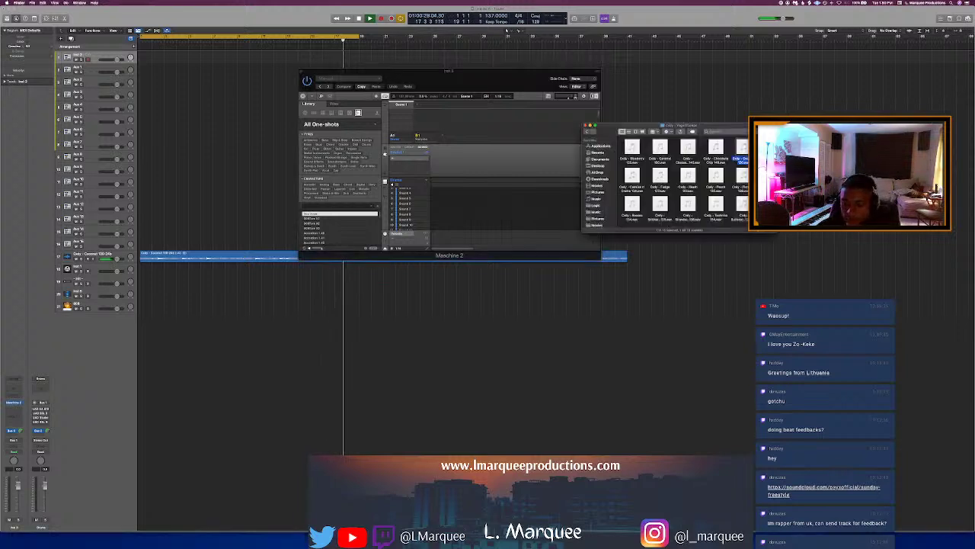
{"action": "left_click", "coordinate": [587, 132]}
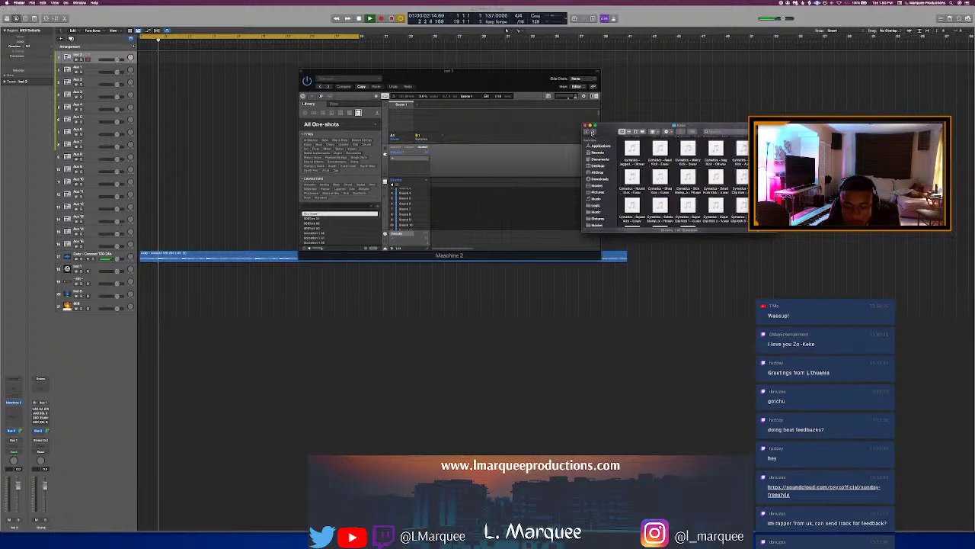
{"action": "left_click", "coordinate": [587, 132]}
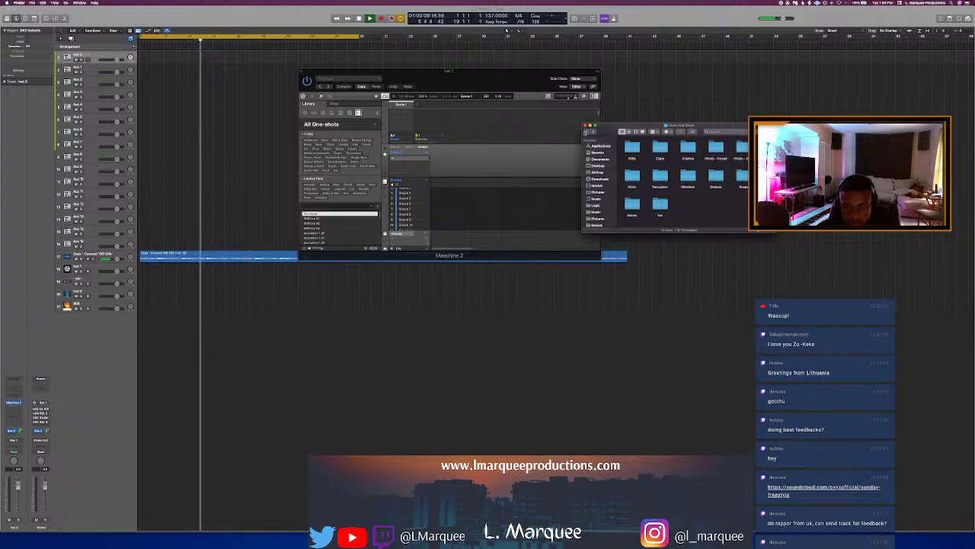
{"action": "left_click", "coordinate": [586, 133]}
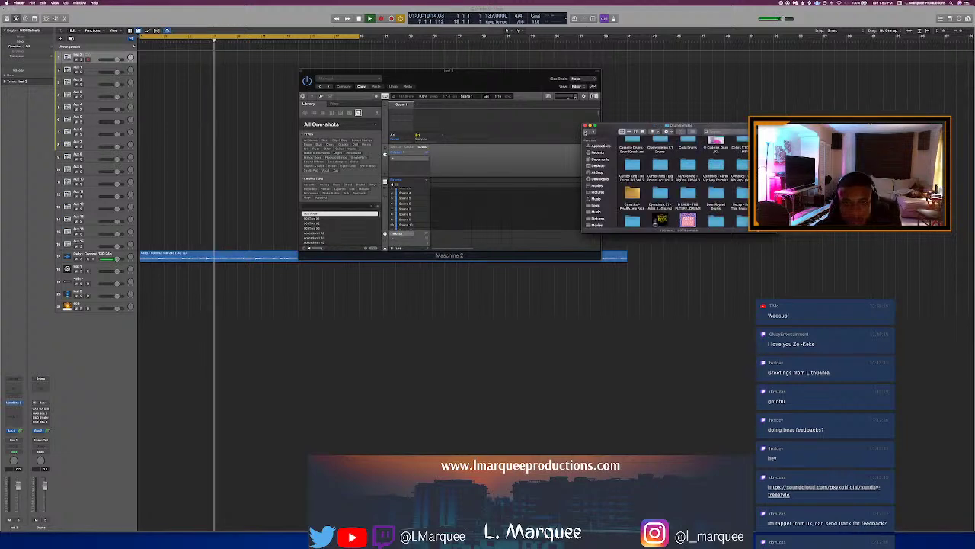
Step: Find the LUV drum kit among the sample folders and load its LUV CLAP sample into the first listed Maschine 2 sound slot
{"action": "scroll", "coordinate": [660, 190], "scroll_direction": "down", "scroll_amount": 5}
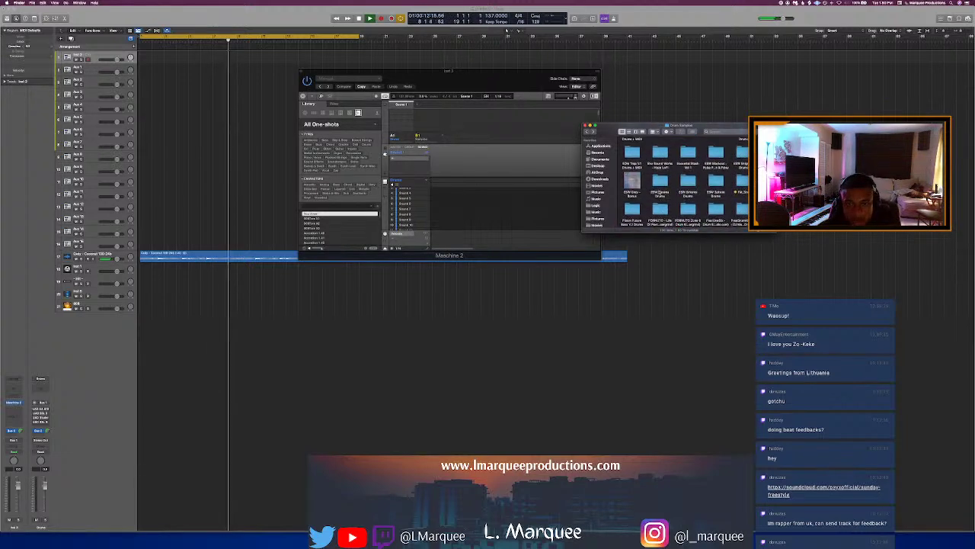
{"action": "scroll", "coordinate": [659, 191], "scroll_direction": "down", "scroll_amount": 10}
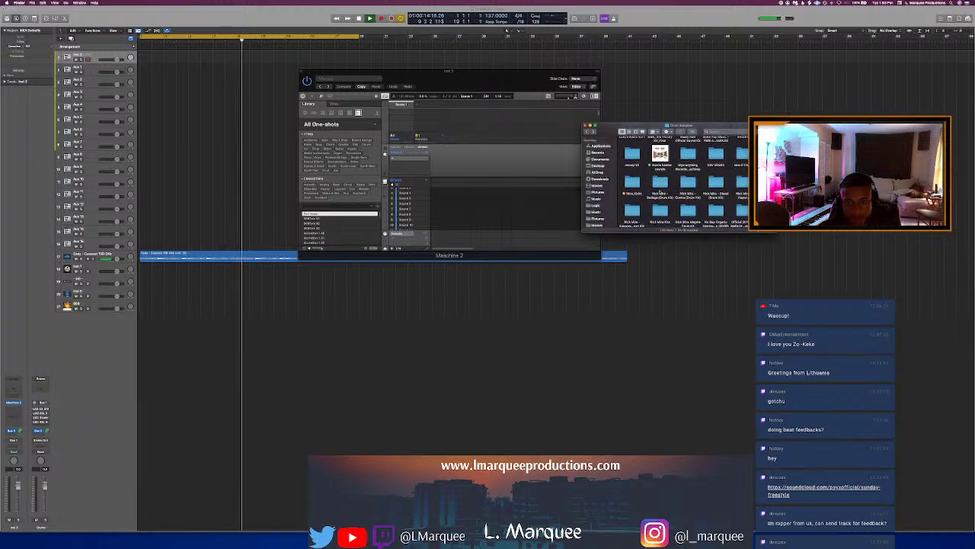
{"action": "double_click", "coordinate": [660, 182]}
{"action": "left_click", "coordinate": [716, 149]}
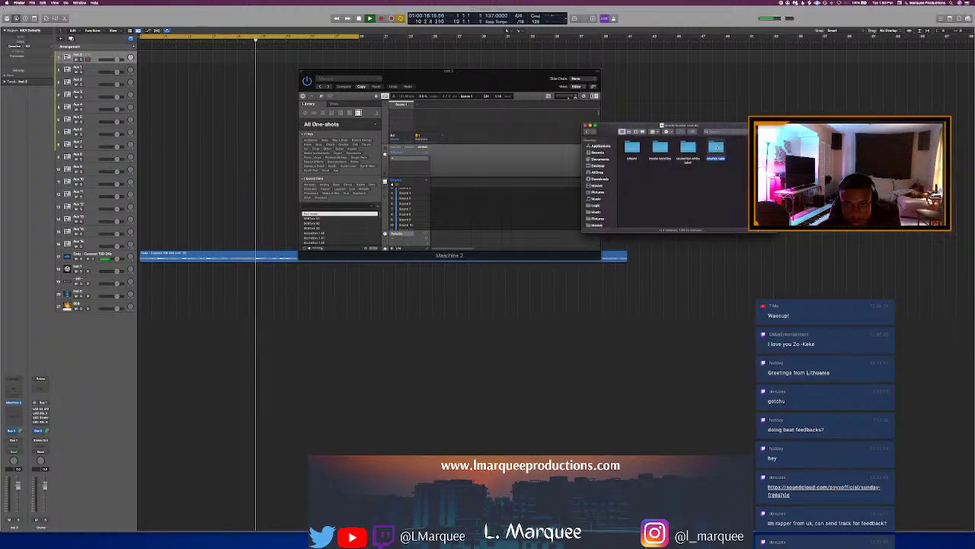
{"action": "double_click", "coordinate": [716, 149]}
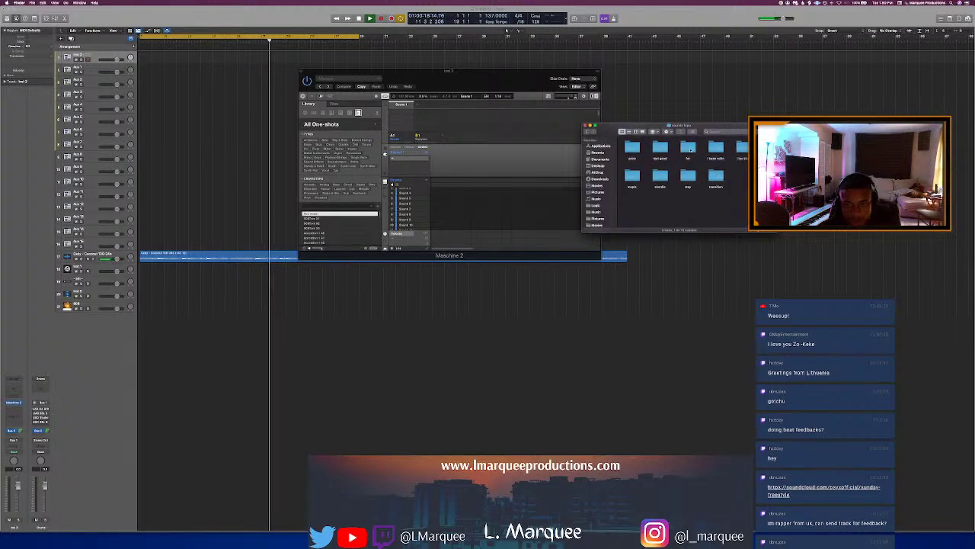
{"action": "double_click", "coordinate": [741, 149]}
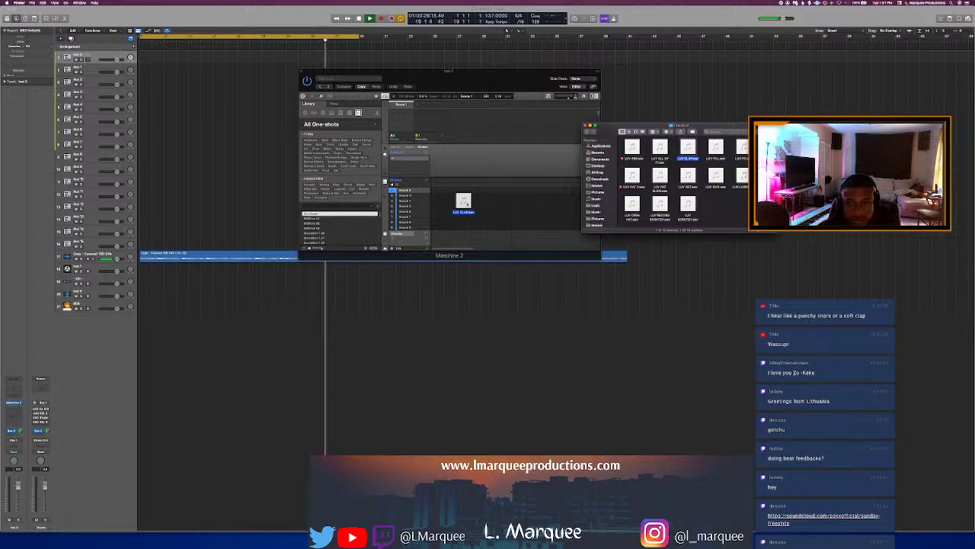
{"action": "left_click_drag", "start_coordinate": [463, 205], "coordinate": [426, 192]}
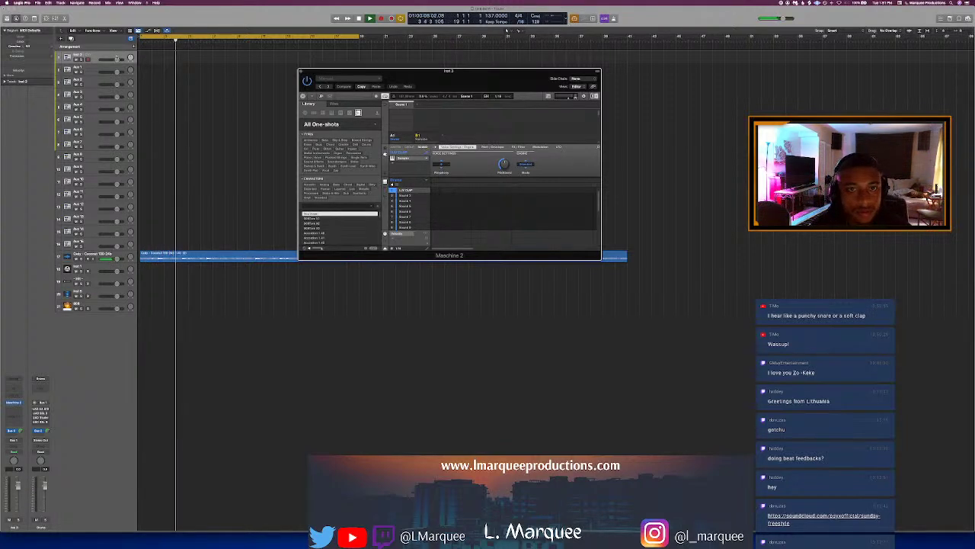
Step: Record the LUV CLAP pattern in Maschine 2 over the Coconut loop and load a Pure Drip drum one-shot beside it
{"action": "left_click", "coordinate": [184, 70]}
{"action": "key", "text": "space"}
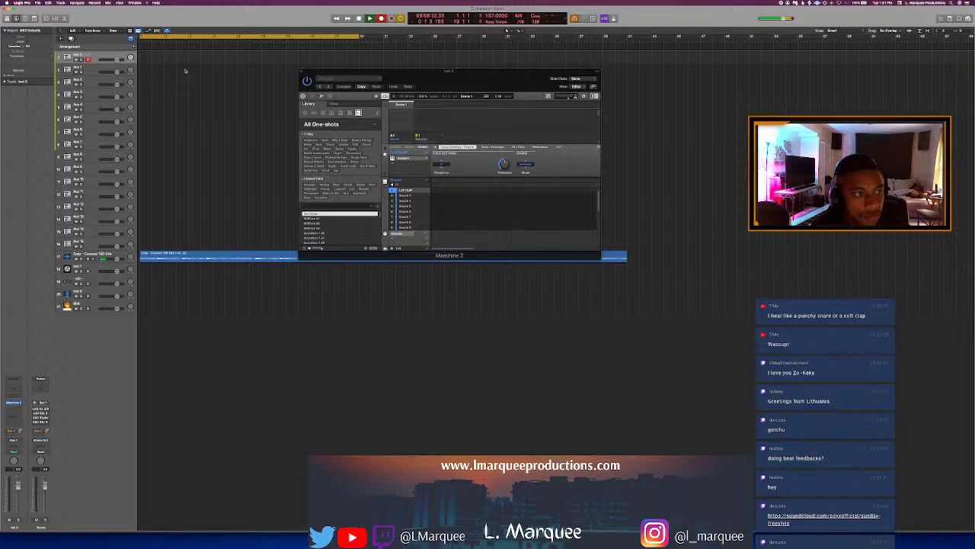
{"action": "key", "text": "space"}
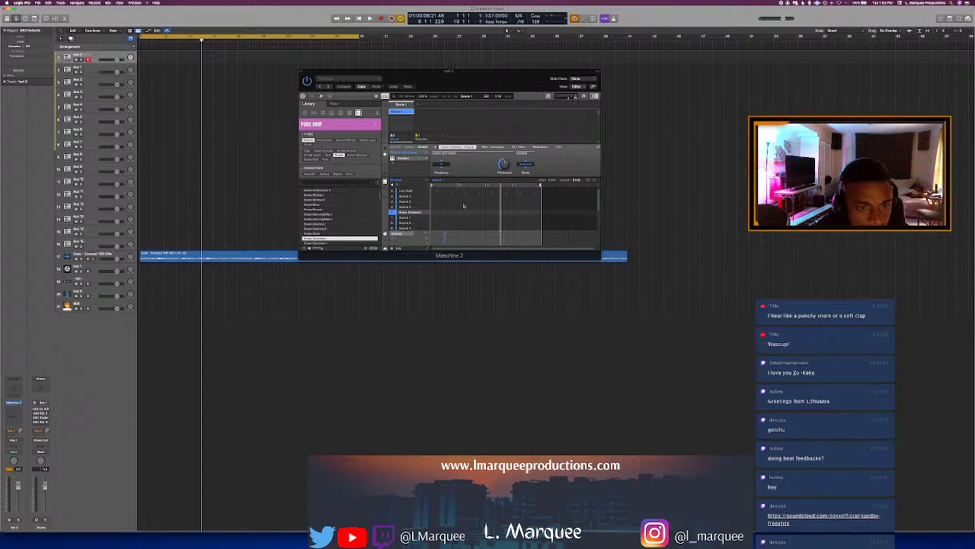
Step: Play the pattern from the start and remove the notes played with the Pure Drip drum sound
{"action": "key", "text": "Return"}
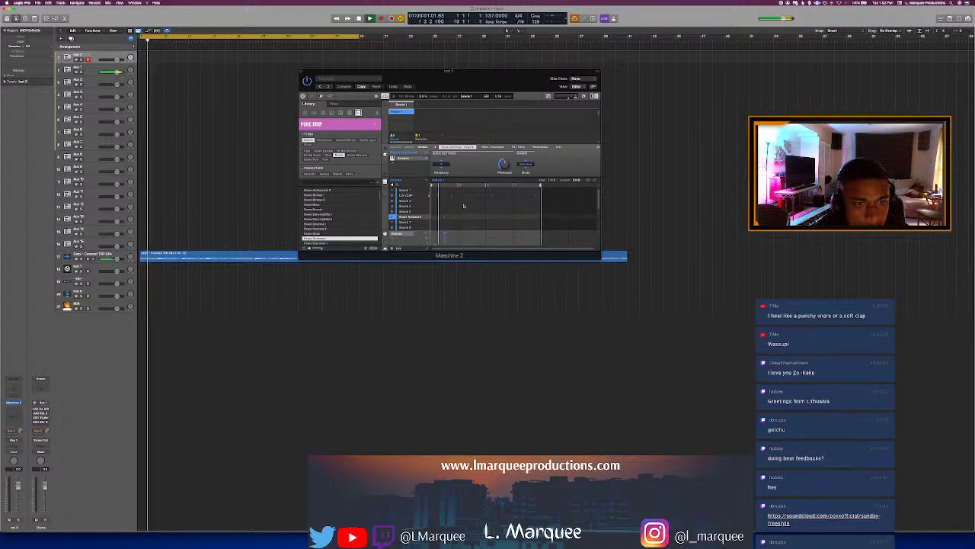
{"action": "left_click", "coordinate": [445, 220]}
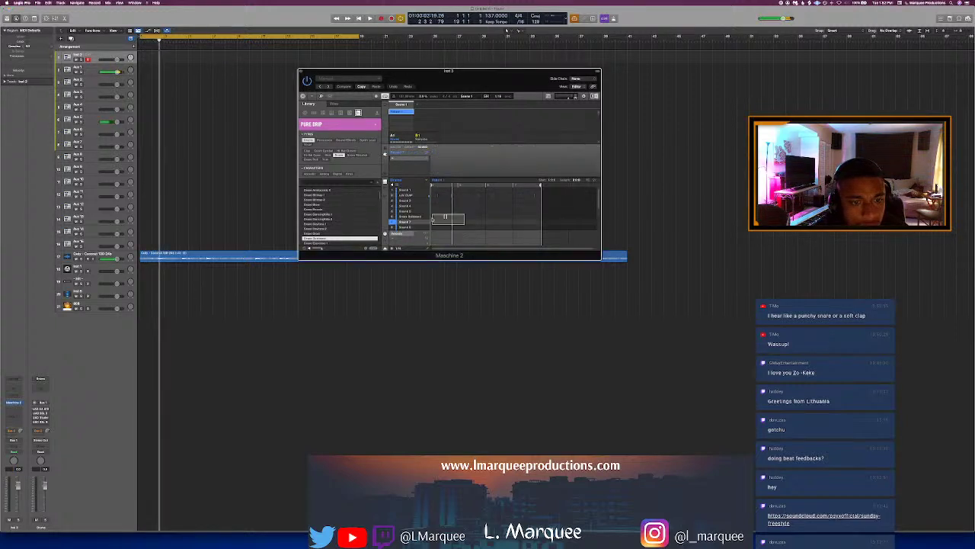
{"action": "key", "text": "Return"}
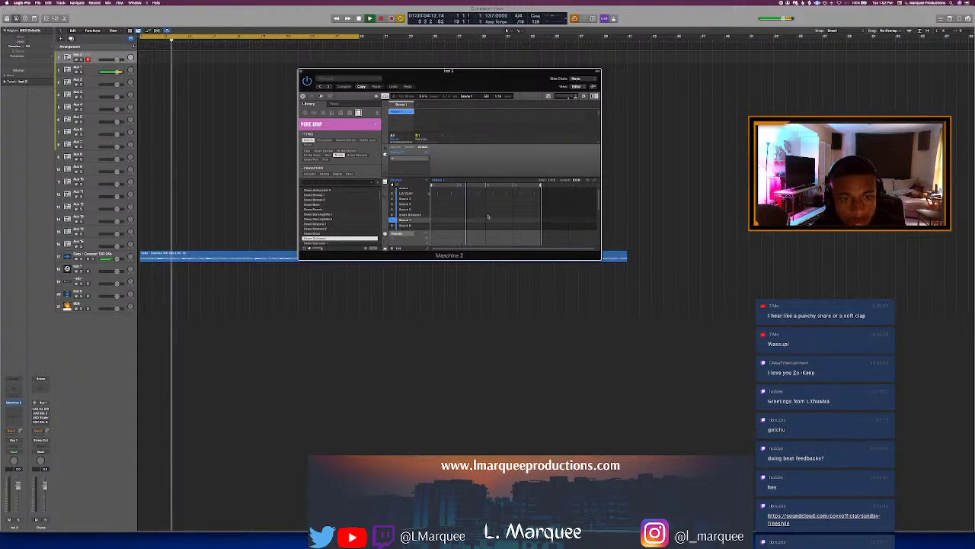
Step: Record a new part for the Pure Drip drum sound in the Maschine 2 pattern and play it back from the start
{"action": "left_click", "coordinate": [223, 127]}
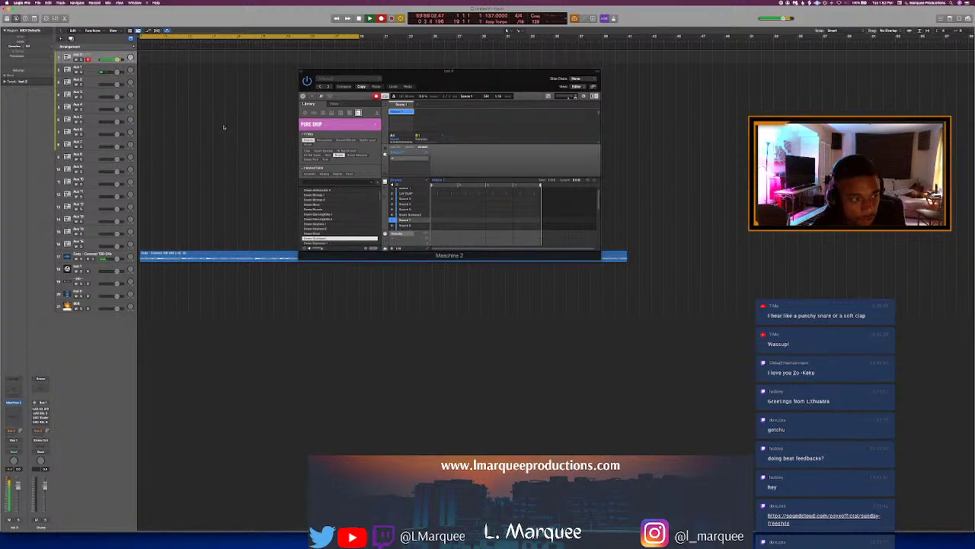
{"action": "key", "text": "space"}
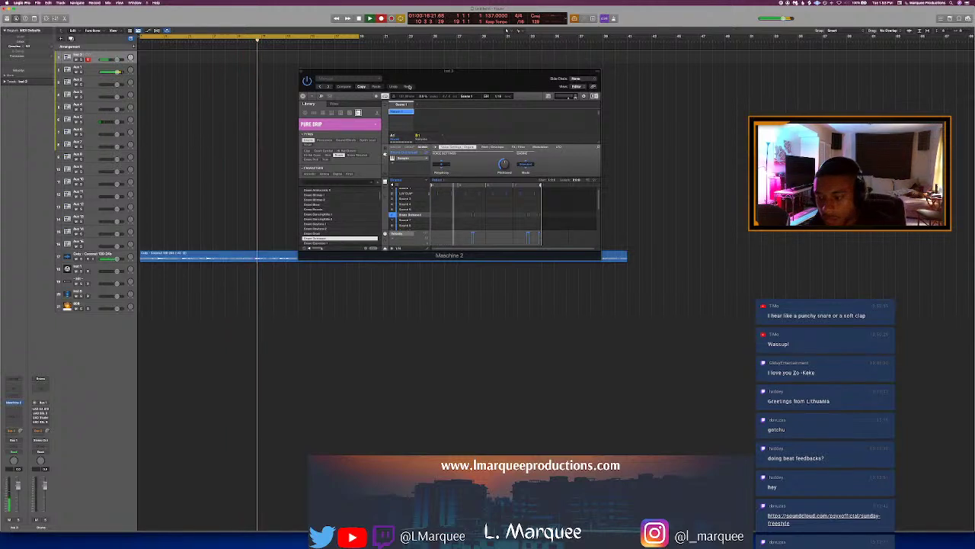
{"action": "key", "text": "Return"}
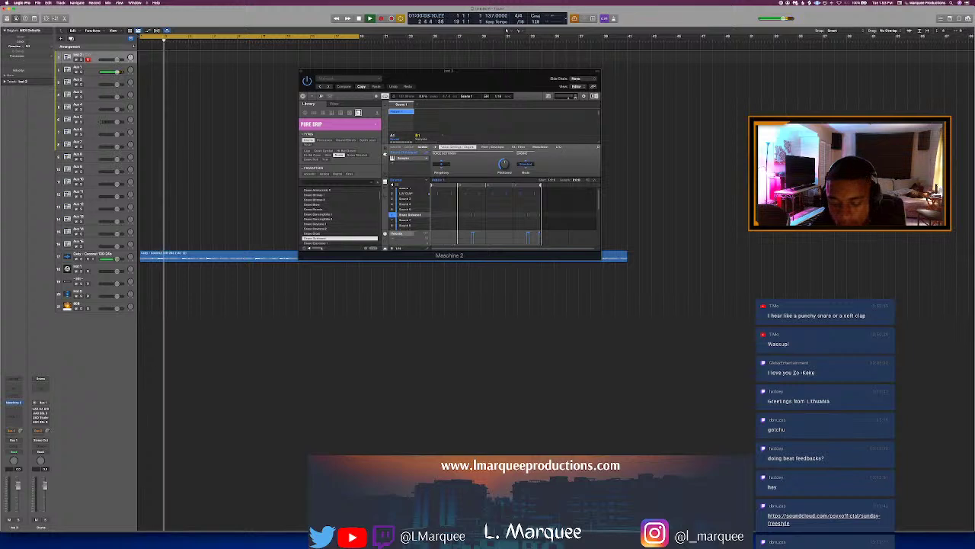
Step: Try a LUV hat sample in Finder, then load Pure Drip OpenHH sounds in Maschine 2 and record an open hi-hat part
{"action": "key", "text": "super+Tab"}
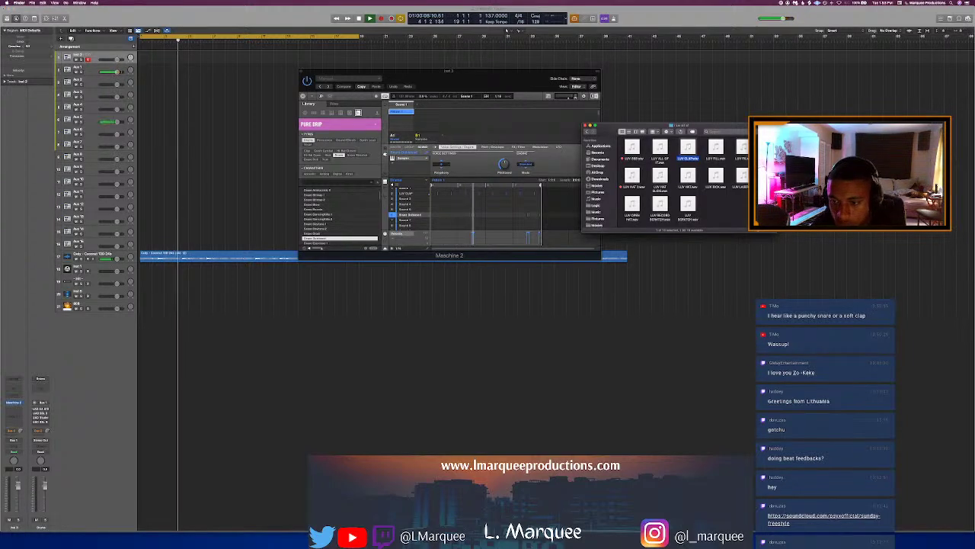
{"action": "left_click", "coordinate": [632, 175]}
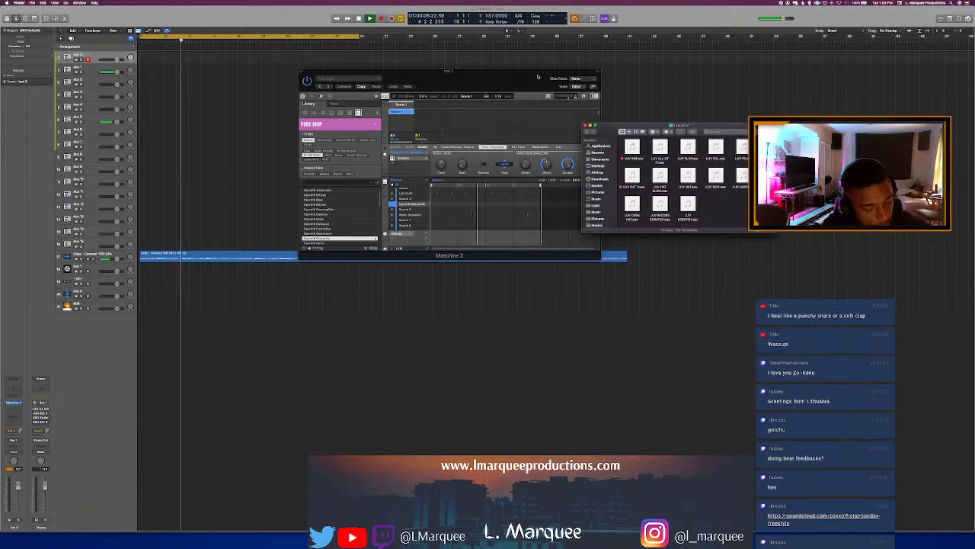
{"action": "left_click", "coordinate": [513, 77]}
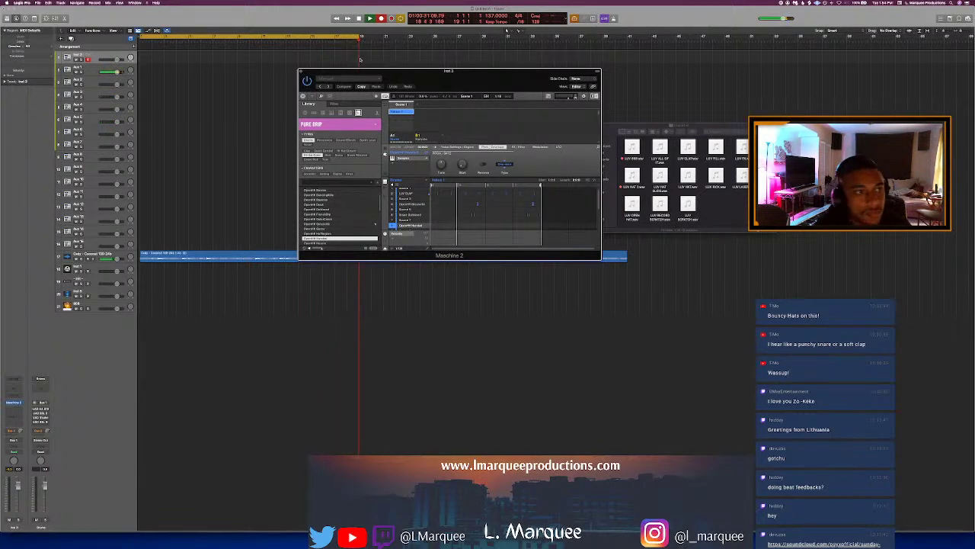
Step: Move the Maschine 2 window aside, shorten the cycle range to end at bar 17, and move the window back above the tracks
{"action": "left_click_drag", "start_coordinate": [418, 72], "coordinate": [386, 271]}
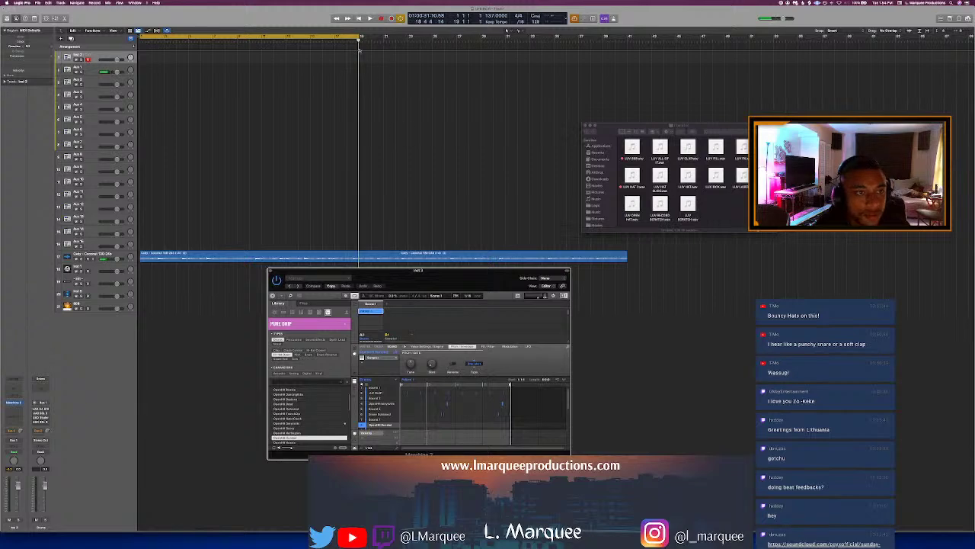
{"action": "left_click", "coordinate": [329, 42]}
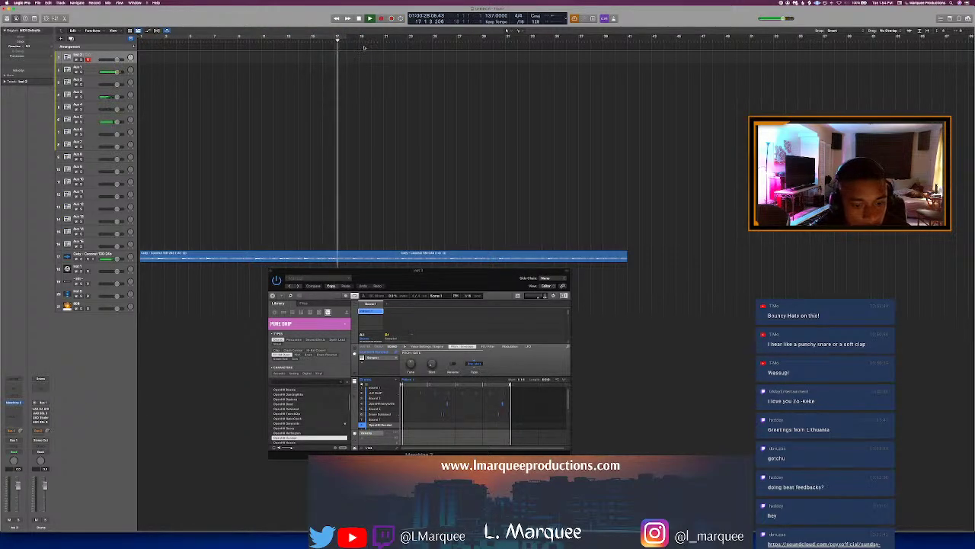
{"action": "left_click_drag", "start_coordinate": [341, 39], "coordinate": [337, 40]}
{"action": "key", "text": "space"}
{"action": "left_click_drag", "start_coordinate": [442, 272], "coordinate": [441, 85]}
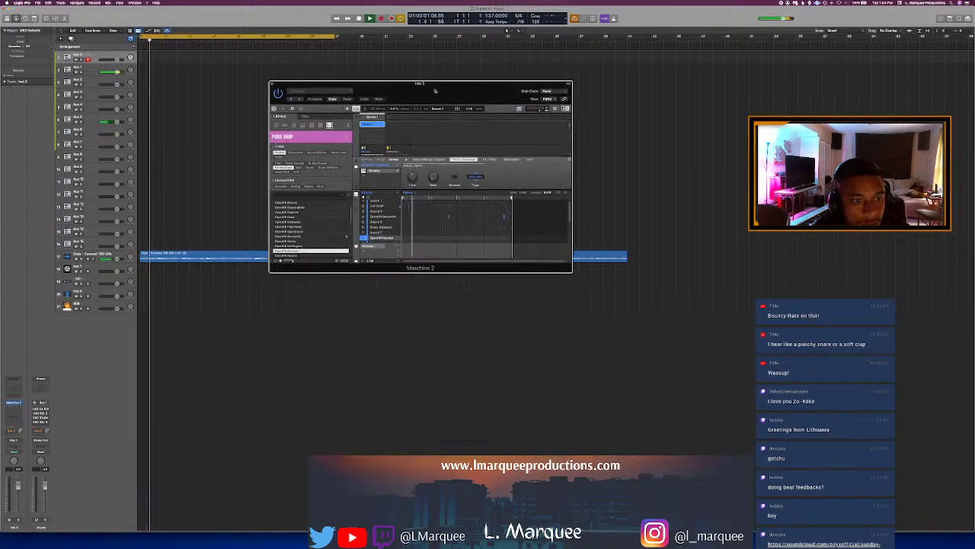
Step: Set the cycle range to bars 1 to 9 and add a Pure Drip ClosedHH part to the Maschine 2 pattern
{"action": "left_click", "coordinate": [211, 42]}
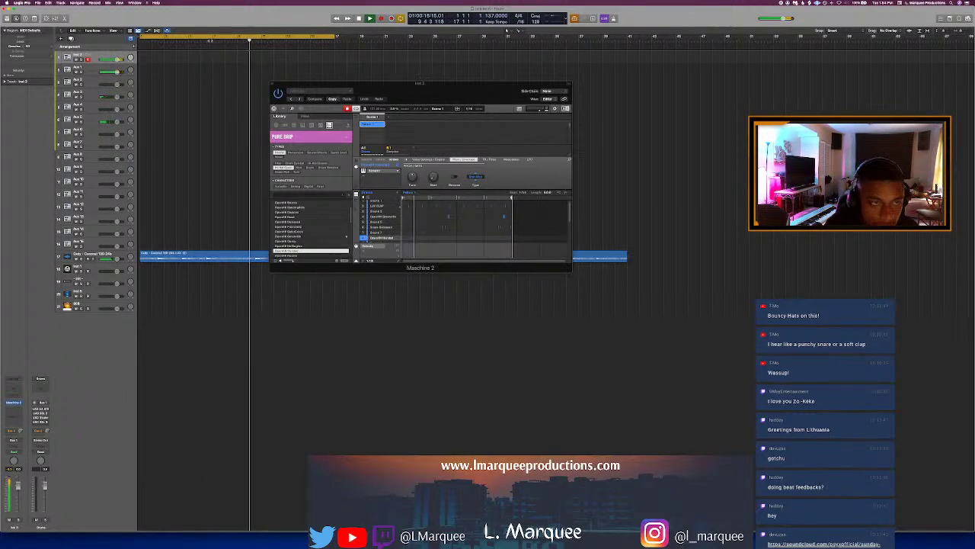
{"action": "left_click", "coordinate": [212, 41]}
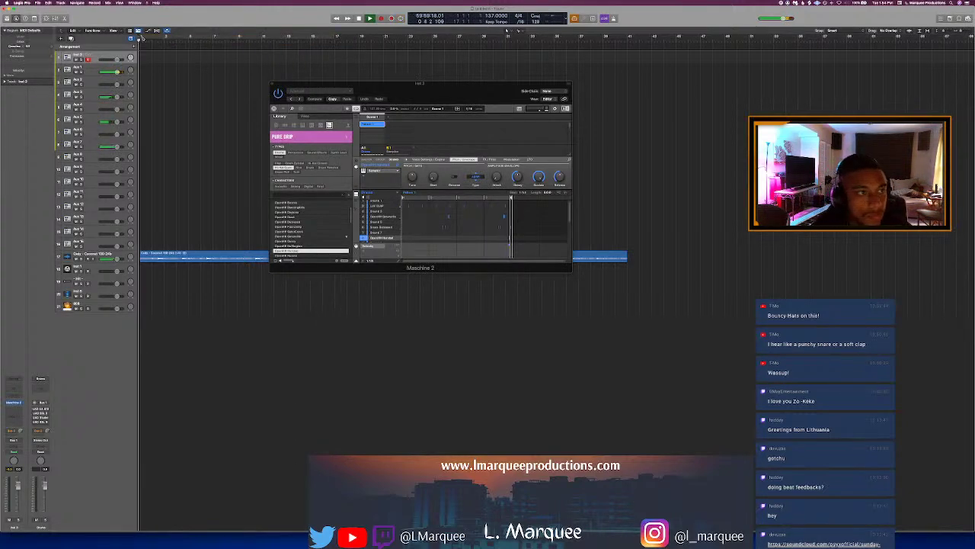
{"action": "left_click_drag", "start_coordinate": [141, 38], "coordinate": [240, 49]}
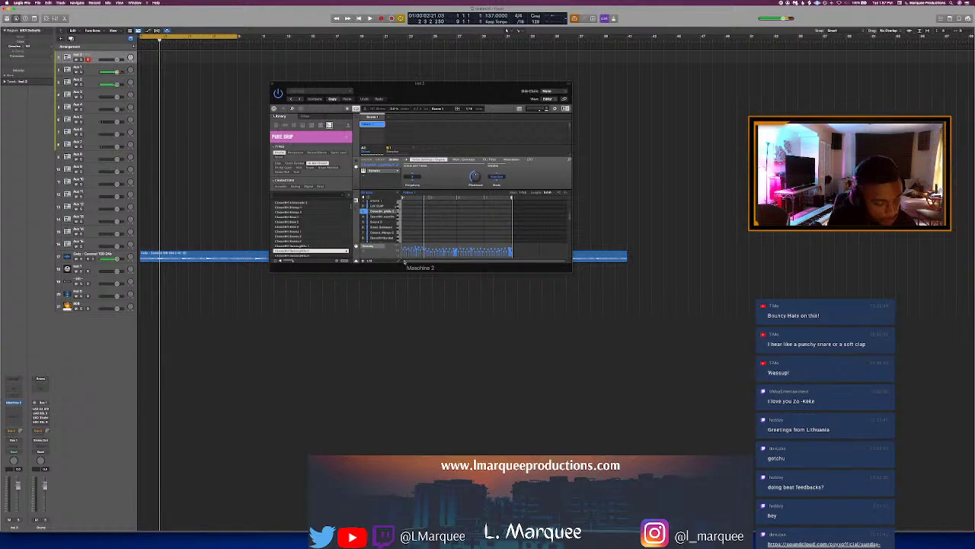
Step: Audition the start of the closed hi-hat part repeatedly against the loop in the Maschine 2 note editor
{"action": "left_click", "coordinate": [404, 262]}
{"action": "key", "text": "space"}
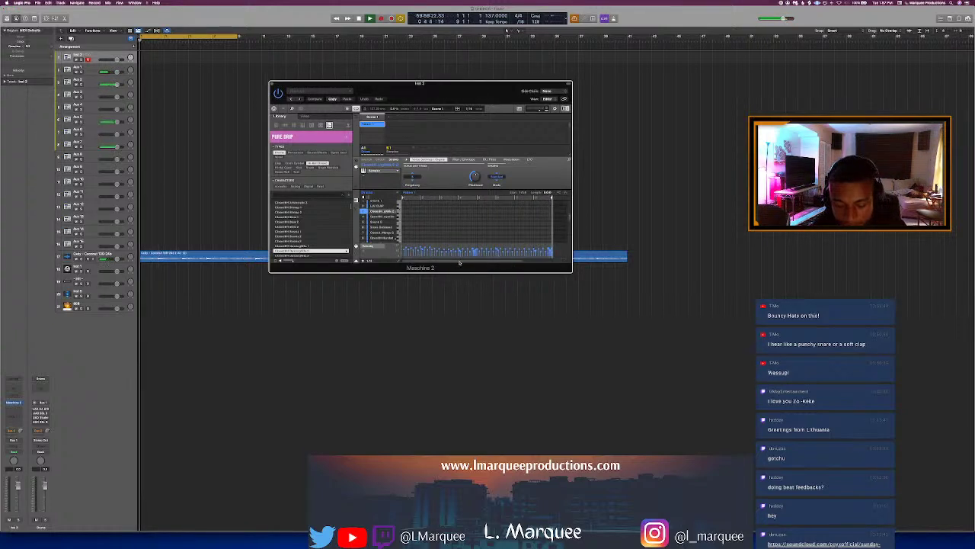
{"action": "key", "text": "space"}
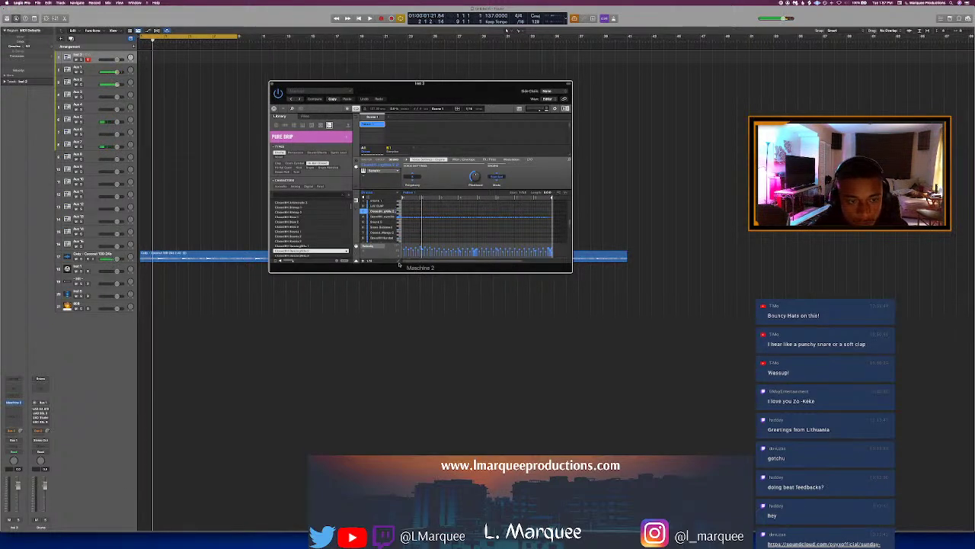
{"action": "key", "text": "space"}
{"action": "key", "text": "space"}
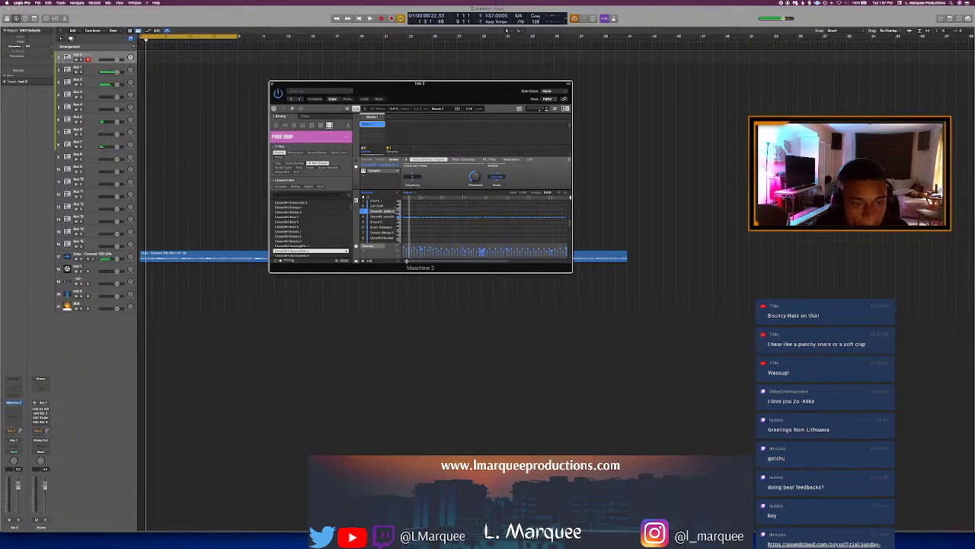
{"action": "key", "text": "space"}
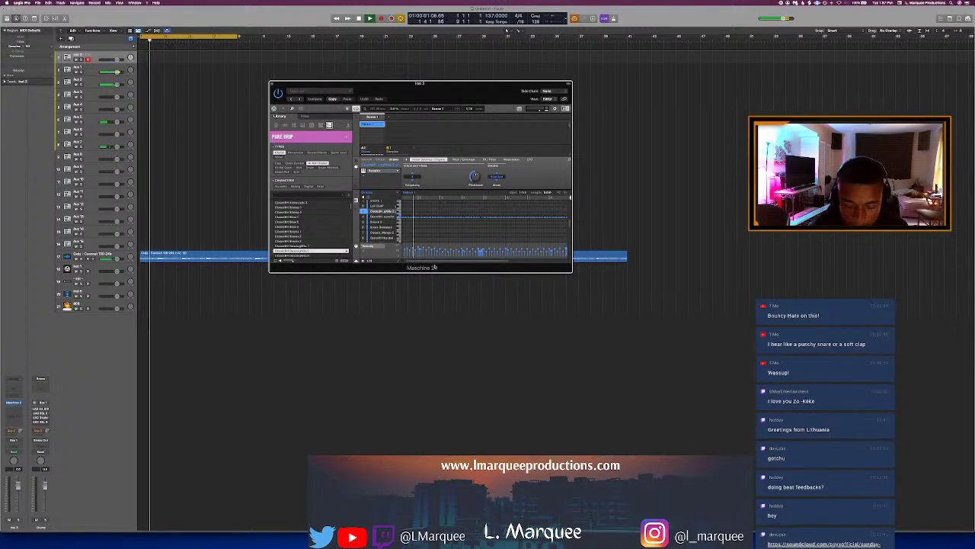
{"action": "key", "text": "space"}
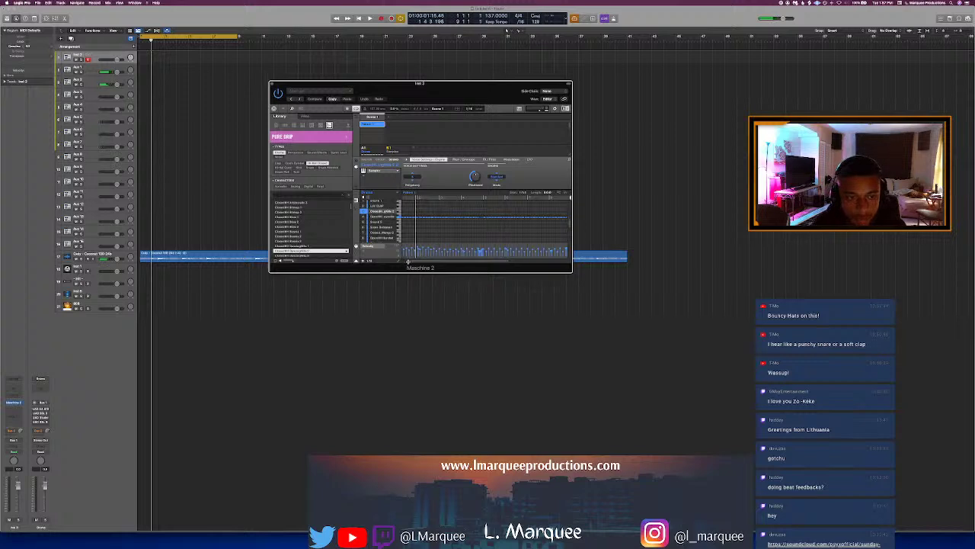
Step: Shift groups of closed hi-hat notes to different pitches in the first half of the pattern, checking each change by playback
{"action": "key", "text": "space"}
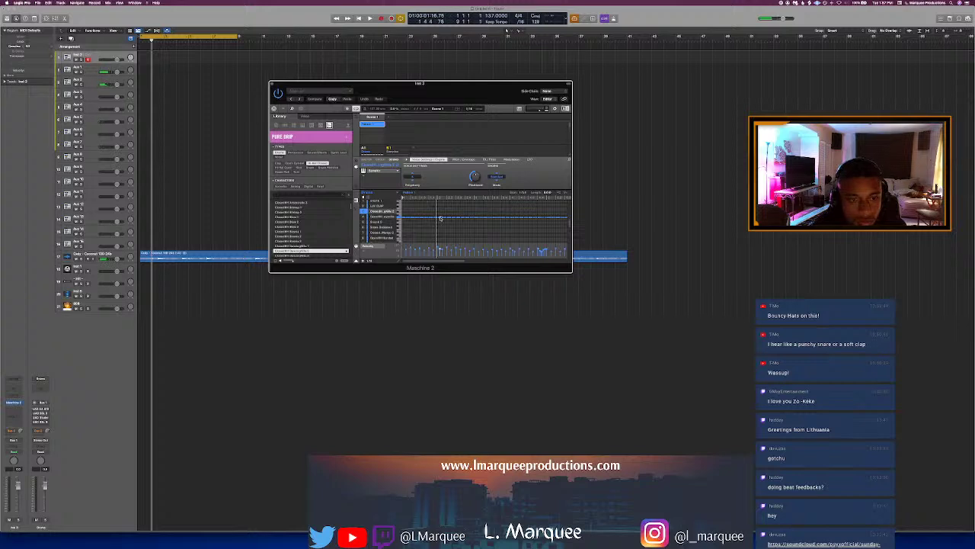
{"action": "key", "text": "space"}
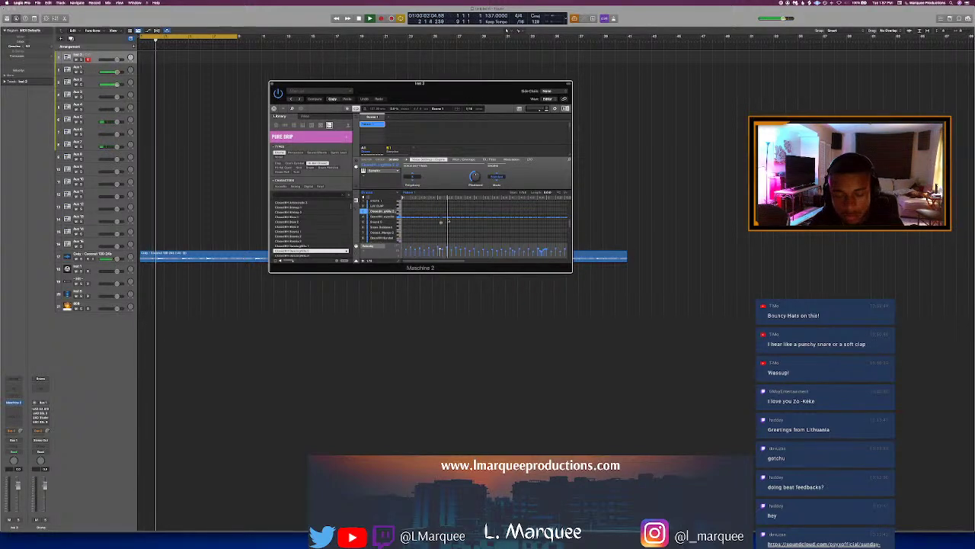
{"action": "key", "text": "space"}
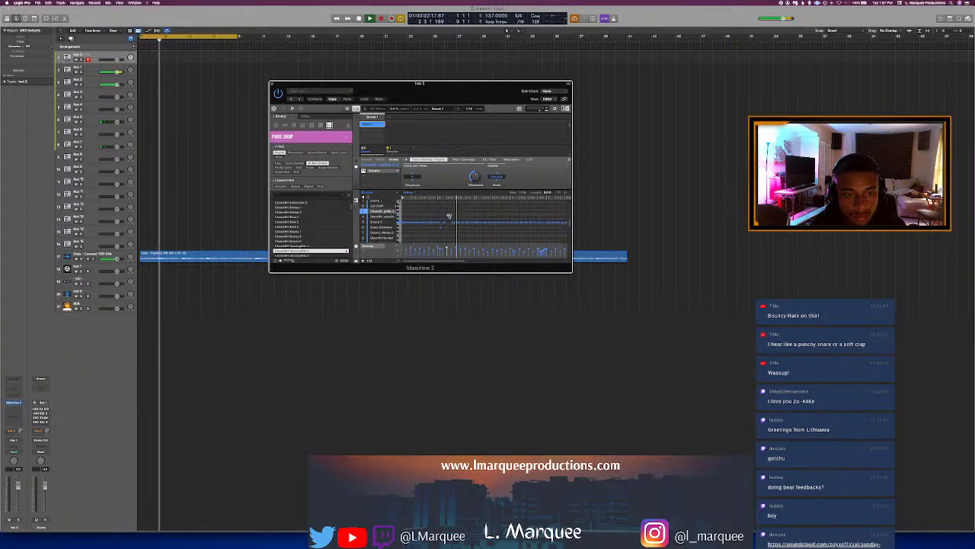
{"action": "key", "text": "space"}
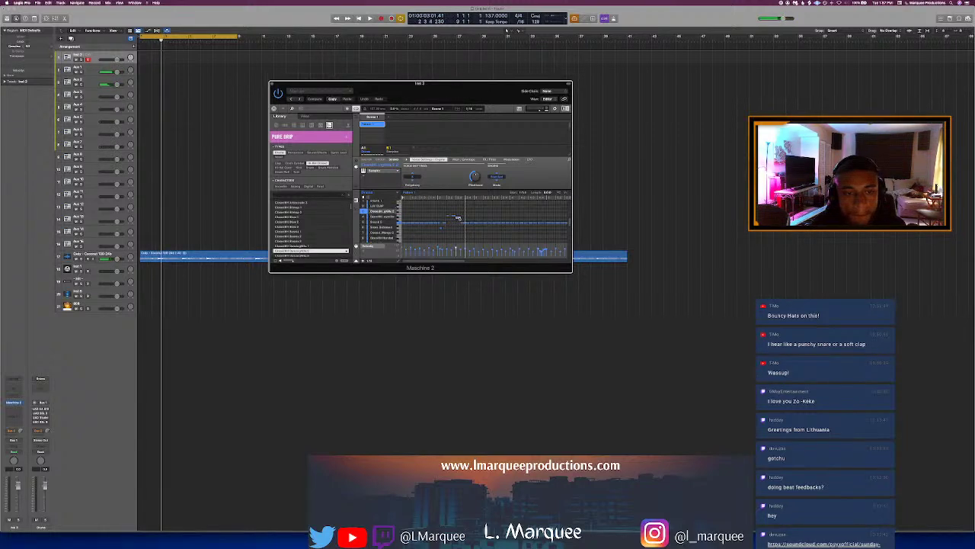
{"action": "key", "text": "space"}
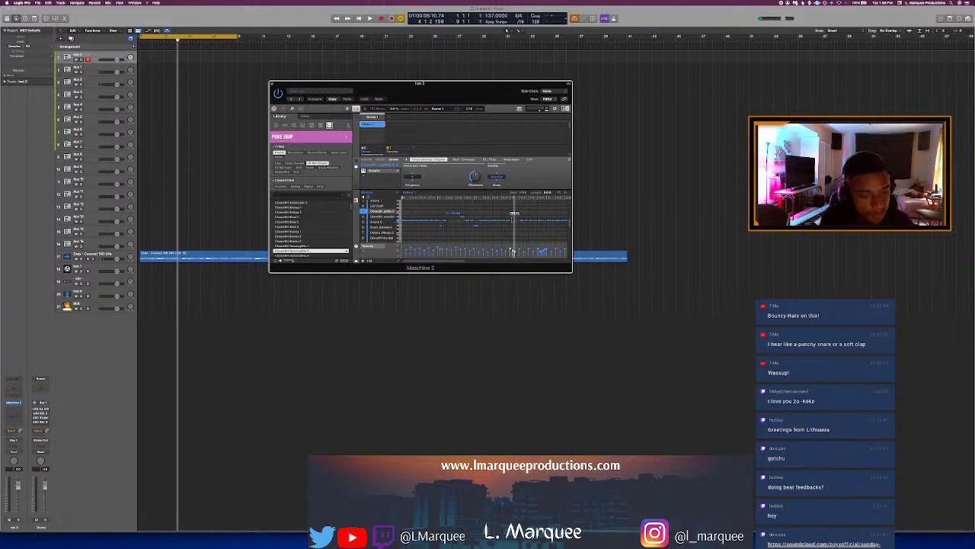
{"action": "key", "text": "space"}
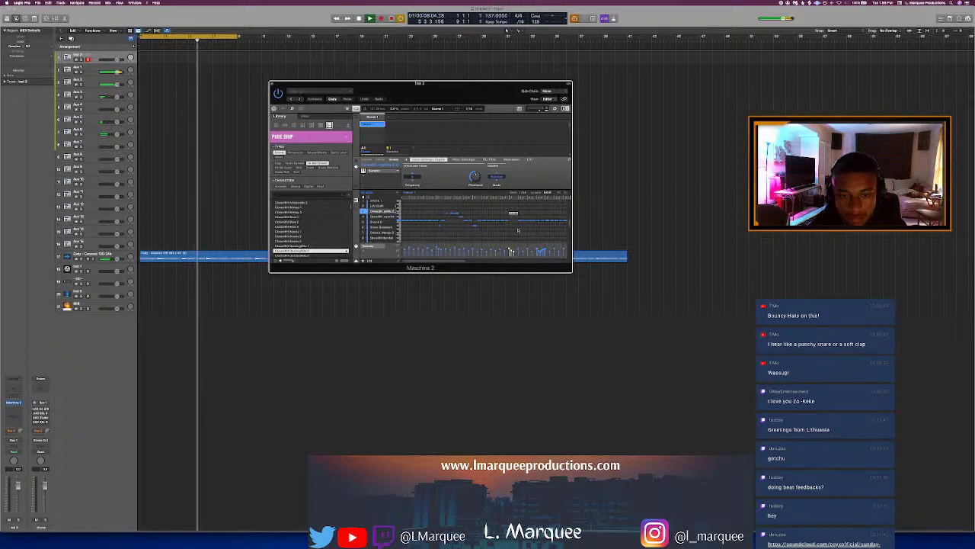
Step: Set the cycle range to bars 5 to 10 and play the beat from there
{"action": "left_click", "coordinate": [191, 37]}
{"action": "left_click_drag", "start_coordinate": [191, 37], "coordinate": [248, 37]}
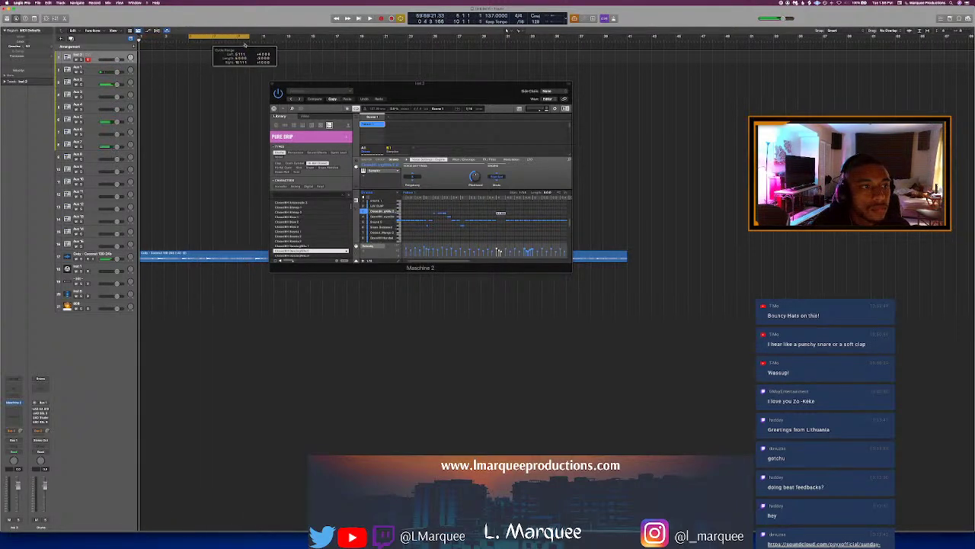
{"action": "key", "text": "space"}
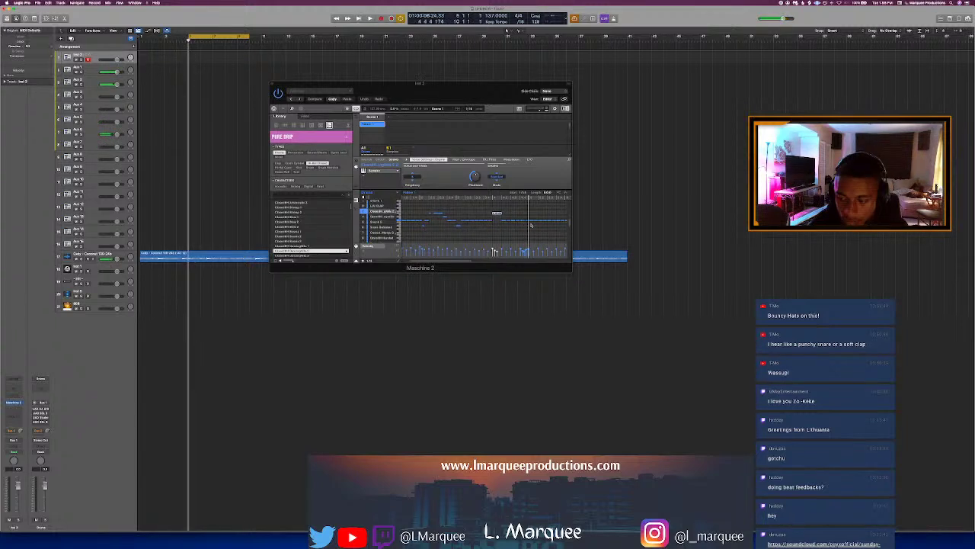
Step: Repitch further groups of closed hi-hat notes from bar 5 onward, checking each change by playback
{"action": "left_click", "coordinate": [536, 224]}
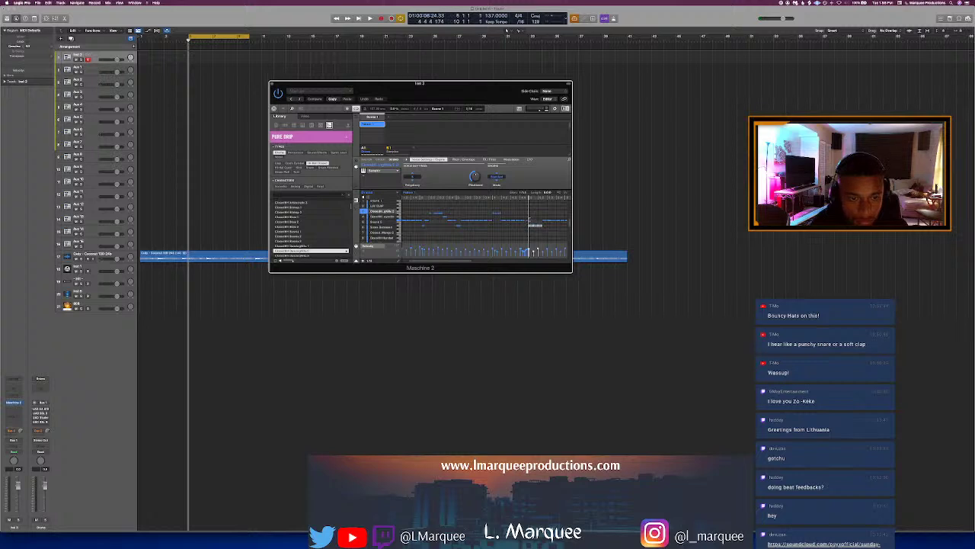
{"action": "key", "text": "space"}
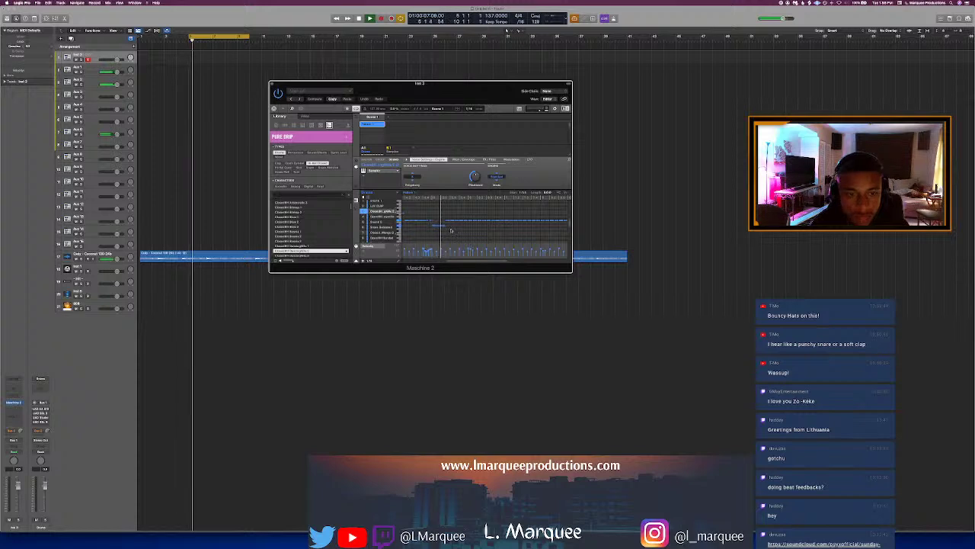
{"action": "key", "text": "space"}
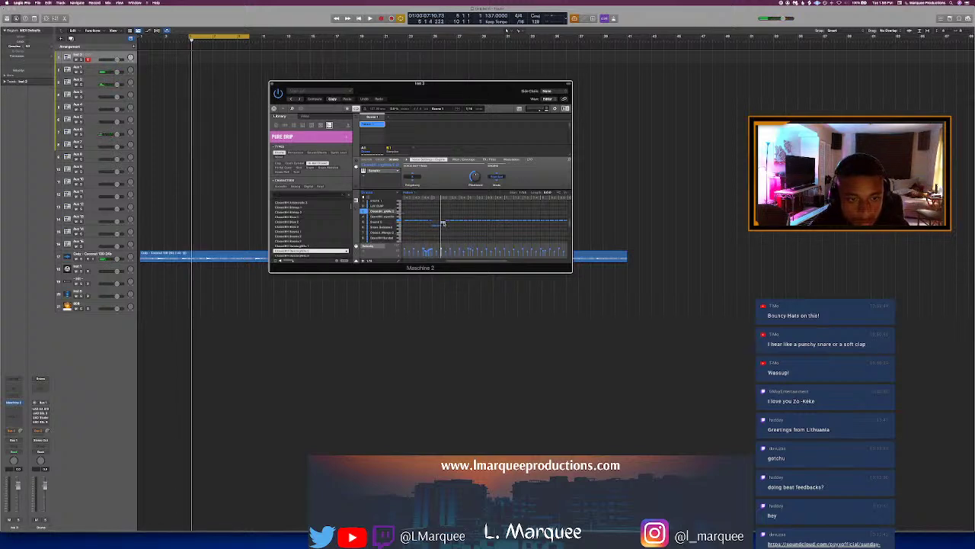
{"action": "key", "text": "space"}
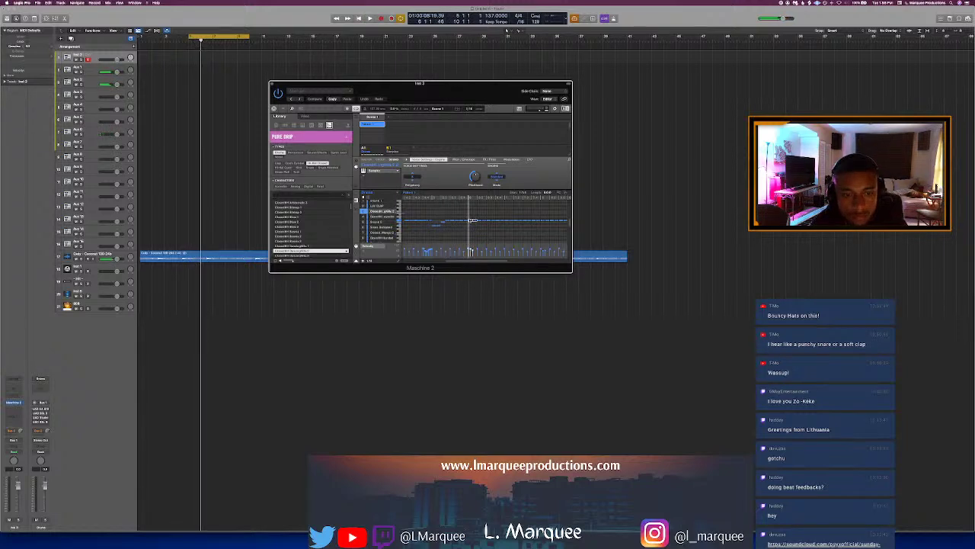
{"action": "key", "text": "space"}
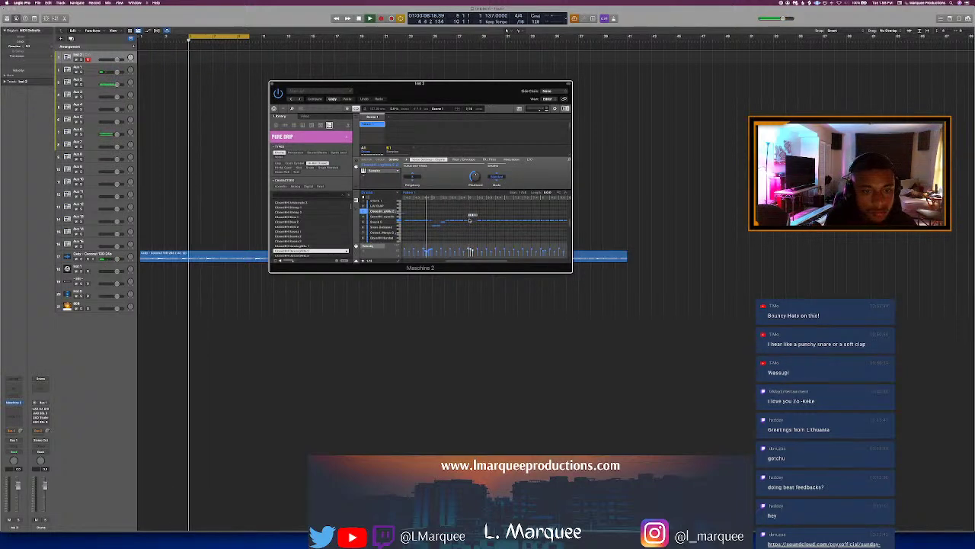
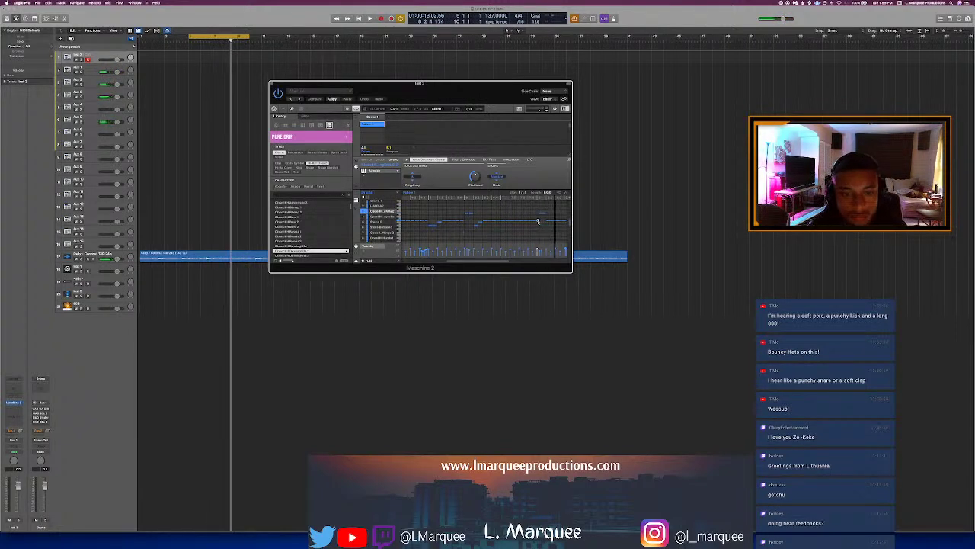
Step: Repitch the closed hi-hat notes near the end of the pattern, checking the changes by playback
{"action": "key", "text": "space"}
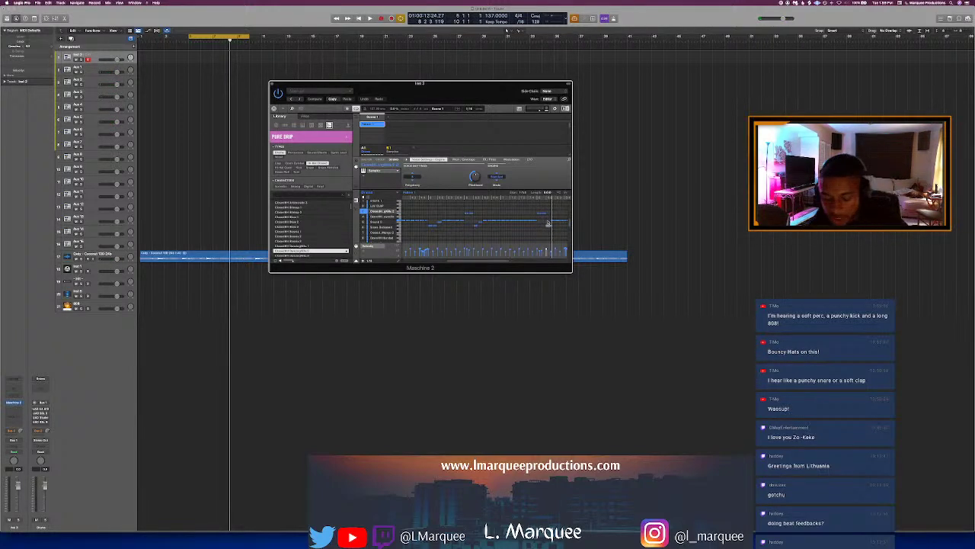
{"action": "key", "text": "space"}
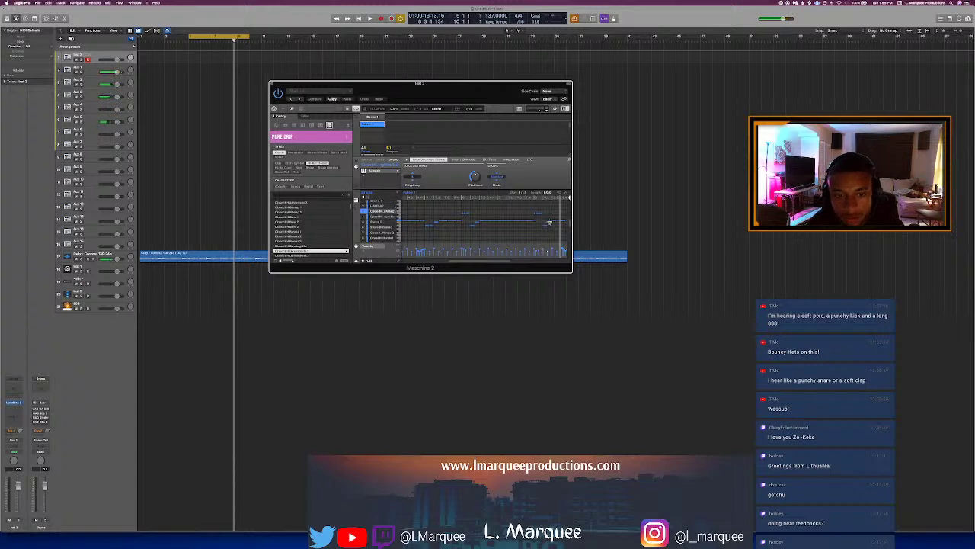
{"action": "key", "text": "space"}
{"action": "key", "text": "space"}
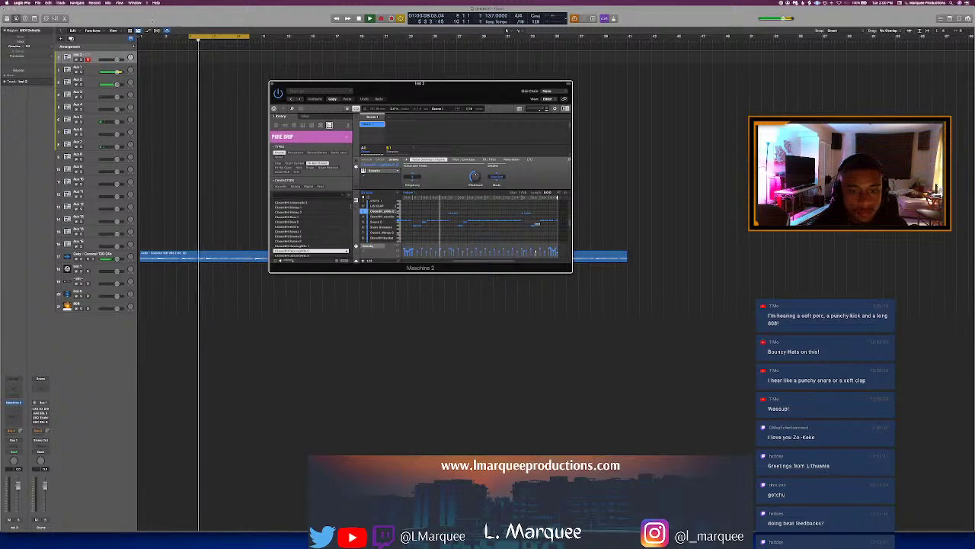
Step: Set the cycle range to bars 1 to 9 and play the full hi-hat pattern with the loop
{"action": "left_click_drag", "start_coordinate": [212, 37], "coordinate": [236, 49]}
{"action": "left_click", "coordinate": [505, 234]}
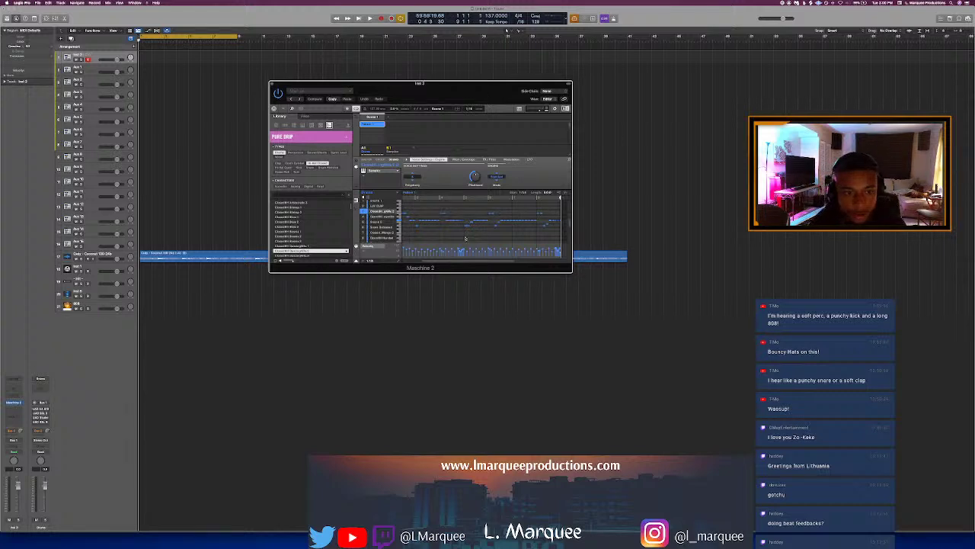
{"action": "key", "text": "space"}
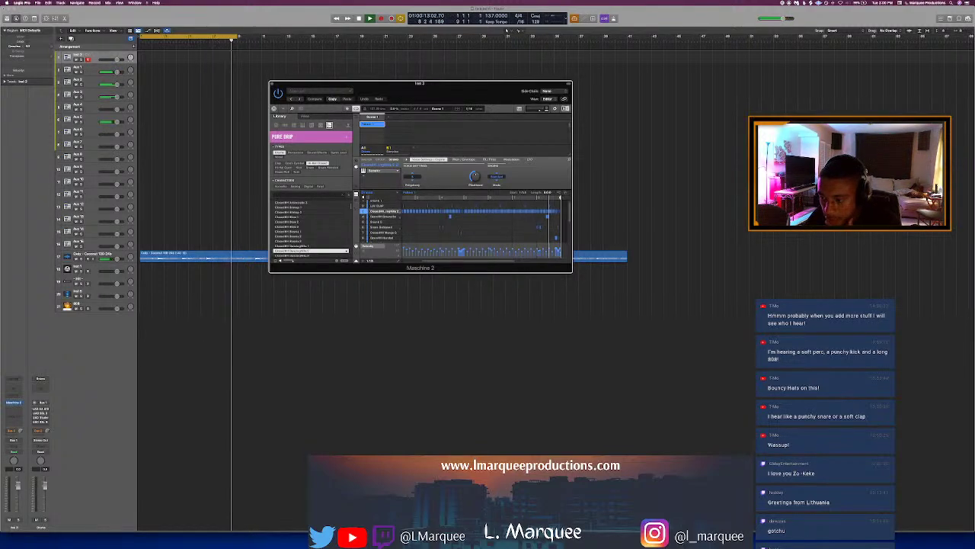
Step: Switch to Finder, leave the current sample folder and browse the parent sound library down to its percussion folder
{"action": "key", "text": "super+Tab"}
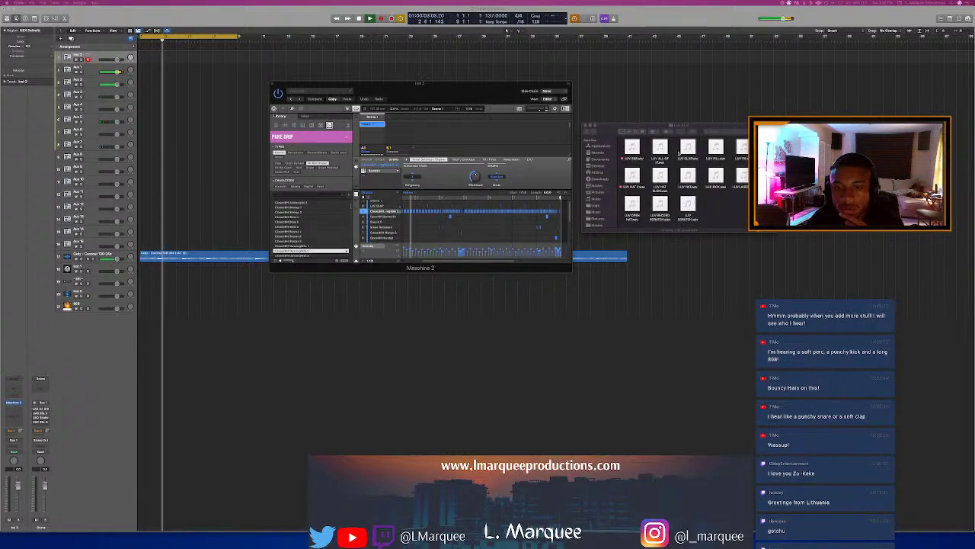
{"action": "left_click", "coordinate": [609, 135]}
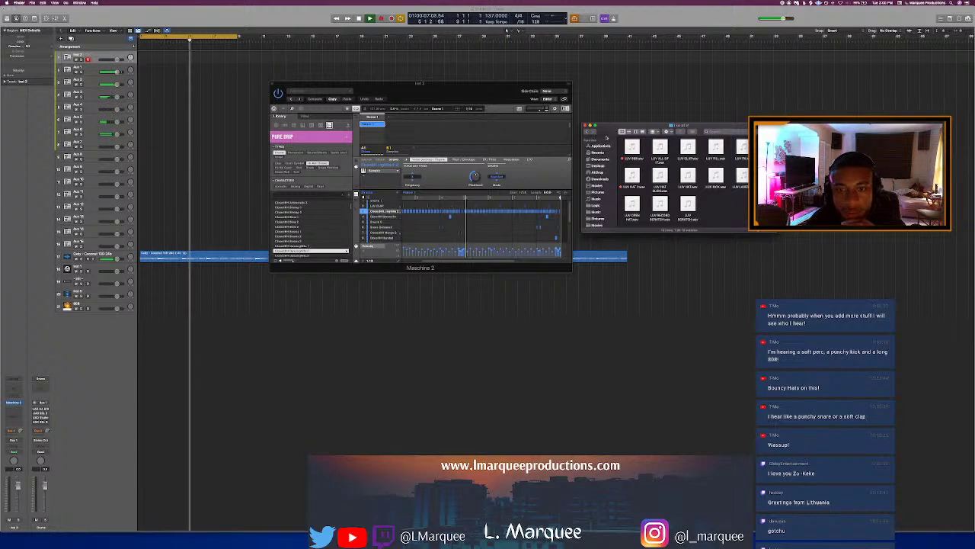
{"action": "left_click", "coordinate": [588, 132]}
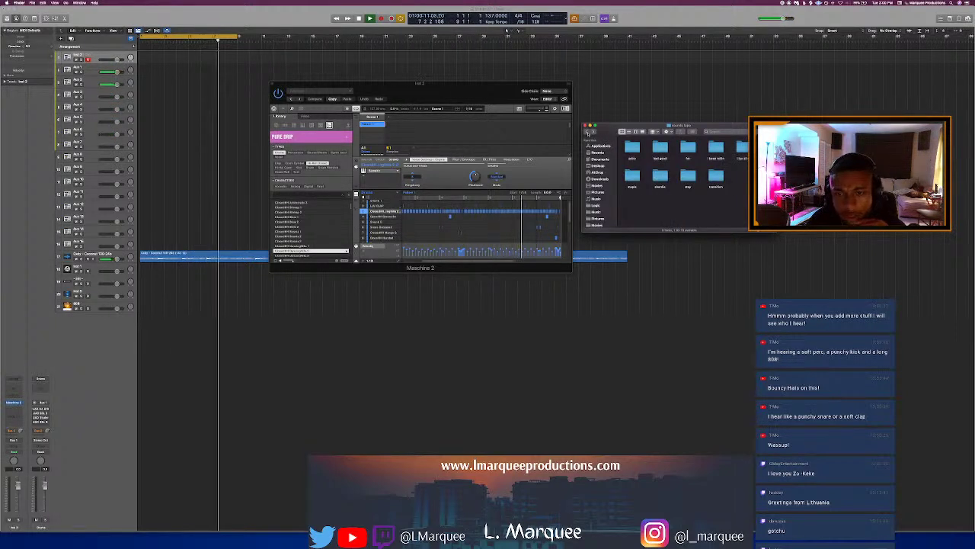
{"action": "left_click", "coordinate": [589, 132]}
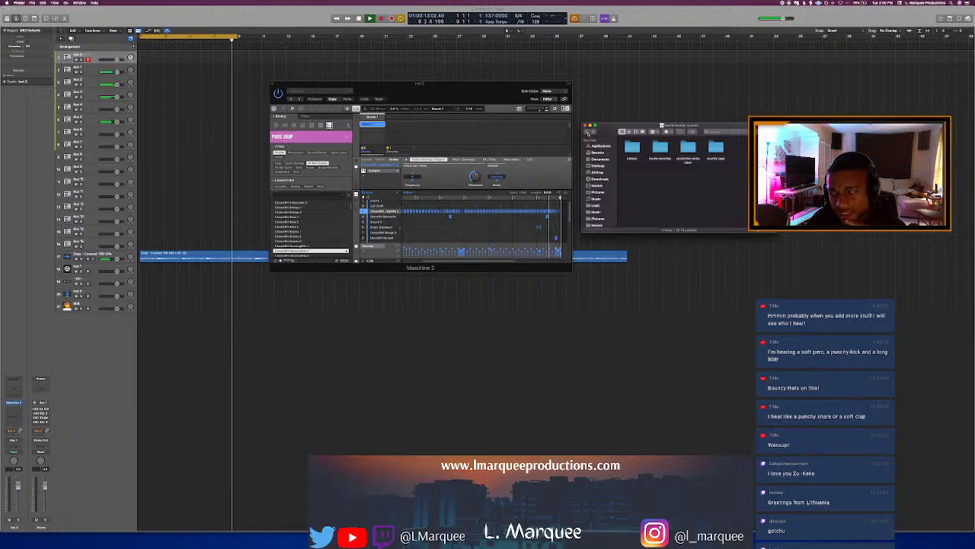
{"action": "left_click", "coordinate": [588, 132]}
{"action": "left_click", "coordinate": [592, 132]}
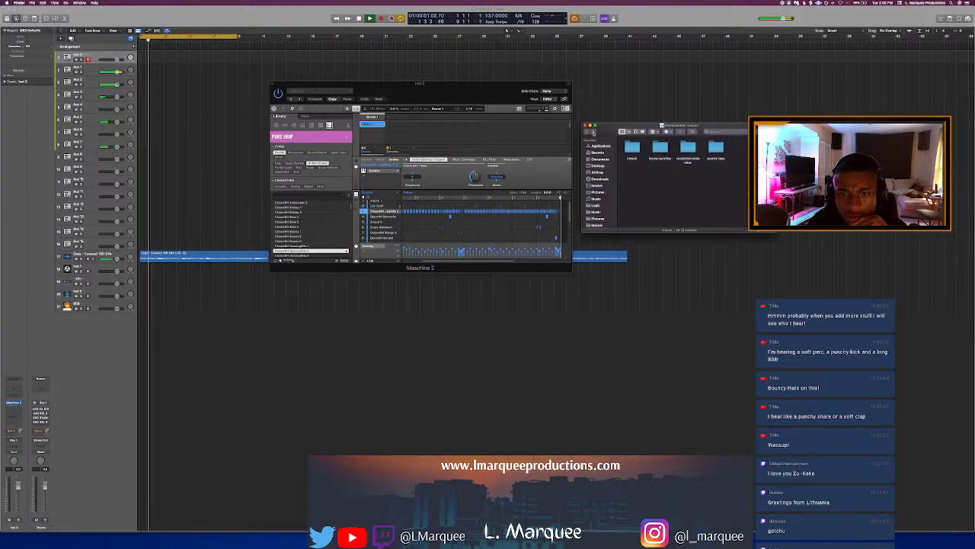
{"action": "left_click", "coordinate": [687, 148]}
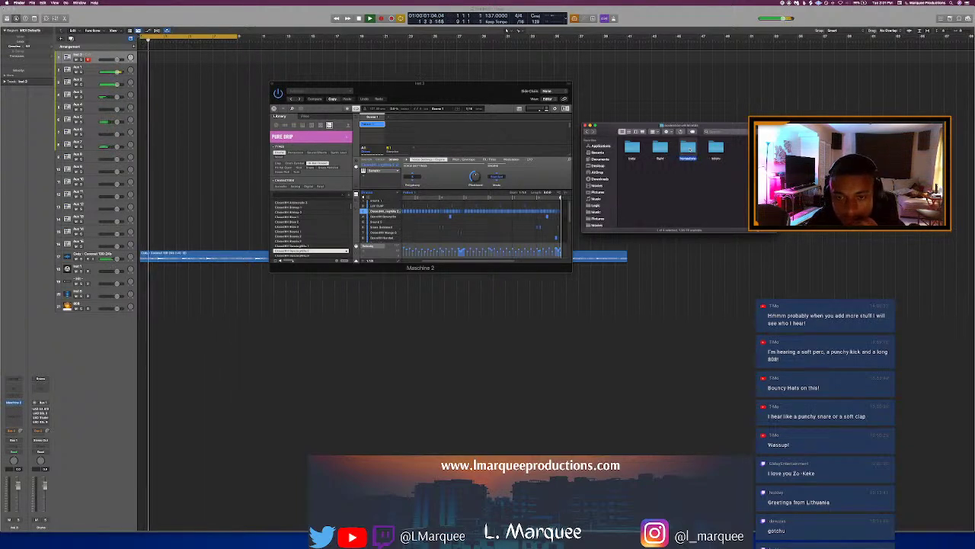
Step: Open the folder of HOME percussion samples in Finder and audition several sounds against the playing beat
{"action": "double_click", "coordinate": [689, 149]}
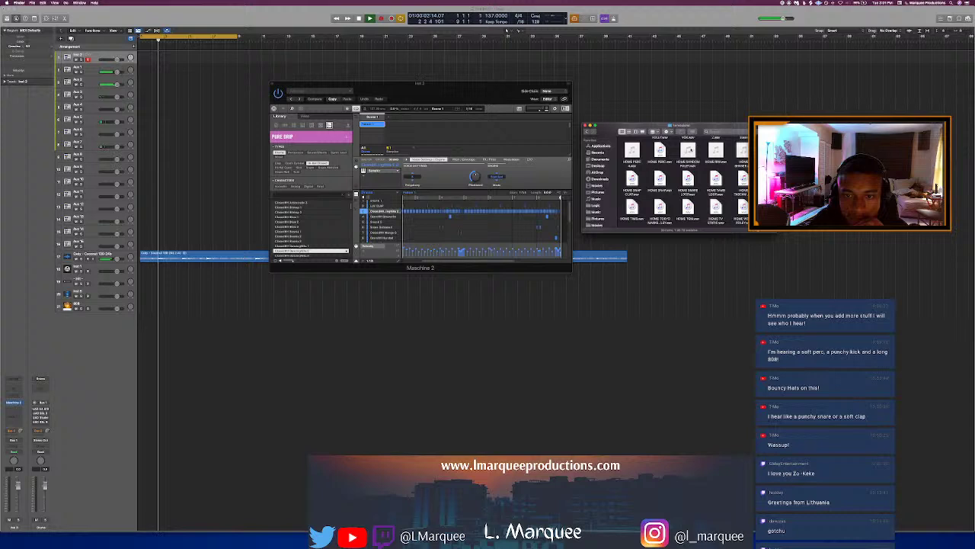
{"action": "left_click", "coordinate": [688, 149]}
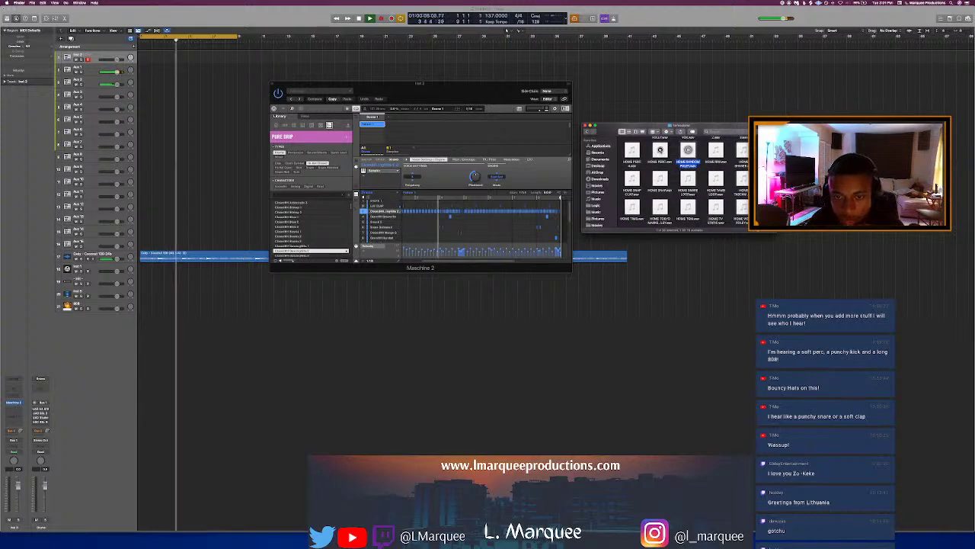
{"action": "left_click", "coordinate": [659, 178]}
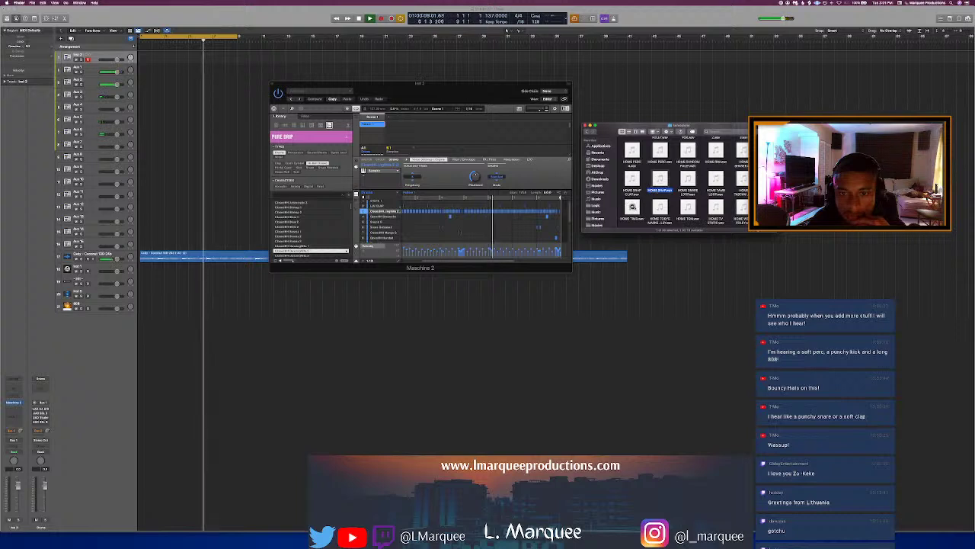
{"action": "left_click", "coordinate": [633, 207]}
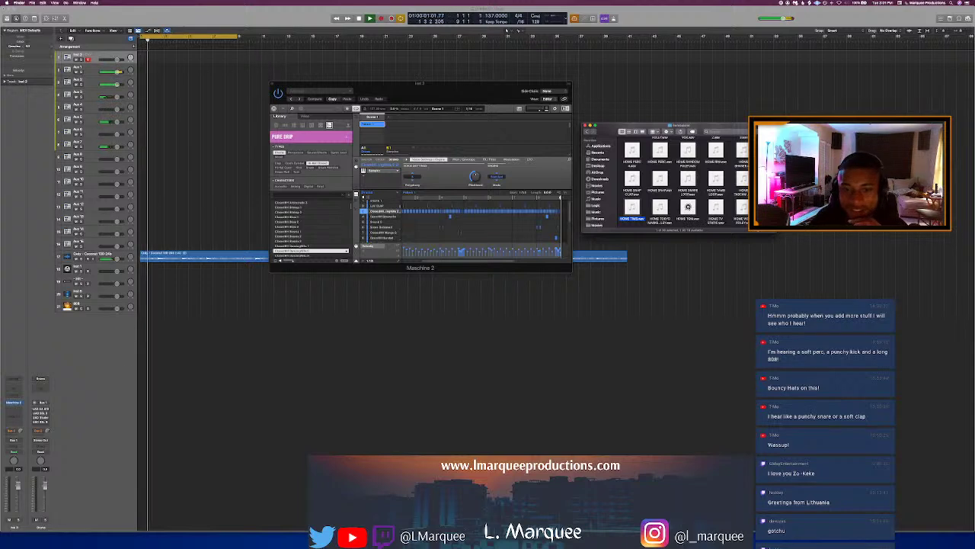
{"action": "left_click", "coordinate": [688, 206]}
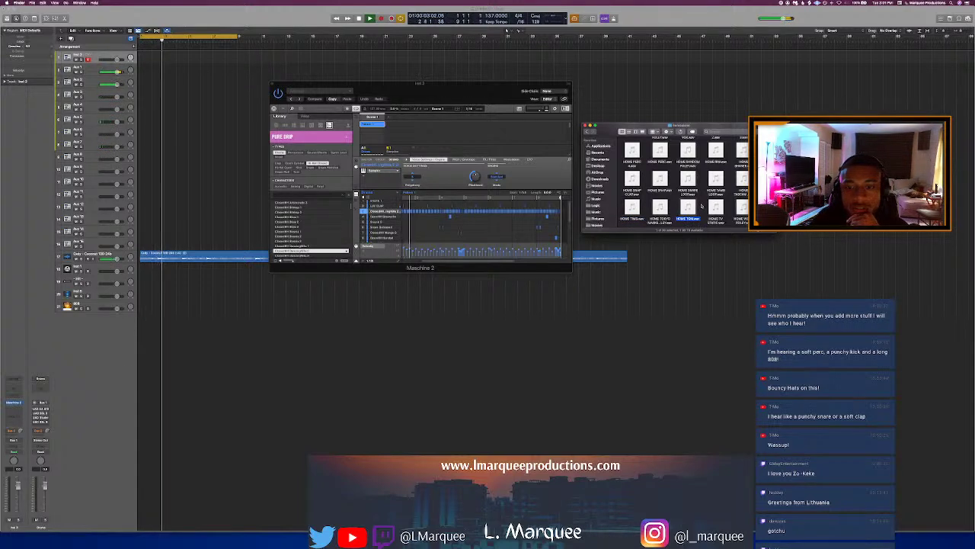
{"action": "scroll", "coordinate": [697, 205], "scroll_direction": "up", "scroll_amount": 3}
{"action": "scroll", "coordinate": [701, 204], "scroll_direction": "up", "scroll_amount": 2}
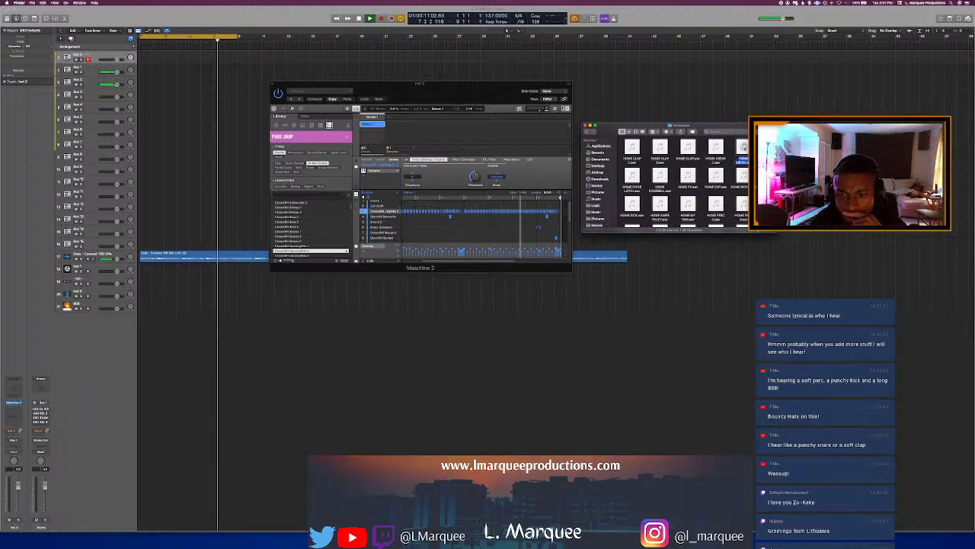
{"action": "key", "text": "Left"}
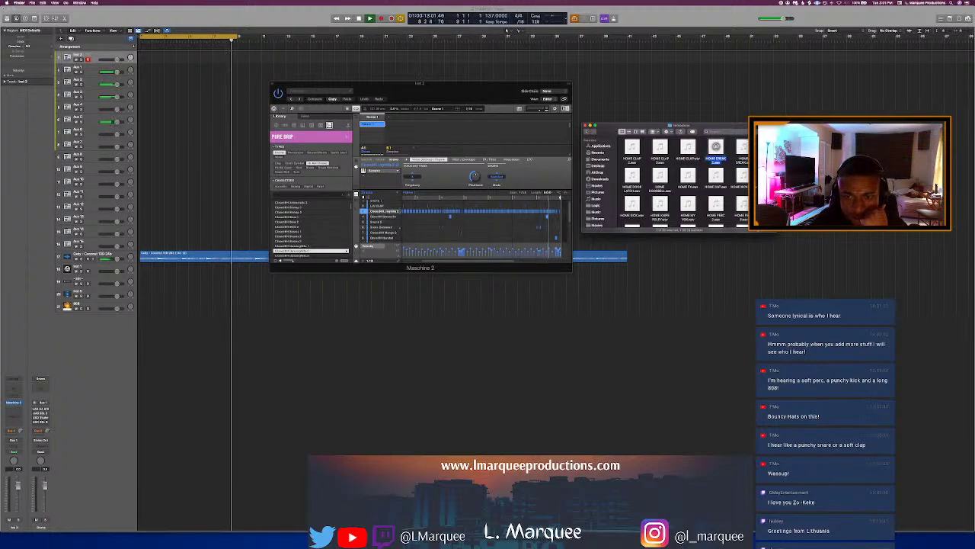
{"action": "left_click", "coordinate": [716, 204]}
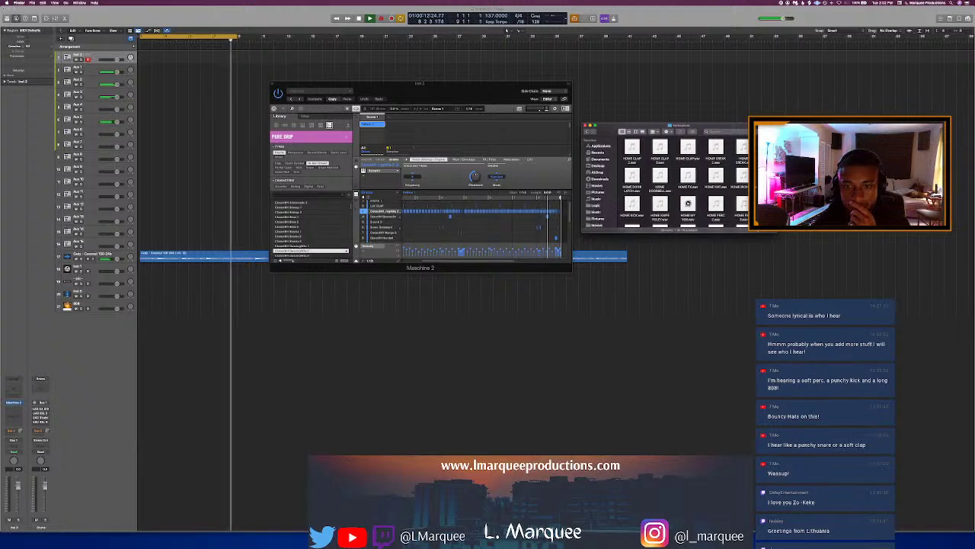
Step: Load the HOME PERC 2.wav sample from Finder into an empty sound slot of the Maschine 2 drum group
{"action": "left_click", "coordinate": [717, 203]}
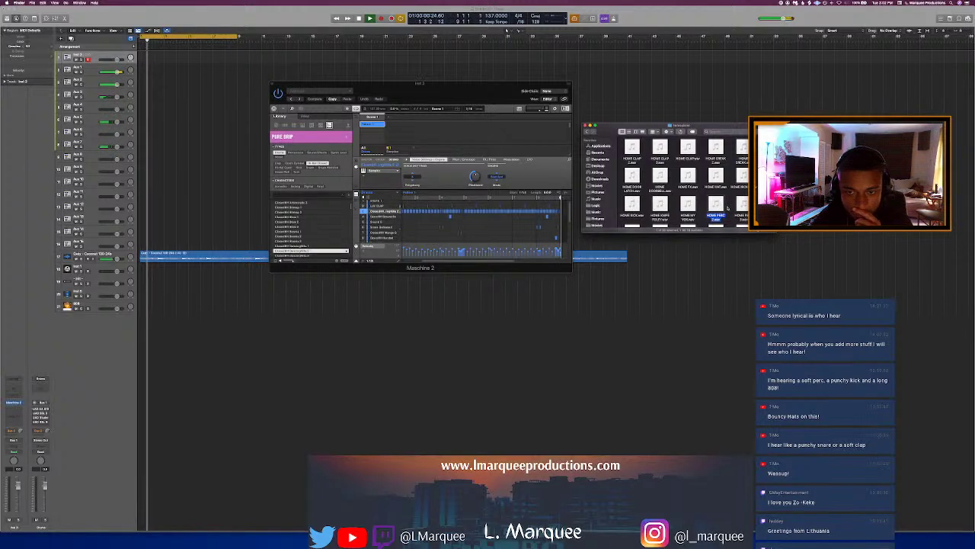
{"action": "left_click_drag", "start_coordinate": [720, 205], "coordinate": [623, 227]}
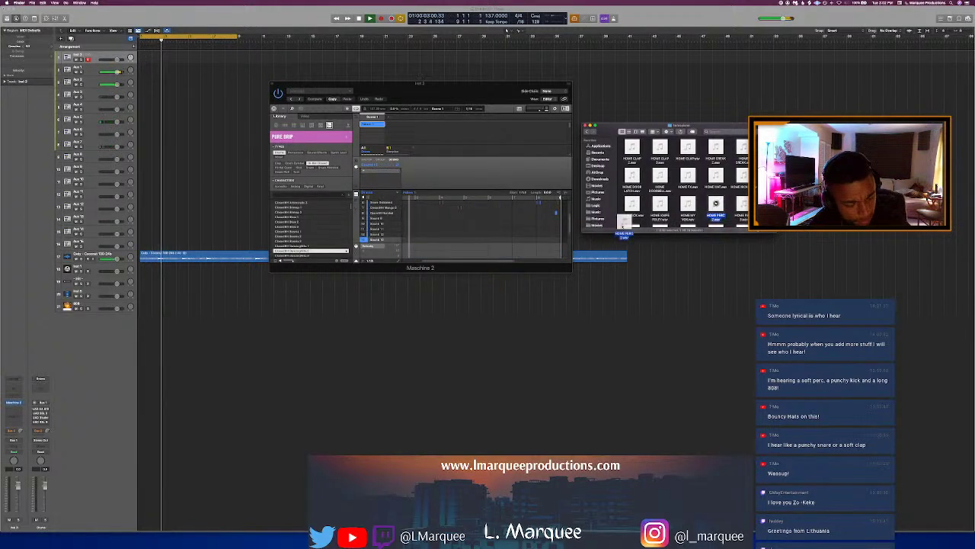
{"action": "left_click_drag", "start_coordinate": [413, 230], "coordinate": [411, 232]}
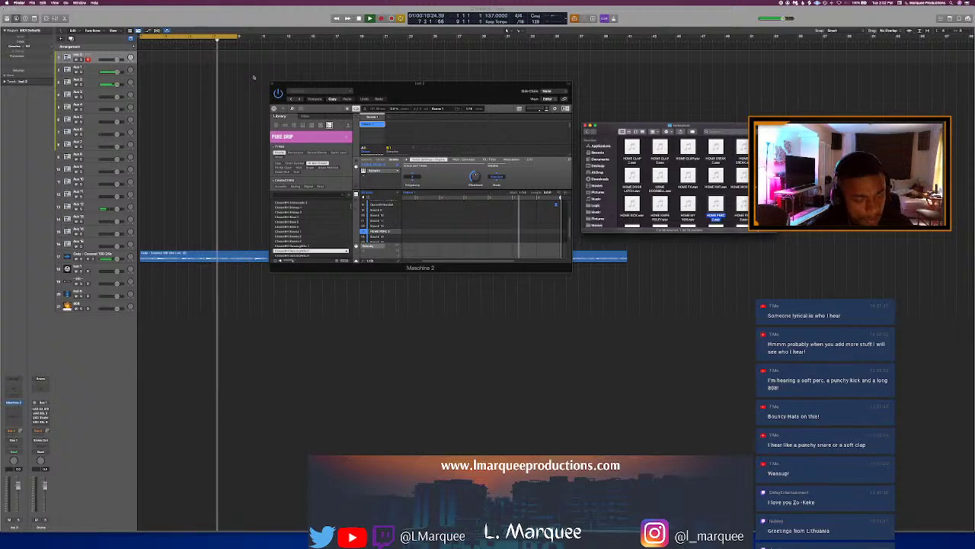
Step: Reposition the Logic playhead within the first bars of the loop and play in a HOME PERC 2 hit
{"action": "left_click", "coordinate": [188, 40]}
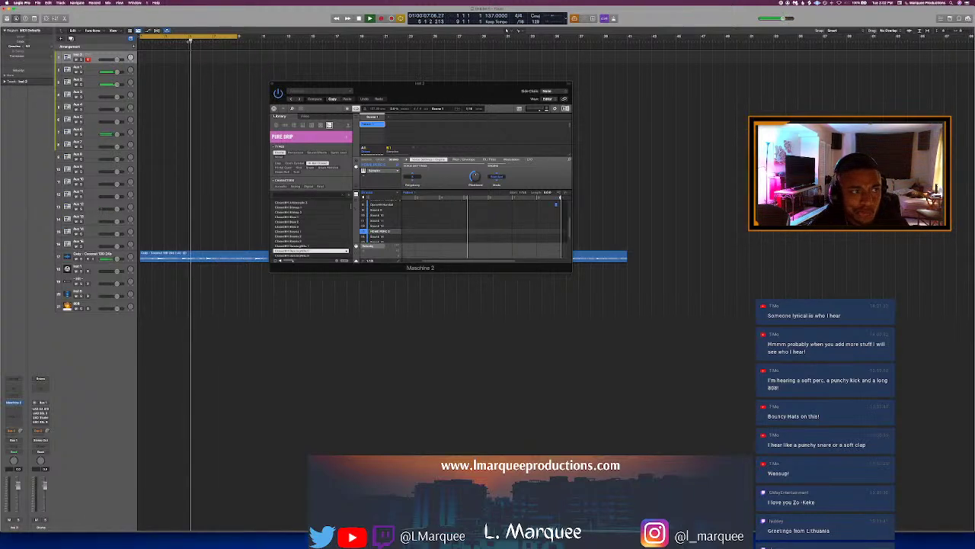
{"action": "left_click", "coordinate": [188, 40]}
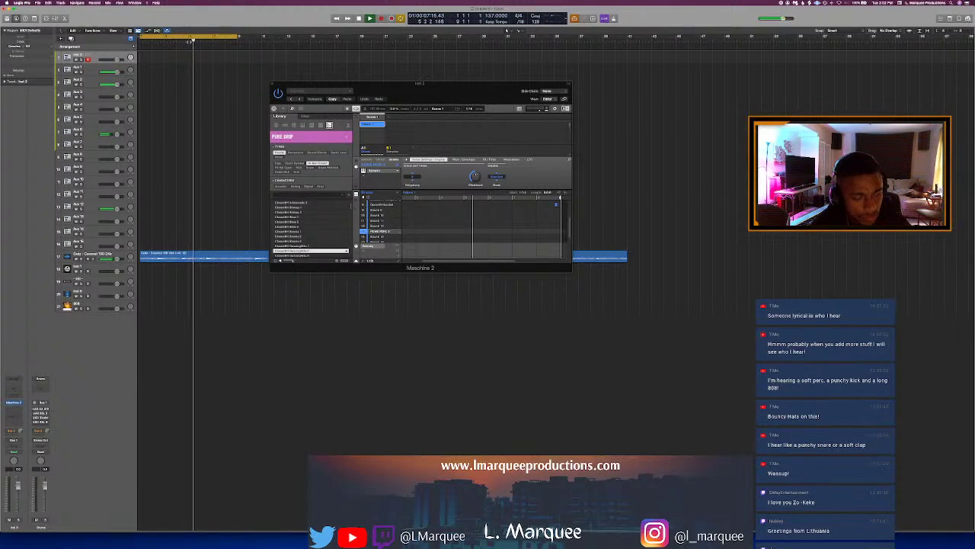
{"action": "left_click", "coordinate": [175, 39]}
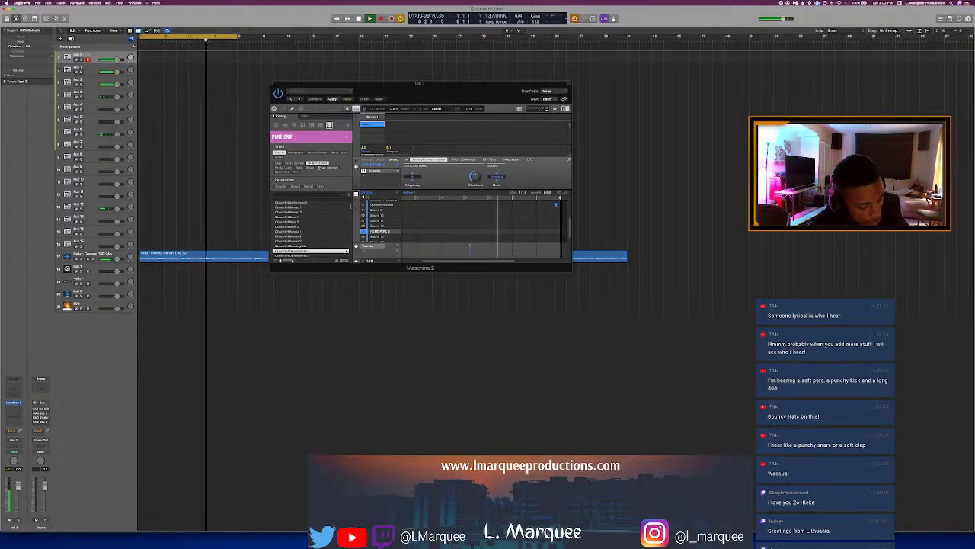
Step: Switch to the Finder sample window to audition another HOME sound, and return to Logic Pro
{"action": "key", "text": "ctrl+Up"}
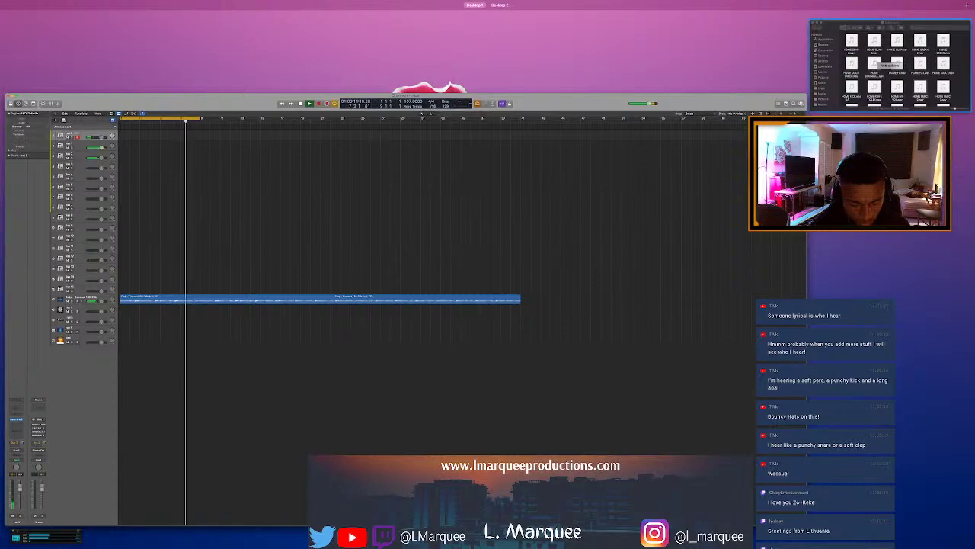
{"action": "key", "text": "ctrl+Up"}
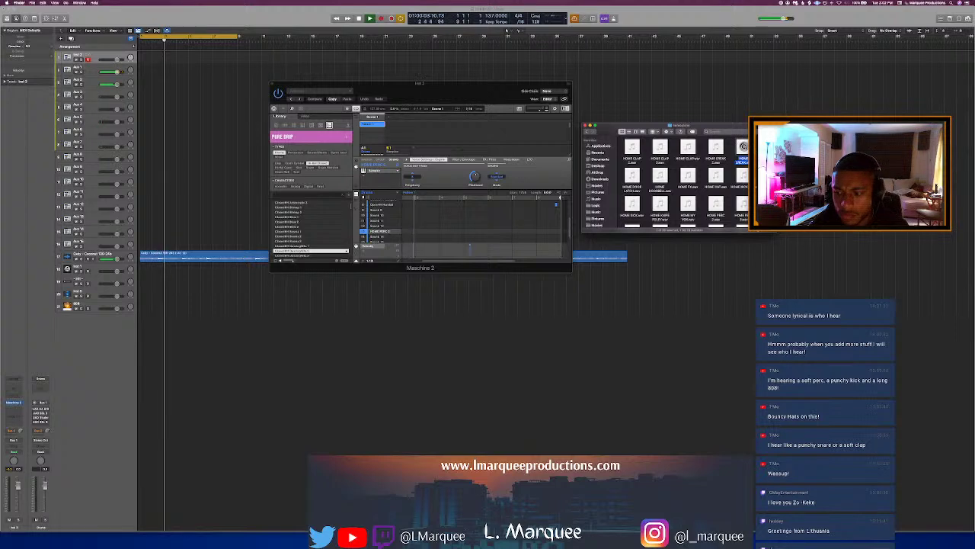
{"action": "left_click", "coordinate": [501, 73]}
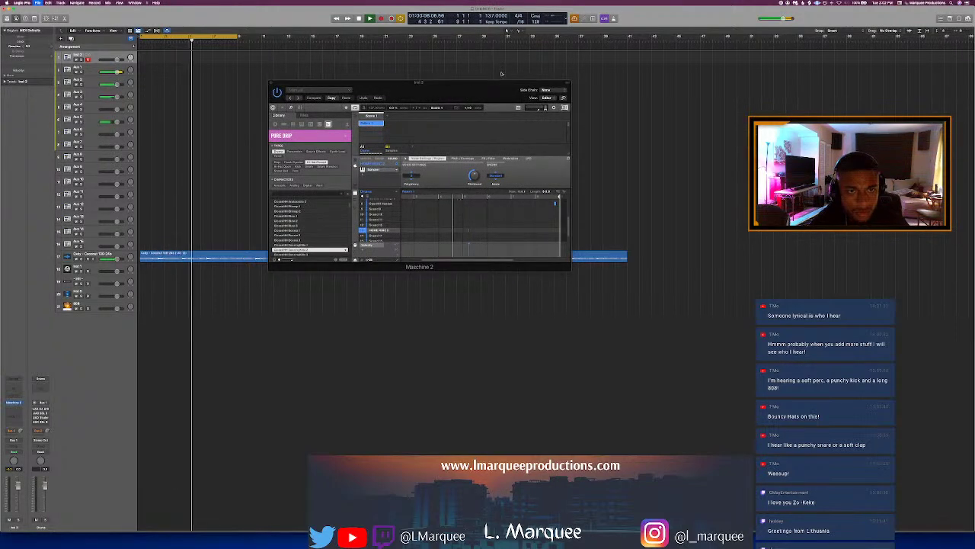
Step: Save the project as Home Alone in the Logic folder, organized as a folder
{"action": "key", "text": "super+s"}
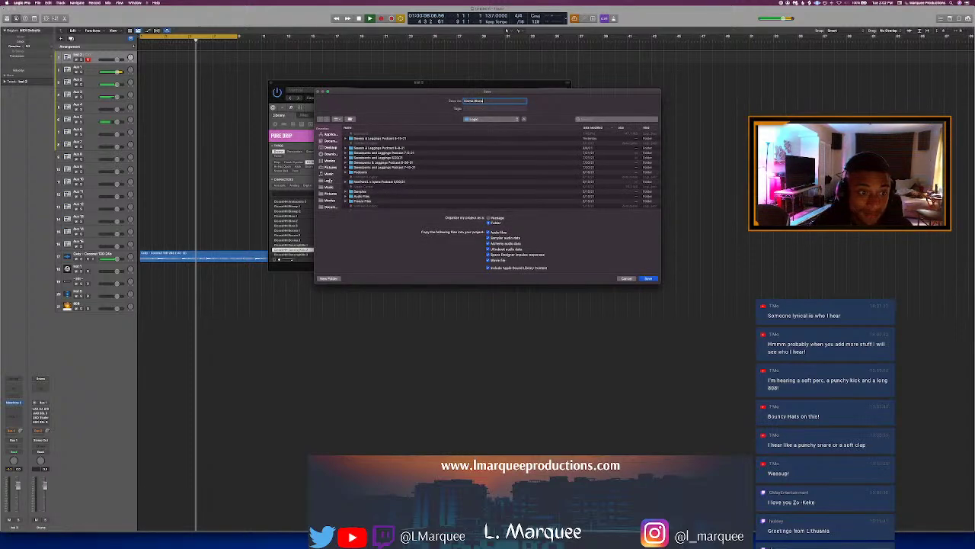
{"action": "left_click", "coordinate": [328, 180]}
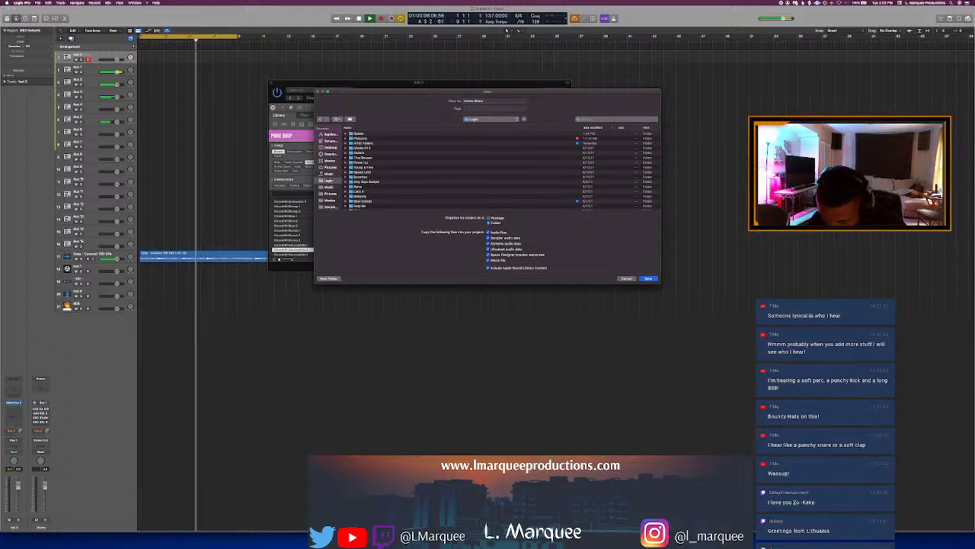
{"action": "key", "text": "Return"}
Step: Restart project playback and audition HOME clap, percussion and shaker samples in Finder against the beat
{"action": "key", "text": "ctrl+Up"}
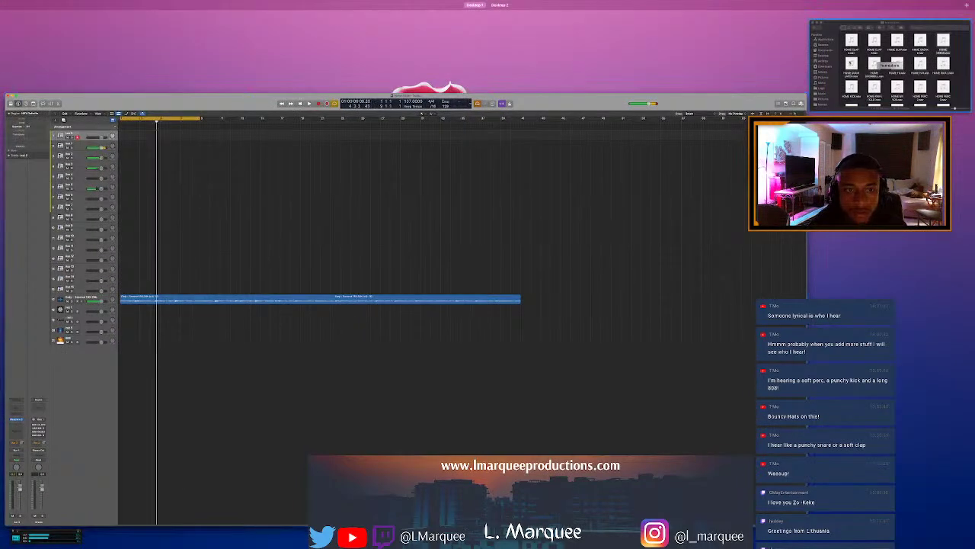
{"action": "left_click", "coordinate": [883, 64]}
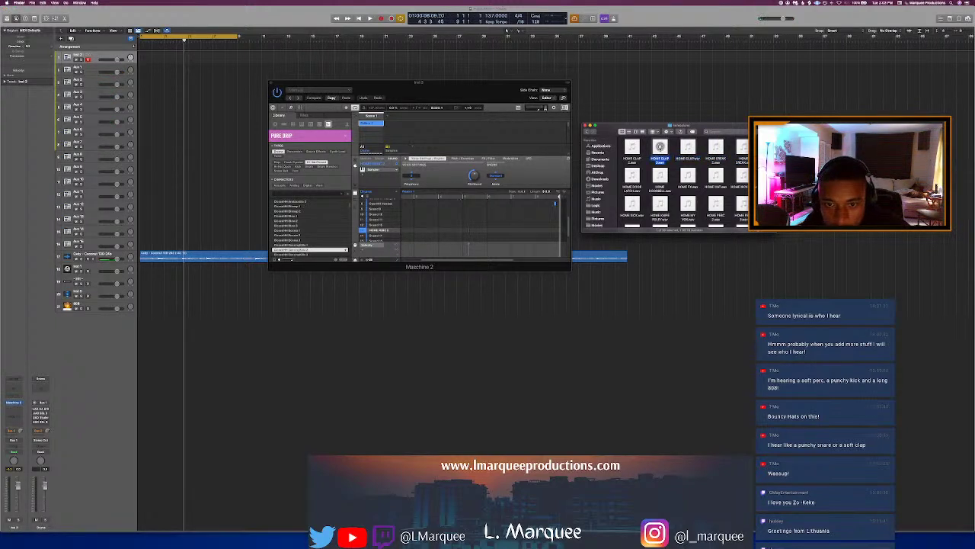
{"action": "left_click", "coordinate": [507, 29]}
{"action": "key", "text": "space"}
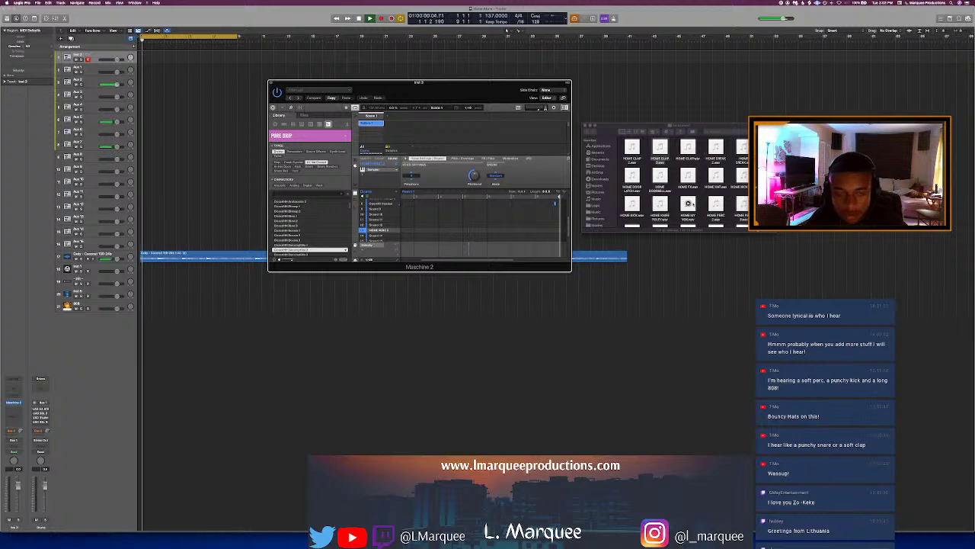
{"action": "key", "text": "super+Tab"}
{"action": "scroll", "coordinate": [705, 206], "scroll_direction": "down", "scroll_amount": 2}
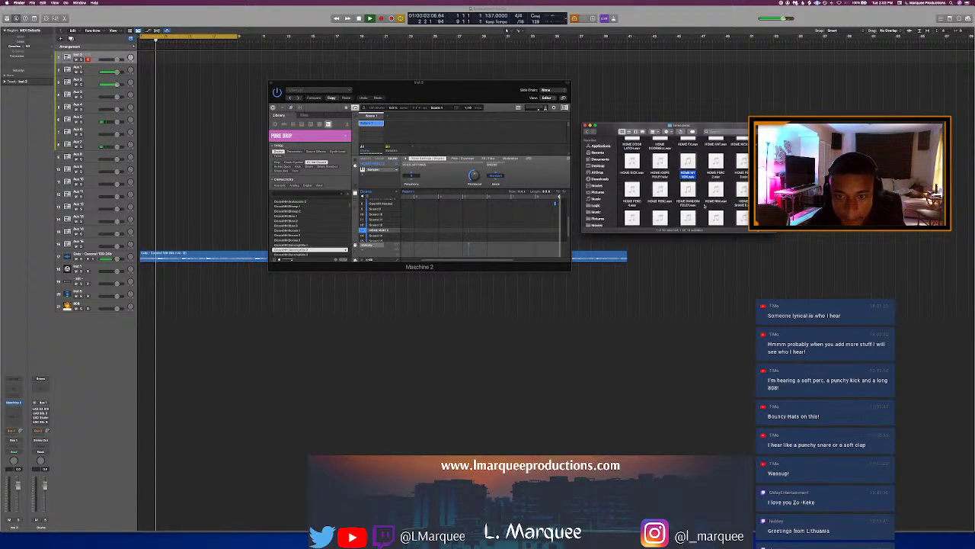
{"action": "left_click", "coordinate": [716, 161]}
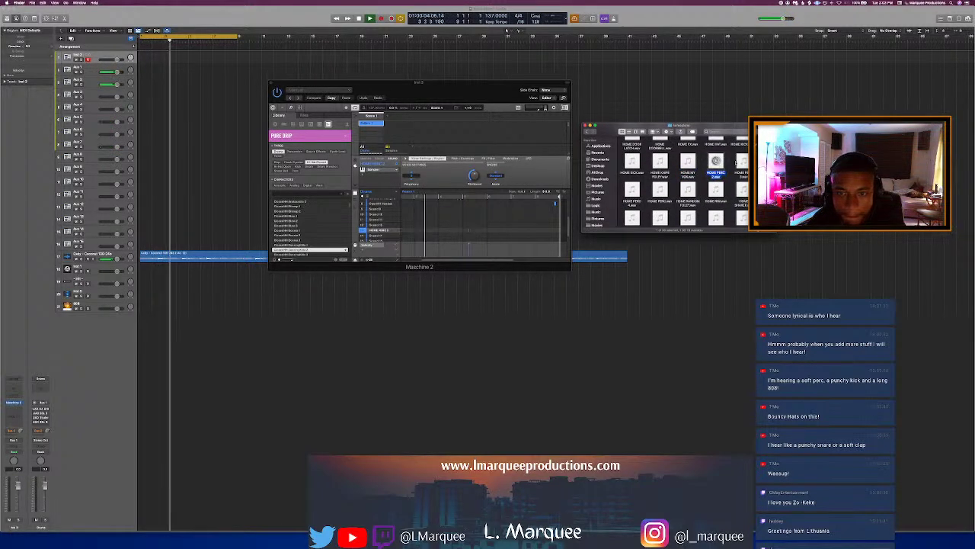
{"action": "left_click", "coordinate": [744, 189]}
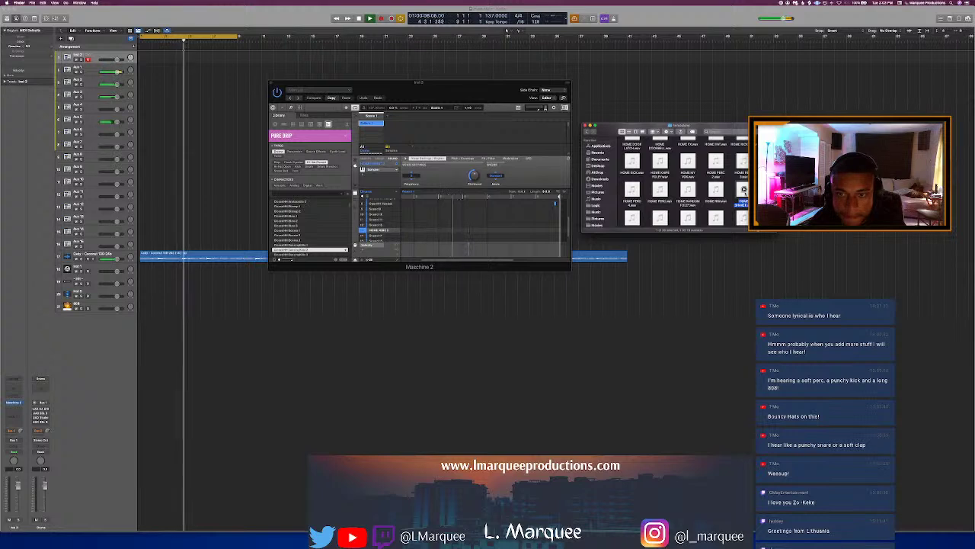
Step: Load the HOME SHAKER sample into an empty Maschine sound slot and play a short shaker part into the pattern
{"action": "scroll", "coordinate": [685, 183], "scroll_direction": "down", "scroll_amount": 2}
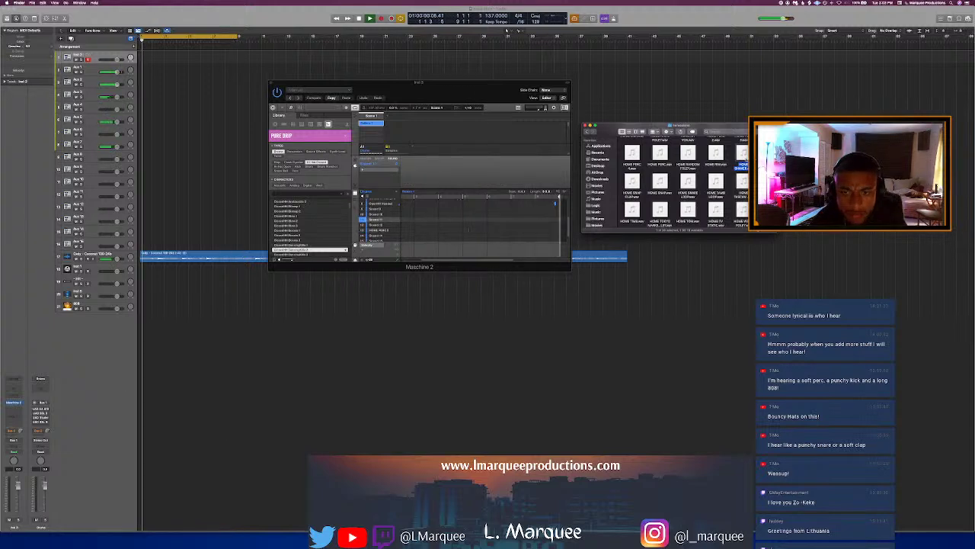
{"action": "left_click_drag", "start_coordinate": [743, 166], "coordinate": [393, 221]}
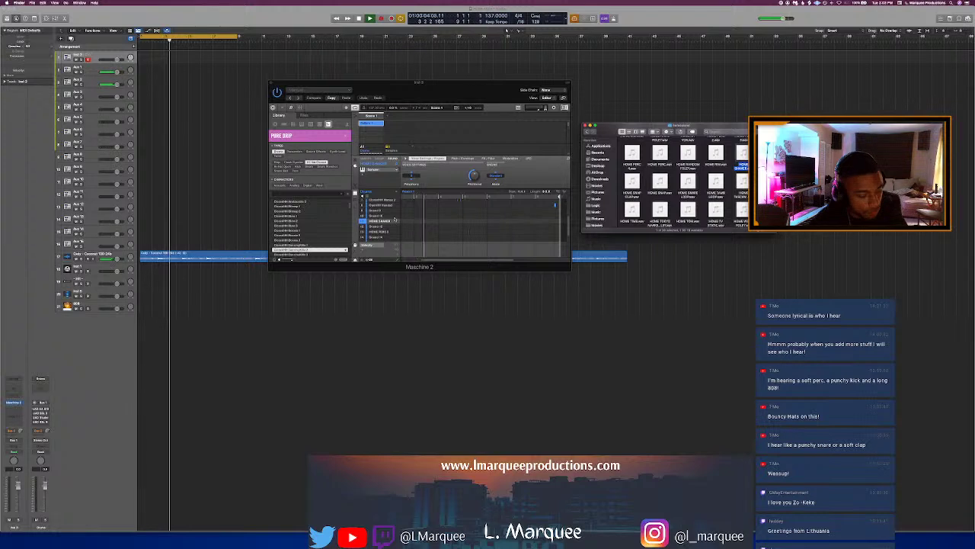
{"action": "left_click", "coordinate": [245, 121]}
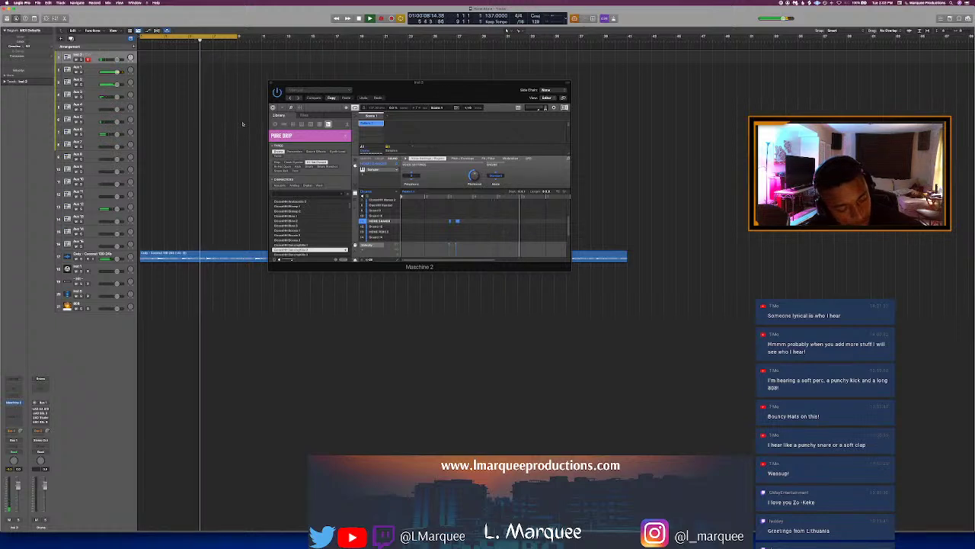
{"action": "key", "text": "Return"}
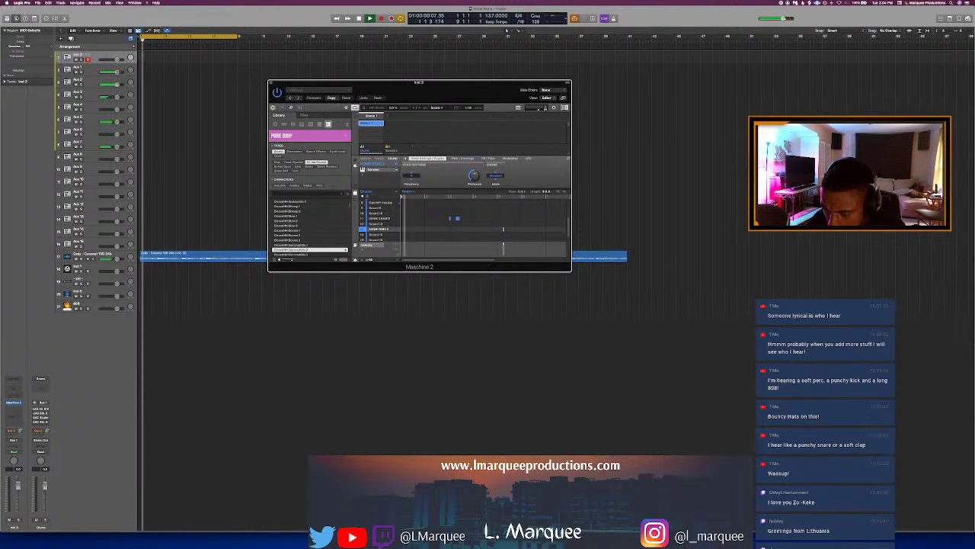
Step: Switch to Finder, open the Baby sample folder, and audition several BABY percussion samples against the beat
{"action": "key", "text": "super+Tab"}
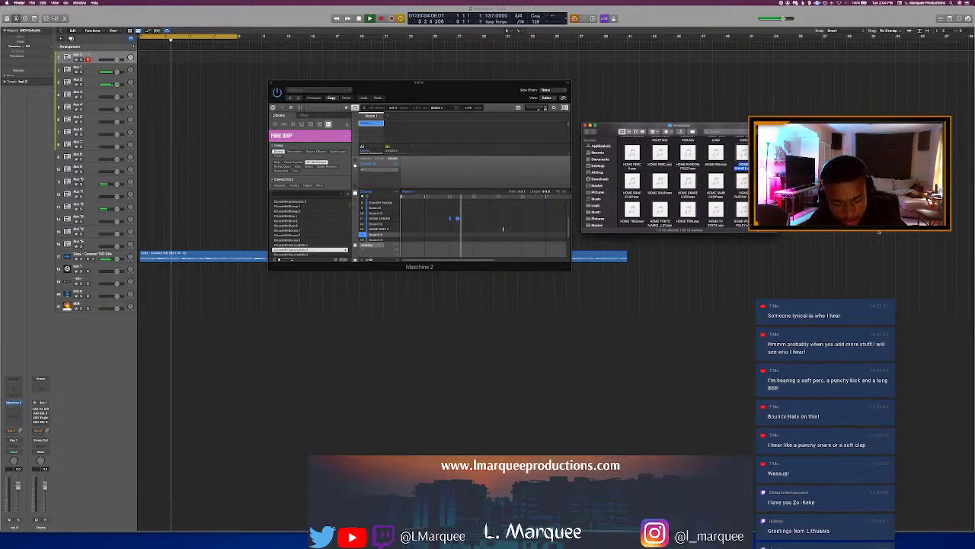
{"action": "left_click", "coordinate": [586, 132]}
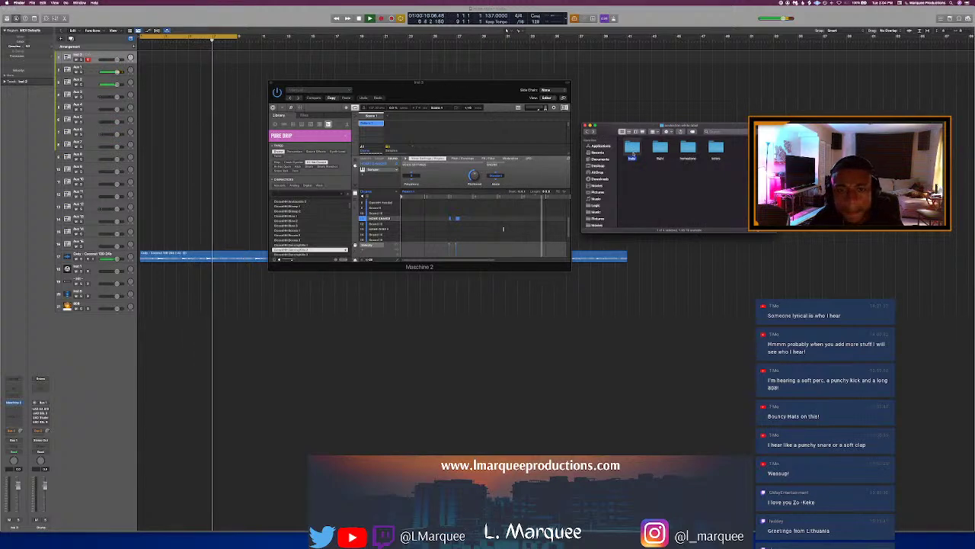
{"action": "double_click", "coordinate": [632, 149]}
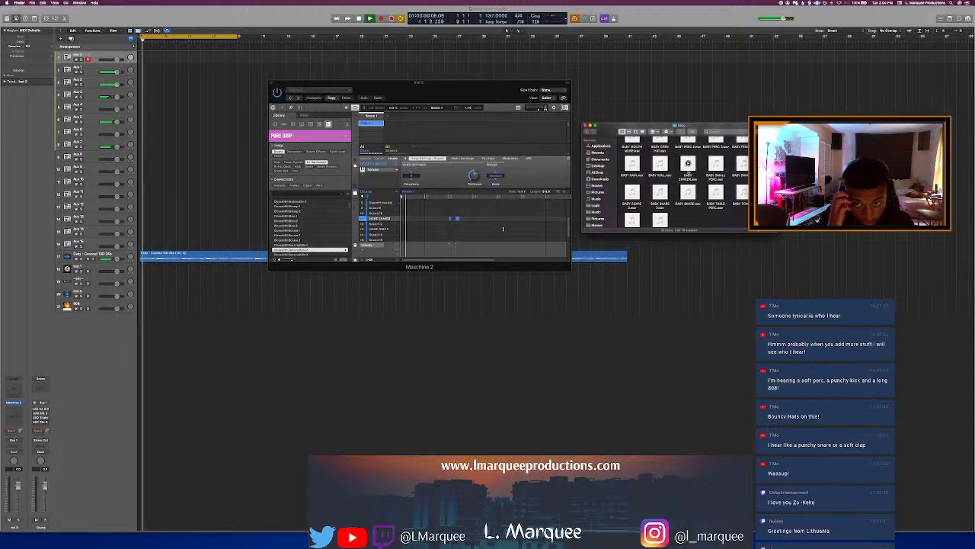
{"action": "left_click", "coordinate": [716, 192]}
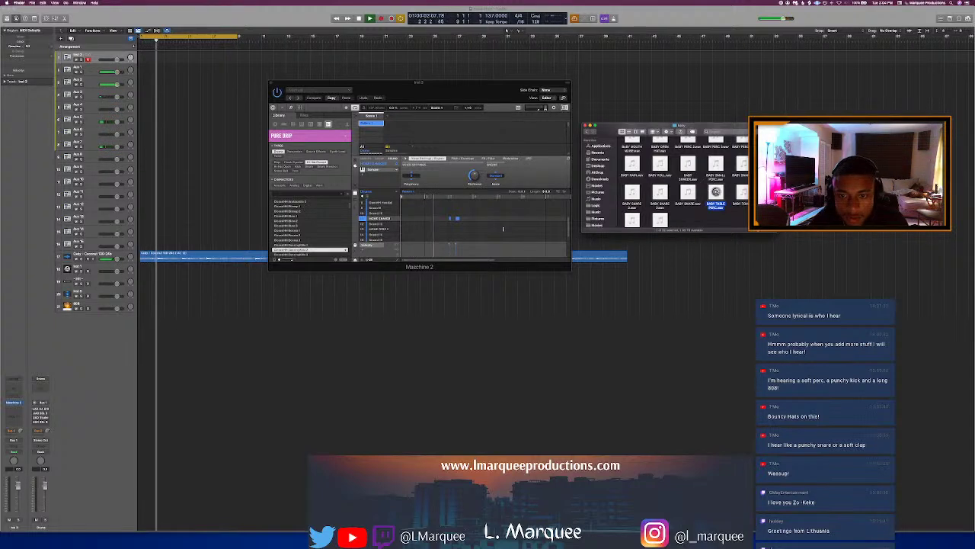
{"action": "left_click", "coordinate": [730, 166]}
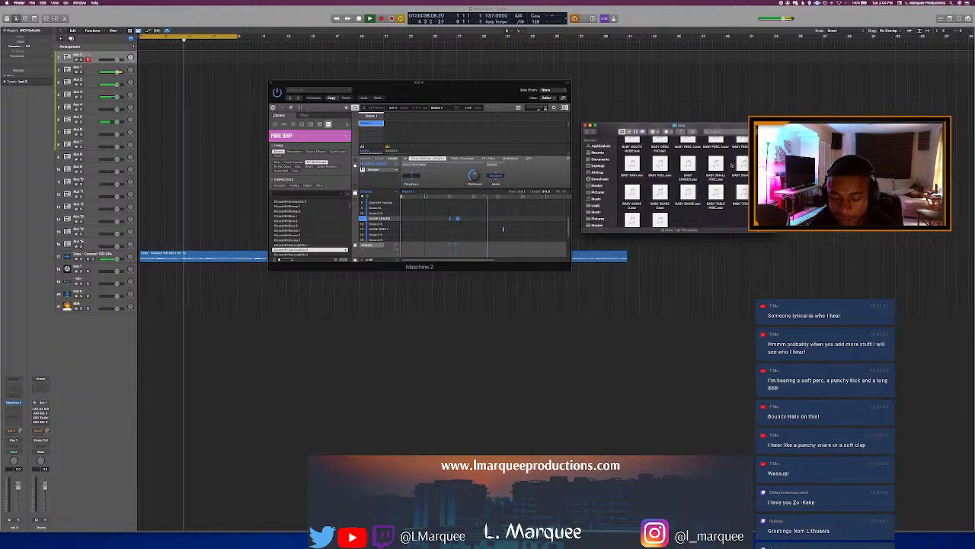
{"action": "scroll", "coordinate": [730, 166], "scroll_direction": "up", "scroll_amount": 3}
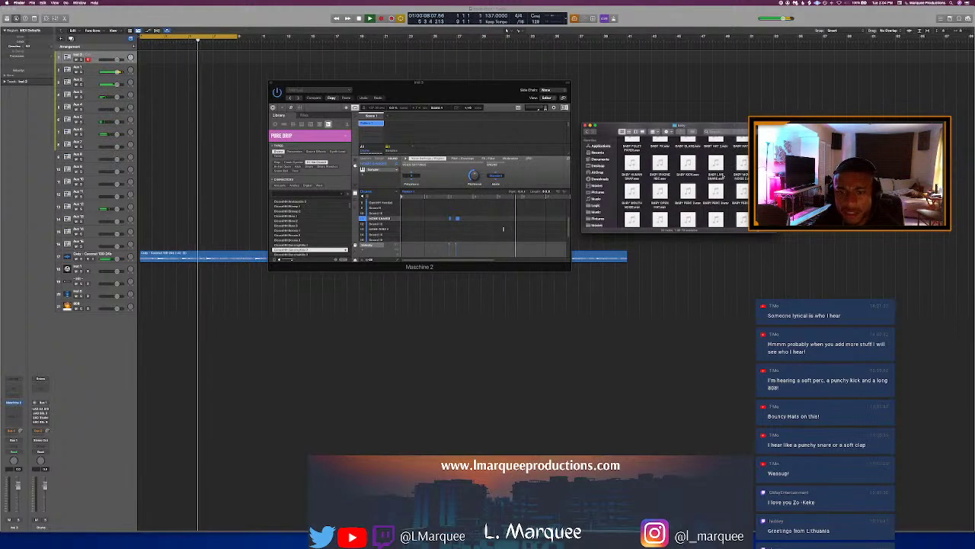
{"action": "left_click", "coordinate": [688, 190]}
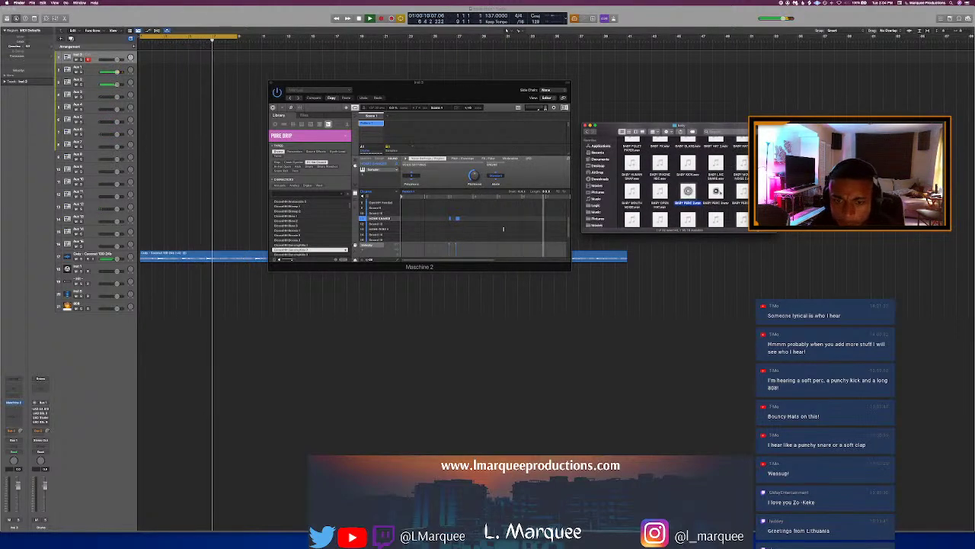
{"action": "left_click", "coordinate": [743, 191]}
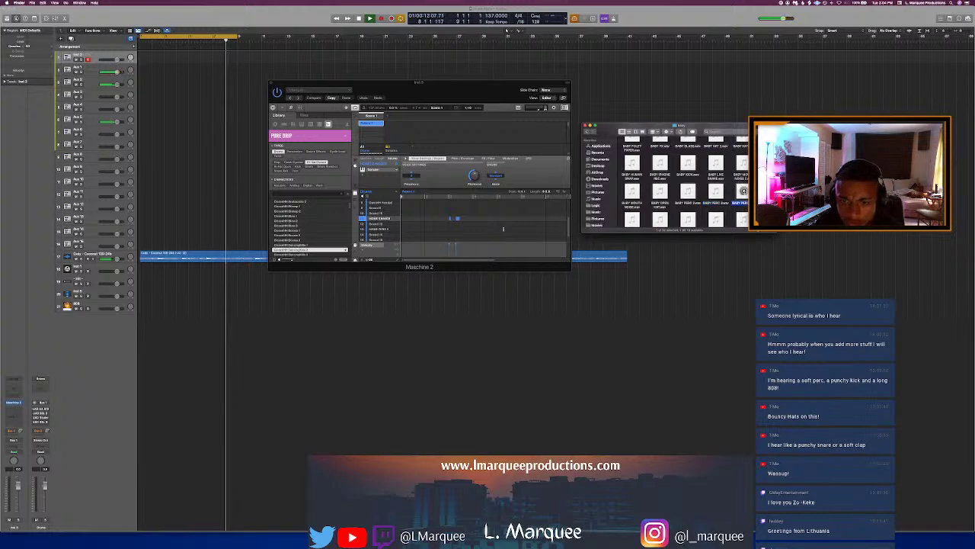
{"action": "scroll", "coordinate": [646, 210], "scroll_direction": "down", "scroll_amount": 2}
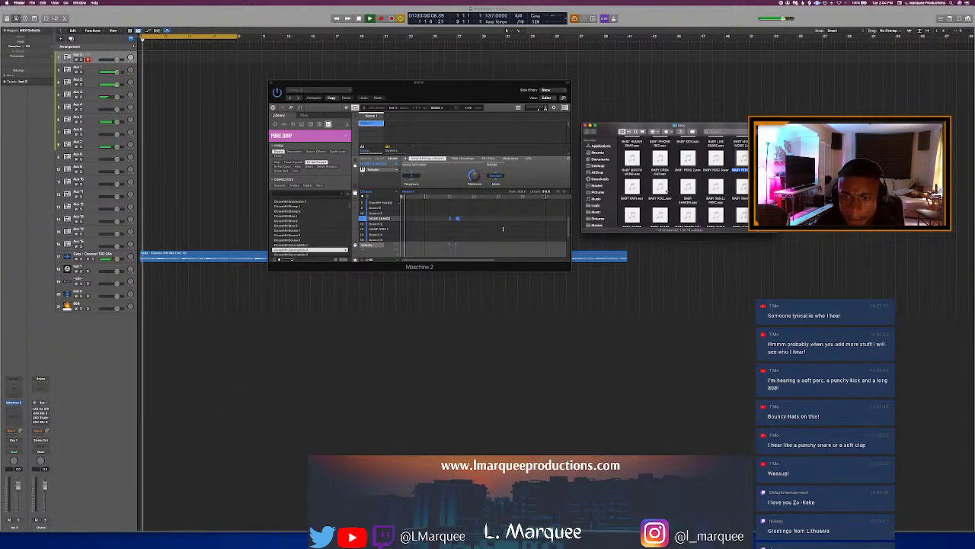
{"action": "scroll", "coordinate": [647, 210], "scroll_direction": "down", "scroll_amount": 2}
{"action": "scroll", "coordinate": [646, 210], "scroll_direction": "down", "scroll_amount": 1}
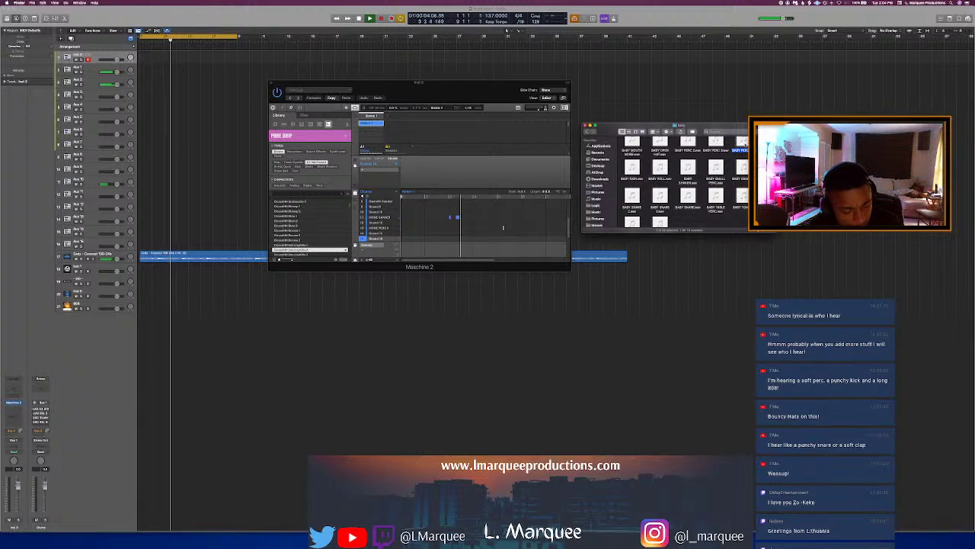
Step: Load the BABY PERC sample into an empty Maschine sound slot and play a short part near the pattern's end
{"action": "left_click", "coordinate": [632, 222]}
{"action": "left_click_drag", "start_coordinate": [627, 226], "coordinate": [379, 233]}
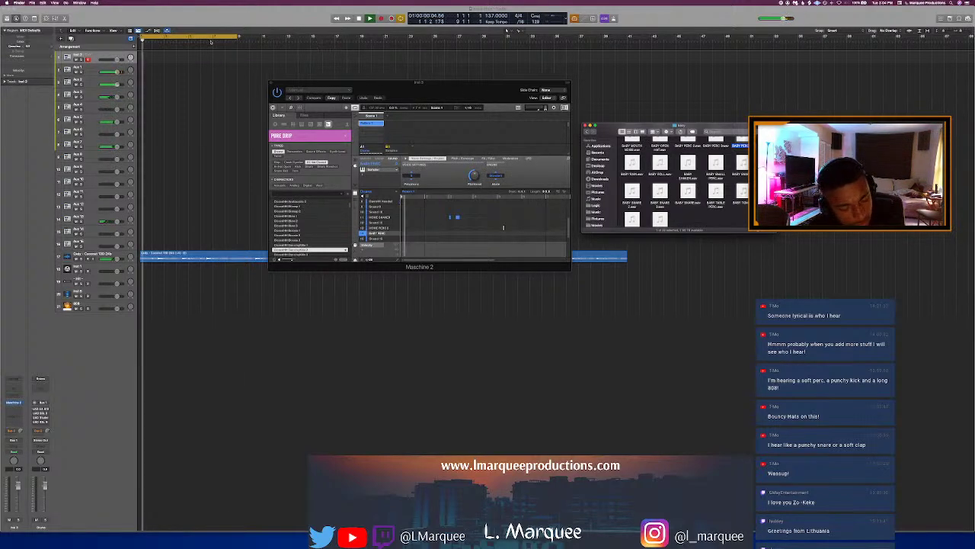
{"action": "left_click", "coordinate": [321, 47]}
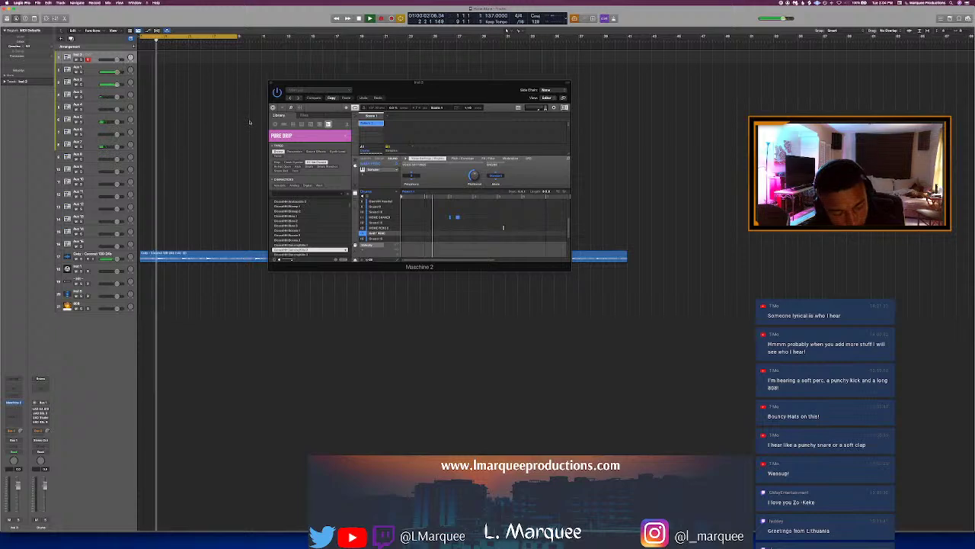
{"action": "key", "text": "ctrl+Up"}
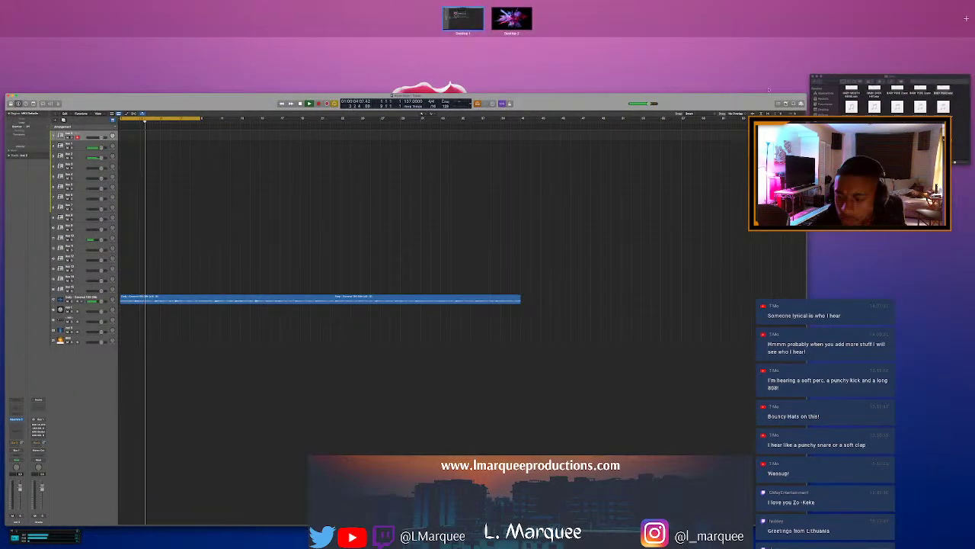
{"action": "key", "text": "ctrl+Up"}
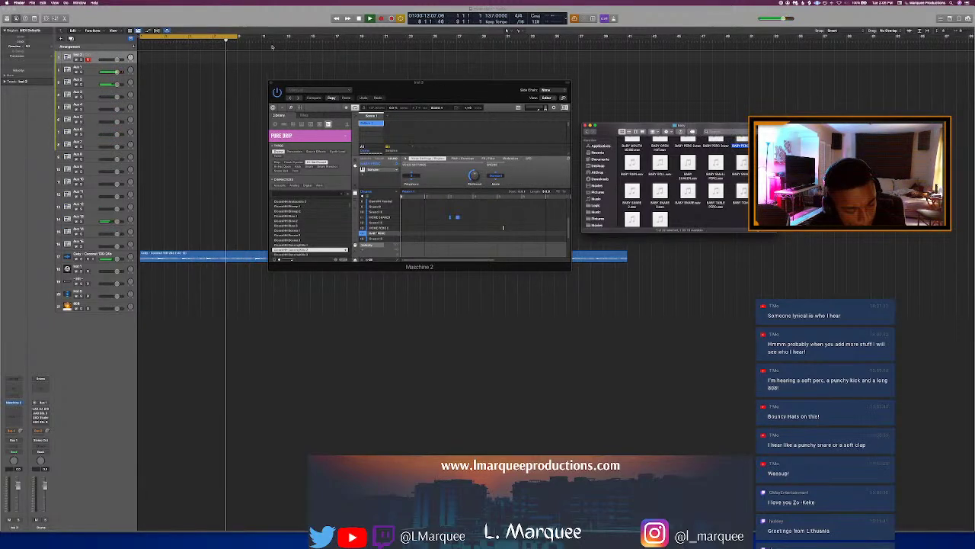
{"action": "left_click", "coordinate": [191, 41]}
{"action": "left_click", "coordinate": [189, 40]}
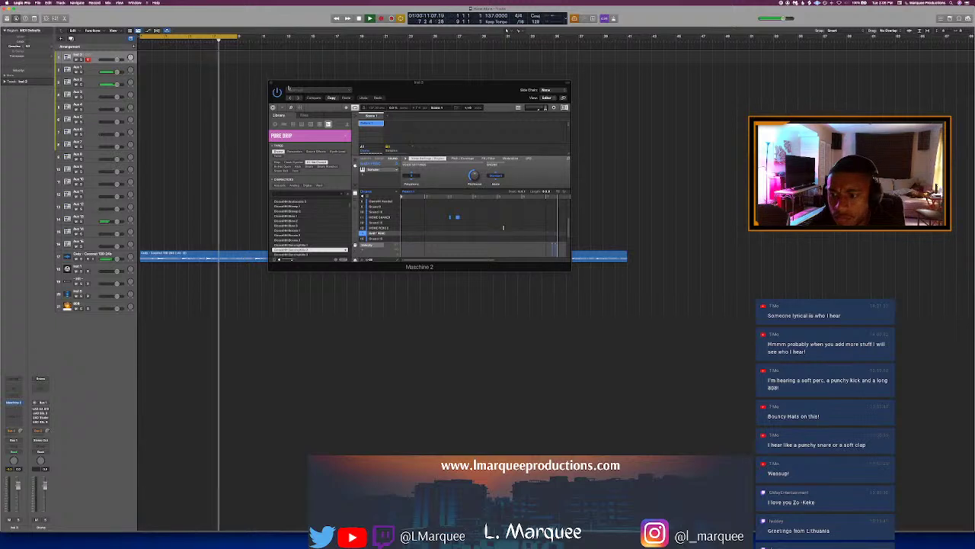
Step: Close the Maschine window and open Komplete Kontrol on the Inst 1 track, with playback moved further into the arrangement
{"action": "left_click", "coordinate": [272, 83]}
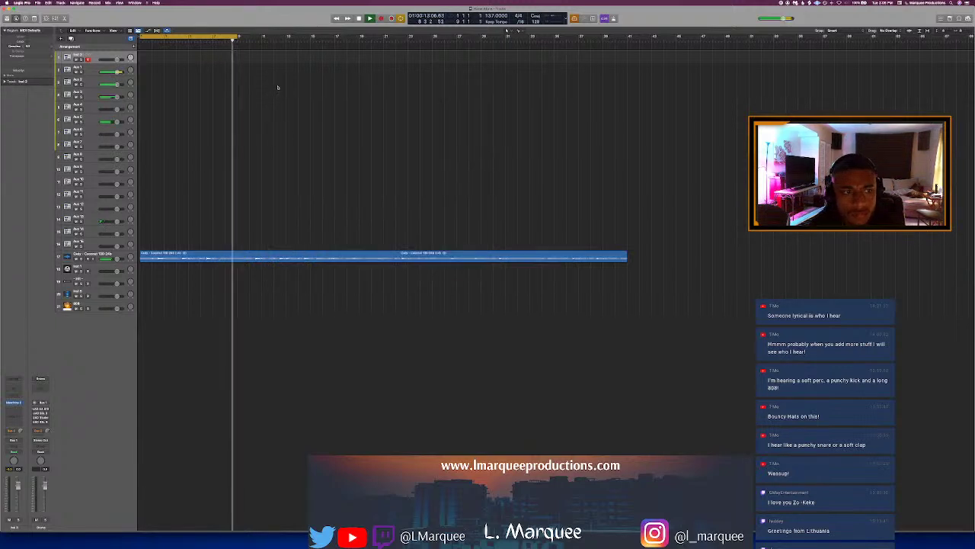
{"action": "left_click", "coordinate": [100, 268]}
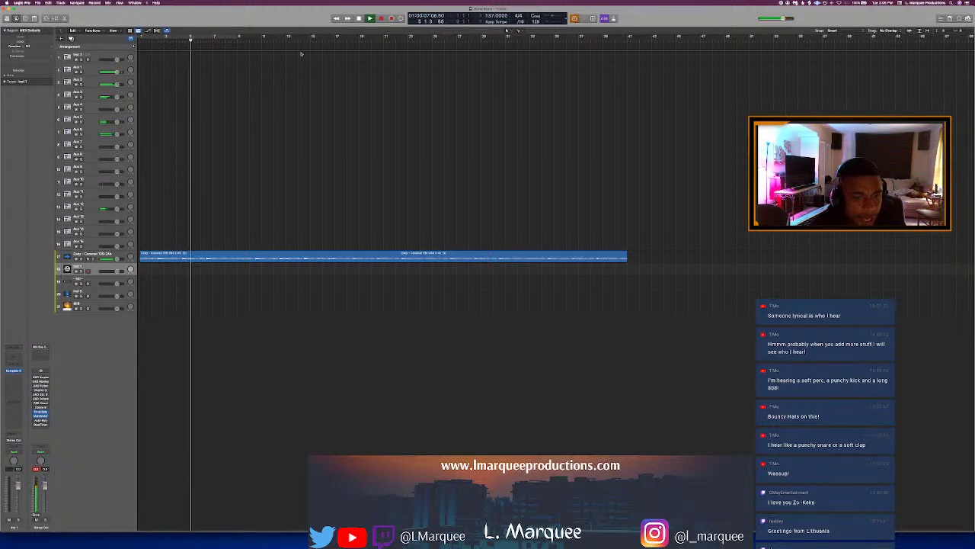
{"action": "left_click", "coordinate": [347, 39]}
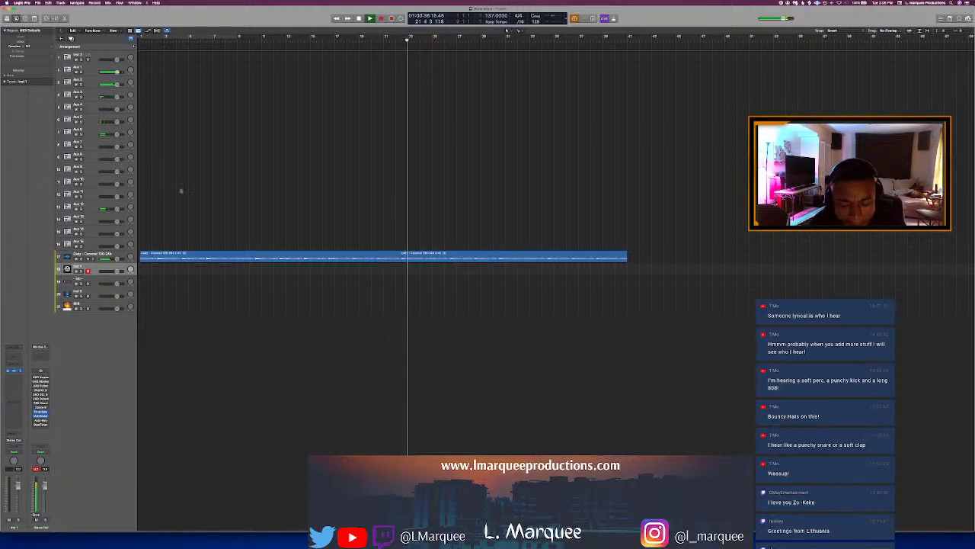
{"action": "key", "text": "v"}
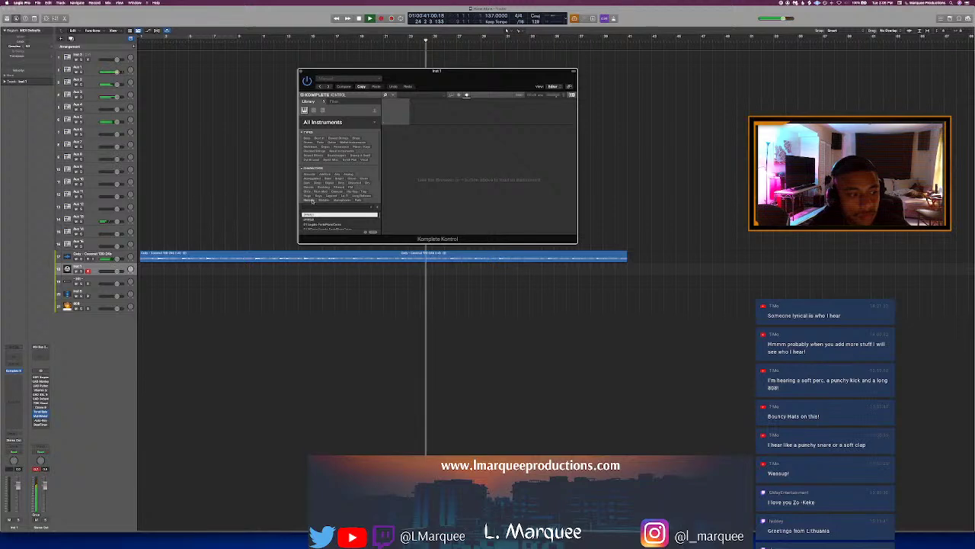
Step: Move the Komplete Kontrol window aside, choose the Hybrid Keys library, and browse its presets to load one
{"action": "left_click_drag", "start_coordinate": [441, 85], "coordinate": [492, 95]}
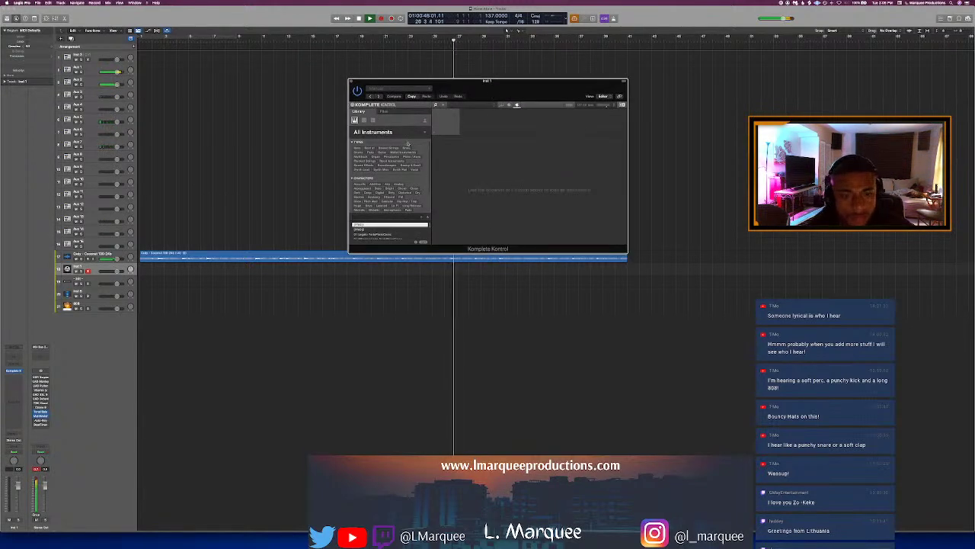
{"action": "left_click", "coordinate": [403, 133]}
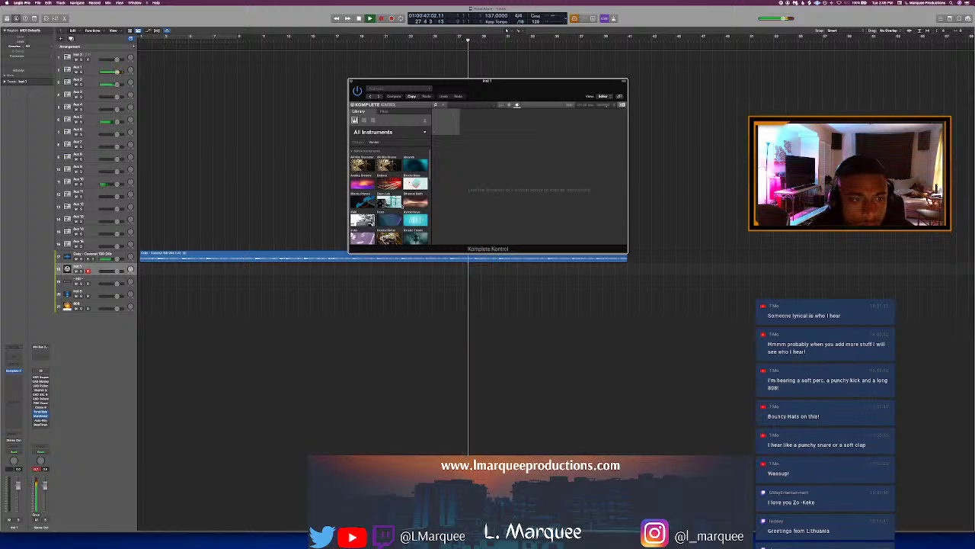
{"action": "scroll", "coordinate": [417, 200], "scroll_direction": "down", "scroll_amount": 5}
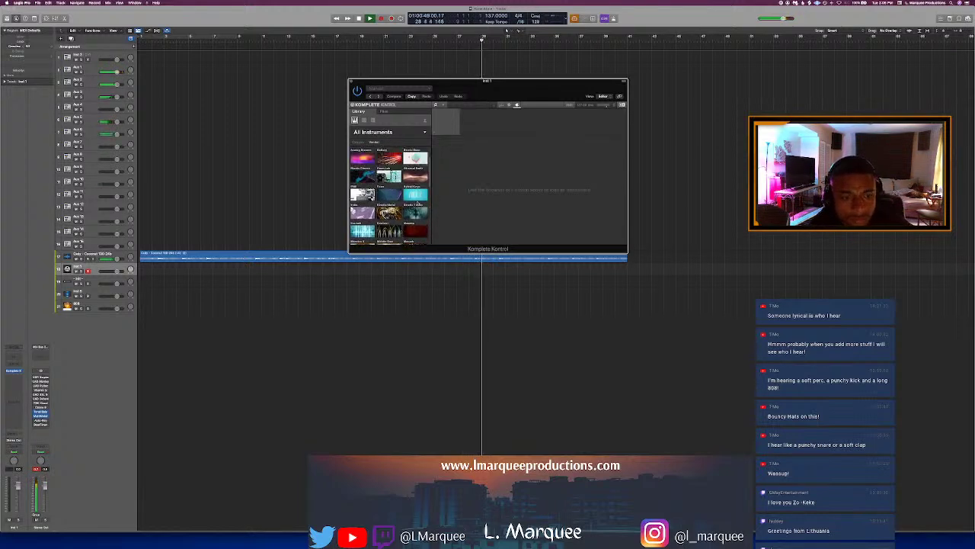
{"action": "left_click", "coordinate": [417, 196]}
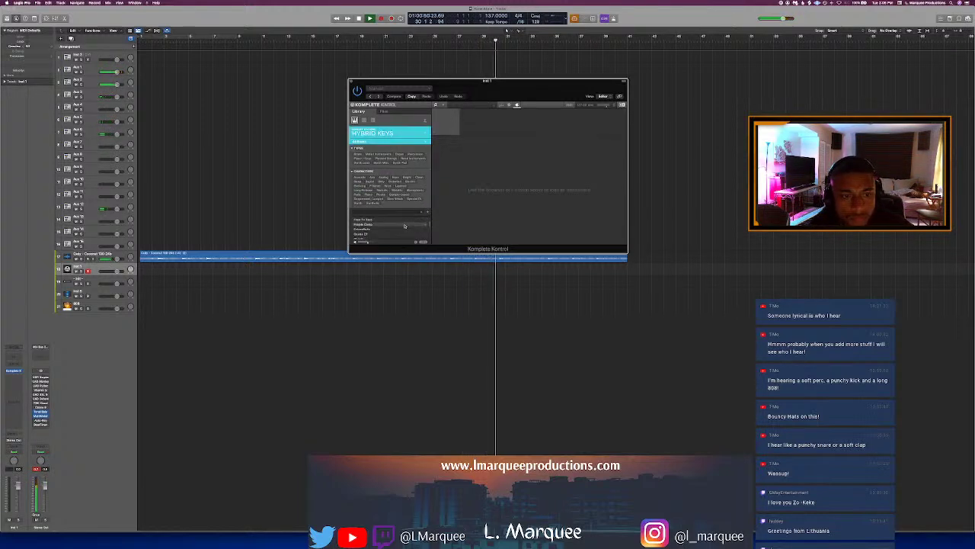
{"action": "scroll", "coordinate": [394, 232], "scroll_direction": "down", "scroll_amount": 5}
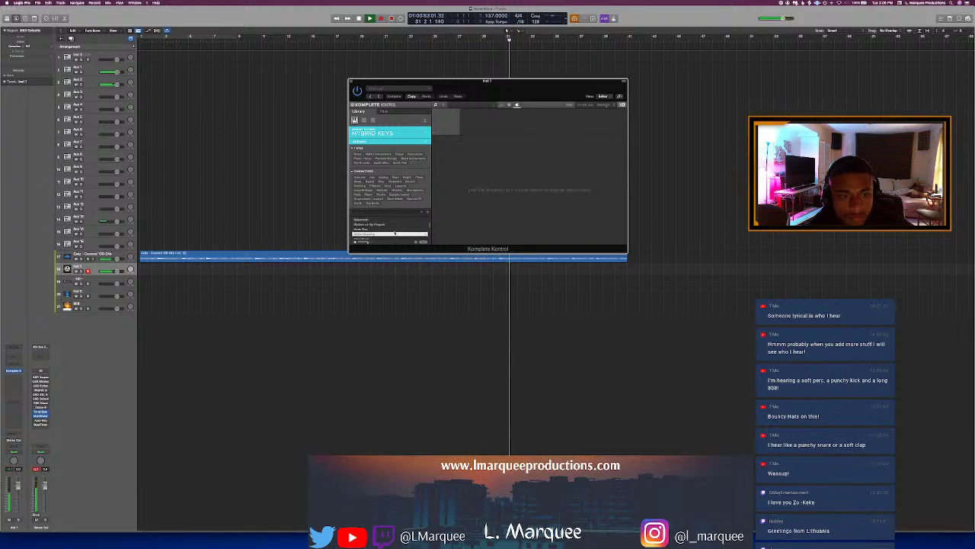
{"action": "scroll", "coordinate": [393, 232], "scroll_direction": "down", "scroll_amount": 5}
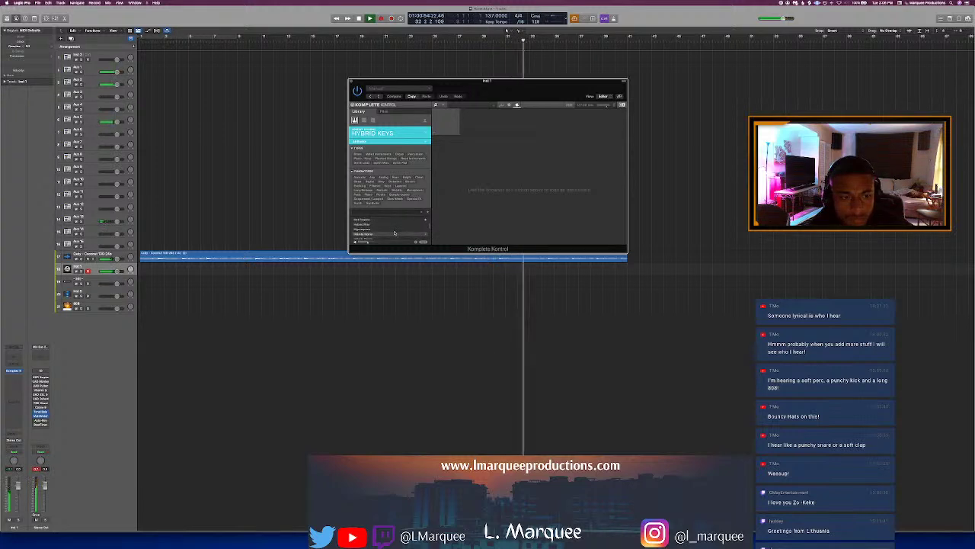
{"action": "scroll", "coordinate": [394, 232], "scroll_direction": "down", "scroll_amount": 2}
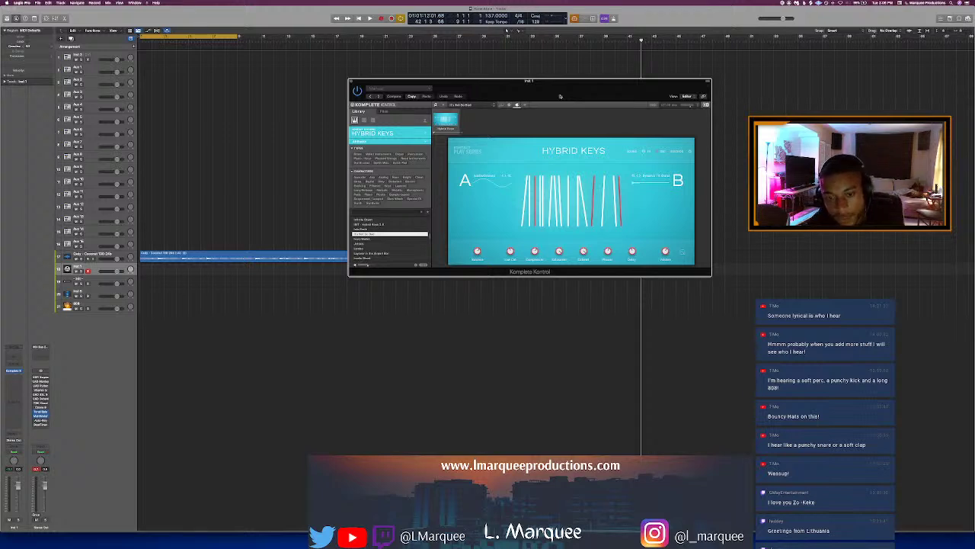
Step: Restart playback from the beginning and open Auto-Key on the Stereo Out channel to check the beat's key
{"action": "key", "text": "Return"}
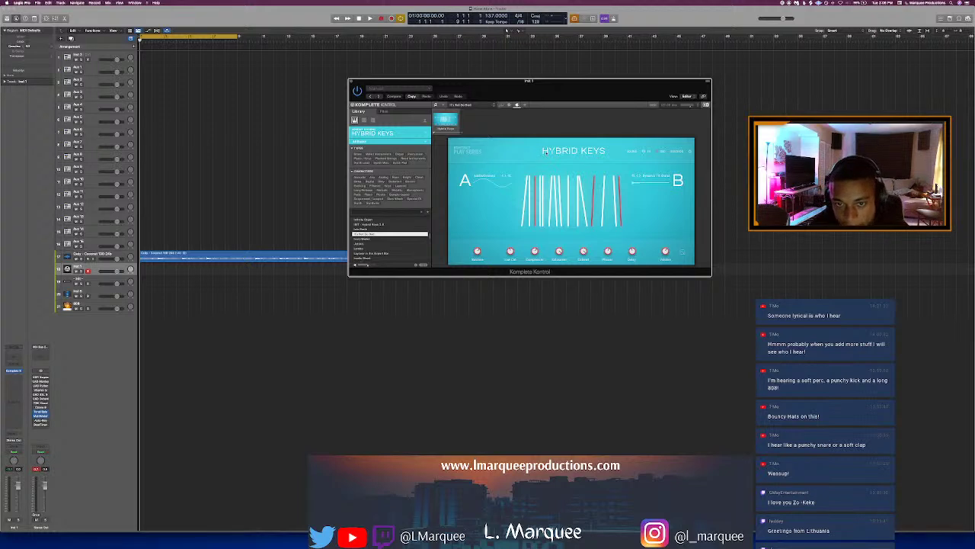
{"action": "key", "text": "space"}
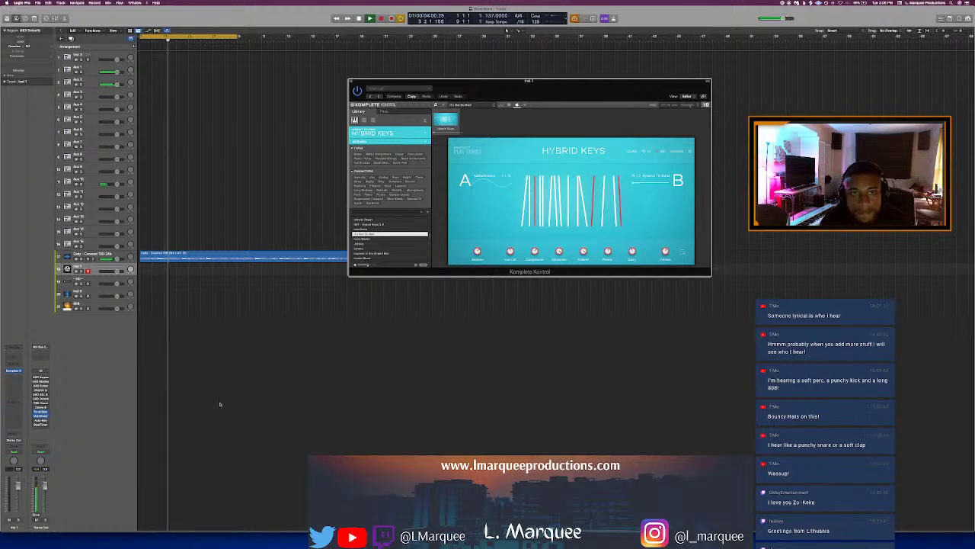
{"action": "left_click", "coordinate": [37, 421]}
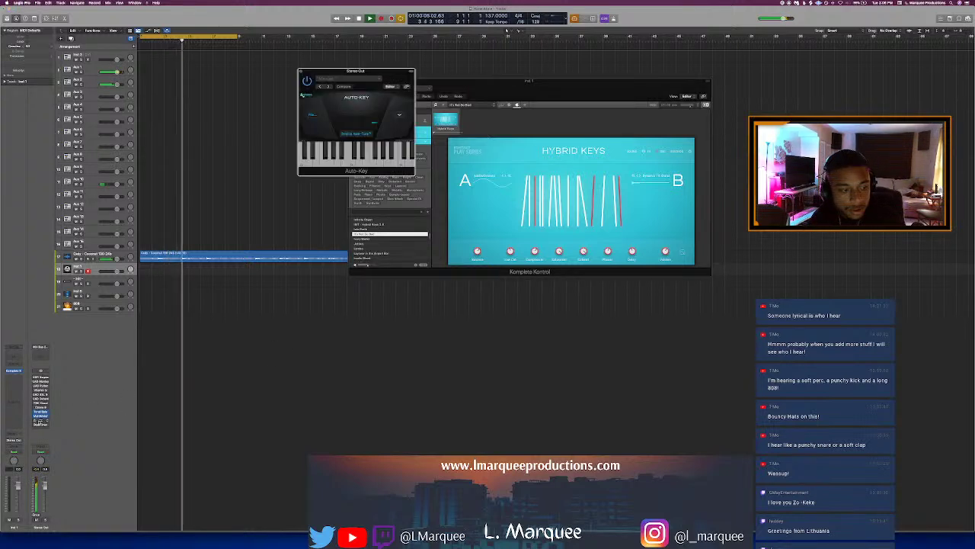
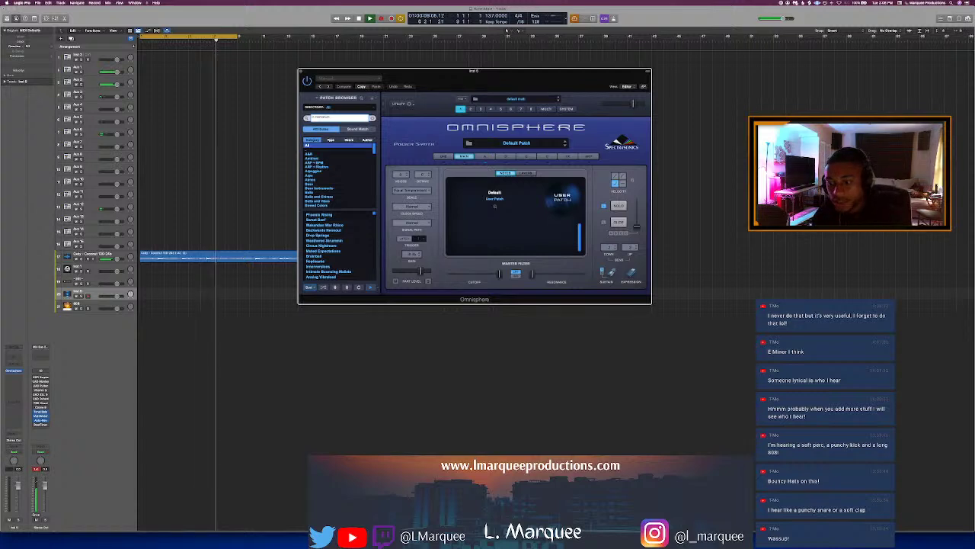
Step: Find and load the In Memorium 2 patch in Omnisphere, and shuffle the patch list to pick a Keys patch
{"action": "type", "text": "In Memoriam"}
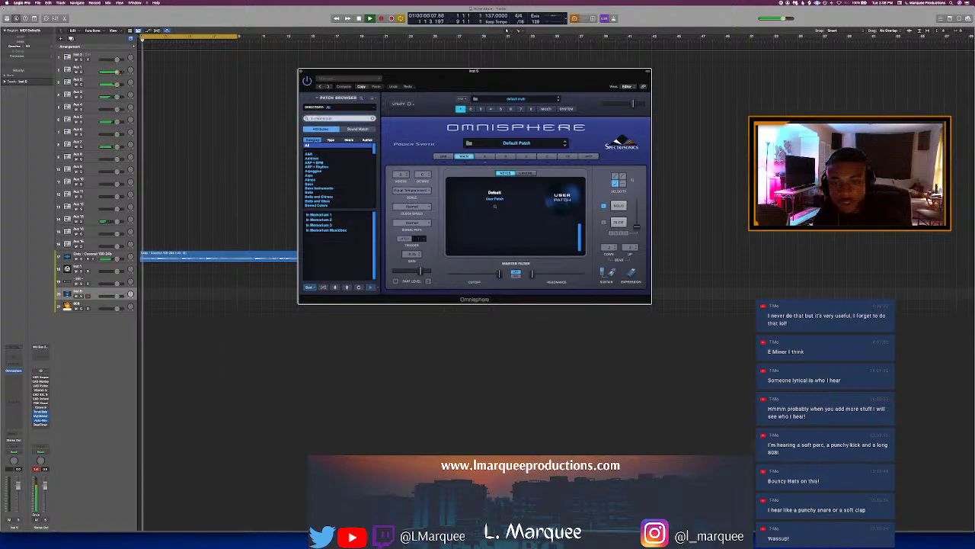
{"action": "left_click", "coordinate": [320, 219]}
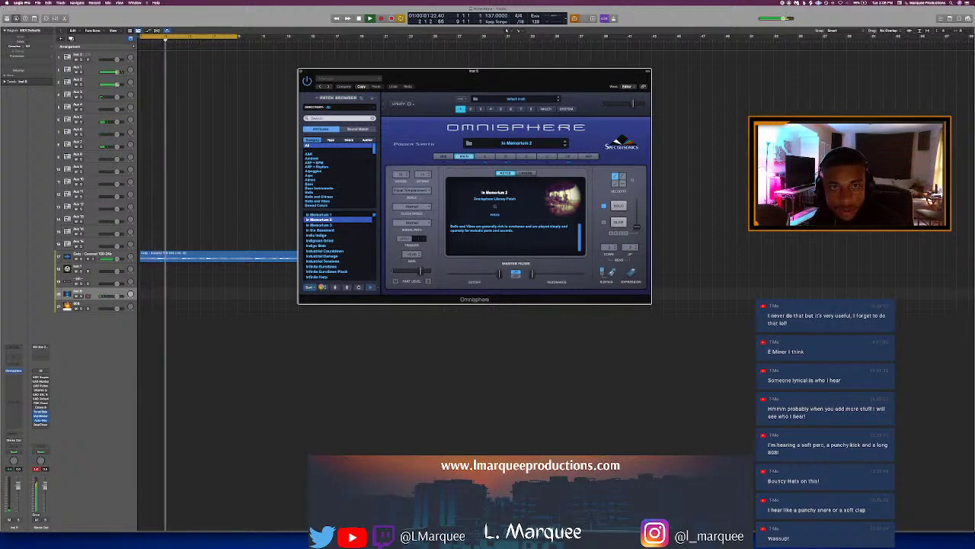
{"action": "left_click", "coordinate": [322, 287]}
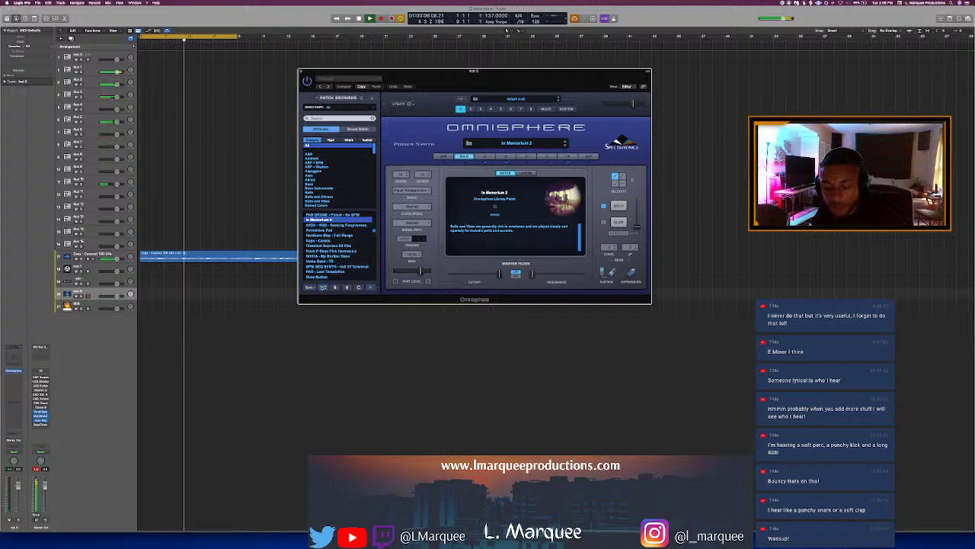
{"action": "left_click", "coordinate": [331, 241]}
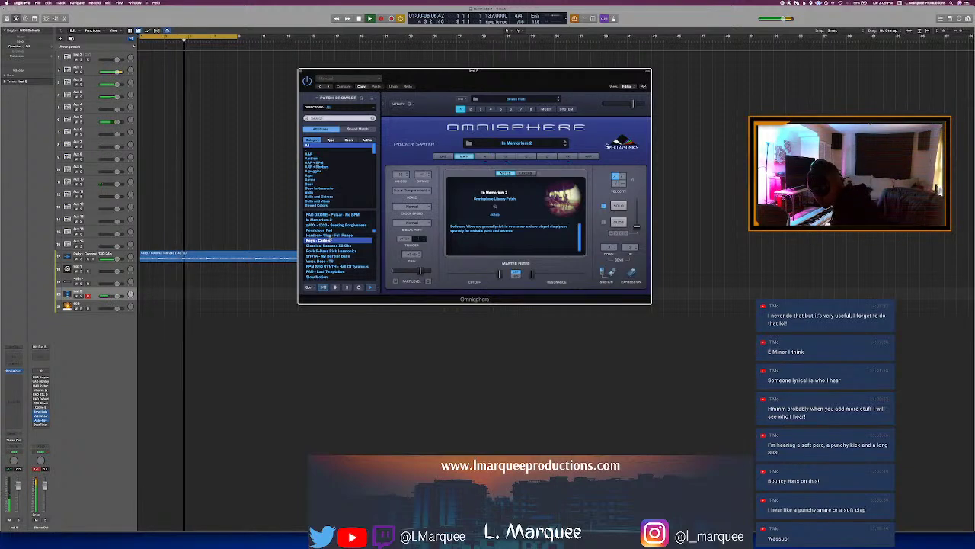
{"action": "key", "text": "space"}
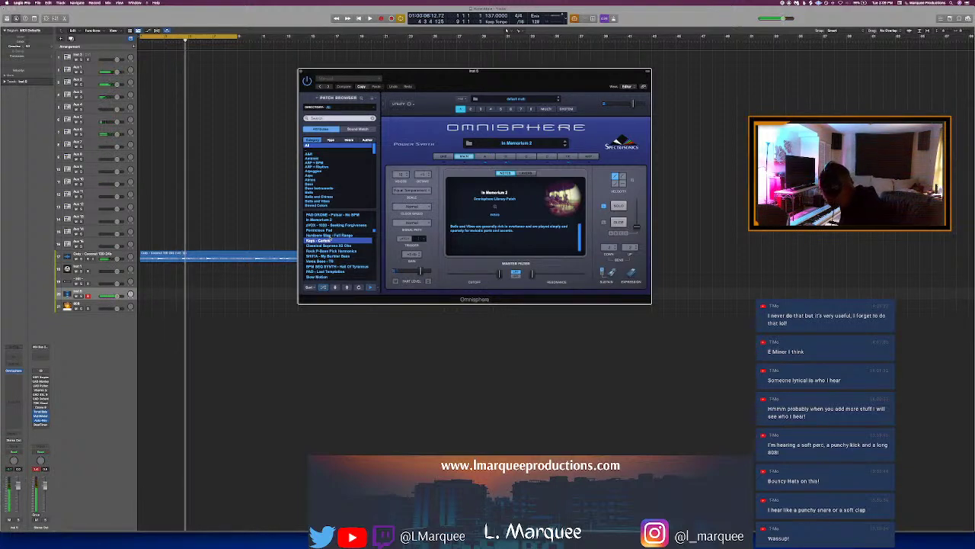
Step: Play the beat from the start several times to audition the In Memorium 2 patch against it
{"action": "key", "text": "Return"}
{"action": "key", "text": "space"}
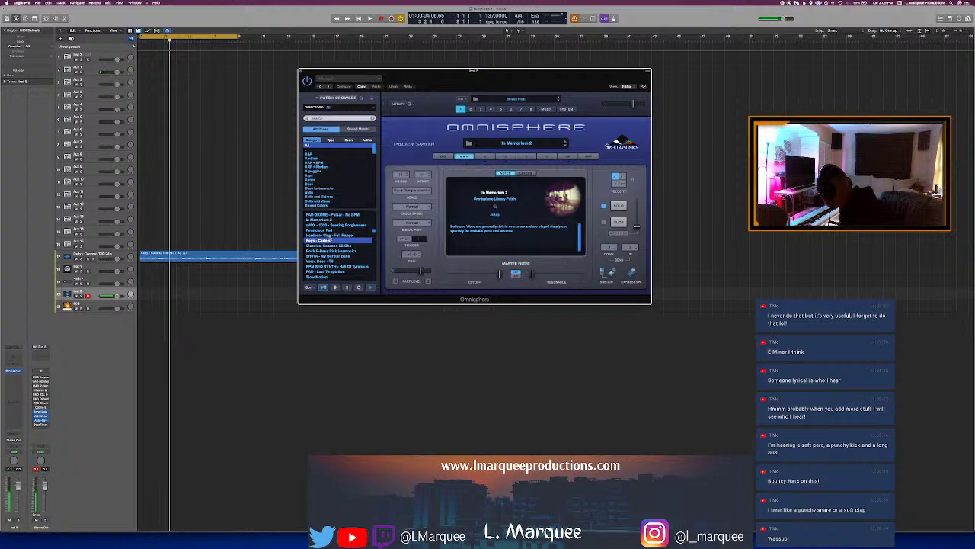
{"action": "key", "text": "space"}
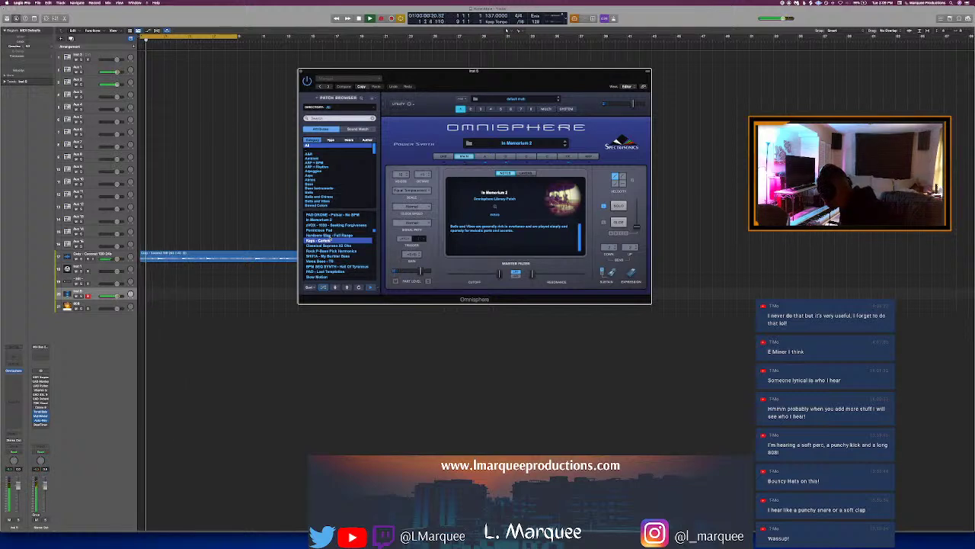
{"action": "key", "text": "space"}
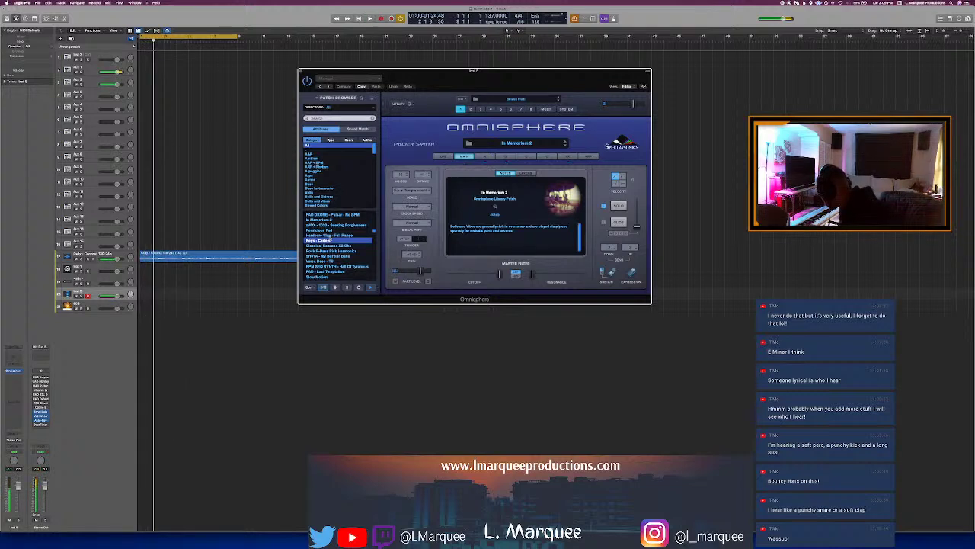
{"action": "key", "text": "space"}
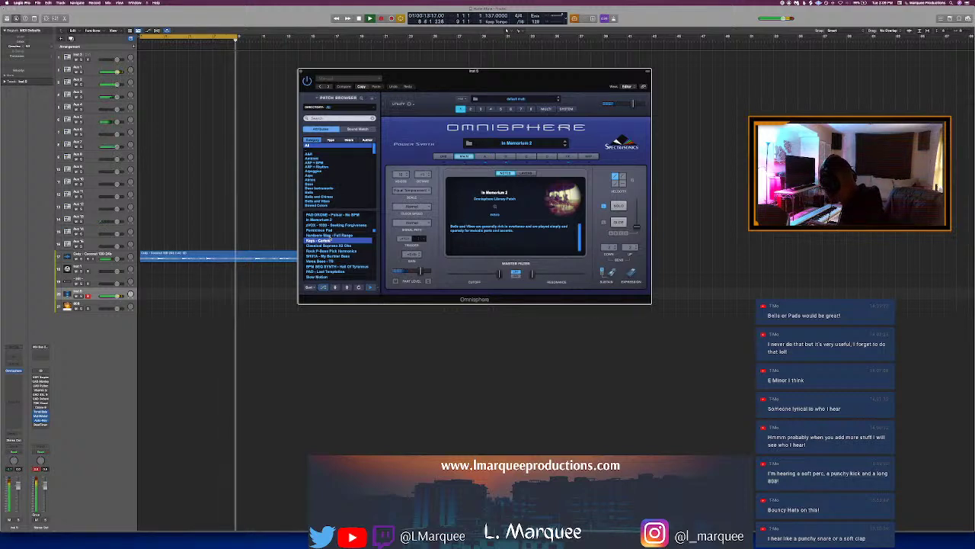
{"action": "key", "text": "space"}
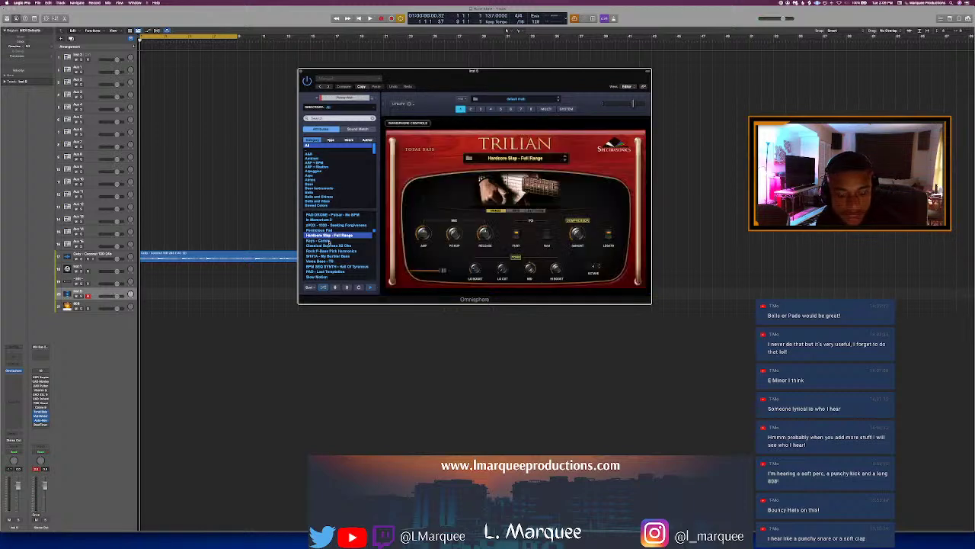
Step: Look through the Omnisphere patch list for another sound and close the Omnisphere window
{"action": "scroll", "coordinate": [328, 240], "scroll_direction": "up", "scroll_amount": 1}
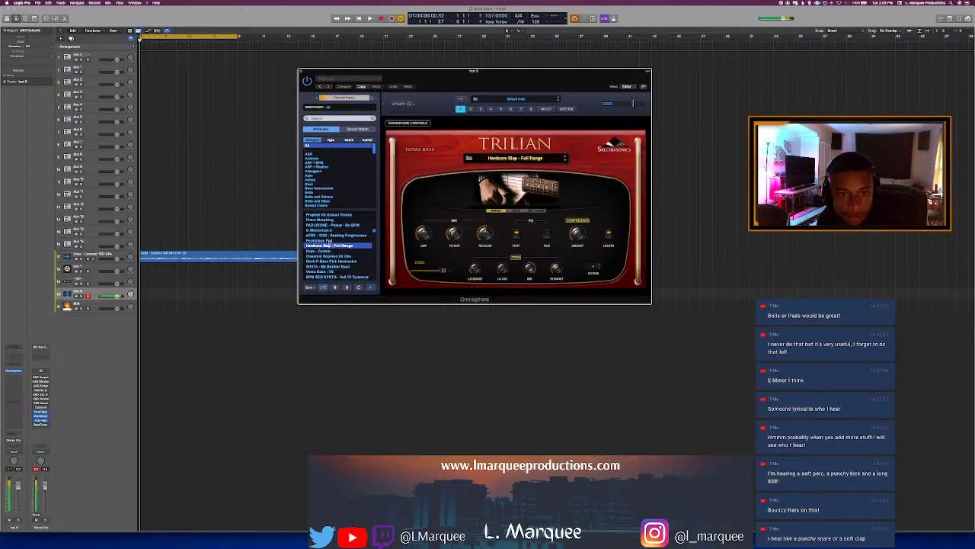
{"action": "scroll", "coordinate": [328, 241], "scroll_direction": "down", "scroll_amount": 8}
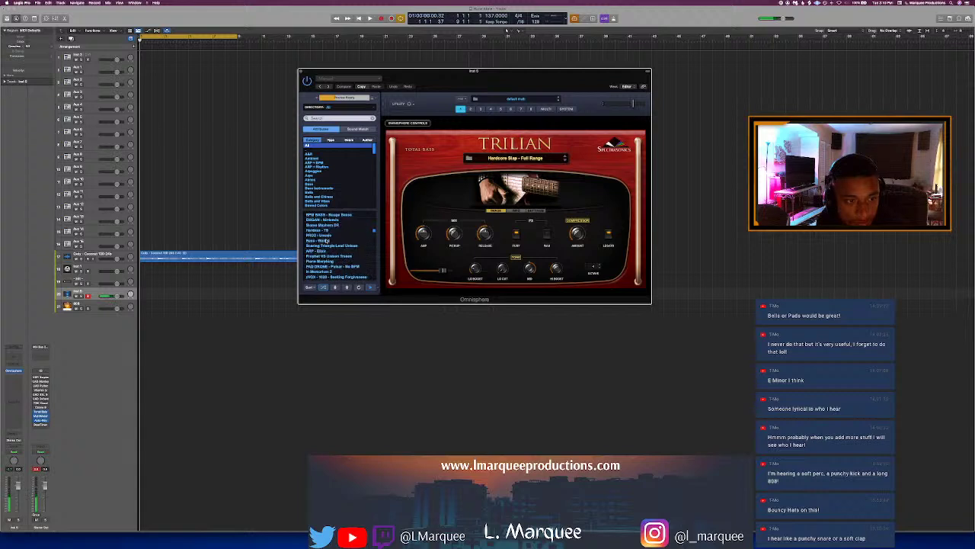
{"action": "scroll", "coordinate": [338, 256], "scroll_direction": "up", "scroll_amount": 8}
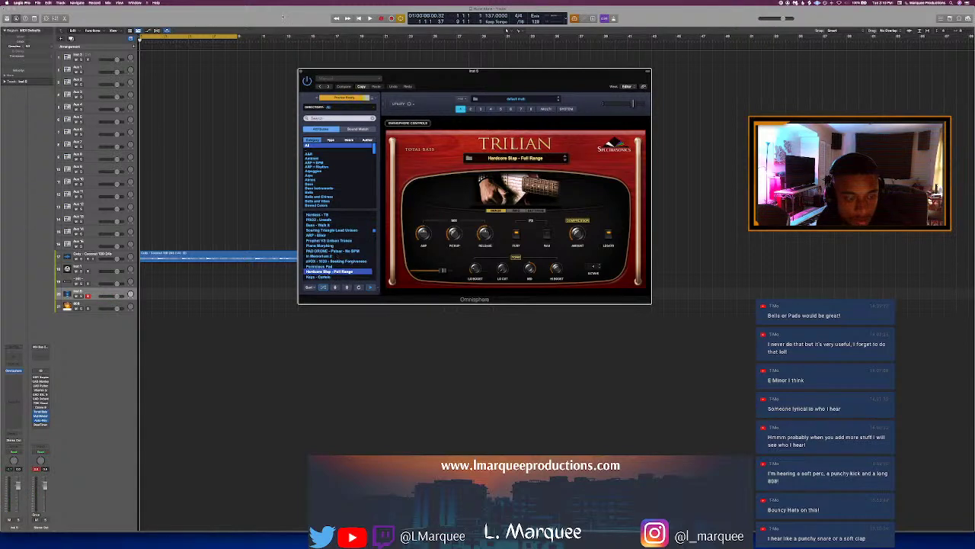
{"action": "key", "text": "super+w"}
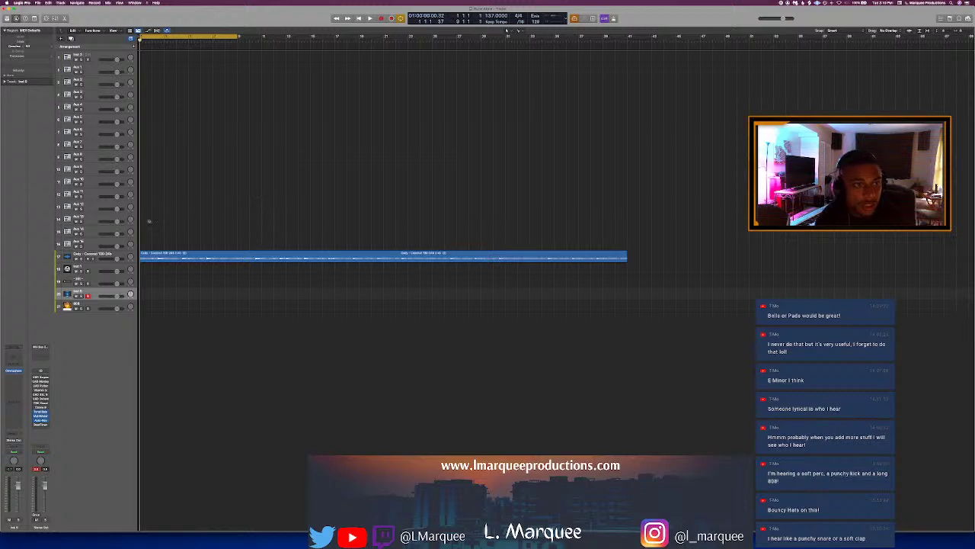
Step: With the beat playing, reopen Komplete Kontrol on Inst 1, widen the library to All Instruments, and find and load a Carbon 2 preset
{"action": "left_click", "coordinate": [95, 269]}
{"action": "key", "text": "space"}
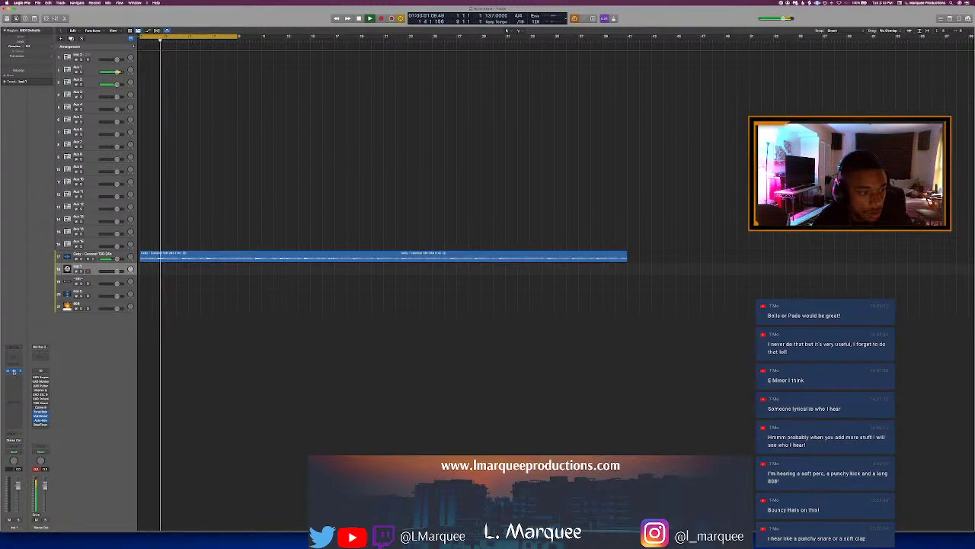
{"action": "key", "text": "v"}
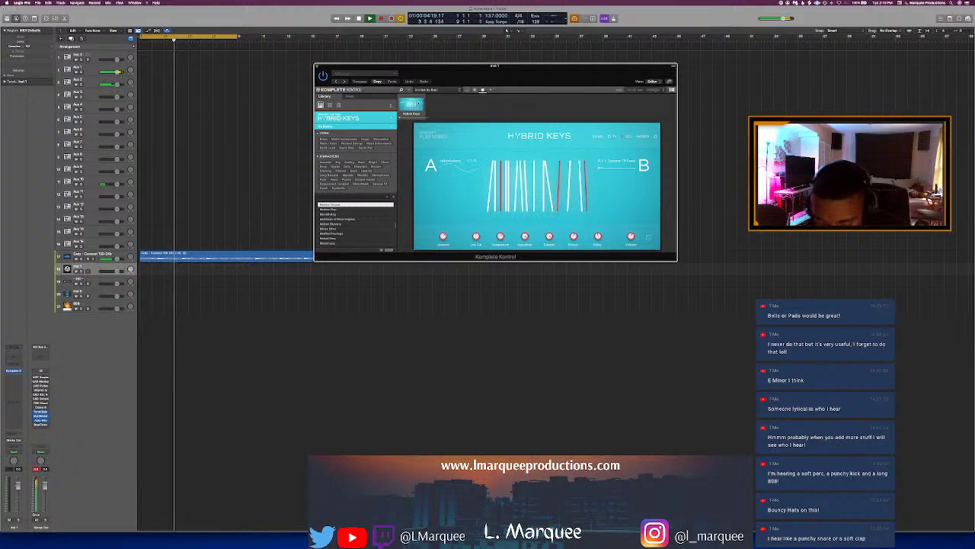
{"action": "left_click", "coordinate": [391, 118]}
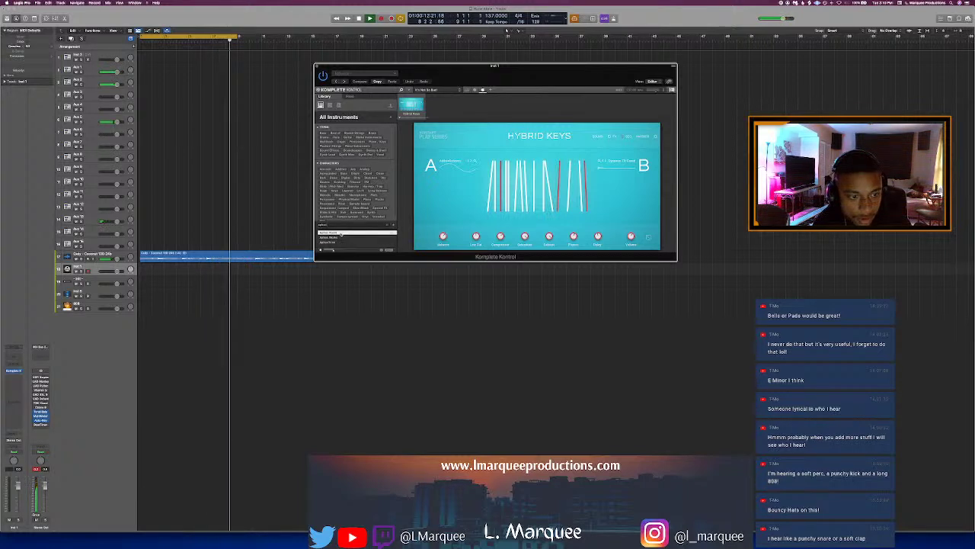
{"action": "left_click", "coordinate": [336, 237]}
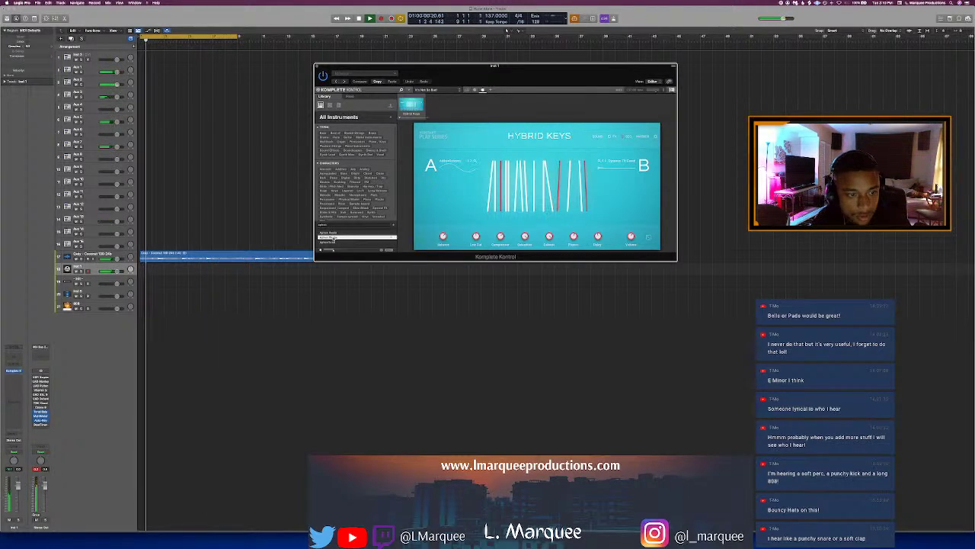
{"action": "left_click", "coordinate": [333, 242]}
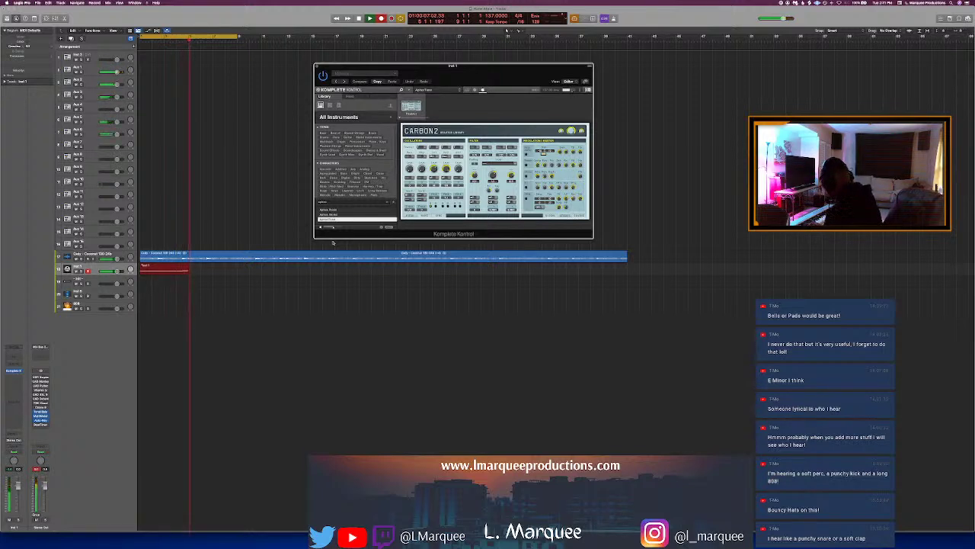
{"action": "key", "text": "space"}
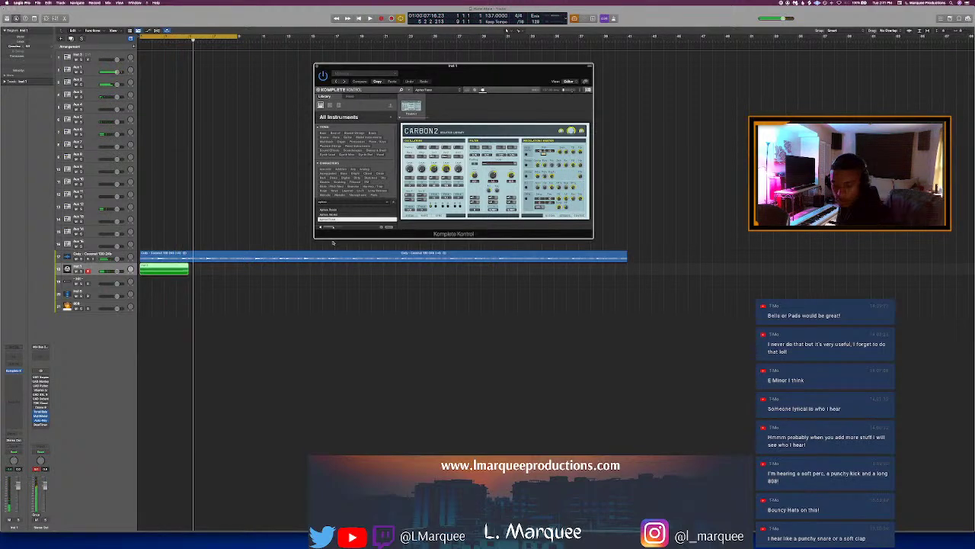
{"action": "left_click", "coordinate": [196, 279]}
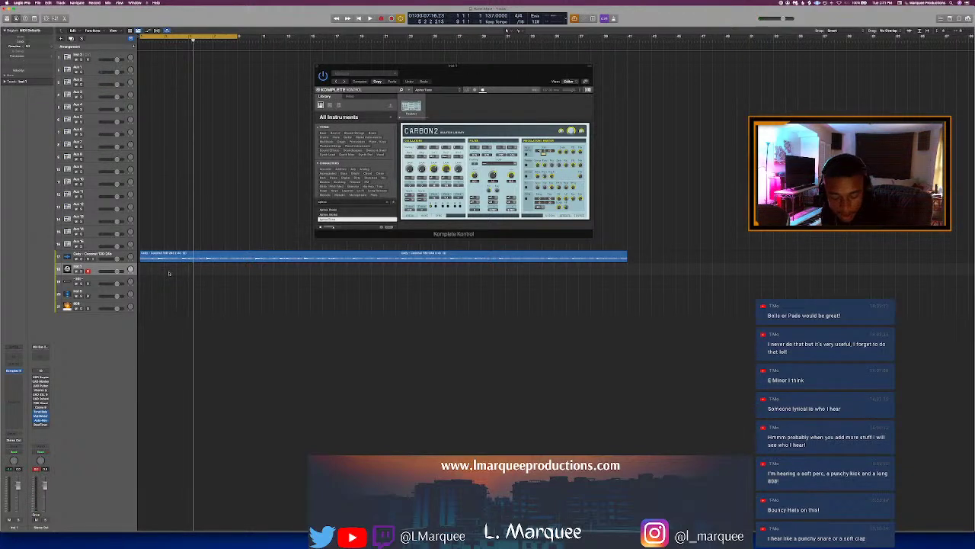
{"action": "key", "text": "r"}
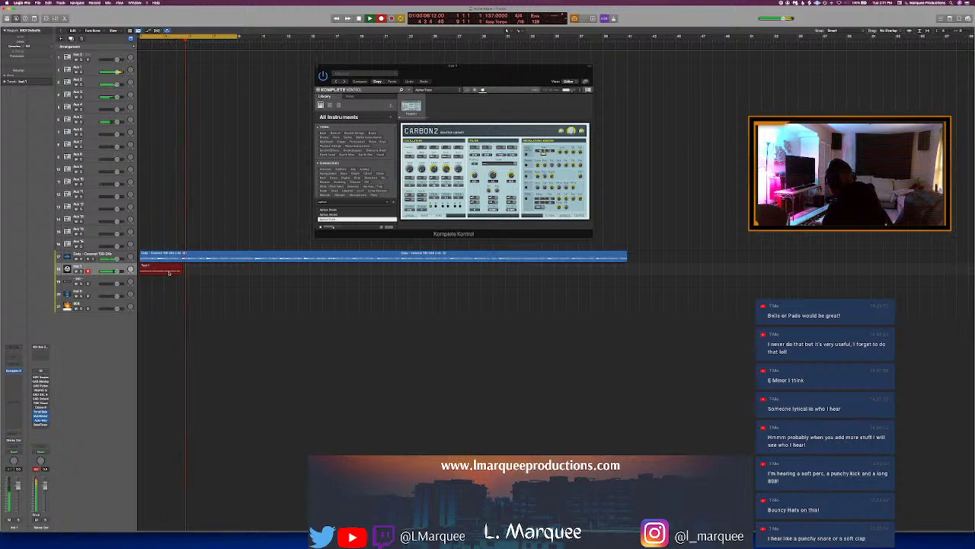
{"action": "key", "text": "space"}
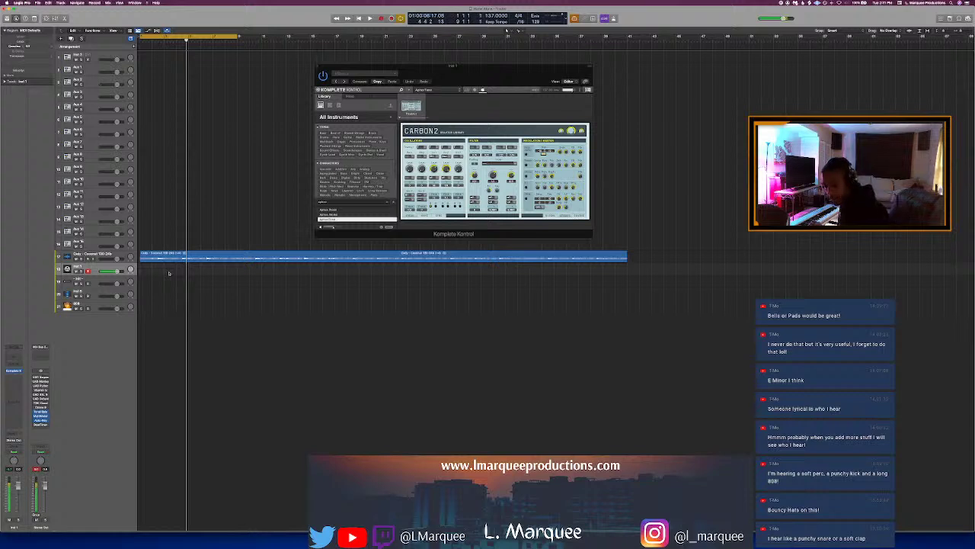
Step: Record an eight-bar Carbon 2 part on the Inst 1 track over the beat and play it back
{"action": "key", "text": "r"}
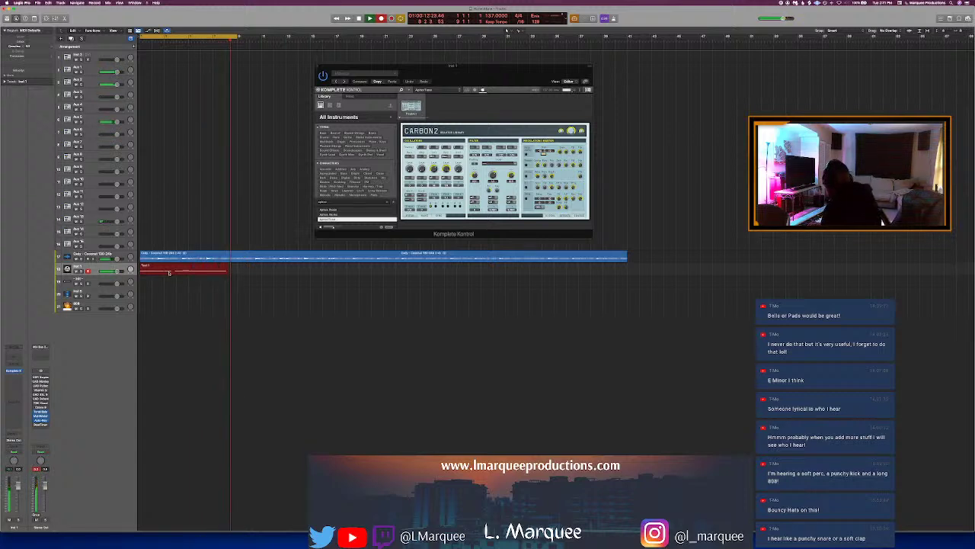
{"action": "key", "text": "space"}
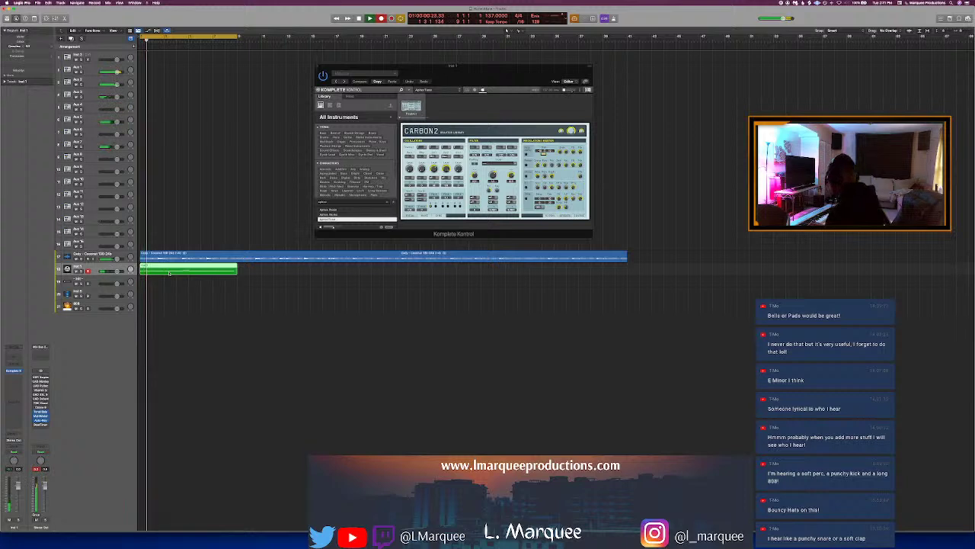
{"action": "key", "text": "space"}
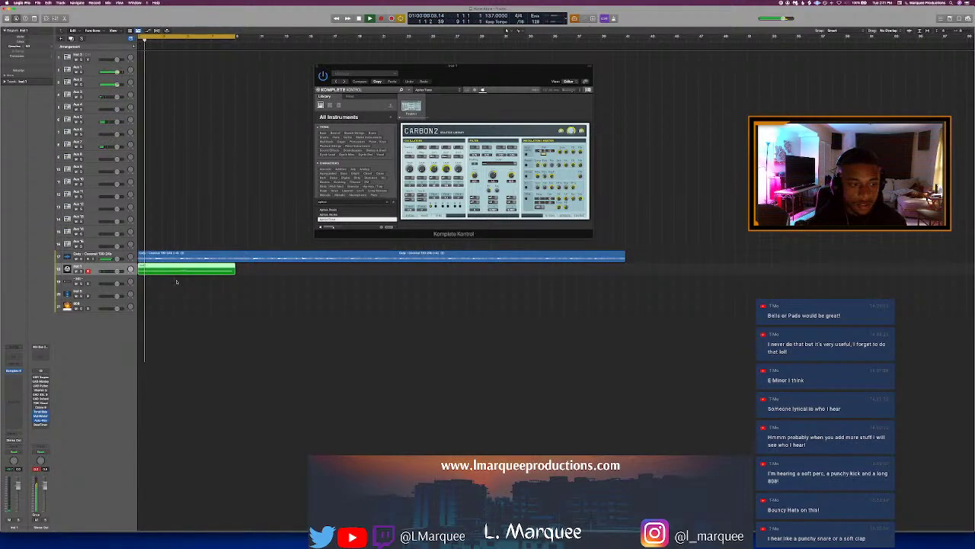
Step: Open the recorded Inst 1 region in the Piano Roll, adjust the first note's start, and mute the high note in bar 4
{"action": "key", "text": "space"}
{"action": "key", "text": "p"}
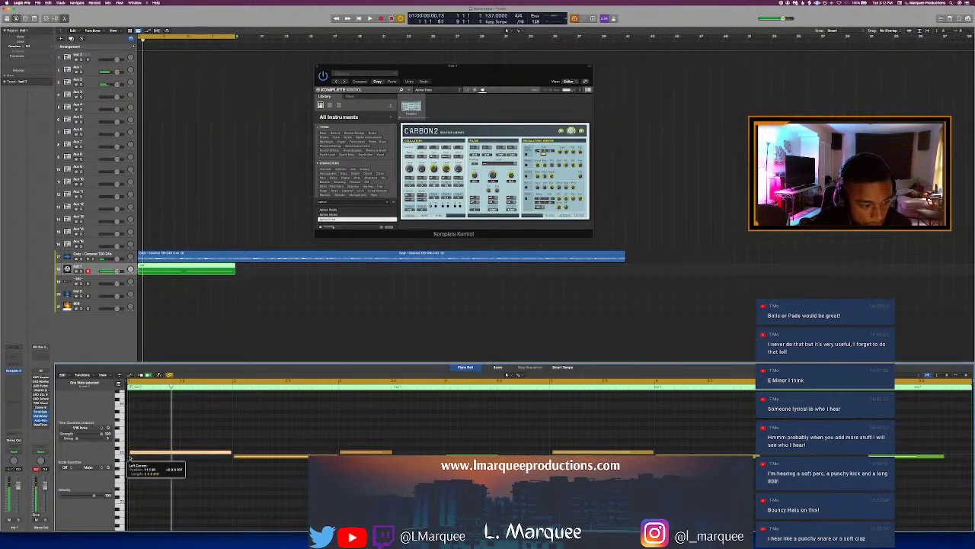
{"action": "key", "text": "space"}
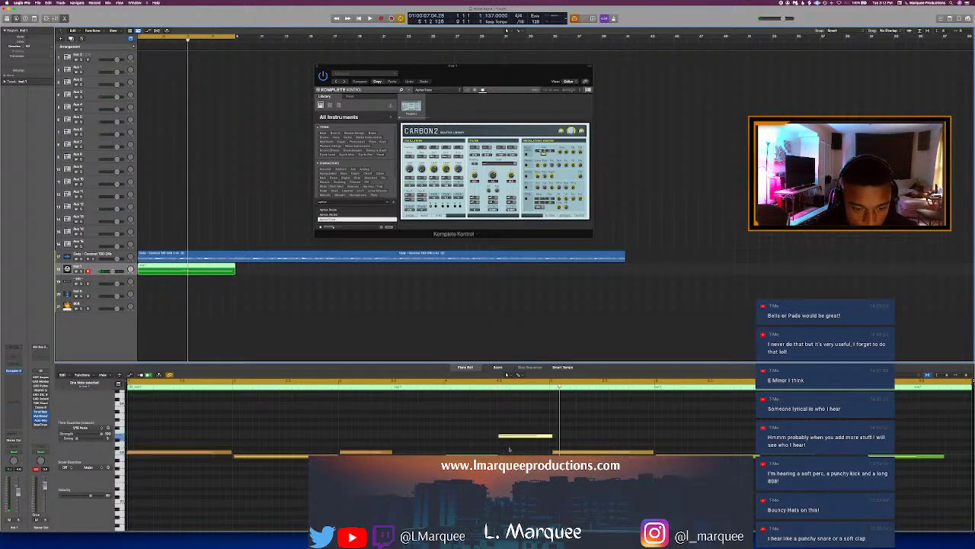
{"action": "key", "text": "space"}
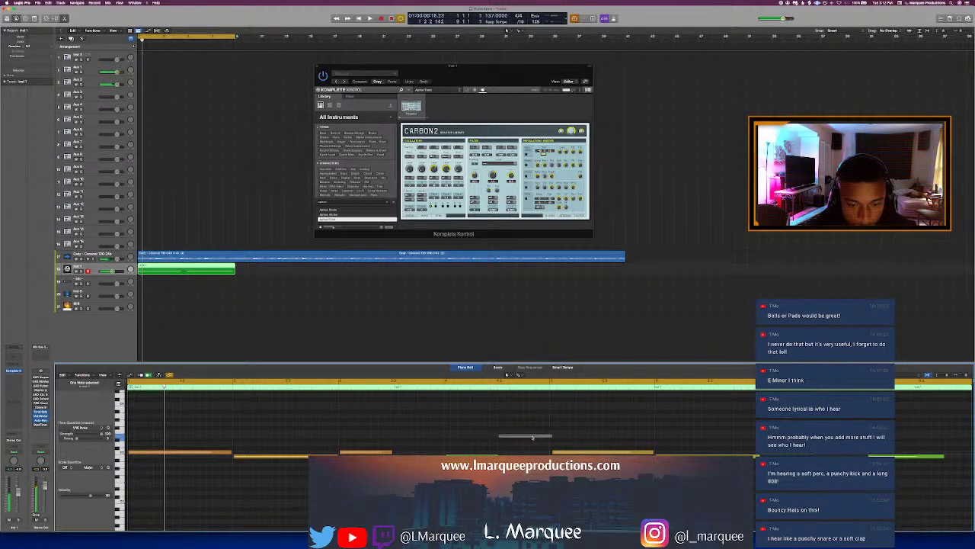
Step: Hide the plug-in window and replay the recorded part from around bar 4, viewing the Mixer briefly before returning to the Piano Roll
{"action": "key", "text": "v"}
{"action": "left_click", "coordinate": [479, 388]}
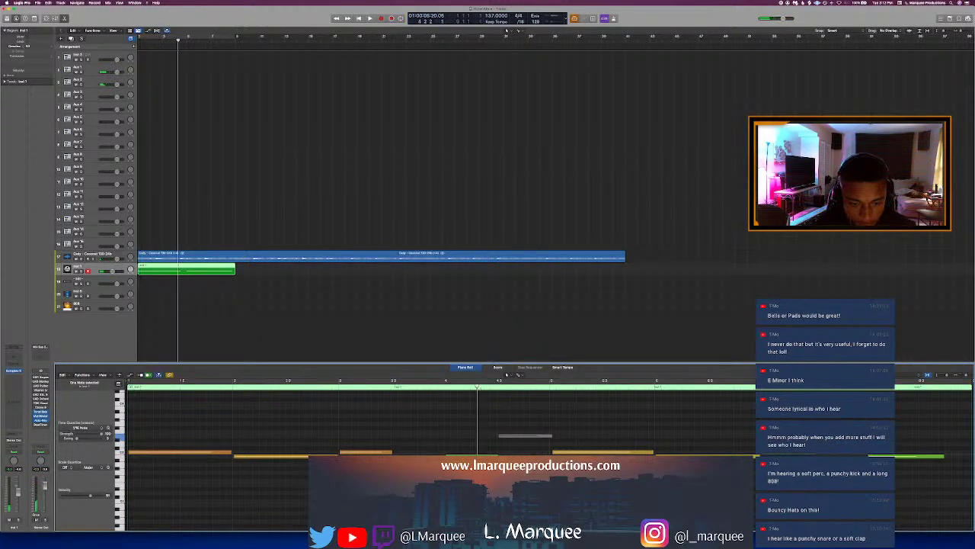
{"action": "key", "text": "p"}
{"action": "key", "text": "x"}
{"action": "key", "text": "space"}
{"action": "key", "text": "x"}
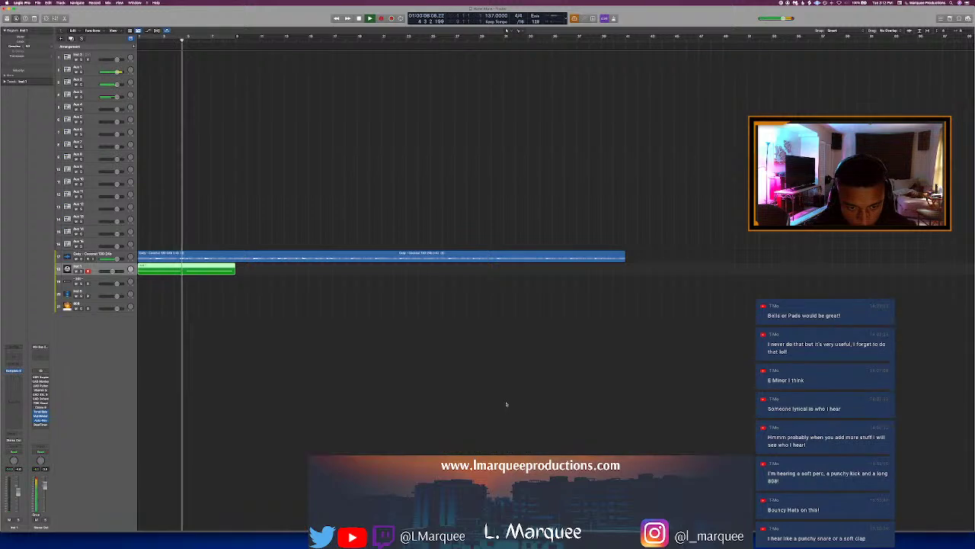
{"action": "key", "text": "x"}
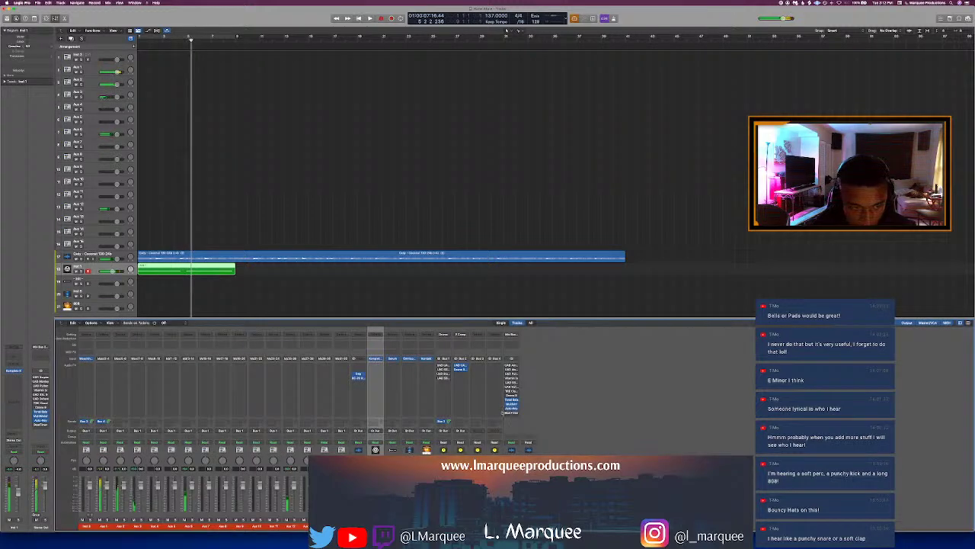
{"action": "key", "text": "p"}
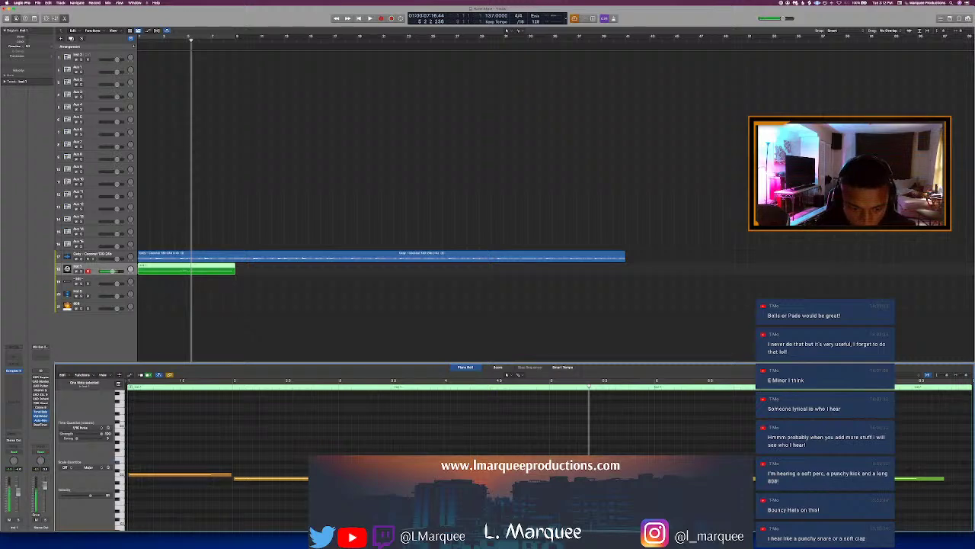
{"action": "left_click", "coordinate": [446, 388]}
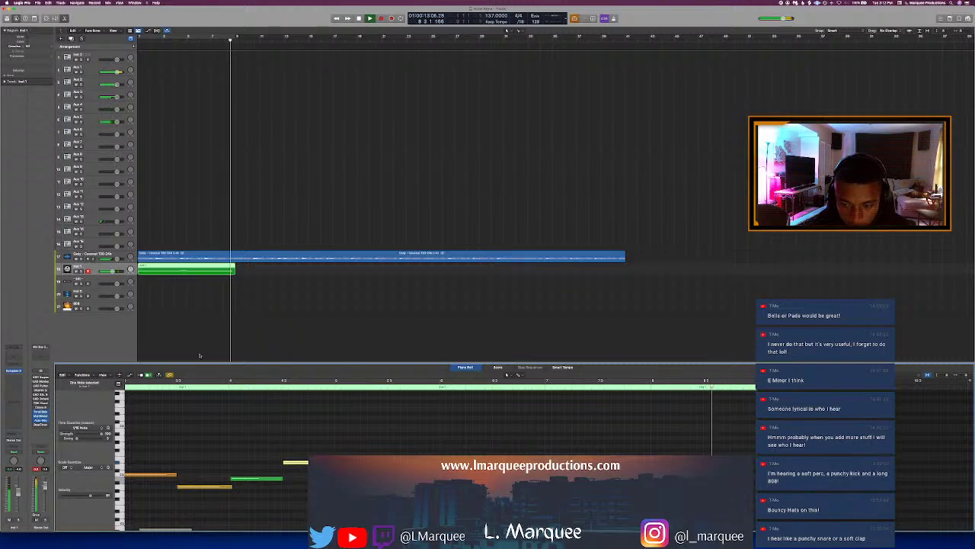
Step: Reopen Komplete Kontrol on Inst 1, move its window clear, and turn the eight-bar cycle back on
{"action": "left_click", "coordinate": [15, 371]}
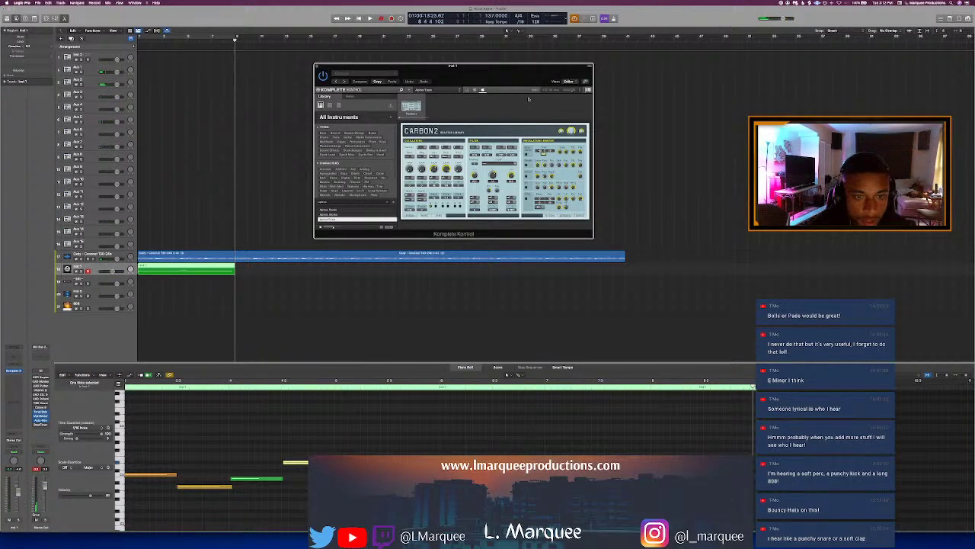
{"action": "left_click_drag", "start_coordinate": [495, 80], "coordinate": [534, 92]}
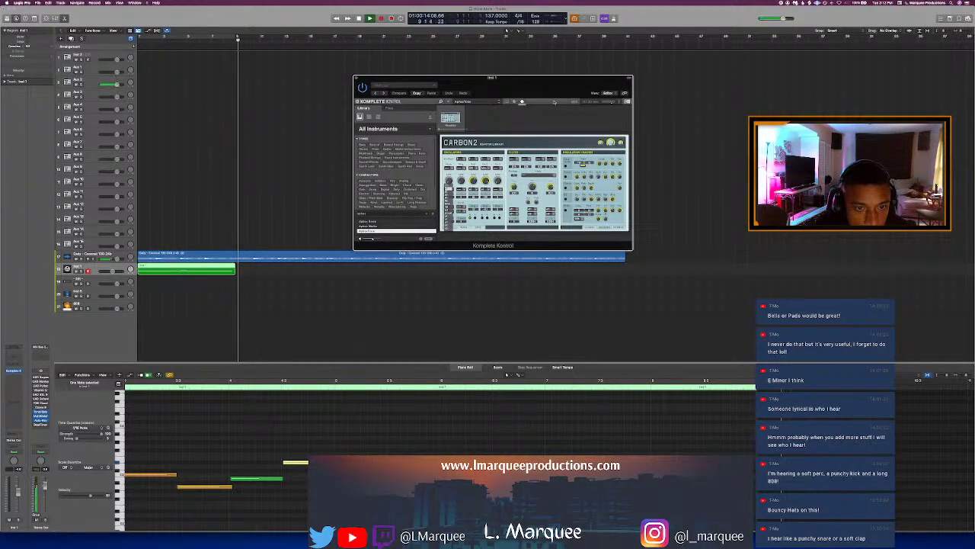
{"action": "key", "text": "c"}
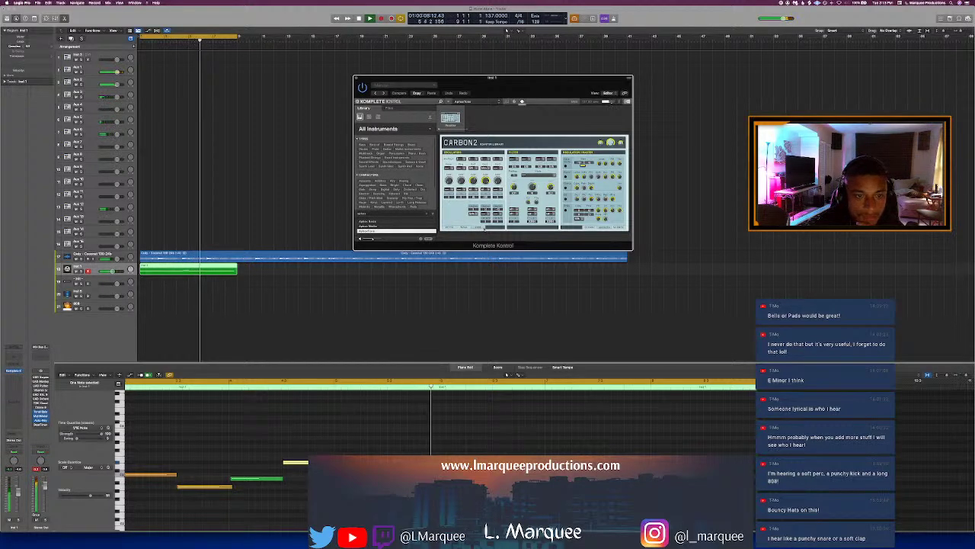
Step: Look through Carbon 2's modulation pages and its filter type list while the beat loops
{"action": "left_click", "coordinate": [611, 228]}
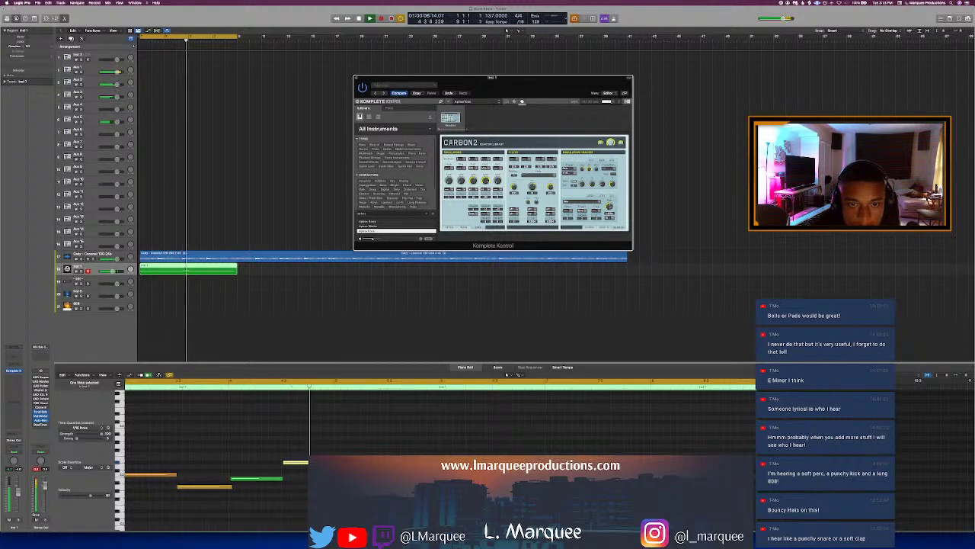
{"action": "left_click", "coordinate": [588, 227]}
{"action": "left_click", "coordinate": [588, 226]}
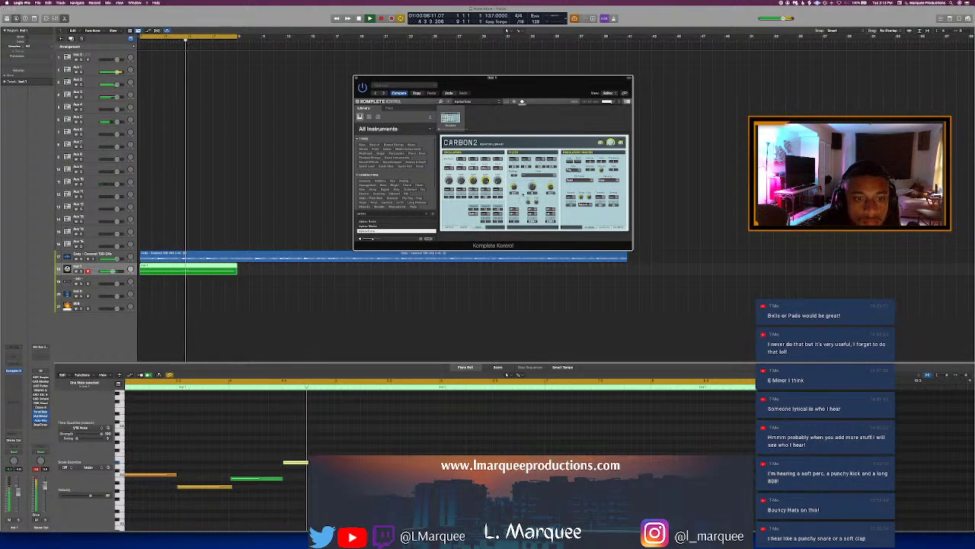
{"action": "left_click", "coordinate": [525, 176]}
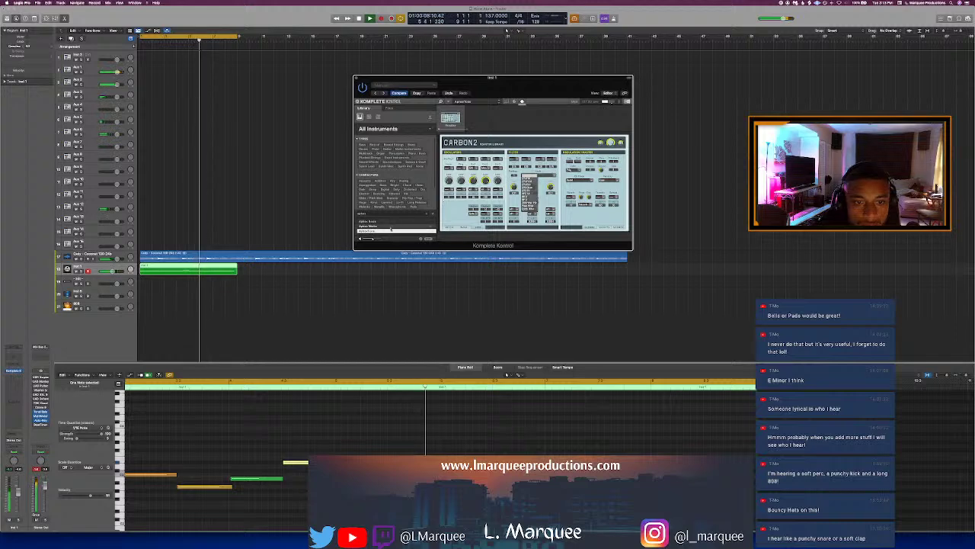
{"action": "left_click", "coordinate": [342, 268]}
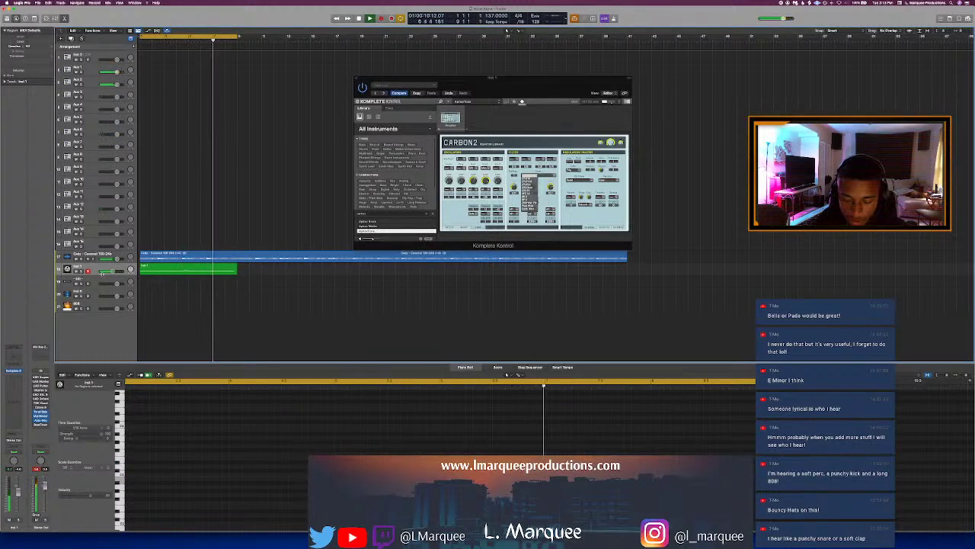
Step: Insert a stereo RC-20 Retro Color effect on the Inst 1 track and turn off its Distort module
{"action": "left_click", "coordinate": [12, 398]}
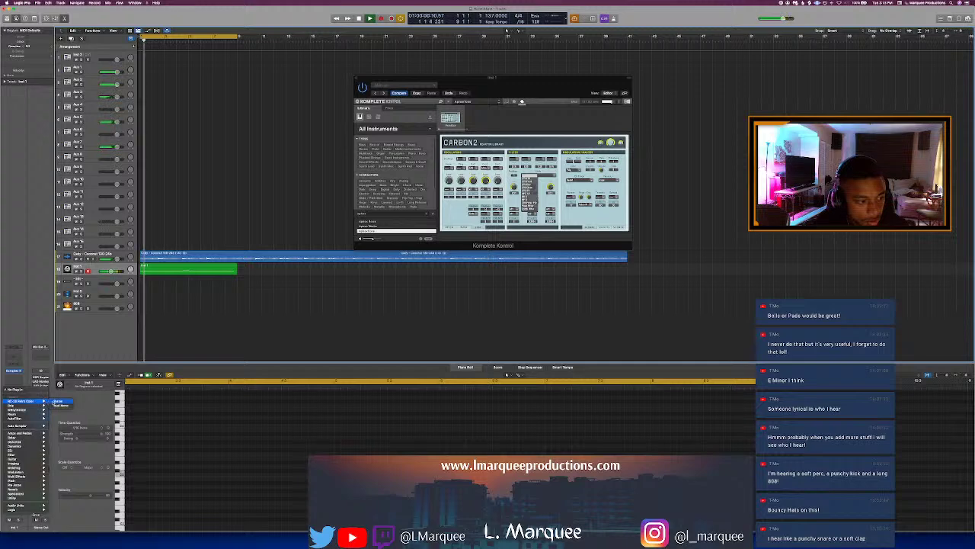
{"action": "left_click", "coordinate": [58, 401]}
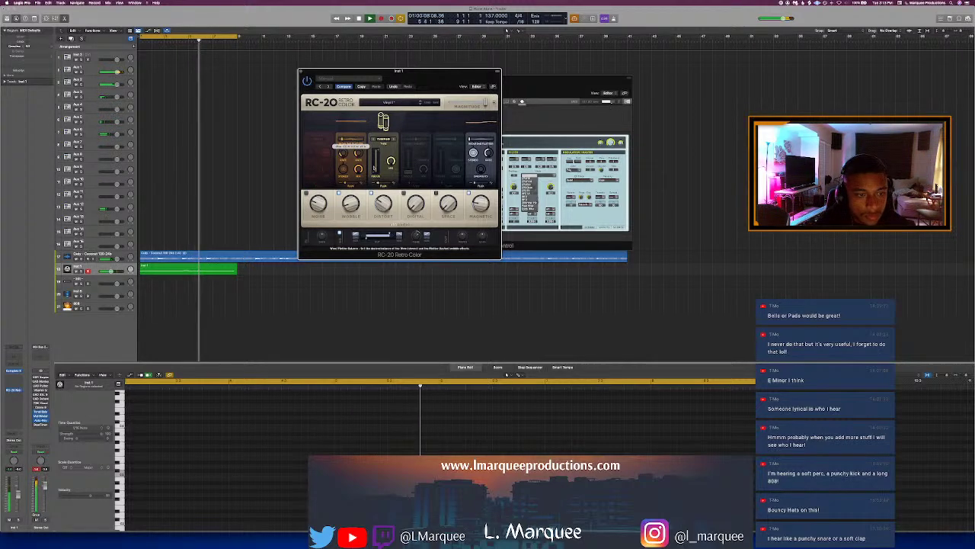
{"action": "left_click", "coordinate": [371, 193]}
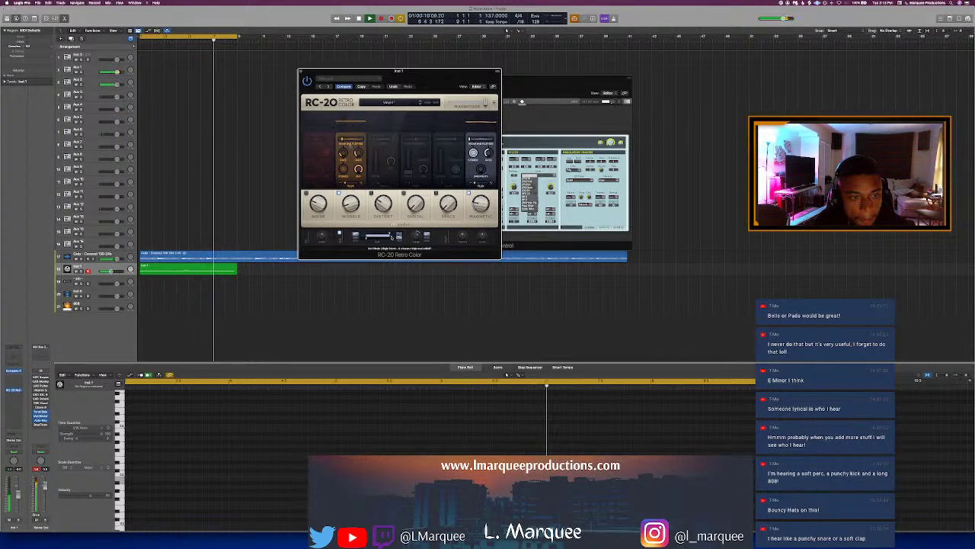
{"action": "mouse_move", "coordinate": [396, 237]}
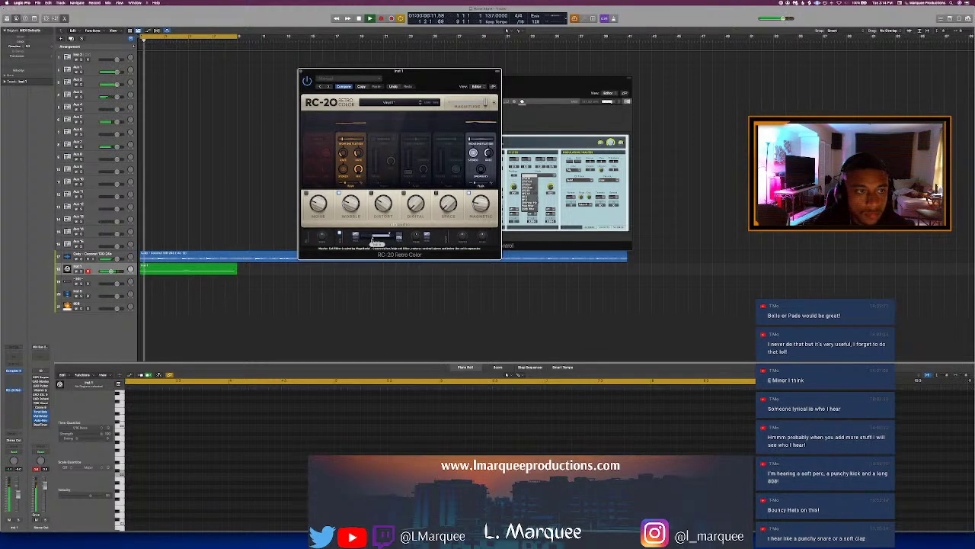
Step: Close the RC-20 and Komplete Kontrol plug-in windows and hide the Piano Roll
{"action": "left_click", "coordinate": [300, 71]}
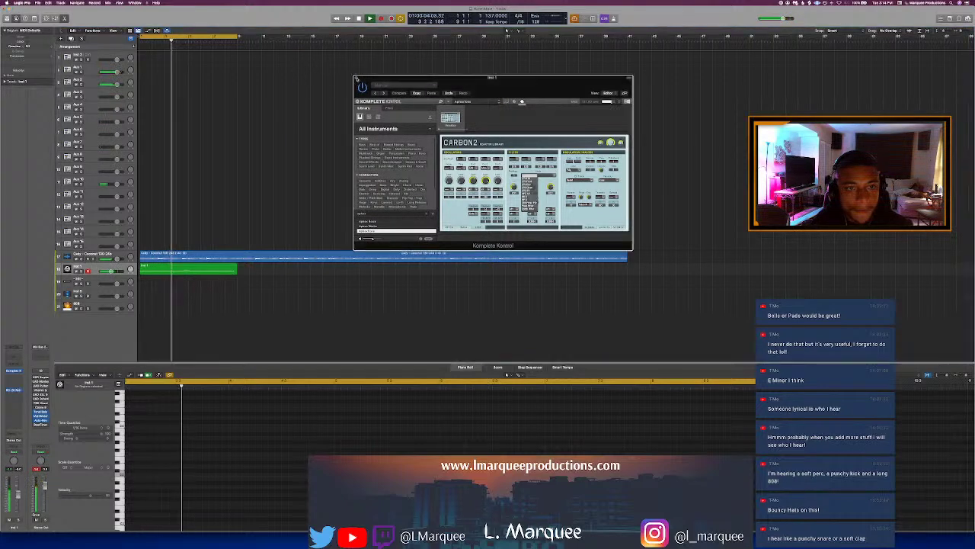
{"action": "left_click", "coordinate": [359, 76]}
{"action": "key", "text": "e"}
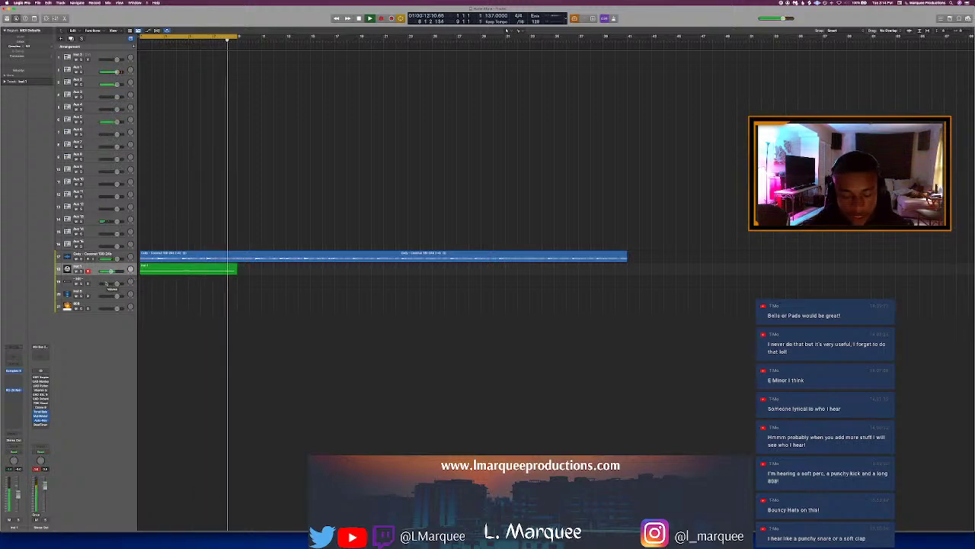
Step: Open Omnisphere on its own instrument track and filter the patch browser by the Bells and Vibes category
{"action": "left_click", "coordinate": [95, 294]}
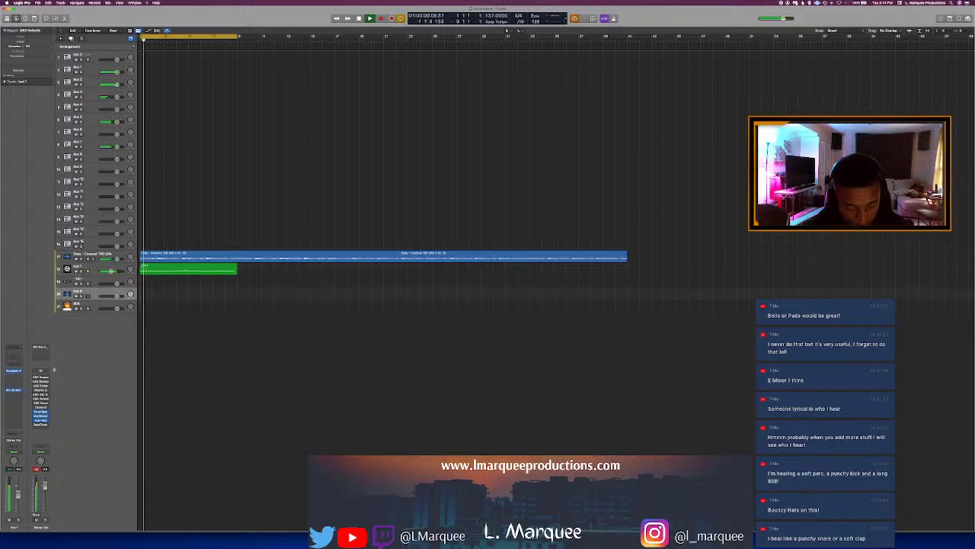
{"action": "left_click", "coordinate": [13, 371]}
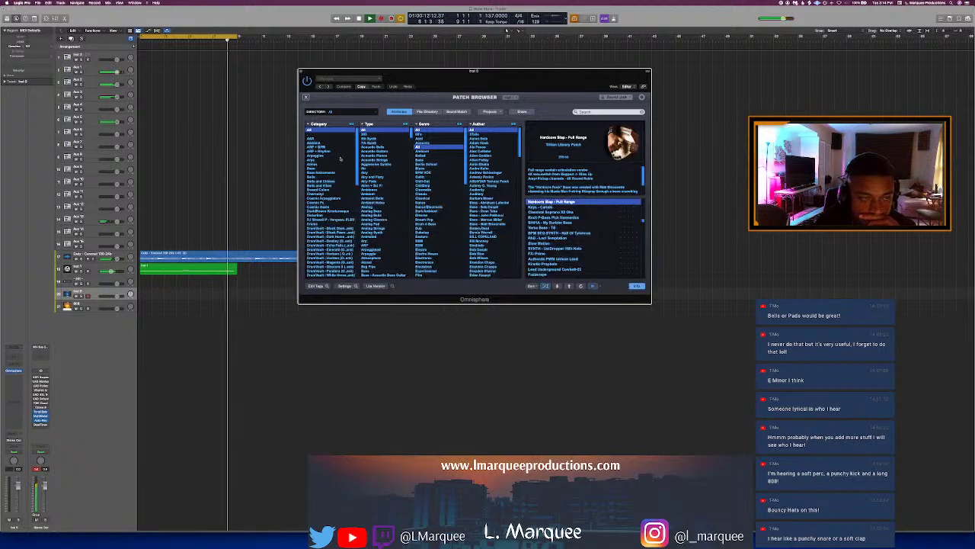
{"action": "scroll", "coordinate": [332, 188], "scroll_direction": "down", "scroll_amount": 10}
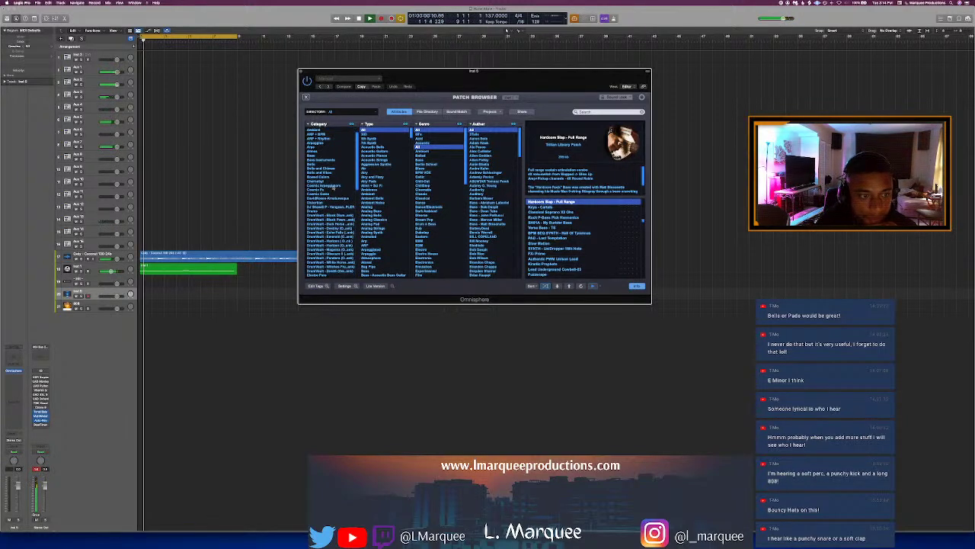
{"action": "scroll", "coordinate": [333, 189], "scroll_direction": "down", "scroll_amount": 2}
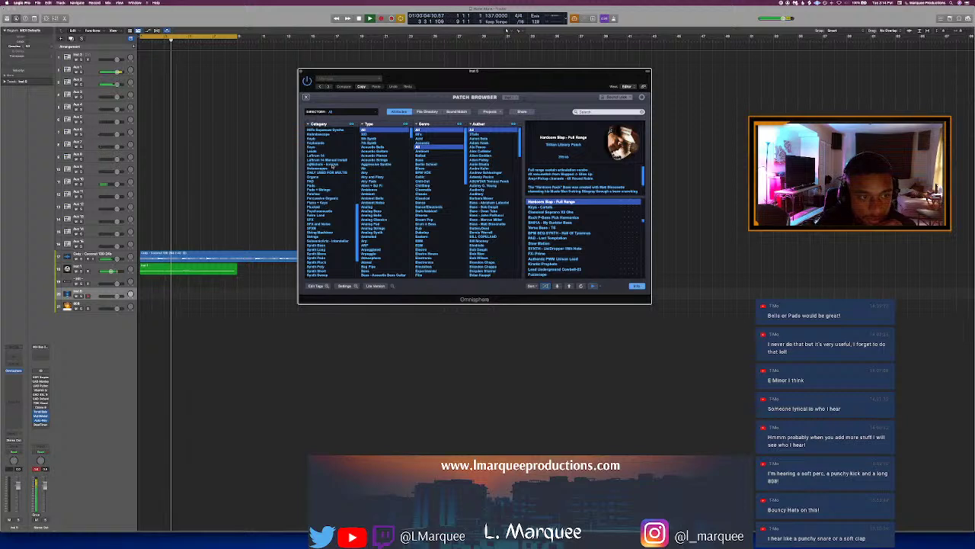
{"action": "scroll", "coordinate": [333, 183], "scroll_direction": "up", "scroll_amount": 4}
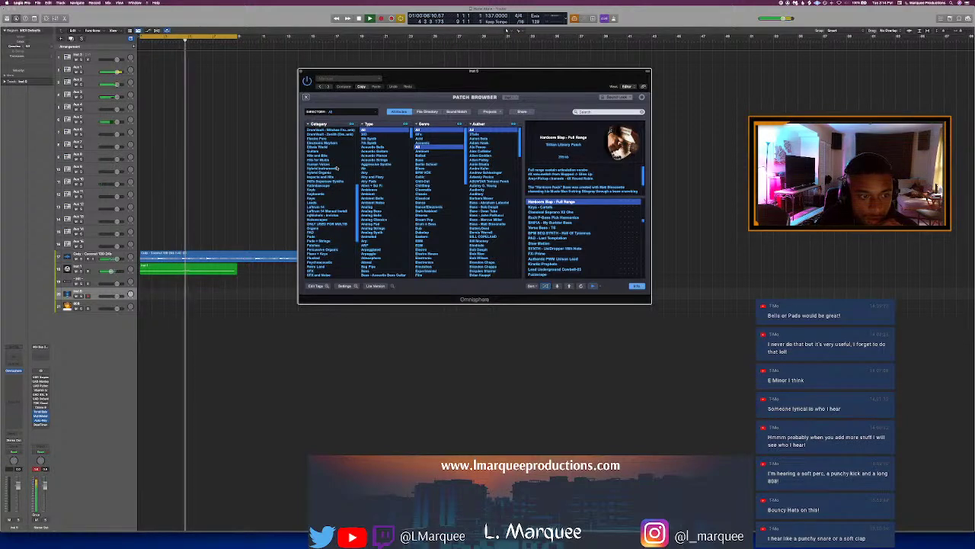
{"action": "scroll", "coordinate": [338, 168], "scroll_direction": "up", "scroll_amount": 4}
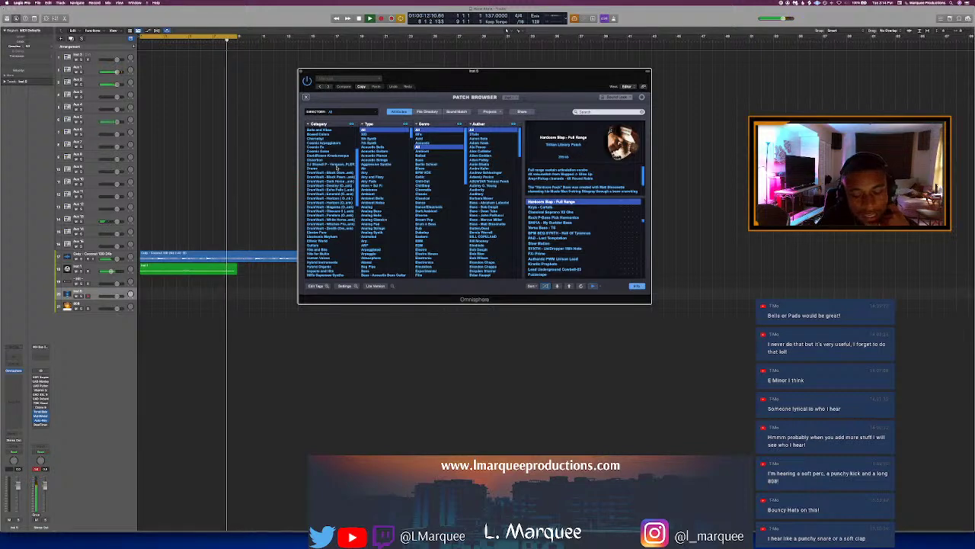
{"action": "scroll", "coordinate": [340, 156], "scroll_direction": "up", "scroll_amount": 4}
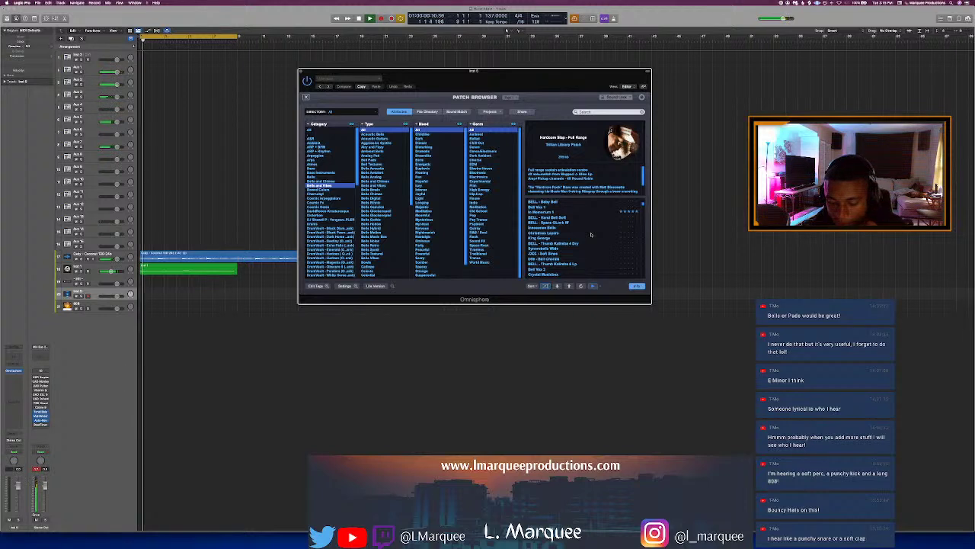
Step: Audition the bell patches BELL - Thumb Kalimba 6 Lp, Crystal Musicbox and Lament over the loop
{"action": "scroll", "coordinate": [588, 242], "scroll_direction": "down", "scroll_amount": 2}
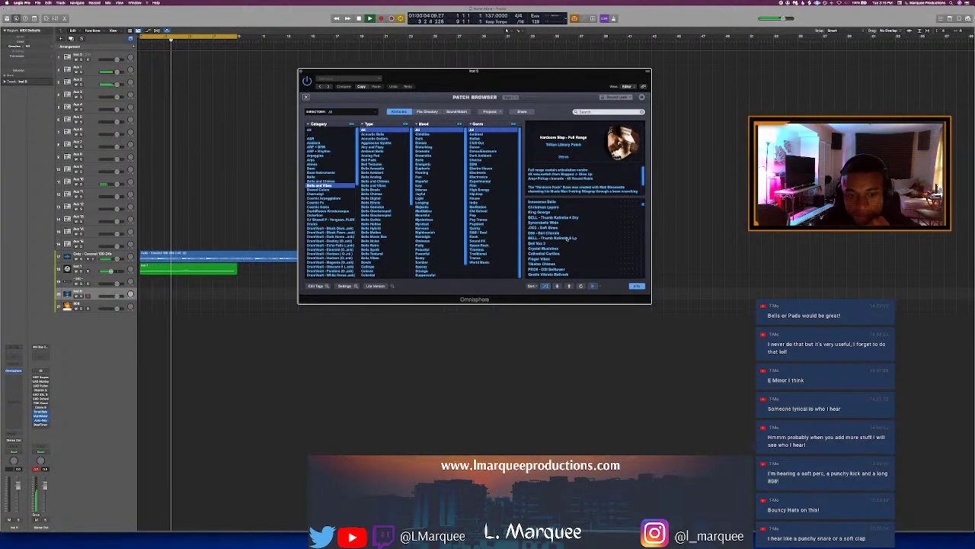
{"action": "left_click", "coordinate": [570, 238]}
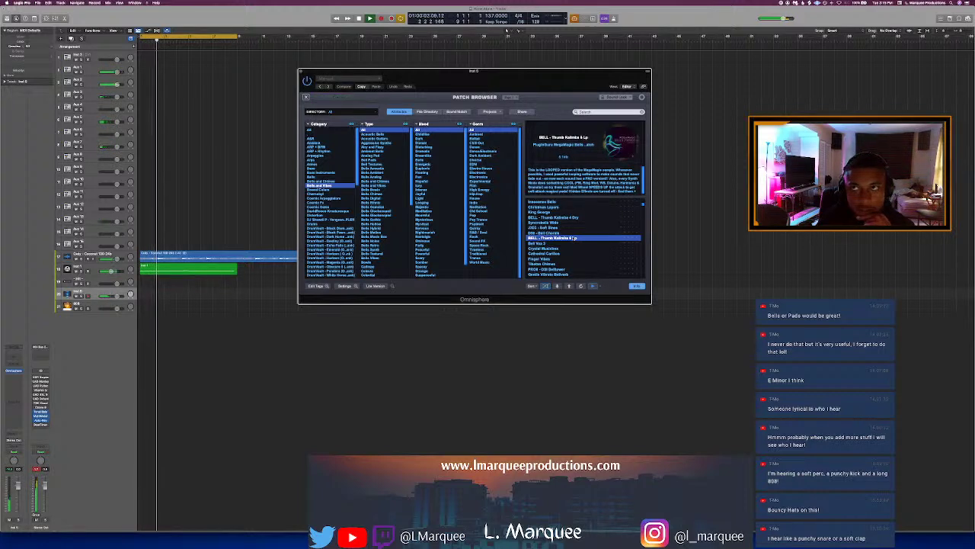
{"action": "scroll", "coordinate": [563, 249], "scroll_direction": "down", "scroll_amount": 1}
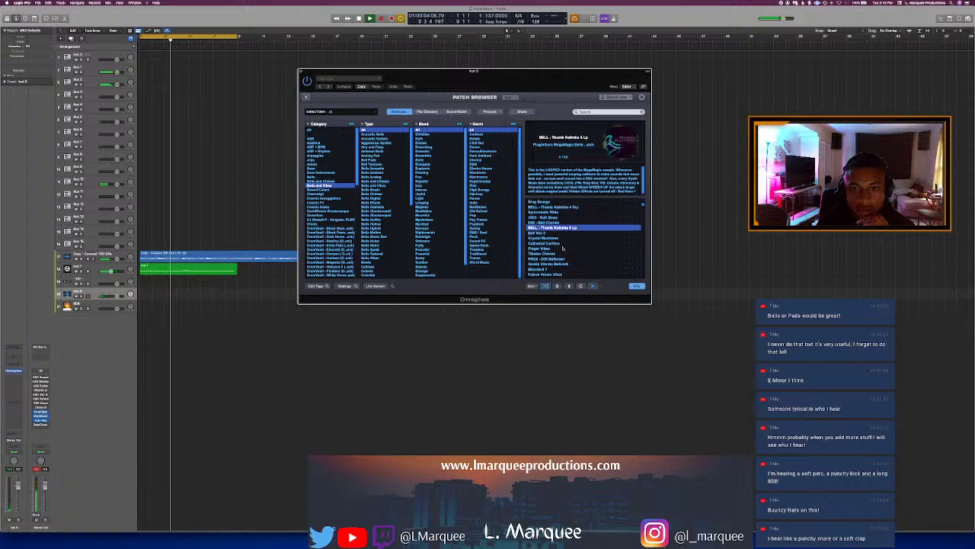
{"action": "scroll", "coordinate": [563, 248], "scroll_direction": "down", "scroll_amount": 2}
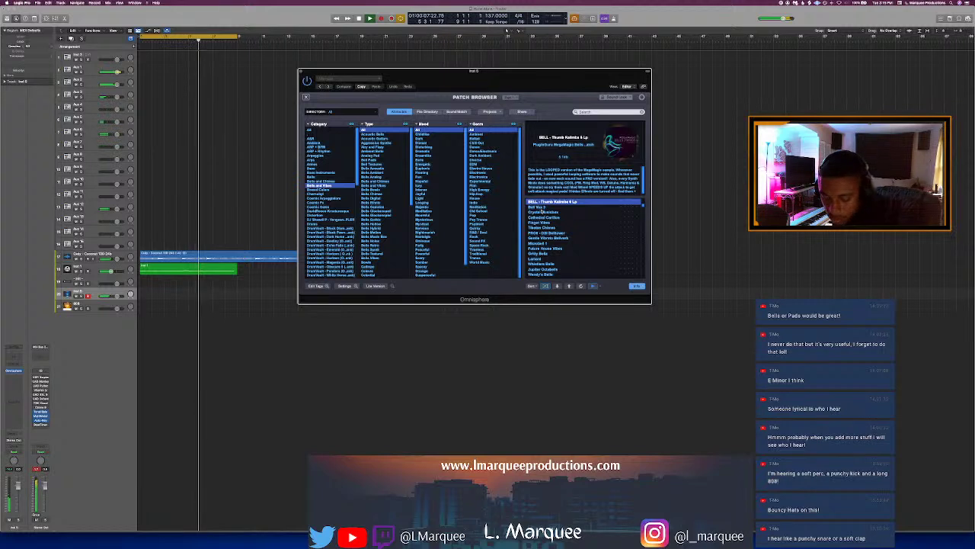
{"action": "left_click", "coordinate": [541, 212]}
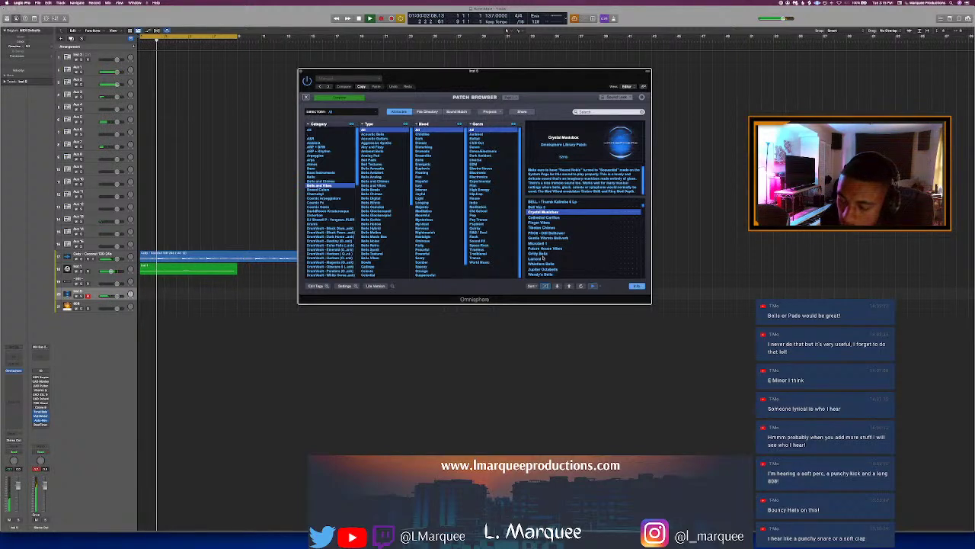
{"action": "left_click", "coordinate": [541, 259]}
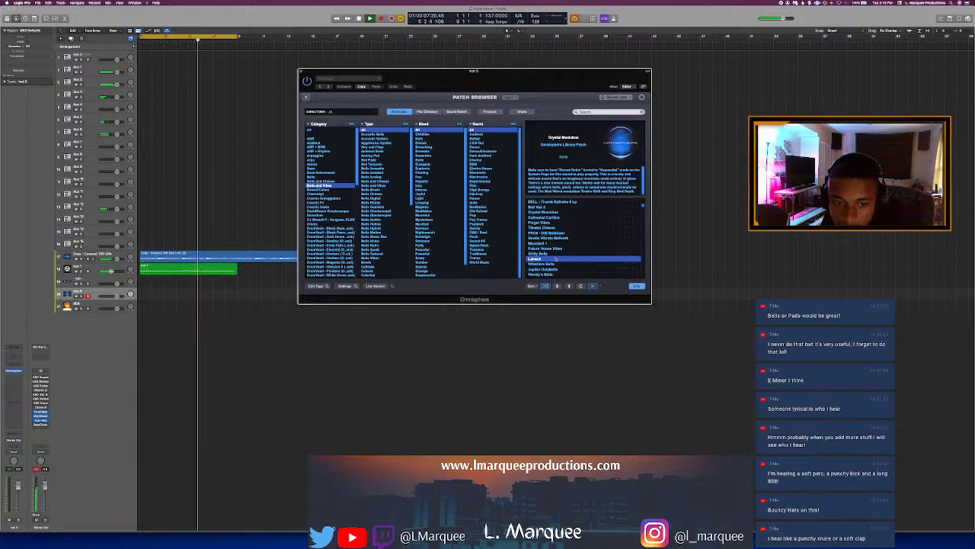
Step: Look further through the Bells and Vibes patches for another melodic sound
{"action": "scroll", "coordinate": [556, 260], "scroll_direction": "down", "scroll_amount": 2}
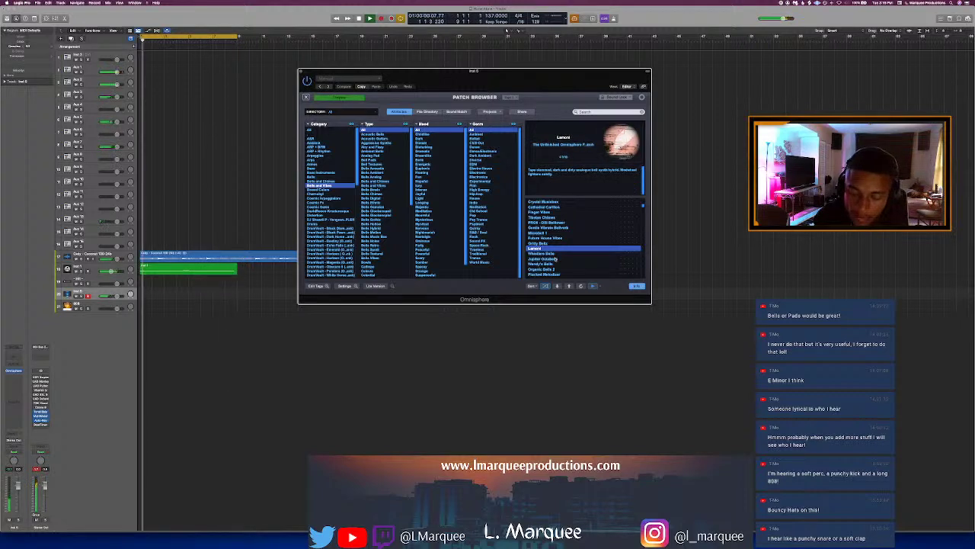
{"action": "scroll", "coordinate": [557, 263], "scroll_direction": "down", "scroll_amount": 5}
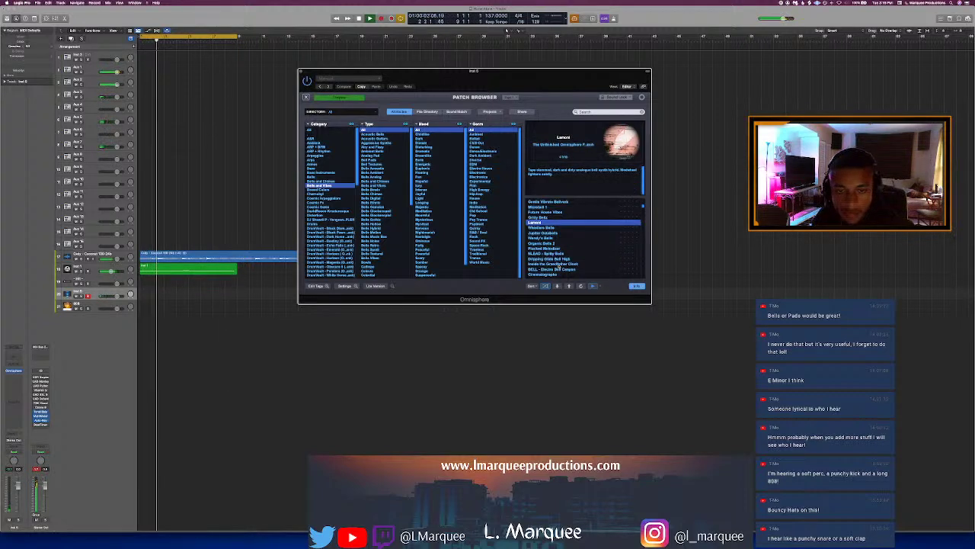
{"action": "scroll", "coordinate": [558, 266], "scroll_direction": "down", "scroll_amount": 4}
{"action": "scroll", "coordinate": [560, 267], "scroll_direction": "down", "scroll_amount": 8}
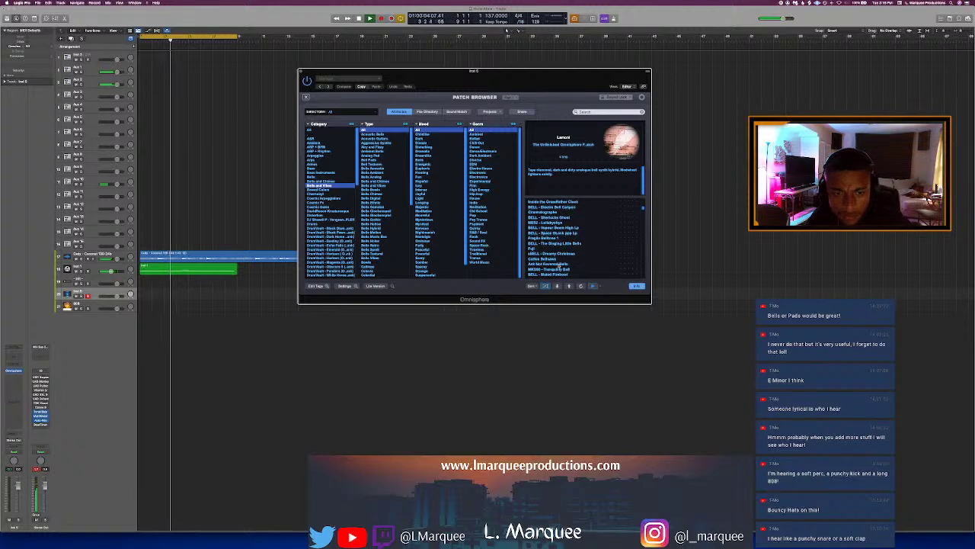
{"action": "left_click", "coordinate": [333, 186]}
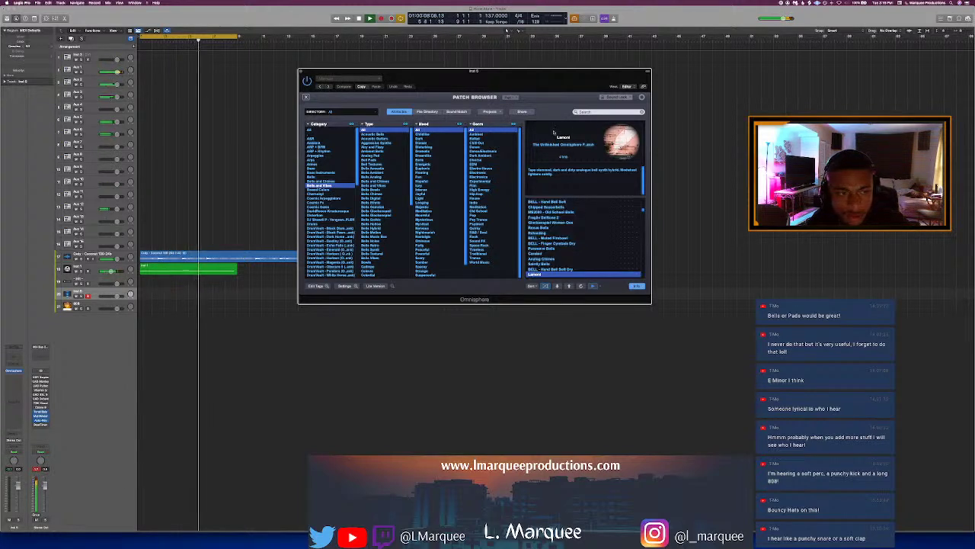
{"action": "left_click", "coordinate": [602, 111]}
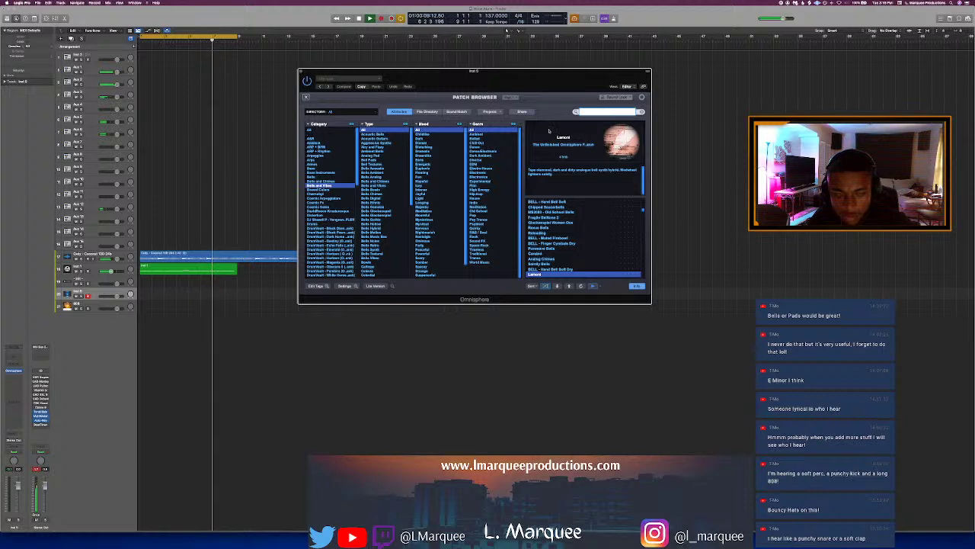
Step: Look through the Omnisphere patch categories and filter the patches by the DrumVault - Black Pawn category
{"action": "scroll", "coordinate": [326, 180], "scroll_direction": "down", "scroll_amount": 10}
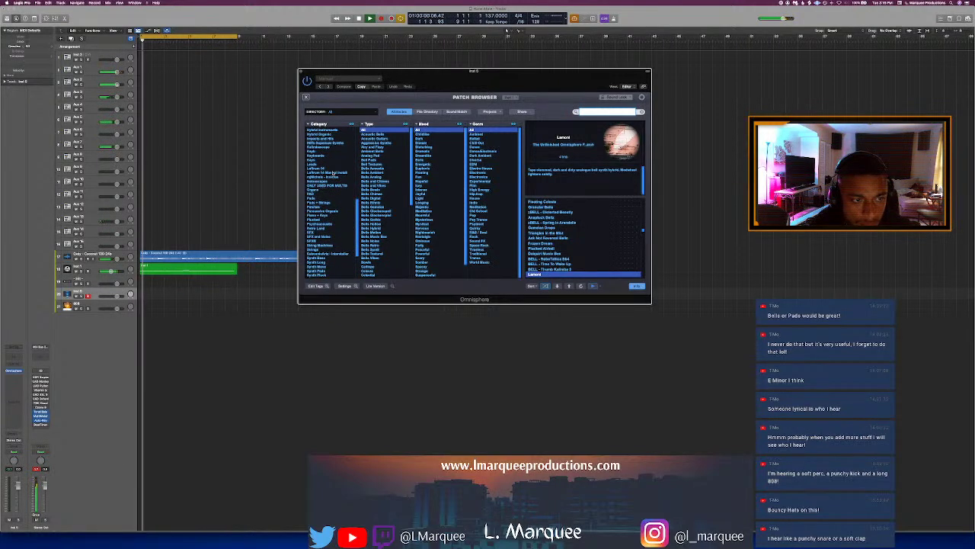
{"action": "scroll", "coordinate": [332, 175], "scroll_direction": "down", "scroll_amount": 2}
{"action": "scroll", "coordinate": [332, 173], "scroll_direction": "down", "scroll_amount": 4}
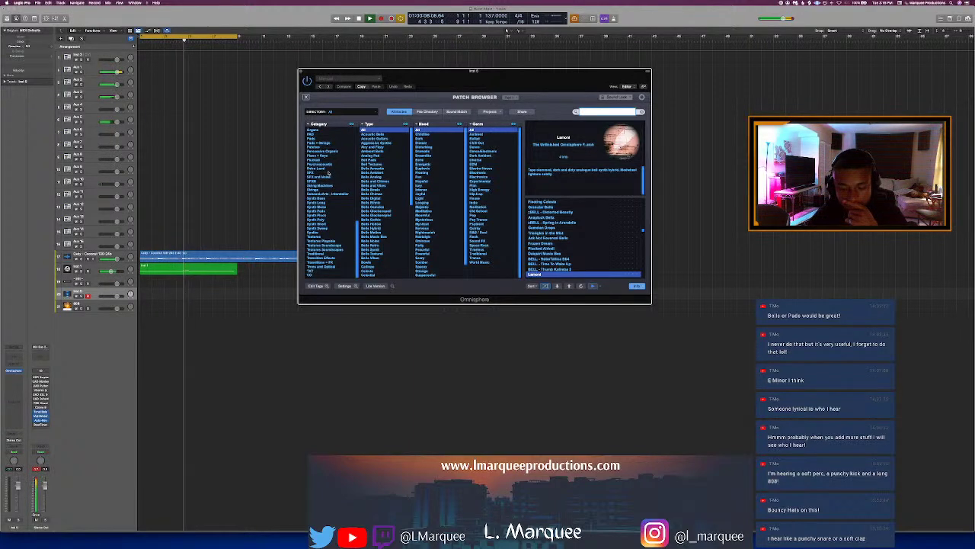
{"action": "scroll", "coordinate": [330, 175], "scroll_direction": "up", "scroll_amount": 3}
{"action": "scroll", "coordinate": [329, 173], "scroll_direction": "up", "scroll_amount": 2}
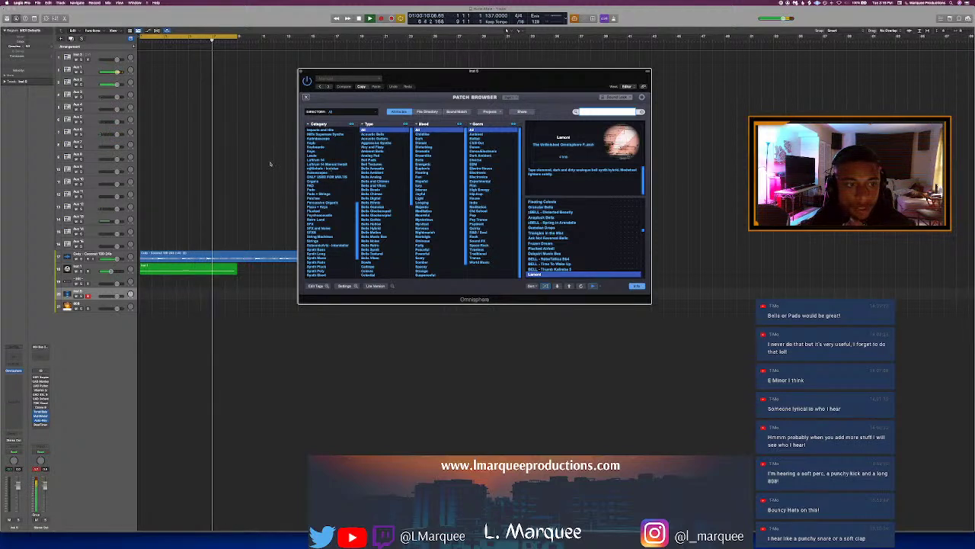
{"action": "left_click", "coordinate": [215, 230]}
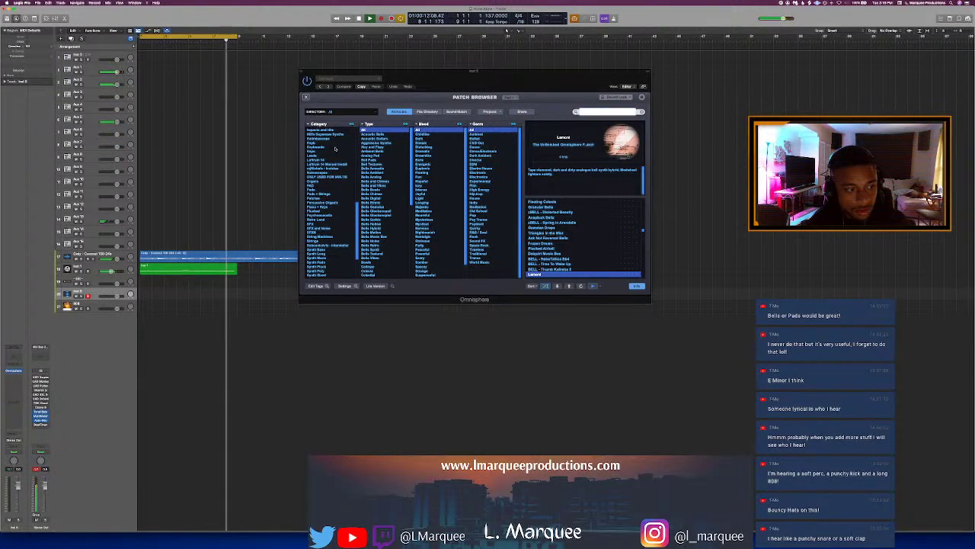
{"action": "scroll", "coordinate": [334, 148], "scroll_direction": "down", "scroll_amount": 5}
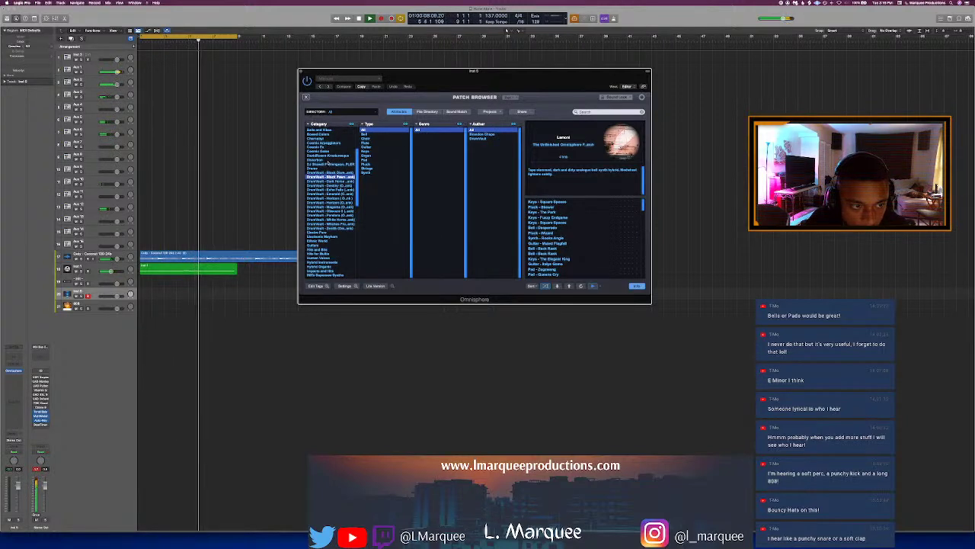
{"action": "scroll", "coordinate": [333, 176], "scroll_direction": "down", "scroll_amount": 3}
{"action": "scroll", "coordinate": [335, 181], "scroll_direction": "up", "scroll_amount": 3}
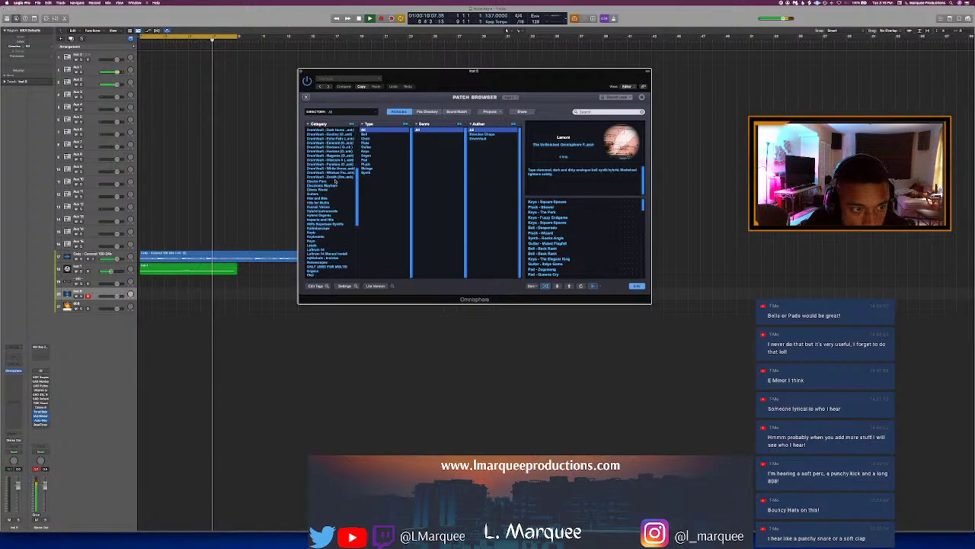
{"action": "scroll", "coordinate": [340, 183], "scroll_direction": "up", "scroll_amount": 5}
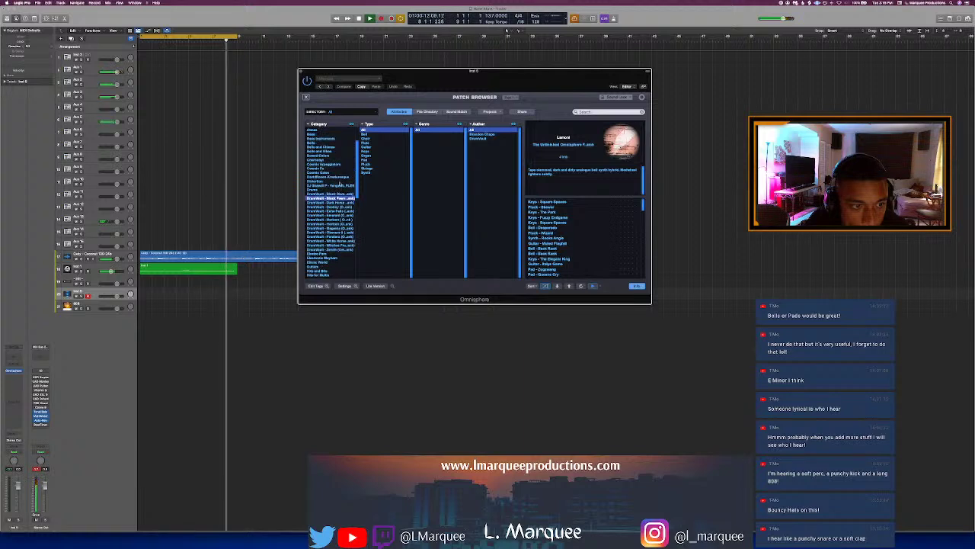
{"action": "scroll", "coordinate": [340, 183], "scroll_direction": "down", "scroll_amount": 8}
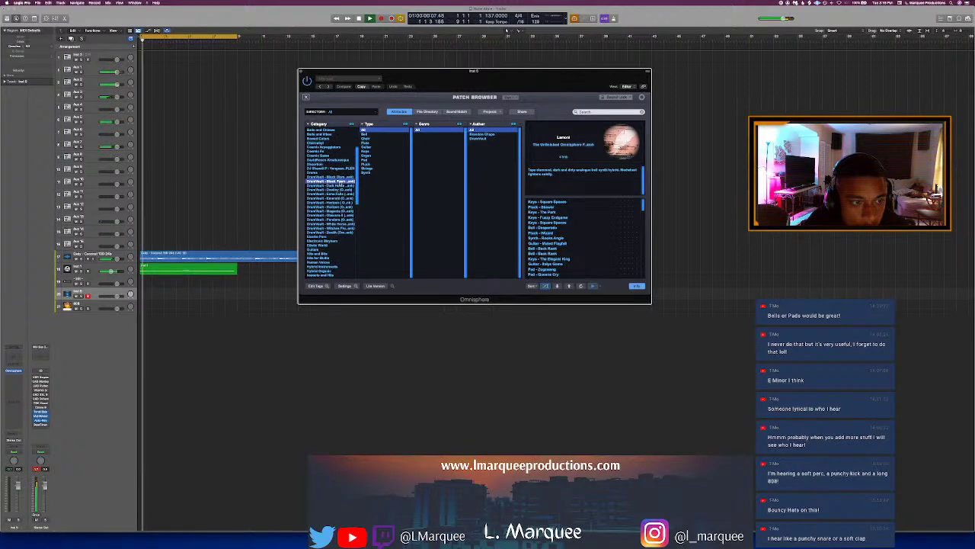
Step: Audition the Black Pawn patches from Keys - Square Spaces through Keys - The Elegant King over the loop
{"action": "left_click", "coordinate": [568, 201]}
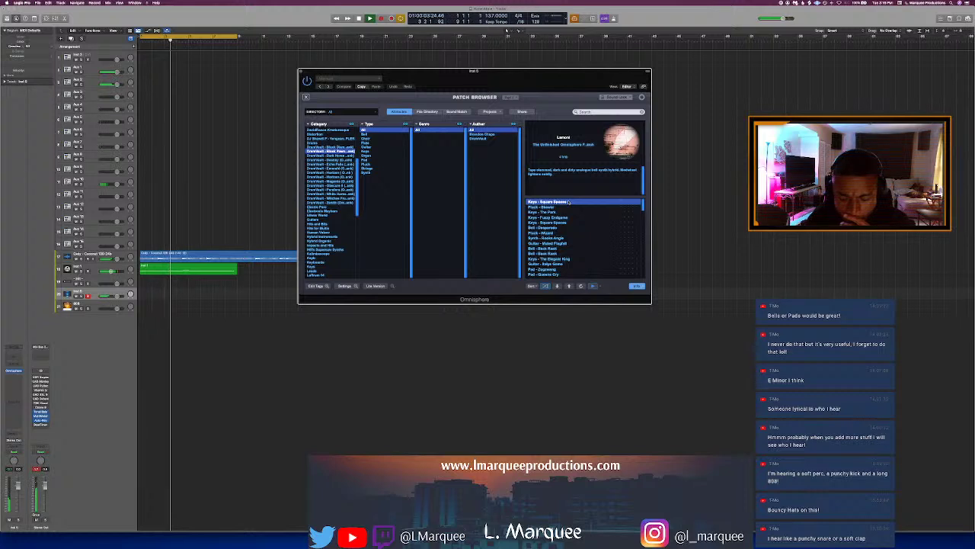
{"action": "left_click", "coordinate": [550, 208]}
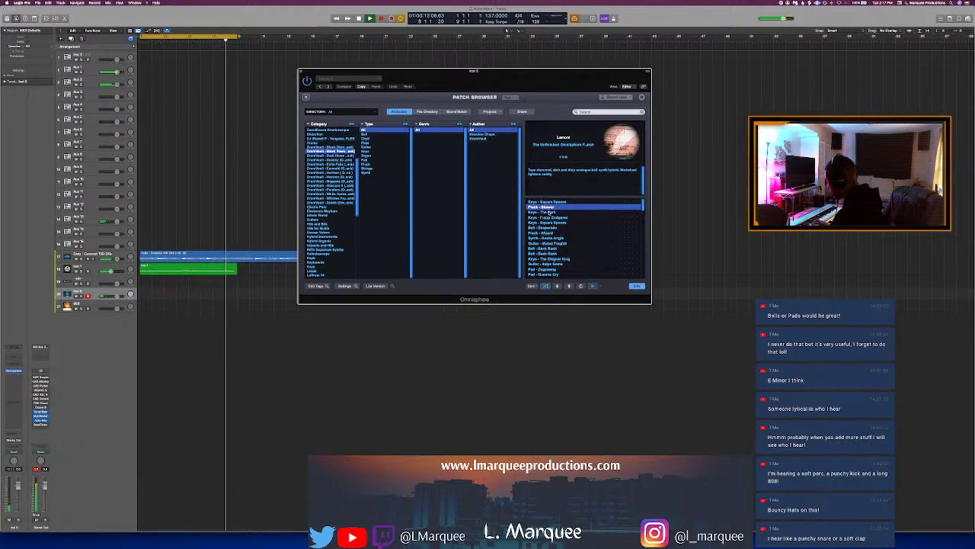
{"action": "left_click", "coordinate": [548, 211]}
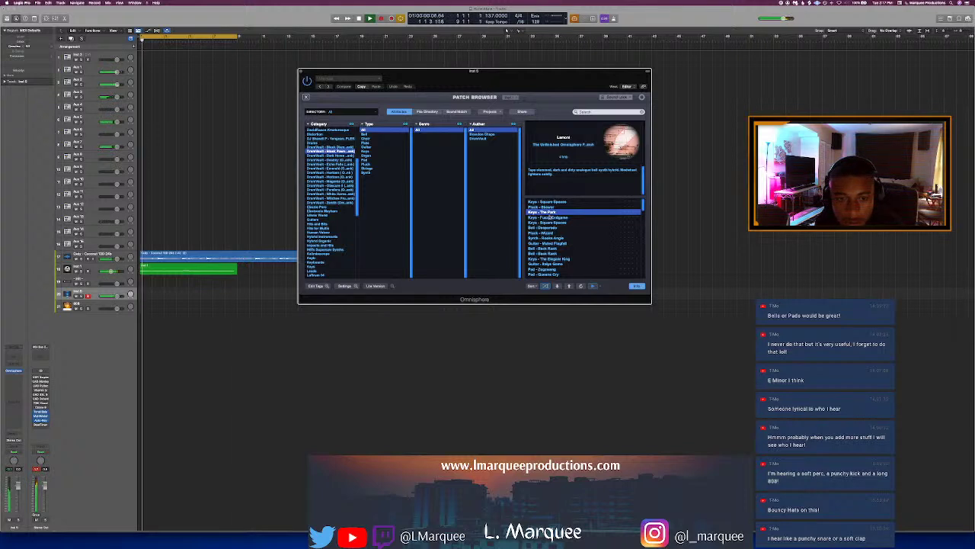
{"action": "left_click", "coordinate": [548, 217]}
{"action": "left_click", "coordinate": [548, 227]}
{"action": "left_click", "coordinate": [551, 238]}
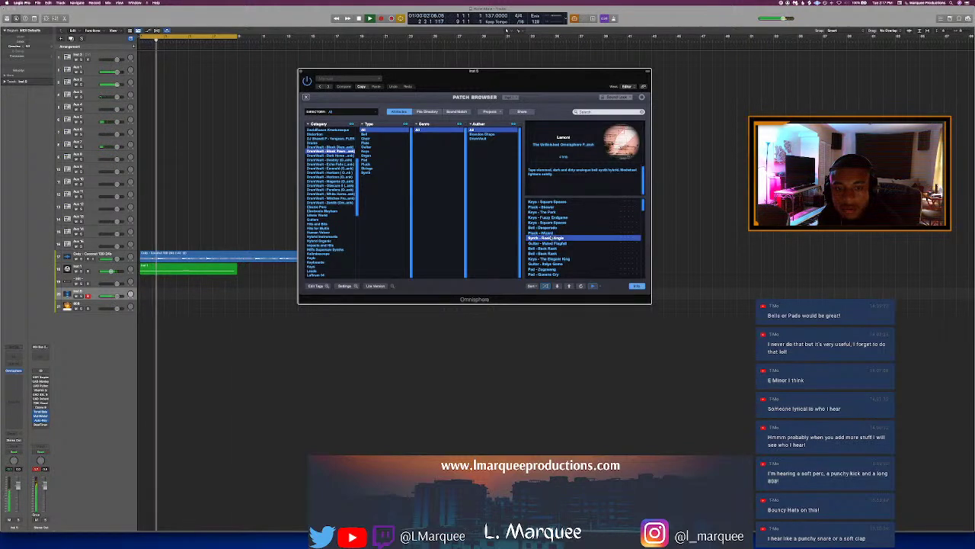
{"action": "left_click", "coordinate": [549, 247]}
{"action": "left_click", "coordinate": [550, 253]}
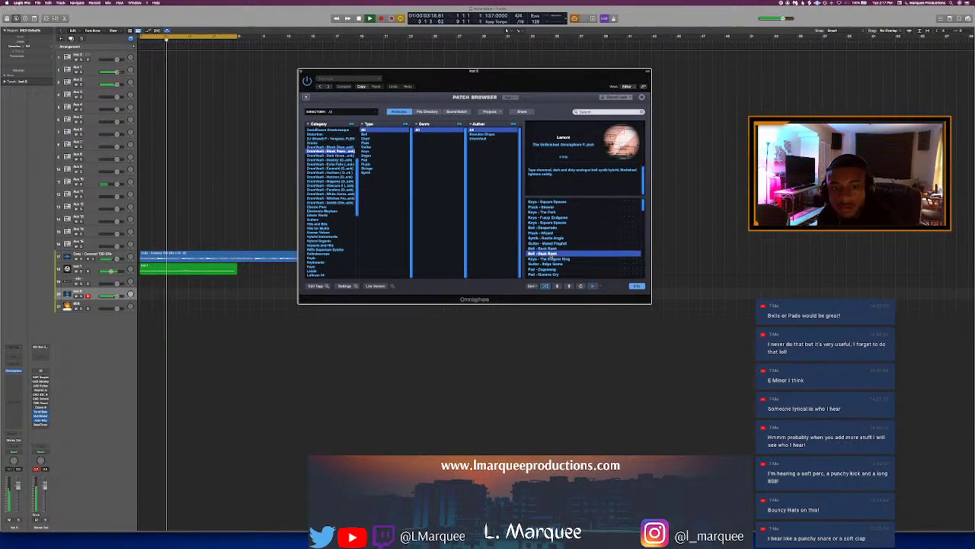
{"action": "left_click", "coordinate": [550, 259]}
Step: Audition more Black Pawn patches further down the list, including Keys - Rook and Keys - The Game
{"action": "scroll", "coordinate": [548, 255], "scroll_direction": "down", "scroll_amount": 2}
{"action": "left_click", "coordinate": [547, 248]}
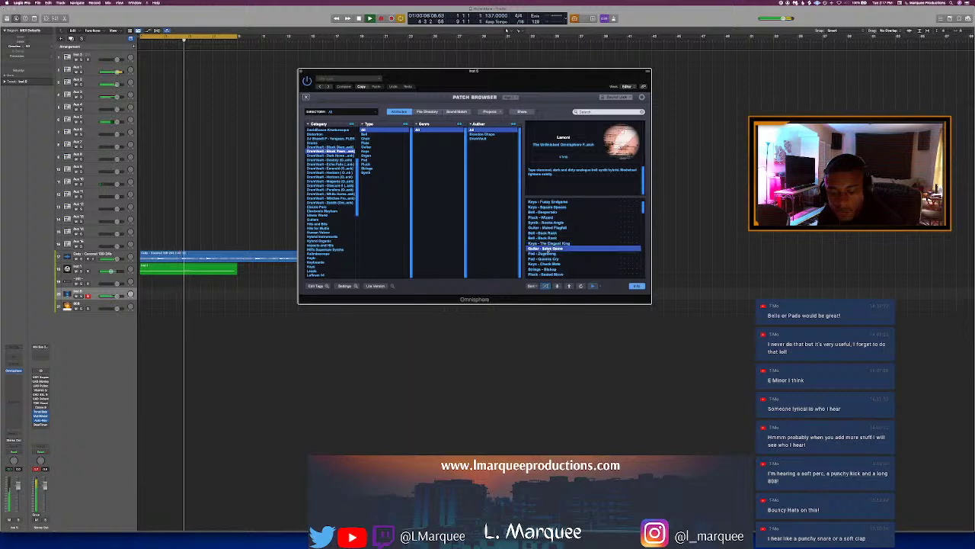
{"action": "left_click", "coordinate": [547, 253]}
{"action": "scroll", "coordinate": [548, 255], "scroll_direction": "down", "scroll_amount": 2}
{"action": "left_click", "coordinate": [549, 258]}
{"action": "scroll", "coordinate": [550, 261], "scroll_direction": "down", "scroll_amount": 2}
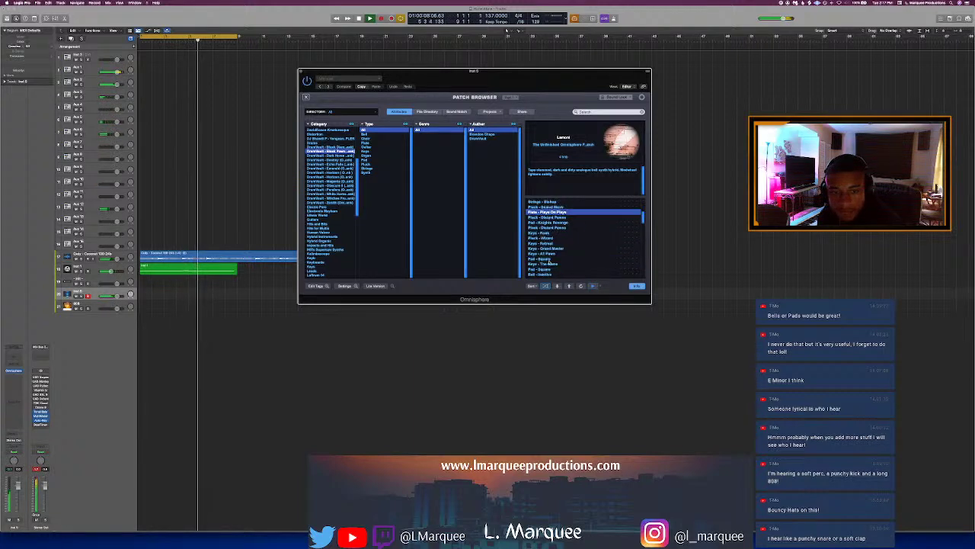
{"action": "left_click", "coordinate": [545, 232]}
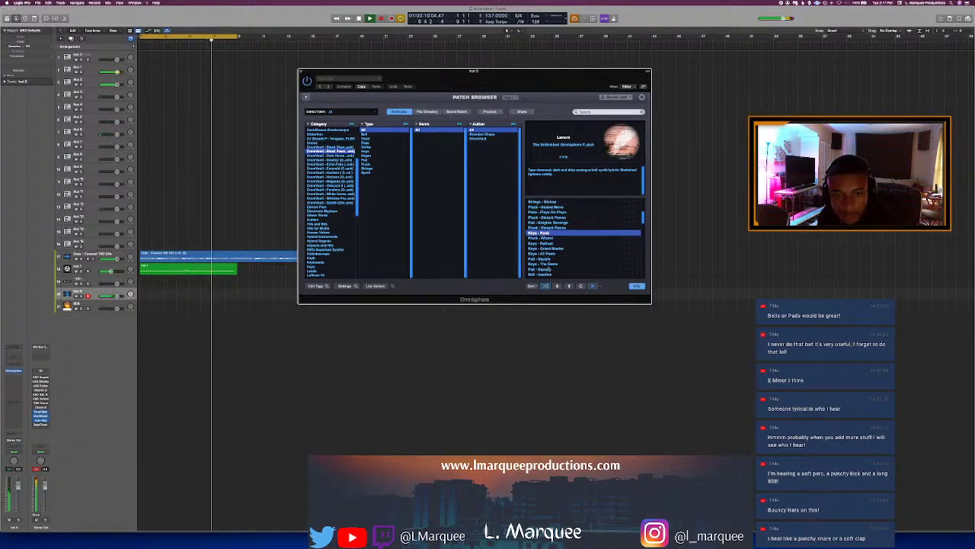
{"action": "left_click", "coordinate": [547, 264]}
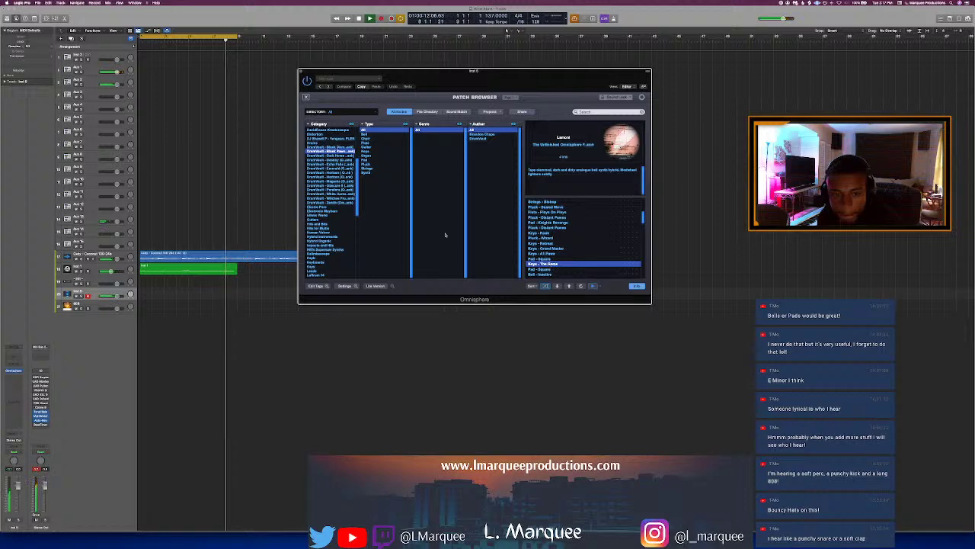
Step: Filter the patches by the Arpeggios category and audition the last patch in its list
{"action": "scroll", "coordinate": [342, 161], "scroll_direction": "up", "scroll_amount": 6}
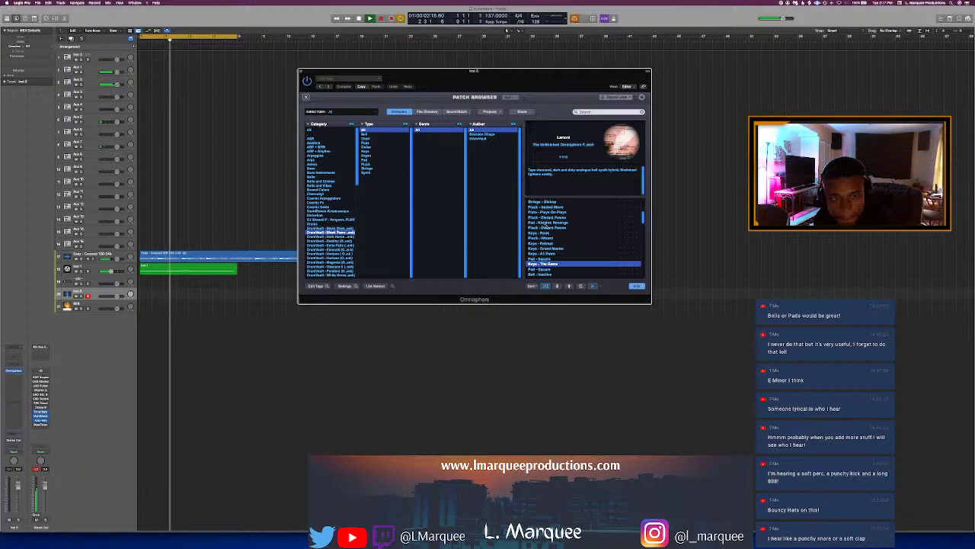
{"action": "left_click", "coordinate": [330, 156]}
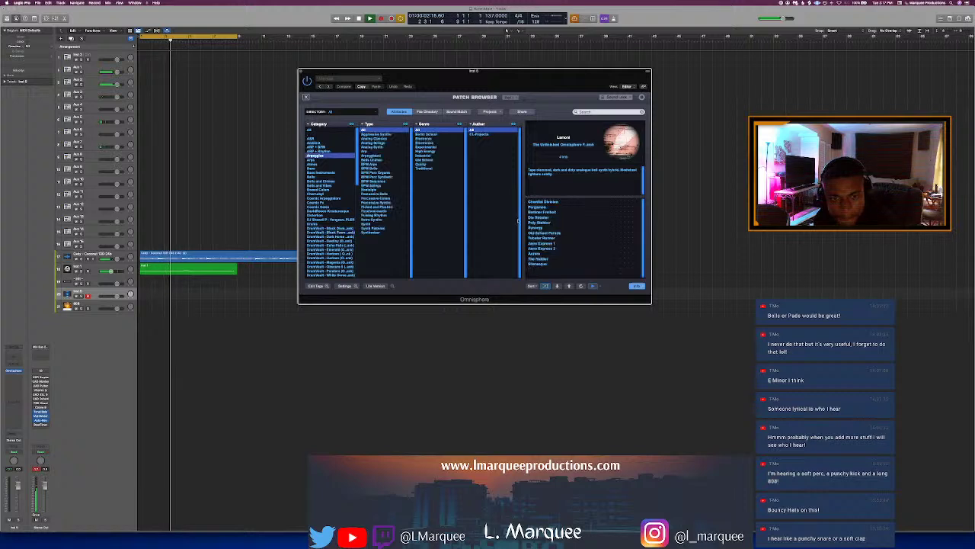
{"action": "left_click", "coordinate": [547, 264]}
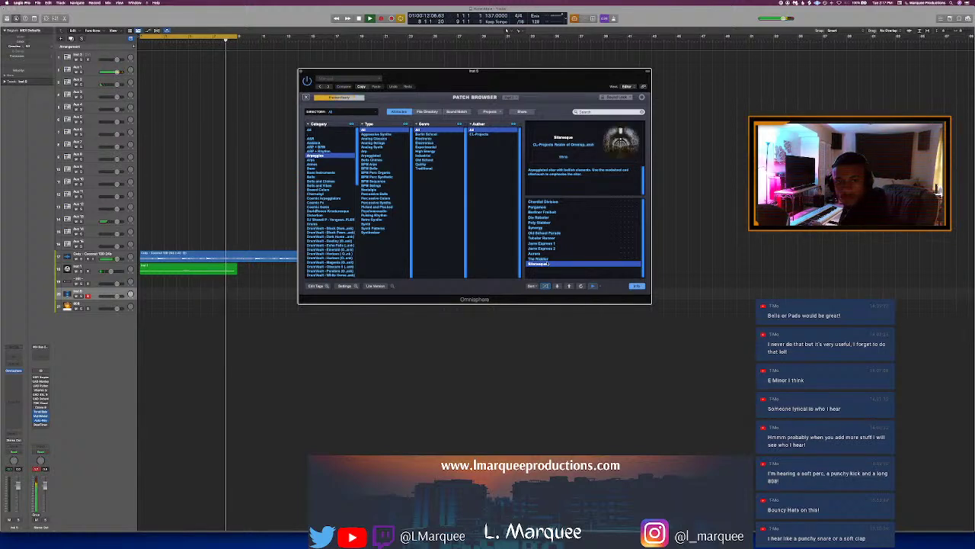
Step: Switch to Finder and open the Drum Samples folder in the Music location
{"action": "left_click", "coordinate": [539, 381]}
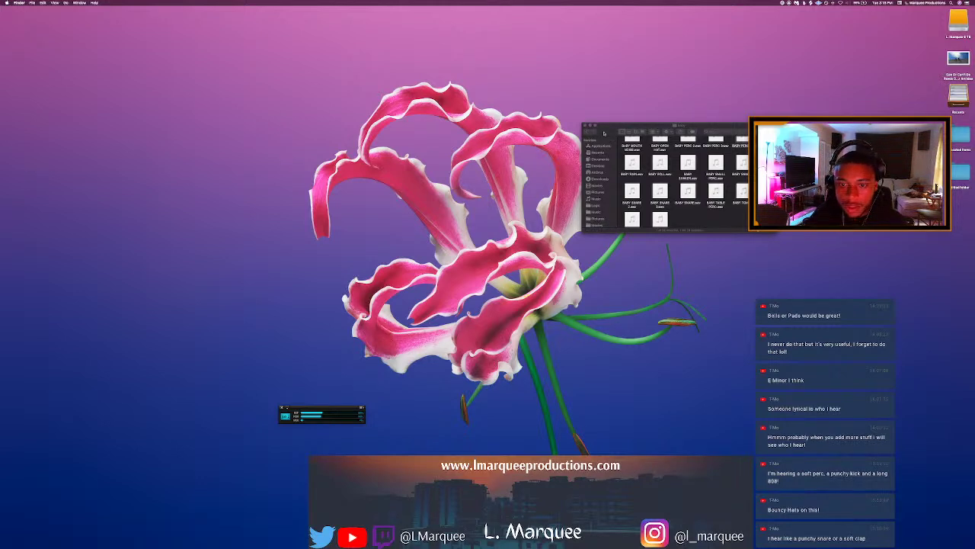
{"action": "left_click_drag", "start_coordinate": [605, 133], "coordinate": [618, 131]}
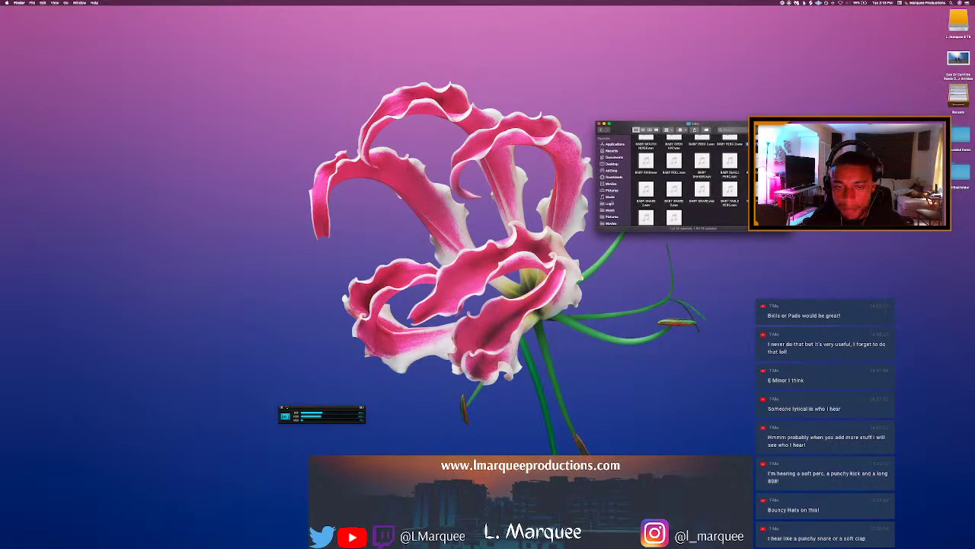
{"action": "left_click", "coordinate": [611, 210]}
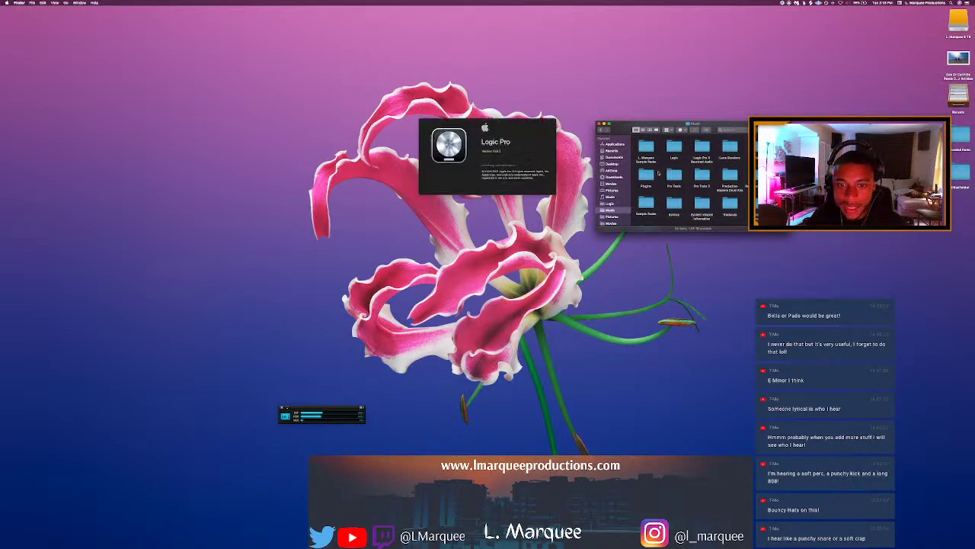
{"action": "scroll", "coordinate": [662, 199], "scroll_direction": "up", "scroll_amount": 3}
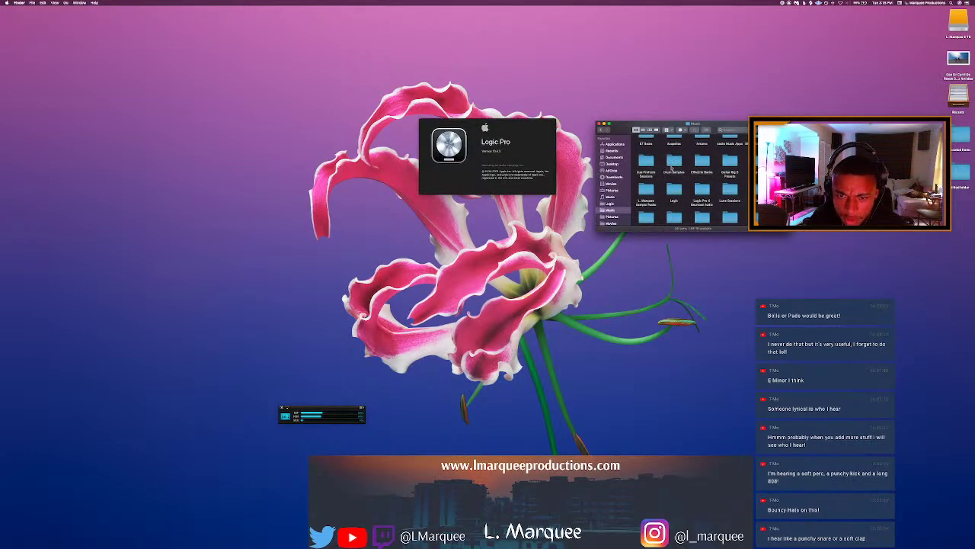
{"action": "double_click", "coordinate": [673, 161]}
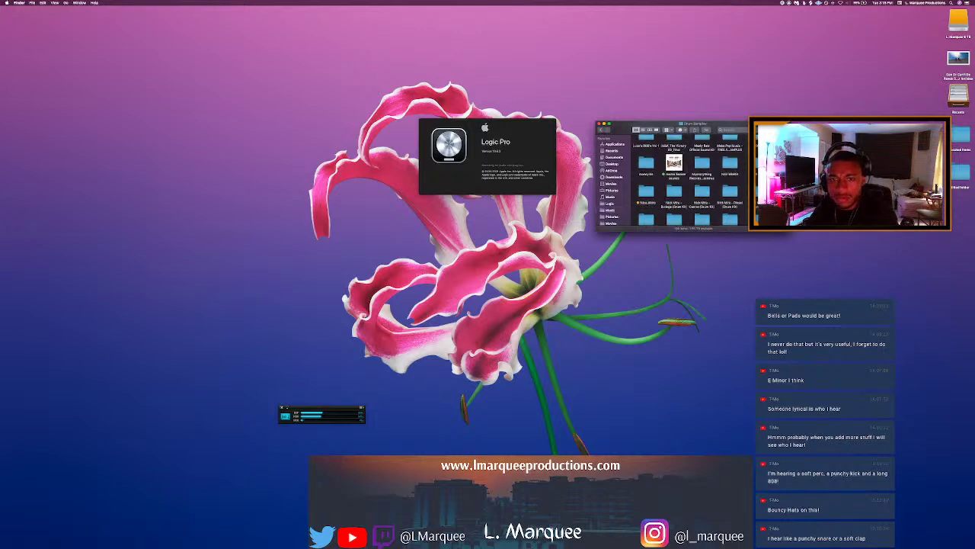
Step: Look through the drum kits and open the Life Of Pierre kit folder
{"action": "scroll", "coordinate": [687, 175], "scroll_direction": "up", "scroll_amount": 2}
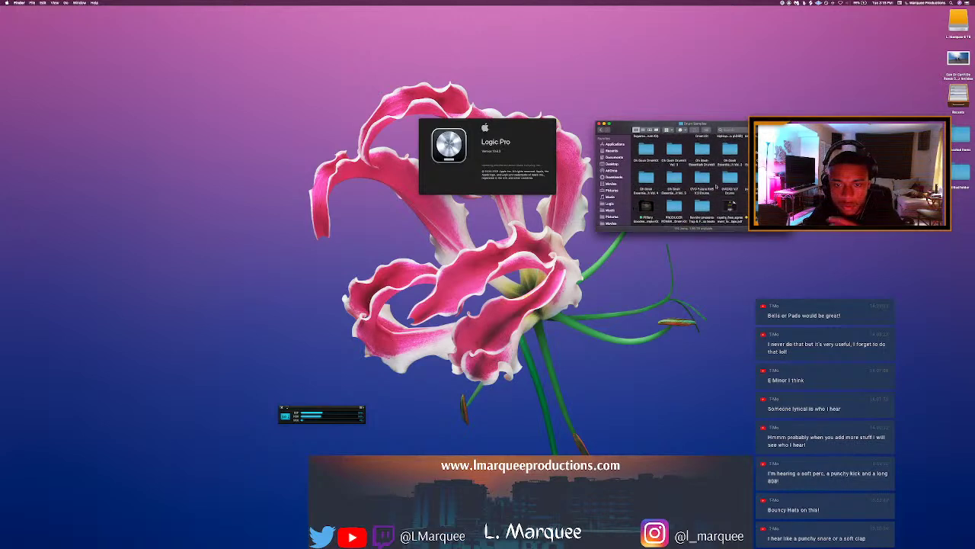
{"action": "scroll", "coordinate": [716, 186], "scroll_direction": "down", "scroll_amount": 5}
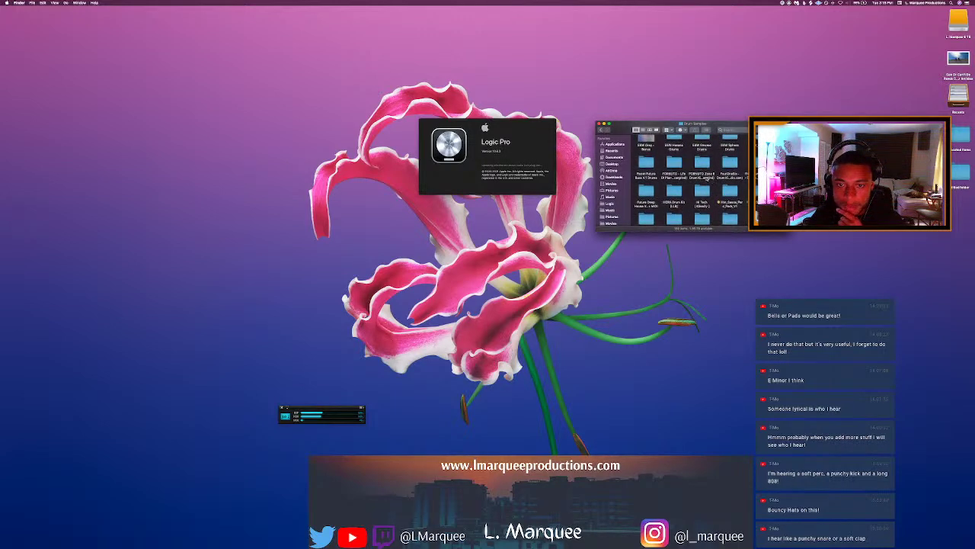
{"action": "scroll", "coordinate": [707, 179], "scroll_direction": "down", "scroll_amount": 3}
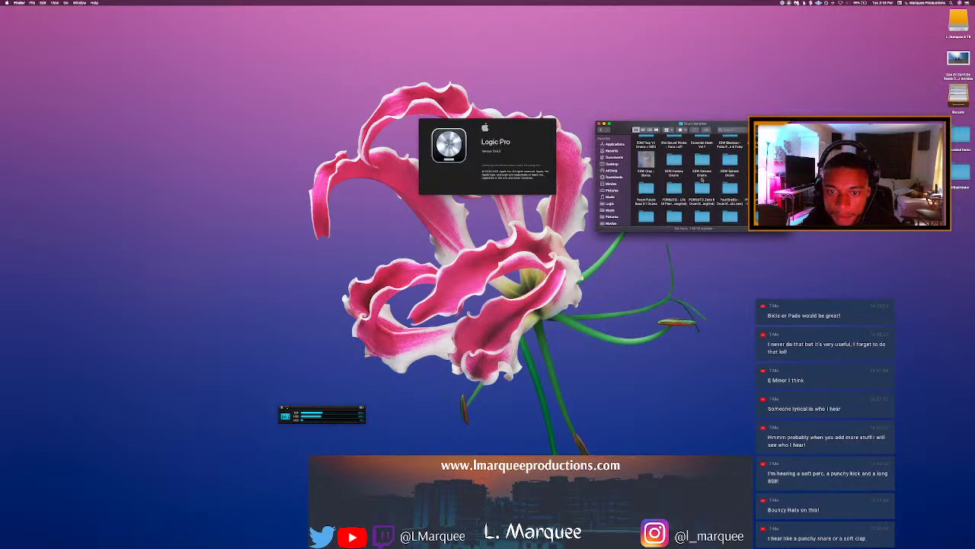
{"action": "double_click", "coordinate": [675, 190]}
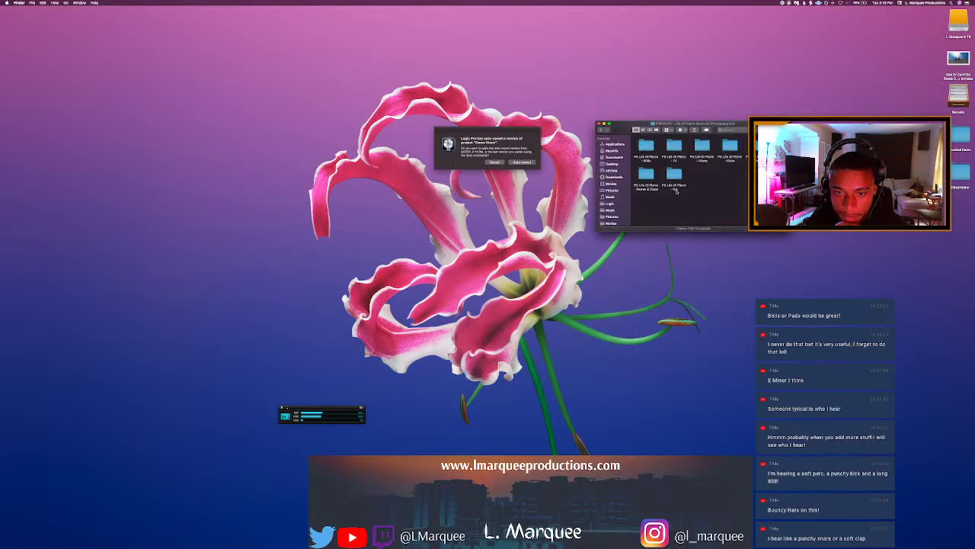
Step: Open the auto-saved version of the Home Alone project in Logic Pro
{"action": "left_click", "coordinate": [522, 162]}
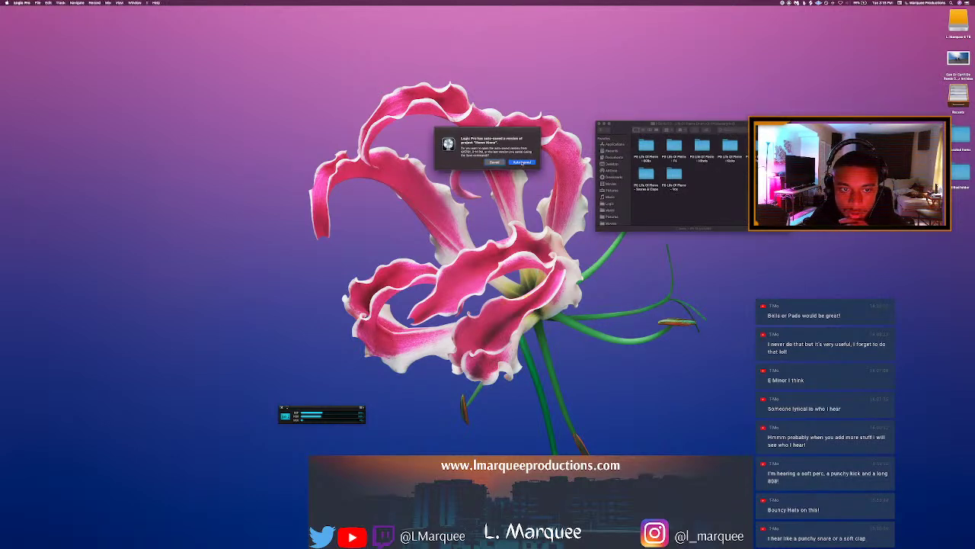
Step: Open the kit's 808s folder, browse the samples and audition the "I'm Scared" 808
{"action": "double_click", "coordinate": [650, 151]}
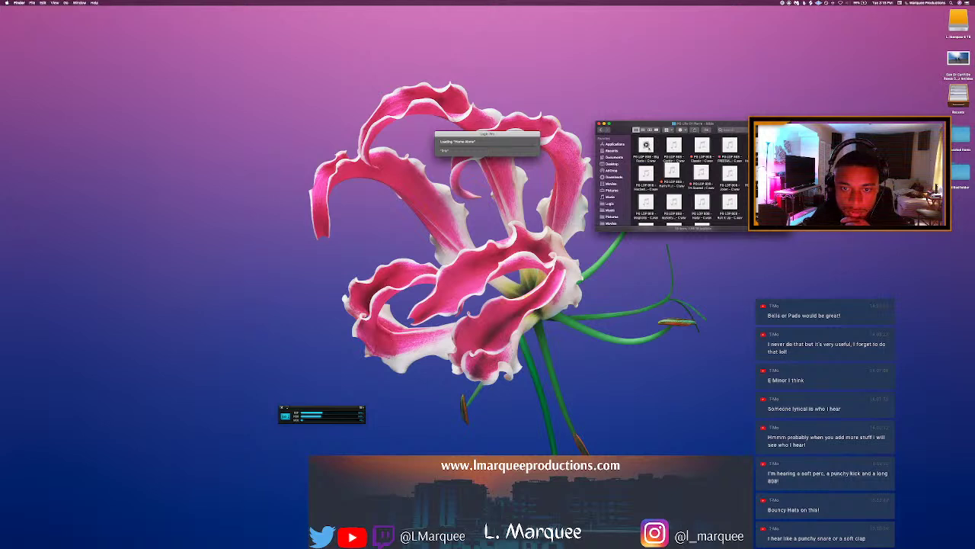
{"action": "left_click", "coordinate": [646, 145]}
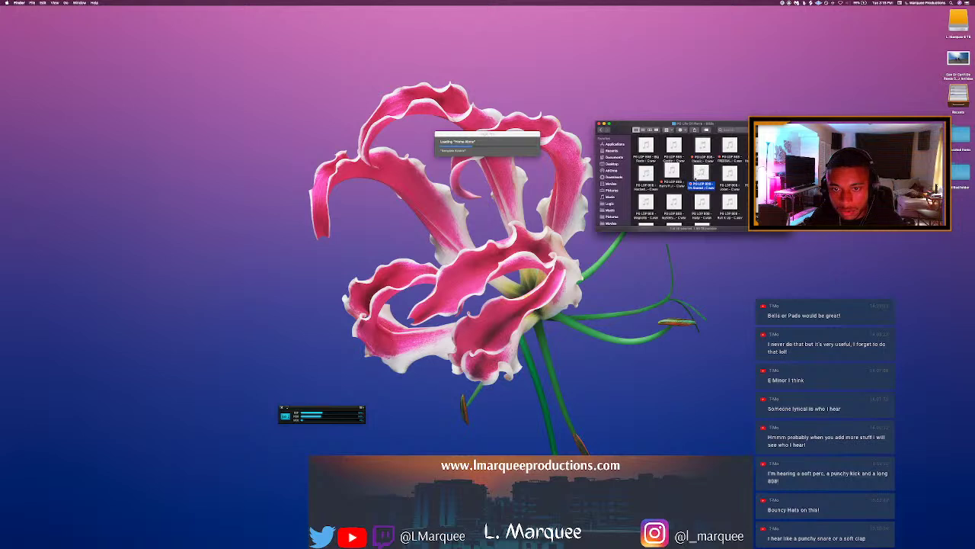
{"action": "scroll", "coordinate": [746, 191], "scroll_direction": "down", "scroll_amount": 2}
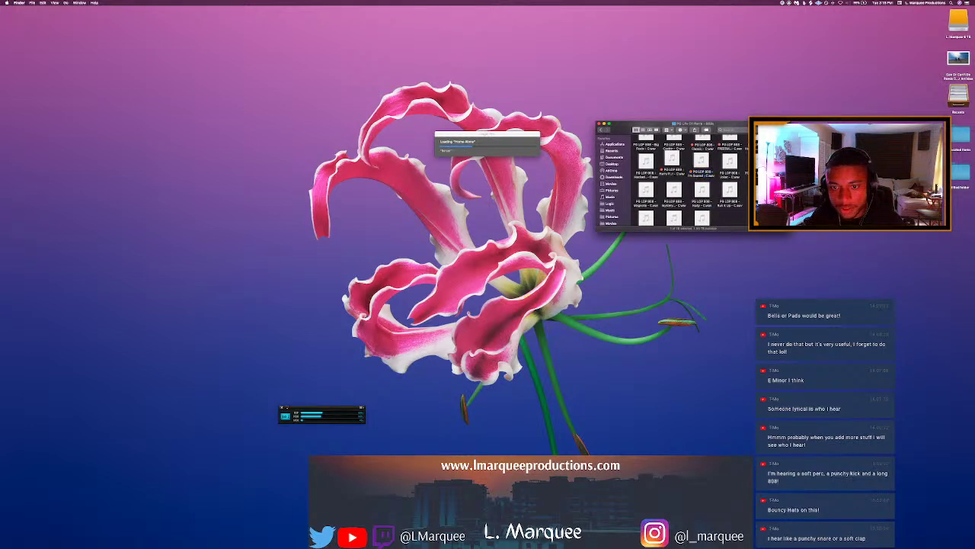
{"action": "scroll", "coordinate": [741, 225], "scroll_direction": "down", "scroll_amount": 2}
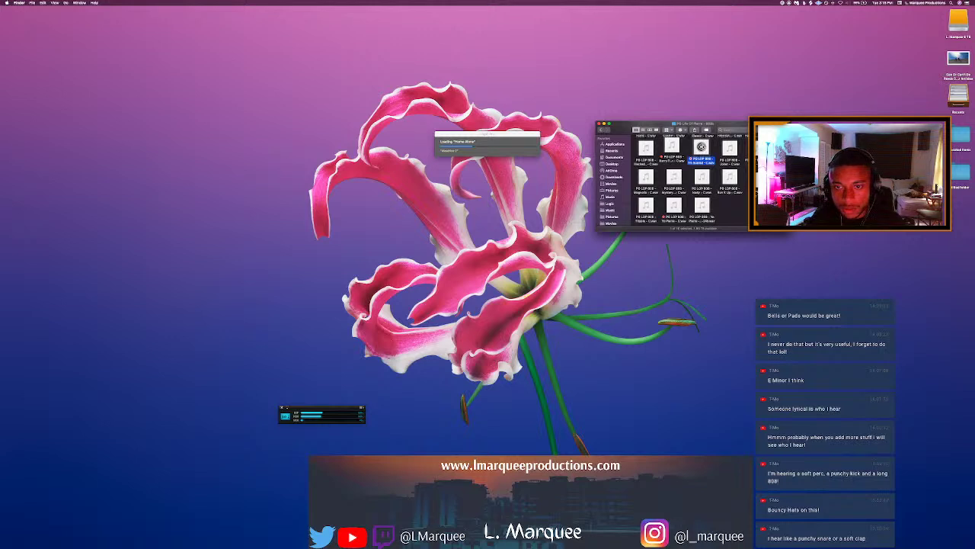
{"action": "scroll", "coordinate": [710, 156], "scroll_direction": "up", "scroll_amount": 2}
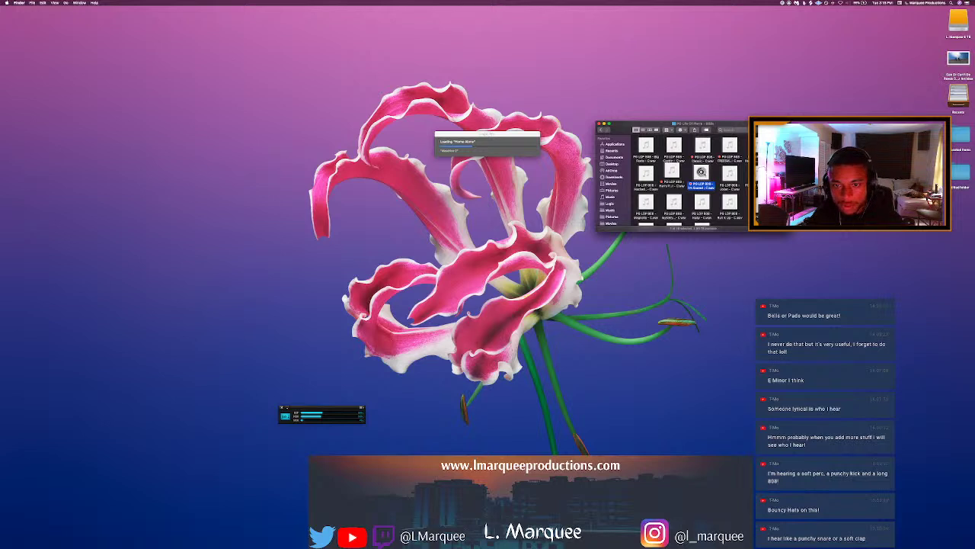
{"action": "scroll", "coordinate": [686, 179], "scroll_direction": "down", "scroll_amount": 2}
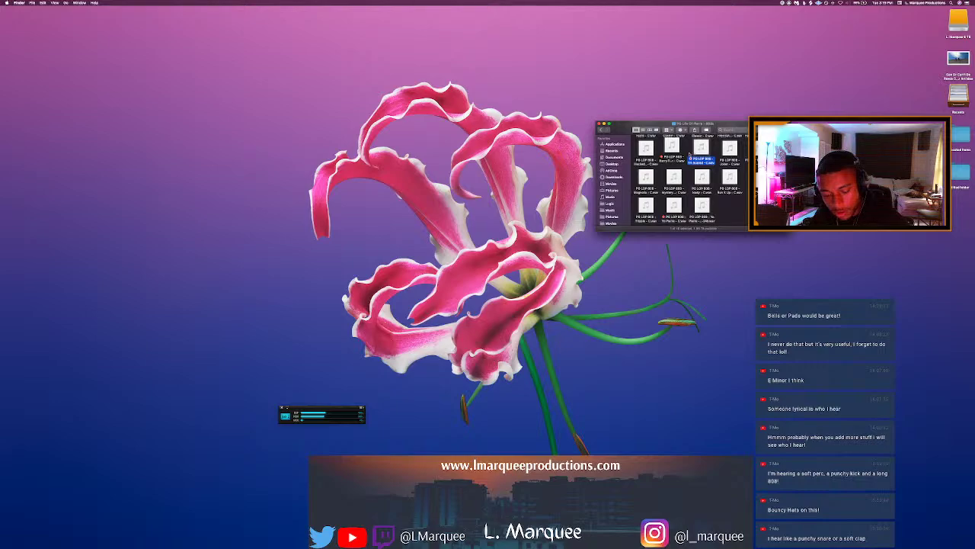
Step: Return to Logic Pro and load the "I'm Scared" 808 sample onto a new Quick Sampler (Optimized) track below the existing tracks
{"action": "key", "text": "ctrl+Right"}
{"action": "key", "text": "ctrl+Left"}
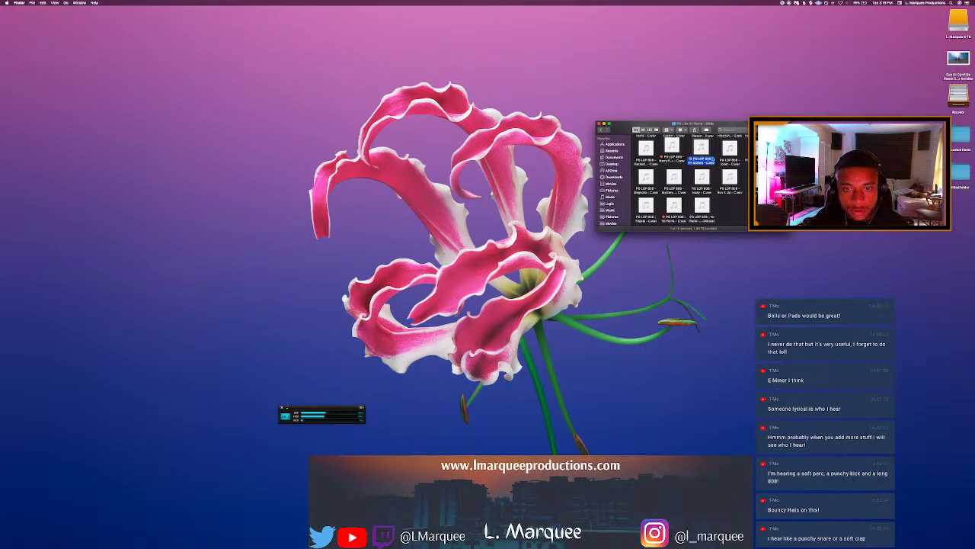
{"action": "key", "text": "super+Tab"}
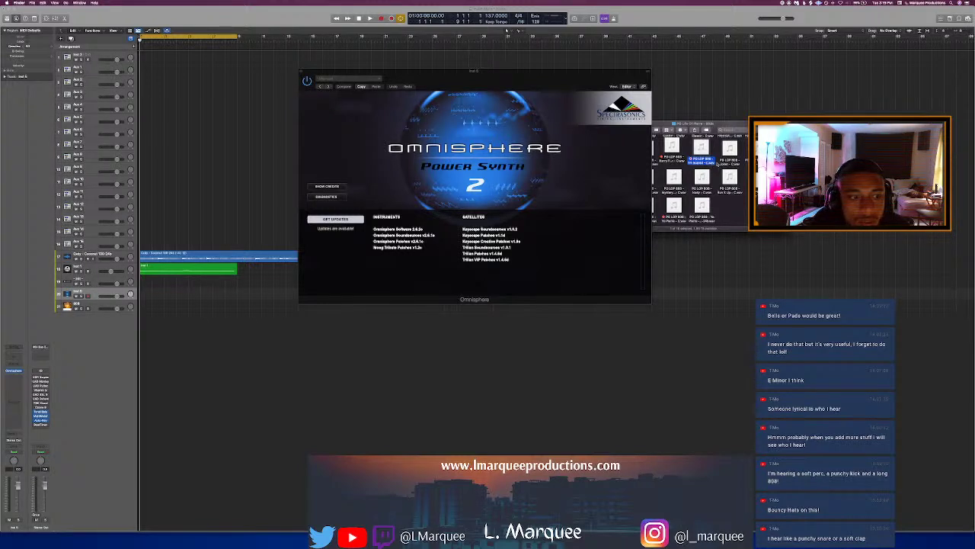
{"action": "left_click_drag", "start_coordinate": [437, 268], "coordinate": [102, 336]}
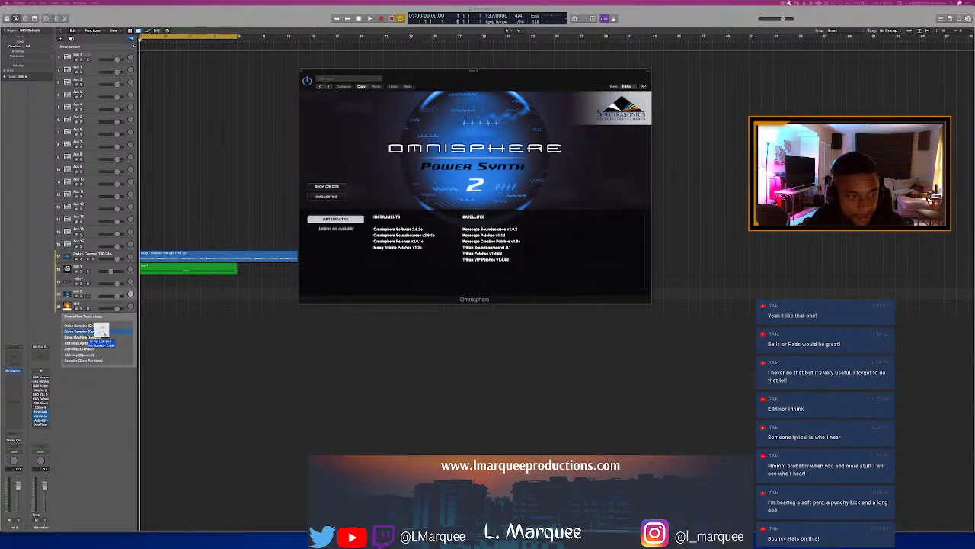
{"action": "left_click_drag", "start_coordinate": [105, 332], "coordinate": [105, 331]}
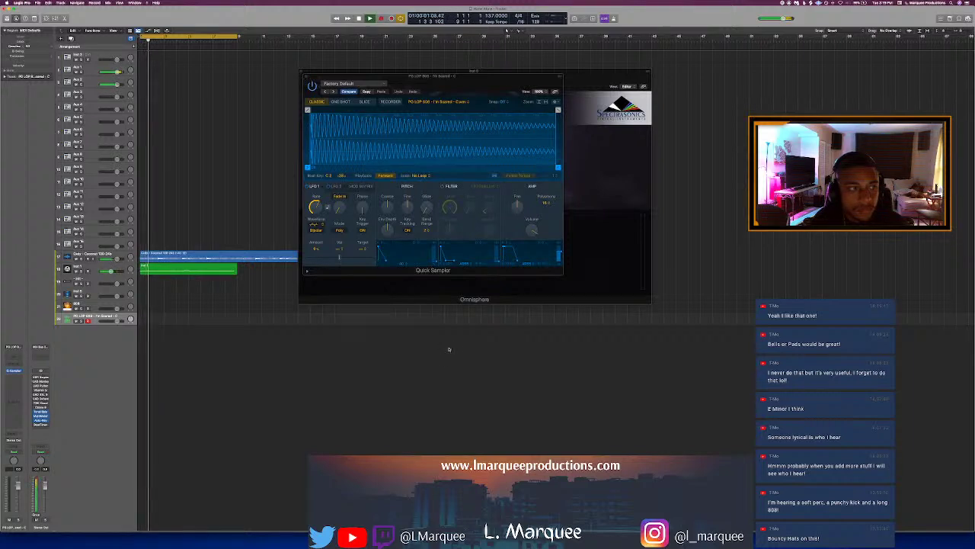
Step: Set the Quick Sampler's polyphony to Mono and try the 808 against the looping beat
{"action": "left_click", "coordinate": [544, 203]}
{"action": "left_click", "coordinate": [545, 160]}
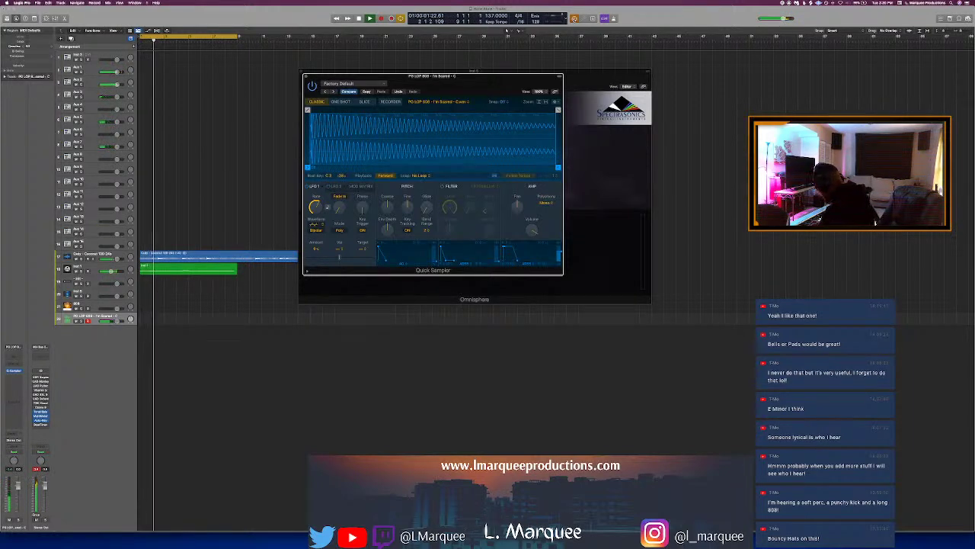
{"action": "key", "text": "space"}
{"action": "key", "text": "space"}
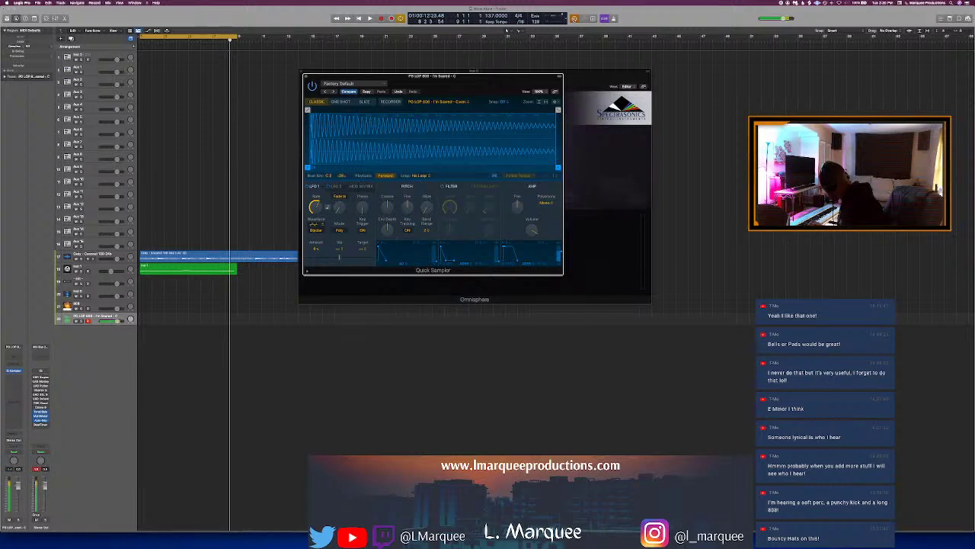
Step: Record an 808 bassline on the new track and fill the eight-bar cycle range with its region
{"action": "key", "text": "space"}
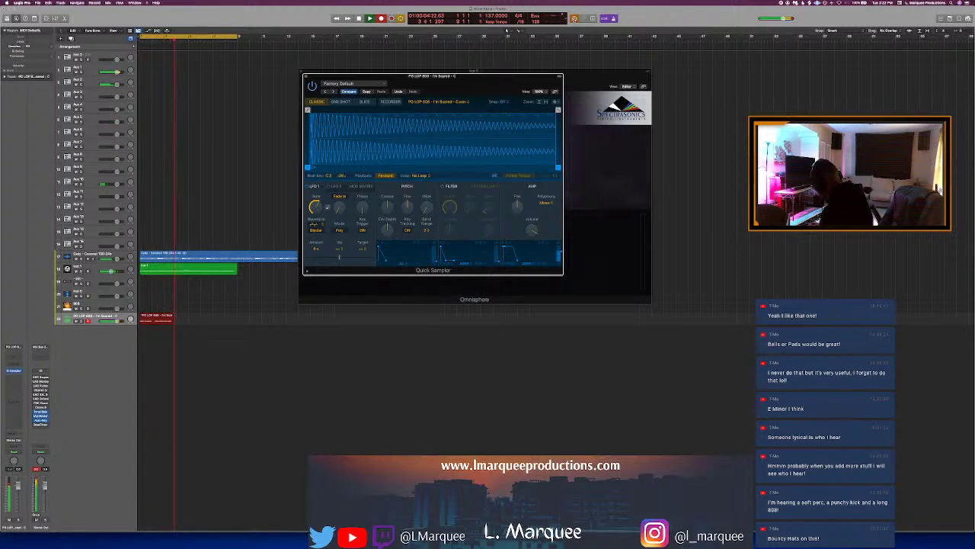
{"action": "key", "text": "space"}
{"action": "key", "text": "super+z"}
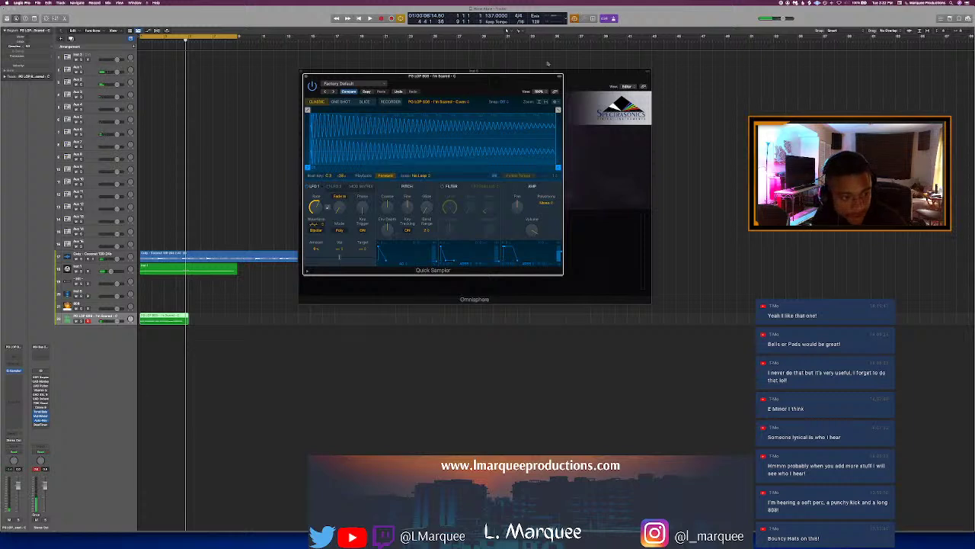
{"action": "left_click", "coordinate": [220, 343]}
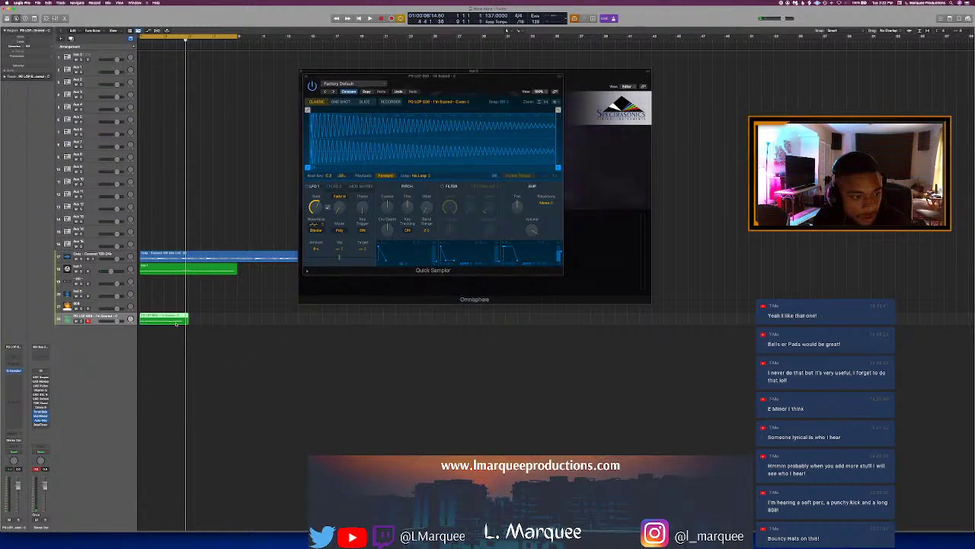
{"action": "key", "text": "Return"}
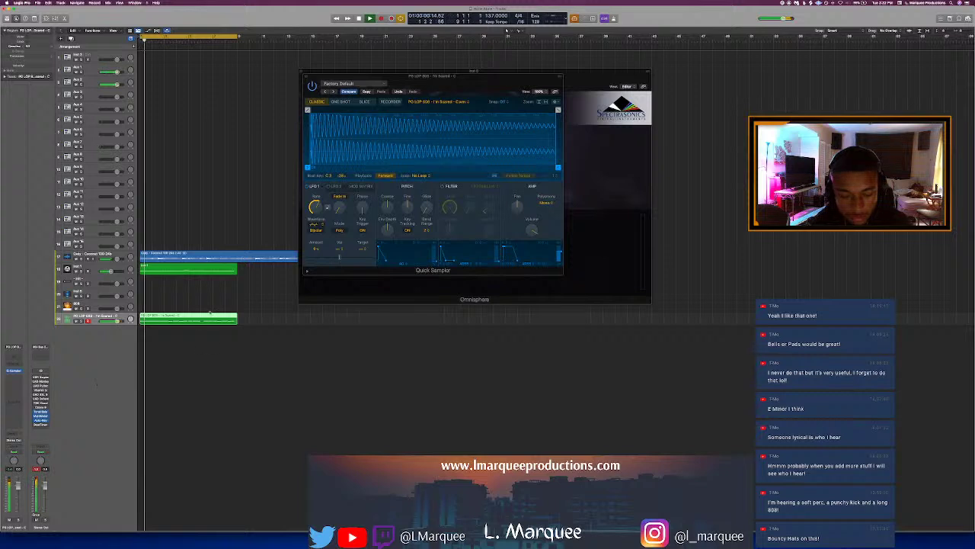
Step: Open the 808 region in the Piano Roll, quantize all its notes and set their velocity to 127
{"action": "key", "text": "p"}
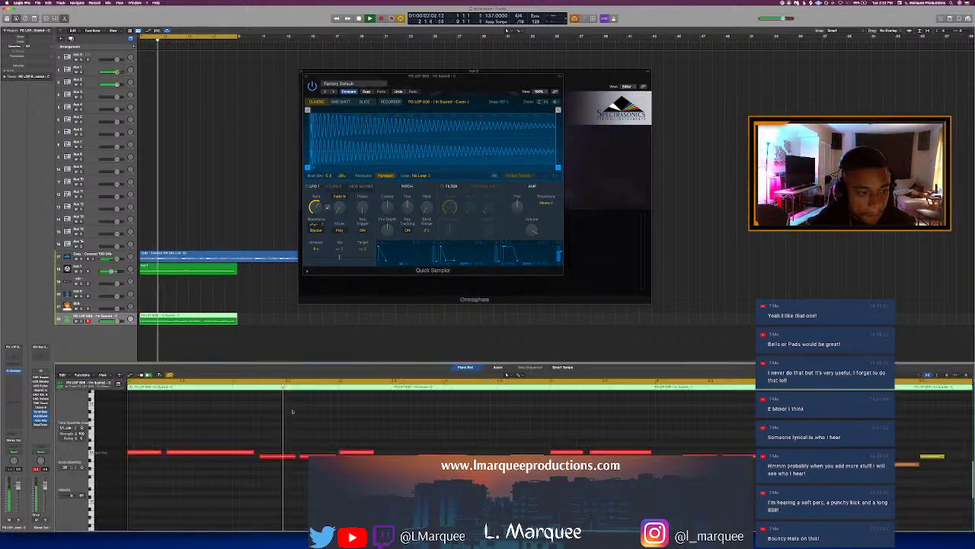
{"action": "key", "text": "super+a"}
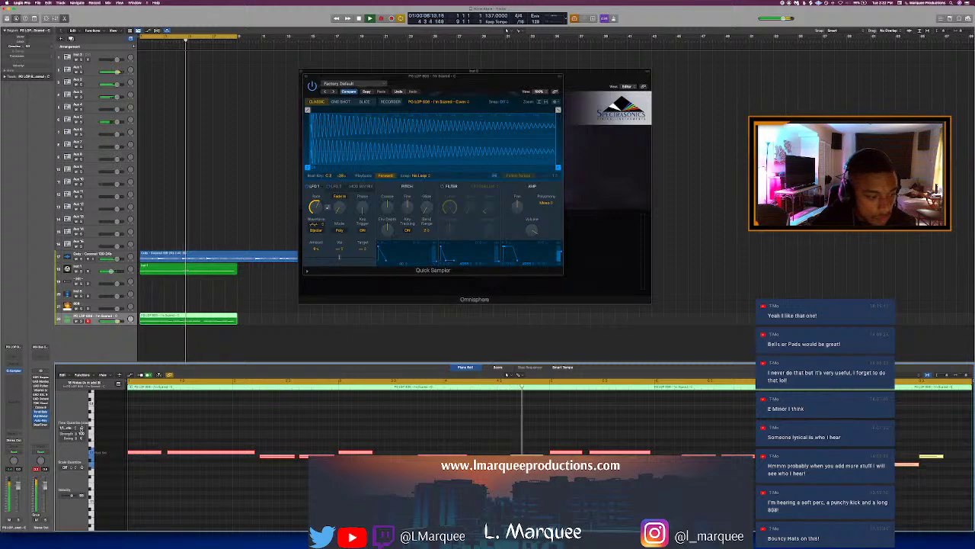
{"action": "key", "text": "Return"}
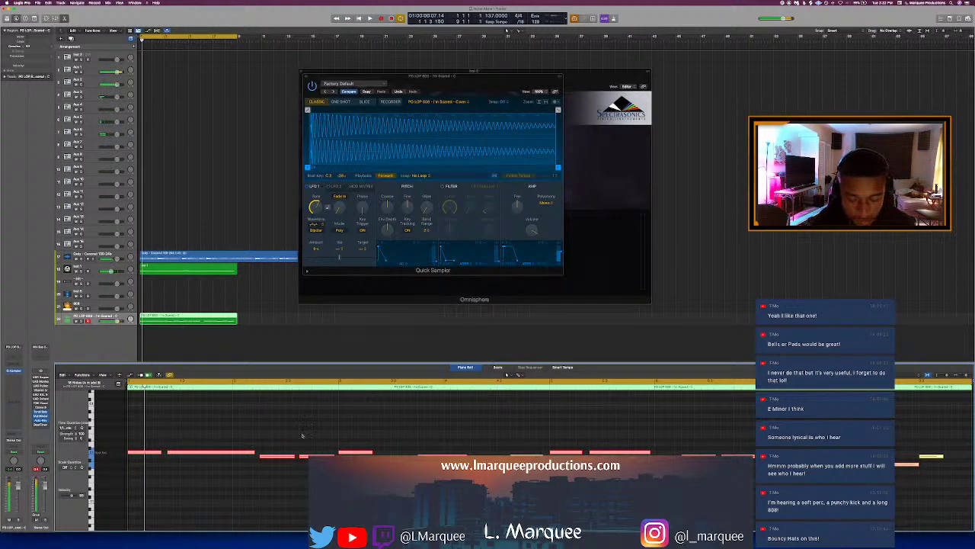
{"action": "left_click", "coordinate": [130, 376]}
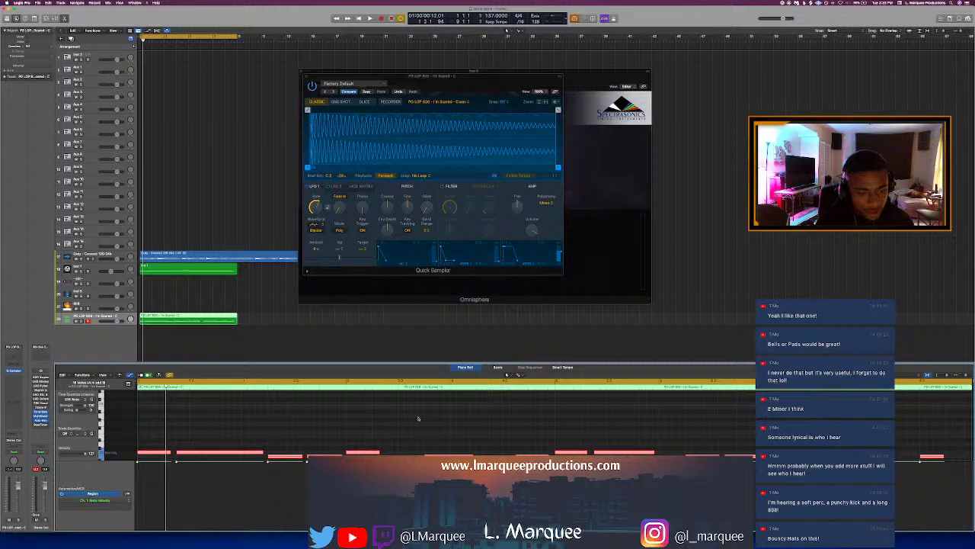
{"action": "scroll", "coordinate": [417, 418], "scroll_direction": "down", "scroll_amount": 3}
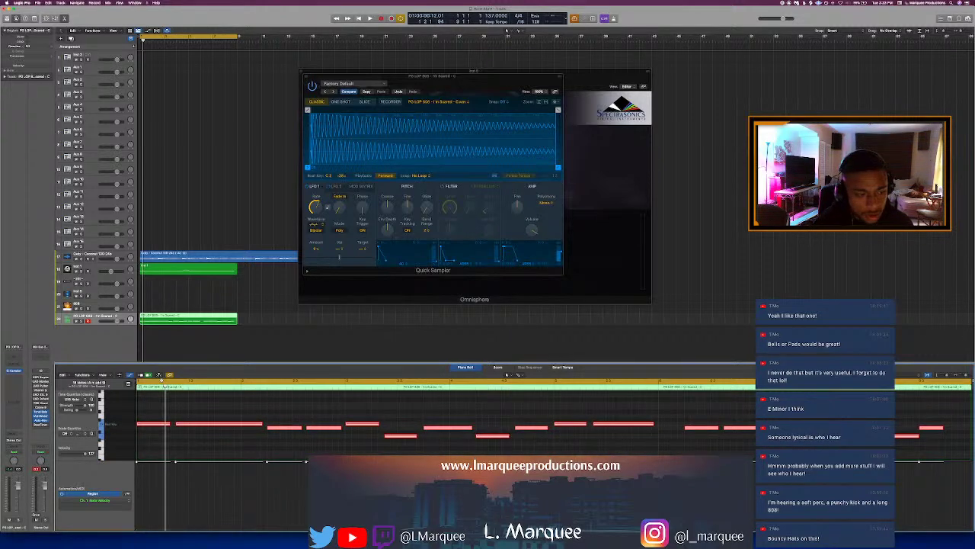
{"action": "left_click", "coordinate": [129, 375]}
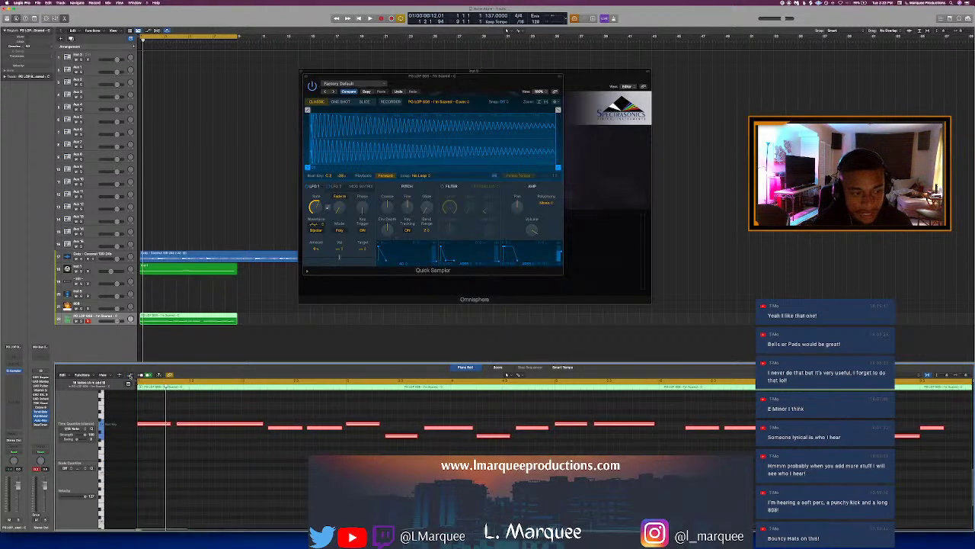
{"action": "left_click", "coordinate": [228, 466]}
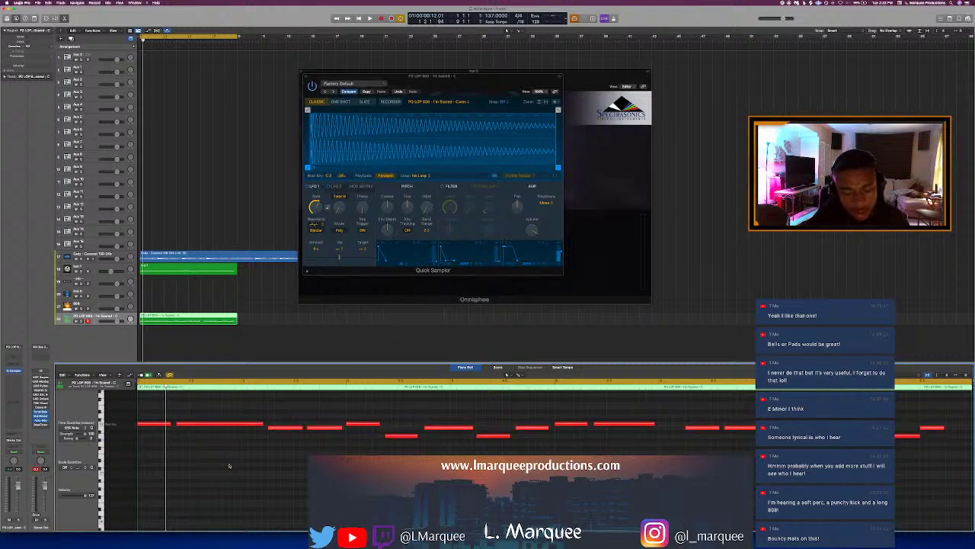
Step: Play back the 808 pattern and lengthen the last two notes of bar 4 to close the gaps after them
{"action": "key", "text": "space"}
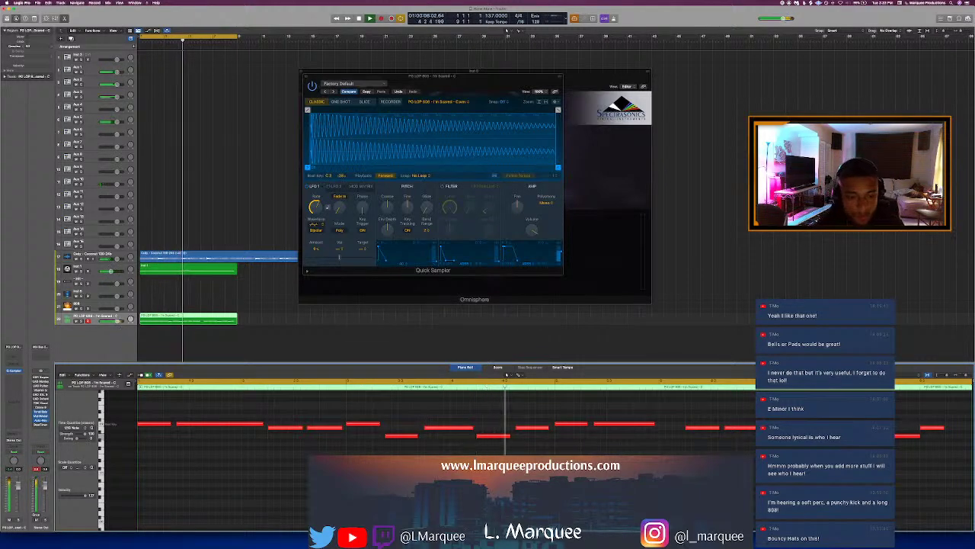
{"action": "key", "text": "space"}
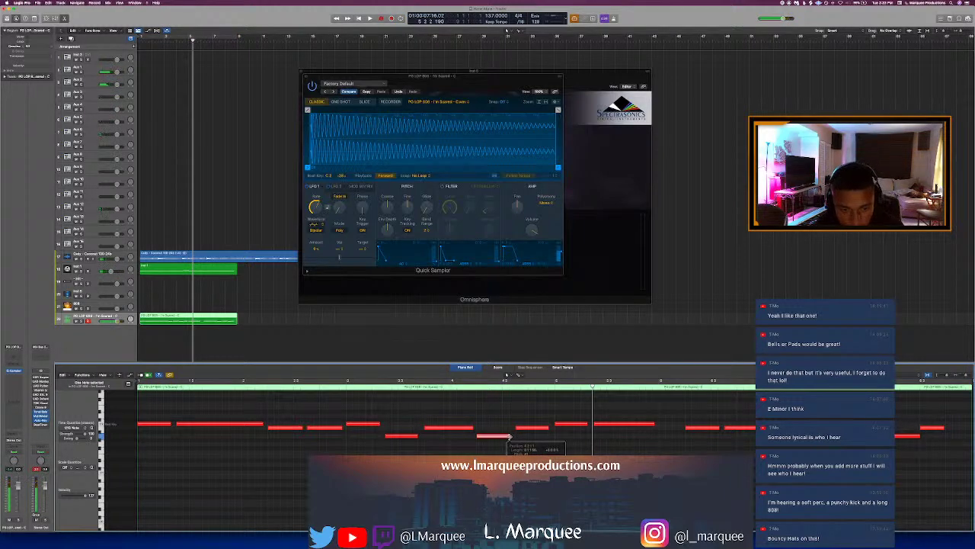
{"action": "left_click", "coordinate": [472, 388]}
{"action": "key", "text": "space"}
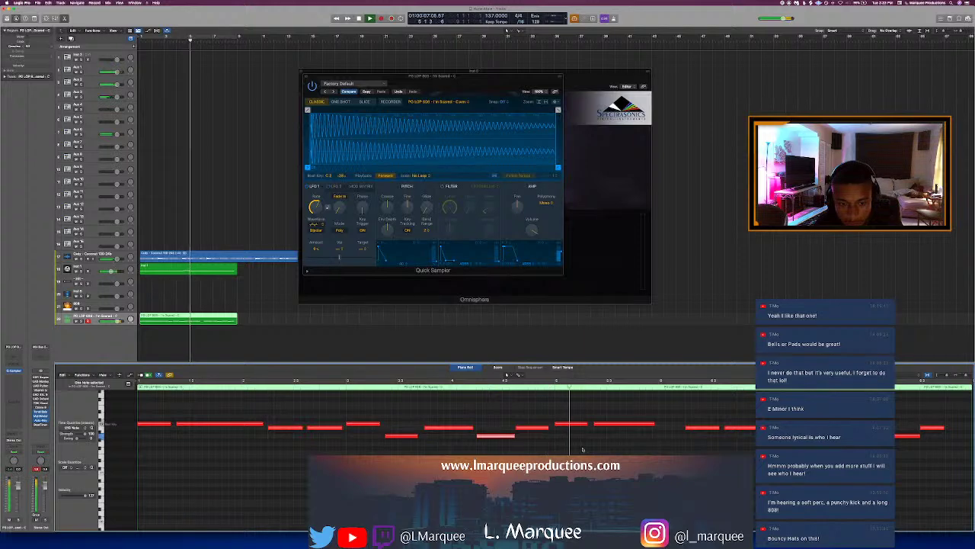
{"action": "left_click_drag", "start_coordinate": [547, 430], "coordinate": [551, 435]}
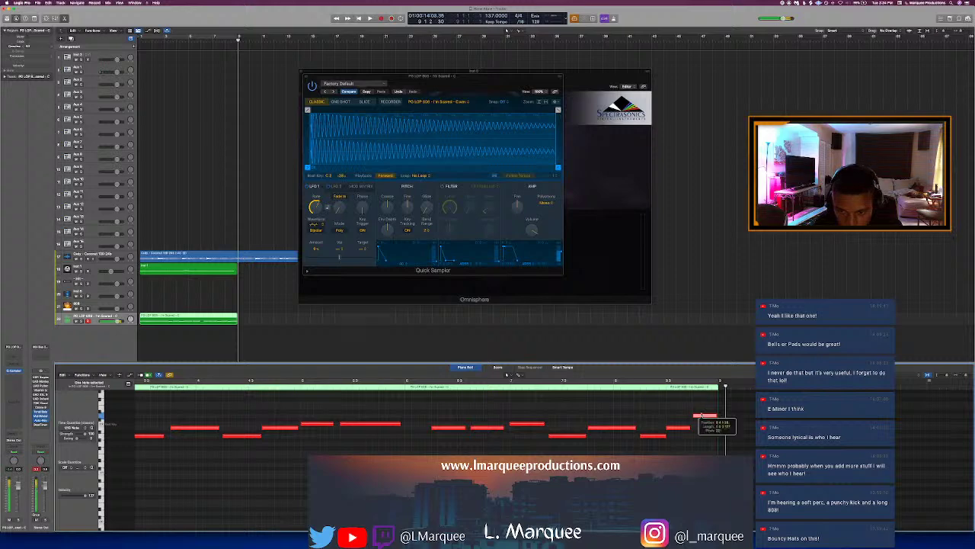
Step: Place a higher-pitched 808 note at the end of bar 8 and play the pattern in the eight-bar cycle
{"action": "left_click_drag", "start_coordinate": [695, 415], "coordinate": [695, 411]}
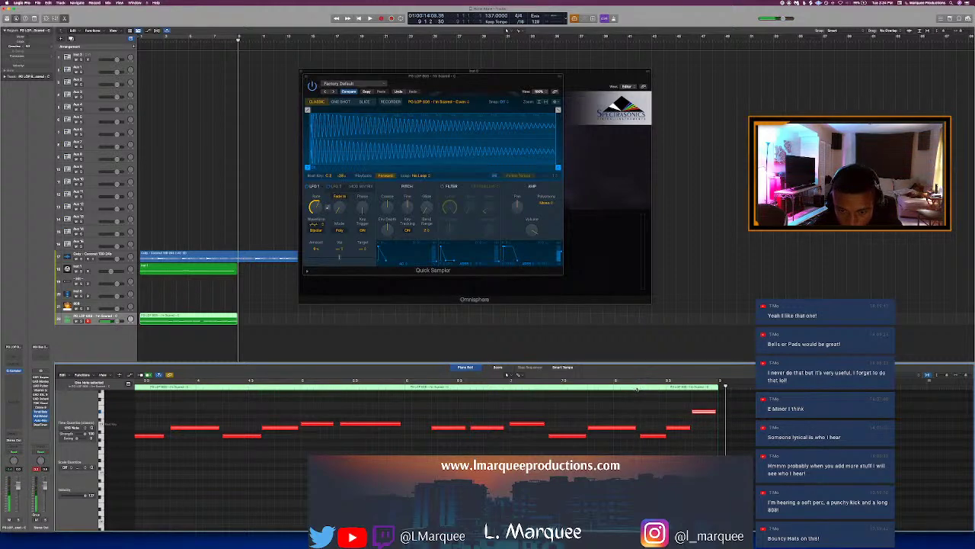
{"action": "key", "text": "space"}
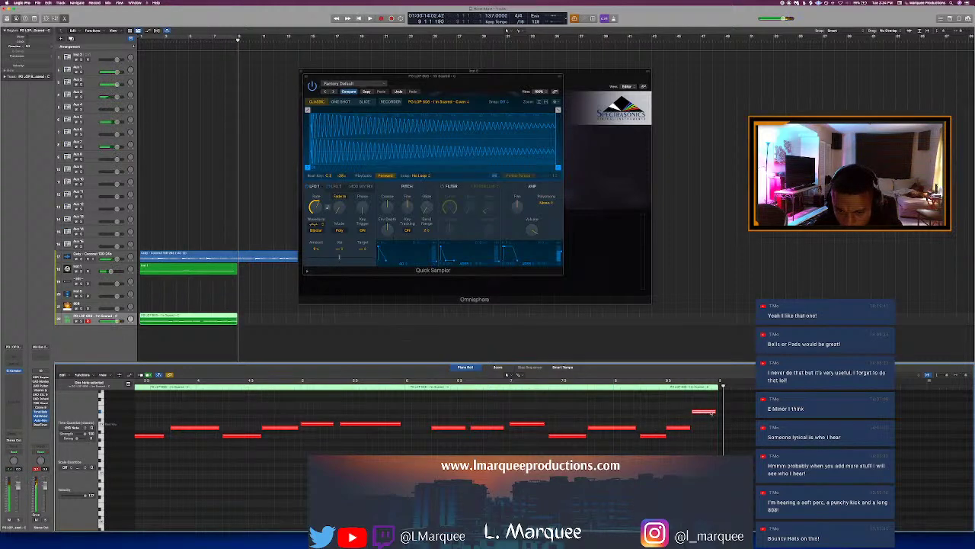
{"action": "key", "text": "c"}
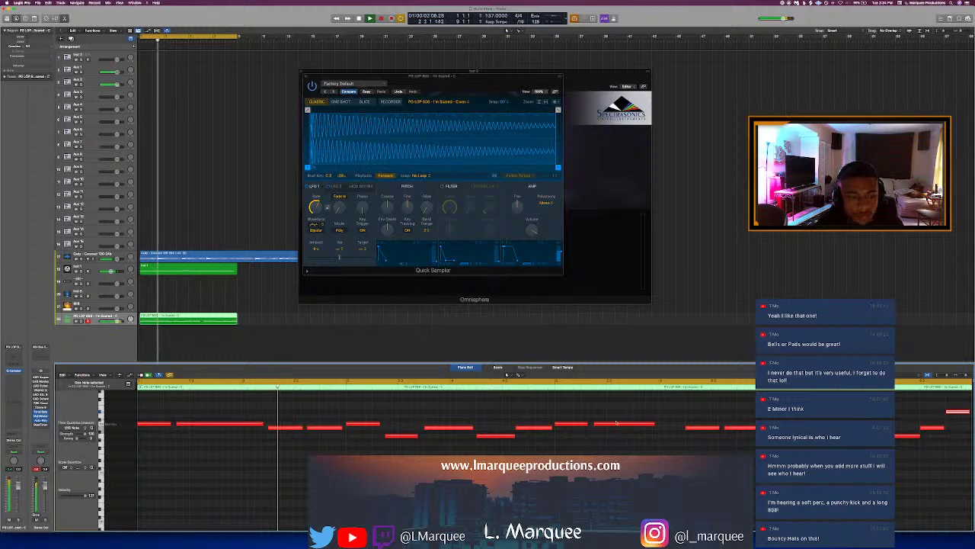
Step: Close the Piano Roll and the Quick Sampler and Omnisphere plug-in windows
{"action": "key", "text": "p"}
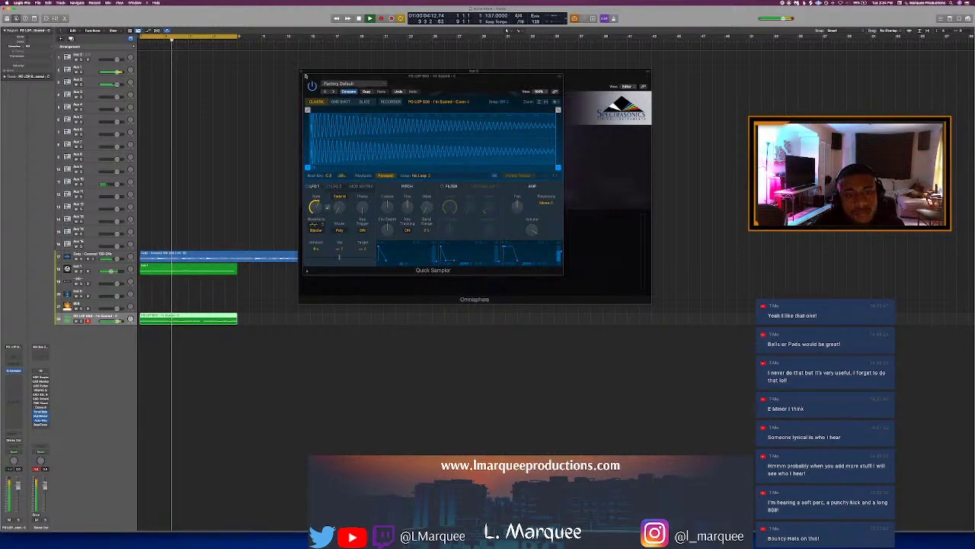
{"action": "left_click", "coordinate": [305, 74]}
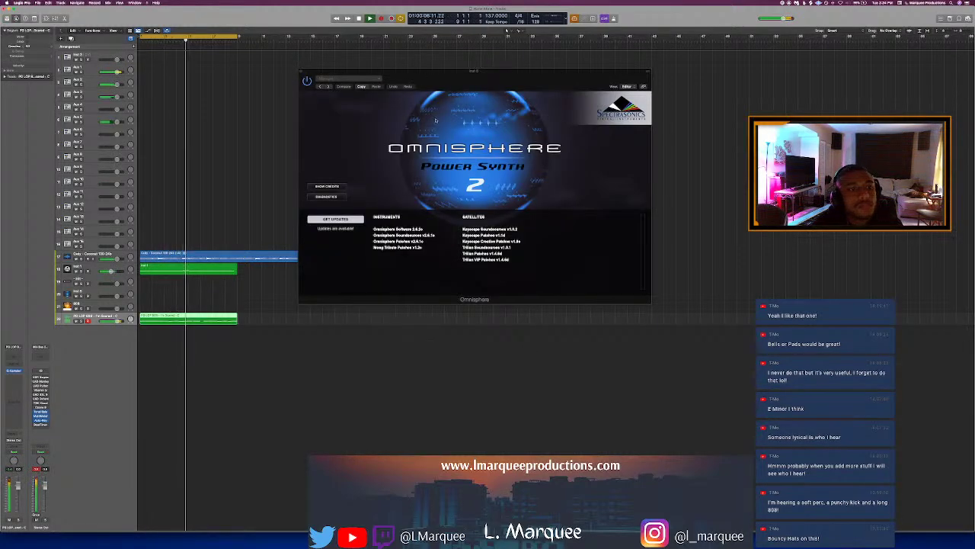
{"action": "left_click", "coordinate": [307, 79]}
{"action": "left_click", "coordinate": [302, 71]}
{"action": "scroll", "coordinate": [229, 75], "scroll_direction": "down", "scroll_amount": 1}
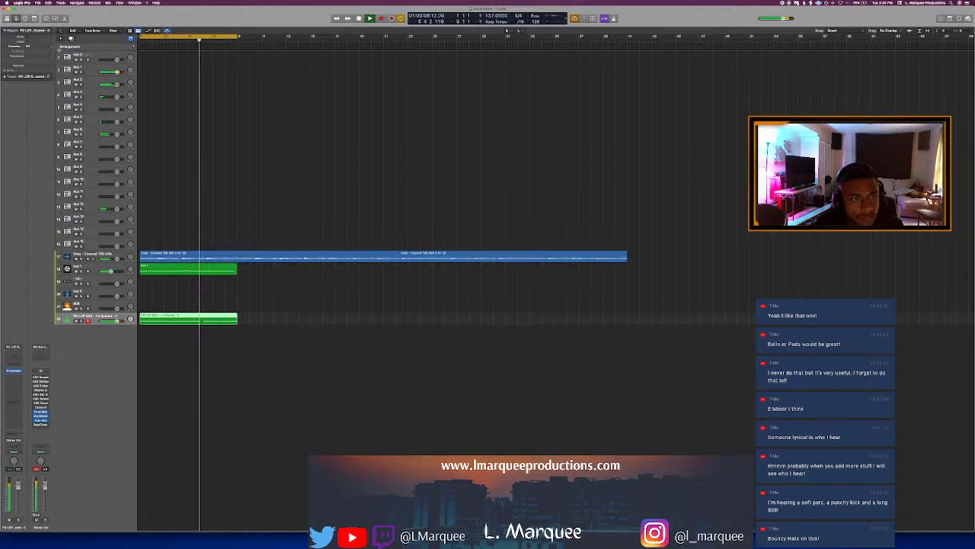
Step: Select the Inst 2 track and, in Finder, open the one-shots folder of the Cymatics hip hop drum kit
{"action": "left_click", "coordinate": [87, 58]}
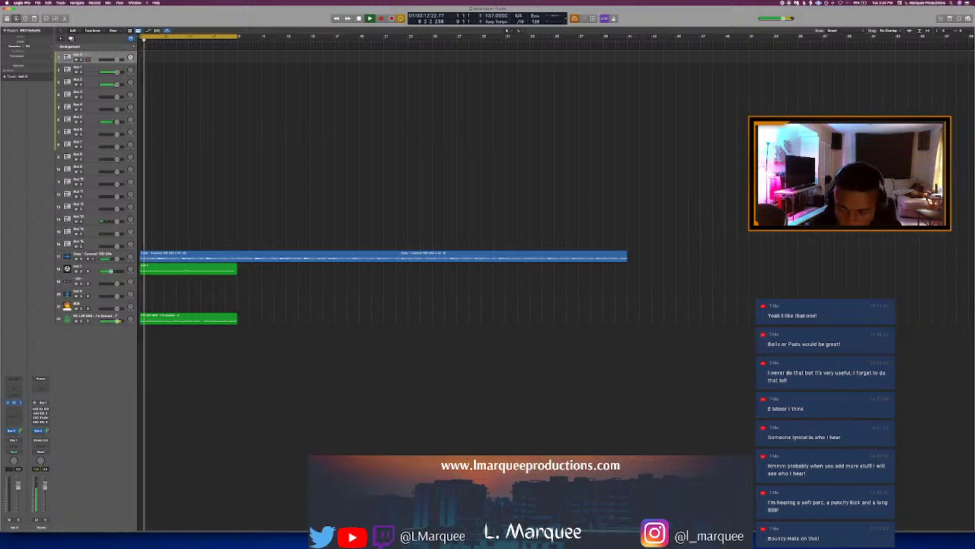
{"action": "key", "text": "super+Tab"}
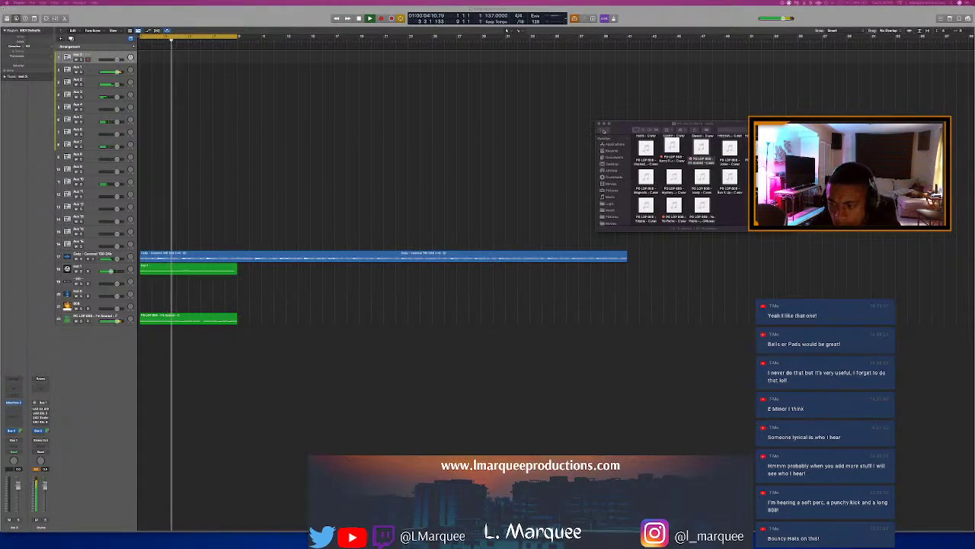
{"action": "key", "text": "super+Up"}
{"action": "key", "text": "super+Up"}
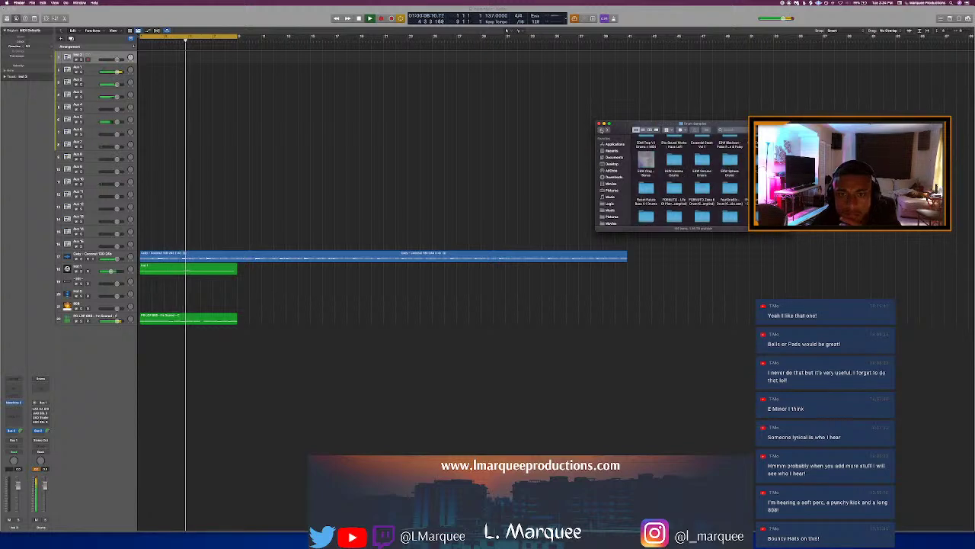
{"action": "scroll", "coordinate": [702, 166], "scroll_direction": "down", "scroll_amount": 5}
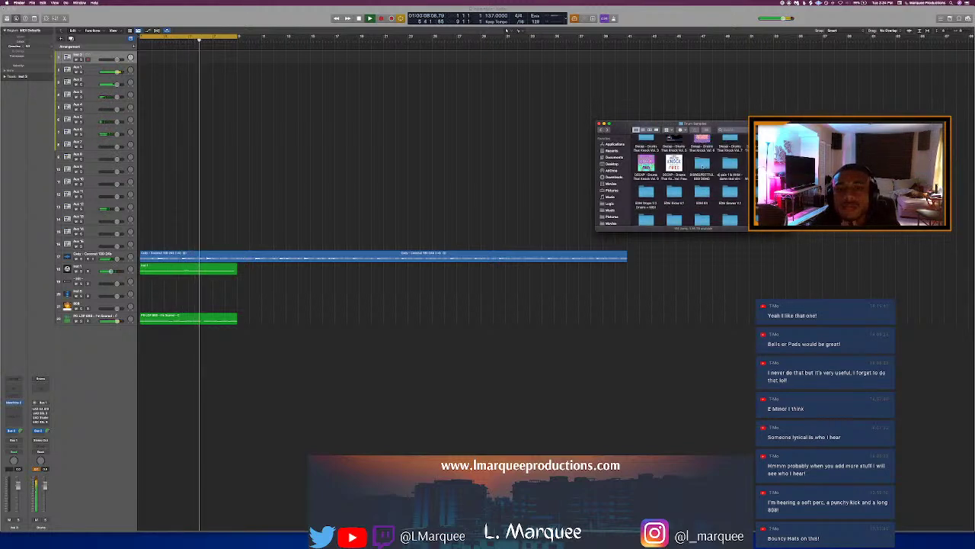
{"action": "scroll", "coordinate": [702, 175], "scroll_direction": "down", "scroll_amount": 3}
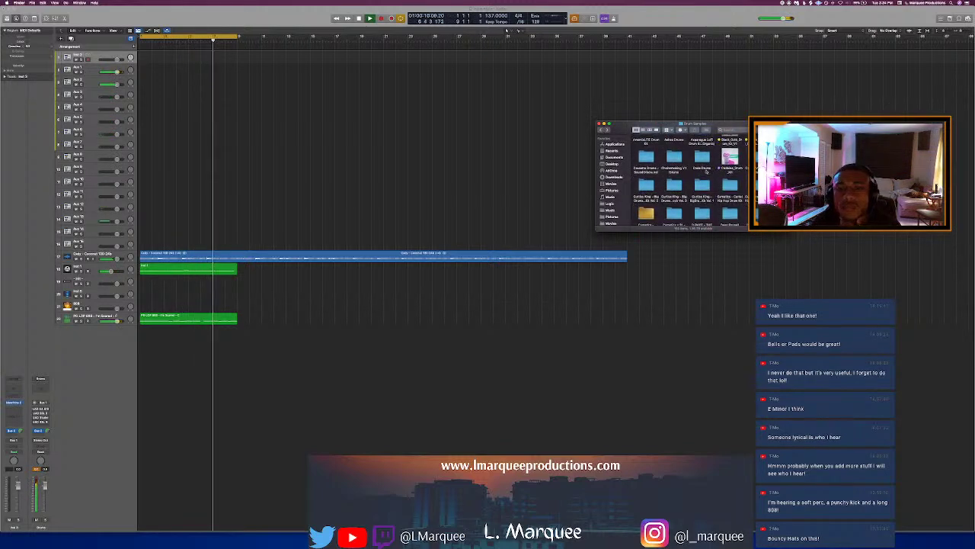
{"action": "double_click", "coordinate": [730, 186]}
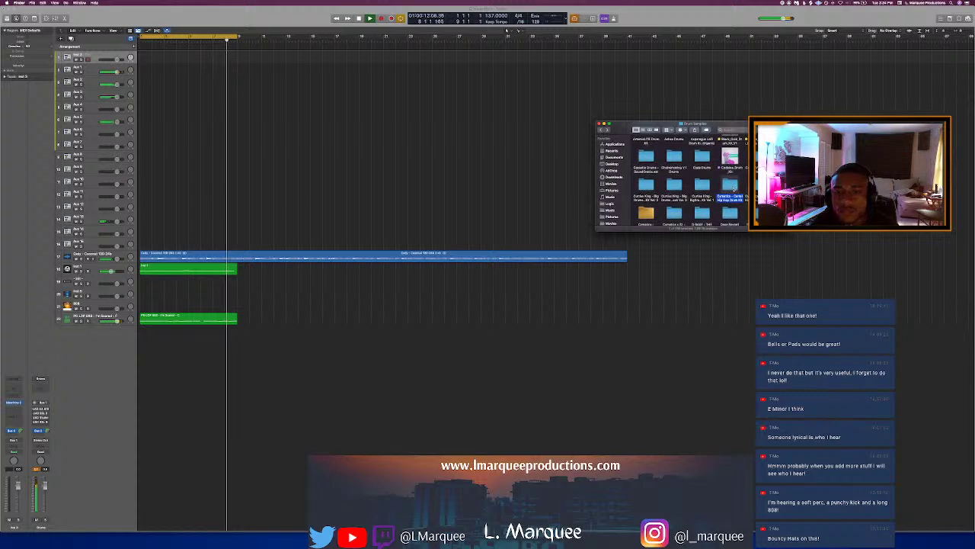
{"action": "double_click", "coordinate": [673, 146]}
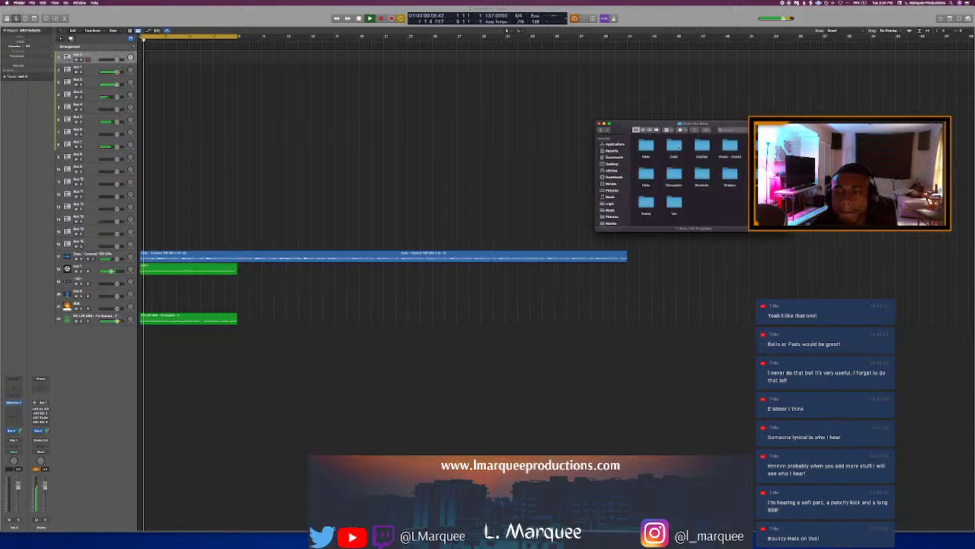
Step: Open Maschine 2 on the Inst 2 track, audition kicks from the kit's Kicks folder and load the chosen kick onto Sound 1
{"action": "left_click", "coordinate": [12, 405]}
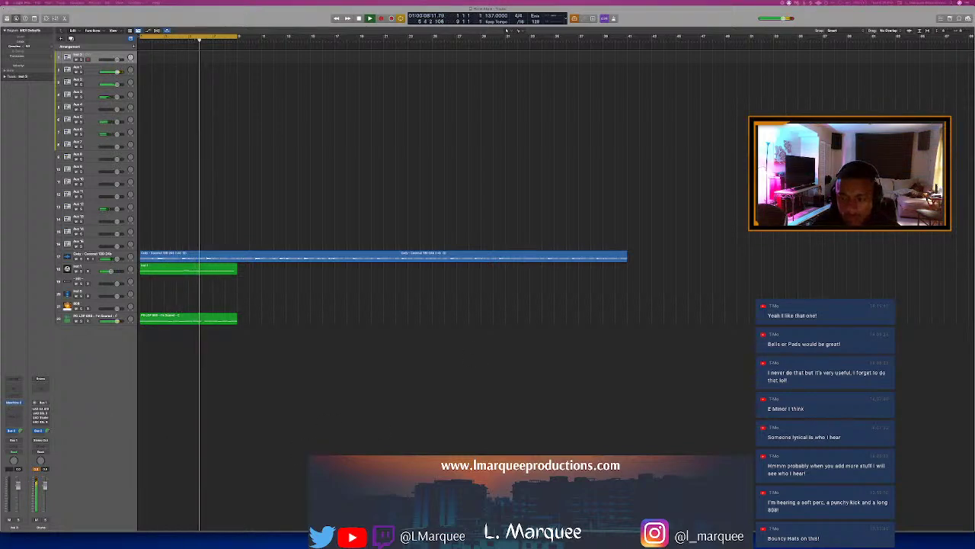
{"action": "left_click_drag", "start_coordinate": [974, 114], "coordinate": [481, 122]}
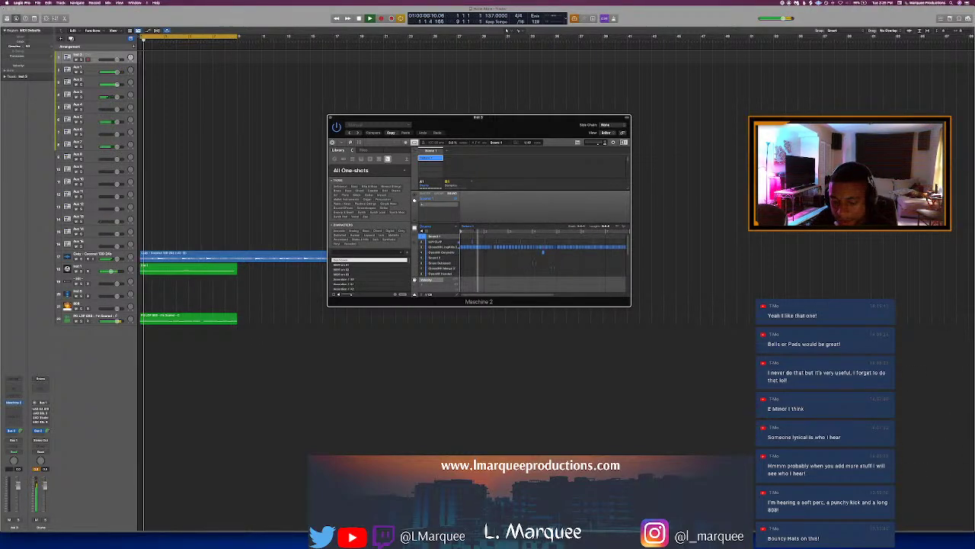
{"action": "key", "text": "super+Tab"}
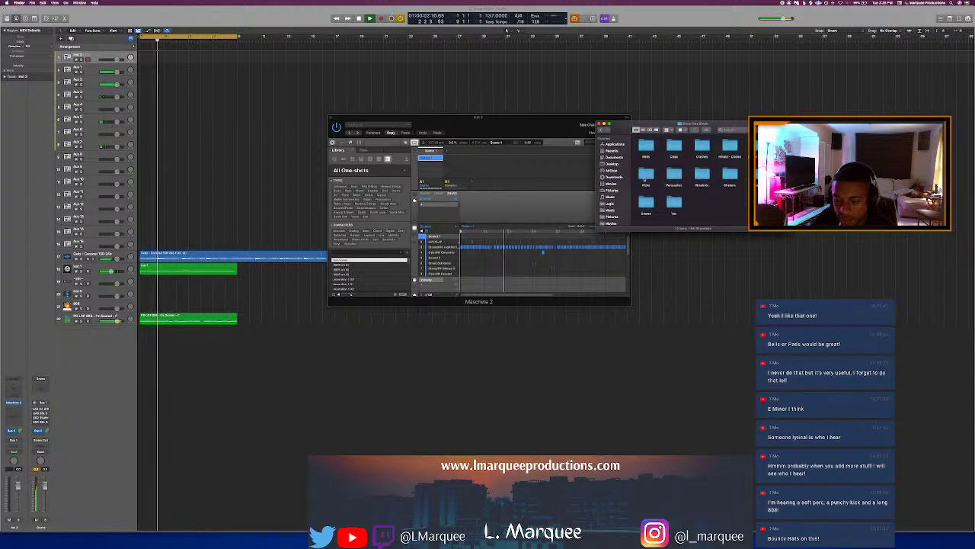
{"action": "double_click", "coordinate": [648, 178]}
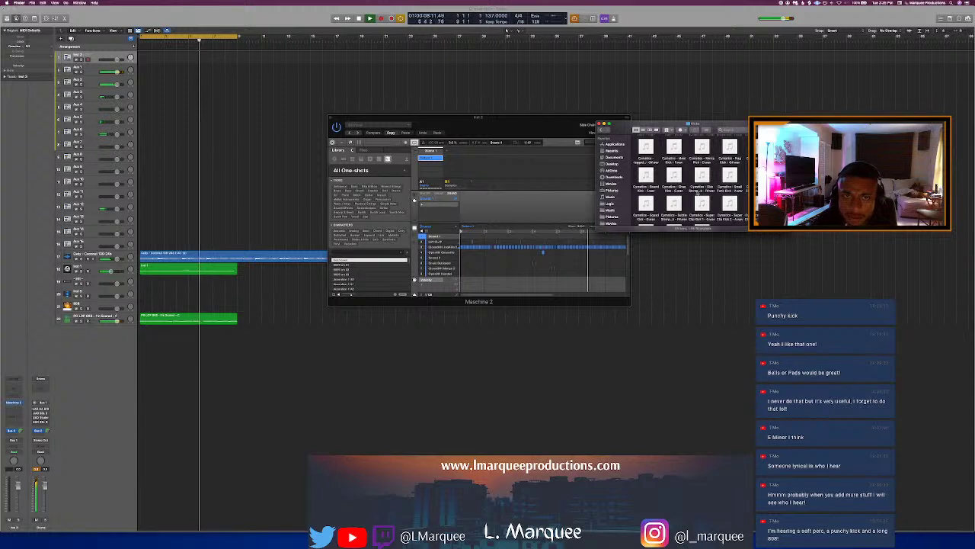
{"action": "left_click", "coordinate": [701, 175]}
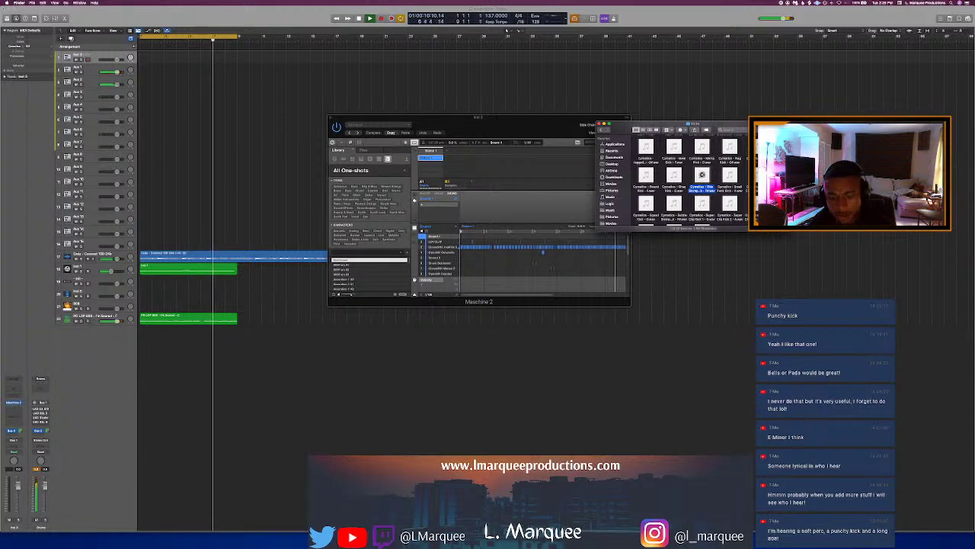
{"action": "left_click", "coordinate": [730, 176]}
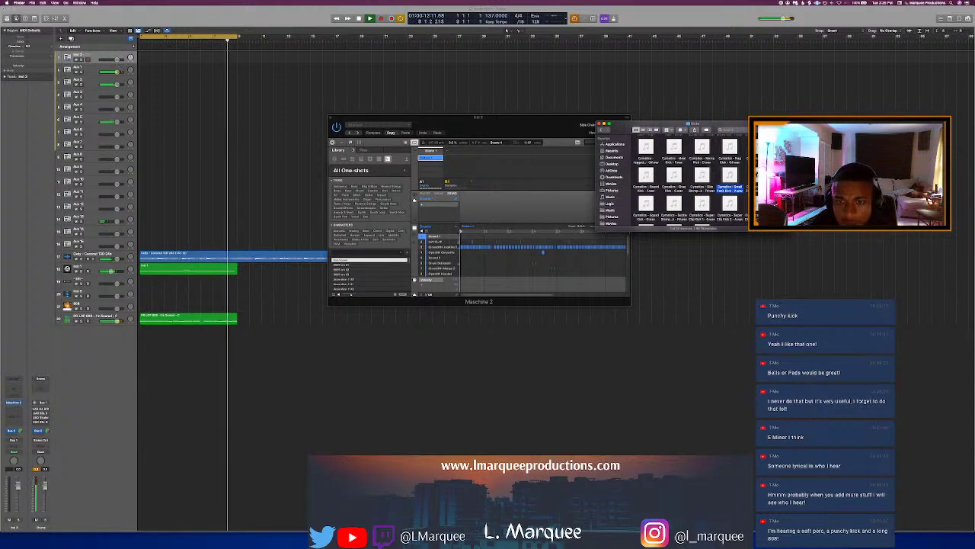
{"action": "left_click", "coordinate": [673, 174]}
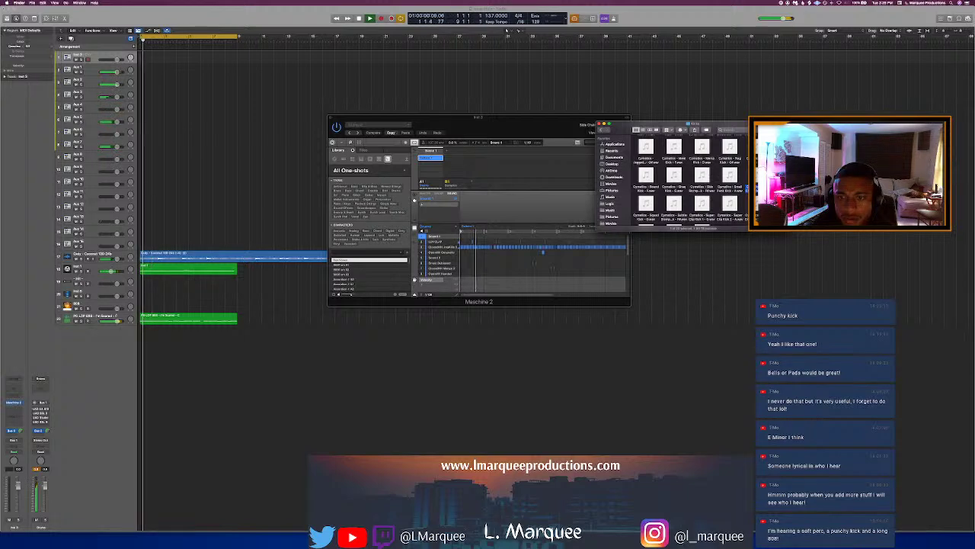
{"action": "left_click", "coordinate": [674, 174]}
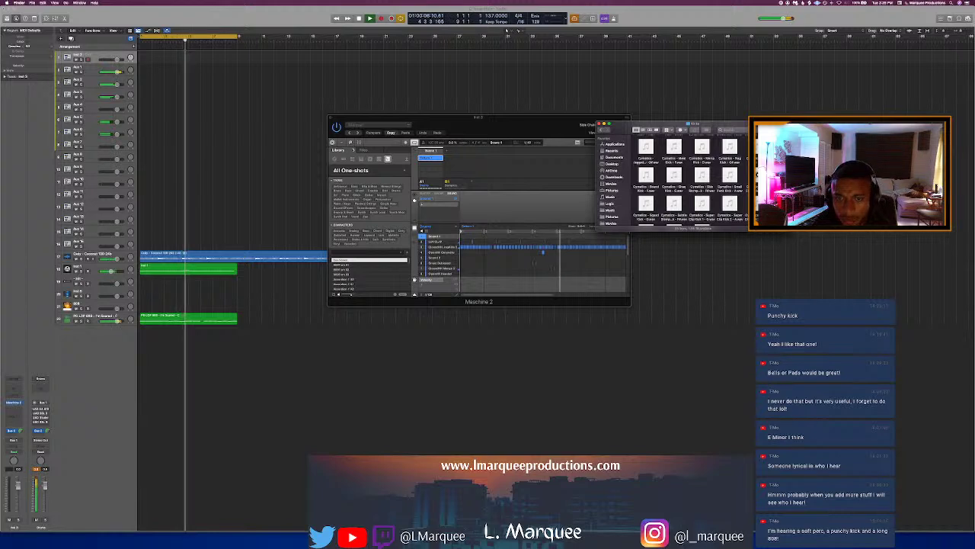
{"action": "left_click_drag", "start_coordinate": [673, 174], "coordinate": [447, 236]}
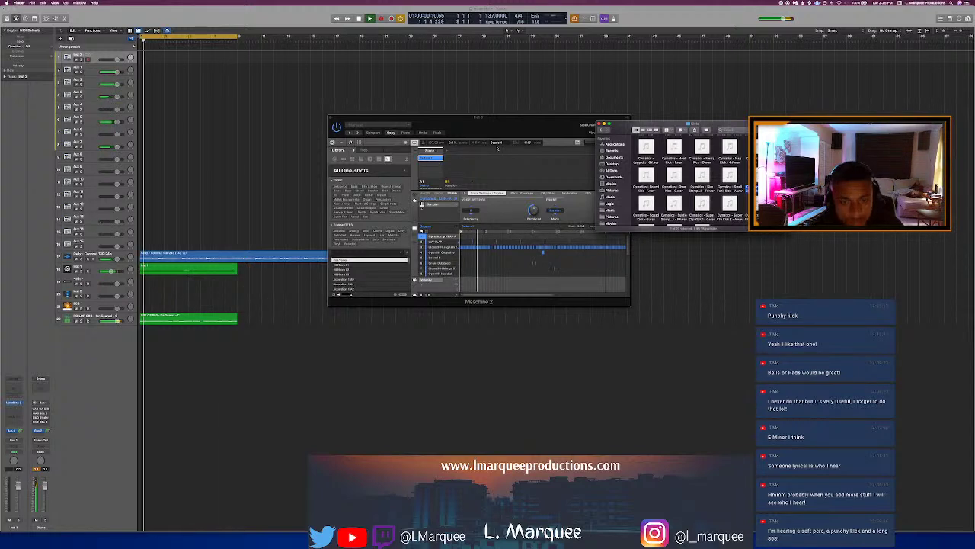
Step: Record a kick pattern in Maschine over the eight-bar cycle and play it back
{"action": "left_click", "coordinate": [464, 132]}
{"action": "left_click_drag", "start_coordinate": [464, 132], "coordinate": [445, 136]}
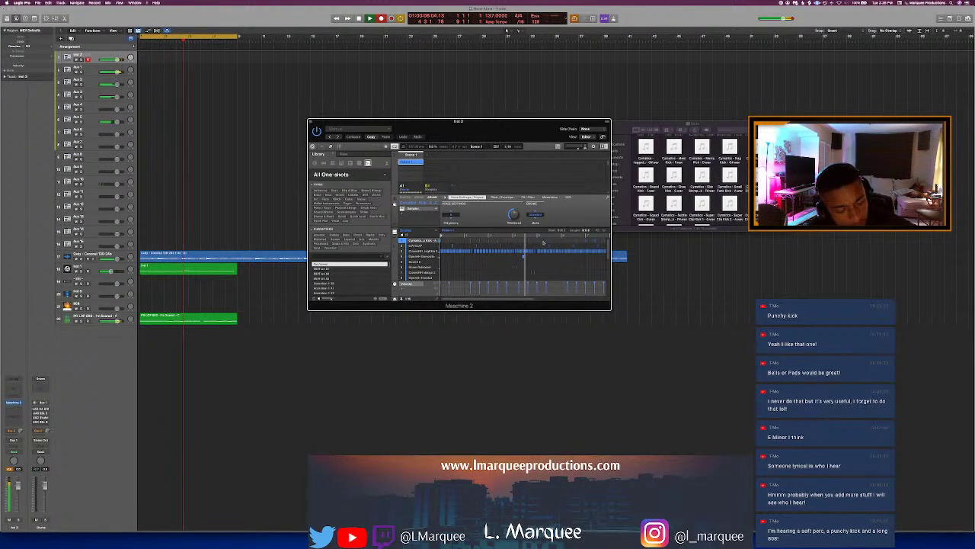
{"action": "key", "text": "super+period"}
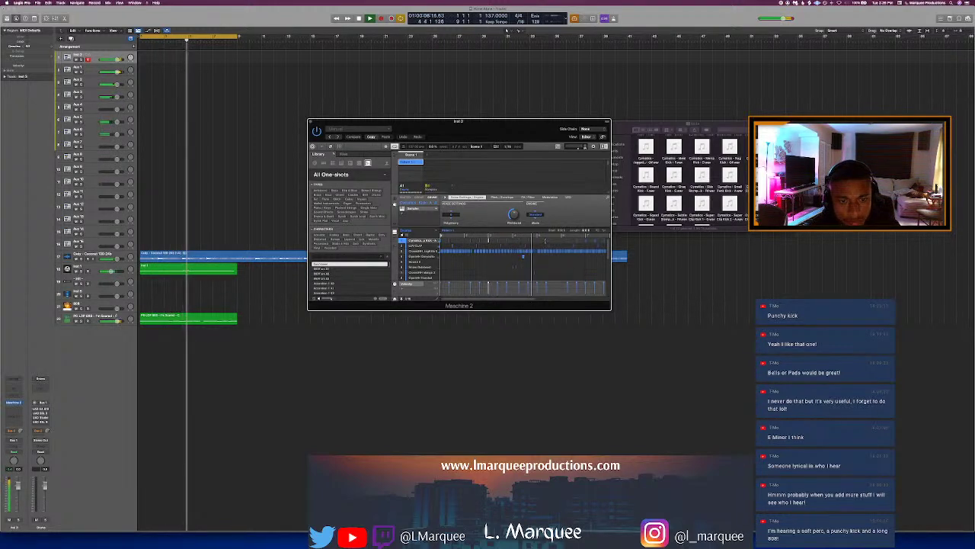
{"action": "key", "text": "space"}
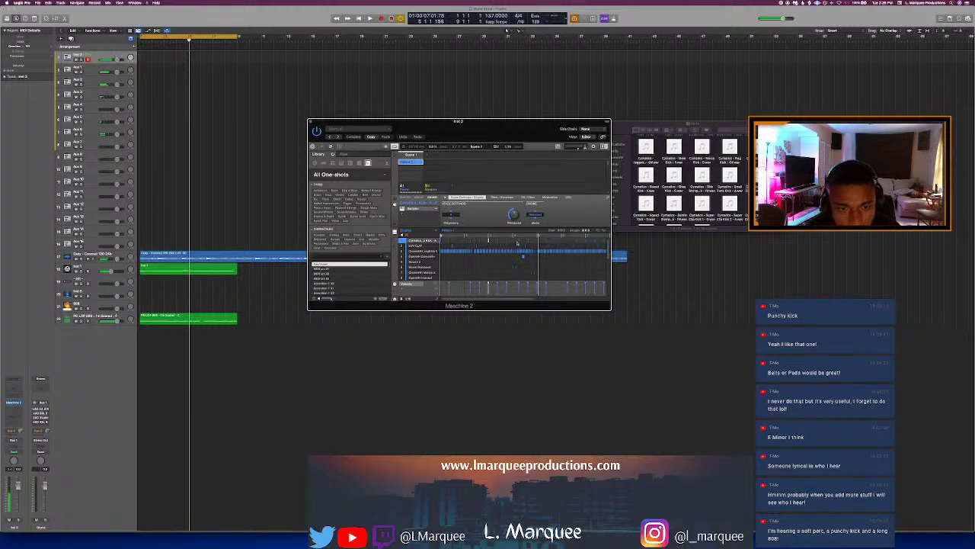
{"action": "key", "text": "space"}
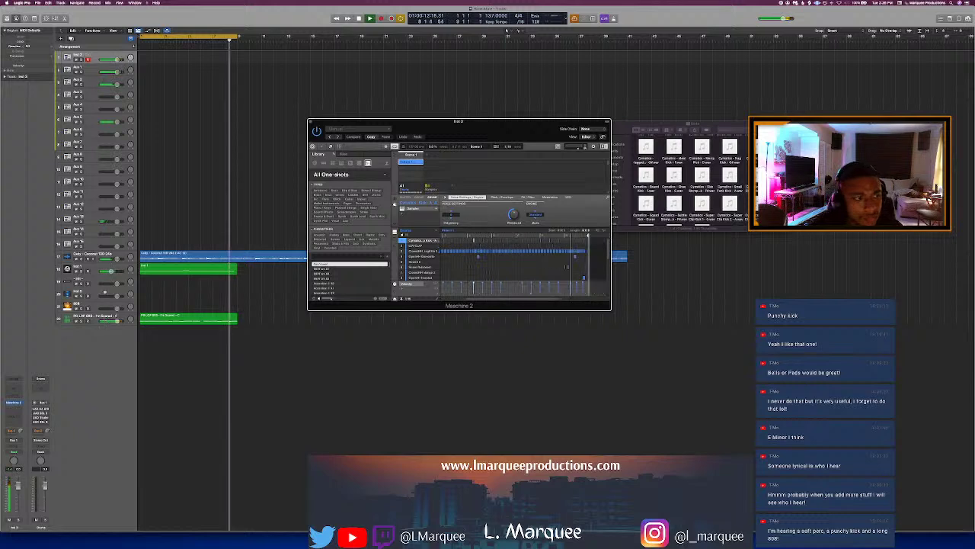
Step: Move the 808 track to the head of the track list and solo it together with the Maschine drums
{"action": "left_click", "coordinate": [106, 283]}
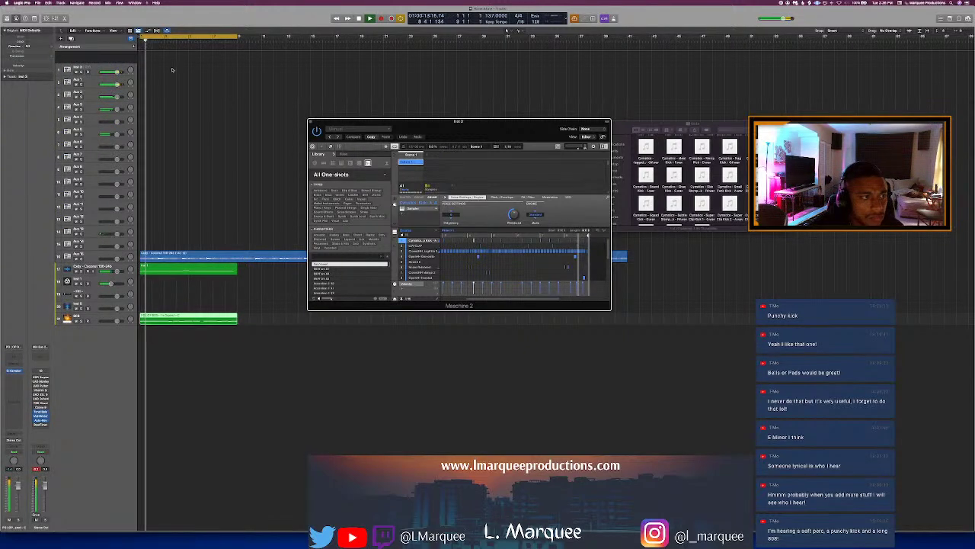
{"action": "left_click_drag", "start_coordinate": [172, 69], "coordinate": [174, 69]}
{"action": "left_click", "coordinate": [82, 59]}
{"action": "left_click", "coordinate": [90, 68]}
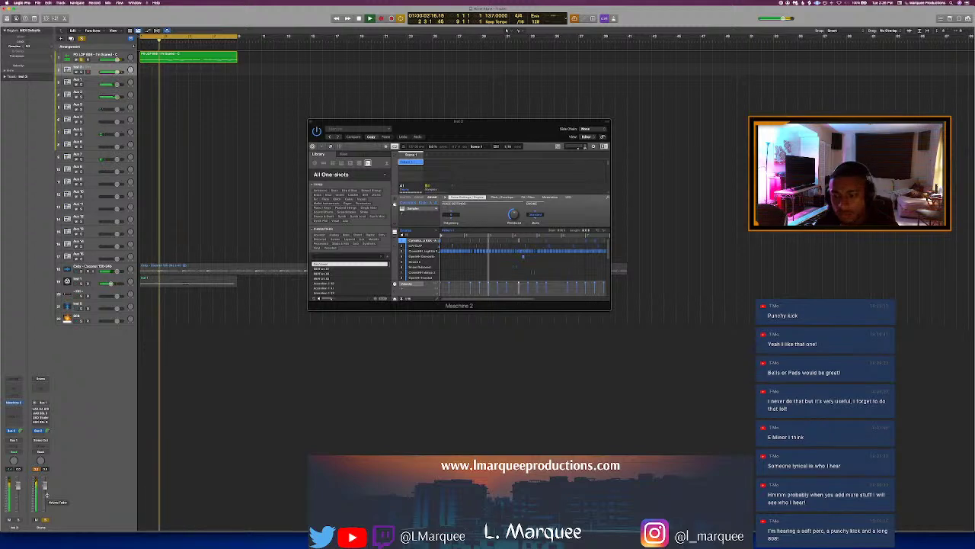
Step: Color the 808 region and its mixer channel strip orange
{"action": "key", "text": "alt+c"}
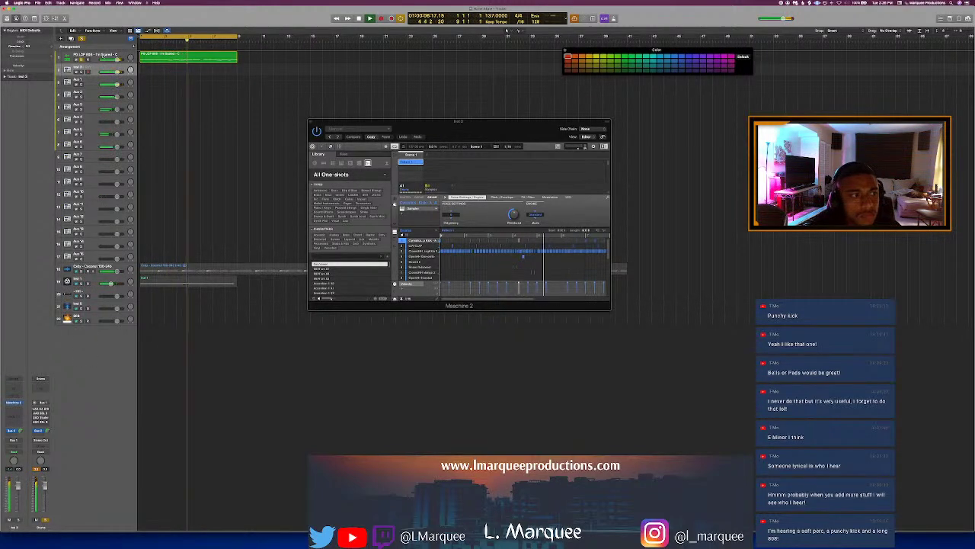
{"action": "left_click", "coordinate": [91, 56]}
{"action": "left_click", "coordinate": [600, 64]}
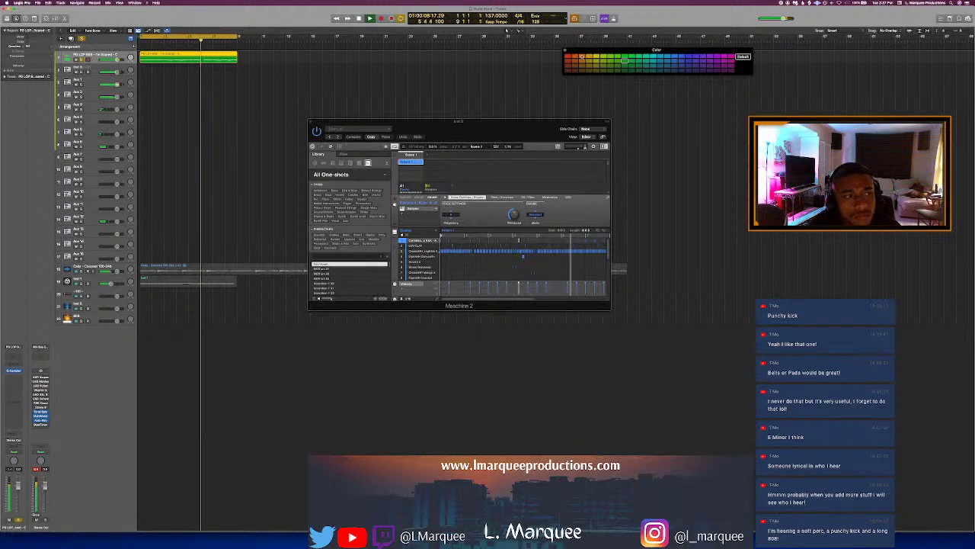
{"action": "left_click", "coordinate": [581, 57]}
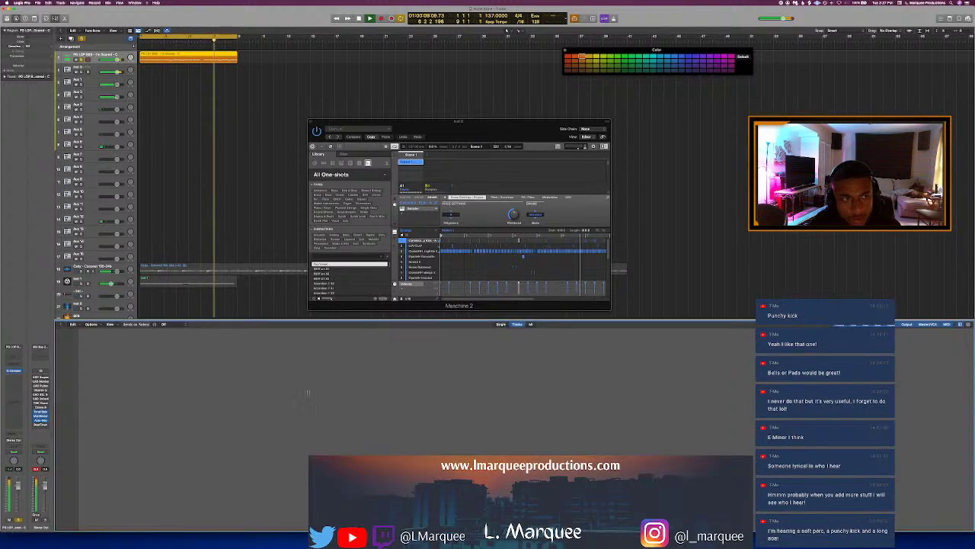
{"action": "key", "text": "x"}
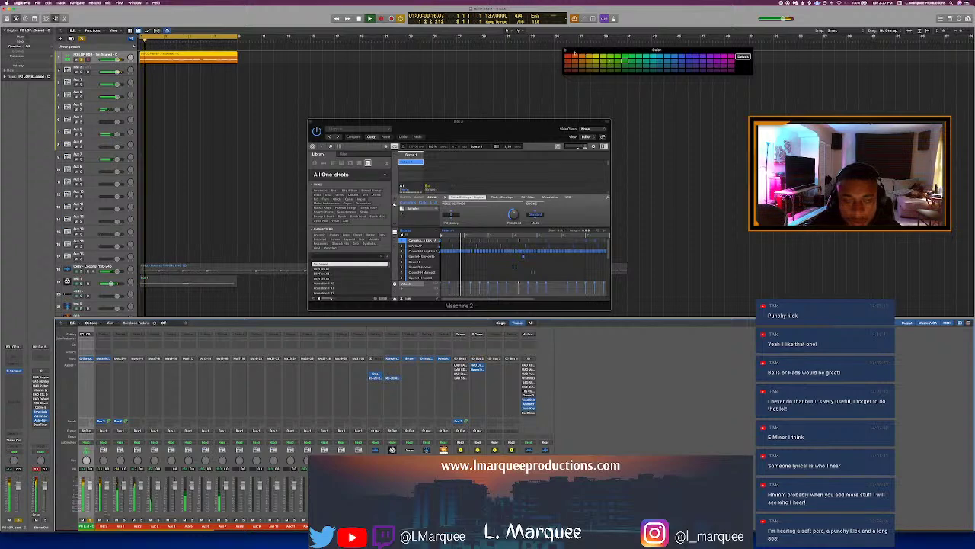
{"action": "key", "text": "alt+c"}
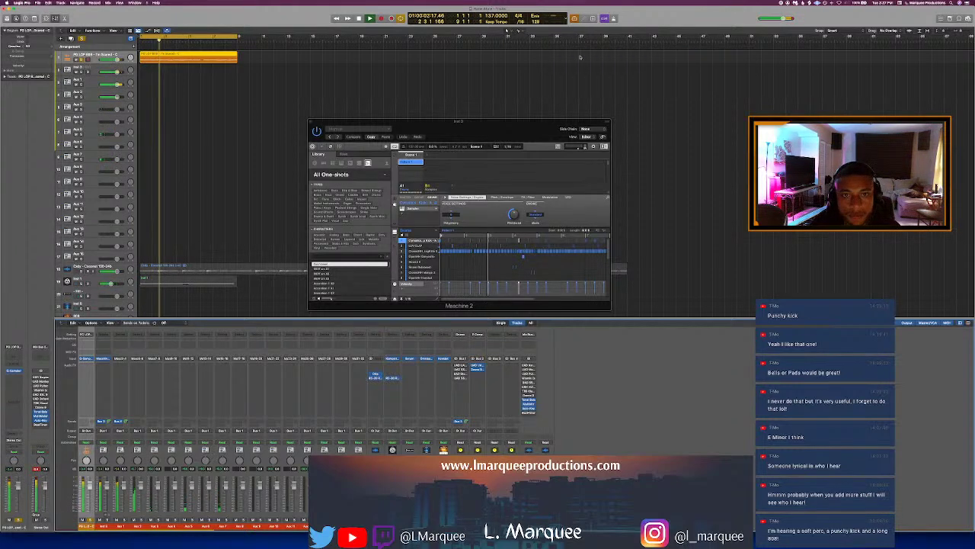
{"action": "key", "text": "x"}
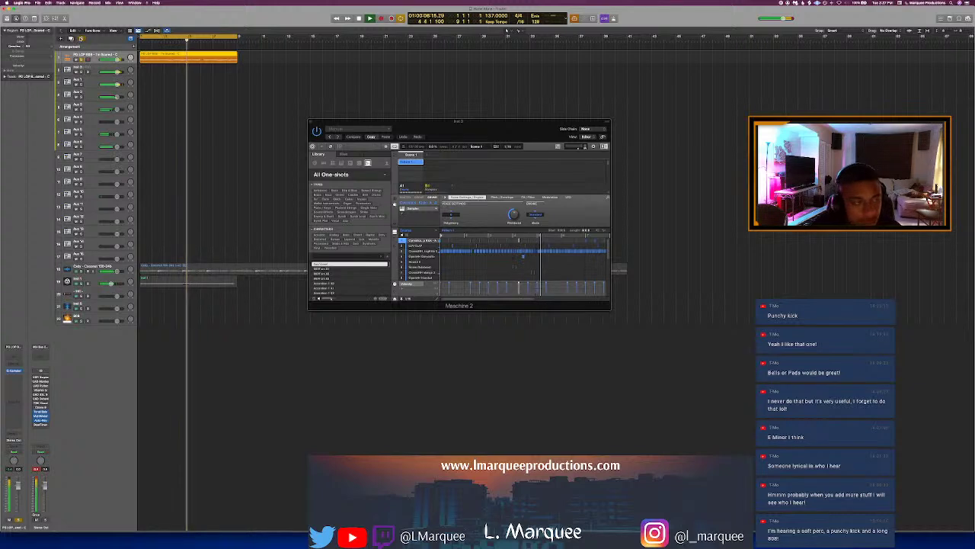
Step: Turn off the solo on the bass track and rename the track 808
{"action": "left_click", "coordinate": [82, 59]}
{"action": "key", "text": "Return"}
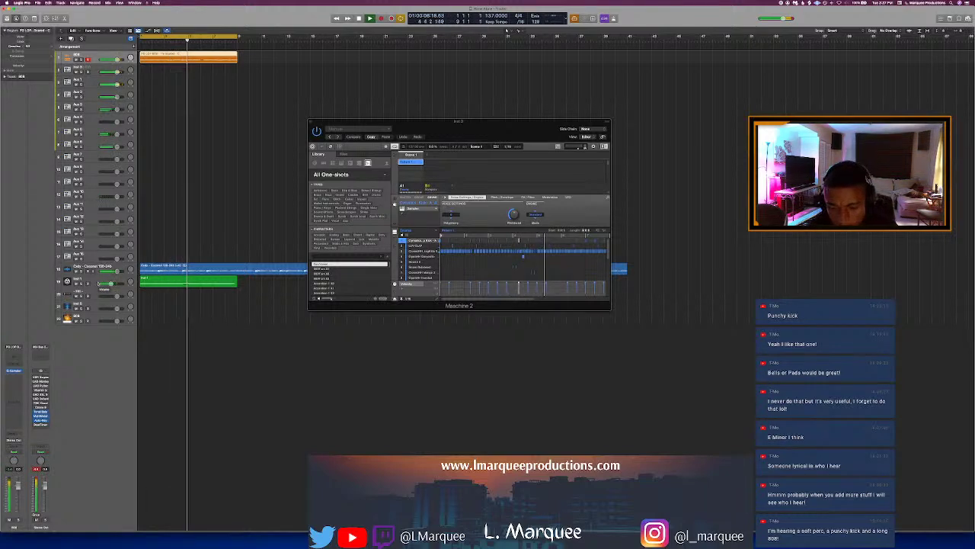
Step: Load the KEY - Rainy Day preset from the Echo Sound Works X Keys user bank in Serum on the empty synth track
{"action": "left_click", "coordinate": [99, 294]}
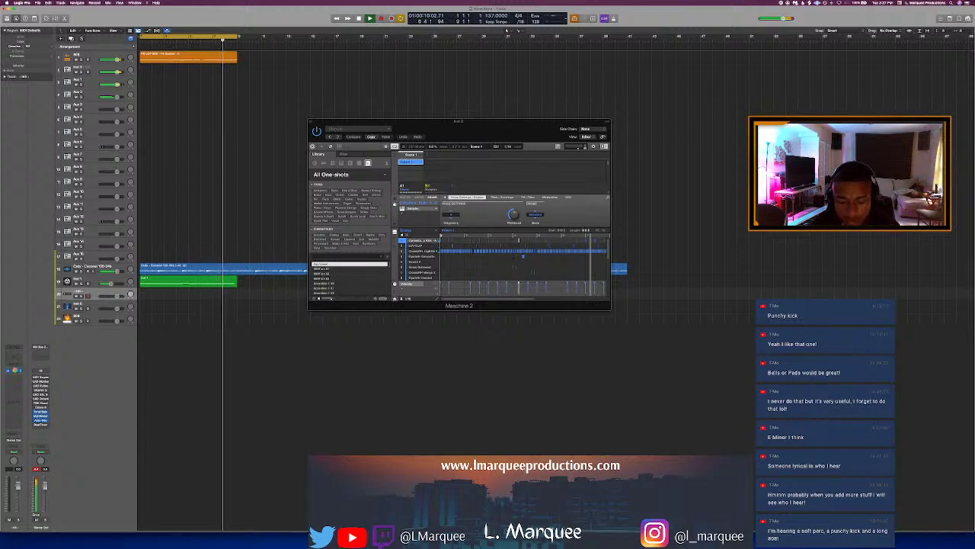
{"action": "left_click", "coordinate": [16, 370]}
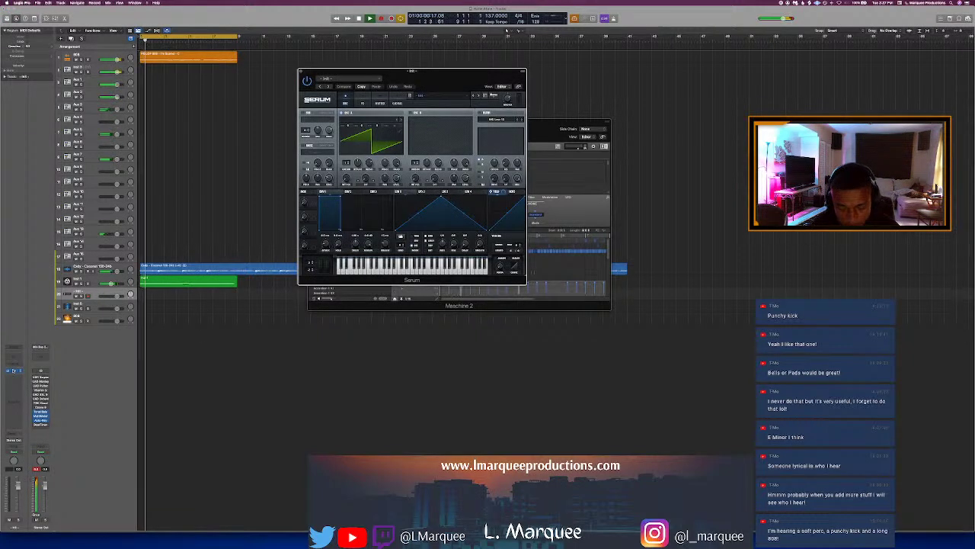
{"action": "left_click", "coordinate": [431, 95]}
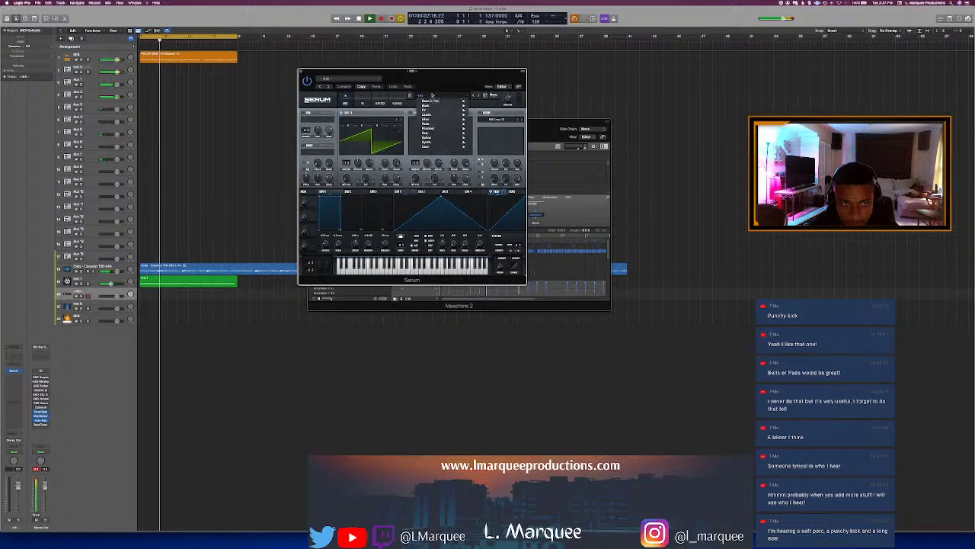
{"action": "mouse_move", "coordinate": [450, 149]}
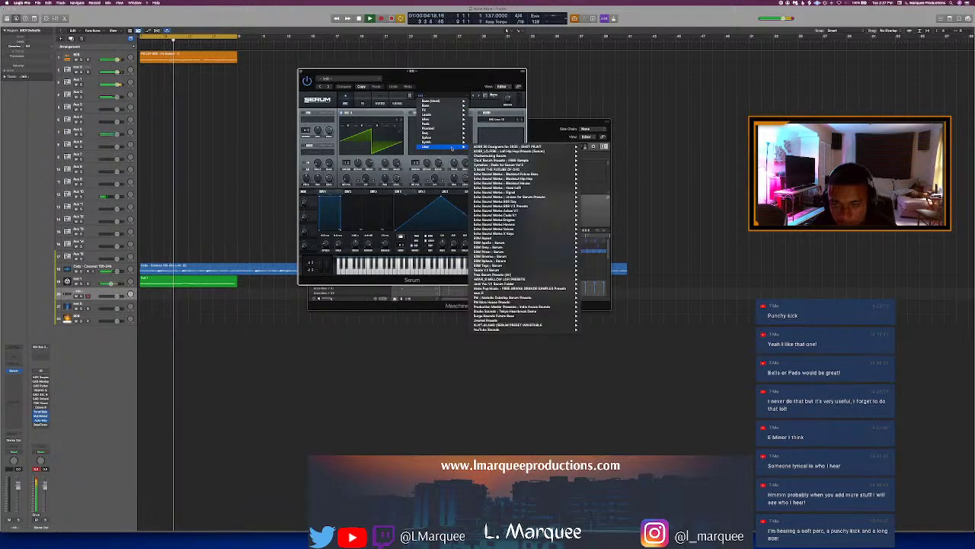
{"action": "mouse_move", "coordinate": [503, 156]}
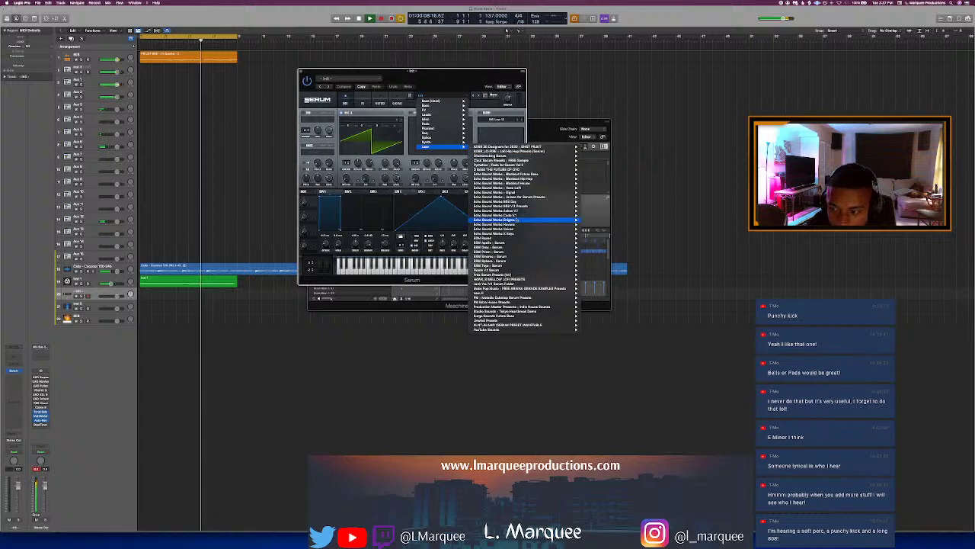
{"action": "mouse_move", "coordinate": [518, 219]}
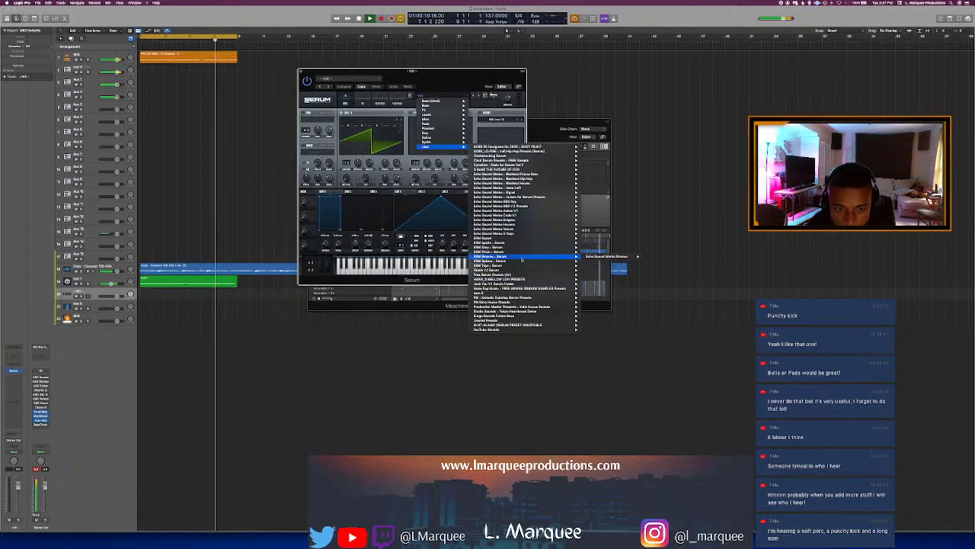
{"action": "mouse_move", "coordinate": [525, 264]}
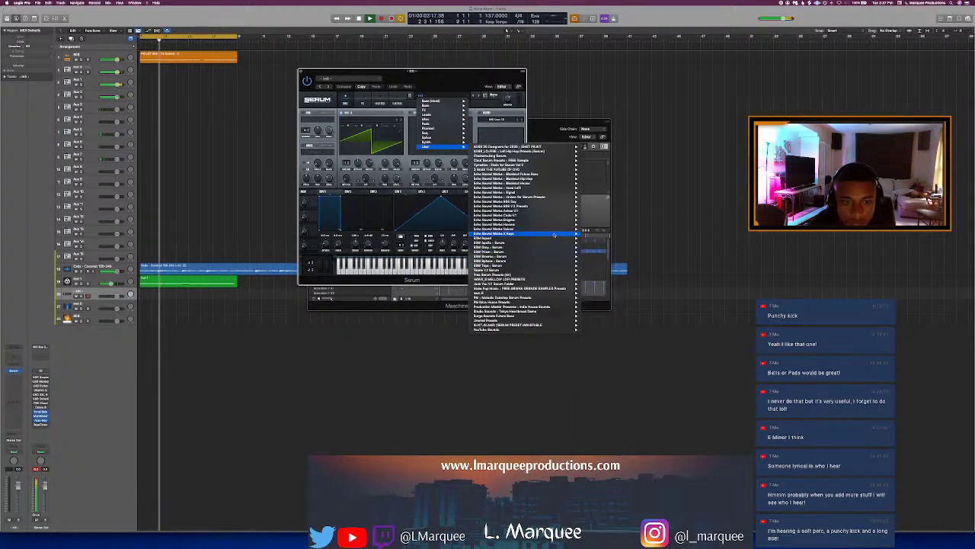
{"action": "mouse_move", "coordinate": [554, 230]}
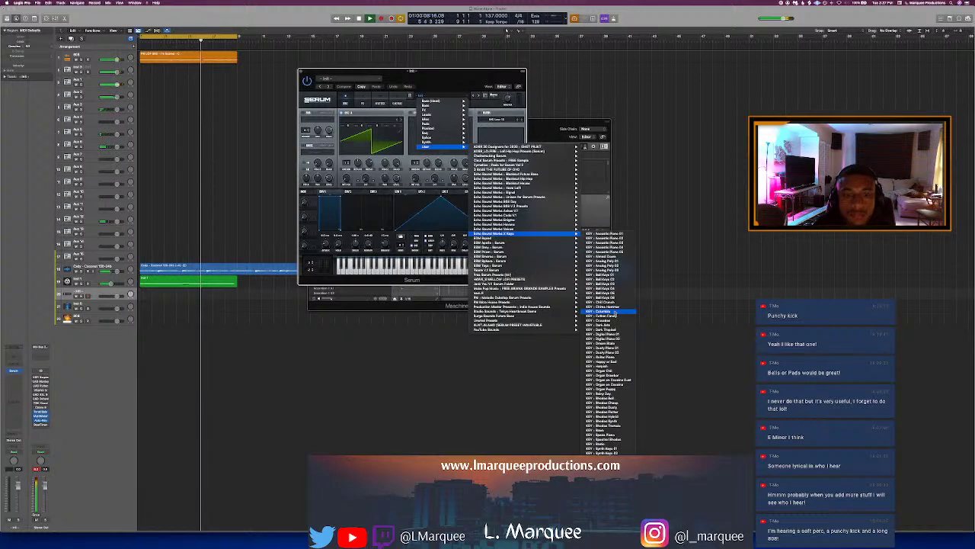
{"action": "left_click", "coordinate": [622, 393]}
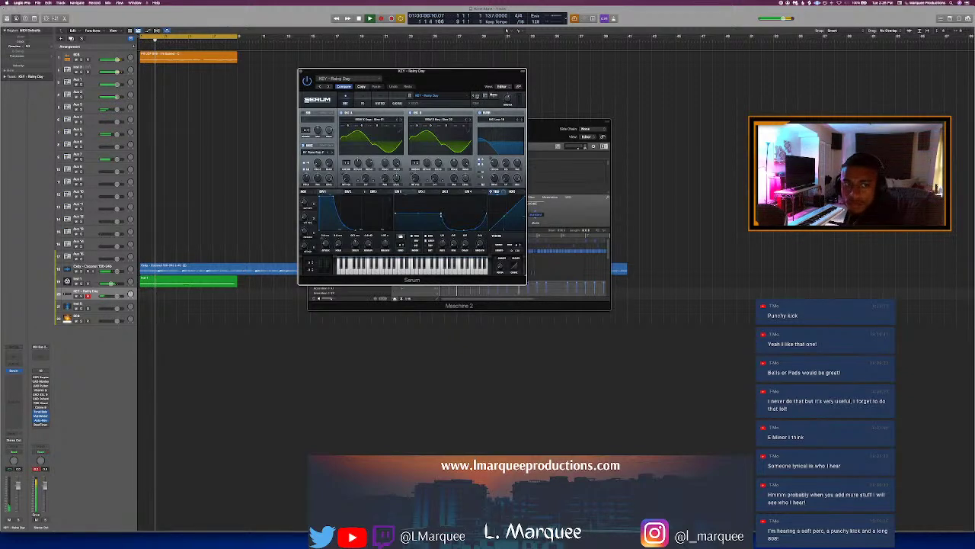
Step: Audition the following Serum key presets one by one up to KEY - Rhodes Flutter
{"action": "left_click", "coordinate": [476, 96]}
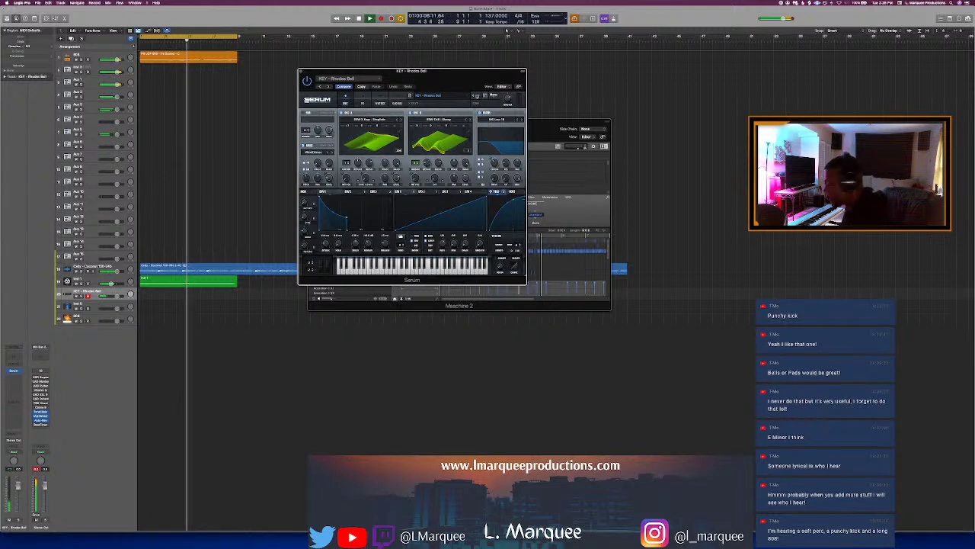
{"action": "left_click", "coordinate": [476, 96]}
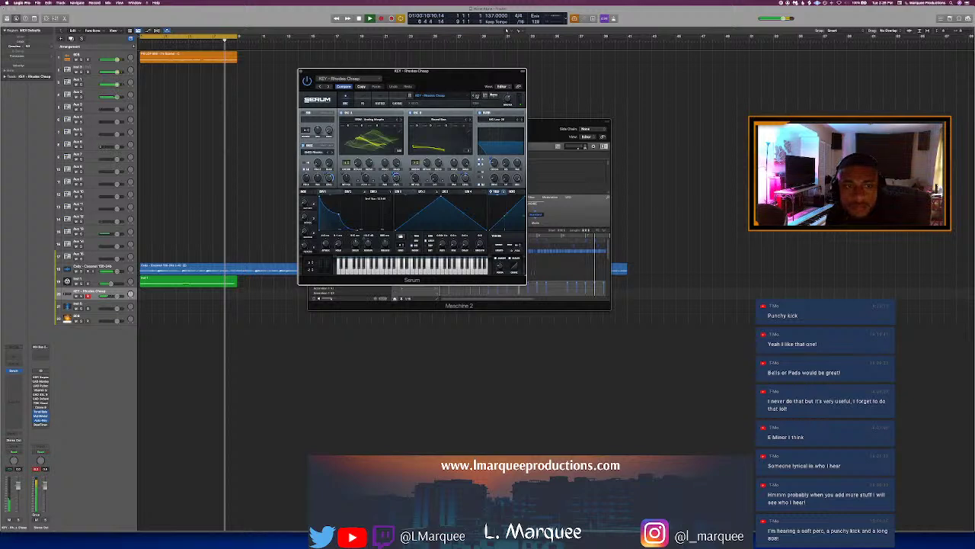
{"action": "left_click", "coordinate": [476, 96]}
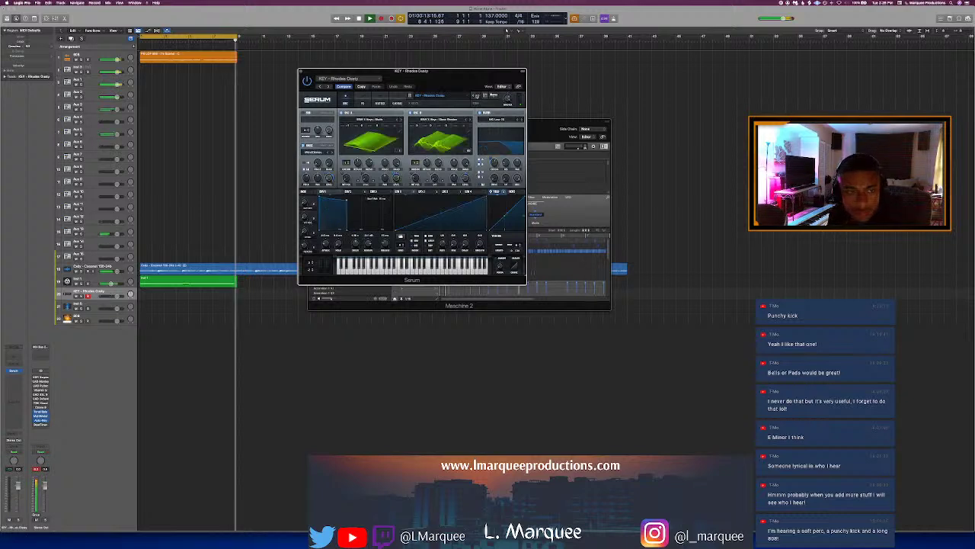
{"action": "left_click", "coordinate": [476, 96]}
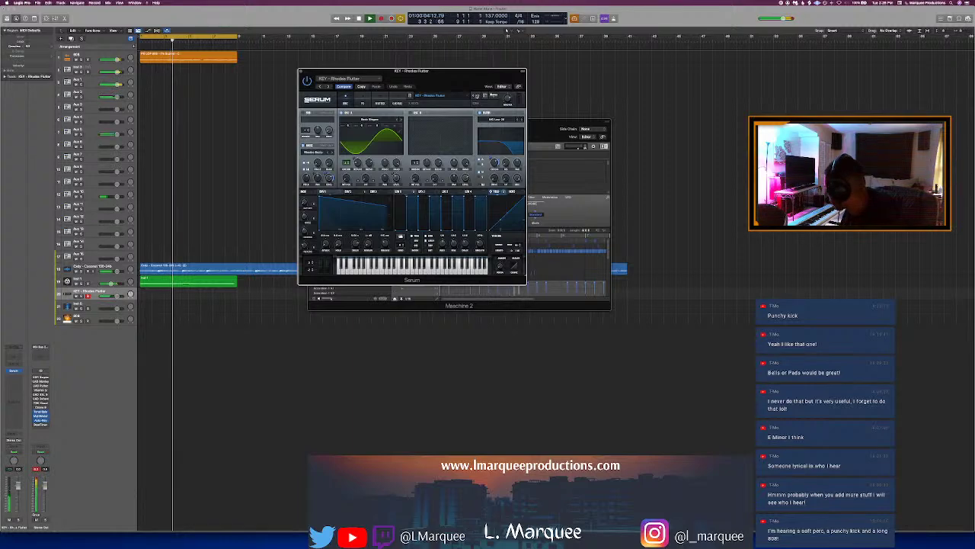
{"action": "left_click", "coordinate": [442, 93]}
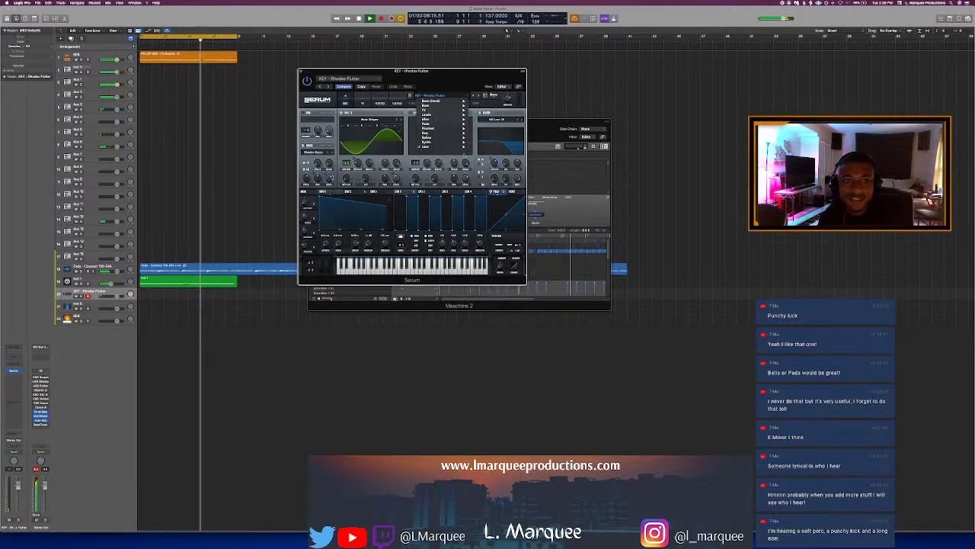
{"action": "mouse_move", "coordinate": [461, 146]}
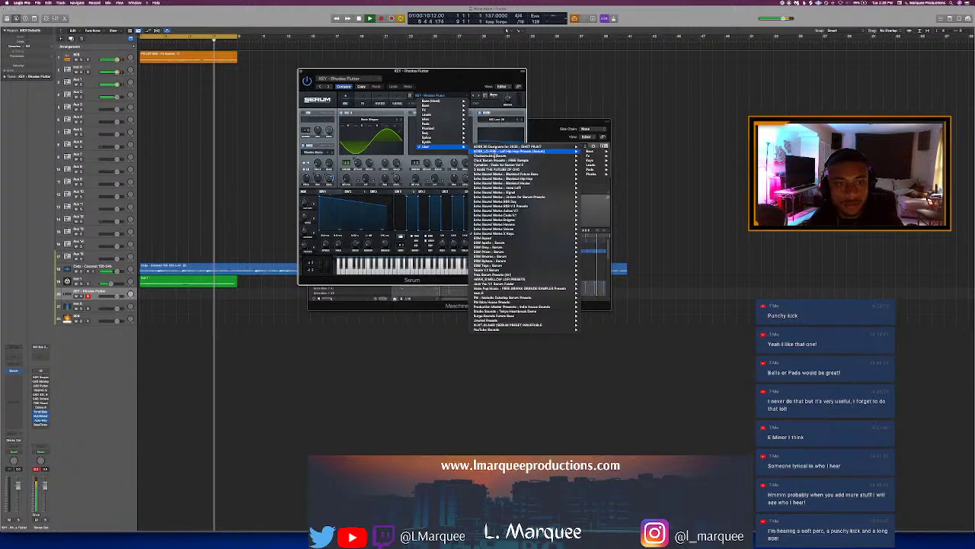
{"action": "left_click", "coordinate": [275, 135]}
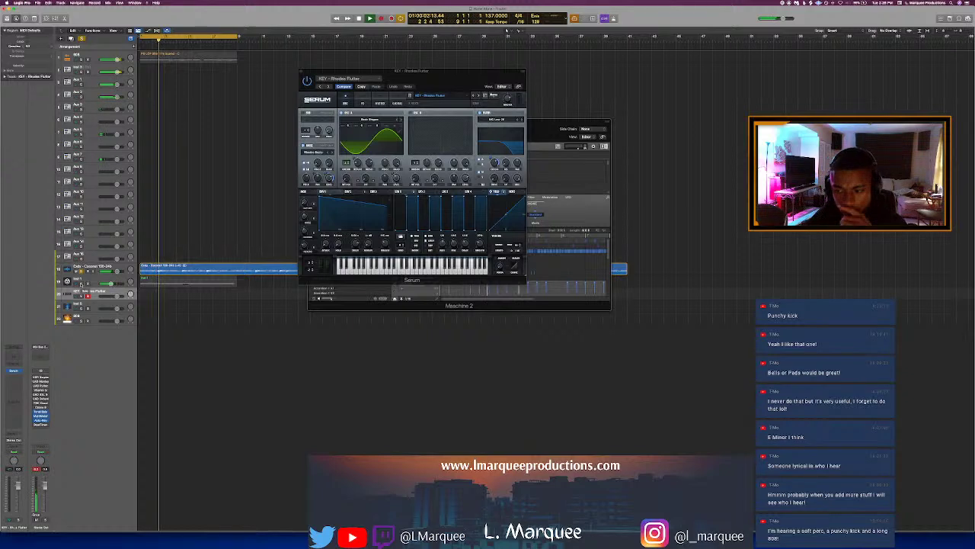
Step: Listen to the sample loop soloed together with the Maschine drums, and clear all solos
{"action": "left_click", "coordinate": [80, 283]}
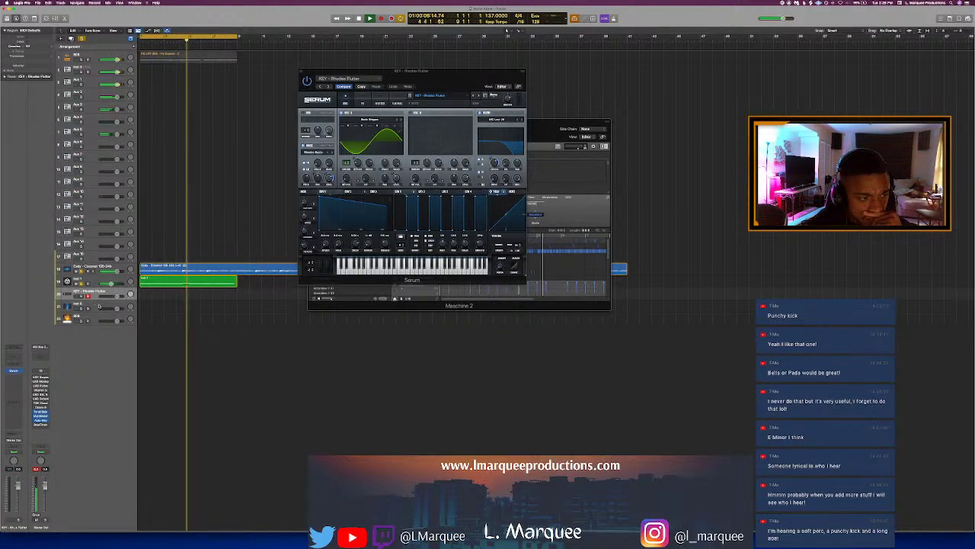
{"action": "left_click", "coordinate": [81, 59]}
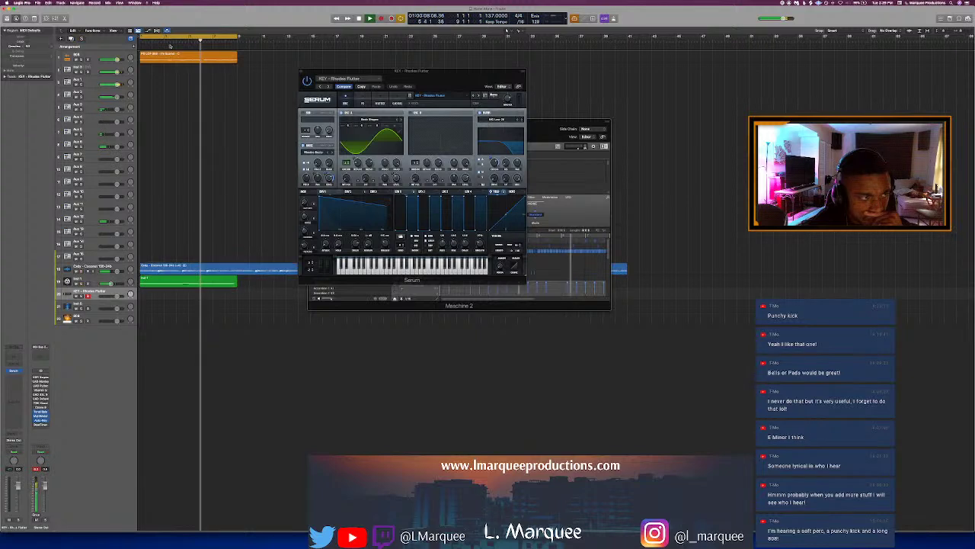
Step: Open Omnisphere on the track below Serum and switch its patch browser to the WavSupply - Nick Mira user directory
{"action": "key", "text": "Down"}
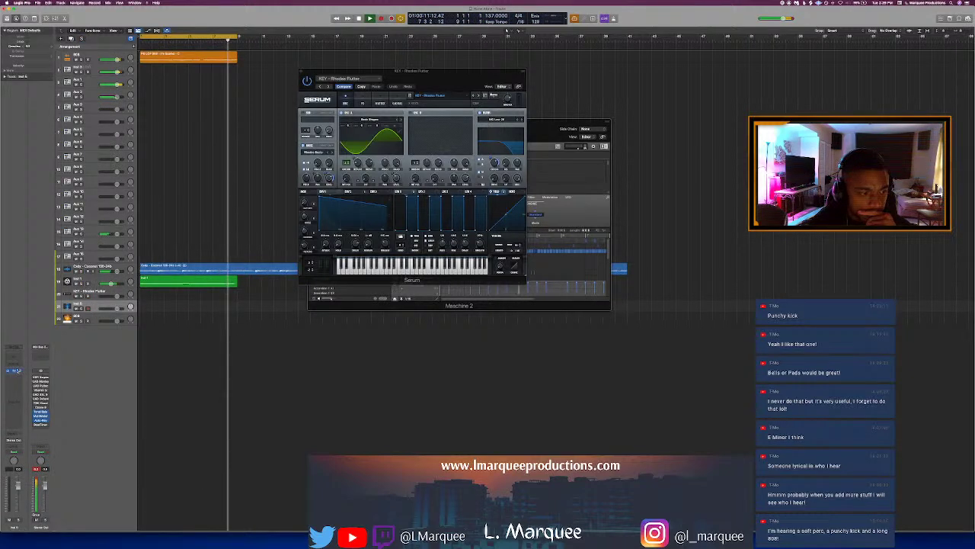
{"action": "left_click", "coordinate": [13, 370]}
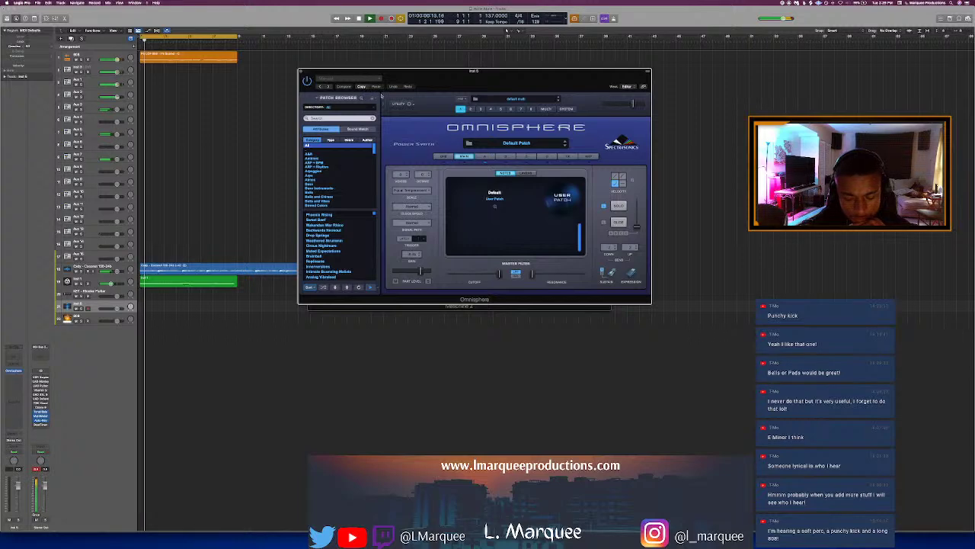
{"action": "left_click", "coordinate": [366, 97]}
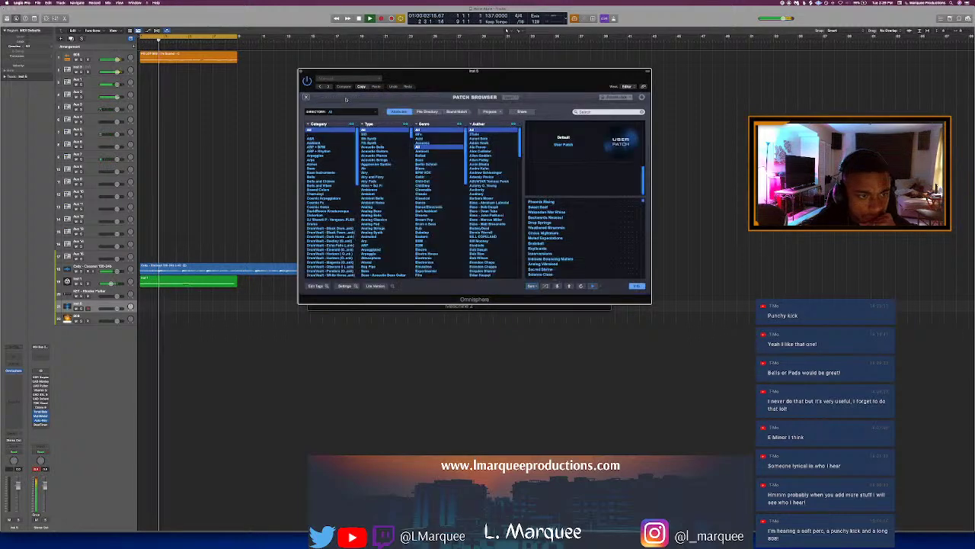
{"action": "scroll", "coordinate": [331, 214], "scroll_direction": "down", "scroll_amount": 10}
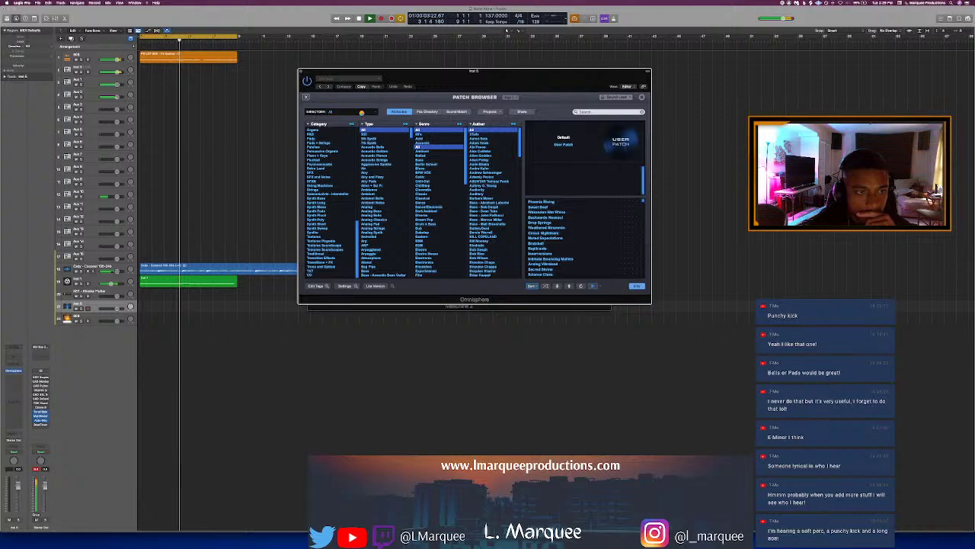
{"action": "left_click", "coordinate": [361, 112]}
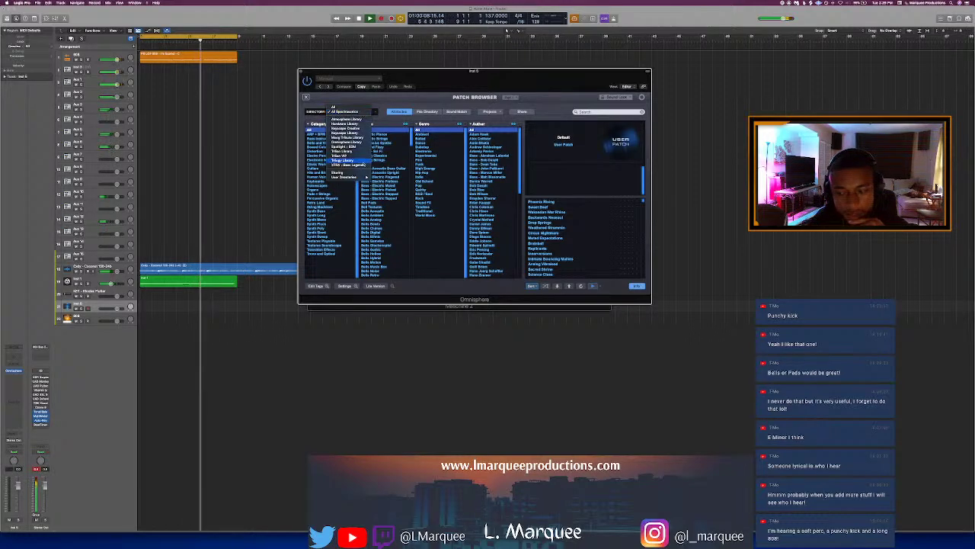
{"action": "mouse_move", "coordinate": [351, 177]}
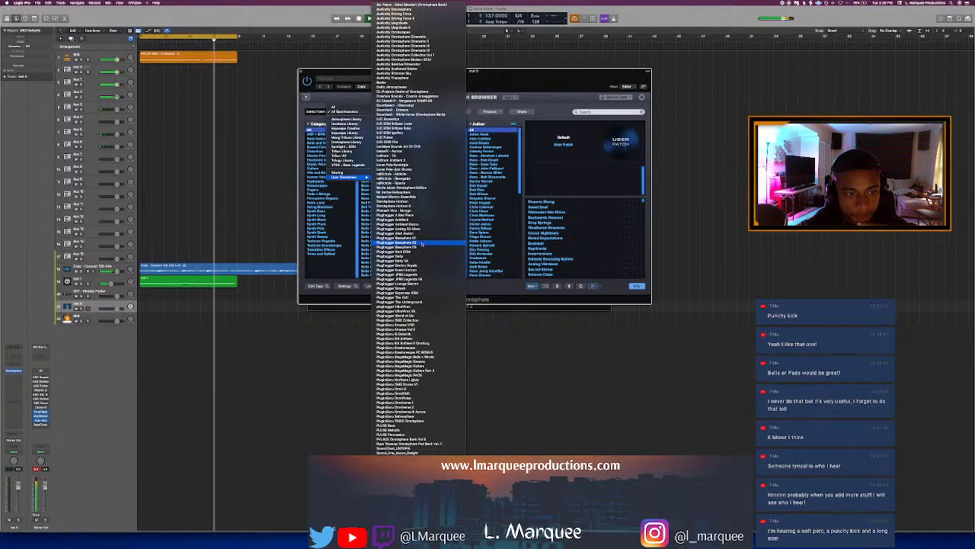
{"action": "scroll", "coordinate": [422, 243], "scroll_direction": "down", "scroll_amount": 2}
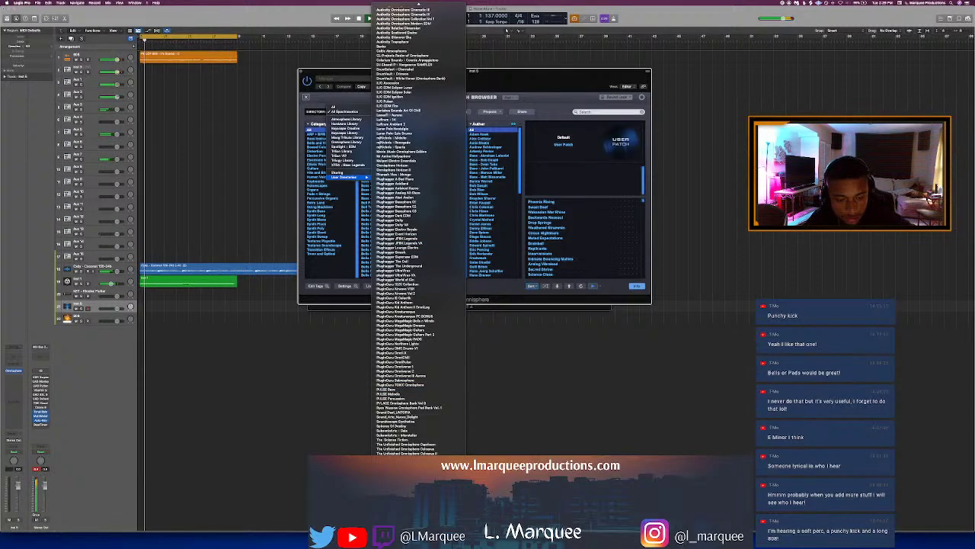
{"action": "left_click", "coordinate": [499, 410]}
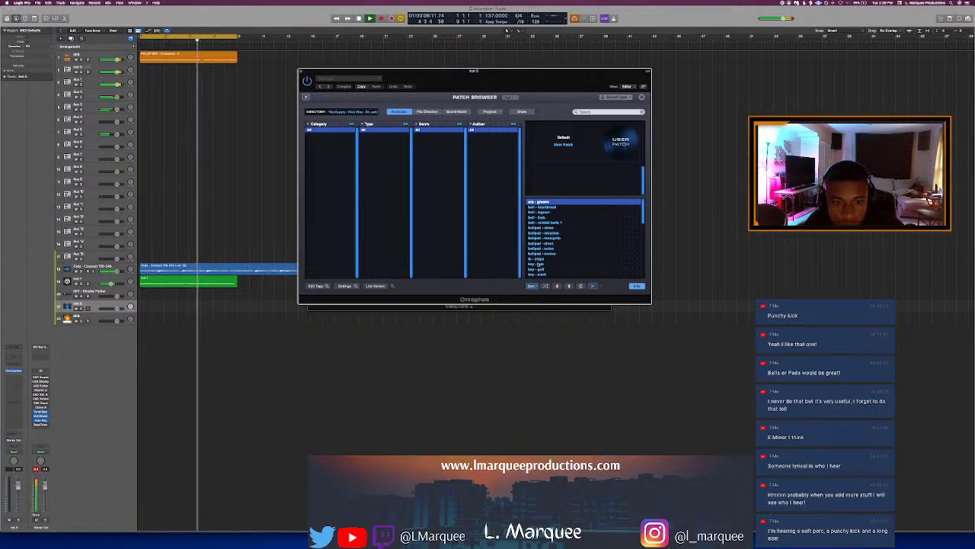
Step: Load the key - golf patch, close the full patch browser and open the patch's arpeggiator and layer A pages
{"action": "left_click", "coordinate": [539, 264]}
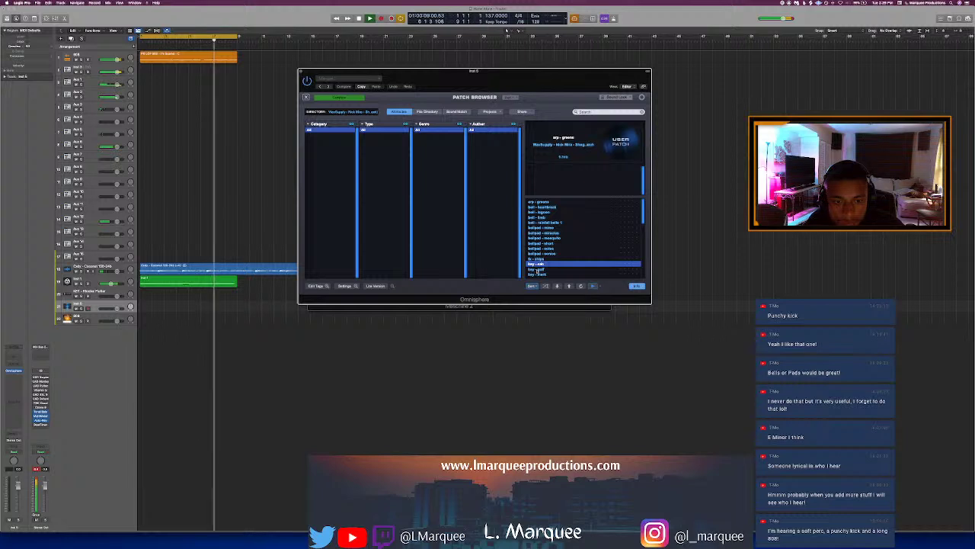
{"action": "left_click", "coordinate": [538, 269]}
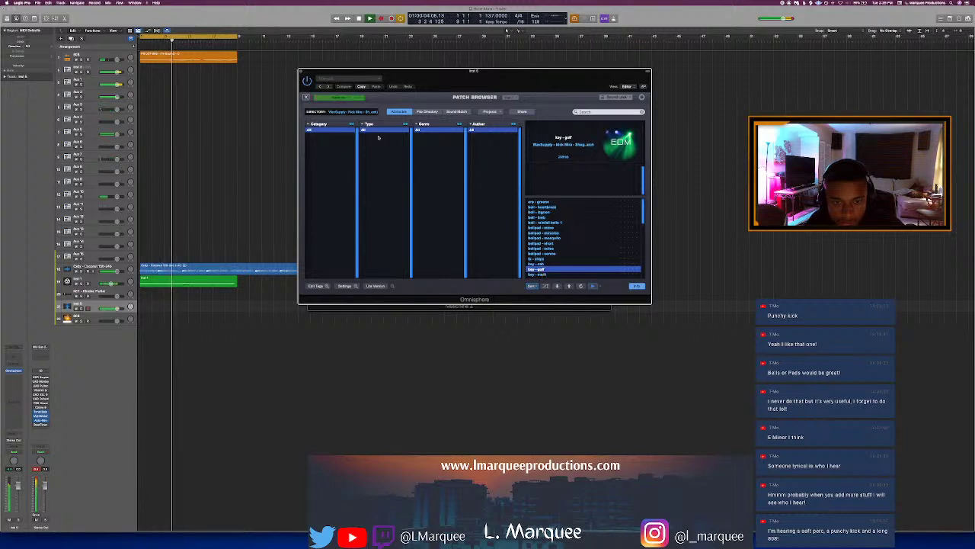
{"action": "left_click", "coordinate": [307, 97]}
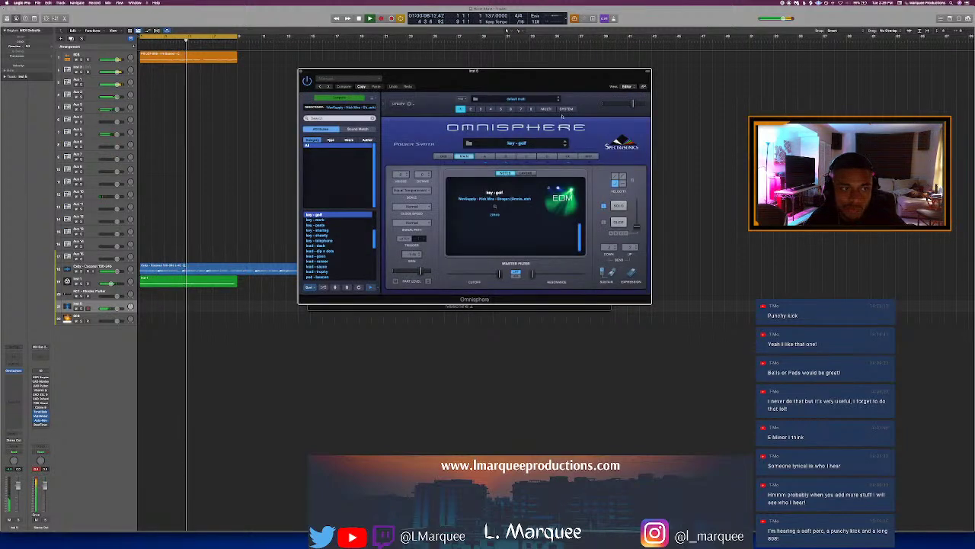
{"action": "left_click", "coordinate": [591, 157]}
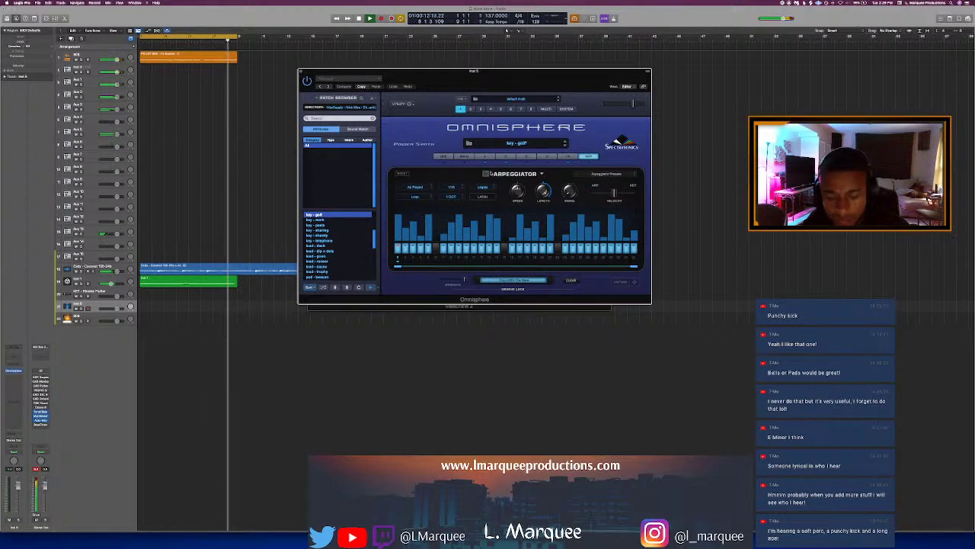
{"action": "left_click", "coordinate": [485, 157]}
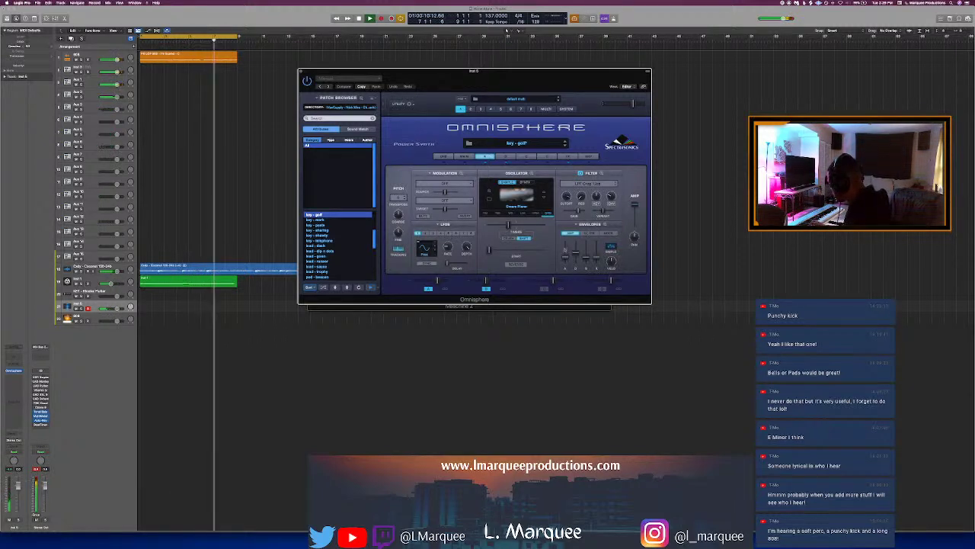
Step: Load the key - telephone patch and enter a new attack value for layer A's amp envelope
{"action": "left_click", "coordinate": [323, 240]}
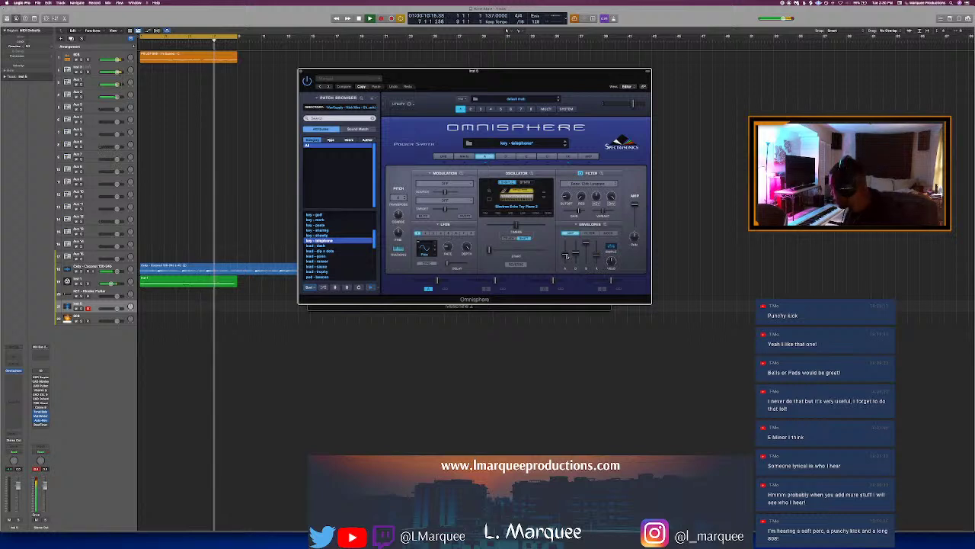
{"action": "key", "text": "Return"}
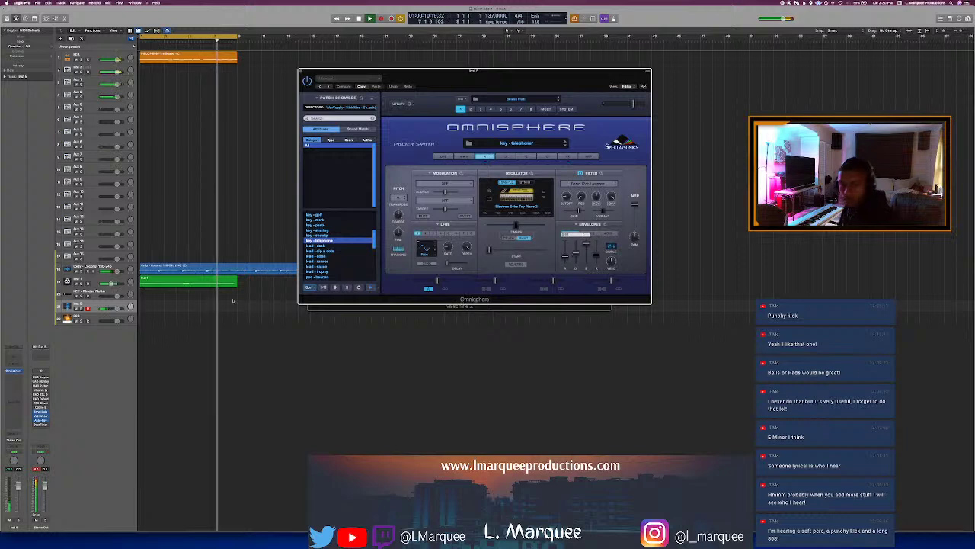
Step: Lower the Omnisphere track's volume and play the beat to try the sound against it
{"action": "left_click_drag", "start_coordinate": [115, 307], "coordinate": [110, 308]}
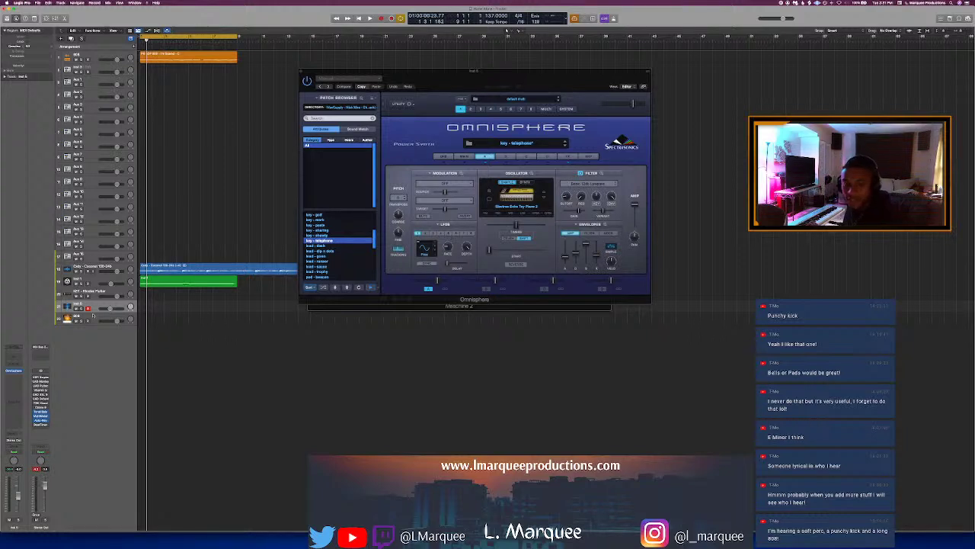
{"action": "key", "text": "space"}
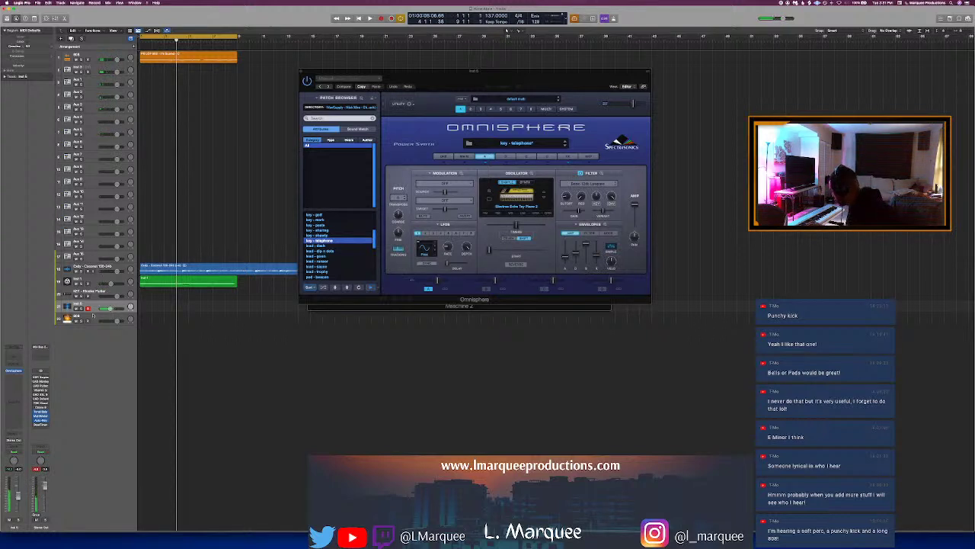
Step: Record a key part on the Omnisphere track across the cycle range and play it back from the beginning
{"action": "key", "text": "r"}
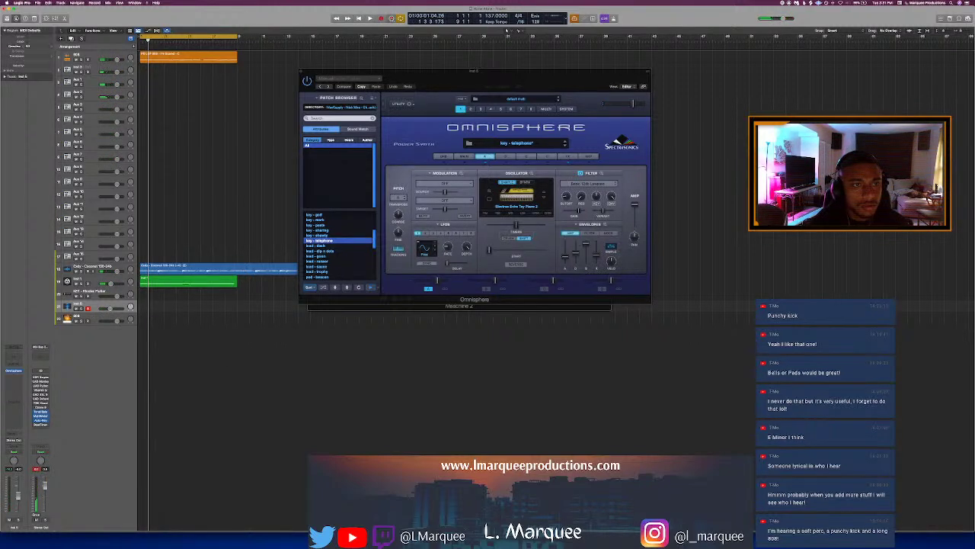
{"action": "key", "text": "Return"}
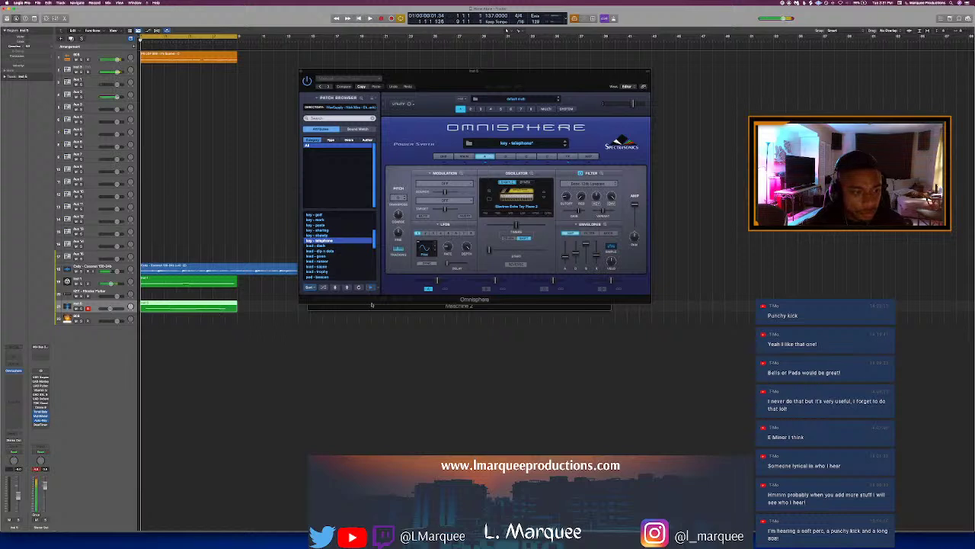
{"action": "key", "text": "space"}
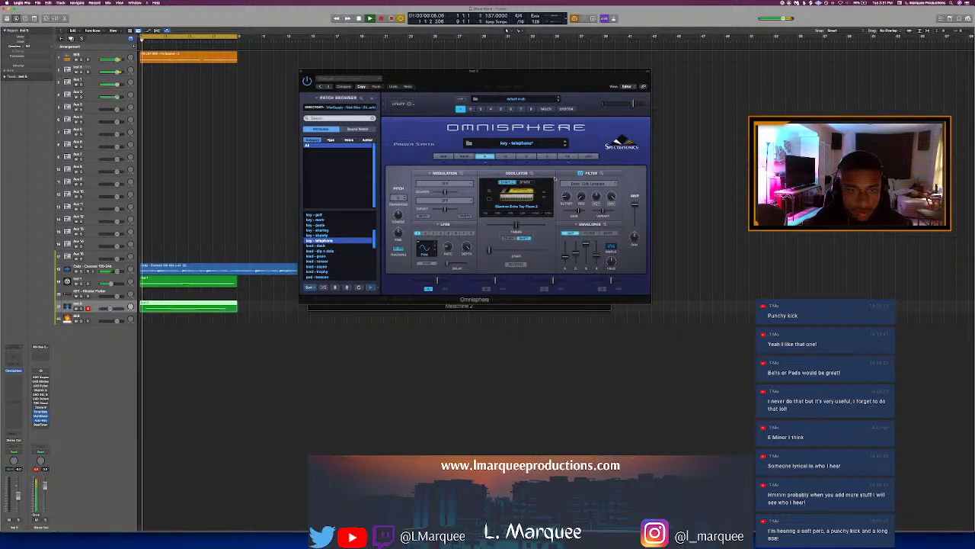
Step: Open layer A's effects rack in Omnisphere and load a Graphic 12-Band EQ into its first slot
{"action": "left_click", "coordinate": [570, 157]}
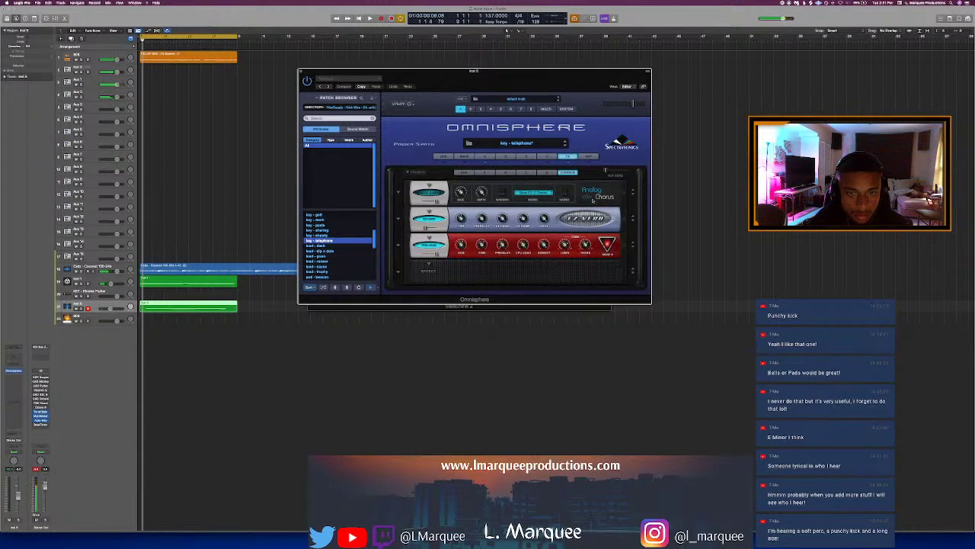
{"action": "key", "text": "space"}
{"action": "left_click", "coordinate": [485, 173]}
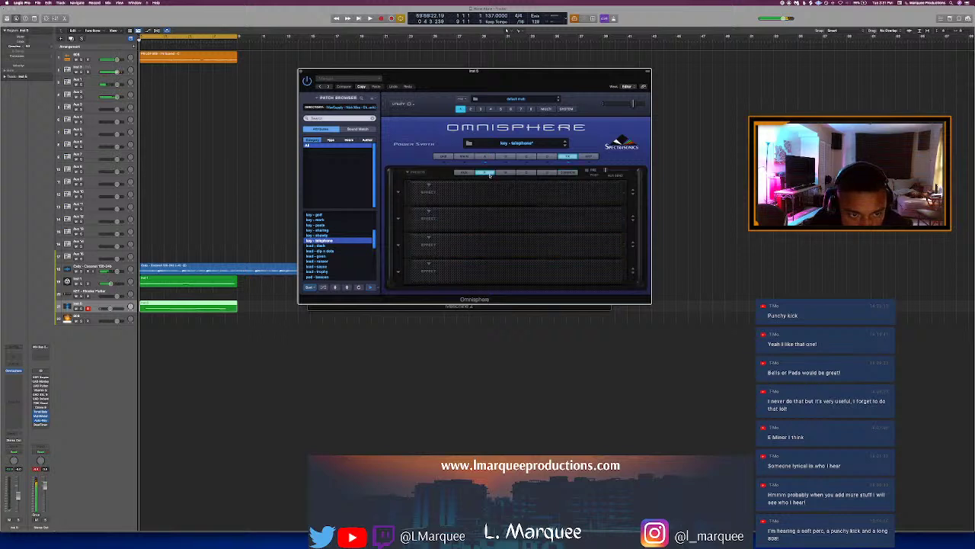
{"action": "left_click", "coordinate": [430, 185]}
{"action": "mouse_move", "coordinate": [446, 200]}
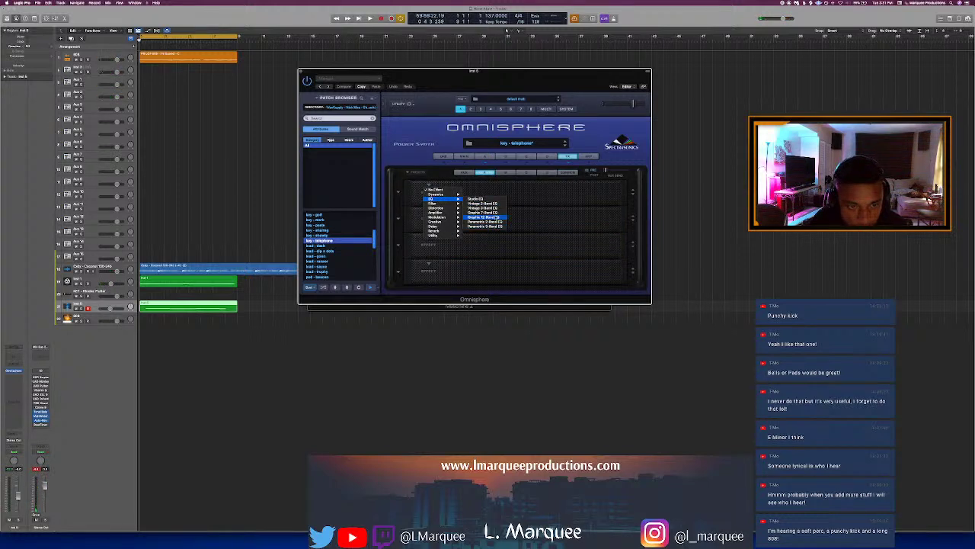
{"action": "left_click", "coordinate": [496, 217]}
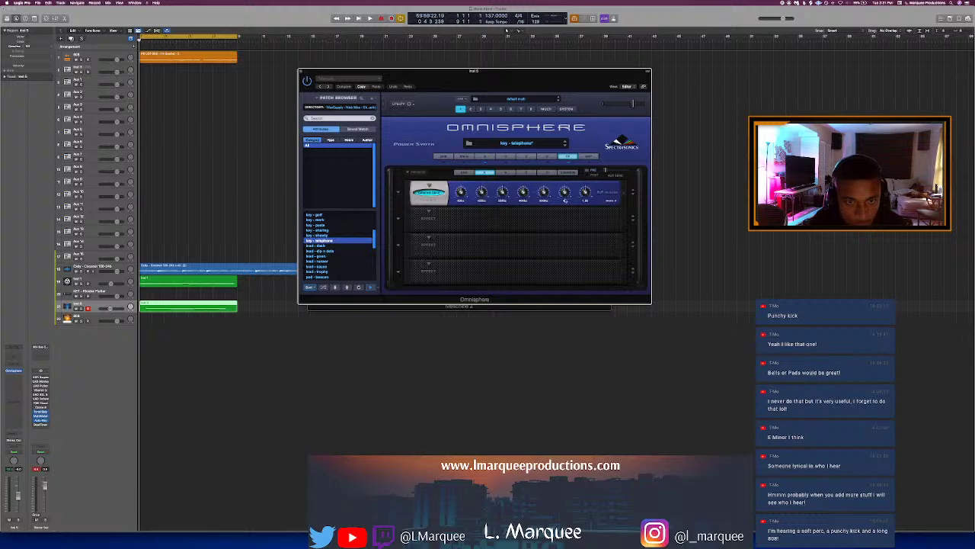
Step: Replace the graphic EQ in layer A's first effect slot with a two-band EQ and play the beat
{"action": "left_click", "coordinate": [429, 192]}
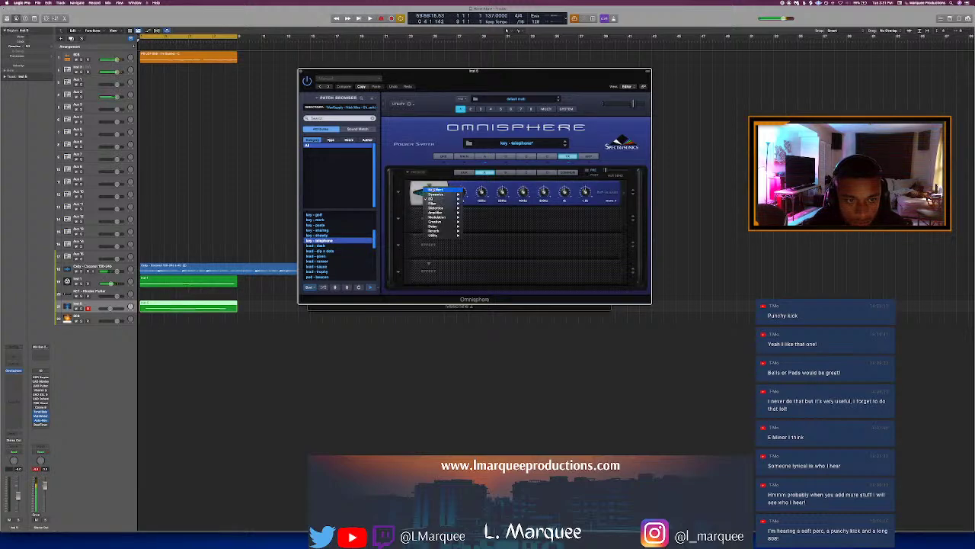
{"action": "mouse_move", "coordinate": [440, 199]}
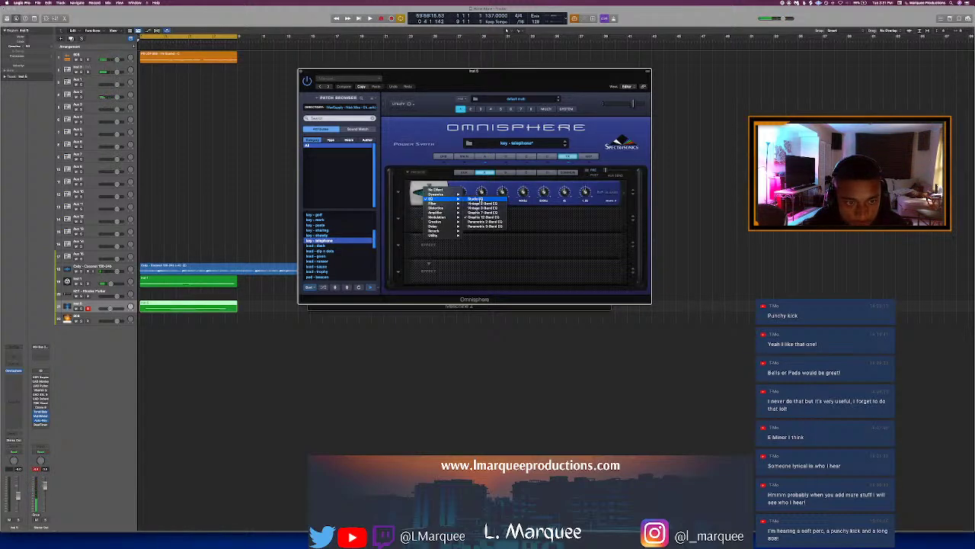
{"action": "left_click", "coordinate": [478, 198]}
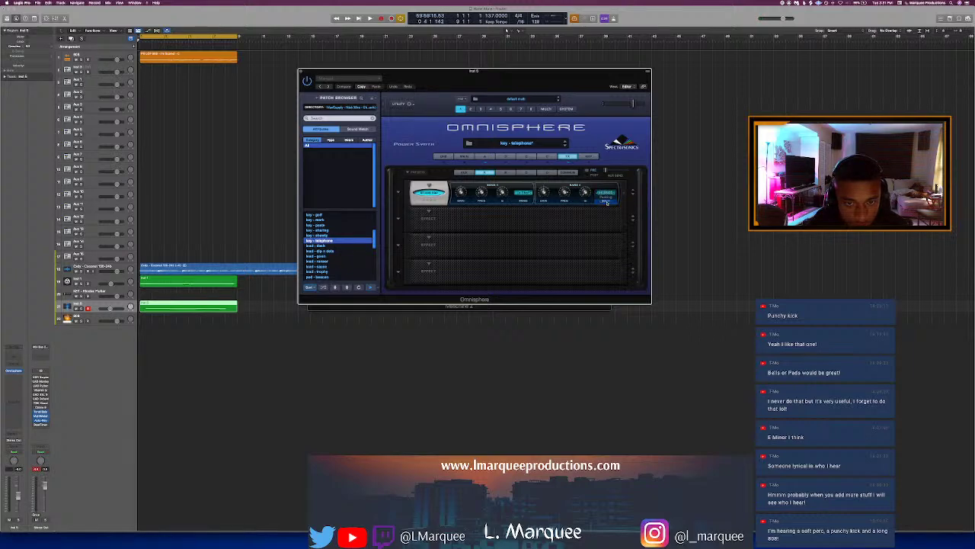
{"action": "key", "text": "space"}
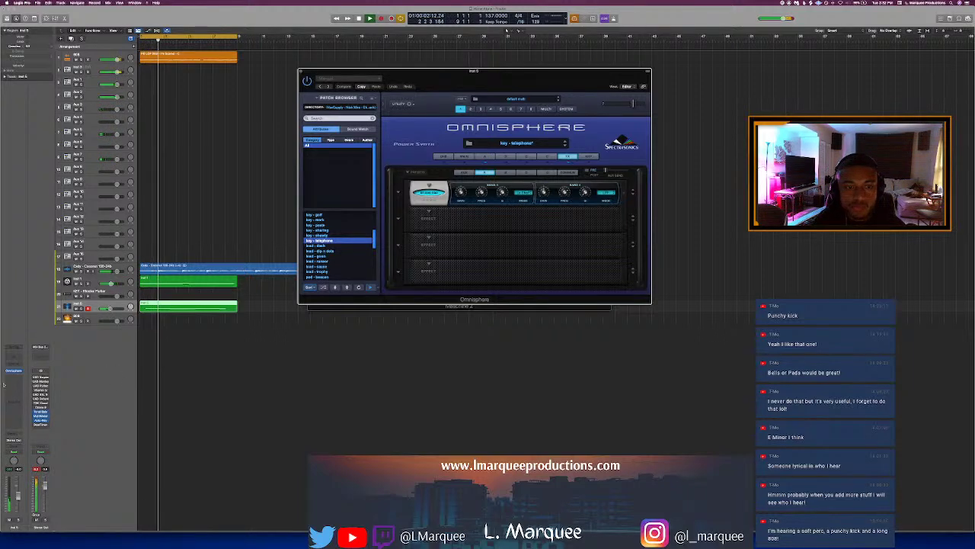
Step: Return to Omnisphere's layer A page, open the recorded key region in the Piano Roll and play it
{"action": "left_click", "coordinate": [485, 156]}
{"action": "left_click", "coordinate": [210, 307]}
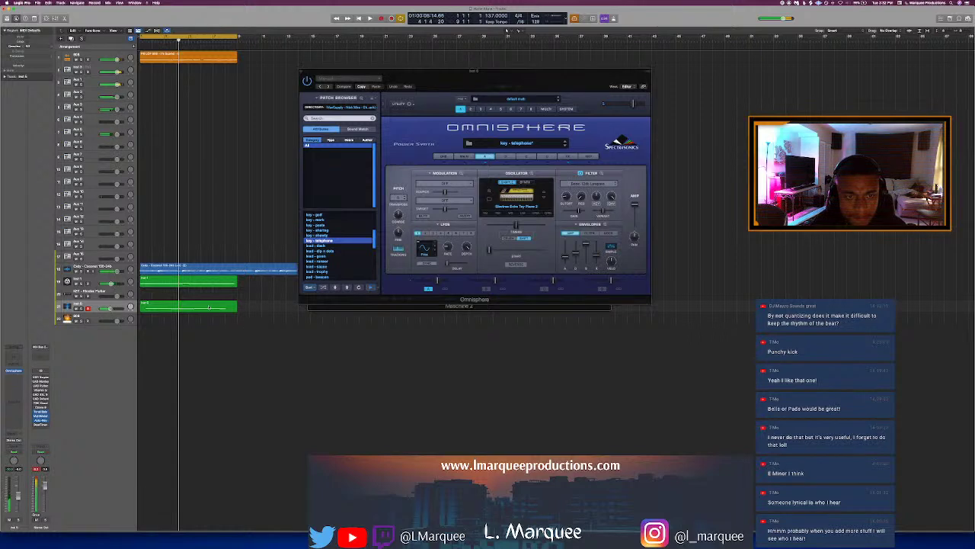
{"action": "double_click", "coordinate": [209, 307]}
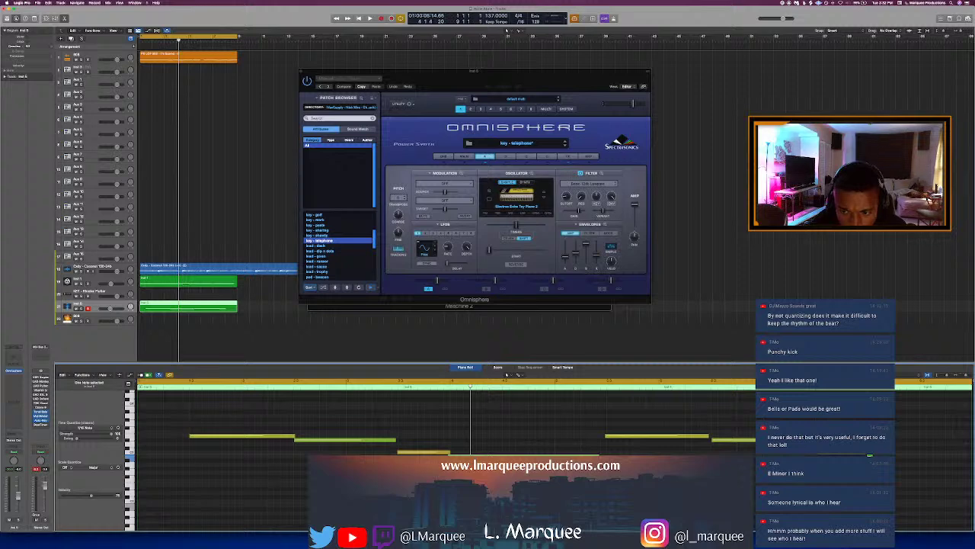
{"action": "key", "text": "space"}
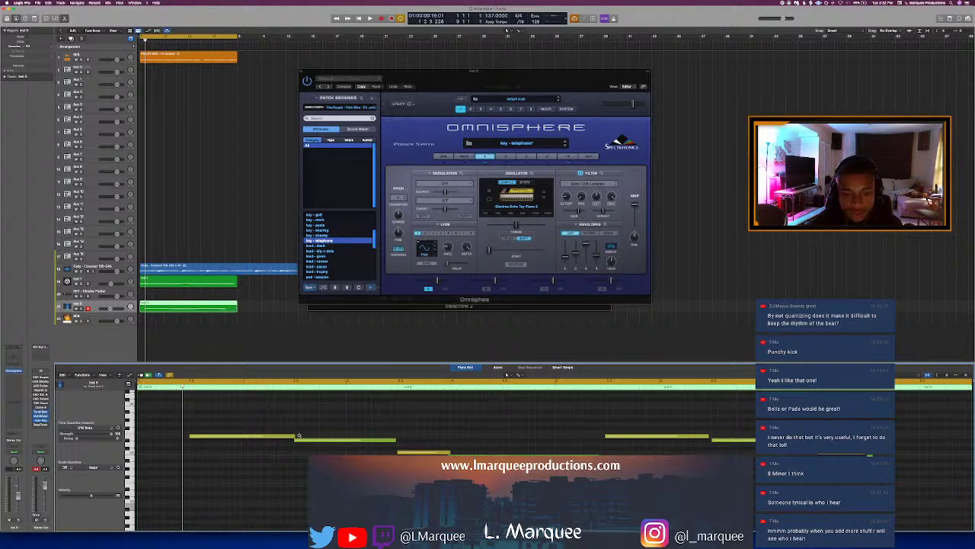
Step: Examine the position and length of the recorded notes from the start of the key region onward, selecting the first note
{"action": "scroll", "coordinate": [299, 436], "scroll_direction": "up", "scroll_amount": 5}
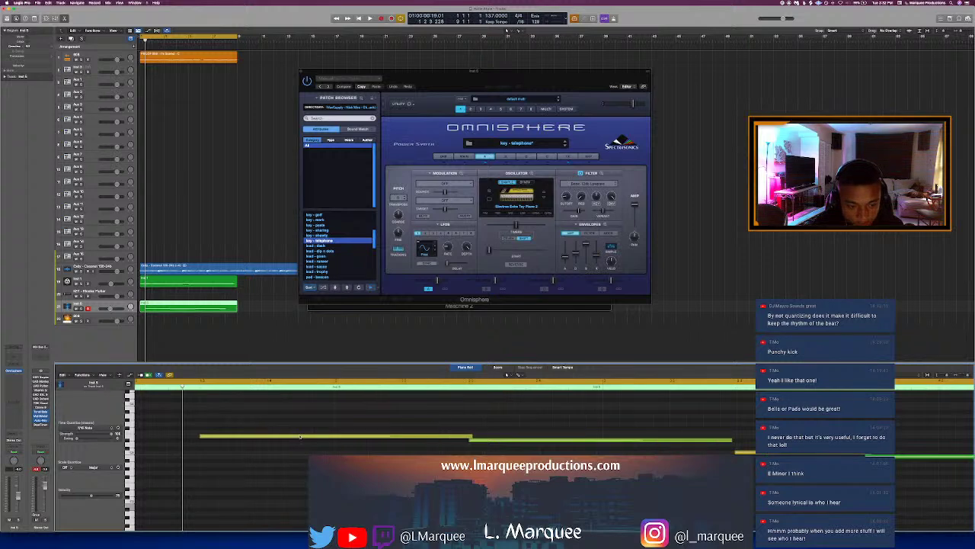
{"action": "scroll", "coordinate": [300, 436], "scroll_direction": "down", "scroll_amount": 5}
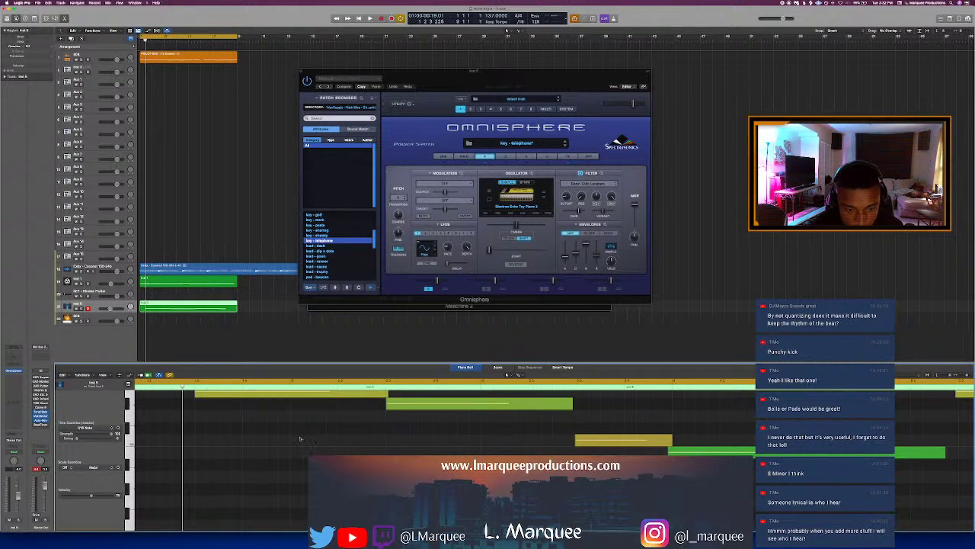
{"action": "scroll", "coordinate": [300, 438], "scroll_direction": "up", "scroll_amount": 3}
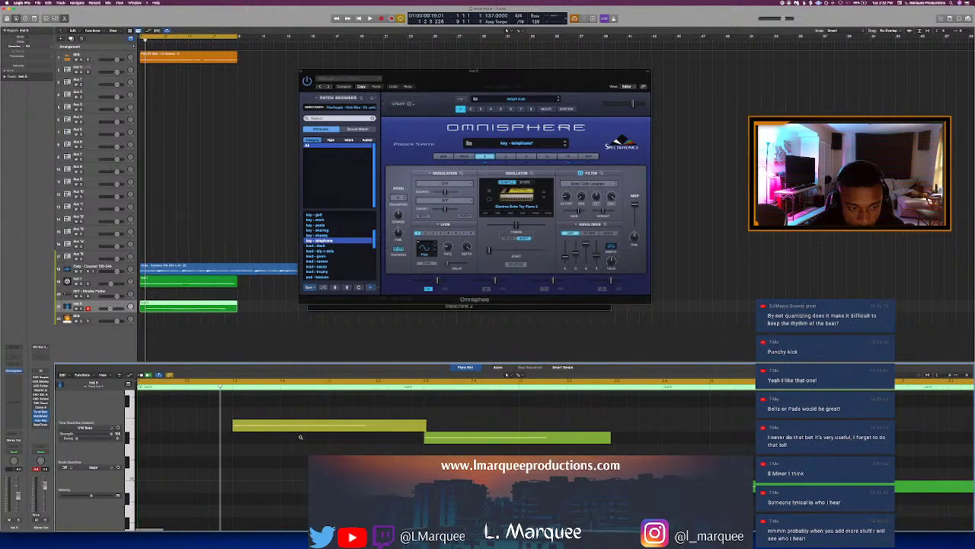
{"action": "scroll", "coordinate": [301, 437], "scroll_direction": "down", "scroll_amount": 1}
{"action": "scroll", "coordinate": [300, 437], "scroll_direction": "up", "scroll_amount": 3}
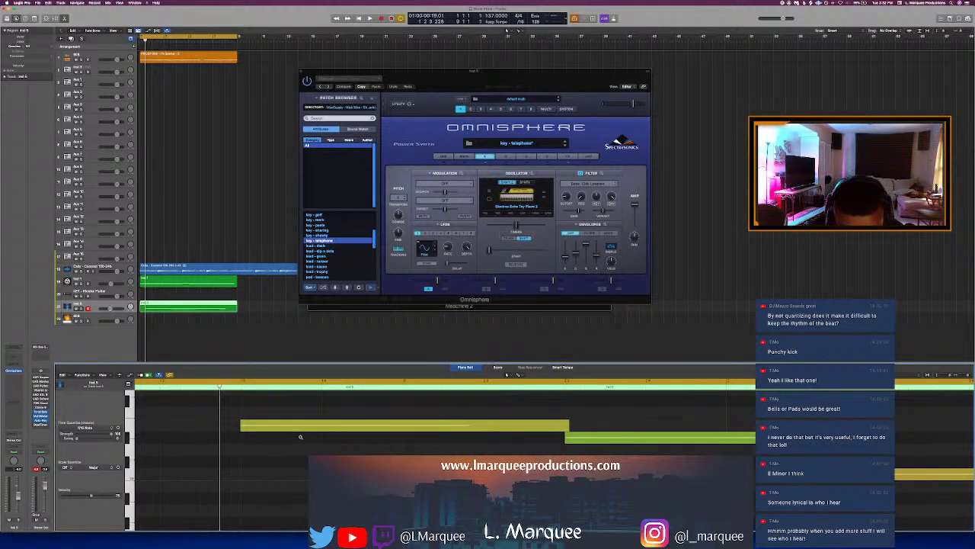
{"action": "scroll", "coordinate": [300, 437], "scroll_direction": "down", "scroll_amount": 4}
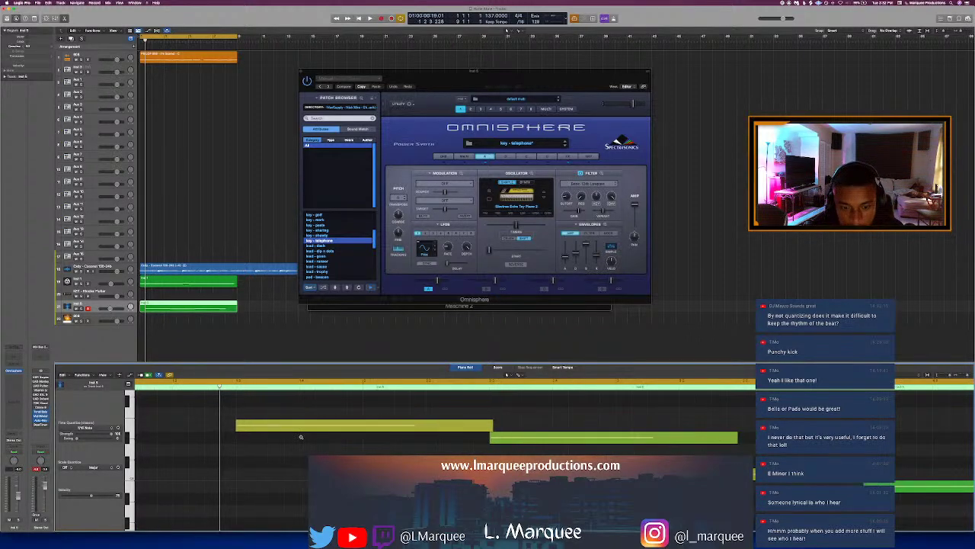
{"action": "scroll", "coordinate": [300, 436], "scroll_direction": "down", "scroll_amount": 2}
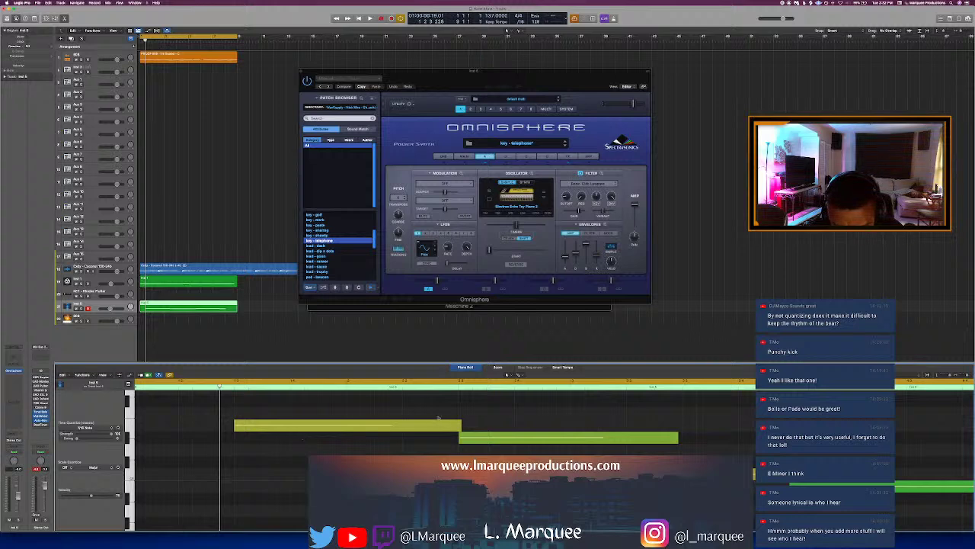
{"action": "left_click", "coordinate": [433, 426]}
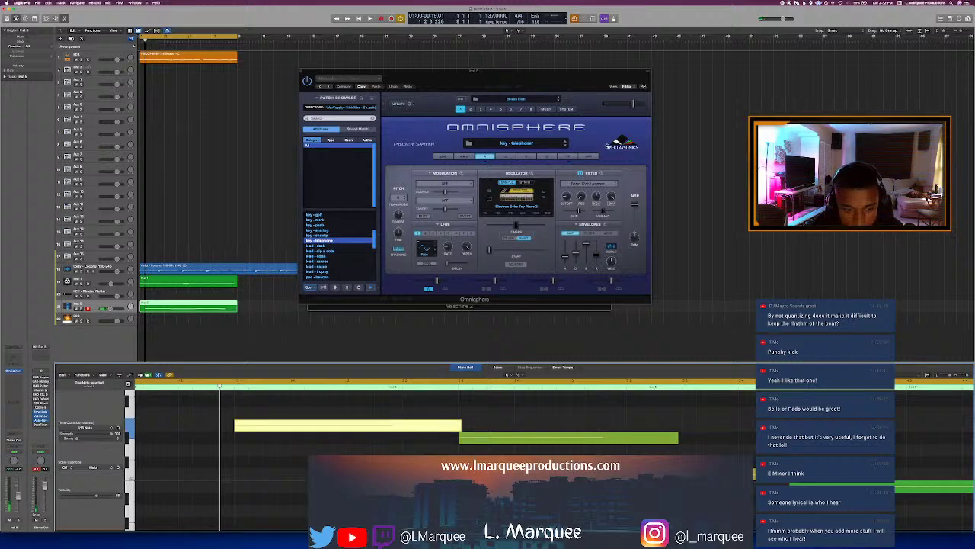
{"action": "scroll", "coordinate": [457, 434], "scroll_direction": "right", "scroll_amount": 5}
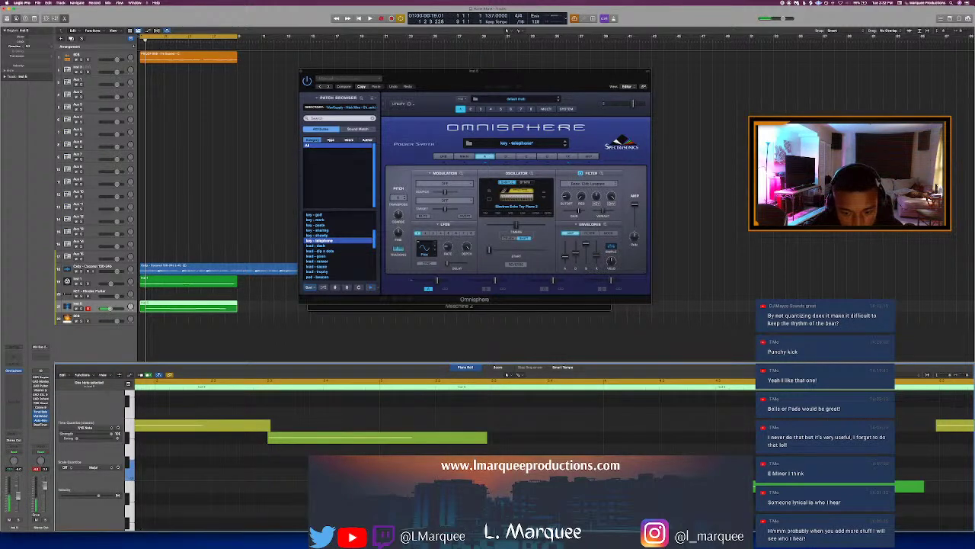
{"action": "scroll", "coordinate": [457, 435], "scroll_direction": "right", "scroll_amount": 3}
{"action": "scroll", "coordinate": [506, 374], "scroll_direction": "right", "scroll_amount": 5}
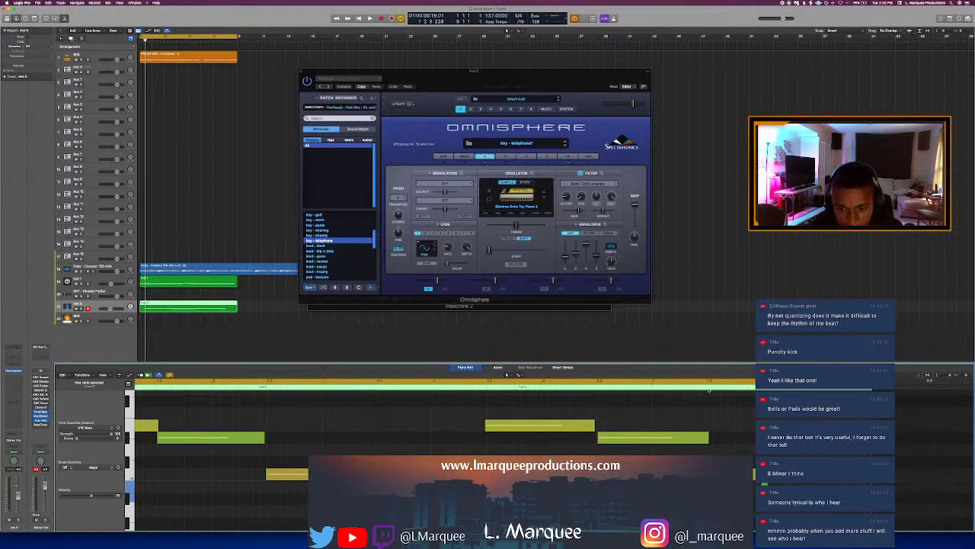
Step: Place the playhead at bar 7, beat 3 and examine the end of the note there and the notes before it
{"action": "left_click", "coordinate": [708, 386]}
{"action": "scroll", "coordinate": [726, 408], "scroll_direction": "up", "scroll_amount": 5}
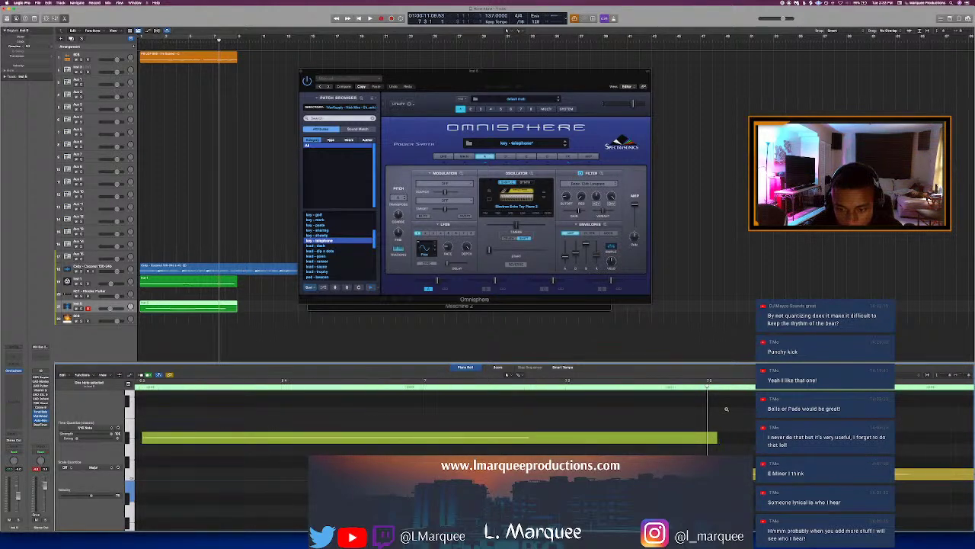
{"action": "scroll", "coordinate": [726, 409], "scroll_direction": "down", "scroll_amount": 5}
{"action": "scroll", "coordinate": [726, 408], "scroll_direction": "down", "scroll_amount": 4}
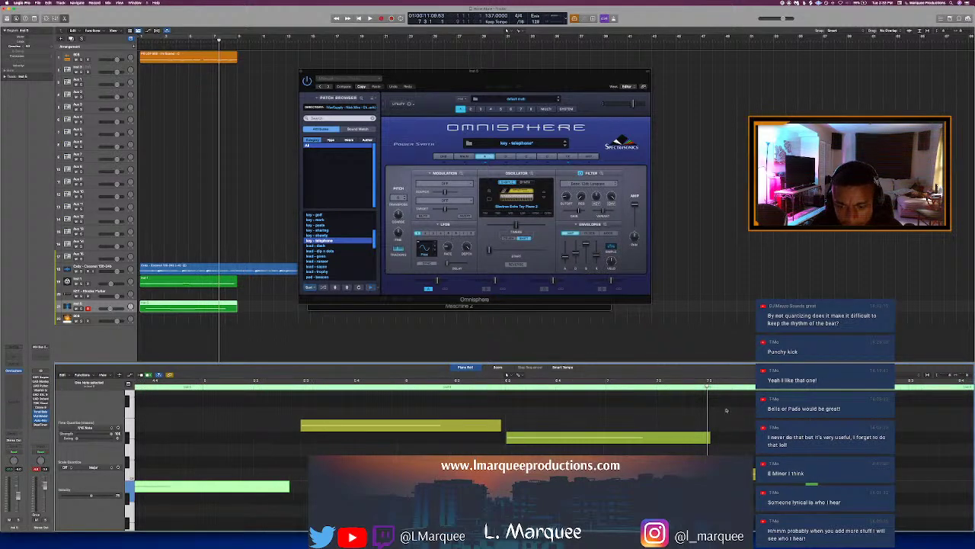
{"action": "scroll", "coordinate": [692, 408], "scroll_direction": "left", "scroll_amount": 5}
{"action": "scroll", "coordinate": [692, 408], "scroll_direction": "up", "scroll_amount": 4}
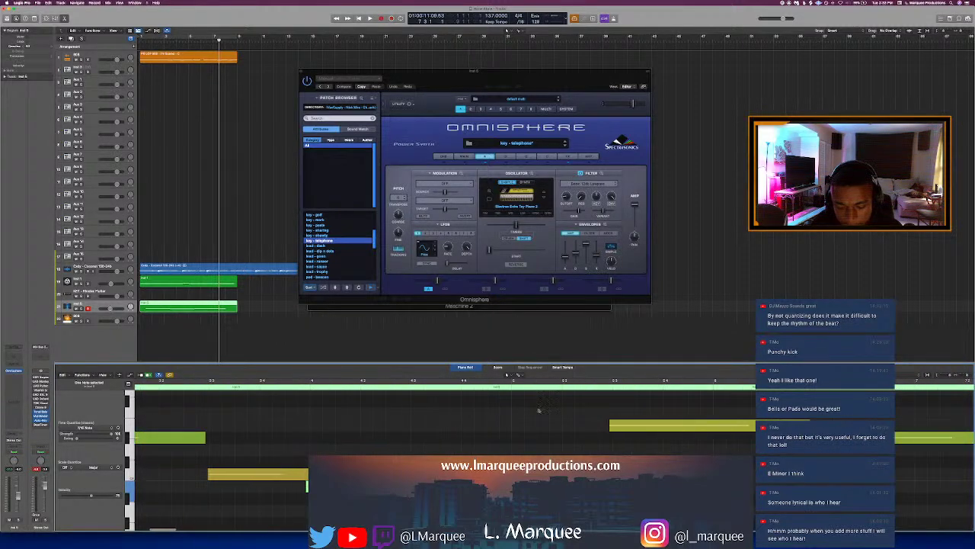
Step: Move the playhead between bars 3 and 2 to check the start and end of the part's second note by ear
{"action": "left_click", "coordinate": [408, 387]}
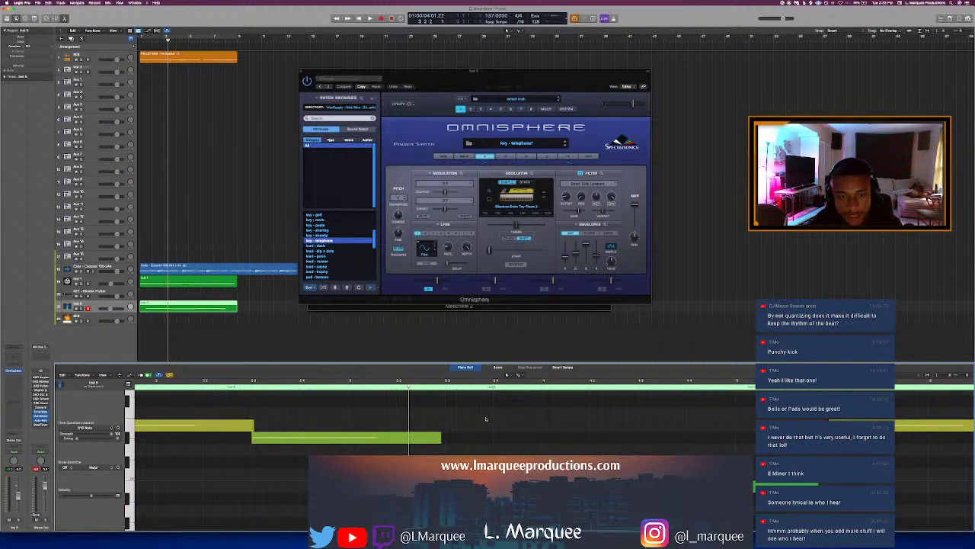
{"action": "scroll", "coordinate": [486, 417], "scroll_direction": "up", "scroll_amount": 1}
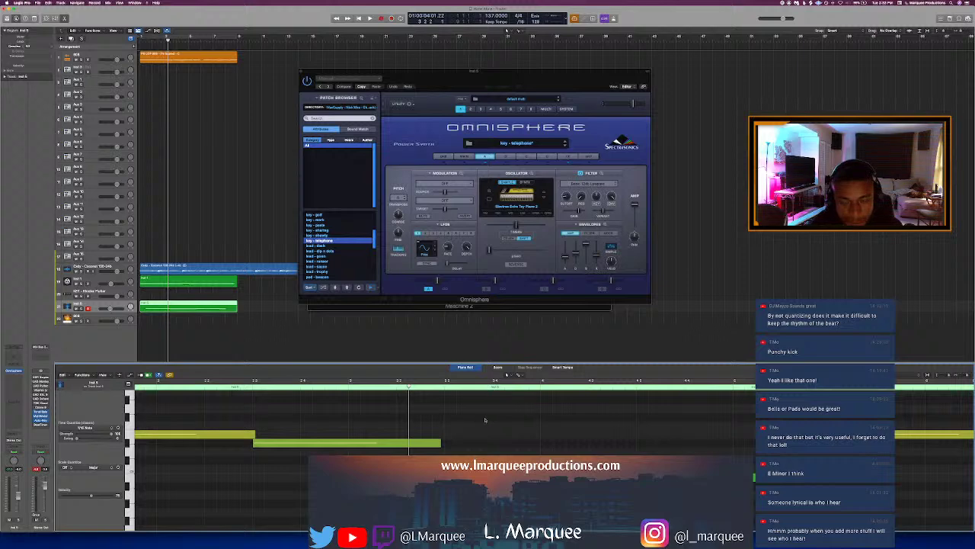
{"action": "scroll", "coordinate": [485, 419], "scroll_direction": "left", "scroll_amount": 3}
{"action": "left_click", "coordinate": [507, 387]}
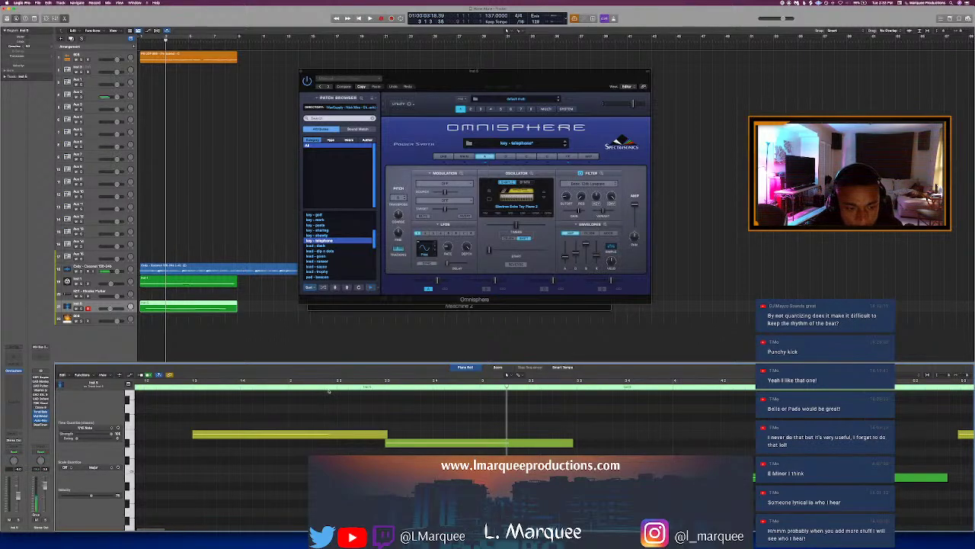
{"action": "key", "text": "space"}
{"action": "left_click", "coordinate": [379, 387]}
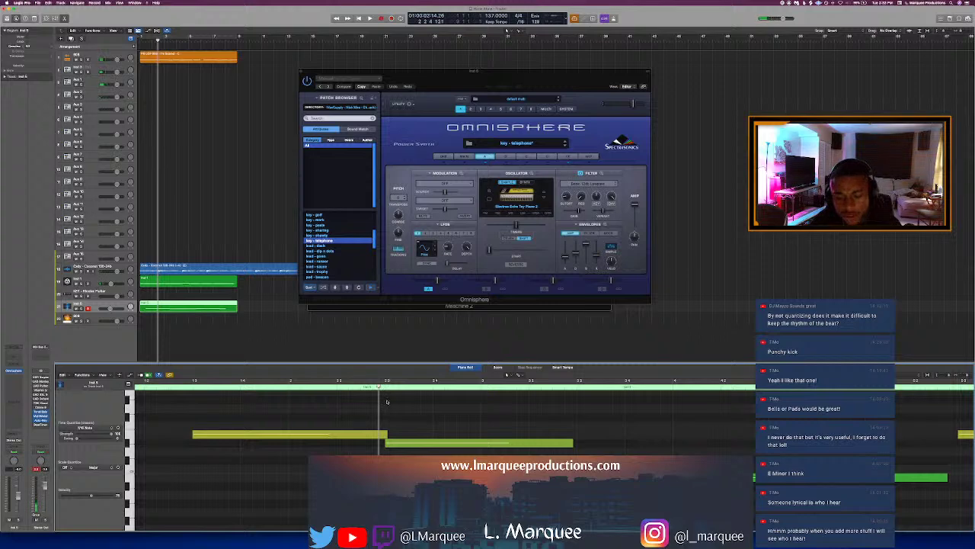
{"action": "scroll", "coordinate": [386, 401], "scroll_direction": "right", "scroll_amount": 1}
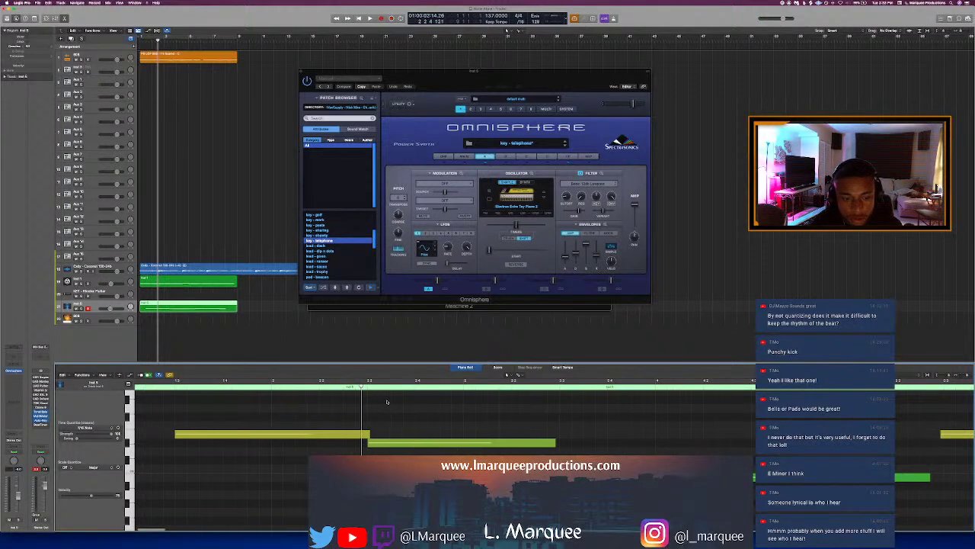
Step: Play the beat repeatedly to judge how the recorded Omnisphere notes sit with the other tracks
{"action": "key", "text": "space"}
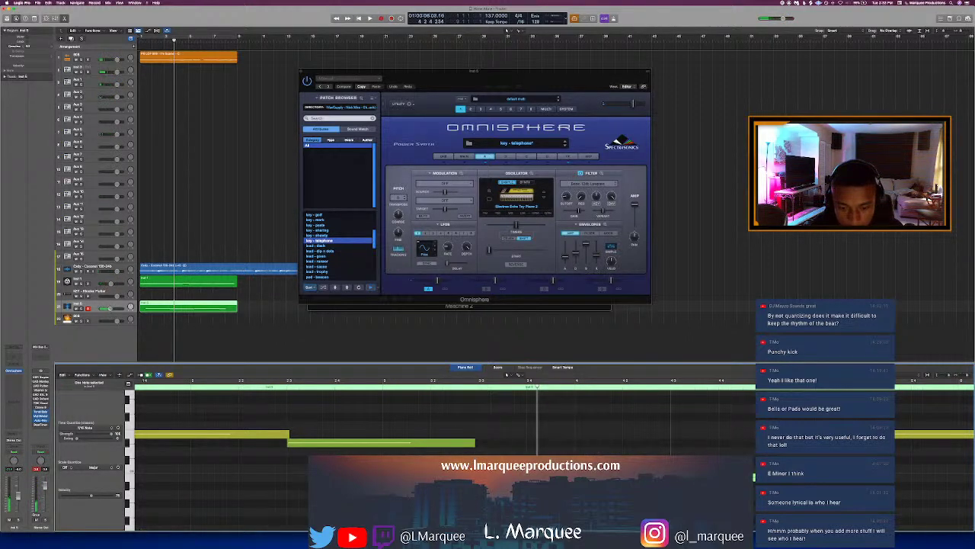
{"action": "key", "text": "space"}
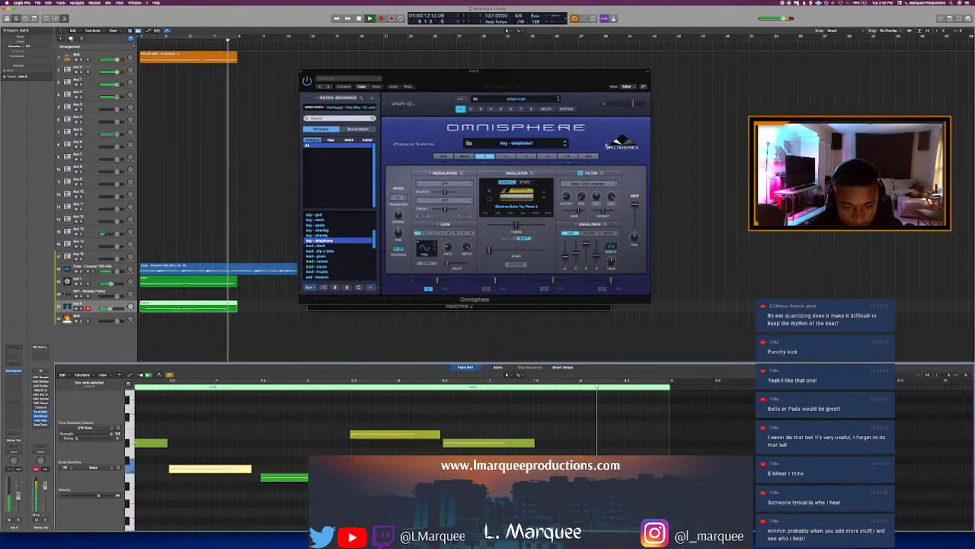
{"action": "key", "text": "space"}
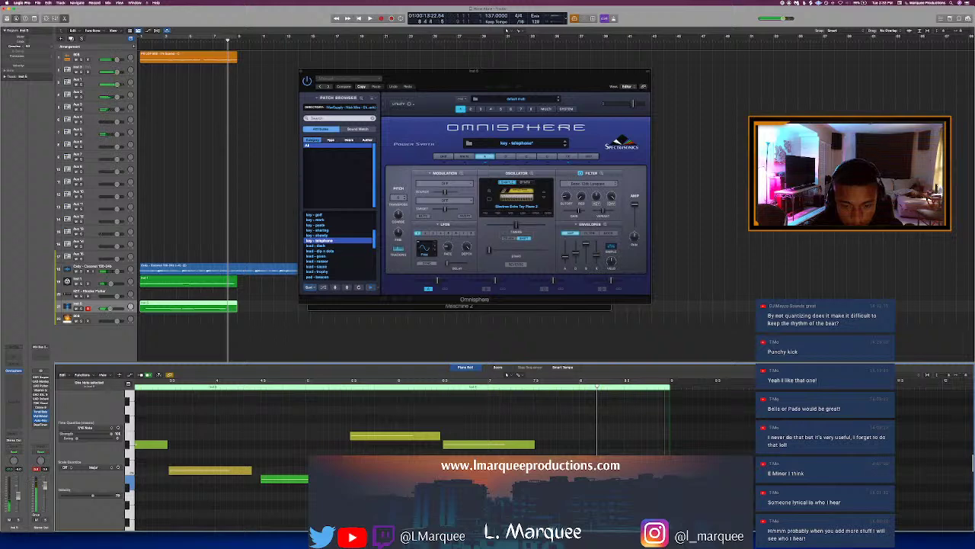
{"action": "key", "text": "space"}
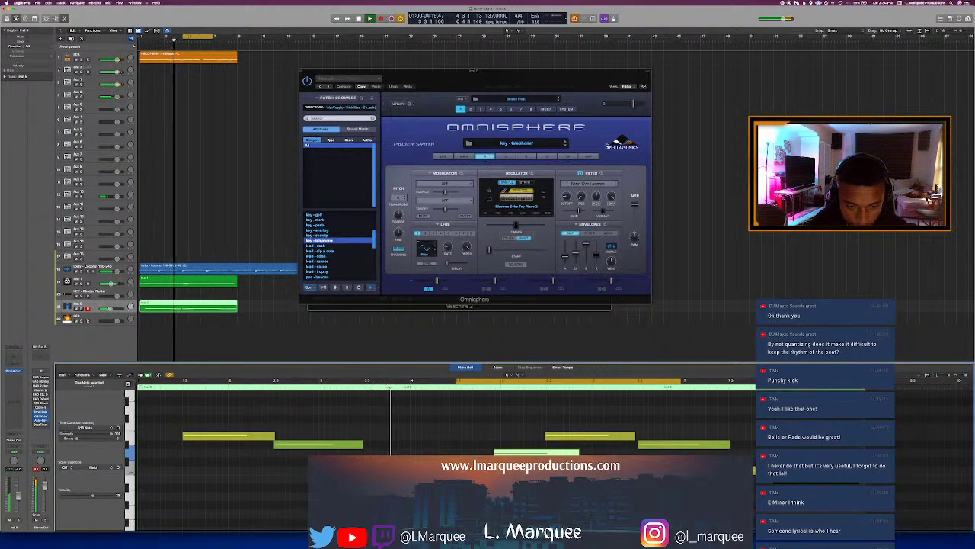
Step: Play the beat from bar 1 with the cycle off, restoring the cycle after listening
{"action": "key", "text": "space"}
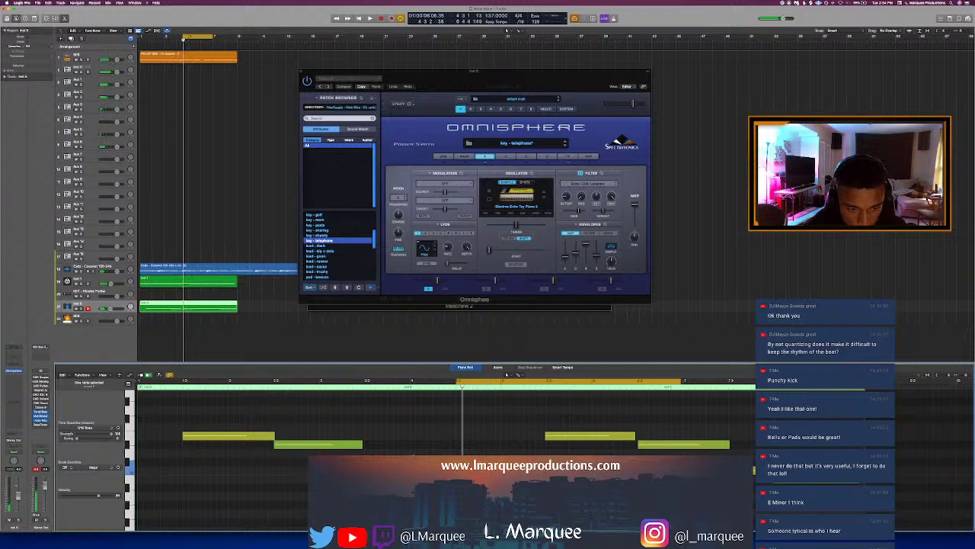
{"action": "key", "text": "c"}
{"action": "left_click", "coordinate": [140, 41]}
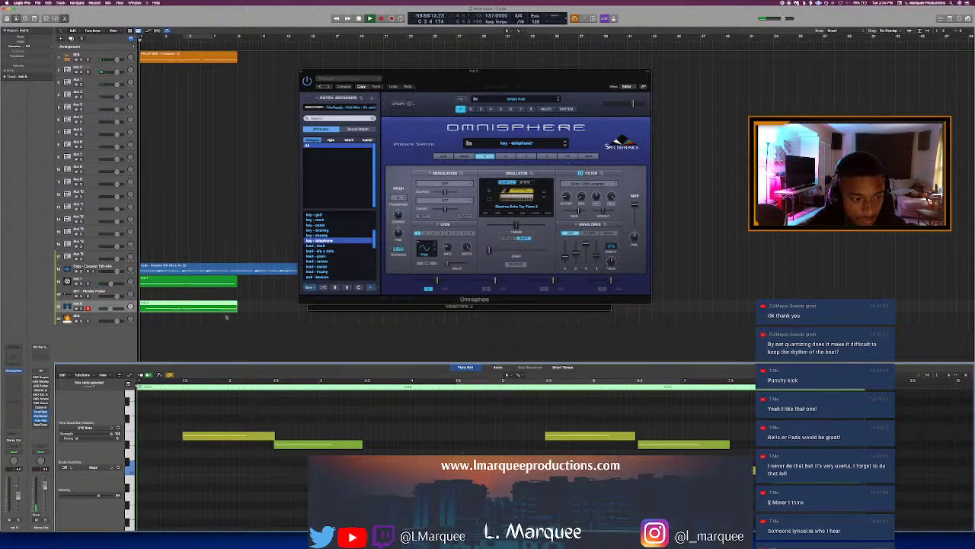
{"action": "key", "text": "space"}
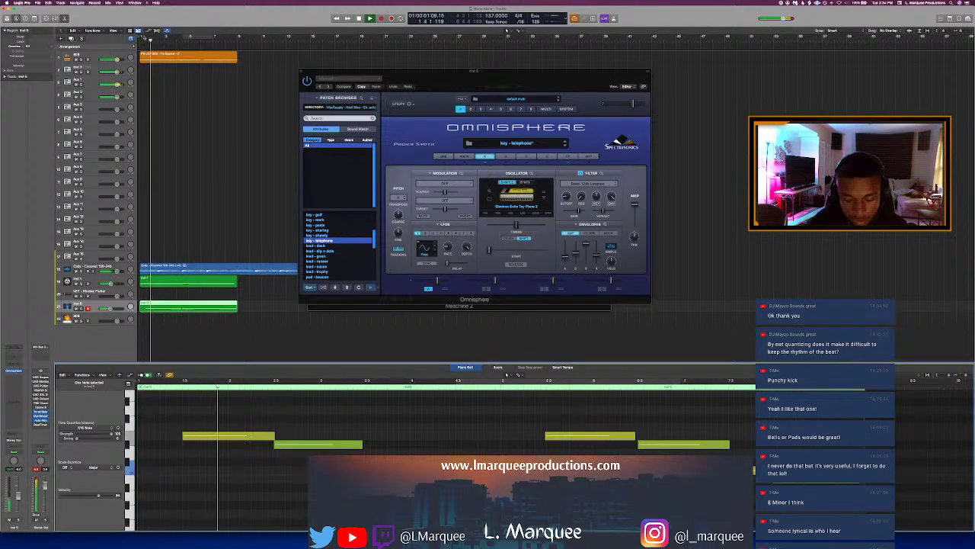
{"action": "key", "text": "c"}
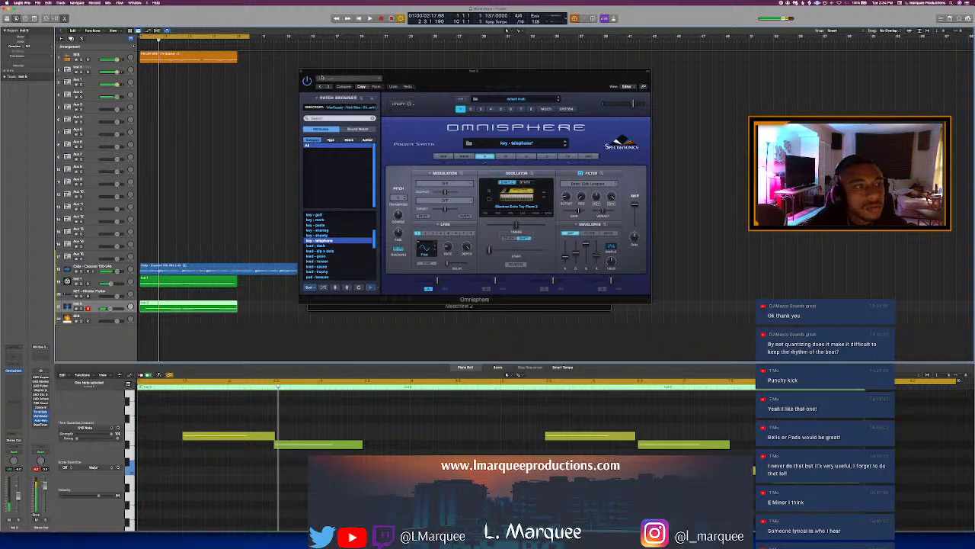
Step: Close the Piano Roll and the Omnisphere and Serum plug-in windows, leaving Maschine open
{"action": "key", "text": "Down"}
{"action": "key", "text": "e"}
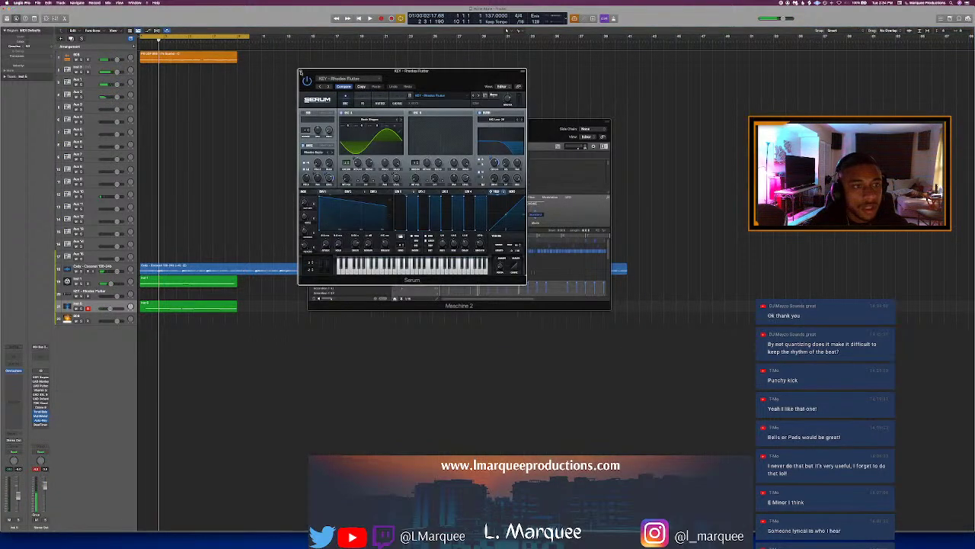
{"action": "left_click", "coordinate": [302, 72]}
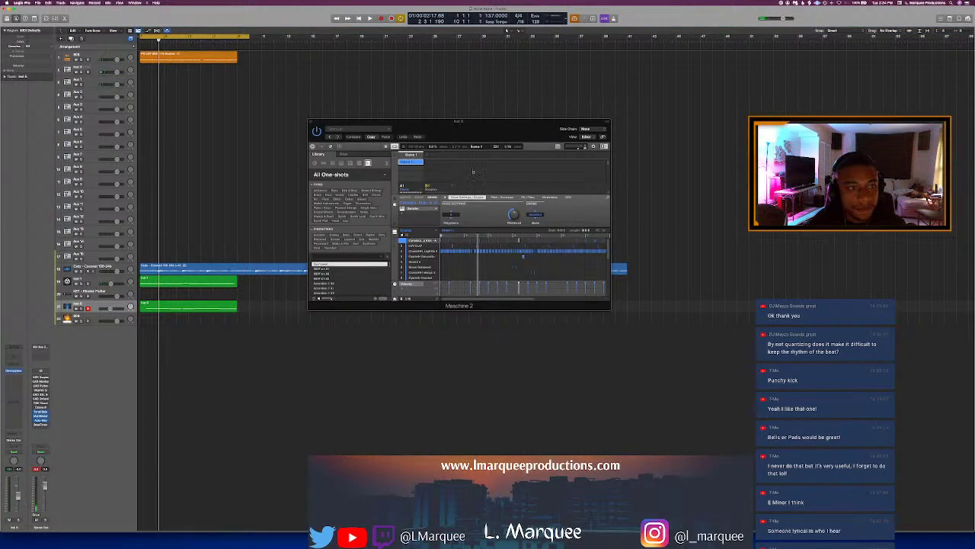
Step: Bring the Maschine drum pattern into the arrangement as MIDI regions from bar 1, color them red, and close the Maschine window
{"action": "left_click", "coordinate": [453, 232]}
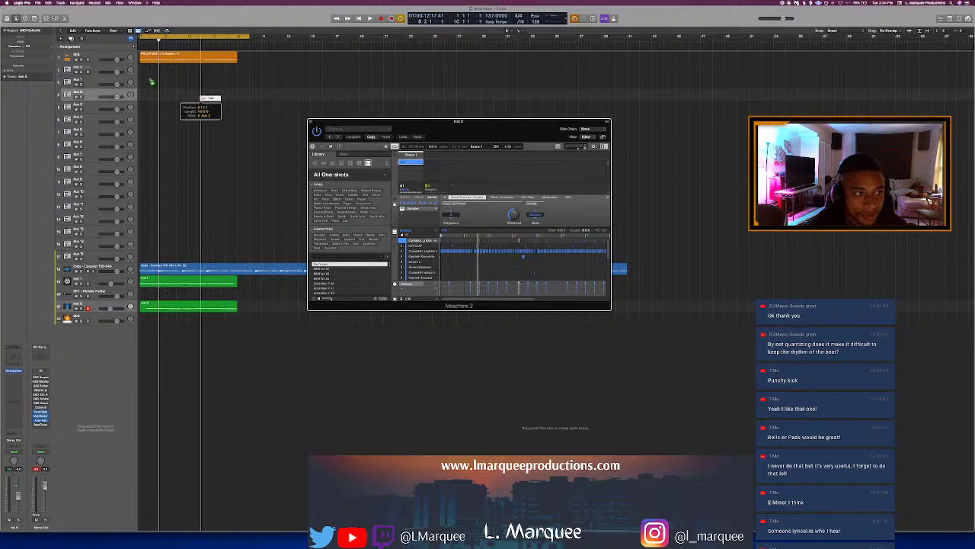
{"action": "left_click_drag", "start_coordinate": [143, 73], "coordinate": [141, 71]}
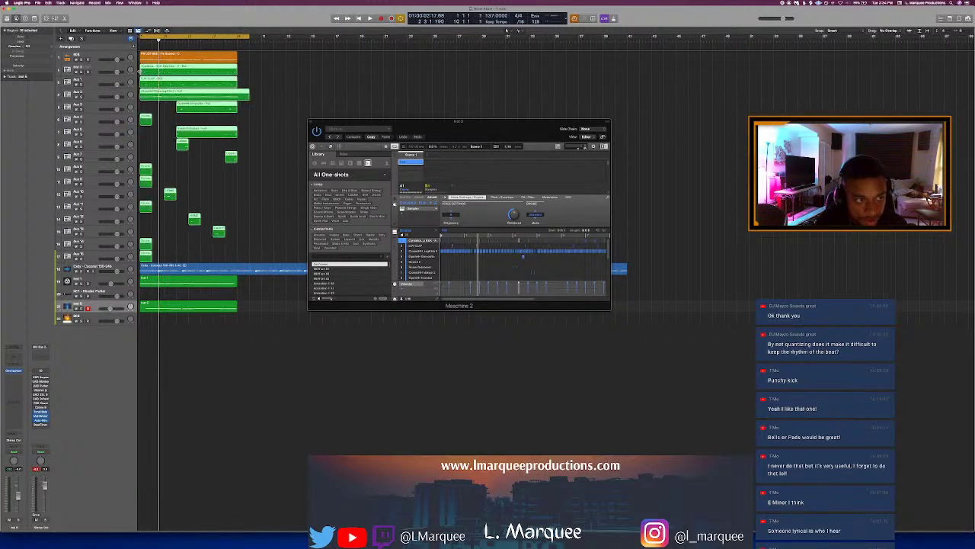
{"action": "key", "text": "alt+c"}
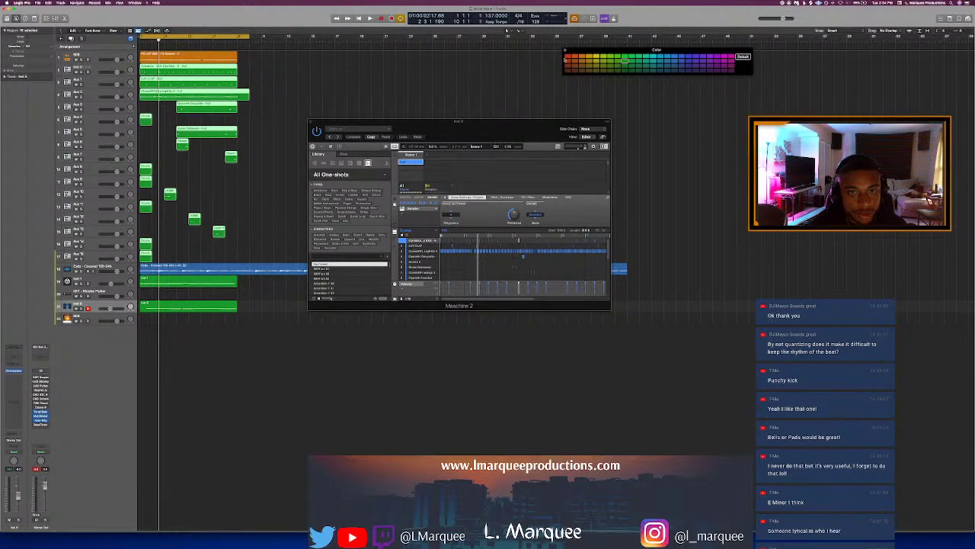
{"action": "left_click", "coordinate": [569, 58]}
{"action": "key", "text": "alt+c"}
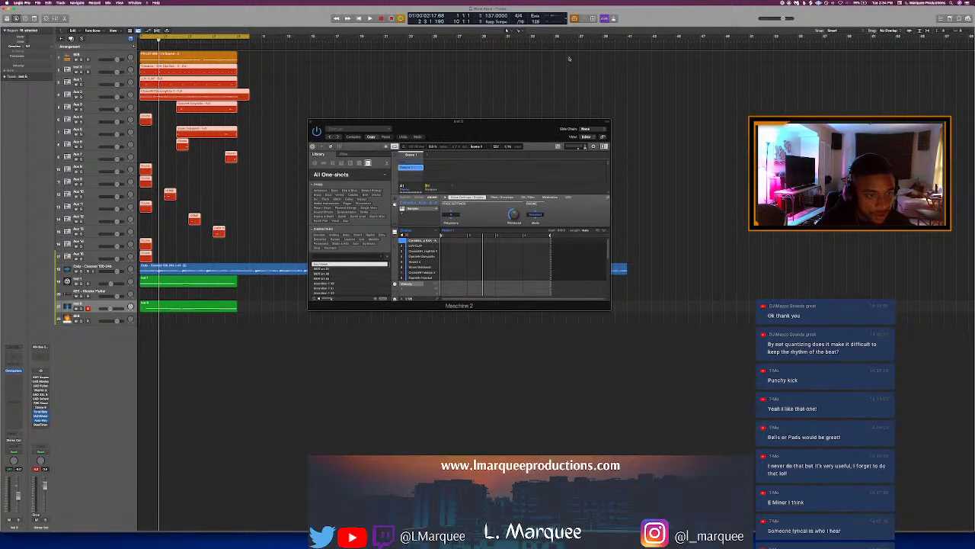
{"action": "left_click", "coordinate": [311, 121]}
Step: Trim the closed hi-hat region on Aux 2 to end at bar 9 and extend the Aux 3 open hi-hat region back to bar 1
{"action": "left_click", "coordinate": [245, 98]}
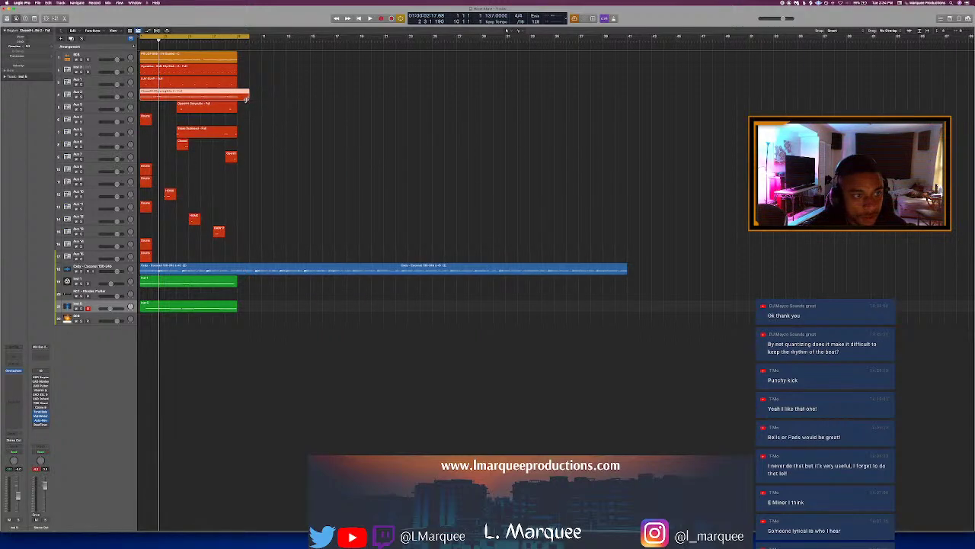
{"action": "left_click_drag", "start_coordinate": [245, 98], "coordinate": [237, 99]}
{"action": "left_click", "coordinate": [219, 112]}
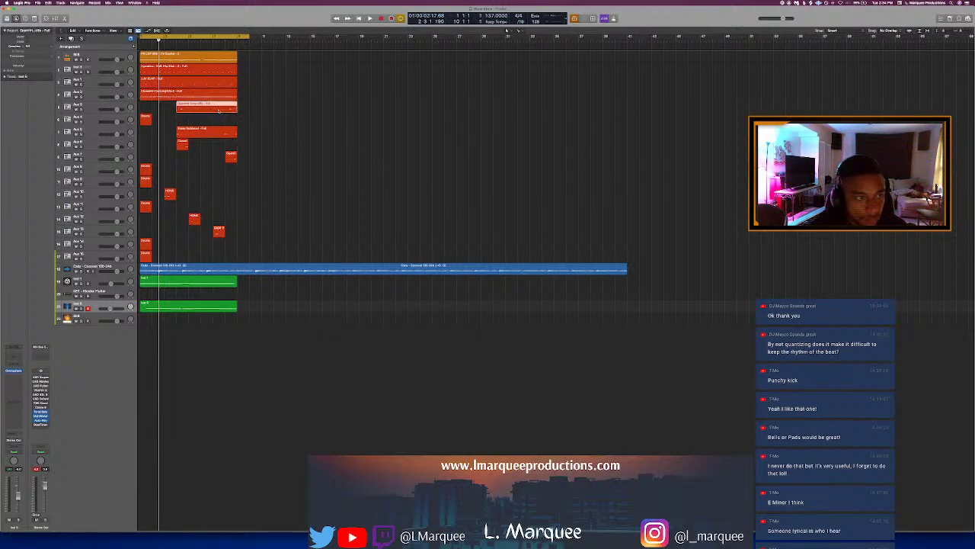
{"action": "left_click_drag", "start_coordinate": [156, 113], "coordinate": [142, 271]}
Step: Delete the short empty drum regions at bar 1 on the Aux tracks, keeping the sample region
{"action": "left_click", "coordinate": [144, 119]}
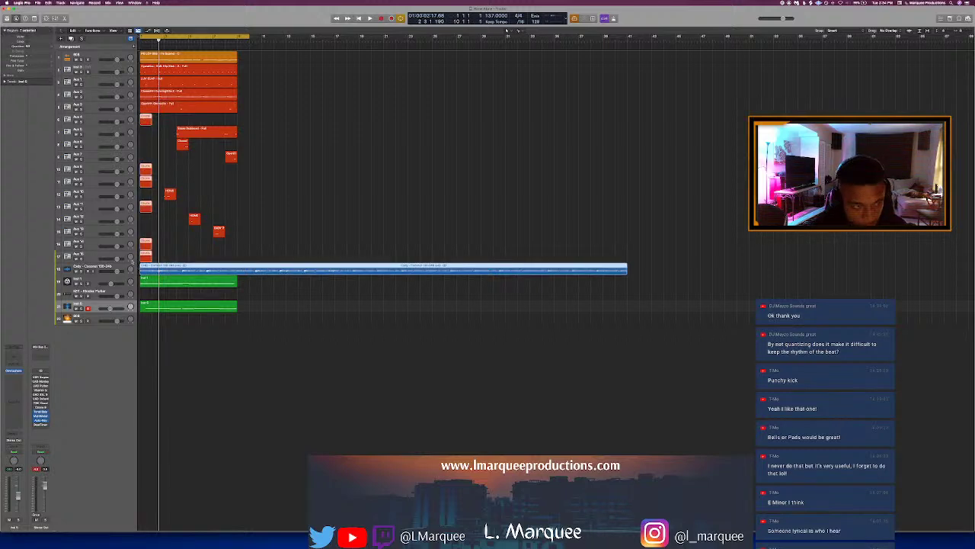
{"action": "left_click", "coordinate": [160, 266], "text": "shift"}
{"action": "key", "text": "Delete"}
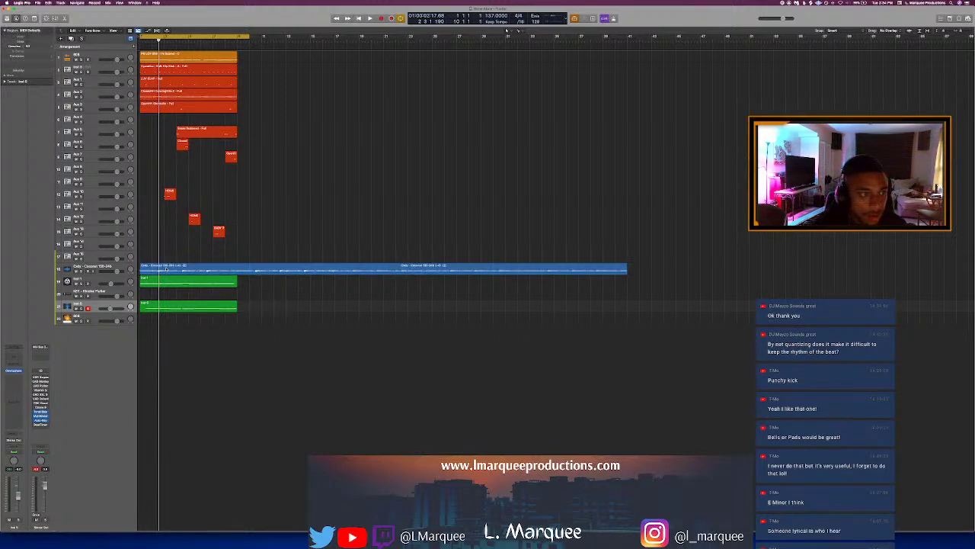
Step: Extend the snare, closed hi-hat and open hi-hat regions on Aux 5 to Aux 7 so each spans bars 1 to 9
{"action": "left_click", "coordinate": [183, 134]}
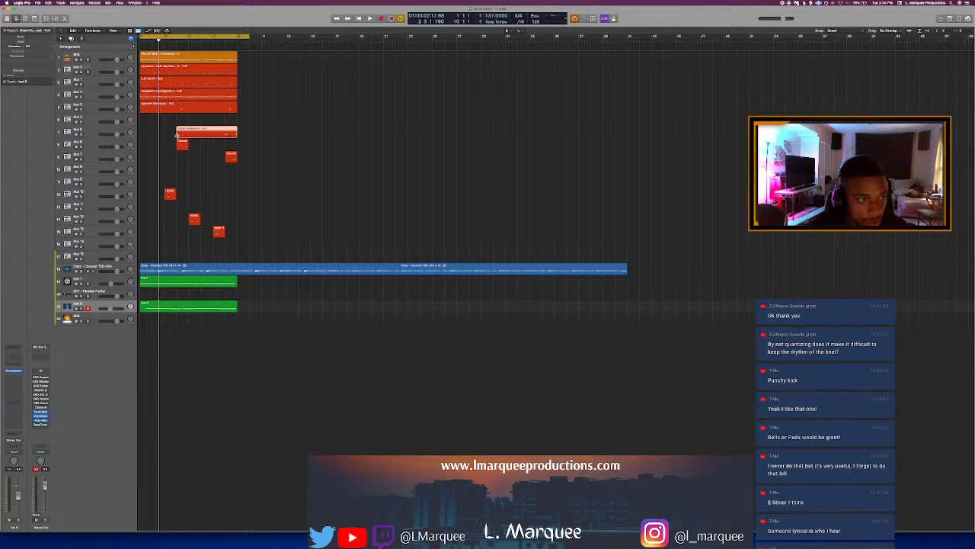
{"action": "left_click_drag", "start_coordinate": [178, 135], "coordinate": [132, 152]}
{"action": "left_click", "coordinate": [181, 145]}
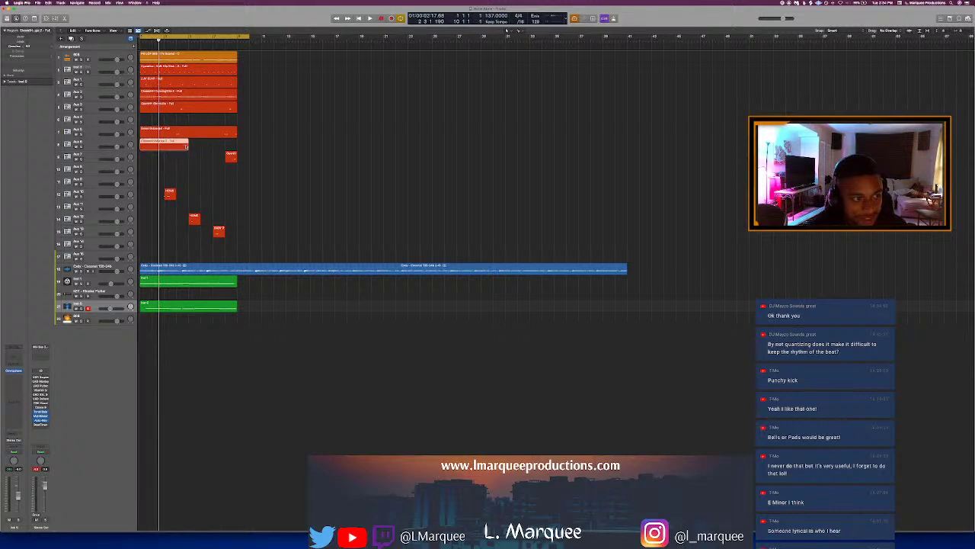
{"action": "left_click_drag", "start_coordinate": [187, 145], "coordinate": [238, 155]}
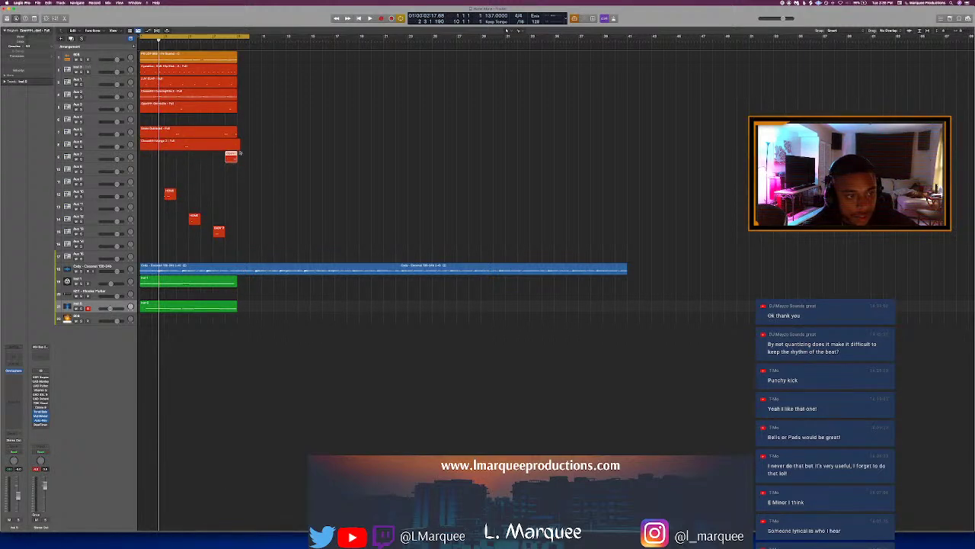
{"action": "left_click", "coordinate": [229, 157]}
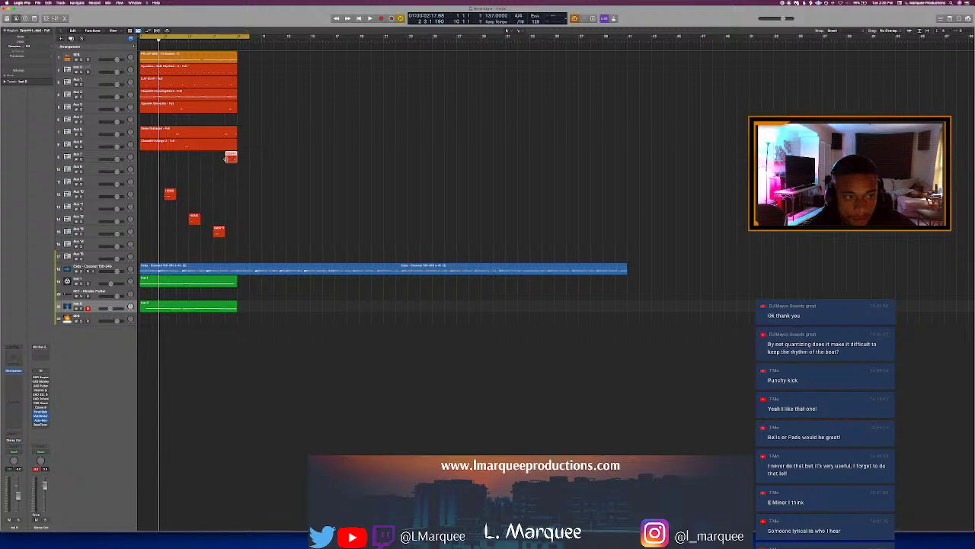
{"action": "left_click_drag", "start_coordinate": [169, 166], "coordinate": [138, 170]}
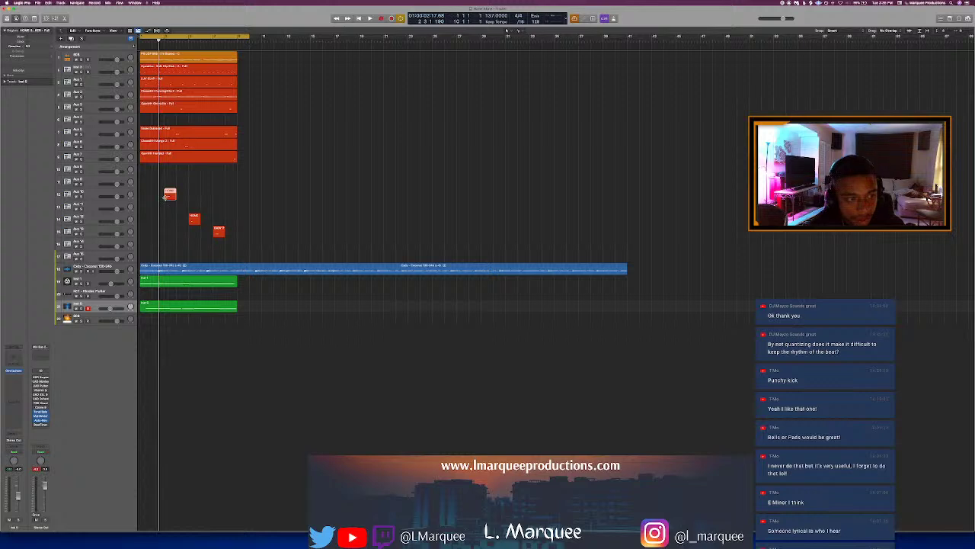
Step: Extend the shaker region and the two percussion regions below it so each spans bars 1 to 9
{"action": "left_click_drag", "start_coordinate": [166, 196], "coordinate": [140, 196]}
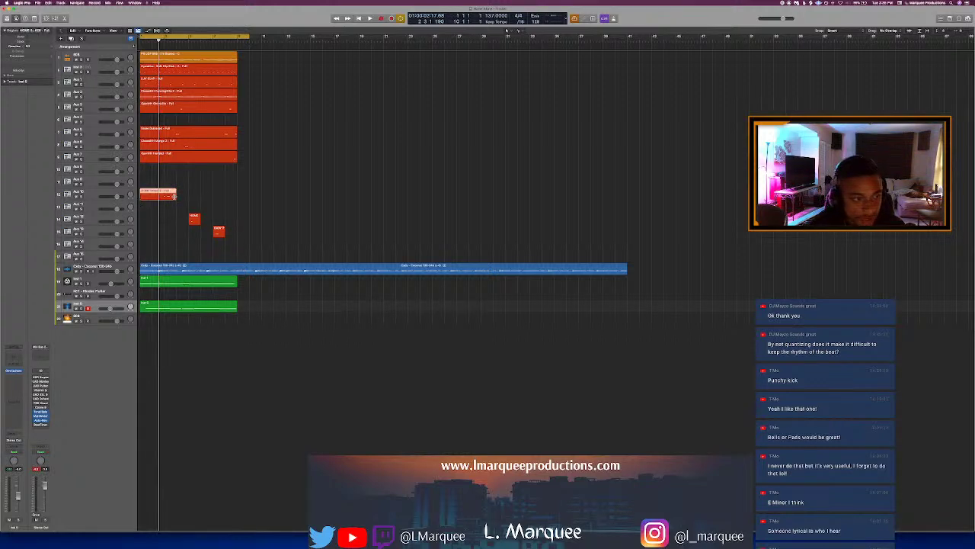
{"action": "left_click_drag", "start_coordinate": [176, 196], "coordinate": [135, 225]}
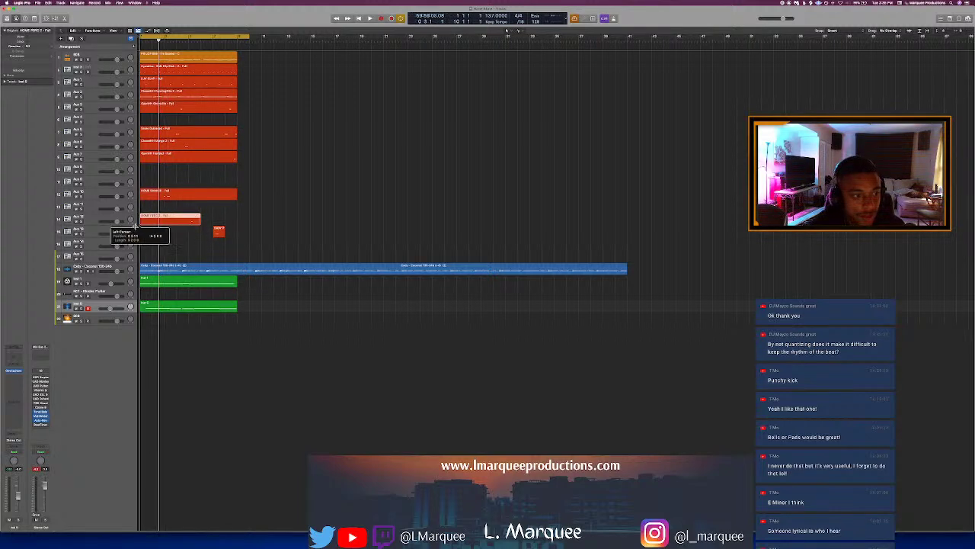
{"action": "left_click_drag", "start_coordinate": [200, 222], "coordinate": [141, 247]}
{"action": "left_click", "coordinate": [214, 234]}
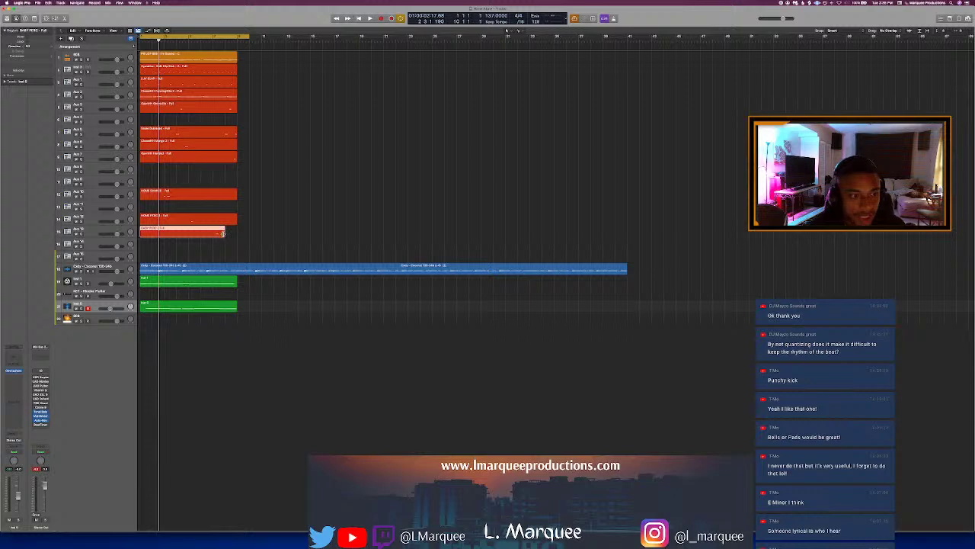
{"action": "left_click_drag", "start_coordinate": [223, 233], "coordinate": [235, 236]}
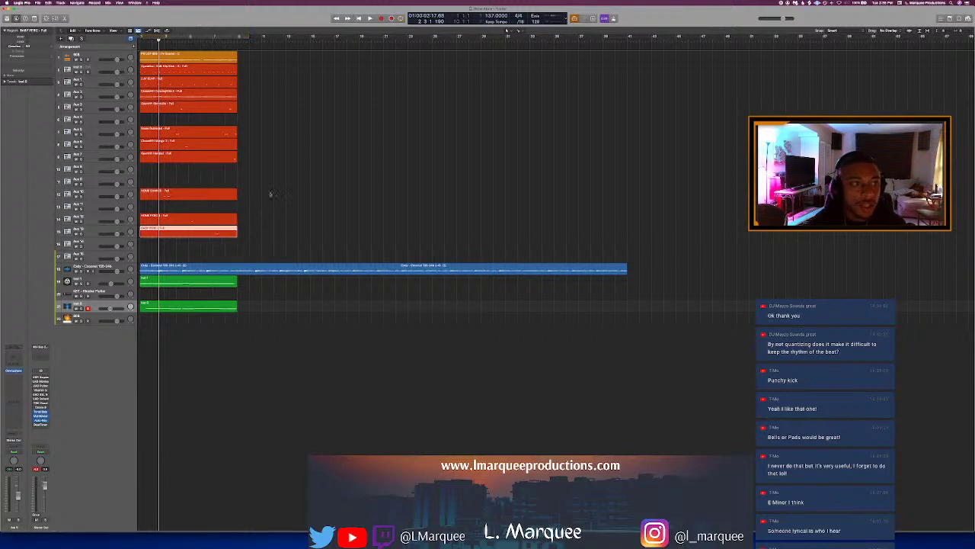
Step: Split the long sample audio region at bar 9
{"action": "left_click", "coordinate": [239, 40]}
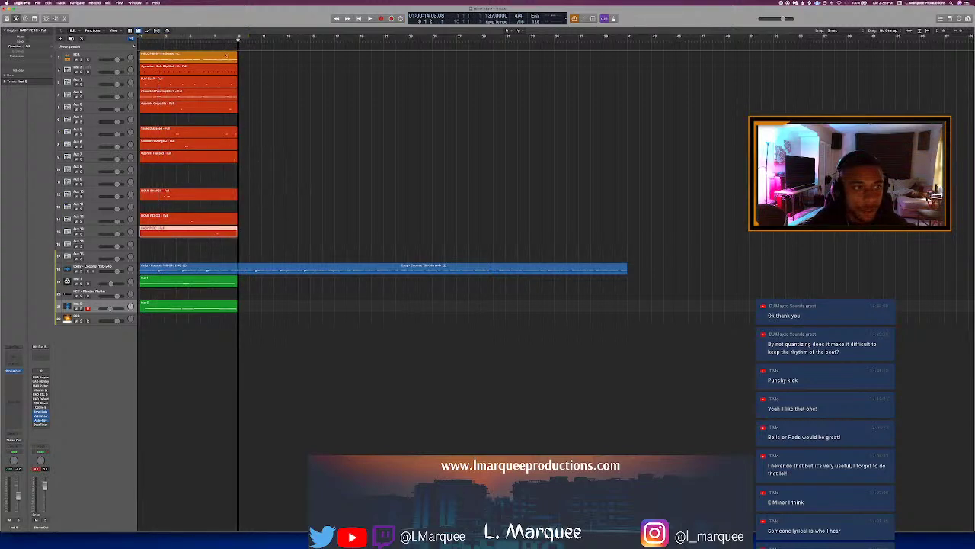
{"action": "left_click", "coordinate": [260, 268]}
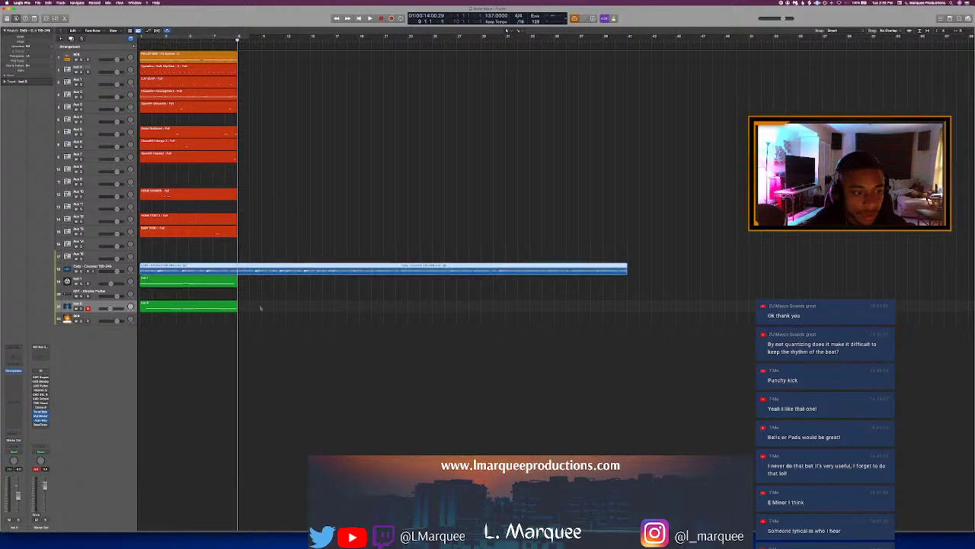
{"action": "left_click", "coordinate": [237, 268]}
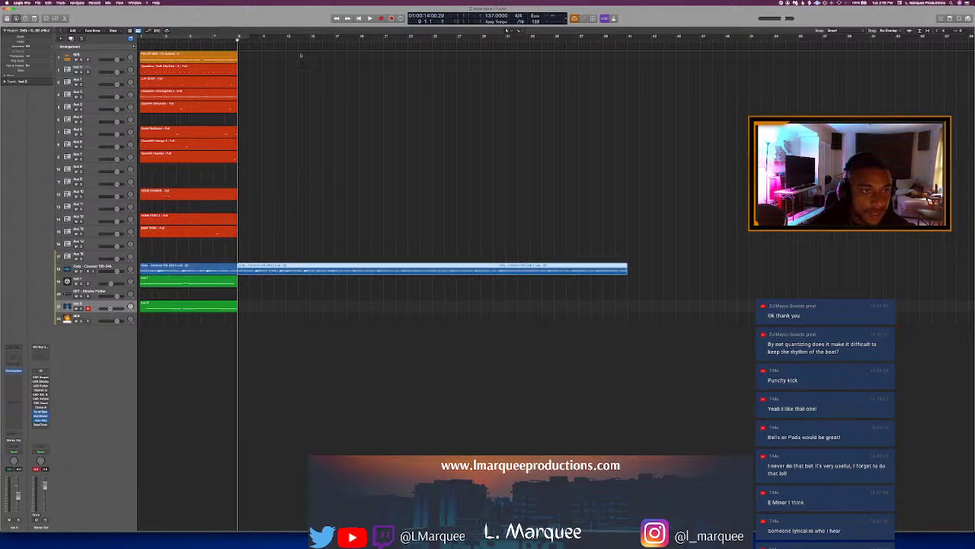
Step: Try splitting the sample region at bar 19 and undo the split
{"action": "left_click", "coordinate": [359, 39]}
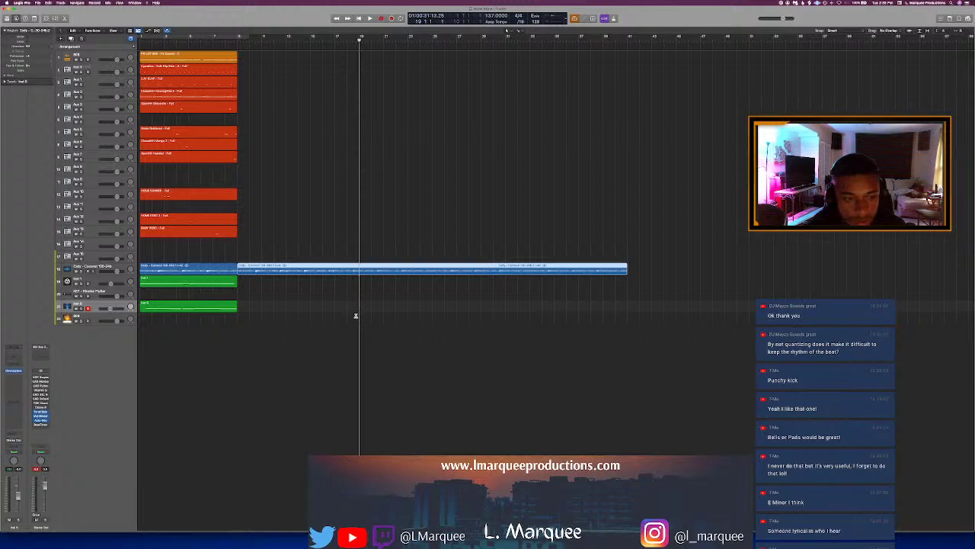
{"action": "left_click", "coordinate": [359, 271]}
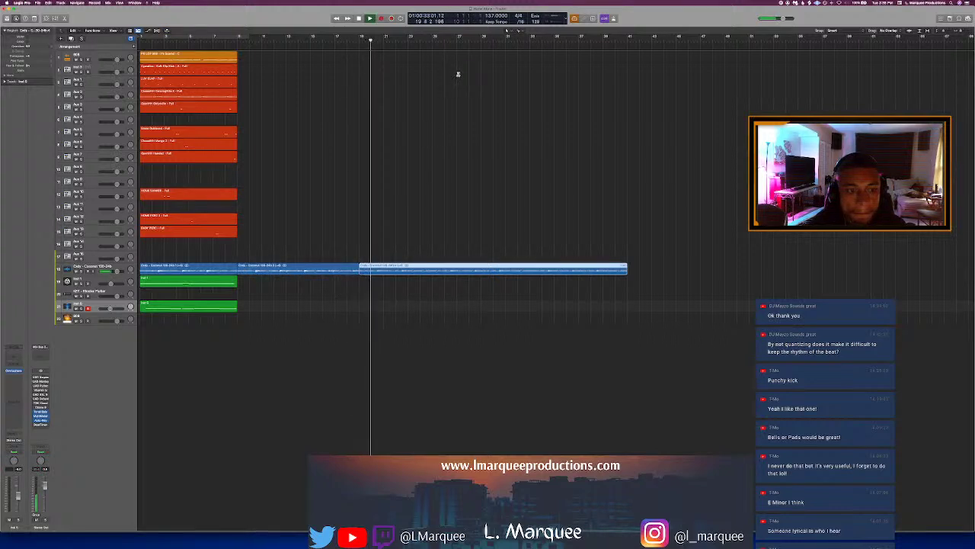
{"action": "key", "text": "super+z"}
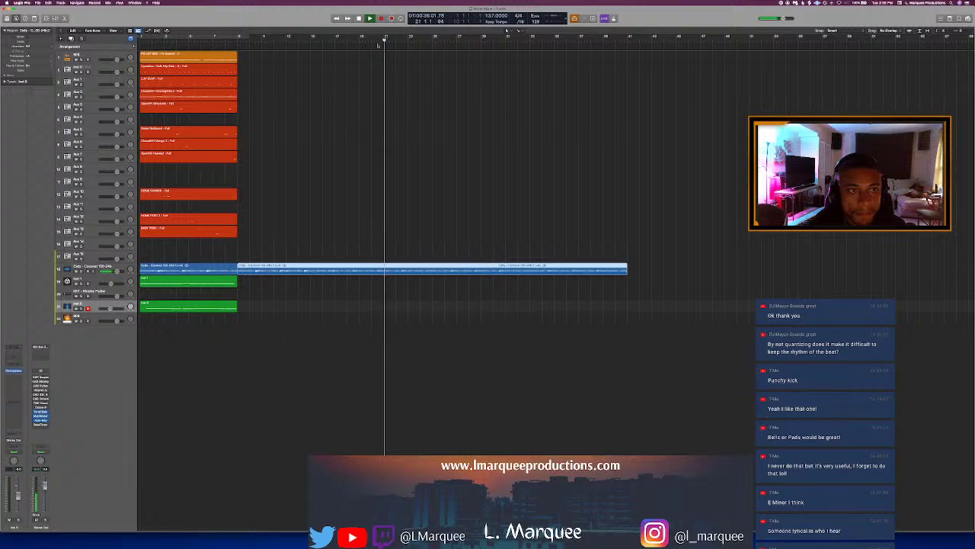
{"action": "key", "text": "space"}
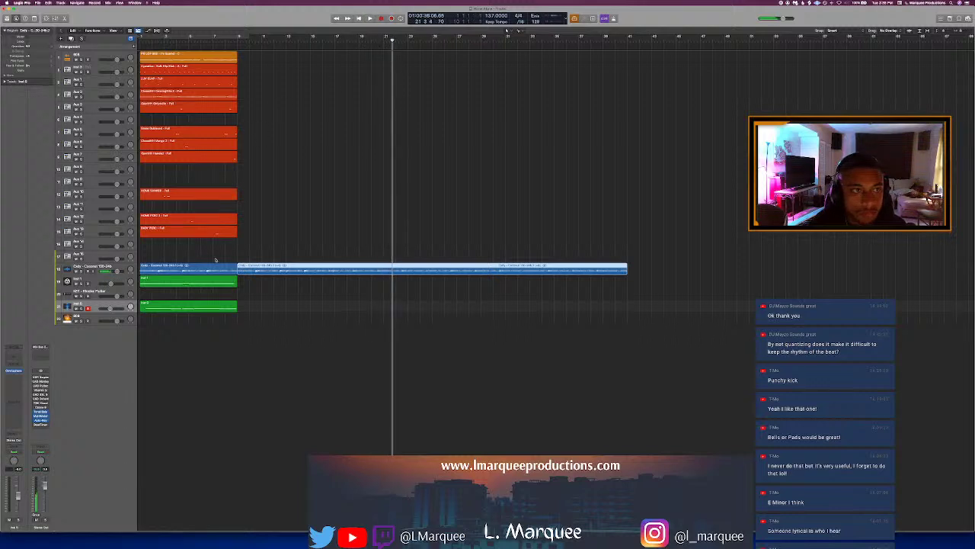
Step: Mute the 808, drum and key regions and play from bar 1 to hear the sample alone
{"action": "left_click_drag", "start_coordinate": [215, 260], "coordinate": [186, 52]}
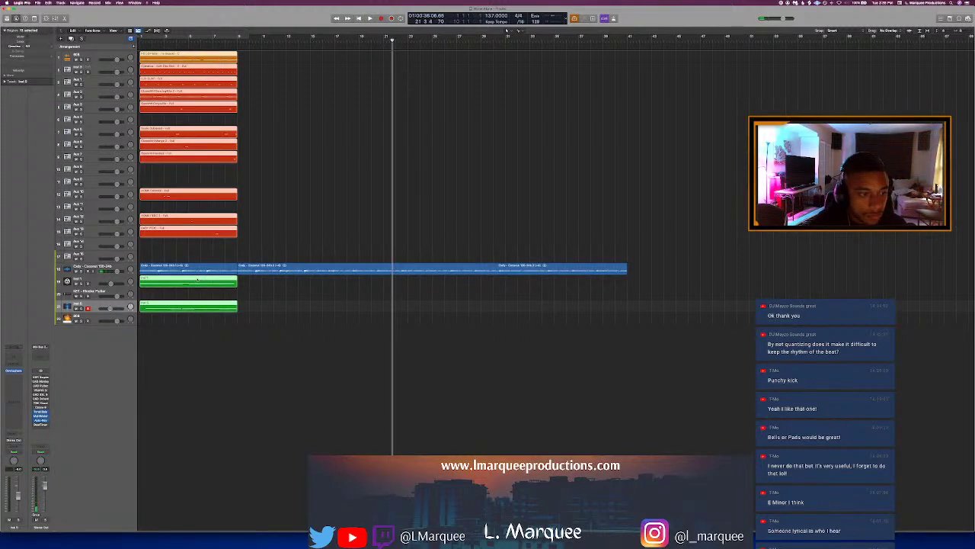
{"action": "key", "text": "m"}
{"action": "key", "text": "Return"}
{"action": "key", "text": "space"}
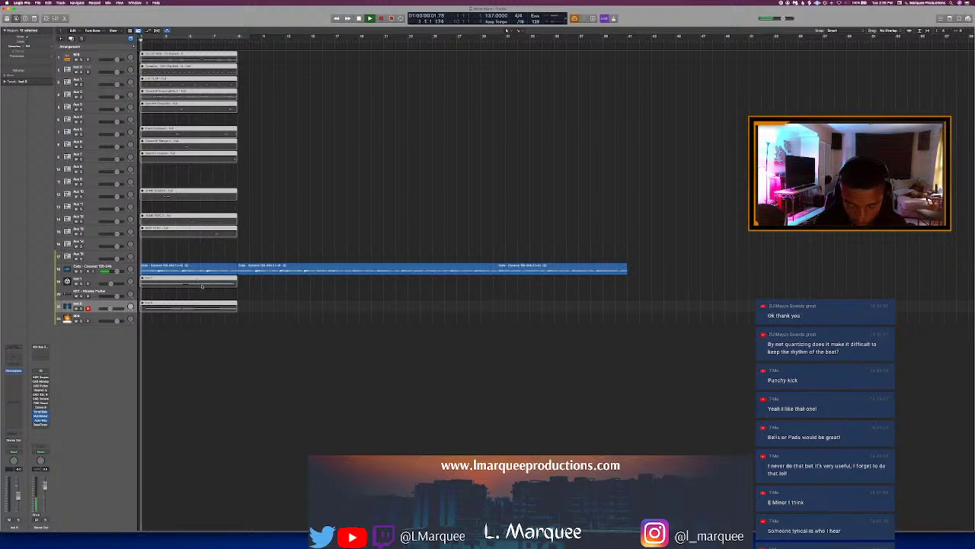
Step: Repeat all the muted 808, drum and key regions eight times after the original eight bars
{"action": "left_click_drag", "start_coordinate": [216, 331], "coordinate": [191, 47]}
{"action": "key", "text": "super+r"}
{"action": "key", "text": "super+r"}
{"action": "key", "text": "super+r"}
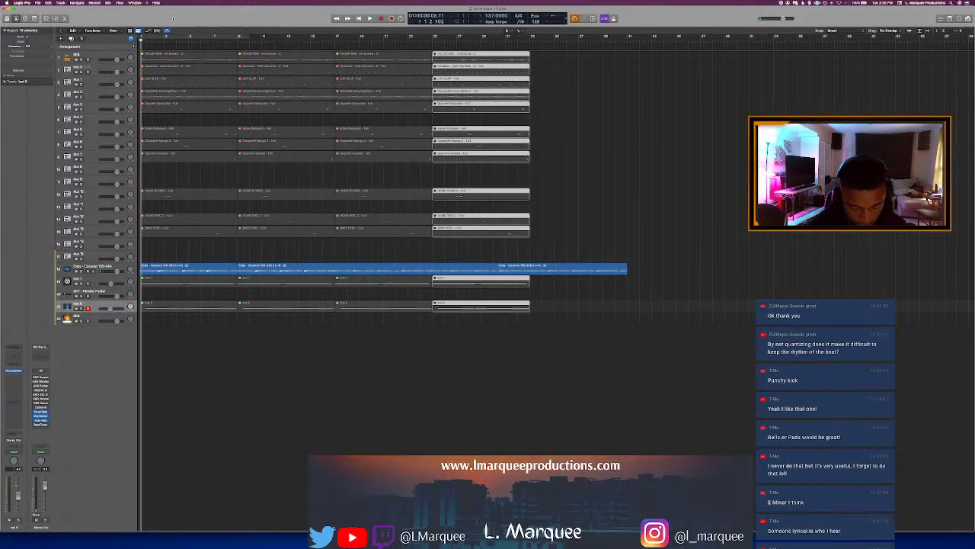
{"action": "key", "text": "super+r"}
{"action": "key", "text": "super+r"}
{"action": "key", "text": "super+r"}
{"action": "key", "text": "super+r"}
{"action": "key", "text": "super+r"}
Step: Listen to the sample from the start of the song and from bar 9
{"action": "key", "text": "Return"}
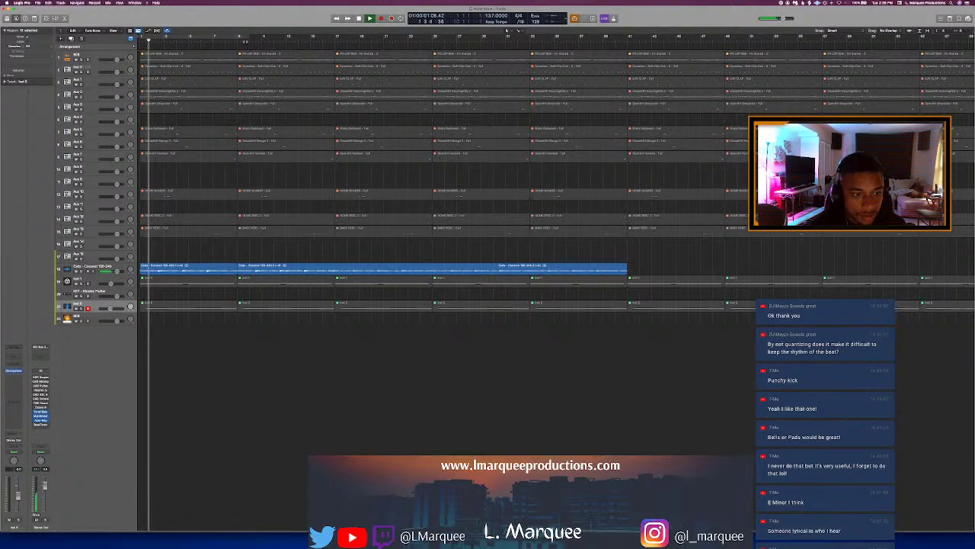
{"action": "left_click", "coordinate": [238, 38]}
{"action": "key", "text": "space"}
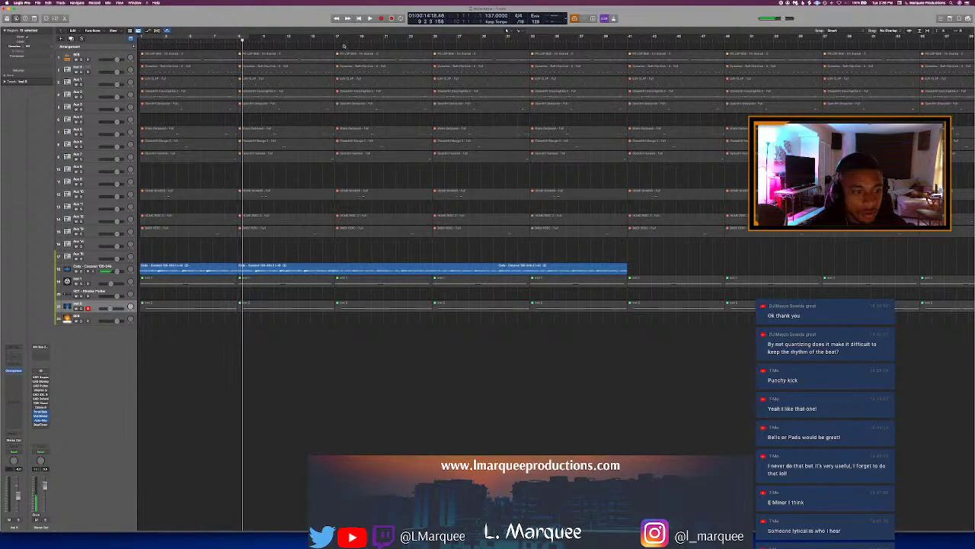
Step: Split the long sample region at bars 17, 25 and 33 and delete the remainder after bar 33
{"action": "left_click", "coordinate": [335, 40]}
{"action": "left_click", "coordinate": [347, 270]}
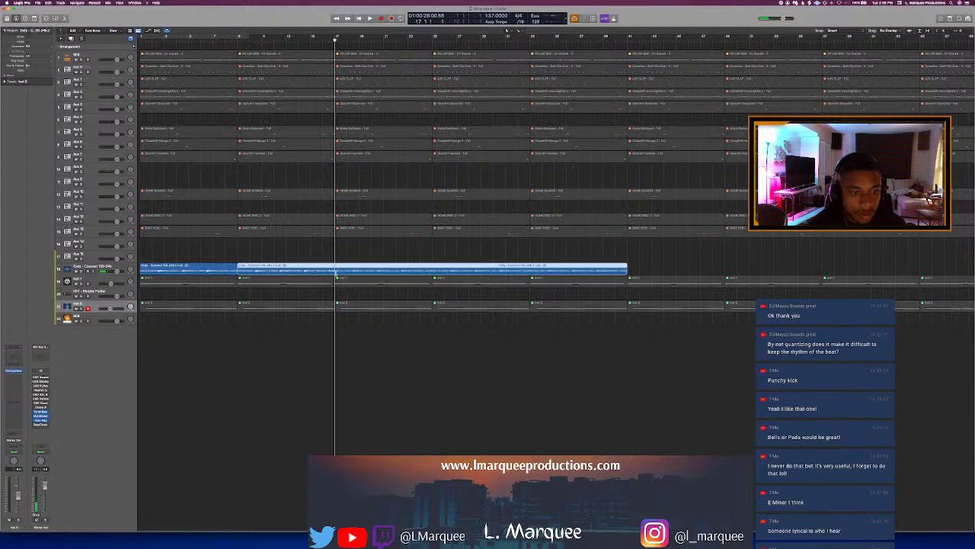
{"action": "left_click", "coordinate": [335, 273]}
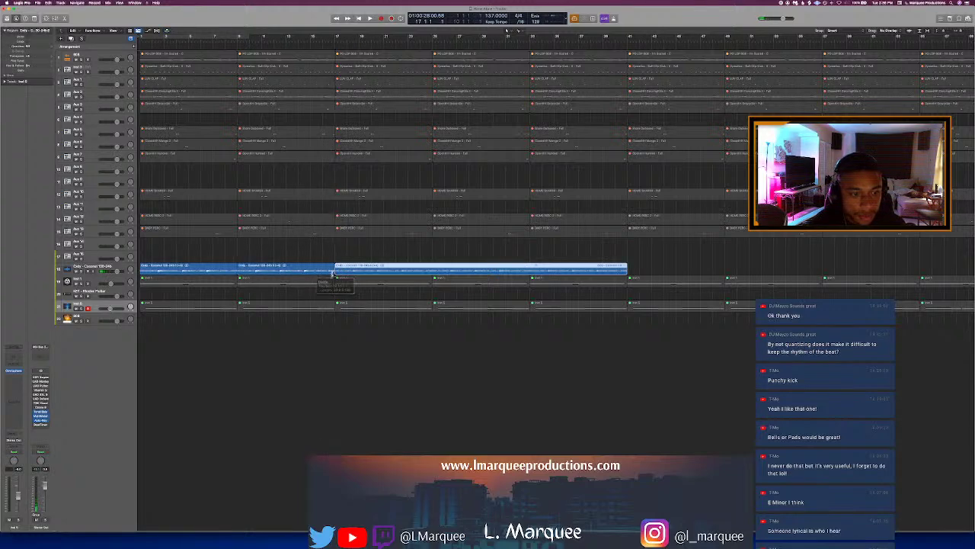
{"action": "left_click", "coordinate": [432, 38]}
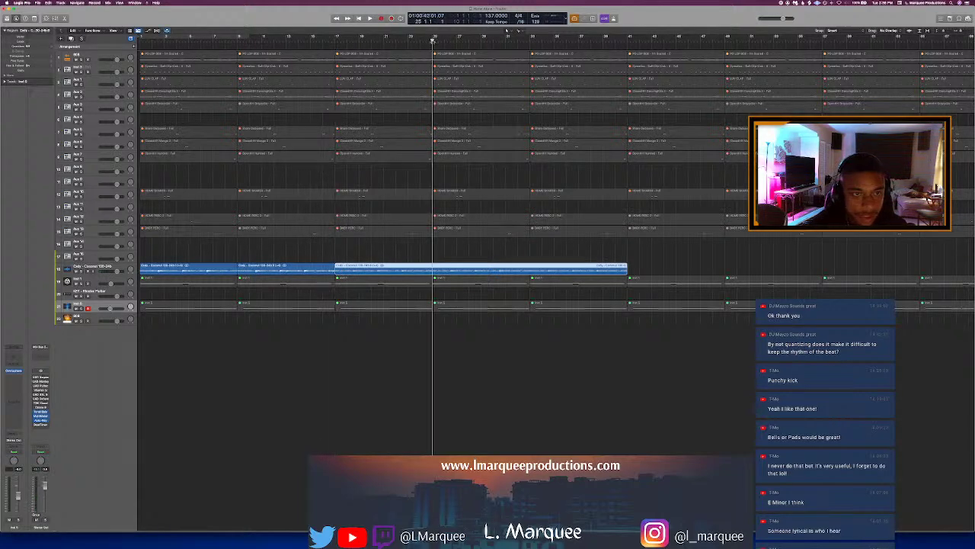
{"action": "left_click", "coordinate": [433, 274]}
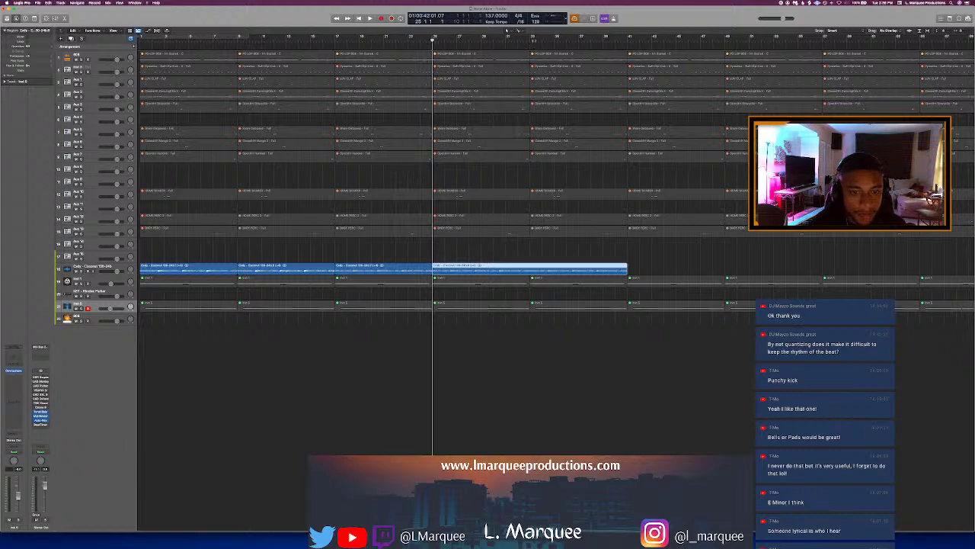
{"action": "left_click", "coordinate": [530, 38]}
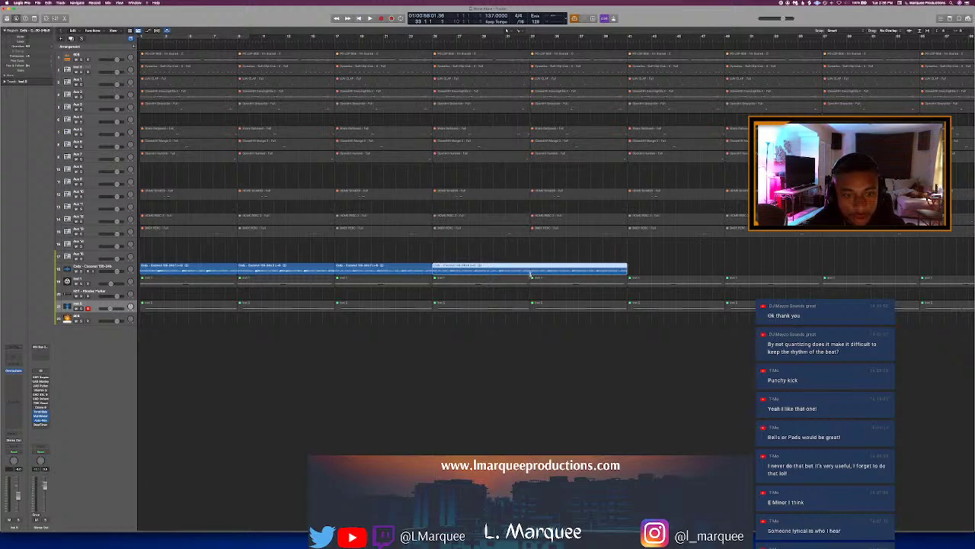
{"action": "left_click", "coordinate": [532, 274]}
{"action": "key", "text": "Delete"}
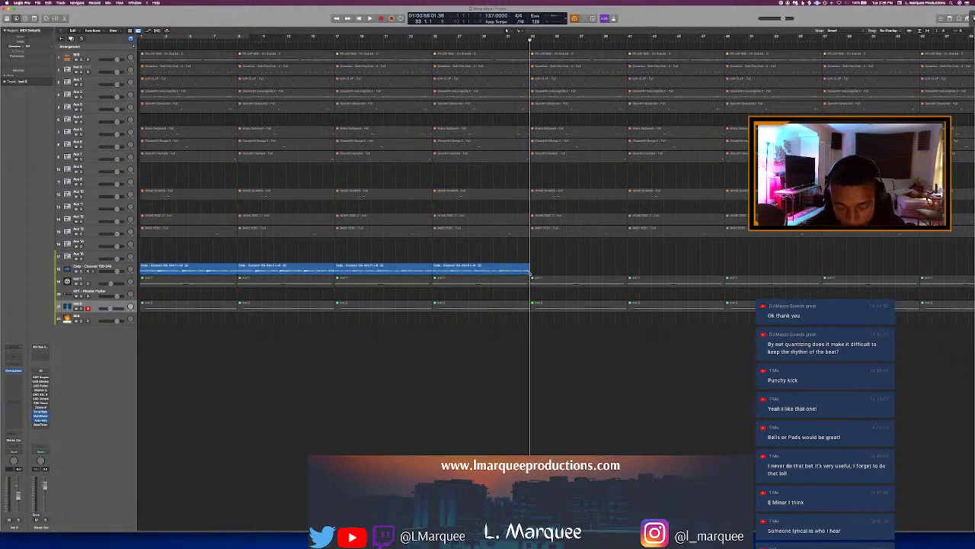
{"action": "key", "text": "space"}
{"action": "key", "text": "super+BackSpace"}
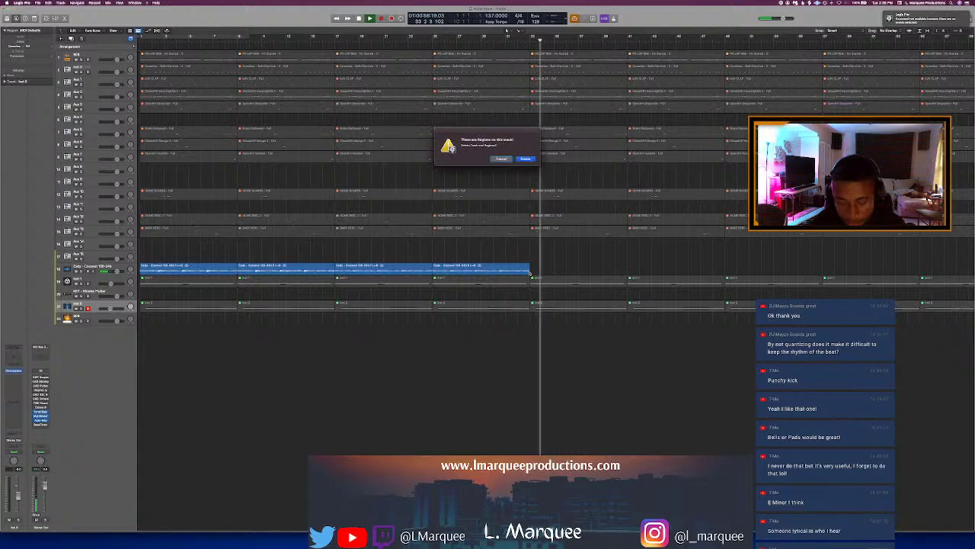
{"action": "left_click", "coordinate": [500, 159]}
{"action": "left_click", "coordinate": [503, 156]}
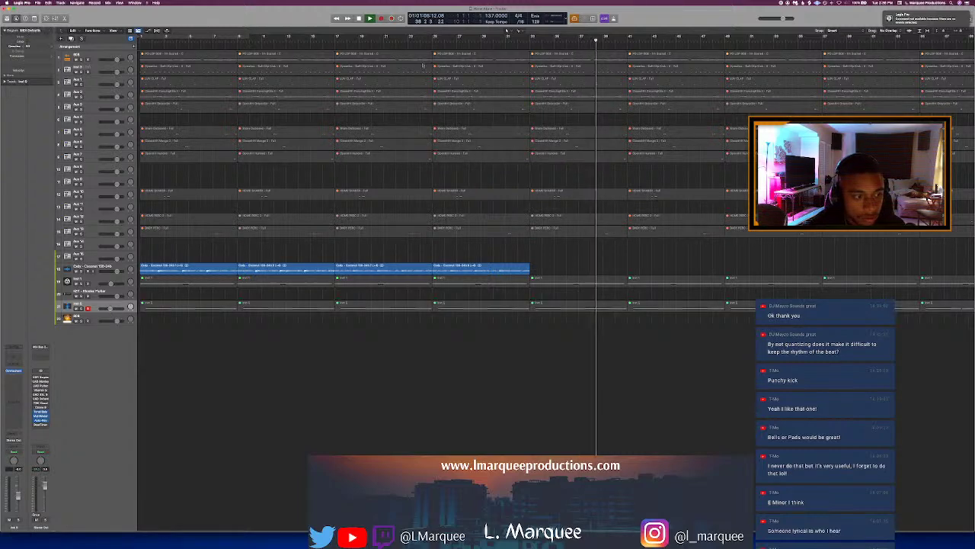
Step: Listen to the split sample from bar 17 and from bar 9
{"action": "left_click", "coordinate": [335, 39]}
{"action": "left_click", "coordinate": [240, 40]}
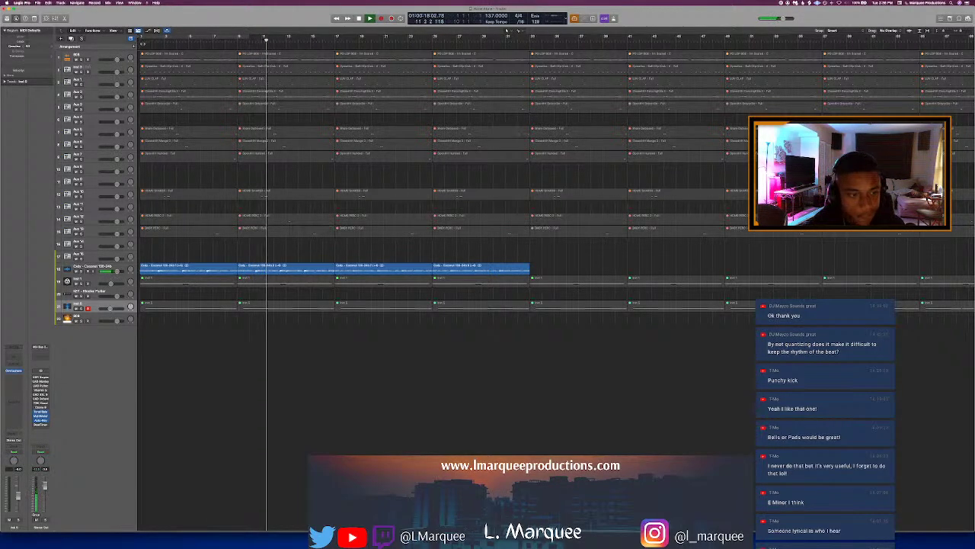
Step: Add eight-bar arrangement markers for Intro, Chorus and Verse starting at bars 1, 9 and 17, and play from bars 9 and 17
{"action": "left_click", "coordinate": [133, 46]}
{"action": "left_click", "coordinate": [134, 46]}
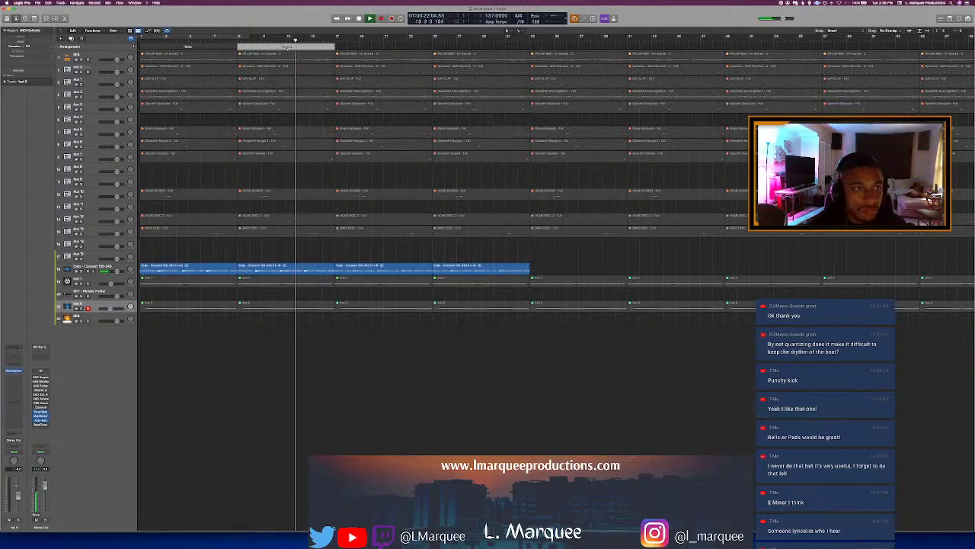
{"action": "left_click", "coordinate": [288, 47]}
{"action": "left_click", "coordinate": [294, 60]}
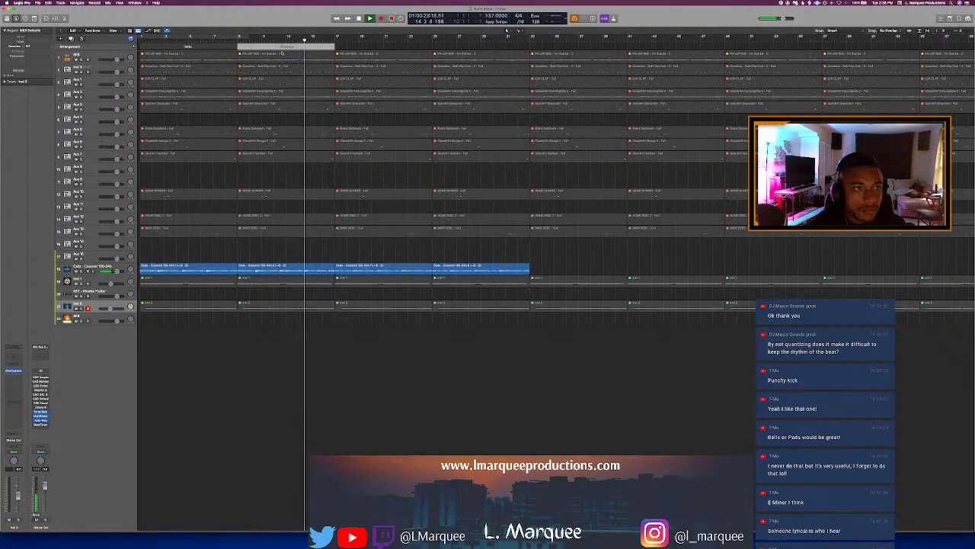
{"action": "left_click", "coordinate": [133, 47]}
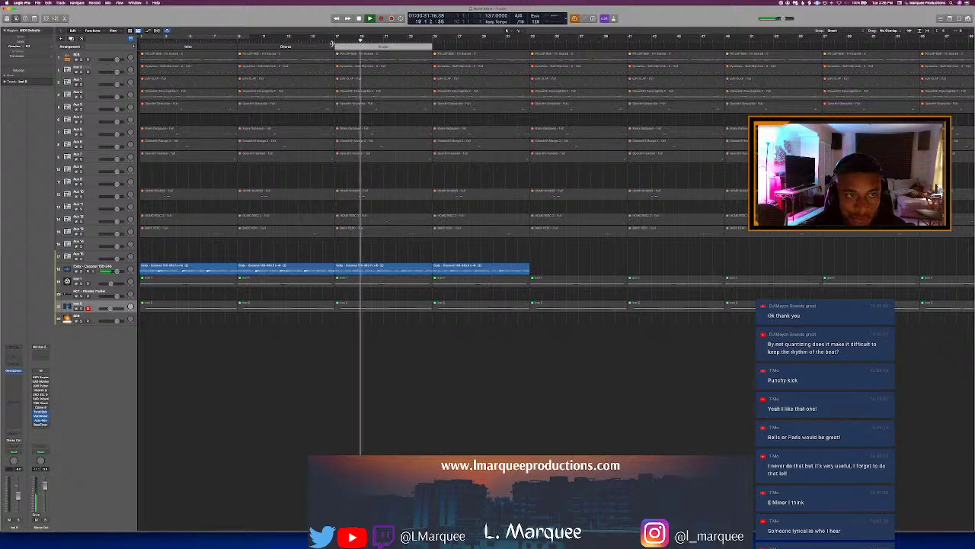
{"action": "left_click", "coordinate": [238, 38]}
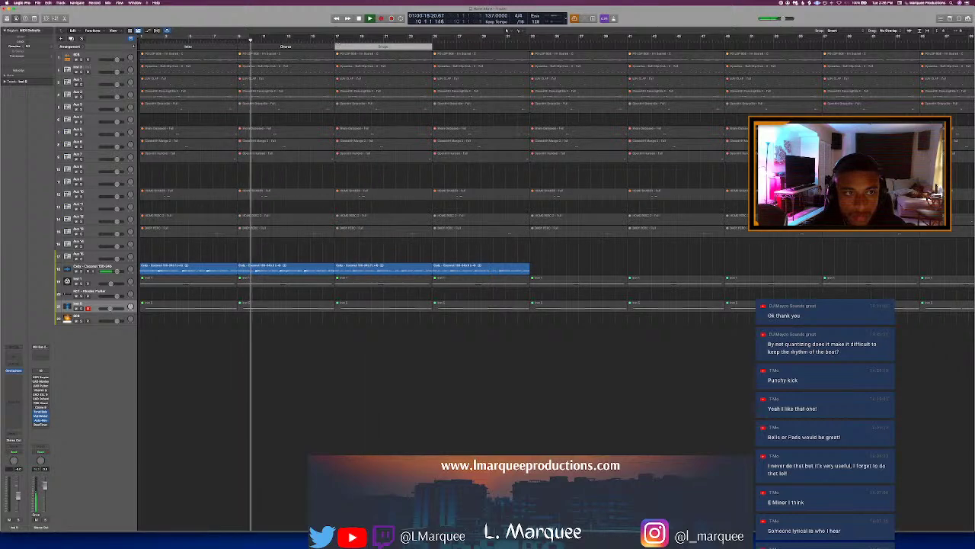
{"action": "left_click", "coordinate": [336, 38]}
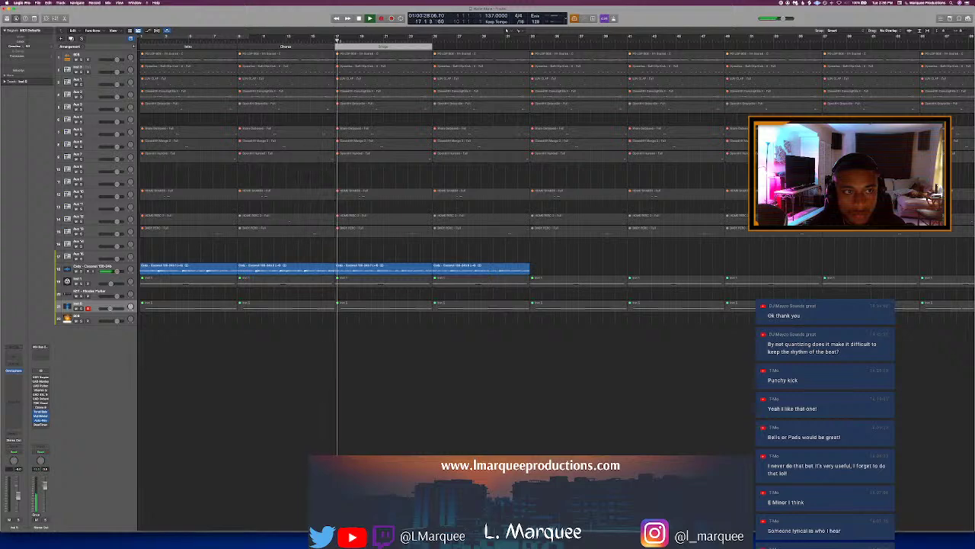
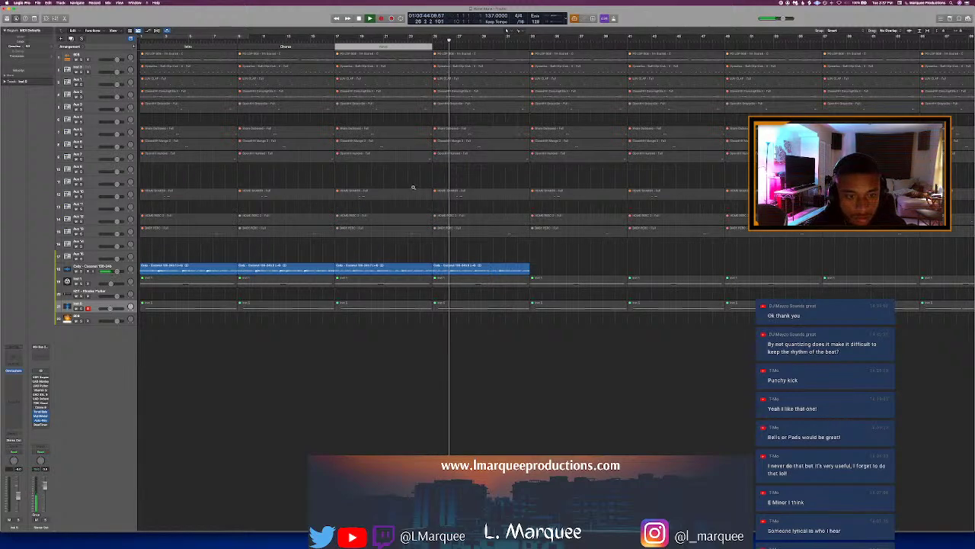
Step: Colour the sample region at bar 25 violet-blue and the one at bar 1 yellow
{"action": "key", "text": "alt+c"}
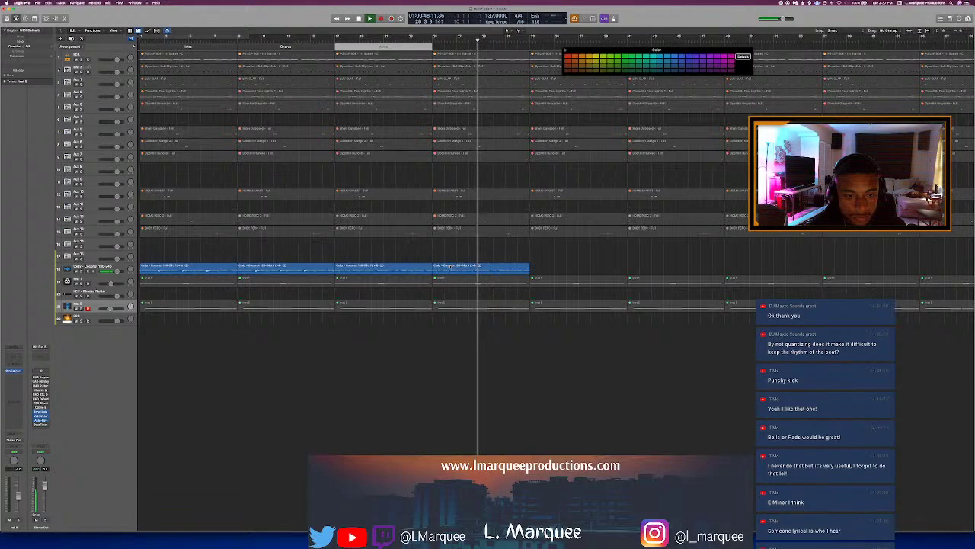
{"action": "key", "text": "space"}
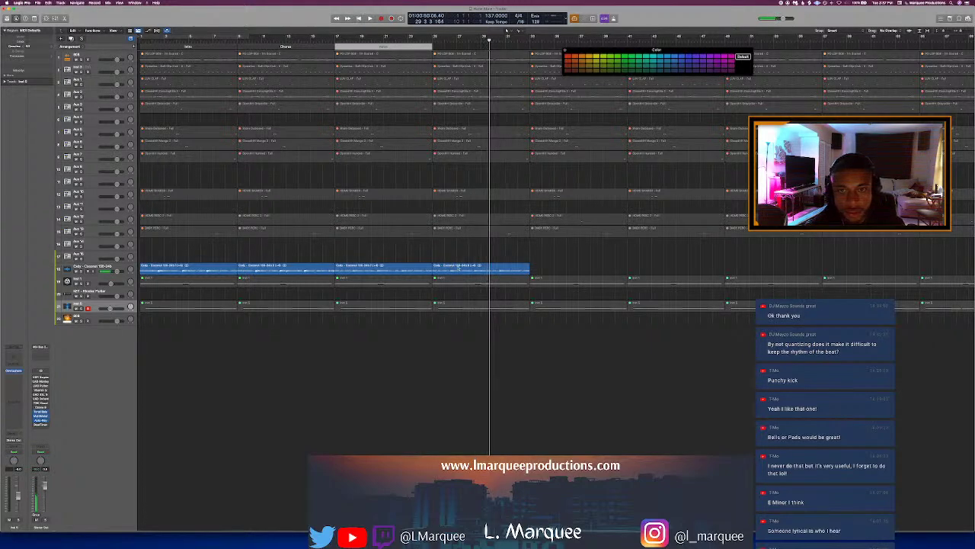
{"action": "left_click", "coordinate": [458, 267]}
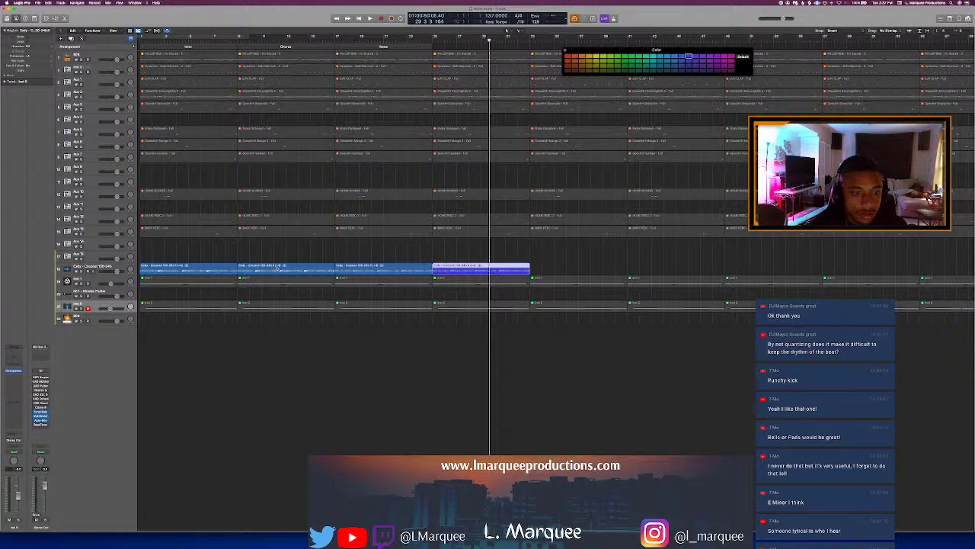
{"action": "left_click", "coordinate": [216, 270]}
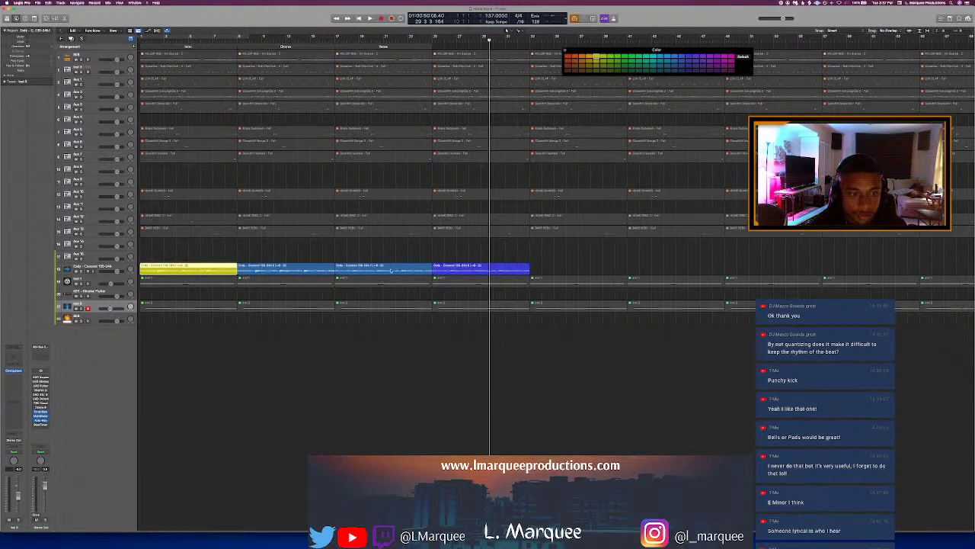
Step: Listen to the sample regions at bars 17 and 9, colouring the first bright red and the second dark red
{"action": "left_click", "coordinate": [335, 36]}
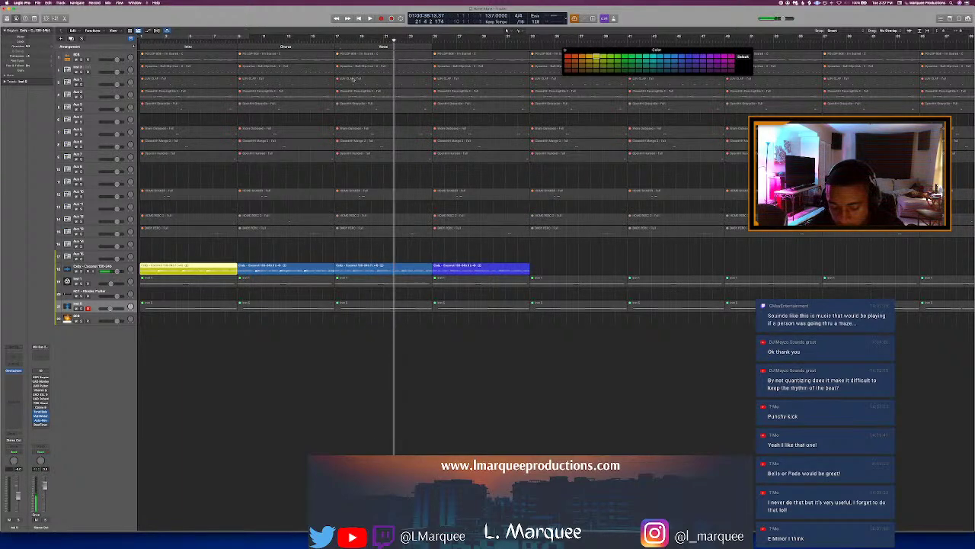
{"action": "left_click", "coordinate": [381, 265]}
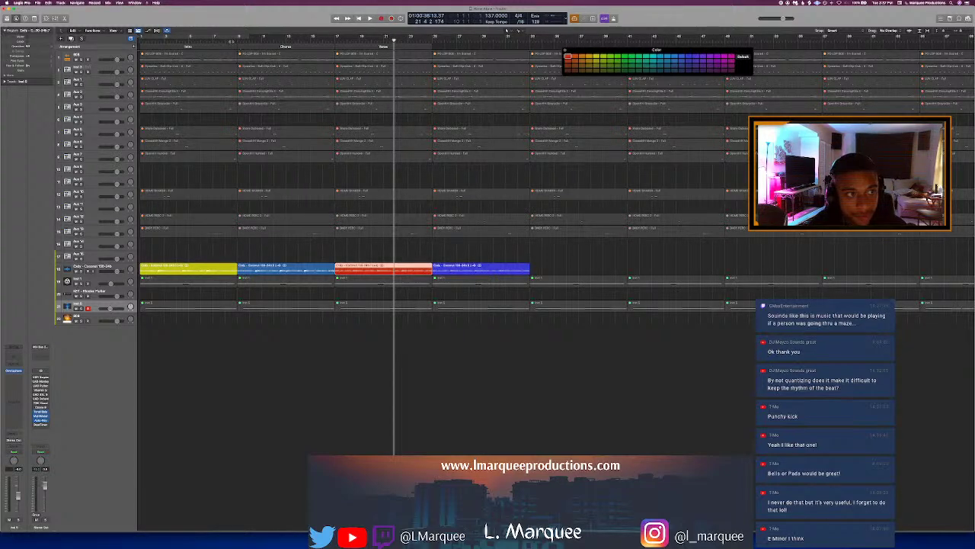
{"action": "key", "text": "space"}
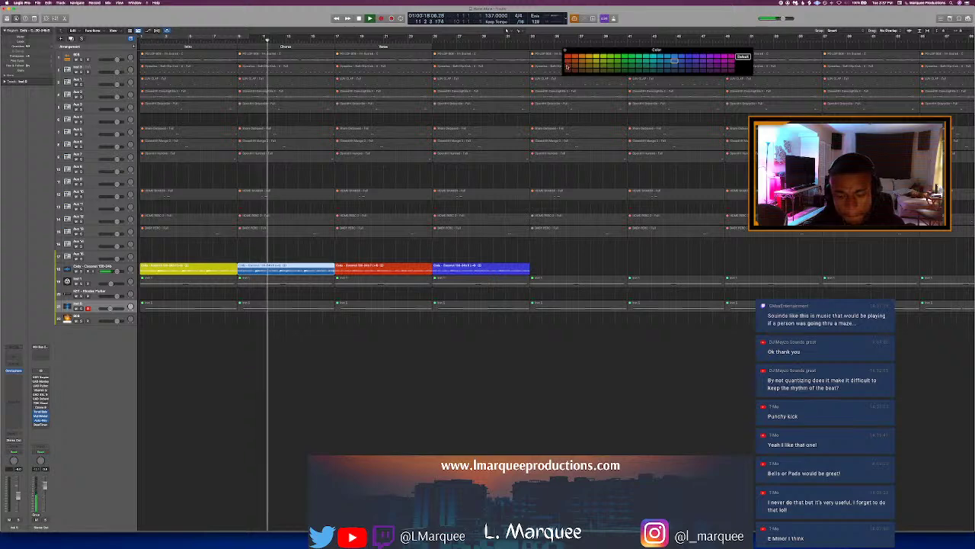
{"action": "left_click", "coordinate": [567, 67]}
{"action": "key", "text": "space"}
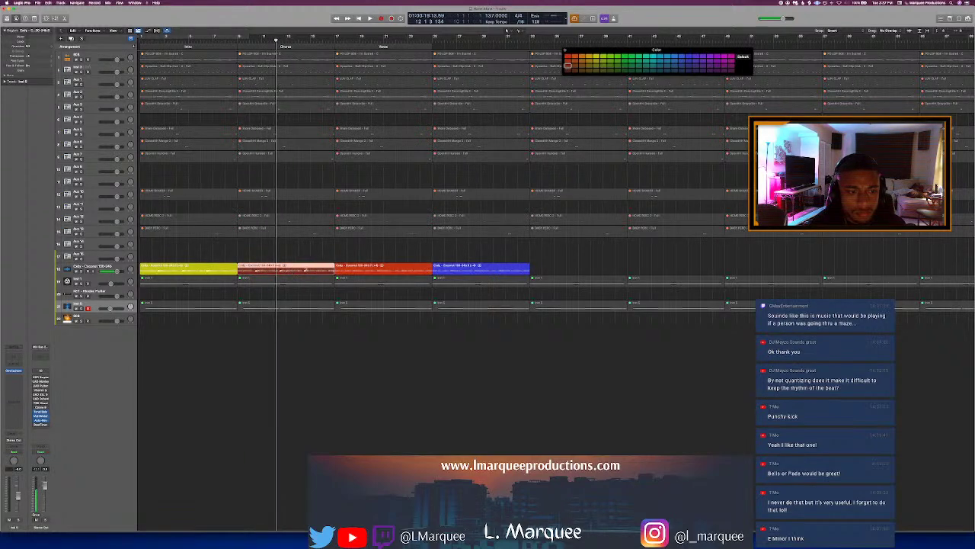
Step: Swap two sample regions so the violet-blue one starts at bar 9 and the dark red one at bar 25
{"action": "left_click_drag", "start_coordinate": [284, 268], "coordinate": [577, 268]}
{"action": "left_click", "coordinate": [495, 271]}
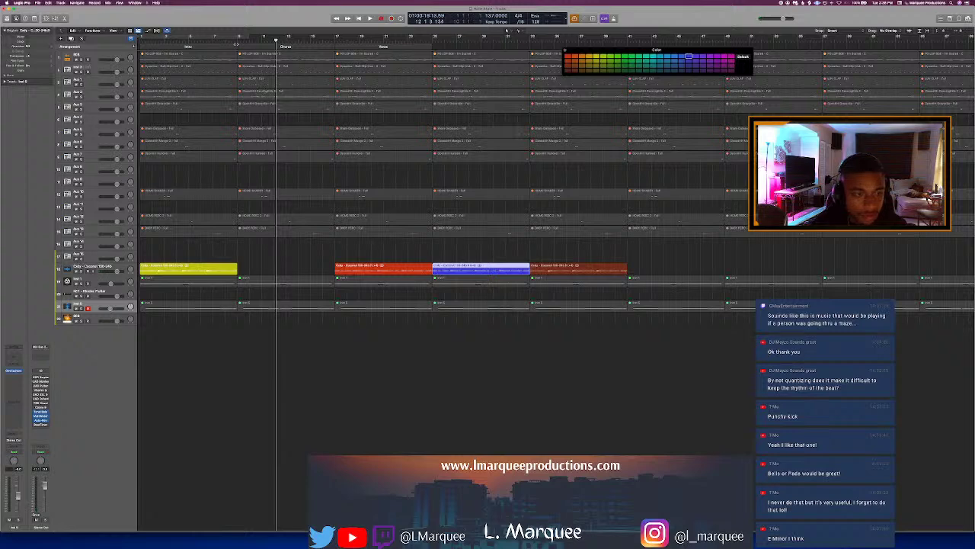
{"action": "left_click", "coordinate": [237, 36]}
{"action": "right_click", "coordinate": [457, 270]}
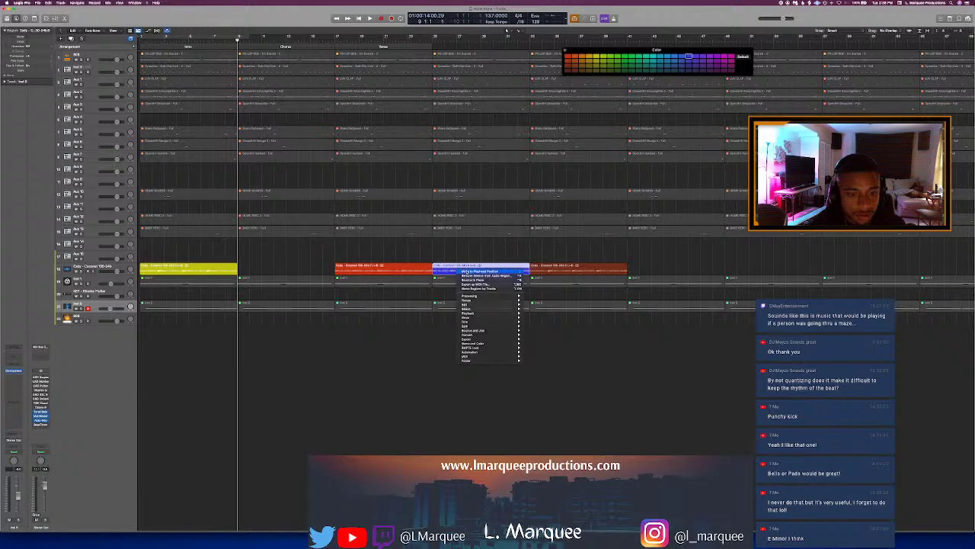
{"action": "left_click", "coordinate": [473, 271]}
{"action": "left_click_drag", "start_coordinate": [584, 267], "coordinate": [471, 266]}
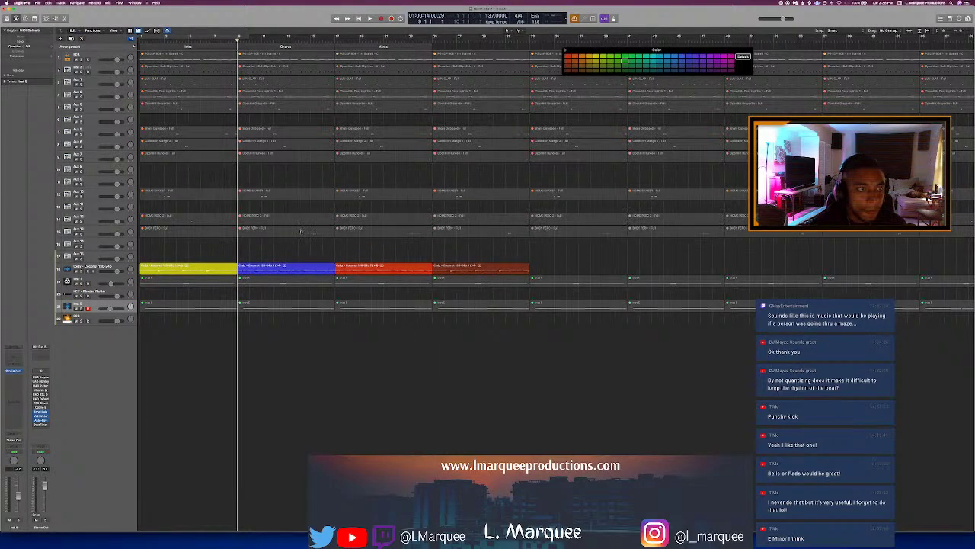
Step: Play from bar 1 and unmute the 808 and drum regions between bars 9 and 17
{"action": "key", "text": "Return"}
{"action": "left_click_drag", "start_coordinate": [303, 251], "coordinate": [297, 53]}
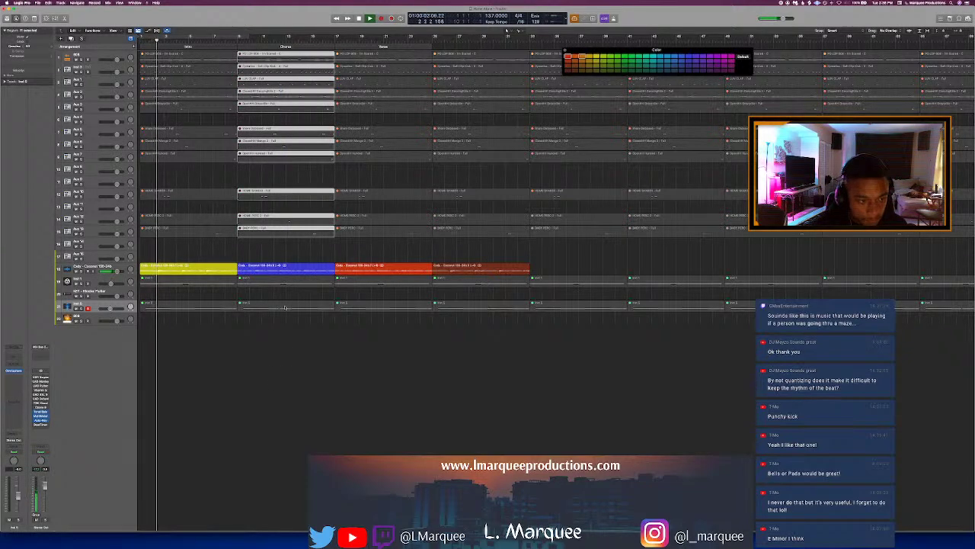
{"action": "left_click", "coordinate": [572, 57]}
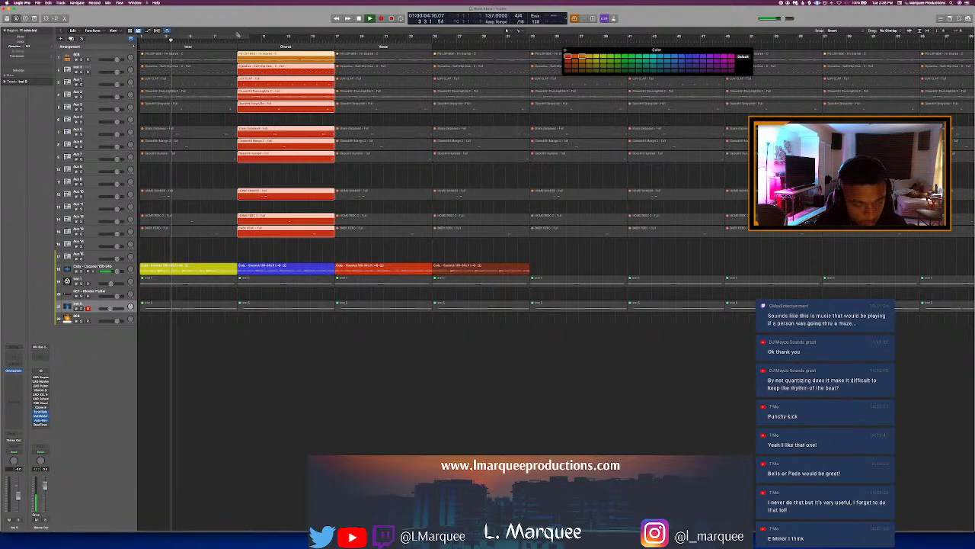
Step: Colour the Intro arrangement marker yellow and rename the Chorus marker as Chorus 1
{"action": "left_click", "coordinate": [233, 158]}
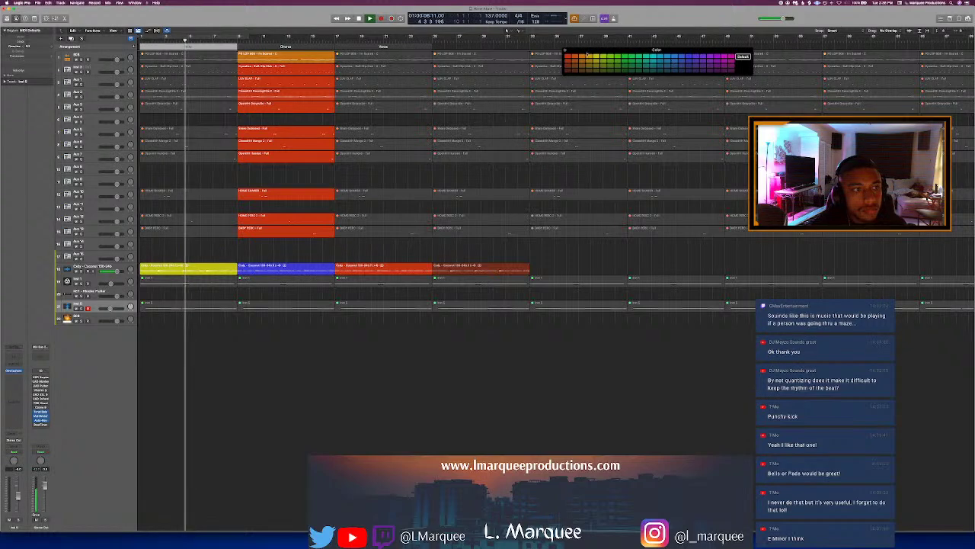
{"action": "left_click", "coordinate": [227, 55]}
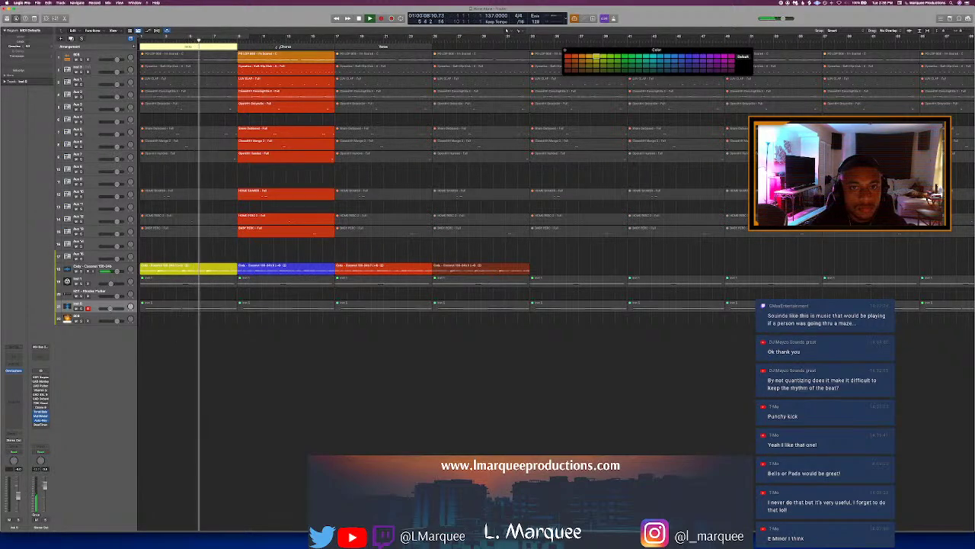
{"action": "left_click", "coordinate": [287, 47]}
{"action": "left_click", "coordinate": [294, 73]}
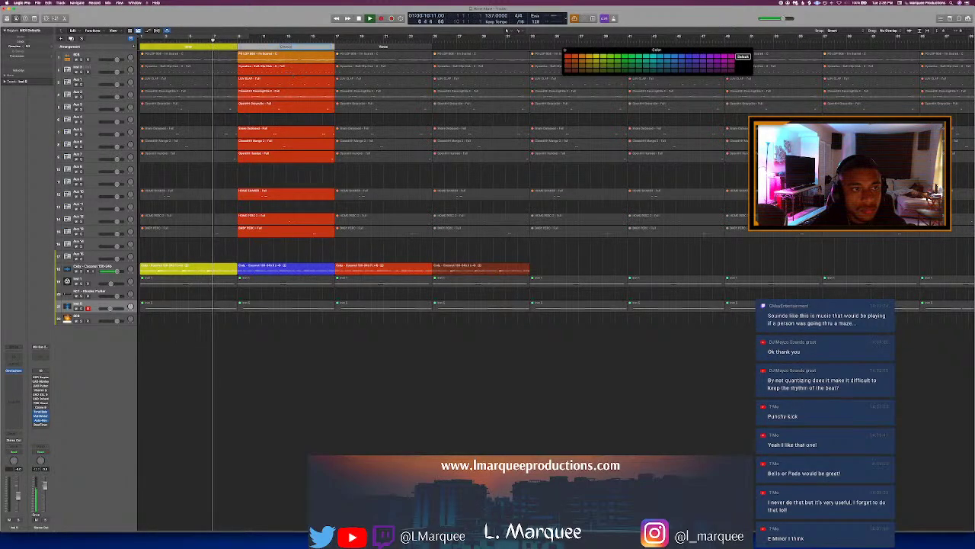
{"action": "type", "text": "Chorus 1"}
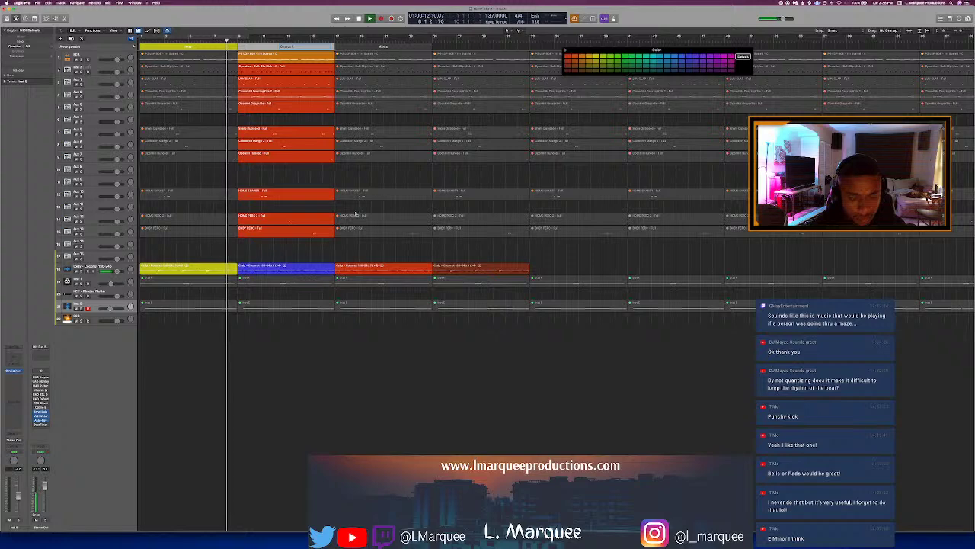
Step: Rename the soft clip kick track below the 808 track as Kick
{"action": "key", "text": "Return"}
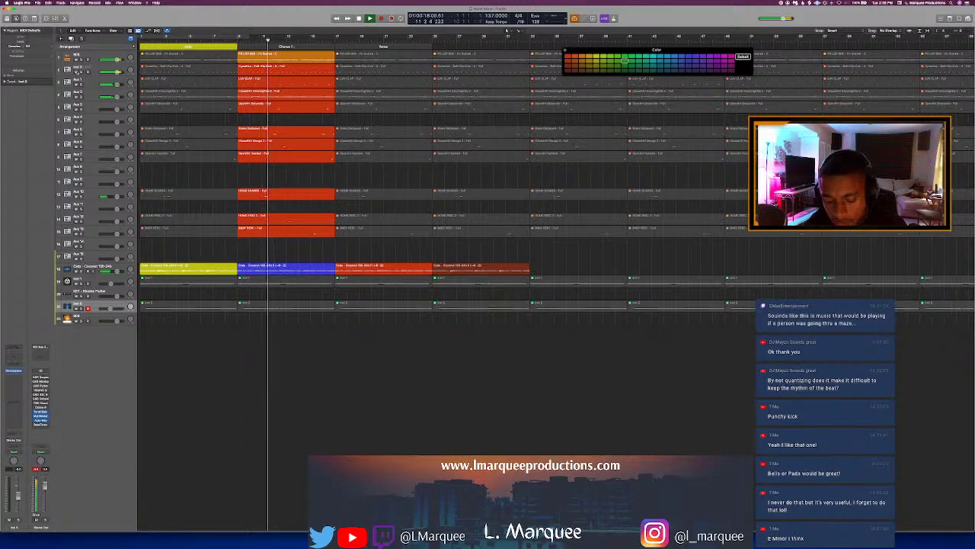
{"action": "key", "text": "Up"}
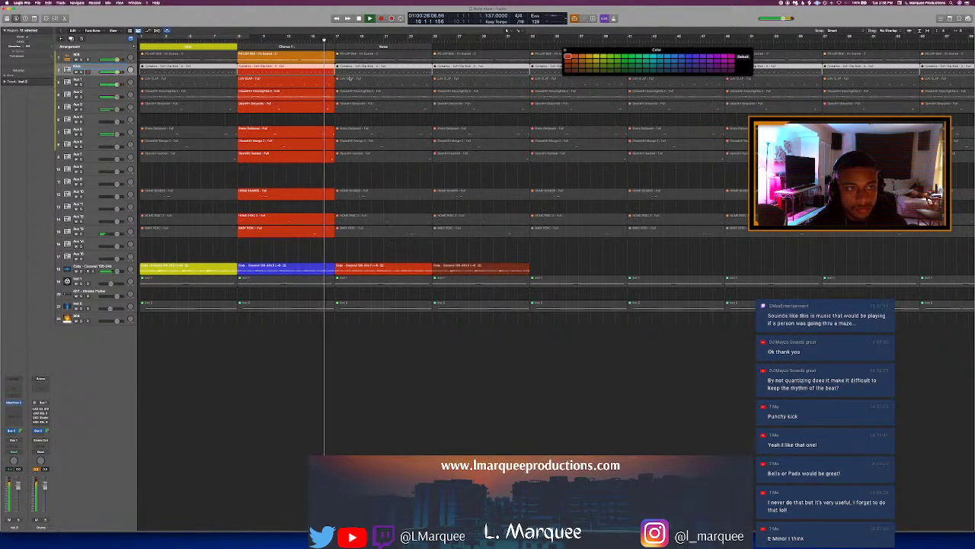
Step: Unmute the 808 and all drum regions under the Verse marker, bars 17 to 25, and save the project
{"action": "left_click", "coordinate": [398, 250]}
{"action": "left_click_drag", "start_coordinate": [397, 248], "coordinate": [350, 55]}
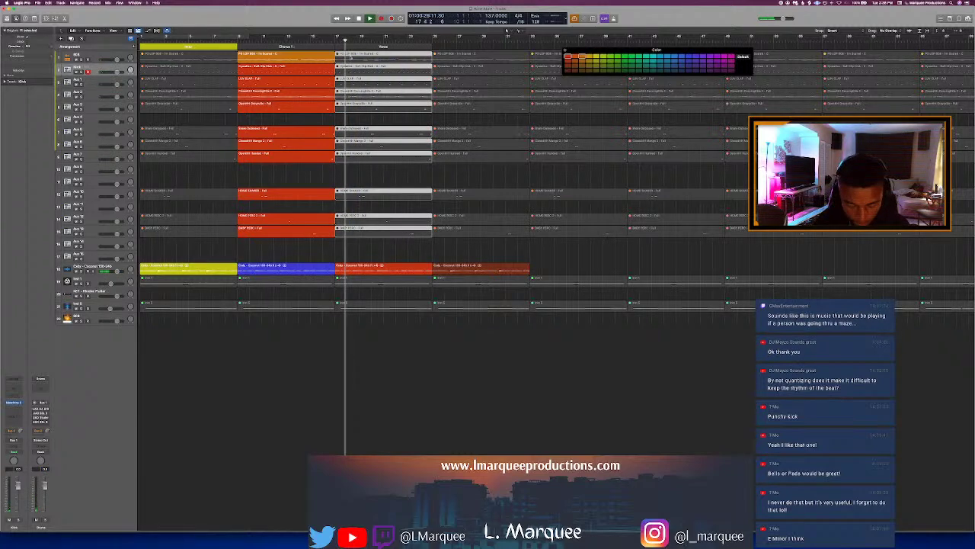
{"action": "left_click_drag", "start_coordinate": [374, 243], "coordinate": [355, 33]}
{"action": "key", "text": "ctrl+m"}
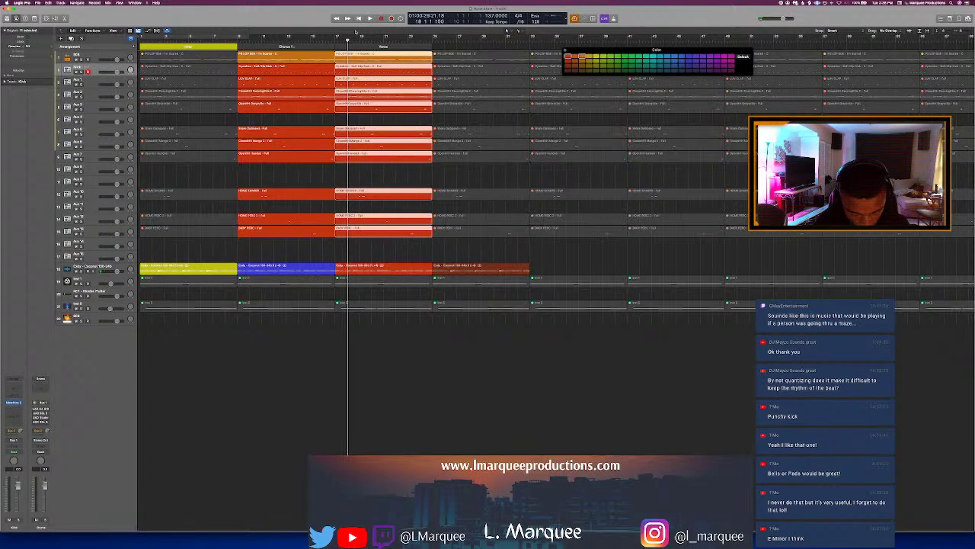
{"action": "left_click", "coordinate": [298, 38]}
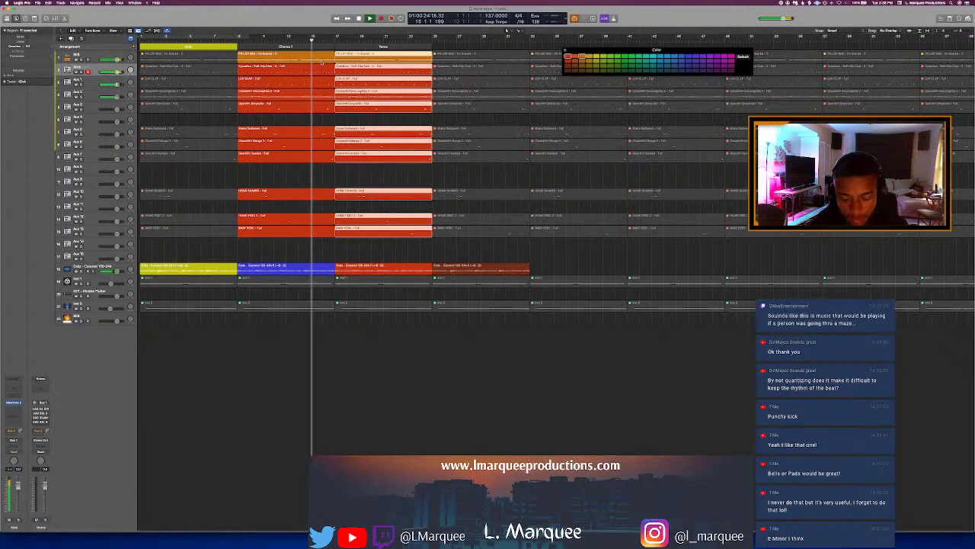
{"action": "key", "text": "super+s"}
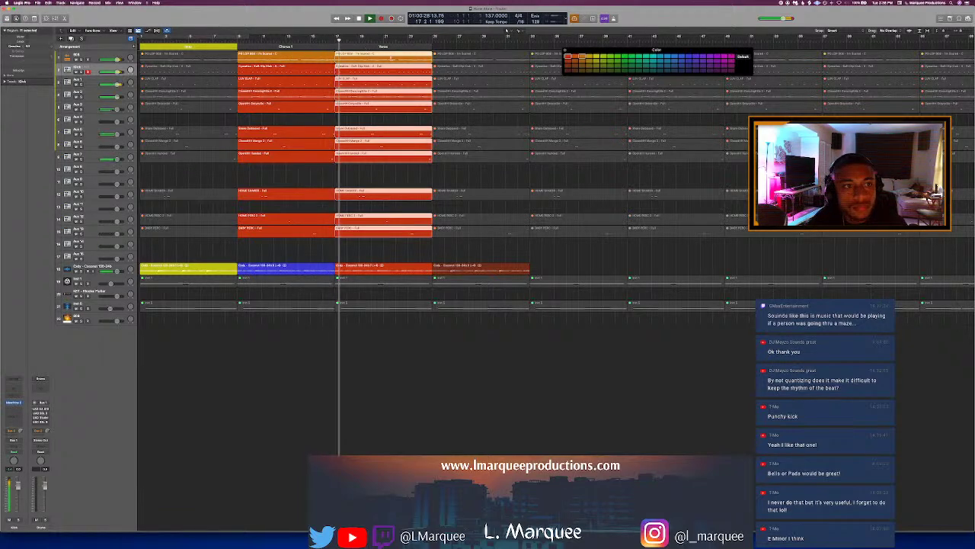
Step: Colour the Chorus 1 arrangement marker blue and the Verse marker red to match the sample regions beneath them
{"action": "key", "text": "shift+d"}
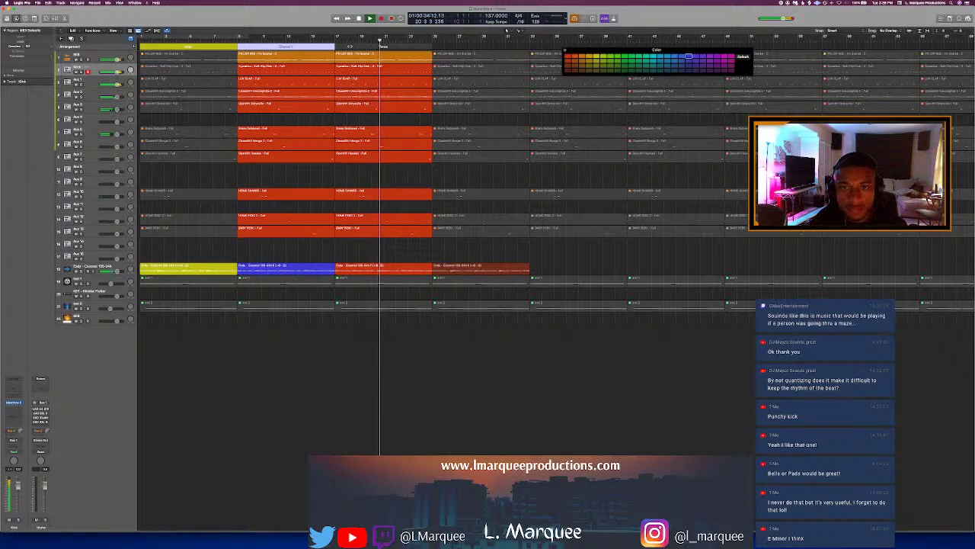
{"action": "key", "text": "space"}
{"action": "left_click", "coordinate": [381, 271]}
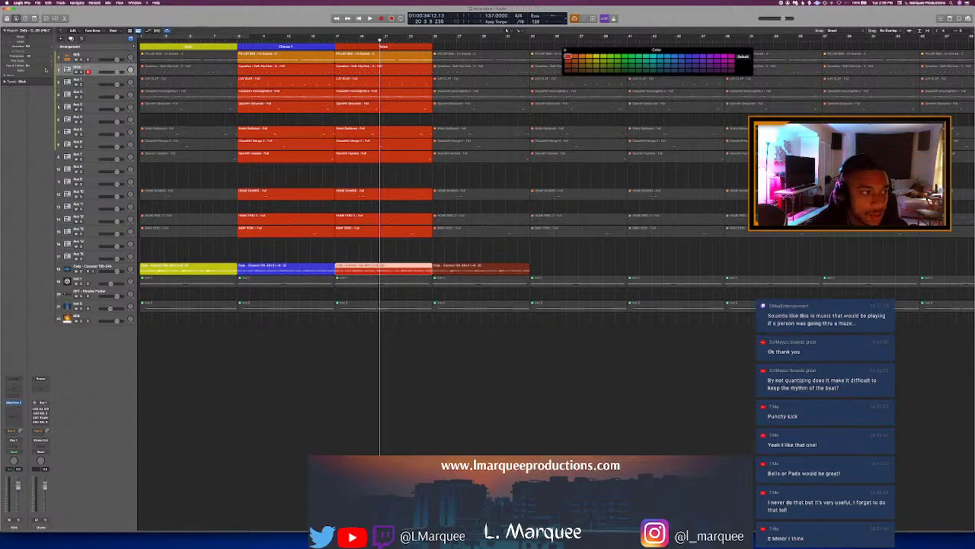
Step: Play the arrangement through the Verse section and rename the LUV CLAP track as Clap
{"action": "key", "text": "Return"}
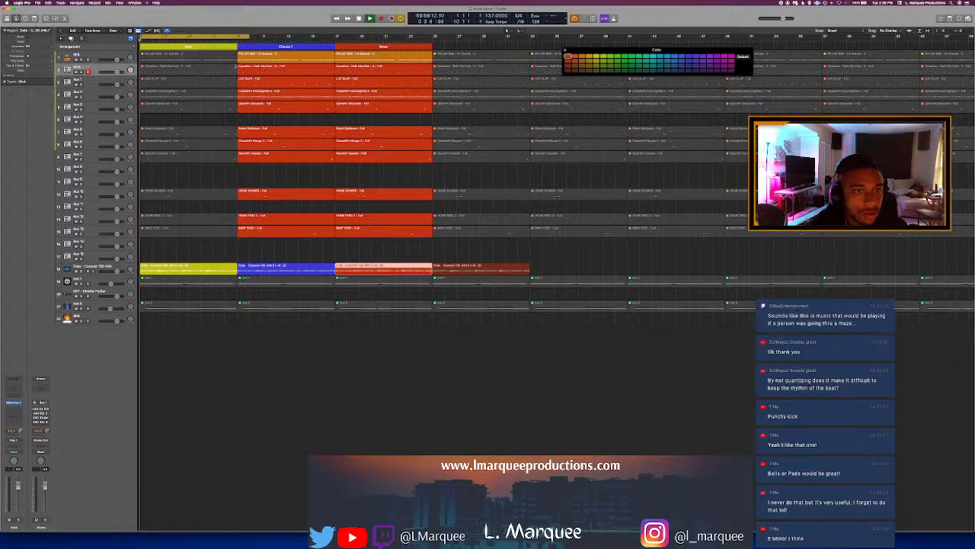
{"action": "left_click", "coordinate": [332, 36]}
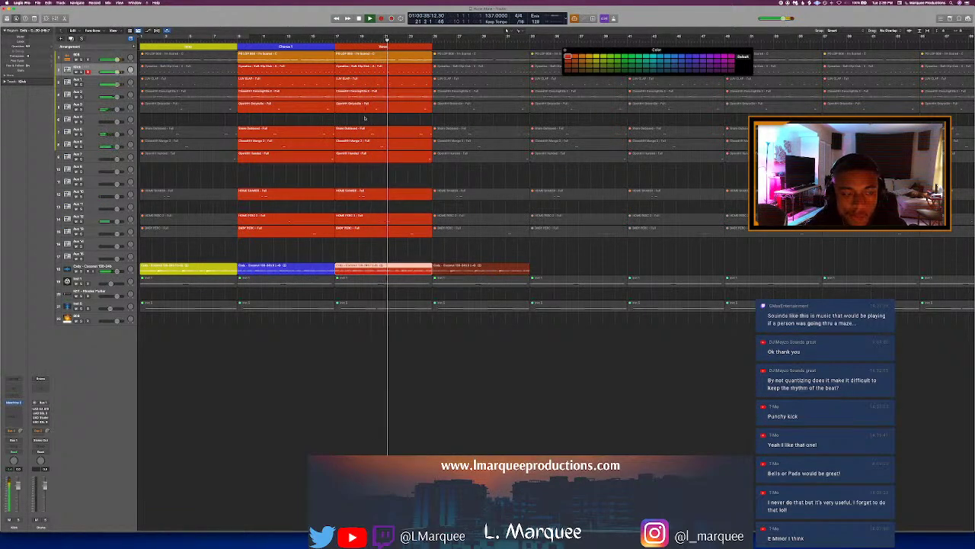
{"action": "key", "text": "Down"}
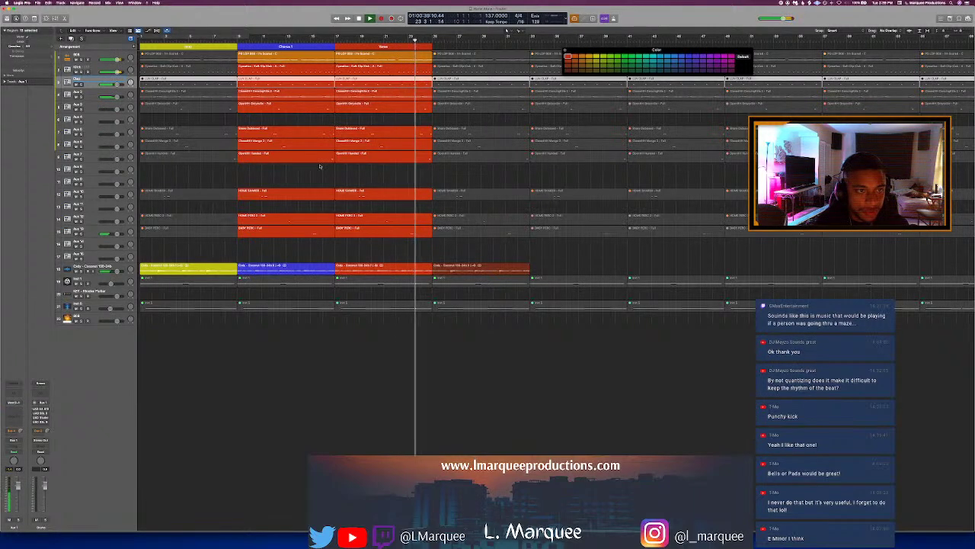
{"action": "left_click", "coordinate": [461, 254]}
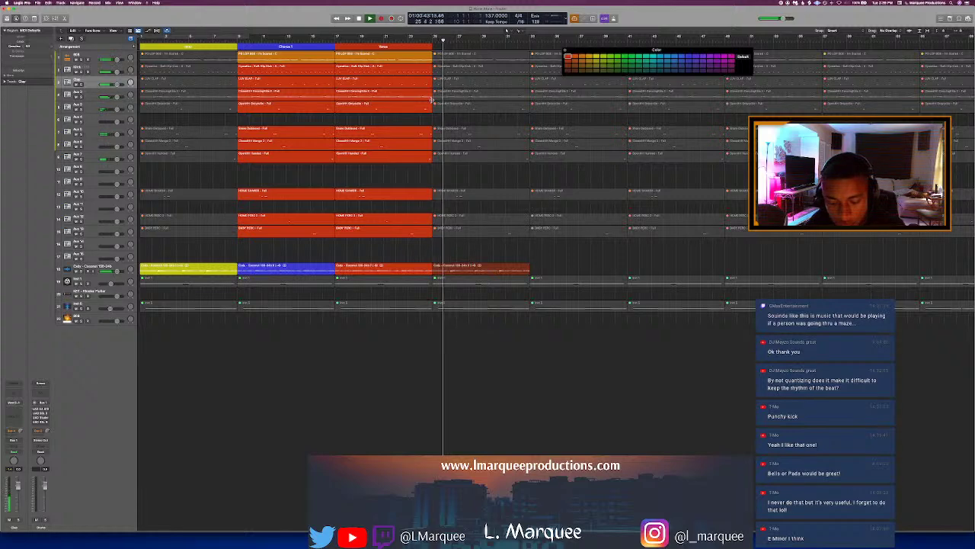
Step: Unmute the 808 region that starts at bar 25 and show its opening notes enlarged in the piano roll
{"action": "left_click", "coordinate": [458, 58]}
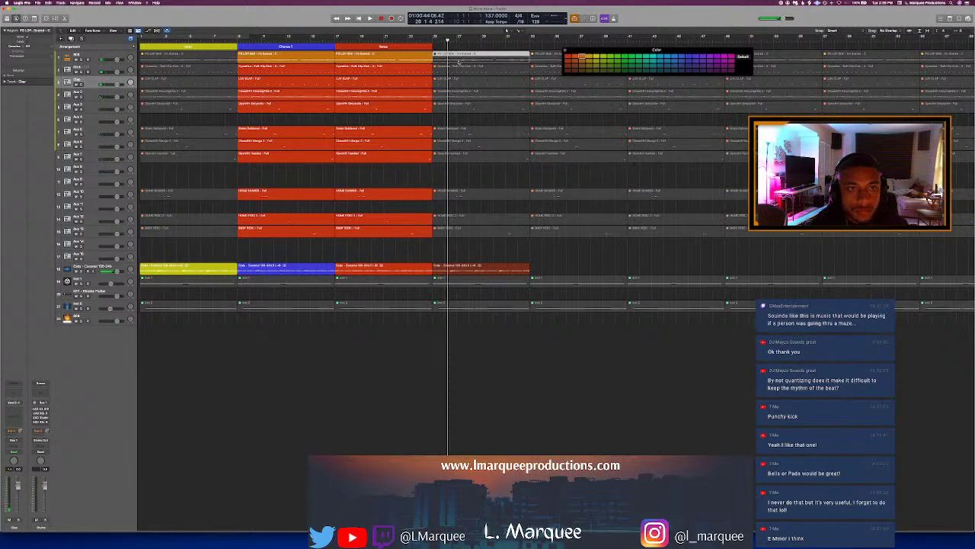
{"action": "key", "text": "ctrl+m"}
{"action": "key", "text": "p"}
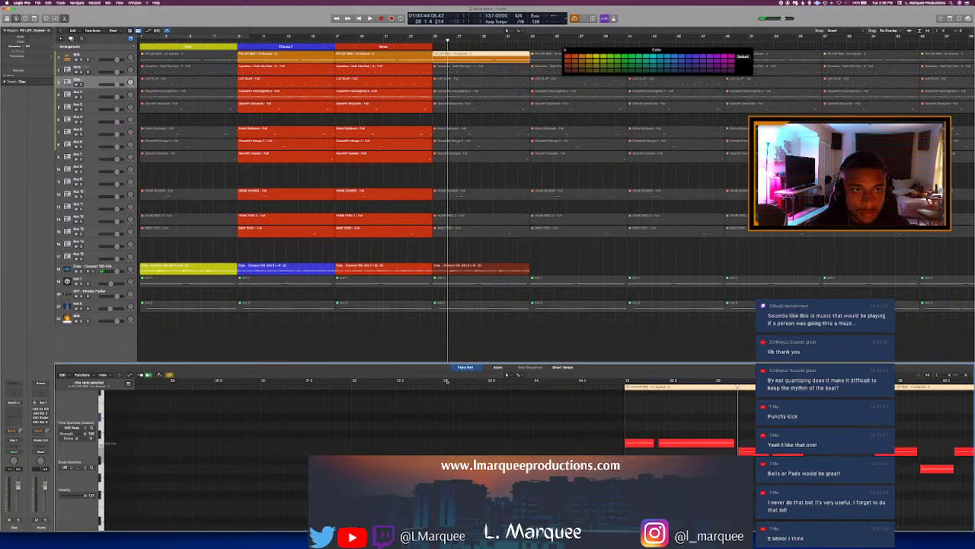
{"action": "scroll", "coordinate": [454, 398], "scroll_direction": "right", "scroll_amount": 5}
{"action": "left_click", "coordinate": [460, 387]}
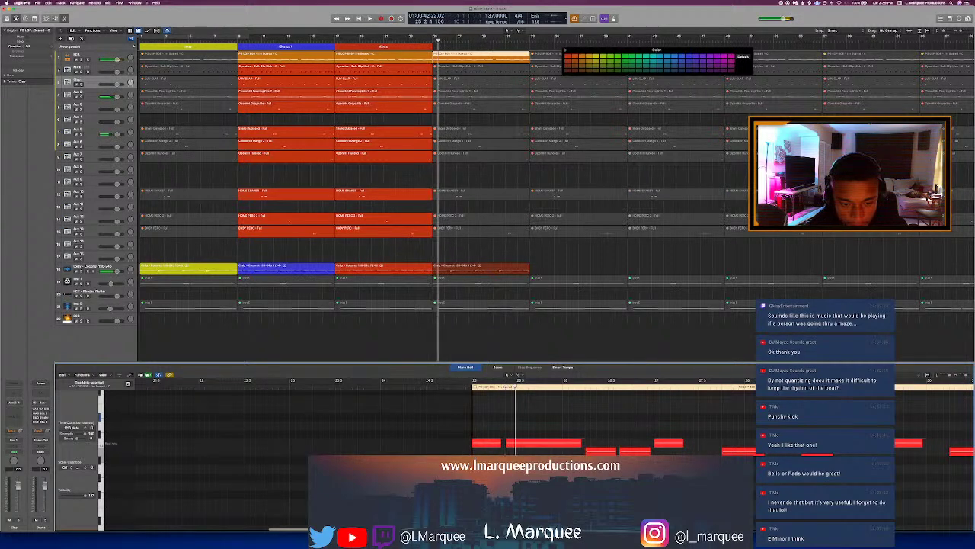
{"action": "scroll", "coordinate": [506, 374], "scroll_direction": "right", "scroll_amount": 3}
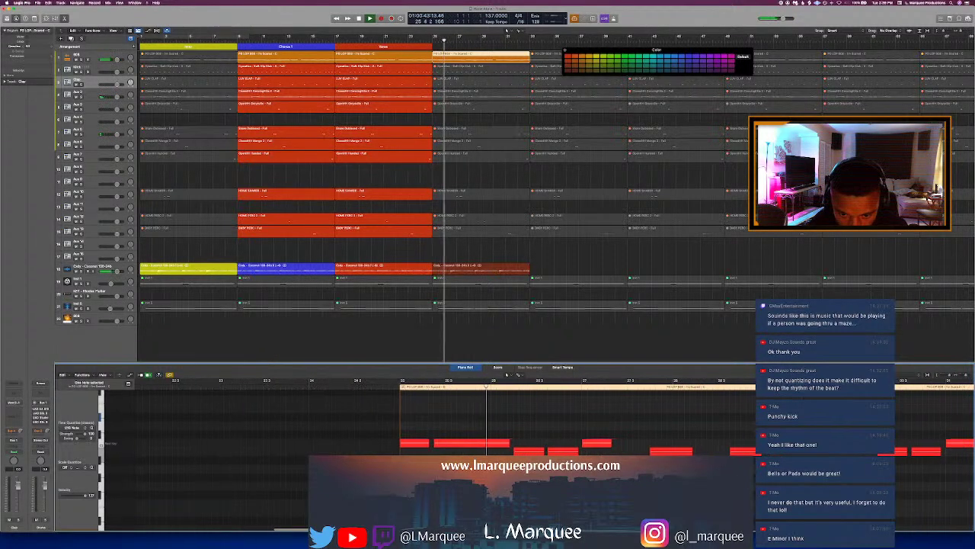
{"action": "scroll", "coordinate": [506, 374], "scroll_direction": "up", "scroll_amount": 4}
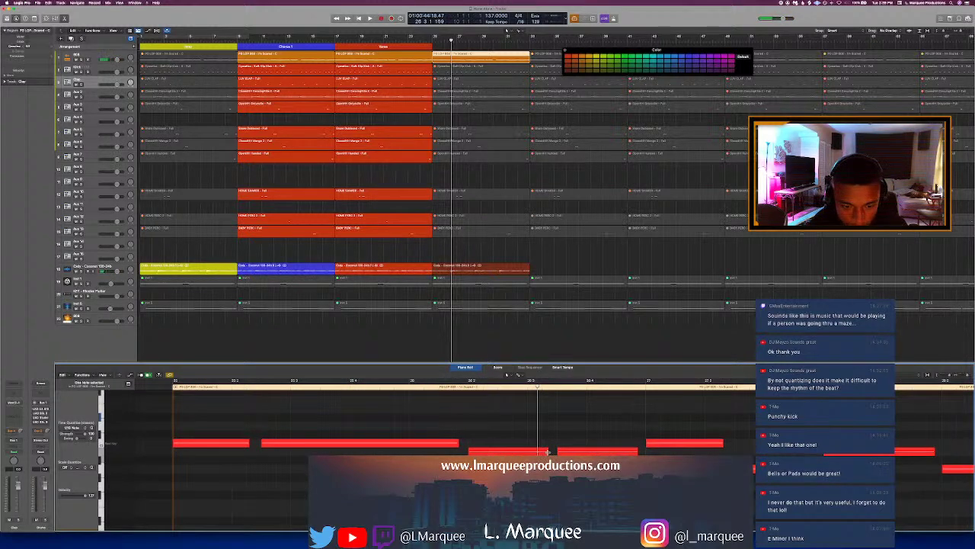
Step: Shorten the 808 note at bar 26 beat 2 and place a short note at beat 3
{"action": "left_click_drag", "start_coordinate": [548, 452], "coordinate": [532, 452]}
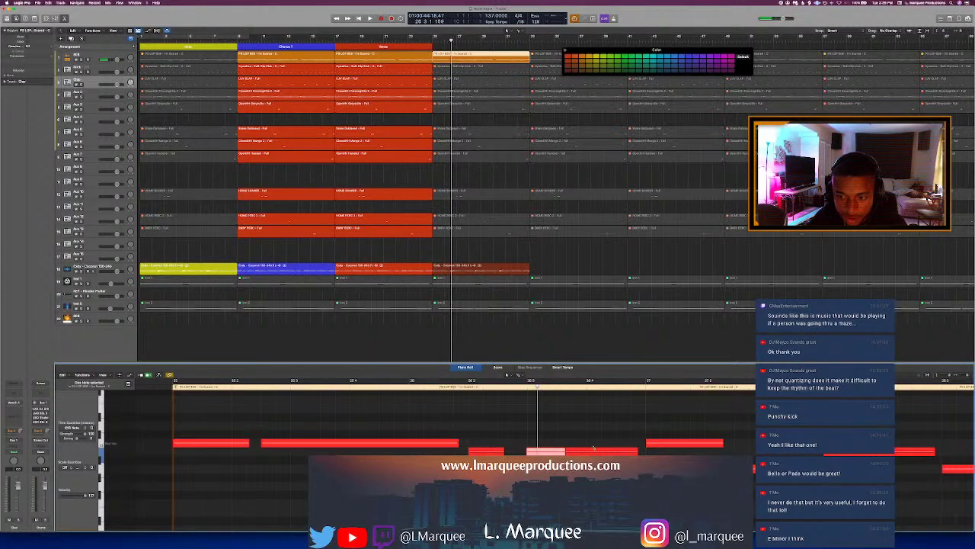
{"action": "left_click", "coordinate": [558, 452]}
{"action": "left_click", "coordinate": [540, 453]}
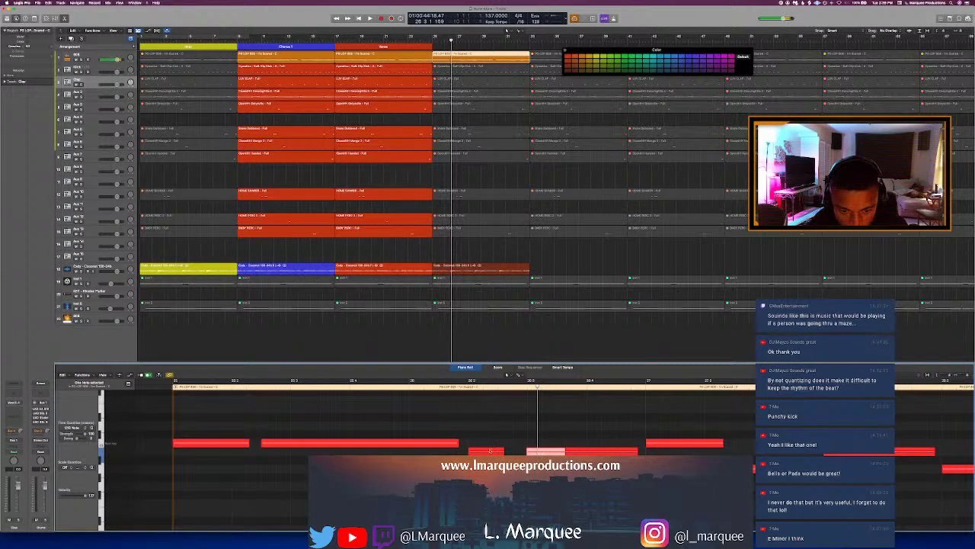
Step: Delete the two opening notes of the bar 25 808 region and play back the result
{"action": "left_click_drag", "start_coordinate": [465, 418], "coordinate": [174, 454]}
{"action": "key", "text": "Delete"}
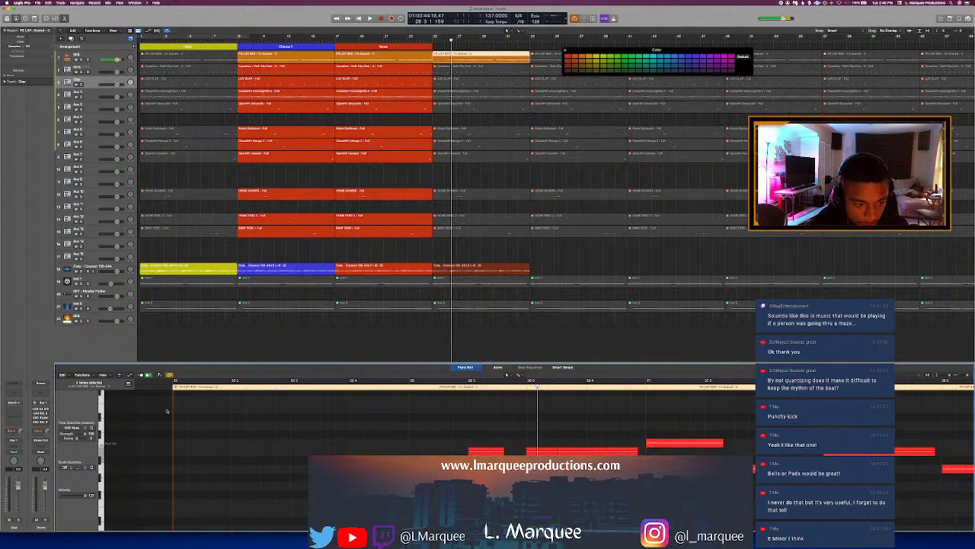
{"action": "key", "text": "space"}
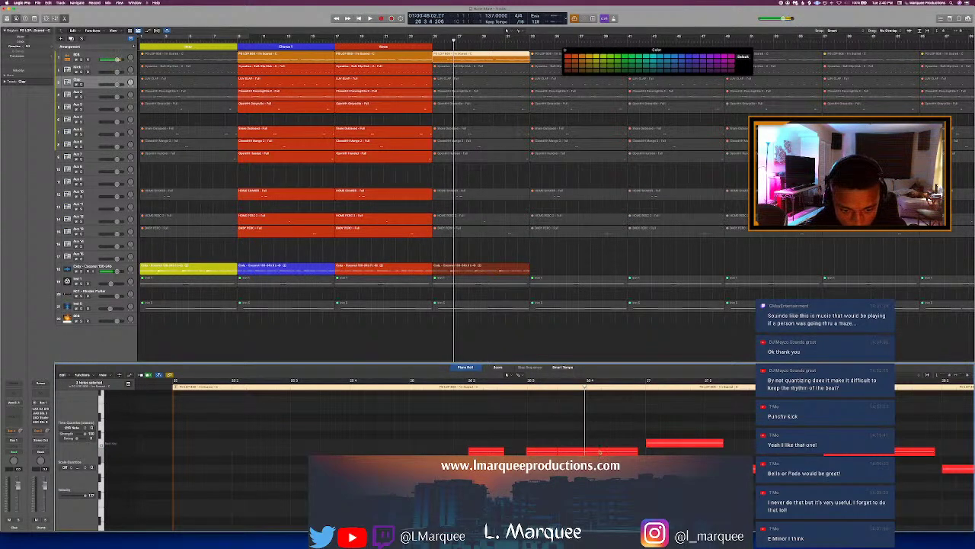
Step: Rework the 808 notes from bar 26 beat 3 to bar 27 into three back-to-back notes and audition them
{"action": "left_click", "coordinate": [639, 454]}
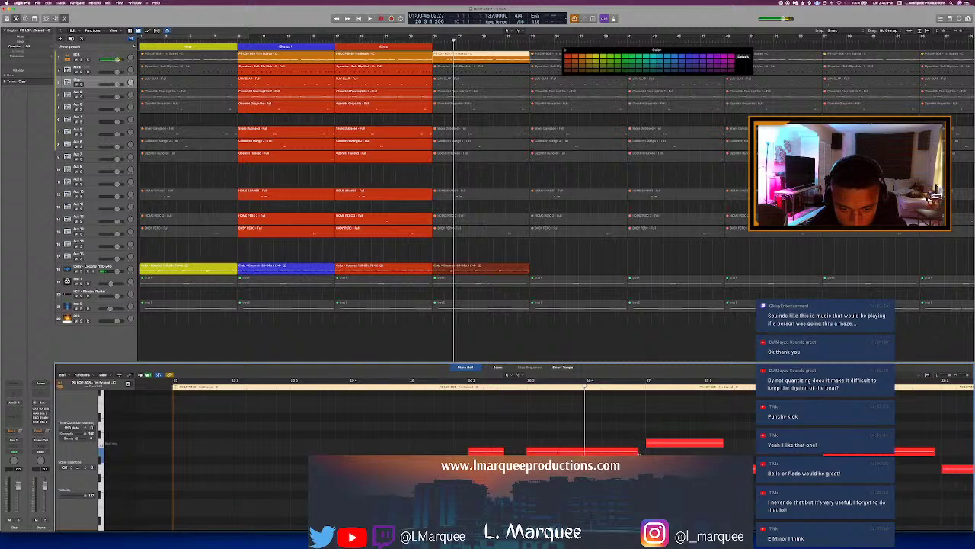
{"action": "left_click_drag", "start_coordinate": [636, 454], "coordinate": [599, 453]}
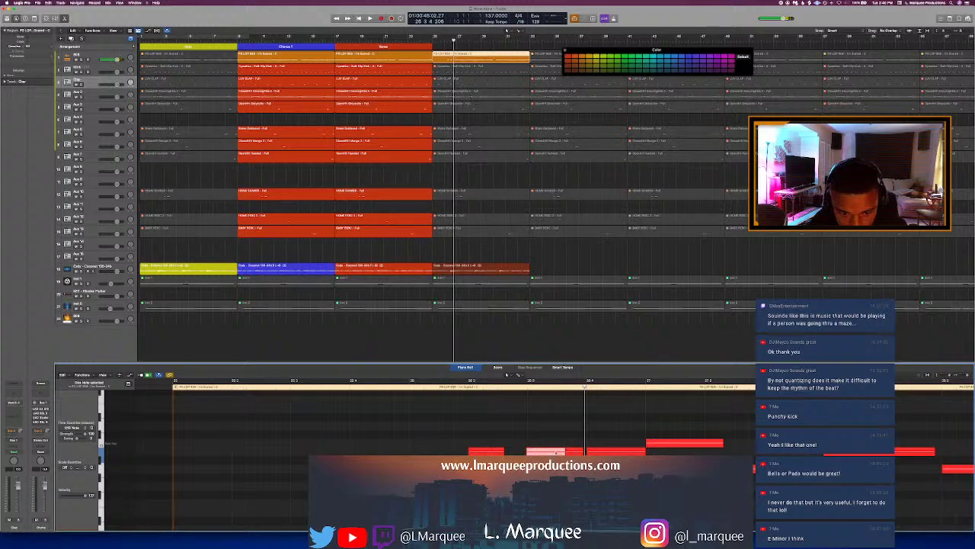
{"action": "right_click", "coordinate": [606, 391]}
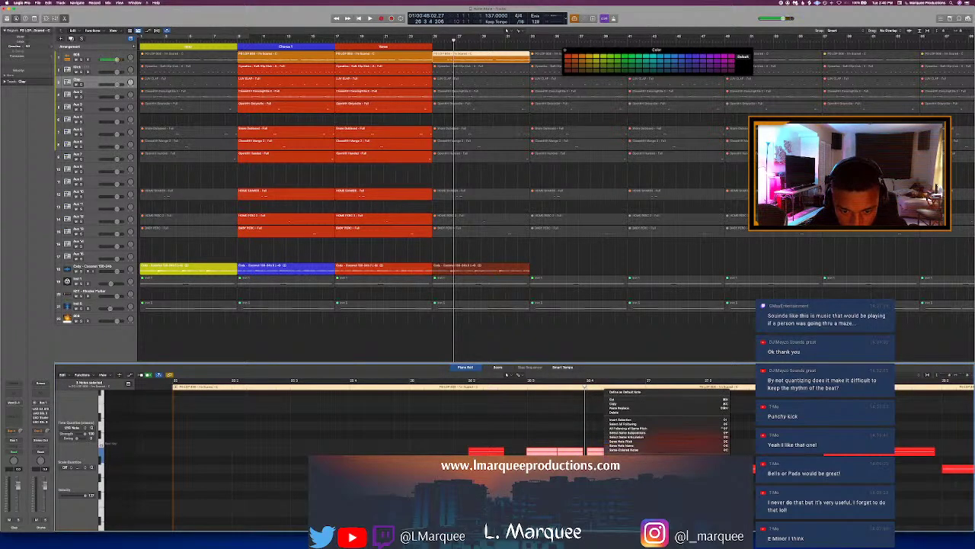
{"action": "left_click", "coordinate": [462, 394]}
{"action": "double_click", "coordinate": [452, 385]}
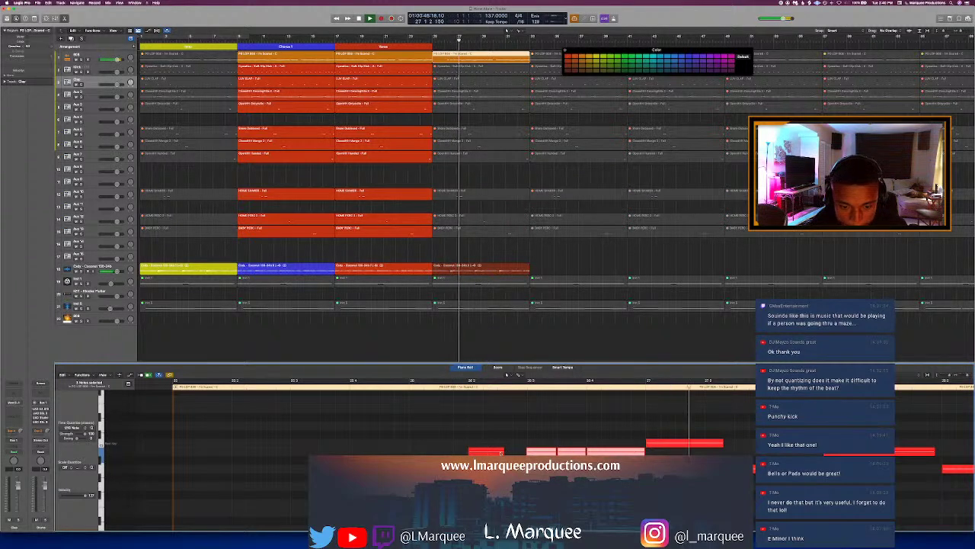
{"action": "key", "text": "space"}
Step: Lengthen the 808 note at bar 26 beat 2 until it meets the following note, and audition it
{"action": "right_click", "coordinate": [503, 451]}
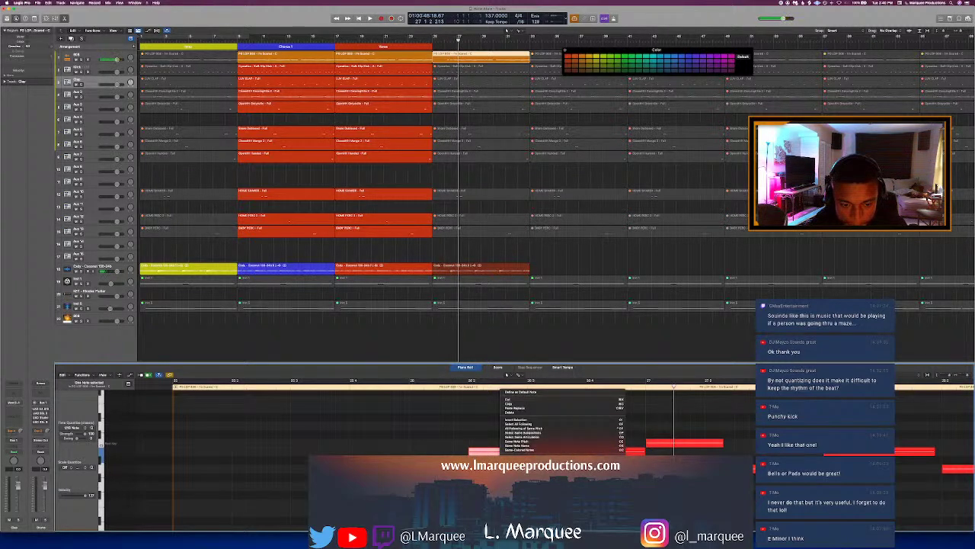
{"action": "key", "text": "Escape"}
{"action": "key", "text": "space"}
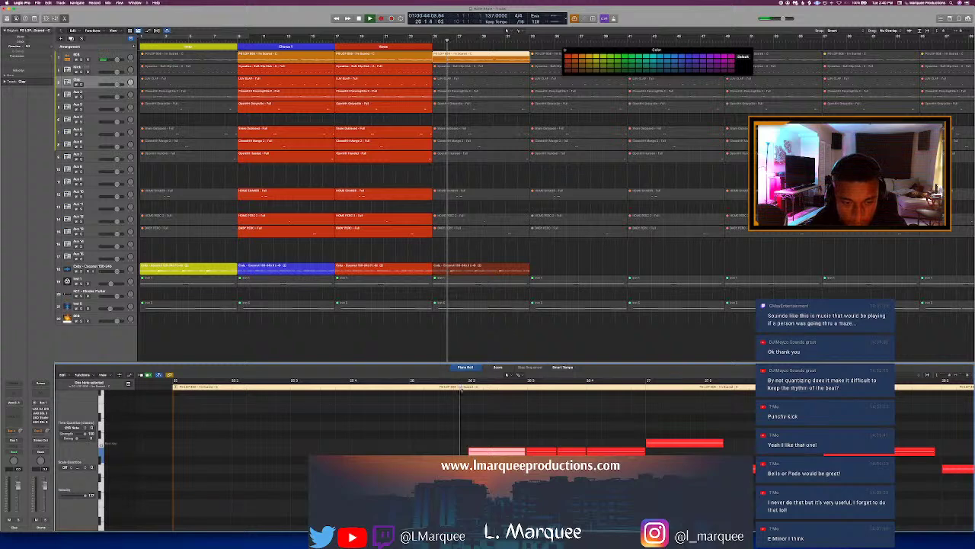
{"action": "key", "text": "space"}
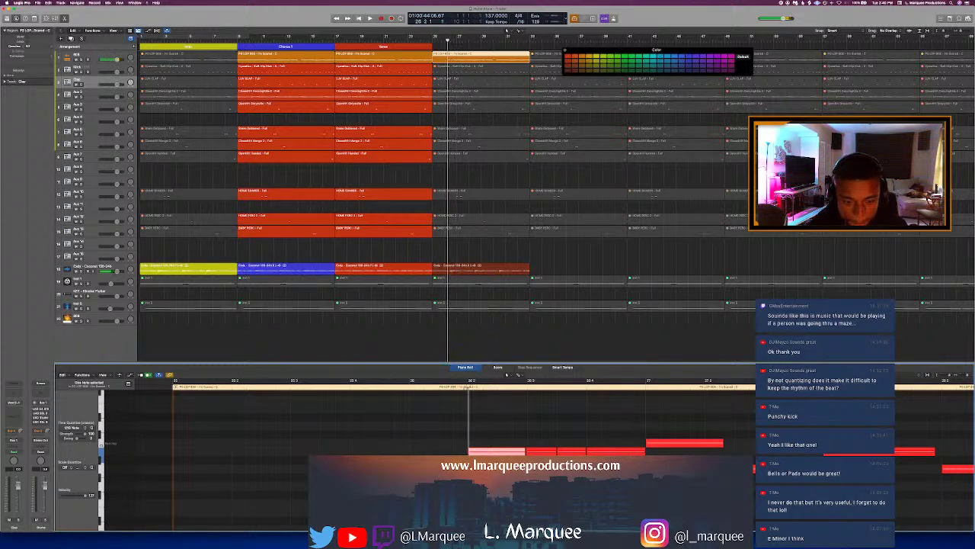
Step: Split the LUV CLAP region at bar 26 beat 2, unmute its second part and play the section
{"action": "left_click", "coordinate": [455, 80]}
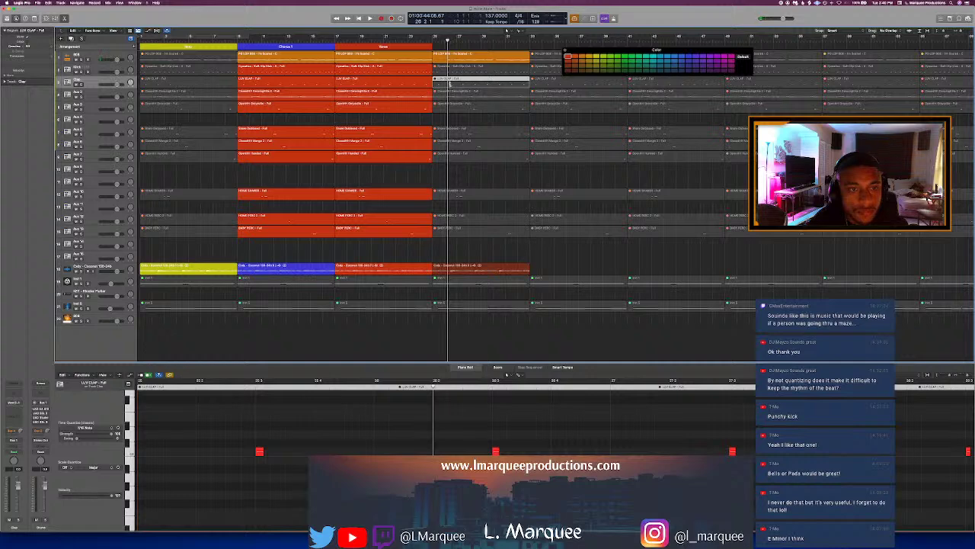
{"action": "left_click", "coordinate": [448, 85]}
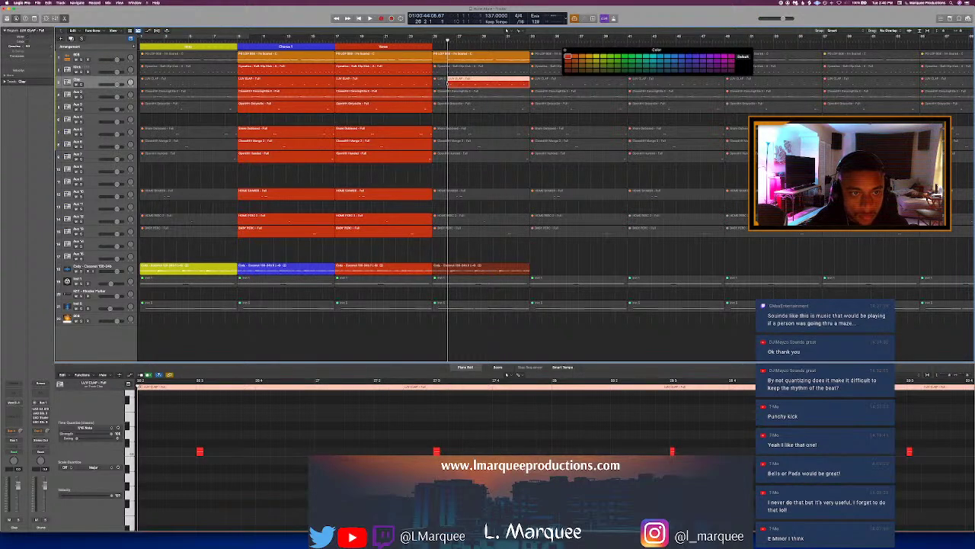
{"action": "key", "text": "space"}
{"action": "left_click", "coordinate": [428, 40]}
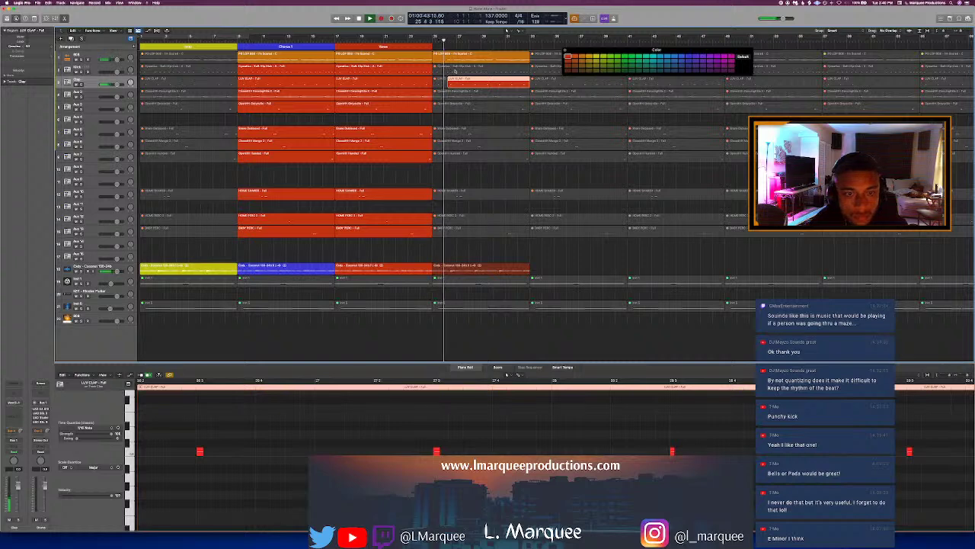
Step: Unmute the Soft Clip Kick region at bar 25 and open its notes in the piano roll
{"action": "left_click", "coordinate": [456, 69]}
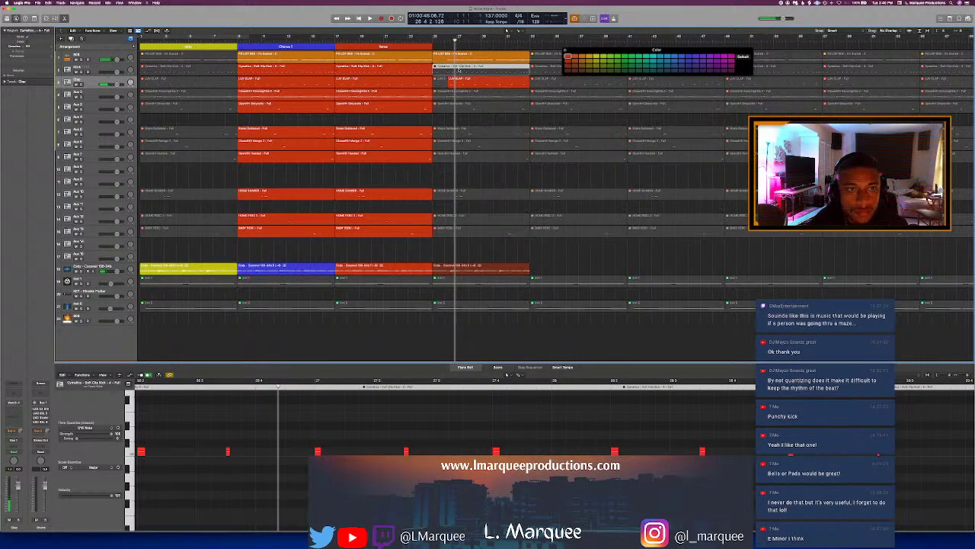
{"action": "key", "text": "p"}
{"action": "left_click", "coordinate": [459, 73]}
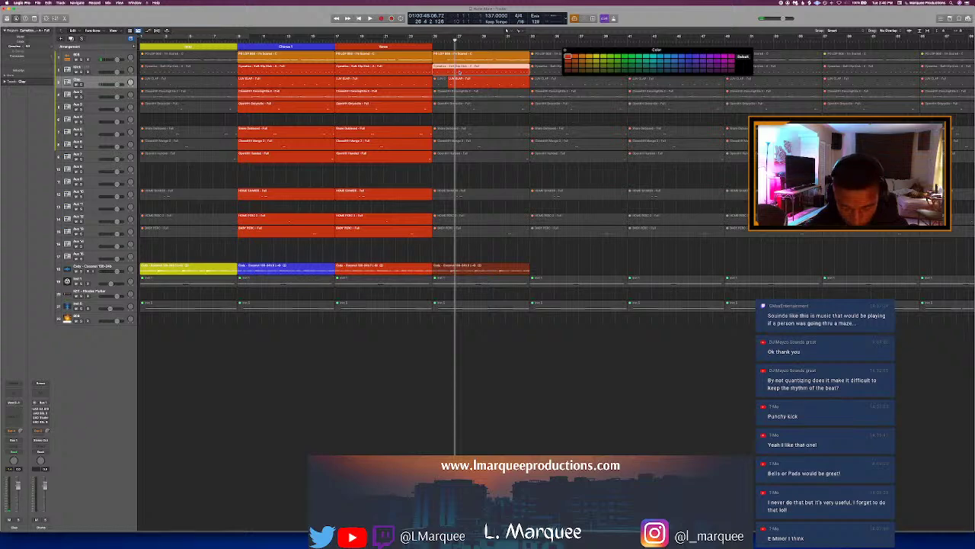
{"action": "left_click", "coordinate": [432, 38]}
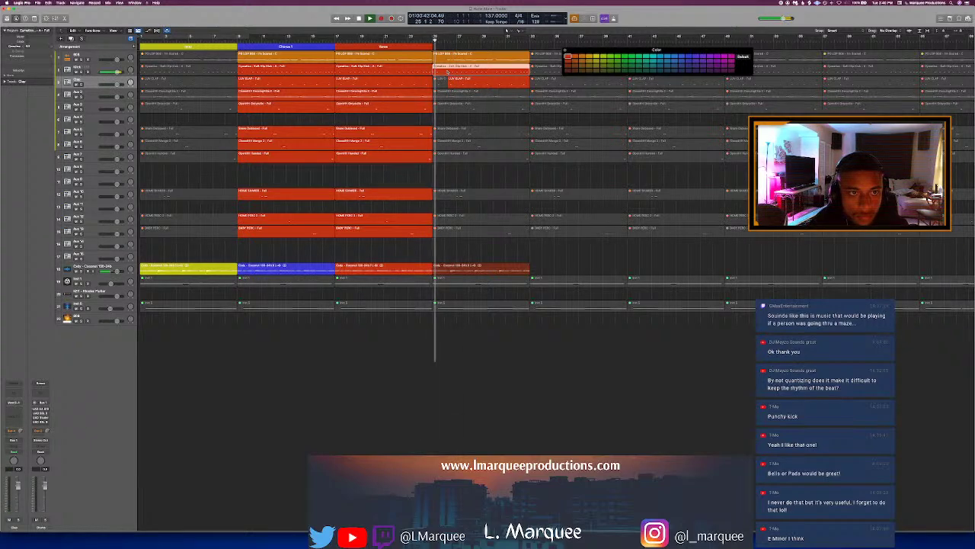
{"action": "key", "text": "p"}
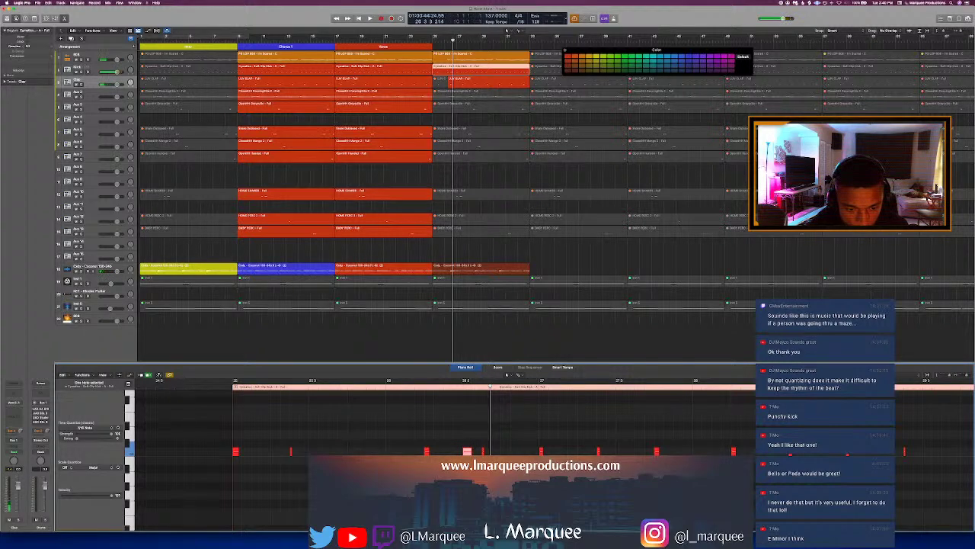
Step: Delete the kick notes before bar 26 beat 3, add a kick at bar 26 beat 4, and close the piano roll
{"action": "left_click_drag", "start_coordinate": [439, 466], "coordinate": [215, 425]}
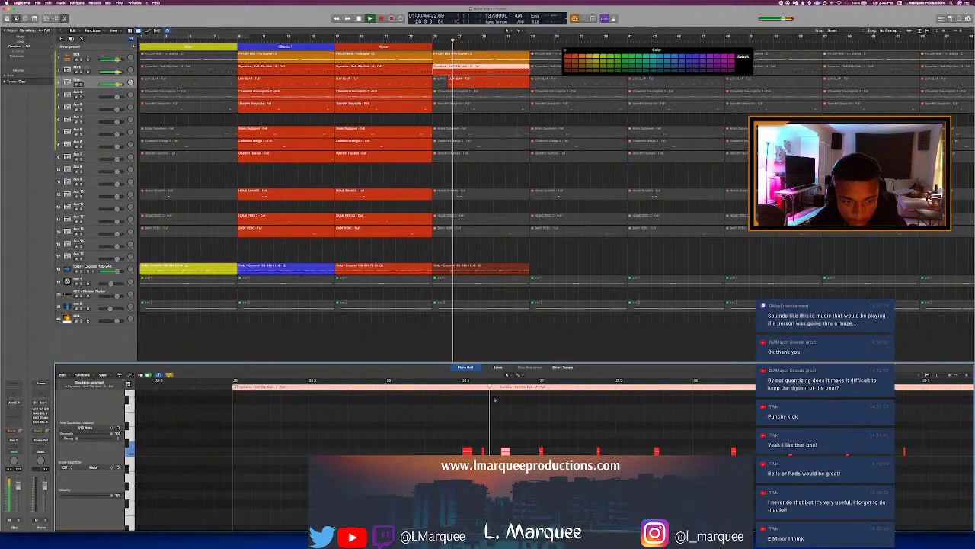
{"action": "key", "text": "p"}
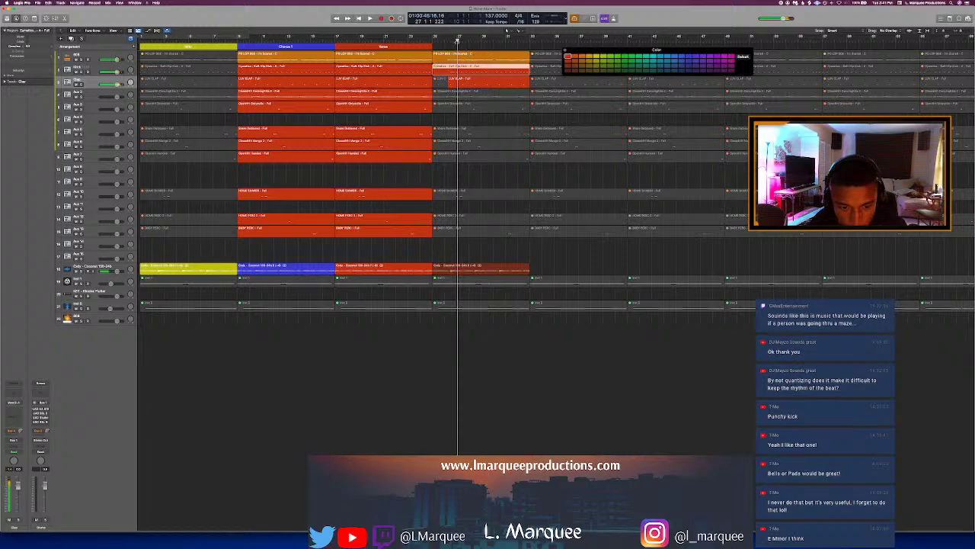
Step: Split the muted hi-hat, snare, shaker and percussion regions just before bar 27, unmute their second parts and audition the section
{"action": "left_click_drag", "start_coordinate": [488, 256], "coordinate": [455, 97]}
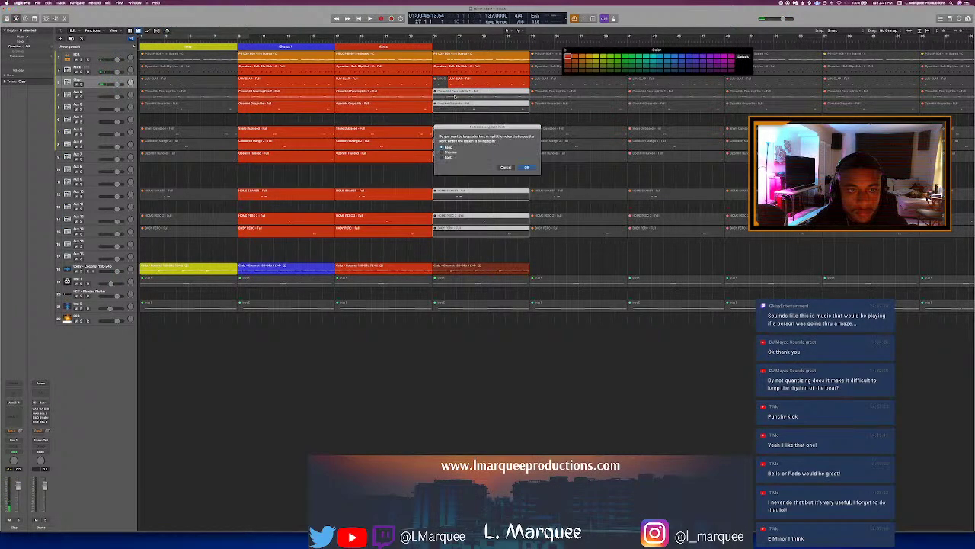
{"action": "key", "text": "Return"}
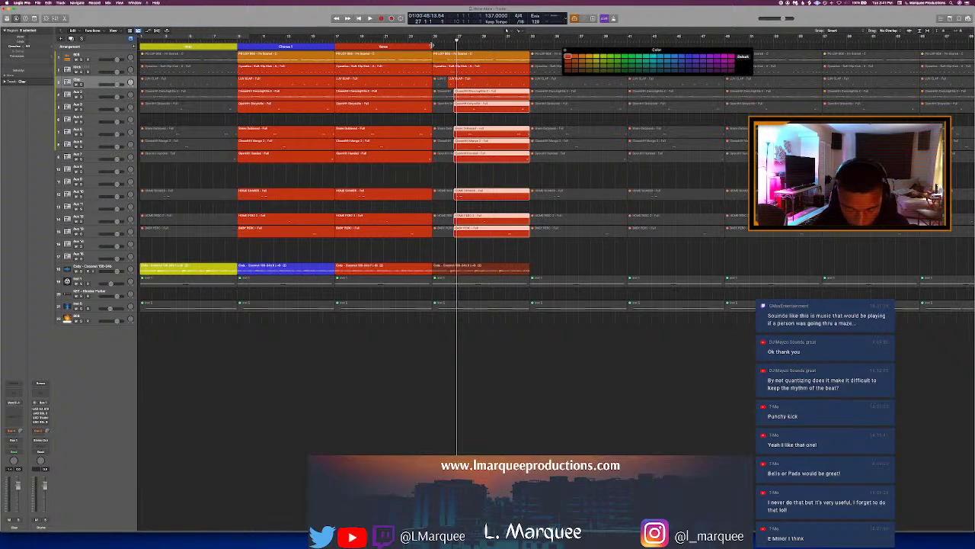
{"action": "left_click", "coordinate": [431, 38]}
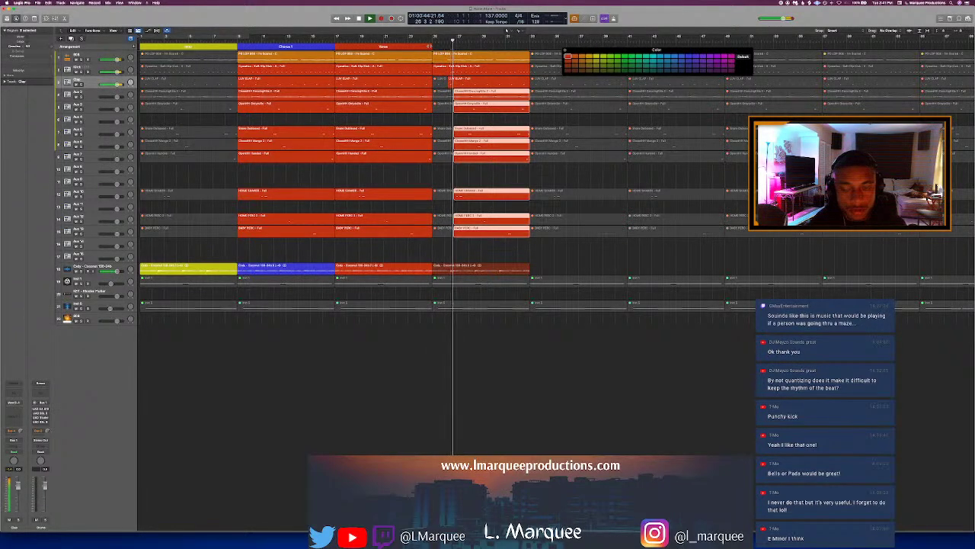
{"action": "key", "text": "space"}
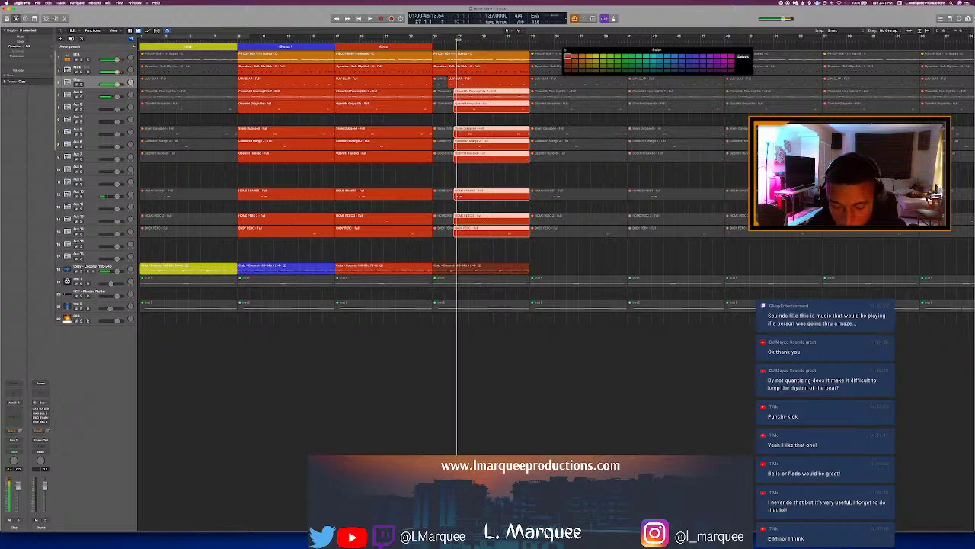
Step: Split the hi-hat, snare, shaker and percussion regions at bar 27, mute their parts before that bar and play the section
{"action": "left_click", "coordinate": [457, 197]}
{"action": "key", "text": "Return"}
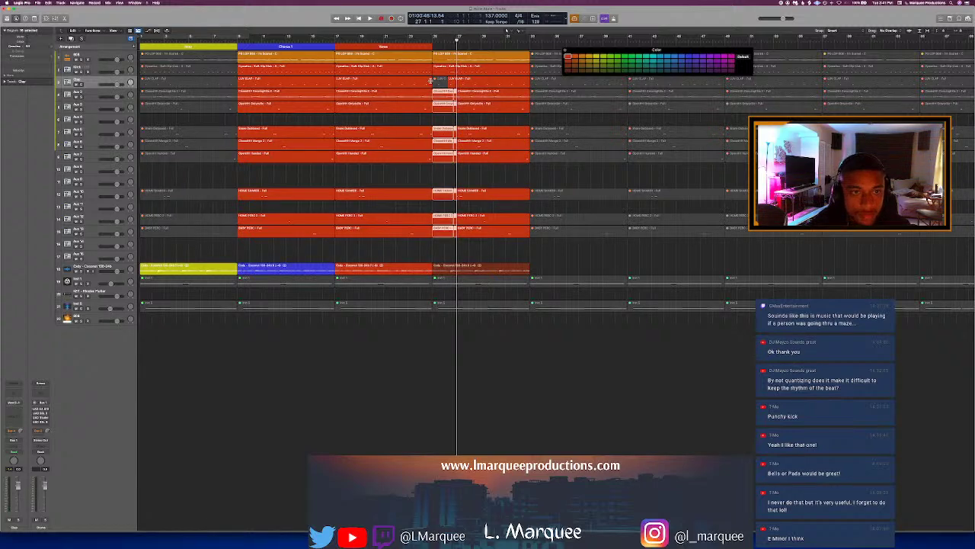
{"action": "key", "text": "ctrl+m"}
{"action": "key", "text": "space"}
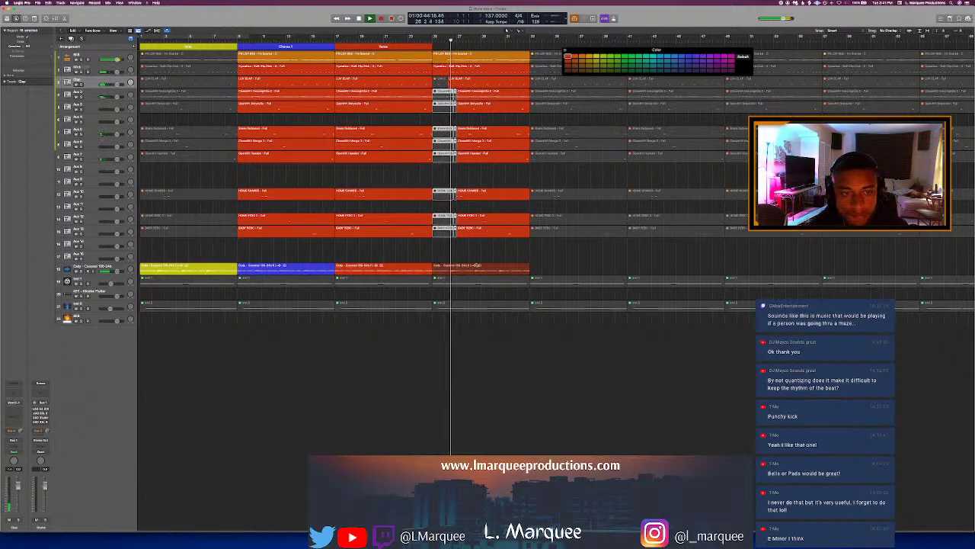
Step: Open the Cxdy loop region at bar 25 in the audio editor and audition it from bar 26
{"action": "left_click", "coordinate": [474, 269]}
{"action": "double_click", "coordinate": [475, 269]}
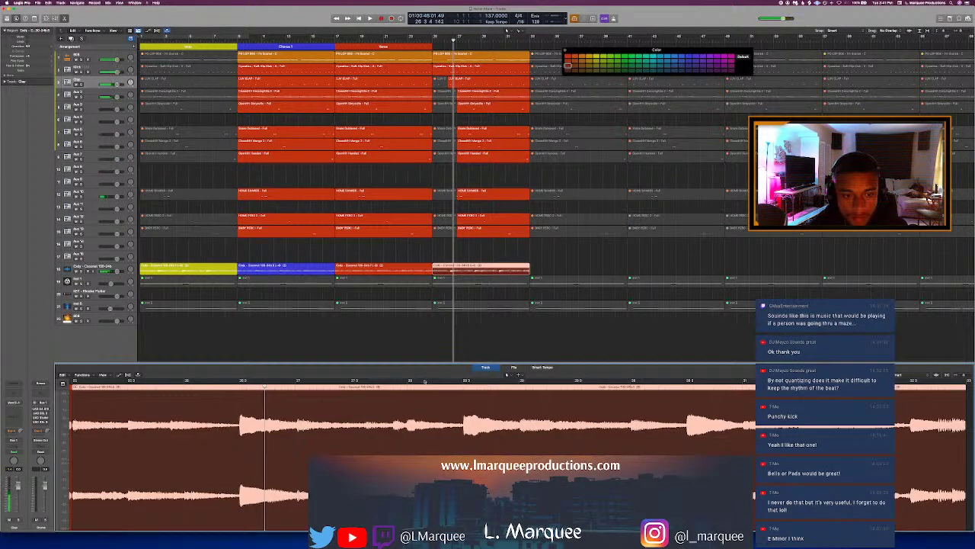
{"action": "scroll", "coordinate": [397, 419], "scroll_direction": "left", "scroll_amount": 3}
{"action": "left_click", "coordinate": [320, 381]}
{"action": "key", "text": "space"}
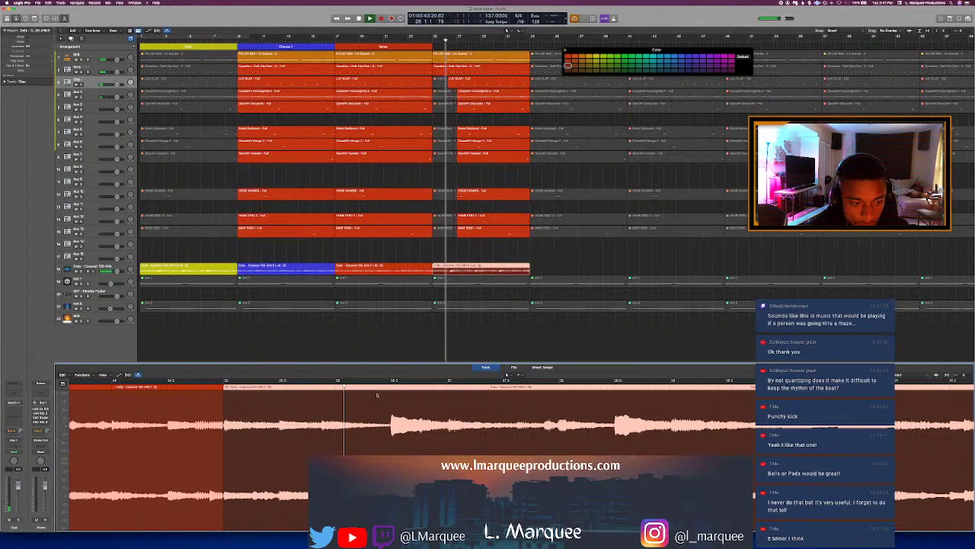
{"action": "key", "text": "space"}
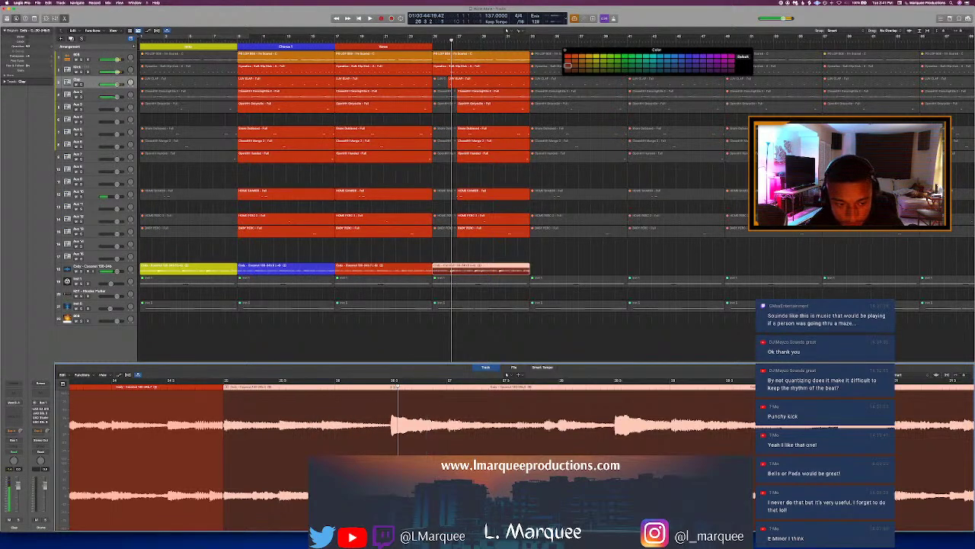
Step: Split the Cxdy loop region at bar 26 beat 3 and again at bar 27 with the Scissors tool
{"action": "left_click", "coordinate": [391, 393]}
{"action": "left_click", "coordinate": [519, 375]}
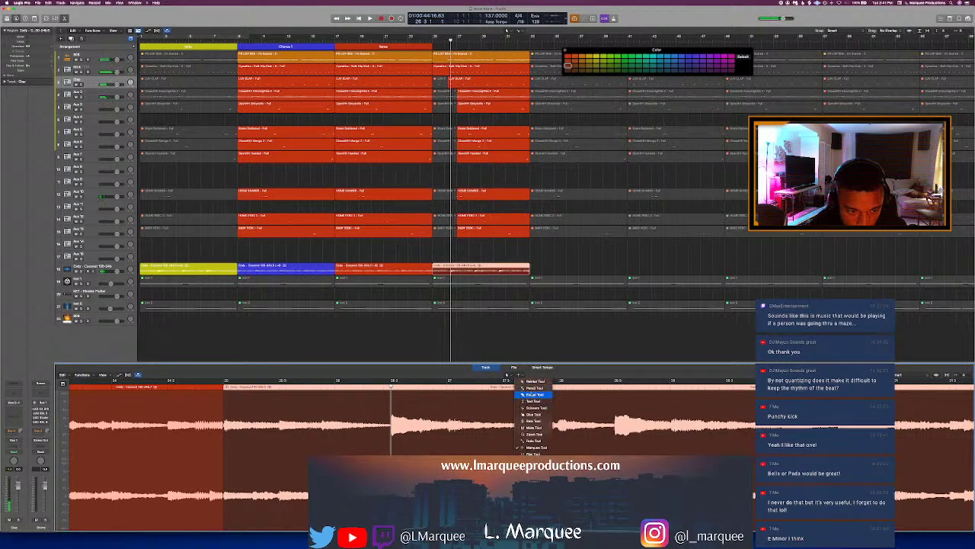
{"action": "left_click", "coordinate": [535, 408]}
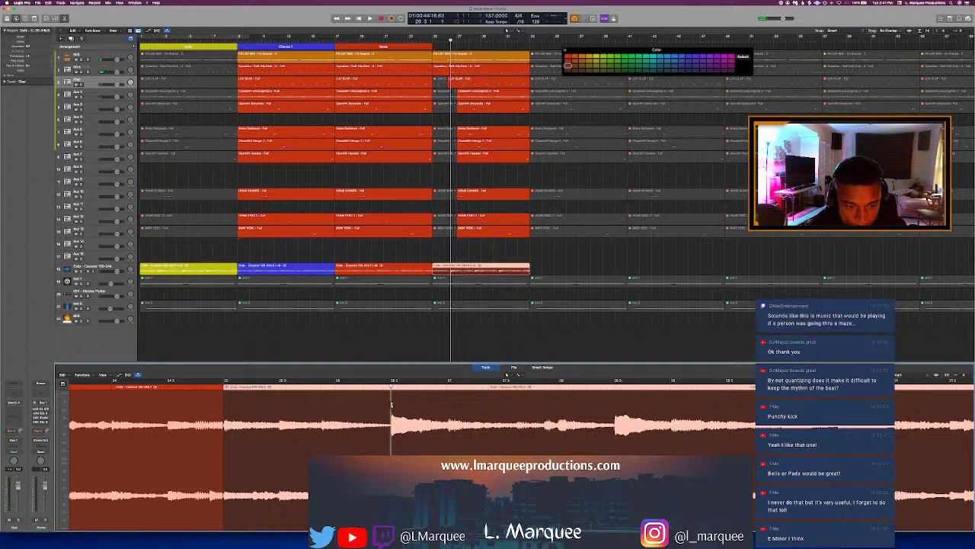
{"action": "left_click", "coordinate": [391, 405]}
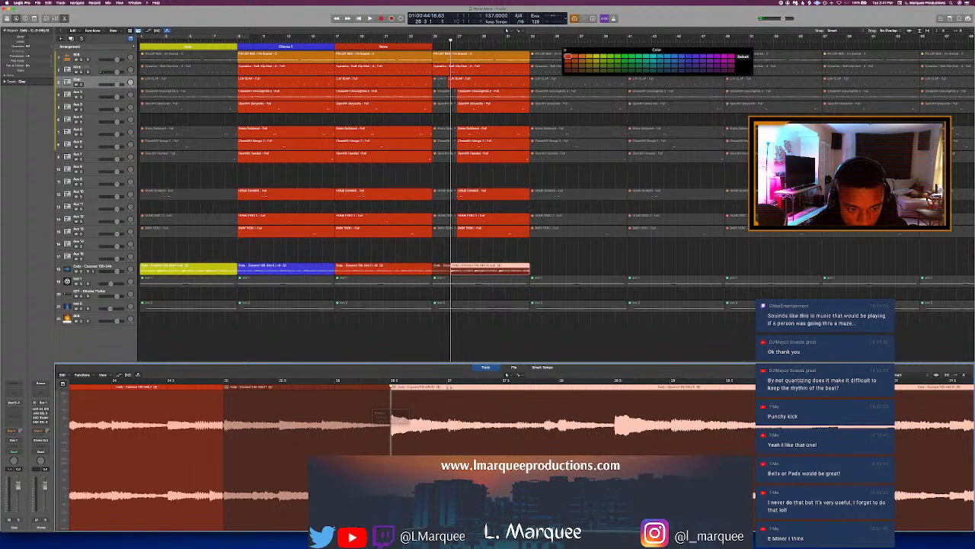
{"action": "left_click", "coordinate": [446, 401]}
{"action": "left_click", "coordinate": [392, 385]}
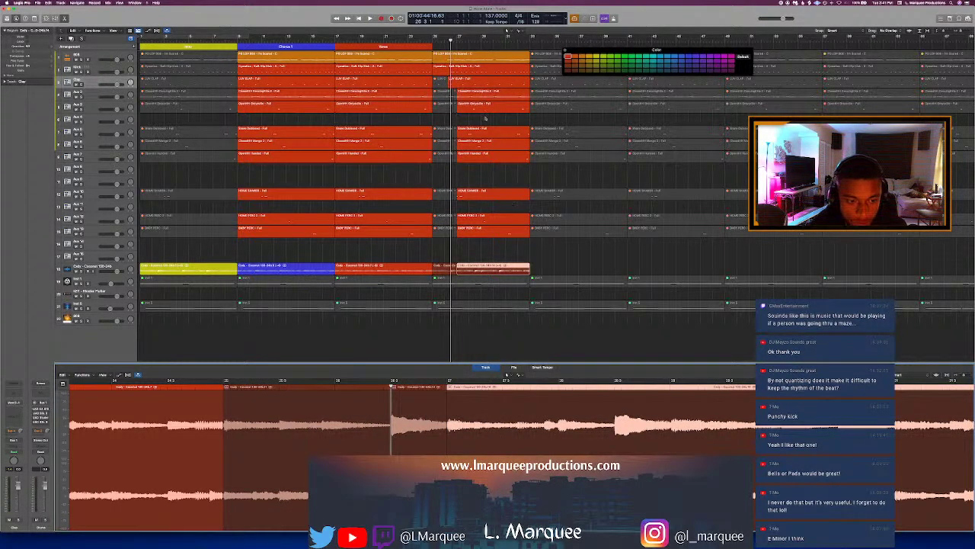
Step: Split the Cxdy slice that starts at bar 26 beat 3 where the second kick note of that beat falls
{"action": "key", "text": "Up"}
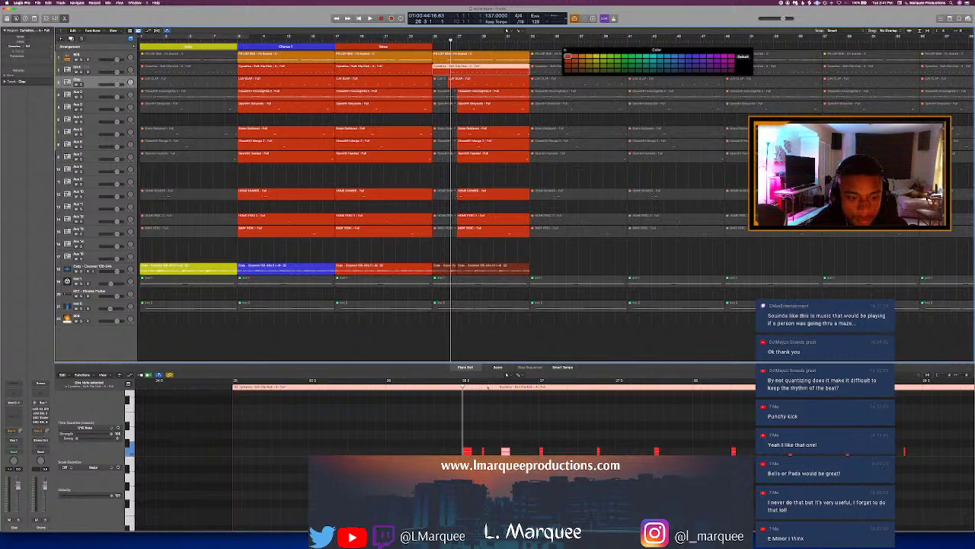
{"action": "left_click", "coordinate": [478, 387]}
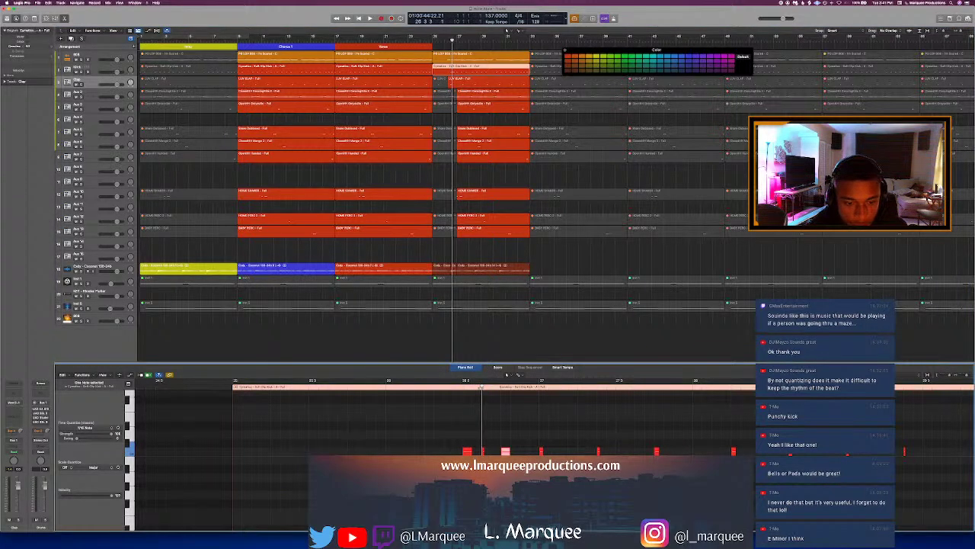
{"action": "key", "text": "p"}
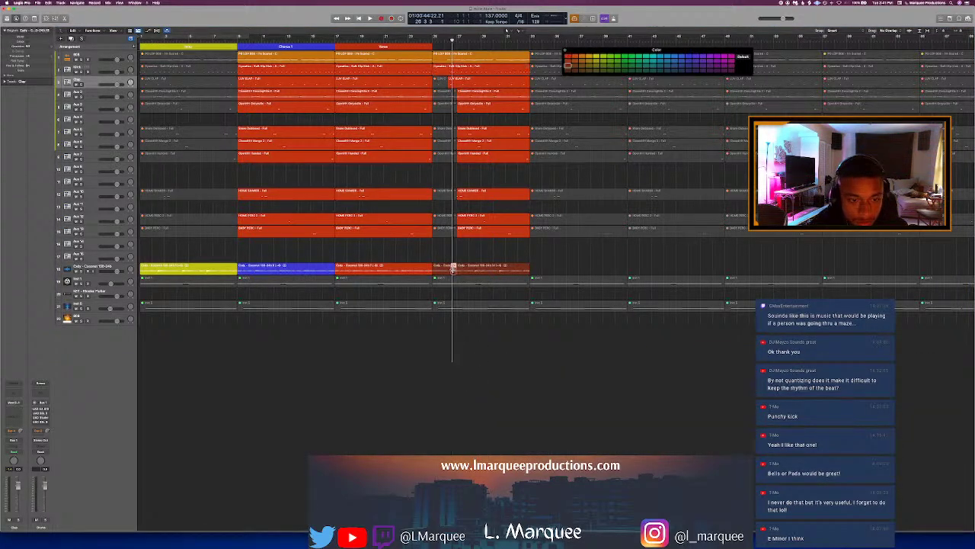
{"action": "key", "text": "e"}
{"action": "key", "text": "z"}
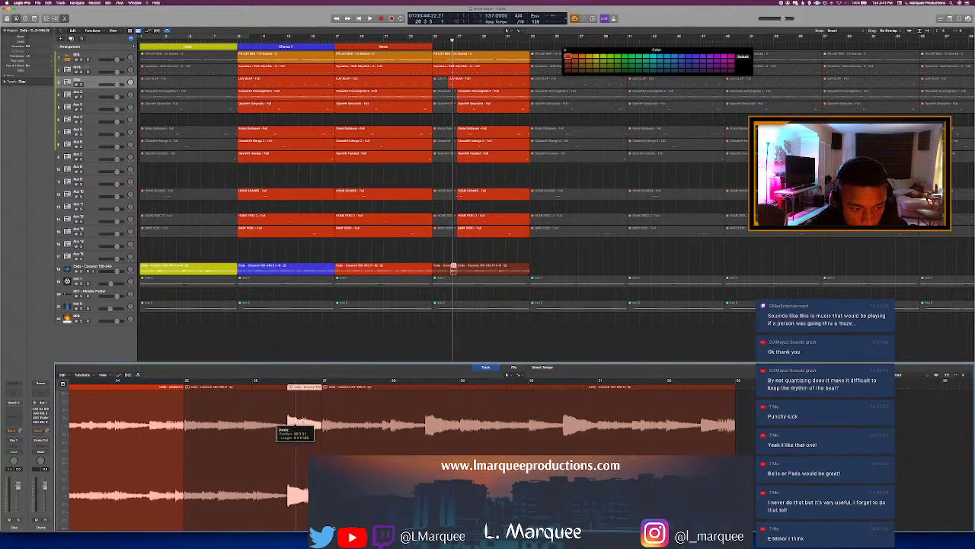
{"action": "scroll", "coordinate": [286, 427], "scroll_direction": "up", "scroll_amount": 6}
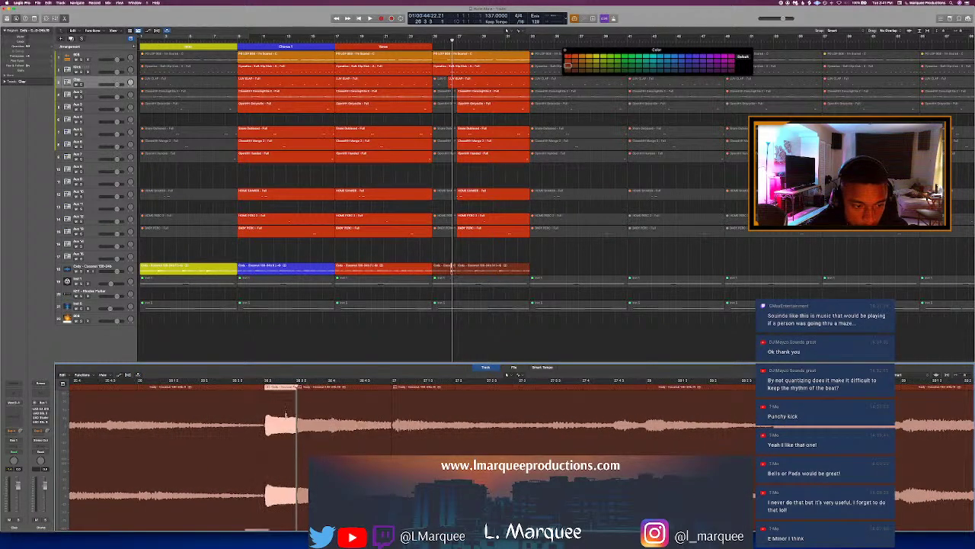
Step: Repeat the short Cxdy slice twice, lengthen the last copy to bar 27, audition the stutter and close the audio editor
{"action": "key", "text": "super+r"}
{"action": "key", "text": "super+r"}
{"action": "key", "text": "space"}
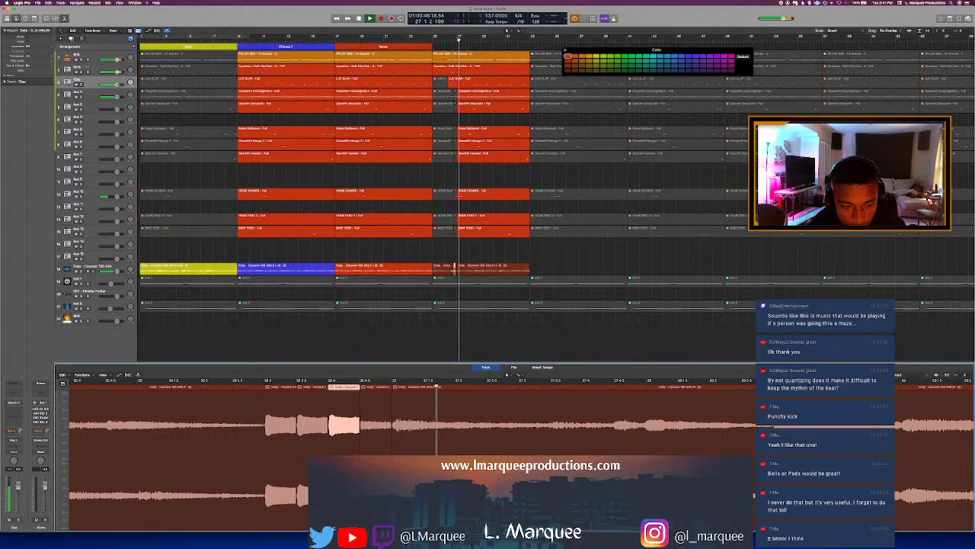
{"action": "left_click", "coordinate": [352, 388]}
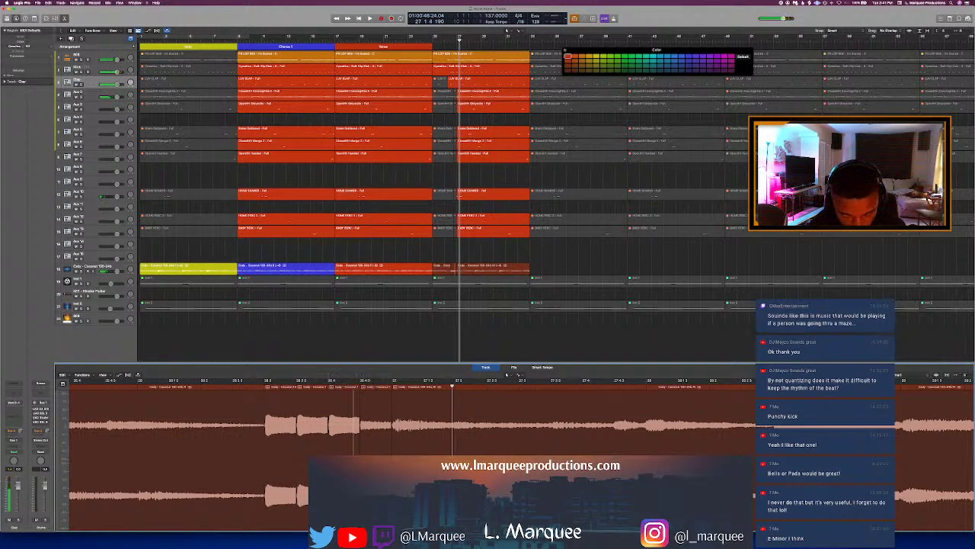
{"action": "left_click_drag", "start_coordinate": [354, 385], "coordinate": [383, 383]}
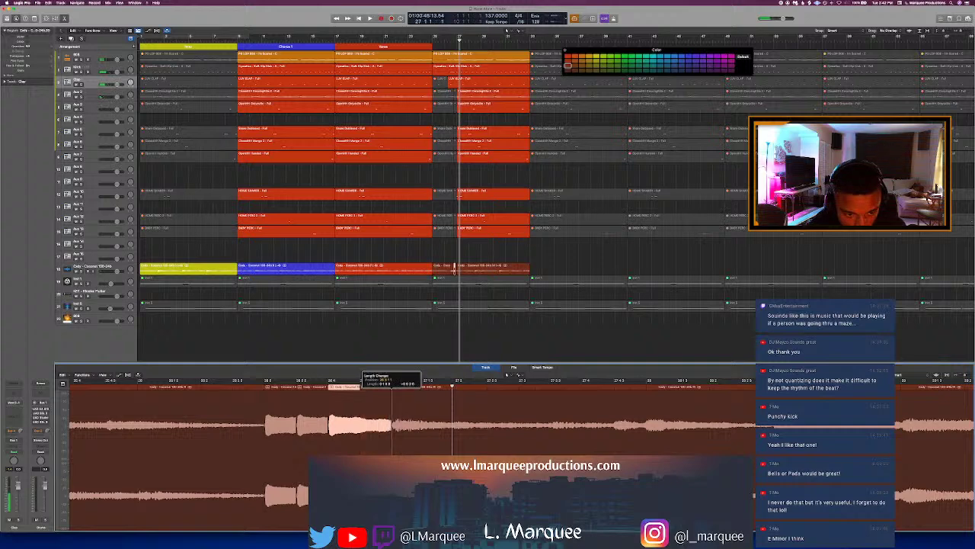
{"action": "key", "text": "space"}
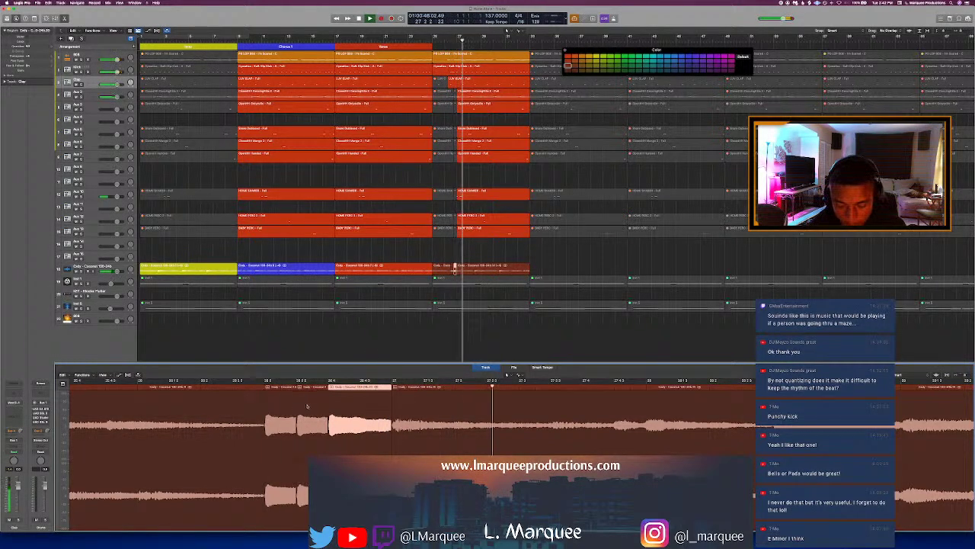
{"action": "key", "text": "e"}
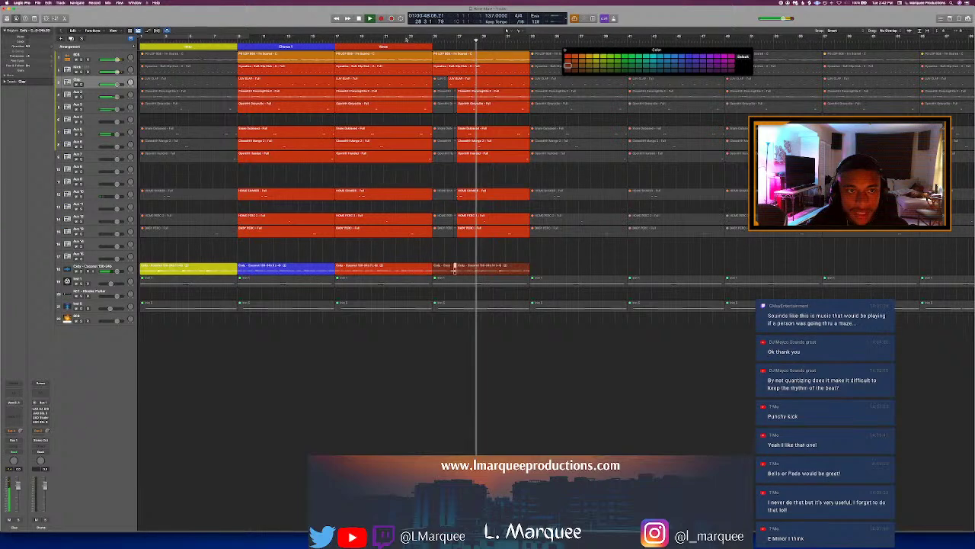
Step: Play the transition into bar 25 and start playback from bar 16 with the cycle range over bars 17 to 25
{"action": "key", "text": "space"}
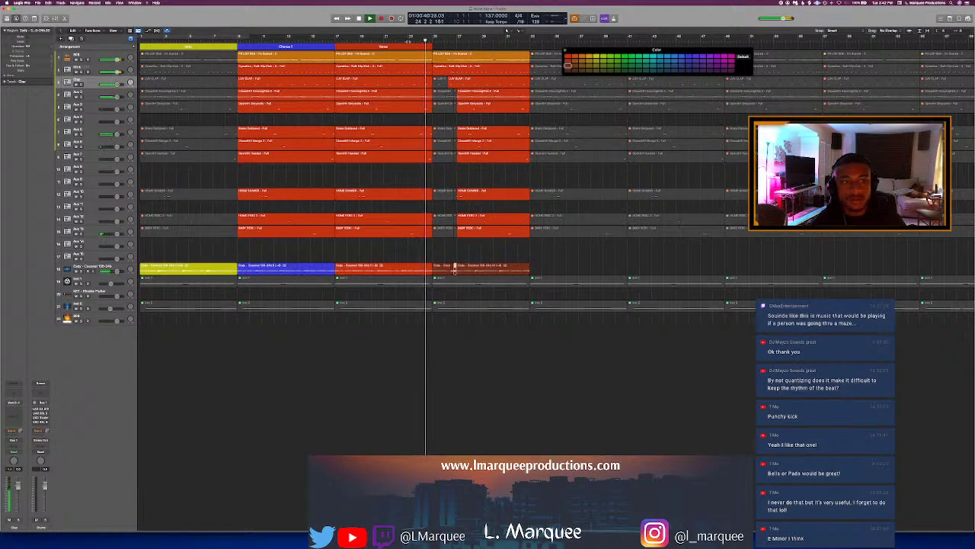
{"action": "left_click", "coordinate": [323, 38]}
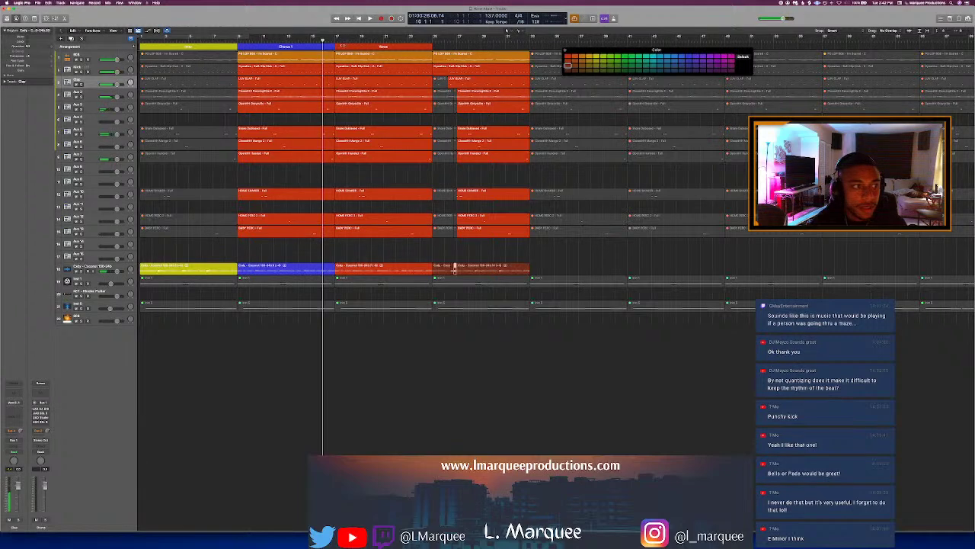
{"action": "key", "text": "space"}
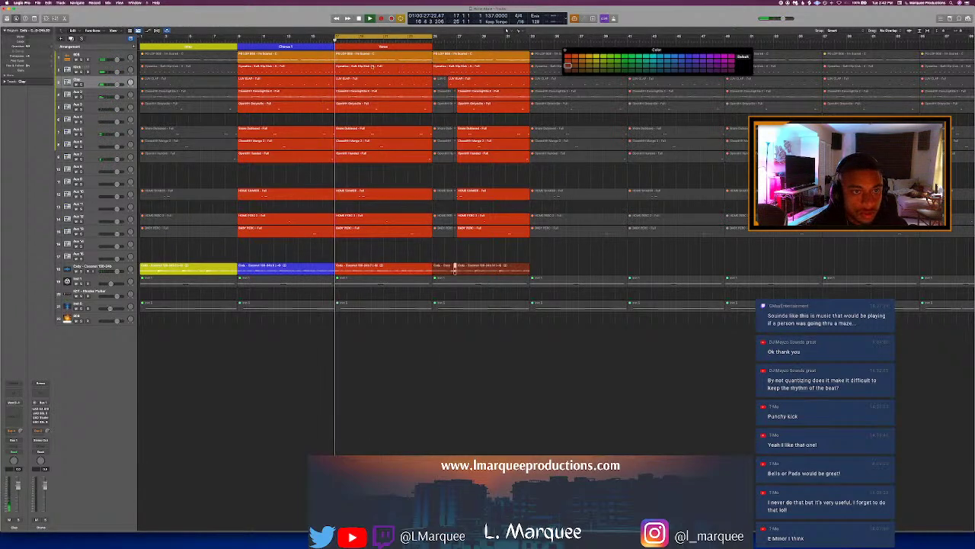
Step: Rename the Aux 2, Aux 3 and Aux 5 tracks as Closed Hi Hat, Open Hi Hat and Snare
{"action": "left_click", "coordinate": [88, 96]}
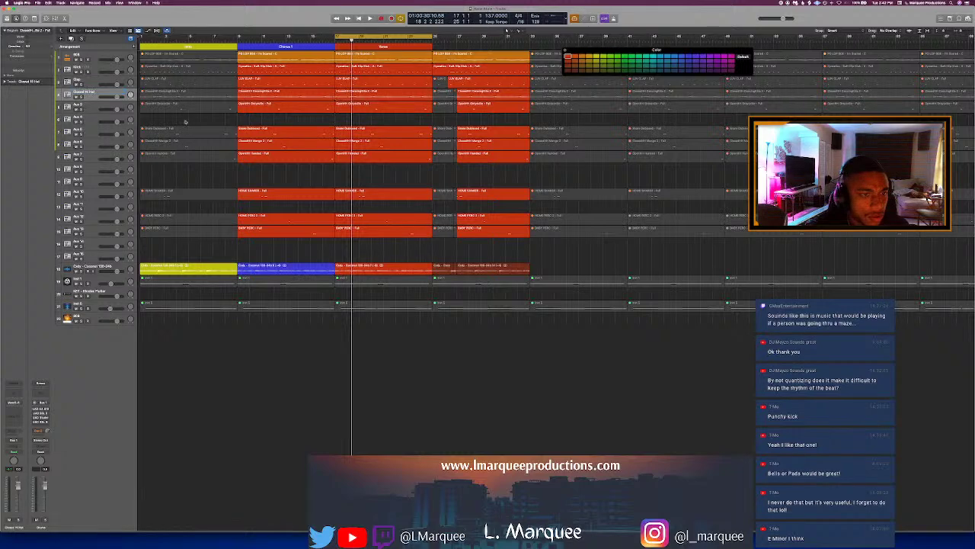
{"action": "left_click", "coordinate": [84, 107]}
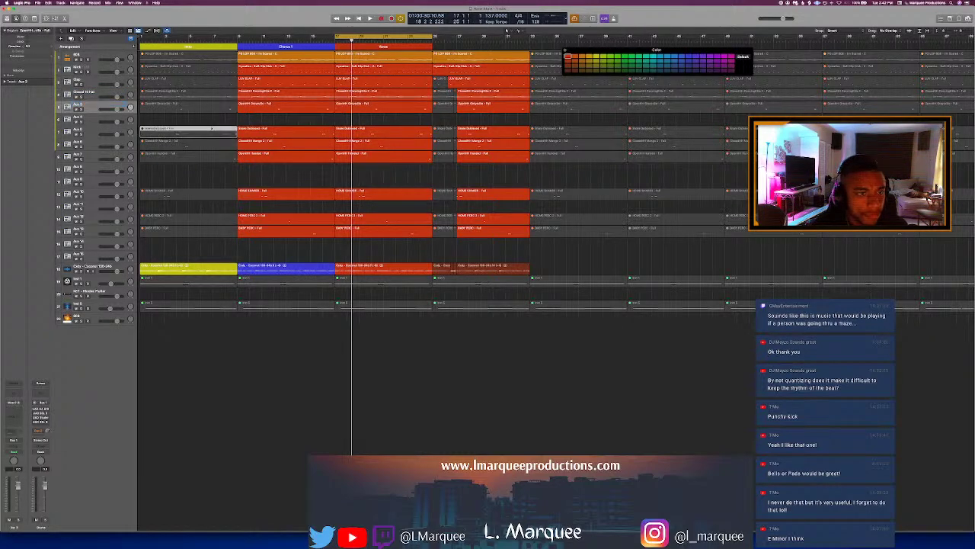
{"action": "key", "text": "shift+space"}
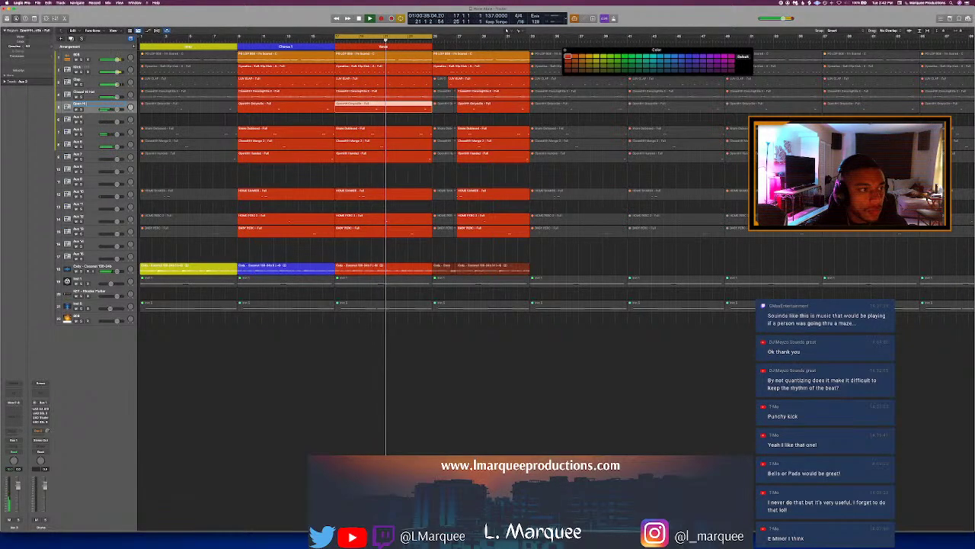
{"action": "left_click", "coordinate": [98, 132]}
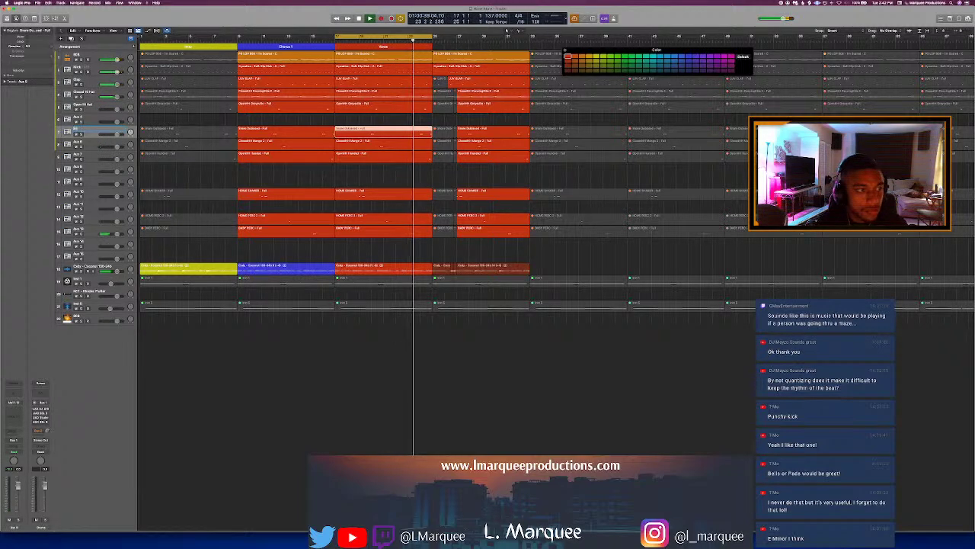
Step: Rename the Aux 6, Aux 10, Aux 12 and Aux 13 tracks as Closed Hi Hat Roll, Shaker, Home Perc and Baby Perc
{"action": "left_click", "coordinate": [99, 144]}
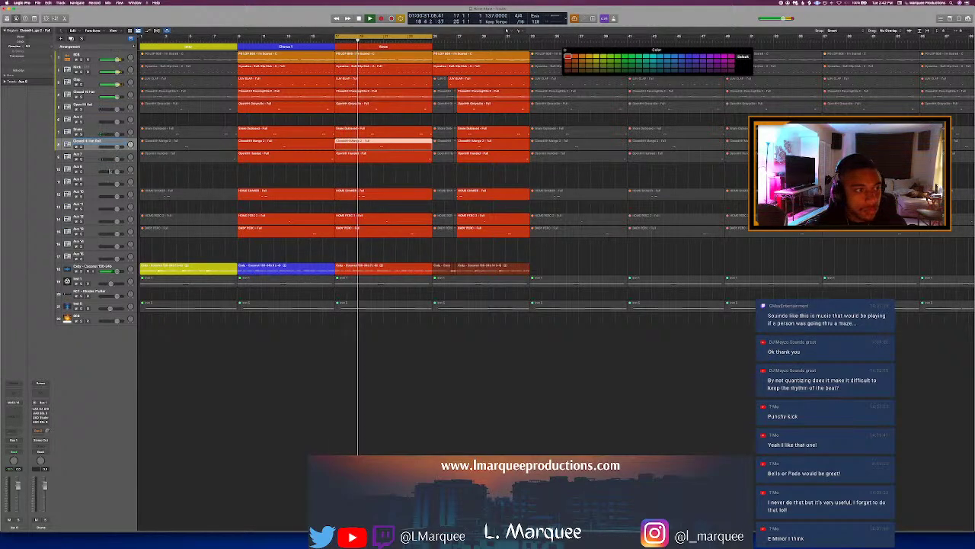
{"action": "left_click", "coordinate": [93, 192]}
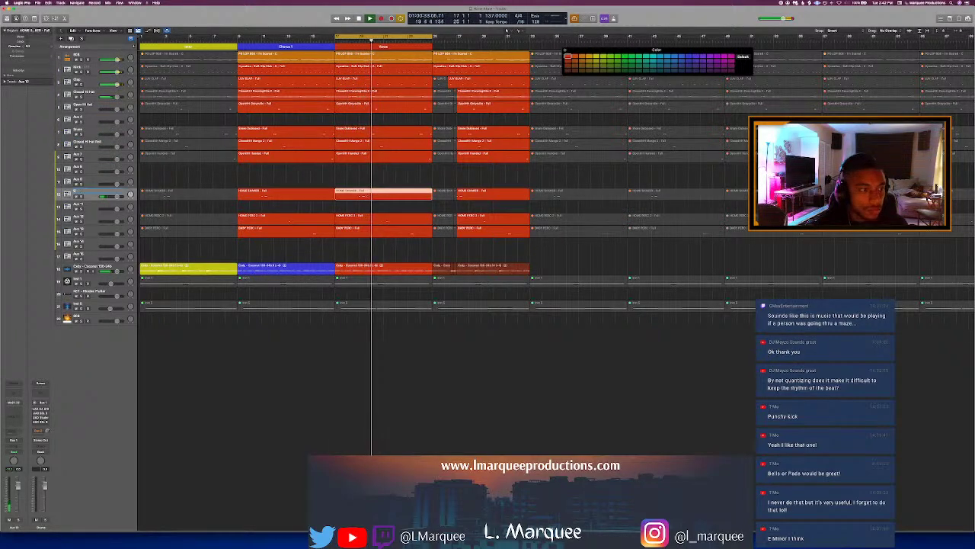
{"action": "left_click", "coordinate": [93, 218]}
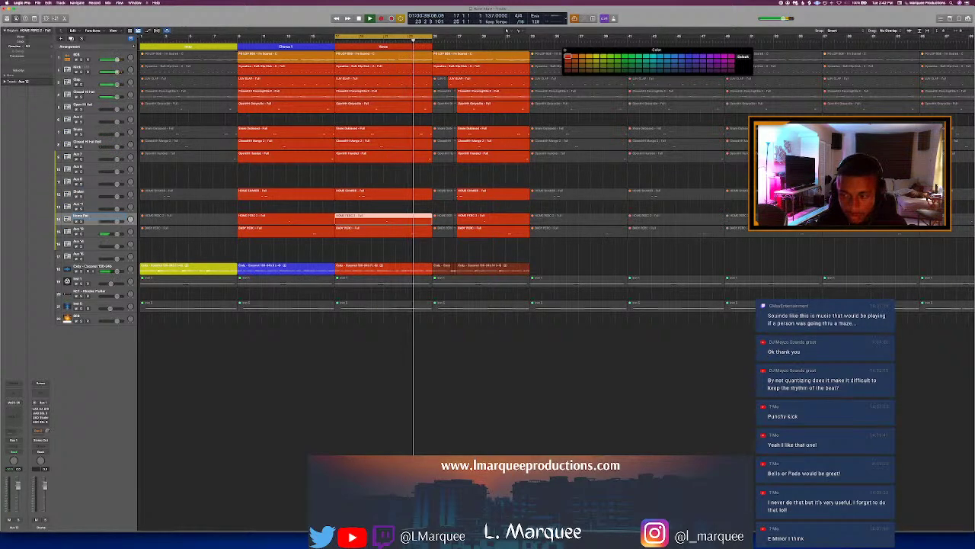
{"action": "left_click", "coordinate": [99, 232]}
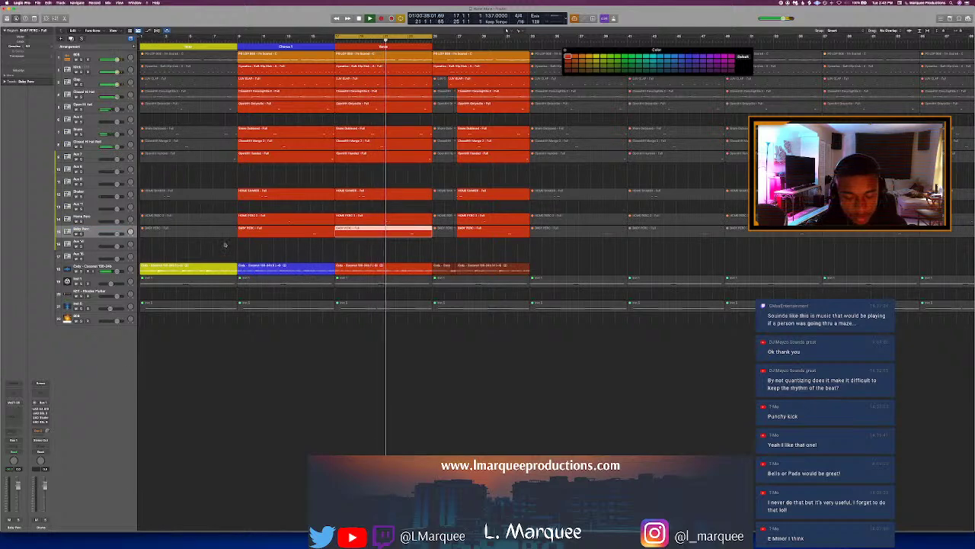
Step: Name all regions after their tracks, close the colour palette and briefly show the event list
{"action": "key", "text": "super+a"}
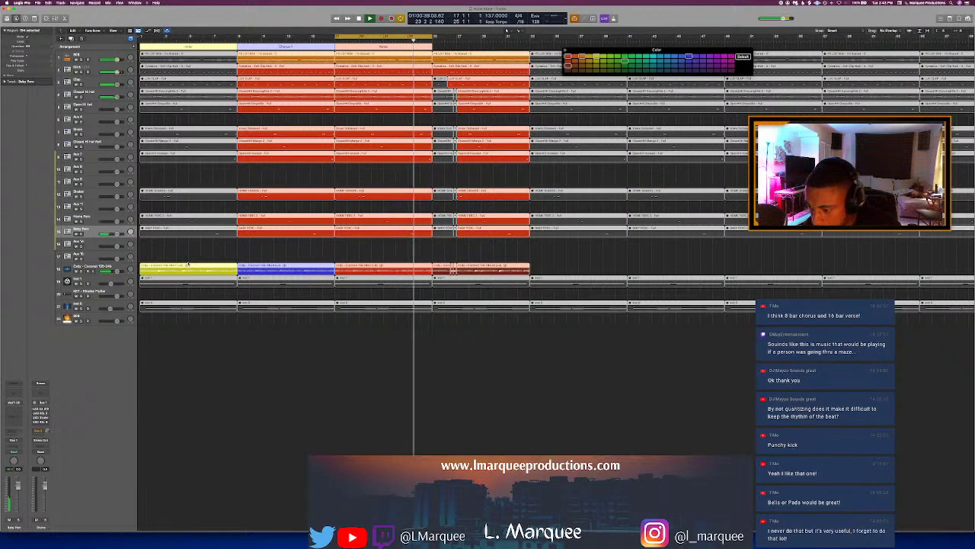
{"action": "key", "text": "alt+shift+n"}
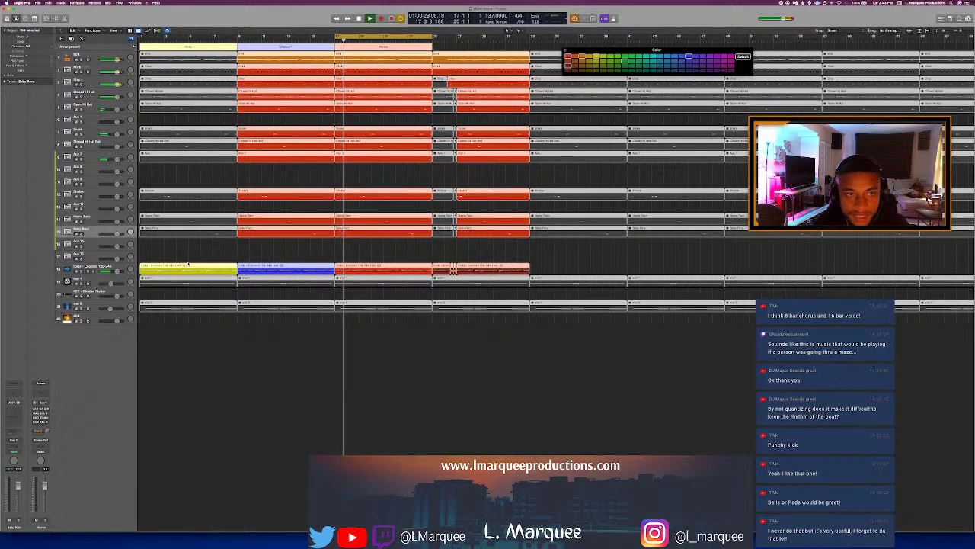
{"action": "key", "text": "alt+c"}
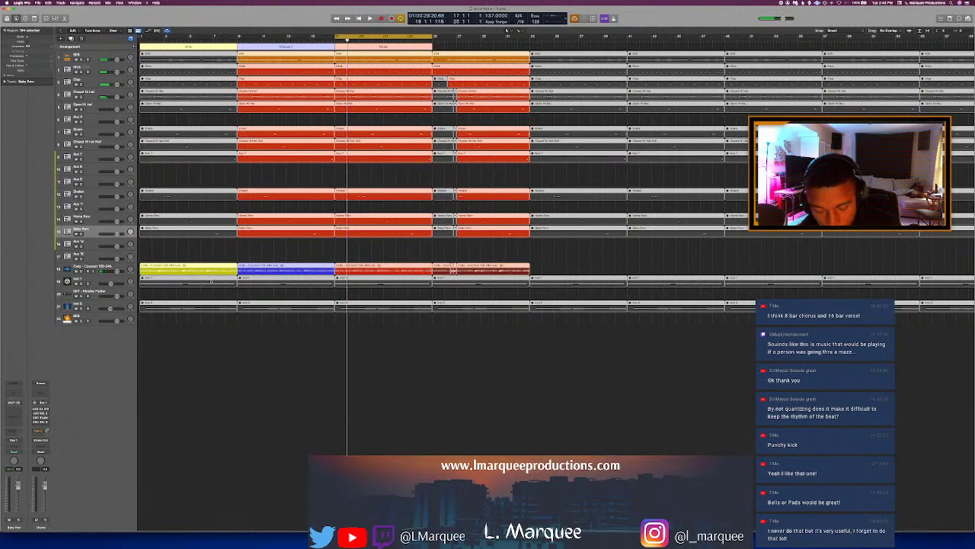
{"action": "key", "text": "d"}
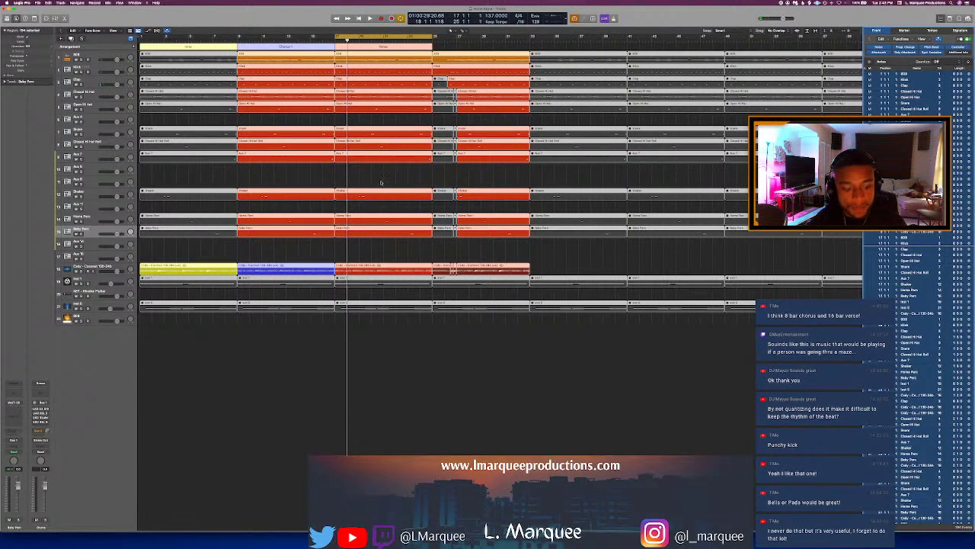
{"action": "key", "text": "d"}
{"action": "left_click", "coordinate": [385, 170]}
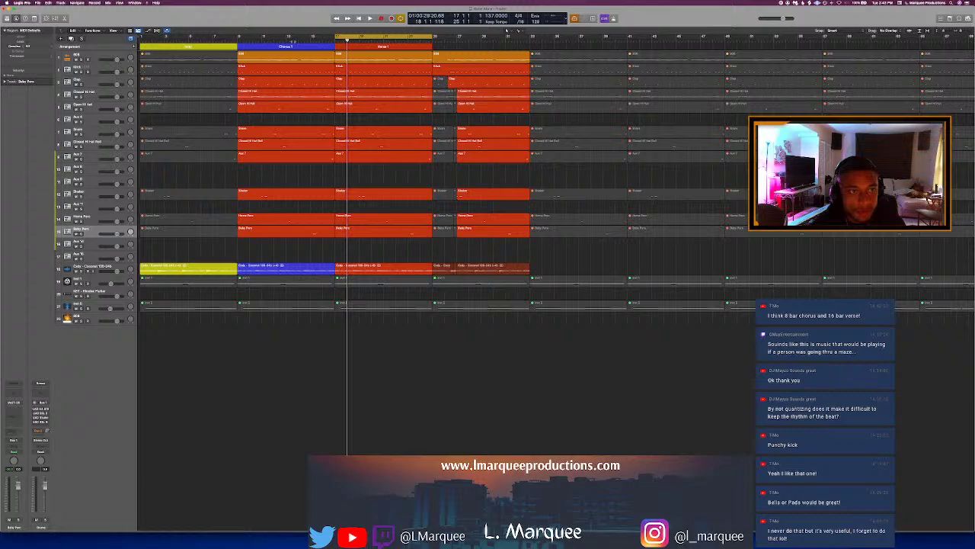
Step: Rename Aux 7 as Open Hi Hat 2 and Open Hi Hat as Open Hi Hat 1, and name all regions after their tracks
{"action": "key", "text": "space"}
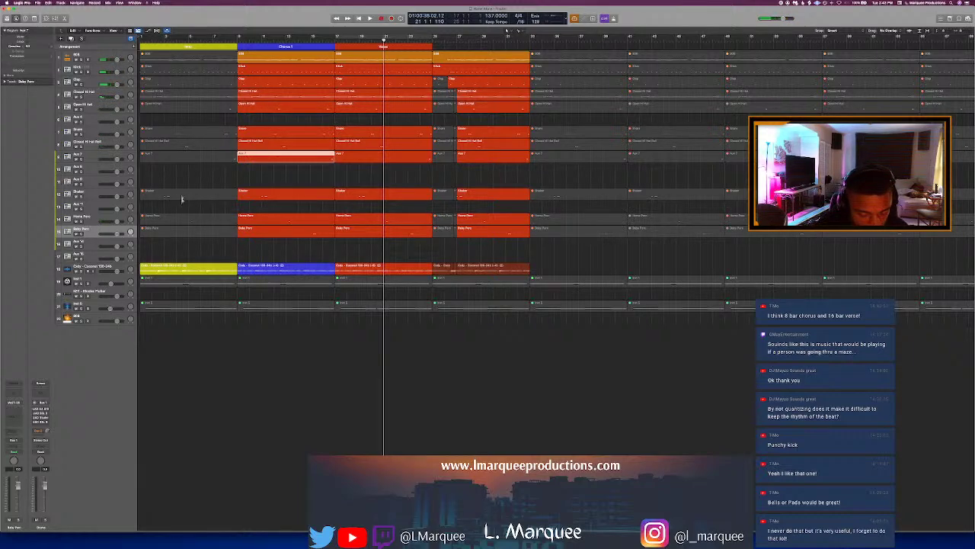
{"action": "left_click", "coordinate": [82, 156]}
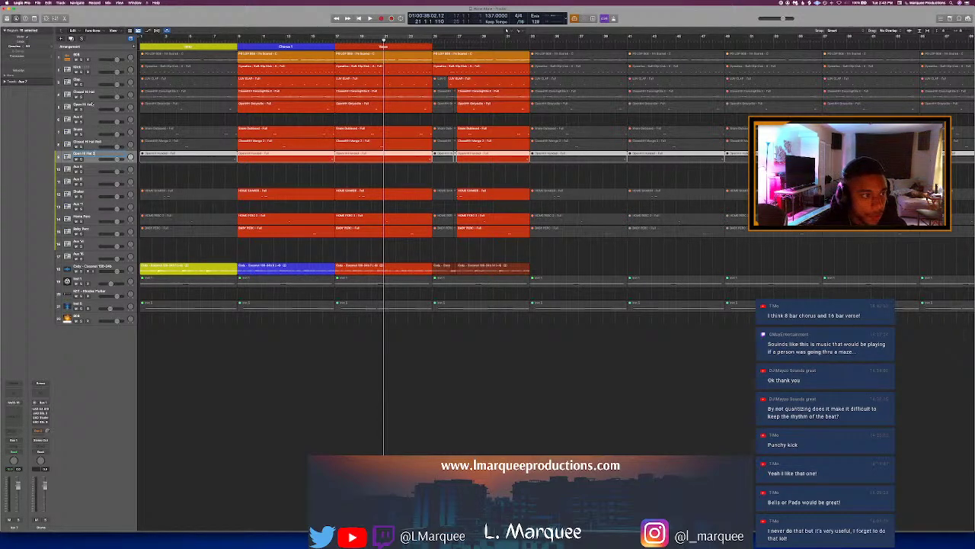
{"action": "left_click", "coordinate": [88, 105]}
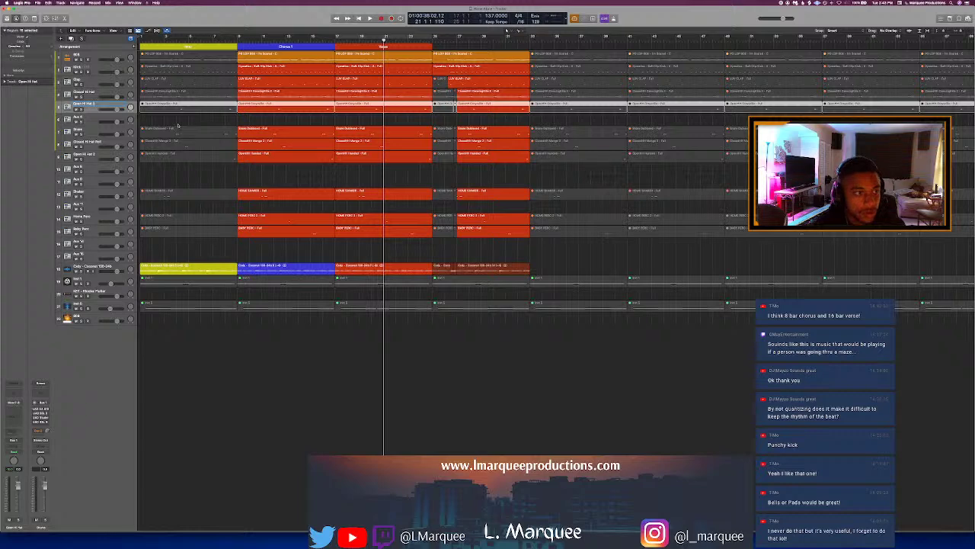
{"action": "key", "text": "super+a"}
{"action": "key", "text": "alt+shift+n"}
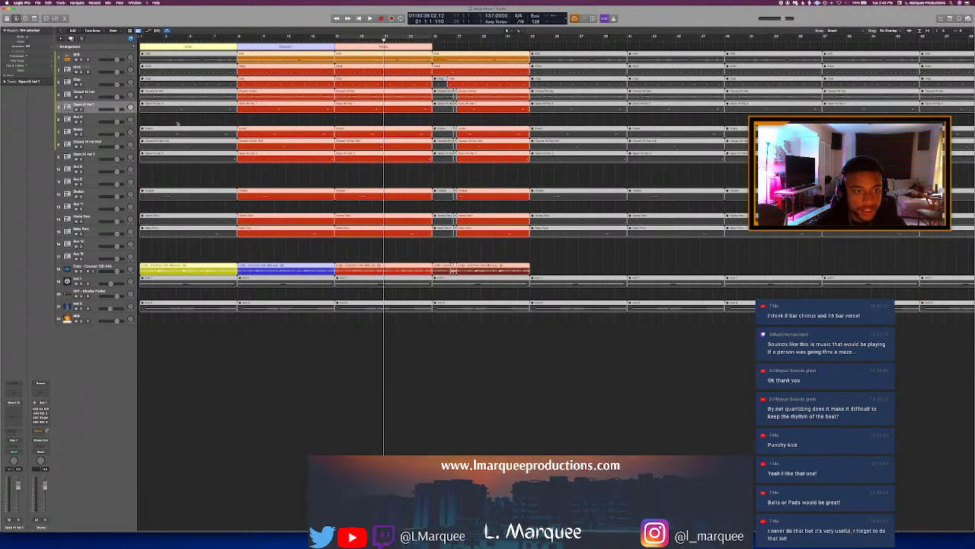
Step: Play from bar 16 and mute the Snare, Shaker, Home Perc, Baby Perc and Closed Hi Hat Roll regions in bars 17 to 25
{"action": "left_click", "coordinate": [322, 40]}
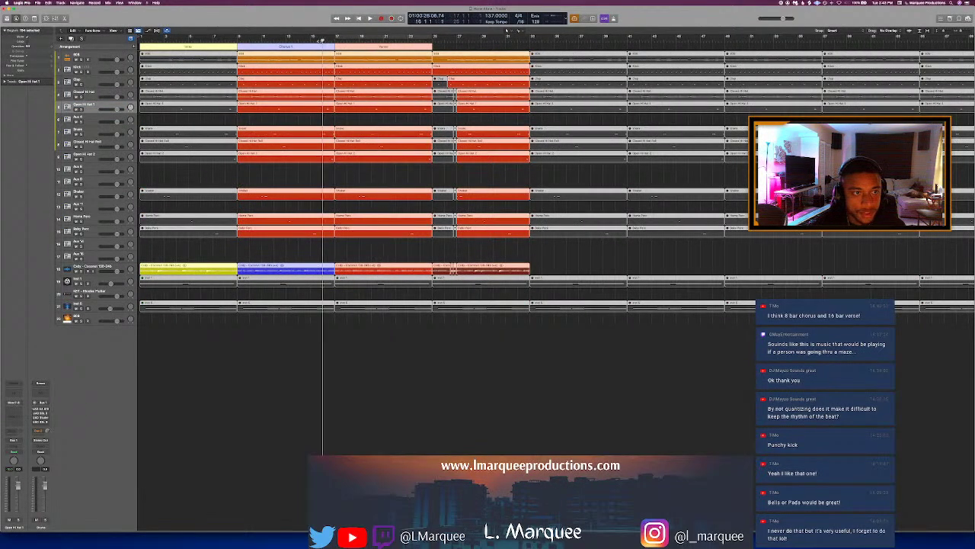
{"action": "left_click", "coordinate": [358, 246]}
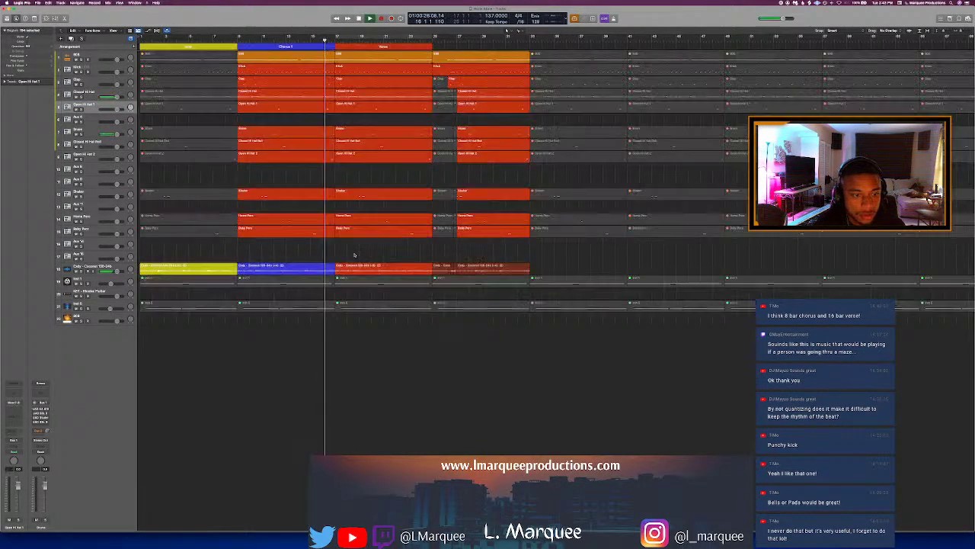
{"action": "left_click", "coordinate": [357, 134]}
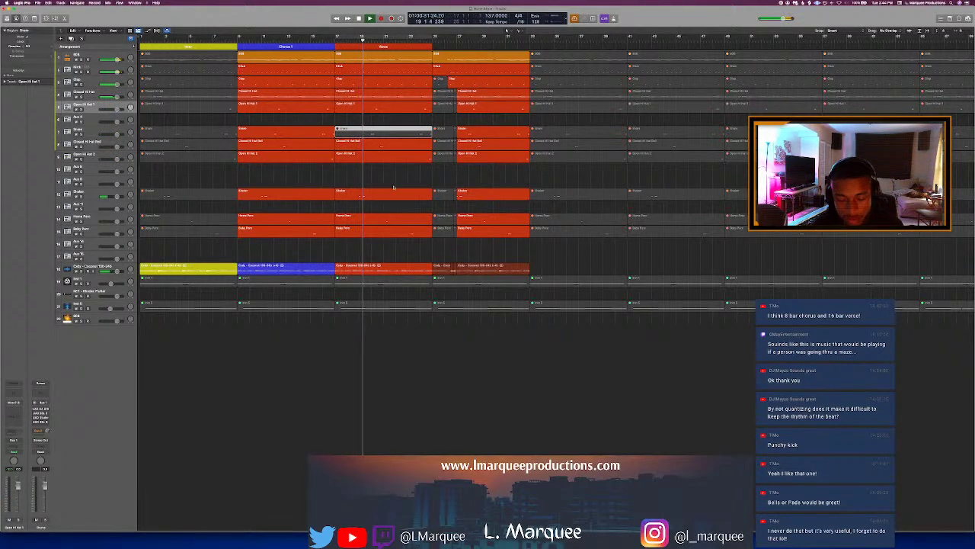
{"action": "left_click_drag", "start_coordinate": [394, 187], "coordinate": [395, 237]}
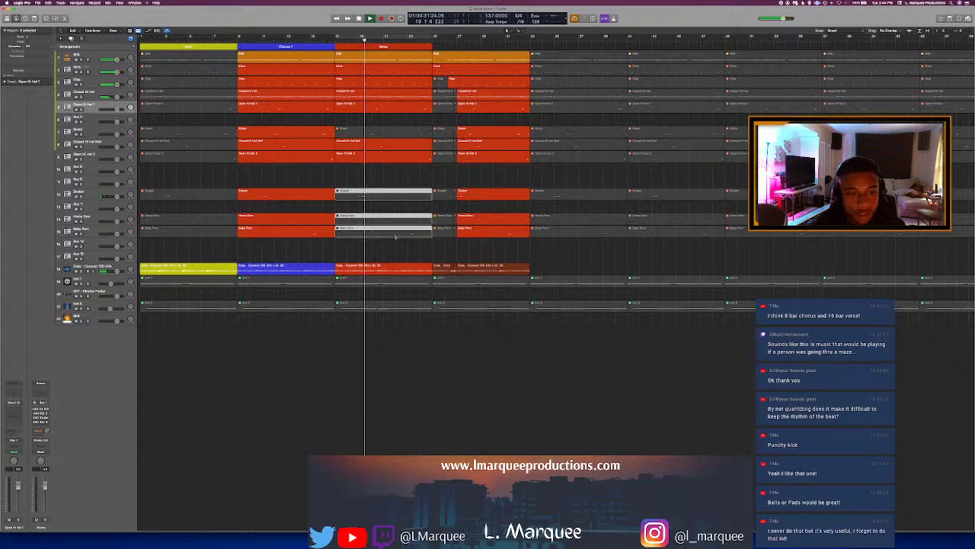
{"action": "left_click", "coordinate": [406, 144]}
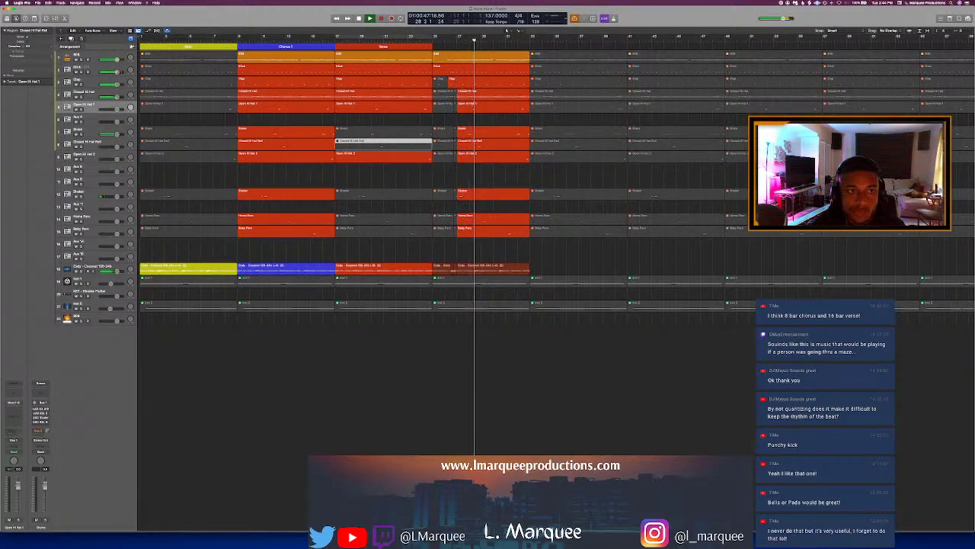
Step: Add an arrangement marker named Verse over bars 25 to 33
{"action": "left_click", "coordinate": [506, 29]}
{"action": "left_click", "coordinate": [480, 47]}
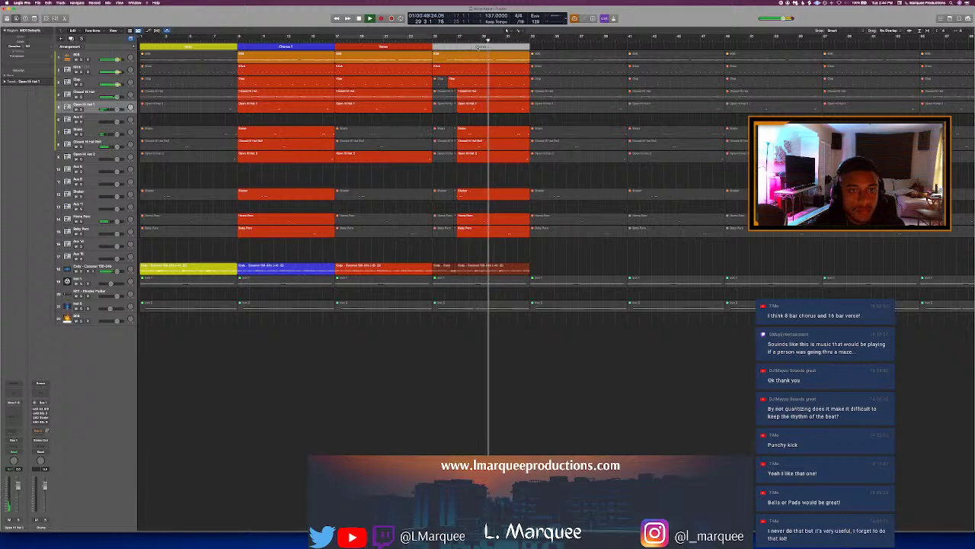
{"action": "left_click", "coordinate": [481, 47]}
{"action": "left_click", "coordinate": [486, 53]}
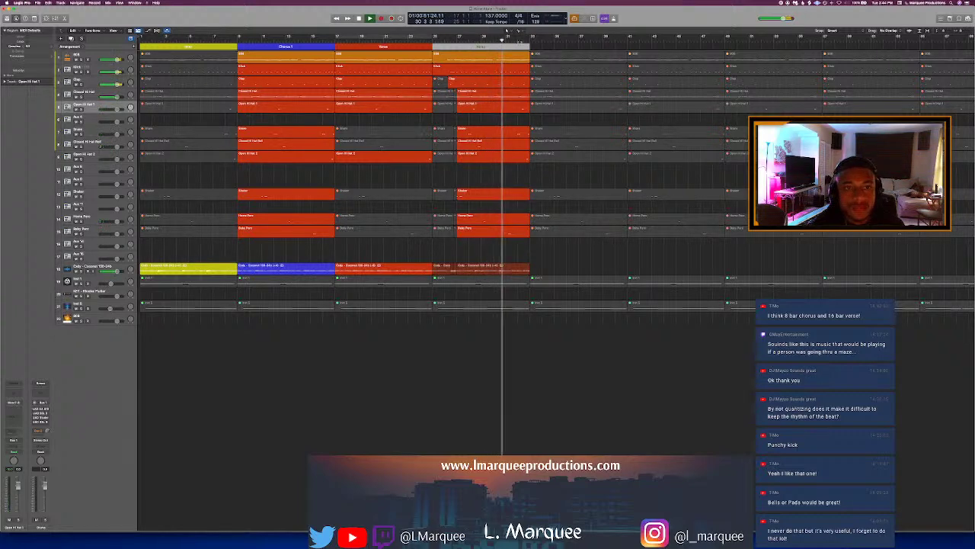
Step: Mute the closing notes in bar 32 of the 808 region, audition the change and close the piano roll
{"action": "left_click", "coordinate": [495, 47]}
{"action": "key", "text": "p"}
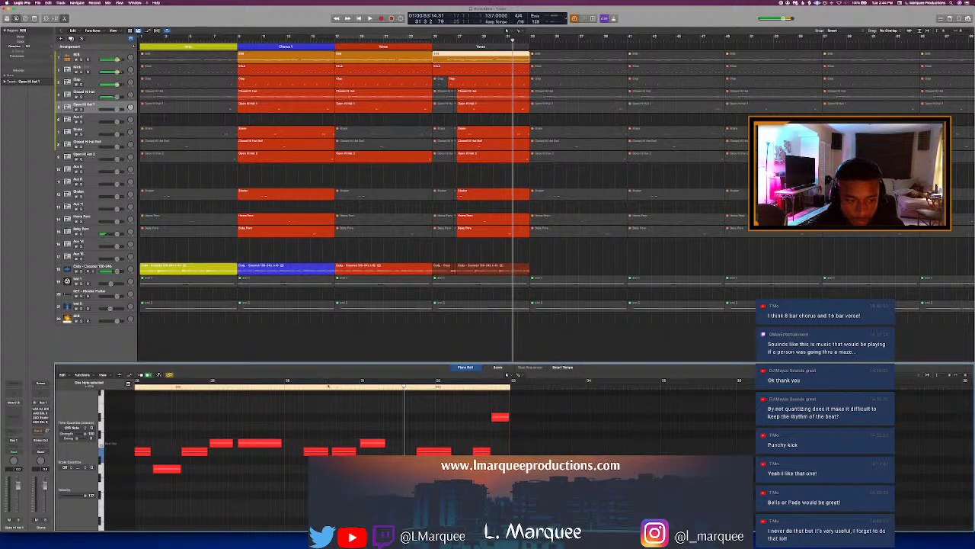
{"action": "left_click", "coordinate": [323, 386]}
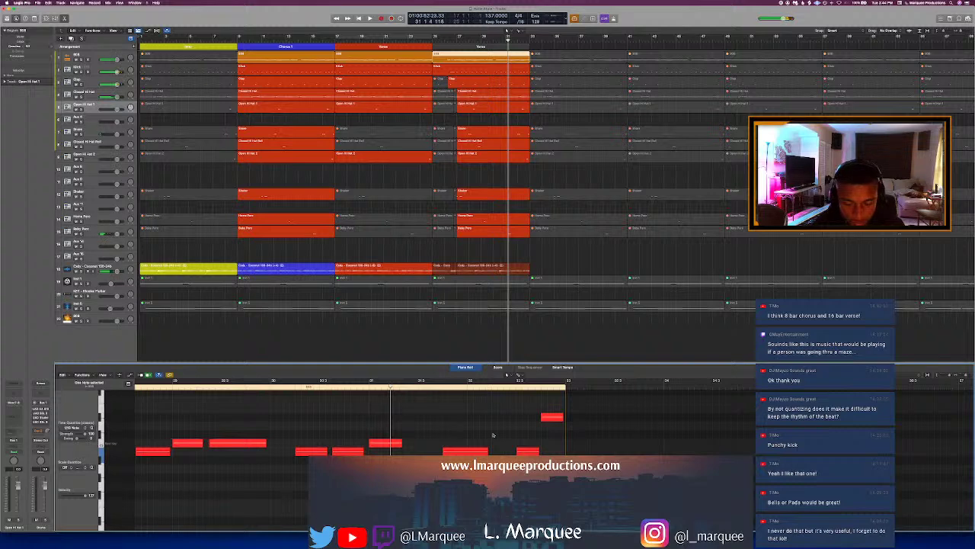
{"action": "left_click_drag", "start_coordinate": [492, 411], "coordinate": [564, 464]}
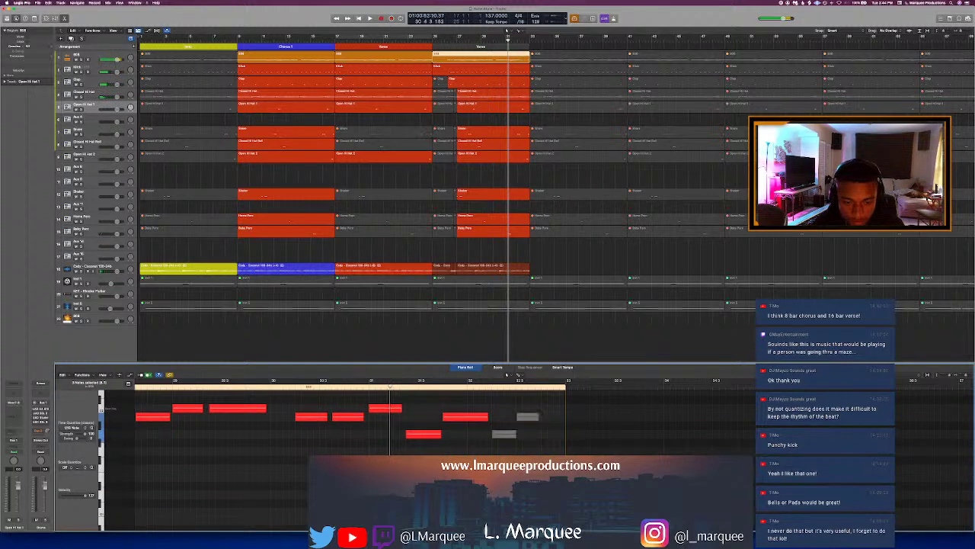
{"action": "key", "text": "space"}
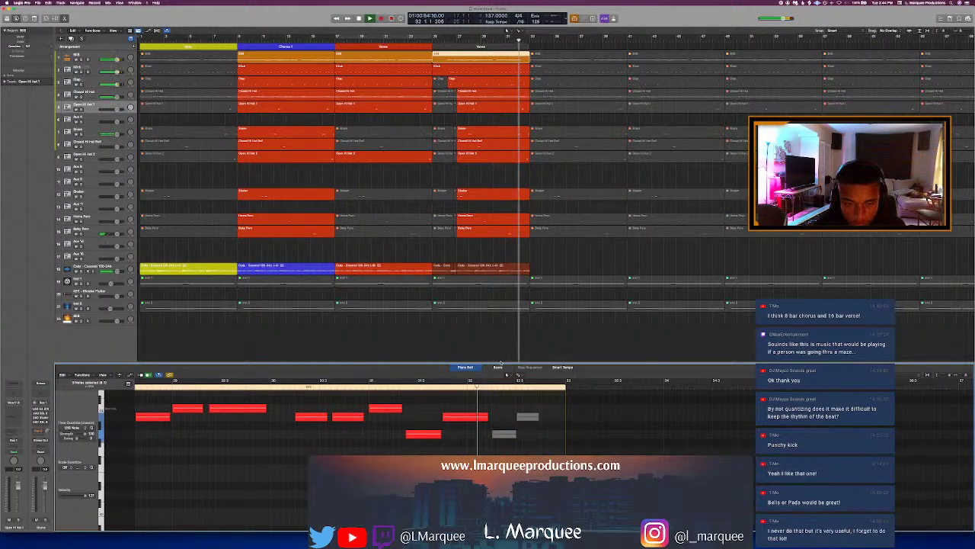
{"action": "key", "text": "e"}
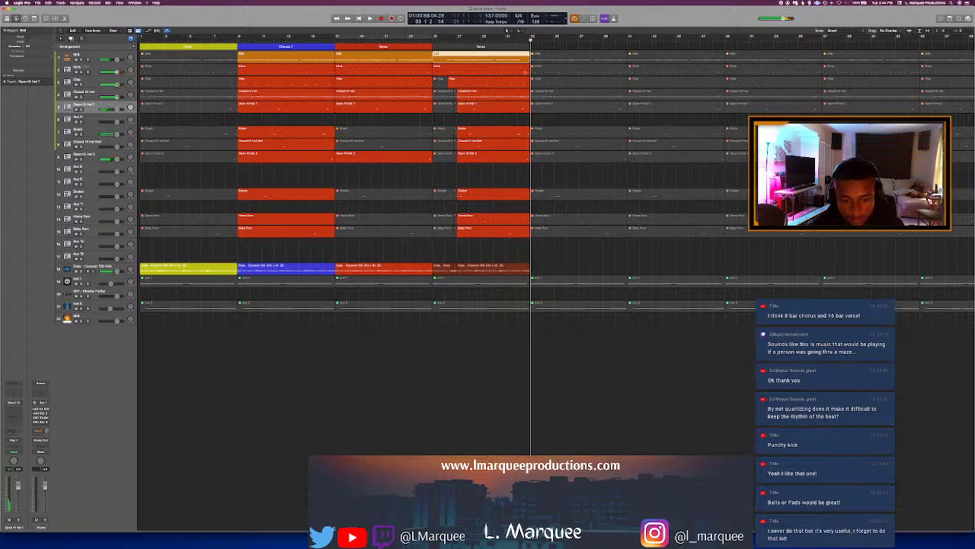
Step: Play from bar 29, mute the kick note early in bar 32 of the Kick region and close the piano roll
{"action": "left_click", "coordinate": [491, 38]}
{"action": "left_click", "coordinate": [503, 67]}
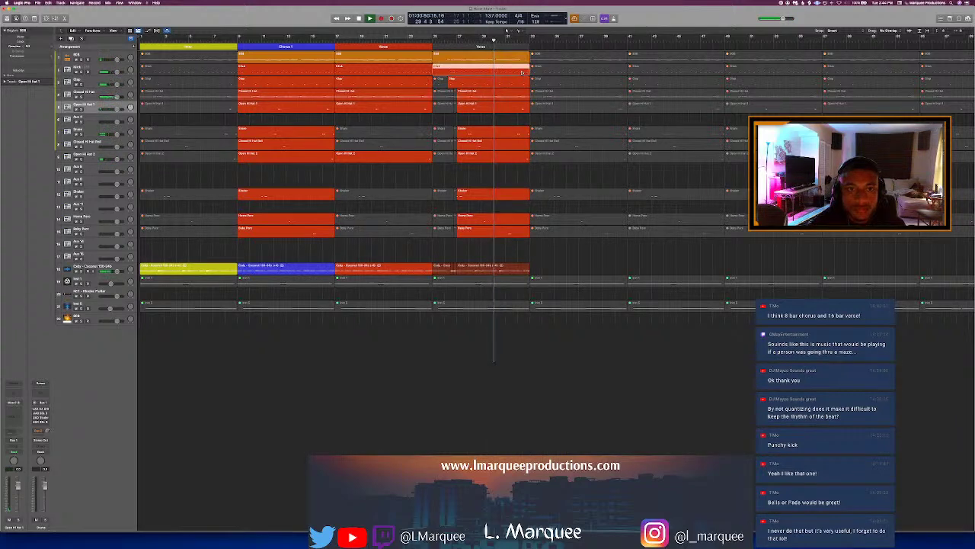
{"action": "key", "text": "e"}
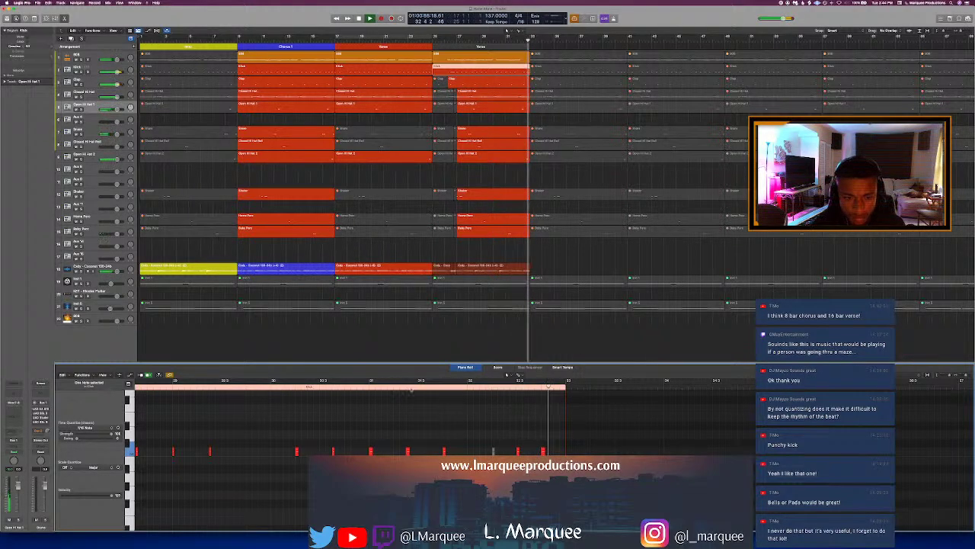
{"action": "key", "text": "space"}
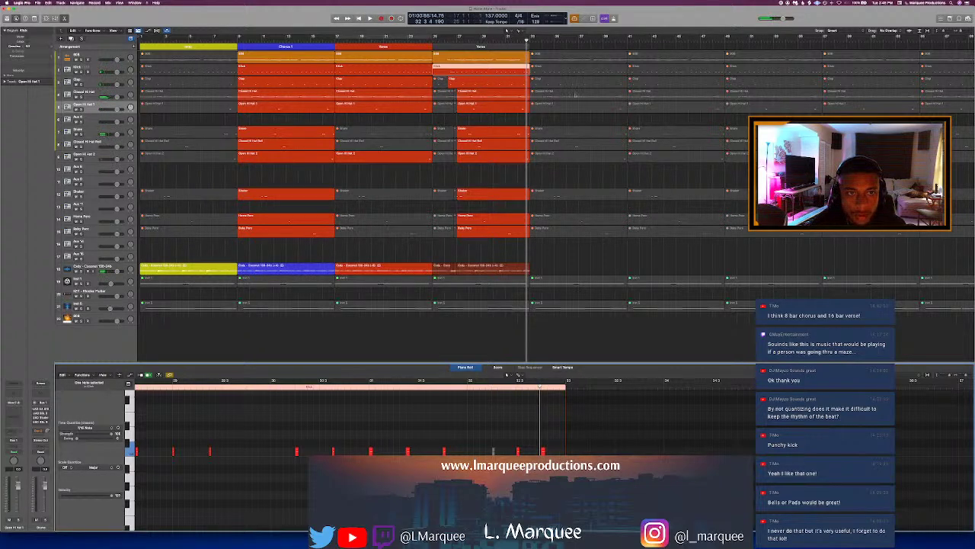
{"action": "key", "text": "e"}
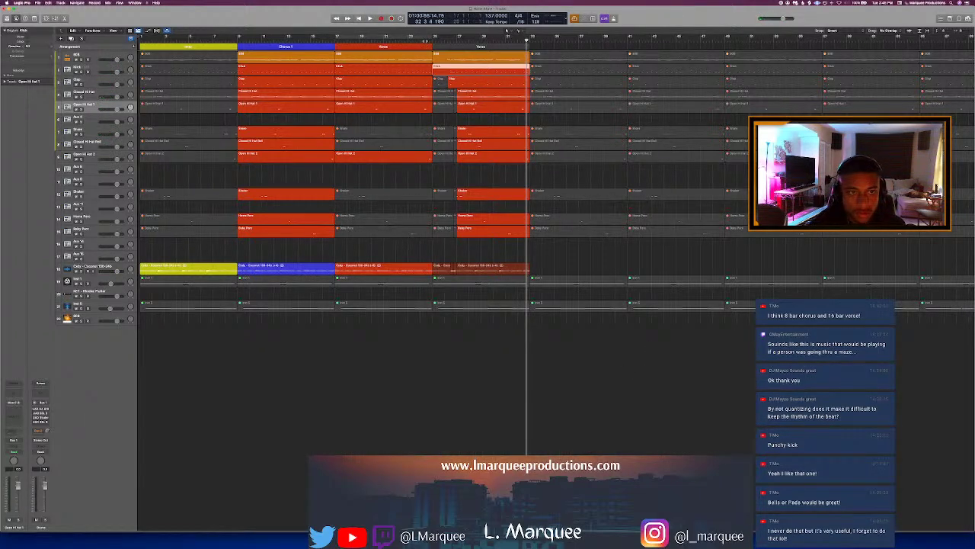
Step: Play from bar 24 and rename the two Verse arrangement markers as Verse 1 A and Verse 1 B
{"action": "key", "text": "comma"}
{"action": "key", "text": "comma"}
{"action": "key", "text": "comma"}
{"action": "key", "text": "comma"}
{"action": "key", "text": "comma"}
{"action": "key", "text": "comma"}
{"action": "key", "text": "comma"}
{"action": "key", "text": "comma"}
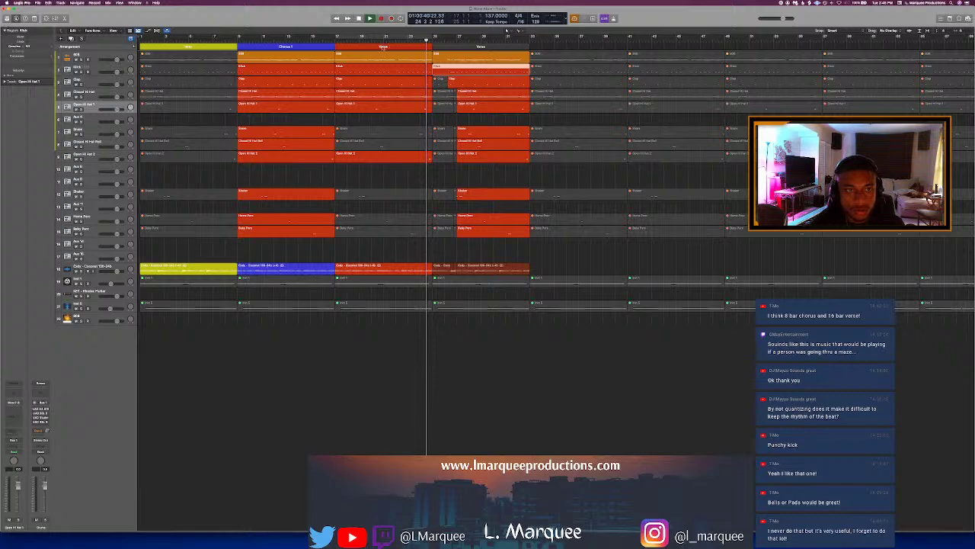
{"action": "left_click", "coordinate": [383, 47]}
{"action": "left_click", "coordinate": [403, 74]}
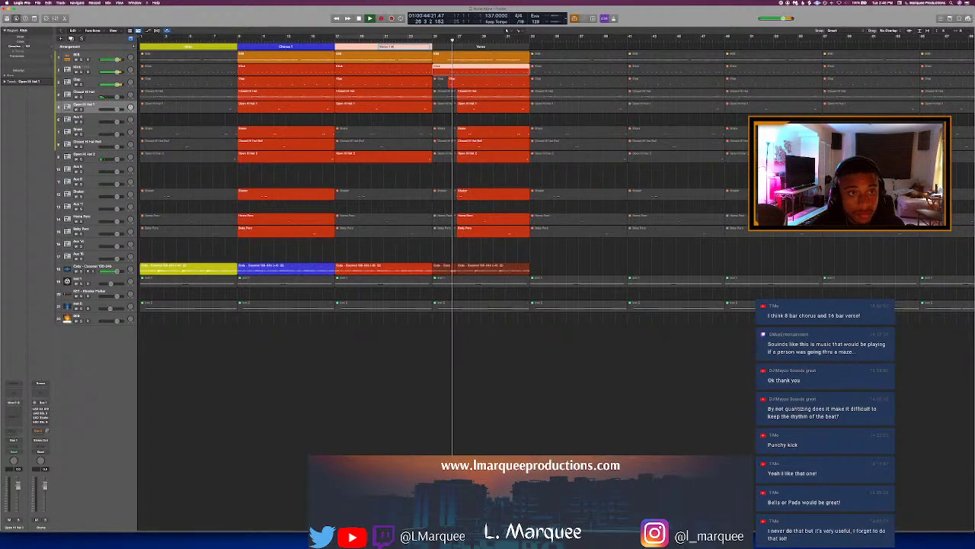
{"action": "left_click", "coordinate": [484, 46]}
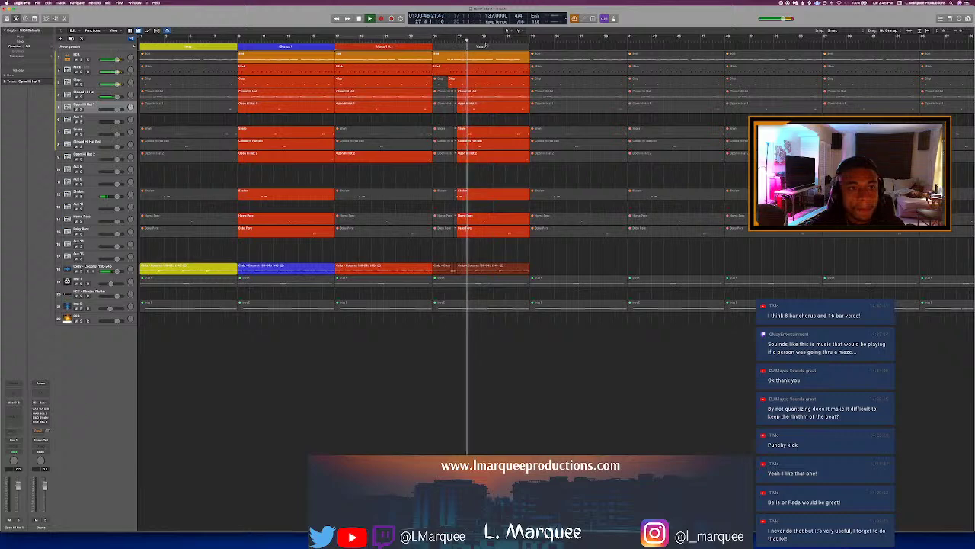
{"action": "left_click", "coordinate": [485, 45]}
{"action": "left_click", "coordinate": [493, 73]}
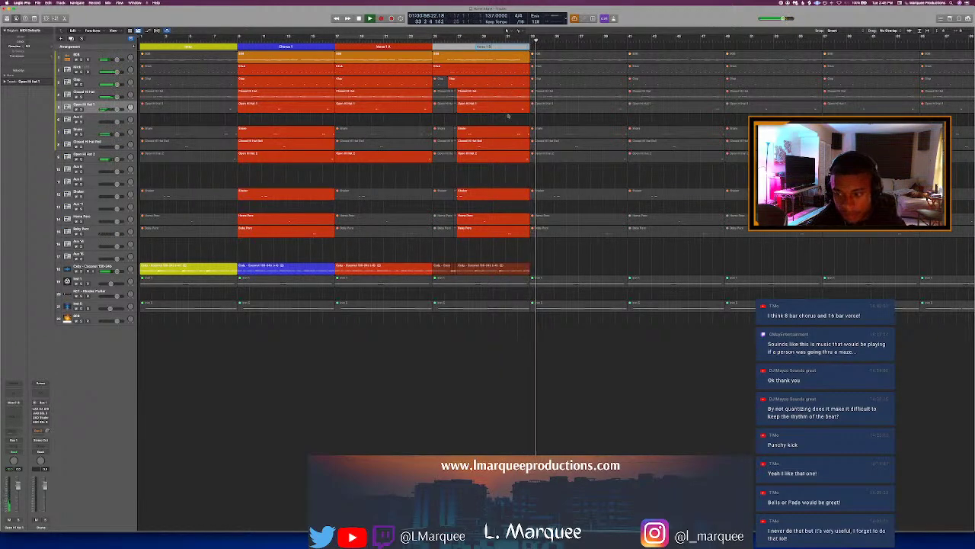
Step: Play from bar 29 and recolour the Verse 1 B arrangement marker red to match Verse 1 A
{"action": "left_click", "coordinate": [481, 40]}
{"action": "left_click", "coordinate": [464, 48]}
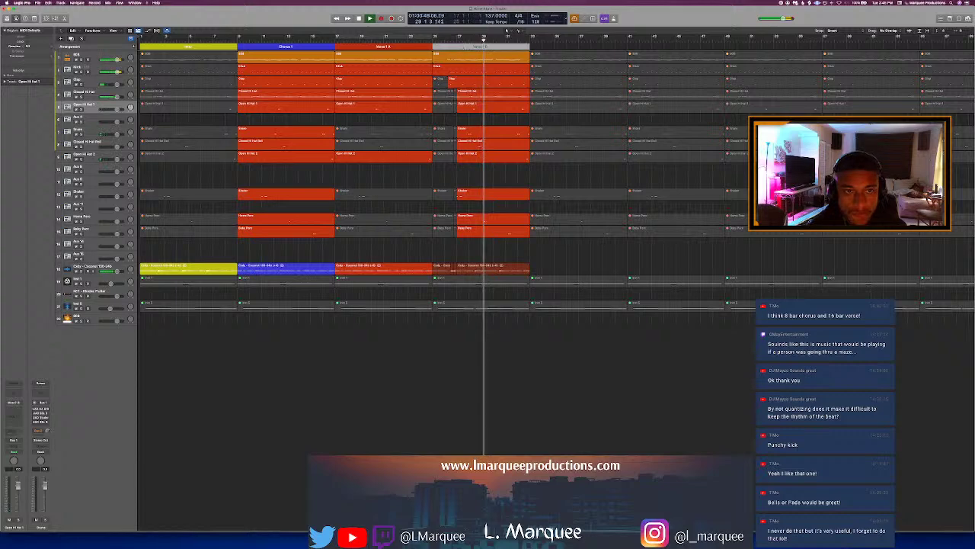
{"action": "key", "text": "alt+c"}
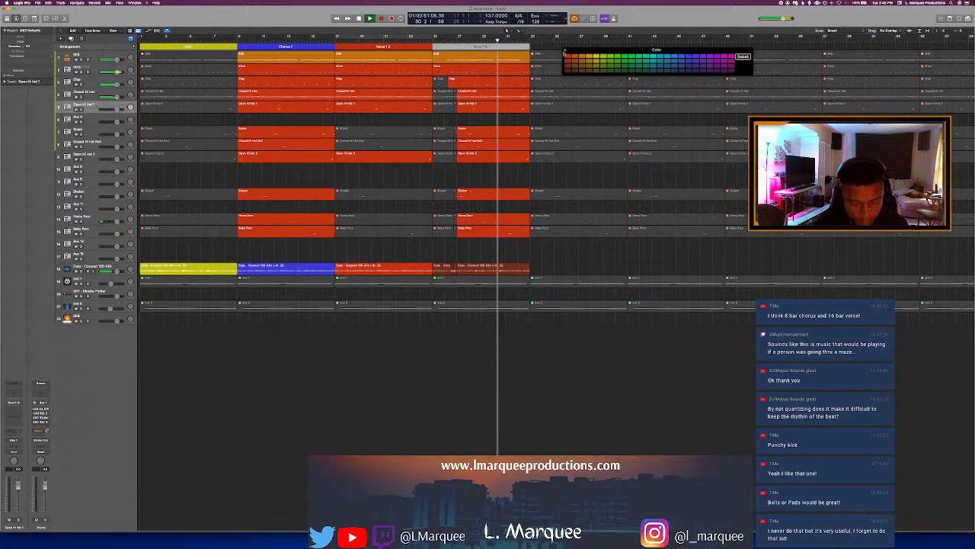
{"action": "left_click", "coordinate": [566, 60]}
{"action": "key", "text": "alt+c"}
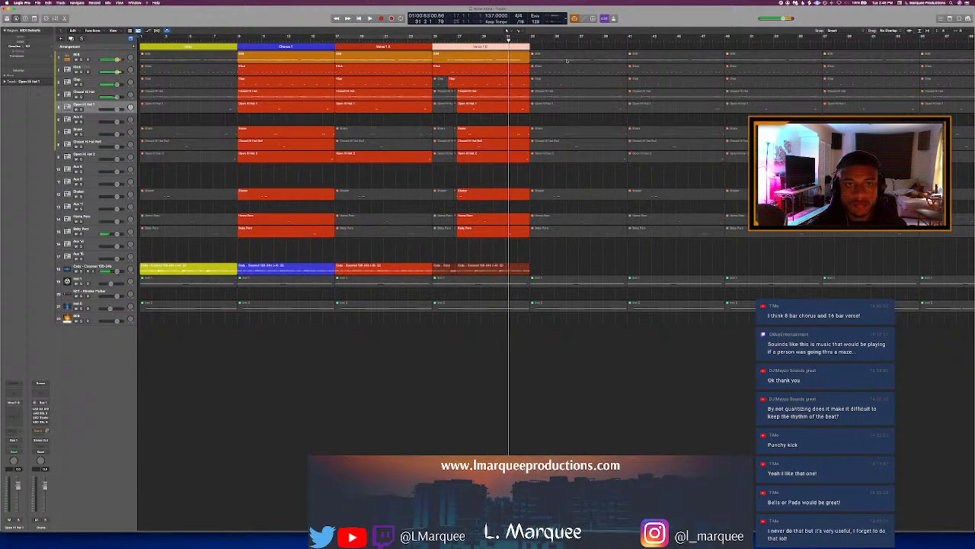
Step: Audition from bar 29 and open the melody audio region over bars 27 to 33 in the audio editor
{"action": "left_click", "coordinate": [481, 40]}
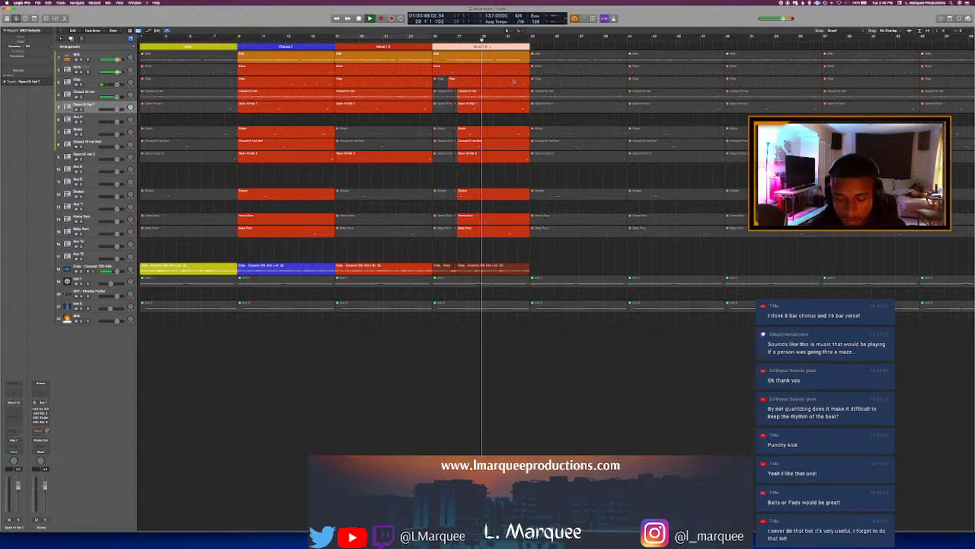
{"action": "left_click_drag", "start_coordinate": [482, 36], "coordinate": [532, 43]}
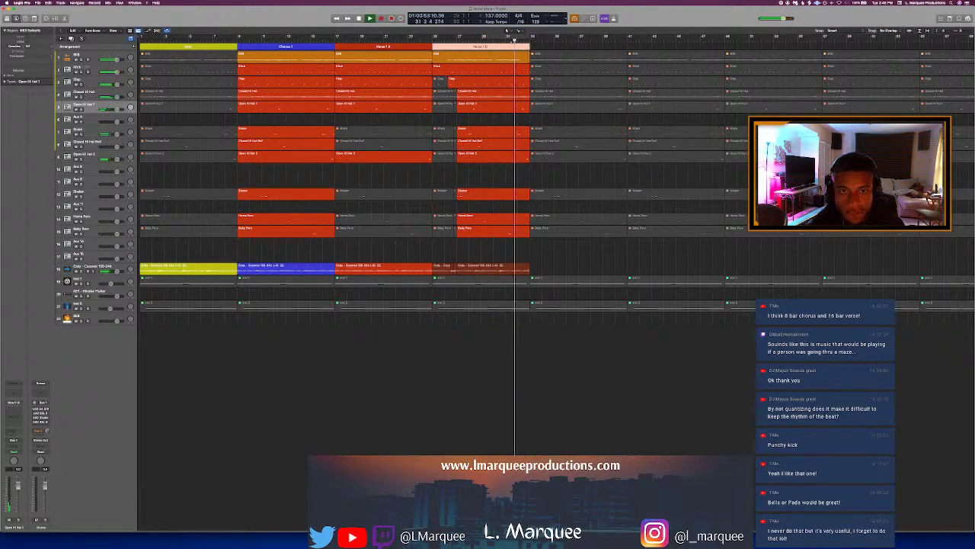
{"action": "left_click", "coordinate": [515, 266]}
{"action": "left_click_drag", "start_coordinate": [515, 266], "coordinate": [515, 268]}
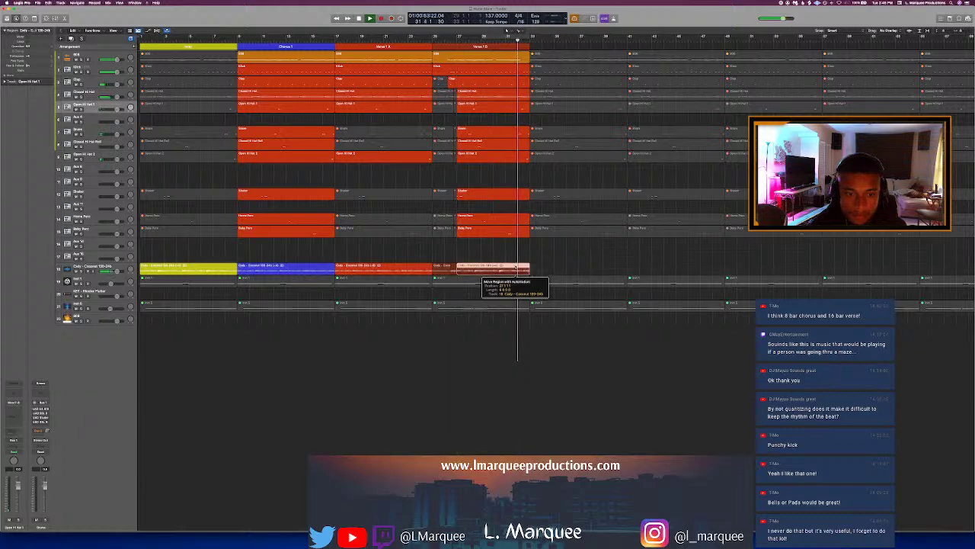
{"action": "double_click", "coordinate": [516, 268]}
{"action": "scroll", "coordinate": [555, 429], "scroll_direction": "down", "scroll_amount": 5}
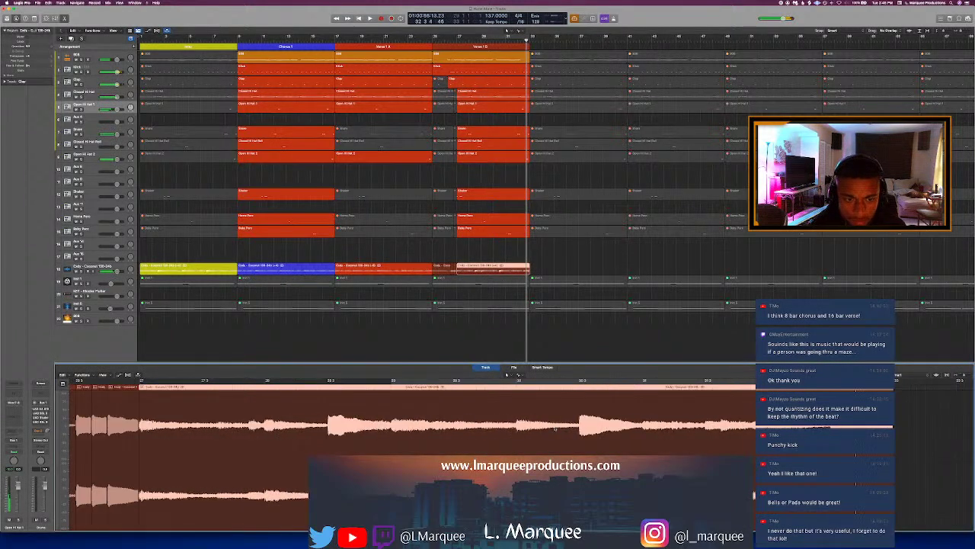
{"action": "scroll", "coordinate": [555, 429], "scroll_direction": "left", "scroll_amount": 4}
{"action": "scroll", "coordinate": [579, 413], "scroll_direction": "right", "scroll_amount": 3}
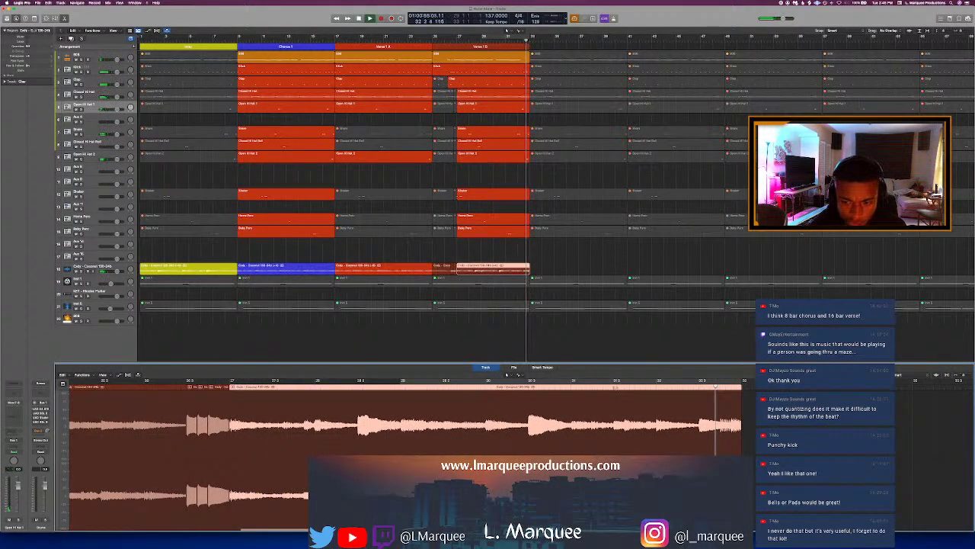
Step: Split the melody region at beats 3 and 4 of bar 32, replace the beat 4 slice with a copy of beat 3, and audition it
{"action": "key", "text": "space"}
{"action": "scroll", "coordinate": [610, 404], "scroll_direction": "right", "scroll_amount": 5}
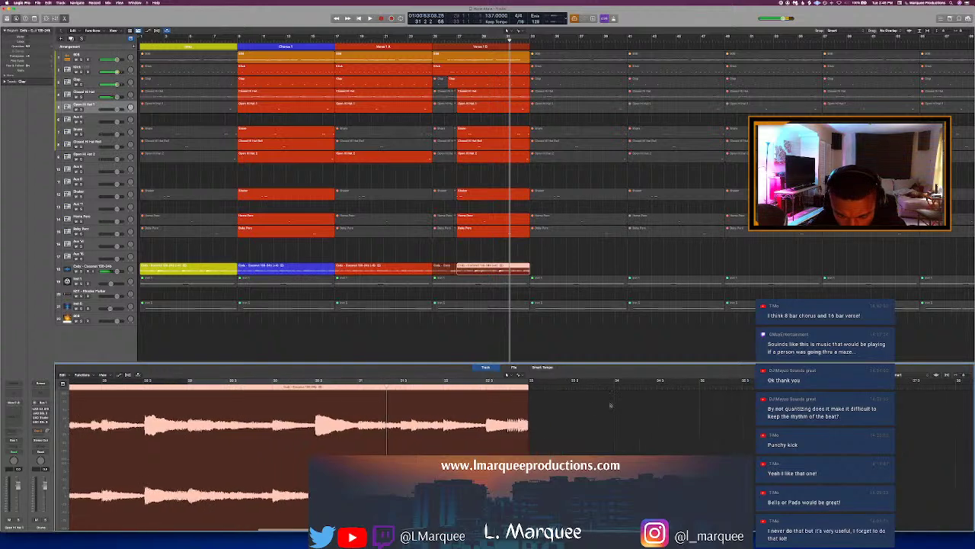
{"action": "key", "text": "space"}
{"action": "scroll", "coordinate": [536, 395], "scroll_direction": "up", "scroll_amount": 2}
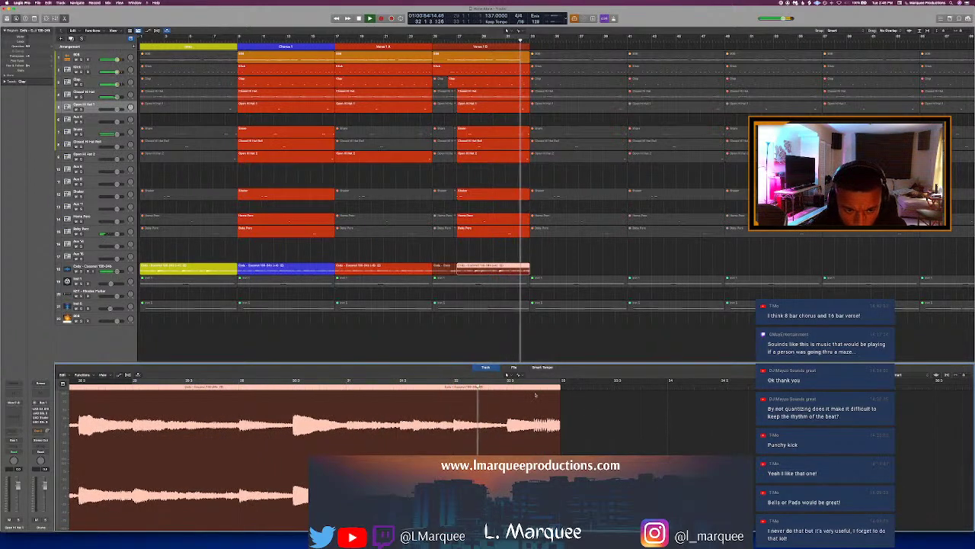
{"action": "key", "text": "space"}
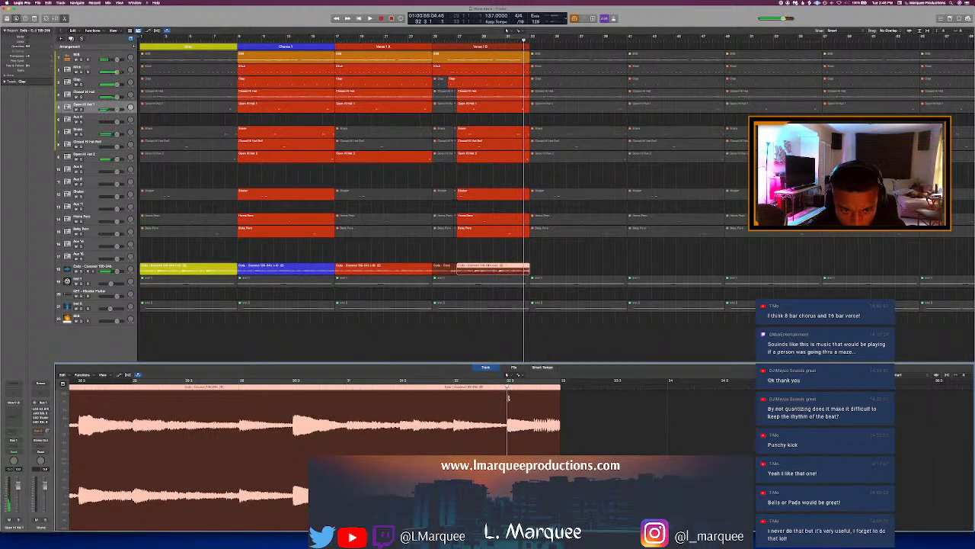
{"action": "scroll", "coordinate": [555, 388], "scroll_direction": "up", "scroll_amount": 3}
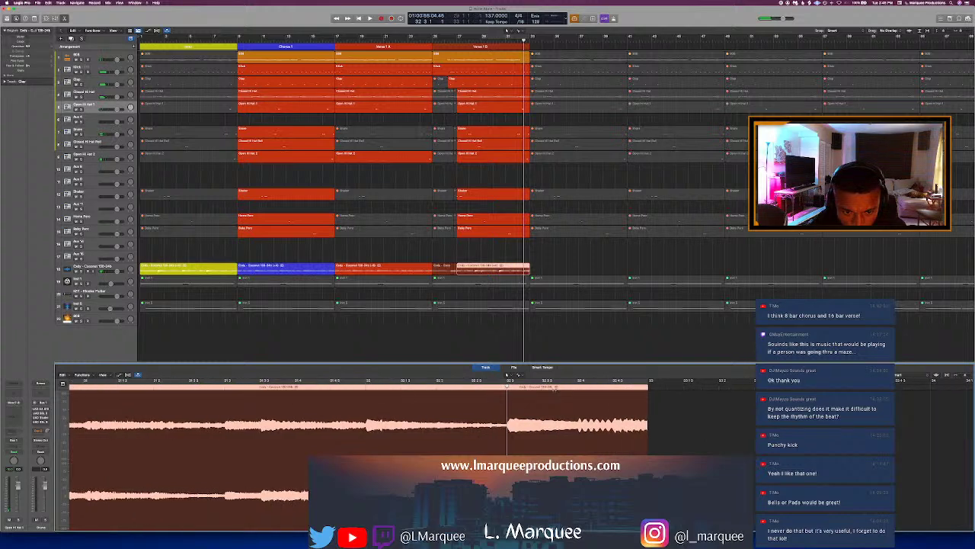
{"action": "left_click", "coordinate": [578, 399]}
{"action": "left_click", "coordinate": [578, 401]}
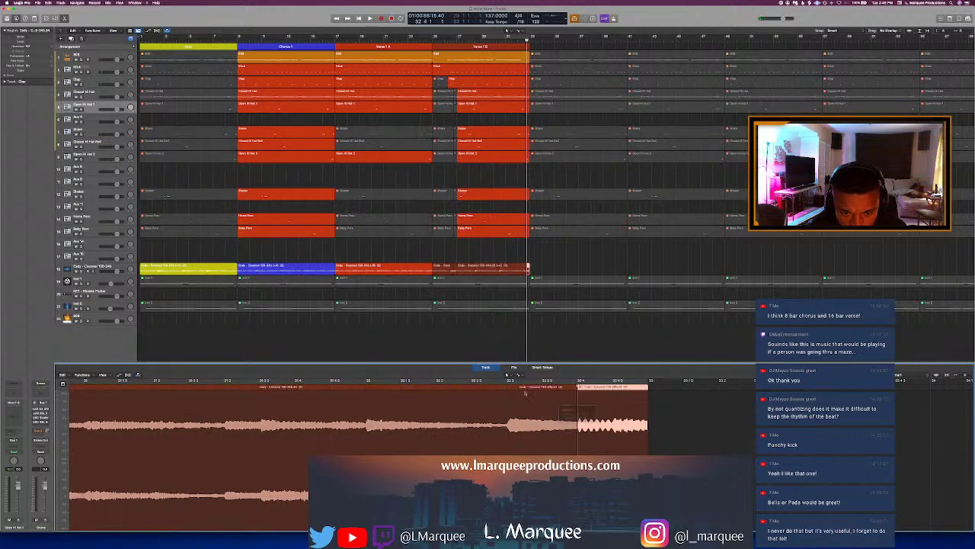
{"action": "left_click", "coordinate": [510, 400]}
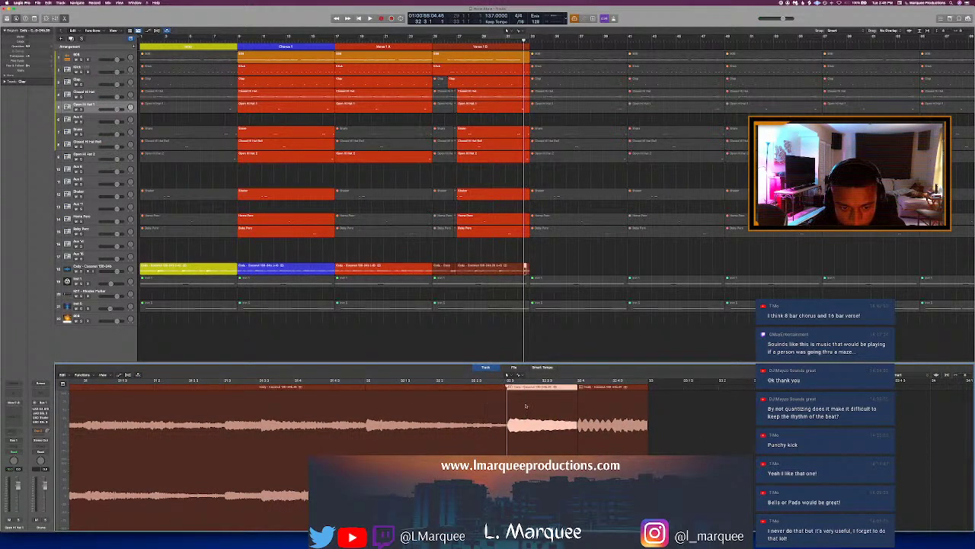
{"action": "key", "text": "shift+Right"}
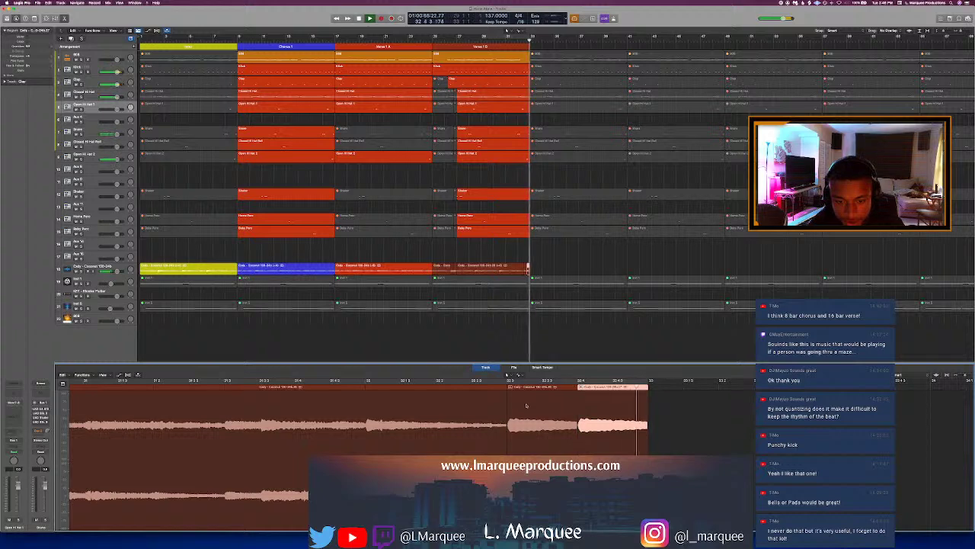
{"action": "left_click", "coordinate": [507, 374]}
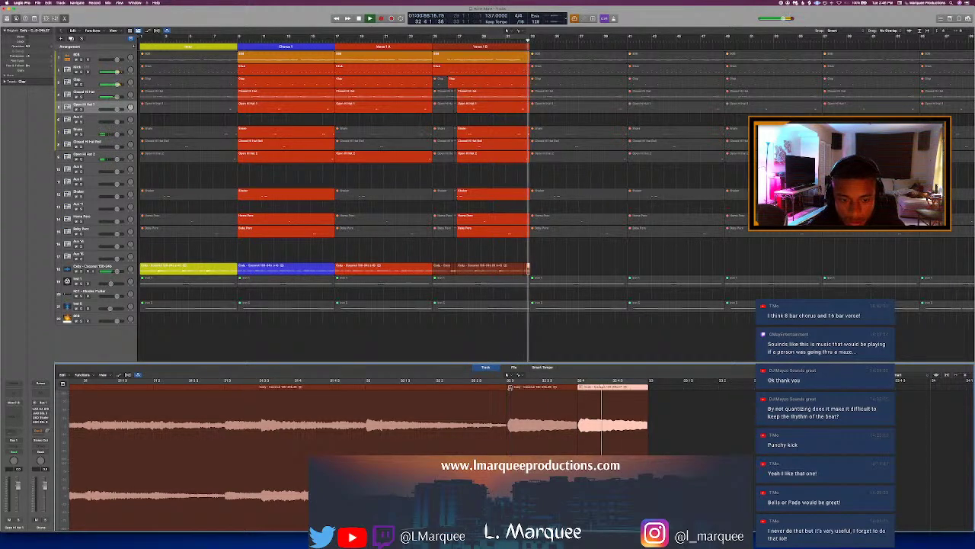
{"action": "key", "text": "space"}
Step: Add a clap note on beat 4 of bar 32 in the Clap region, audition it and close the piano roll
{"action": "left_click", "coordinate": [519, 82]}
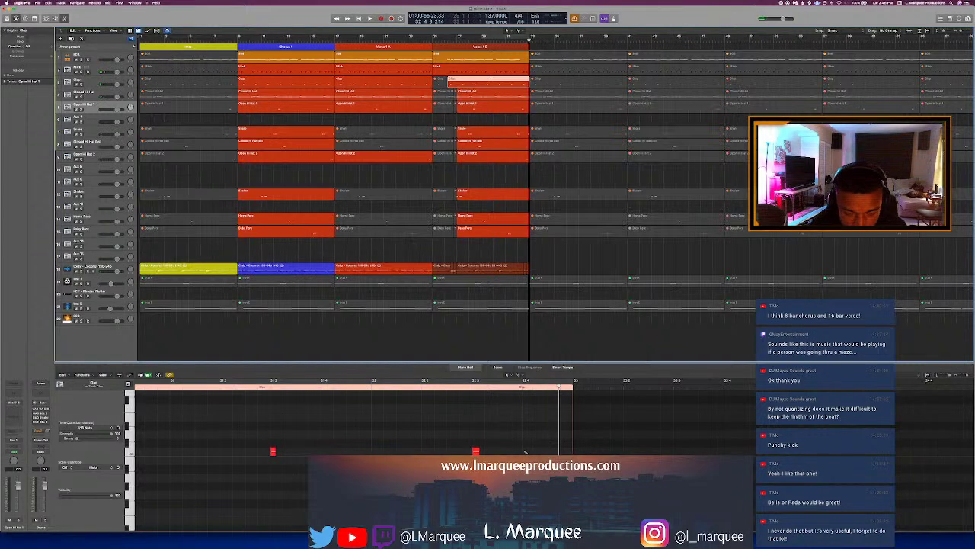
{"action": "left_click", "coordinate": [526, 452]}
{"action": "key", "text": "space"}
{"action": "key", "text": "e"}
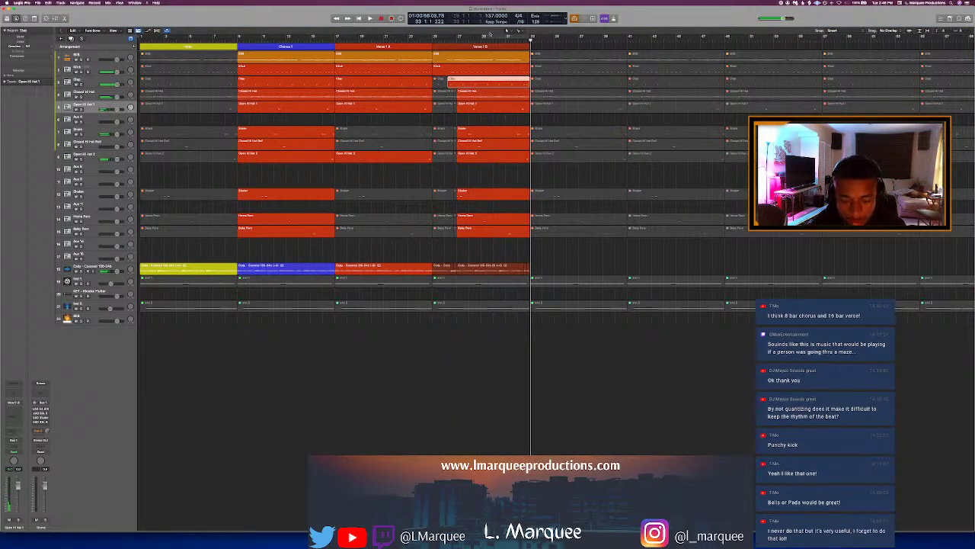
Step: Audition Verse 1 B from bar 27, from bar 30 and from just before bar 25, ending with the piano roll closed
{"action": "left_click", "coordinate": [513, 71]}
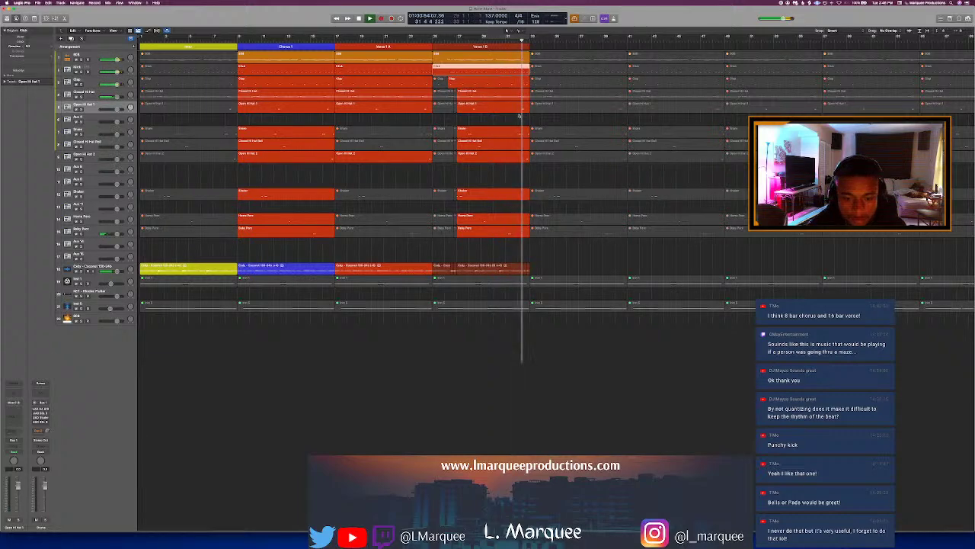
{"action": "key", "text": "e"}
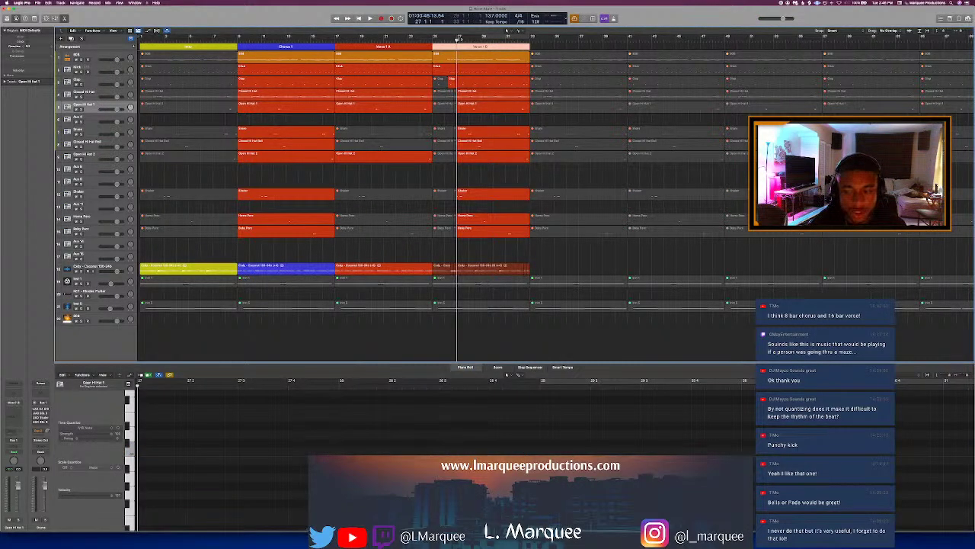
{"action": "key", "text": "space"}
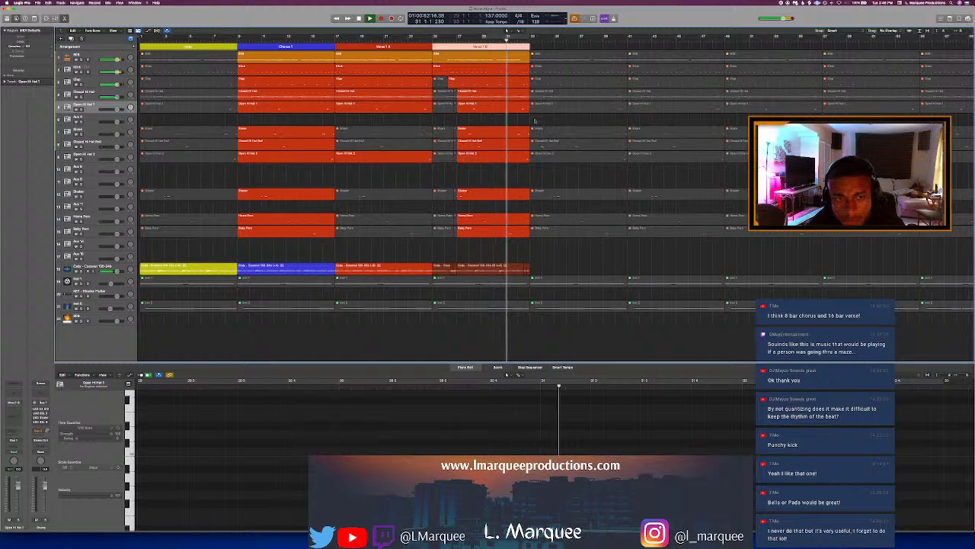
{"action": "left_click", "coordinate": [499, 39]}
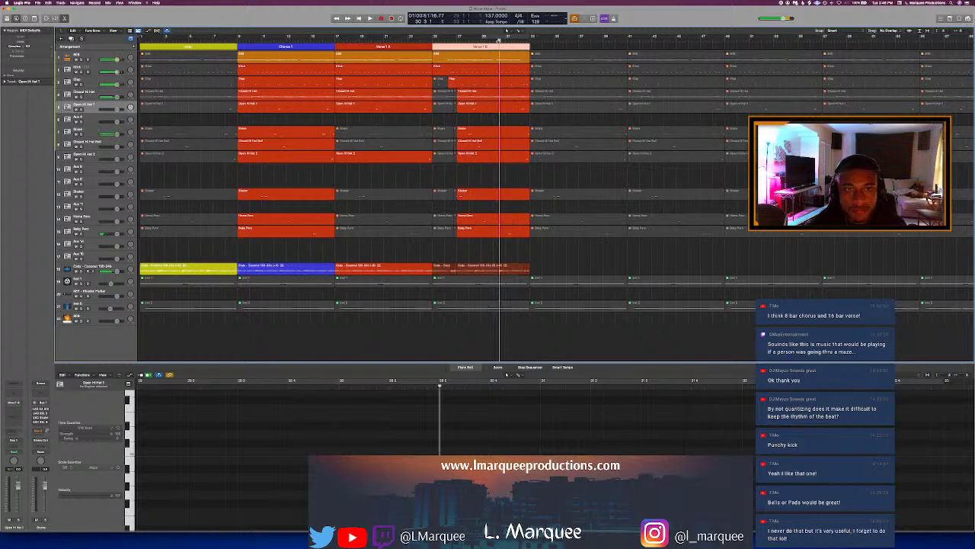
{"action": "left_click", "coordinate": [431, 40]}
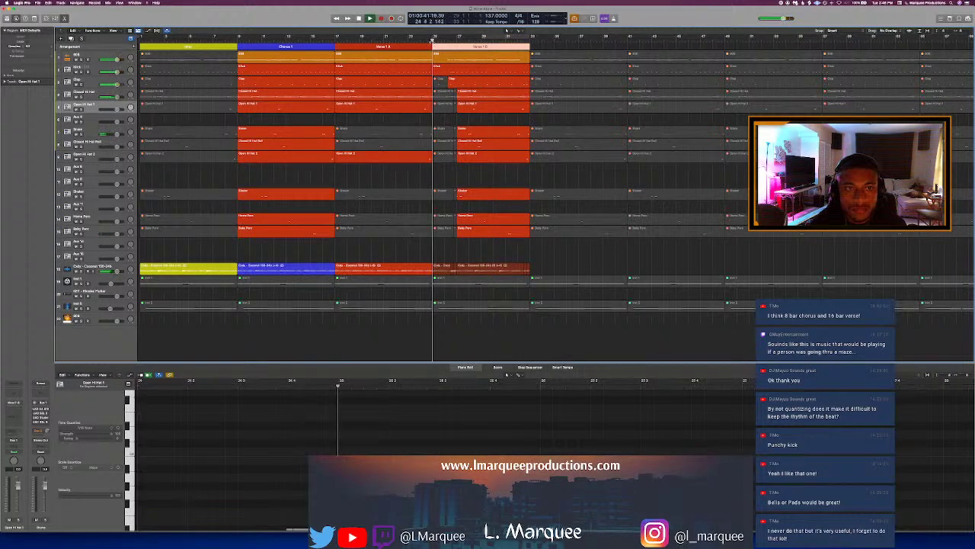
{"action": "key", "text": "p"}
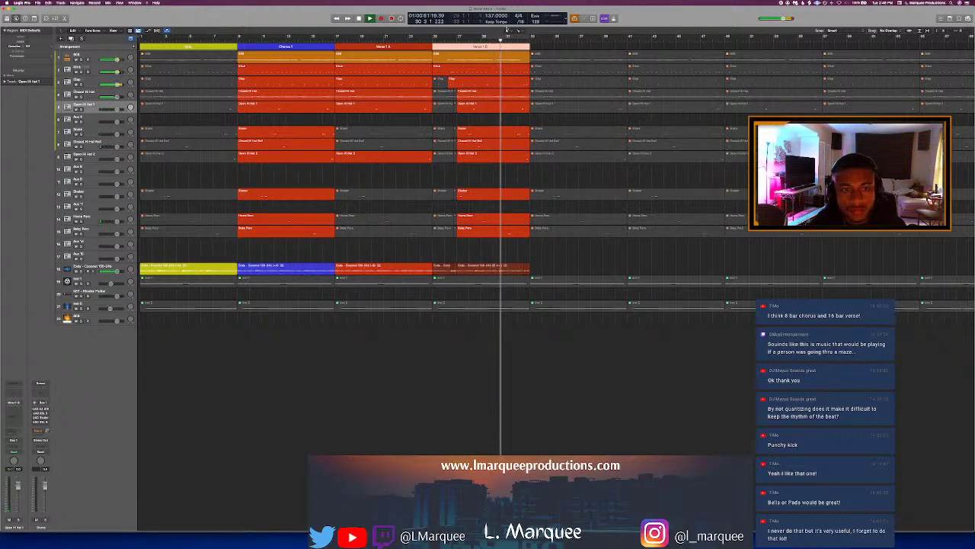
Step: Mute the clap note on beat 3 of bar 31 in the Clap region and audition bars 31 and 32
{"action": "double_click", "coordinate": [514, 85]}
{"action": "key", "text": "space"}
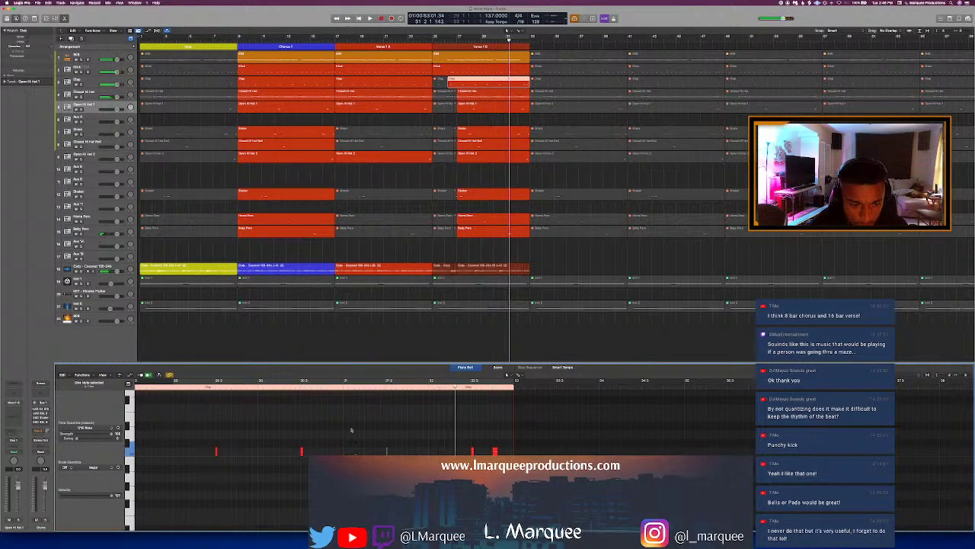
{"action": "double_click", "coordinate": [334, 383]}
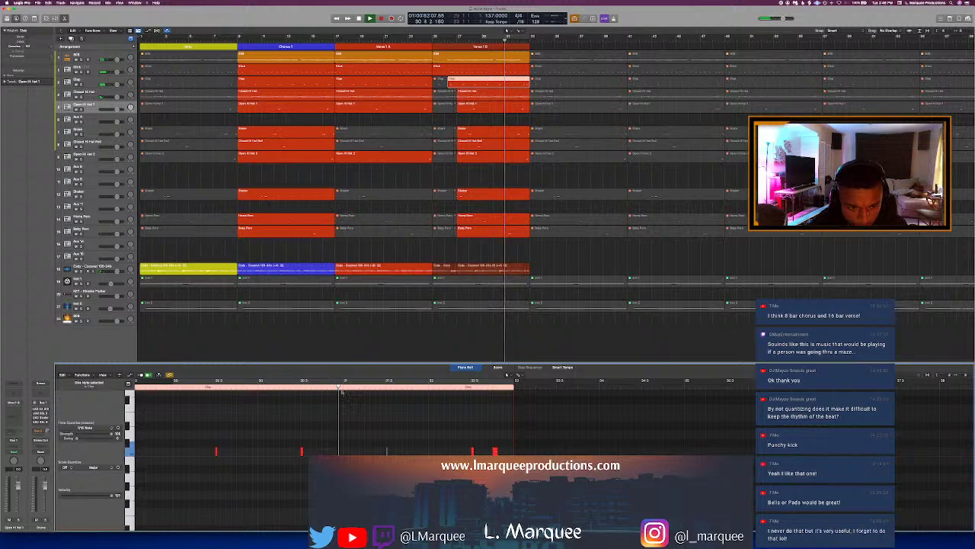
{"action": "key", "text": "space"}
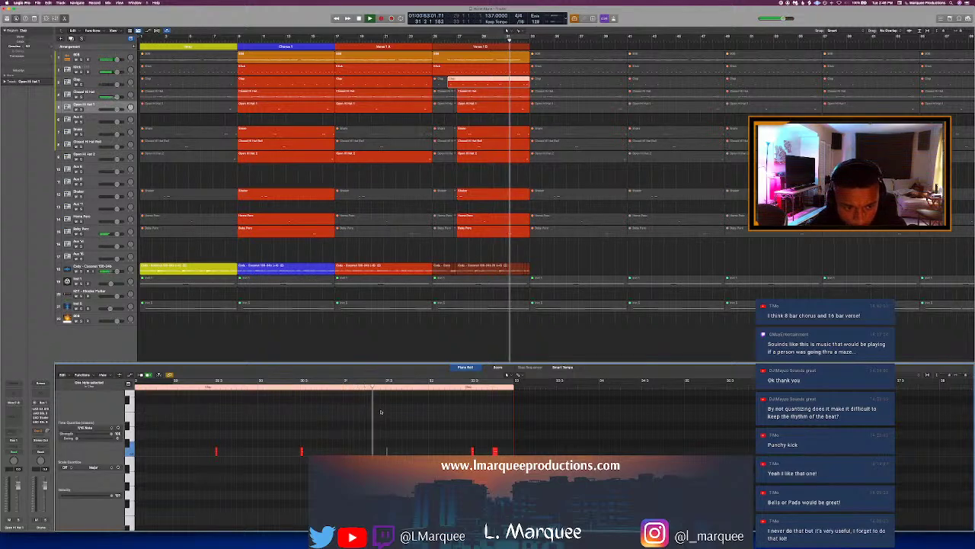
{"action": "left_click", "coordinate": [428, 387]}
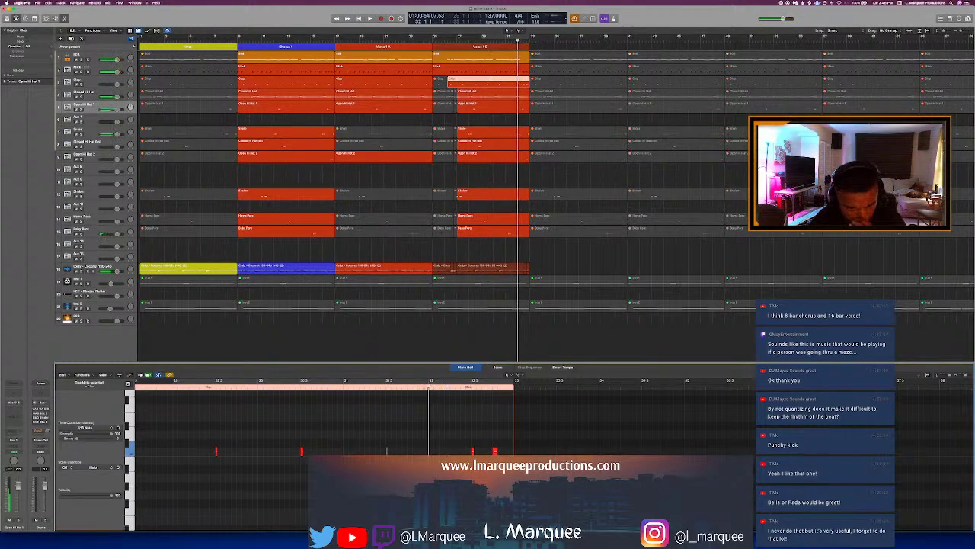
Step: Mute all bar 32 notes in the Closed Hi Hat region of Verse 1 B and audition the change
{"action": "left_click", "coordinate": [522, 97]}
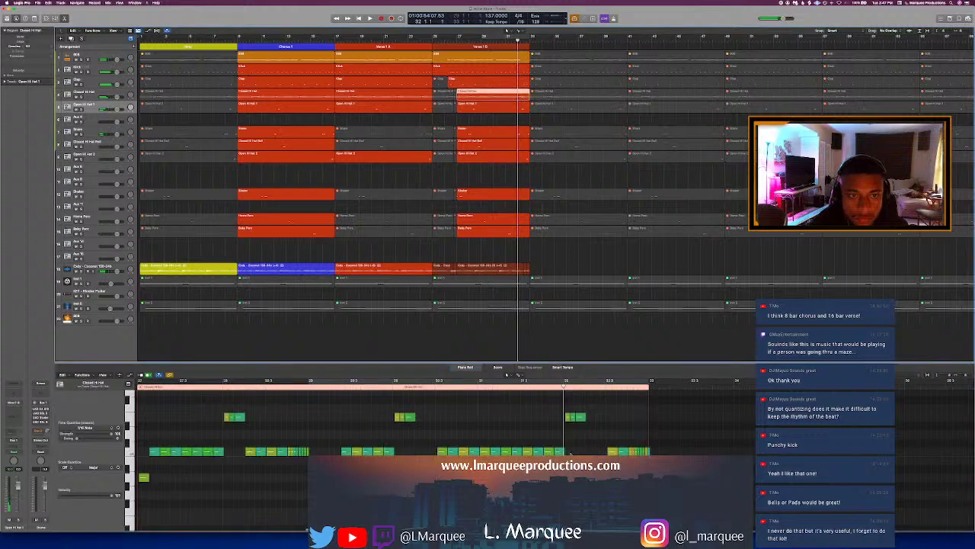
{"action": "left_click_drag", "start_coordinate": [568, 411], "coordinate": [659, 456]}
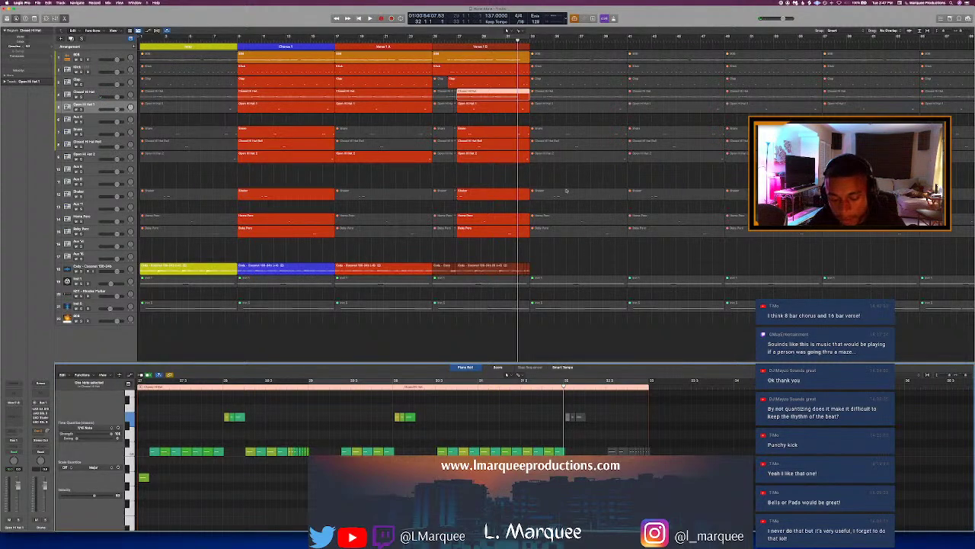
{"action": "key", "text": "space"}
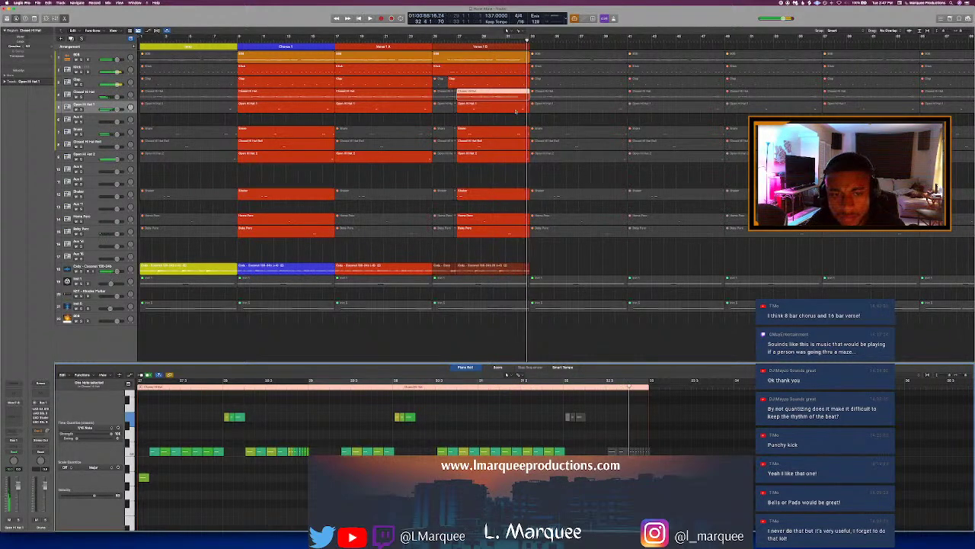
Step: Split the Snare region early in bar 31, mute its closing piece and resume playback
{"action": "left_click", "coordinate": [508, 133]}
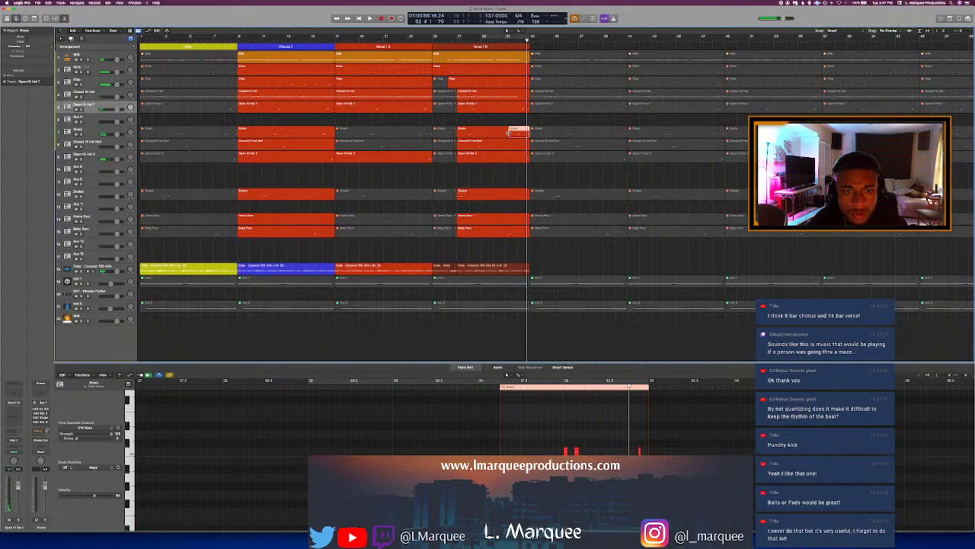
{"action": "key", "text": "u"}
{"action": "key", "text": "space"}
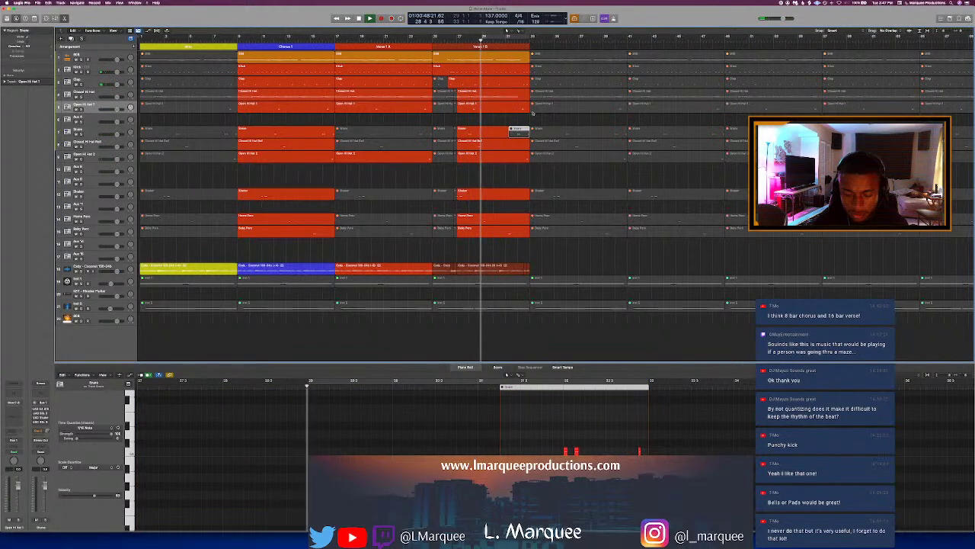
Step: Mute Verse 1 B's Baby Perc region, then split its Open Hi Hat 1 region shortly before bar 31 and mute the closing piece
{"action": "left_click", "coordinate": [502, 231]}
{"action": "key", "text": "ctrl+m"}
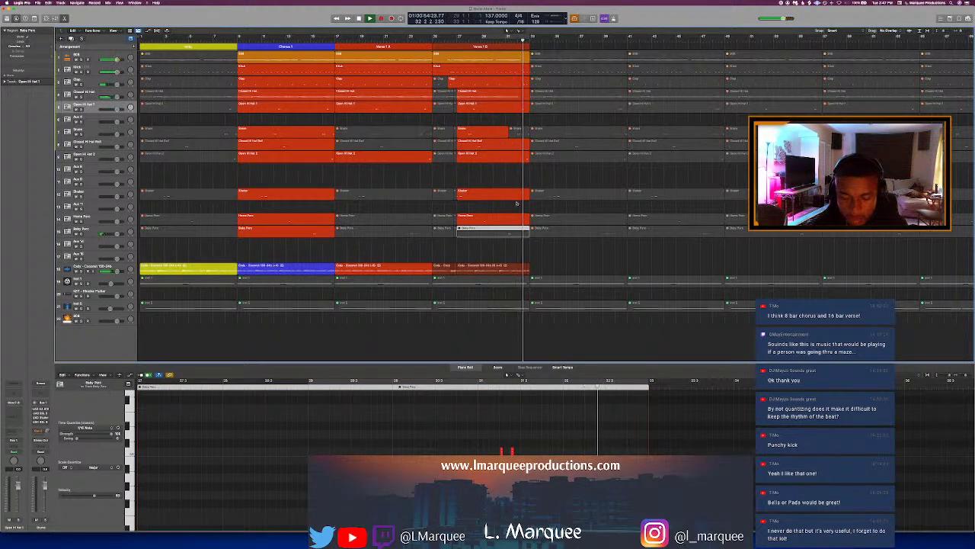
{"action": "left_click", "coordinate": [502, 111]}
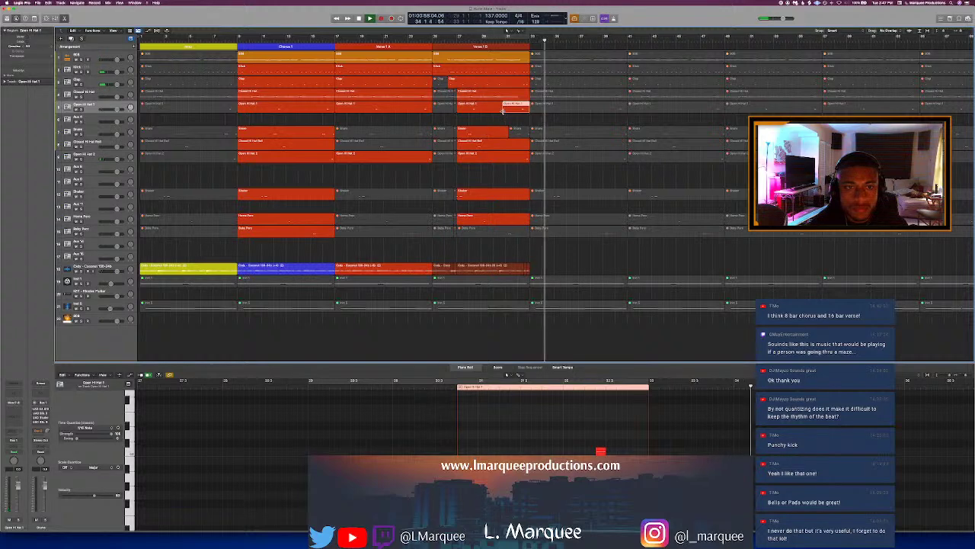
Step: Mute the Open Hi Hat 2 region of Verse 1 B, audition the section from bar 29 and save the project
{"action": "left_click", "coordinate": [491, 159]}
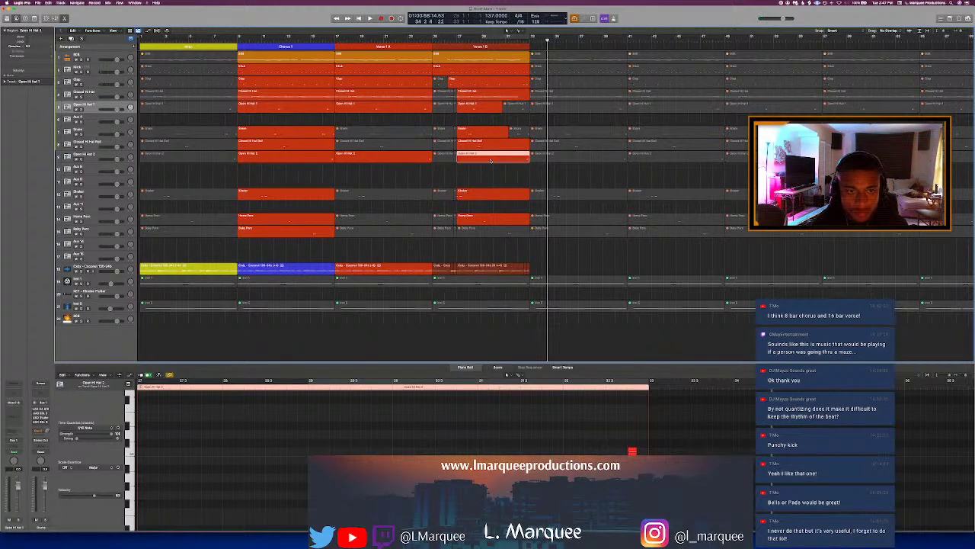
{"action": "key", "text": "m"}
{"action": "key", "text": "c"}
{"action": "key", "text": "space"}
{"action": "key", "text": "space"}
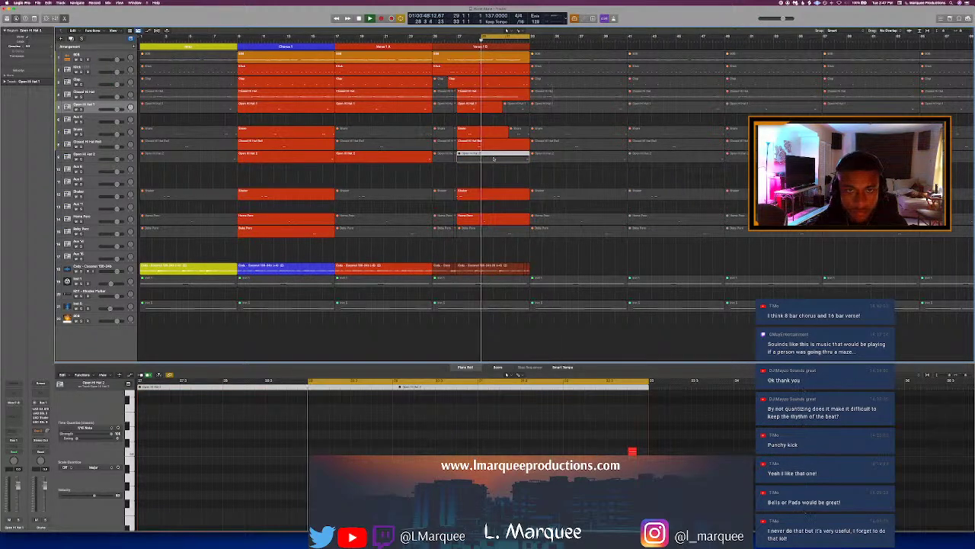
{"action": "key", "text": "c"}
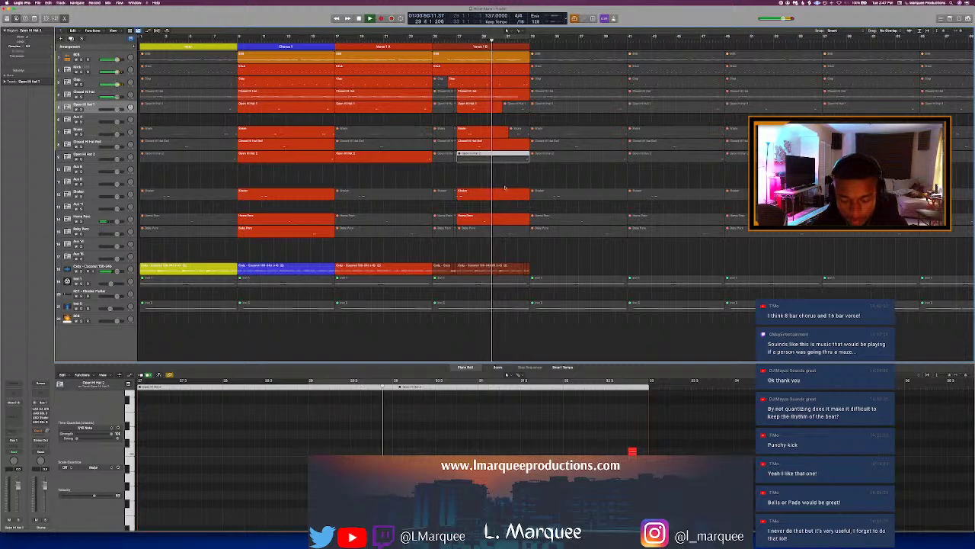
{"action": "key", "text": "Delete"}
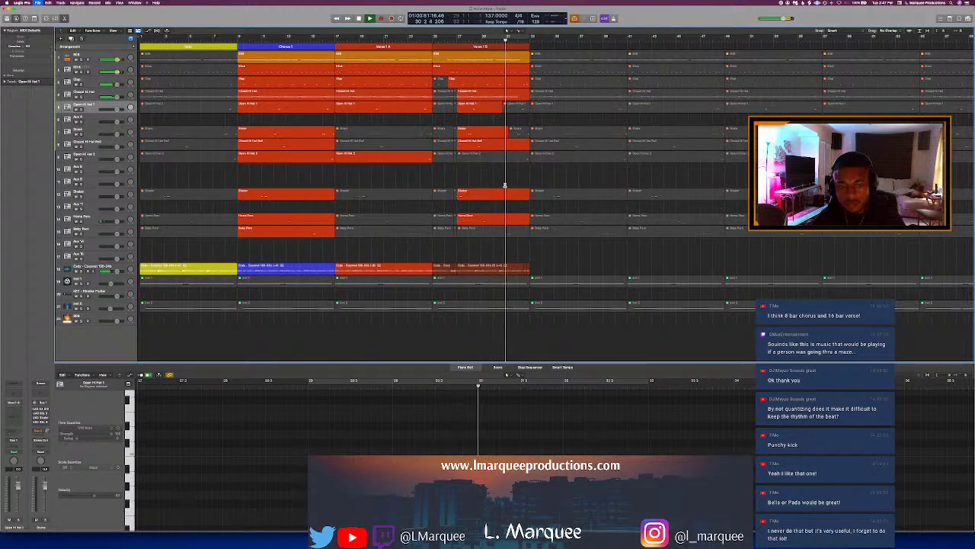
{"action": "key", "text": "super+s"}
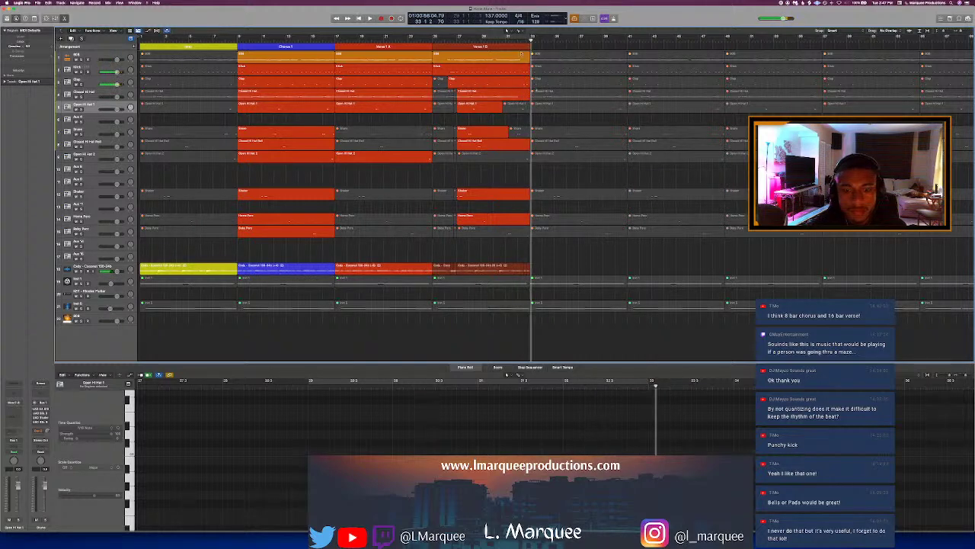
Step: Raise the velocity of the last kick note in bar 32 of the Kick region to 127 and audition it
{"action": "left_click", "coordinate": [507, 31]}
{"action": "left_click", "coordinate": [524, 70]}
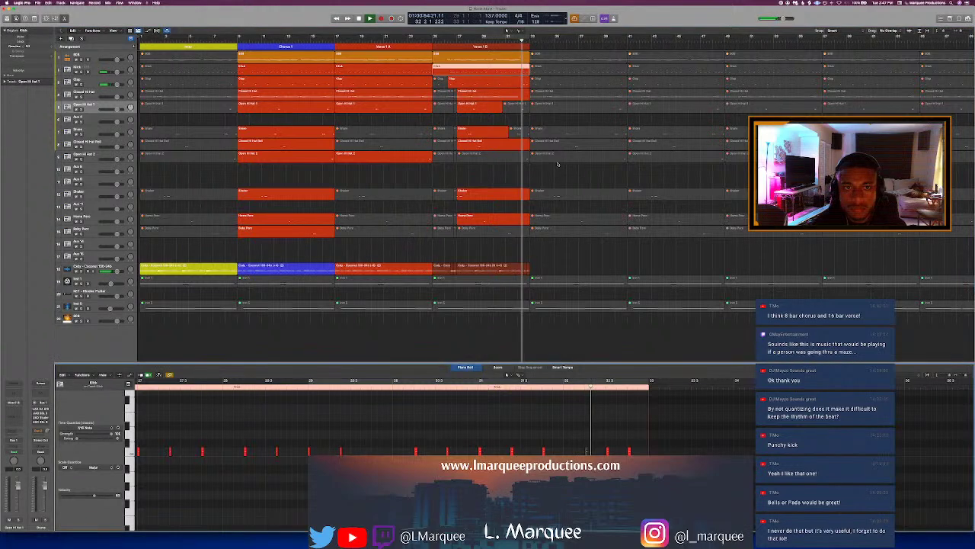
{"action": "key", "text": "space"}
{"action": "key", "text": "super+Right"}
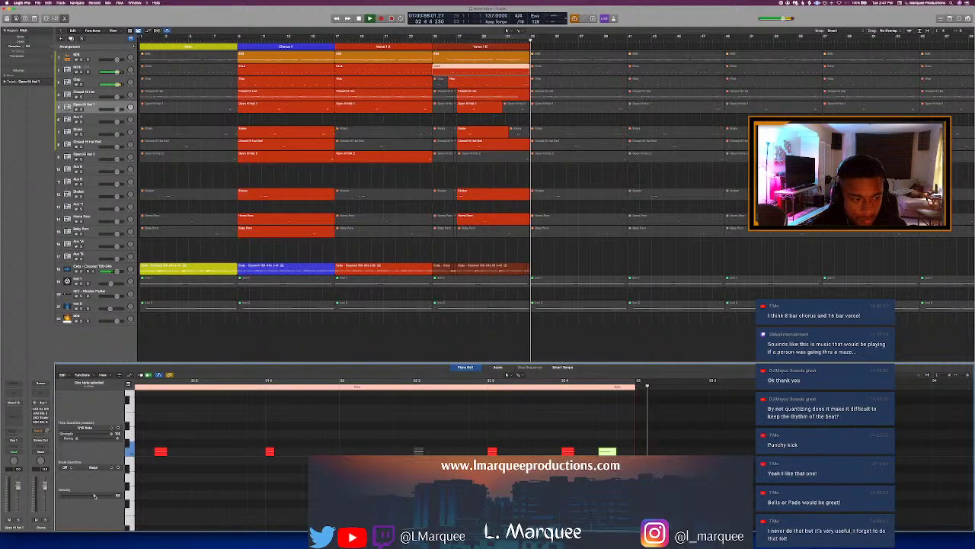
{"action": "left_click", "coordinate": [305, 387]}
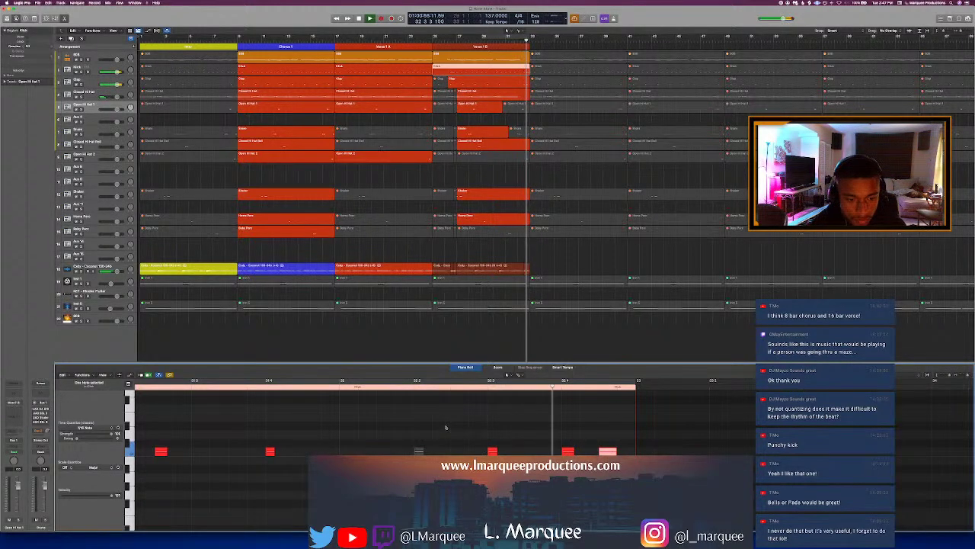
{"action": "key", "text": "space"}
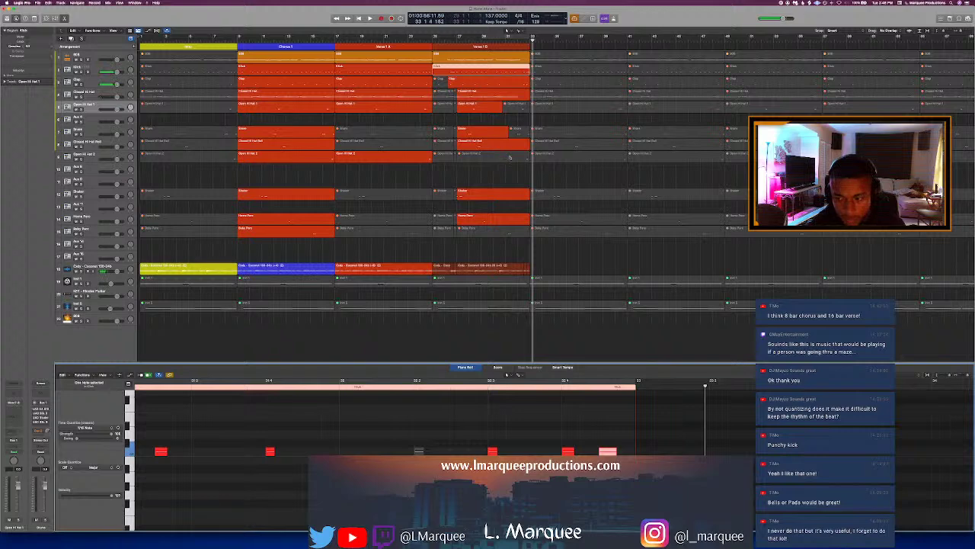
Step: Close the piano roll and copy the Chorus 1 drum, 808 and melody regions to bar 33
{"action": "key", "text": "p"}
{"action": "key", "text": "super+v"}
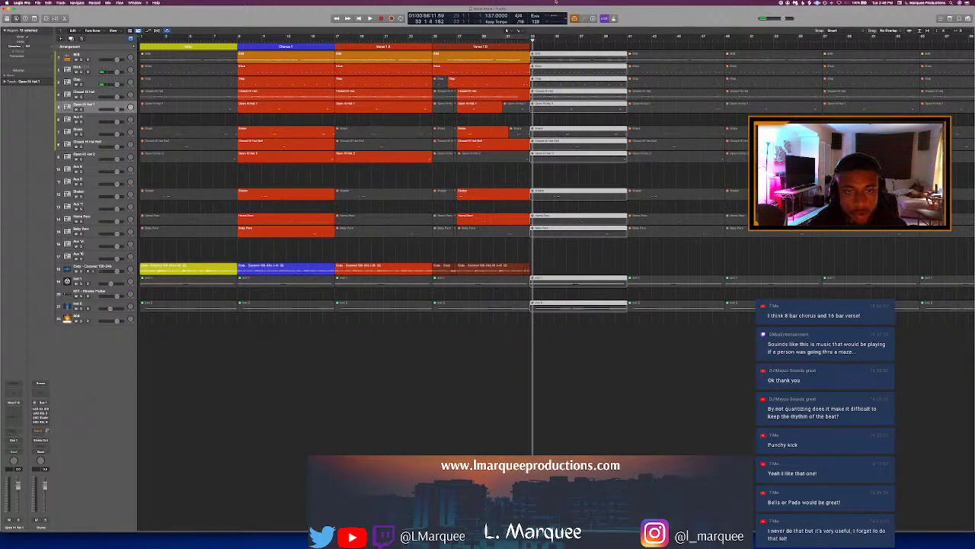
{"action": "key", "text": "super+z"}
{"action": "left_click_drag", "start_coordinate": [308, 315], "coordinate": [271, 54]}
{"action": "left_click_drag", "start_coordinate": [458, 61], "coordinate": [557, 65]}
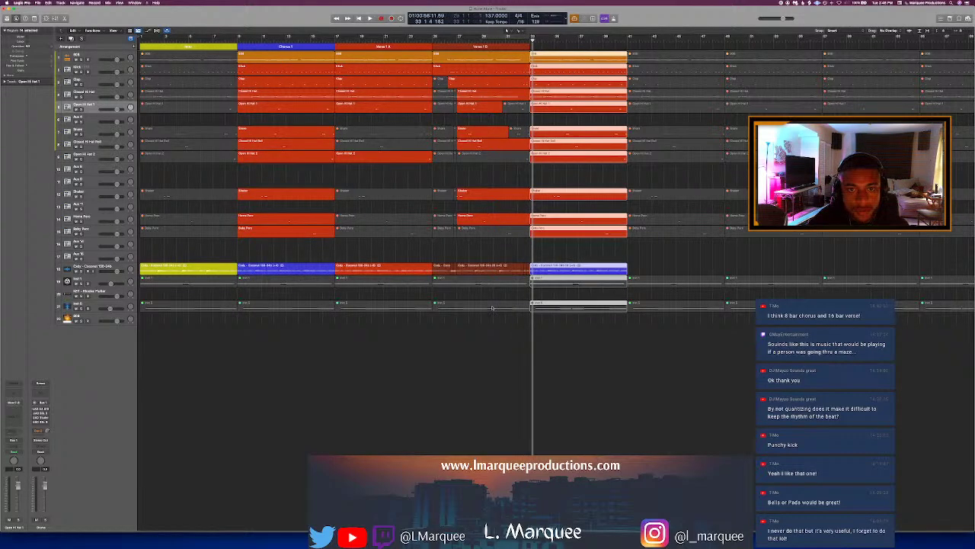
Step: Add an audio track named Loop High below the melody loop track and copy the bar 33 loop region onto it
{"action": "left_click", "coordinate": [102, 268]}
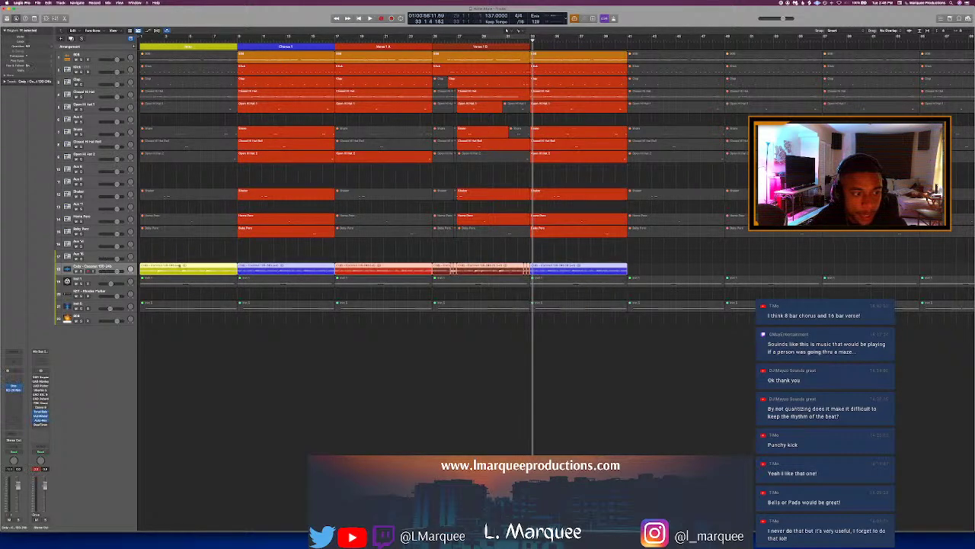
{"action": "left_click", "coordinate": [566, 264]}
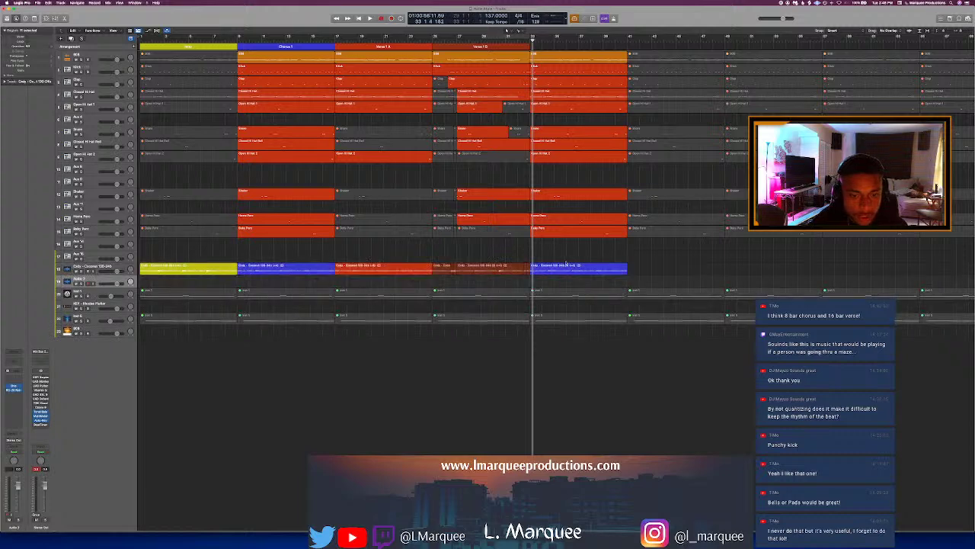
{"action": "left_click_drag", "start_coordinate": [543, 271], "coordinate": [545, 281]}
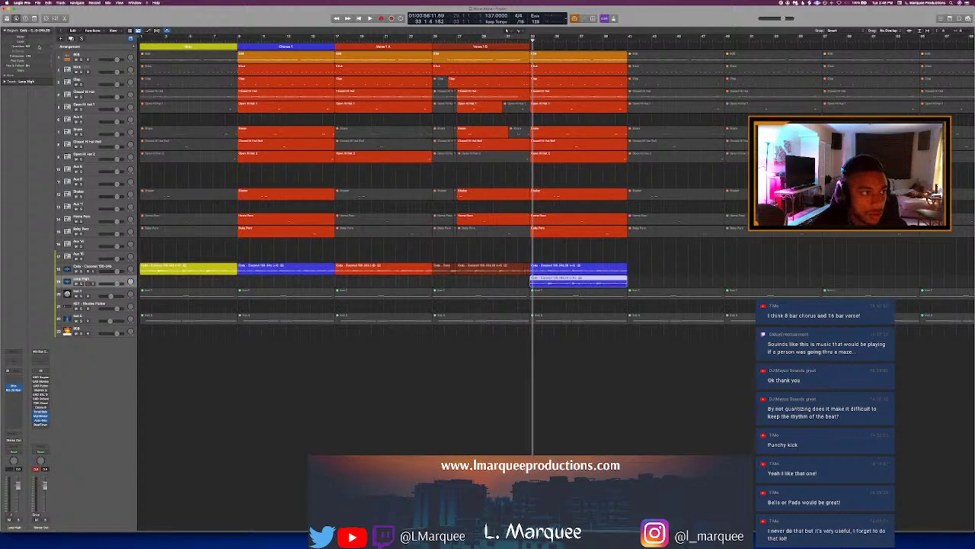
Step: Audition the Loop High region at bar 33 soloed and with the full beat, and lower the track's volume
{"action": "key", "text": "ctrl+s"}
{"action": "key", "text": "space"}
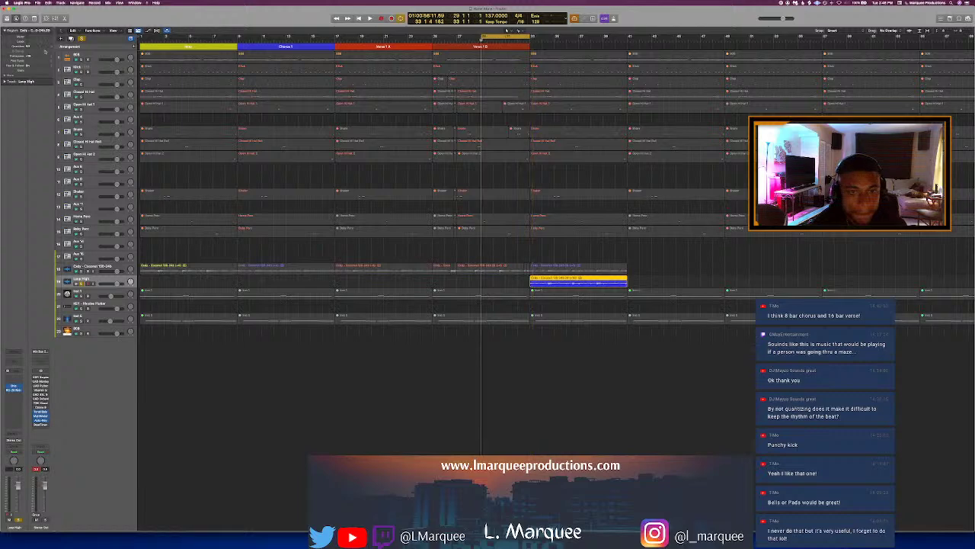
{"action": "left_click", "coordinate": [529, 40]}
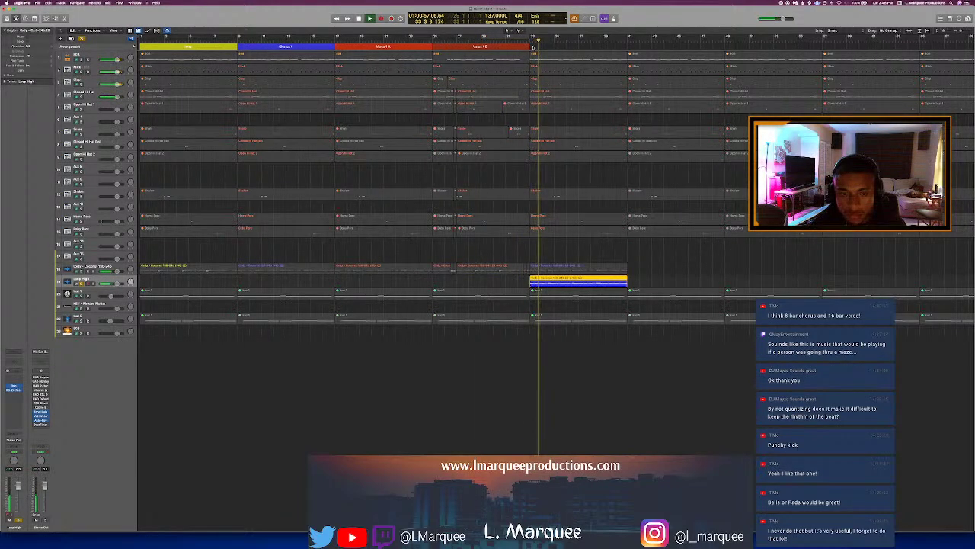
{"action": "key", "text": "ctrl+s"}
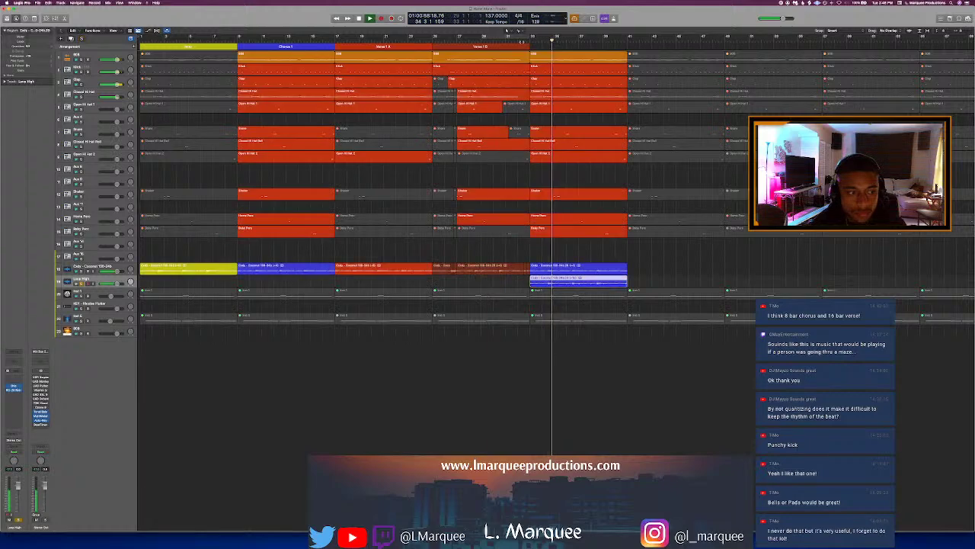
{"action": "left_click", "coordinate": [518, 40]}
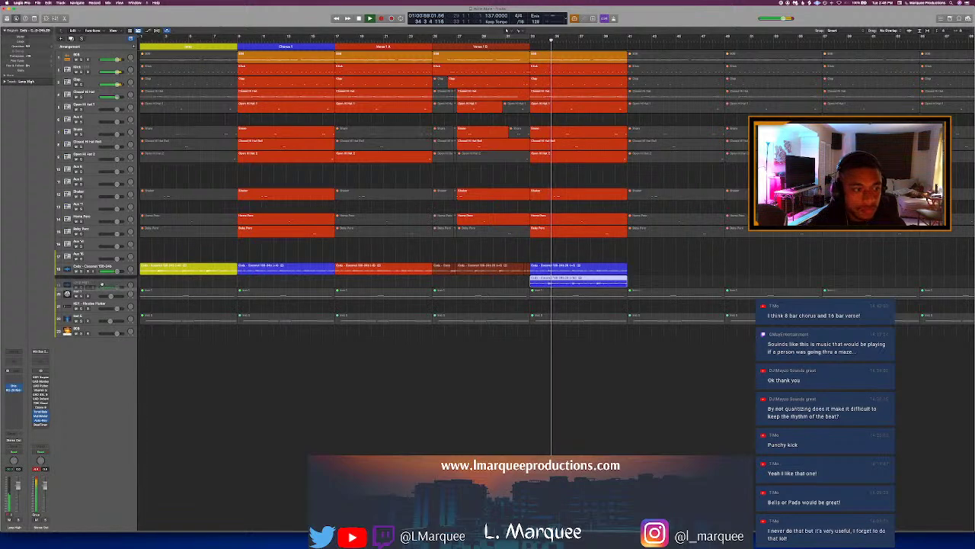
{"action": "left_click_drag", "start_coordinate": [116, 283], "coordinate": [112, 283]}
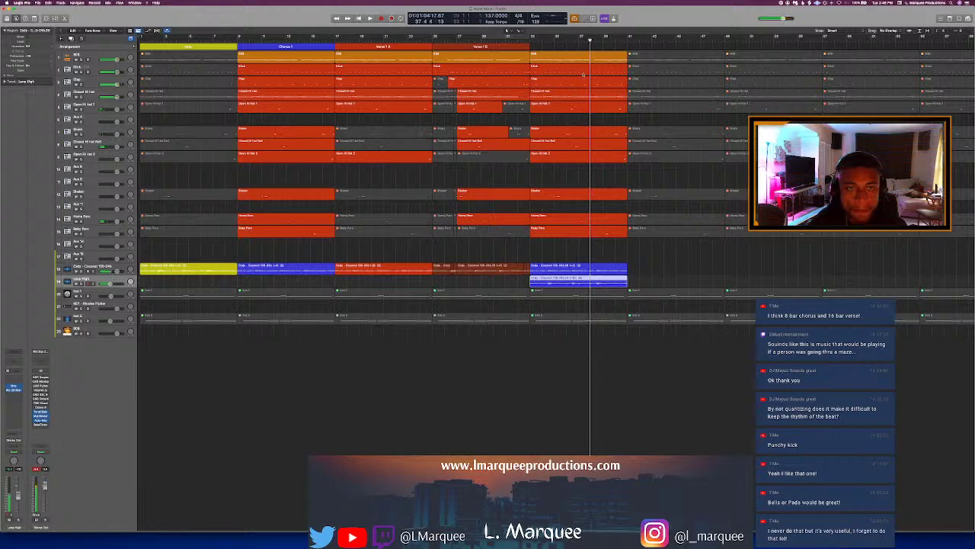
Step: Set the cycle range to bars 33 to 41, unmute the Inst 1 region there and audition it soloed
{"action": "left_click_drag", "start_coordinate": [531, 36], "coordinate": [623, 69]}
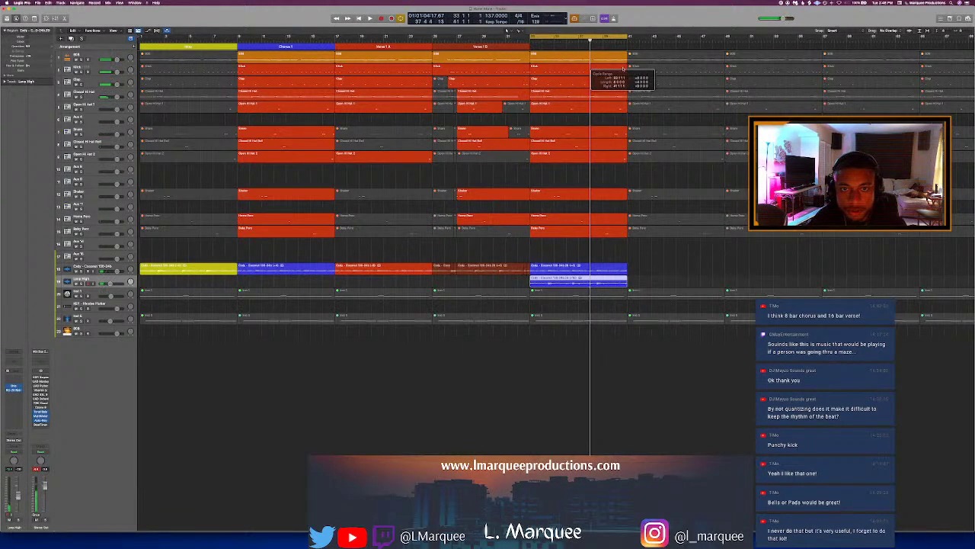
{"action": "left_click", "coordinate": [107, 294]}
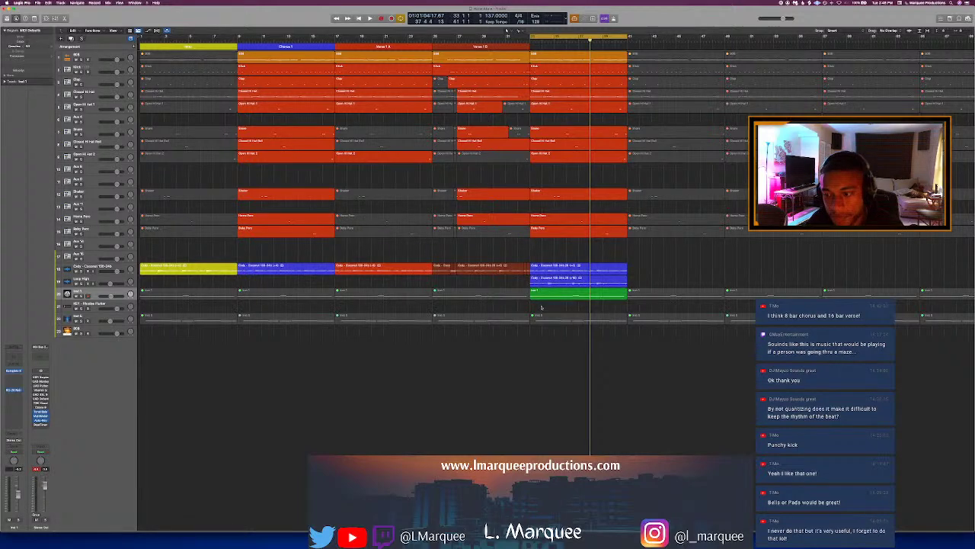
{"action": "key", "text": "s"}
{"action": "key", "text": "space"}
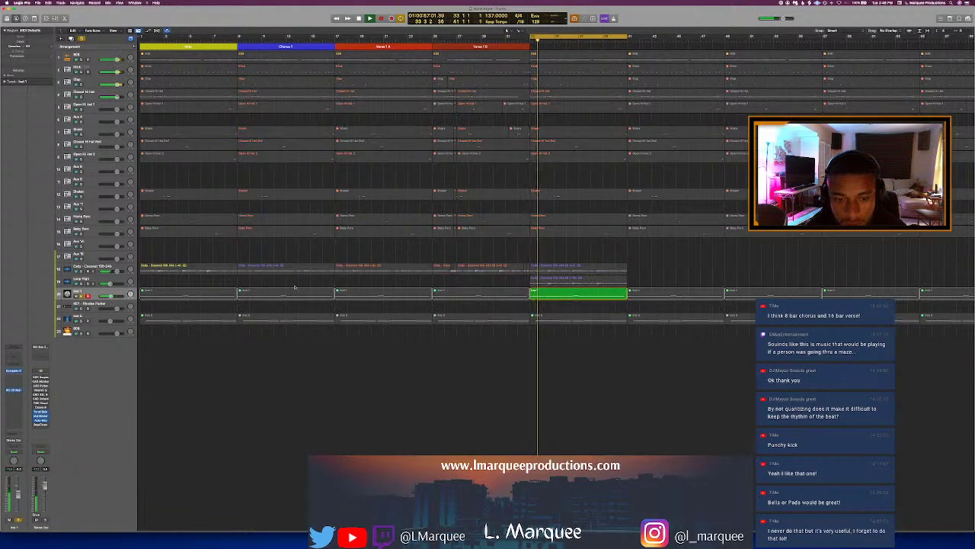
{"action": "key", "text": "s"}
Step: Unmute the bar 33 region on the instrument track below the Rhodes track, audition it soloed and lower the track's volume
{"action": "left_click", "coordinate": [92, 317]}
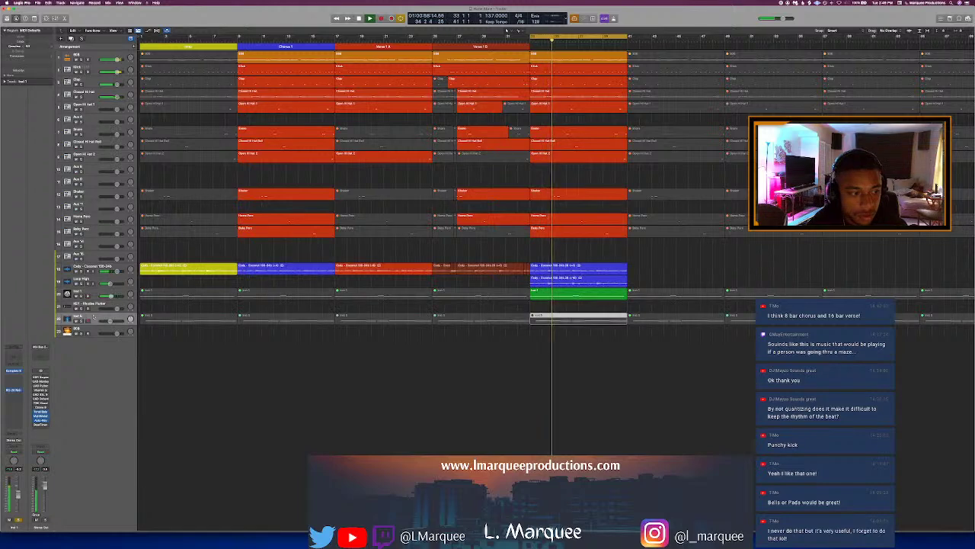
{"action": "key", "text": "s"}
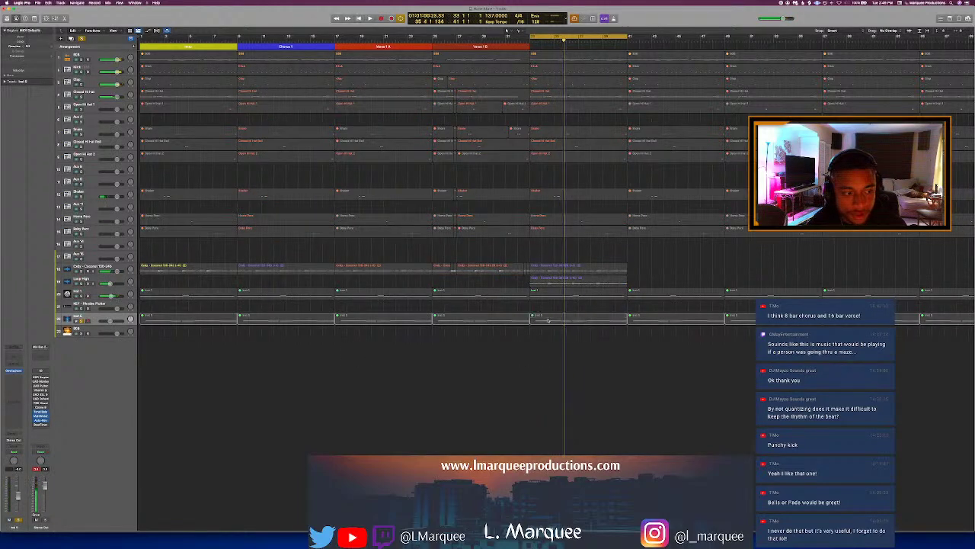
{"action": "key", "text": "space"}
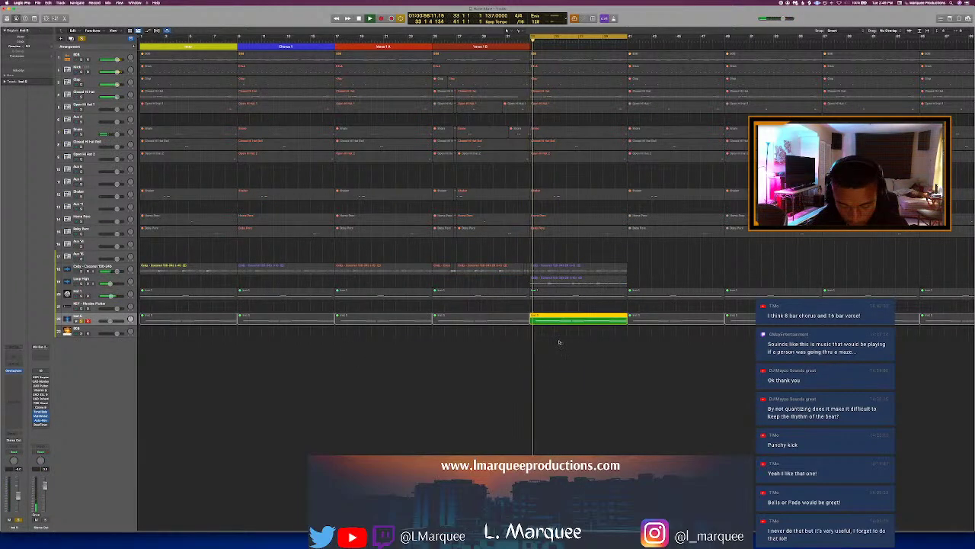
{"action": "left_click", "coordinate": [559, 342]}
{"action": "key", "text": "s"}
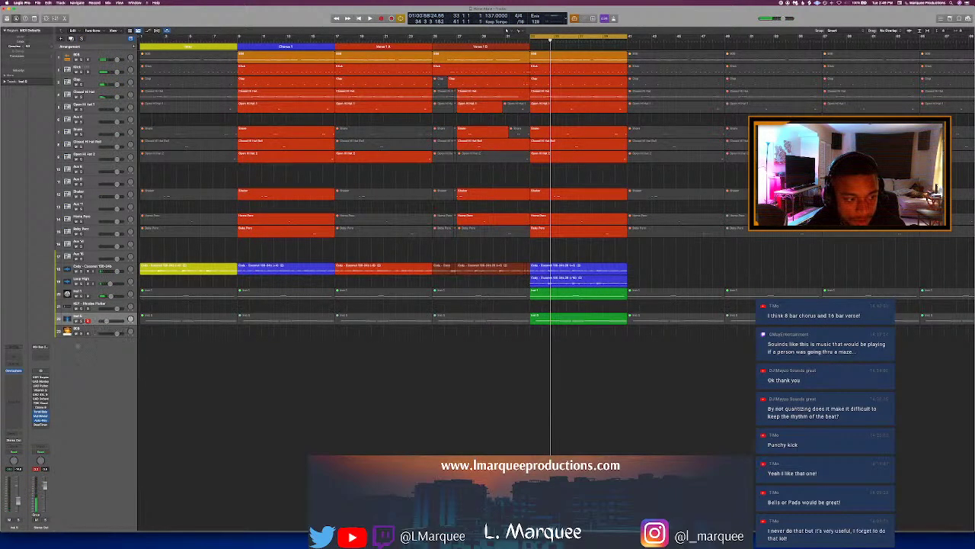
Step: Audition the new section, open the lower instrument's Omnisphere patch, name its track key - telephone and close the plug-in window
{"action": "key", "text": "space"}
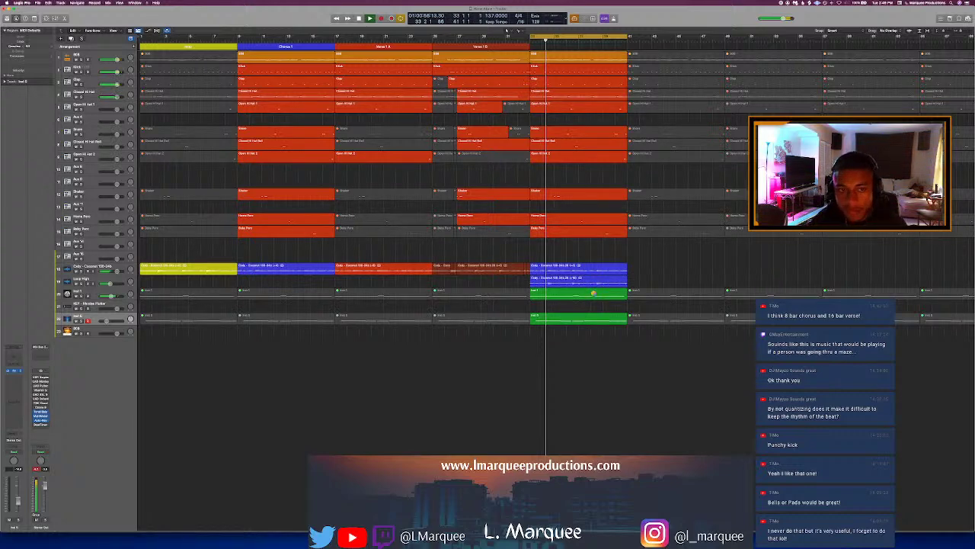
{"action": "key", "text": "v"}
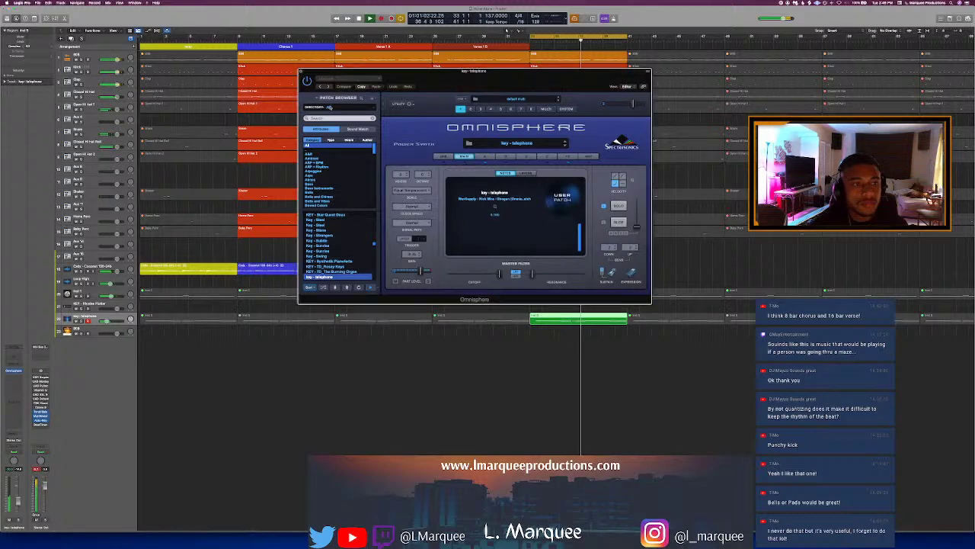
{"action": "key", "text": "super+w"}
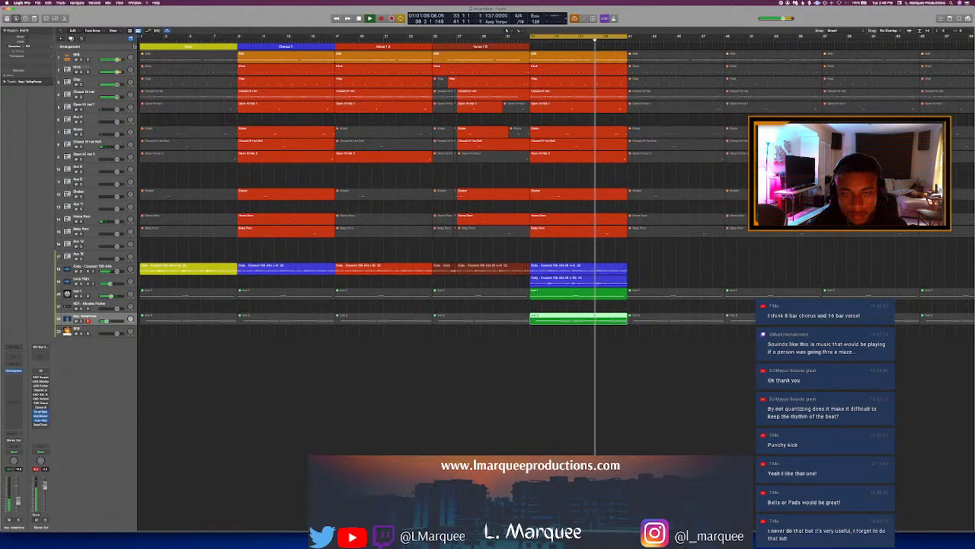
Step: Add an arrangement marker named Chorus 2 over bars 33 to 41 and colour it blue like Chorus 1
{"action": "left_click", "coordinate": [134, 46]}
{"action": "key", "text": "space"}
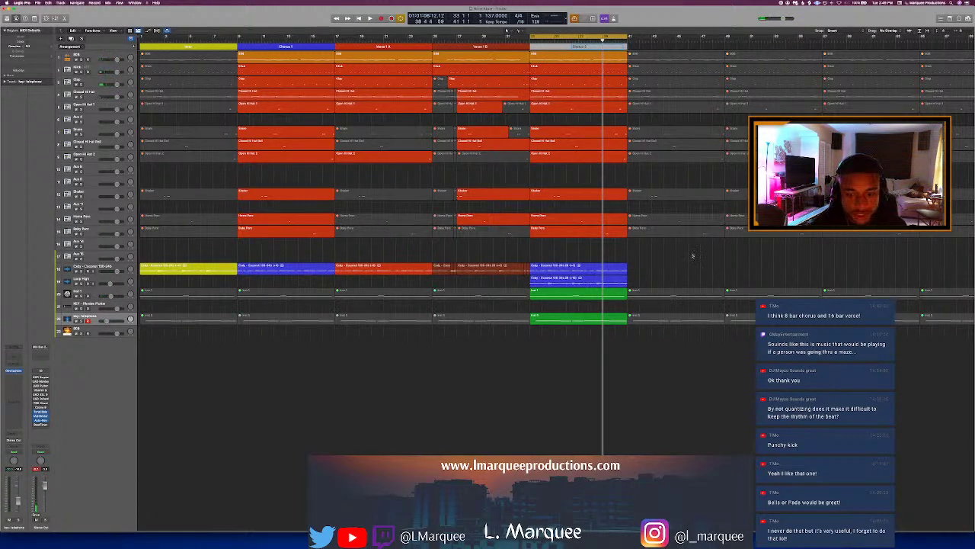
{"action": "key", "text": "alt+c"}
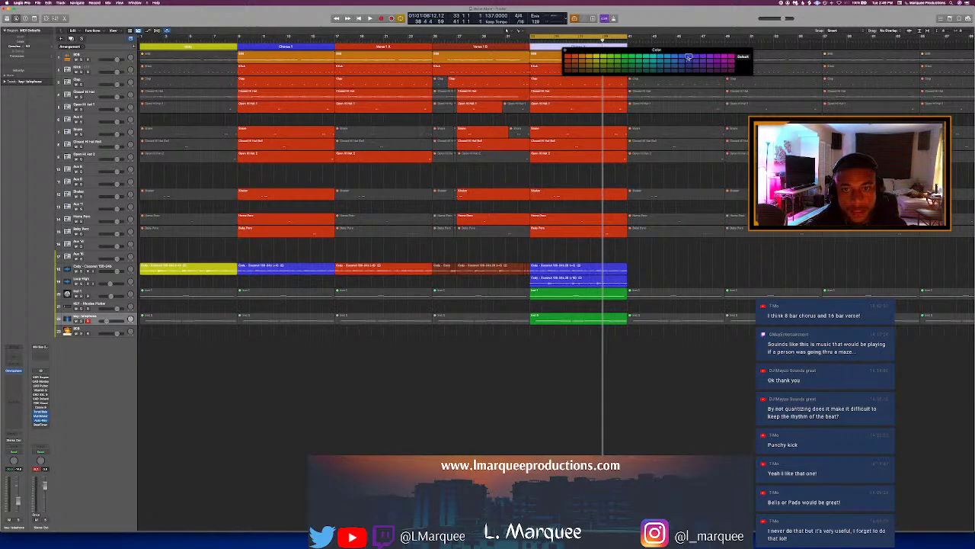
{"action": "key", "text": "alt+c"}
{"action": "scroll", "coordinate": [686, 63], "scroll_direction": "right", "scroll_amount": 3}
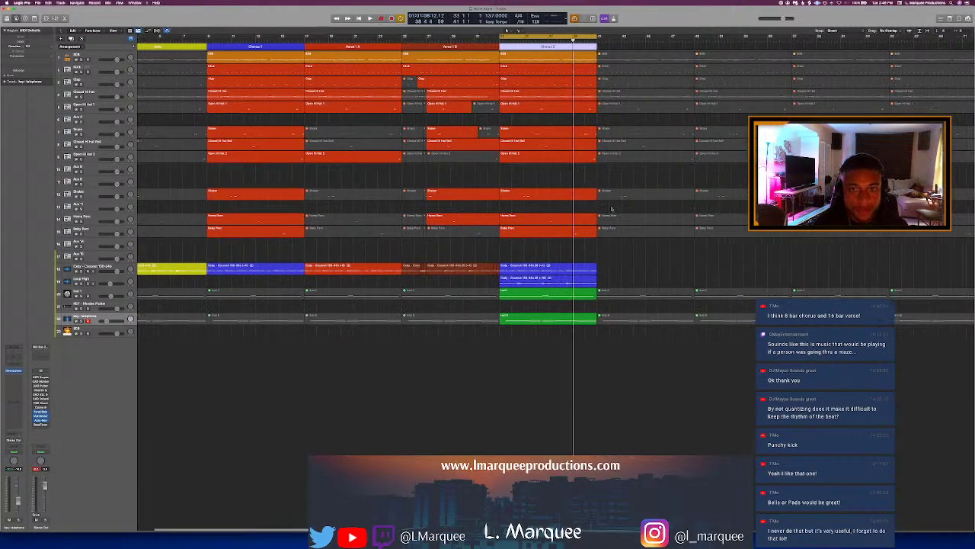
{"action": "scroll", "coordinate": [430, 270], "scroll_direction": "down", "scroll_amount": 2}
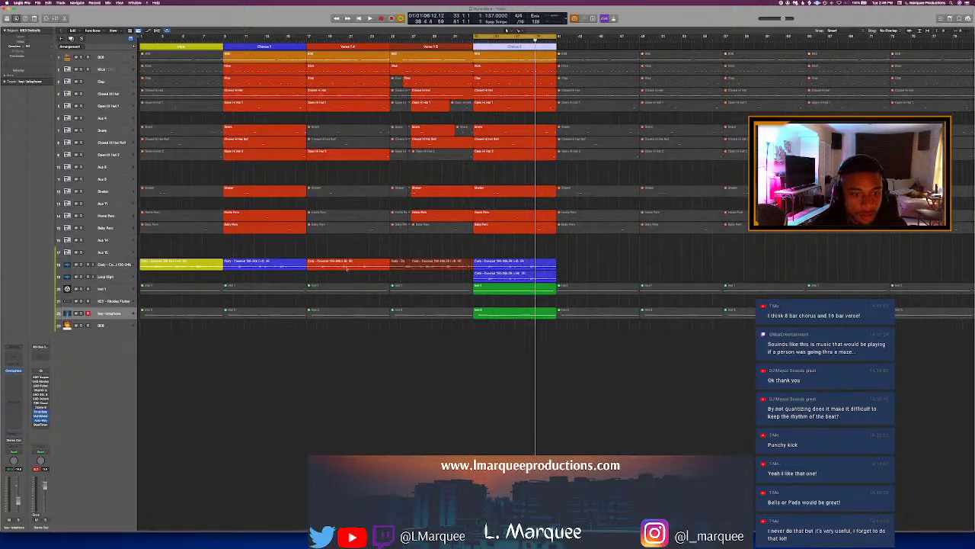
Step: Copy the Verse 1 A and Verse 1 B melody loops to bars 41 and 49, and audition Chorus 2
{"action": "left_click_drag", "start_coordinate": [606, 266], "coordinate": [600, 265]}
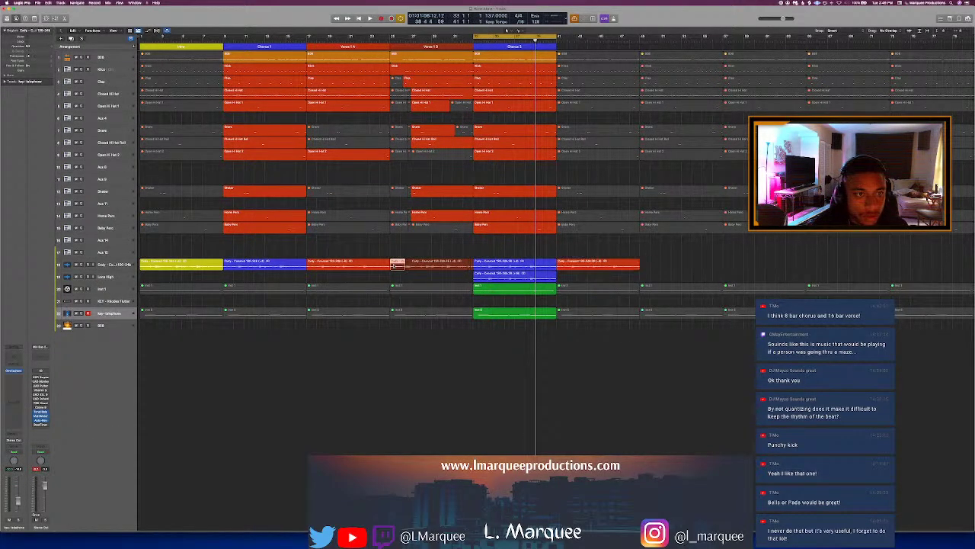
{"action": "left_click_drag", "start_coordinate": [397, 264], "coordinate": [723, 267]}
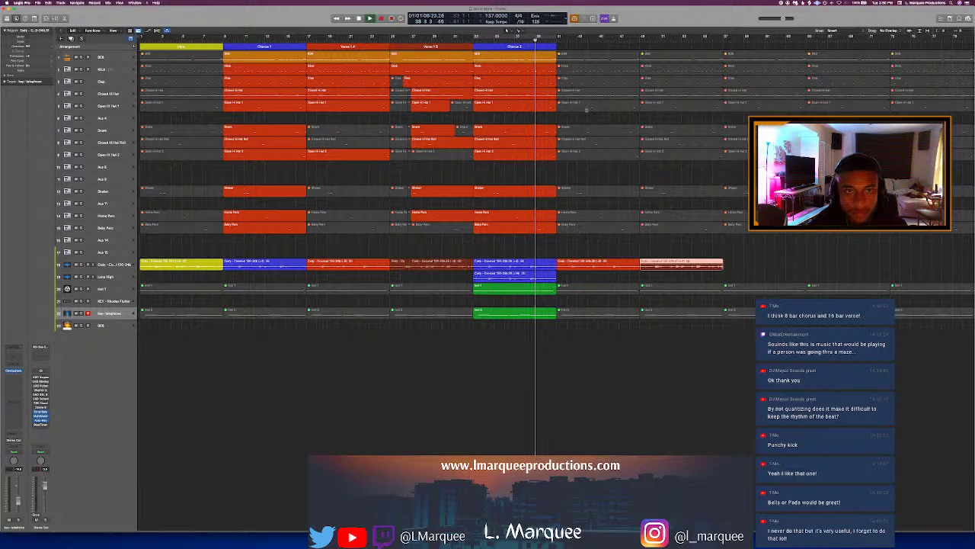
{"action": "key", "text": "space"}
{"action": "left_click", "coordinate": [492, 46]}
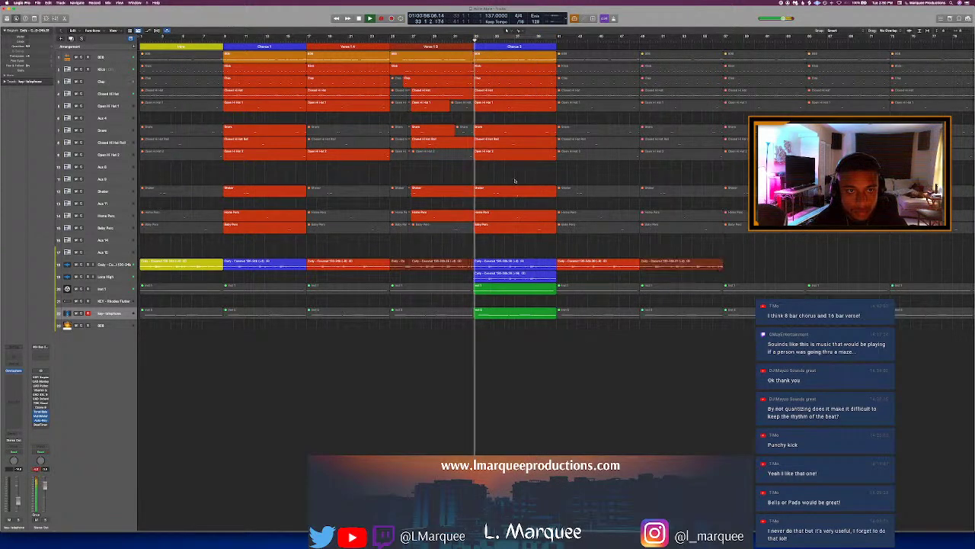
{"action": "key", "text": "space"}
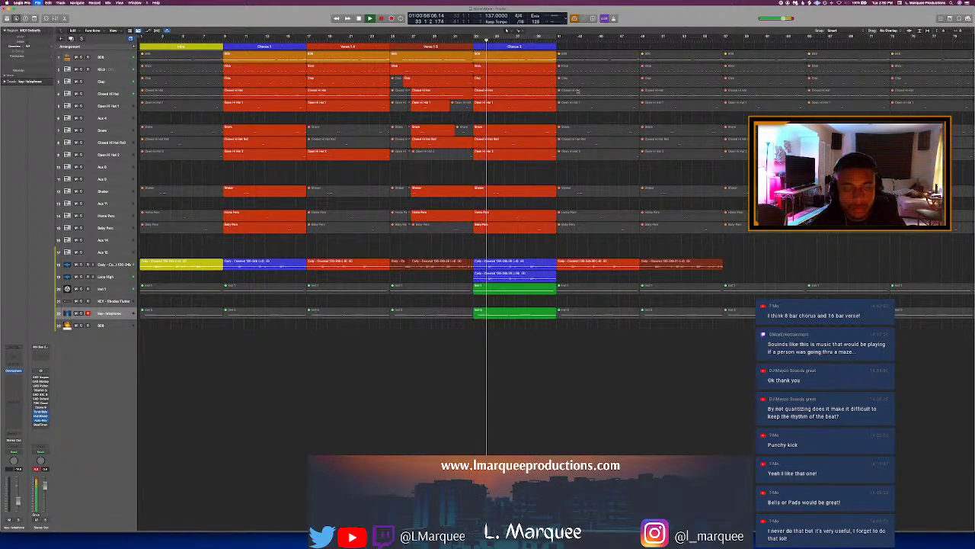
Step: Enlarge the track and timeline display, select all regions and rename them after their tracks
{"action": "key", "text": "super+Down"}
{"action": "key", "text": "super+Down"}
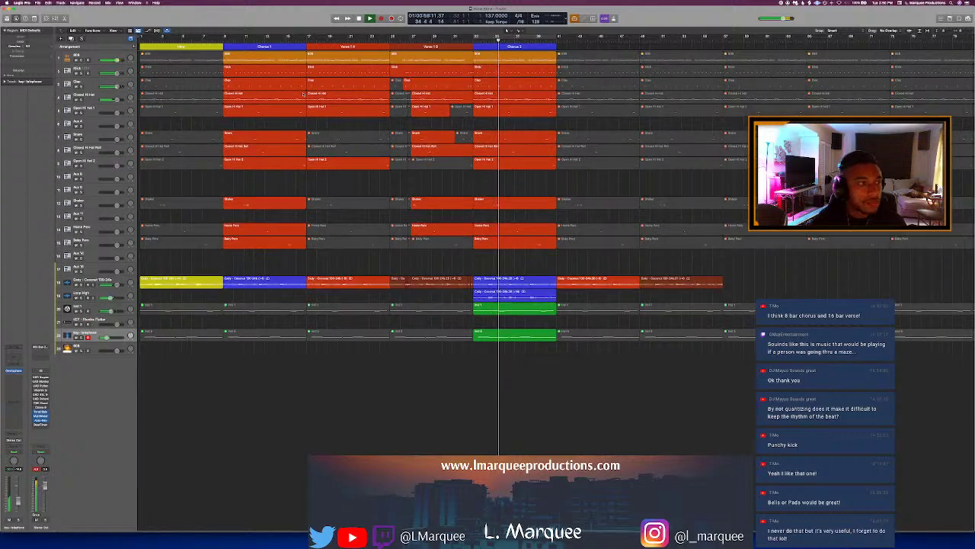
{"action": "key", "text": "super+Right"}
{"action": "left_click", "coordinate": [70, 70]}
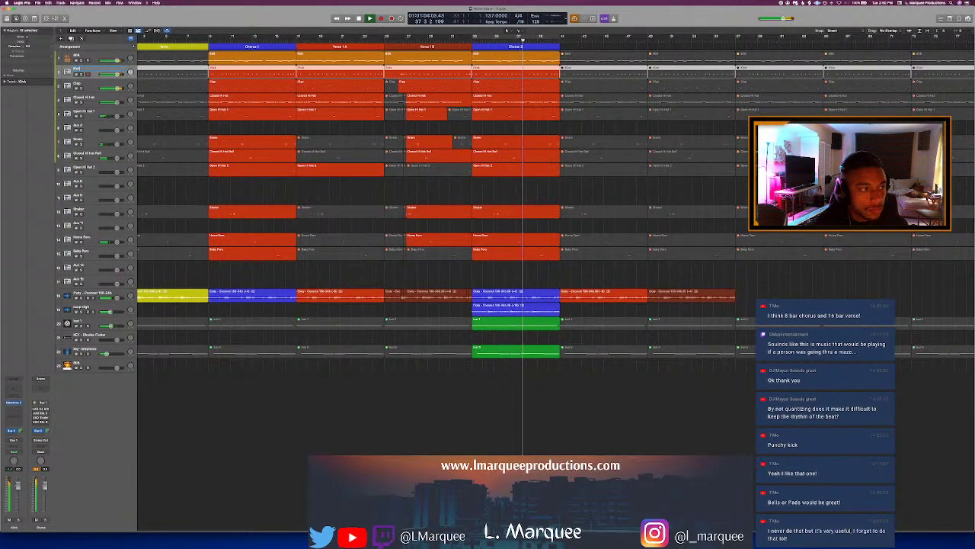
{"action": "left_click", "coordinate": [179, 126]}
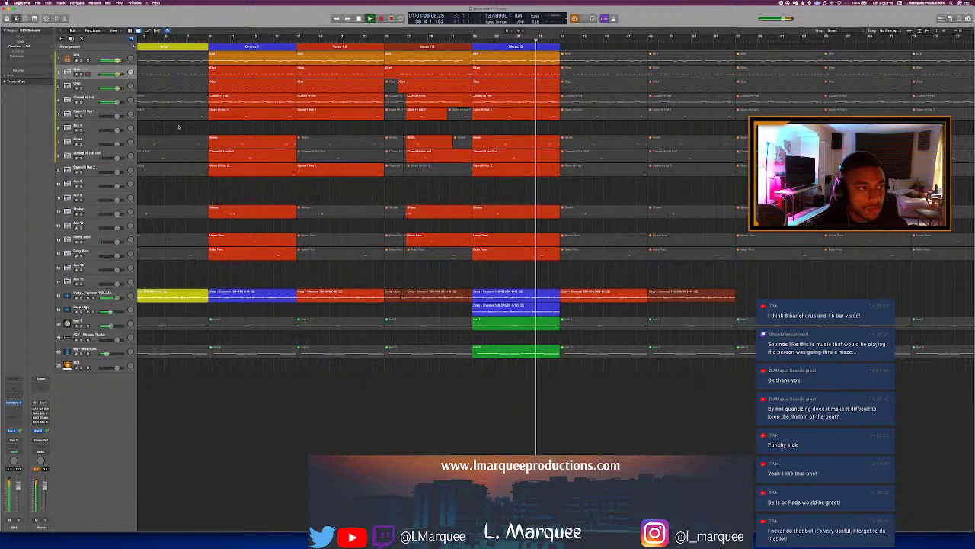
{"action": "key", "text": "super+a"}
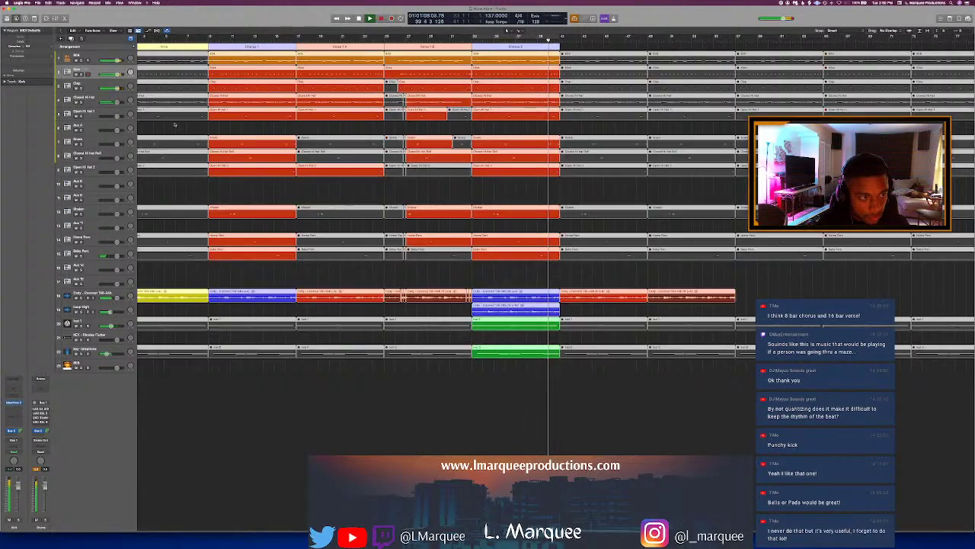
{"action": "left_click", "coordinate": [179, 126]}
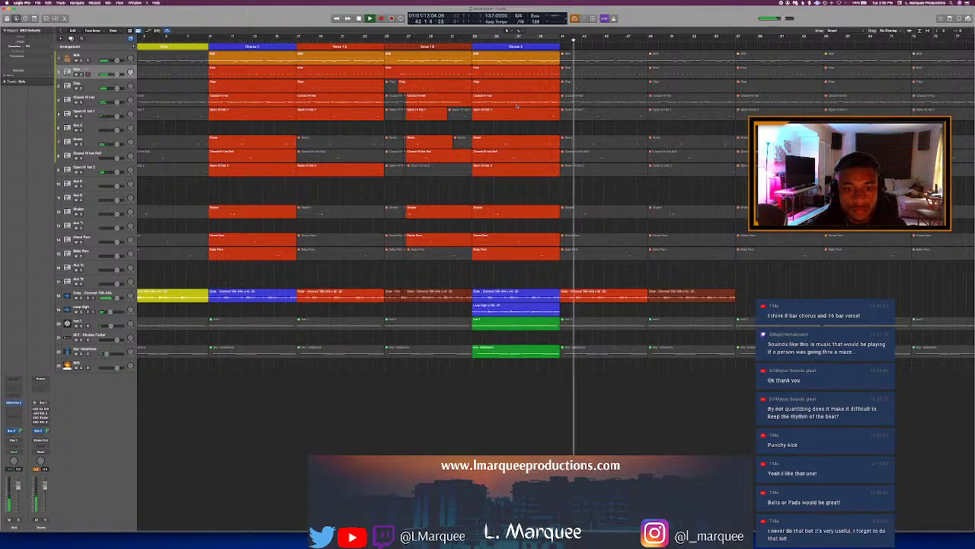
Step: Split the muted Clap region after Chorus 2 at bar 45, unmute its second half and audition from bar 41
{"action": "scroll", "coordinate": [516, 105], "scroll_direction": "right", "scroll_amount": 5}
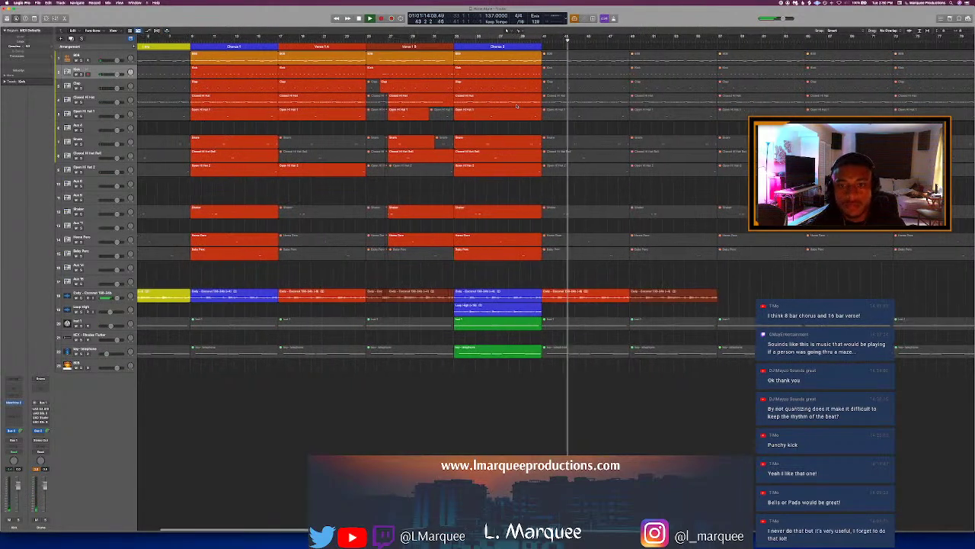
{"action": "scroll", "coordinate": [518, 106], "scroll_direction": "right", "scroll_amount": 2}
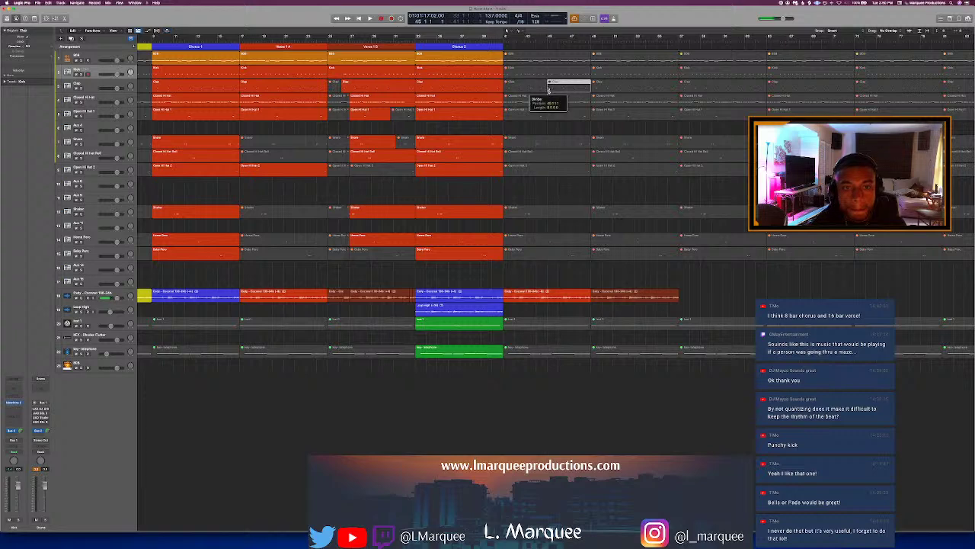
{"action": "key", "text": "super+v"}
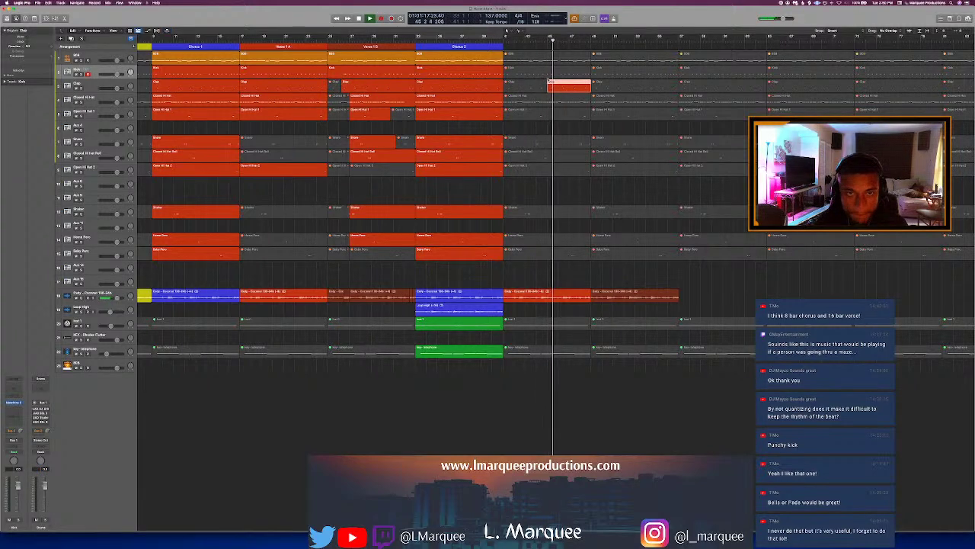
{"action": "key", "text": "space"}
{"action": "left_click", "coordinate": [482, 41]}
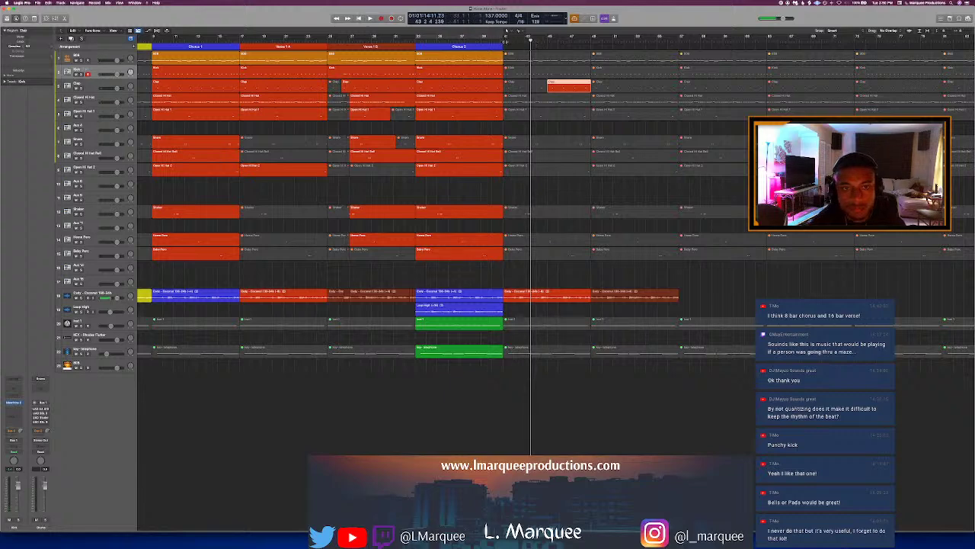
{"action": "left_click", "coordinate": [504, 38]}
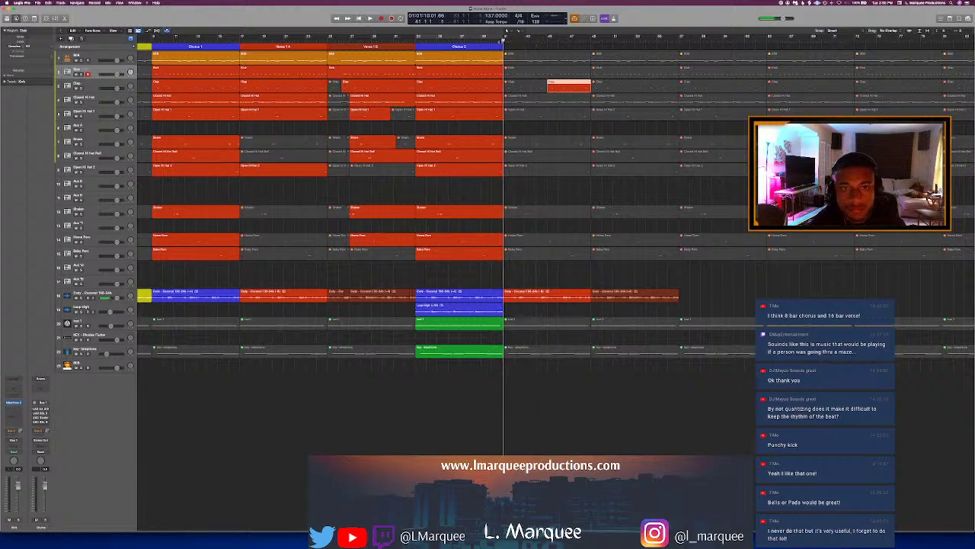
Step: Unmute the 808 region and all drum and percussion regions from bar 49 to 57
{"action": "left_click", "coordinate": [609, 57]}
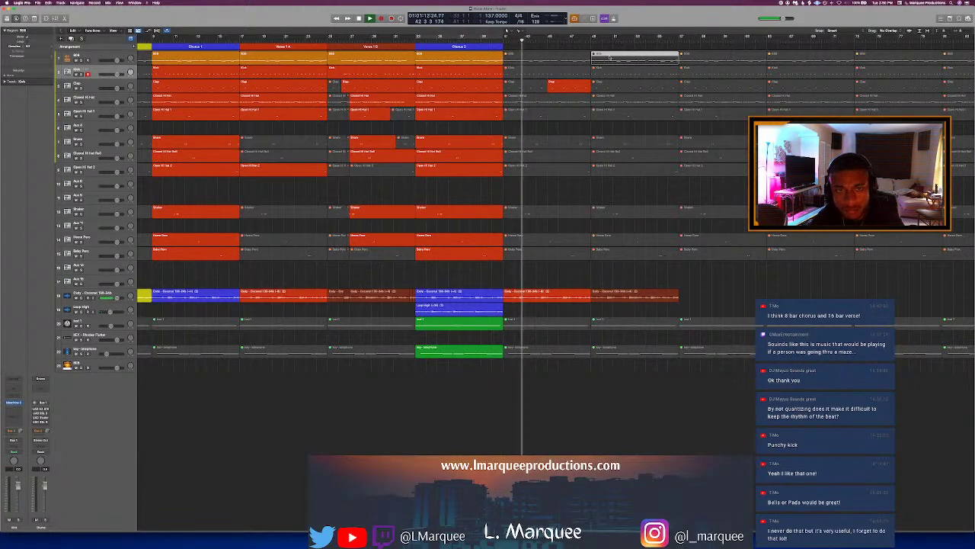
{"action": "key", "text": "ctrl+m"}
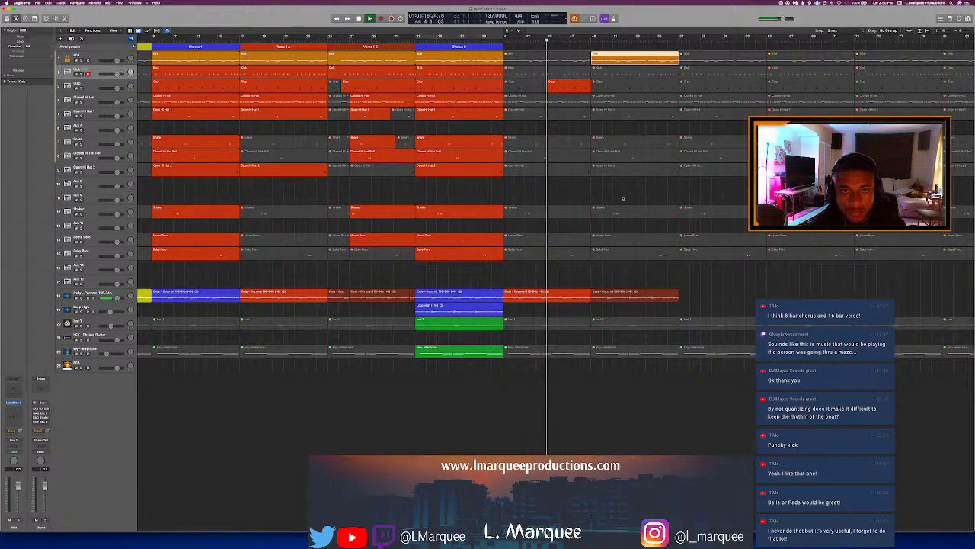
{"action": "left_click_drag", "start_coordinate": [637, 263], "coordinate": [622, 96]}
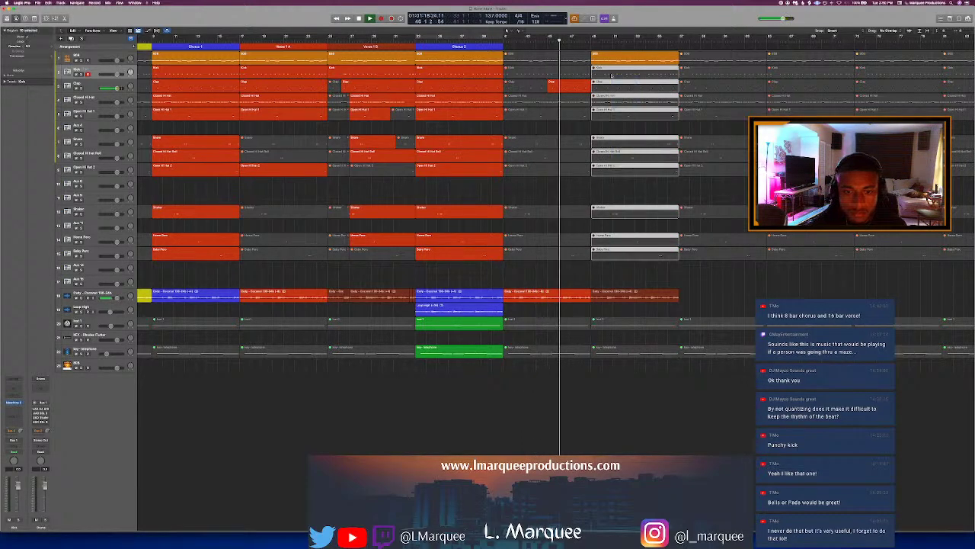
{"action": "key", "text": "ctrl+m"}
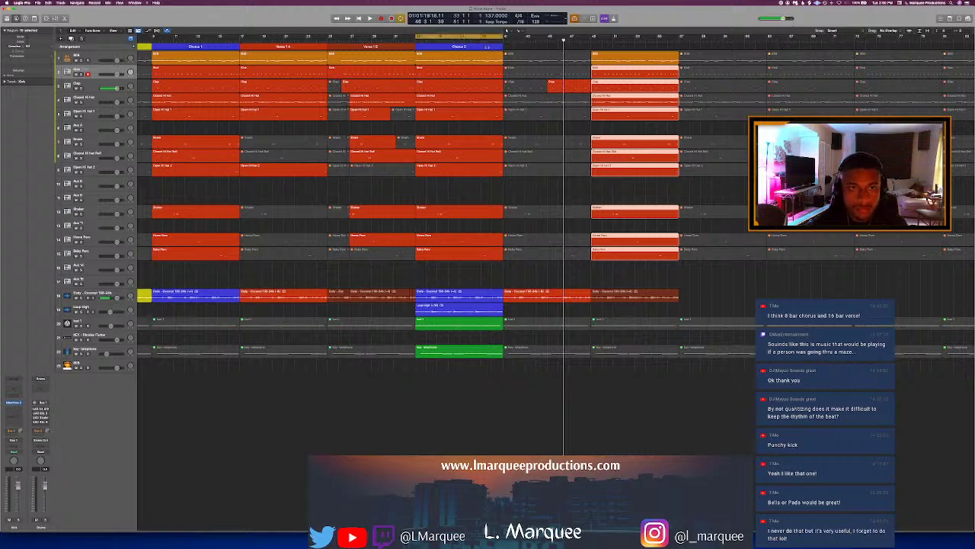
Step: Play from Chorus 2, add three eight-bar arrangement markers after it and name the last one Chorus 3
{"action": "left_click", "coordinate": [487, 46]}
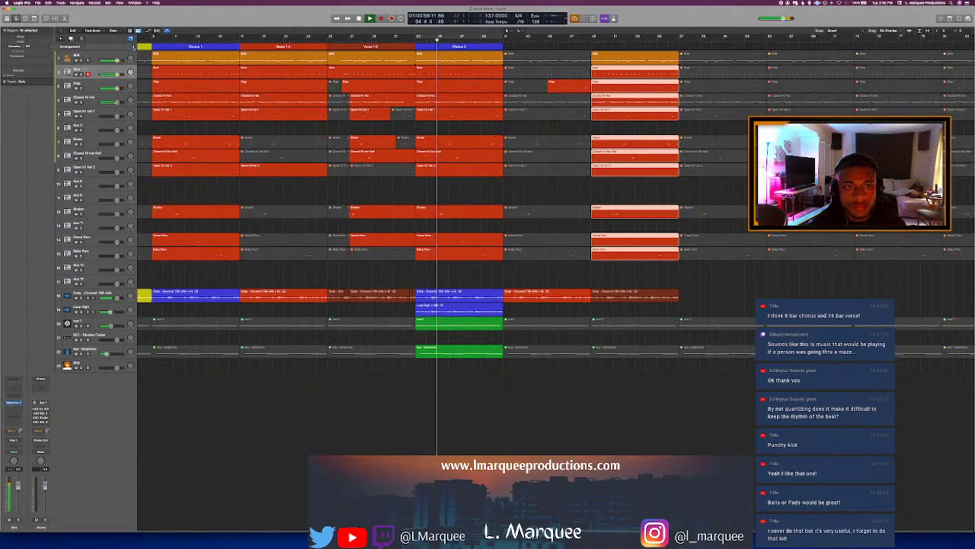
{"action": "left_click", "coordinate": [724, 46]}
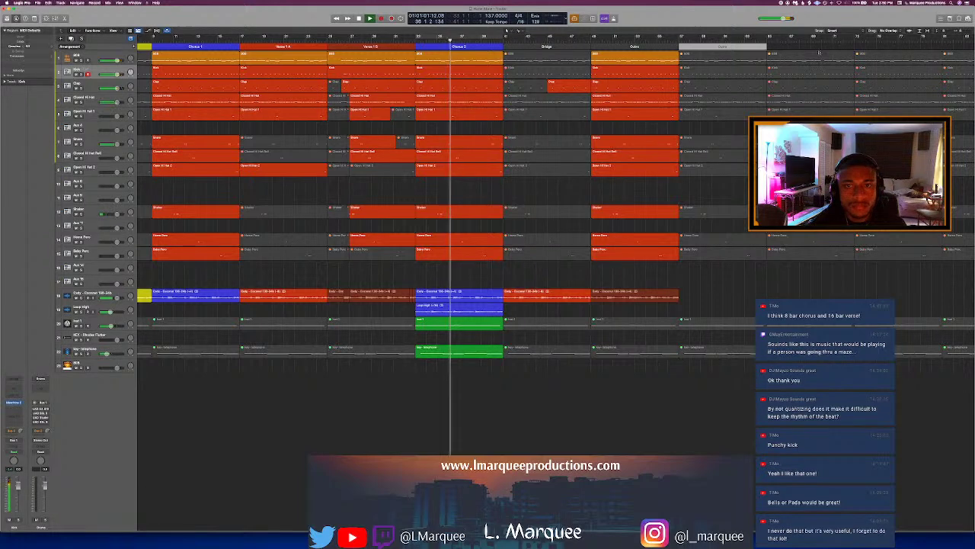
{"action": "left_click", "coordinate": [730, 47]}
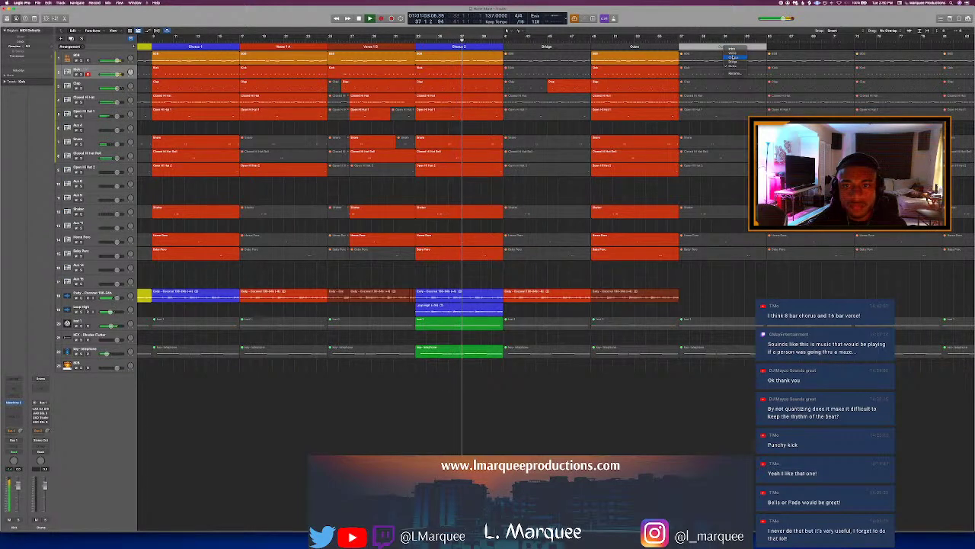
{"action": "left_click", "coordinate": [732, 59]}
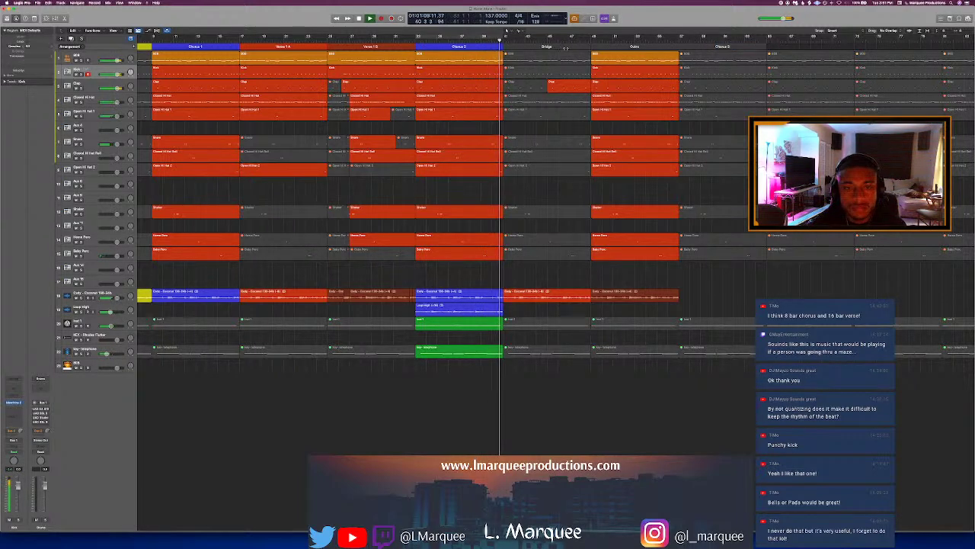
Step: Change the Bridge marker at bar 41 to a verse and rename it Verse 2 A
{"action": "left_click", "coordinate": [545, 48]}
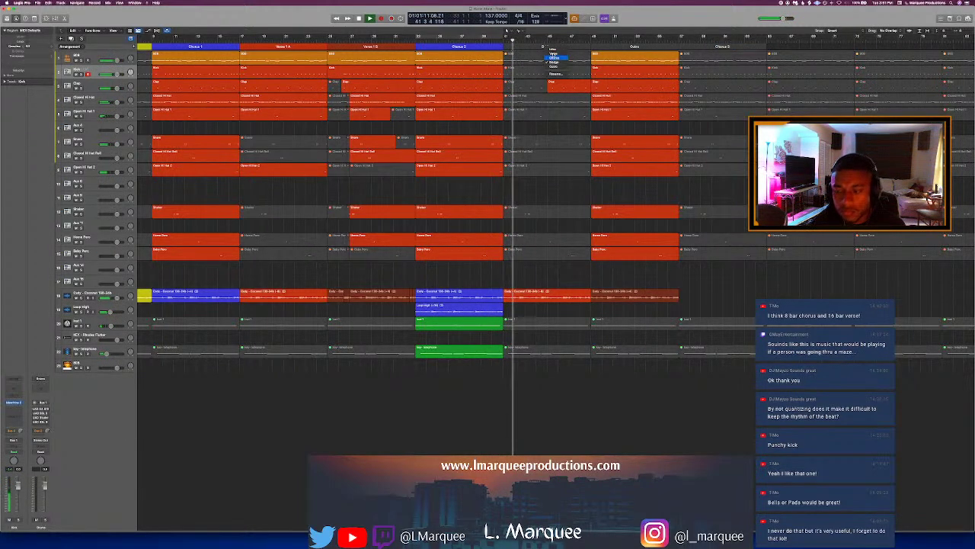
{"action": "left_click", "coordinate": [553, 58]}
{"action": "left_click", "coordinate": [546, 47]}
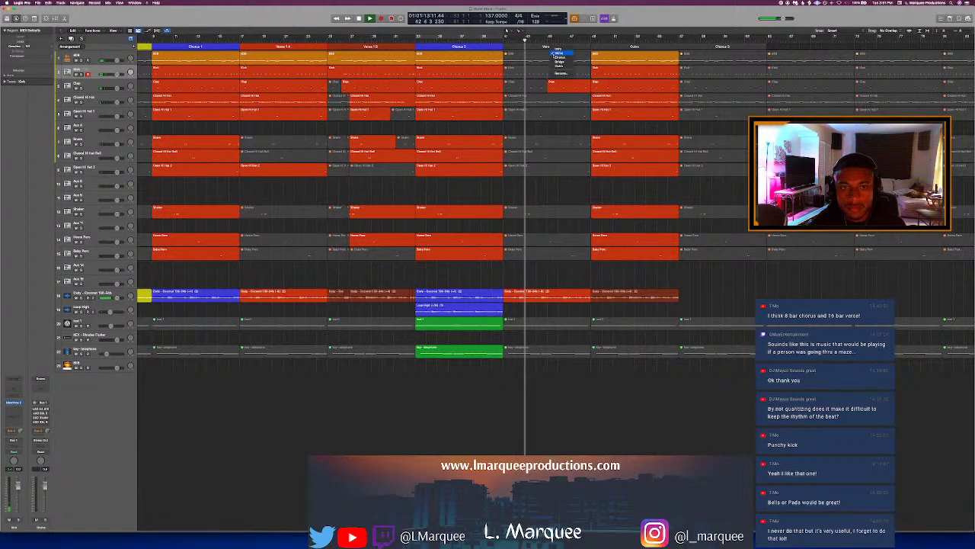
{"action": "left_click", "coordinate": [557, 73]}
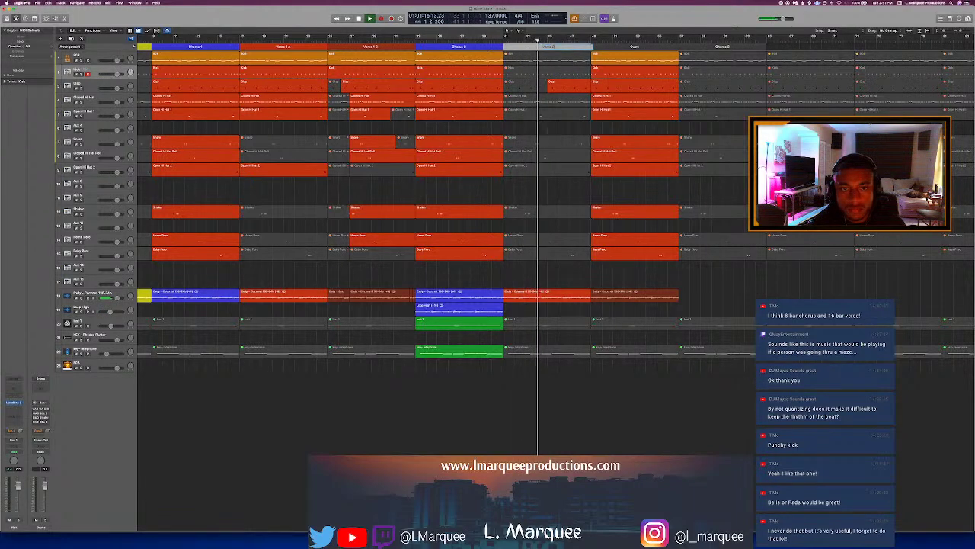
{"action": "left_click", "coordinate": [631, 132]}
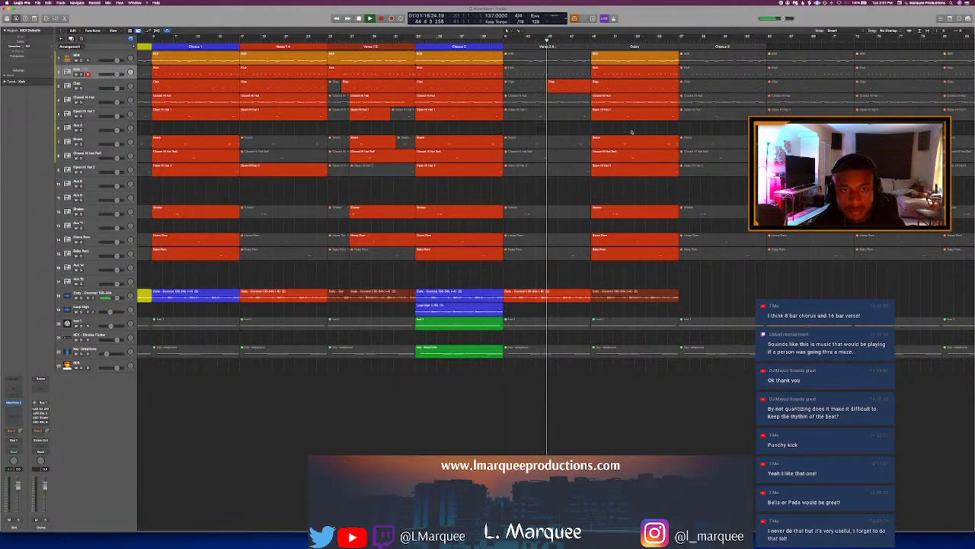
Step: Change the Outro marker at bar 49 to a verse and rename it Verse 2 B
{"action": "left_click", "coordinate": [635, 48]}
{"action": "left_click", "coordinate": [643, 54]}
{"action": "left_click", "coordinate": [634, 48]}
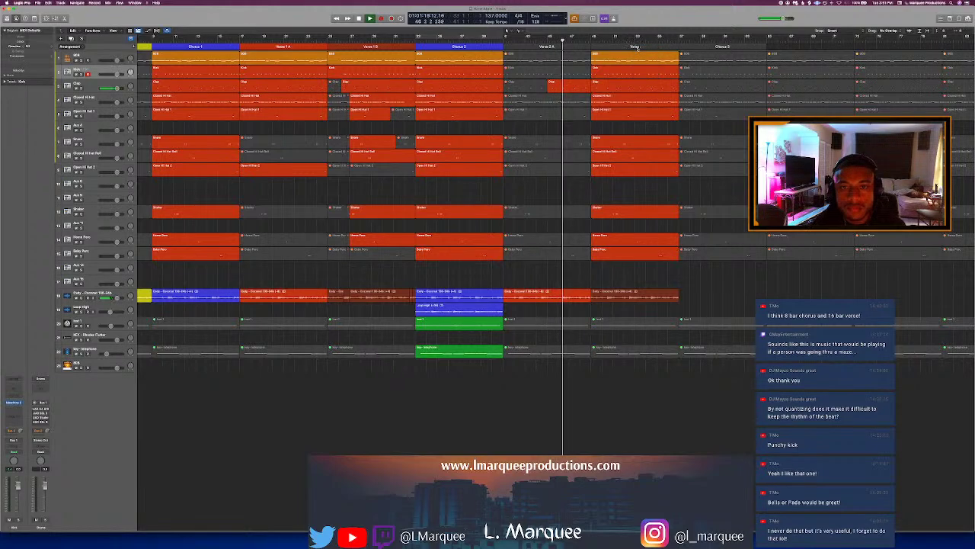
{"action": "left_click", "coordinate": [646, 72]}
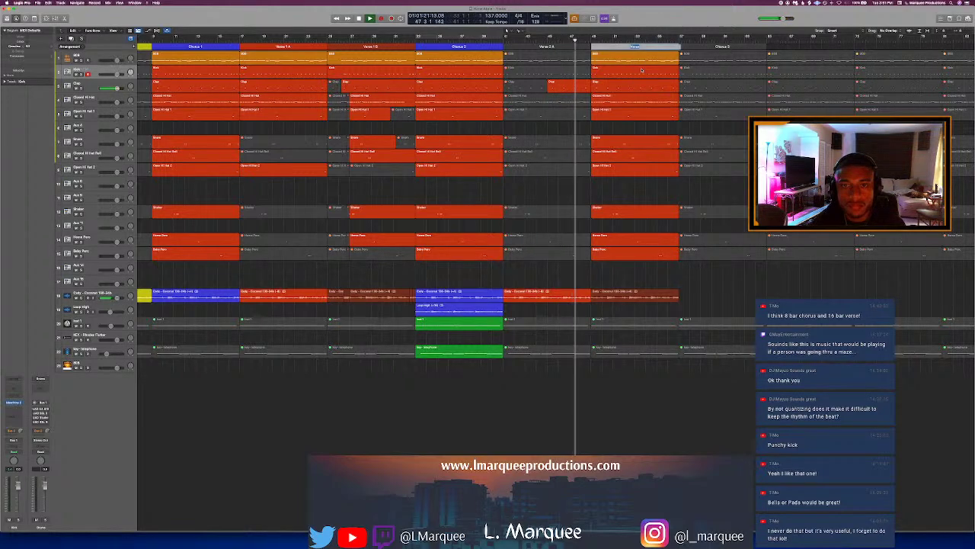
{"action": "left_click", "coordinate": [725, 116]}
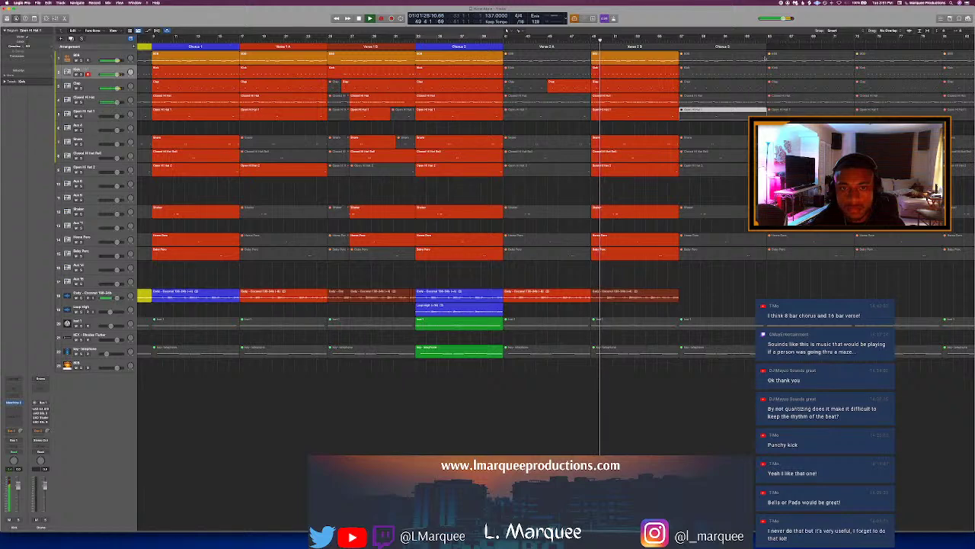
Step: Play from late Chorus 2 and colour the Verse 2 A marker red, Verse 2 B dark red and Chorus 3 blue
{"action": "scroll", "coordinate": [711, 47], "scroll_direction": "right", "scroll_amount": 5}
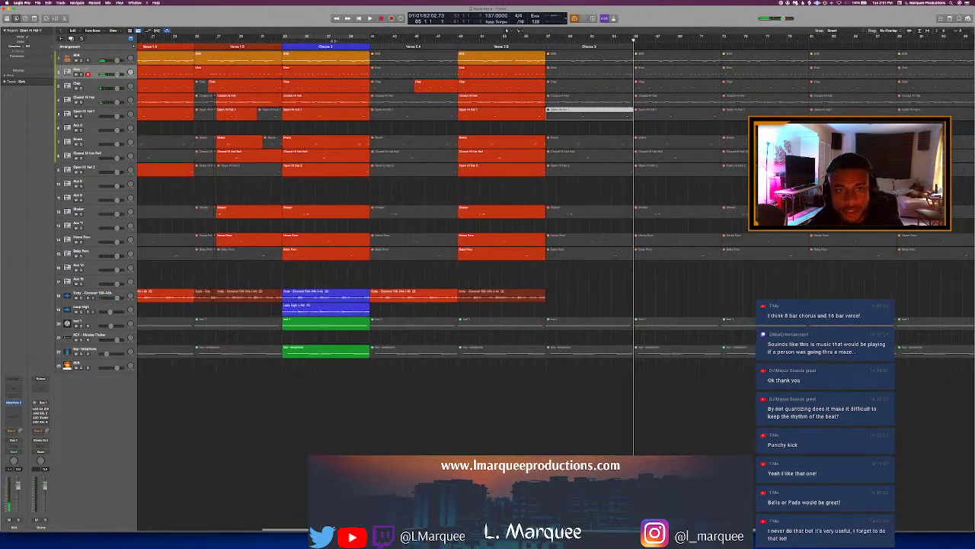
{"action": "left_click", "coordinate": [343, 40]}
{"action": "key", "text": "space"}
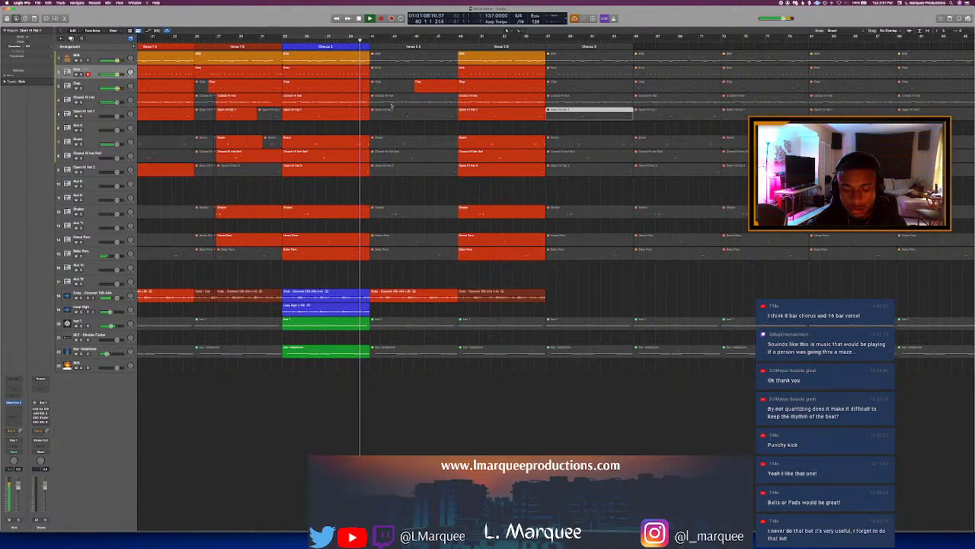
{"action": "key", "text": "alt+c"}
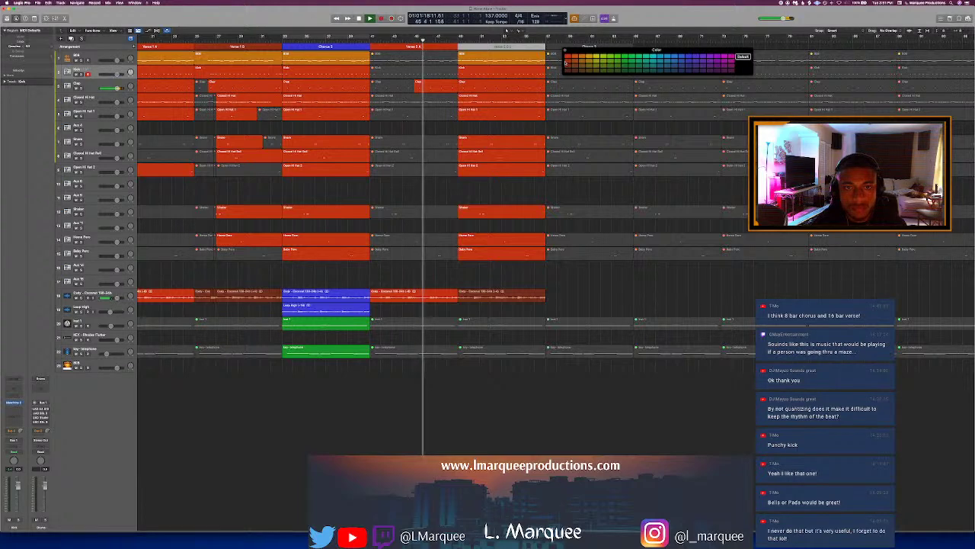
{"action": "left_click", "coordinate": [688, 57]}
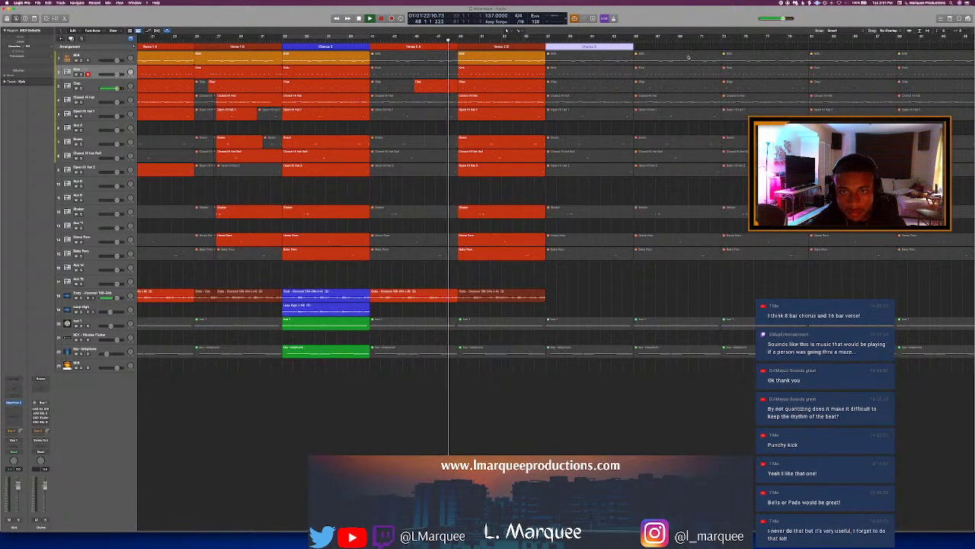
Step: Examine the notes of the Clap region at bar 45 in the Piano Roll and close the editor
{"action": "double_click", "coordinate": [448, 86]}
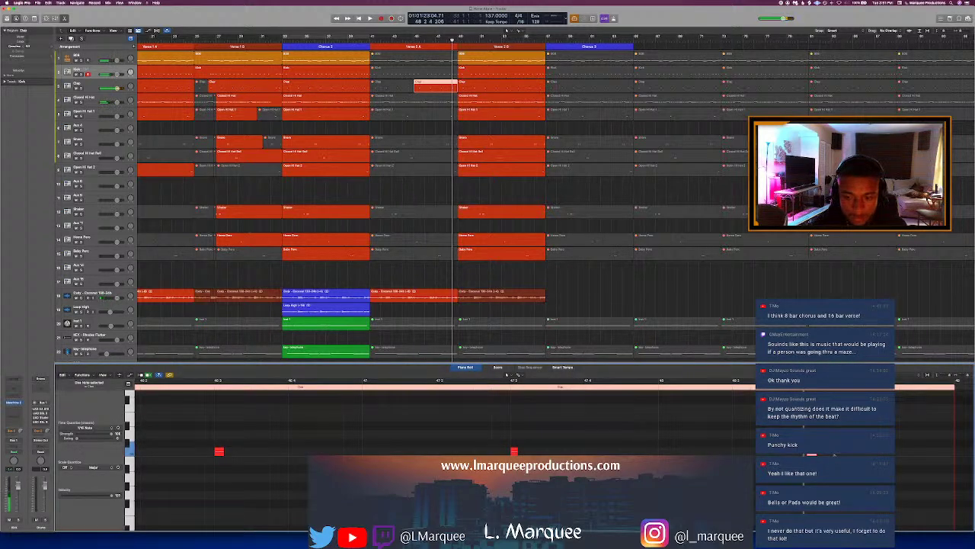
{"action": "key", "text": "e"}
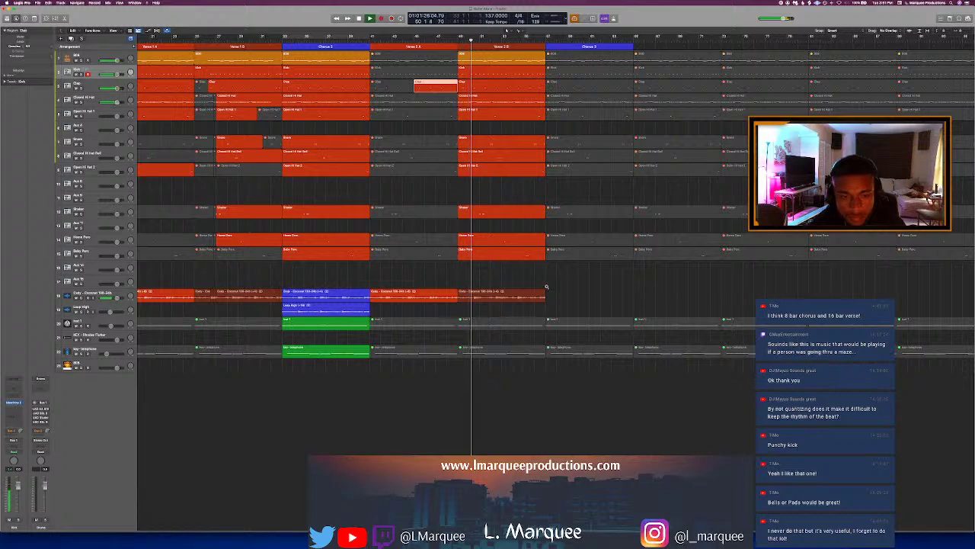
Step: Mute the Inst 1 region in Chorus 2 and unmute the Inst 1 region in Verse 2 B
{"action": "left_click", "coordinate": [499, 324]}
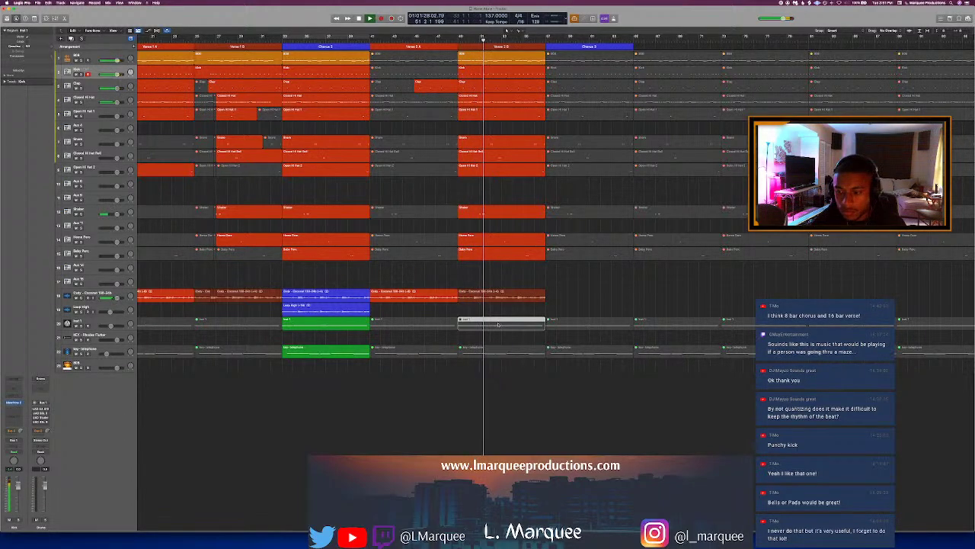
{"action": "left_click", "coordinate": [308, 323]}
{"action": "key", "text": "ctrl+m"}
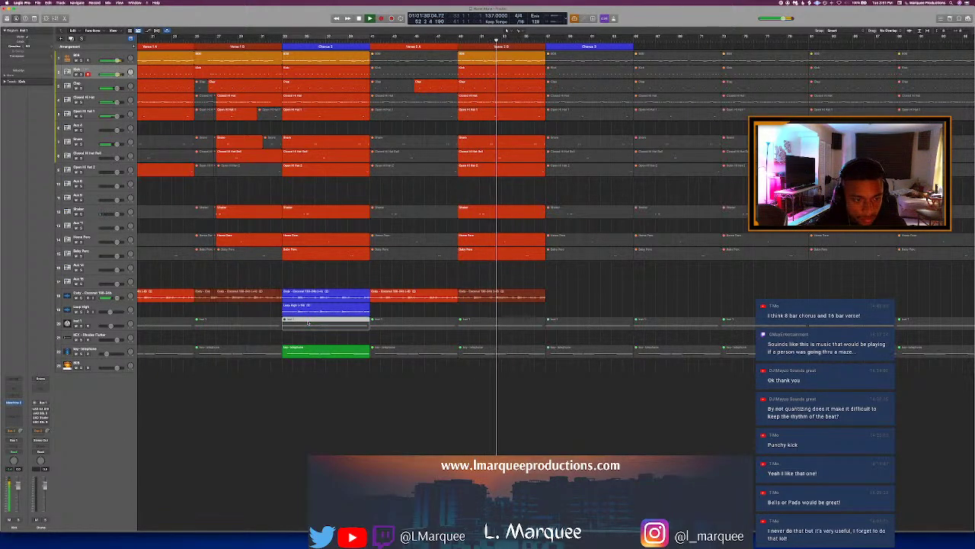
{"action": "left_click", "coordinate": [482, 326]}
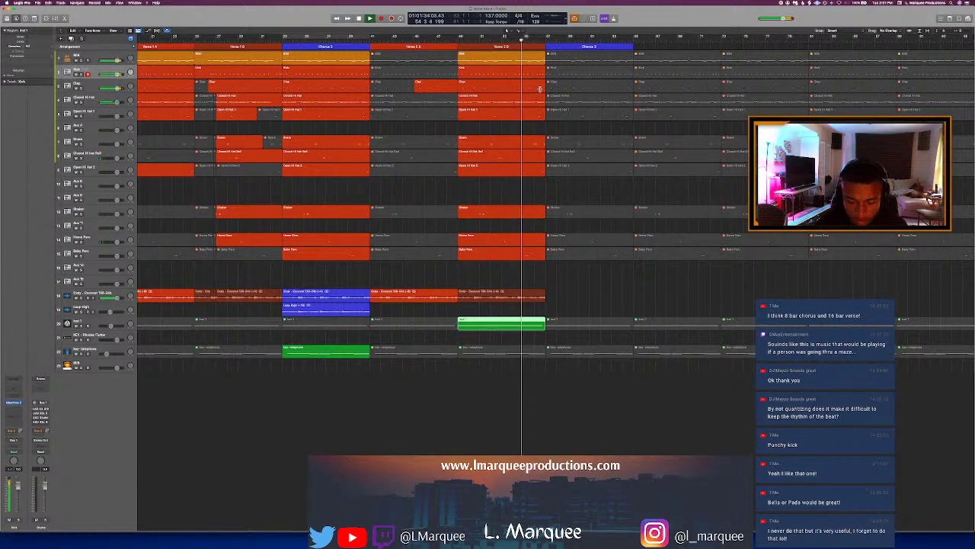
Step: Split all Verse 1 B regions at bar 29 and copy the second half
{"action": "scroll", "coordinate": [508, 30], "scroll_direction": "left", "scroll_amount": 5}
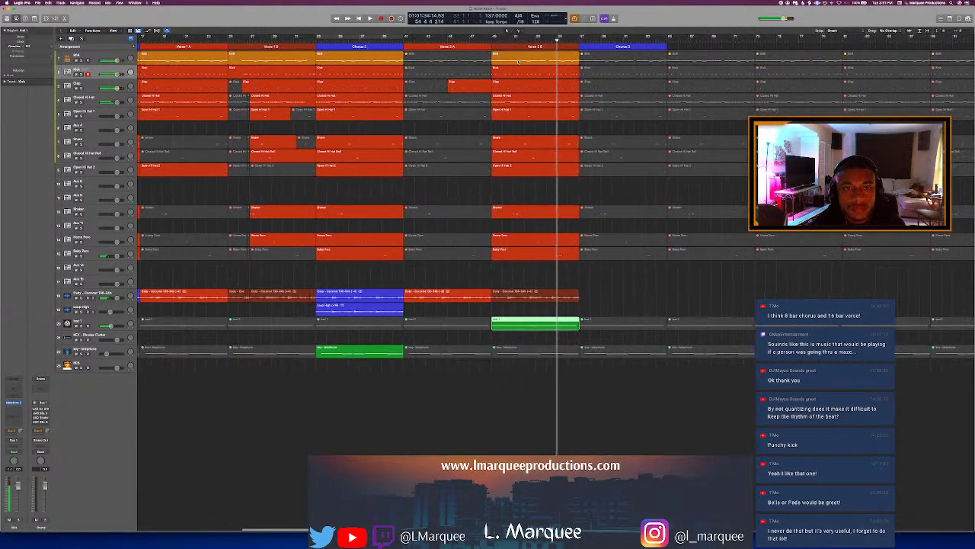
{"action": "scroll", "coordinate": [390, 104], "scroll_direction": "left", "scroll_amount": 1}
{"action": "left_click", "coordinate": [322, 38]}
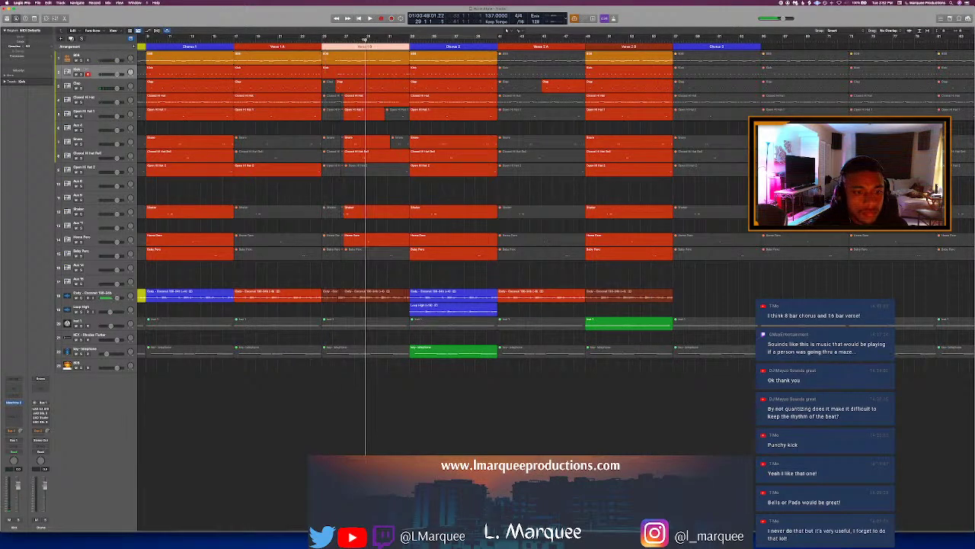
{"action": "left_click_drag", "start_coordinate": [379, 305], "coordinate": [377, 44]}
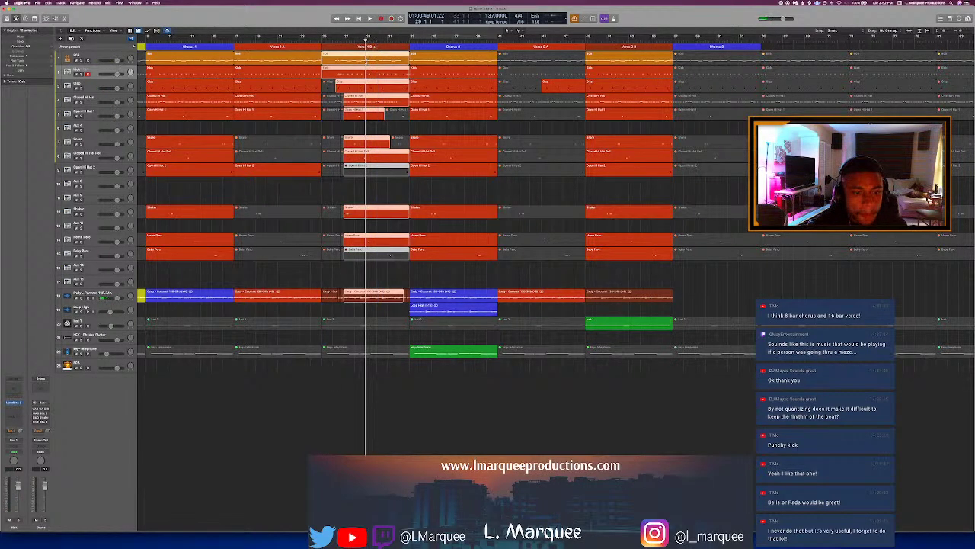
{"action": "key", "text": "super+t"}
{"action": "key", "text": "Return"}
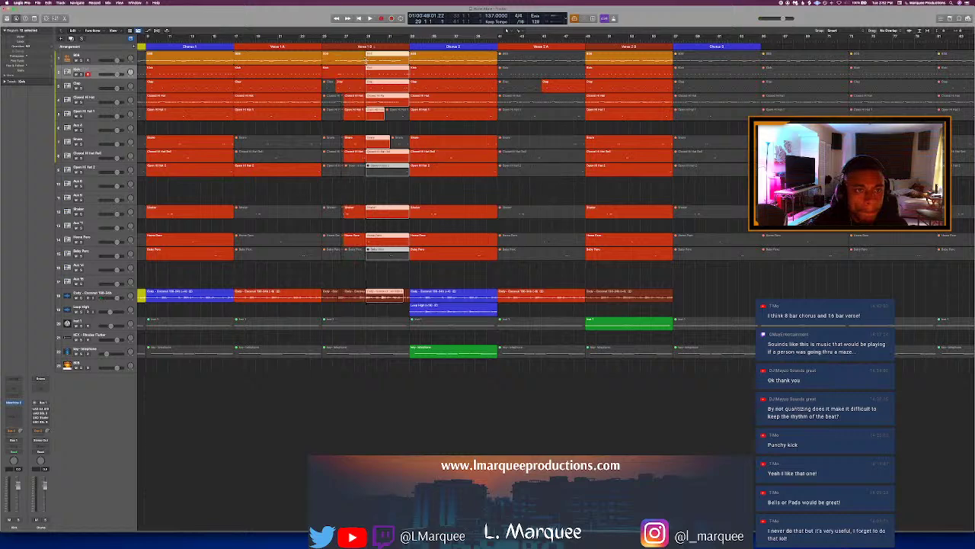
Step: Split the Verse 2 B regions at bar 53 and replace their second half with the copied Verse 1 B regions
{"action": "left_click", "coordinate": [629, 41]}
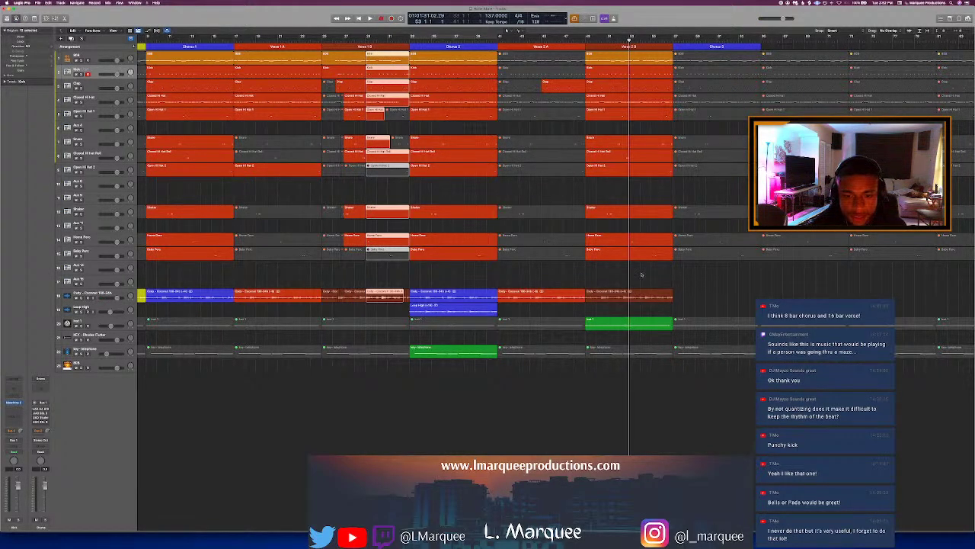
{"action": "left_click_drag", "start_coordinate": [648, 306], "coordinate": [643, 17]}
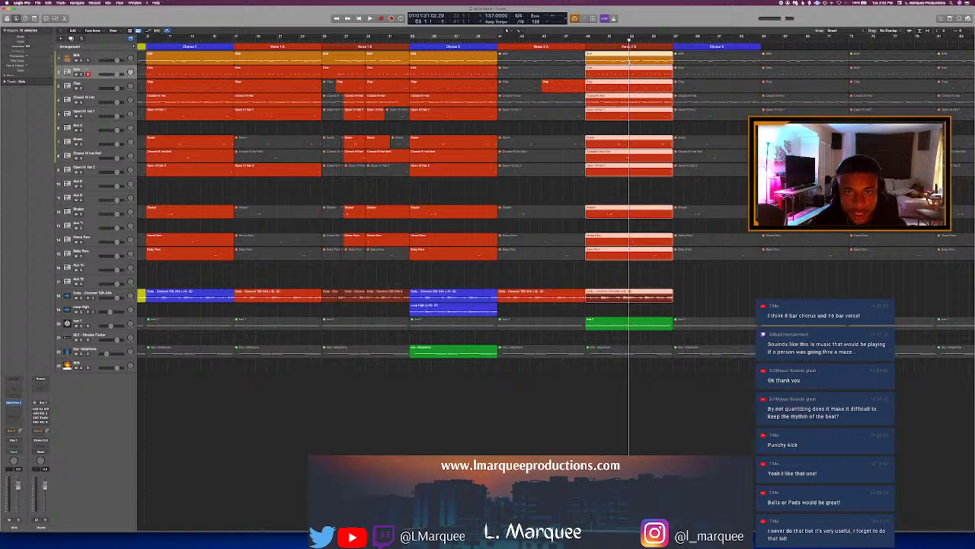
{"action": "key", "text": "super+t"}
{"action": "key", "text": "Return"}
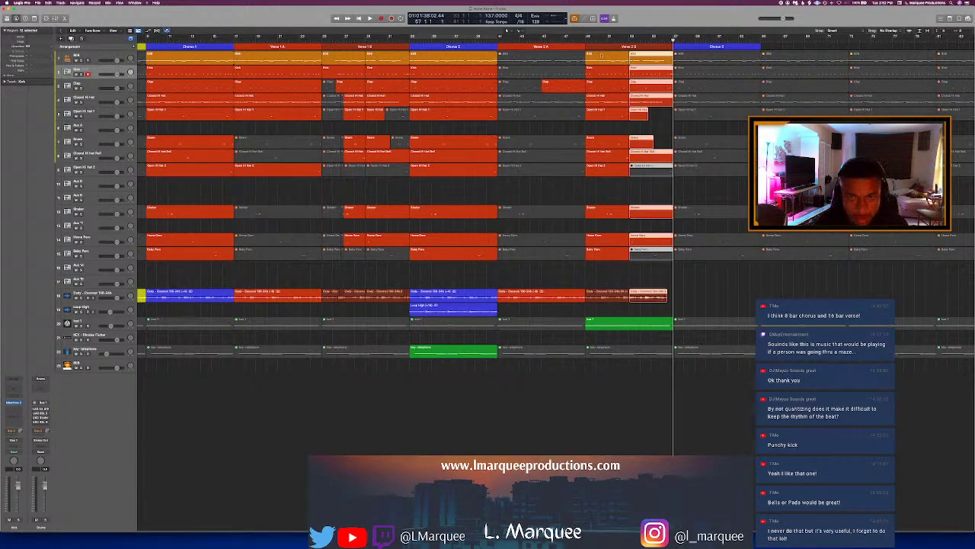
Step: Replace the muted regions in Chorus 3 with a copy of the Chorus 2 regions placed at bar 57
{"action": "key", "text": "space"}
{"action": "scroll", "coordinate": [533, 229], "scroll_direction": "left", "scroll_amount": 5}
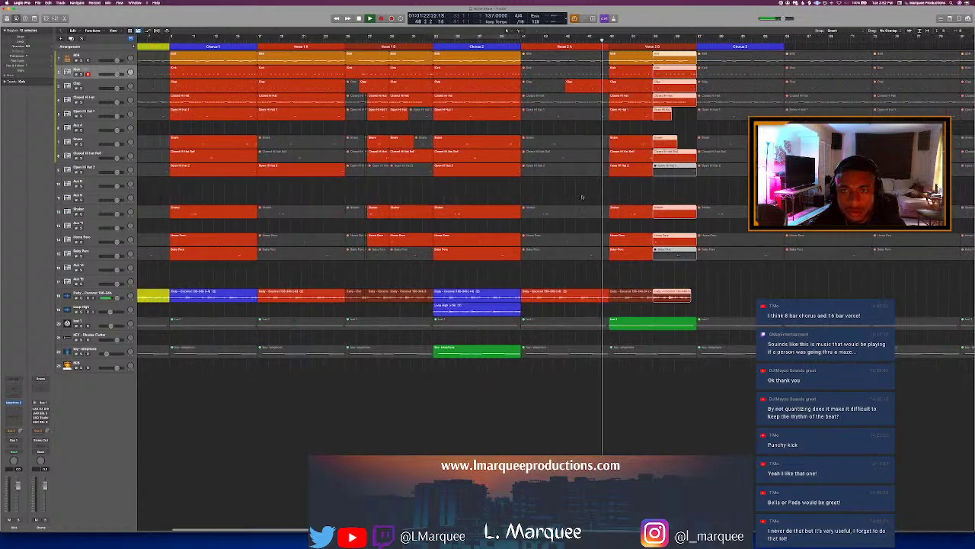
{"action": "left_click", "coordinate": [516, 46]}
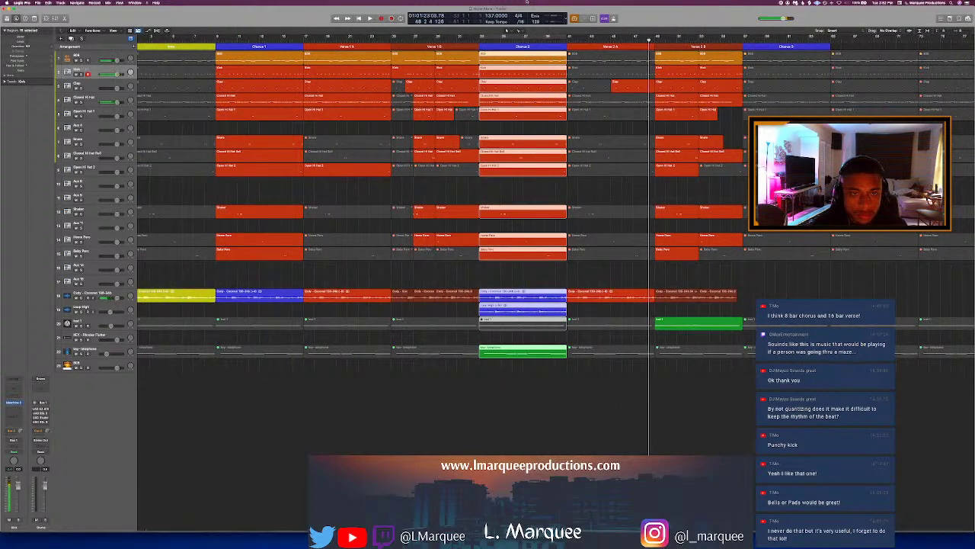
{"action": "key", "text": "alt+period"}
{"action": "key", "text": "alt+period"}
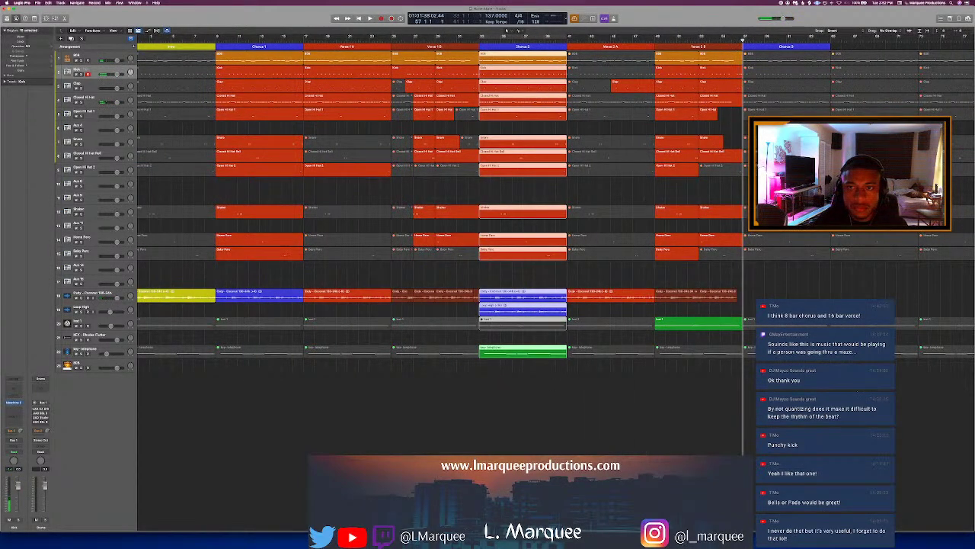
{"action": "key", "text": "super+v"}
{"action": "key", "text": "super+z"}
{"action": "key", "text": "super+b"}
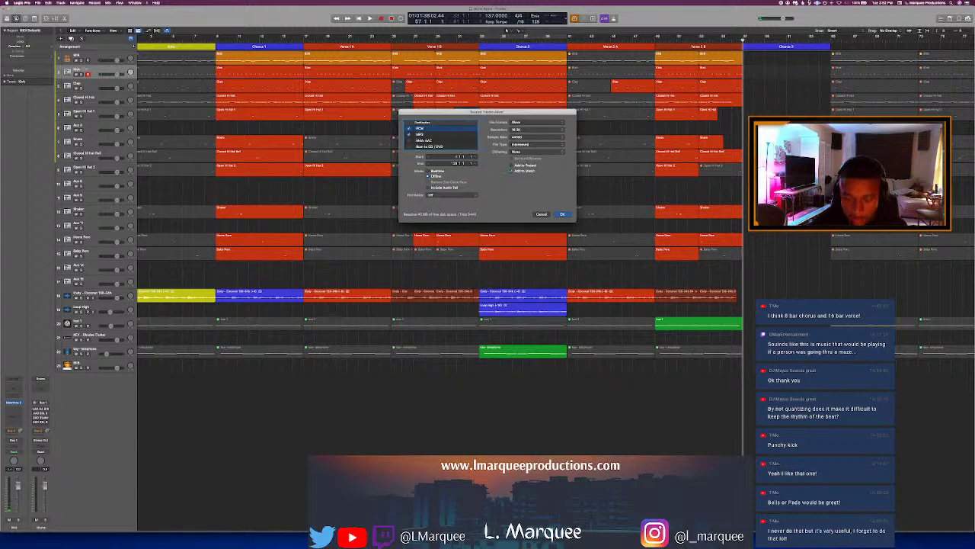
{"action": "left_click", "coordinate": [541, 215]}
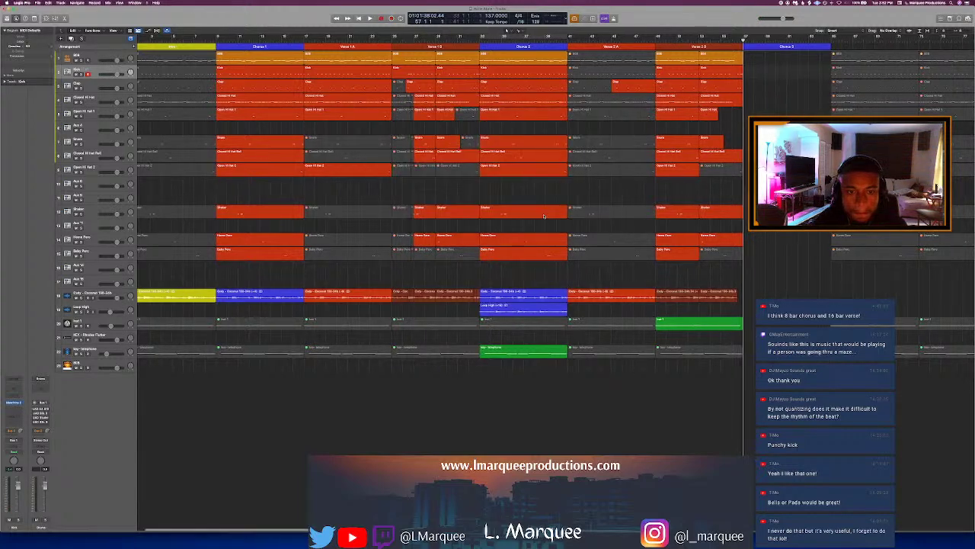
{"action": "key", "text": "super+shift+z"}
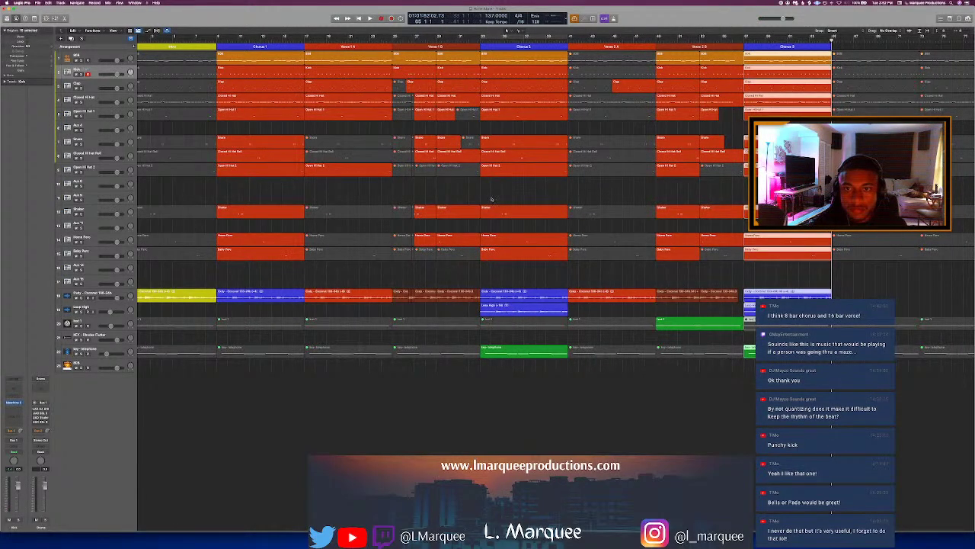
Step: Play Verse 2 B, check the Inst 1 track's Komplete Kontrol instrument and rename the track MALLET
{"action": "left_click", "coordinate": [644, 39]}
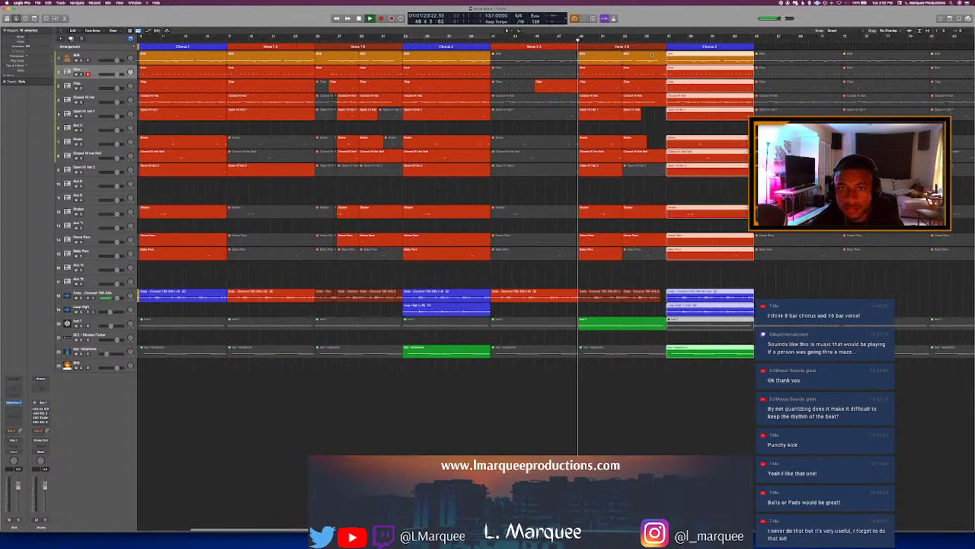
{"action": "left_click", "coordinate": [646, 128]}
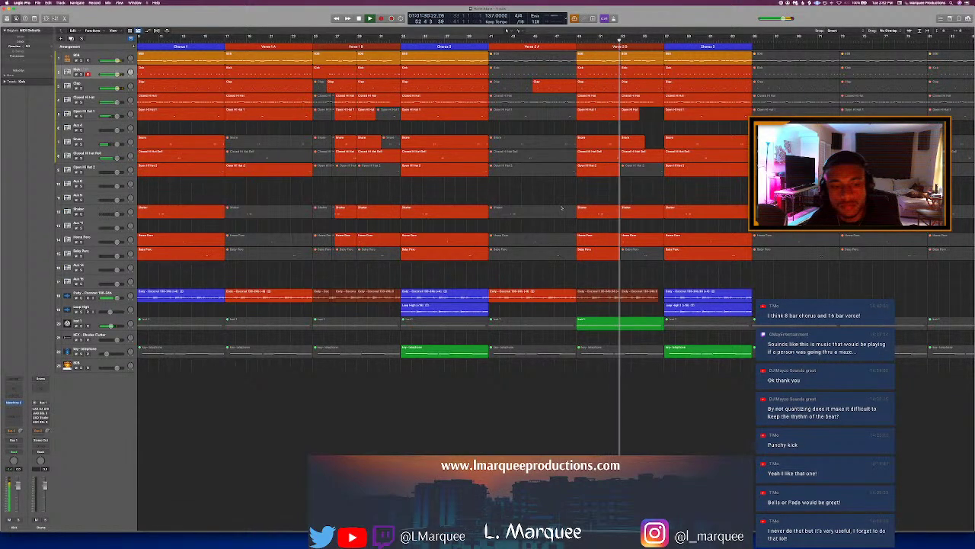
{"action": "left_click", "coordinate": [91, 321]}
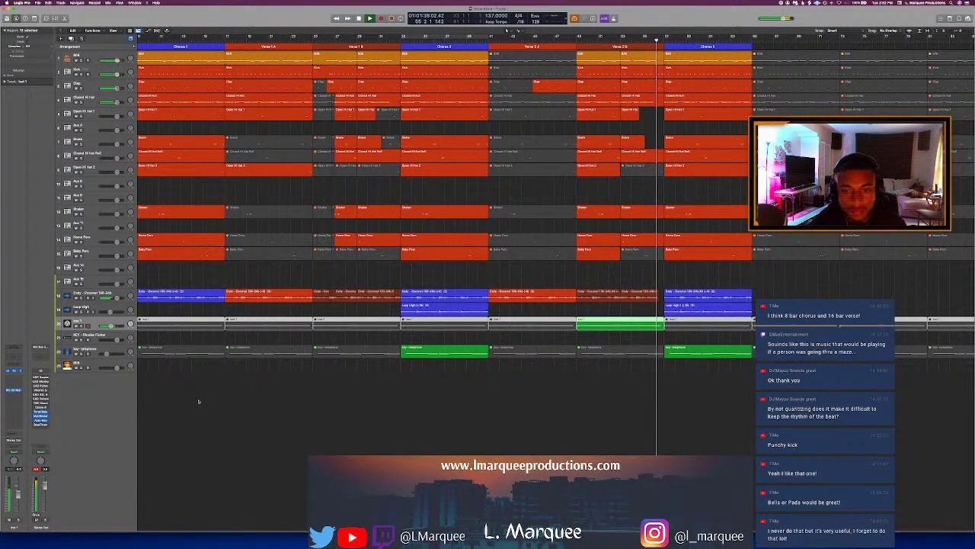
{"action": "left_click", "coordinate": [13, 370]}
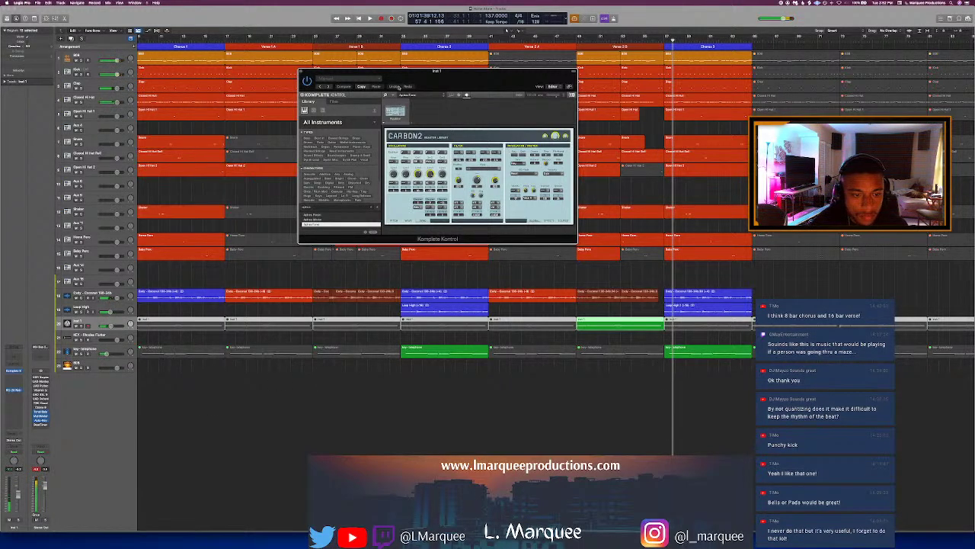
{"action": "left_click", "coordinate": [302, 71]}
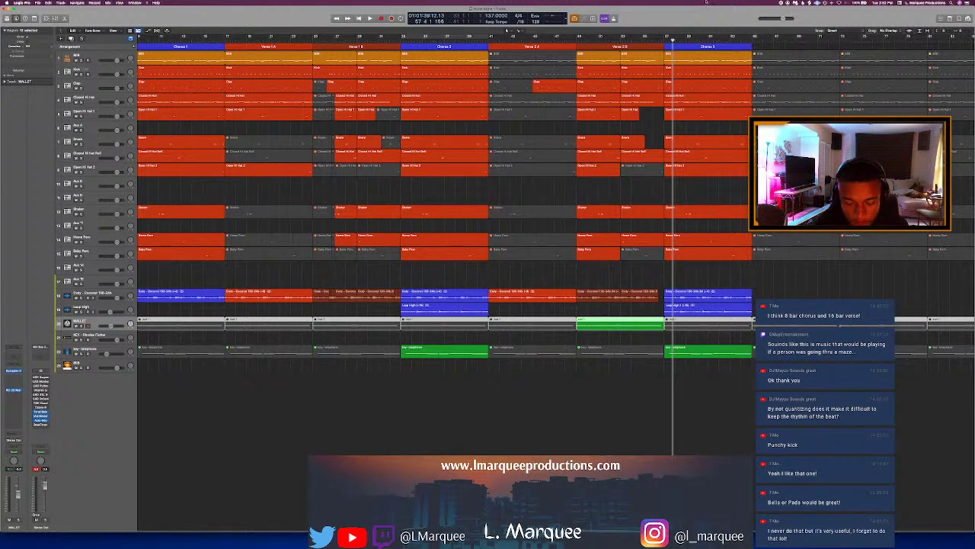
Step: Name all regions after their tracks, and rename the Exdy - Coconut audio track Loop
{"action": "key", "text": "space"}
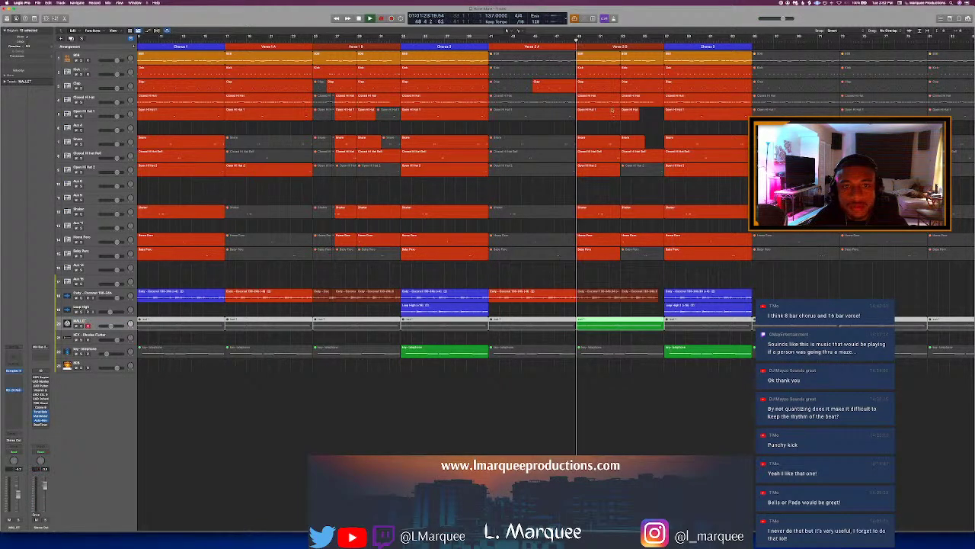
{"action": "key", "text": "super+a"}
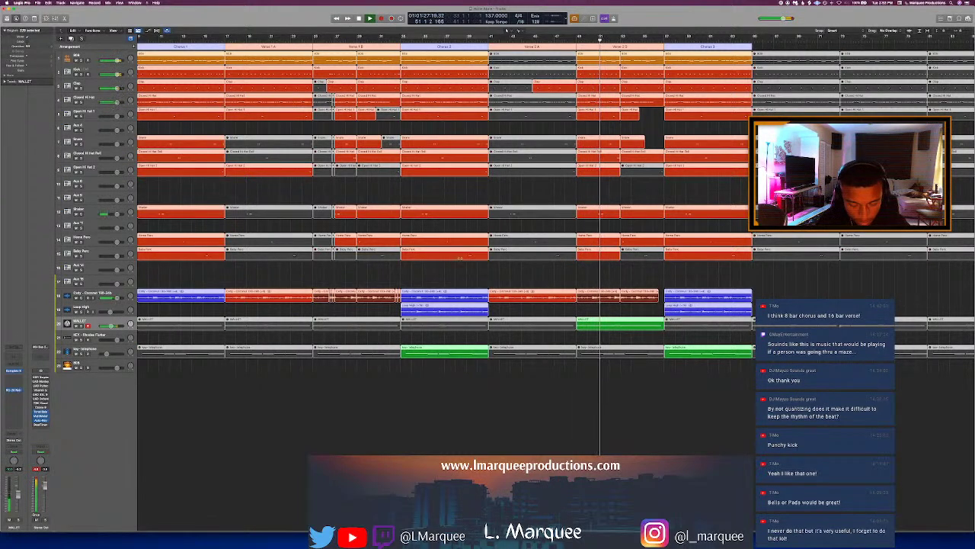
{"action": "key", "text": "super+z"}
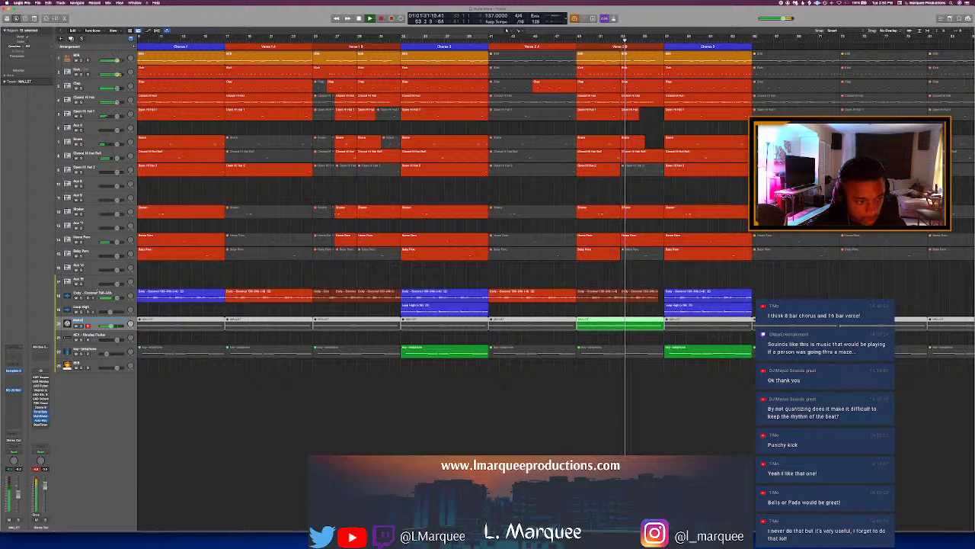
{"action": "key", "text": "super+z"}
{"action": "type", "text": "Loop"}
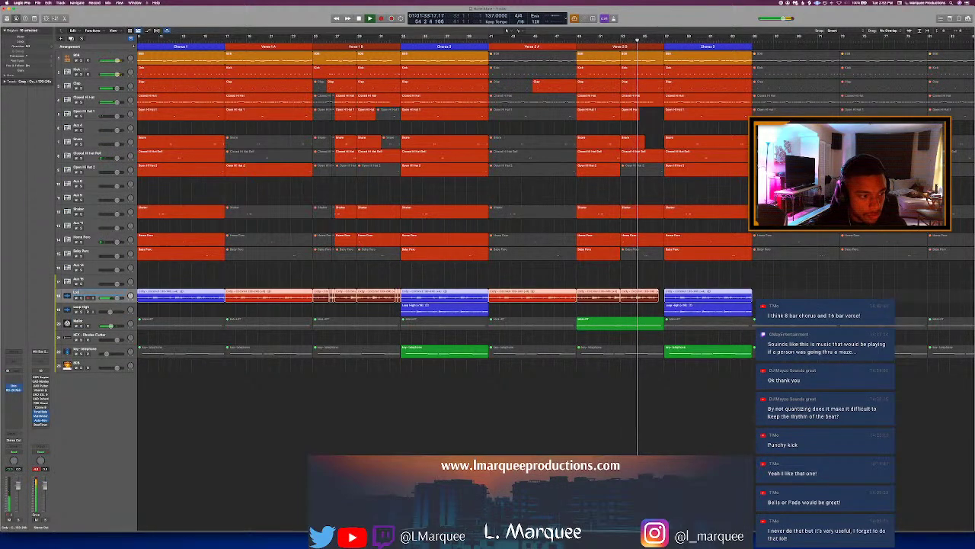
{"action": "key", "text": "Return"}
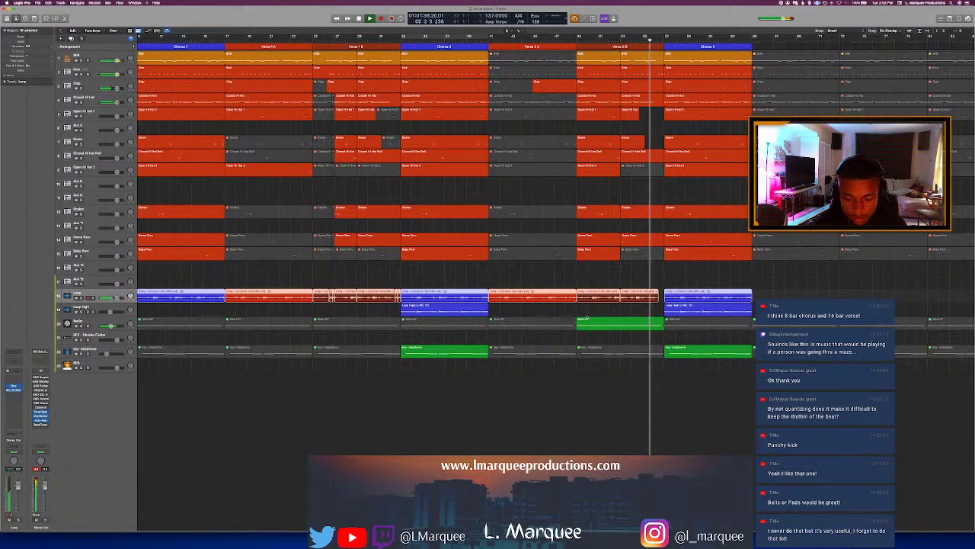
Step: Play the transition from Verse 2 B at bar 55 into Chorus 3
{"action": "left_click", "coordinate": [656, 138]}
{"action": "key", "text": "space"}
{"action": "left_click", "coordinate": [643, 41]}
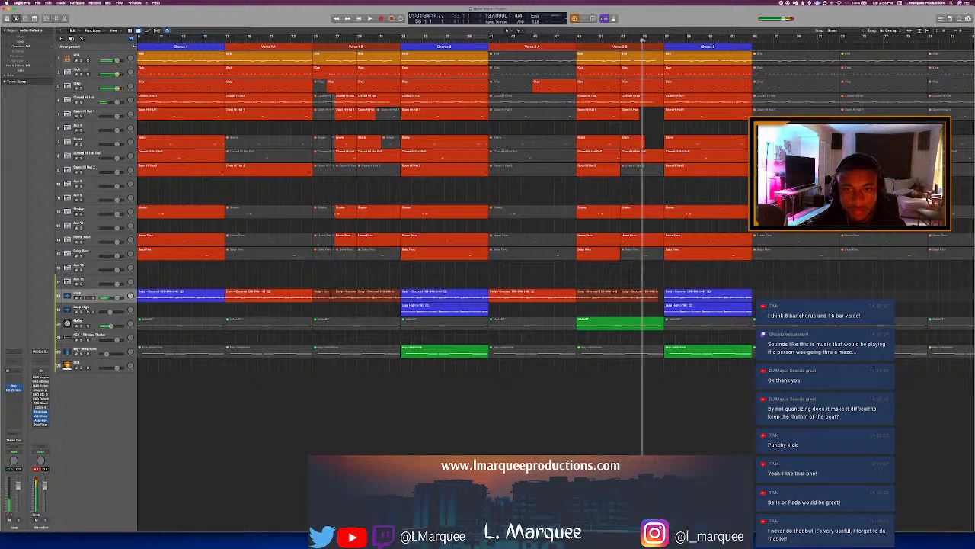
{"action": "scroll", "coordinate": [650, 77], "scroll_direction": "right", "scroll_amount": 5}
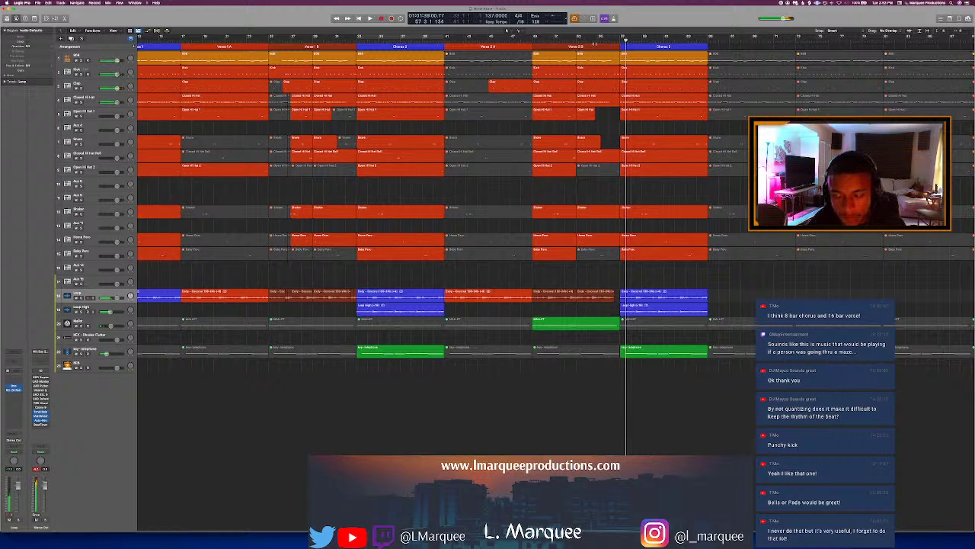
{"action": "key", "text": "comma"}
Step: Open the Kick region at bar 53 in the Piano Roll and examine its notes
{"action": "left_click", "coordinate": [613, 73]}
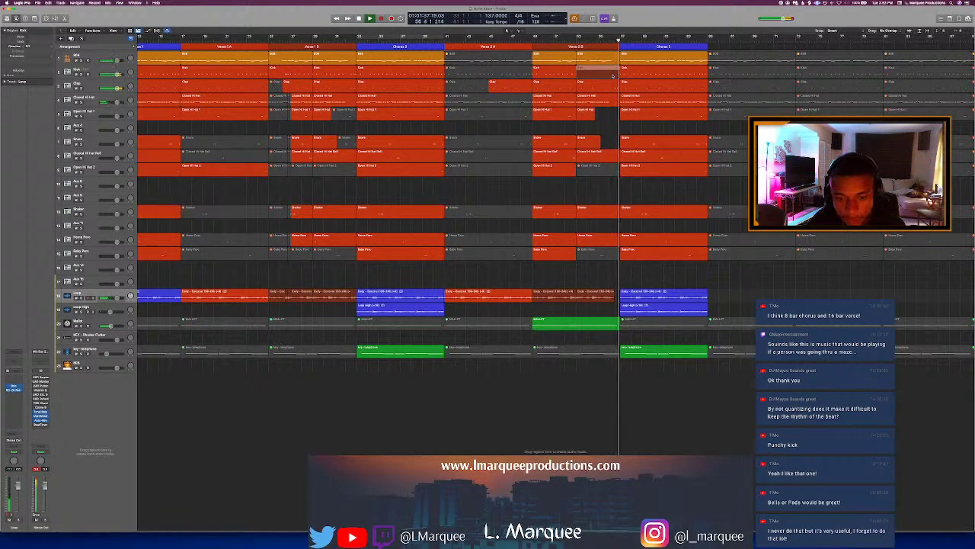
{"action": "left_click_drag", "start_coordinate": [613, 74], "coordinate": [612, 76]}
{"action": "double_click", "coordinate": [612, 74]}
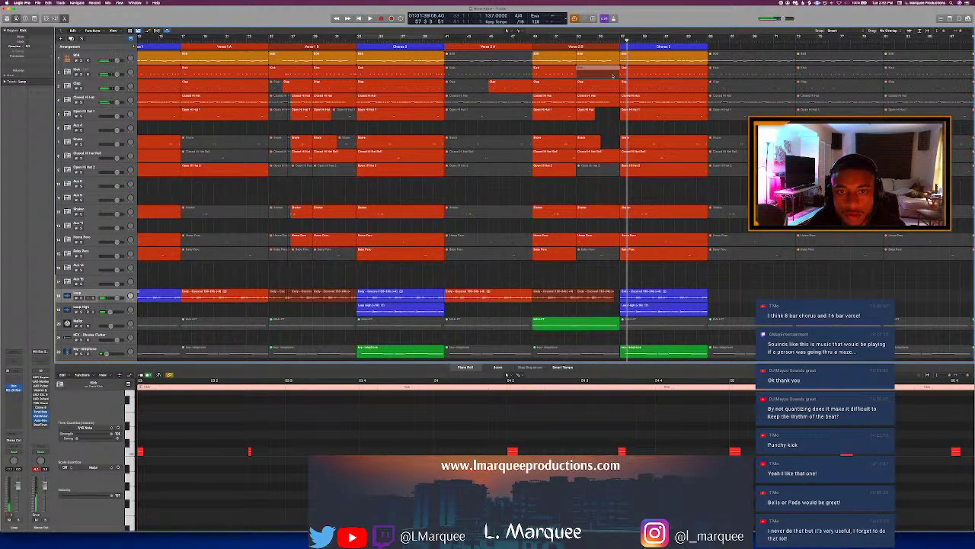
{"action": "double_click", "coordinate": [613, 75]}
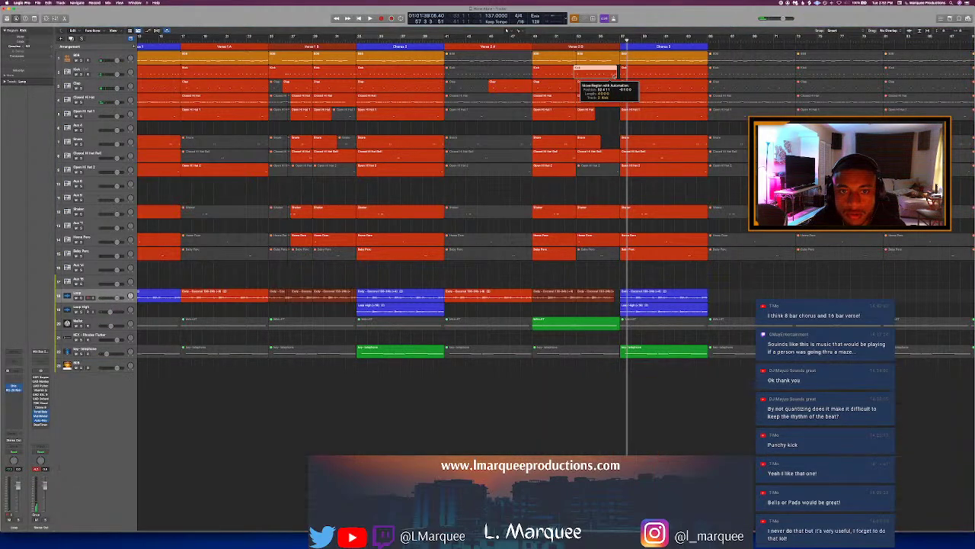
{"action": "double_click", "coordinate": [613, 76]}
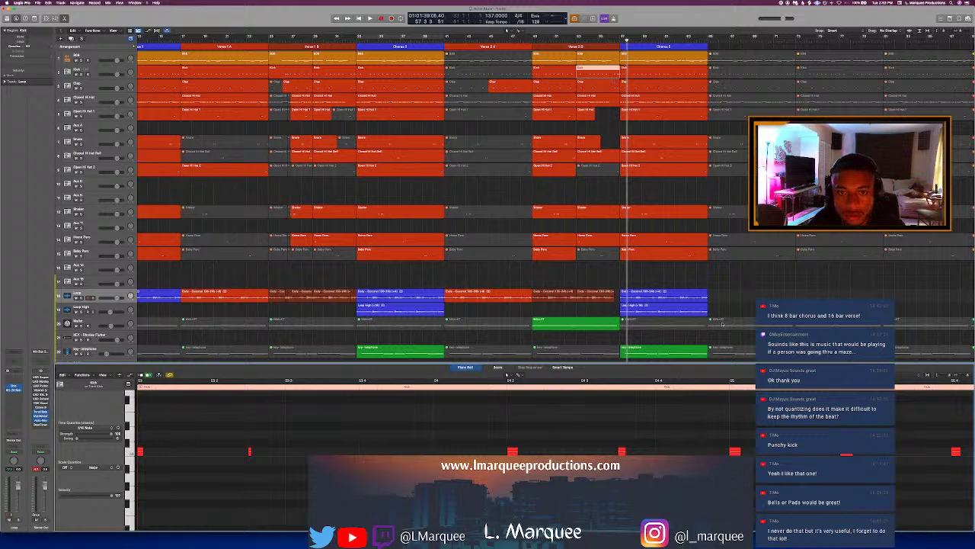
{"action": "scroll", "coordinate": [728, 421], "scroll_direction": "down", "scroll_amount": 5}
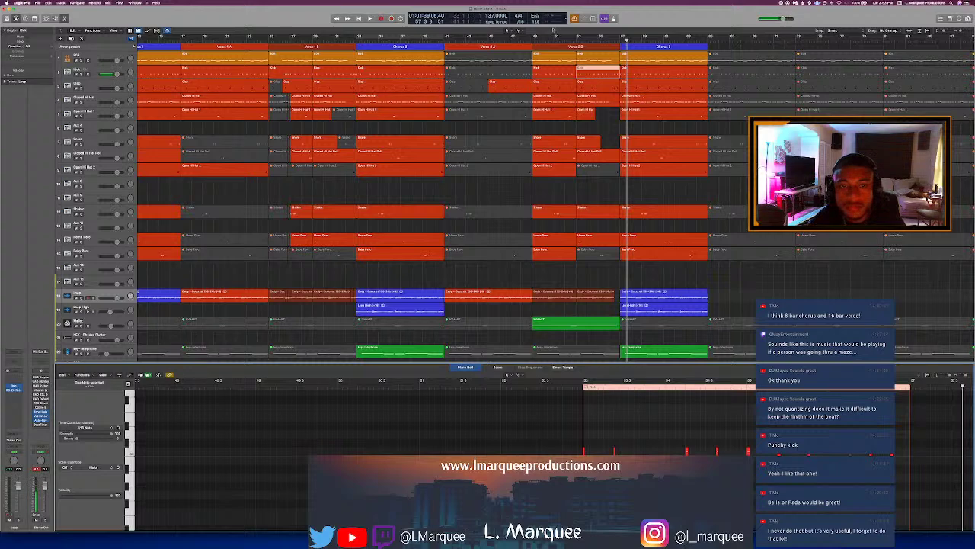
Step: Close the Piano Roll and replay Verse 2 B from about bar 52
{"action": "key", "text": "comma"}
{"action": "key", "text": "comma"}
{"action": "key", "text": "comma"}
{"action": "key", "text": "comma"}
{"action": "key", "text": "comma"}
{"action": "key", "text": "p"}
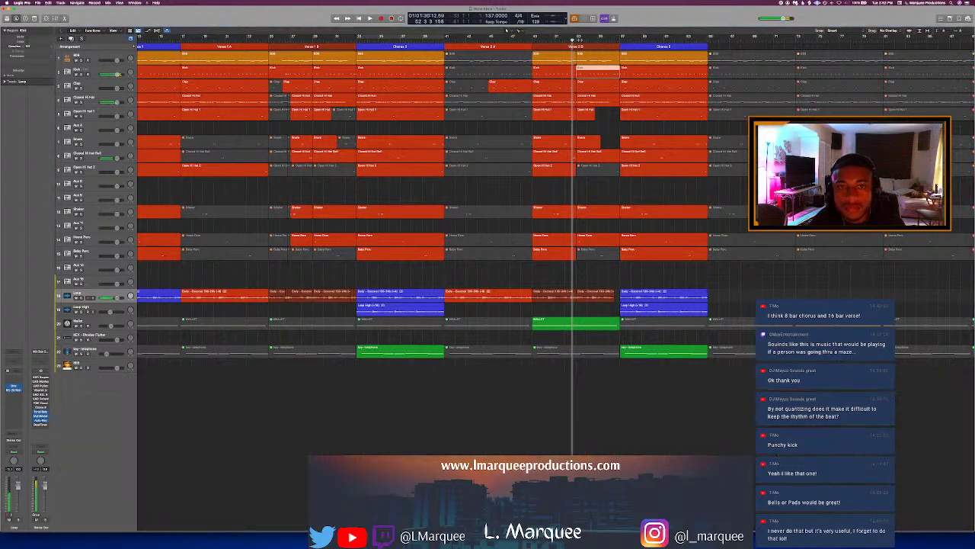
{"action": "key", "text": "space"}
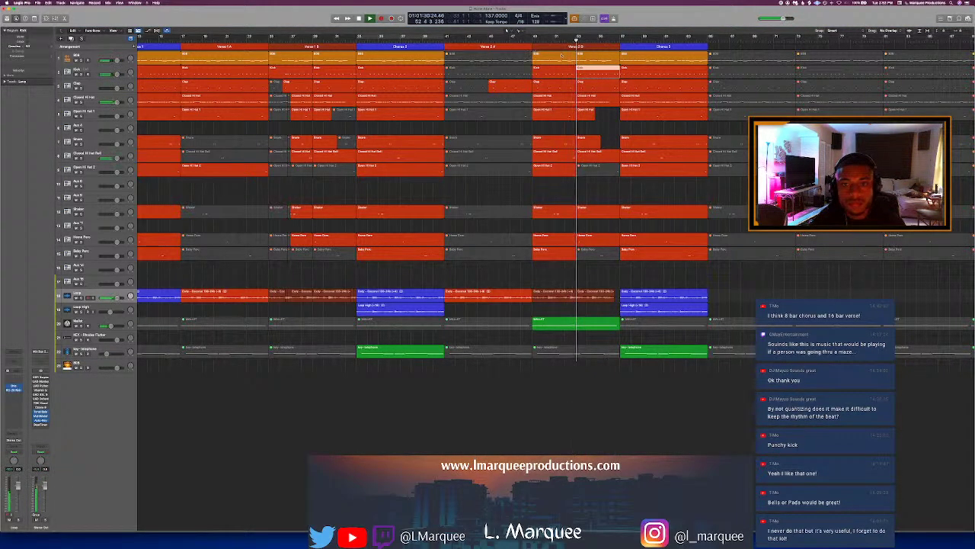
Step: Add a Verse 3 A arrangement marker after Chorus 3 at bar 65 and unmute the 808 region beneath it
{"action": "key", "text": "p"}
{"action": "key", "text": "p"}
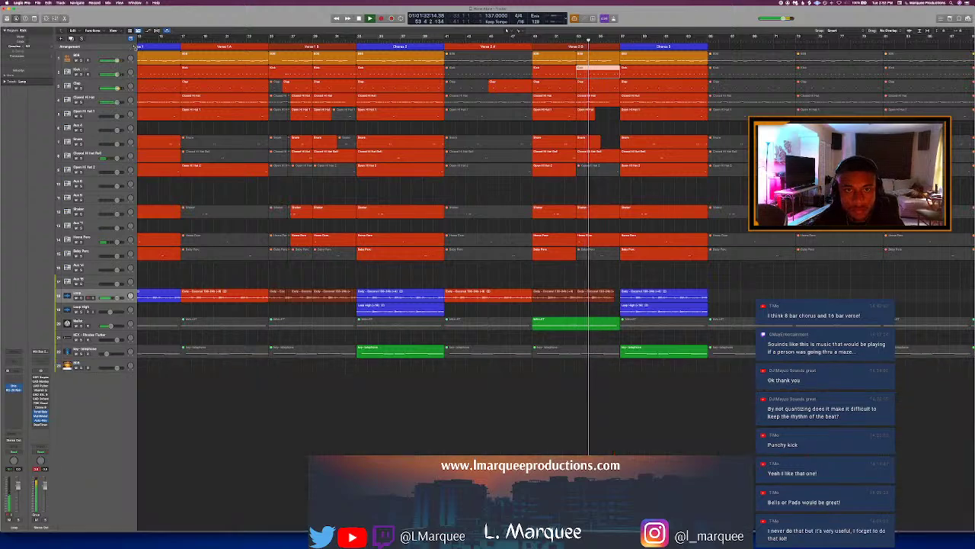
{"action": "left_click", "coordinate": [134, 46]}
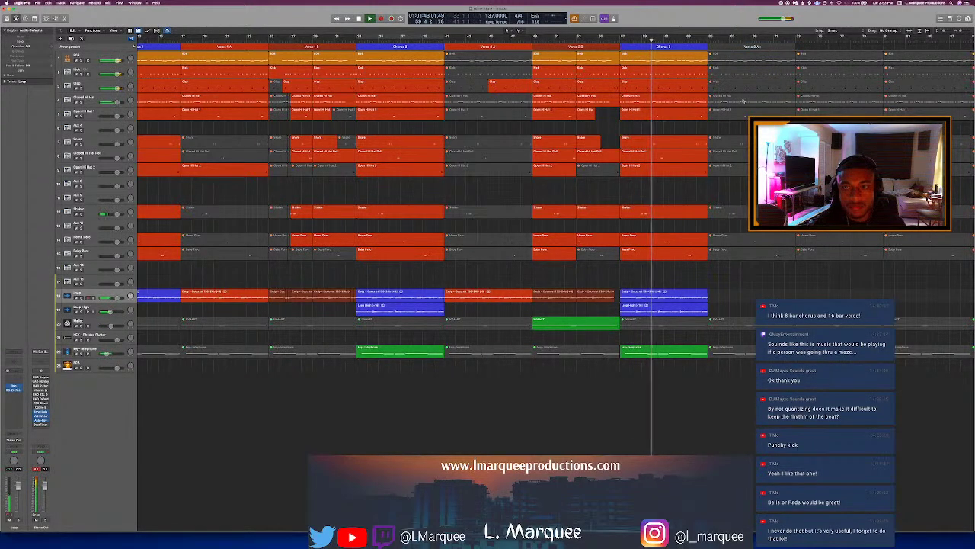
{"action": "left_click", "coordinate": [718, 64]}
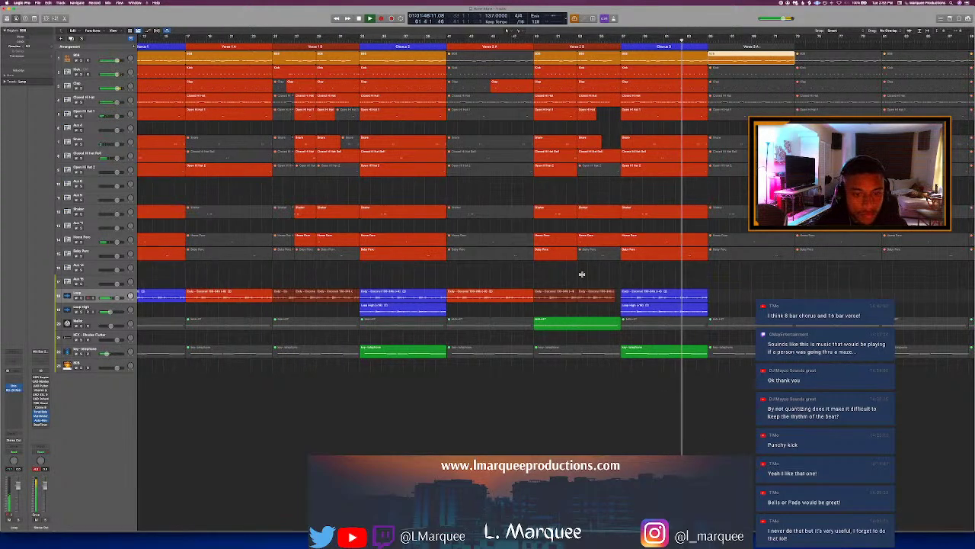
Step: Copy the Loop track's Verse 1 A and Verse 1 B regions to bar 65 and play the transition out of Chorus 3
{"action": "key", "text": "super+Left"}
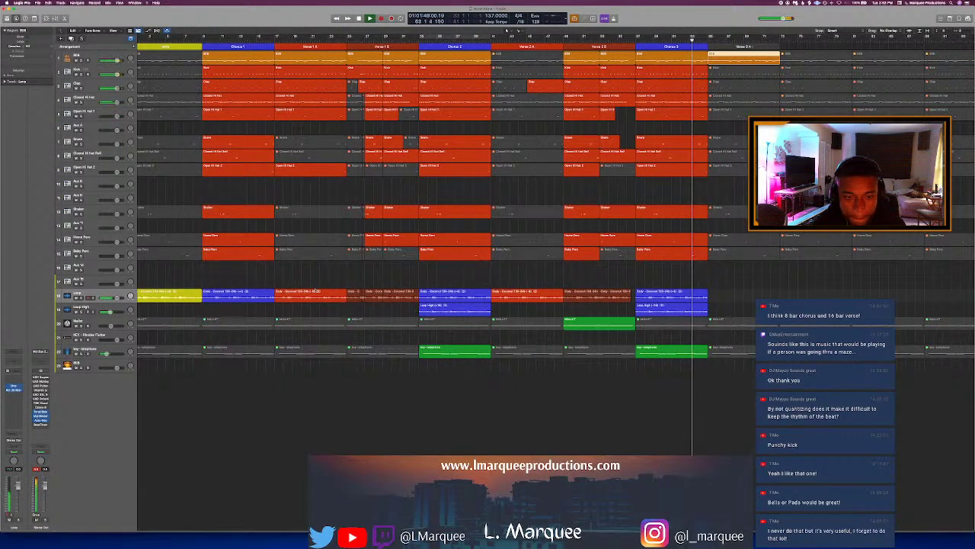
{"action": "left_click", "coordinate": [322, 296]}
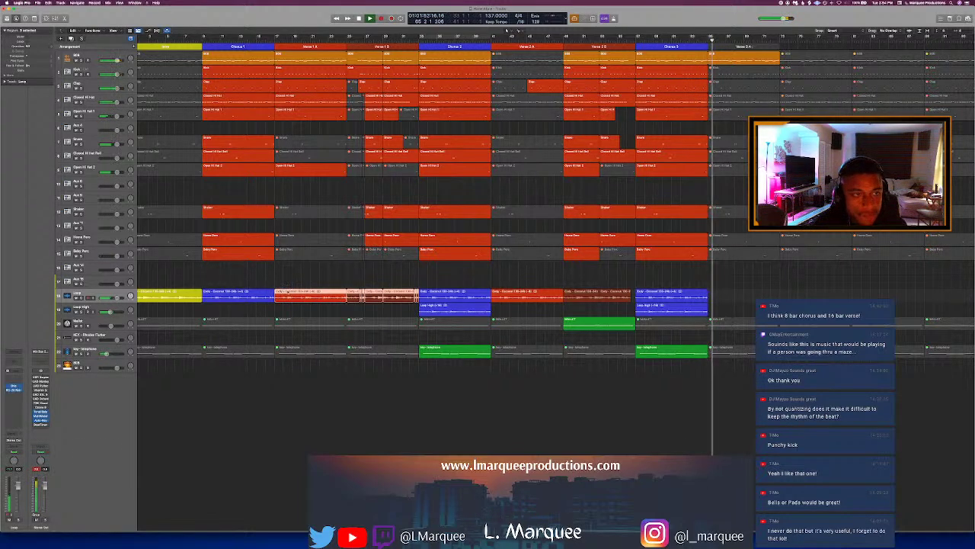
{"action": "left_click_drag", "start_coordinate": [322, 295], "coordinate": [720, 304]}
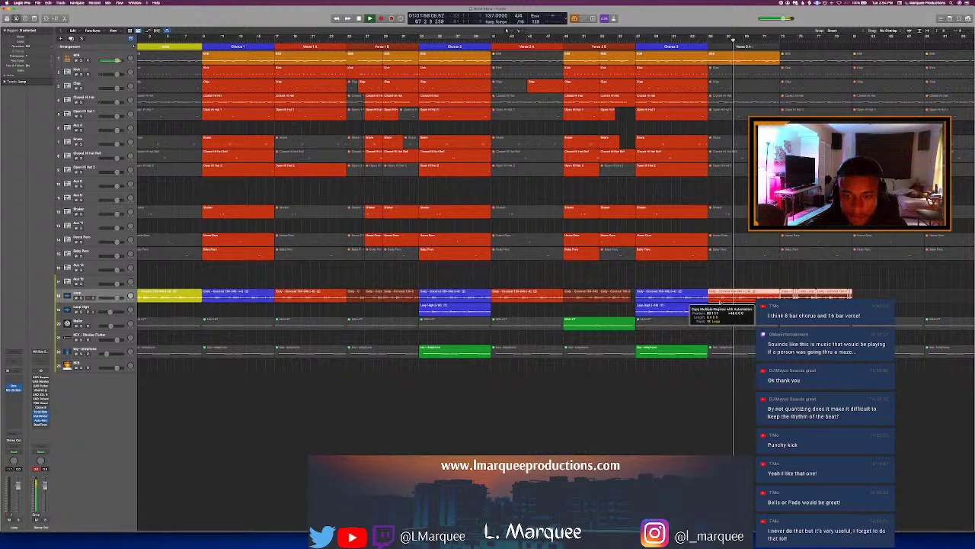
{"action": "key", "text": "space"}
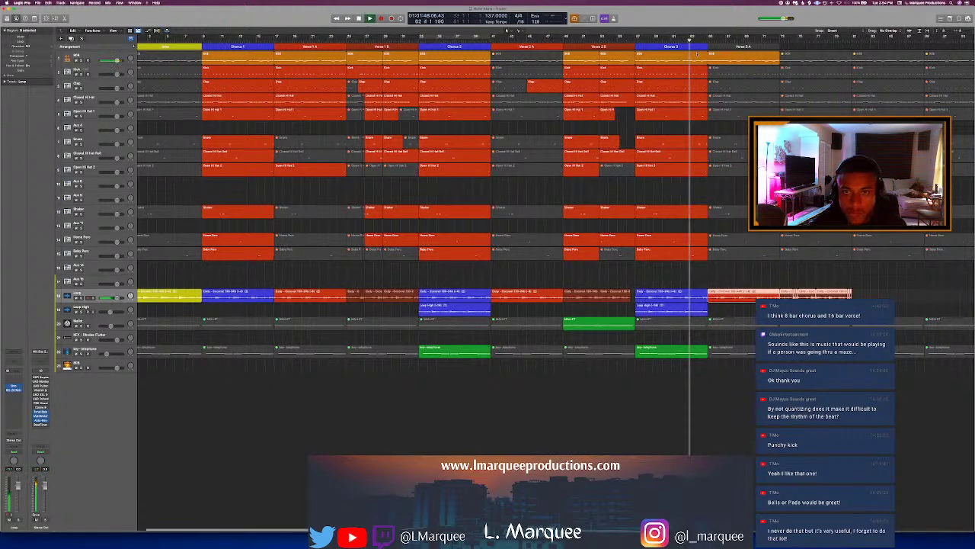
{"action": "scroll", "coordinate": [696, 53], "scroll_direction": "right", "scroll_amount": 3}
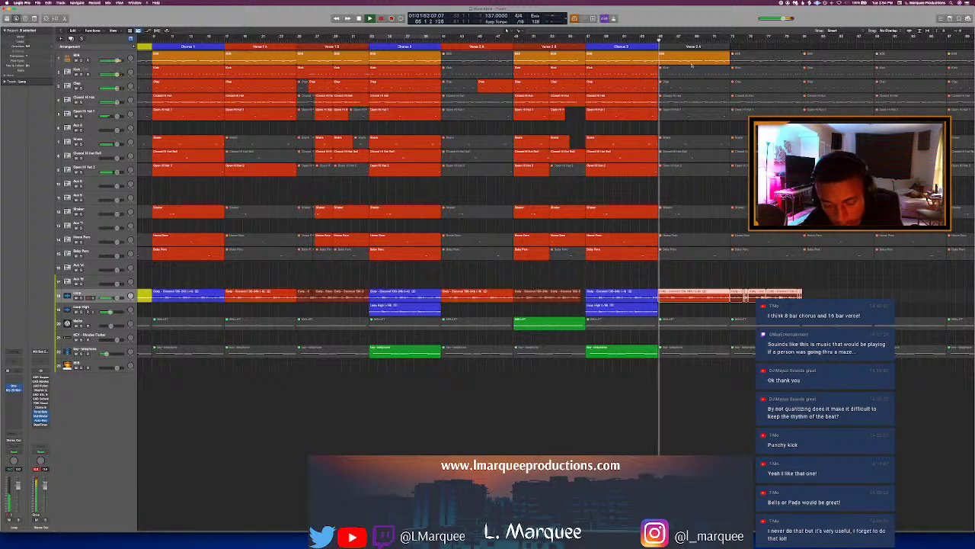
Step: Unmute the Clap region in Verse 3 A and play the section
{"action": "left_click", "coordinate": [674, 84]}
{"action": "key", "text": "ctrl+m"}
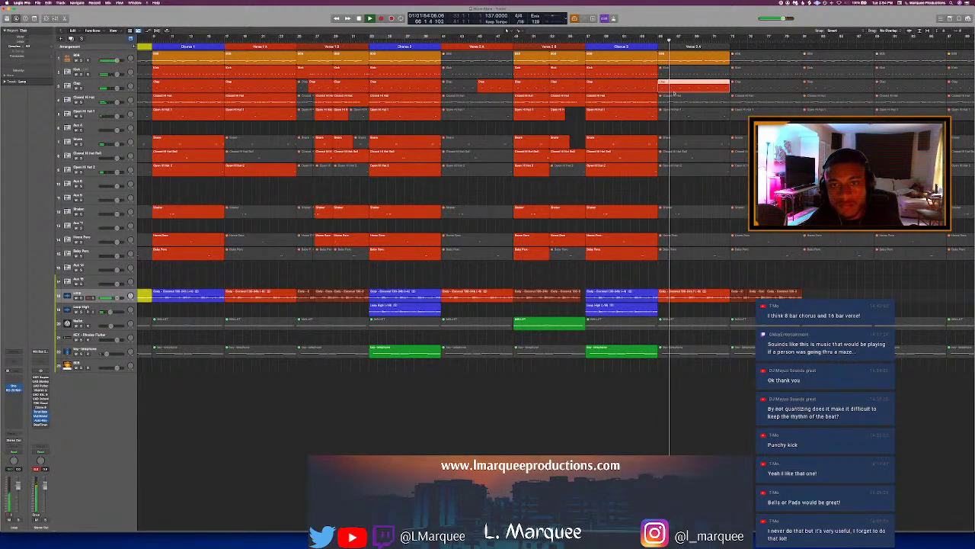
{"action": "key", "text": "comma"}
{"action": "key", "text": "comma"}
{"action": "key", "text": "comma"}
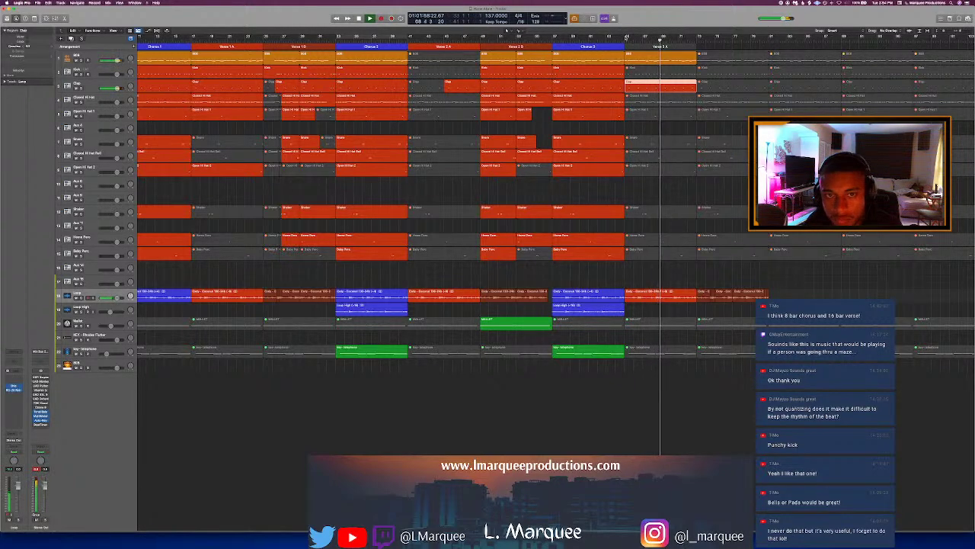
Step: In the Verse 3 A 808 region, mute the last two notes, lengthen the note before them, and replay the ending
{"action": "left_click", "coordinate": [662, 59]}
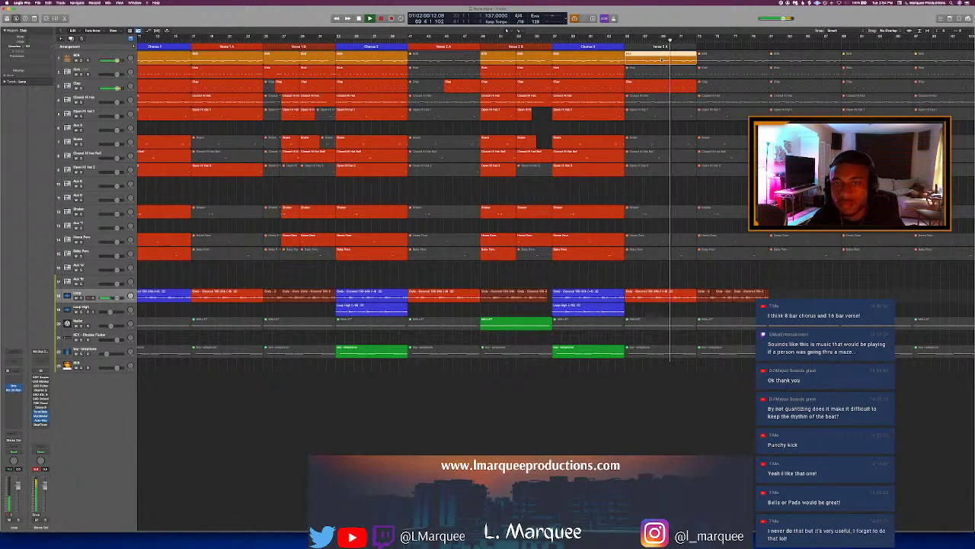
{"action": "key", "text": "p"}
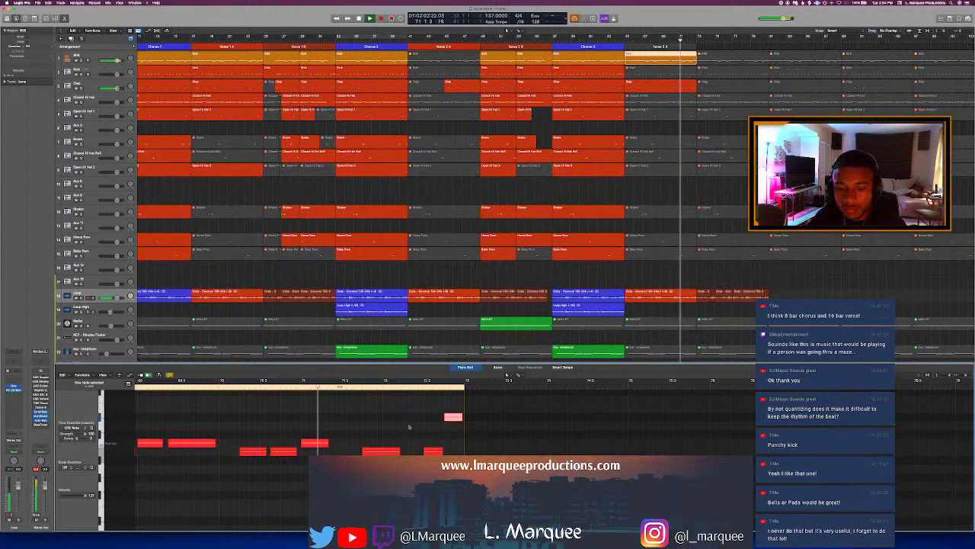
{"action": "left_click_drag", "start_coordinate": [406, 410], "coordinate": [463, 457]}
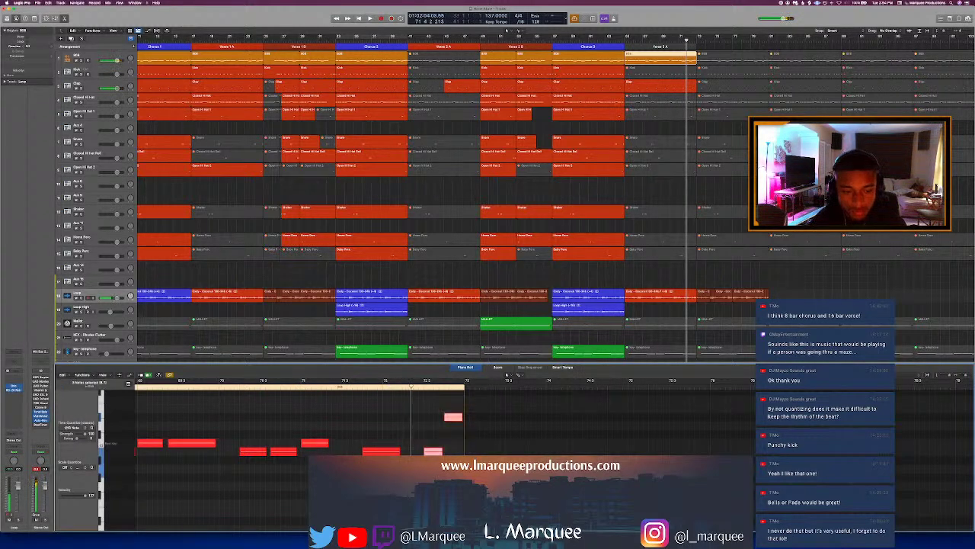
{"action": "key", "text": "ctrl+m"}
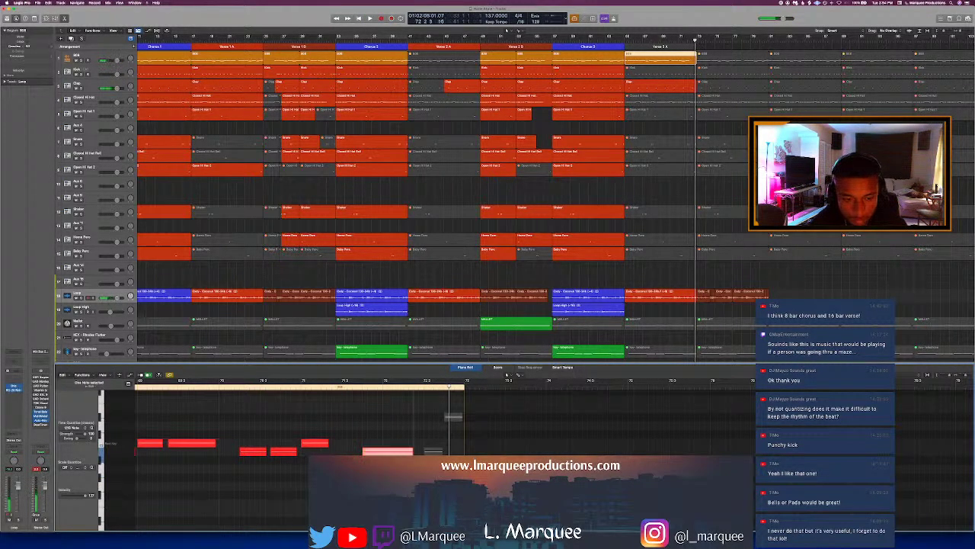
{"action": "left_click", "coordinate": [328, 381]}
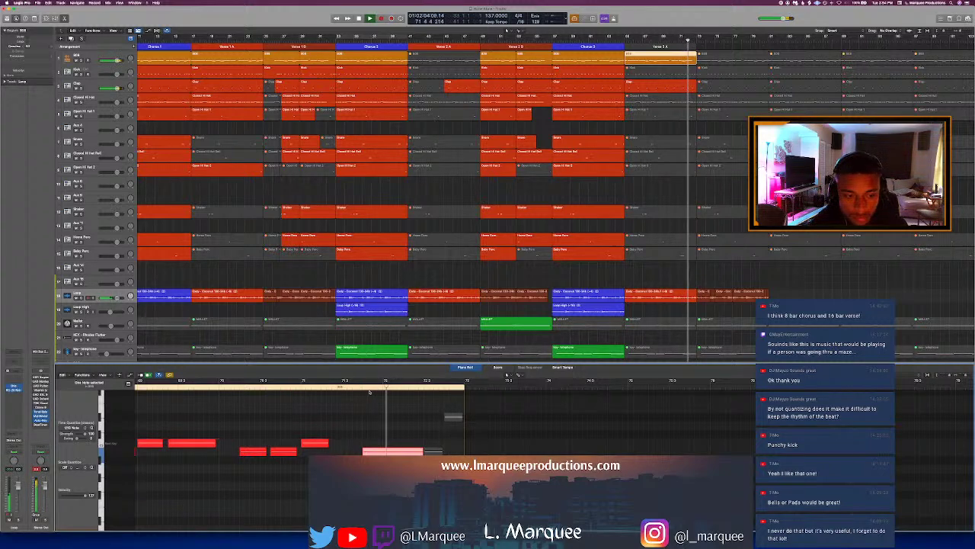
{"action": "key", "text": "p"}
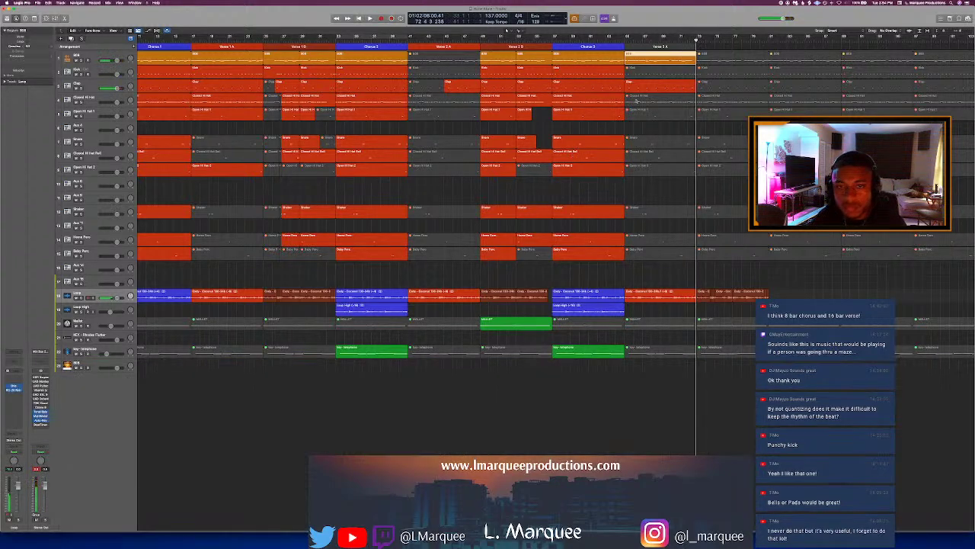
Step: Examine the Verse 3 A Clap region's notes in the Piano Roll and replay the section from about bar 65
{"action": "key", "text": "p"}
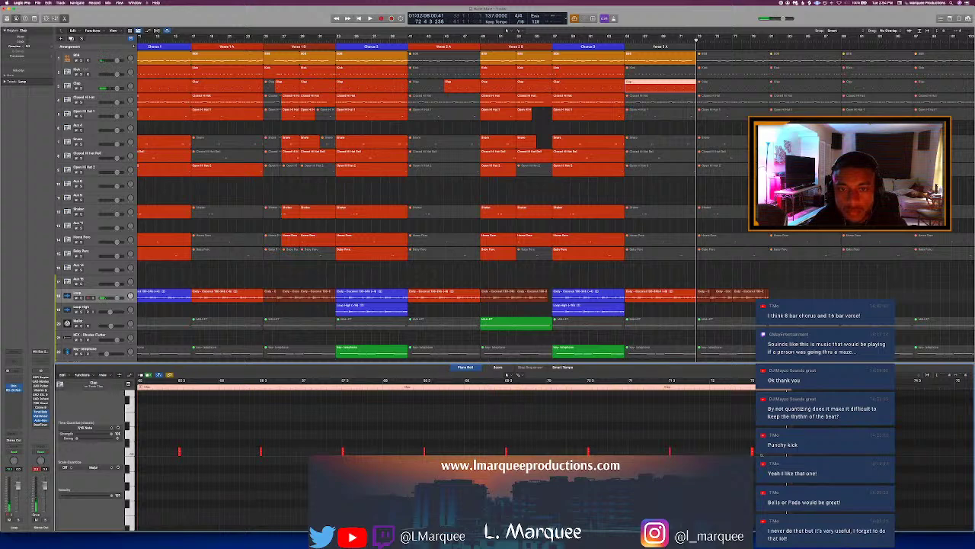
{"action": "key", "text": "p"}
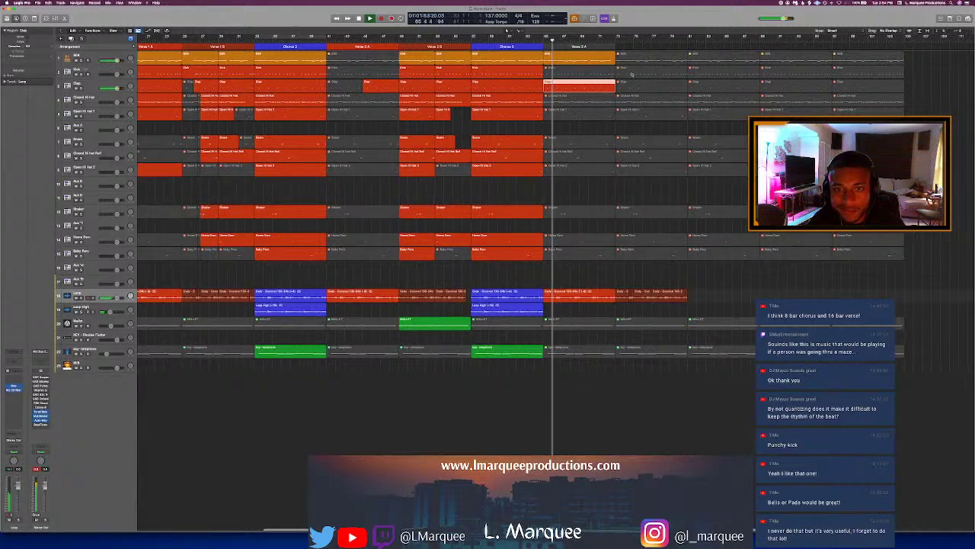
{"action": "left_click", "coordinate": [630, 121]}
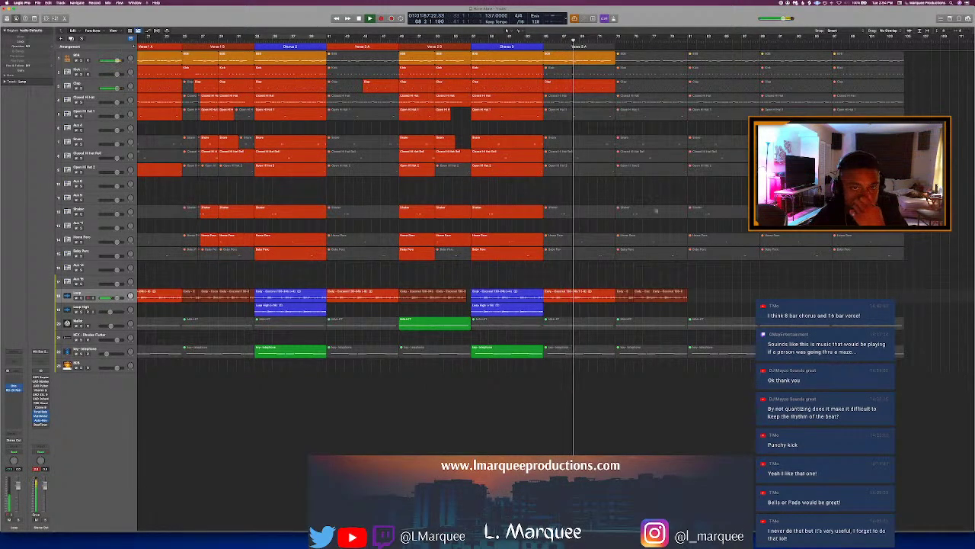
Step: Delete all regions between bars 73 and 81 after Verse 3 A, including the copied Loop pieces
{"action": "left_click_drag", "start_coordinate": [655, 263], "coordinate": [624, 51]}
{"action": "scroll", "coordinate": [388, 392], "scroll_direction": "left", "scroll_amount": 5}
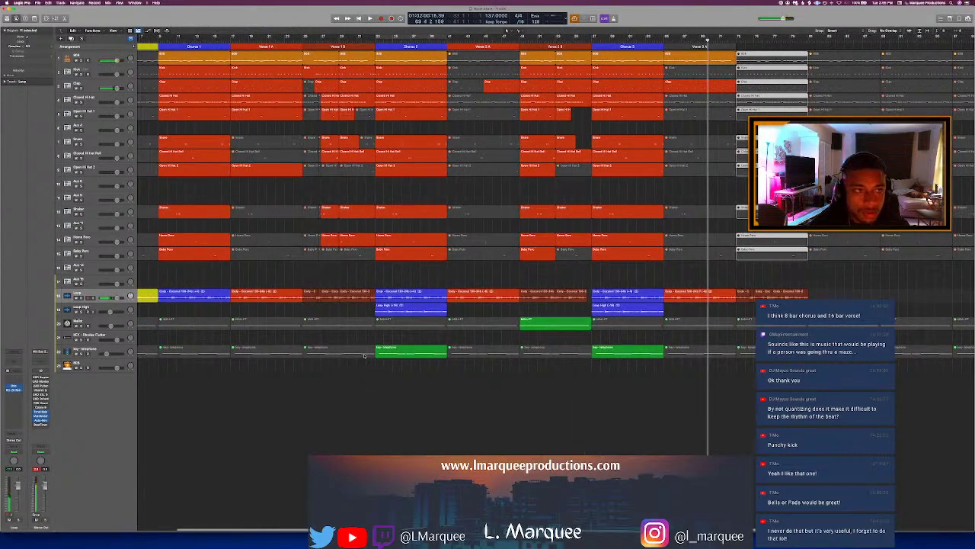
{"action": "left_click_drag", "start_coordinate": [364, 355], "coordinate": [311, 11]}
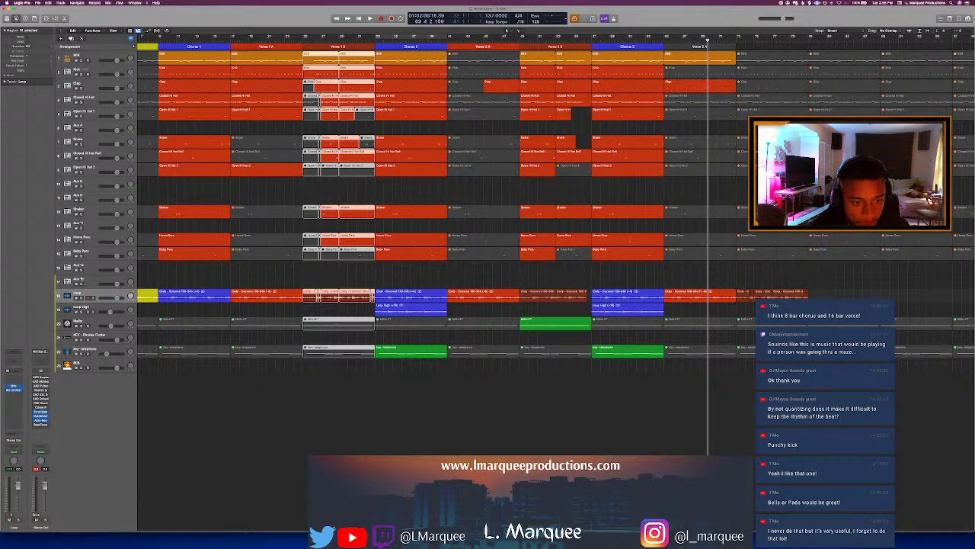
{"action": "scroll", "coordinate": [442, 228], "scroll_direction": "right", "scroll_amount": 6}
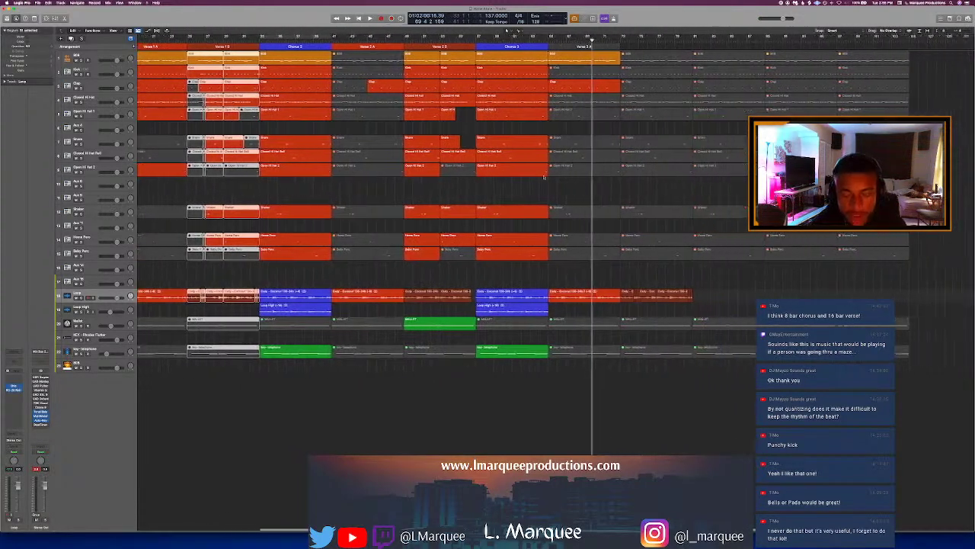
{"action": "left_click", "coordinate": [602, 40]}
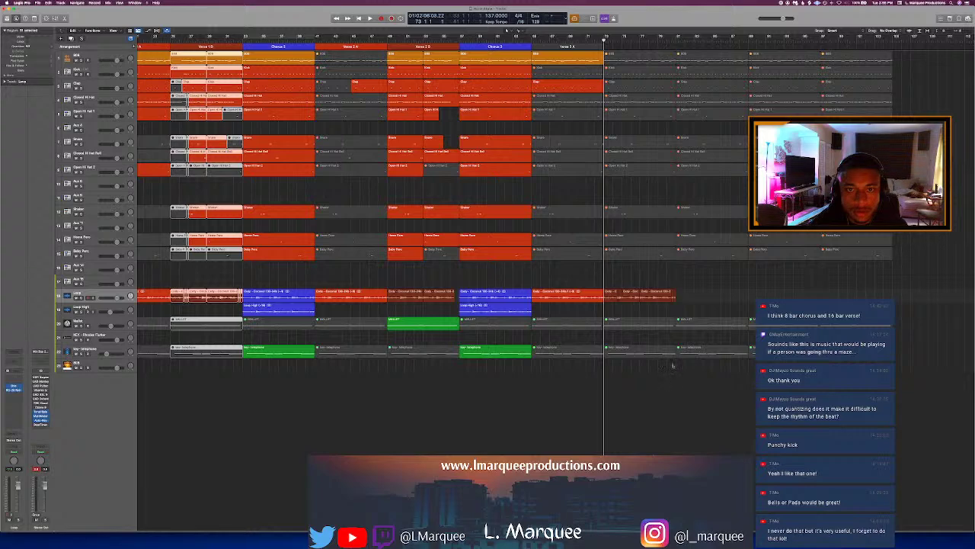
{"action": "left_click_drag", "start_coordinate": [672, 366], "coordinate": [598, 2]}
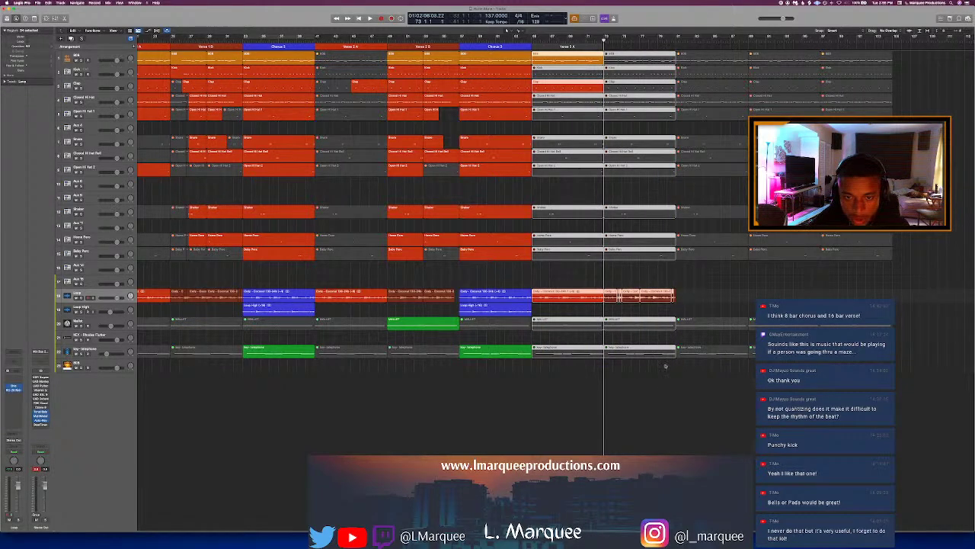
{"action": "left_click_drag", "start_coordinate": [665, 366], "coordinate": [605, 3]}
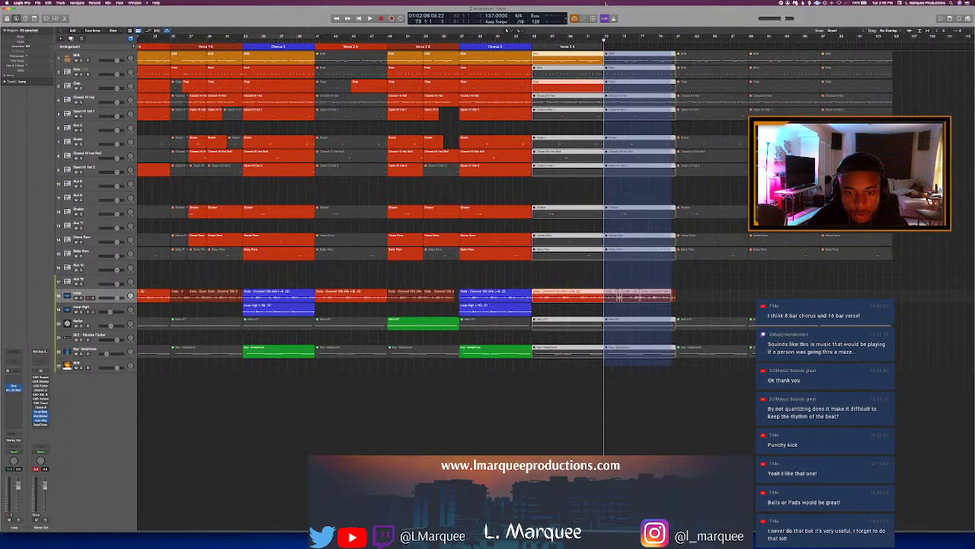
{"action": "key", "text": "Delete"}
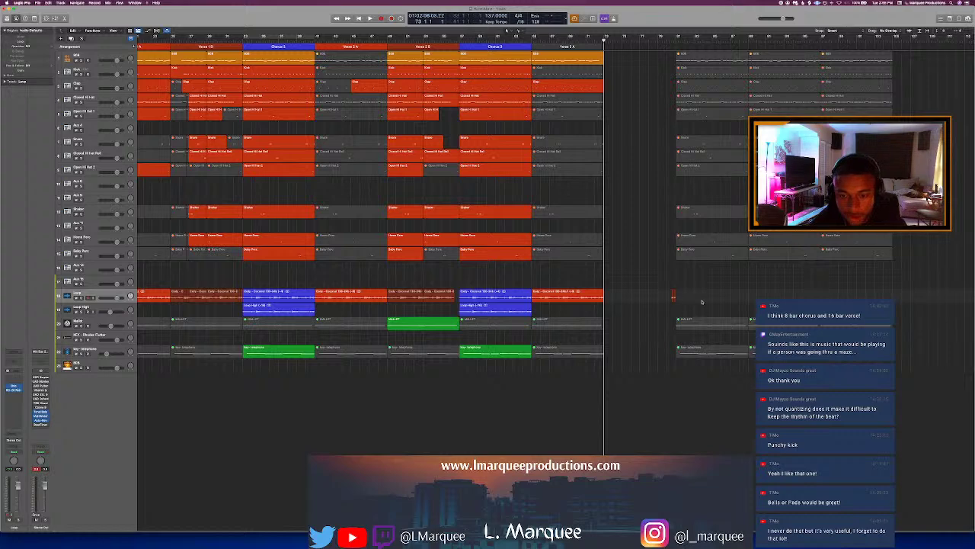
{"action": "scroll", "coordinate": [457, 343], "scroll_direction": "left", "scroll_amount": 3}
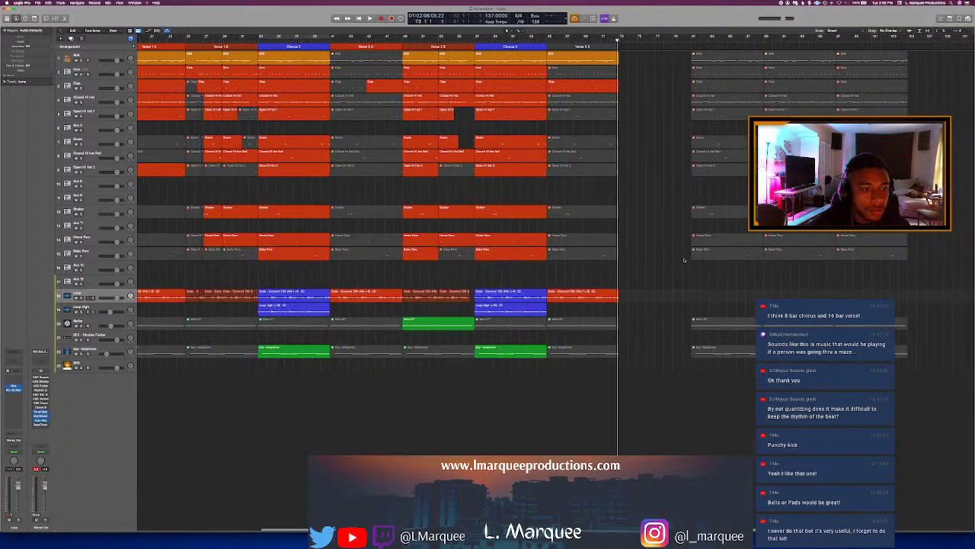
Step: Copy all Verse 1 B and Chorus 2 regions to bar 73 and start playback from about bar 69
{"action": "left_click_drag", "start_coordinate": [328, 371], "coordinate": [207, 47]}
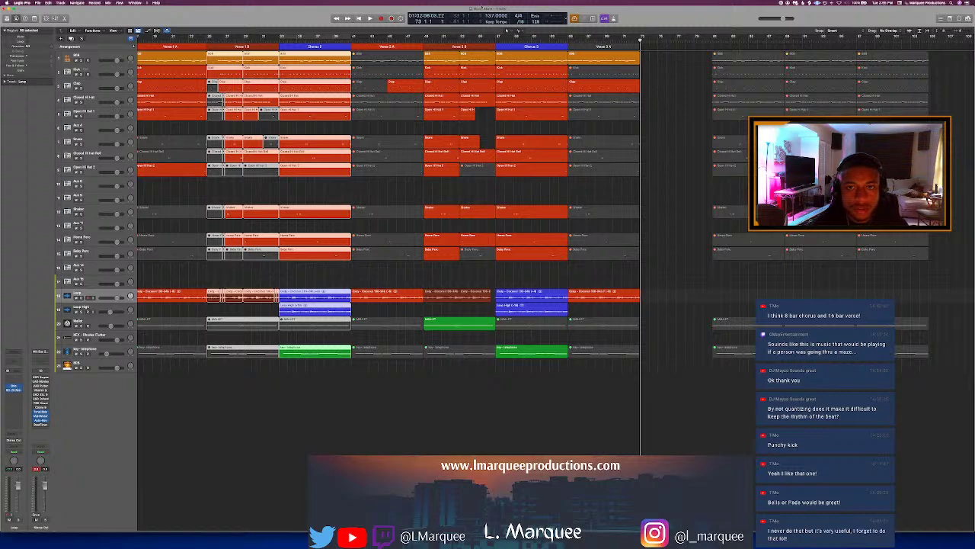
{"action": "key", "text": "super+v"}
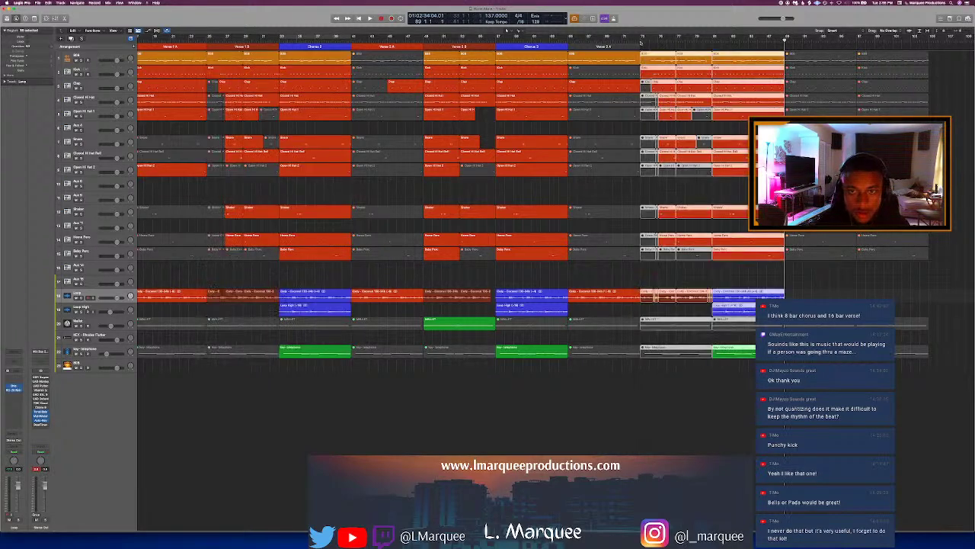
{"action": "left_click", "coordinate": [602, 38]}
{"action": "key", "text": "space"}
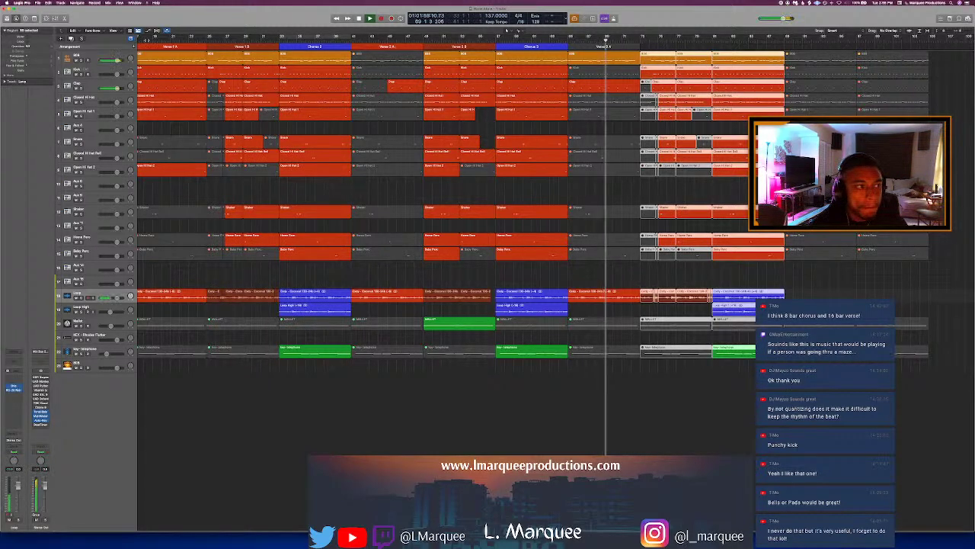
Step: Add an eight-bar arrangement marker at bar 73 and name it Verse 4 A
{"action": "key", "text": "super+shift+a"}
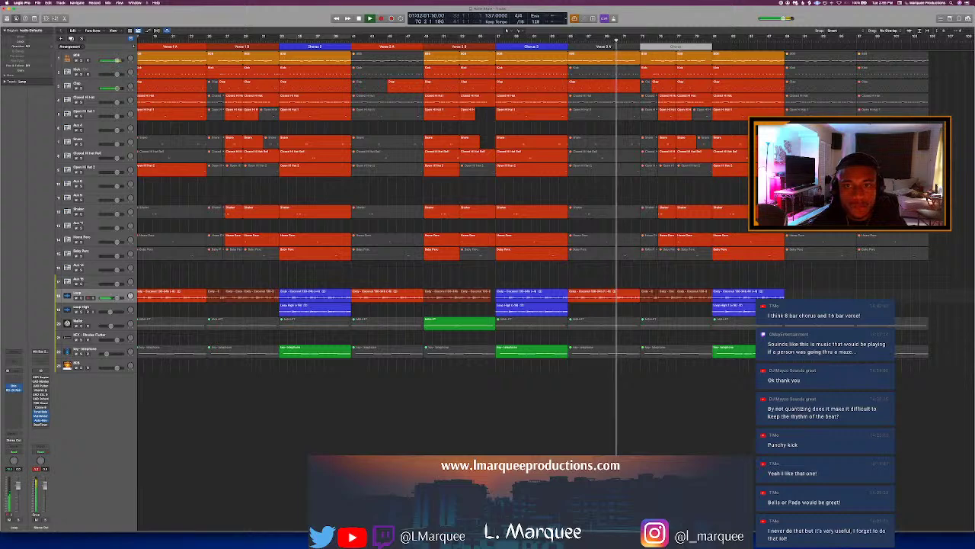
{"action": "left_click", "coordinate": [676, 47]}
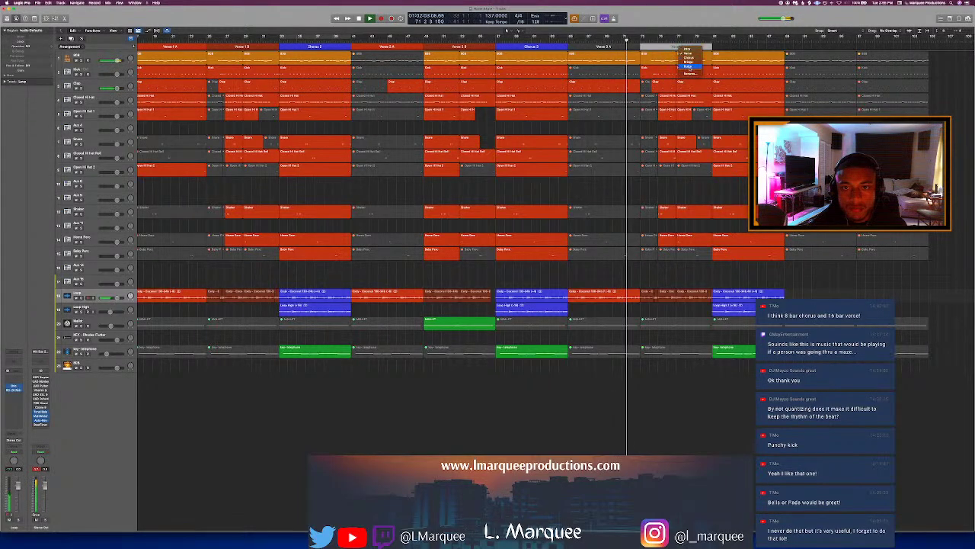
{"action": "left_click", "coordinate": [689, 73]}
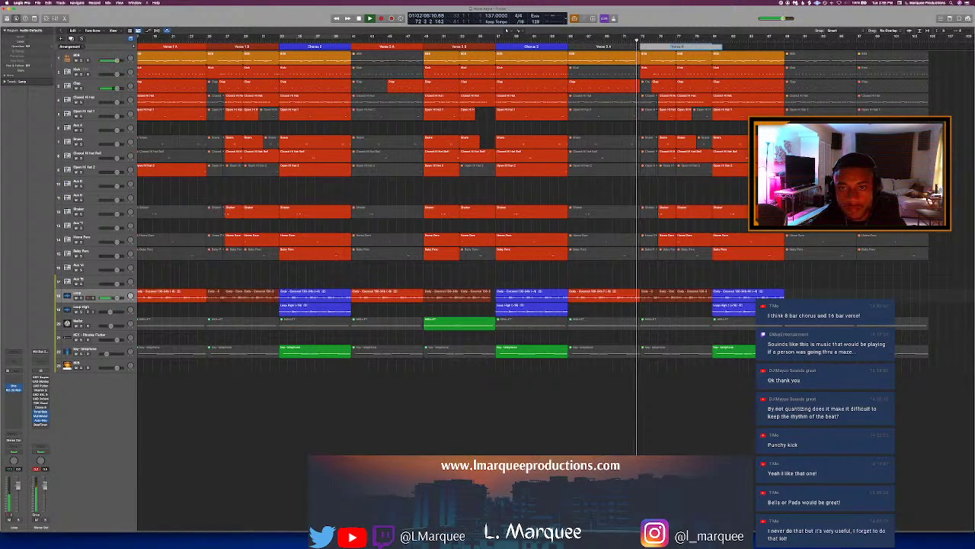
{"action": "type", "text": "Verse 4 A"}
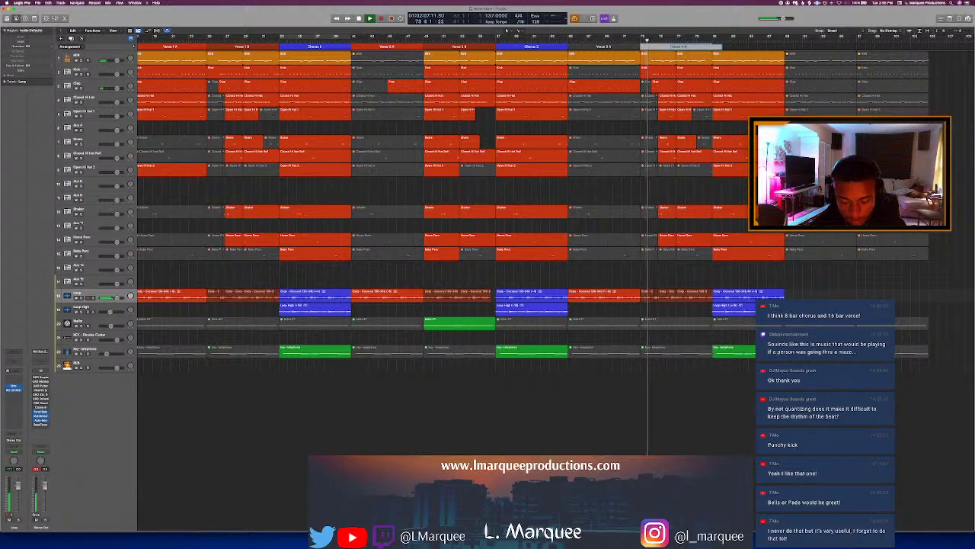
{"action": "key", "text": "Return"}
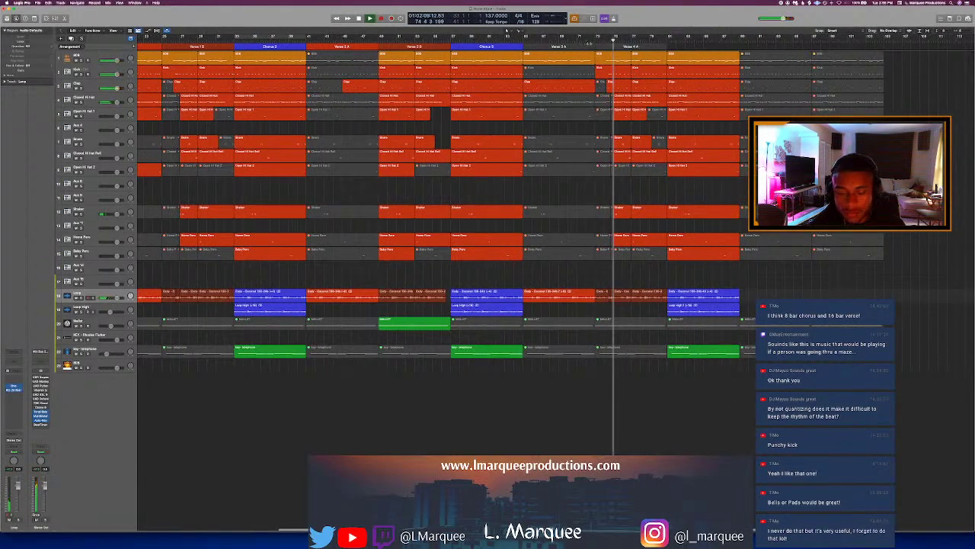
Step: Rename the Verse 4 A marker to Verse 3 B and add an eight-bar Chorus 4 arrangement marker at bar 81
{"action": "left_click", "coordinate": [629, 47]}
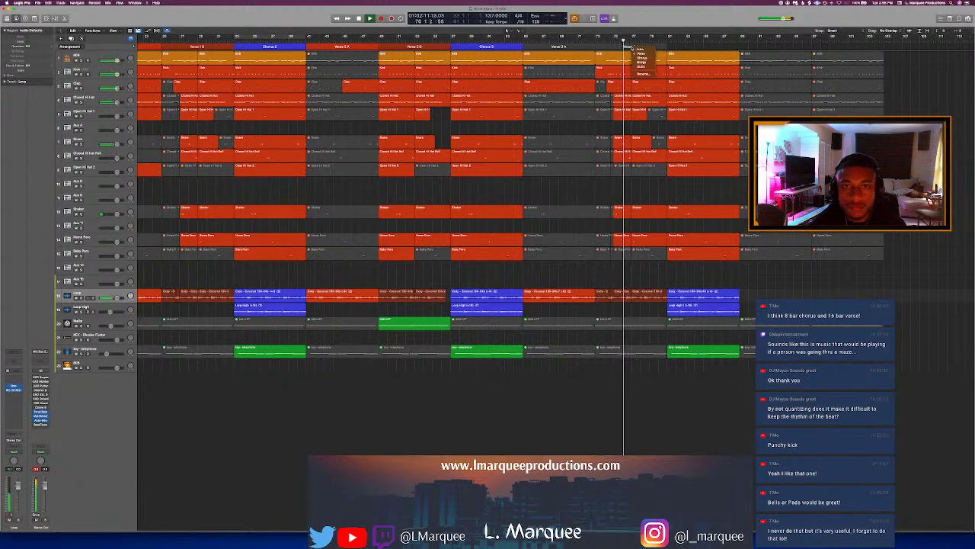
{"action": "left_click", "coordinate": [642, 66]}
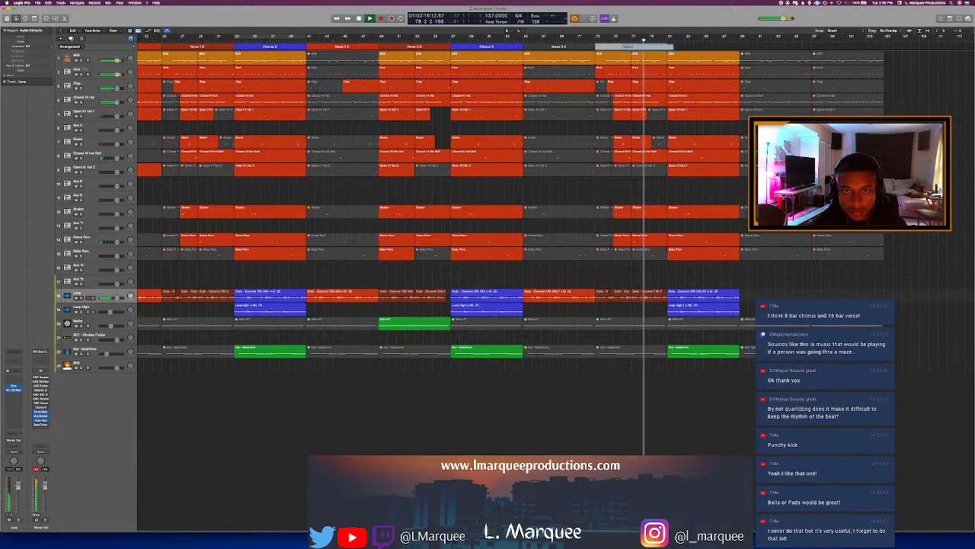
{"action": "left_click", "coordinate": [535, 126]}
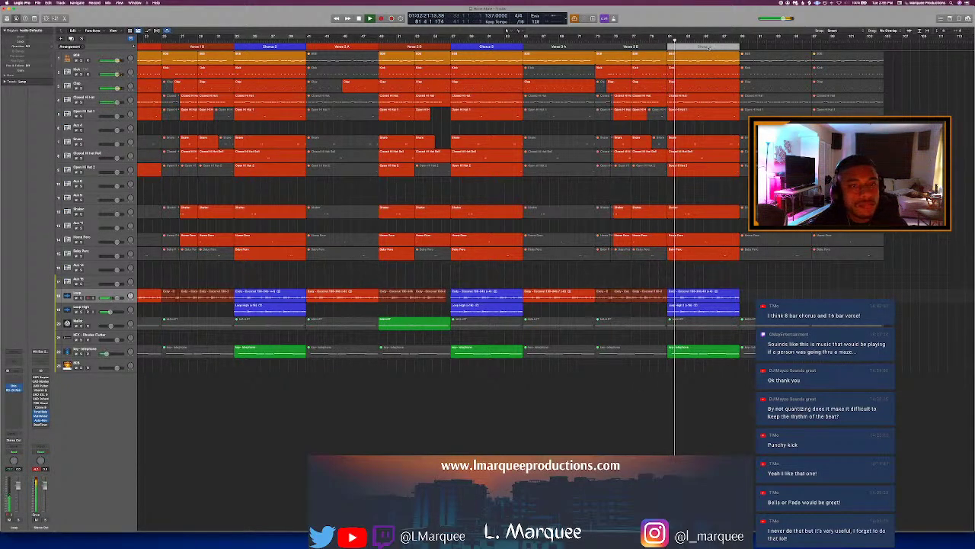
{"action": "right_click", "coordinate": [710, 48]}
{"action": "left_click", "coordinate": [718, 66]}
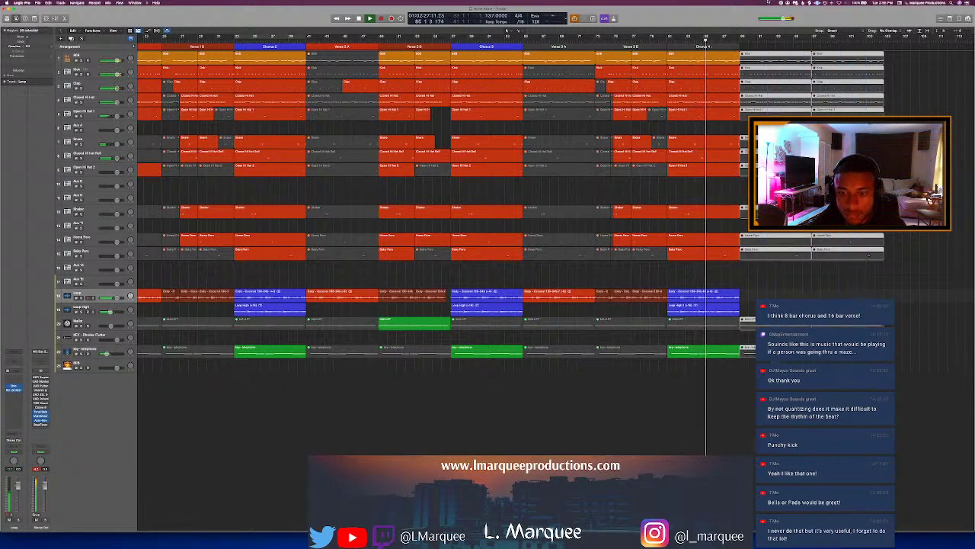
Step: Delete all leftover muted regions after Chorus 4, from bar 89 onward
{"action": "key", "text": "super+Down"}
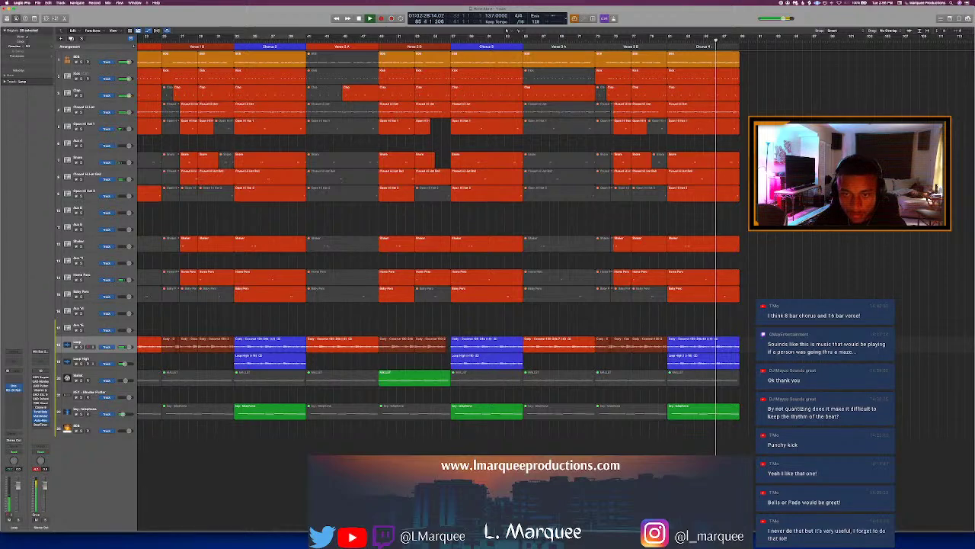
{"action": "key", "text": "super+Down"}
{"action": "key", "text": "super+Up"}
{"action": "key", "text": "super+Up"}
{"action": "key", "text": "super+Down"}
{"action": "key", "text": "super+Down"}
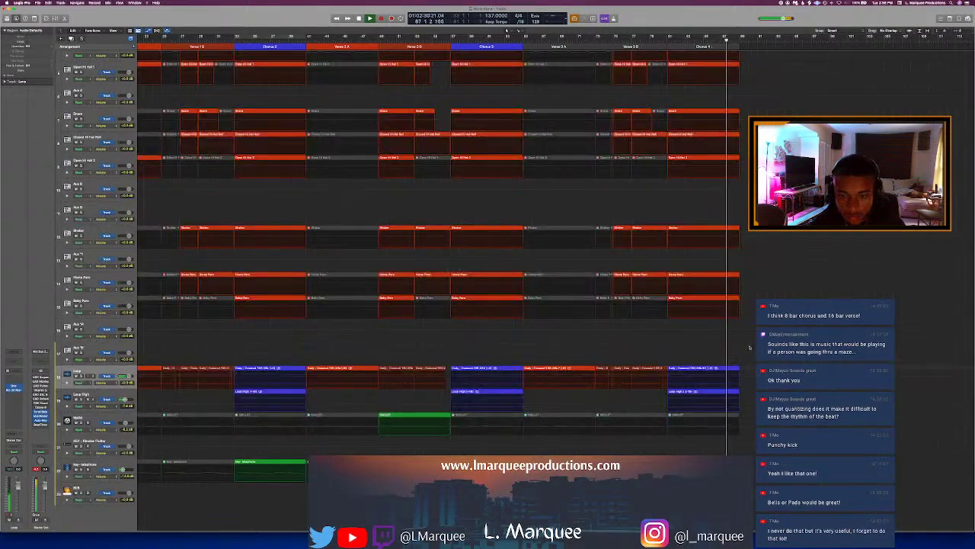
{"action": "key", "text": "super+Up"}
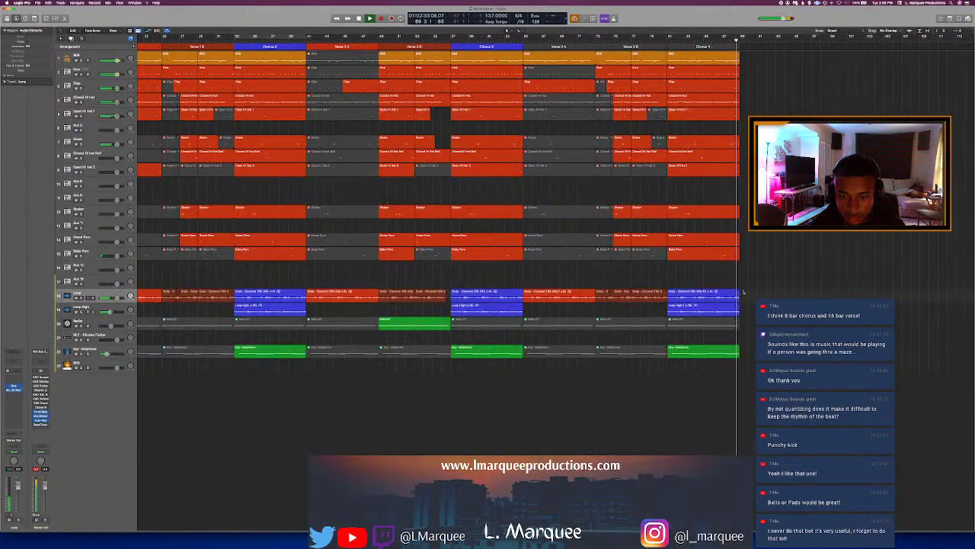
Step: Copy the Chorus 4 Loop and Loop High regions to bar 89 and restart playback from about bar 88
{"action": "left_click", "coordinate": [723, 308]}
{"action": "left_click_drag", "start_coordinate": [724, 308], "coordinate": [796, 307]}
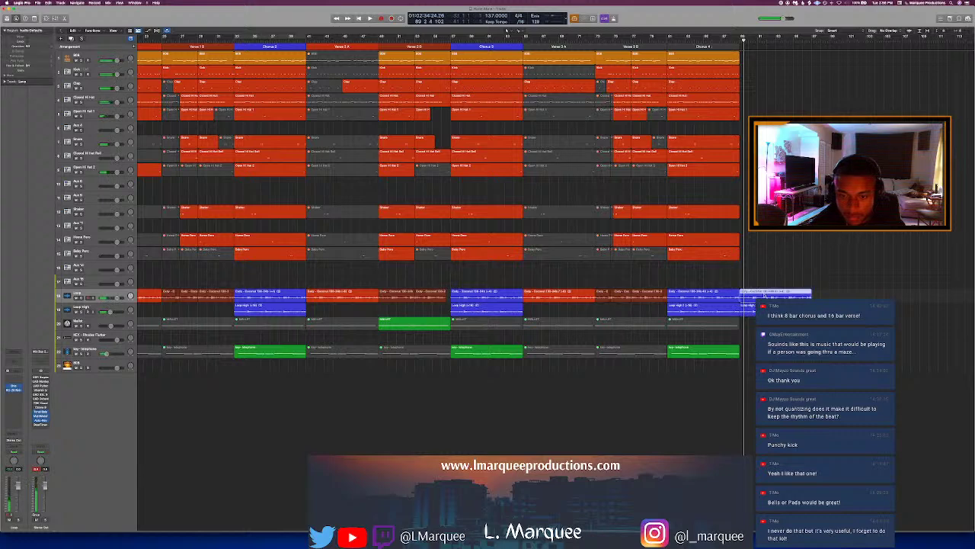
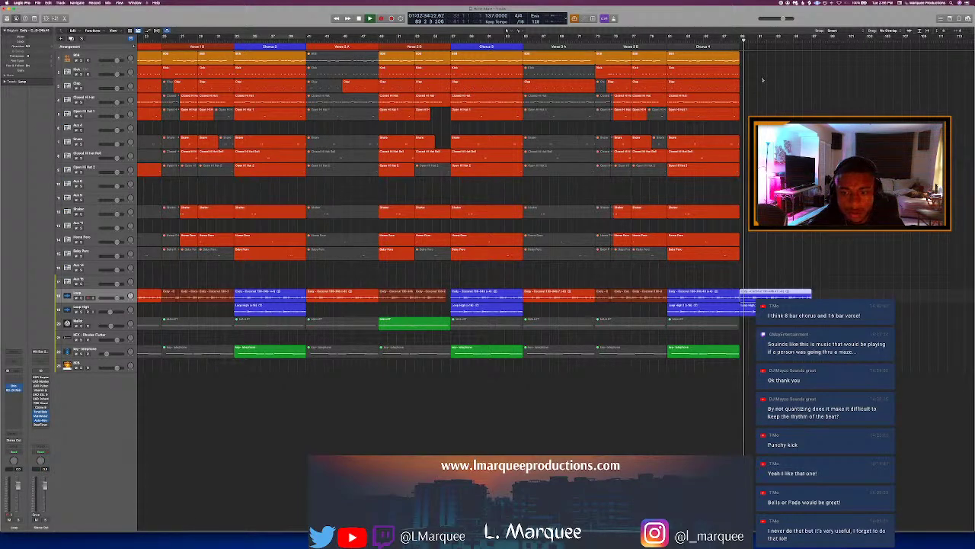
{"action": "left_click", "coordinate": [730, 41]}
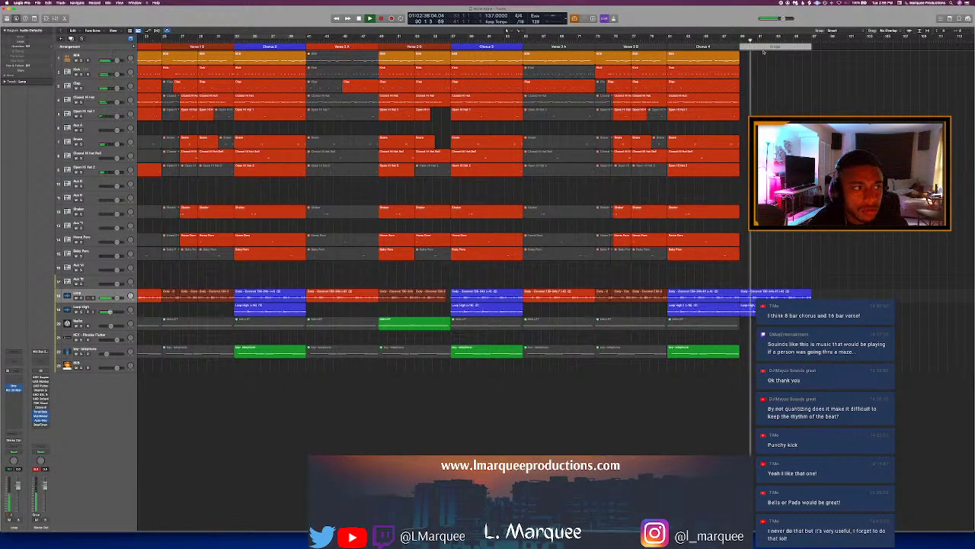
Step: Add an eight-bar Outro arrangement marker at bar 89 and colour it dark purple
{"action": "right_click", "coordinate": [775, 49]}
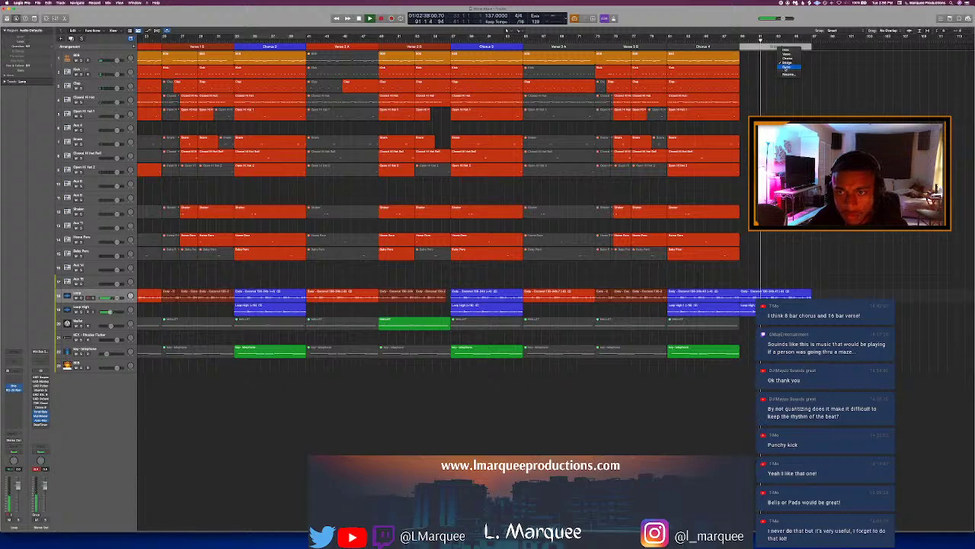
{"action": "left_click", "coordinate": [786, 67]}
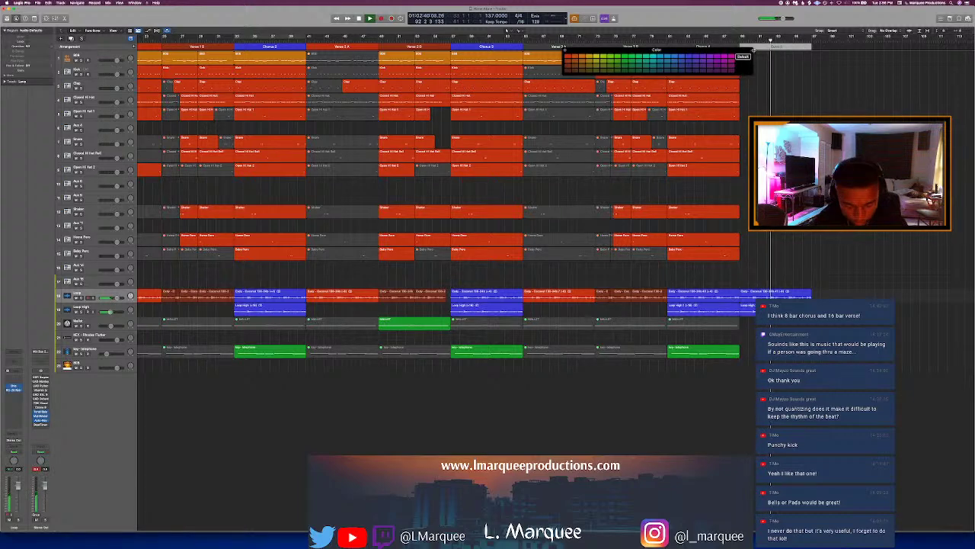
{"action": "left_click", "coordinate": [717, 71]}
{"action": "left_click_drag", "start_coordinate": [696, 52], "coordinate": [698, 94]}
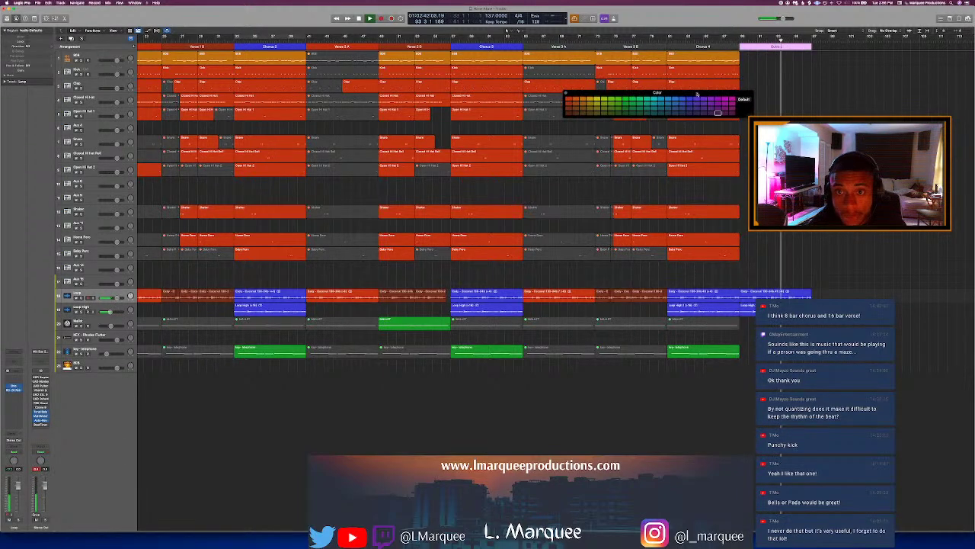
Step: Colour the Chorus 4 marker blue, the Verse 3 A marker bright red and the Verse 3 B marker darker red
{"action": "left_click", "coordinate": [695, 109]}
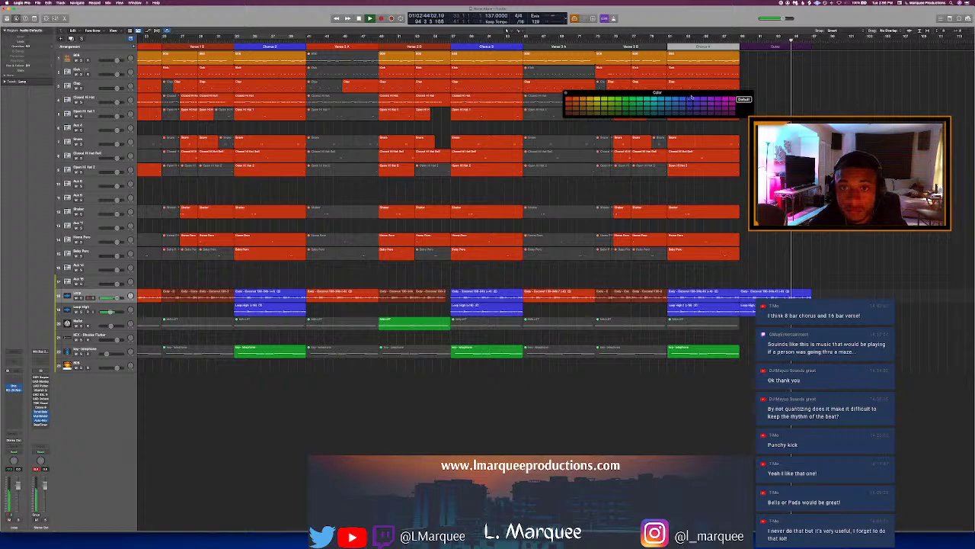
{"action": "left_click", "coordinate": [690, 100]}
{"action": "left_click", "coordinate": [575, 47]}
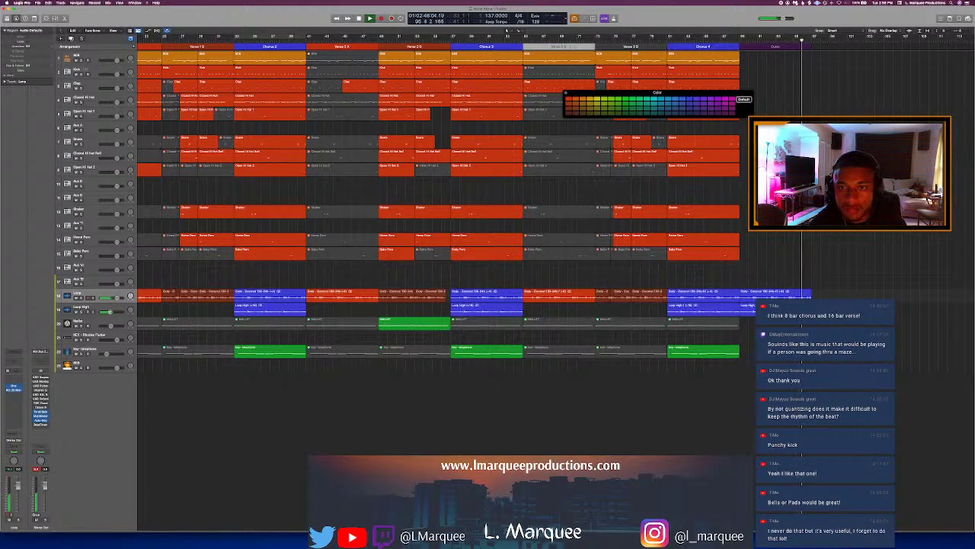
{"action": "left_click", "coordinate": [576, 100]}
{"action": "left_click", "coordinate": [601, 48]}
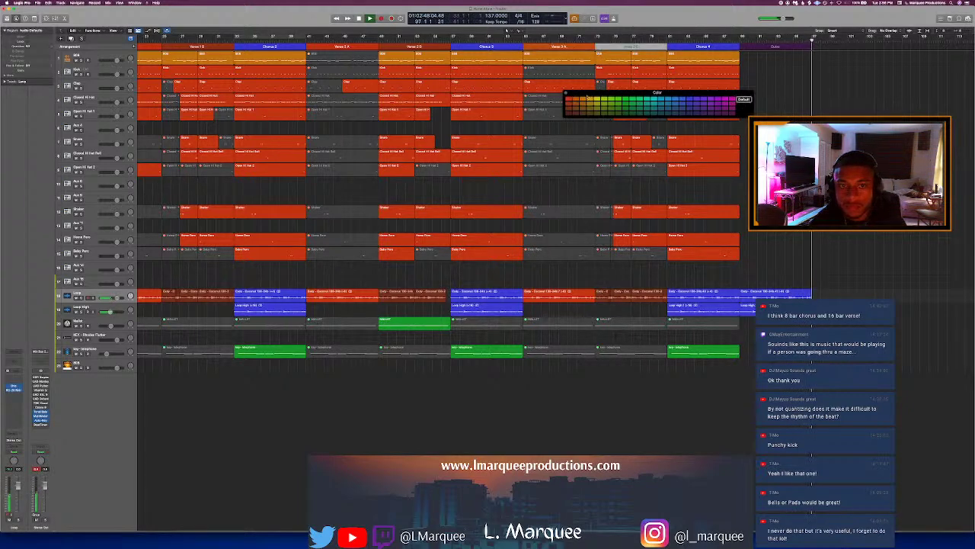
{"action": "left_click", "coordinate": [570, 103]}
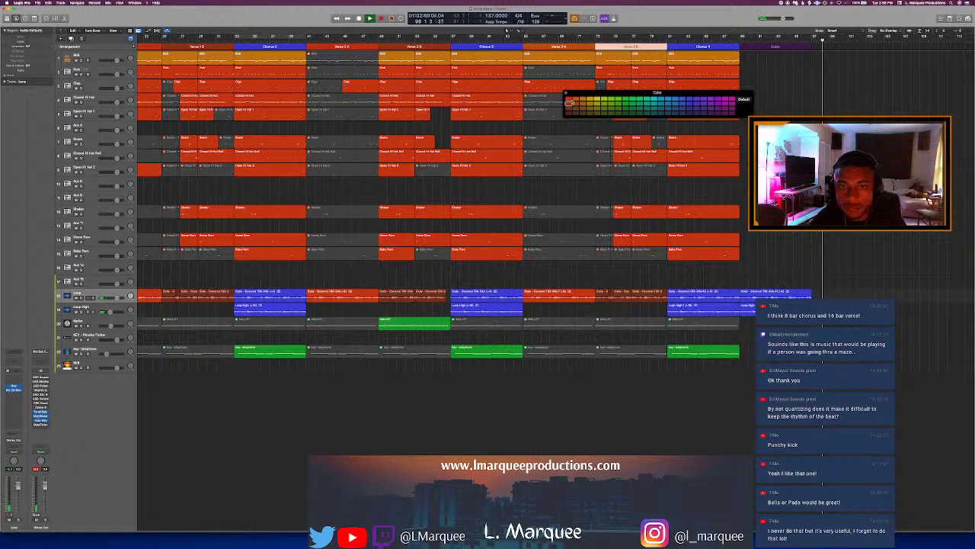
{"action": "left_click", "coordinate": [567, 49]}
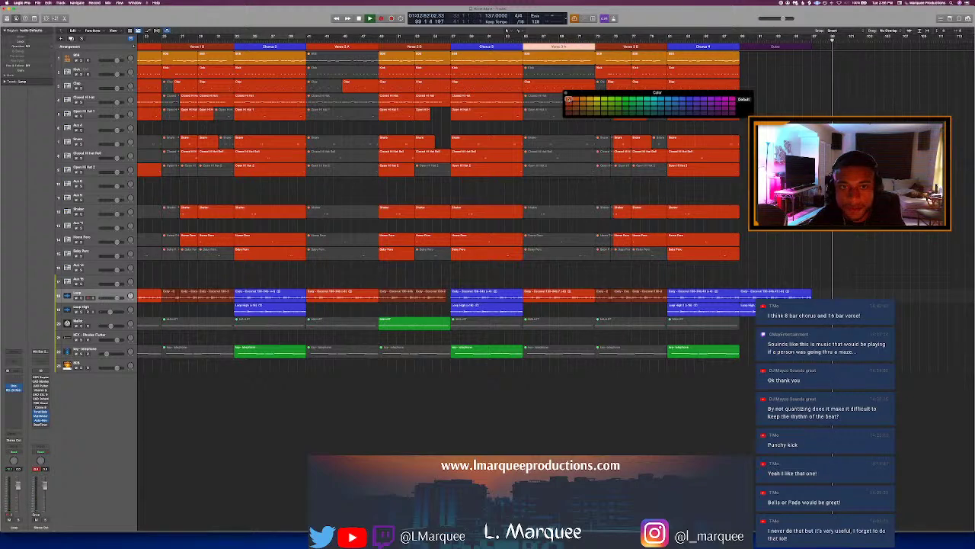
{"action": "left_click", "coordinate": [568, 99]}
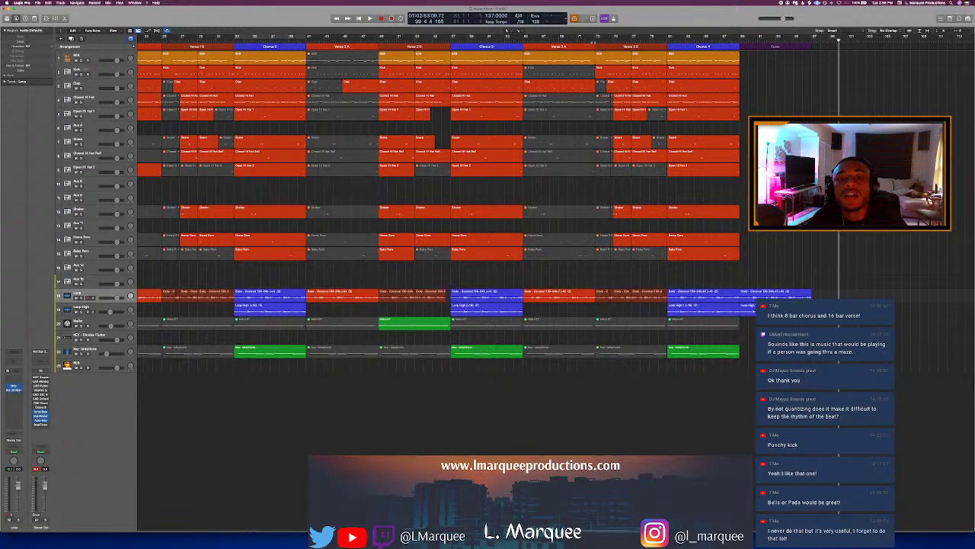
Step: Unmute the Mallet region in Verse 3 B and name all regions after their tracks
{"action": "key", "text": "space"}
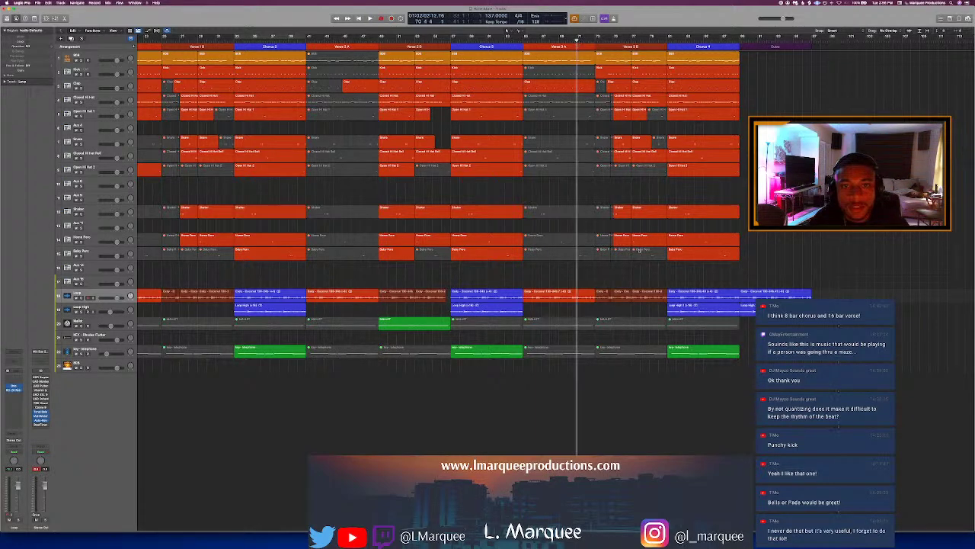
{"action": "left_click", "coordinate": [619, 326]}
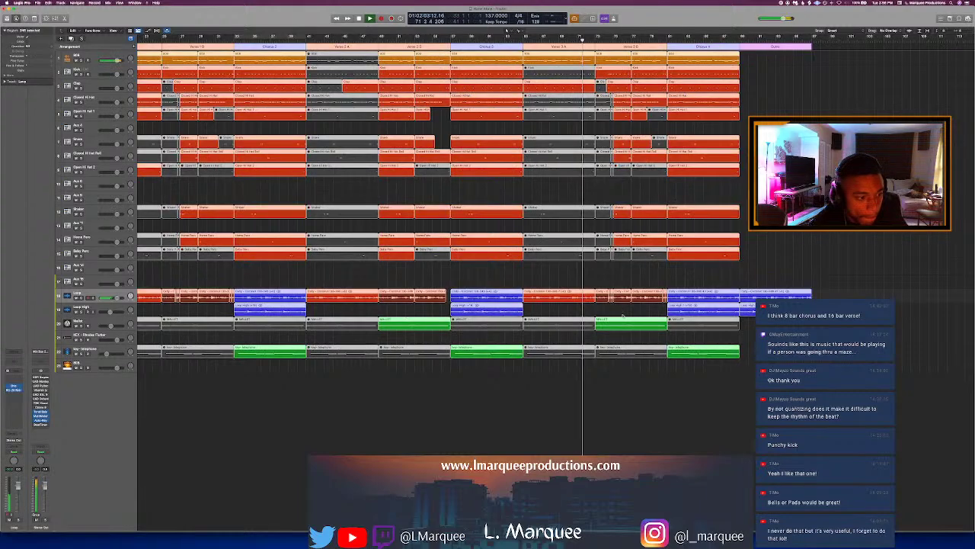
{"action": "key", "text": "super+a"}
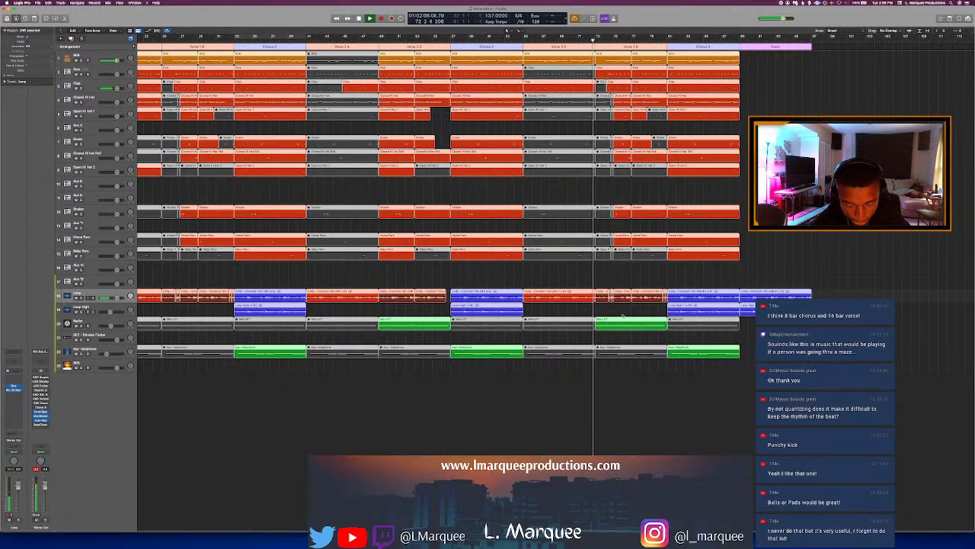
{"action": "left_click", "coordinate": [624, 190]}
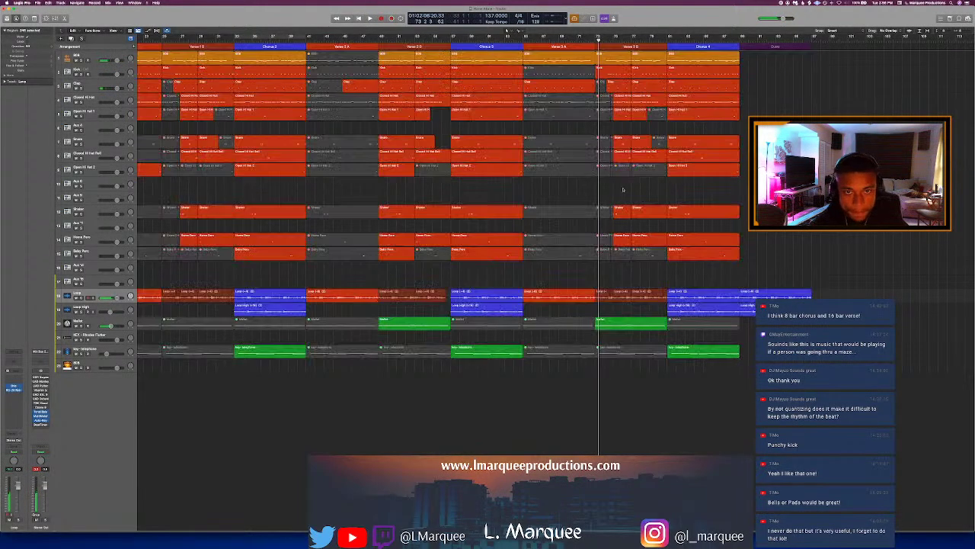
Step: Open the first Verse 3 B 808 region in the Piano Roll and mute its third note in bar 74
{"action": "left_click", "coordinate": [586, 36]}
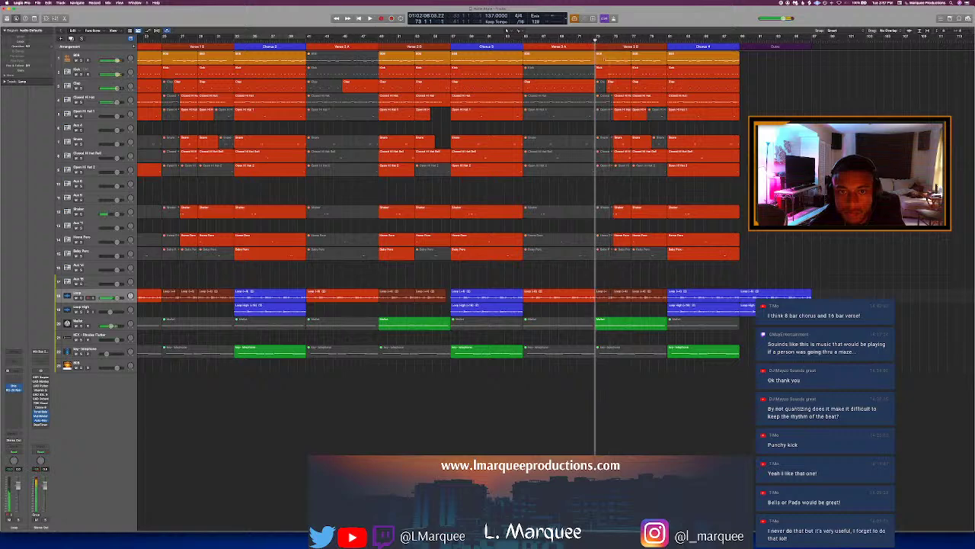
{"action": "key", "text": "e"}
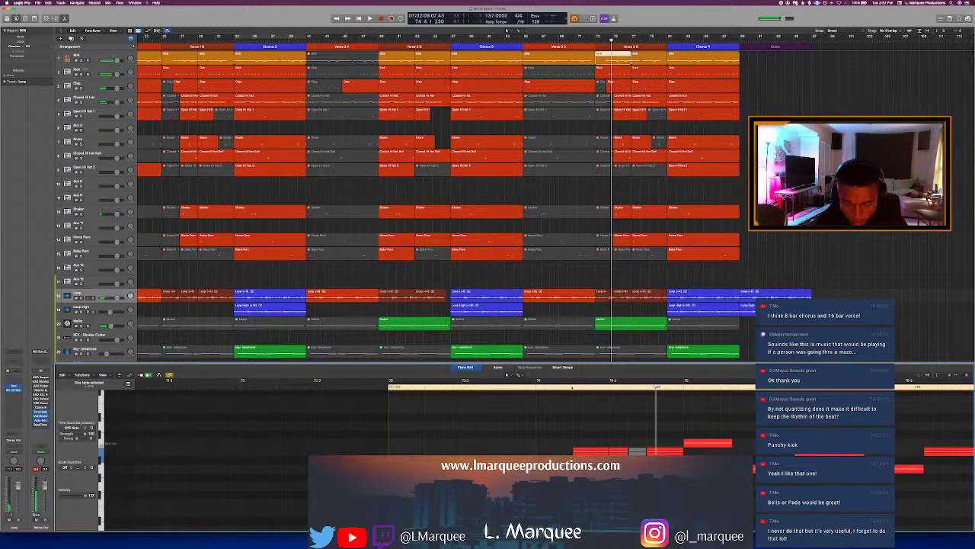
{"action": "key", "text": "space"}
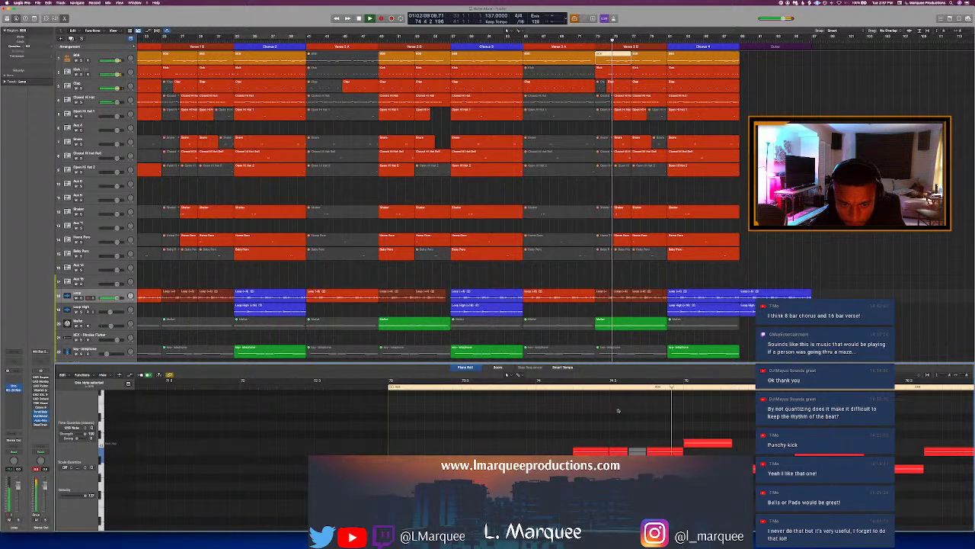
Step: Mute the second Kick note in bar 74 of Verse 3 B and replay from bar 74 beat 3
{"action": "left_click", "coordinate": [610, 71]}
{"action": "left_click", "coordinate": [630, 451]}
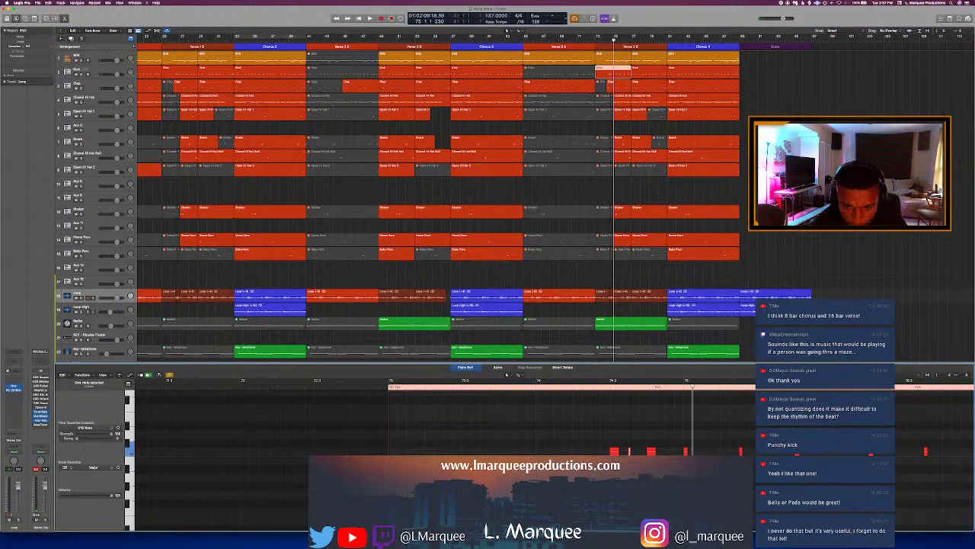
{"action": "key", "text": "super+Right"}
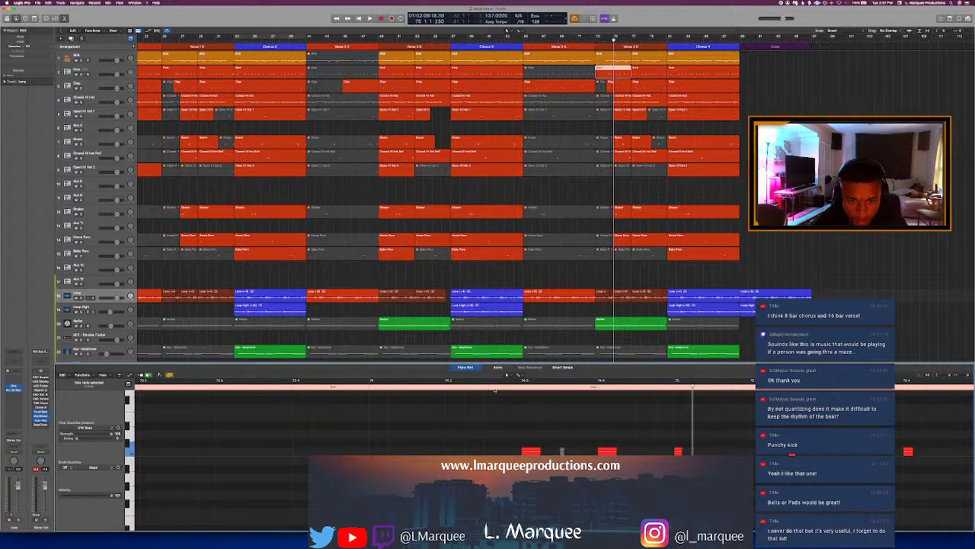
{"action": "key", "text": "space"}
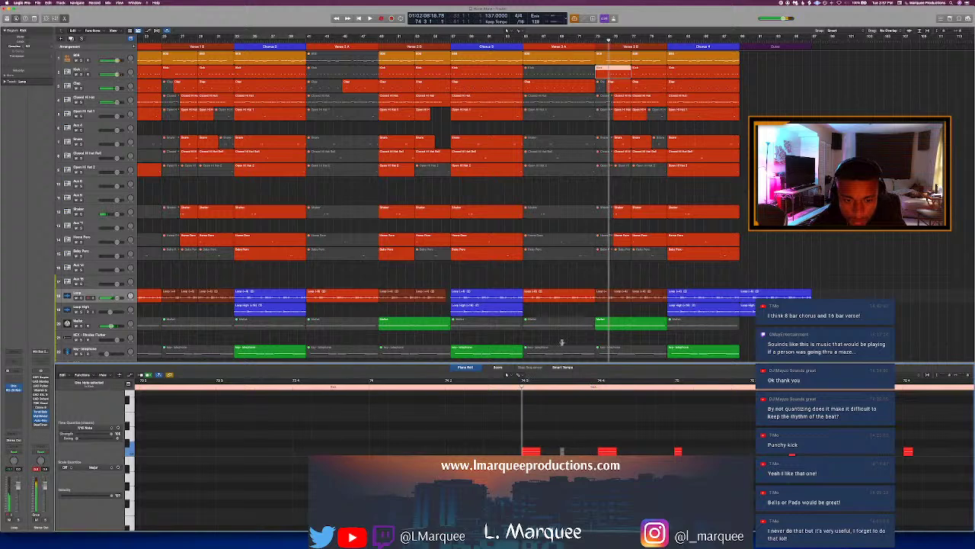
Step: Split the first two short Loop slices from bar 74 beat 3 in half and mute each second half
{"action": "left_click", "coordinate": [603, 295]}
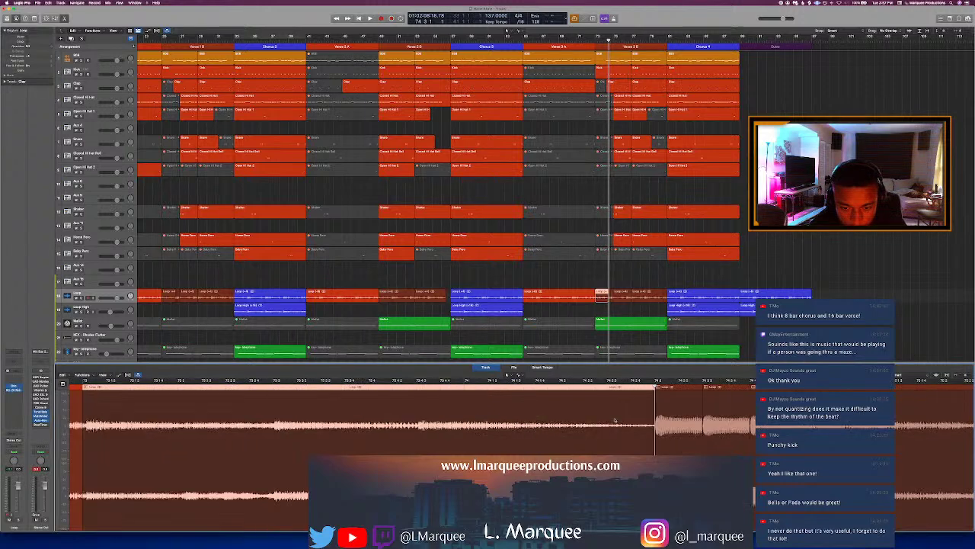
{"action": "key", "text": "space"}
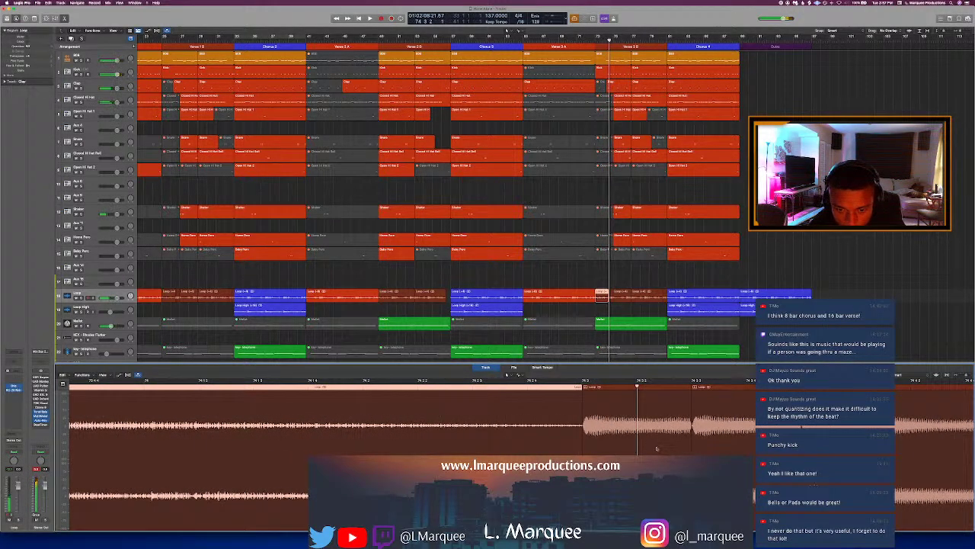
{"action": "left_click", "coordinate": [637, 415]}
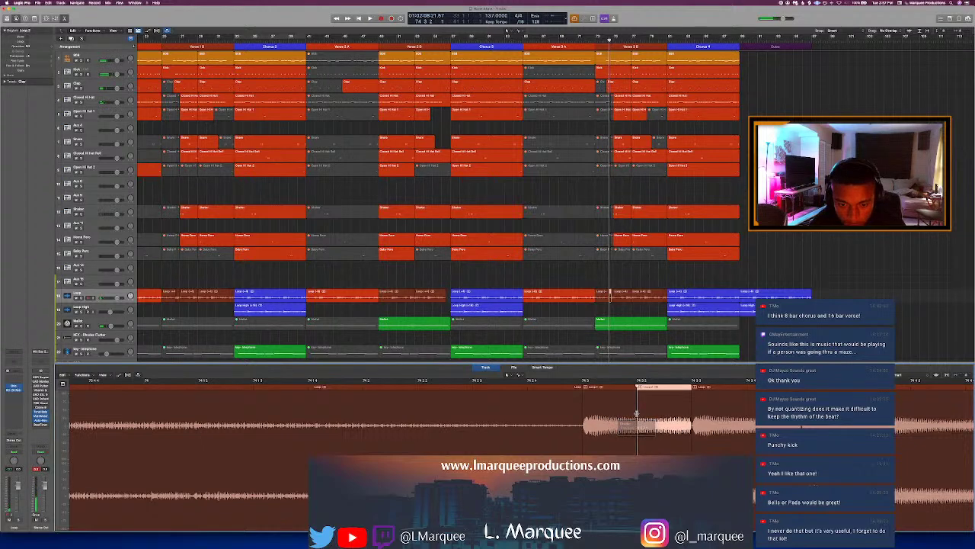
{"action": "key", "text": "space"}
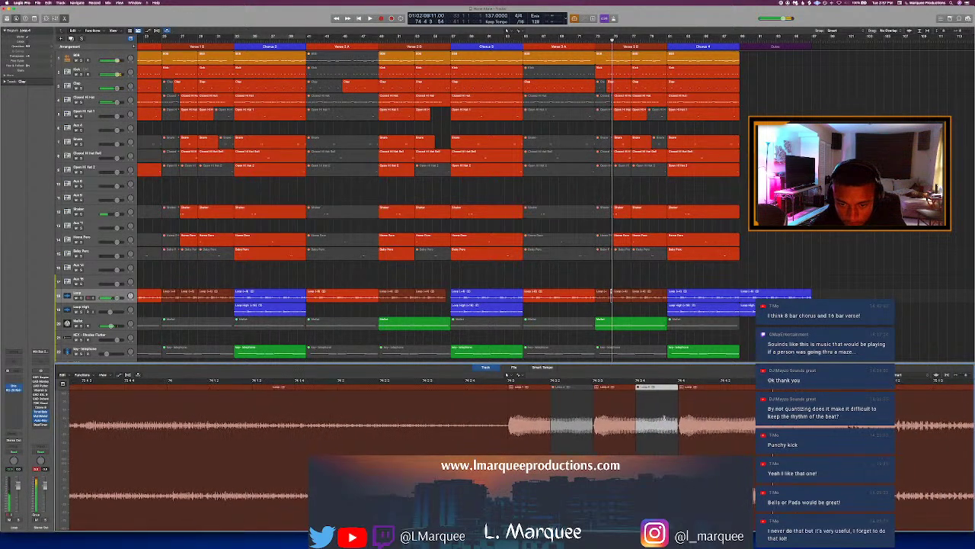
Step: Unmute the fourth short Loop slice, mute the third instead, and return the playhead to bar 74 beat 3
{"action": "left_click", "coordinate": [665, 417]}
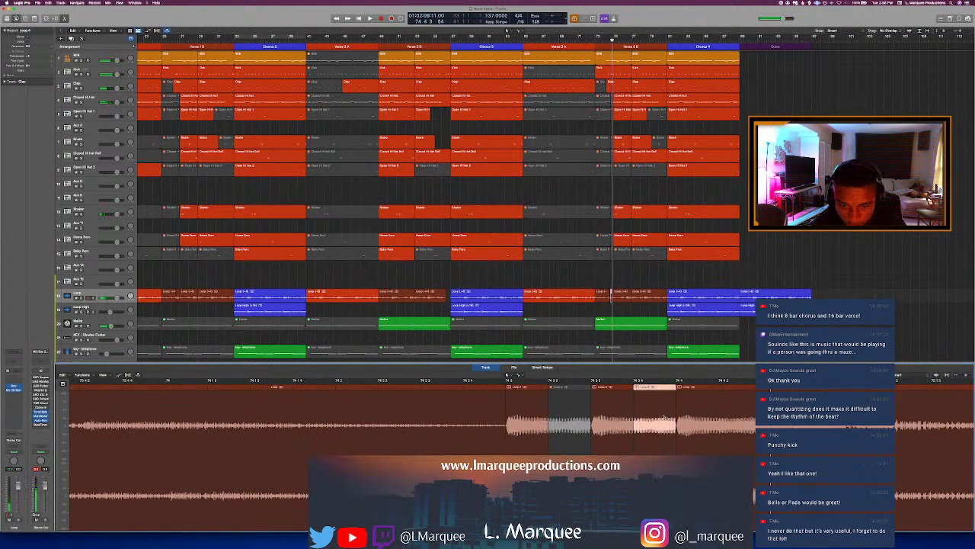
{"action": "left_click", "coordinate": [619, 415]}
{"action": "left_click", "coordinate": [506, 387]}
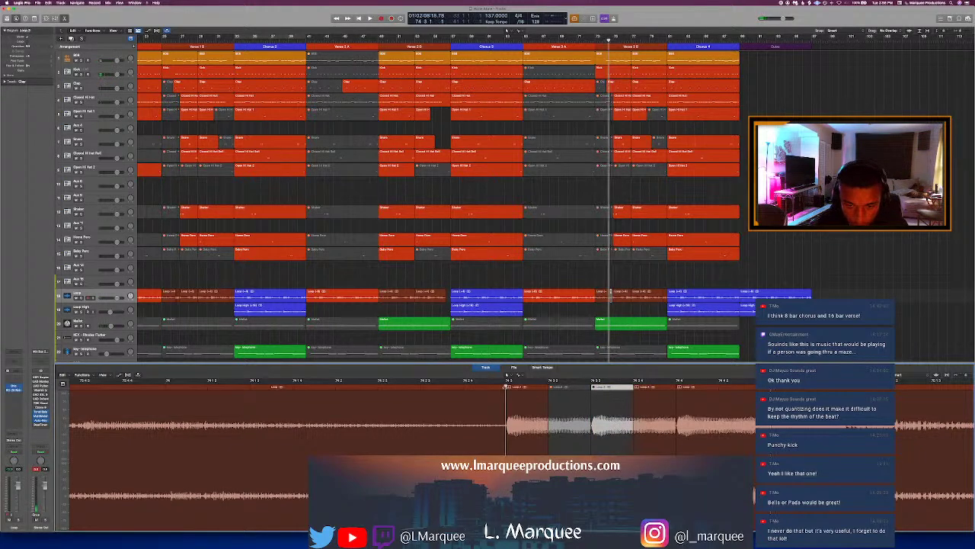
Step: Replay the sliced Loop section around bar 74 beat 3 and delete the second, third and fourth short slices, keeping the first
{"action": "key", "text": "space"}
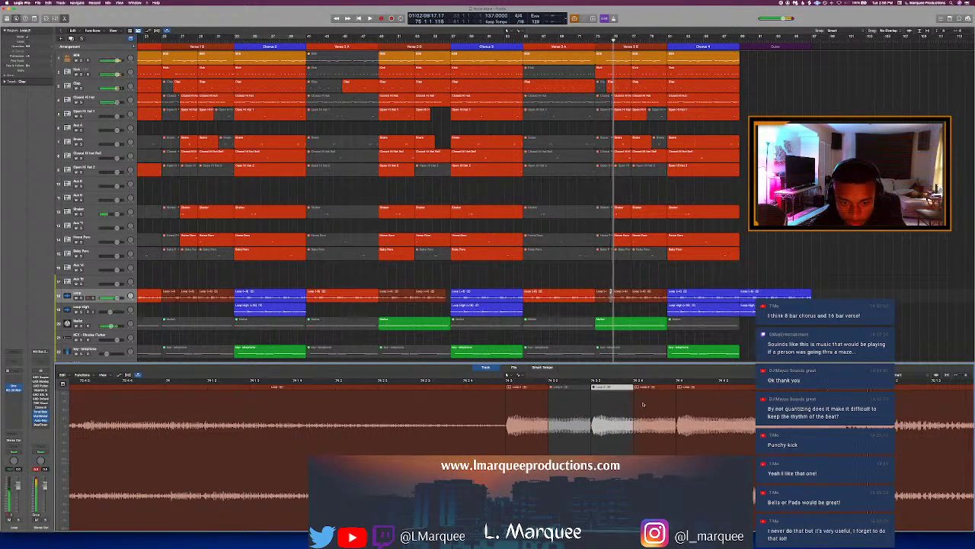
{"action": "key", "text": "space"}
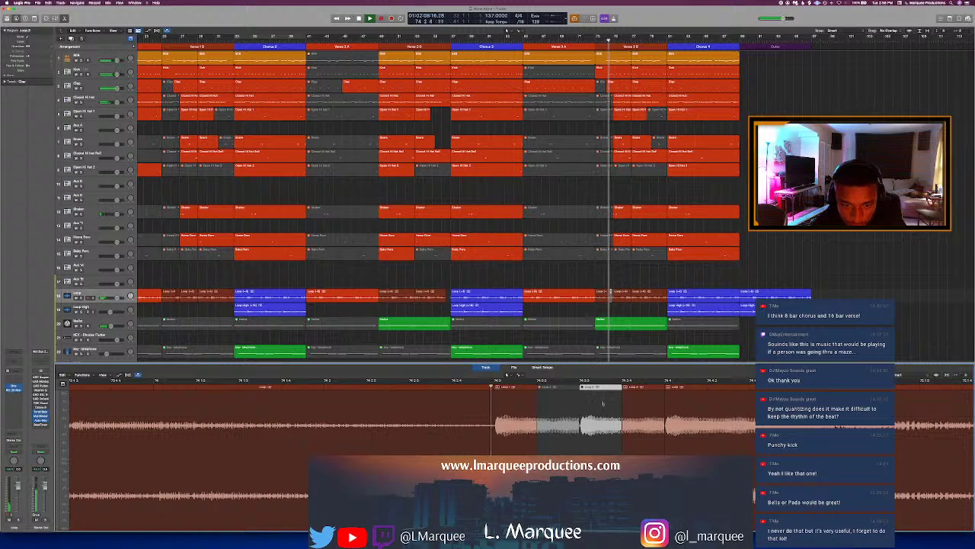
{"action": "key", "text": "space"}
{"action": "scroll", "coordinate": [602, 400], "scroll_direction": "down", "scroll_amount": 4}
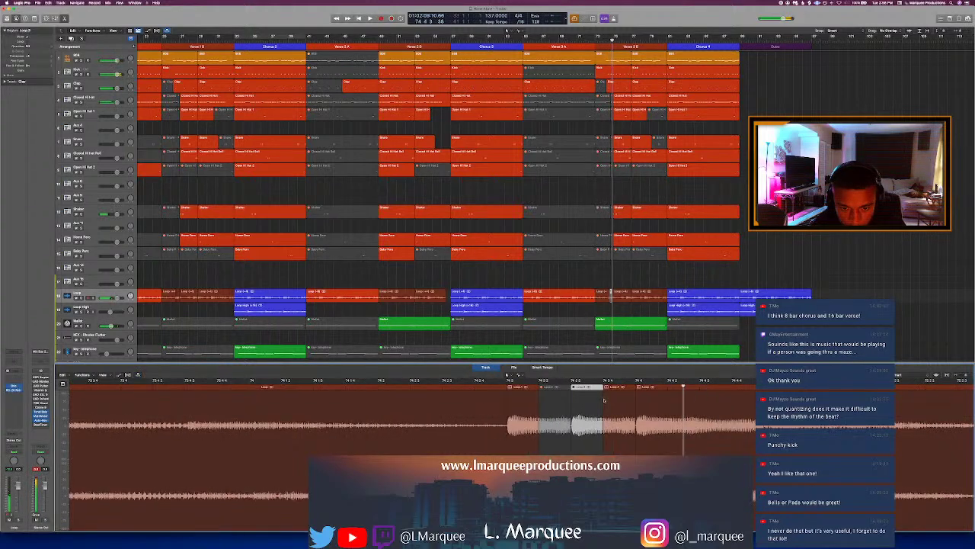
{"action": "key", "text": "space"}
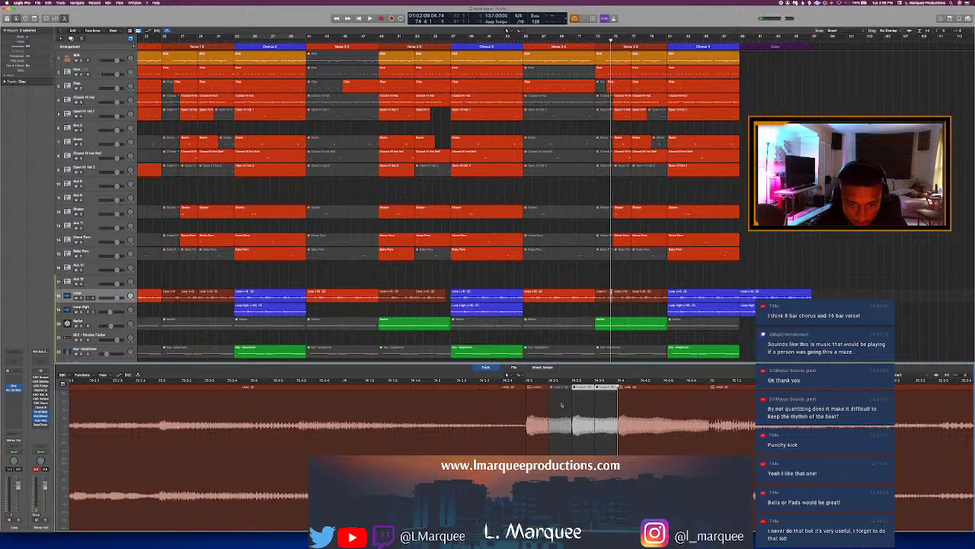
{"action": "key", "text": "Delete"}
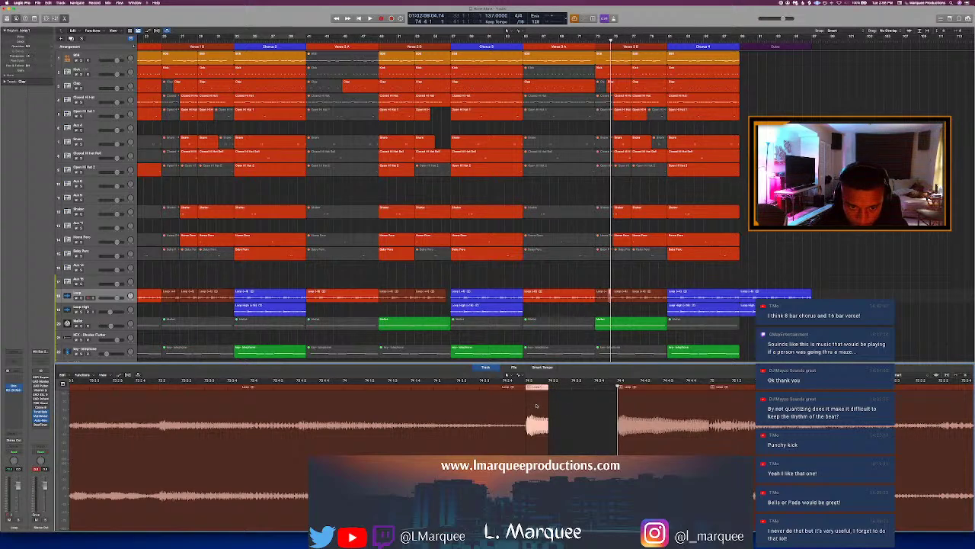
Step: Try a copy of the first short Loop slice in the gap before bar 74 beat 4, and undo it
{"action": "left_click_drag", "start_coordinate": [542, 405], "coordinate": [582, 411]}
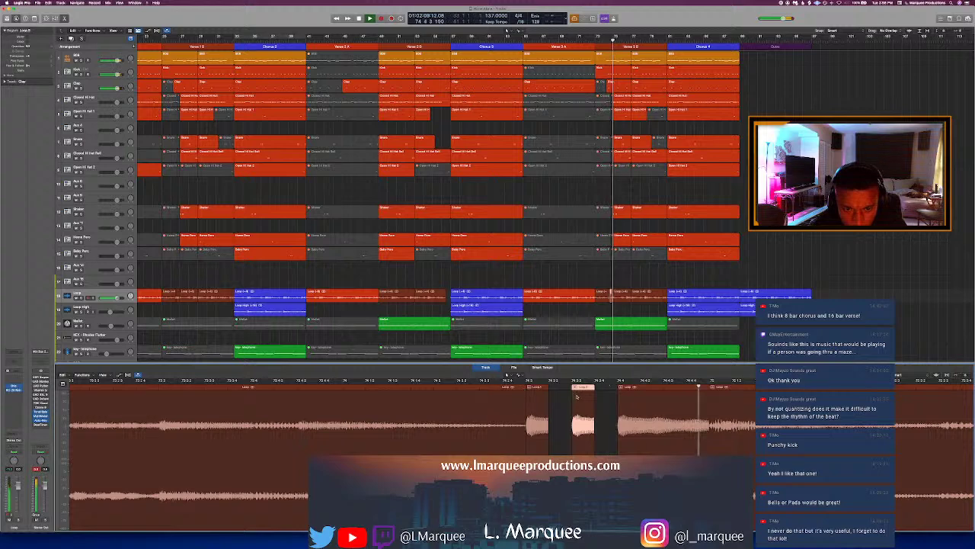
{"action": "left_click", "coordinate": [657, 403]}
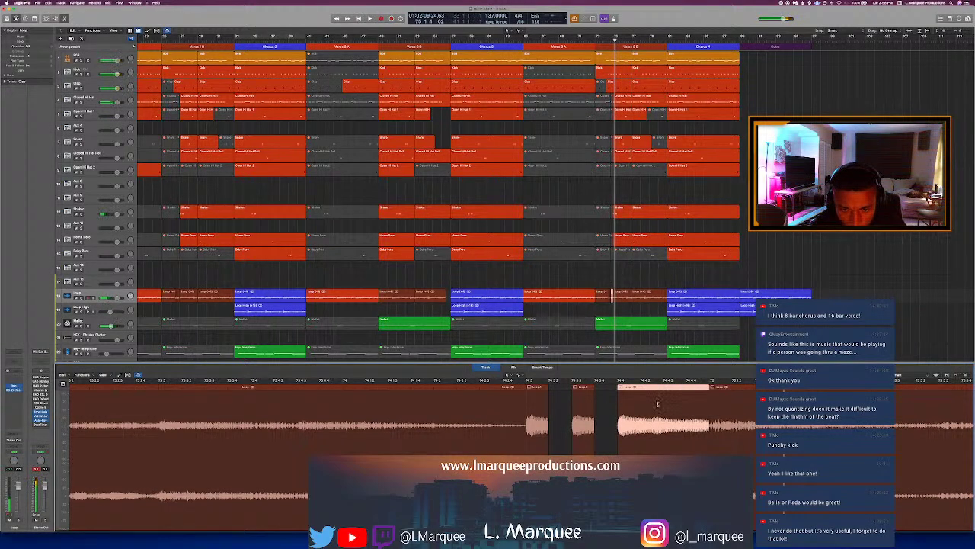
{"action": "key", "text": "super+z"}
Step: Split the Loop slice at bar 74 beat 4 in half, split its first half again, mute everything after the first quarter, and replay
{"action": "left_click", "coordinate": [668, 387]}
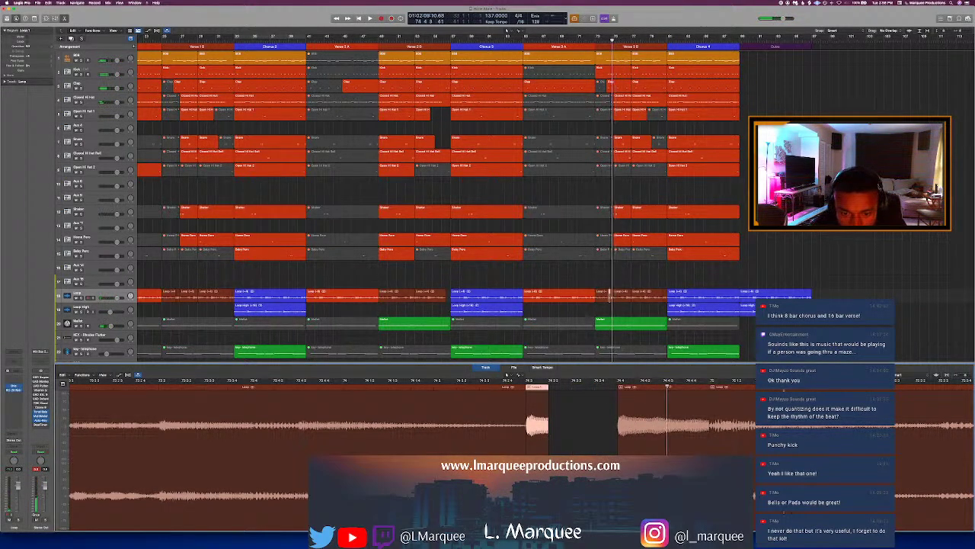
{"action": "left_click", "coordinate": [664, 393]}
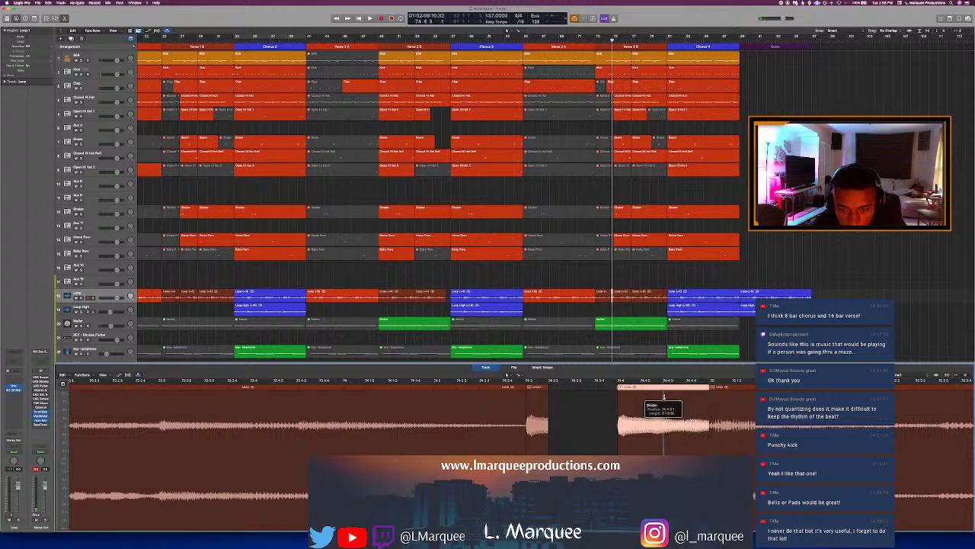
{"action": "left_click", "coordinate": [663, 394]}
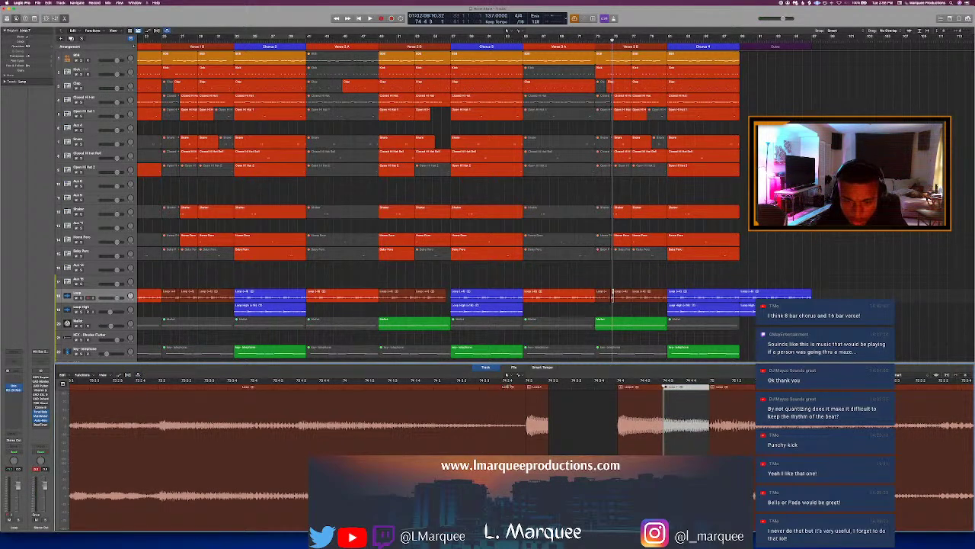
{"action": "key", "text": "space"}
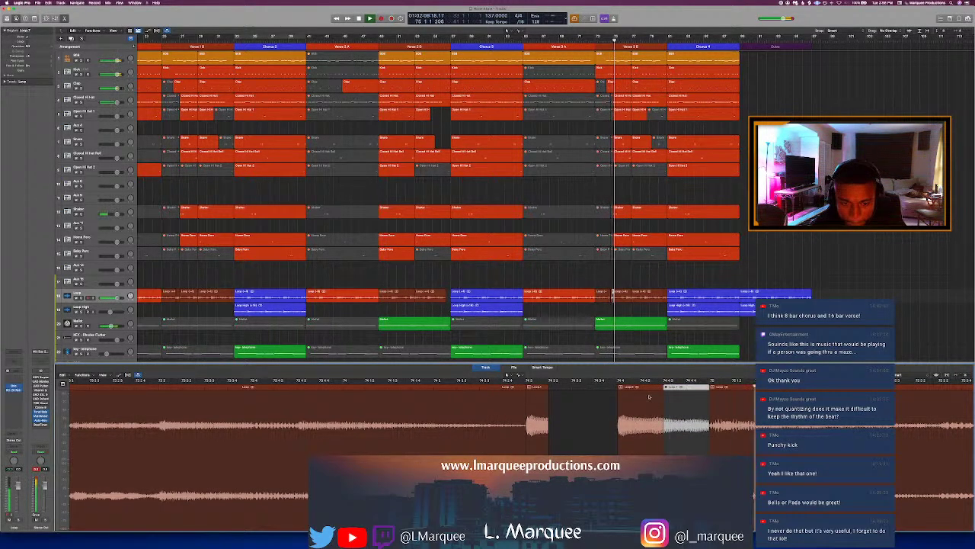
{"action": "left_click", "coordinate": [640, 387]}
{"action": "left_click", "coordinate": [641, 399]}
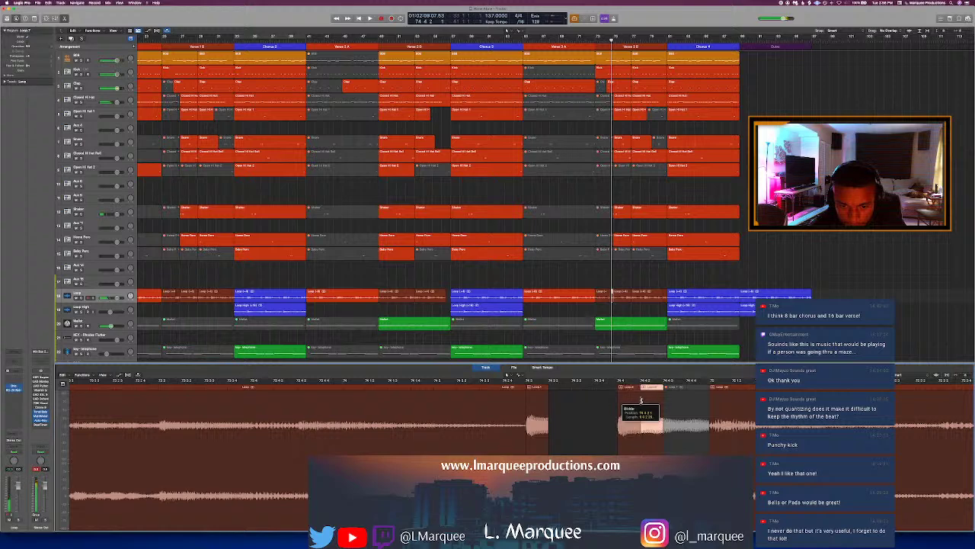
{"action": "key", "text": "space"}
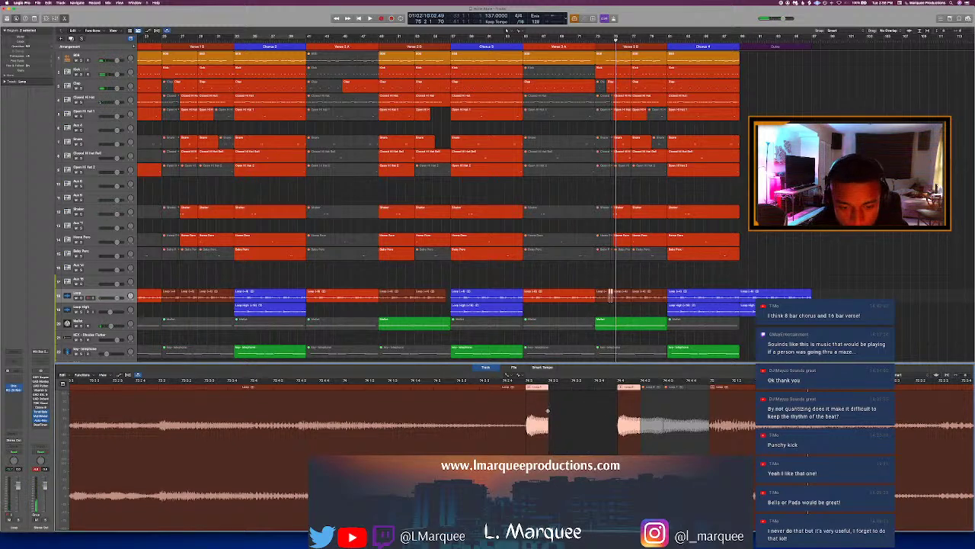
{"action": "left_click", "coordinate": [509, 387]}
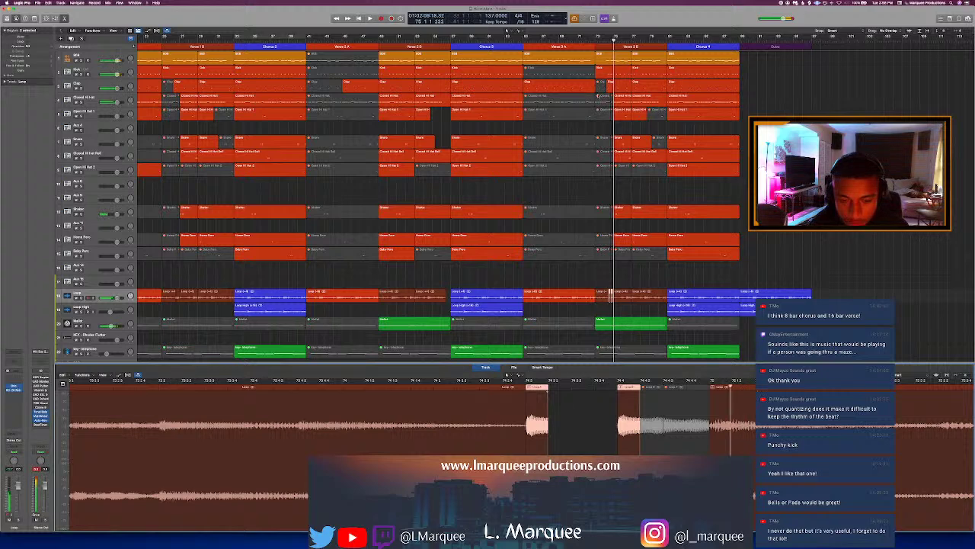
Step: In the first Verse 3 B 808 region, mute bar 74's first note, shorten the second and fourth notes, and replay
{"action": "left_click", "coordinate": [617, 61]}
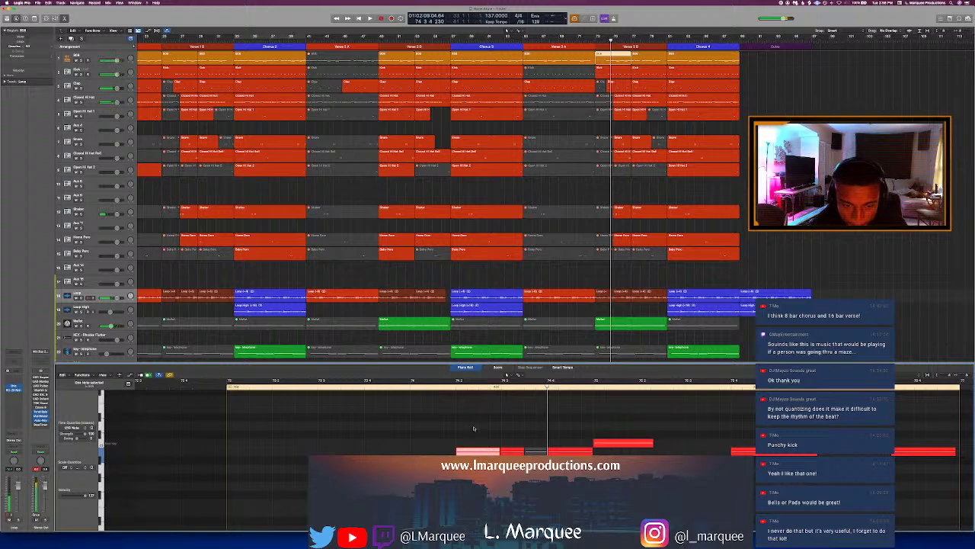
{"action": "left_click", "coordinate": [522, 397], "text": "ctrl+alt"}
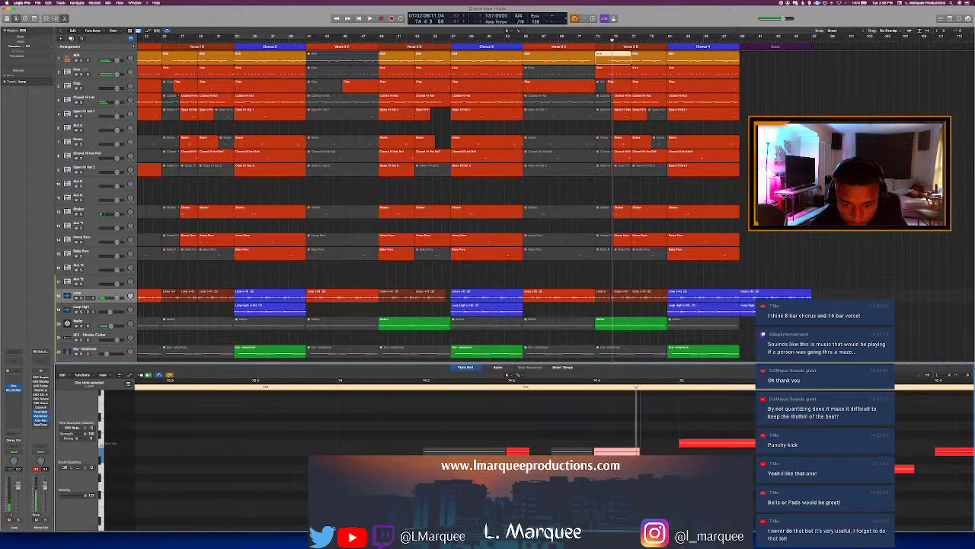
{"action": "left_click", "coordinate": [476, 388]}
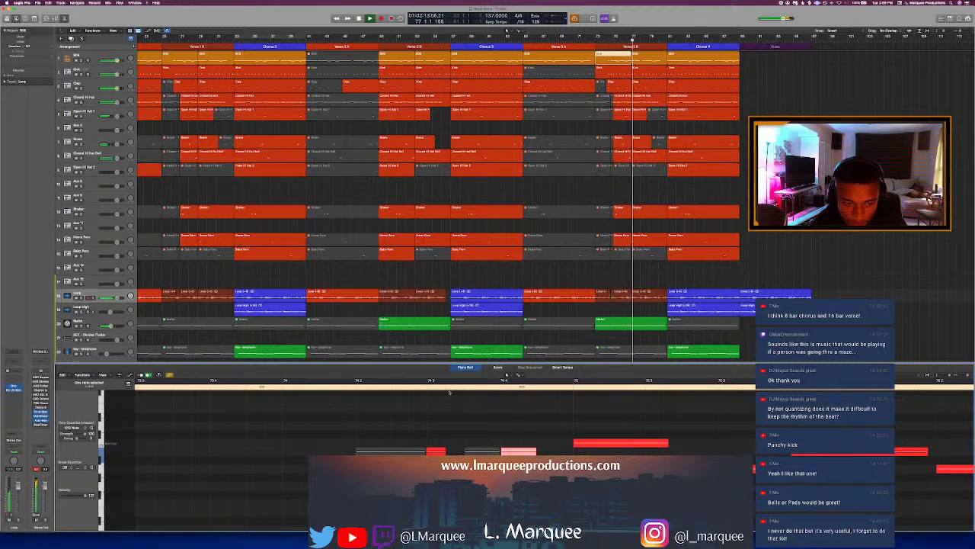
{"action": "left_click", "coordinate": [419, 389]}
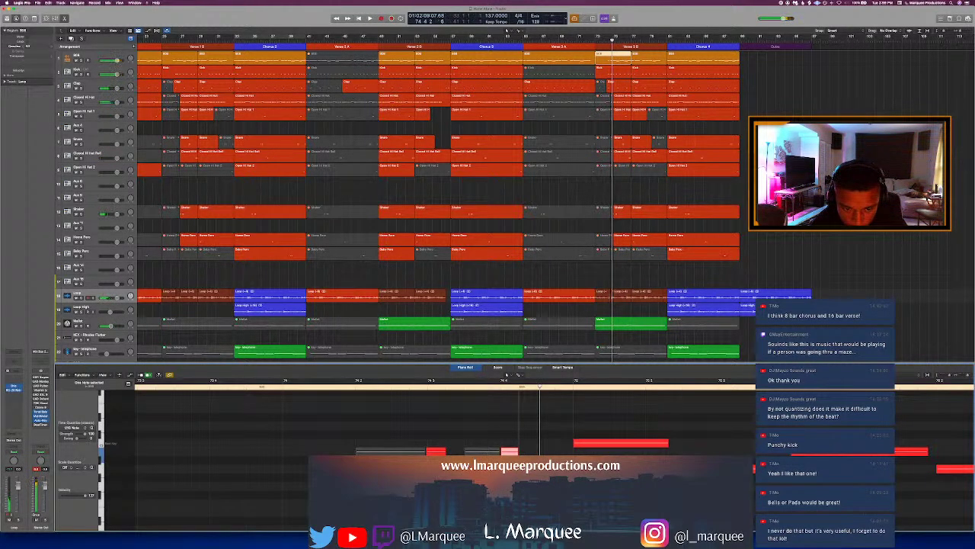
{"action": "left_click", "coordinate": [401, 387]}
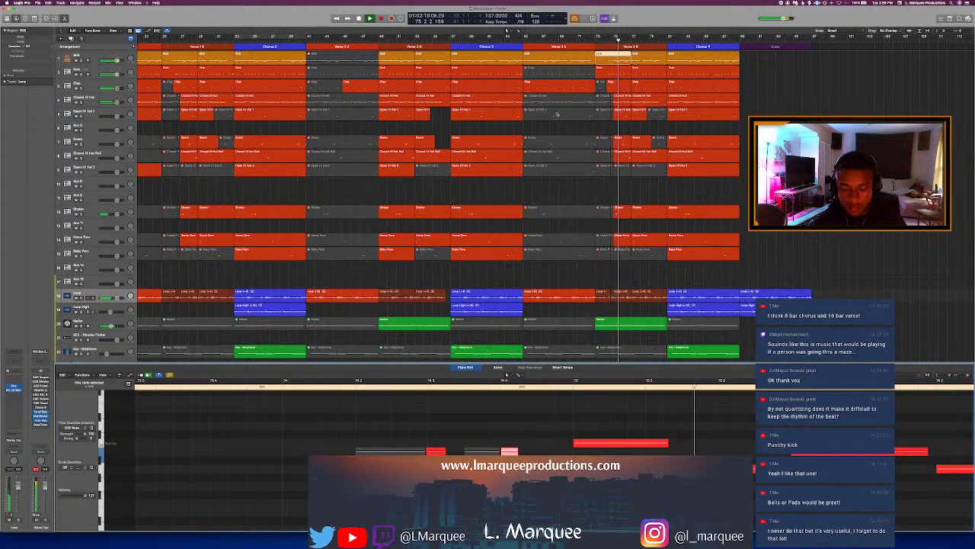
Step: Close the Piano Roll, show the whole arrangement, and lengthen the Outro arrangement marker by one bar to bar 98
{"action": "key", "text": "e"}
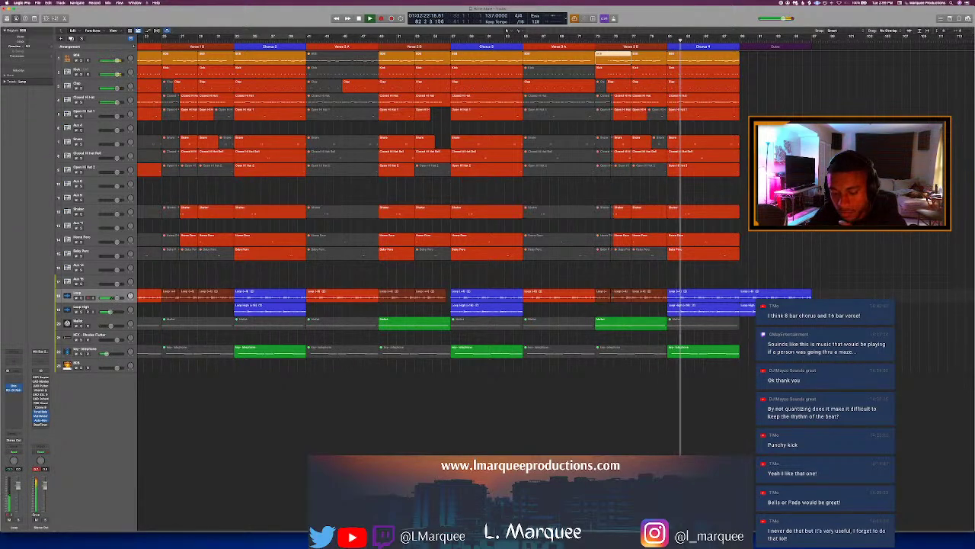
{"action": "key", "text": "super+Left"}
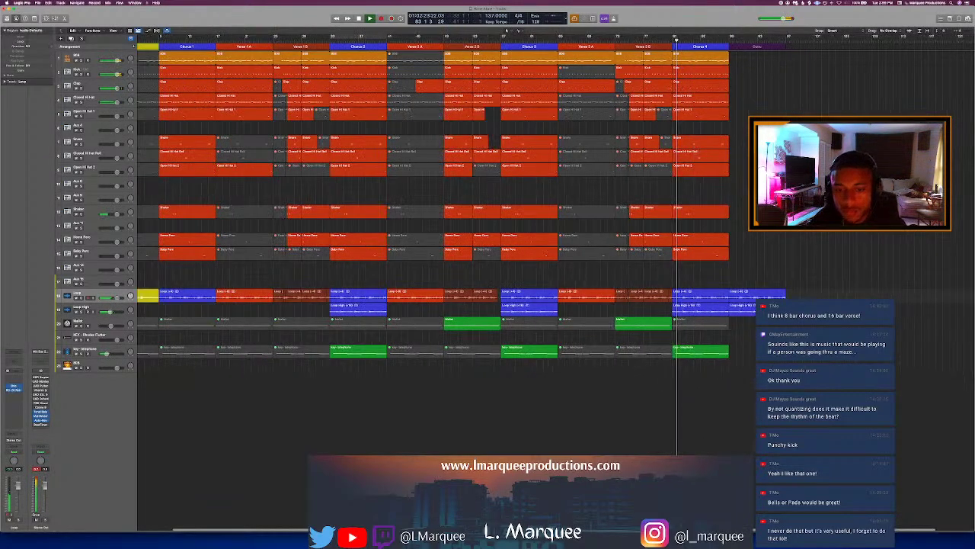
{"action": "key", "text": "super+Left"}
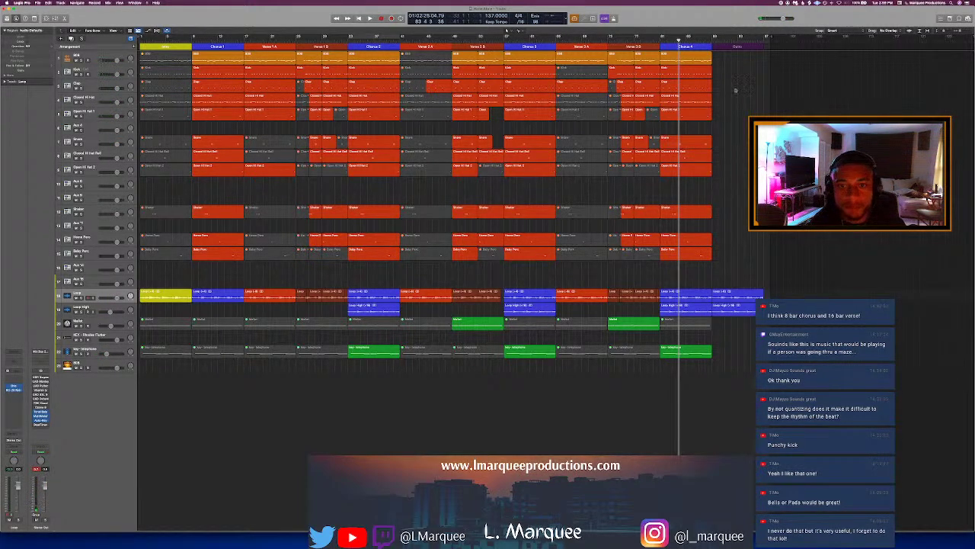
{"action": "left_click_drag", "start_coordinate": [762, 47], "coordinate": [769, 52]}
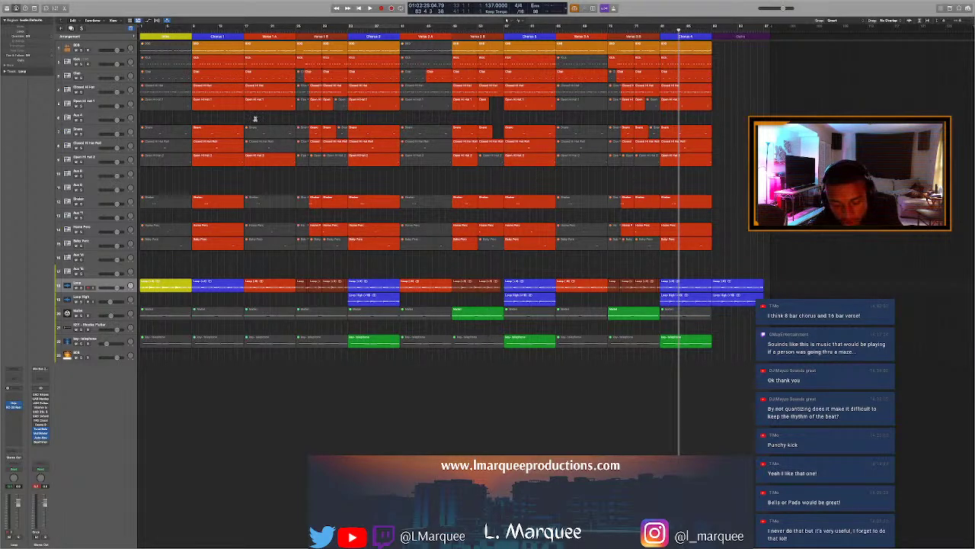
Step: Start playback from the beginning and recolour all regions on the Key - telephone track dark blue
{"action": "key", "text": "Return"}
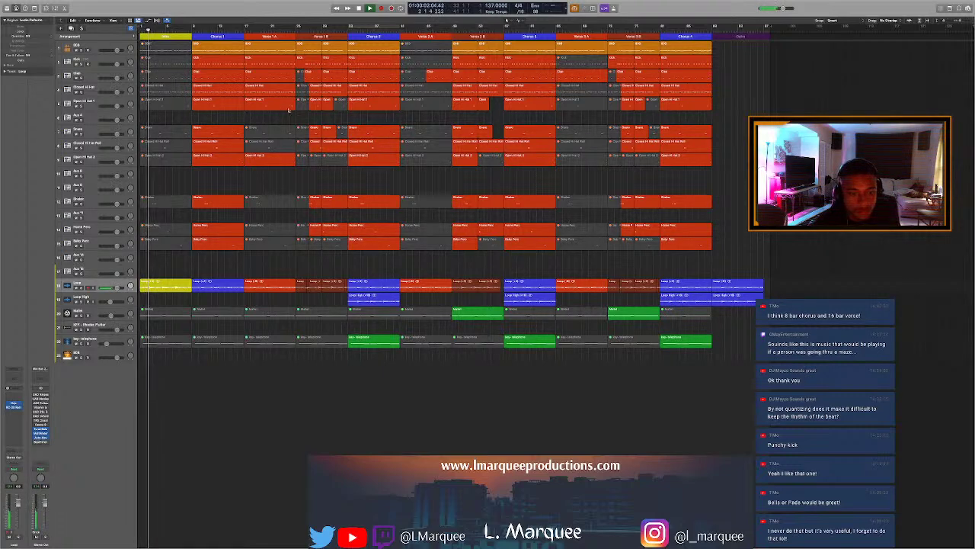
{"action": "key", "text": "alt+c"}
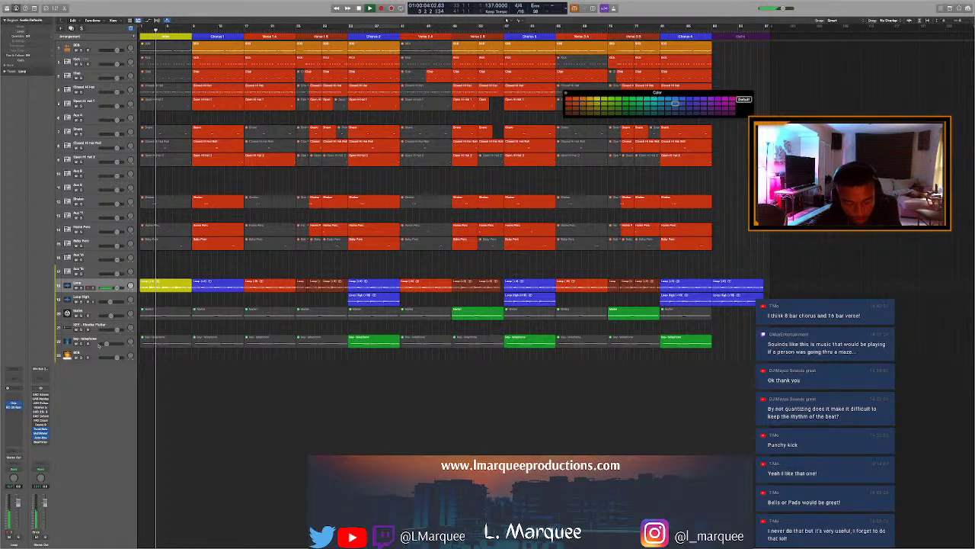
{"action": "left_click", "coordinate": [88, 341]}
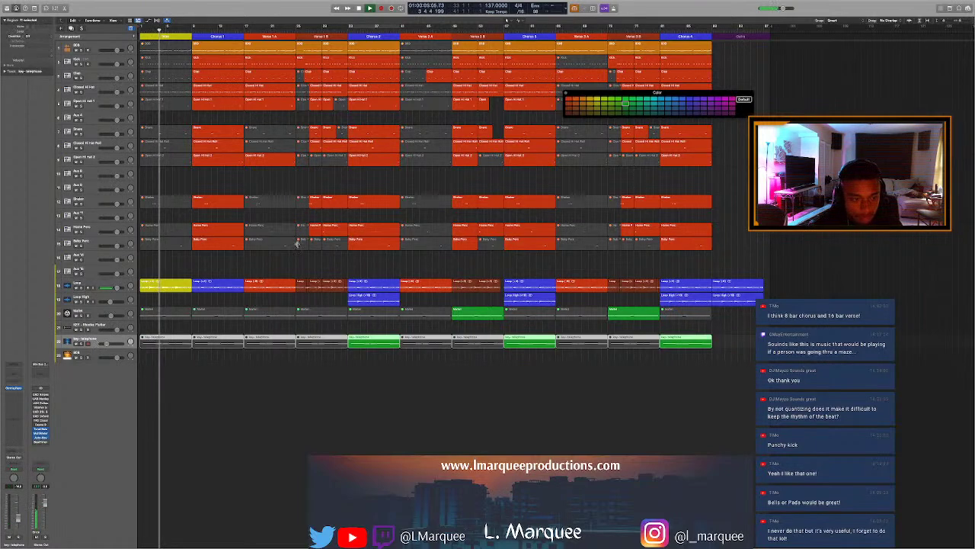
{"action": "left_click", "coordinate": [667, 113]}
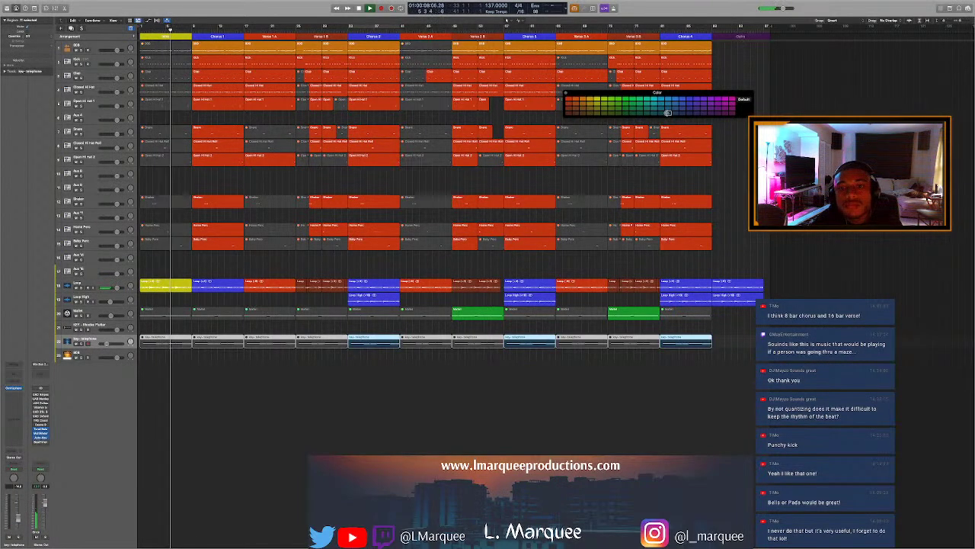
Step: Check the mixer while the song plays, select the Chorus 3 Key - telephone region, and close the mixer and colour palette
{"action": "key", "text": "x"}
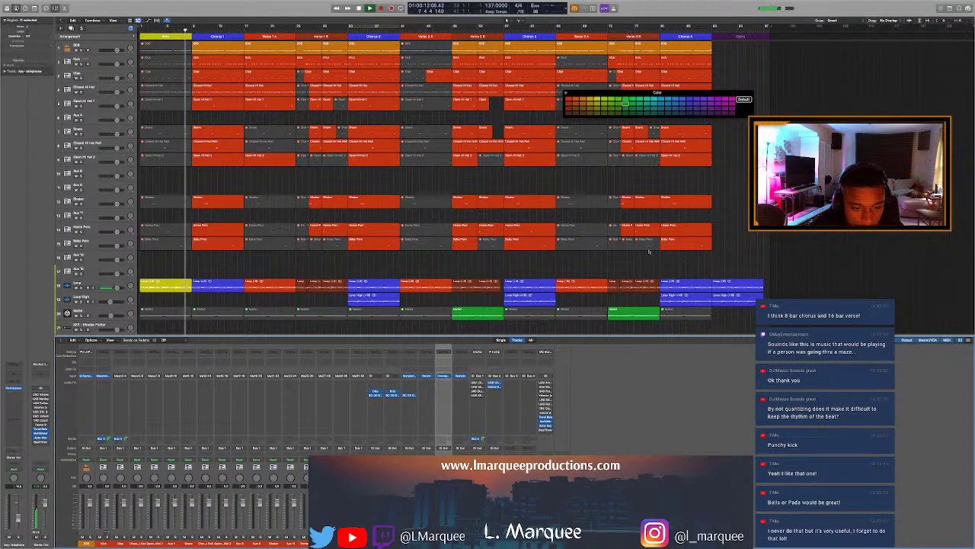
{"action": "scroll", "coordinate": [531, 267], "scroll_direction": "down", "scroll_amount": 3}
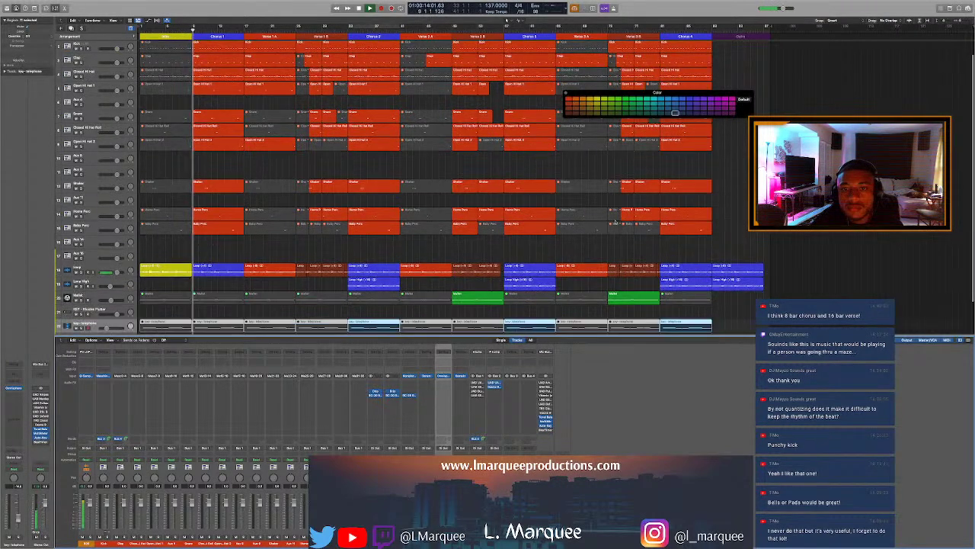
{"action": "left_click", "coordinate": [531, 288]}
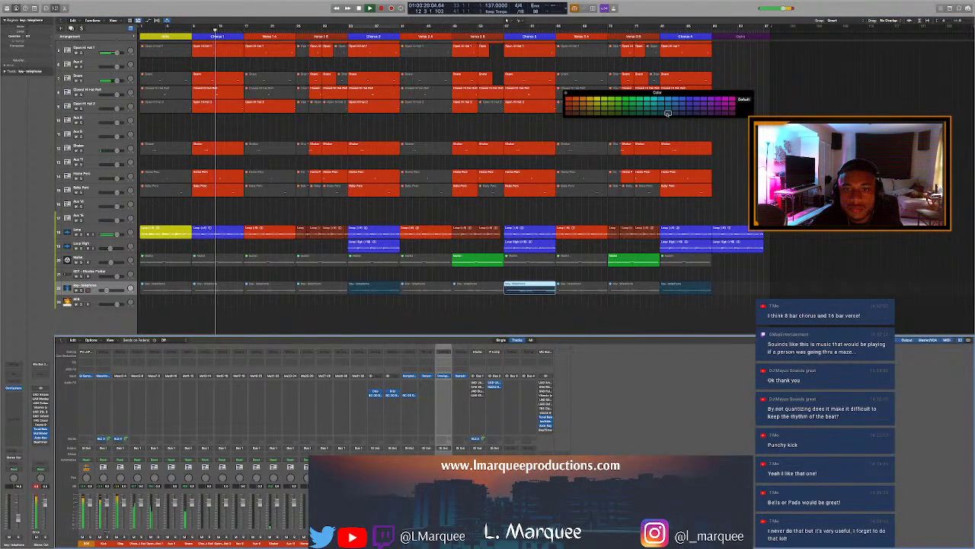
{"action": "key", "text": "x"}
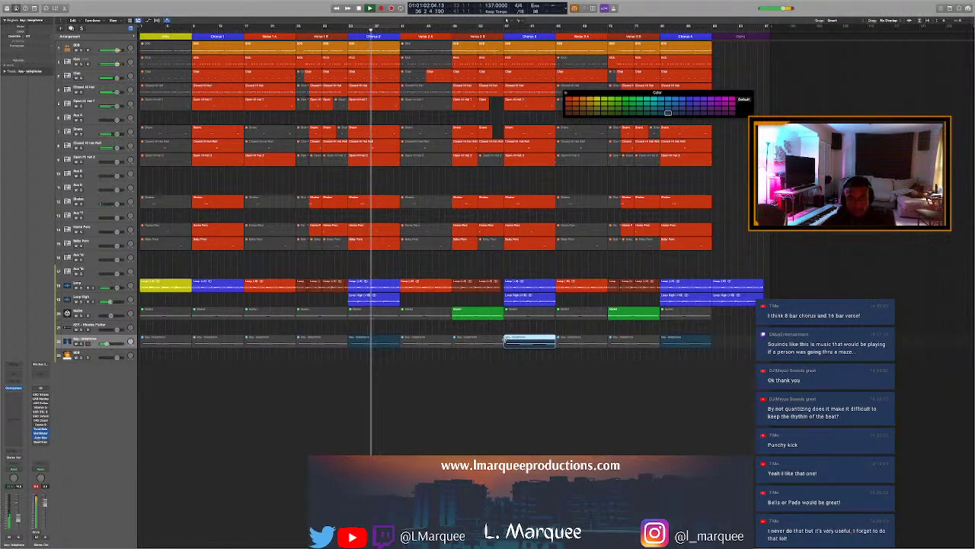
{"action": "key", "text": "alt+c"}
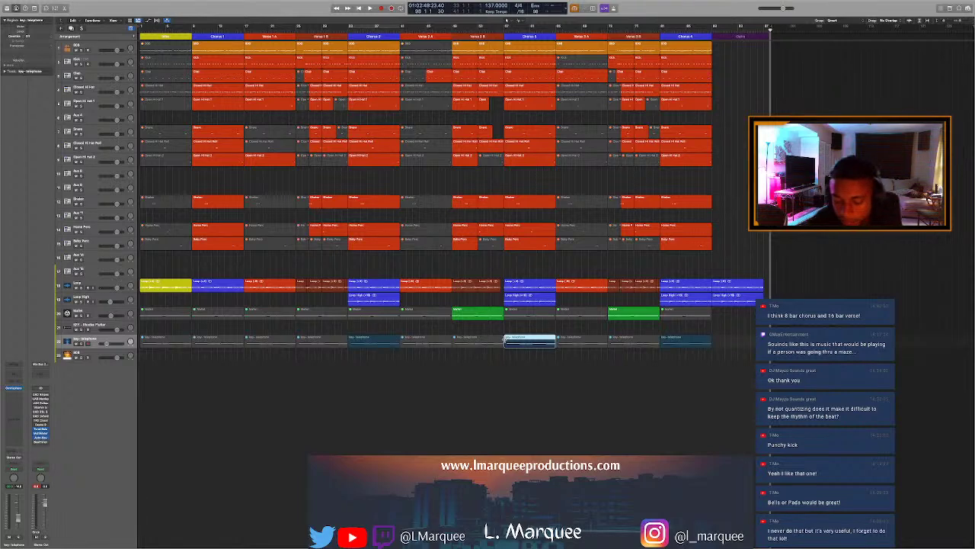
Step: Select the Outro Loop and Loop High regions, inspect them in the audio editor, and close the editor
{"action": "left_click", "coordinate": [752, 282]}
{"action": "key", "text": "e"}
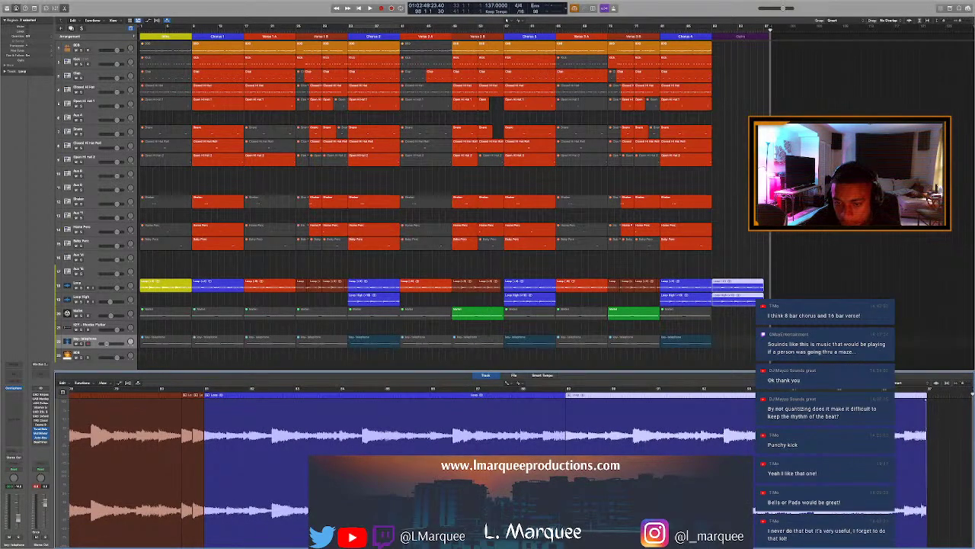
{"action": "key", "text": "e"}
{"action": "left_click", "coordinate": [746, 365]}
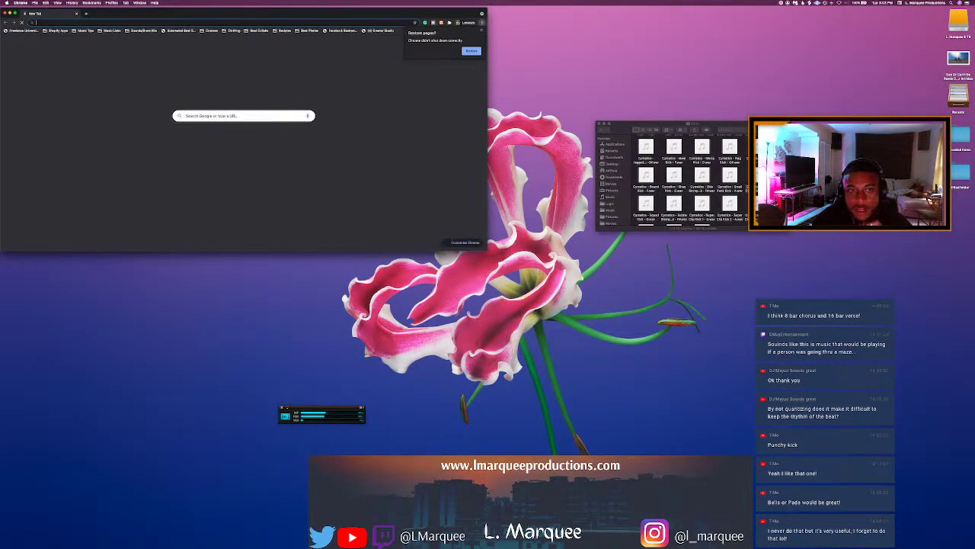
Step: Switch to Chrome and restore the pages from the previous browsing session
{"action": "left_click", "coordinate": [470, 50]}
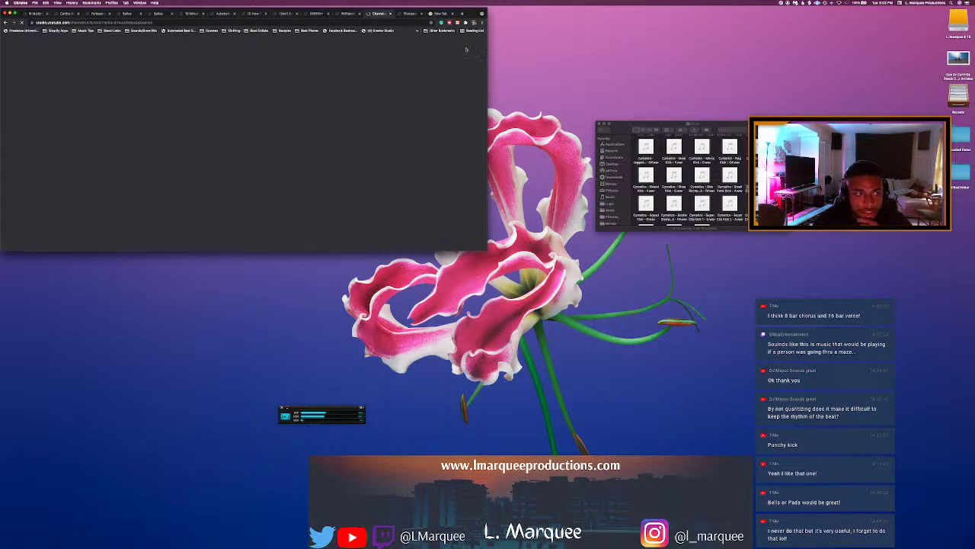
Step: Close the Photopea page, open lmarqueeproductions.com in the empty browser tab, and expand the browser window to full screen
{"action": "left_click", "coordinate": [418, 16]}
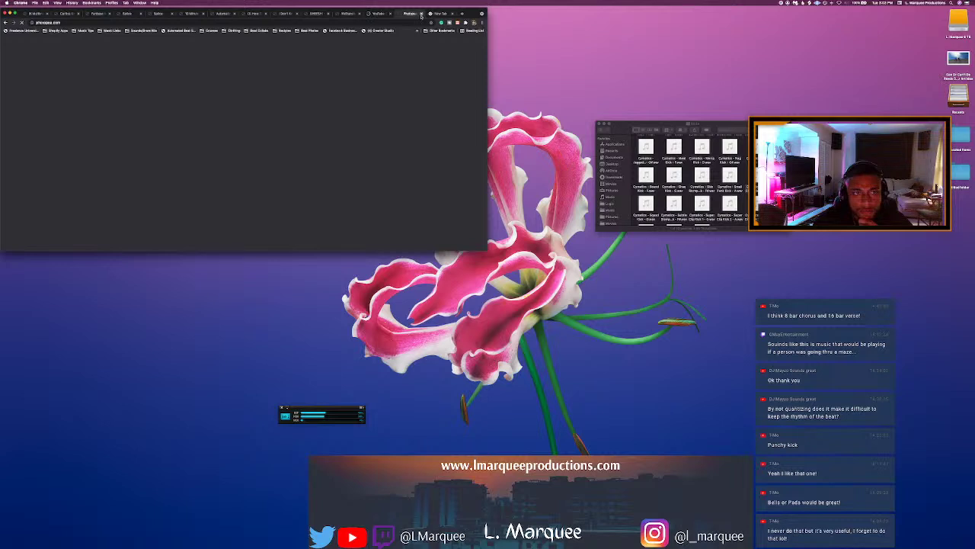
{"action": "key", "text": "super+w"}
{"action": "left_click", "coordinate": [414, 22]}
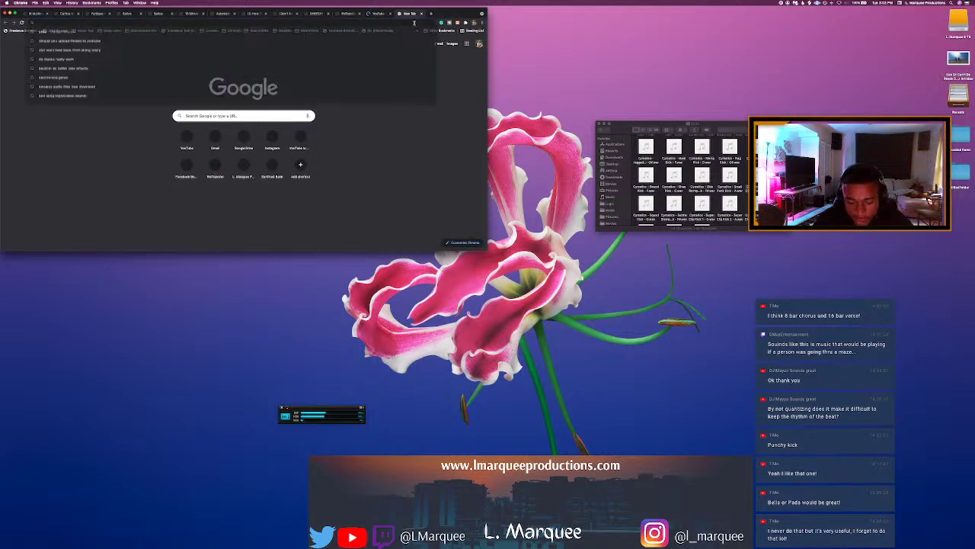
{"action": "type", "text": "lmarqueeproductions.com"}
{"action": "key", "text": "Return"}
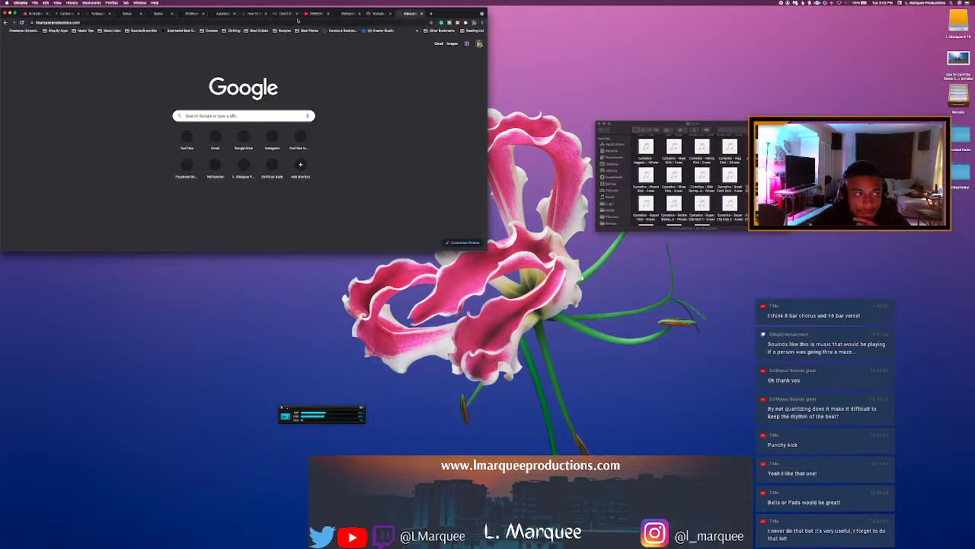
{"action": "left_click", "coordinate": [15, 13]}
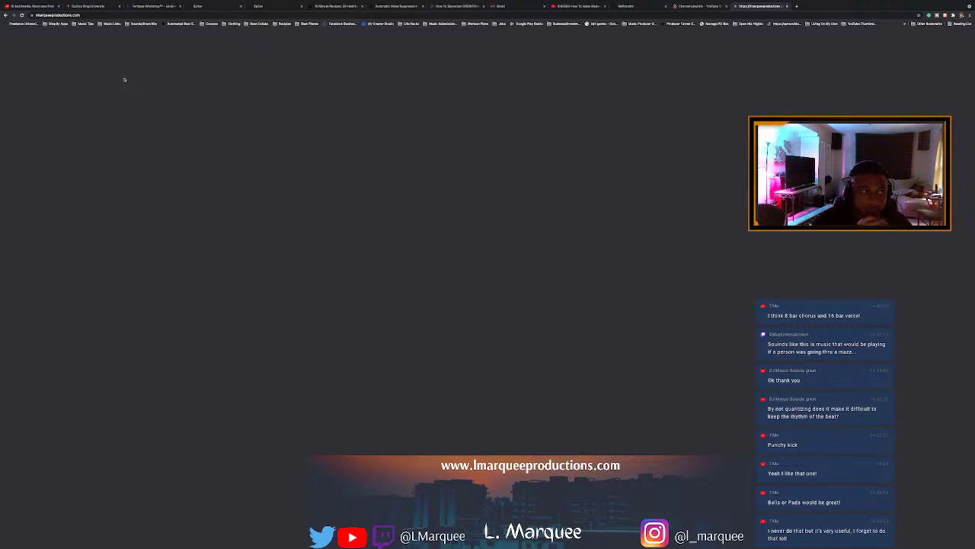
Step: Copy the lmarqueeproductions.com address and switch away from the browser to share it in the stream chat
{"action": "right_click", "coordinate": [93, 15]}
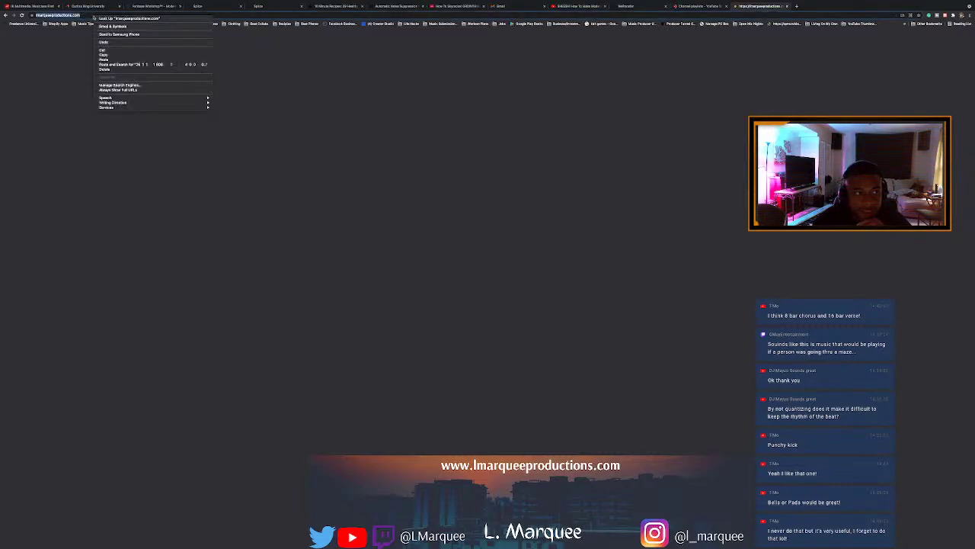
{"action": "left_click", "coordinate": [152, 55]}
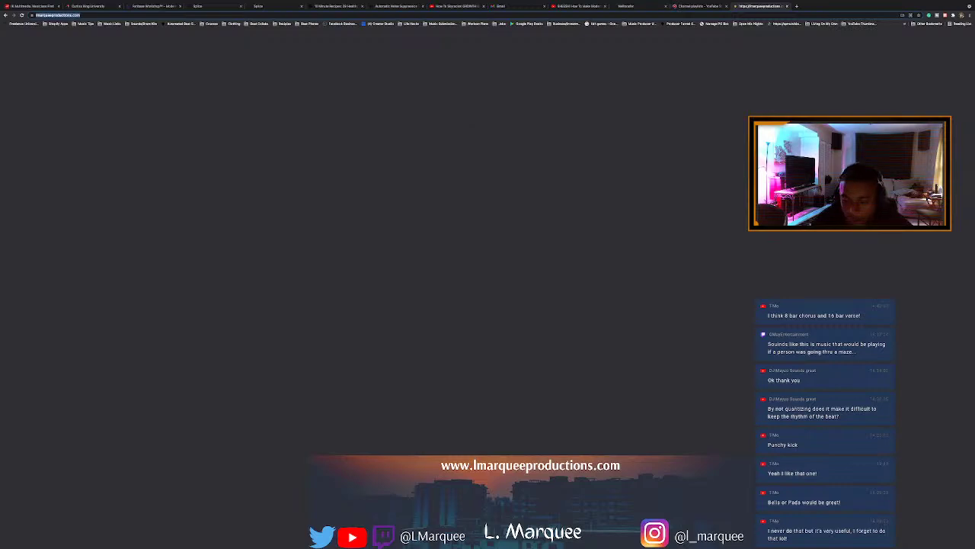
{"action": "key", "text": "alt+Tab"}
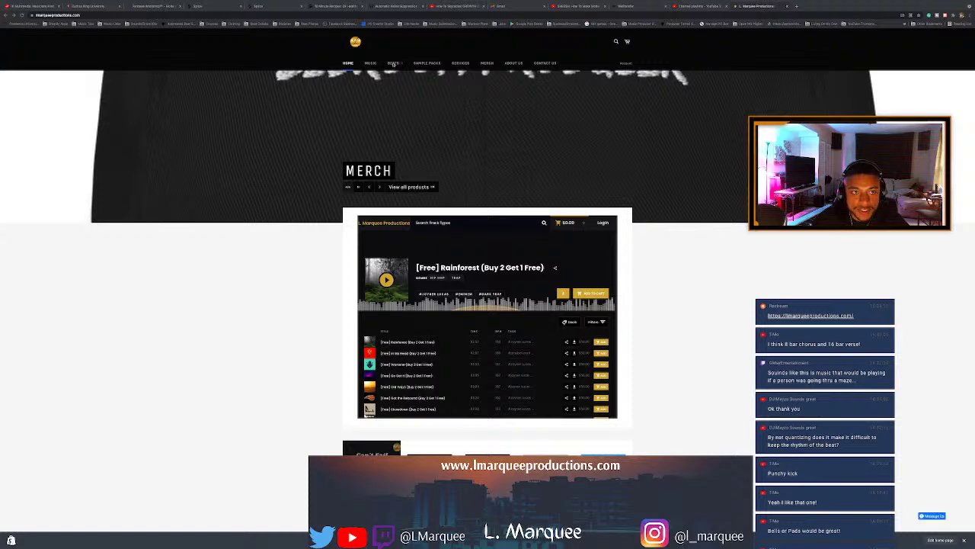
Step: View the website's Sample Packs, Services and Merch pages in turn
{"action": "left_click", "coordinate": [417, 65]}
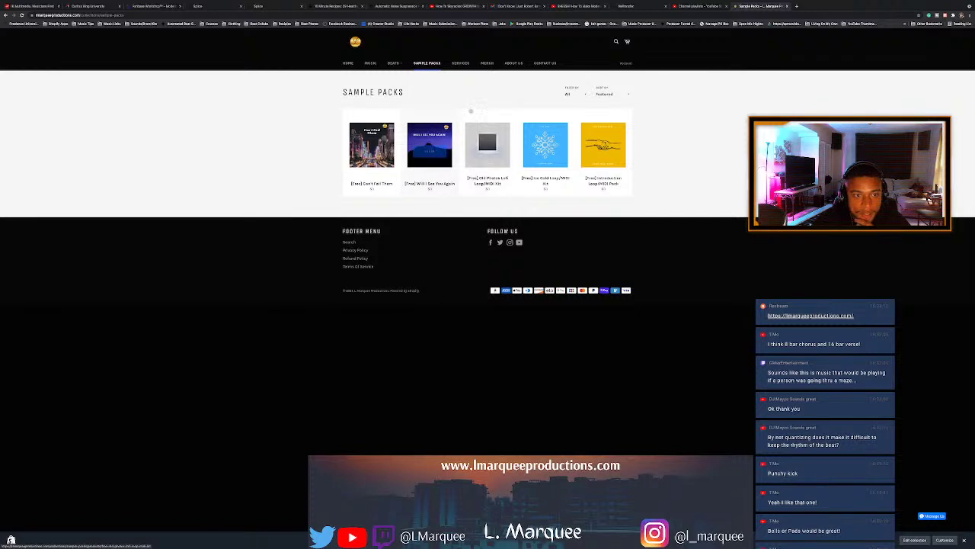
{"action": "left_click", "coordinate": [460, 64]}
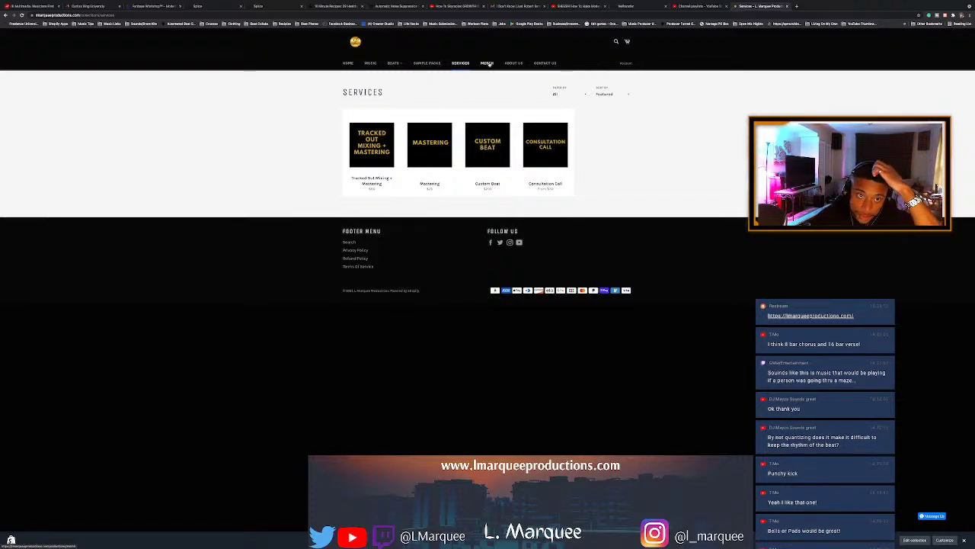
{"action": "left_click", "coordinate": [487, 63]}
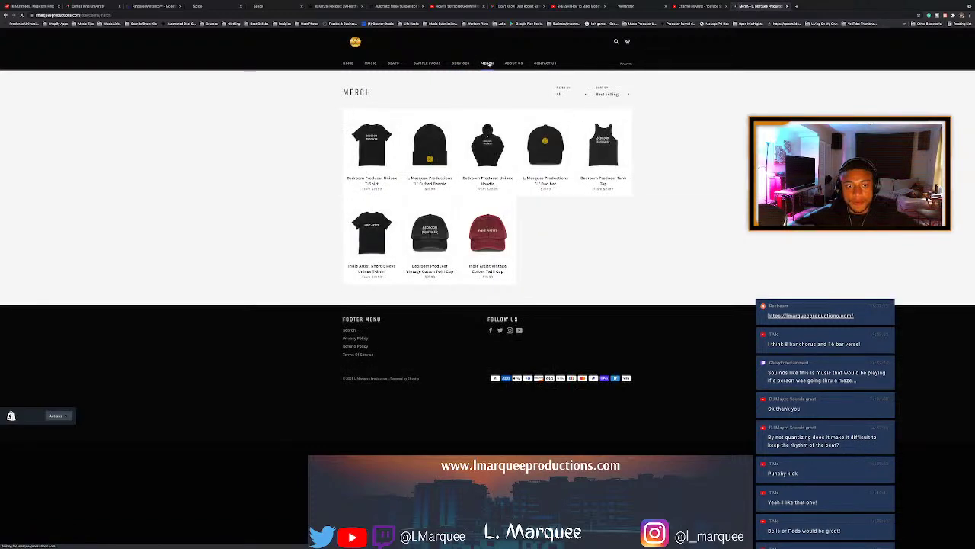